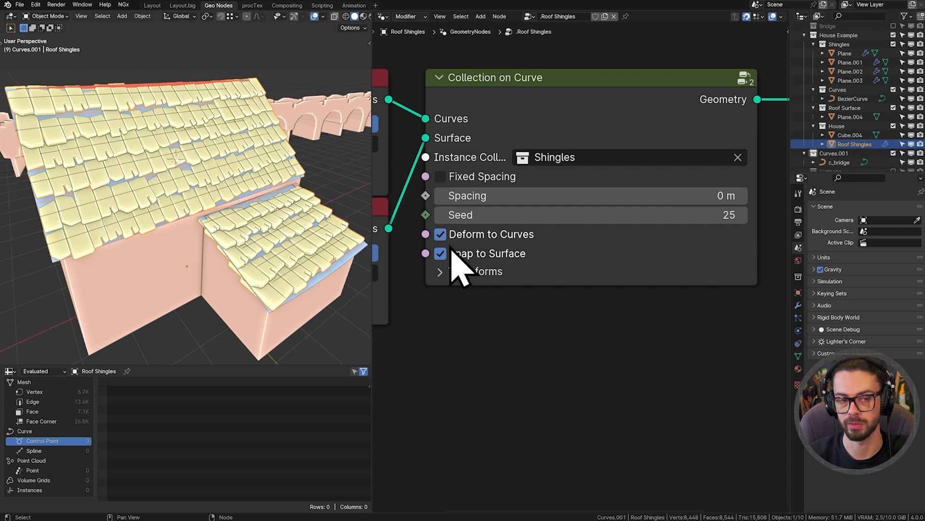
Expand the Transforms section of the Collection on Curve node and view it together with its connected Collection Info nodes.
click(487, 276)
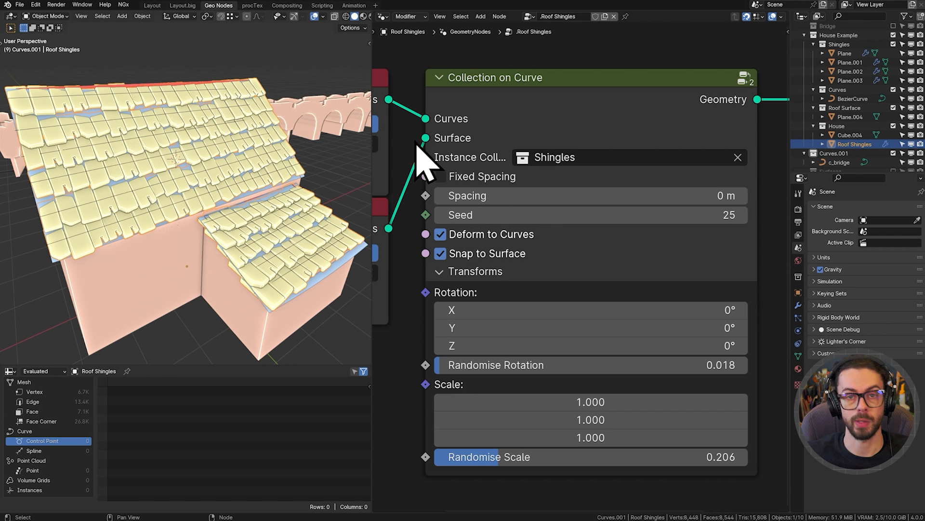
scroll(413, 138, down, 2)
scroll(413, 138, down, 4)
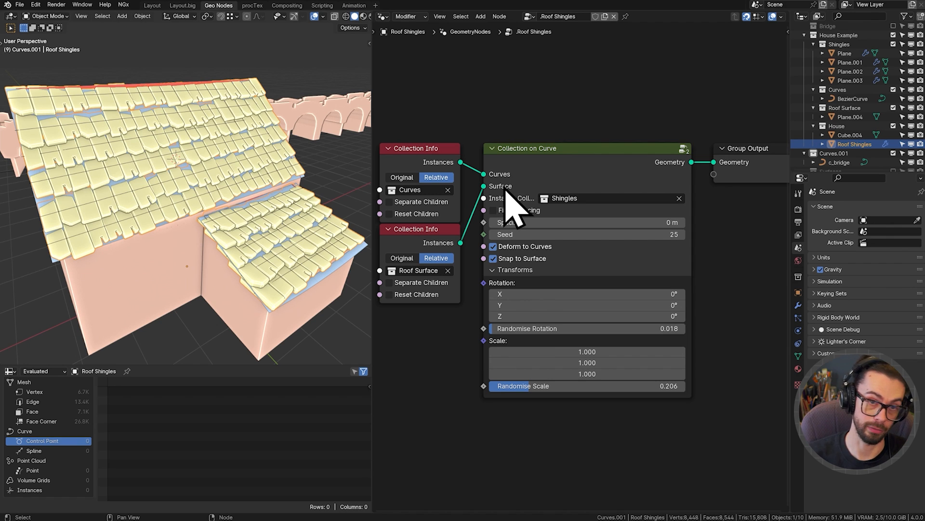
mouse_move(505, 189)
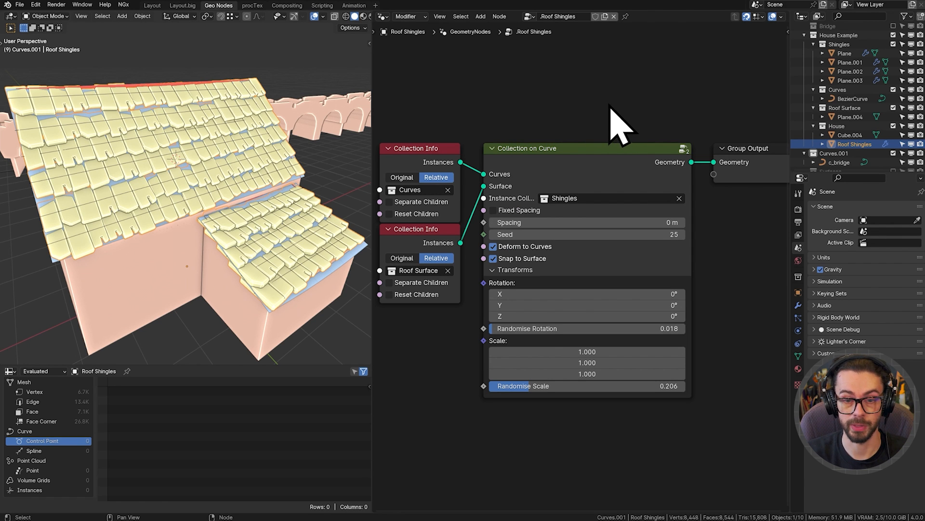
scroll(602, 96, down, 1)
scroll(604, 94, up, 1)
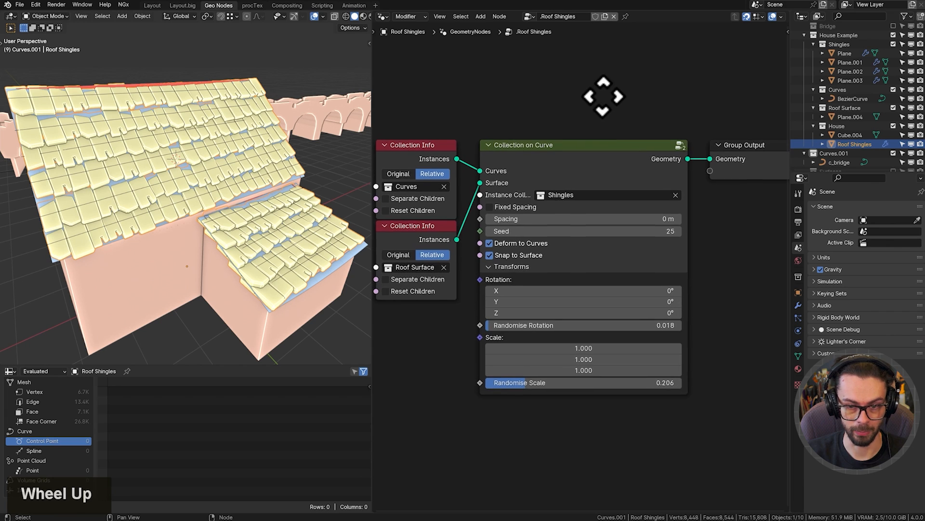
Examine the node network inside the Collection on Curve group, then return to the parent .Roof Shingles node tree.
key(Tab)
scroll(489, 207, down, 20)
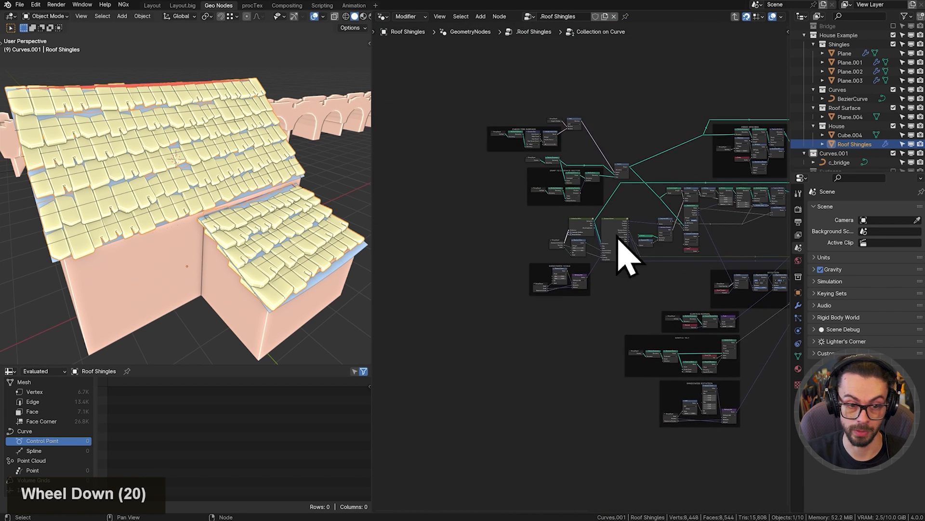
scroll(605, 253, up, 10)
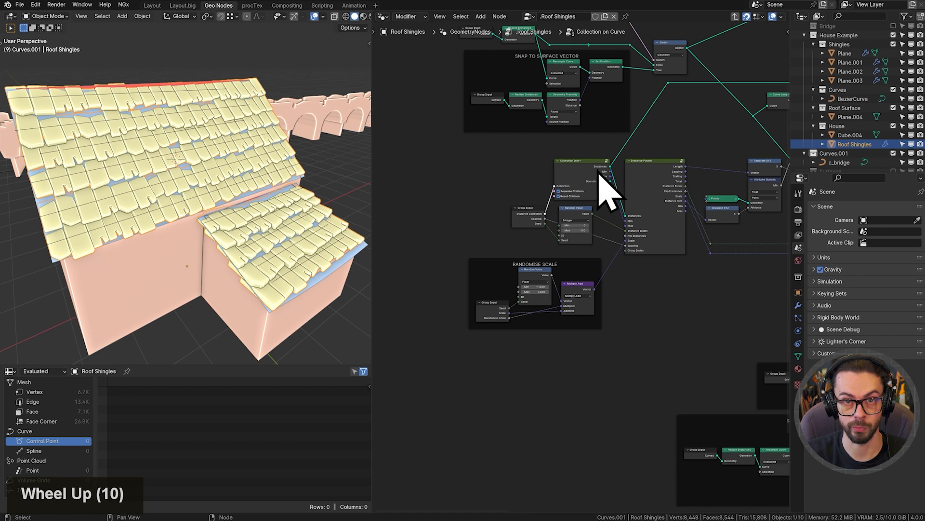
scroll(600, 188, down, 5)
scroll(620, 206, down, 2)
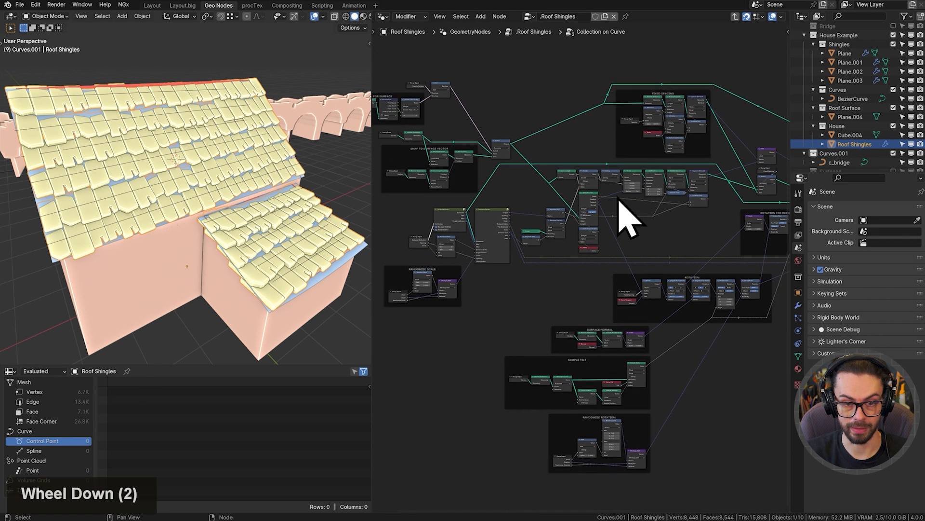
key(Tab)
scroll(589, 268, up, 10)
scroll(562, 239, up, 6)
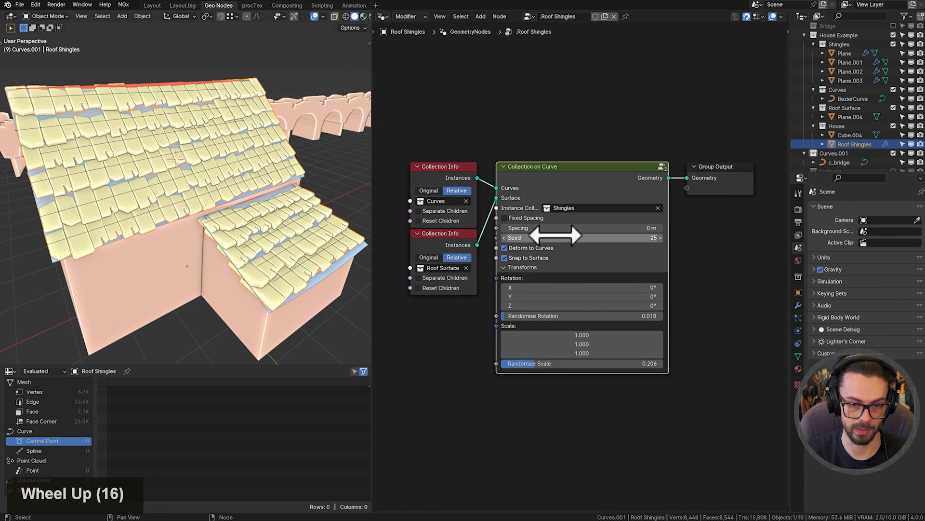
scroll(591, 203, up, 2)
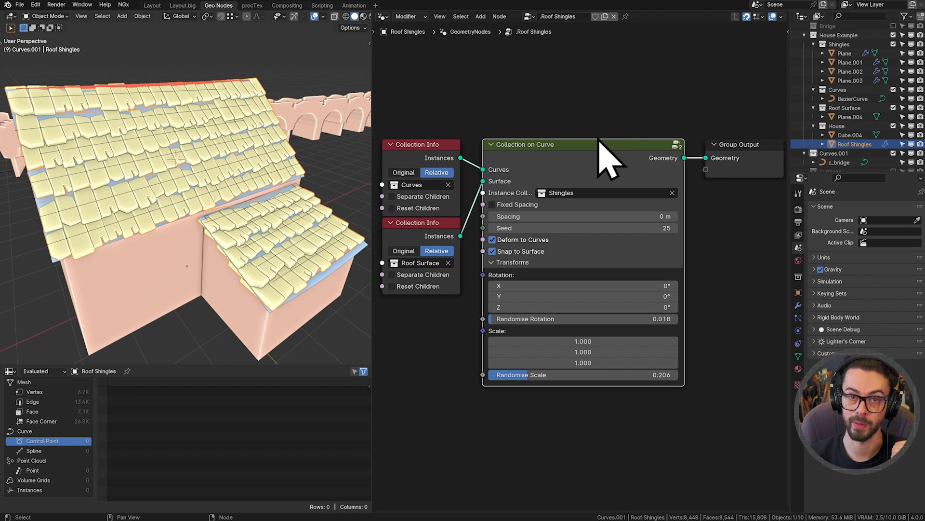
Show the modifiers of the Roof Shingles object and list the modifier types available to add.
click(798, 304)
click(838, 228)
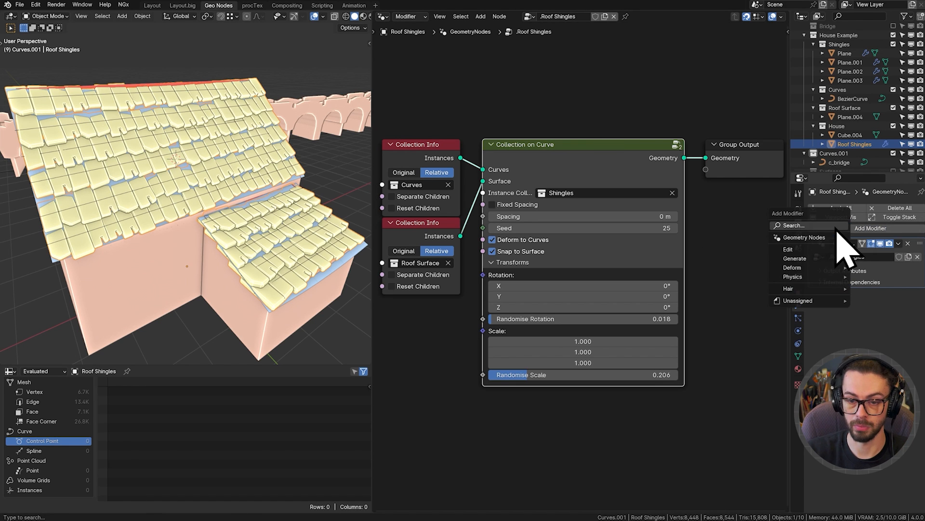
mouse_move(792, 259)
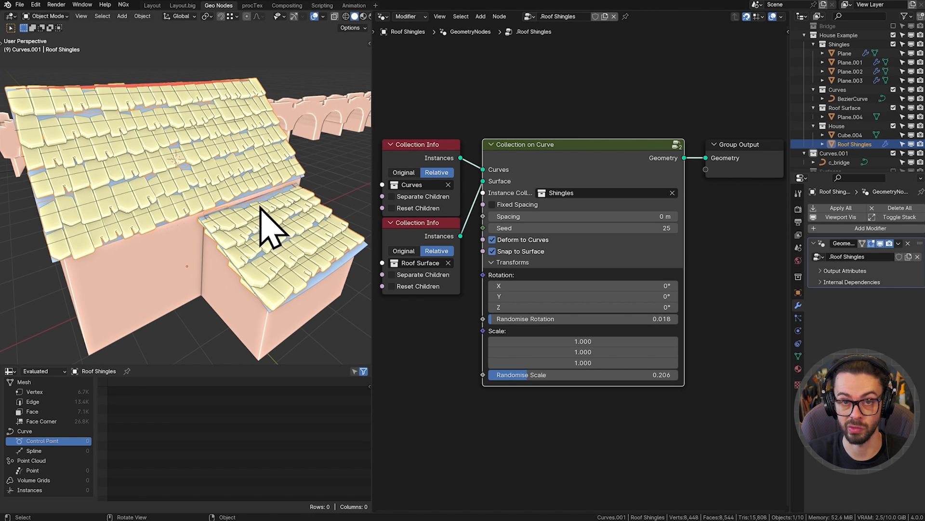
Select the c_bridge curve and subdivide it in Edit Mode to add a middle control point.
scroll(256, 213, down, 2)
shift+scroll(179, 217, down, 4)
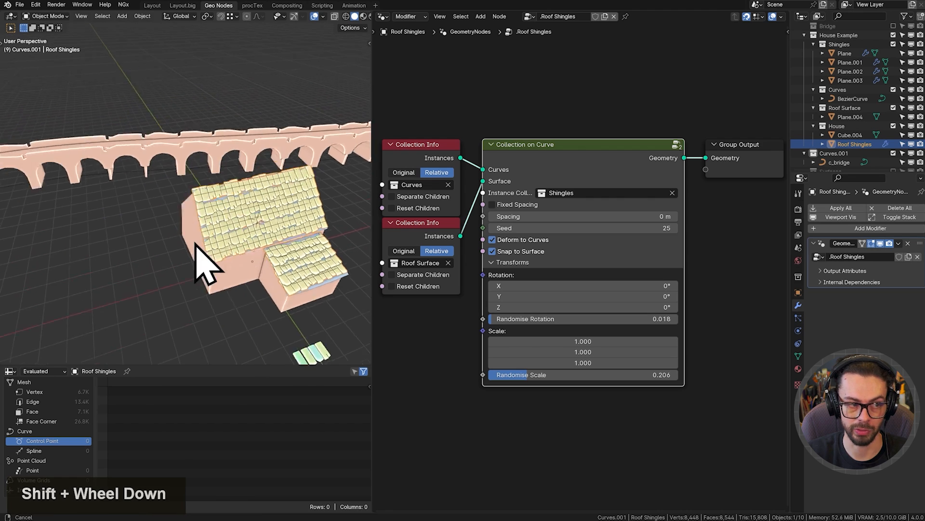
click(170, 197)
scroll(150, 220, down, 2)
scroll(151, 234, down, 2)
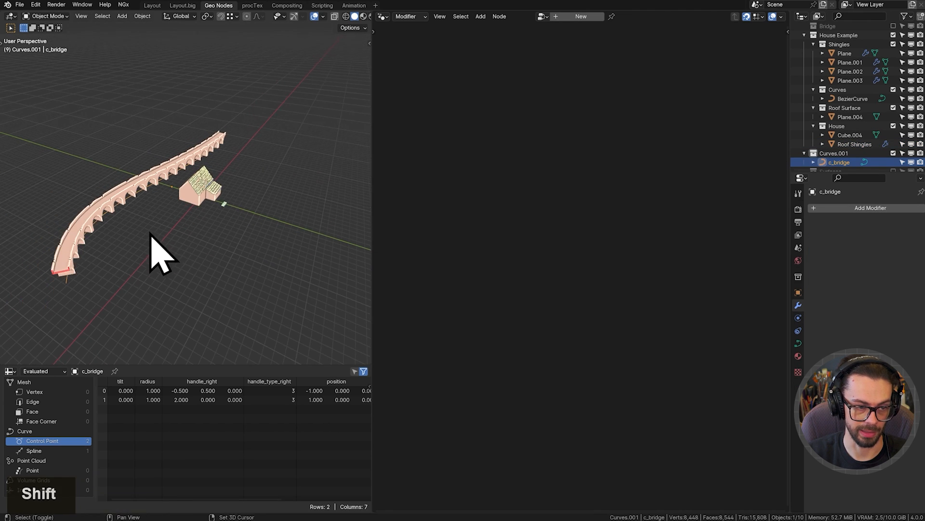
shift+middle_drag(149, 233, 180, 242)
key(Tab)
key(a)
right_click(179, 241)
click(172, 241)
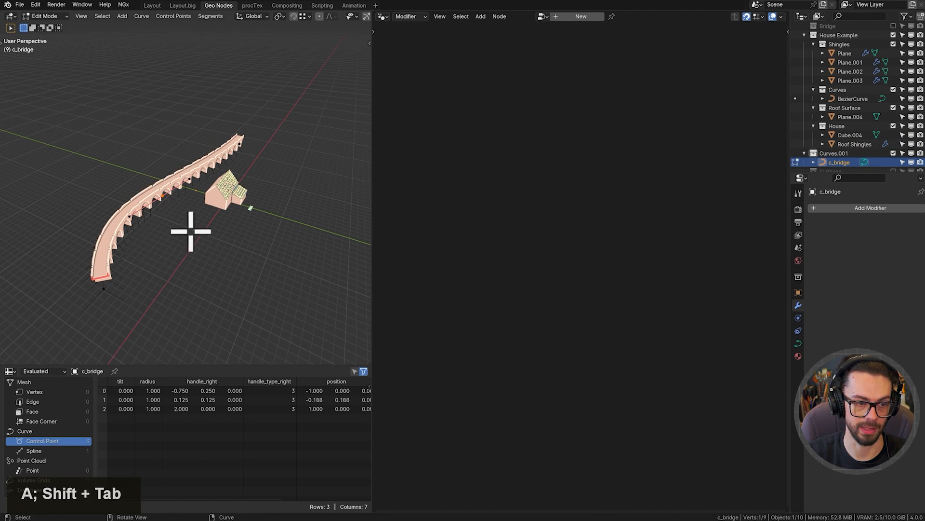
Move the bridge curve's new middle control point in the horizontal plane with Z locked, then leave Edit Mode.
key(g)
key(shift+z)
scroll(289, 227, up, 5)
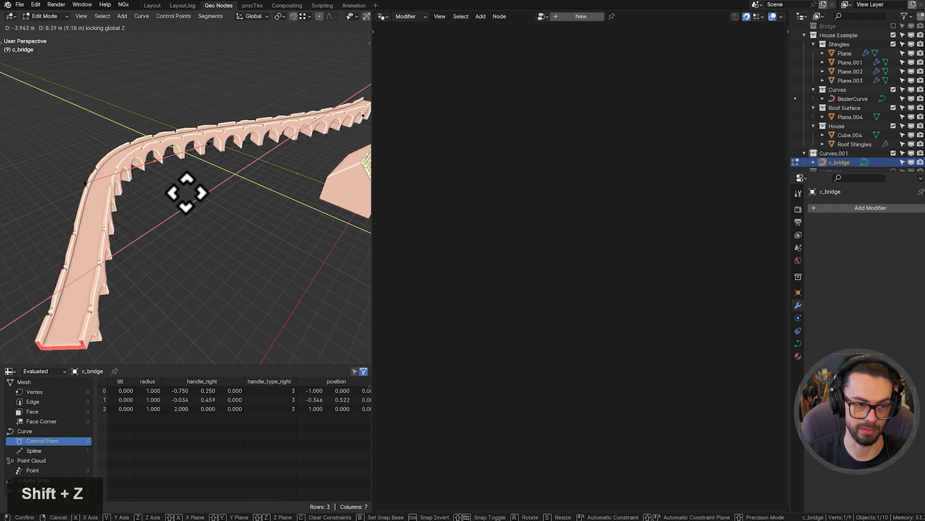
click(162, 180)
shift+middle_drag(288, 123, 233, 153)
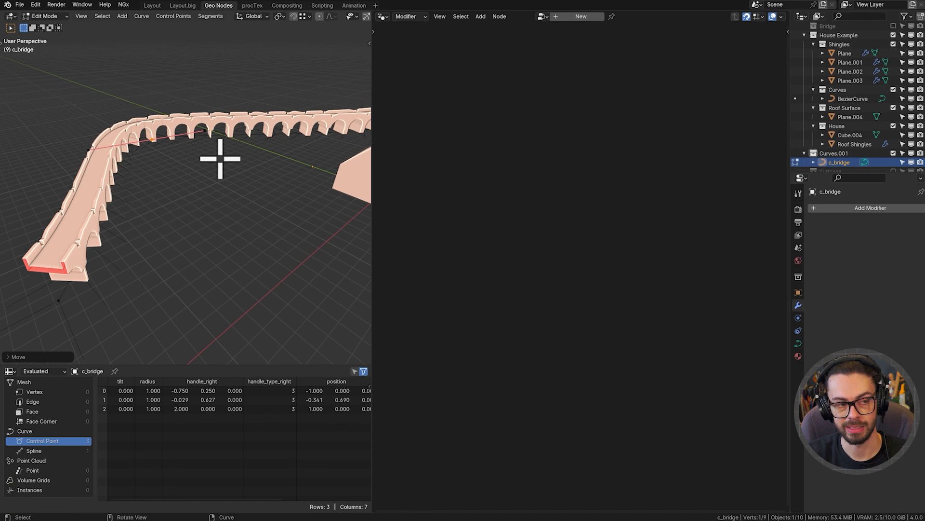
key(Tab)
Try rotating the small side roof's linked faces in the roof surface Plane.004 about the global X axis.
shift+middle_drag(262, 192, 144, 202)
scroll(234, 176, up, 6)
shift+middle_drag(233, 185, 149, 221)
scroll(224, 186, up, 2)
click(144, 214)
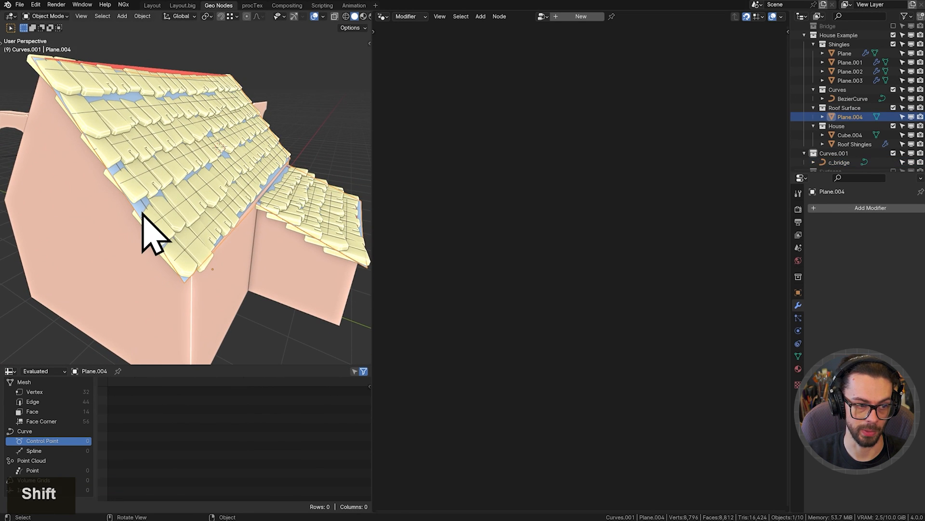
key(Tab)
scroll(246, 200, down, 2)
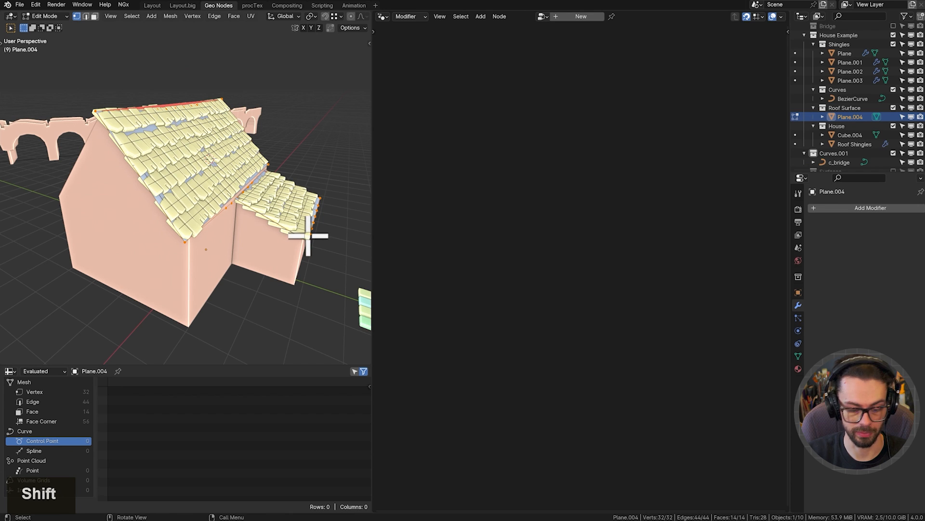
key(l)
key(r)
key(x)
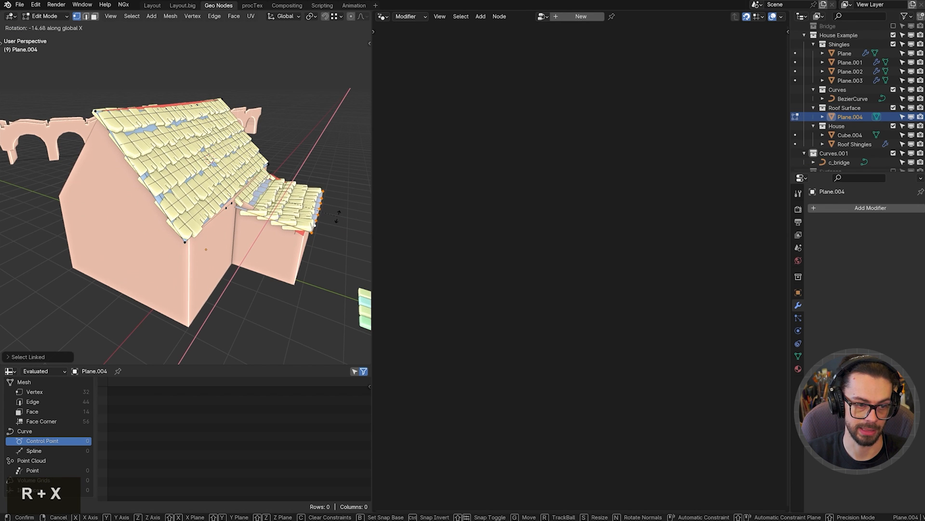
right_click(324, 247)
key(Tab)
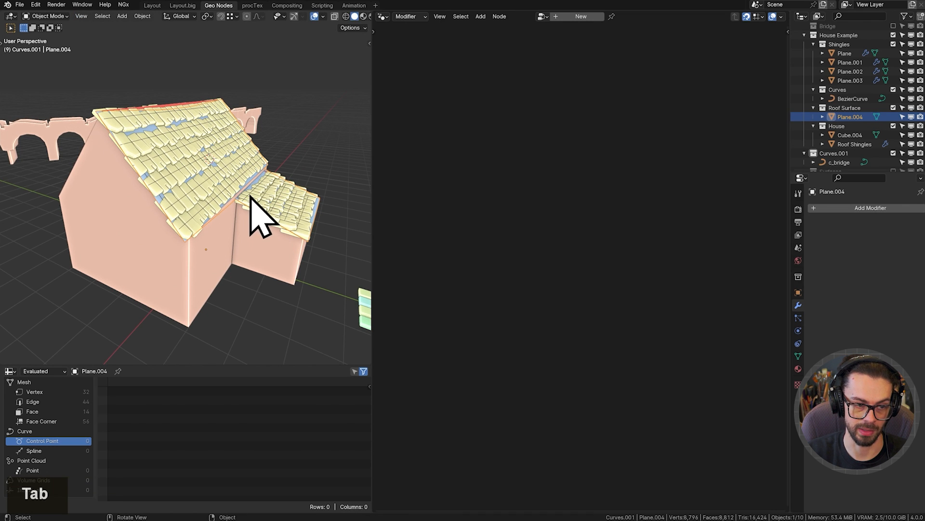
Adjust the tilt of the BezierCurve control points that carry the small side roof's shingles.
click(260, 217)
key(Tab)
key(ctrl+t)
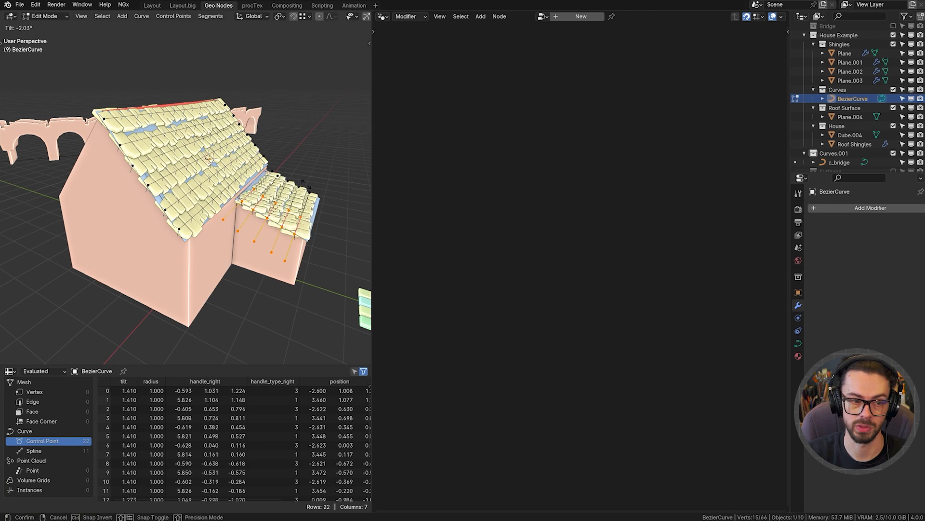
click(304, 160)
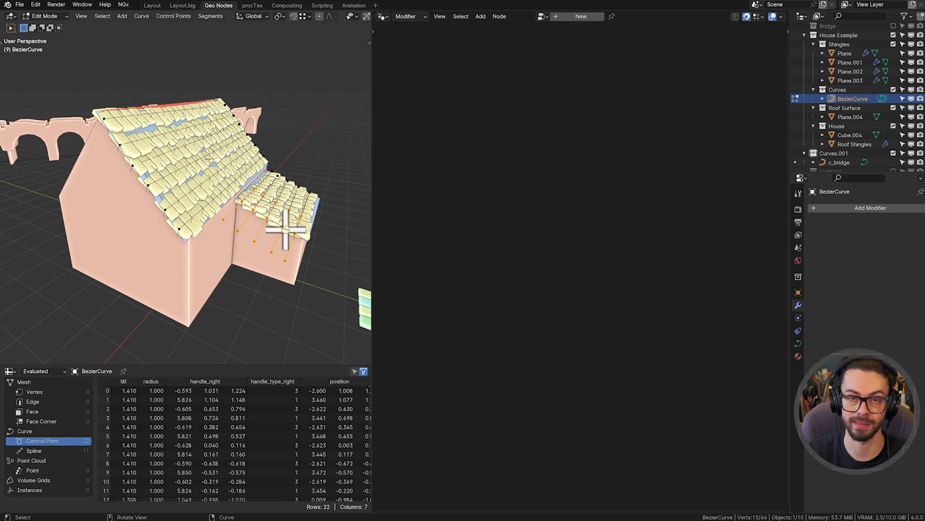
Try moving roof curve points of BezierCurve along the X axis, then leave Edit Mode.
scroll(285, 230, up, 3)
middle_drag(118, 180, 166, 258)
key(g)
key(x)
right_click(145, 238)
key(Tab)
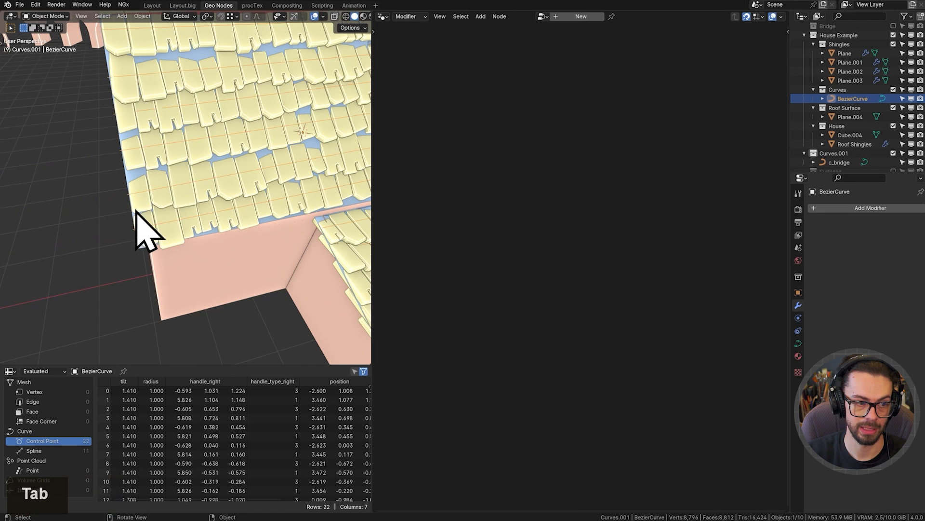
middle_drag(136, 211, 160, 184)
scroll(203, 182, down, 1)
shift+middle_drag(239, 163, 198, 181)
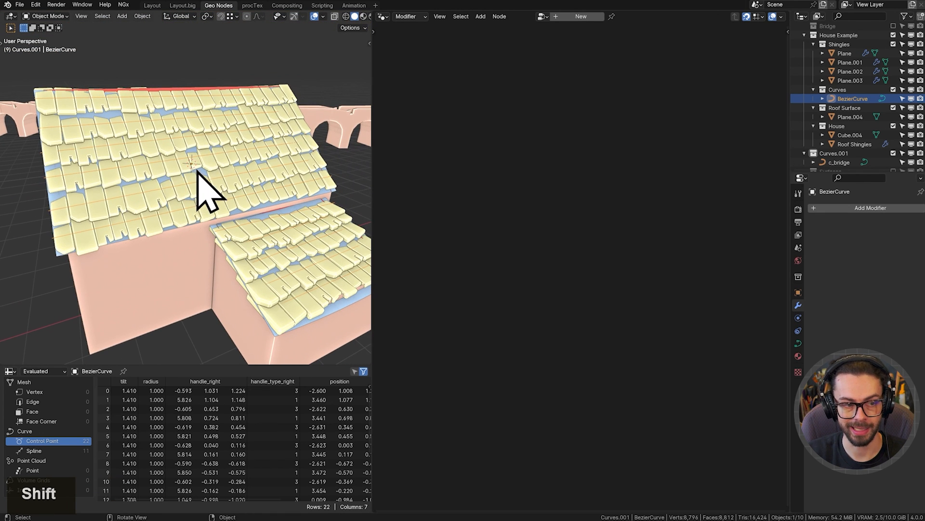
Disable Deform to Curves and Snap to Surface on the Collection on Curve node of Roof Shingles.
click(89, 183)
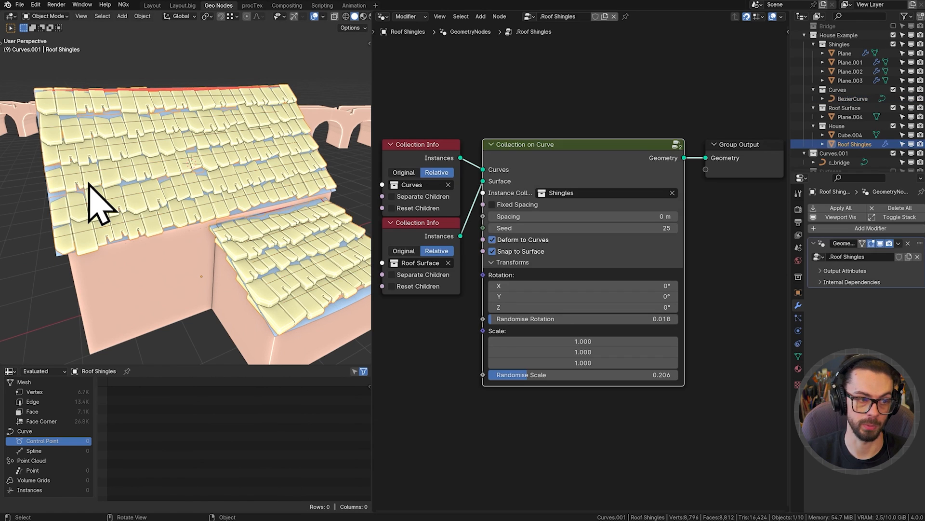
click(520, 240)
mouse_move(200, 187)
middle_down()
mouse_move(192, 198)
mouse_move(187, 190)
middle_up()
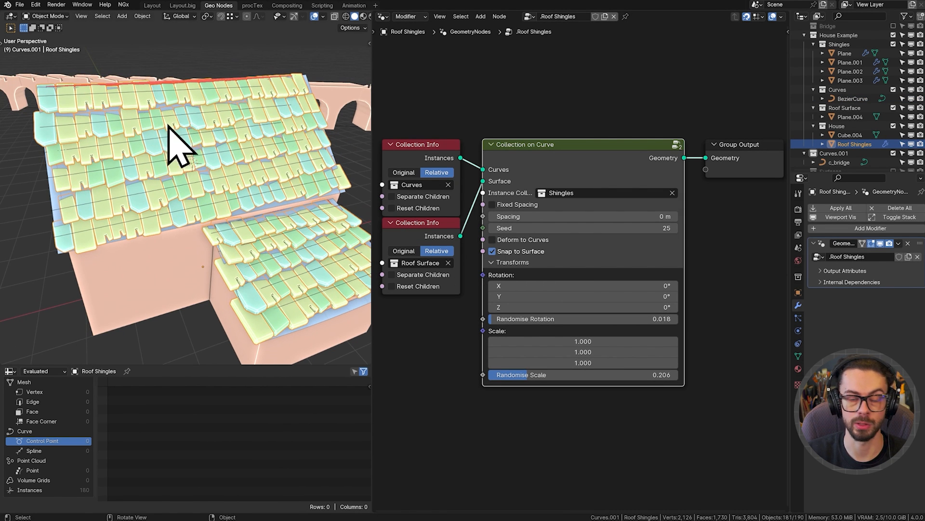
click(517, 251)
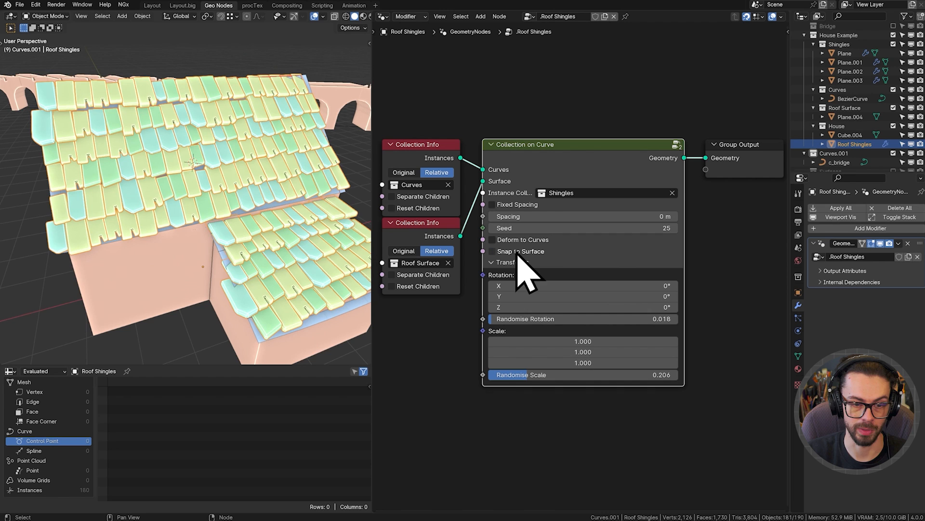
Try moving and freely rotating the roof surface Plane.004 to see how the shingles follow it.
mouse_move(182, 244)
middle_down()
mouse_move(223, 214)
mouse_move(188, 237)
middle_up()
click(176, 232)
key(g)
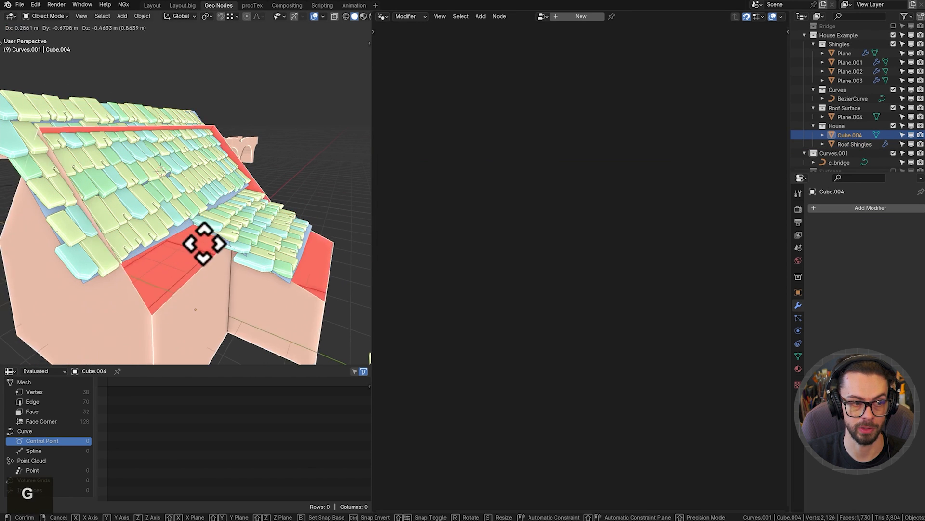
right_click(191, 252)
click(176, 248)
key(g)
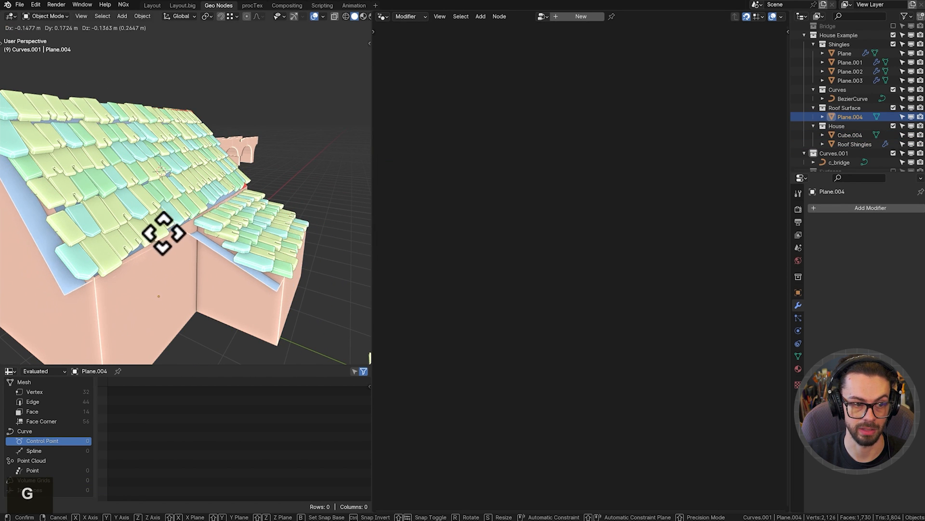
right_click(161, 259)
key(r)
key(r)
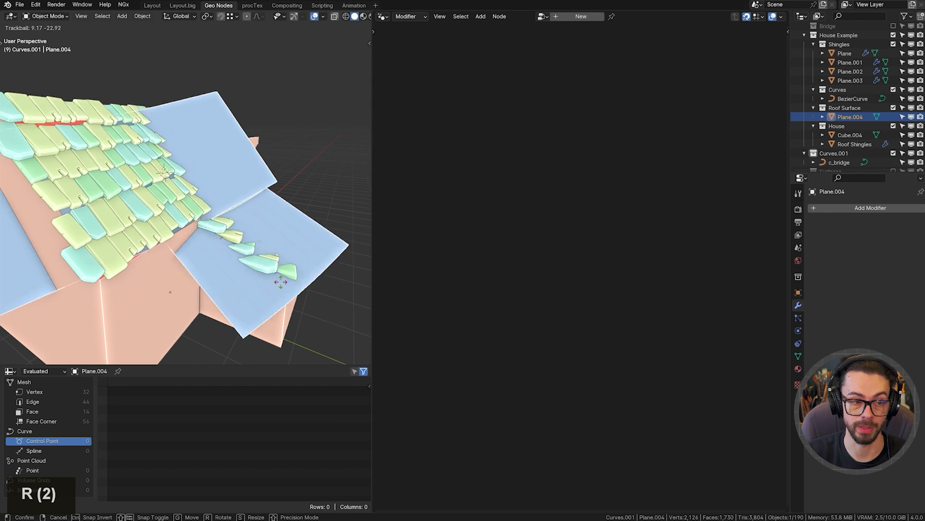
right_click(263, 276)
Cut the link from the Roof Surface Collection Info node to the Surface input of Collection on Curve.
click(180, 226)
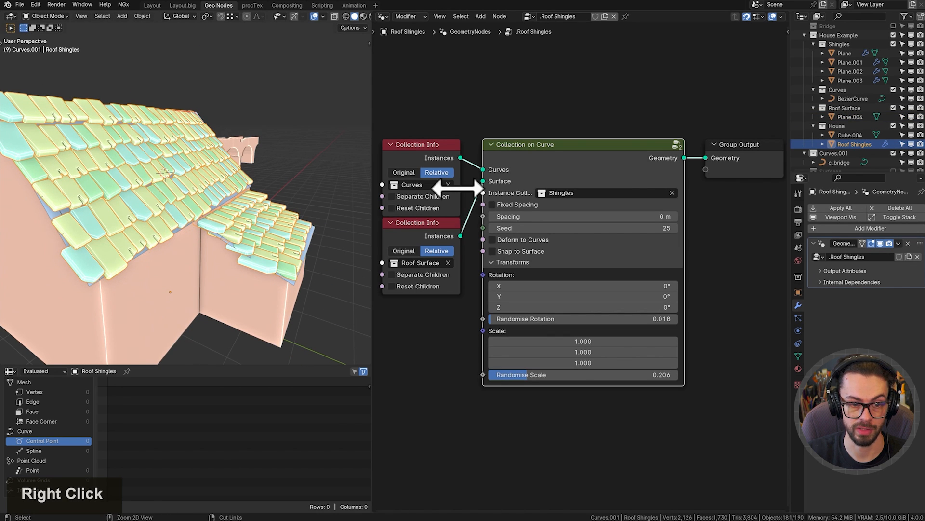
ctrl+right_drag(437, 182, 492, 208)
Try tilting the main roof's selected BezierCurve control points in Edit Mode with the surface input disconnected.
click(177, 237)
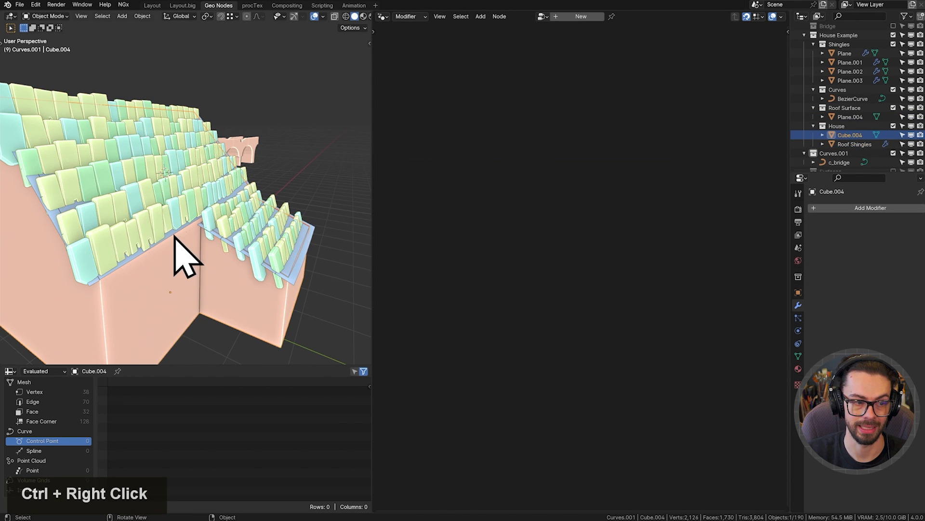
click(175, 235)
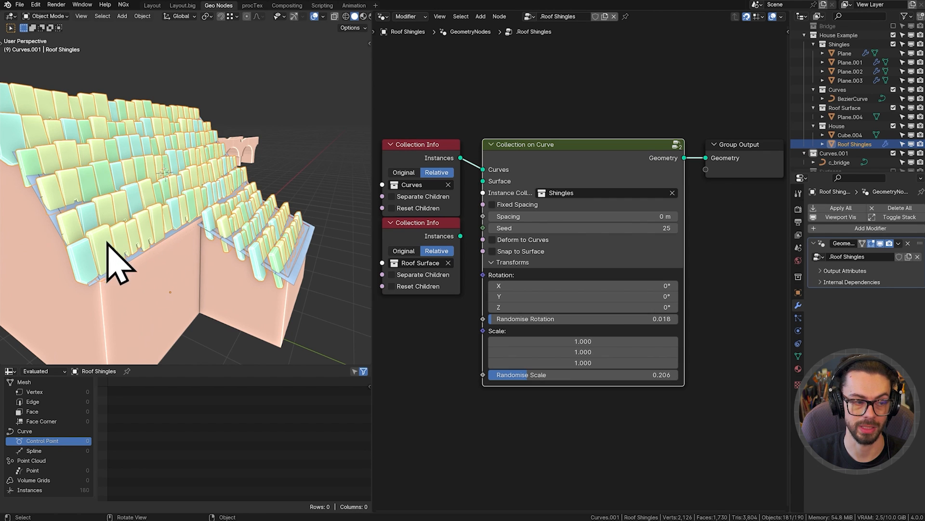
key(Tab)
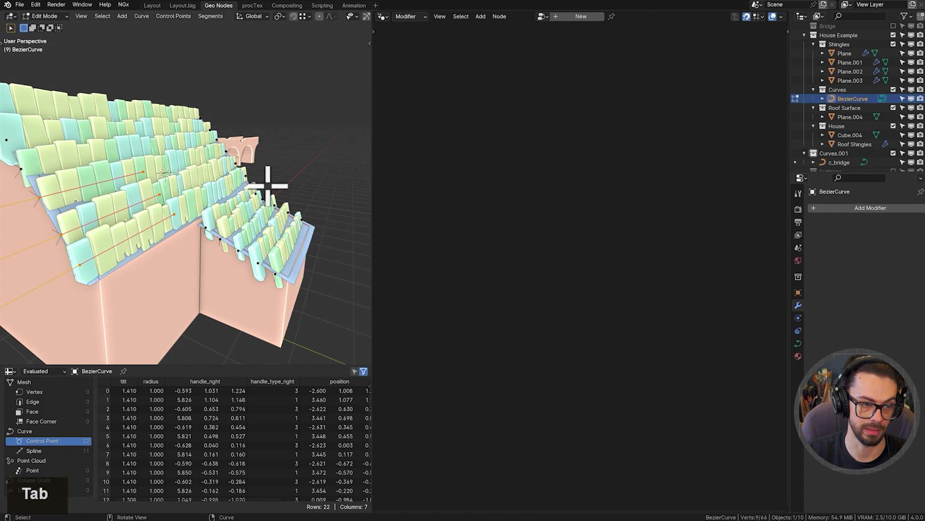
key(ctrl+t)
right_click(312, 228)
key(Tab)
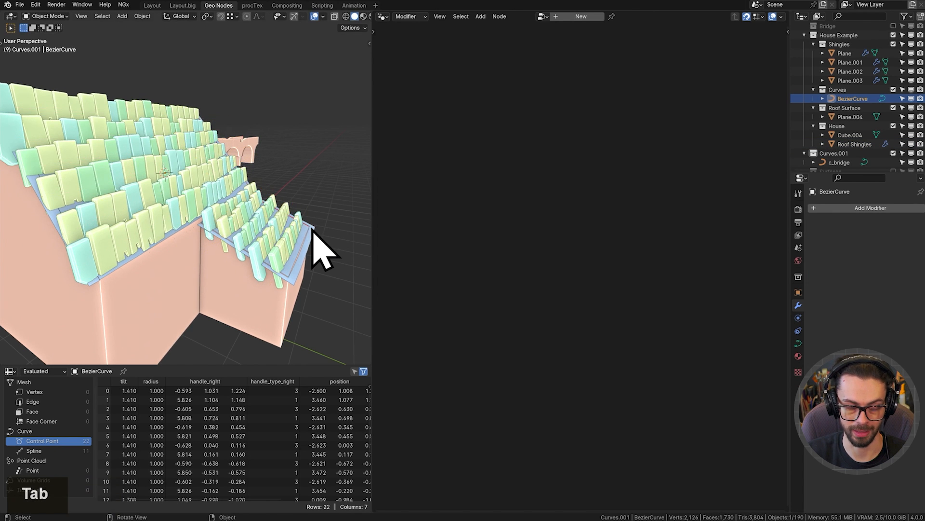
middle_drag(312, 229, 243, 202)
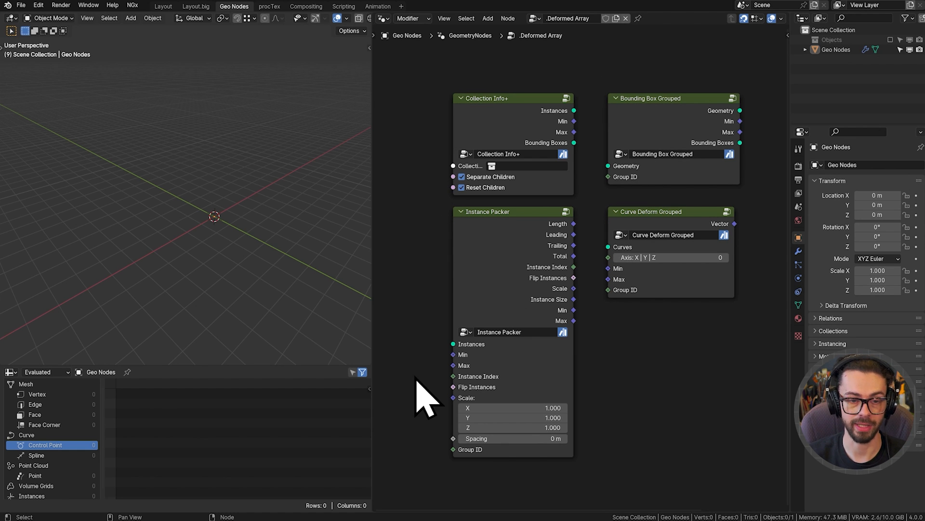
Open the Collection Info+ node group to inspect its internal nodes and return to the .Deformed Array tree.
click(488, 118)
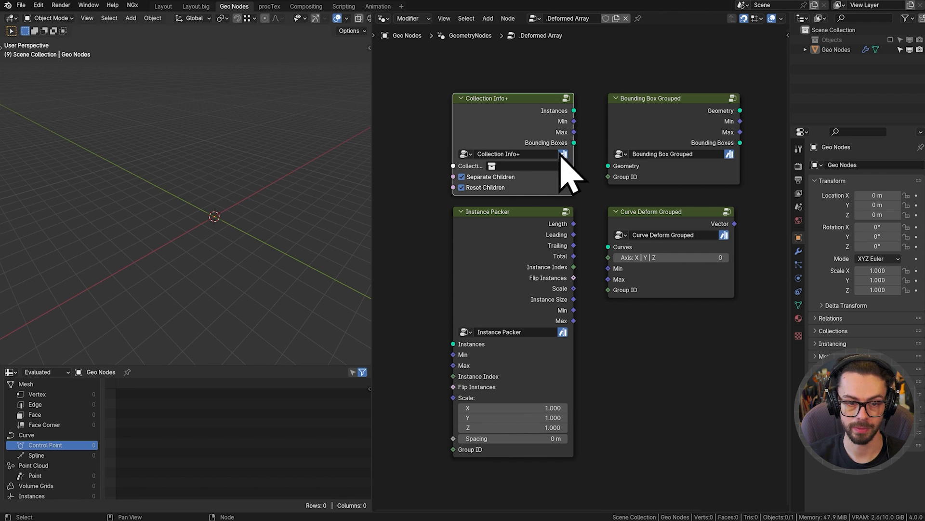
key(Tab)
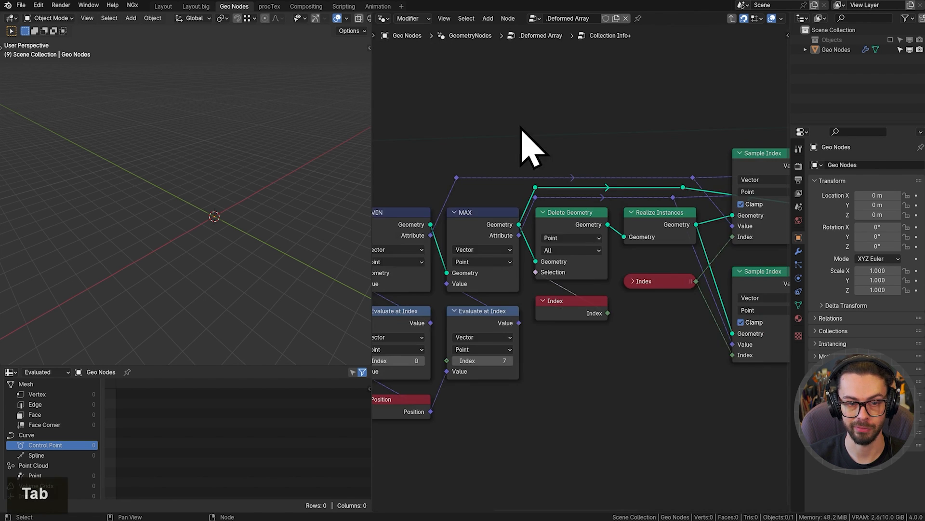
scroll(572, 262, down, 9)
key(Tab)
scroll(532, 200, up, 8)
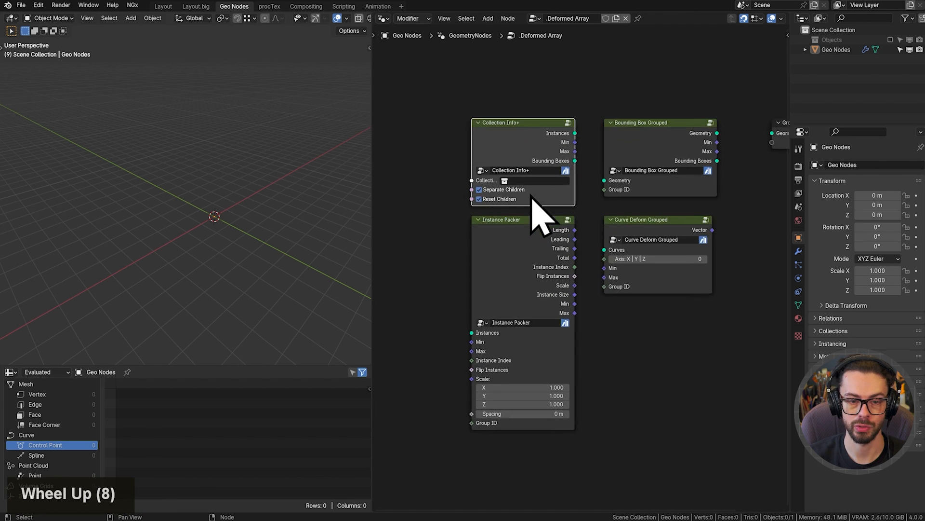
scroll(533, 200, up, 2)
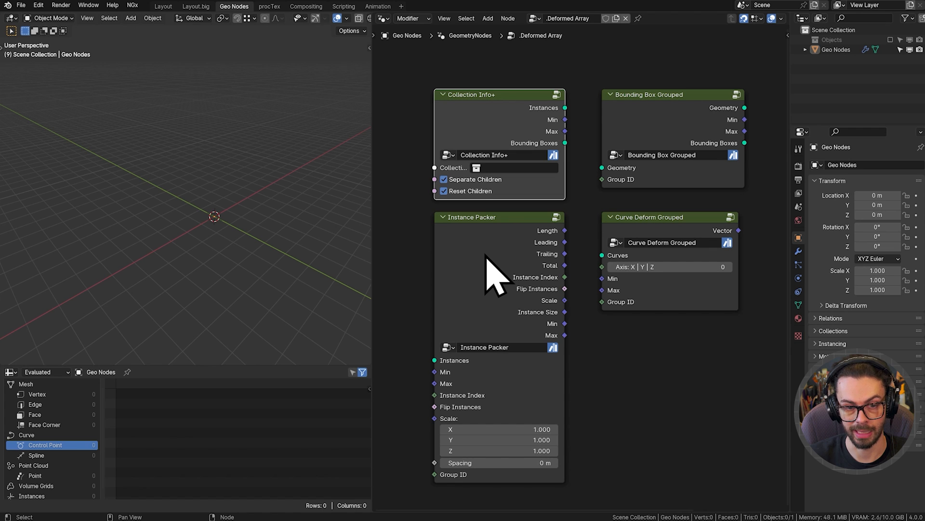
drag(401, 150, 469, 238)
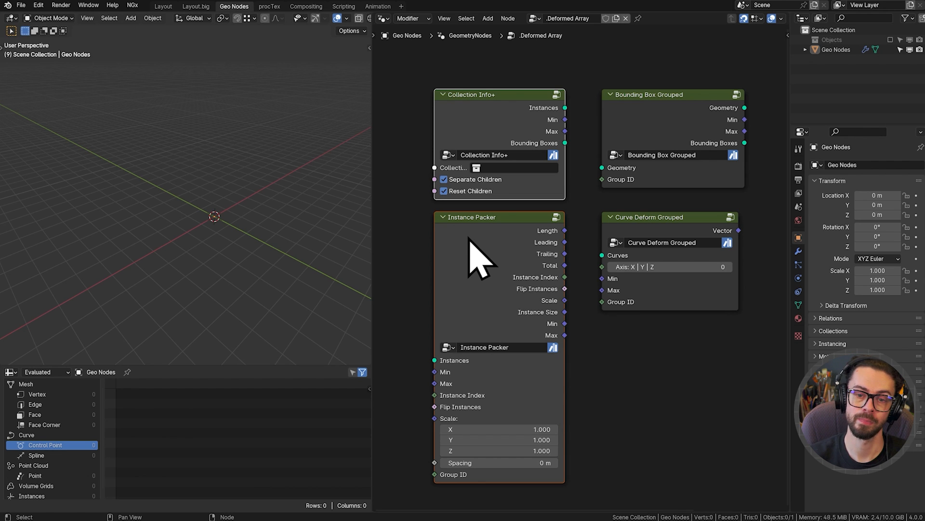
click(594, 131)
click(656, 117)
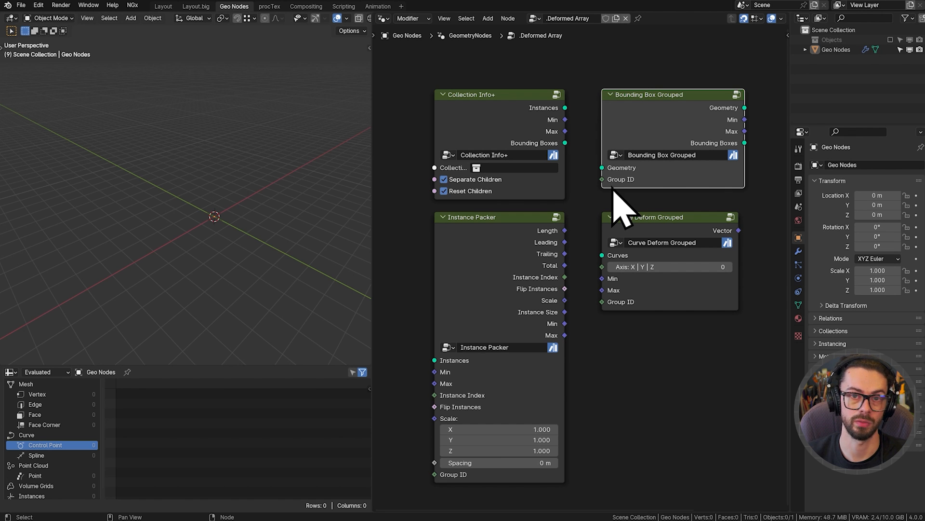
Add an Accumulate Field node below Curve Deform Grouped to point out its Group ID input, and remove it again.
key(shift+a)
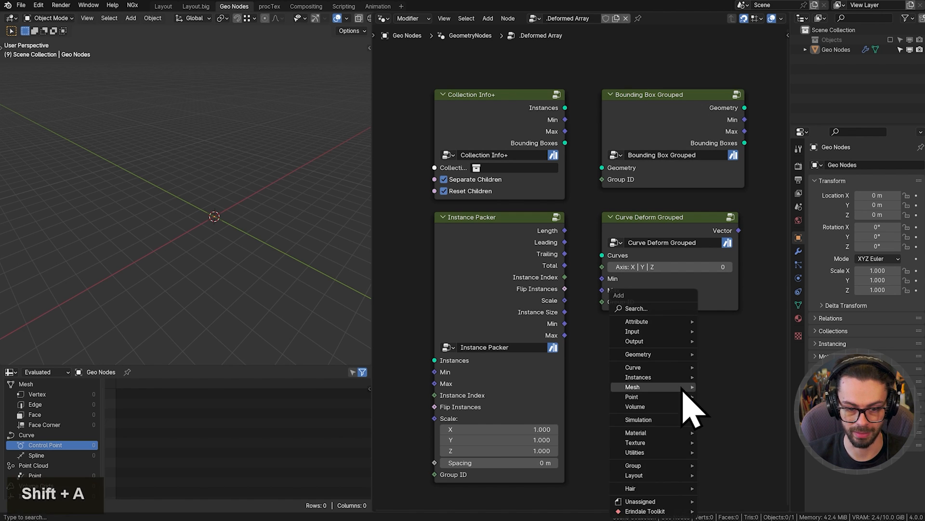
key(space)
text(acc)
key(Return)
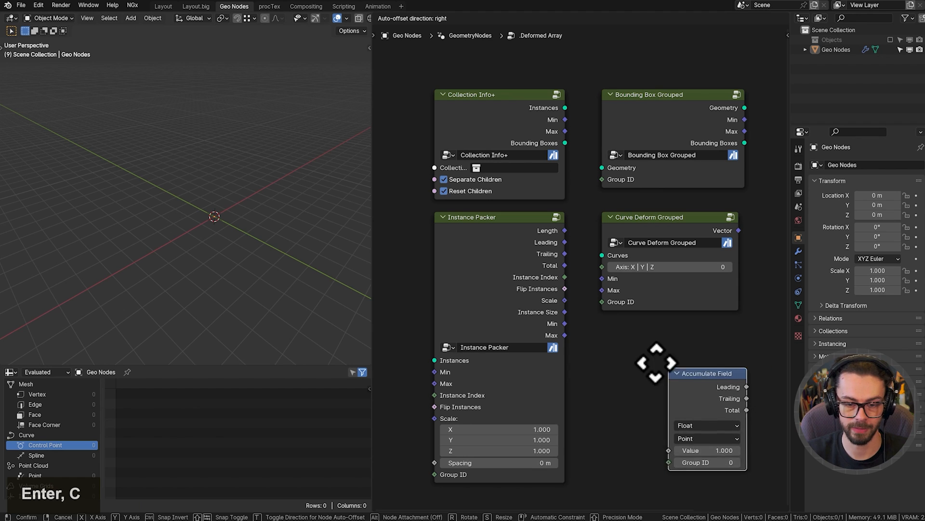
click(645, 326)
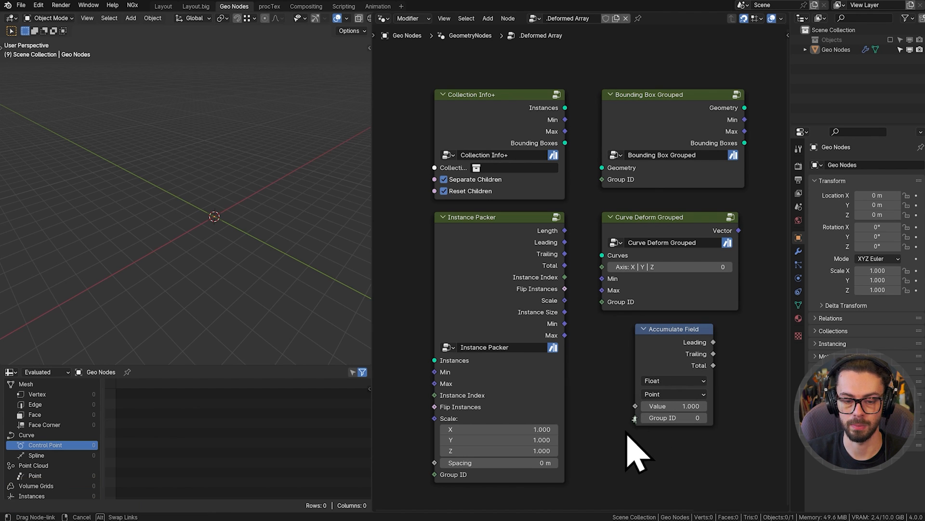
drag(635, 417, 609, 417)
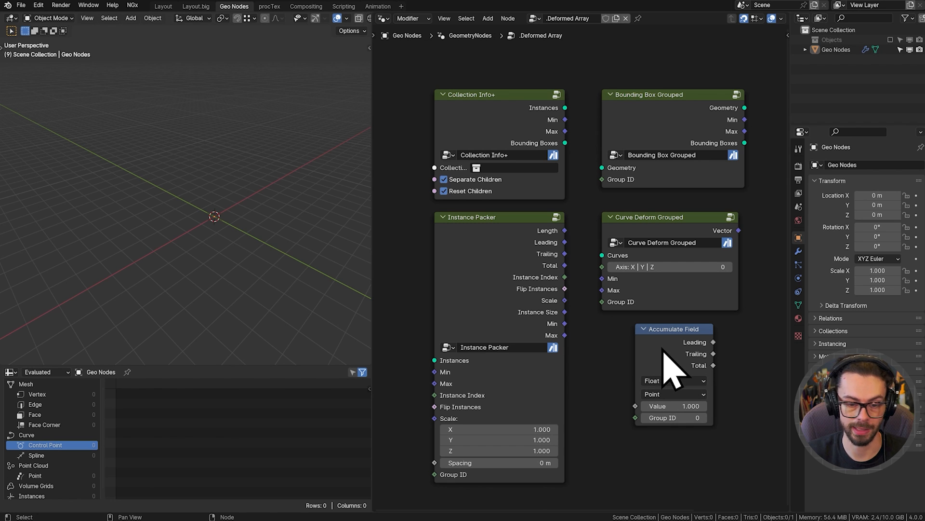
key(x)
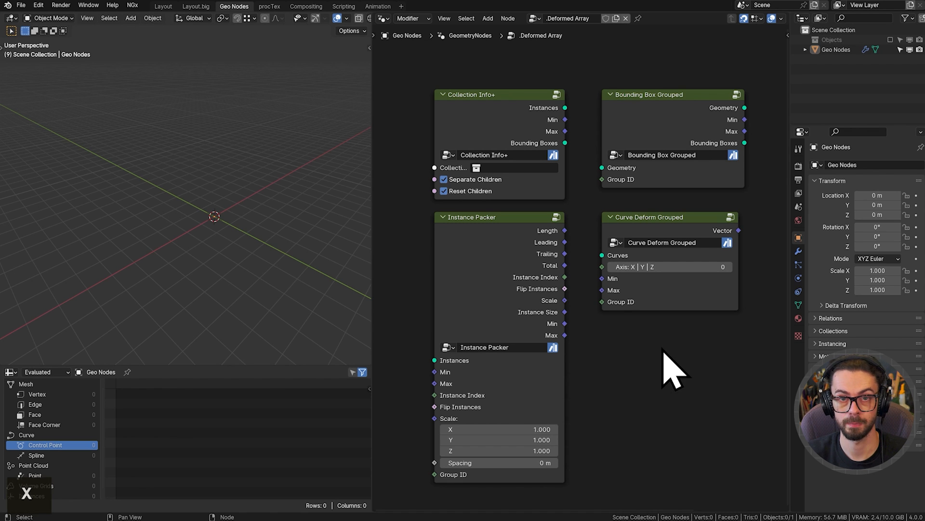
Delete the Bounding Box Grouped and Curve Deform Grouped nodes from the .Deformed Array tree.
click(686, 138)
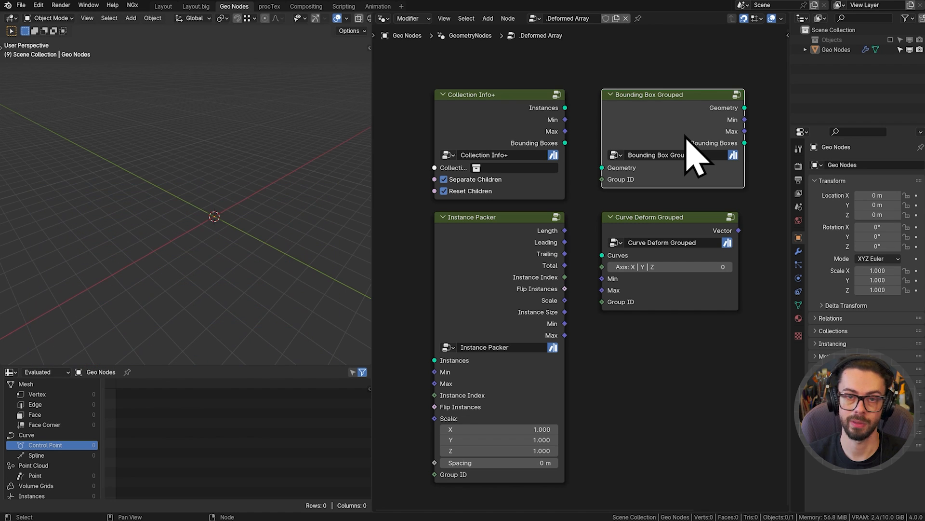
click(673, 225)
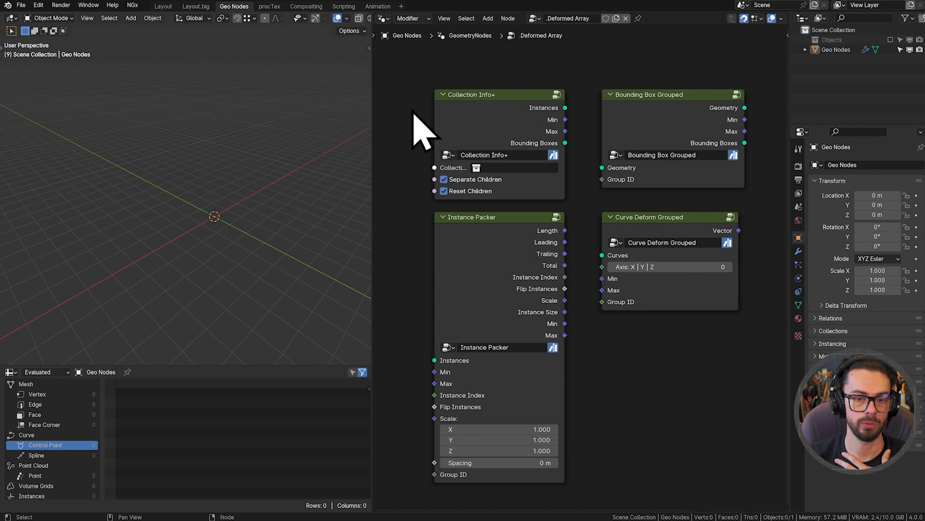
drag(408, 111, 733, 145)
click(695, 384)
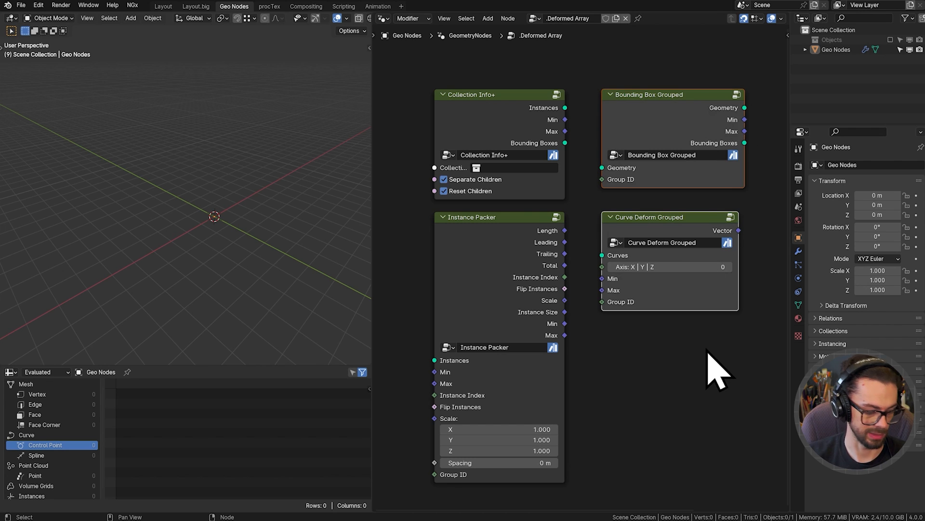
key(x)
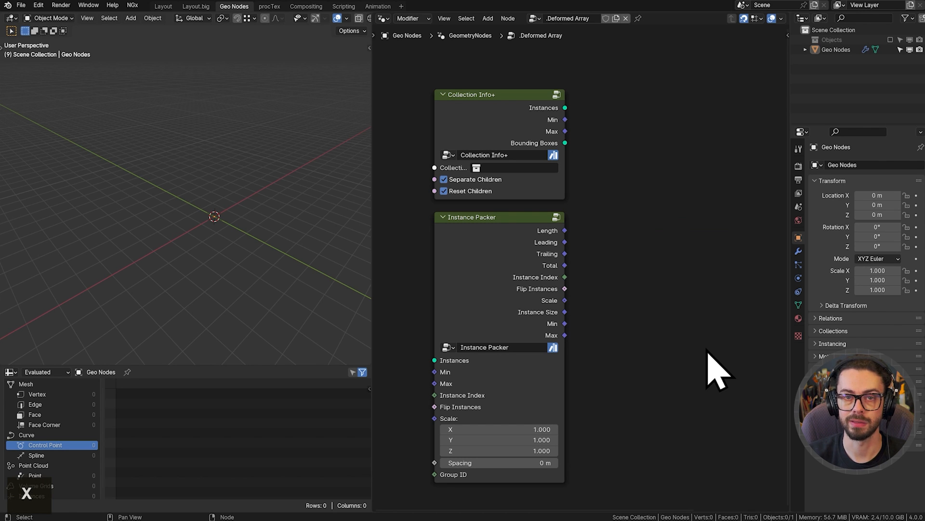
key(shift+a)
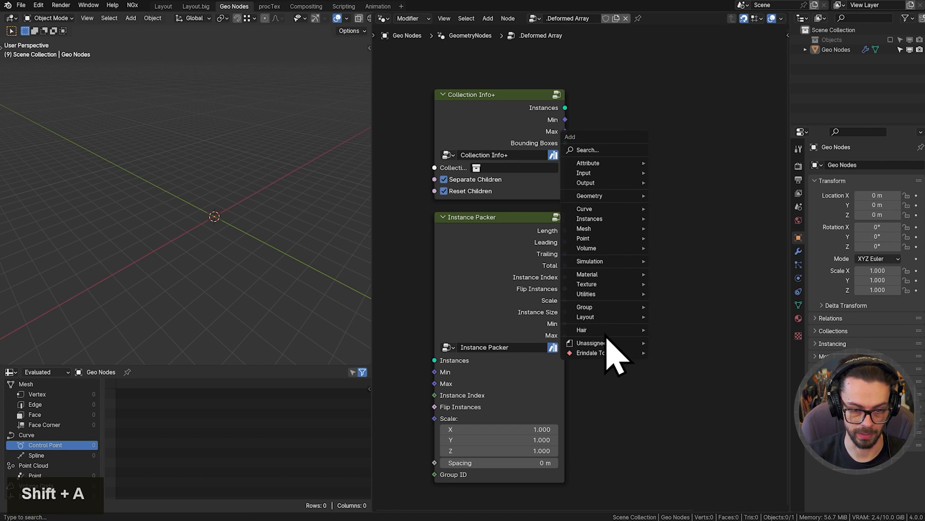
mouse_move(602, 309)
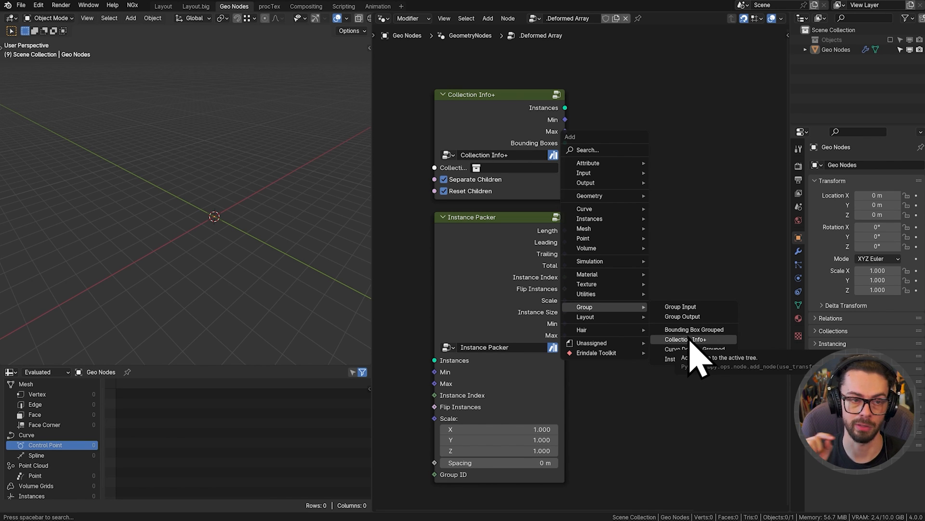
key(Escape)
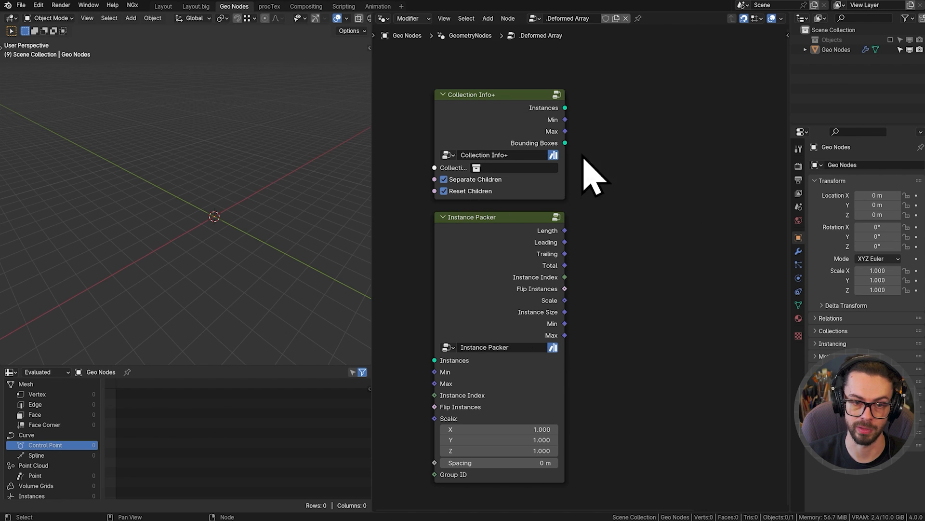
Enable the Objects collection and switch the viewport to wireframe to inspect its overlapping Cube, Icosphere and Suzanne.
click(890, 39)
click(841, 40)
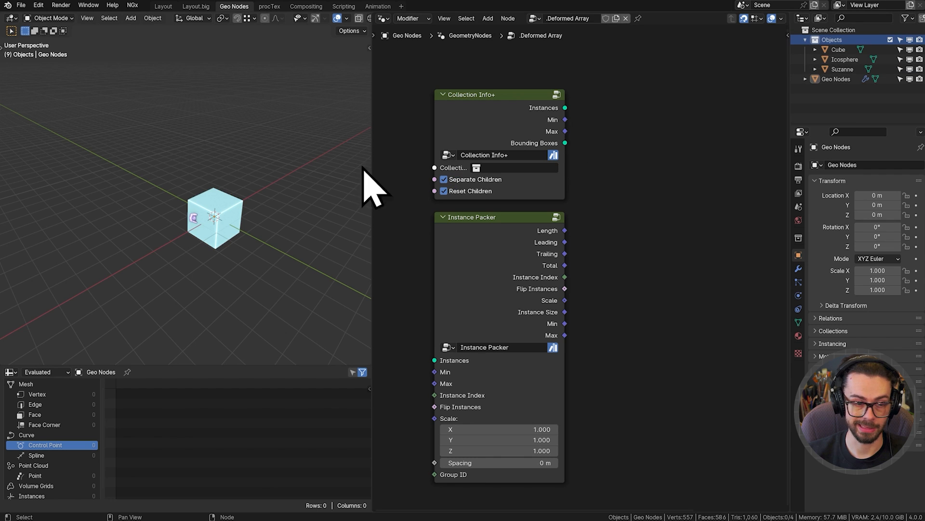
middle_drag(228, 205, 191, 191)
key(shift+z)
scroll(215, 240, up, 2)
click(148, 201)
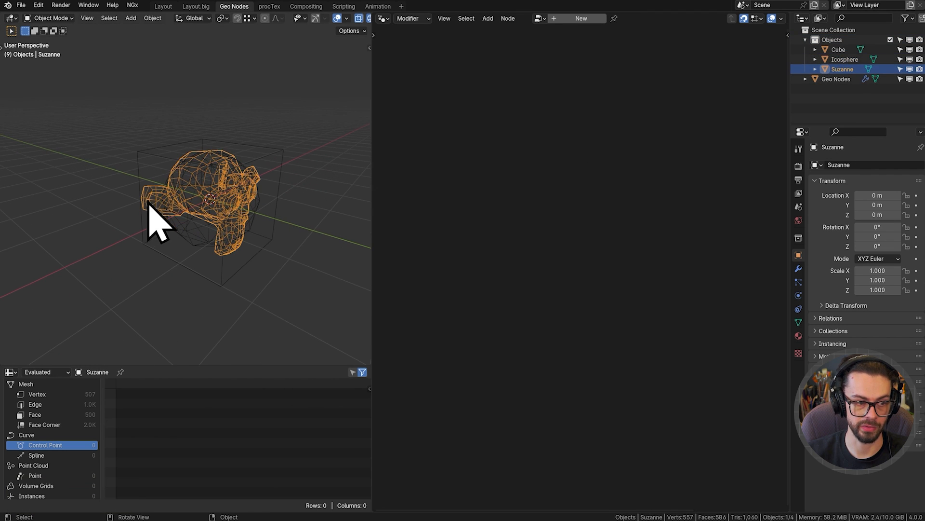
click(152, 164)
key(g)
right_click(186, 176)
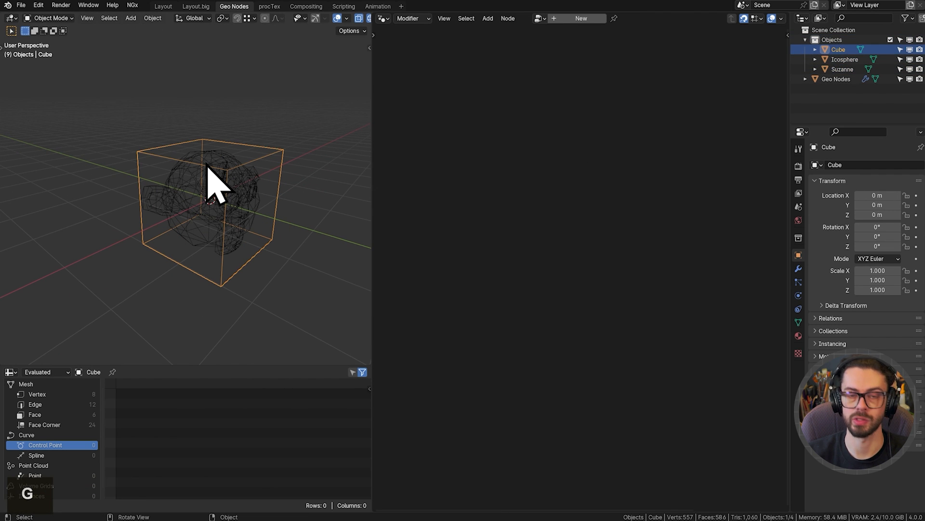
Exclude the Objects collection from the view layer and select the Geo Nodes object.
click(890, 39)
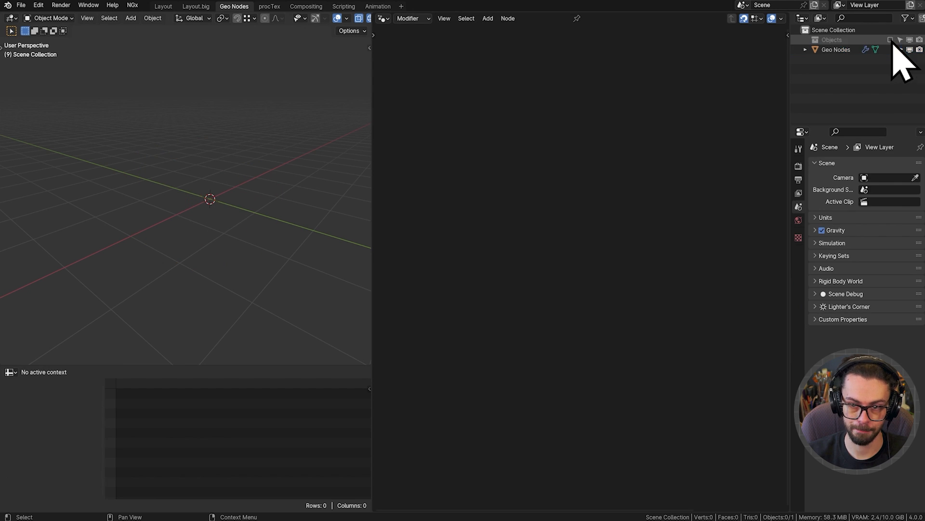
click(844, 51)
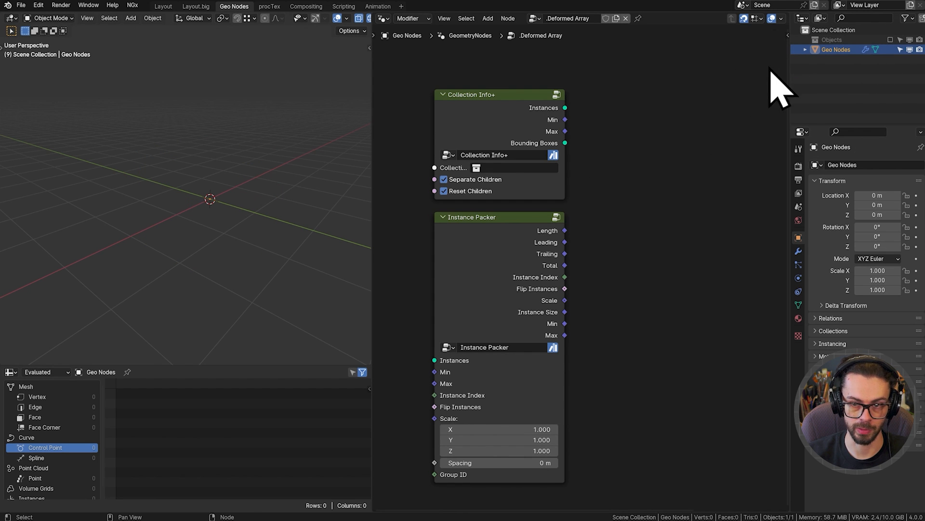
Add a Bezier curve at the world origin and maximize the 3D viewport.
key(shift+a)
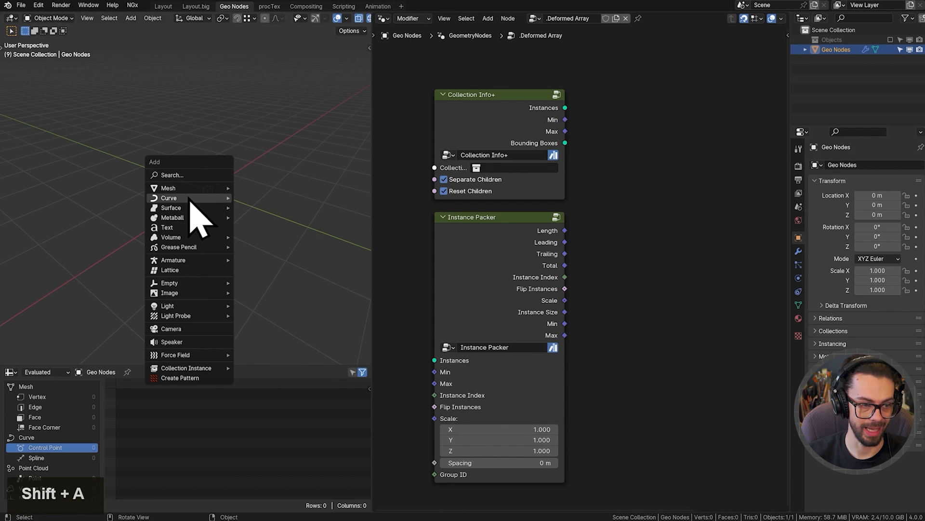
mouse_move(190, 199)
click(253, 197)
key(ctrl+space)
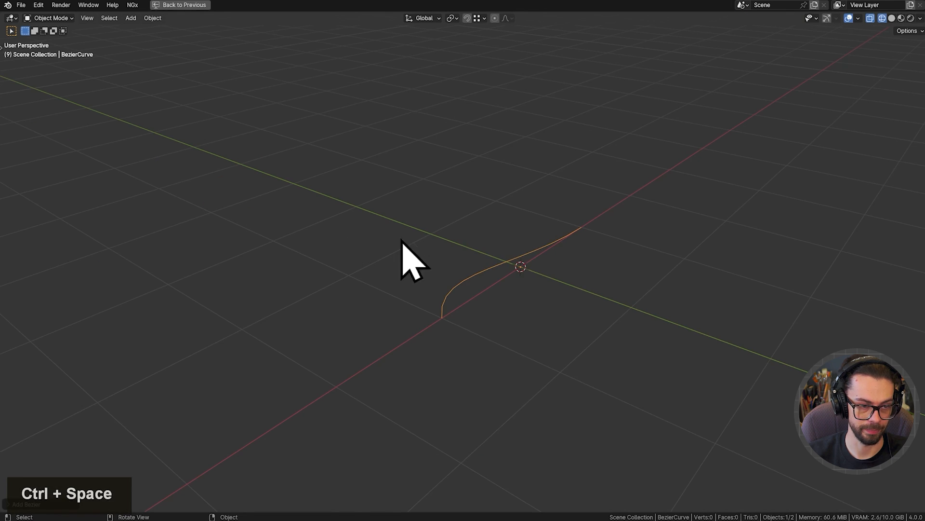
Scale up all control points of the Bezier curve to several times their size in Edit Mode.
scroll(603, 266, down, 1)
key(Tab)
key(a)
key(s)
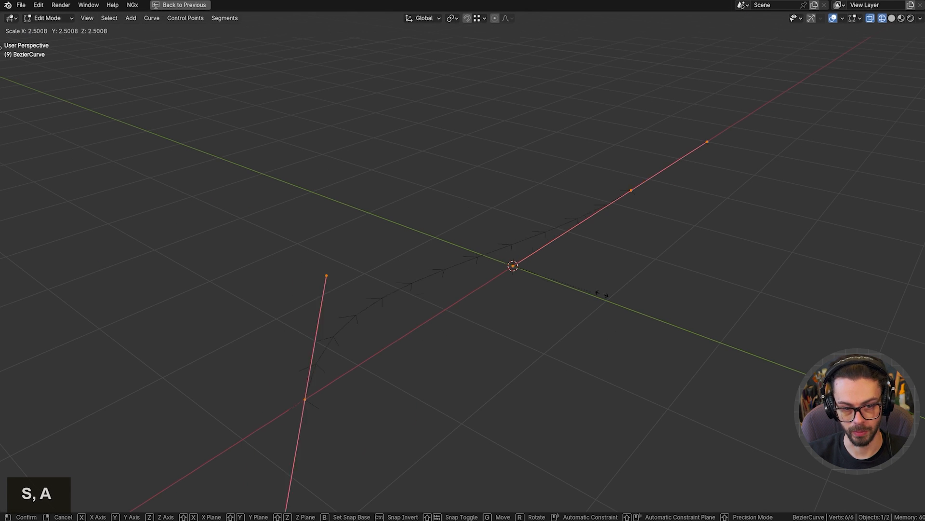
click(662, 303)
scroll(583, 289, down, 2)
key(Tab)
shift+middle_drag(572, 310, 583, 335)
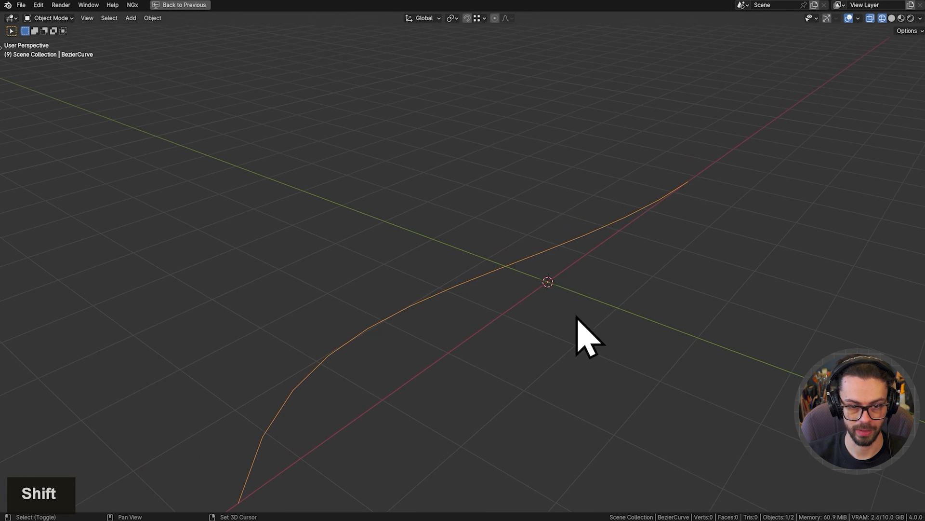
Duplicate the curve three times along a row, placing the third copy between the first two copies.
key(shift+d)
click(499, 238)
key(shift+d)
click(417, 190)
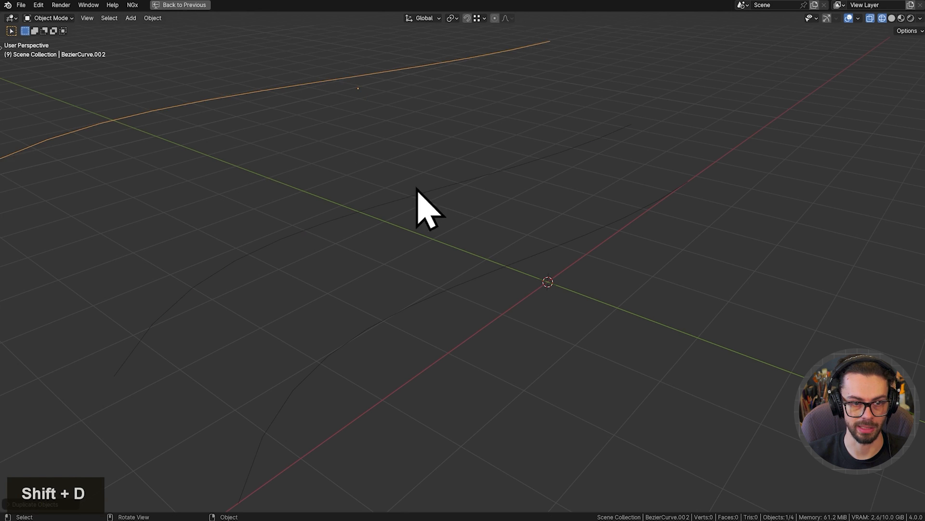
shift+scroll(504, 263, down, 2)
middle_drag(502, 262, 458, 222)
key(shift+d)
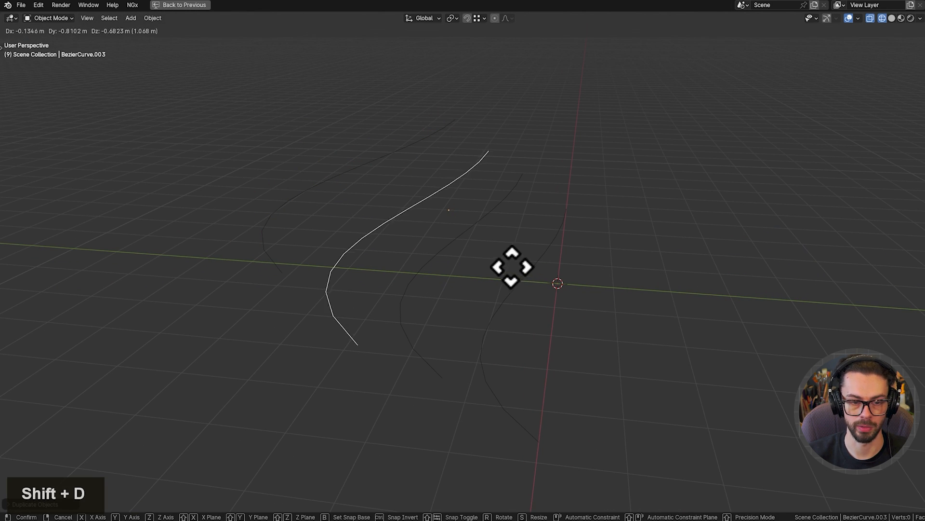
click(511, 264)
Annotate the curves in order of creation with the handwritten numbers 0, 1, 2 and 3.
key(d)
drag(575, 199, 586, 199)
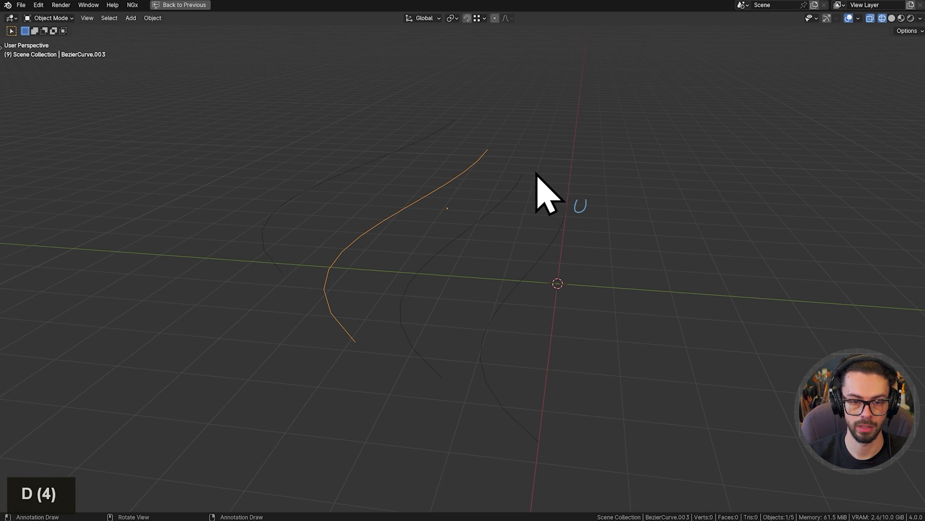
drag(534, 178, 533, 161)
drag(485, 111, 506, 151)
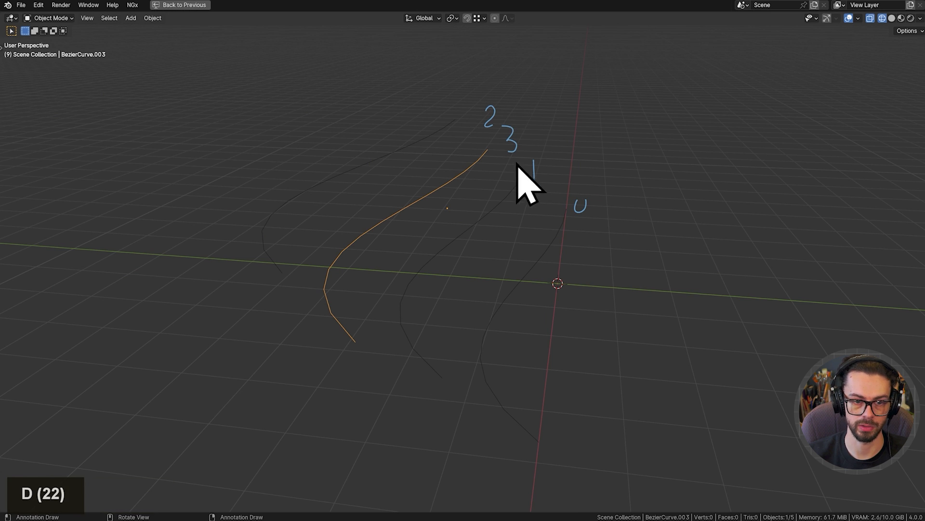
drag(575, 199, 586, 198)
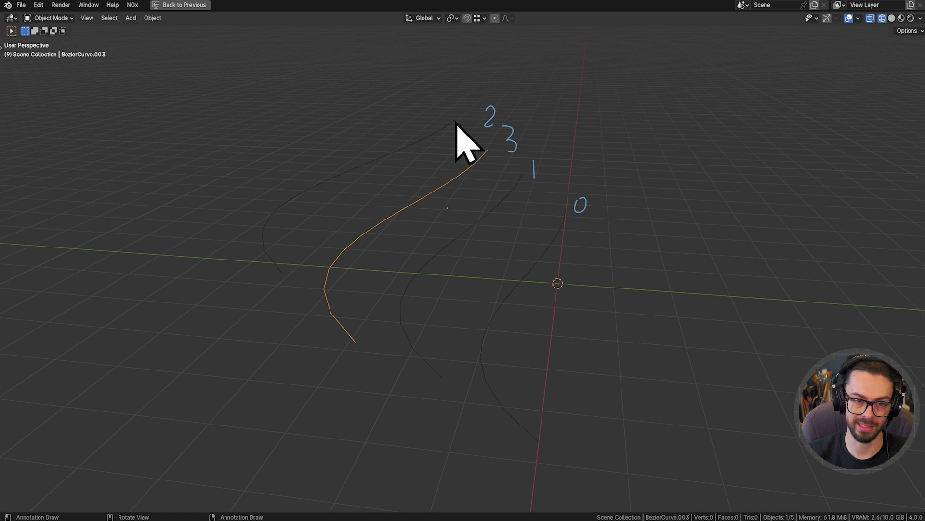
Freely rotate and move the outermost curve BezierCurve.002, and erase the handwritten number annotations.
click(270, 202)
key(r)
key(r)
click(324, 238)
key(g)
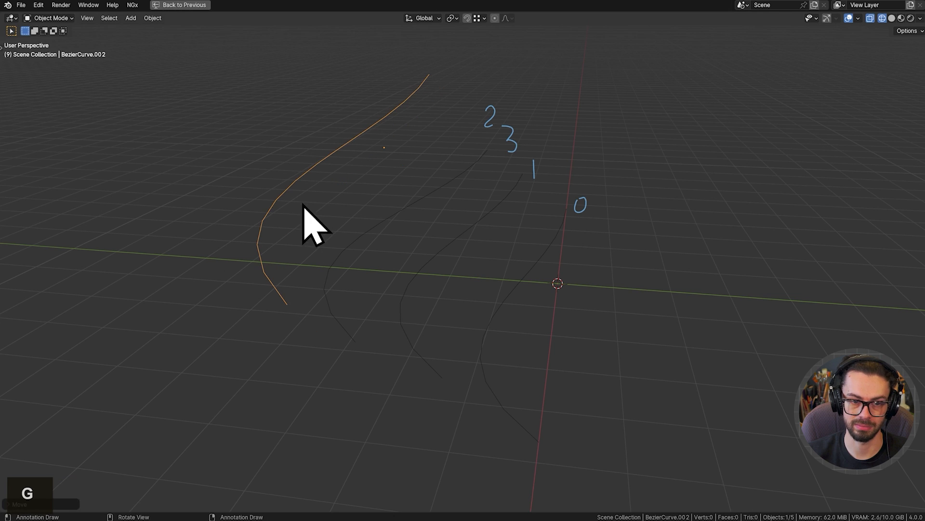
right_drag(465, 93, 627, 262)
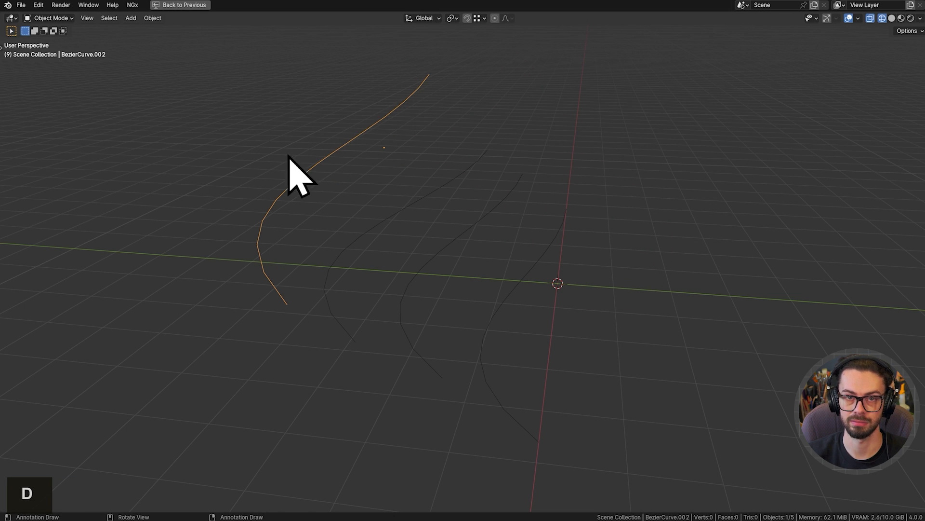
Apply the rotation and scale of BezierCurve.002.
key(ctrl+a)
click(441, 198)
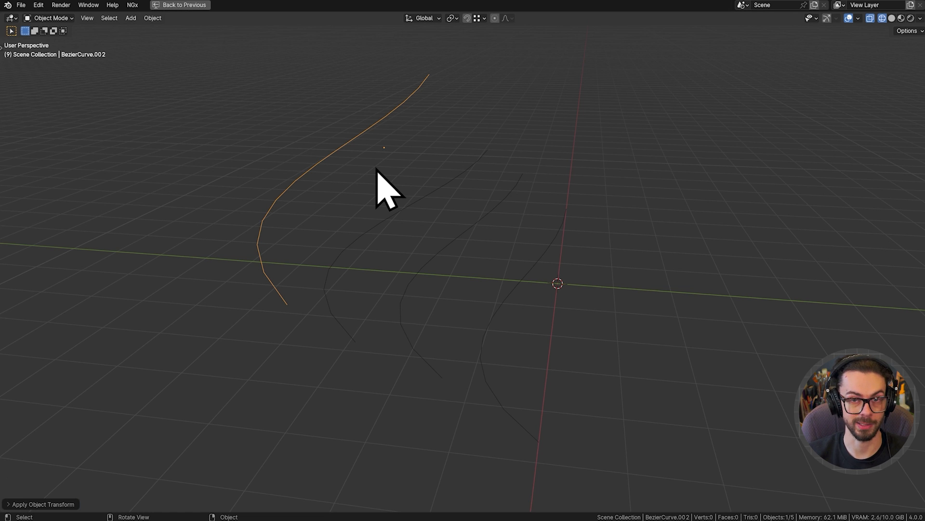
Freely rotate the neighbouring curve BezierCurve.003 and move it slightly between the adjacent curves.
click(417, 200)
key(g)
key(r)
key(r)
click(336, 208)
key(g)
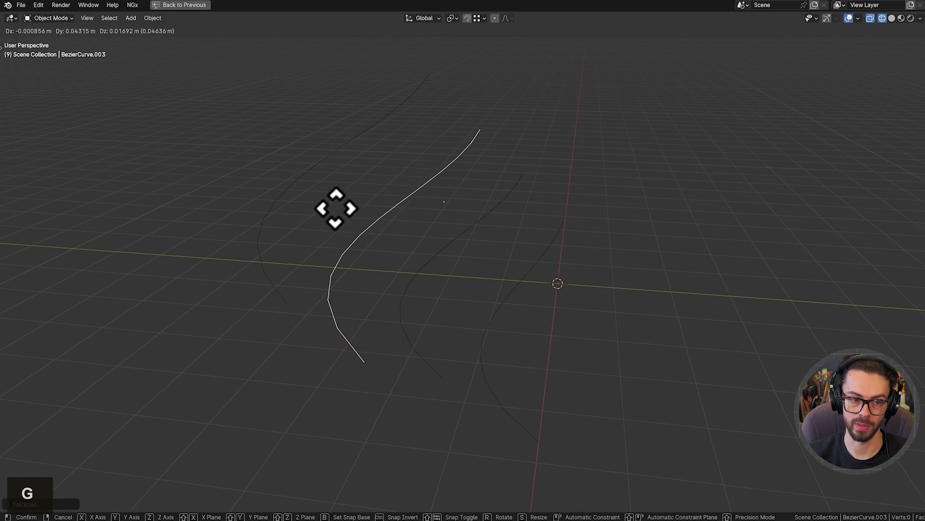
click(331, 204)
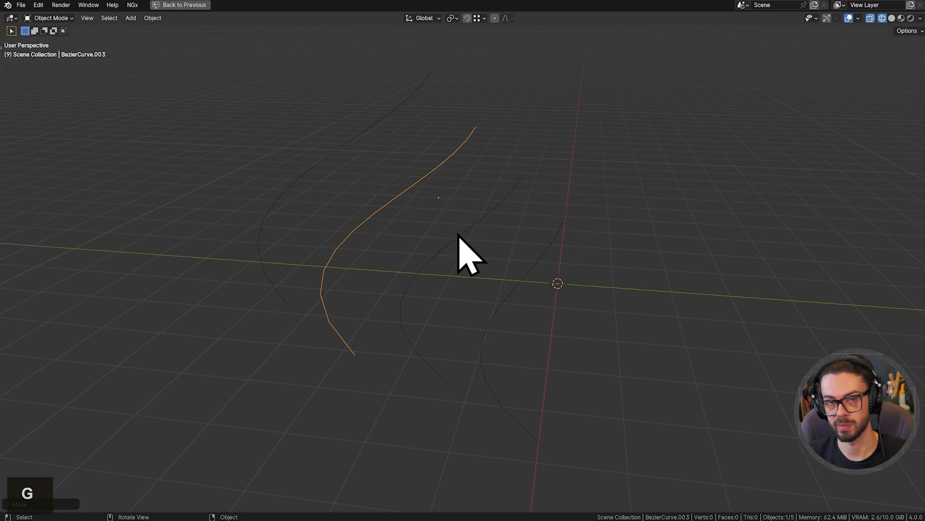
Scale up BezierCurve.003 and apply its rotation and scale.
middle_drag(466, 235, 444, 254)
key(s)
click(540, 269)
key(ctrl+a)
click(516, 299)
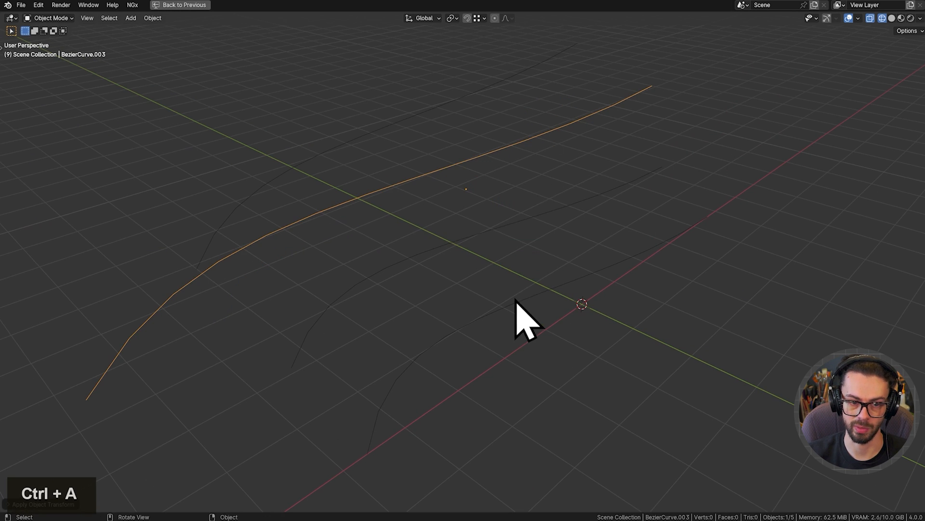
middle_drag(516, 299, 534, 258)
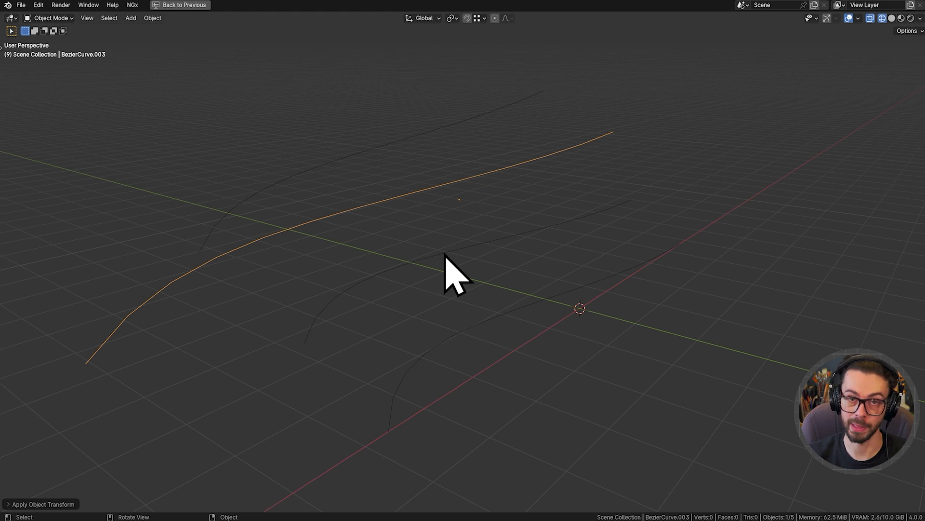
Restore the full workspace layout, create a collection named Curves, and put all four Bezier curves into it.
key(ctrl+space)
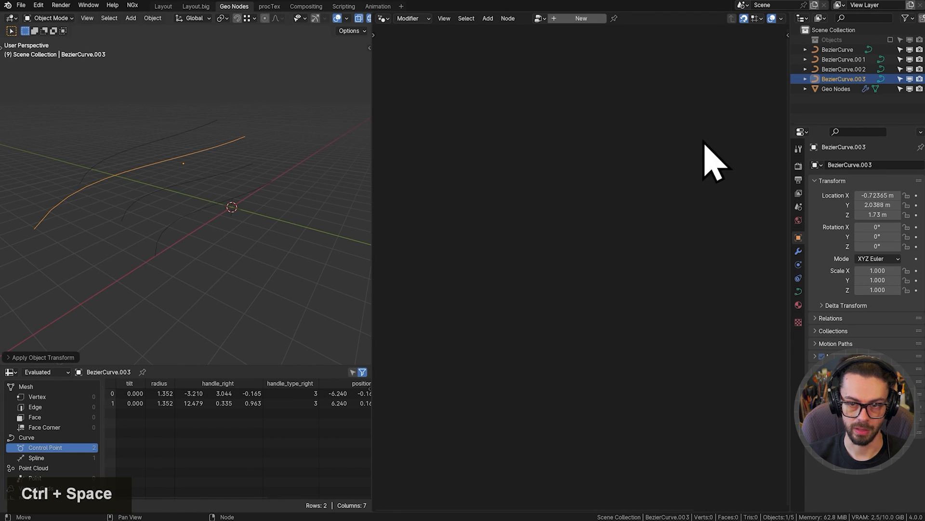
drag(824, 125, 831, 172)
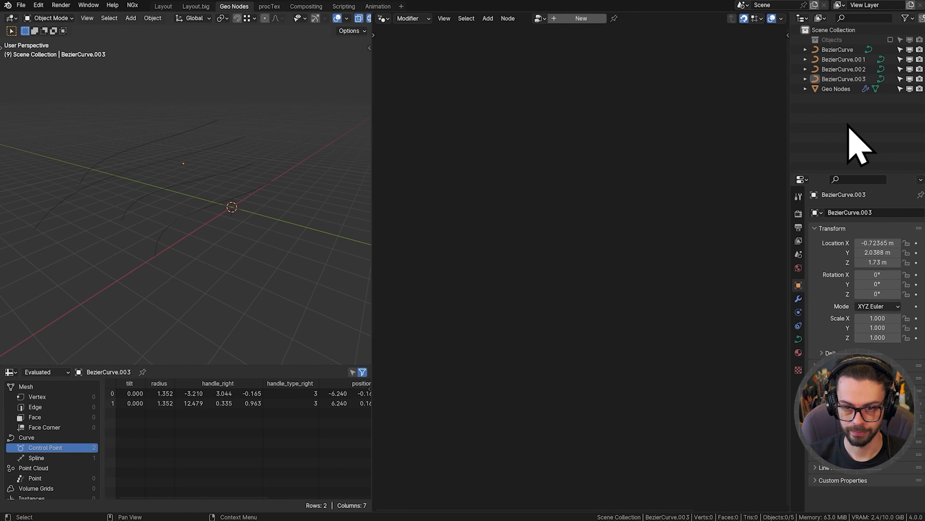
key(c)
click(838, 59)
double_click(842, 50)
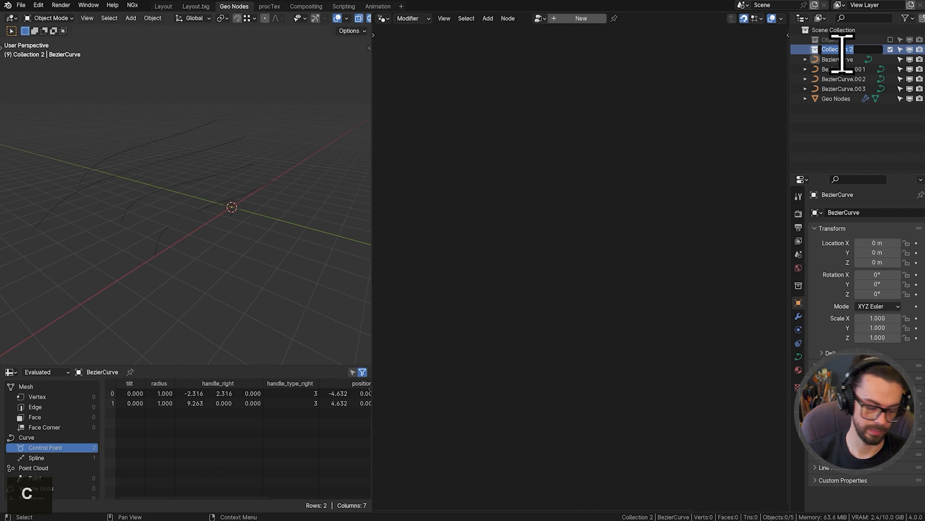
text(Curves)
key(Return)
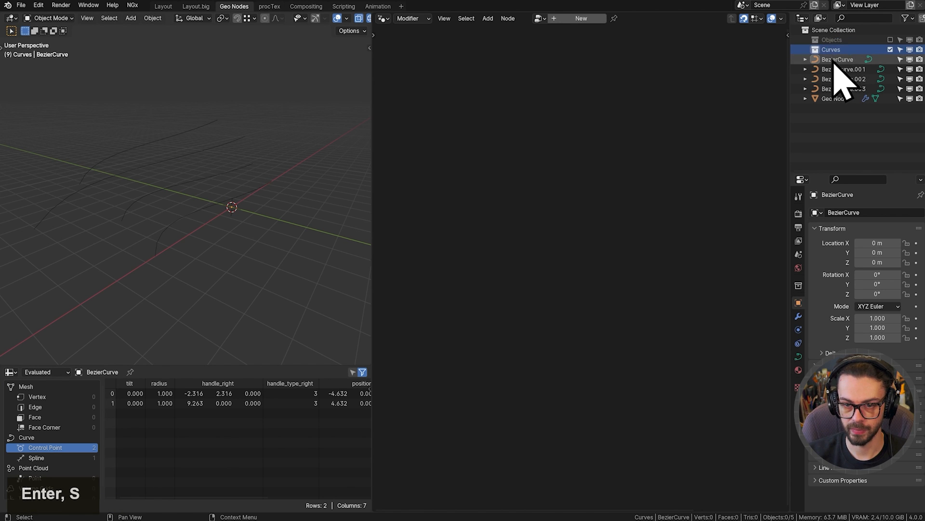
shift+click(837, 89)
click(845, 126)
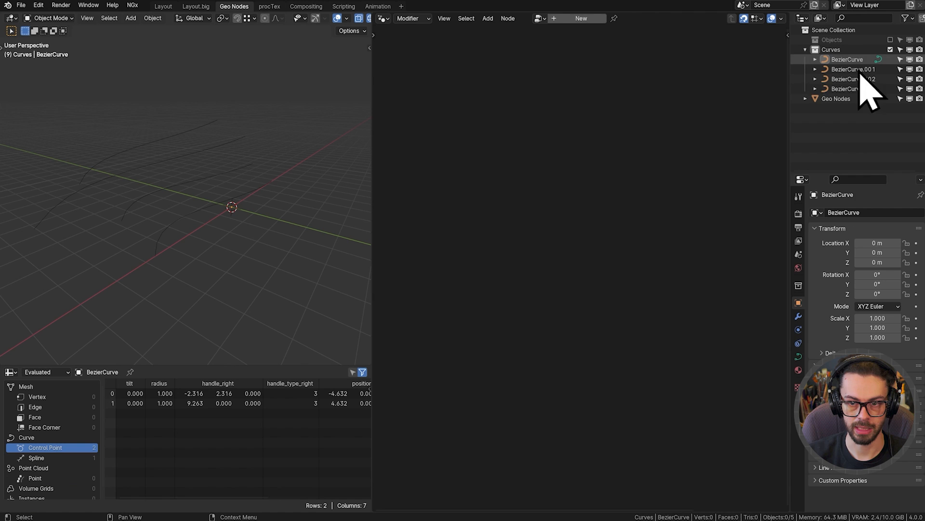
Select the Geo Nodes object and show its modifier settings.
click(834, 98)
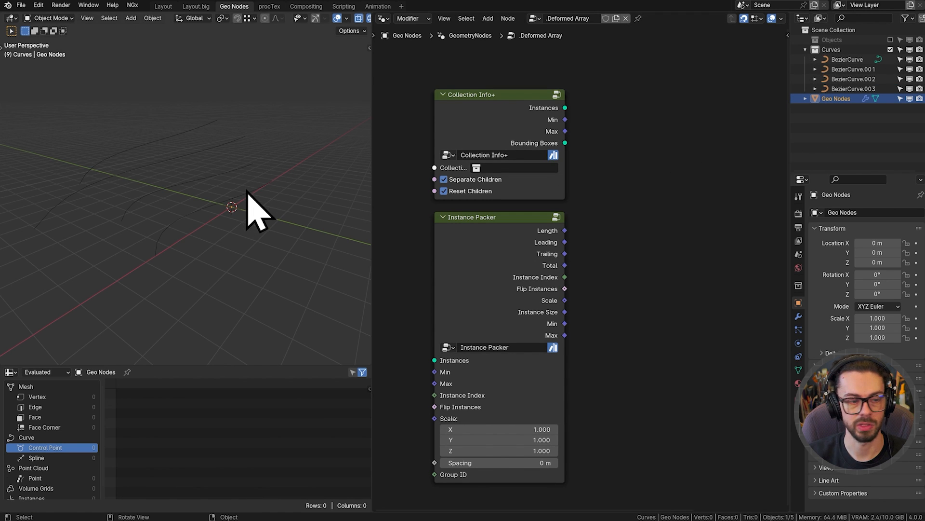
key(Tab)
key(Tab)
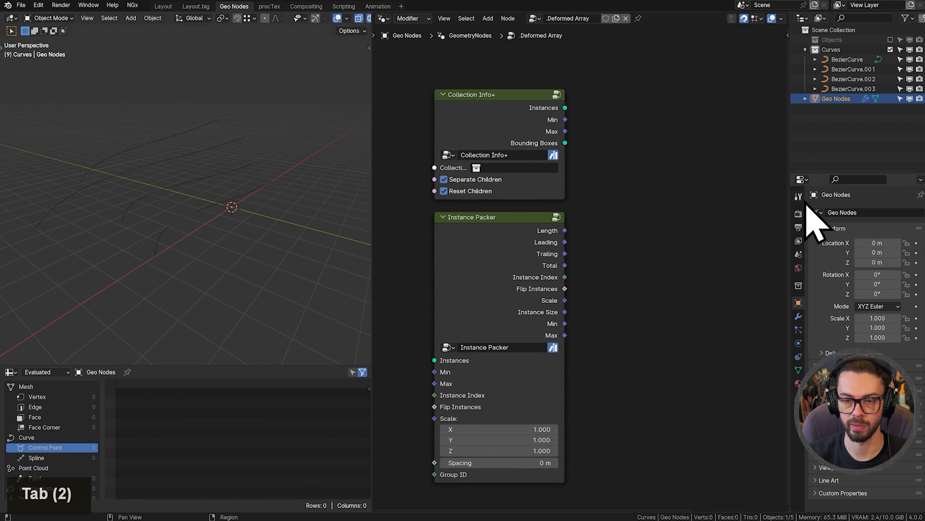
click(799, 316)
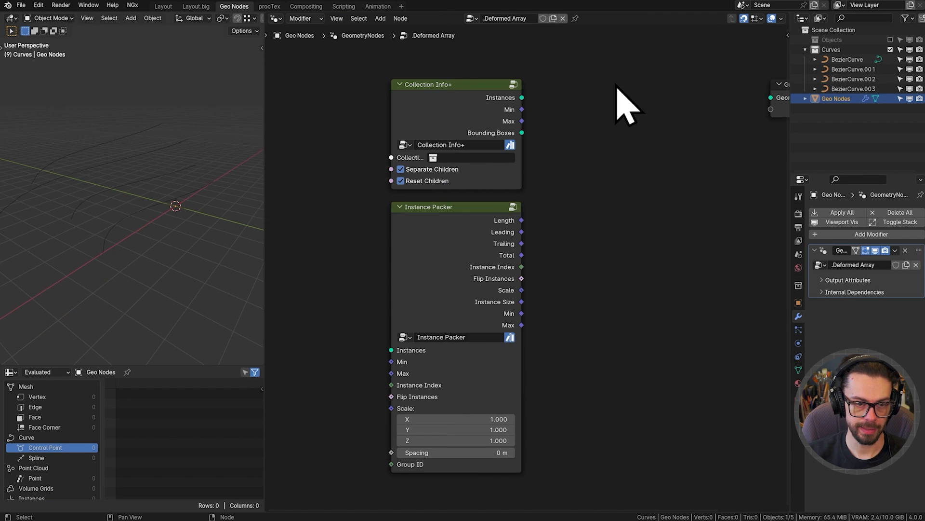
Hide the node options of the Collection Info+ and Instance Packer nodes.
drag(619, 103, 479, 259)
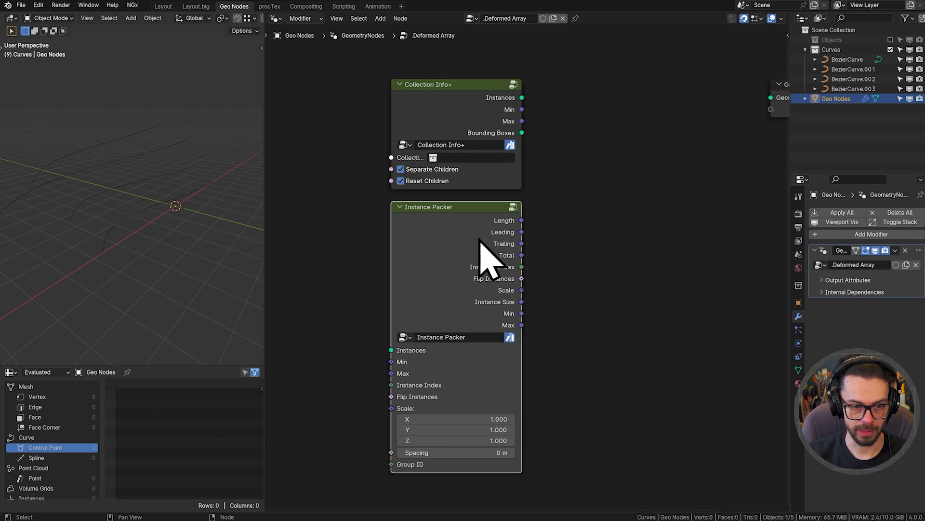
right_click(462, 235)
mouse_move(441, 421)
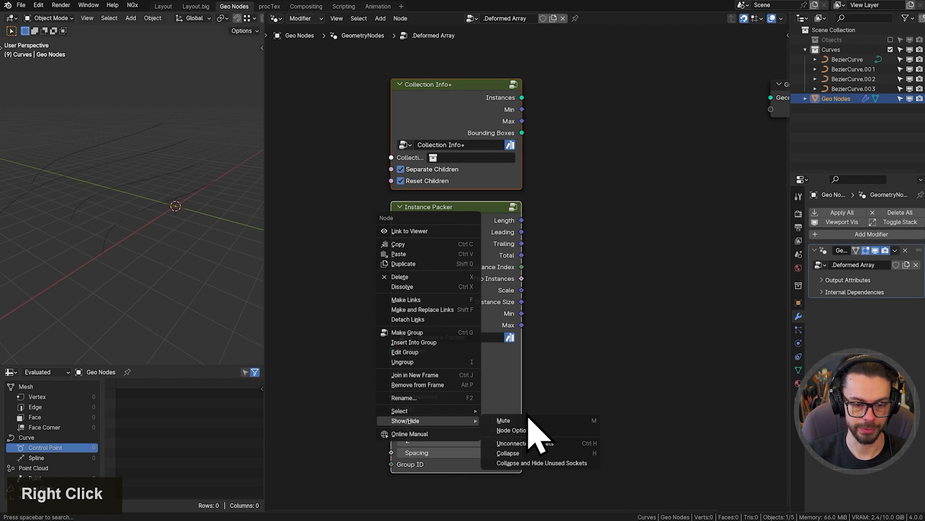
click(515, 430)
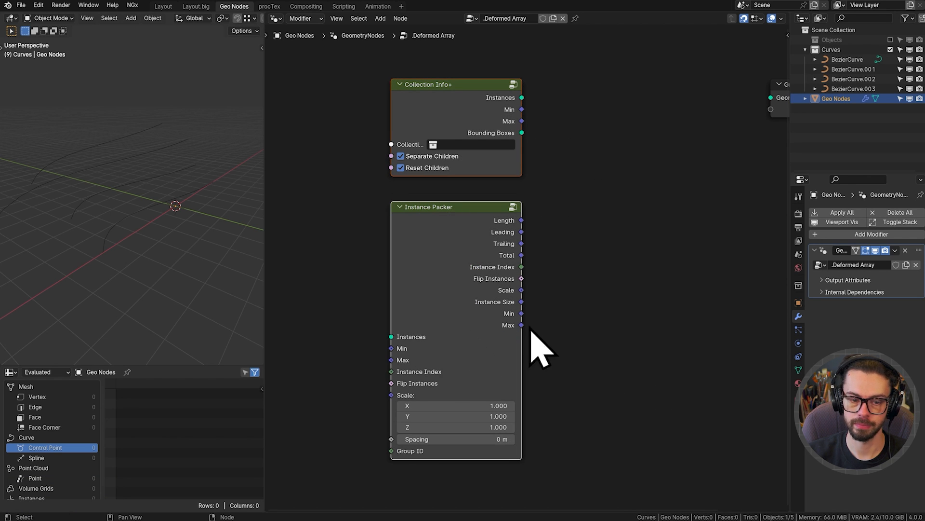
Move the Instance Packer node to the output side of the Collection Info+ node, aligned with its top.
click(455, 268)
key(g)
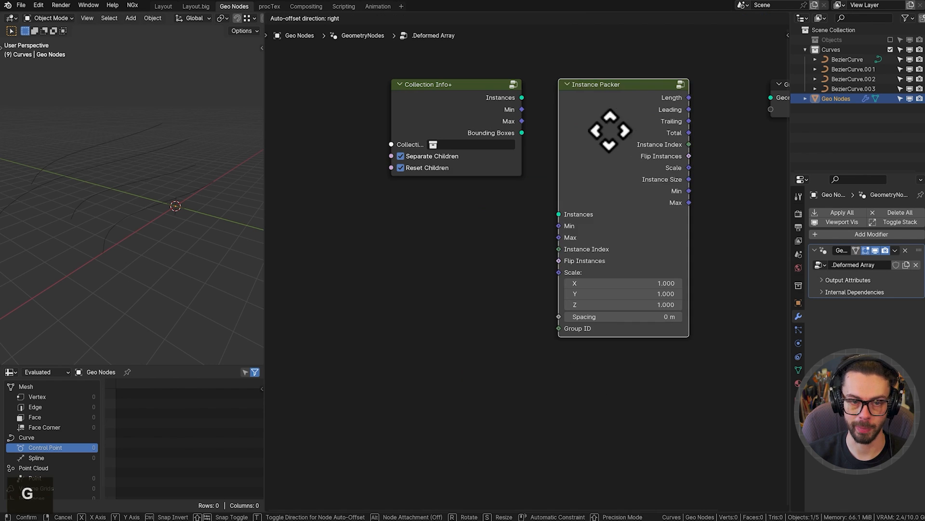
click(612, 129)
middle_drag(591, 161, 523, 211)
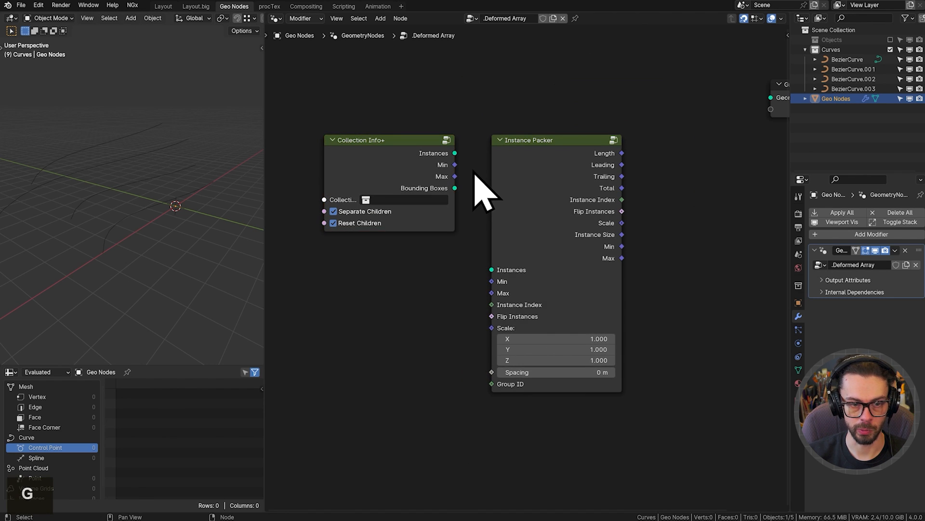
Set the Collection Info+ node's collection to Objects and preview its Instances output with a Viewer node.
middle_drag(484, 174, 535, 176)
scroll(390, 183, up, 3)
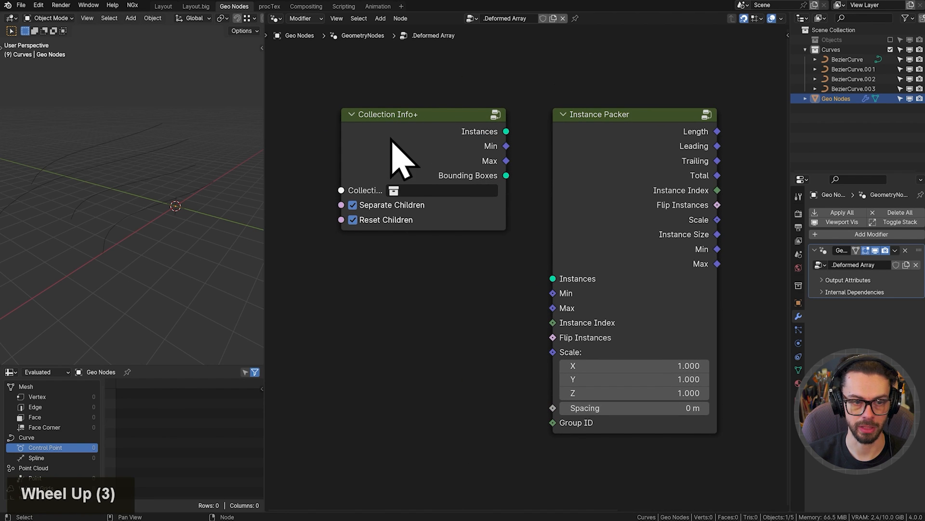
click(437, 190)
click(456, 223)
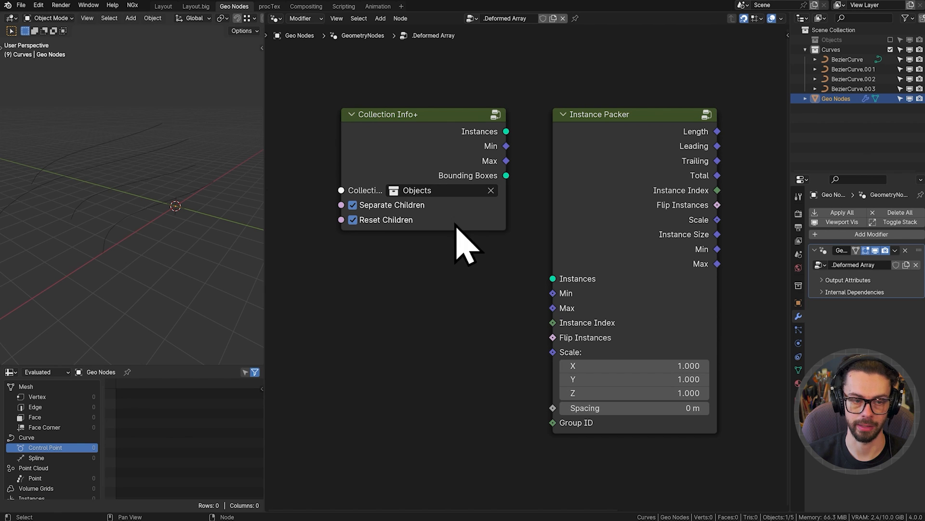
ctrl+shift+click(456, 135)
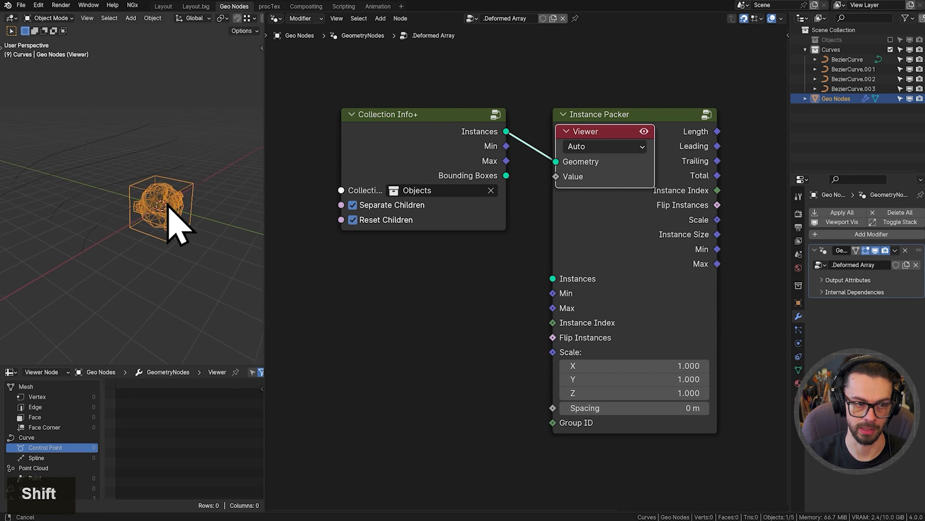
scroll(161, 227, up, 5)
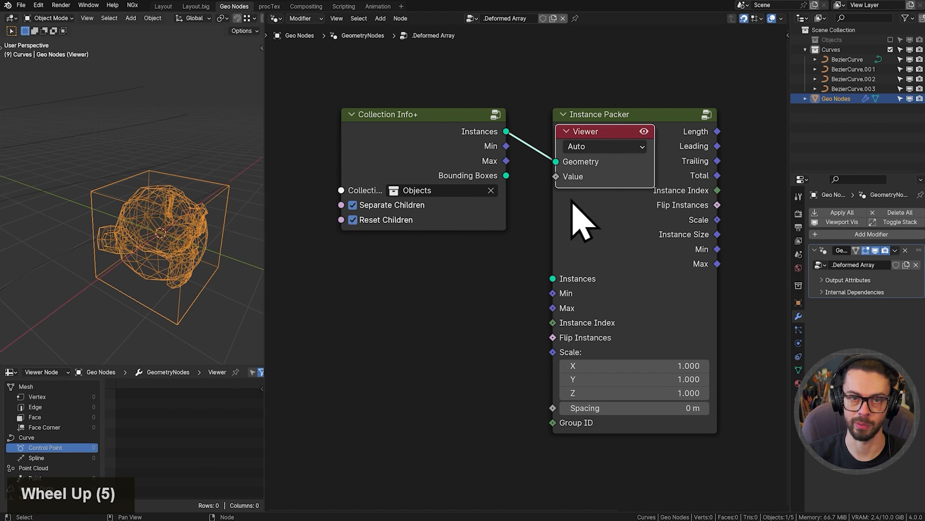
Move the Instance Packer node down so it sits clear below the Viewer node.
click(597, 224)
key(g)
click(603, 313)
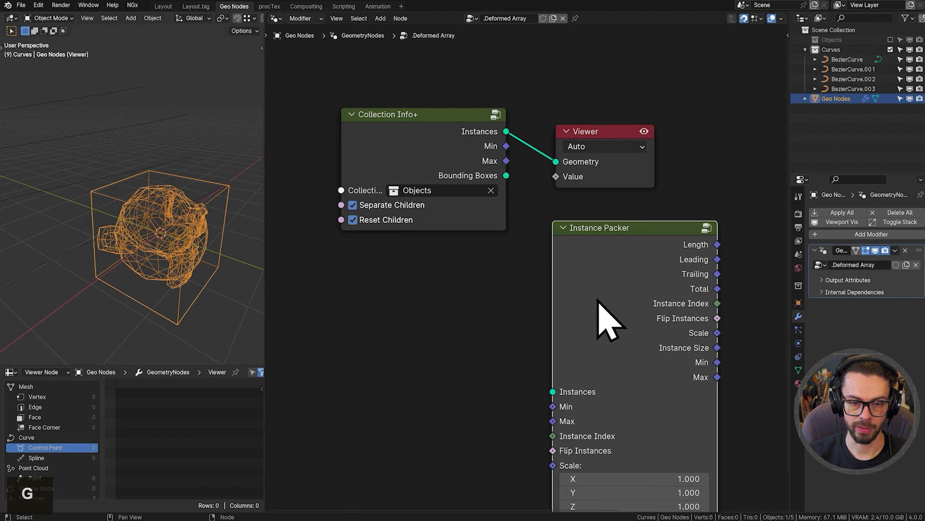
scroll(532, 154, down, 1)
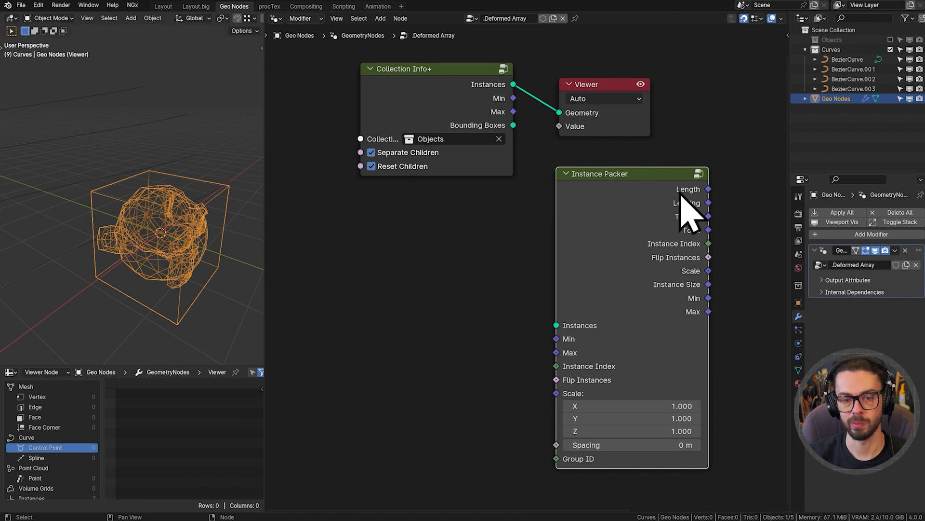
middle_drag(718, 190, 605, 162)
right_click(616, 221)
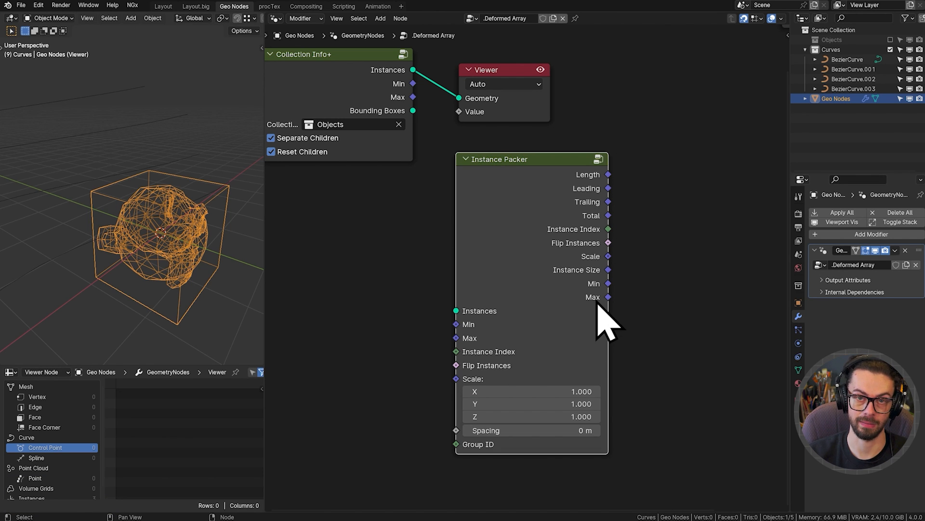
scroll(486, 231, down, 3)
Connect the Instances, Min and Max outputs of Collection Info+ to the matching Instance Packer inputs and place Collection Info+ level with them.
drag(404, 168, 386, 232)
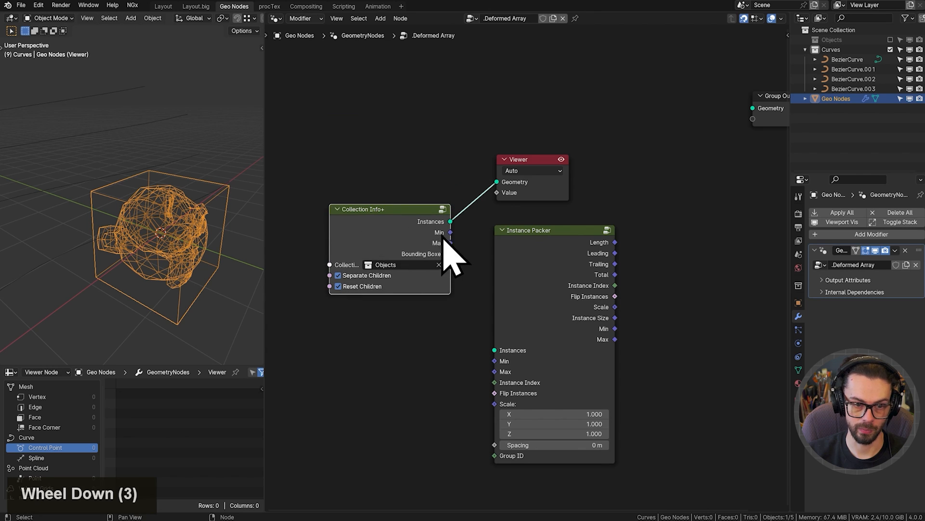
drag(451, 223, 502, 359)
drag(451, 233, 493, 360)
drag(452, 243, 494, 372)
drag(407, 242, 414, 353)
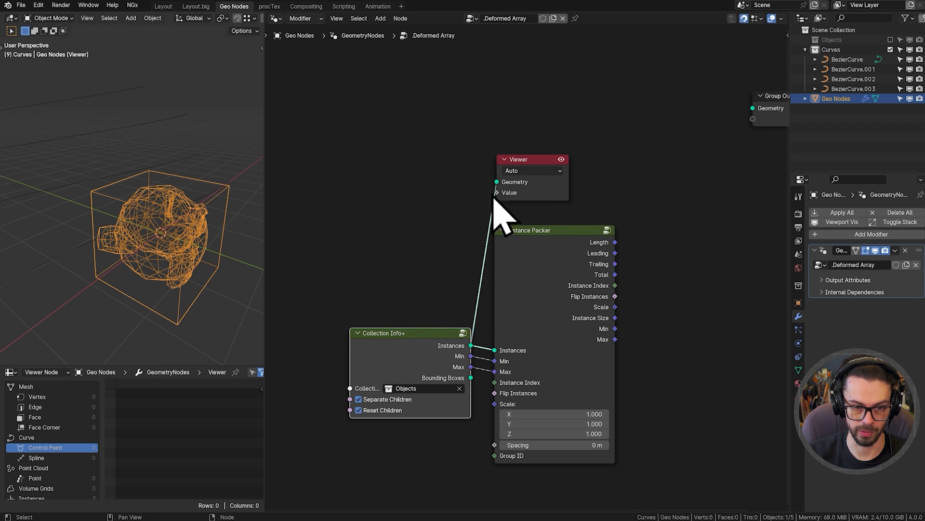
Cut the link to the Viewer node and delete the Viewer.
ctrl+right_drag(488, 194, 501, 209)
click(522, 174)
key(x)
Reposition the Collection Info+ and Instance Packer nodes together, leaving free space above them.
scroll(485, 206, down, 1)
drag(428, 247, 574, 385)
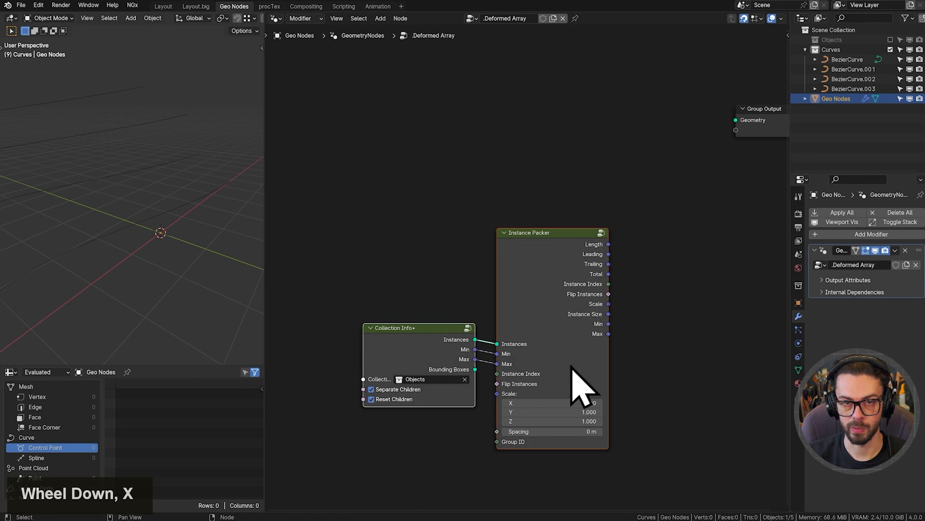
key(g)
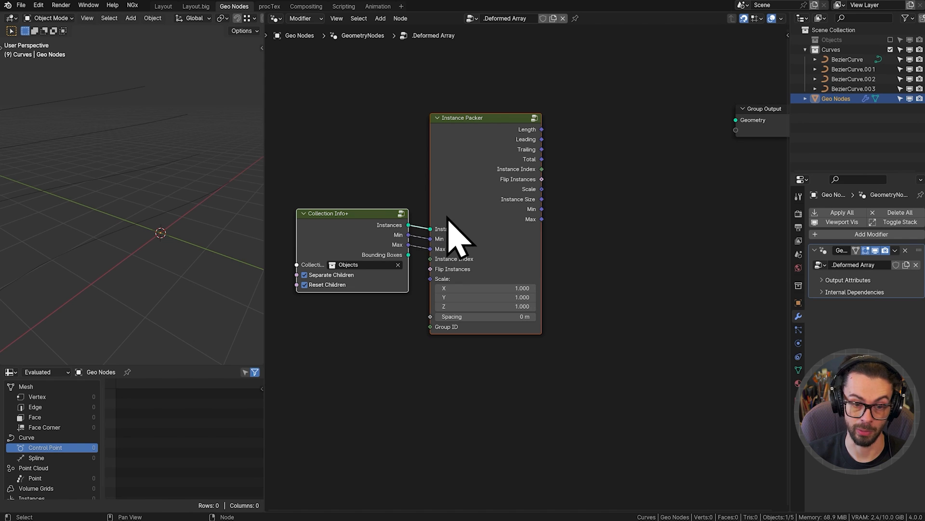
click(573, 246)
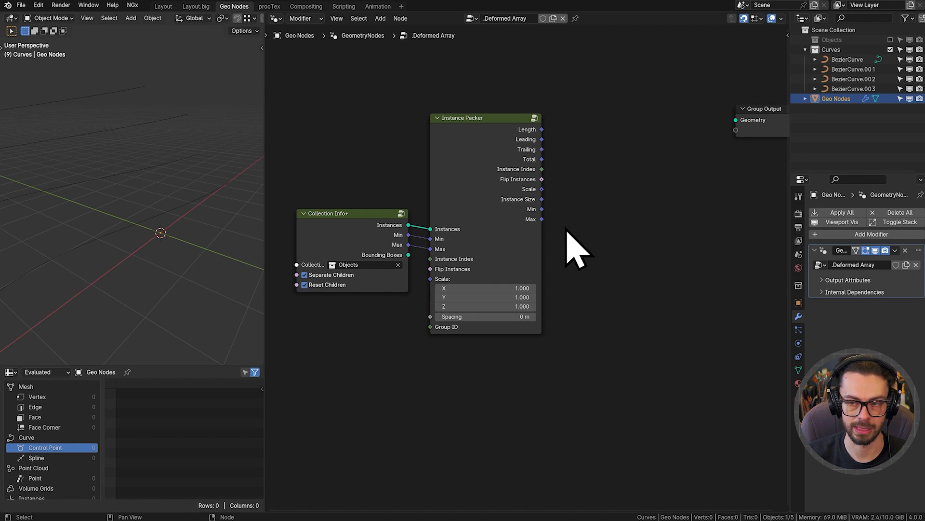
middle_drag(542, 132, 599, 211)
drag(374, 196, 589, 358)
key(g)
click(624, 260)
Add a Points node above the Instance Packer node.
key(shift+a)
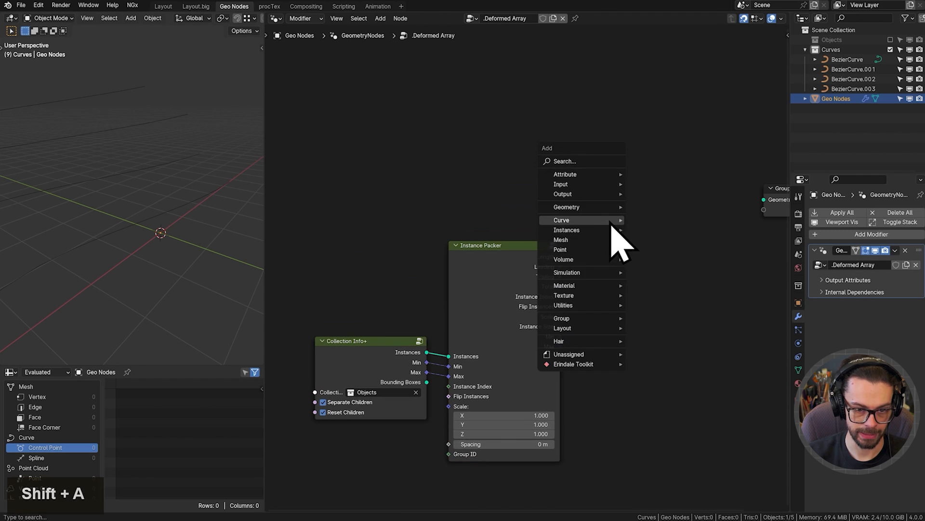
click(586, 158)
text(point)
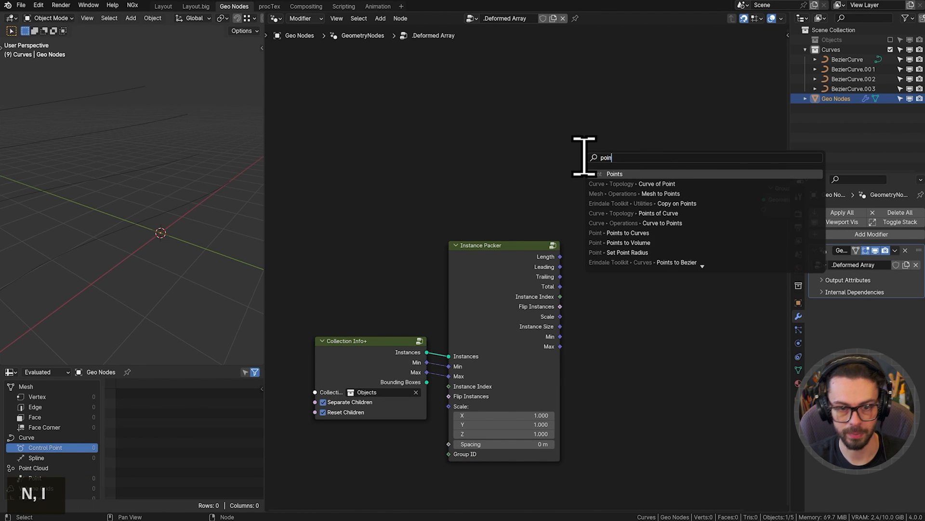
key(Return)
click(486, 146)
Add a Set Position node fed by the Geometry output of the Points node.
scroll(594, 185, up, 4)
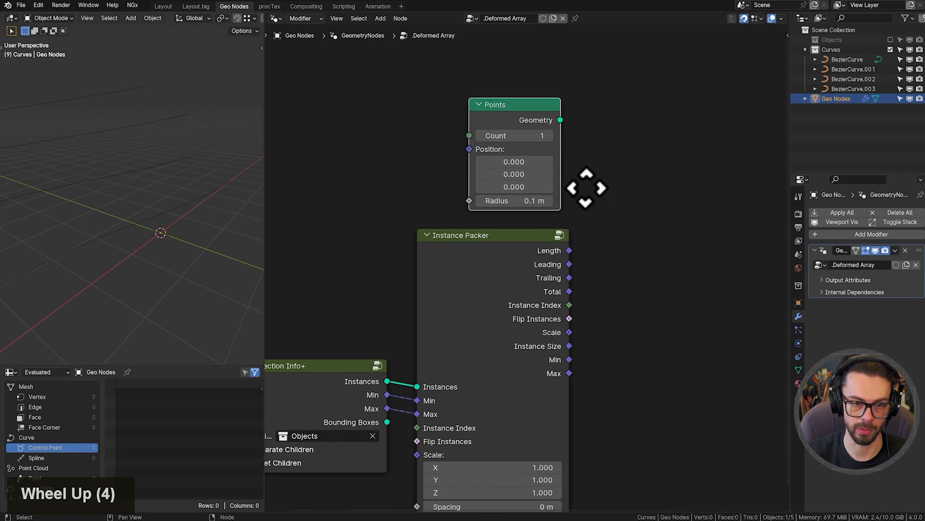
drag(491, 97, 600, 105)
text(se)
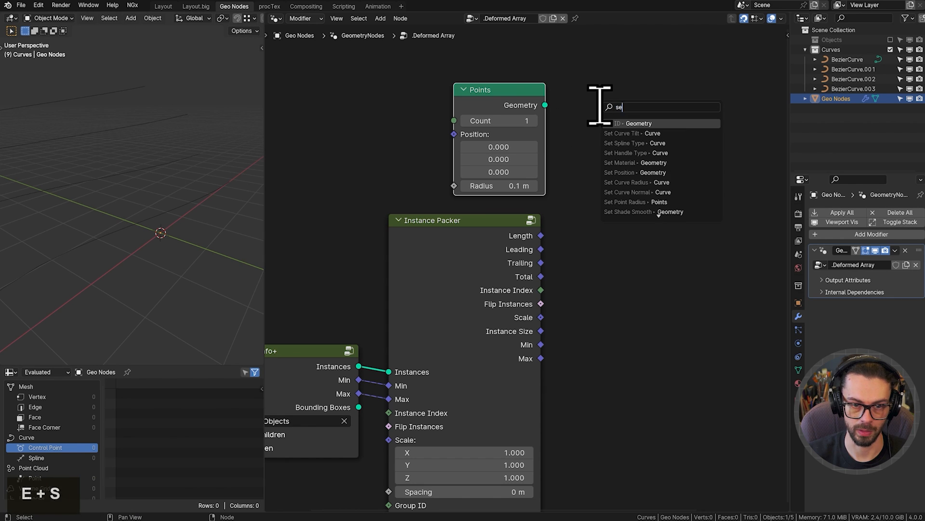
text(t)
click(654, 172)
click(653, 161)
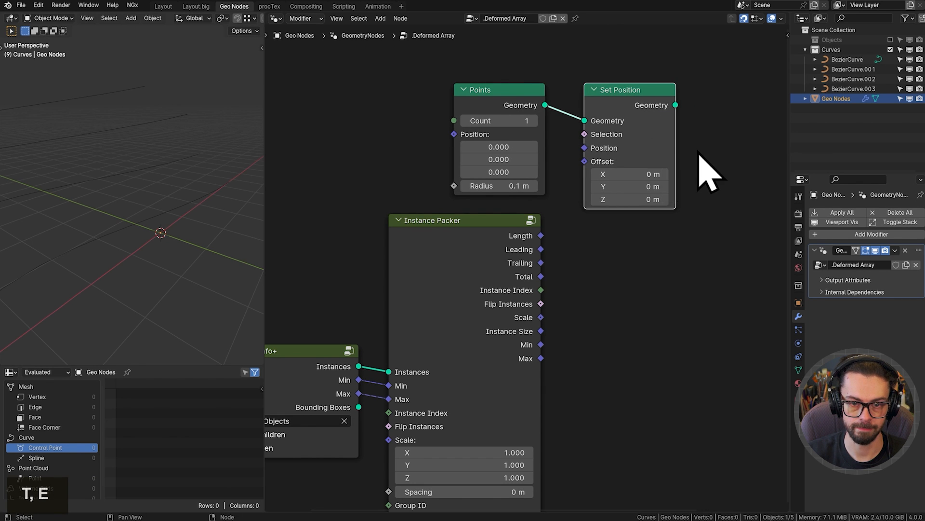
Preview the Set Position geometry through a Viewer node and move the Group Output node clear of it.
middle_drag(662, 113, 540, 121)
ctrl+shift+click(537, 105)
key(g)
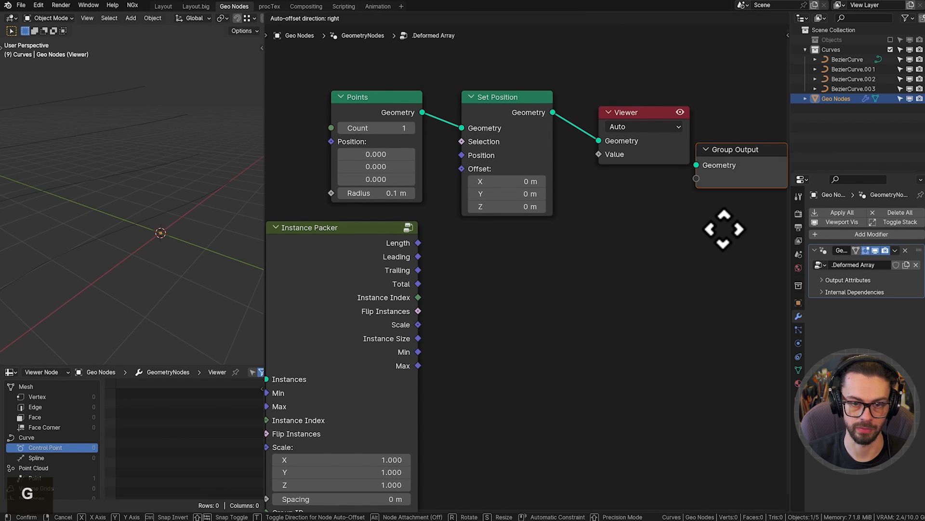
Set the Points node's radius to 0.48 m and its count to 50.
middle_drag(498, 147, 612, 165)
mouse_move(506, 210)
shift+mouse_down()
mouse_move(523, 210)
mouse_move(512, 211)
shift+mouse_up()
key(z)
key(g)
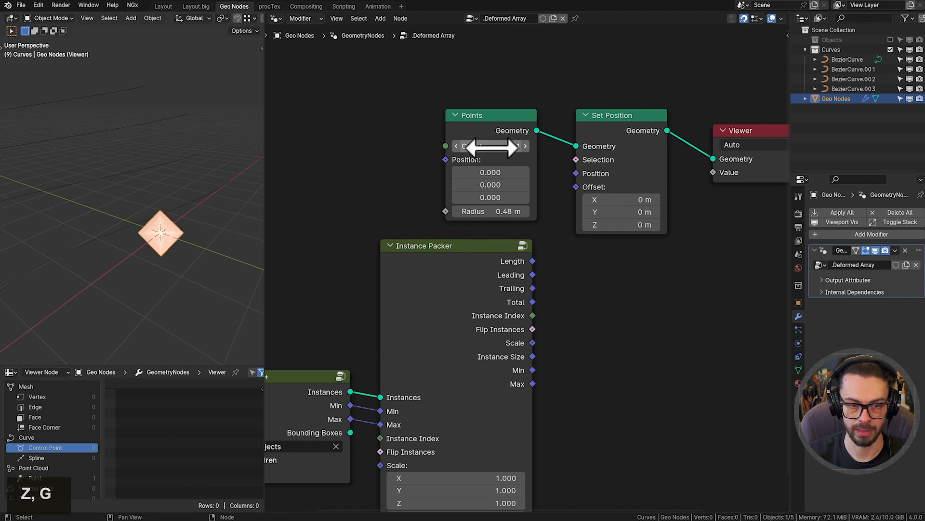
click(491, 146)
text(50)
key(Return)
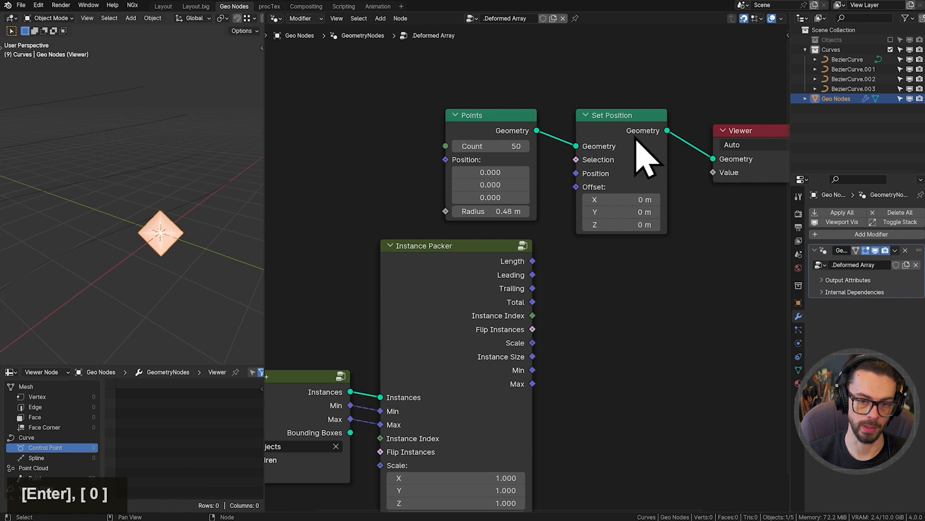
Move the Collection Info+ and Instance Packer nodes together away from the Set Position node, making room for another node between them.
middle_drag(559, 204, 600, 166)
middle_drag(596, 234, 606, 214)
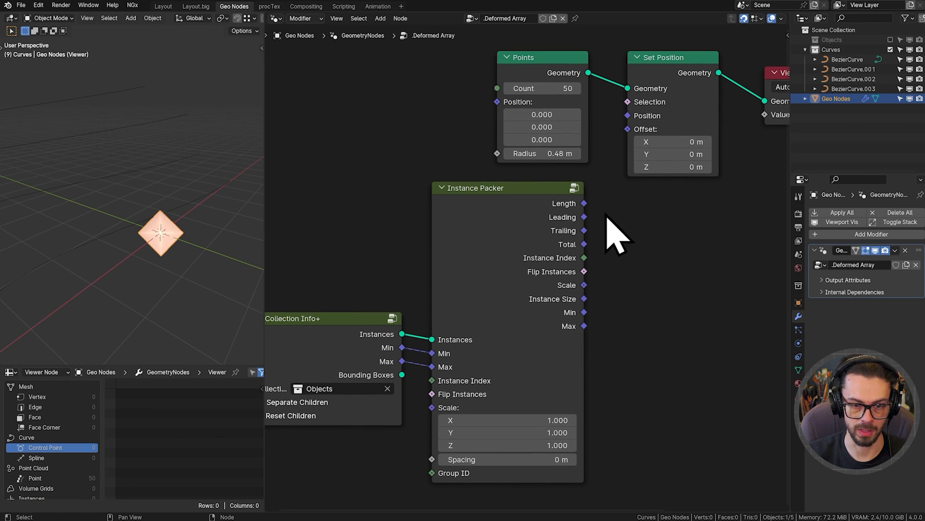
drag(309, 261, 482, 332)
key(g)
click(530, 287)
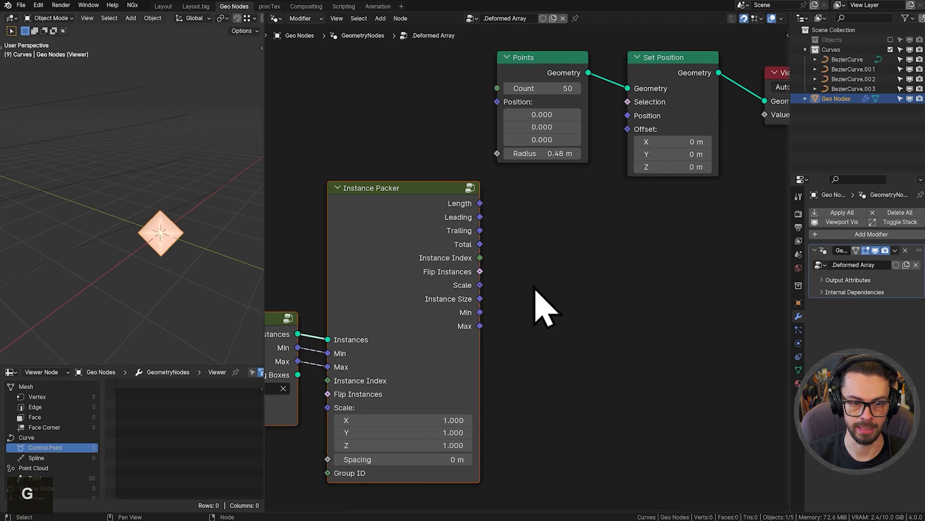
Try feeding the Instance Packer's Length output directly into the Set Position offset, and cut that link after viewing the points.
middle_drag(554, 238, 591, 234)
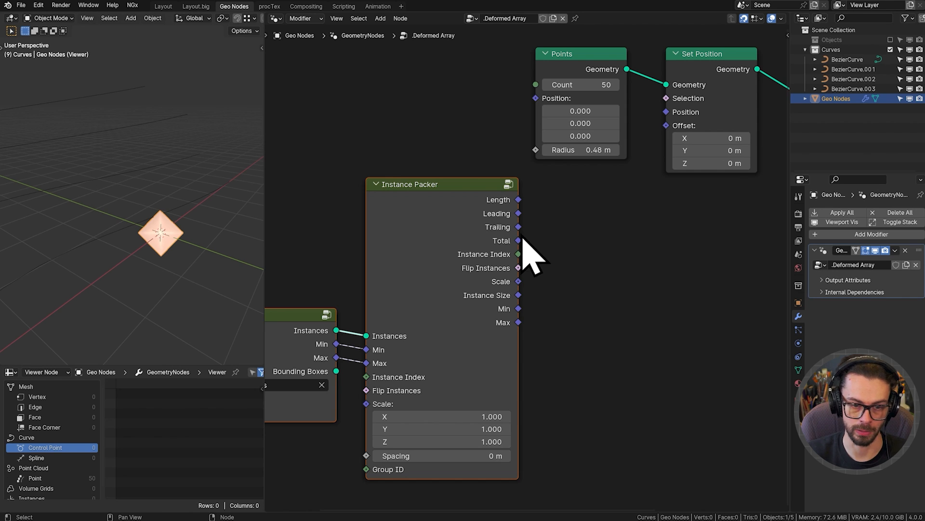
mouse_move(534, 206)
middle_down()
mouse_move(547, 207)
mouse_move(535, 198)
middle_up()
scroll(530, 198, up, 3)
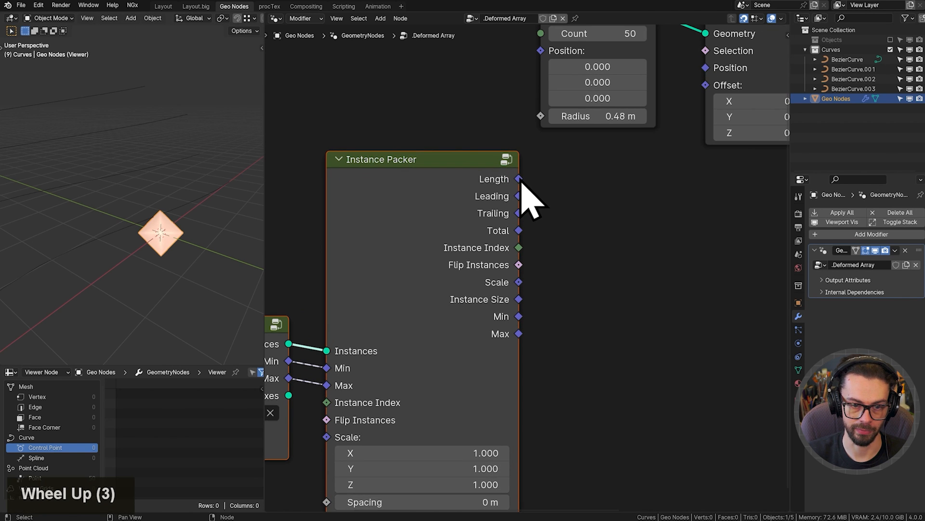
drag(518, 177, 771, 104)
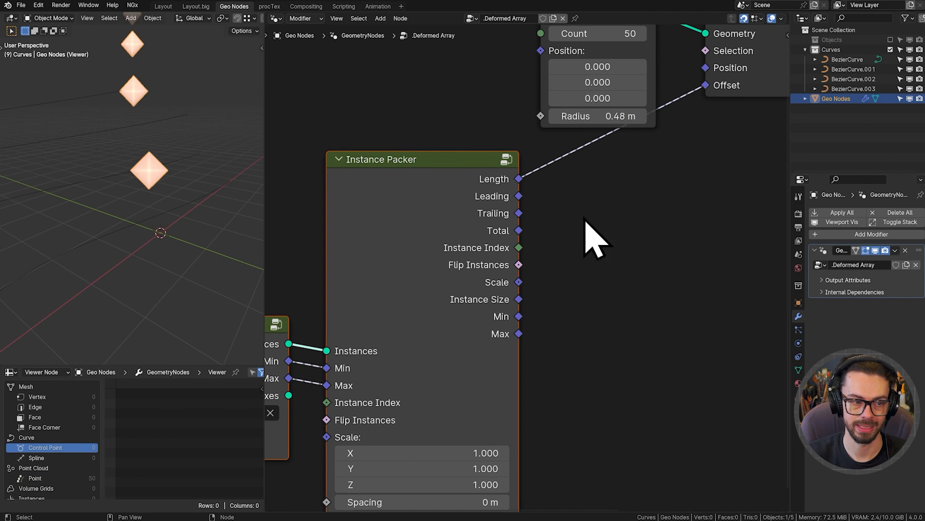
middle_drag(180, 198, 135, 294)
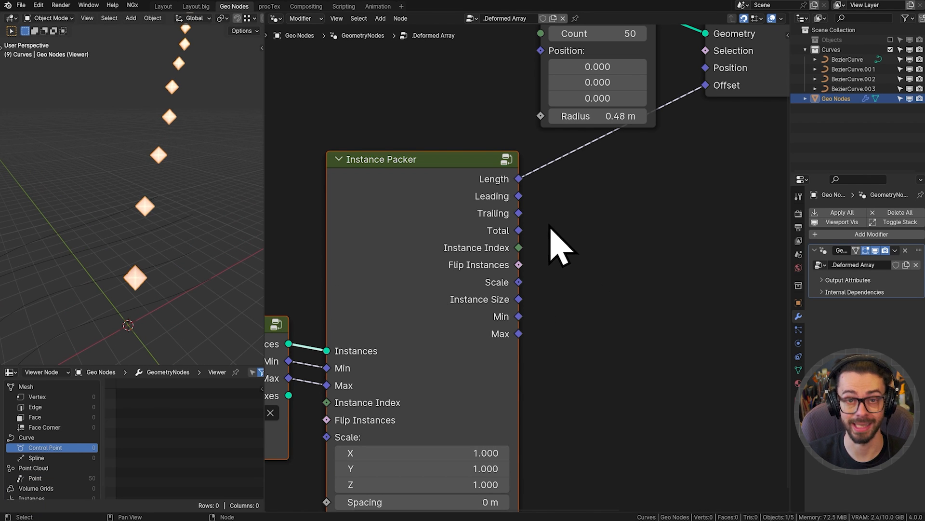
middle_drag(549, 226, 555, 276)
ctrl+right_drag(603, 159, 598, 137)
Add a vector Multiply node fed by the Instance Packer's Length output.
drag(555, 173, 611, 183)
text(muklt)
key(Return)
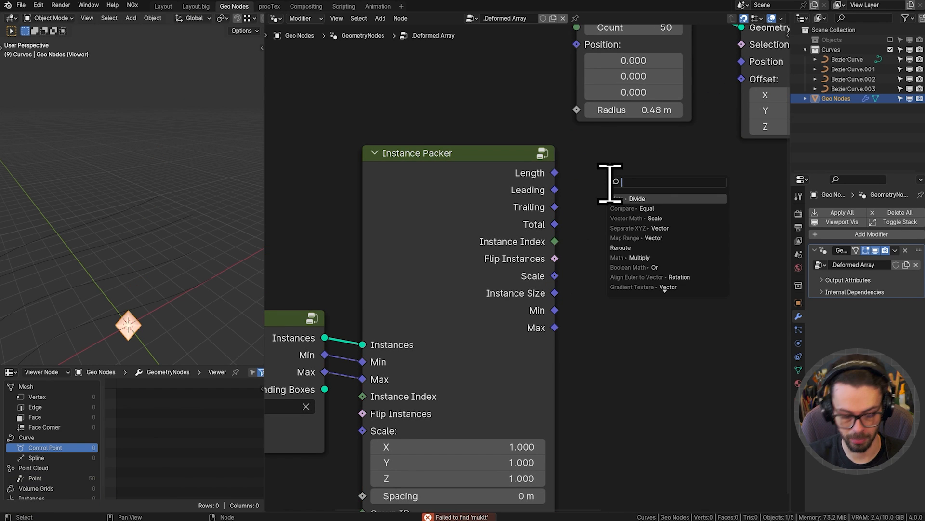
text(mult)
key(Return)
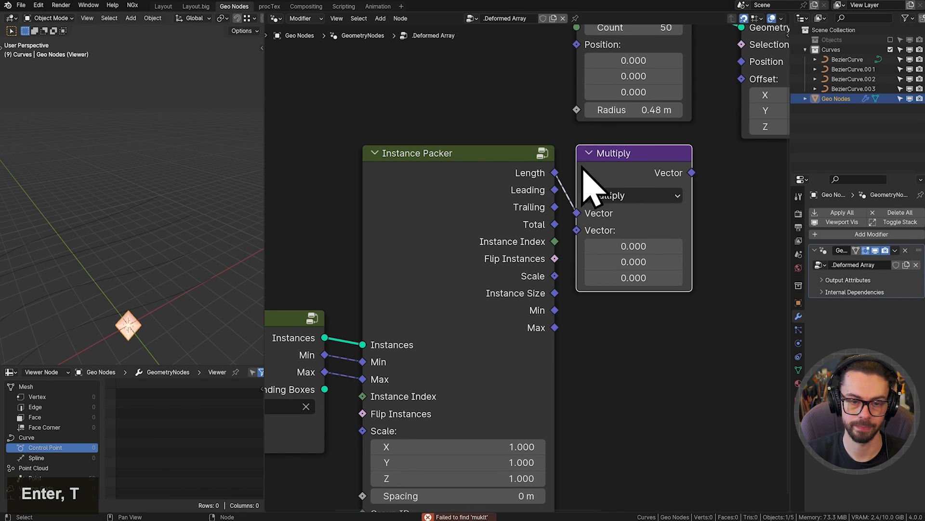
Set the Multiply vector's first component to 1 and feed the result into the Set Position offset.
click(639, 246)
text(1)
key(Return)
middle_drag(710, 185, 657, 234)
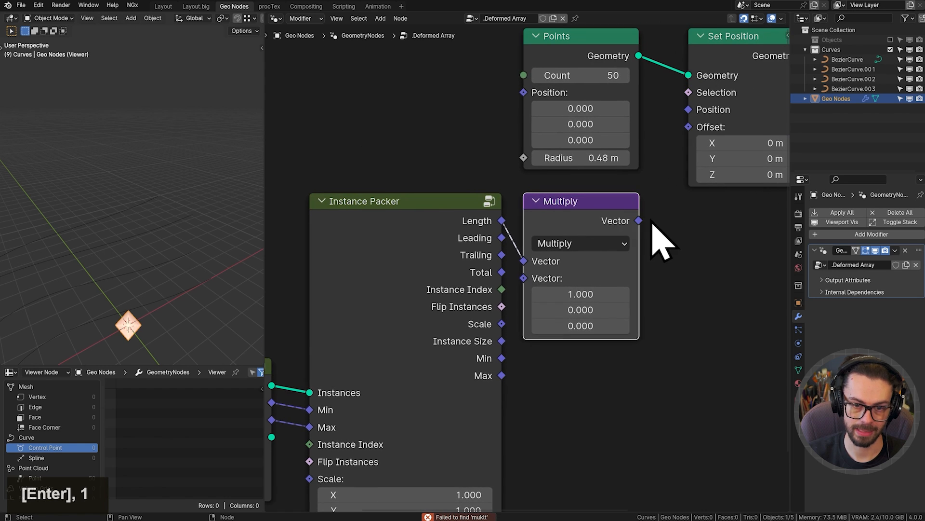
drag(639, 220, 694, 127)
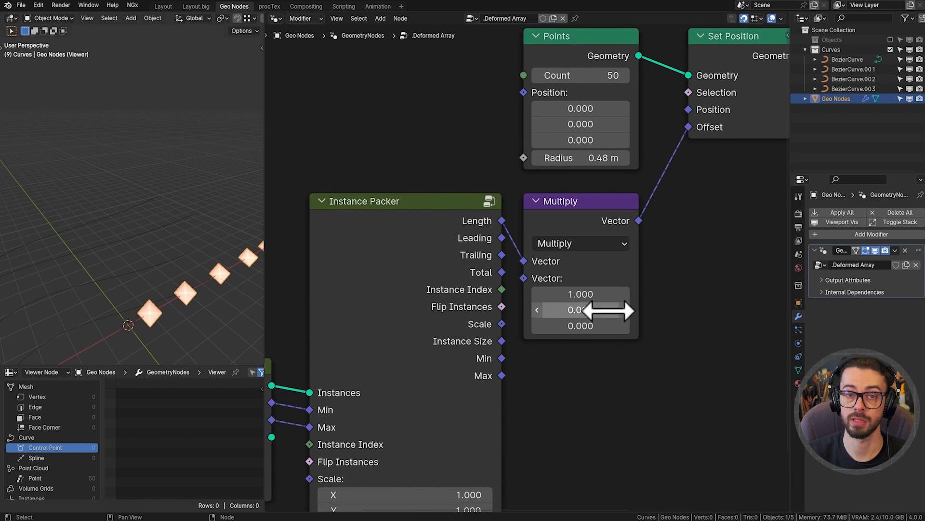
Insert an Instance on Points node between the Set Position and Viewer nodes.
scroll(654, 240, down, 2)
scroll(654, 237, down, 3)
key(g)
click(626, 248)
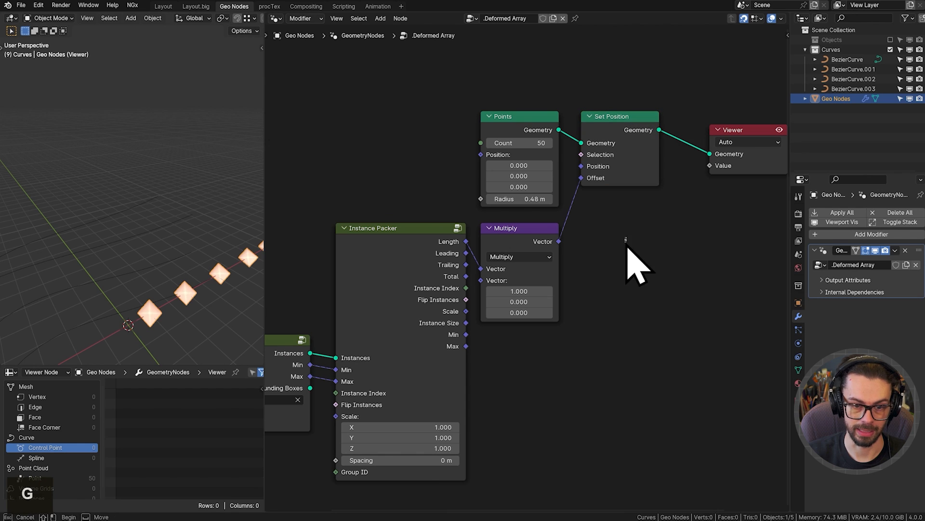
key(shift+a)
text(iop)
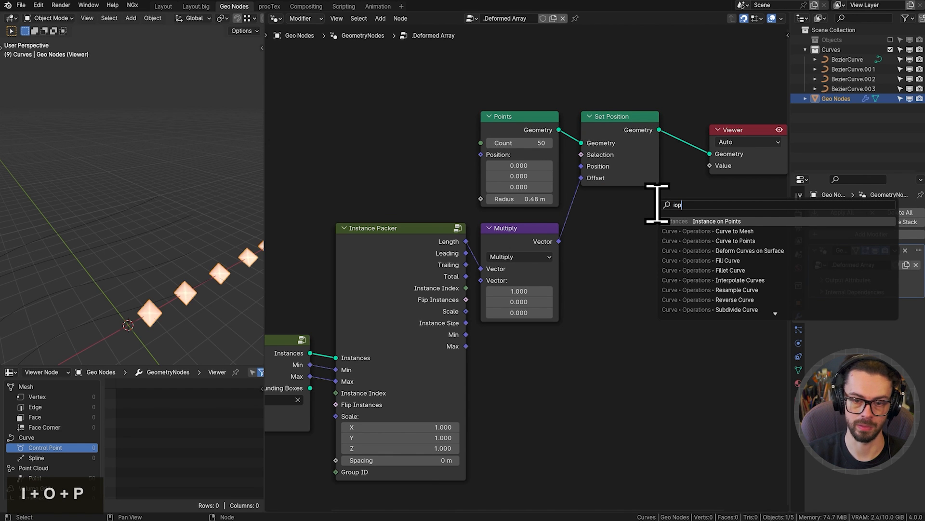
key(Return)
click(715, 128)
key(g)
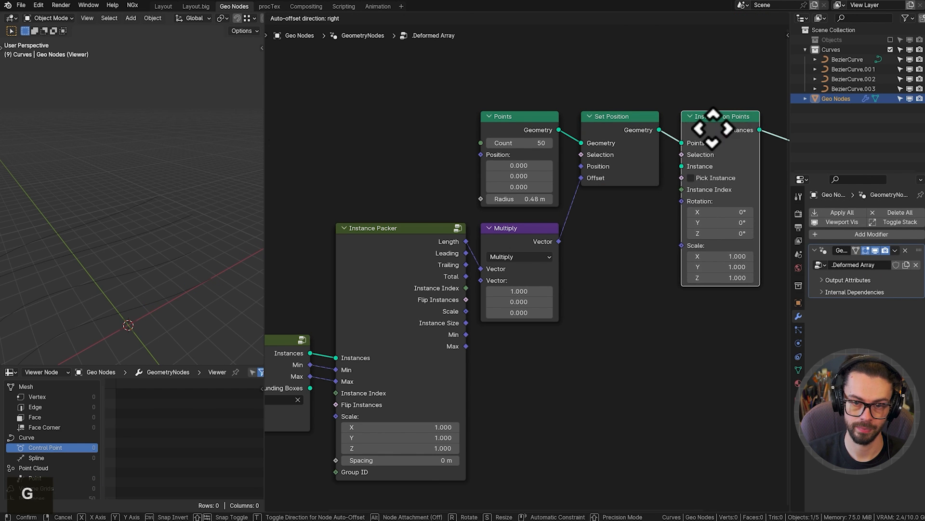
click(713, 128)
Feed the Collection Info+ instances into the Instance on Points node's Instance input and enable Pick Instance.
scroll(559, 306, down, 2)
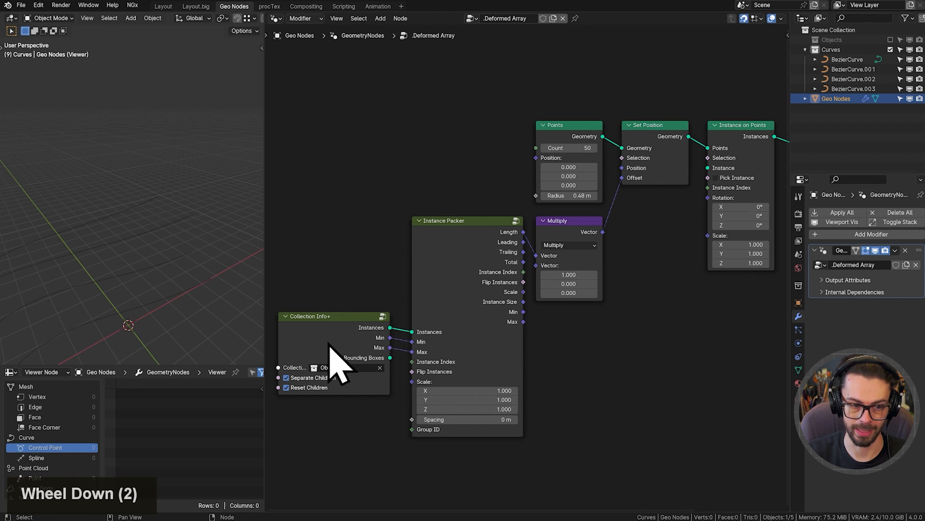
drag(390, 328, 707, 168)
click(731, 178)
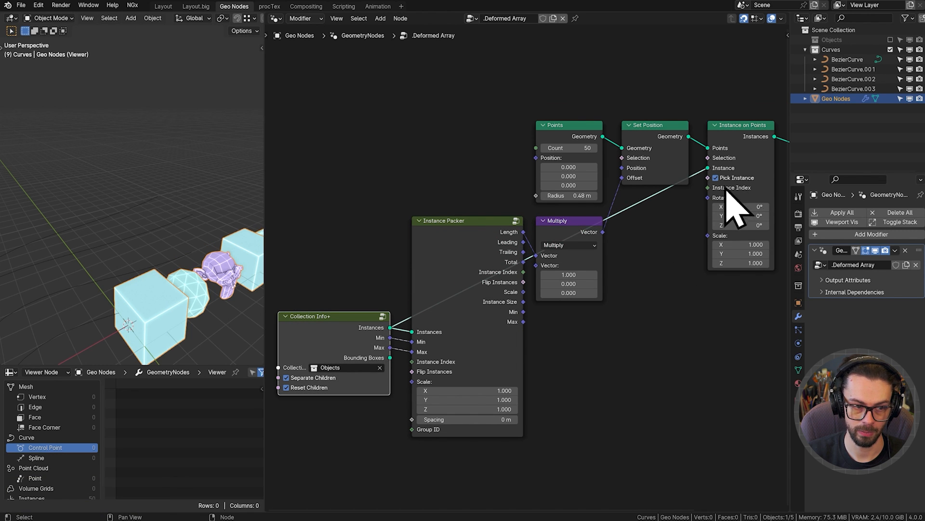
Inspect the spacing between the instanced objects along the row in the front orthographic view.
middle_drag(187, 256, 113, 227)
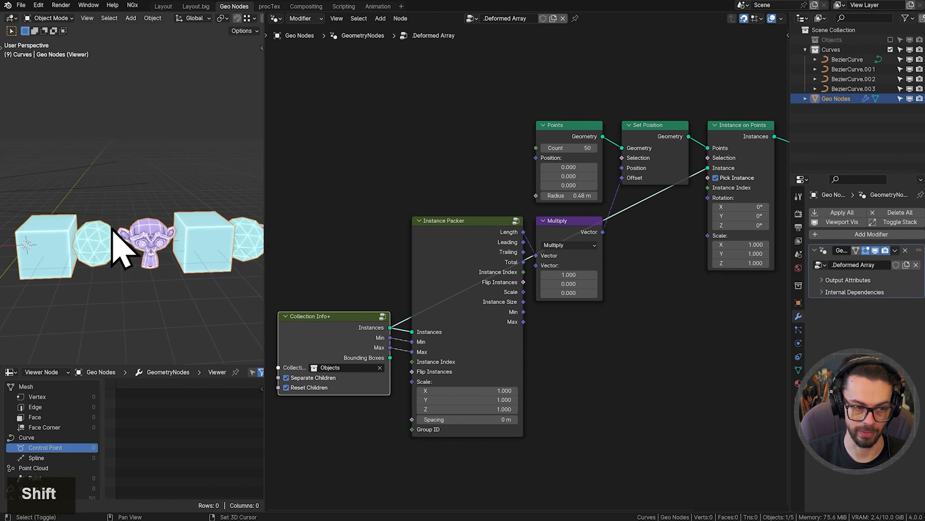
key(1)
scroll(138, 288, down, 2)
shift+middle_drag(187, 233, 145, 233)
scroll(182, 258, up, 3)
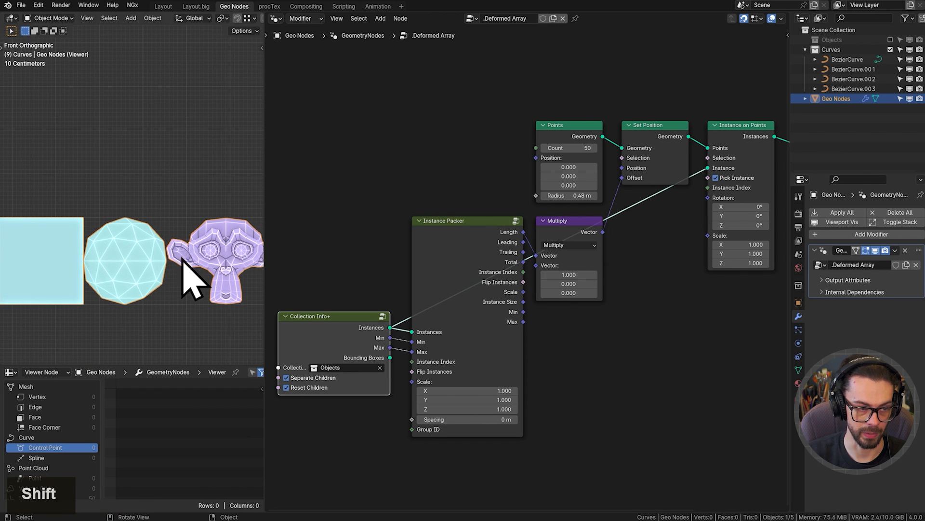
shift+middle_drag(201, 239, 97, 224)
scroll(191, 247, down, 6)
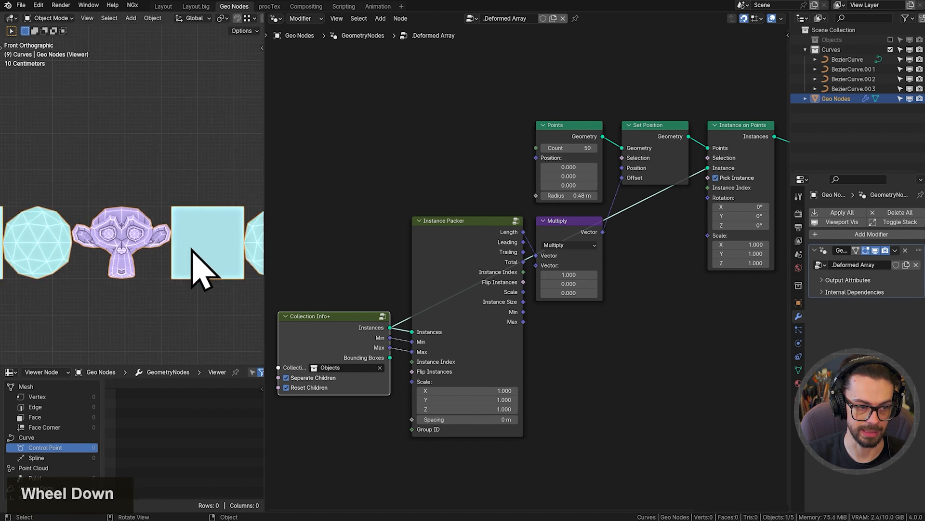
shift+middle_drag(189, 249, 136, 260)
scroll(169, 227, up, 1)
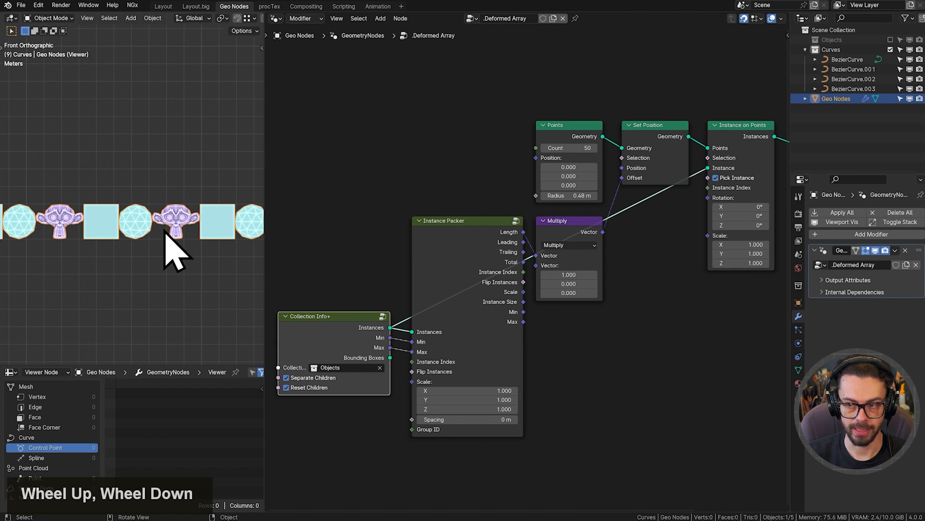
Review the Collection Info+, Instance Packer and Instance on Points nodes, including their Instance Index sockets and connections.
middle_drag(439, 290, 424, 309)
scroll(120, 244, down, 8)
scroll(71, 243, up, 4)
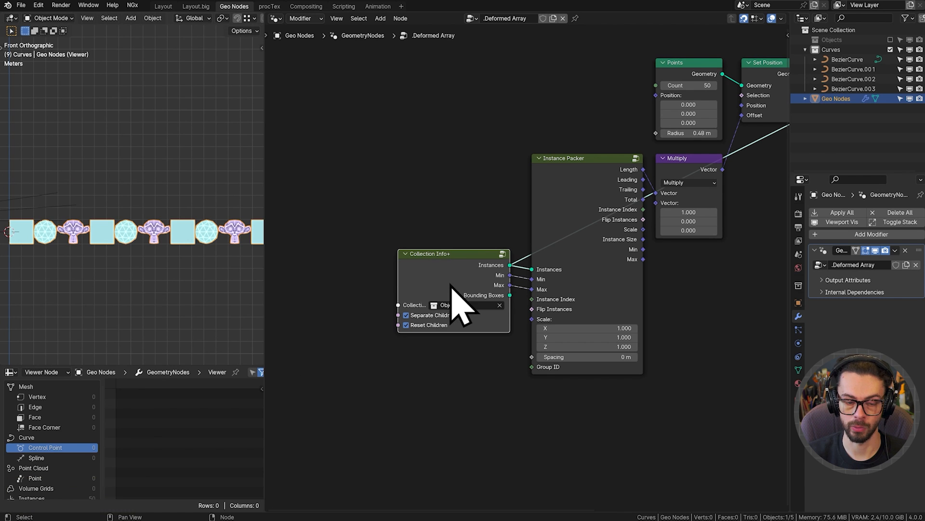
ctrl+middle_drag(462, 309, 633, 320)
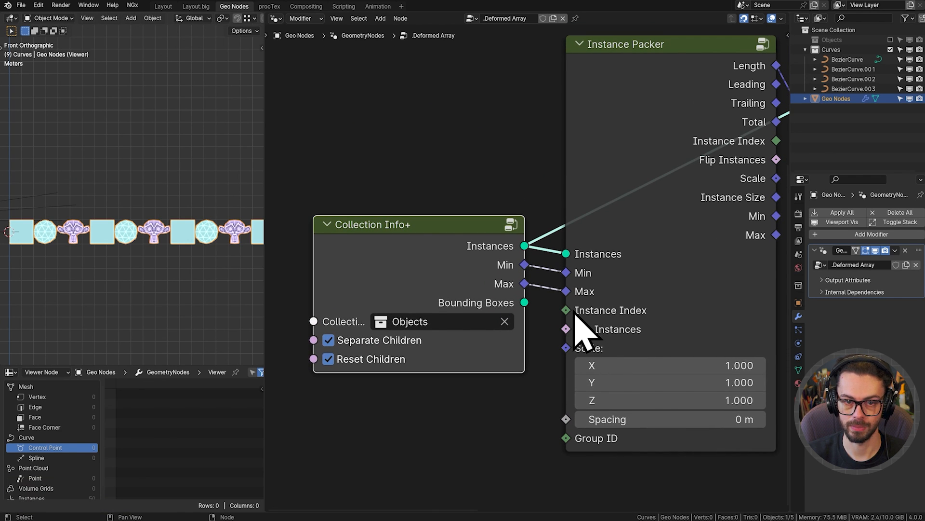
scroll(585, 297, down, 3)
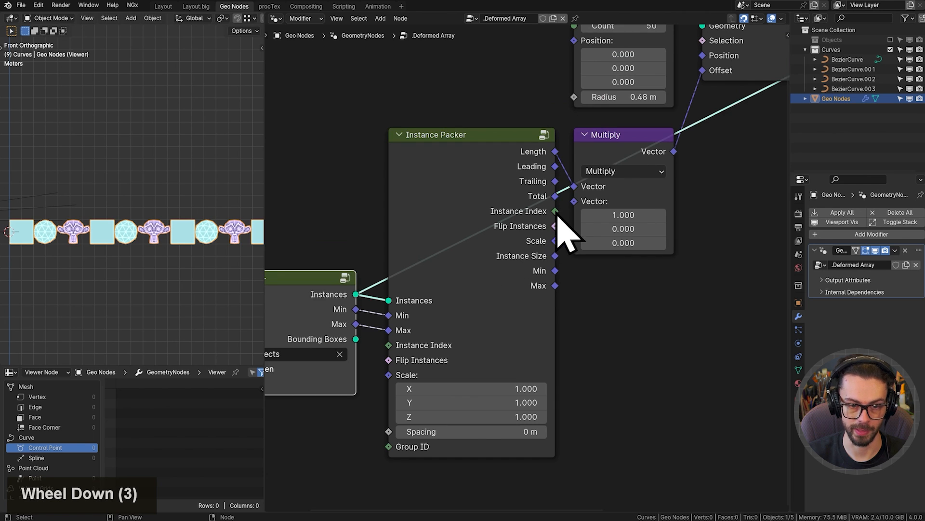
middle_drag(579, 231, 304, 355)
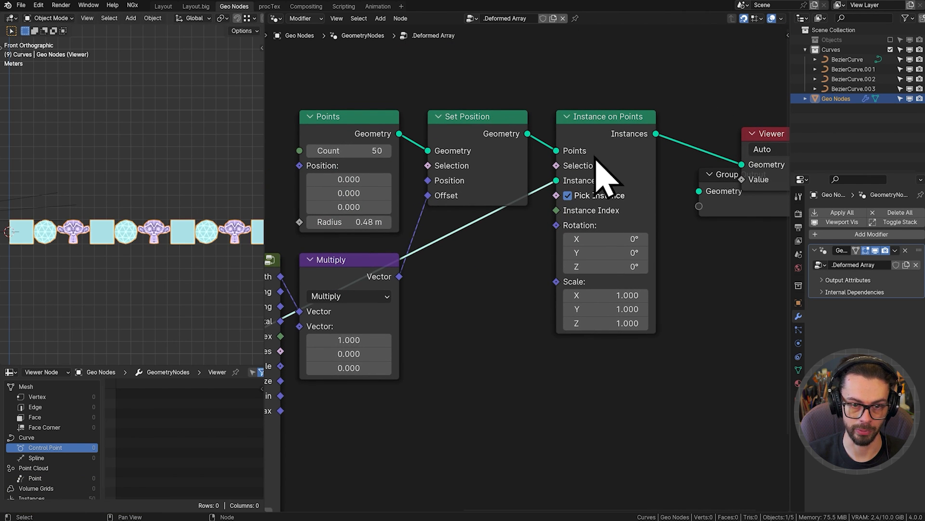
middle_drag(350, 365, 554, 264)
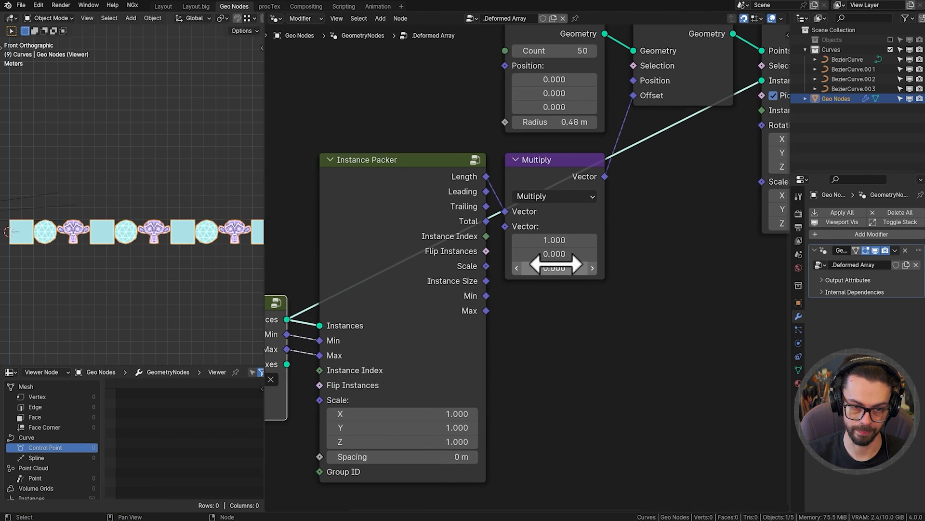
middle_drag(384, 278, 651, 147)
middle_drag(546, 297, 535, 305)
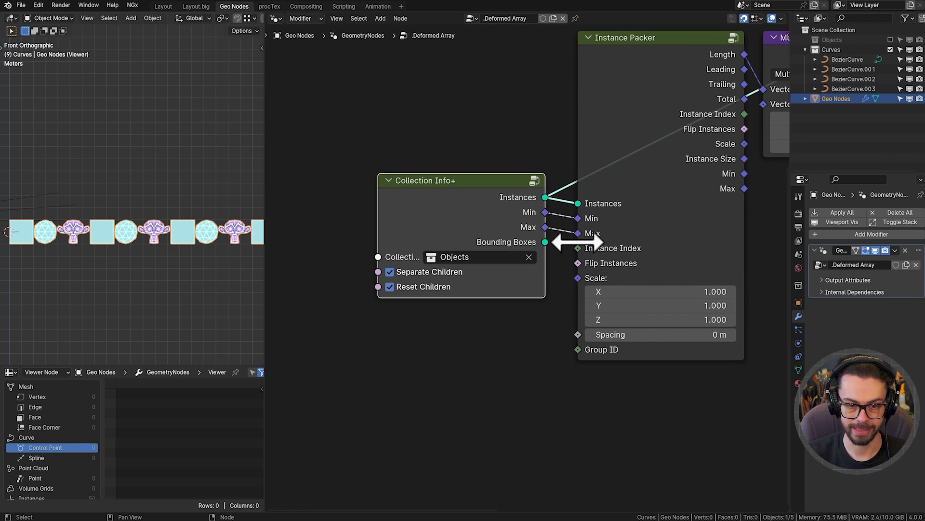
Add an integer Random Value node below Collection Info+ and feed its value into the Instance Packer's Instance Index input.
drag(545, 241, 488, 402)
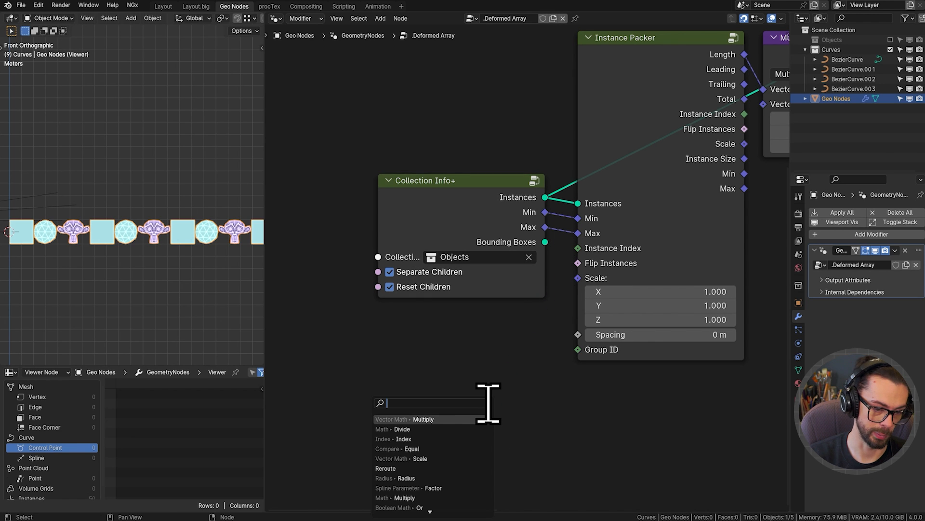
text(ran)
key(Down)
key(Return)
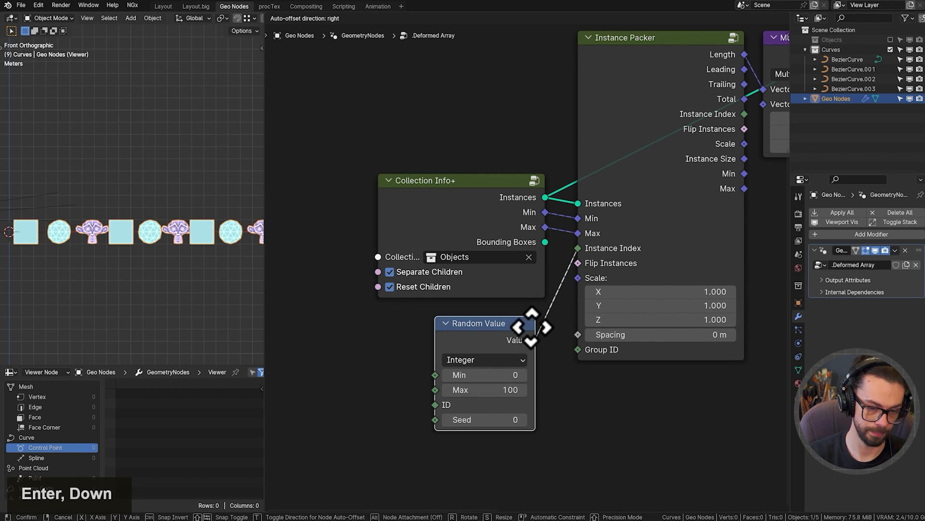
click(531, 313)
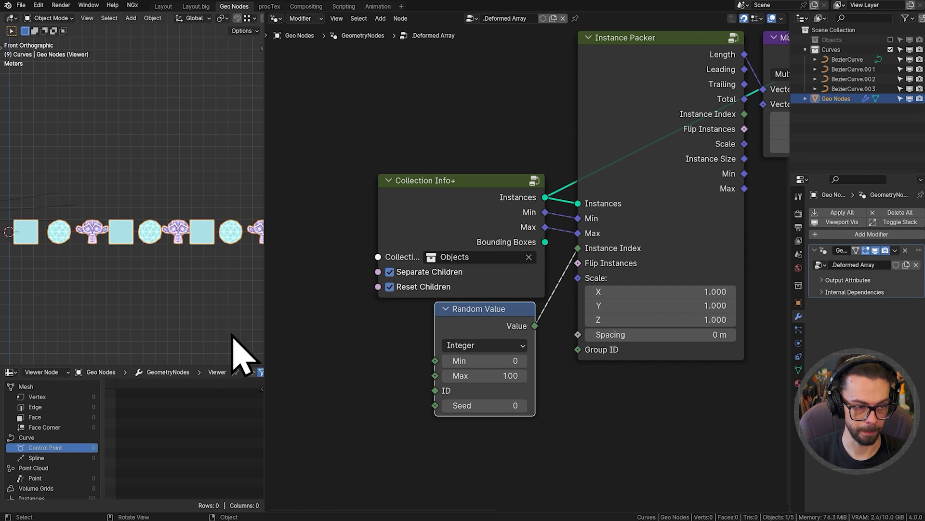
Examine the gaps and overlaps between the instances in a maximized viewport, and return to the node layout.
shift+middle_drag(82, 219, 107, 190)
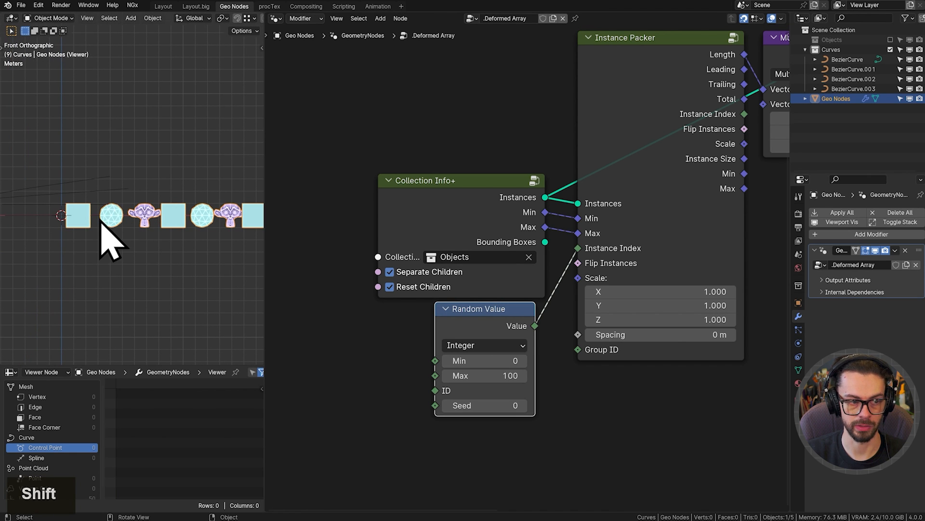
key(ctrl+space)
shift+middle_drag(515, 289, 362, 262)
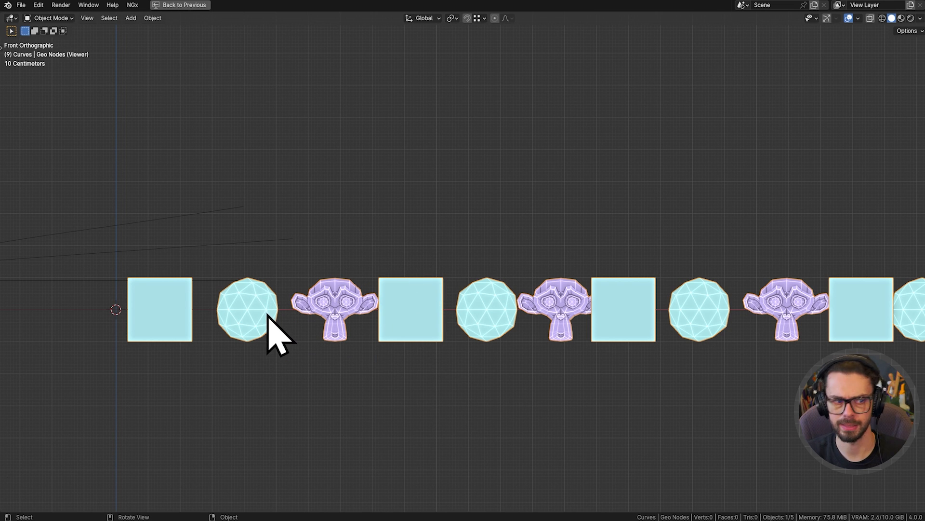
key(ctrl+space)
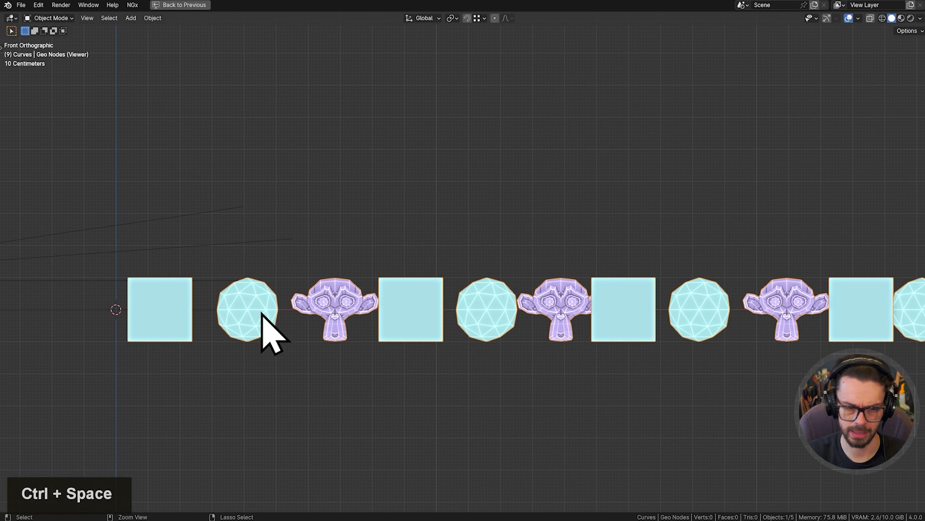
scroll(517, 238, down, 3)
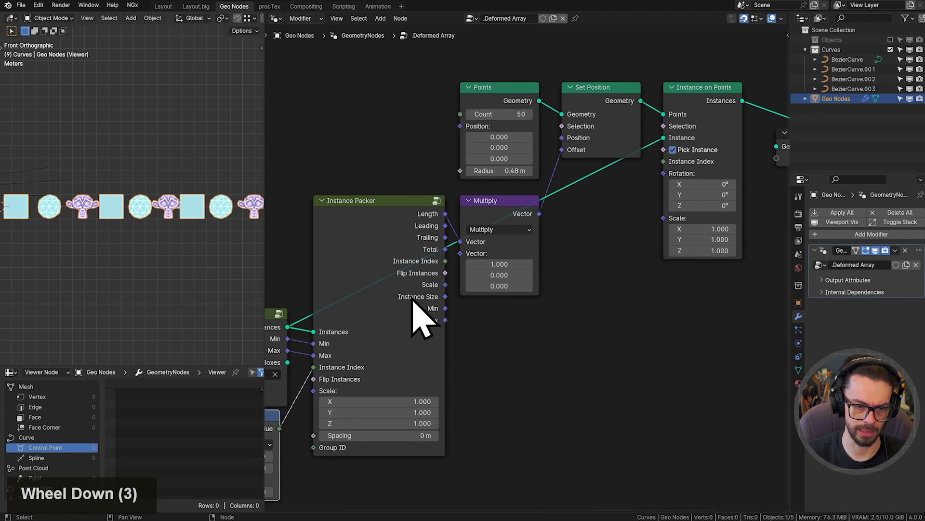
Feed the integer Random Value directly into Instance on Points' Instance Index and check the resulting row of instances.
scroll(397, 351, down, 2)
drag(359, 388, 688, 159)
scroll(159, 225, up, 2)
mouse_move(104, 228)
shift+middle_down()
mouse_move(180, 227)
mouse_move(88, 219)
shift+middle_up()
shift+middle_drag(148, 221, 88, 217)
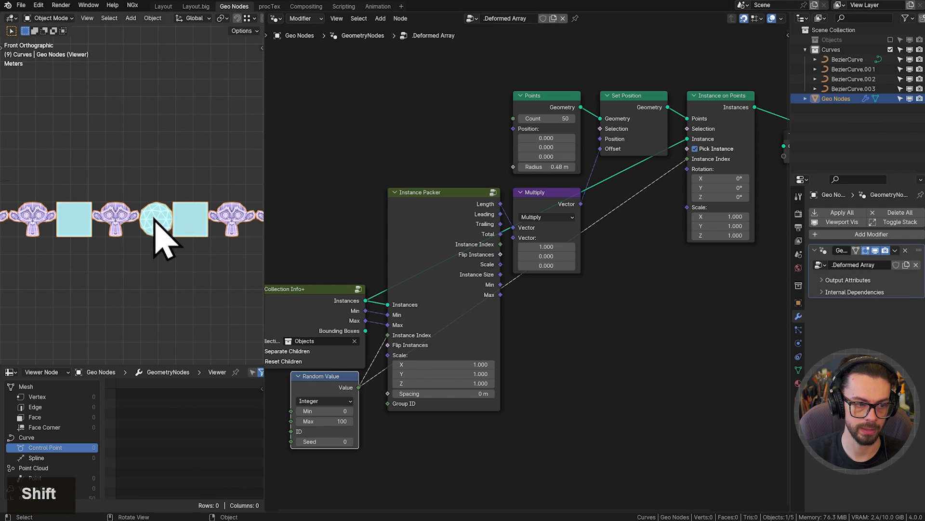
shift+middle_drag(187, 222, 79, 229)
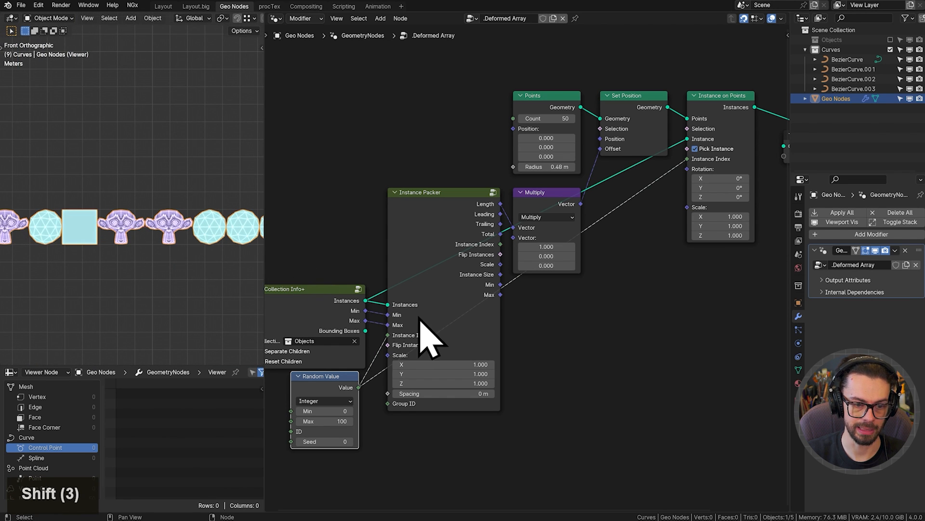
Feed the Instance Packer's Instance Index output into Instance on Points' Instance Index and spread the Instance on Points, output and Multiply nodes apart.
middle_drag(518, 287, 539, 290)
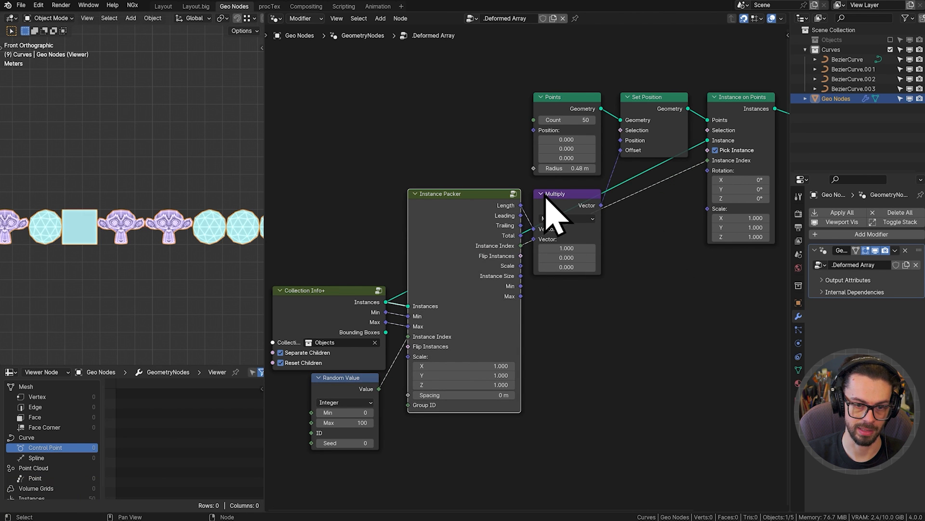
middle_drag(718, 87, 611, 101)
drag(623, 89, 758, 198)
key(g)
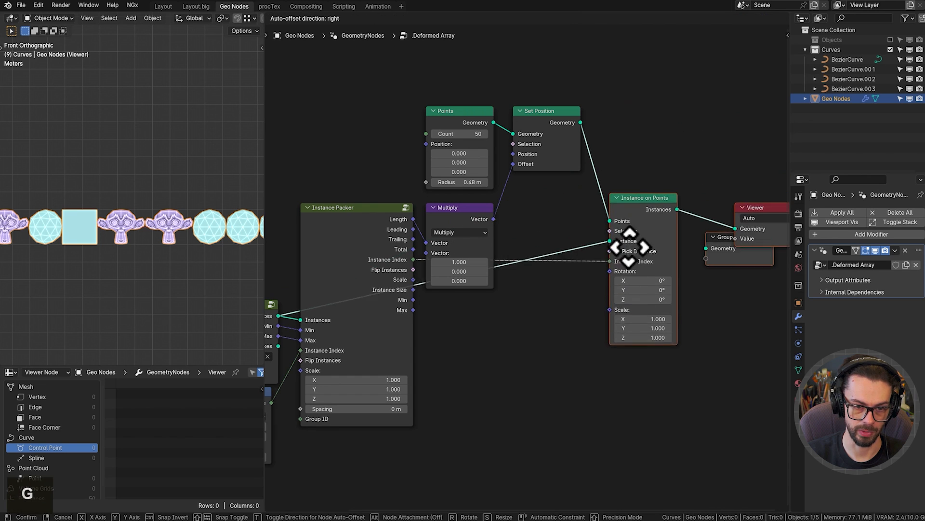
click(634, 293)
middle_drag(499, 277, 629, 234)
drag(593, 171, 681, 141)
middle_drag(545, 211, 487, 191)
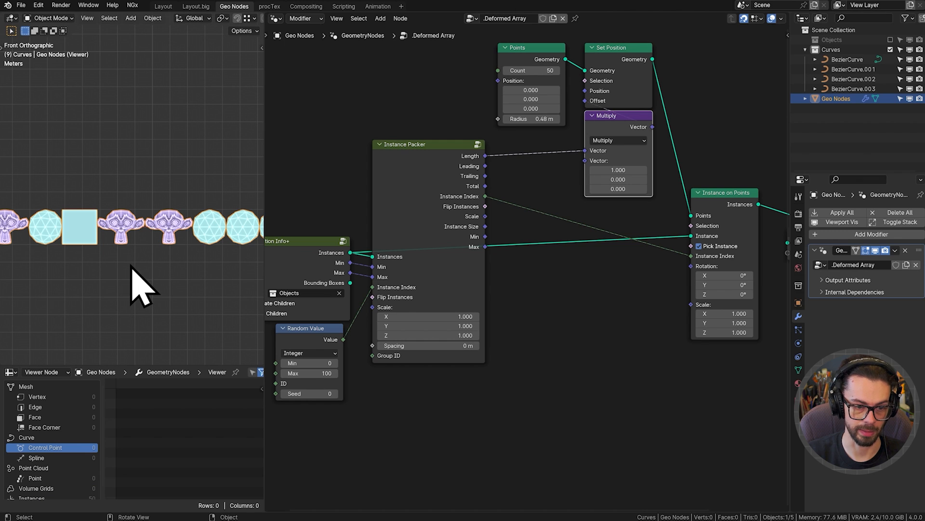
Add a second Random Value node below the integer one and connect its value to the Instance Packer's Scale input.
shift+middle_drag(492, 308, 633, 273)
shift+middle_drag(141, 252, 103, 241)
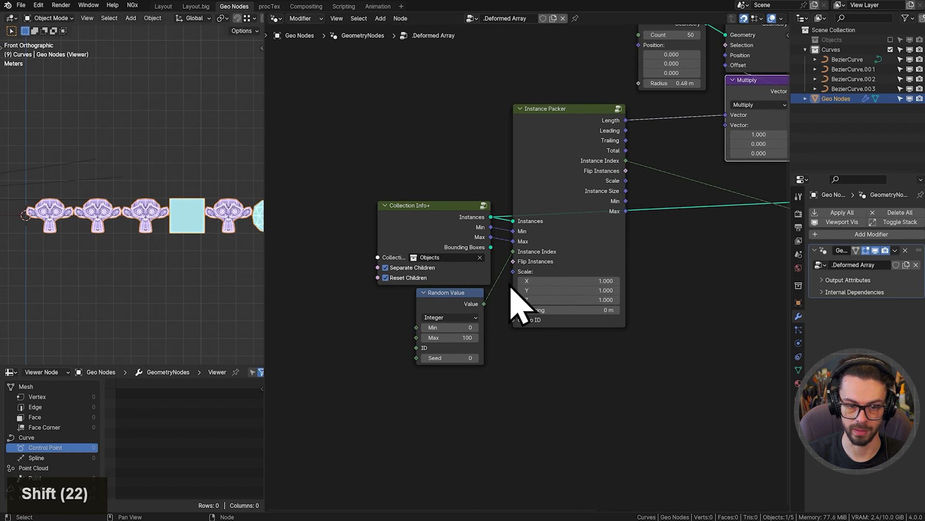
drag(515, 275, 496, 389)
text(ra)
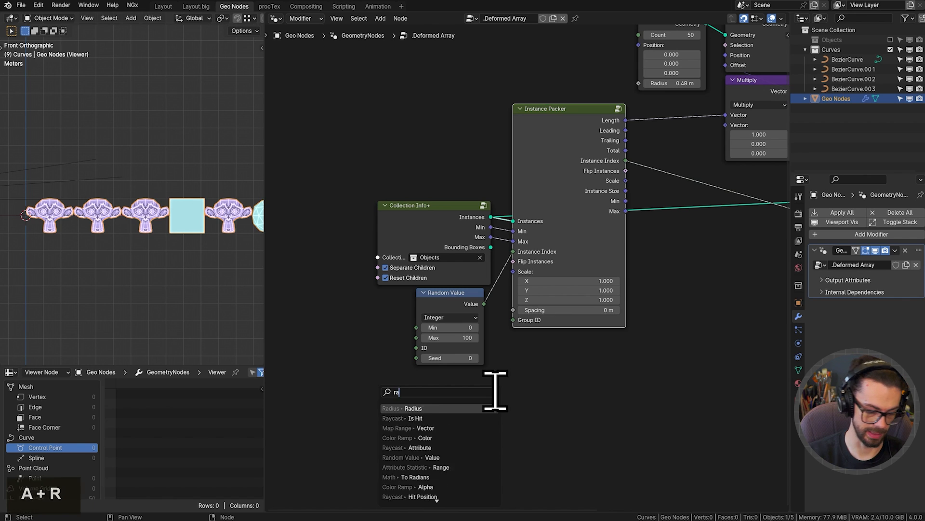
key(Return)
click(492, 391)
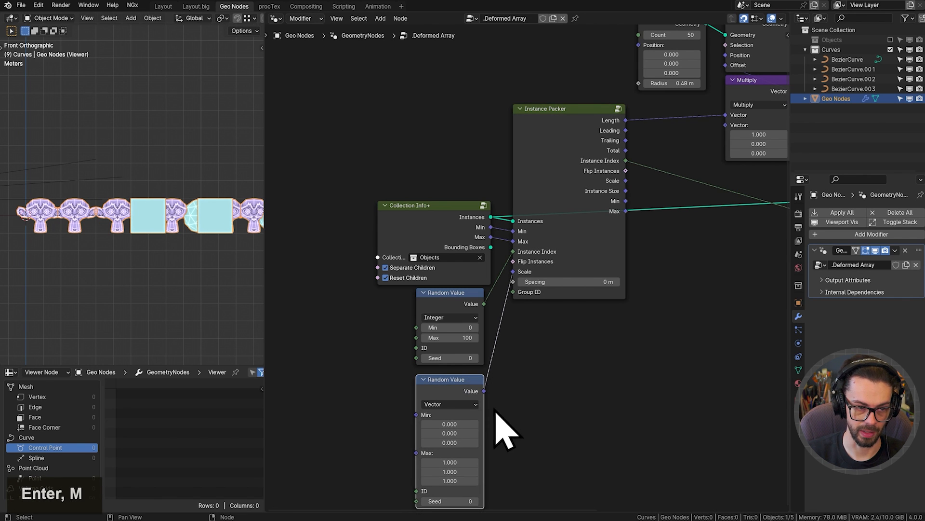
Cut the new Random Value's link, change its data type to Float, and reconnect it to the Instance Packer's Scale input.
middle_drag(496, 413, 512, 347)
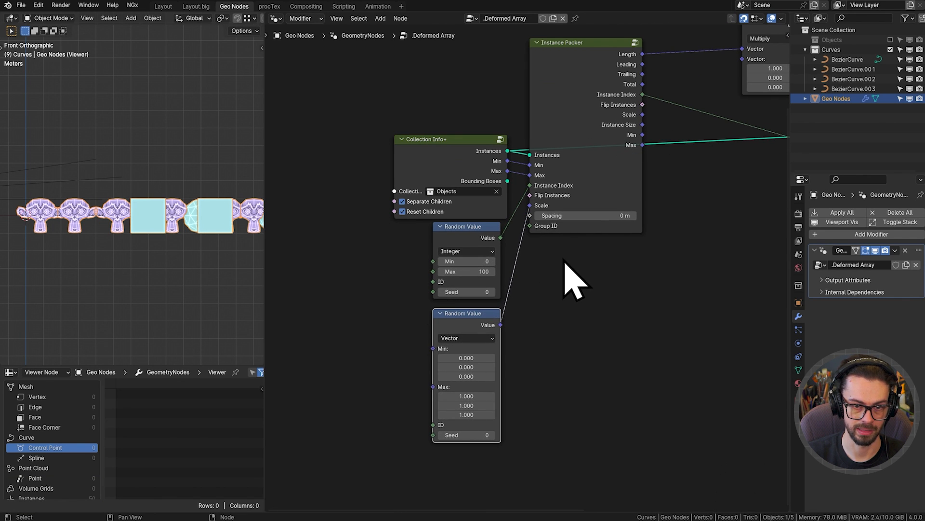
ctrl+right_drag(530, 229, 501, 259)
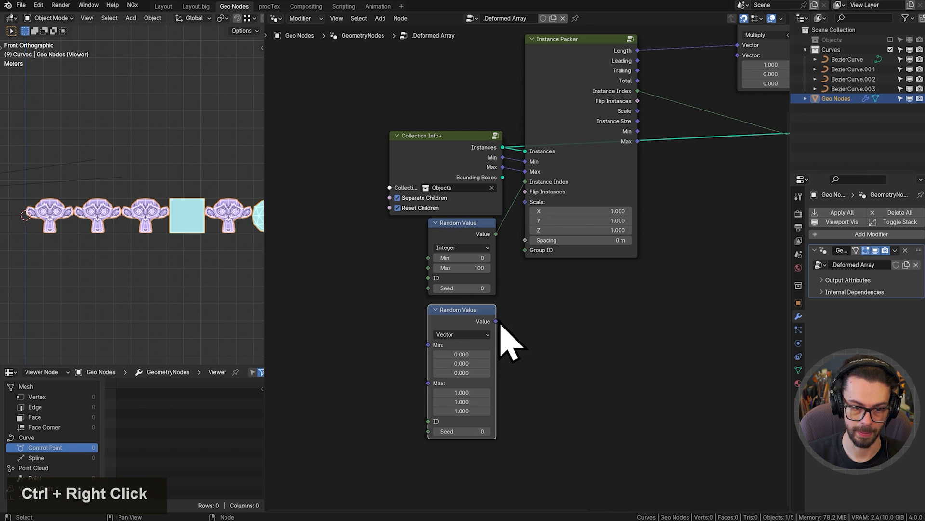
click(487, 334)
click(476, 357)
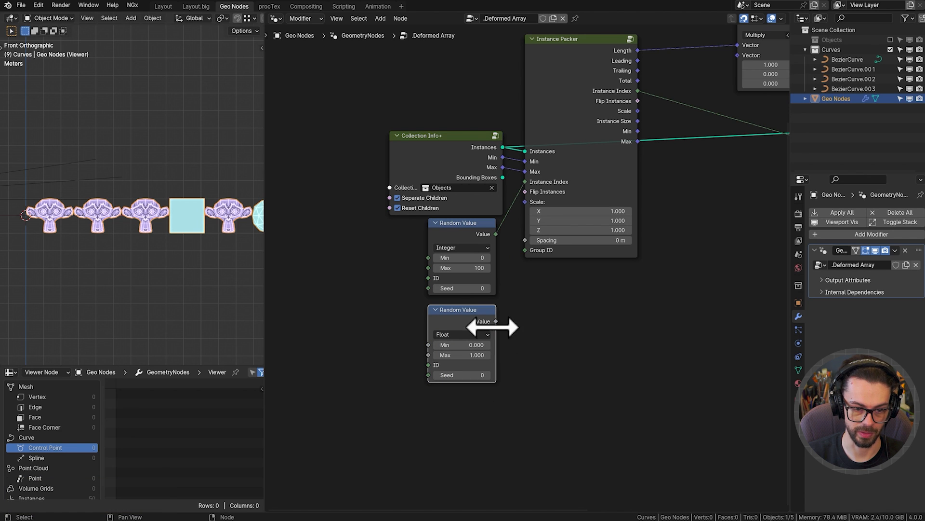
drag(495, 321, 525, 202)
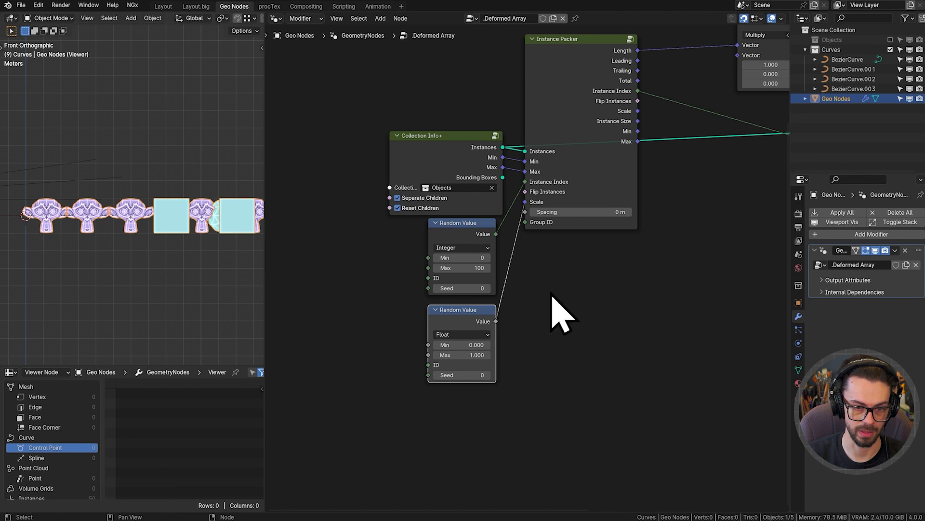
Connect the Instance Packer's Scale output to the Scale input of Instance on Points.
middle_drag(561, 313, 318, 399)
middle_drag(380, 152, 404, 158)
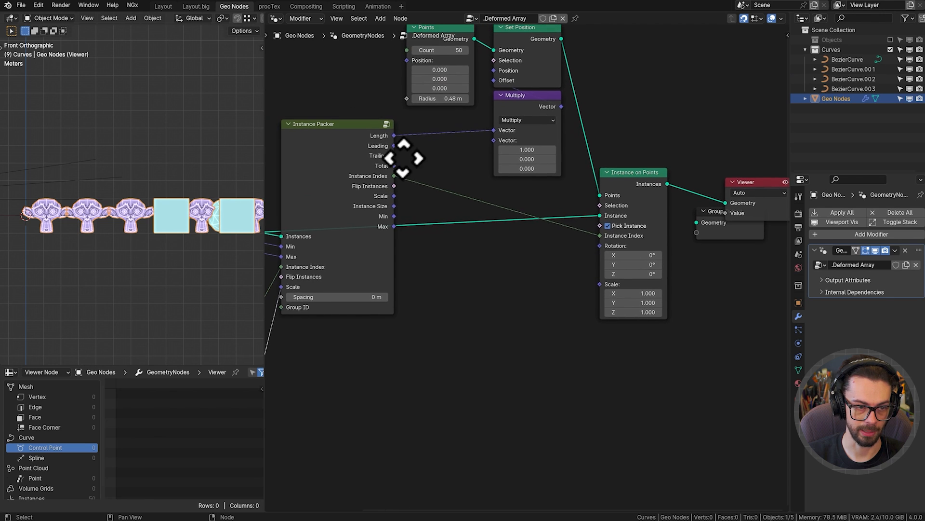
drag(394, 196, 603, 285)
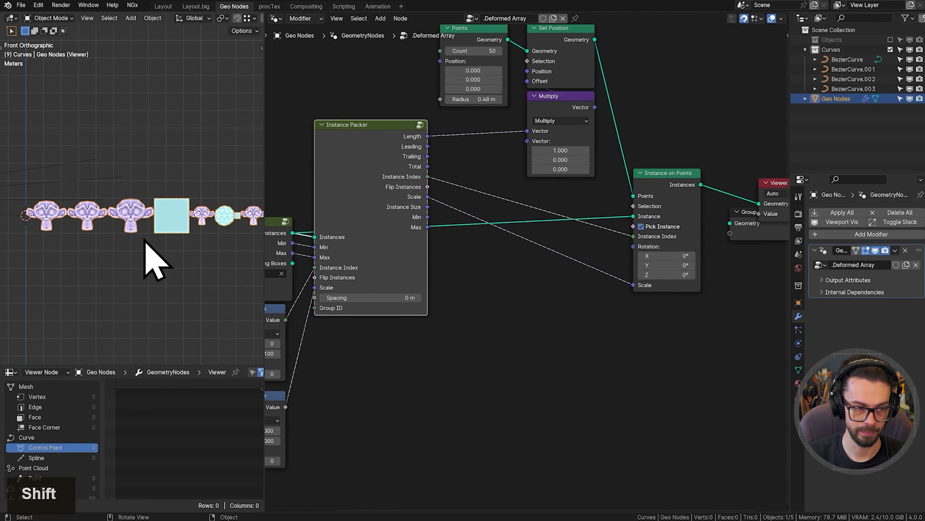
Examine how the randomly scaled instances pack along the row in a maximized viewport, and return to the node layout.
key(ctrl+space)
shift+middle_drag(682, 298, 430, 256)
shift+middle_drag(649, 277, 459, 259)
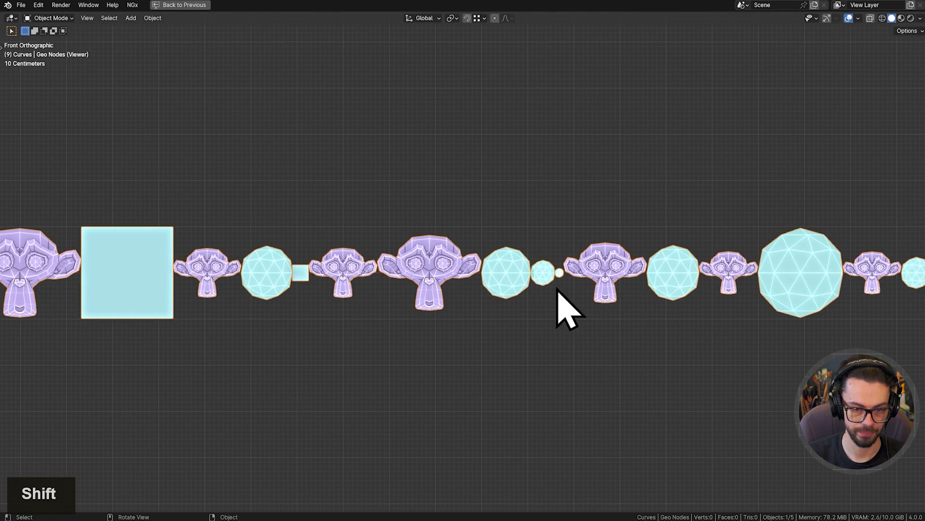
scroll(573, 282, up, 3)
shift+middle_drag(579, 282, 471, 238)
shift+middle_drag(599, 265, 463, 236)
shift+middle_drag(546, 278, 376, 244)
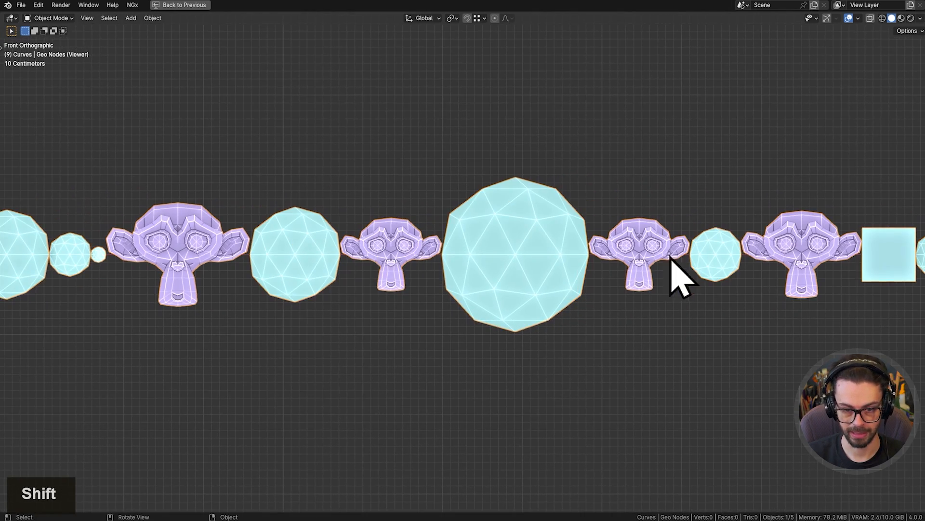
shift+middle_drag(770, 278, 486, 269)
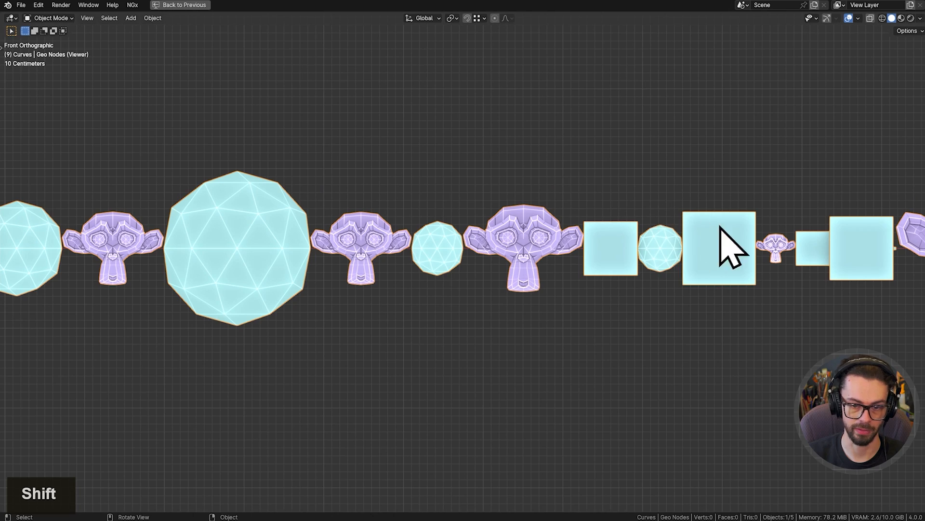
shift+middle_drag(809, 242, 630, 216)
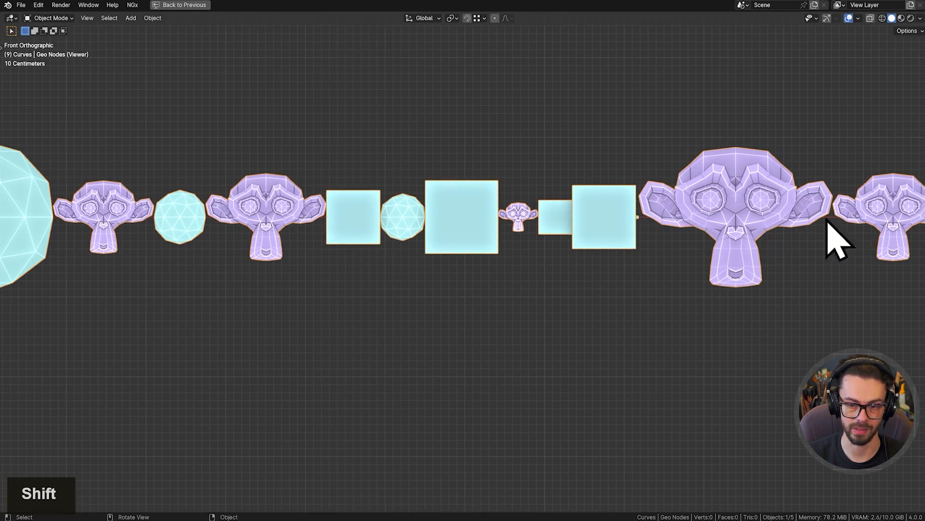
scroll(524, 227, down, 3)
scroll(488, 248, down, 7)
middle_drag(488, 248, 450, 263)
key(ctrl+space)
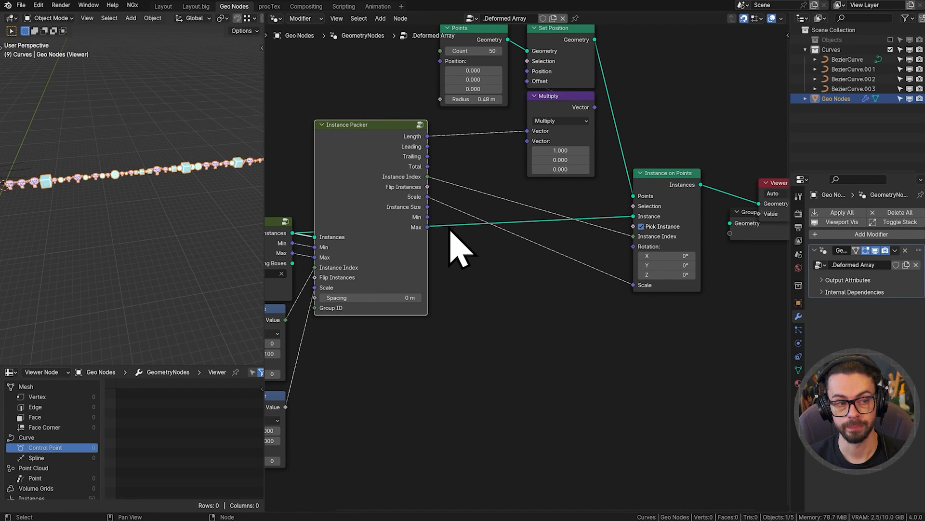
Locate the four Bezier curves near the start of the instanced row and select them in the perspective view.
shift+middle_drag(121, 185, 211, 194)
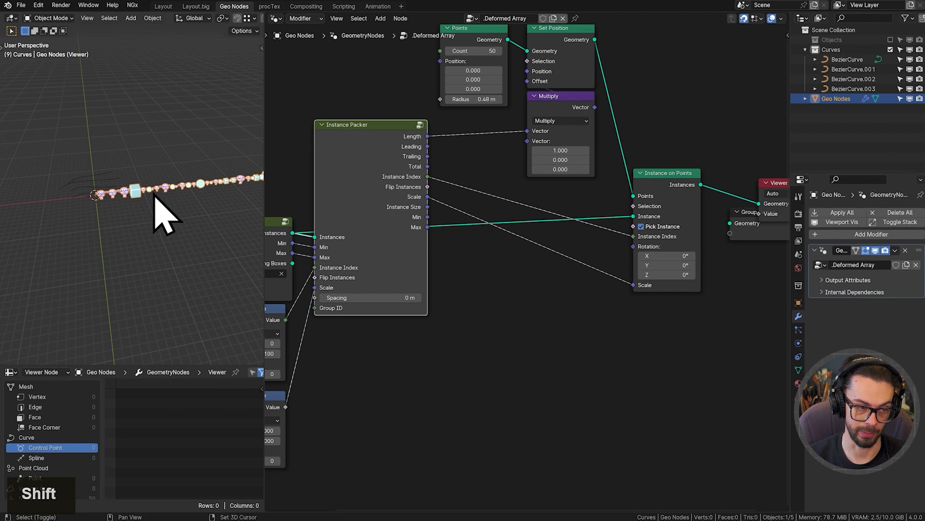
shift+middle_drag(155, 194, 181, 205)
scroll(123, 208, up, 1)
key(ctrl+space)
scroll(124, 210, up, 8)
shift+middle_drag(125, 213, 162, 201)
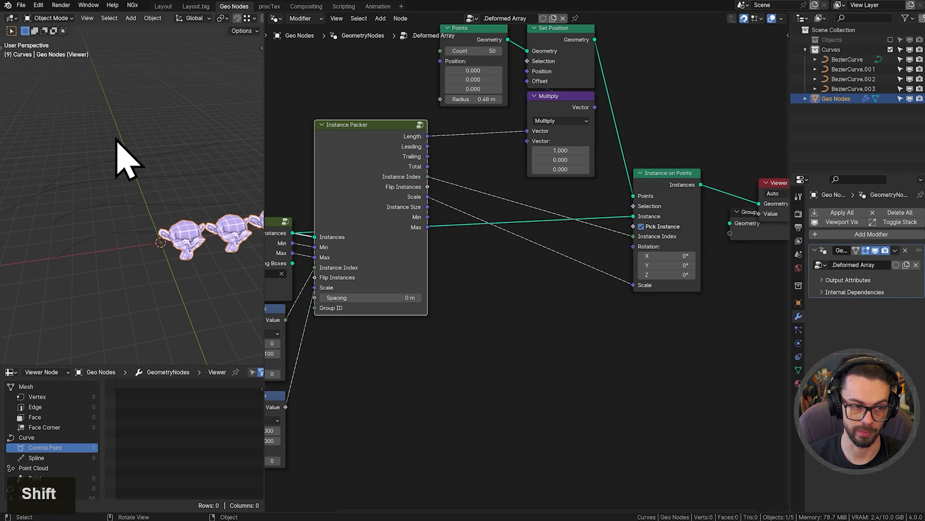
drag(109, 161, 117, 262)
middle_drag(118, 262, 160, 253)
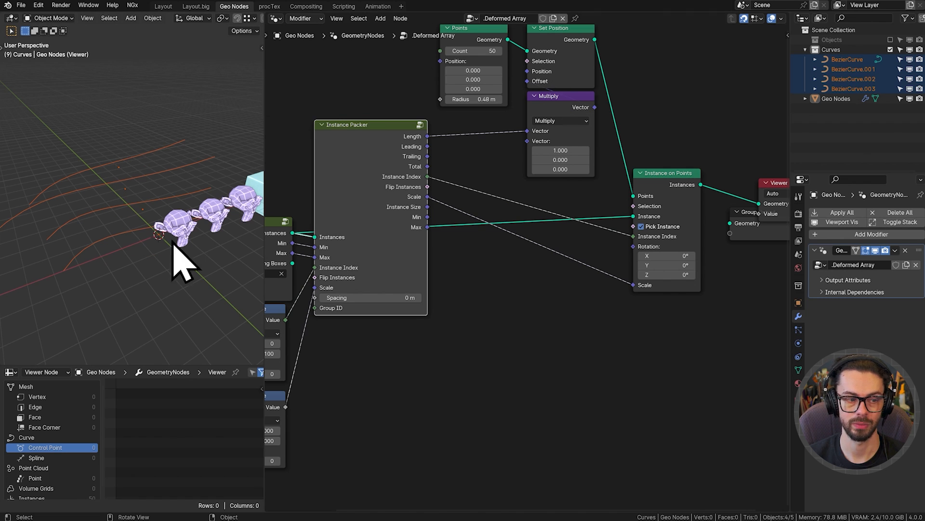
Pin the .Deformed Array node tree with the Geo Nodes object selected, and maximize the node editor.
click(509, 316)
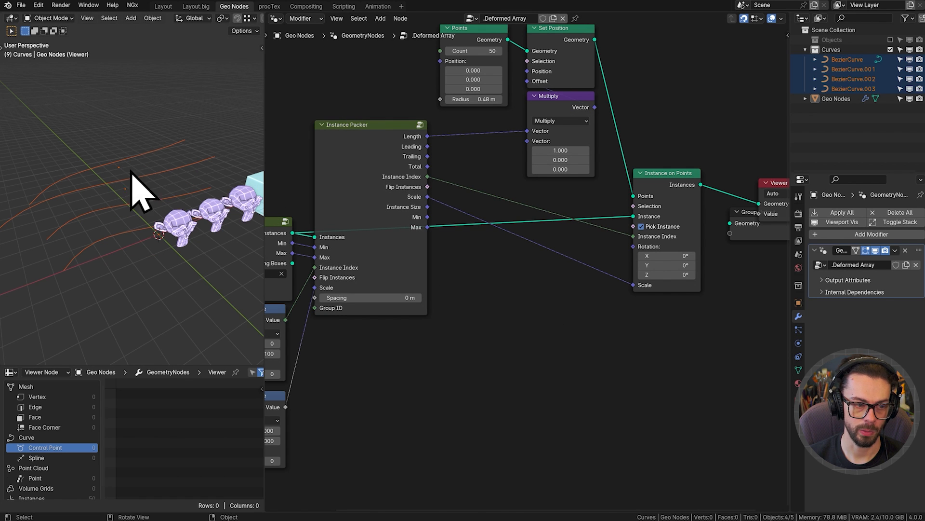
click(575, 18)
middle_drag(526, 274, 578, 237)
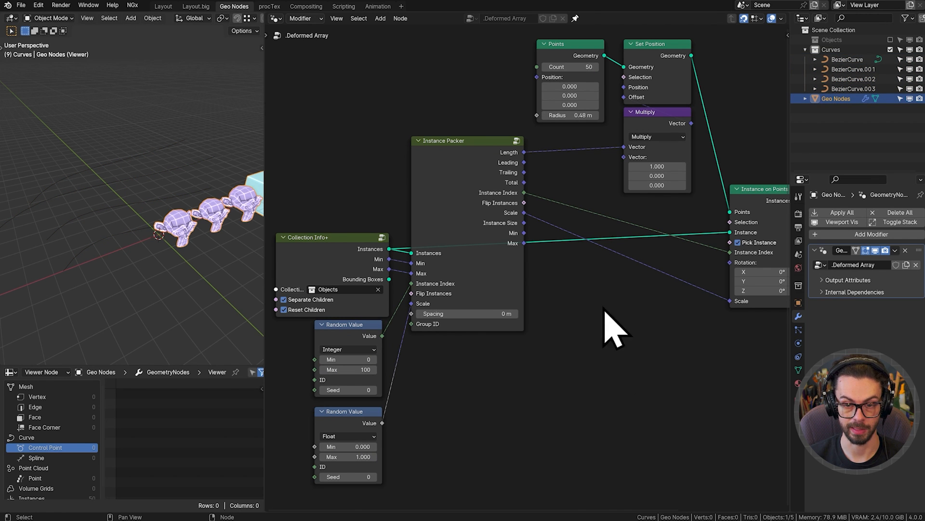
key(ctrl+space)
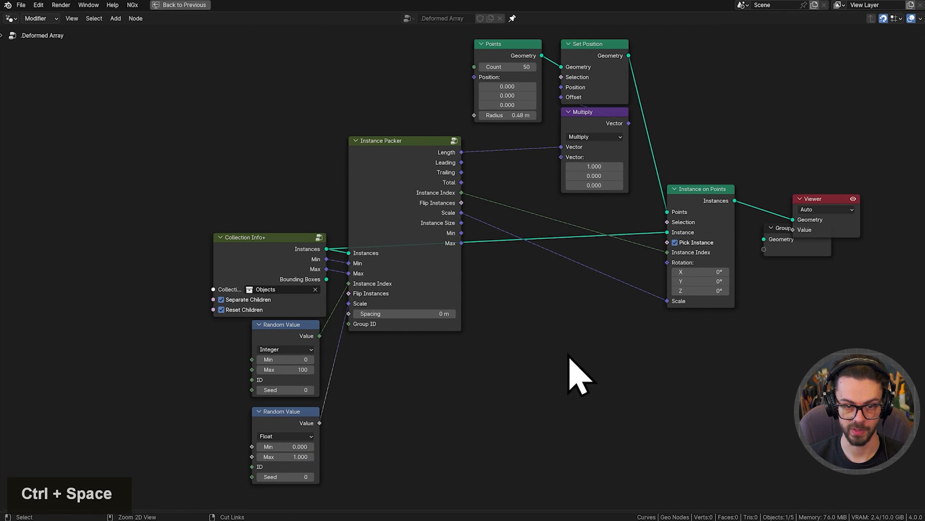
Move the Group Output node well clear of the other nodes and delete the Viewer node.
scroll(586, 362, down, 2)
key(g)
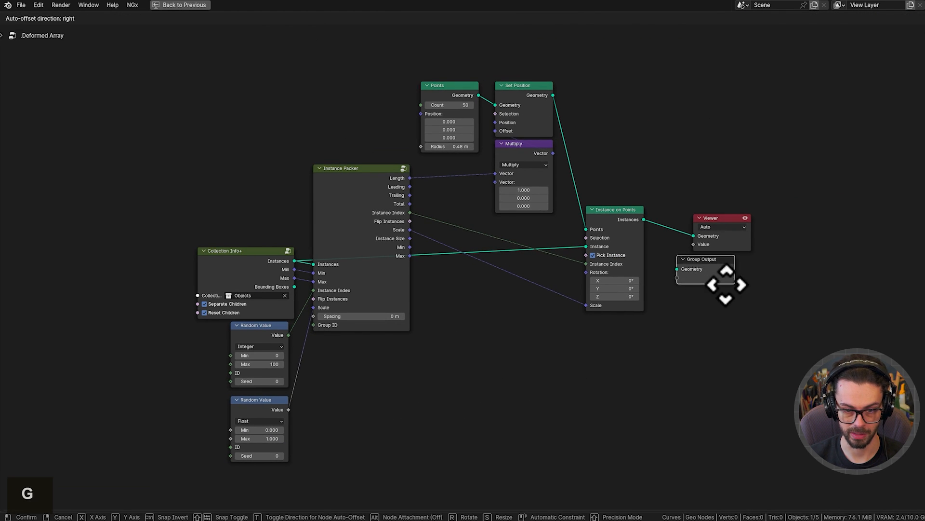
click(776, 309)
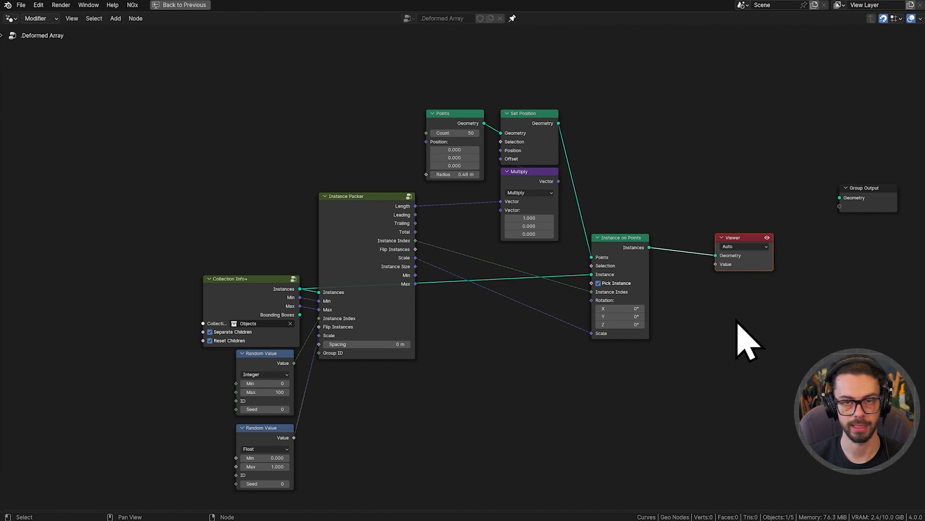
drag(138, 70, 601, 462)
click(738, 267)
key(x)
Combine all nodes except the Group Output into a node group and exit the group.
drag(700, 120, 195, 487)
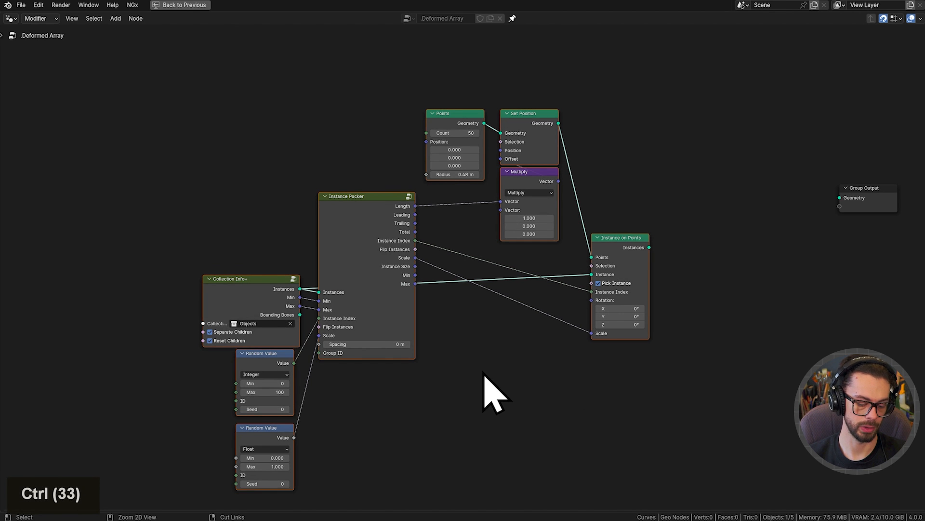
key(ctrl+g)
key(Tab)
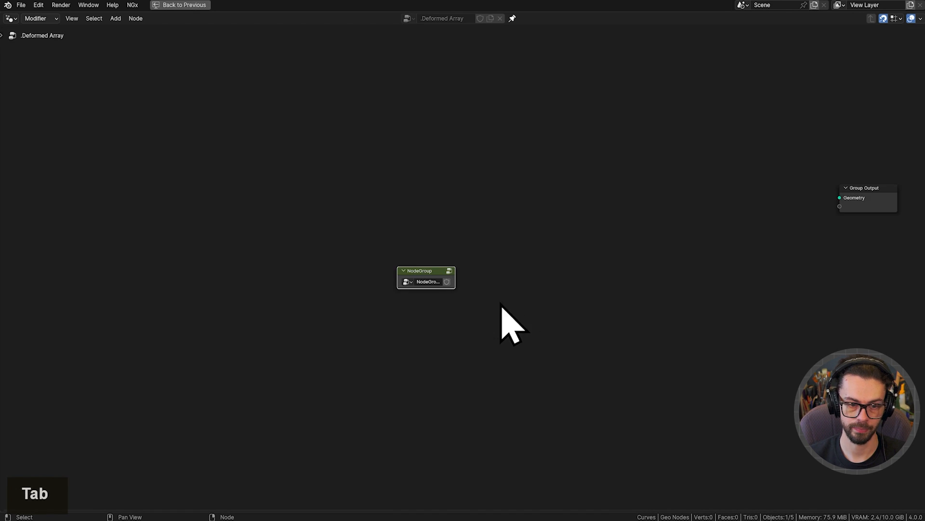
Rename the new node group to "Collection on Curves".
scroll(444, 306, up, 9)
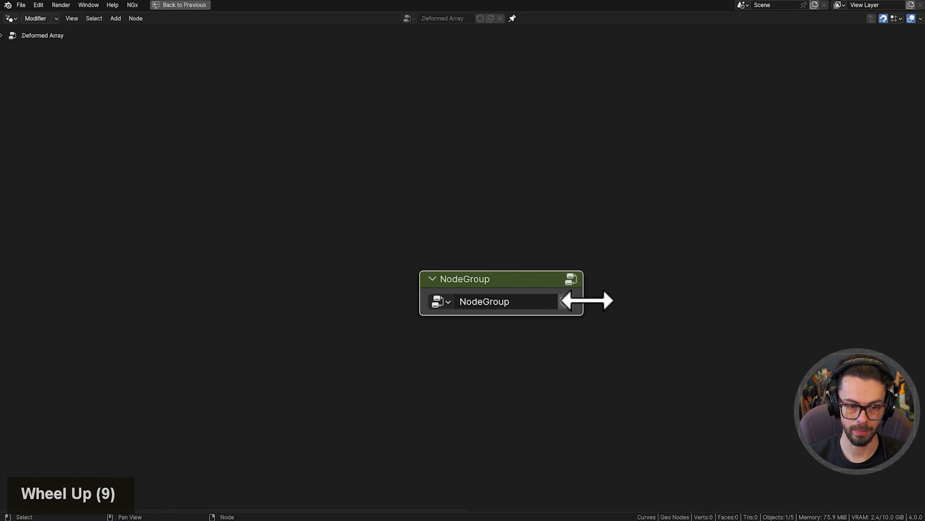
click(548, 302)
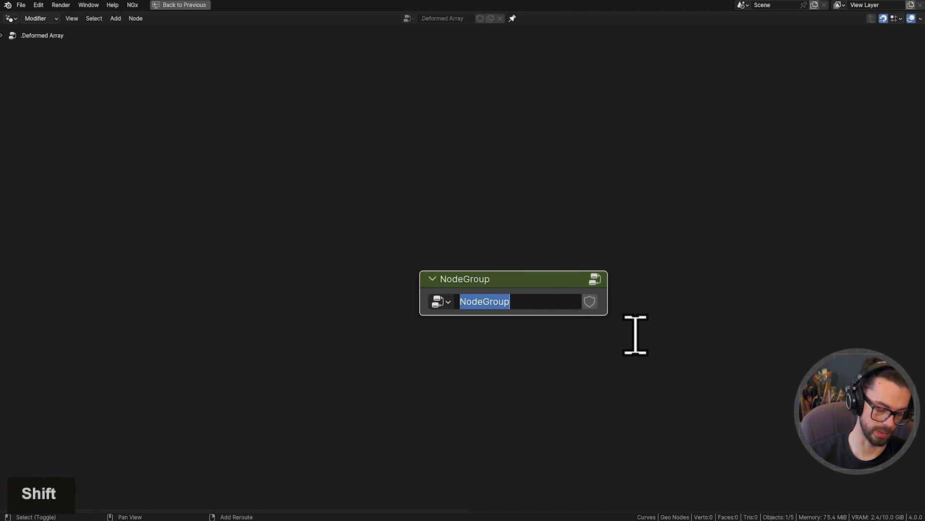
text(Collection O)
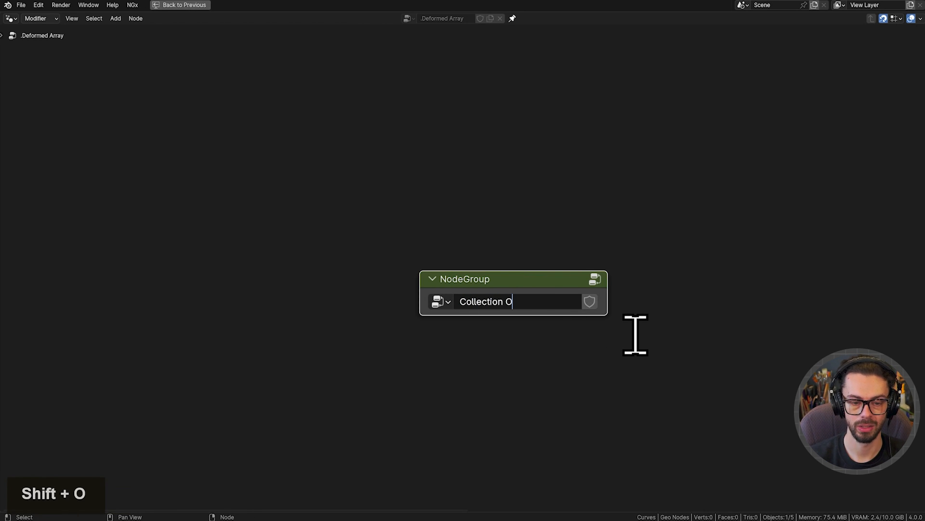
key(BackSpace)
text(on Curves)
key(Return)
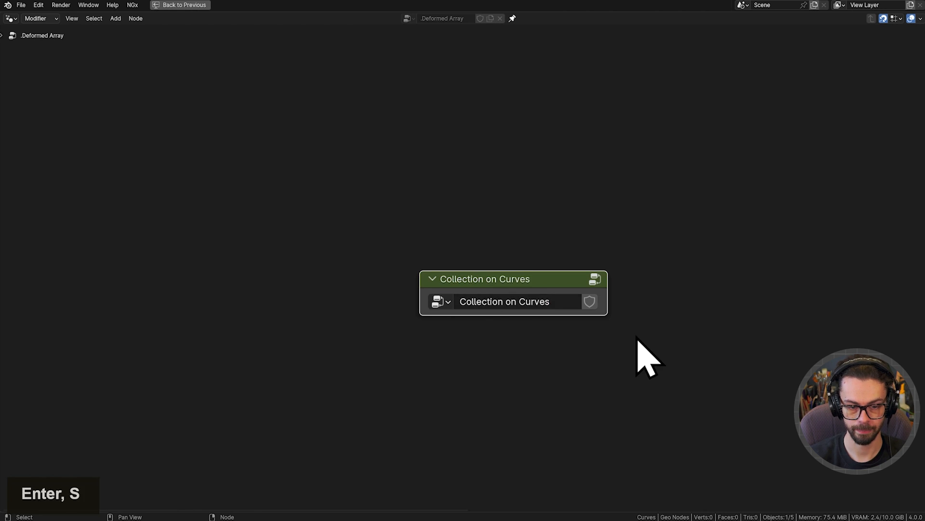
Open the Collection on Curves group and reposition the Group Input node to the left of Collection Info+, leaving space between them.
key(Tab)
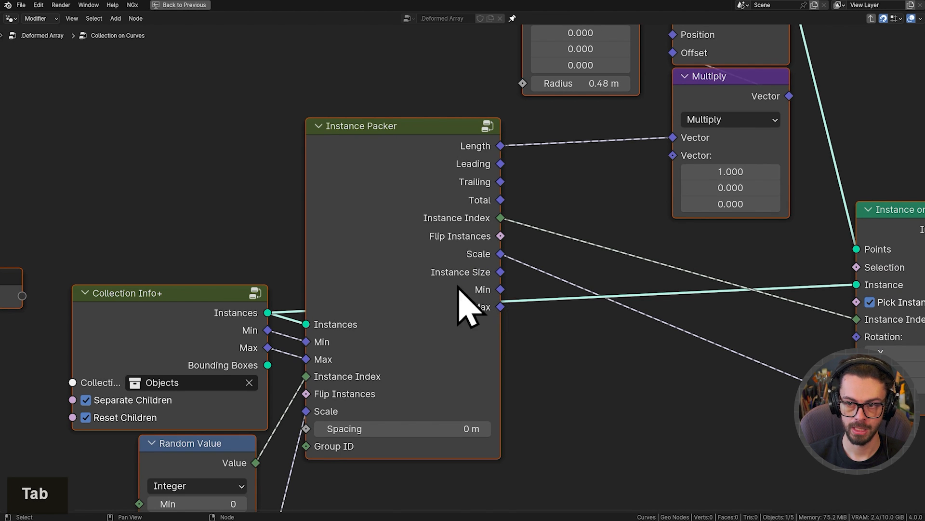
middle_drag(41, 291, 429, 162)
key(g)
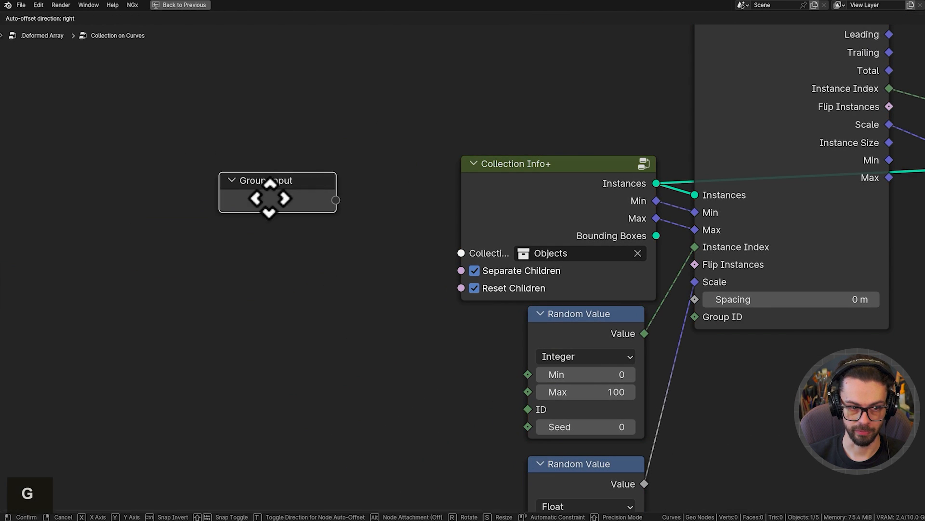
click(269, 200)
scroll(366, 265, up, 3)
drag(331, 183, 505, 254)
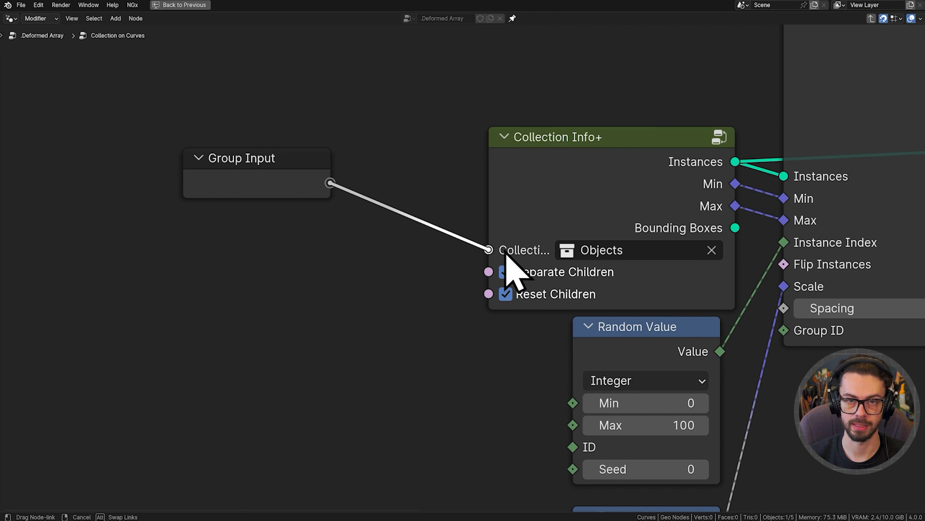
drag(505, 251, 381, 222)
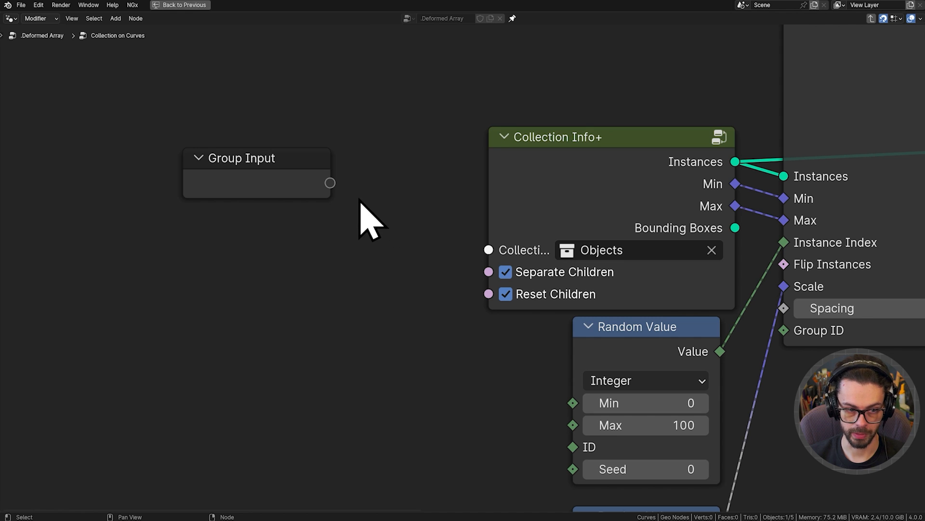
drag(330, 183, 487, 252)
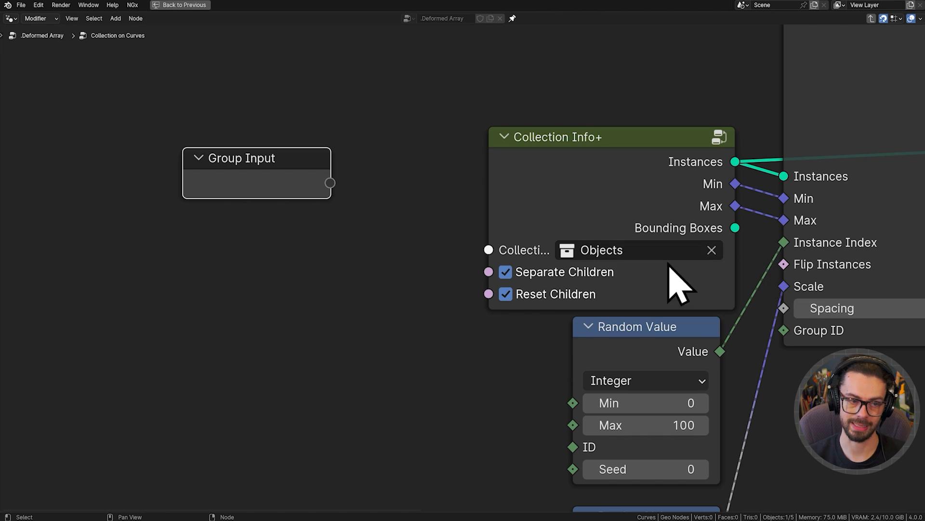
Expose Collection Info+'s Collection socket as a group input, show the interface settings, and check the group node from outside.
drag(330, 183, 489, 250)
key(n)
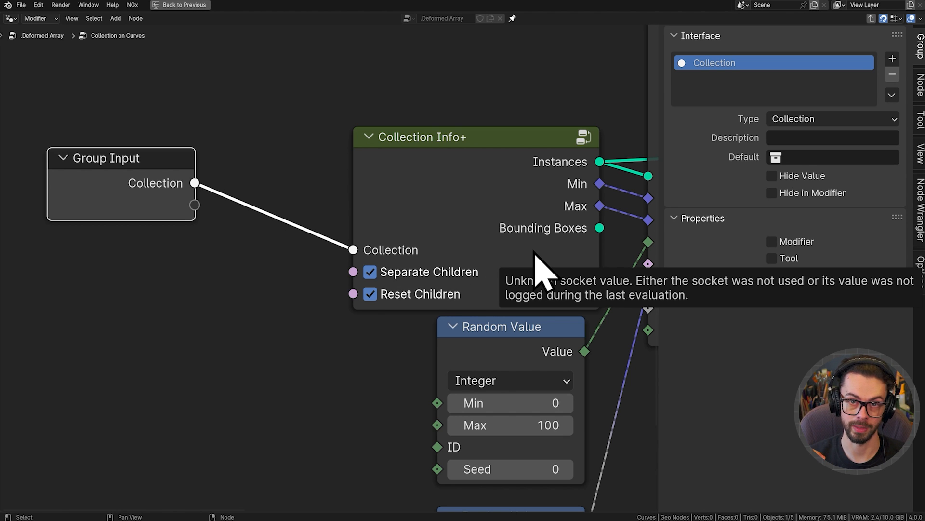
key(Tab)
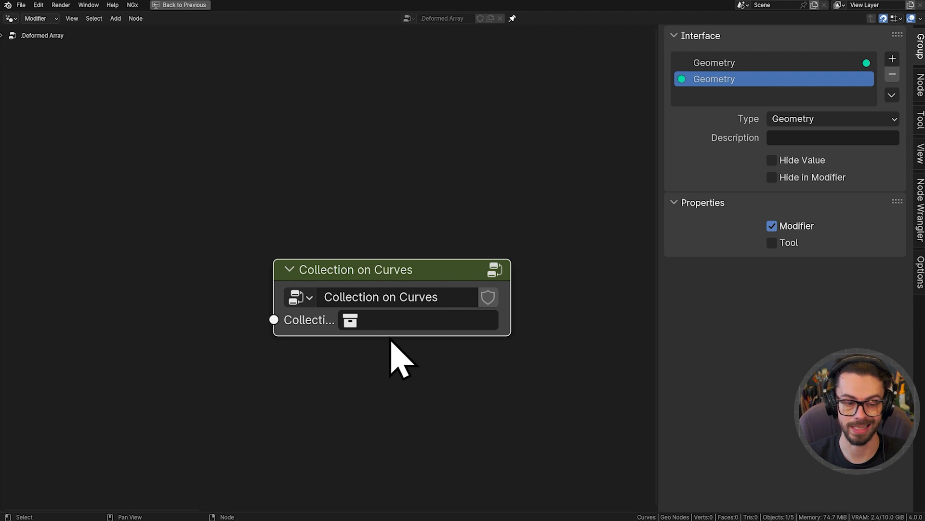
key(Tab)
Remove the Collection group input, clear Objects from Collection Info+, and expose its empty Collection socket as a group input again.
ctrl+right_drag(357, 260, 233, 324)
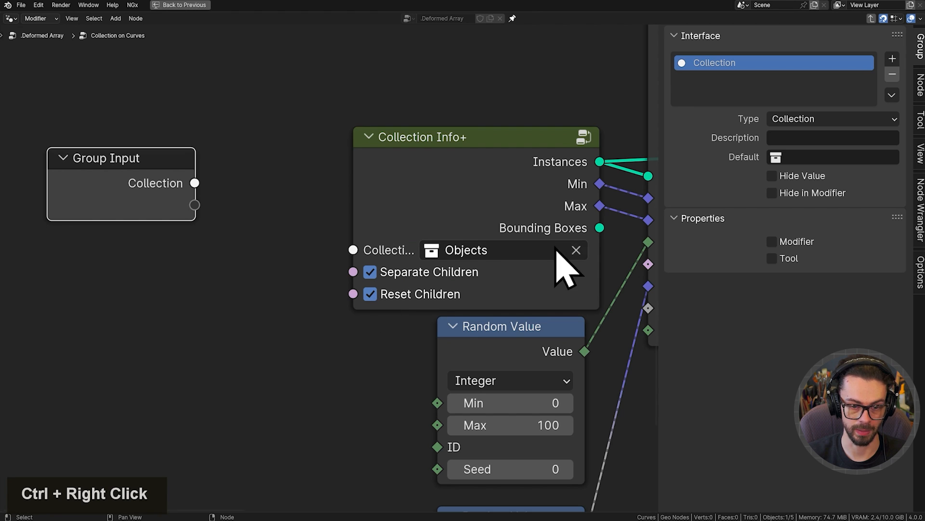
click(892, 75)
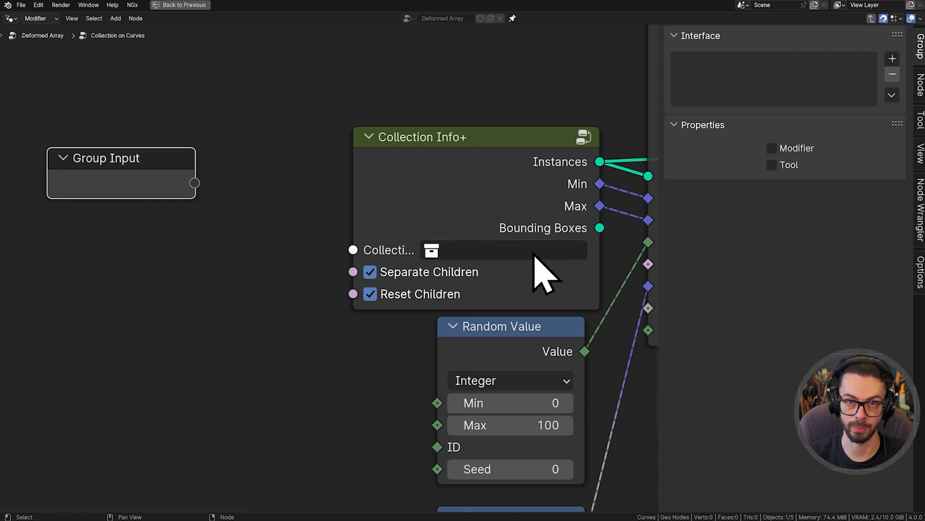
drag(194, 183, 356, 251)
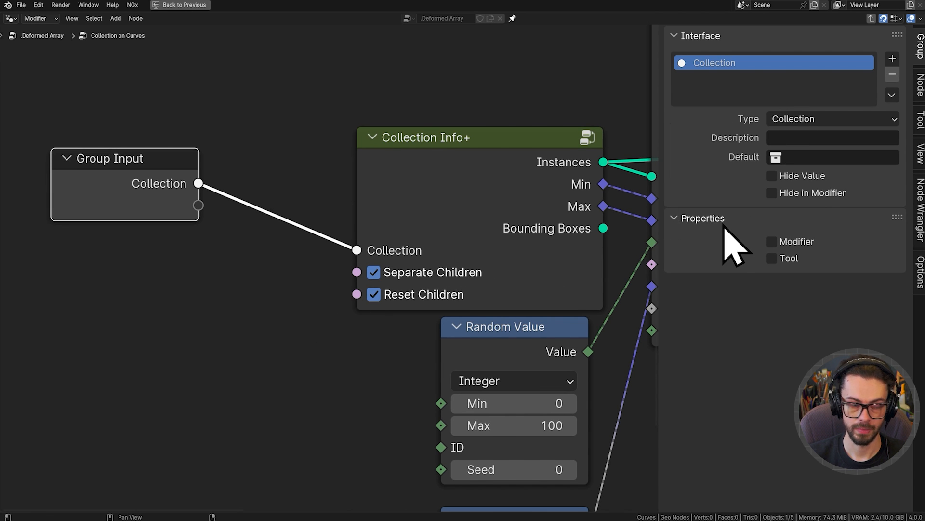
Move the Group Input node lower and expose the Integer Random Value's Seed as a group input.
middle_drag(350, 308, 324, 239)
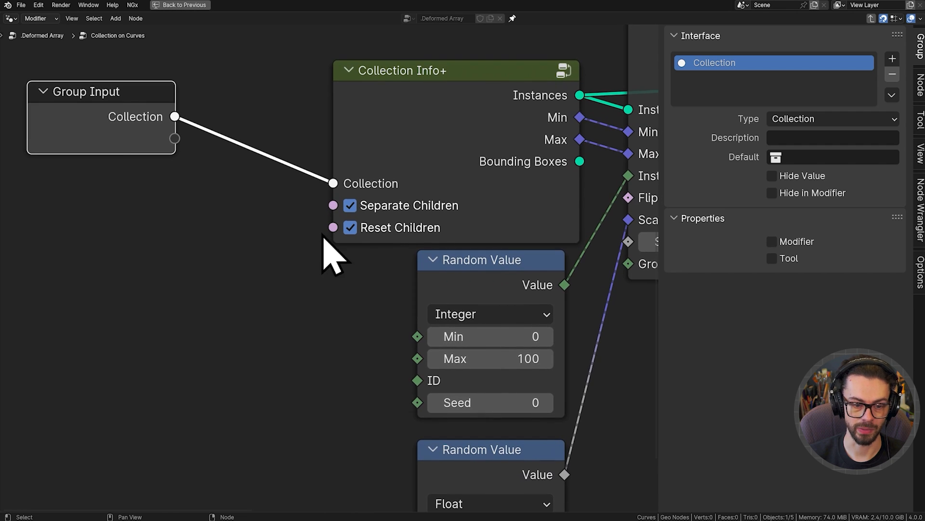
middle_drag(180, 214, 200, 186)
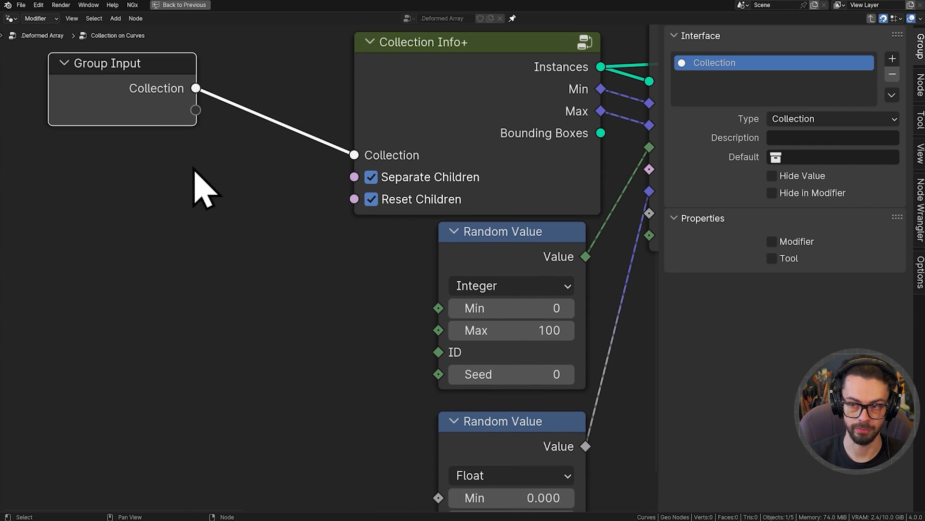
drag(143, 96, 189, 251)
middle_drag(229, 271, 222, 244)
drag(232, 230, 432, 348)
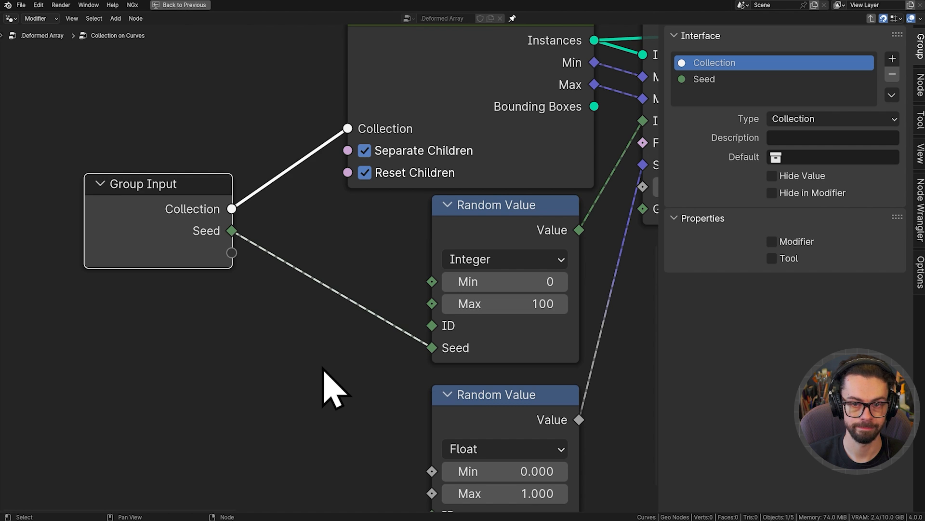
Duplicate the Group Input node beside the Float Random Value and connect its Seed output to that node's Seed.
middle_drag(280, 364, 339, 300)
middle_drag(278, 163, 313, 173)
key(g)
click(303, 161)
key(shift+d)
click(301, 367)
middle_drag(302, 367, 212, 245)
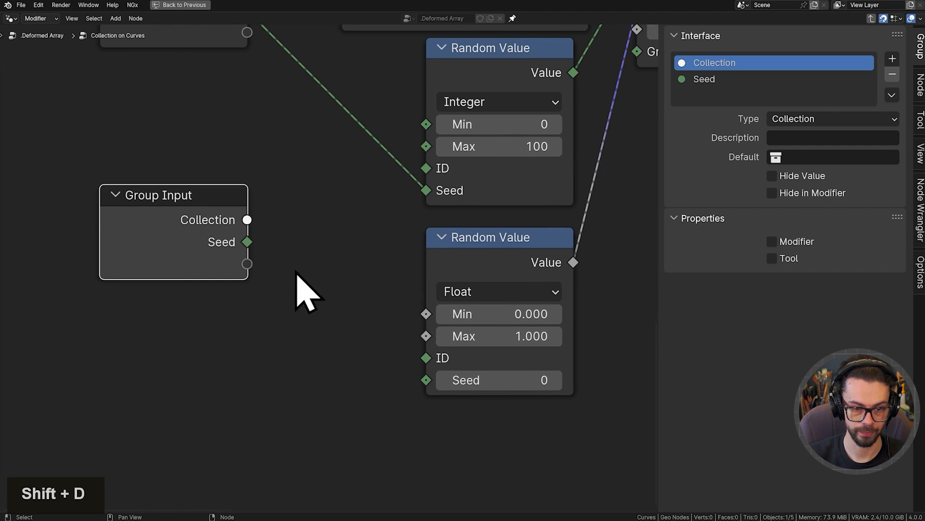
drag(248, 242, 427, 380)
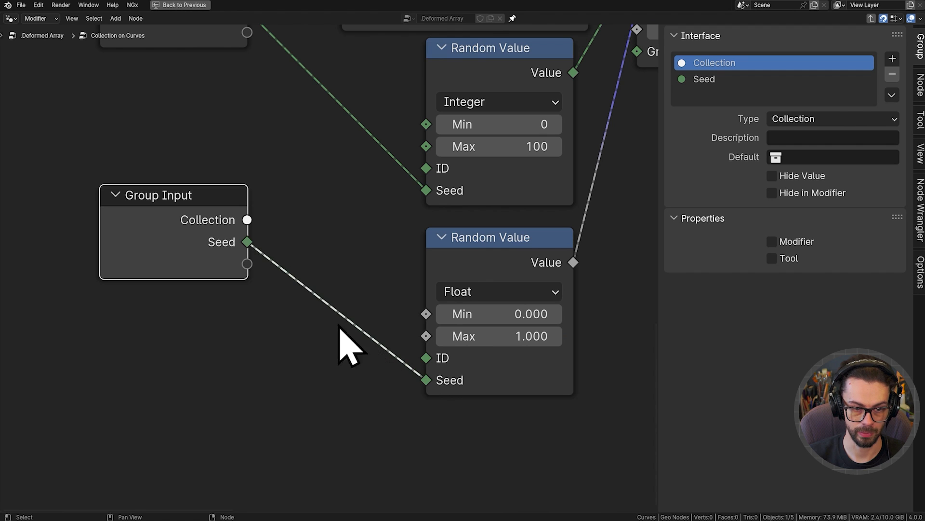
Spread out the Group Input nodes, Collection Info+ and the Integer Random Value, leaving more space before the Instance Packer.
drag(218, 236, 241, 320)
scroll(448, 282, down, 6)
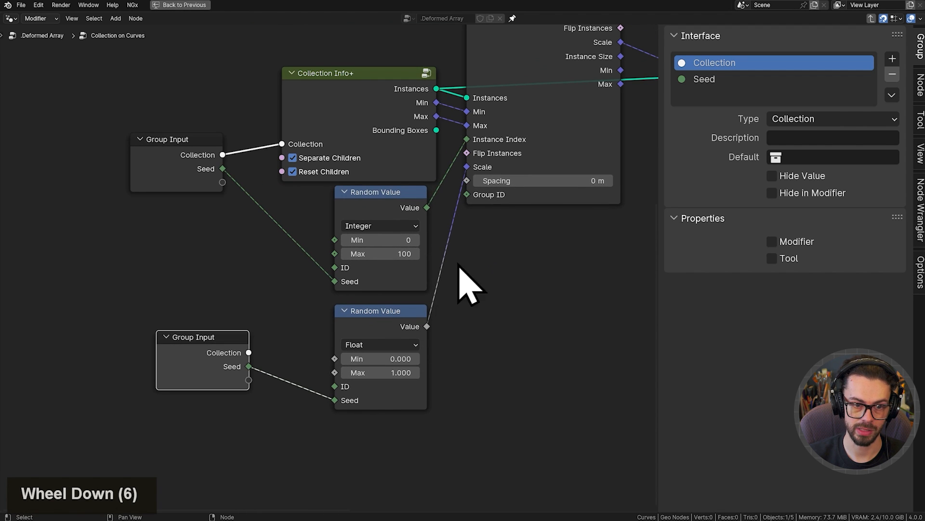
drag(153, 89, 366, 235)
key(g)
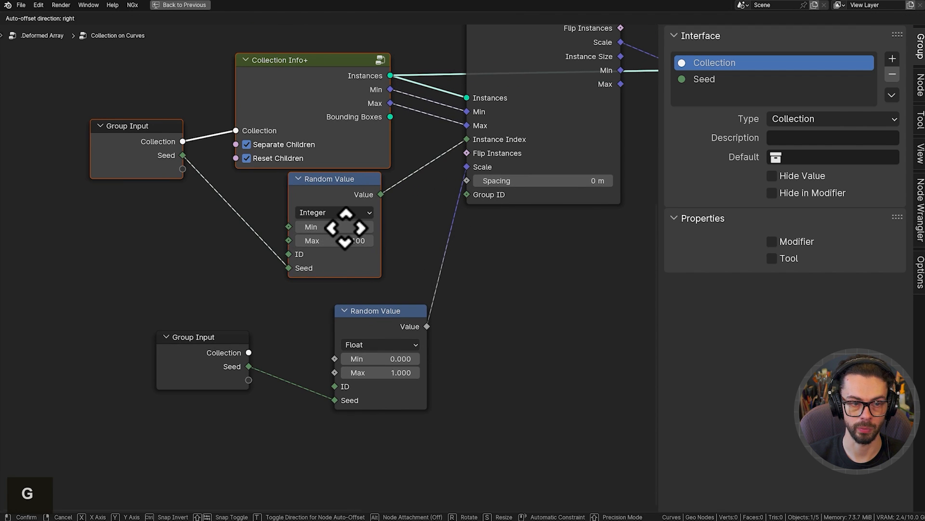
click(342, 229)
drag(149, 148, 175, 177)
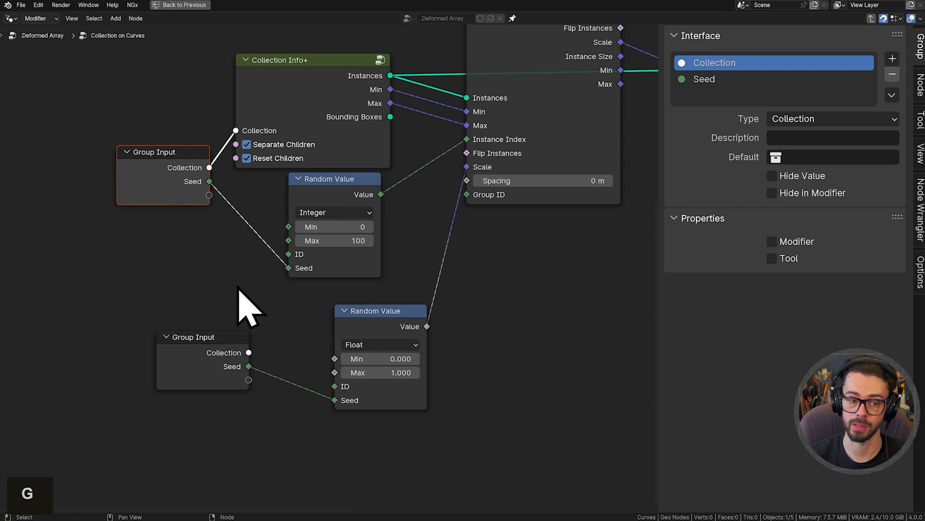
Move the Float Random Value and its Group Input together, farther down and left of the other nodes, and deselect them.
middle_drag(257, 356, 221, 352)
drag(153, 294, 454, 437)
middle_drag(338, 366, 481, 264)
key(g)
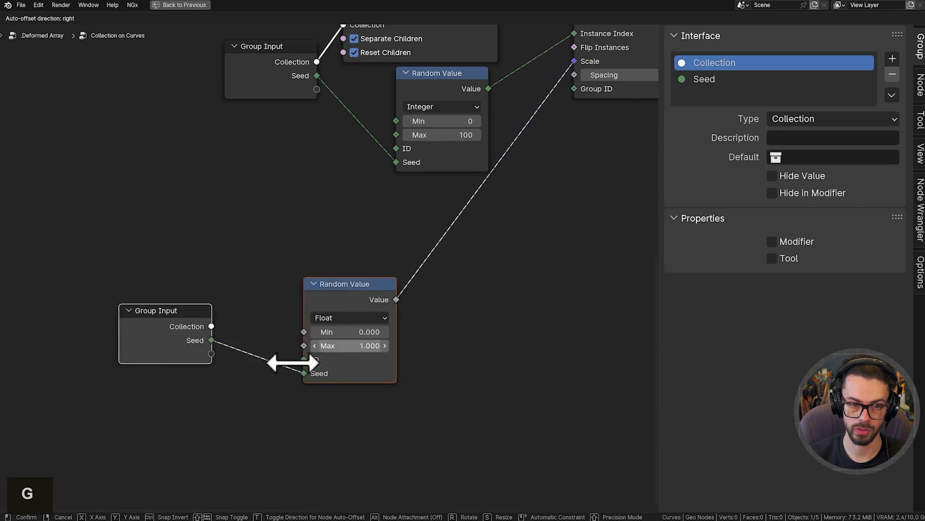
click(213, 415)
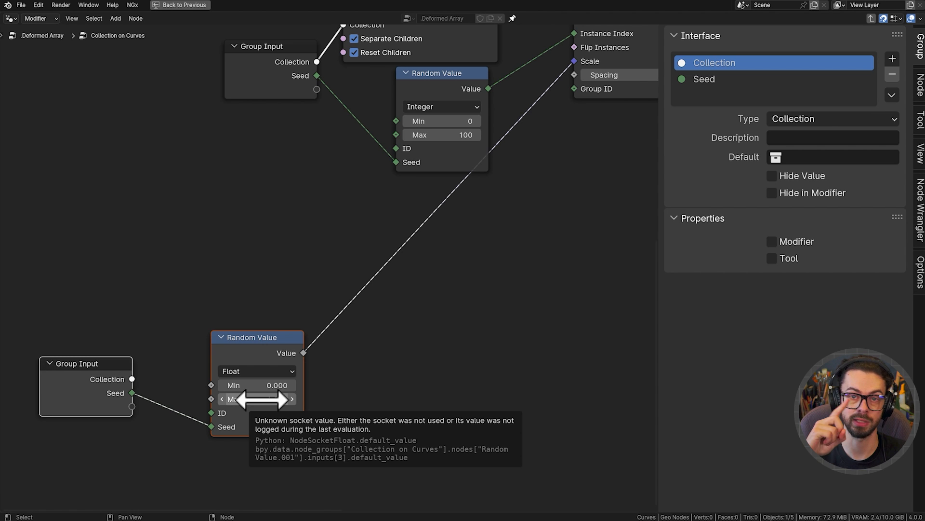
middle_drag(300, 321, 384, 240)
scroll(419, 265, up, 4)
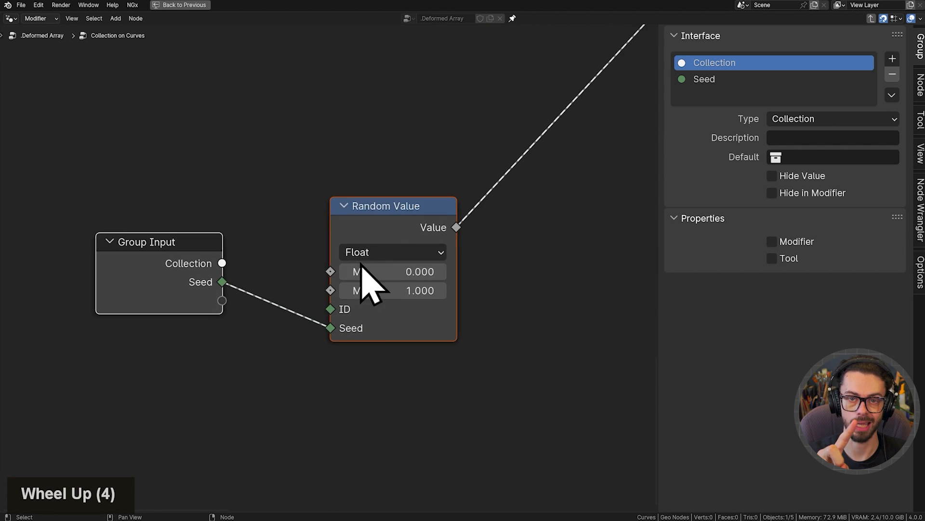
middle_drag(419, 265, 313, 240)
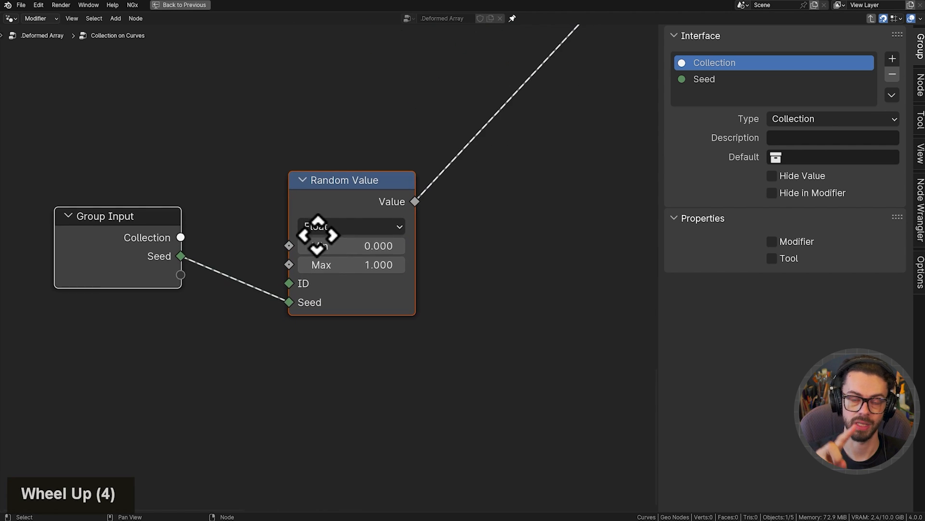
click(473, 242)
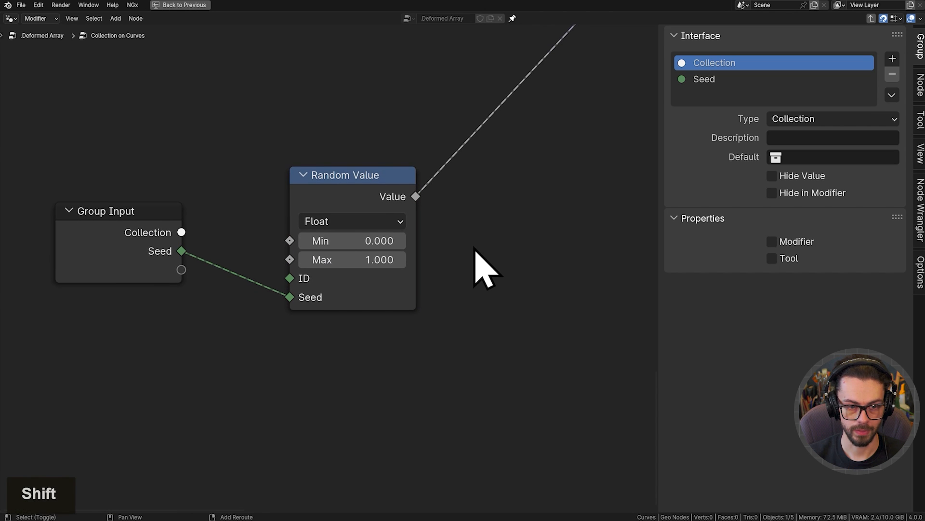
Duplicate the Instance on Points node and place the unconnected copy to the right of the Float Random Value.
scroll(477, 244, down, 3)
scroll(482, 245, down, 2)
scroll(314, 295, down, 2)
middle_drag(443, 148, 279, 272)
middle_drag(535, 145, 339, 205)
scroll(535, 144, down, 2)
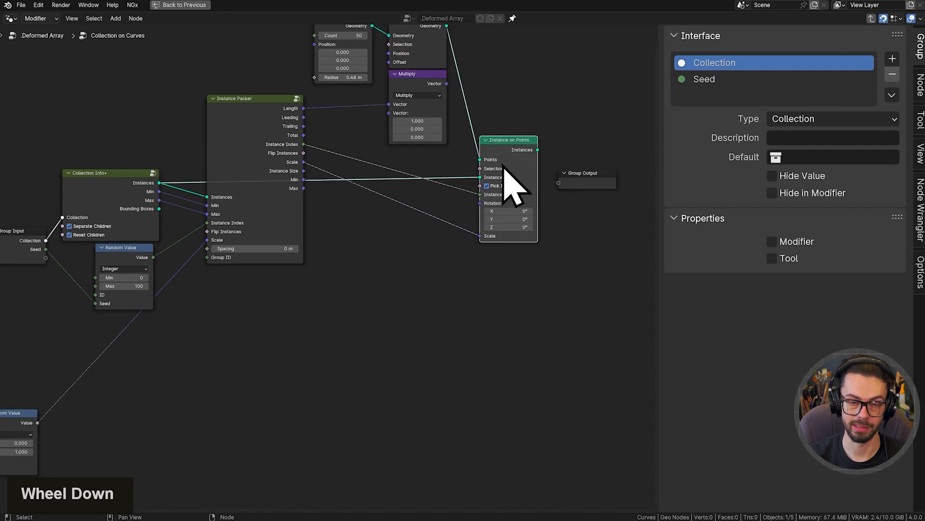
click(549, 137)
key(shift+d)
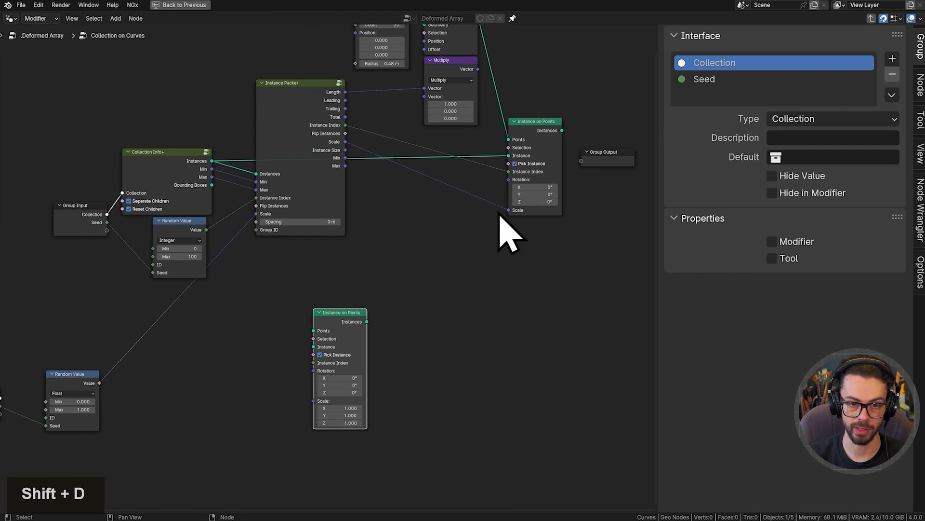
middle_drag(396, 302, 578, 179)
key(g)
click(377, 288)
middle_drag(377, 295, 572, 199)
scroll(481, 223, up, 6)
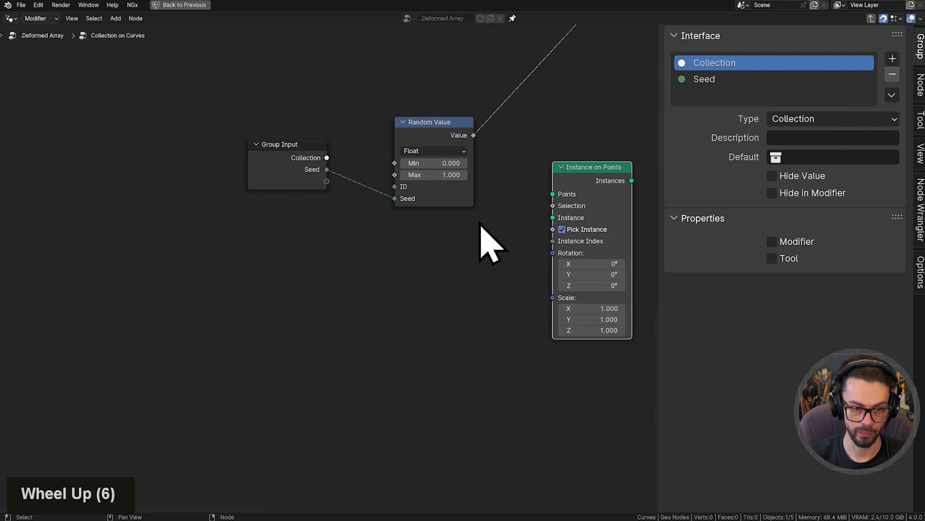
middle_drag(437, 186, 331, 227)
key(g)
click(378, 267)
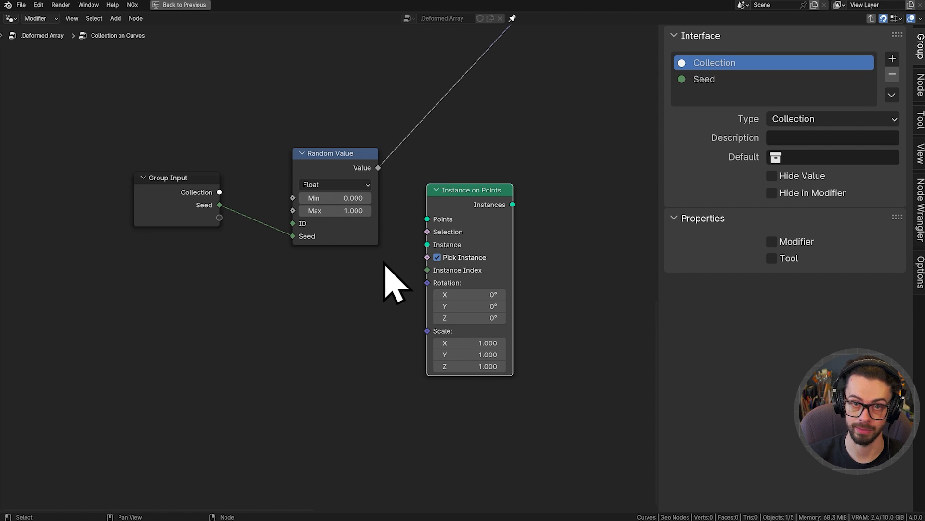
Move the duplicated Group Input below the Float Random Value and expose the copied Instance on Points node's Scale as a group input.
drag(211, 218, 247, 291)
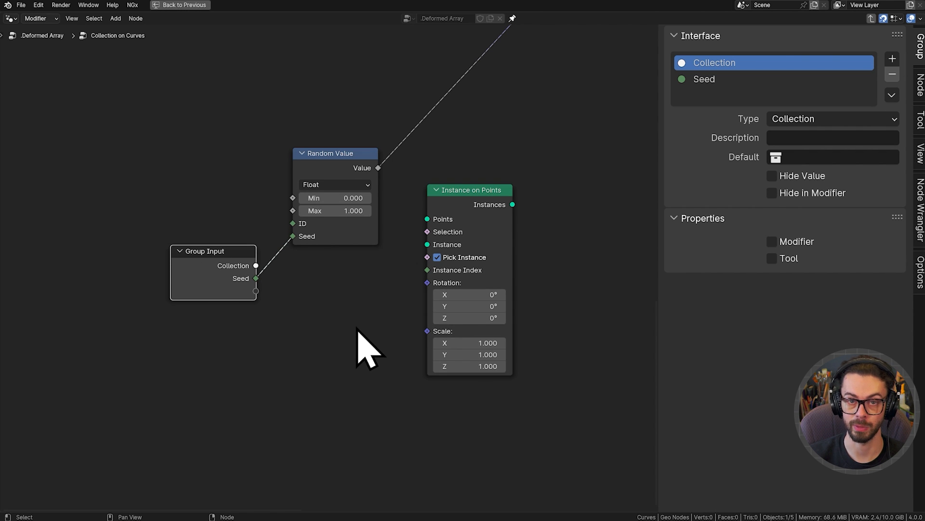
scroll(328, 315, up, 3)
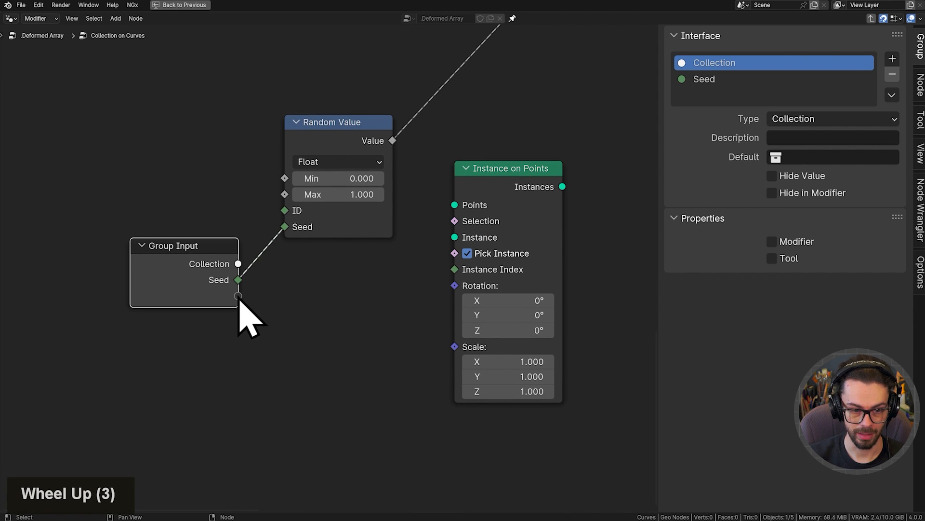
drag(238, 296, 455, 346)
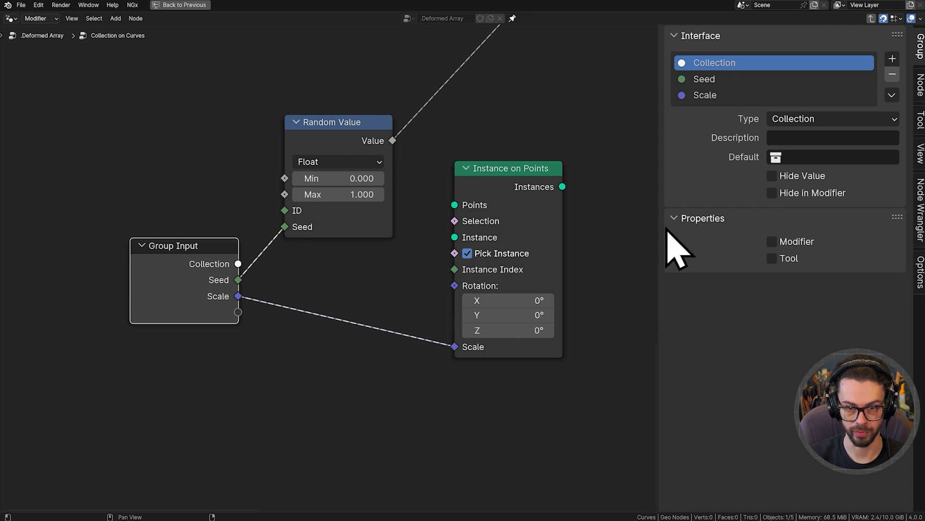
Select the Scale input in the group interface and enlarge the sidebar for easier reading.
click(716, 95)
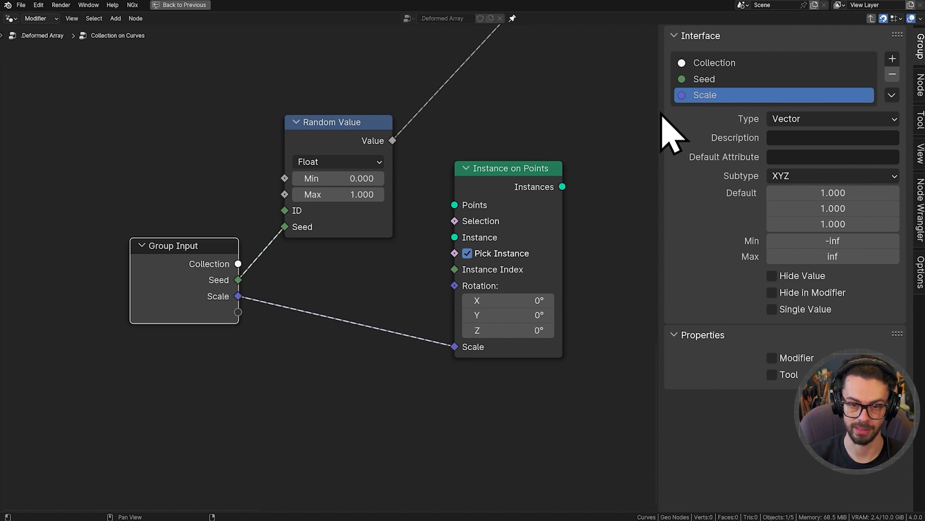
drag(658, 114, 585, 130)
ctrl+middle_drag(663, 128, 665, 137)
Add a panel to the group interface and name it "Transforms".
click(884, 108)
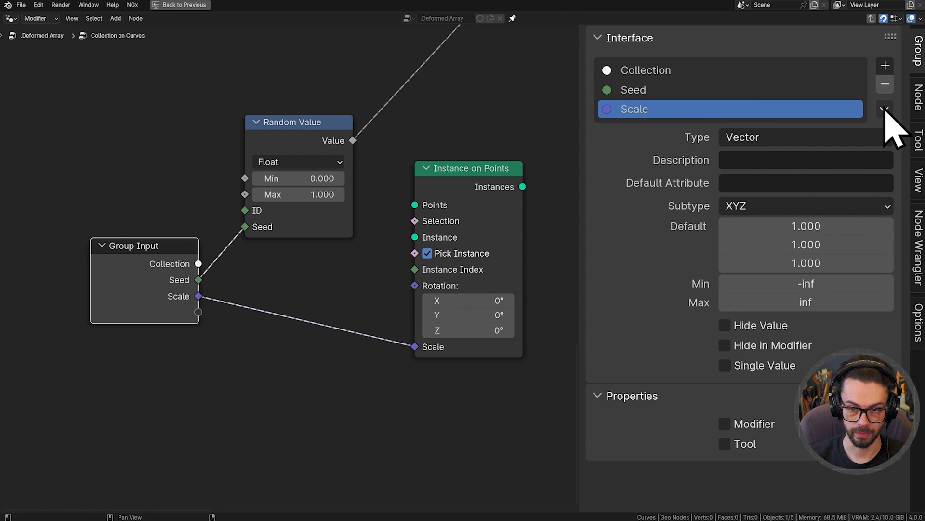
click(885, 65)
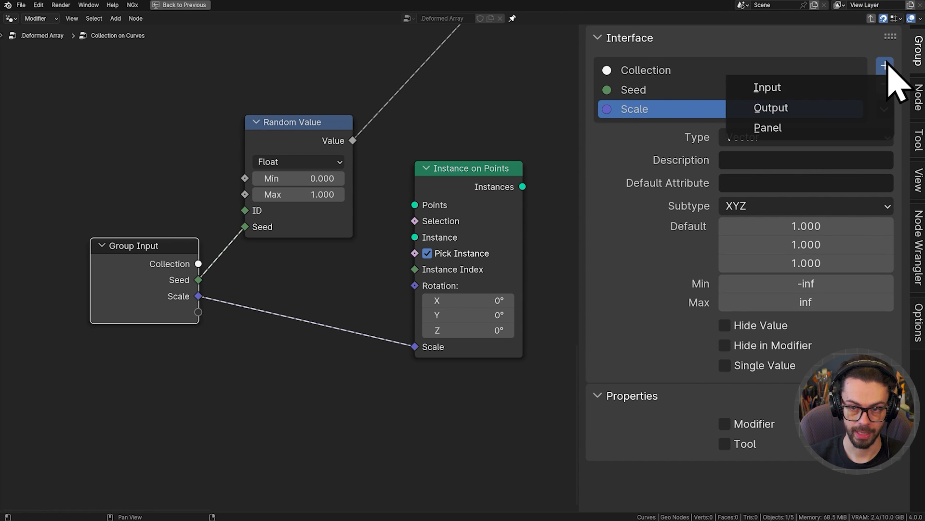
click(778, 134)
double_click(661, 134)
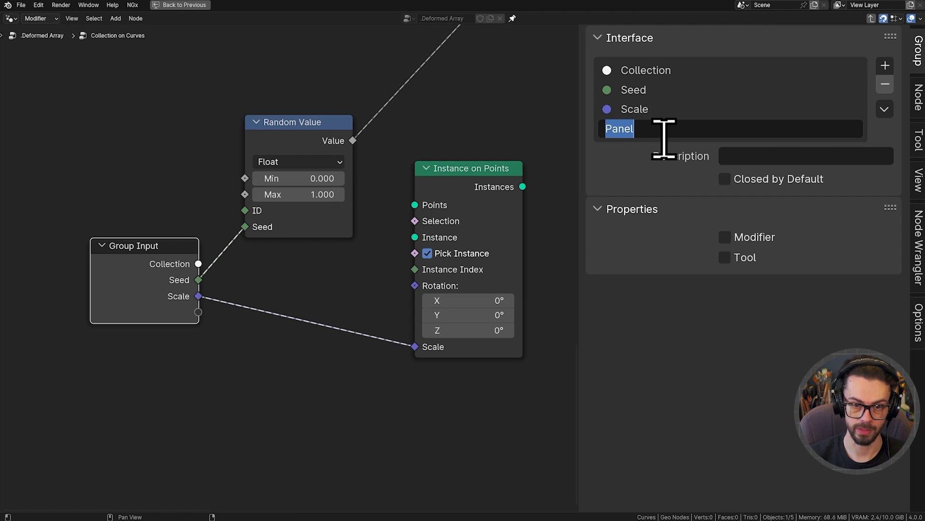
text(Transforms)
key(Return)
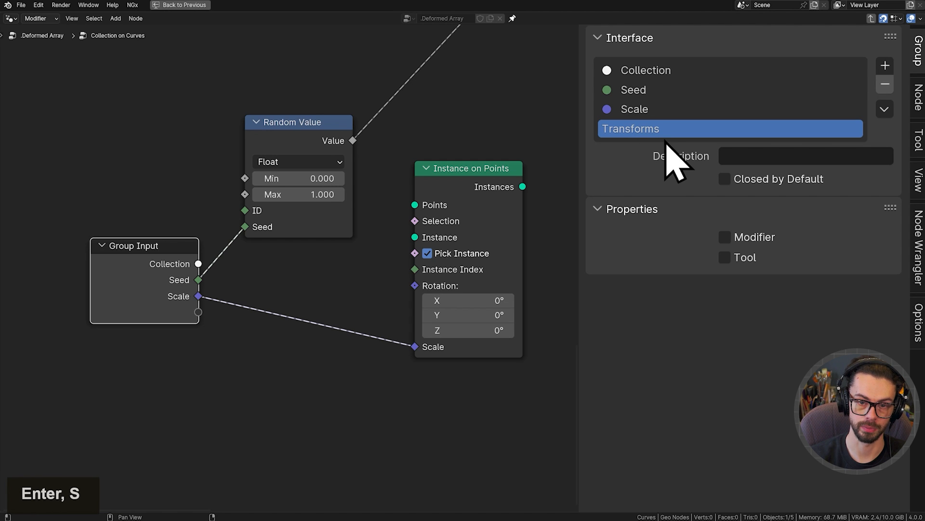
Nest Scale in the Transforms panel, expose the copied node's Rotation as an input in the same panel, and cut the Rotation link.
drag(639, 112, 657, 133)
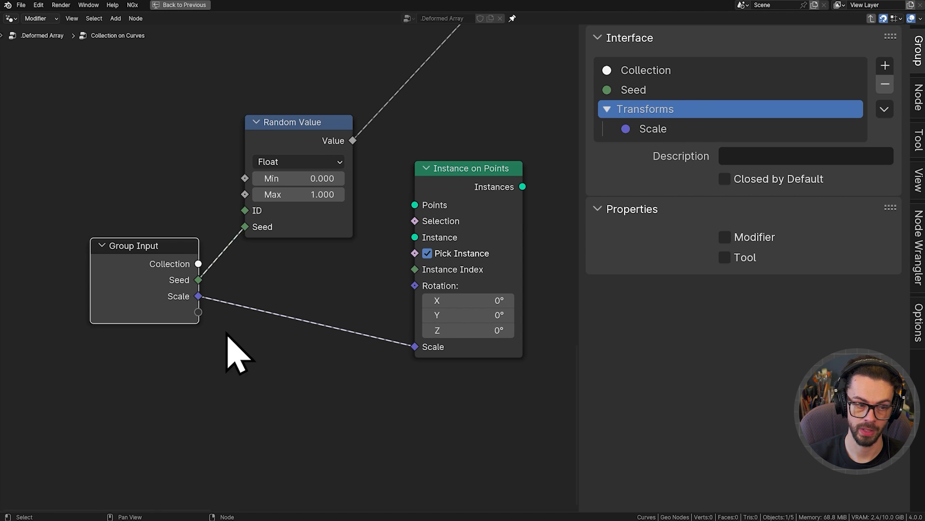
drag(201, 319, 414, 285)
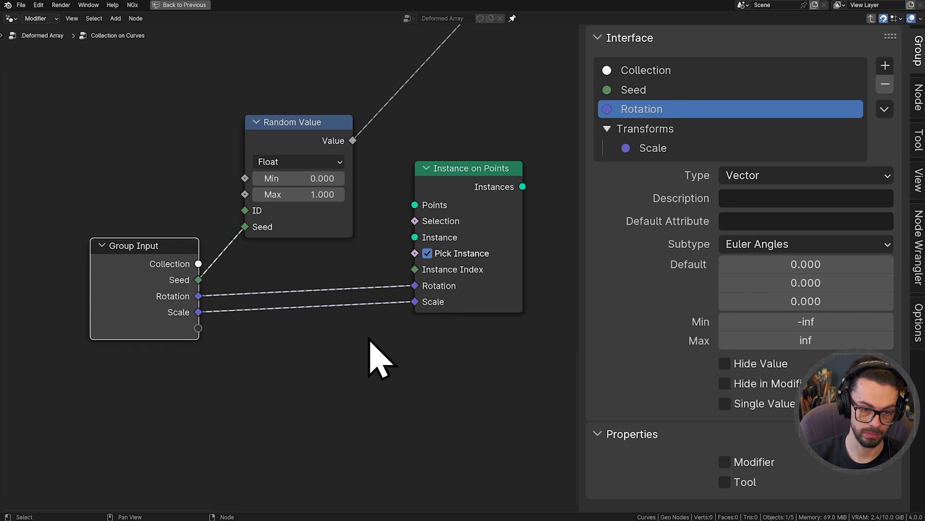
drag(628, 115, 597, 143)
ctrl+right_drag(368, 298, 375, 269)
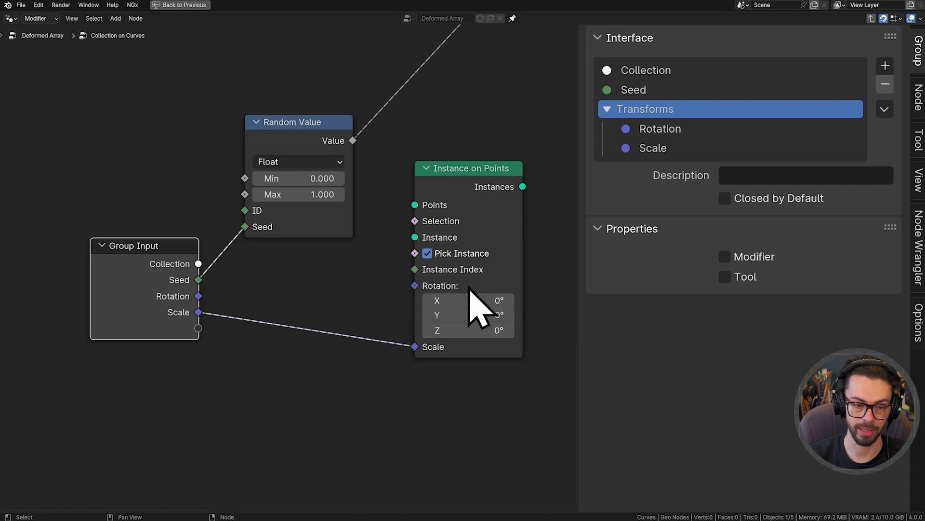
Leave the group and examine the Collection on Curves node, collapsing and expanding its Transforms panel.
key(Tab)
middle_drag(310, 327, 362, 217)
scroll(318, 301, up, 3)
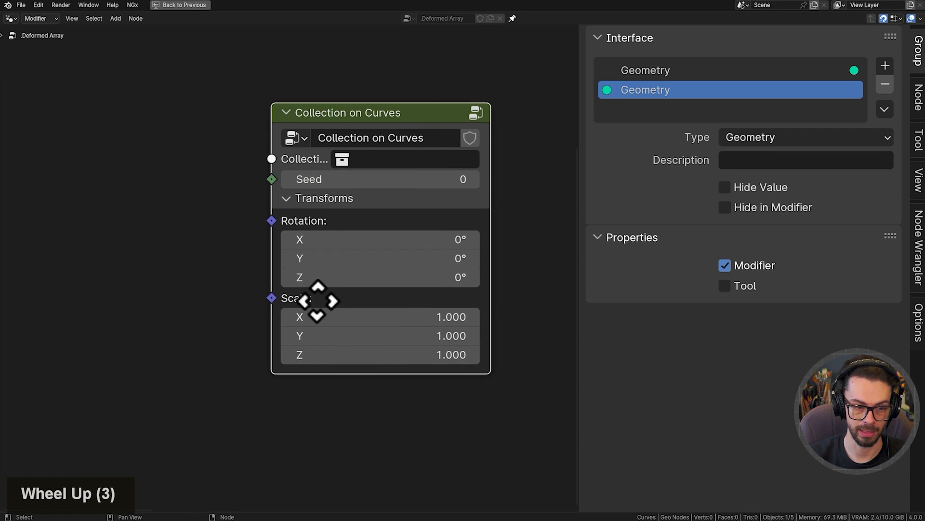
middle_drag(318, 301, 296, 309)
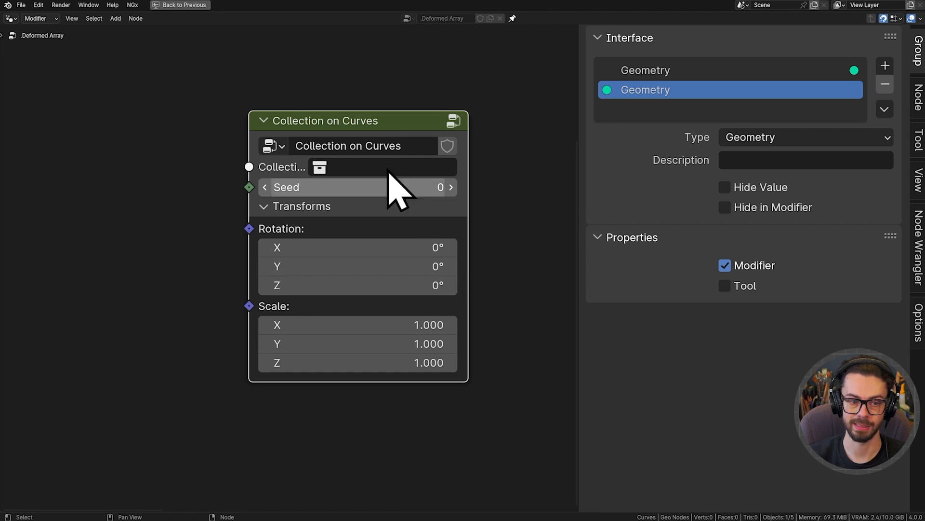
click(266, 211)
click(266, 211)
click(266, 211)
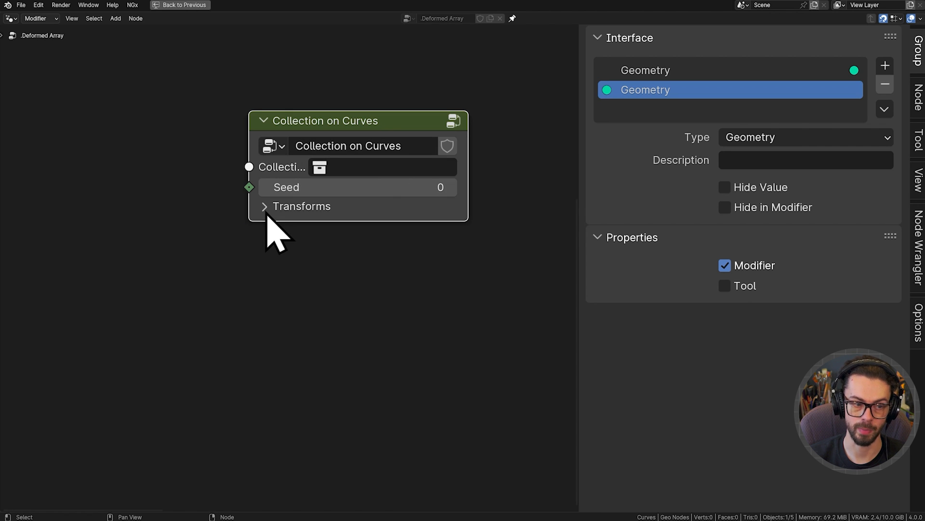
click(266, 212)
click(266, 211)
click(266, 211)
click(266, 211)
click(270, 212)
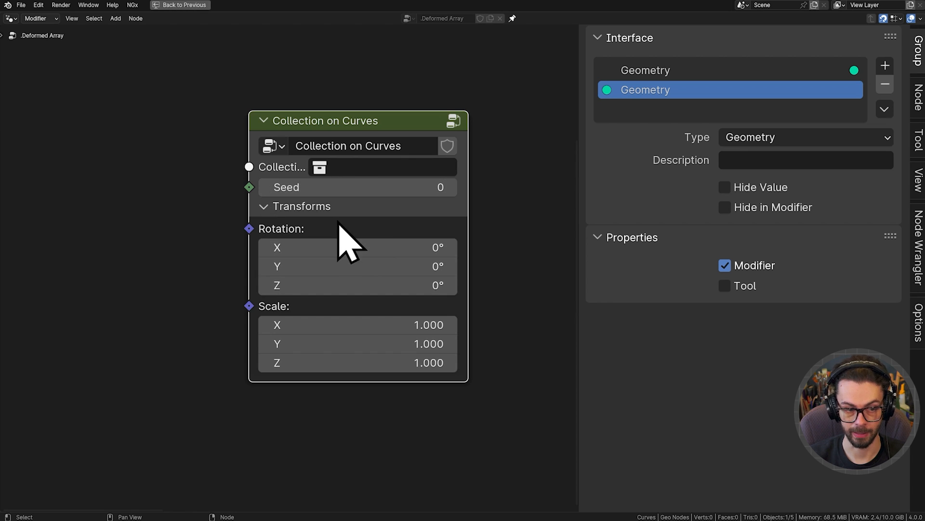
Re-enter the Collection on Curves group, cut the Scale link, and delete the copied Instance on Points node.
key(Tab)
scroll(342, 248, down, 3)
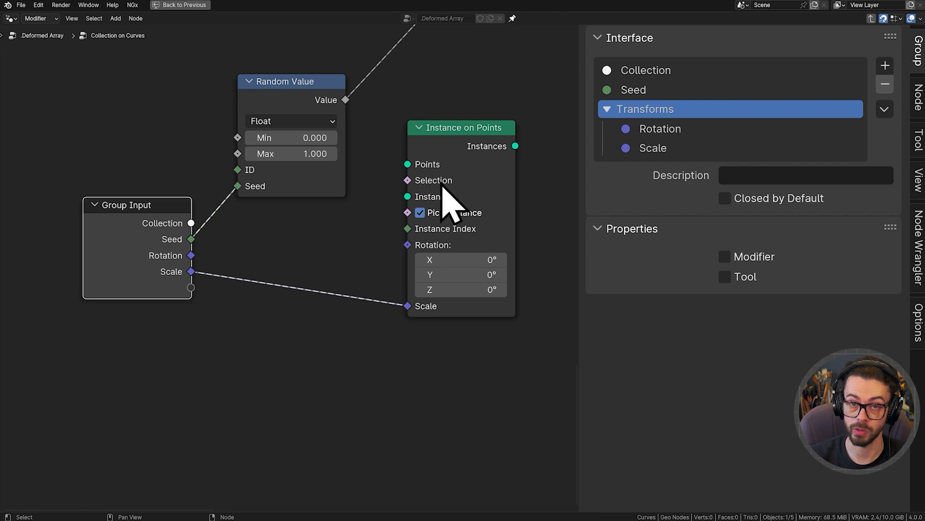
ctrl+right_drag(356, 270, 366, 313)
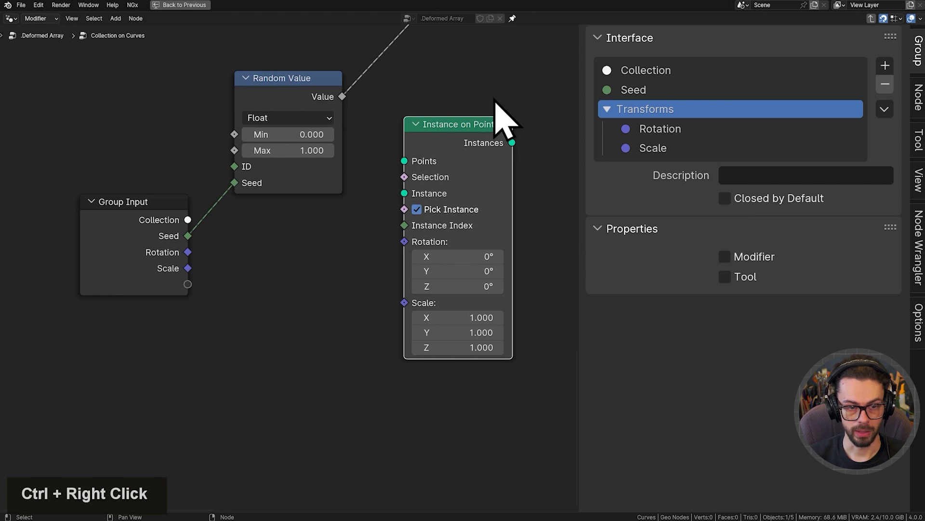
key(x)
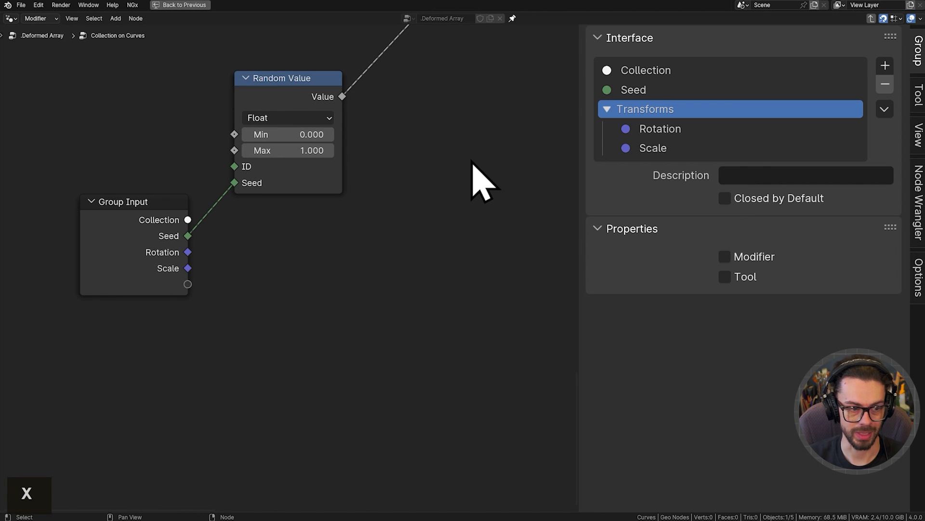
scroll(395, 258, down, 4)
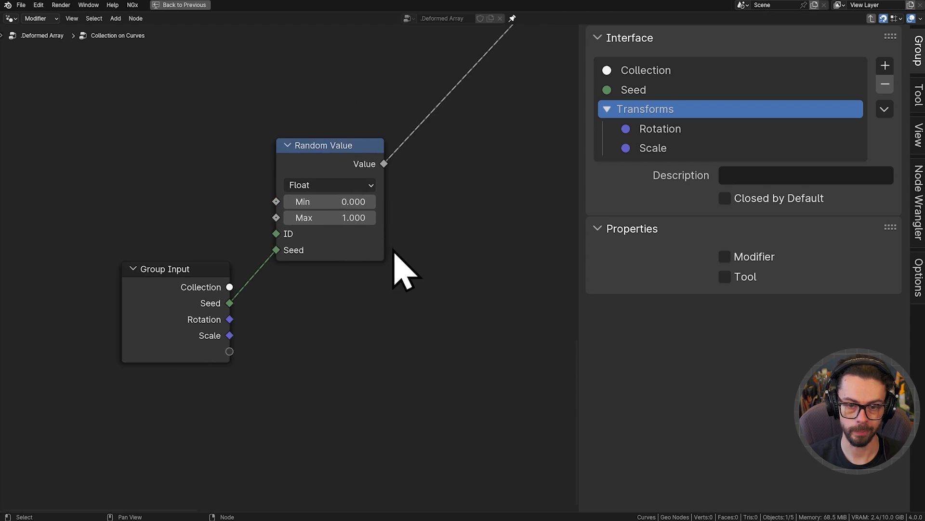
Move the Group Input away from the Float Random Value, and add a reroute on that node's output link, placed to its lower right.
click(260, 338)
key(g)
click(293, 339)
scroll(440, 248, up, 3)
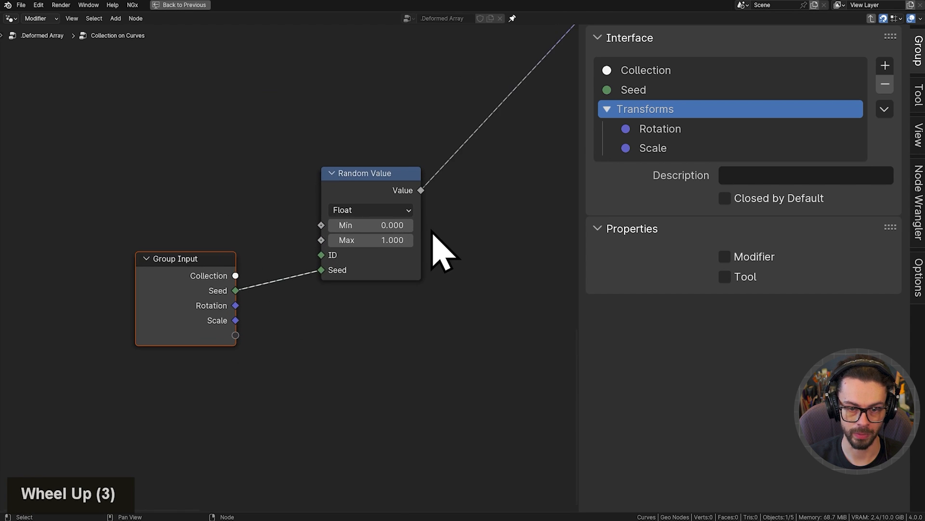
scroll(407, 289, down, 4)
shift+right_drag(375, 149, 412, 222)
key(g)
scroll(470, 289, down, 1)
click(473, 292)
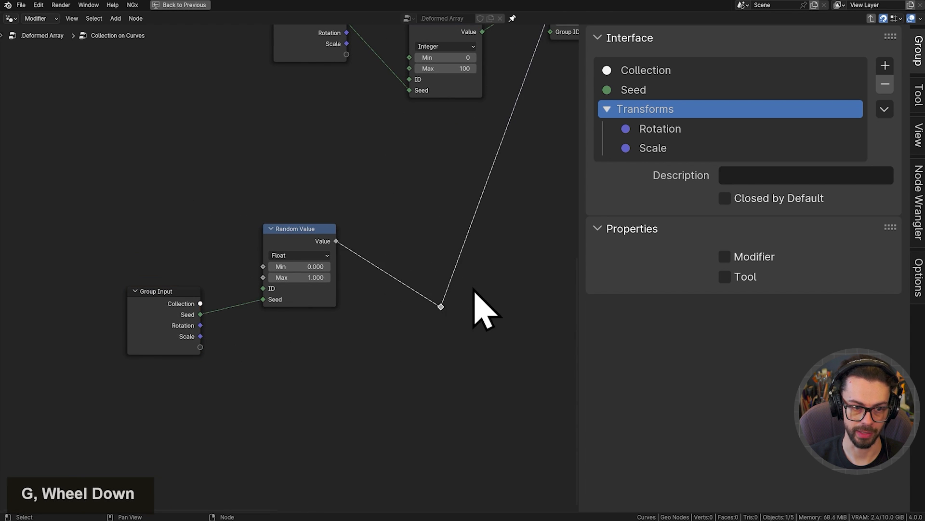
Connect the Group Input's Scale output to the reroute in place of the Random Value link.
middle_drag(478, 218, 414, 298)
middle_drag(352, 289, 391, 194)
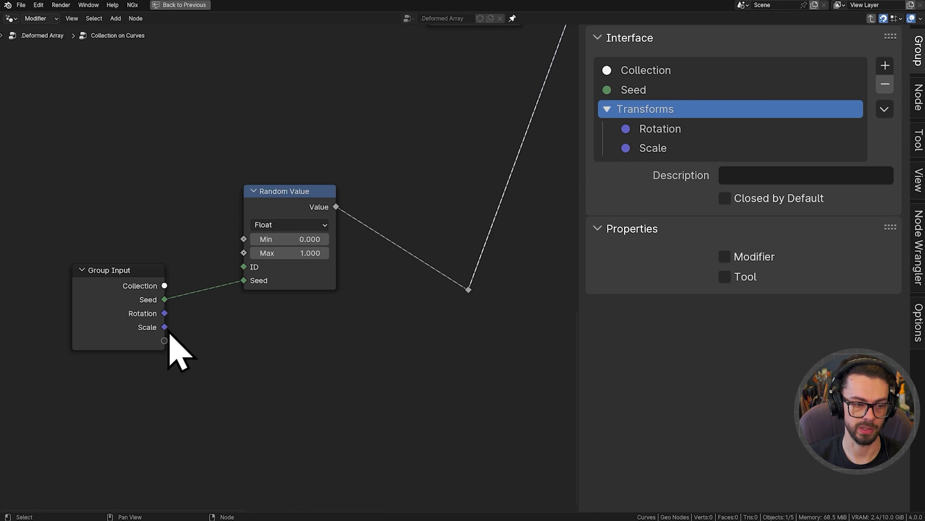
drag(164, 327, 440, 337)
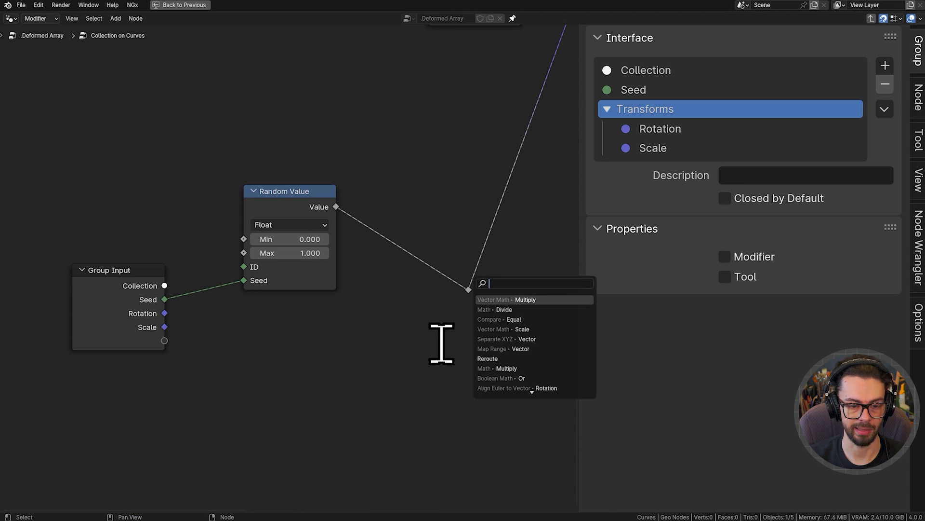
drag(164, 327, 470, 291)
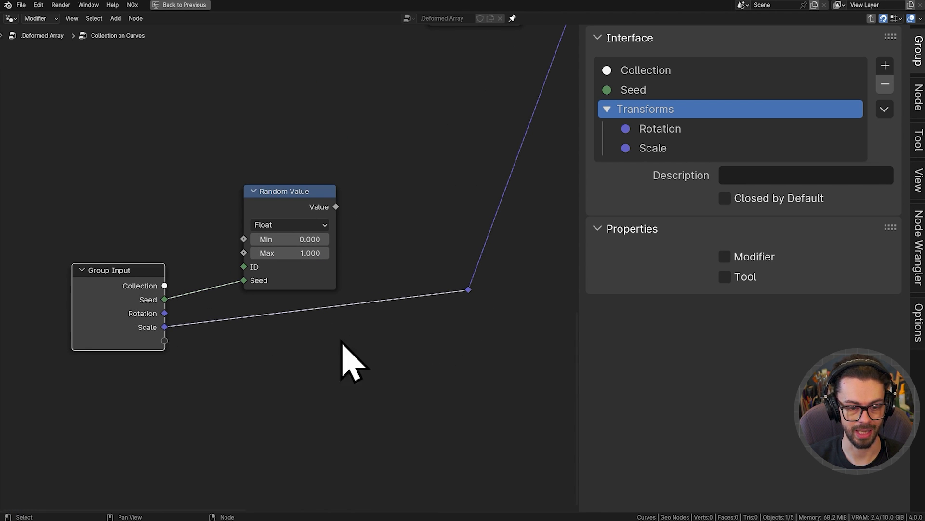
middle_drag(444, 304, 423, 314)
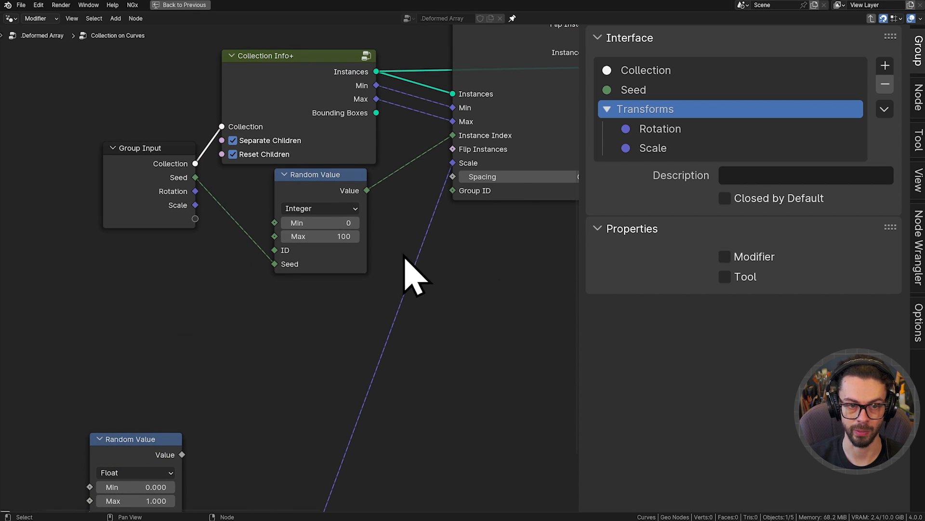
middle_drag(405, 264, 454, 247)
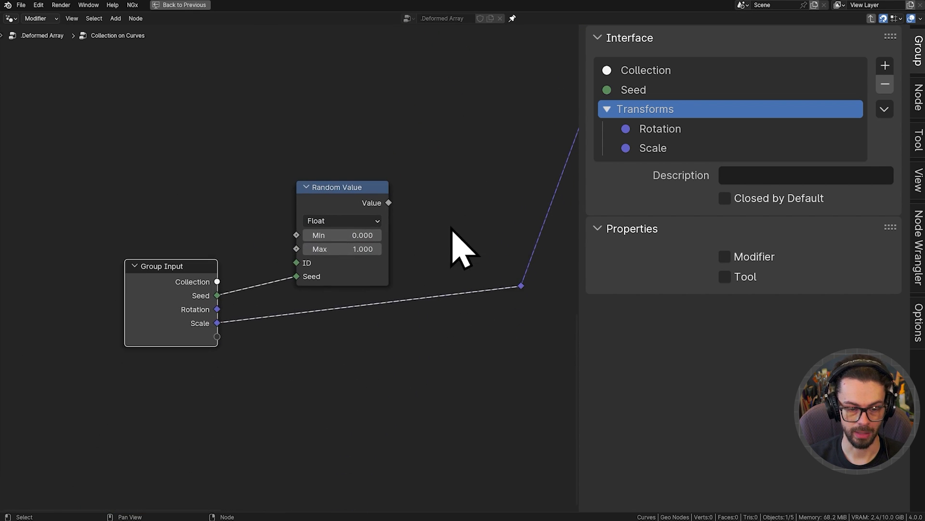
Lower the reroute level with the Scale output, and shift the Group Input and Float Random Value left to make room.
key(g)
click(537, 357)
drag(167, 192, 359, 320)
key(g)
click(285, 342)
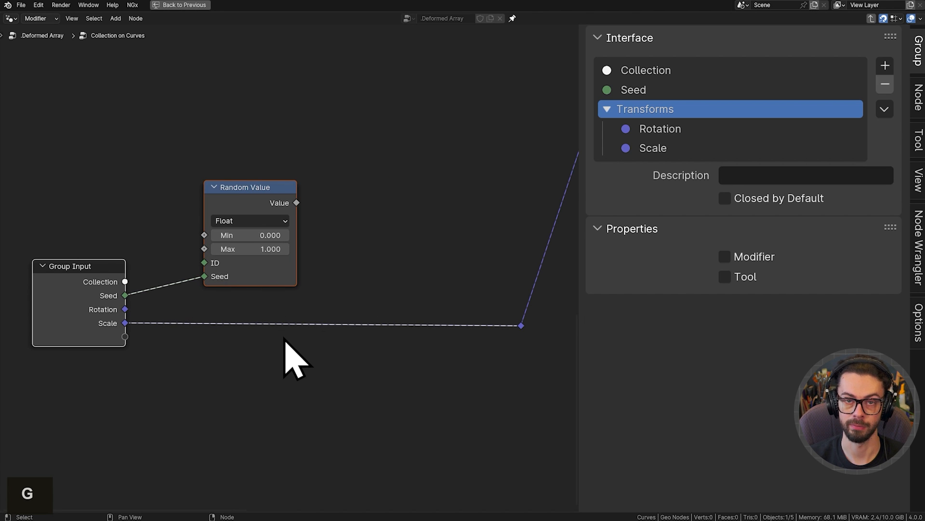
click(281, 215)
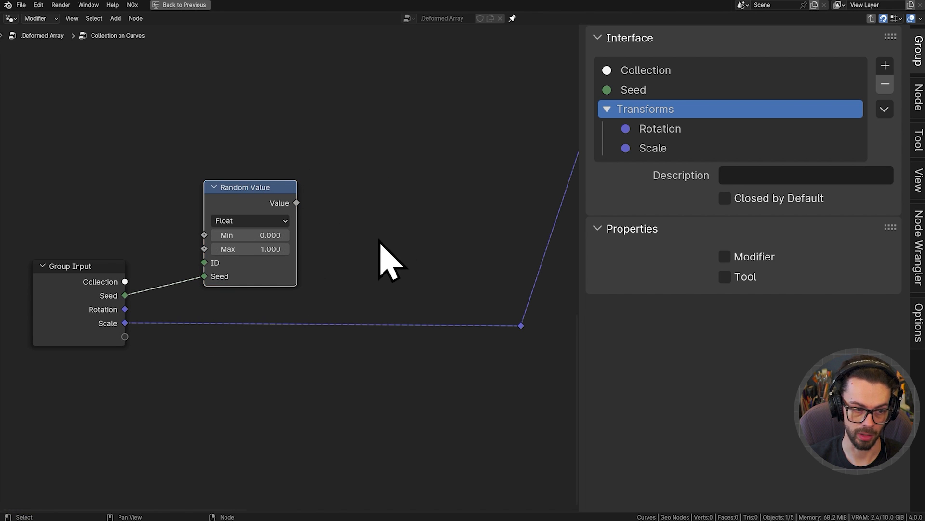
Add a Vector Math node to the right of the Float Random Value and set its operation to Multiply Add.
middle_drag(380, 241, 403, 234)
scroll(393, 236, up, 2)
key(shift+a)
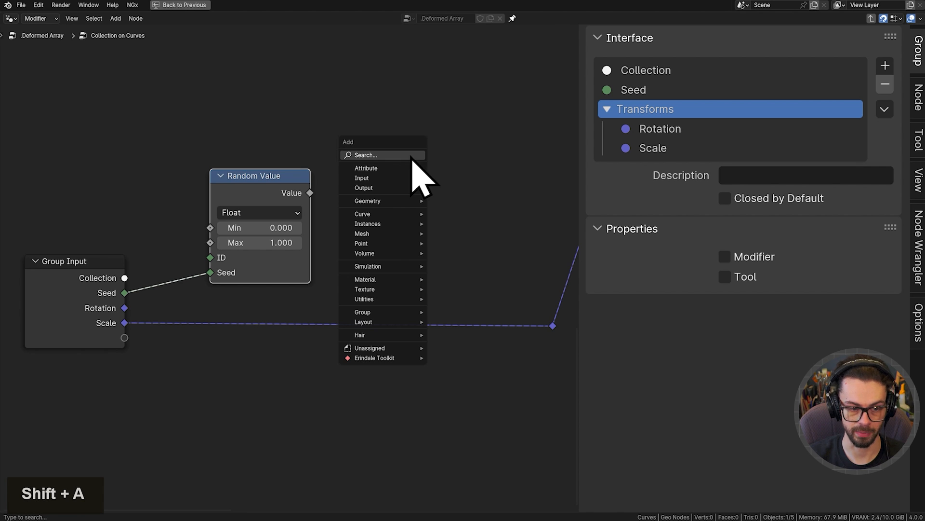
mouse_move(408, 298)
mouse_move(512, 319)
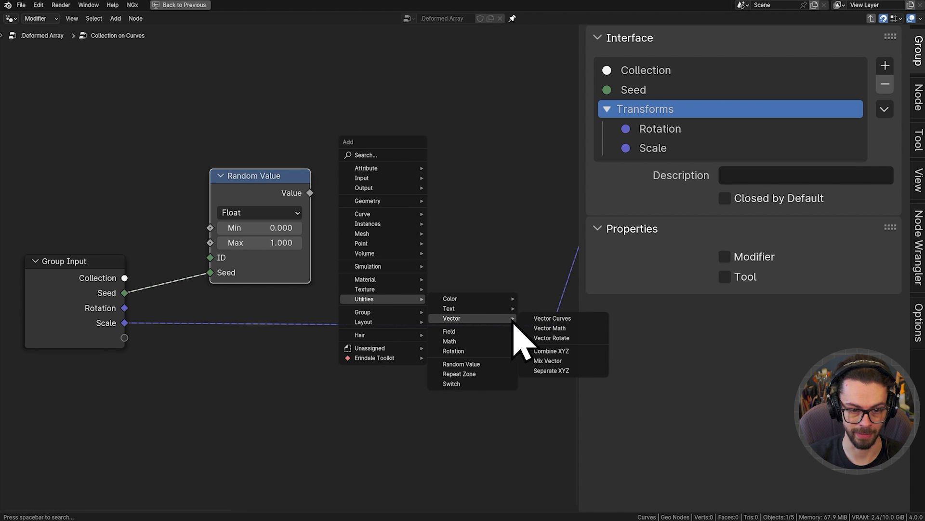
click(569, 329)
click(382, 129)
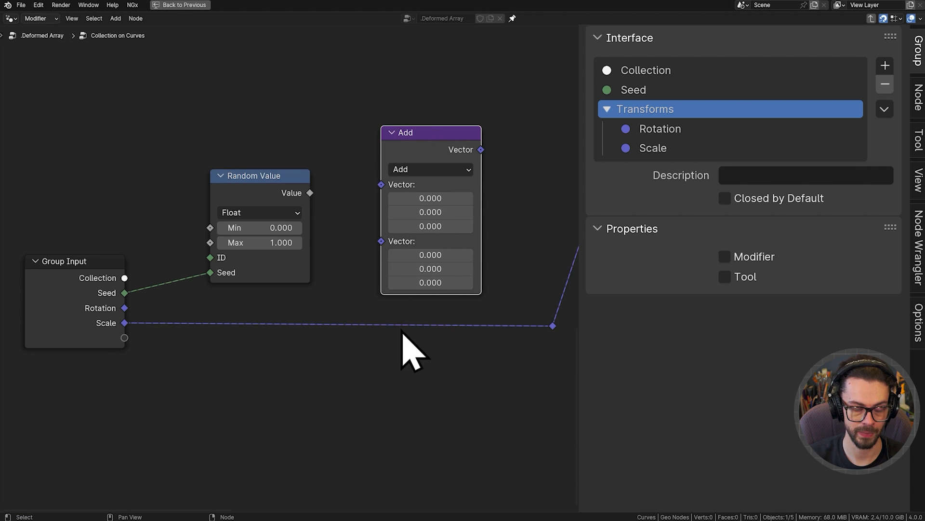
click(438, 171)
click(448, 263)
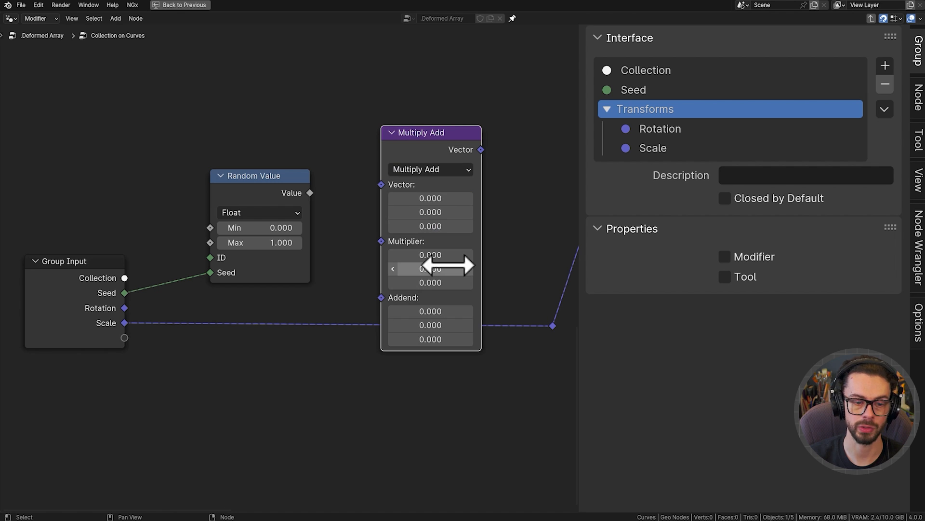
Raise the Multiply Add node above the Scale link and align the Float Random Value with its top edge.
drag(434, 130, 428, 78)
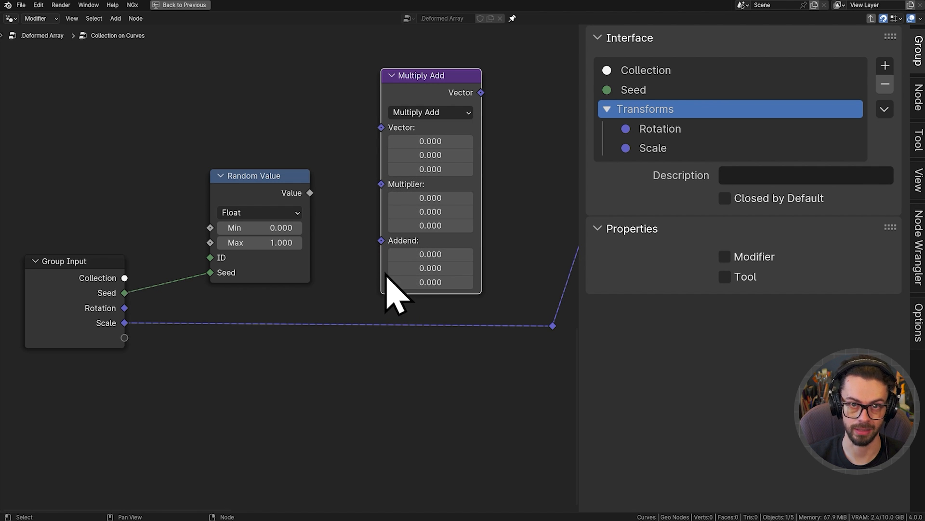
click(465, 113)
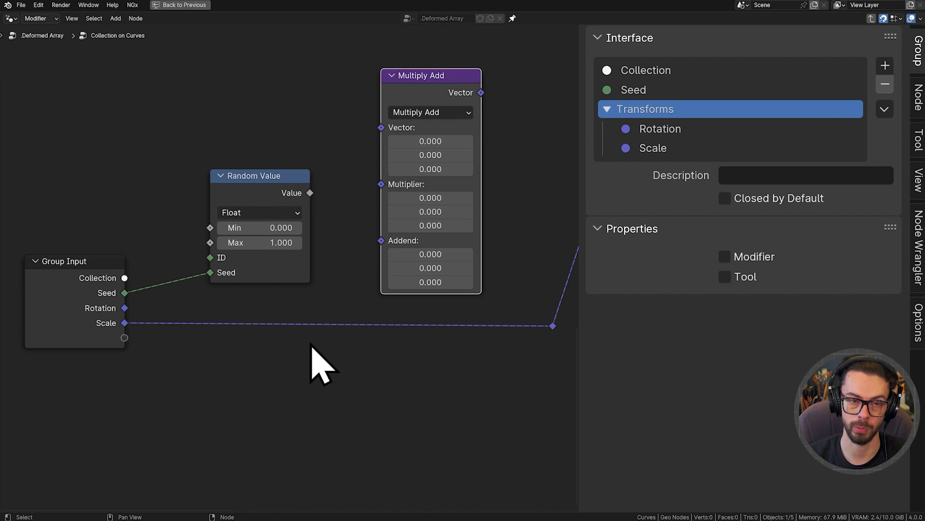
drag(257, 181, 258, 81)
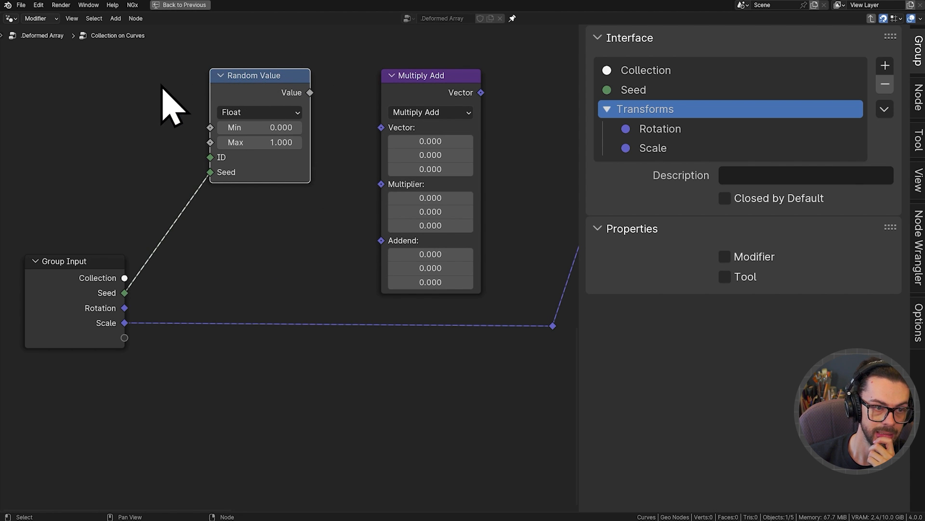
Set the Float Random Value's Min to -1 and connect its Value to the Multiply Add node's Vector input, moving that node slightly closer.
click(268, 126)
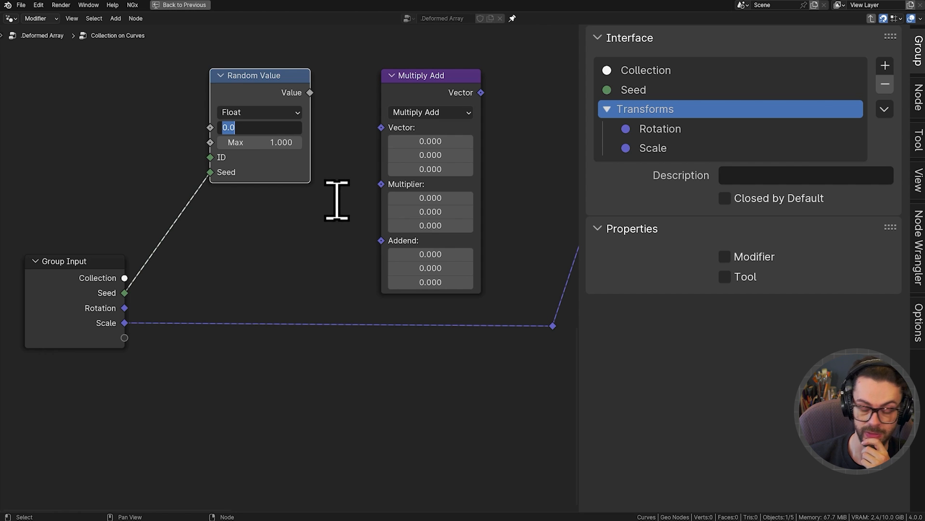
text(-1)
key(Return)
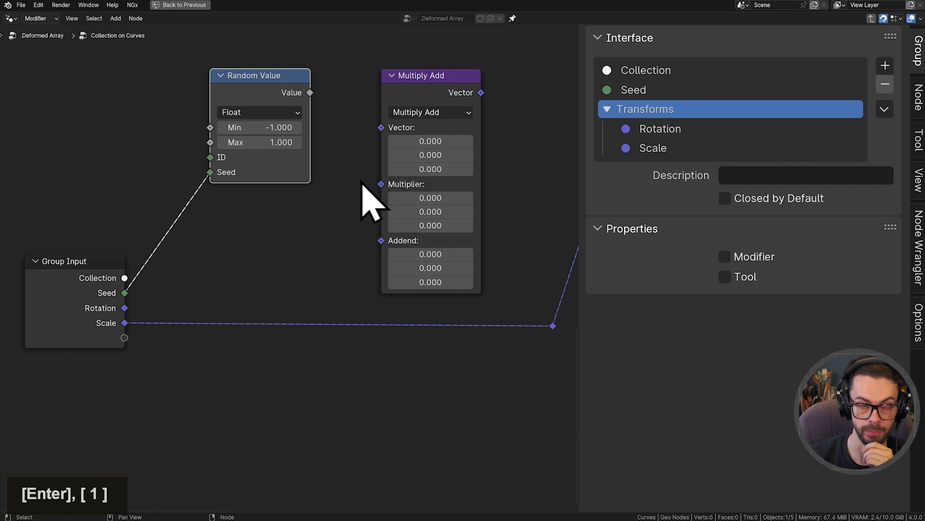
drag(310, 92, 383, 128)
drag(422, 76, 406, 76)
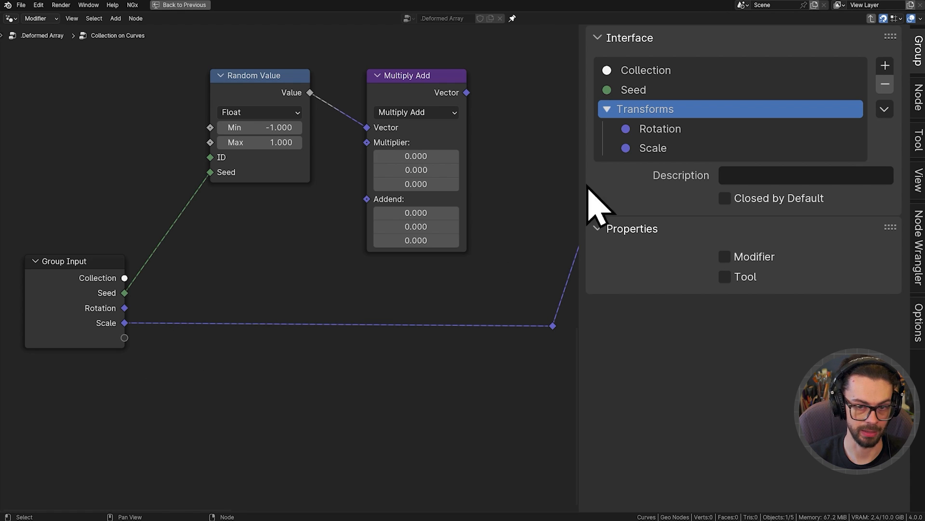
Add a Float input below Scale in the Transforms panel with the Factor subtype, Min 0 and Max 1.
click(885, 66)
click(790, 90)
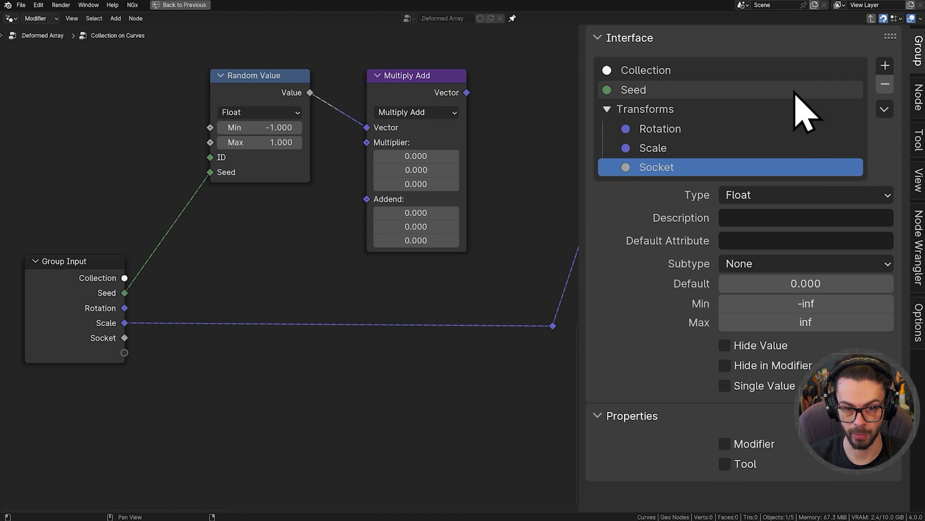
click(777, 264)
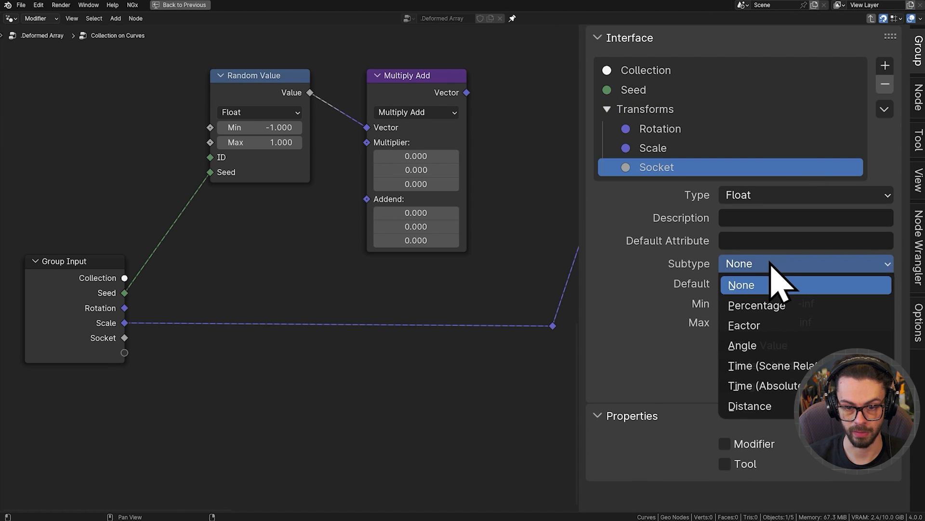
click(773, 323)
click(786, 303)
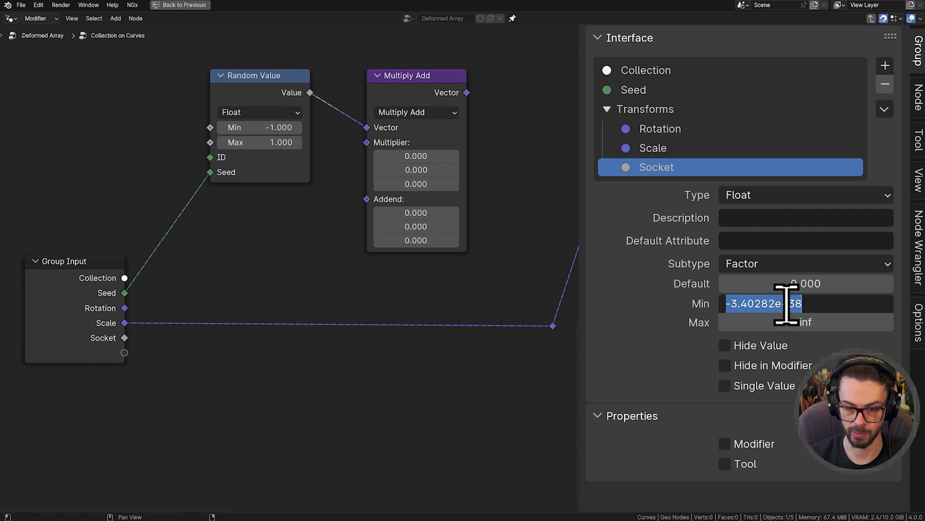
text(0)
key(Tab)
text(1)
key(Return)
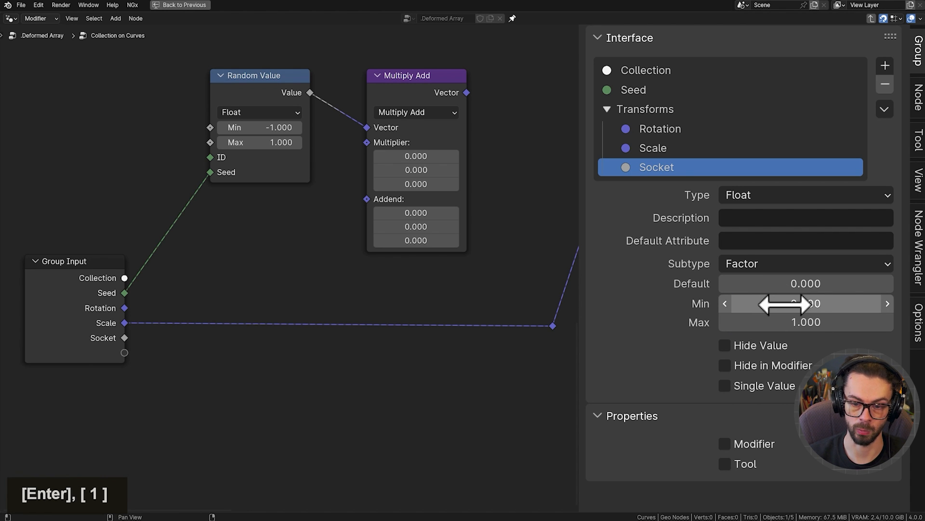
Rename the new Factor input in the Transforms panel to Randomise Scale.
double_click(659, 167)
text(Random)
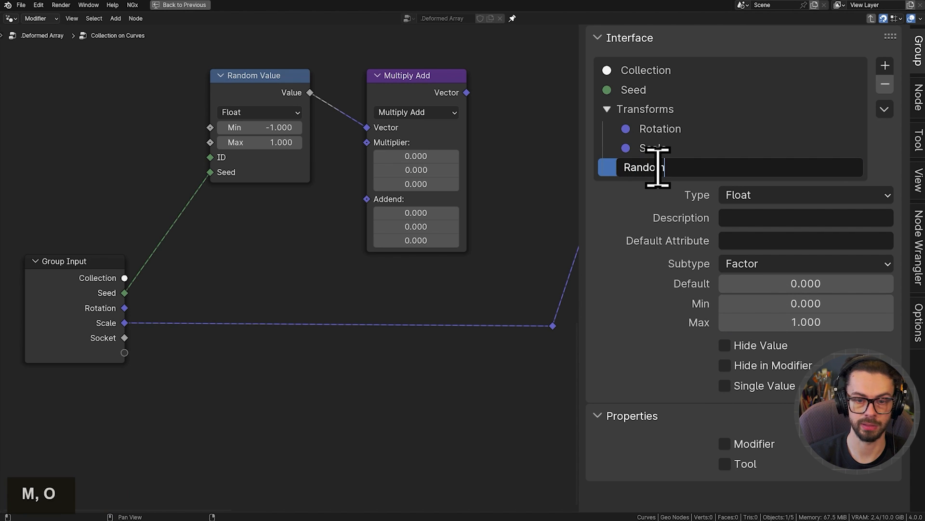
text(ise Scale)
key(Return)
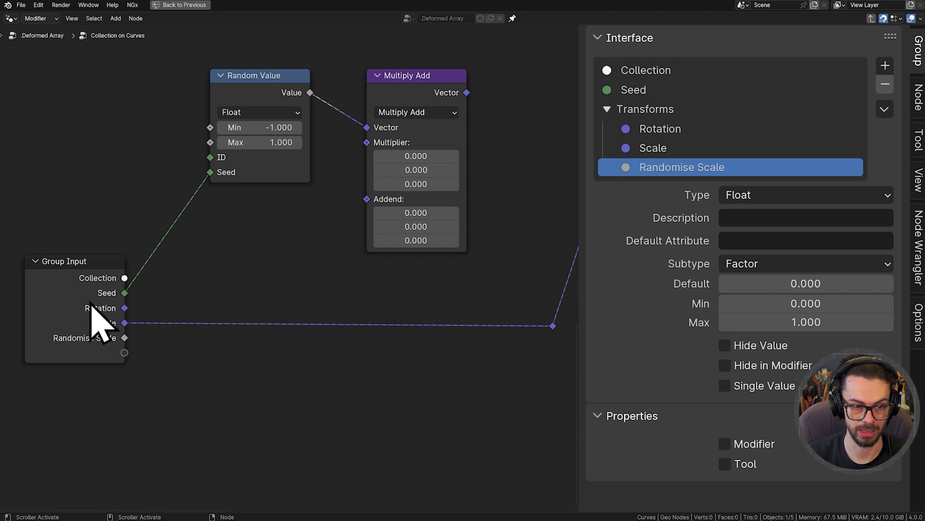
Try the Randomise Scale slider on the Collection on Curves node, return it to 0 and reopen the group.
key(Tab)
drag(316, 354, 275, 351)
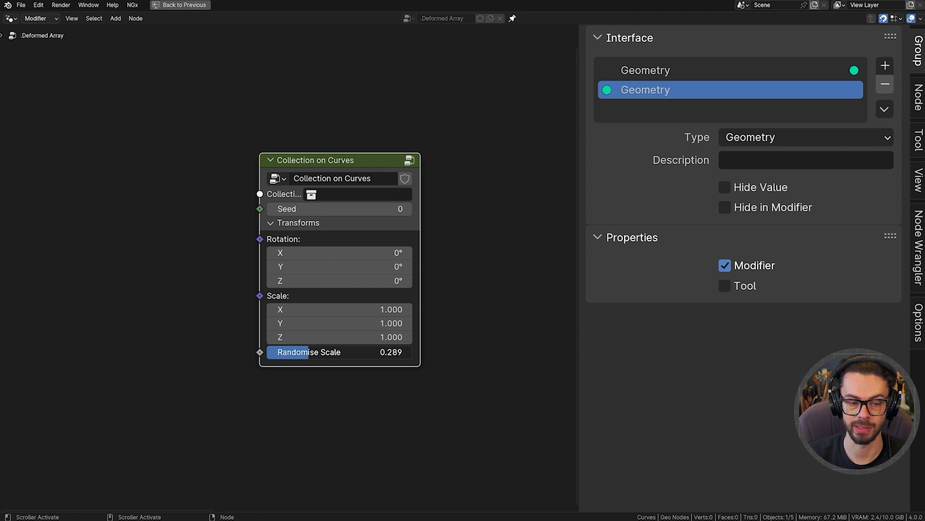
drag(411, 352, 268, 352)
drag(411, 352, 268, 354)
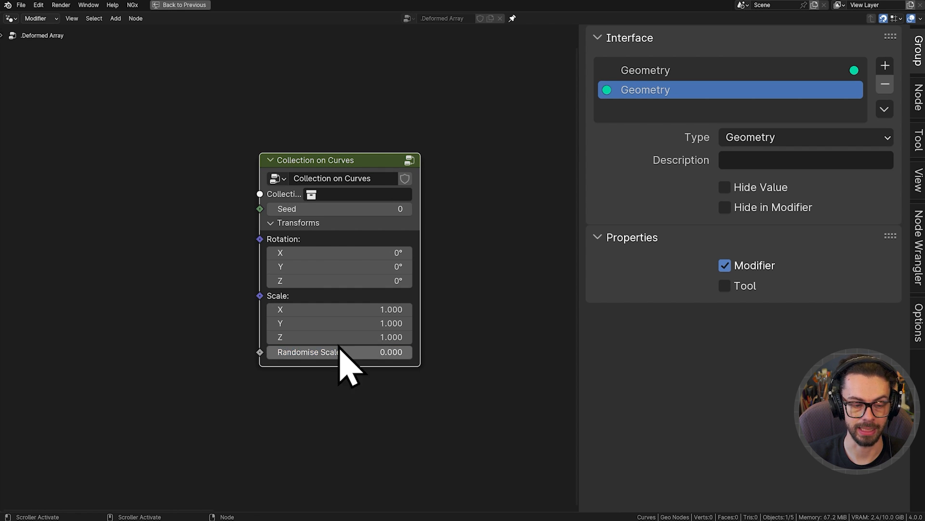
key(Tab)
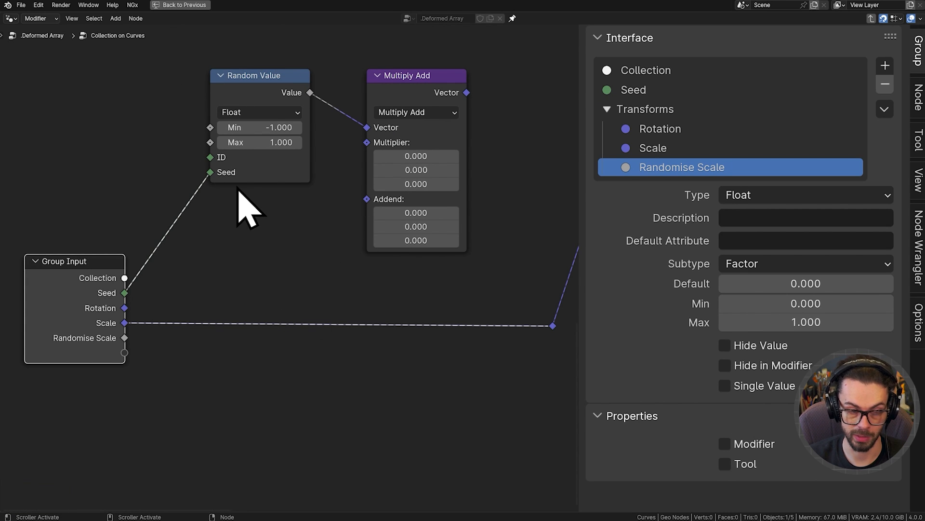
Connect the Group Input's Randomise Scale to the Multiply Add node's Multiplier and its Scale to the Addend.
drag(124, 337, 383, 146)
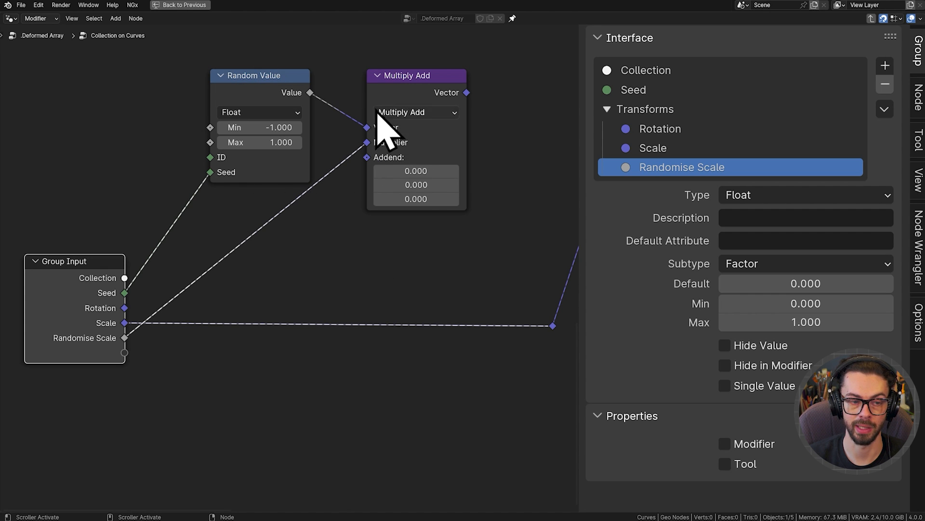
middle_drag(354, 206, 335, 216)
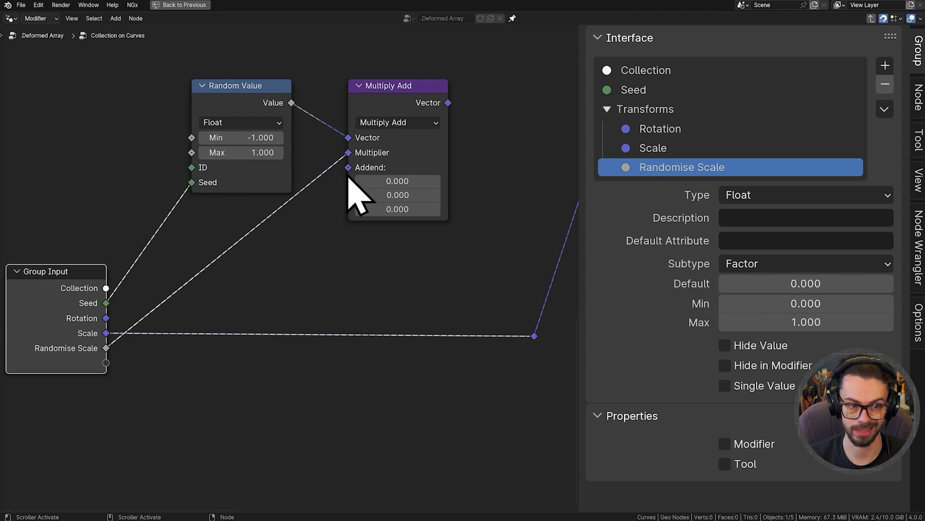
drag(349, 174, 106, 334)
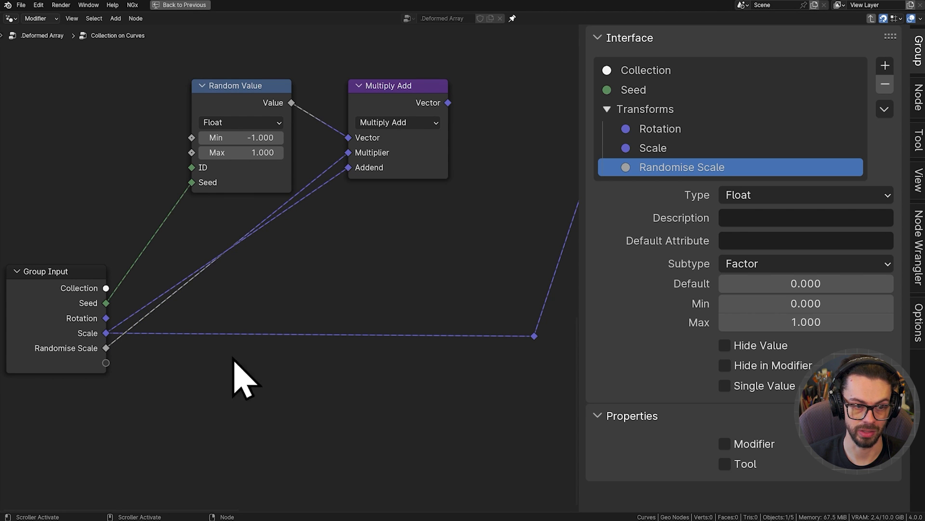
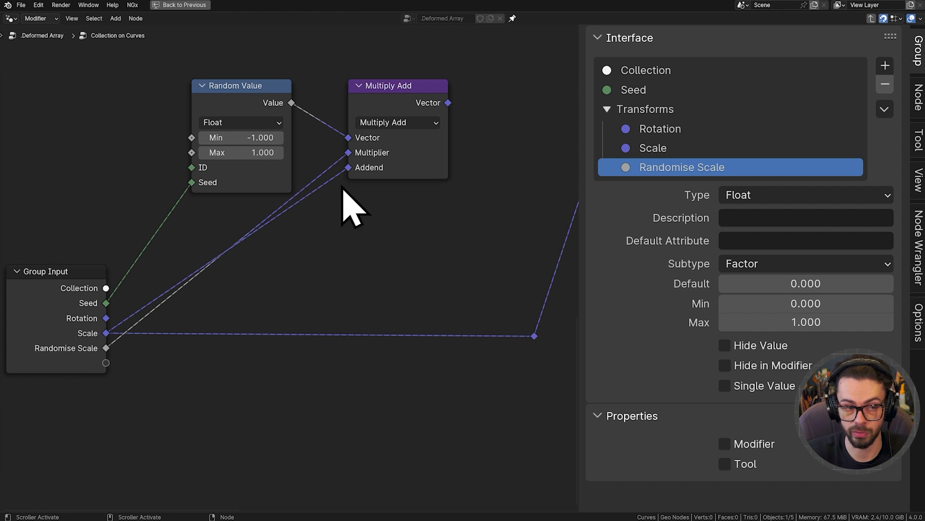
Try Randomise Scale values of 5 and 1 on the Collection on Curves node, and return inside the group.
key(Tab)
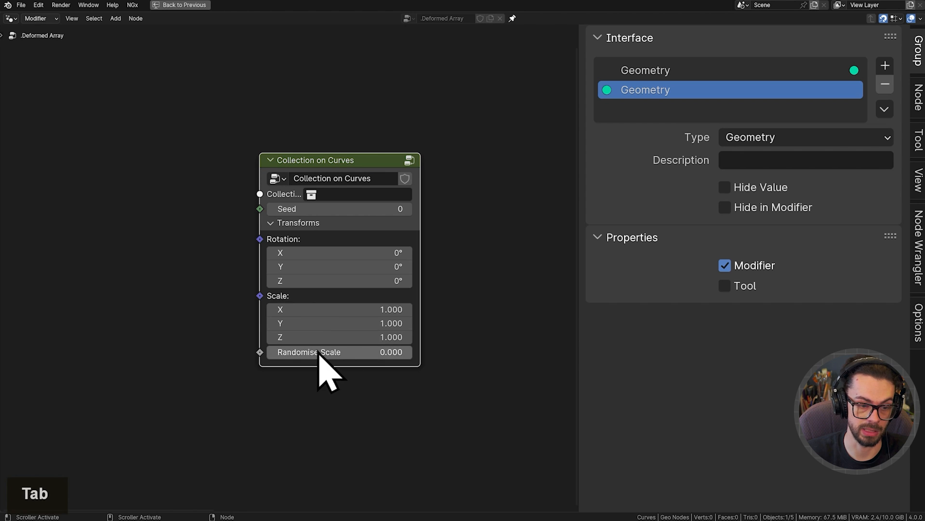
drag(319, 353, 410, 352)
click(392, 352)
text(5)
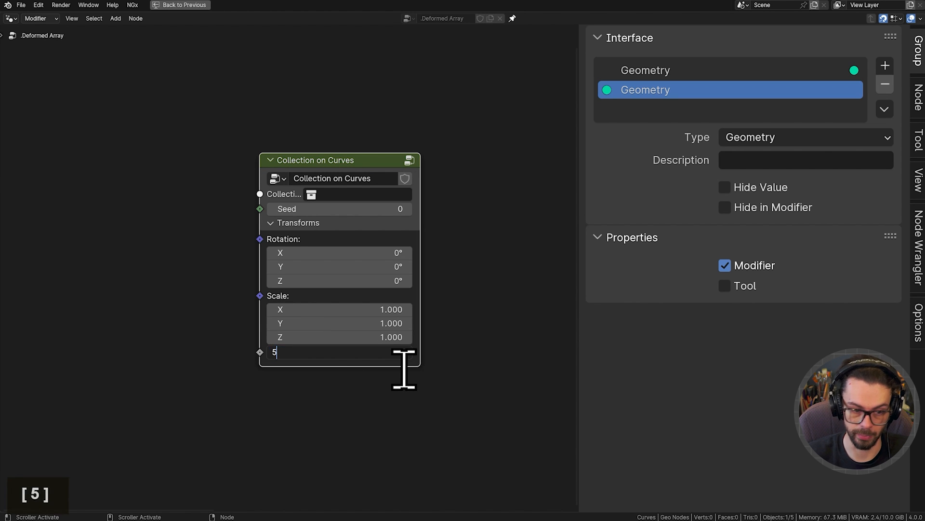
key(Return)
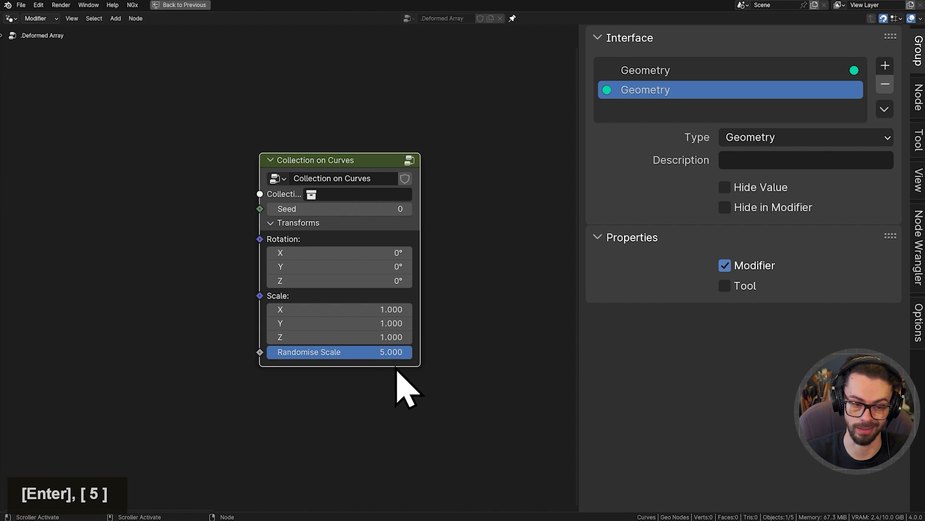
click(389, 351)
text(1)
key(Return)
key(Tab)
Connect the Multiply Add node's Vector output to the Scale link's reroute in place of the direct Scale input, and raise the reroute.
drag(390, 132, 482, 367)
drag(450, 326, 499, 406)
key(g)
click(484, 156)
middle_drag(357, 185, 476, 227)
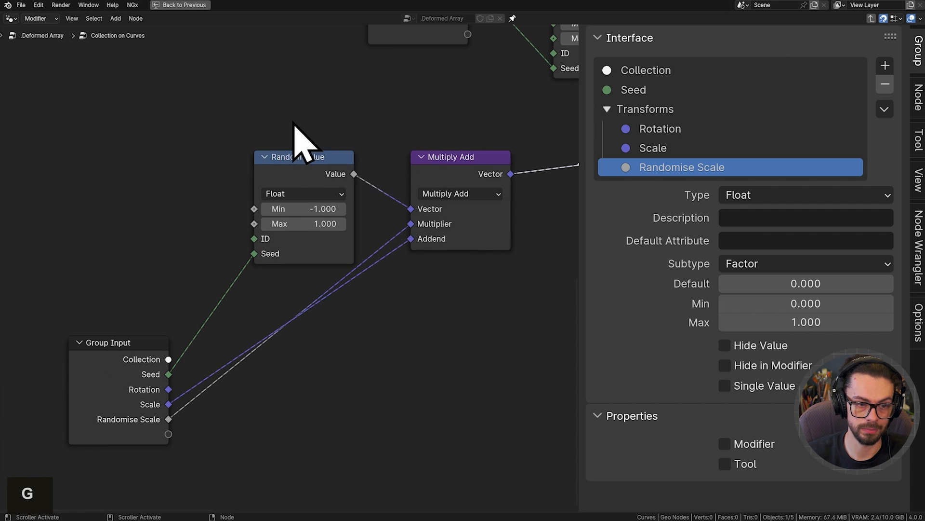
Lower the Float Random Value and Multiply Add nodes together and place the Group Input directly beside them.
drag(293, 122, 474, 246)
key(g)
click(475, 362)
drag(79, 290, 182, 436)
key(g)
click(239, 369)
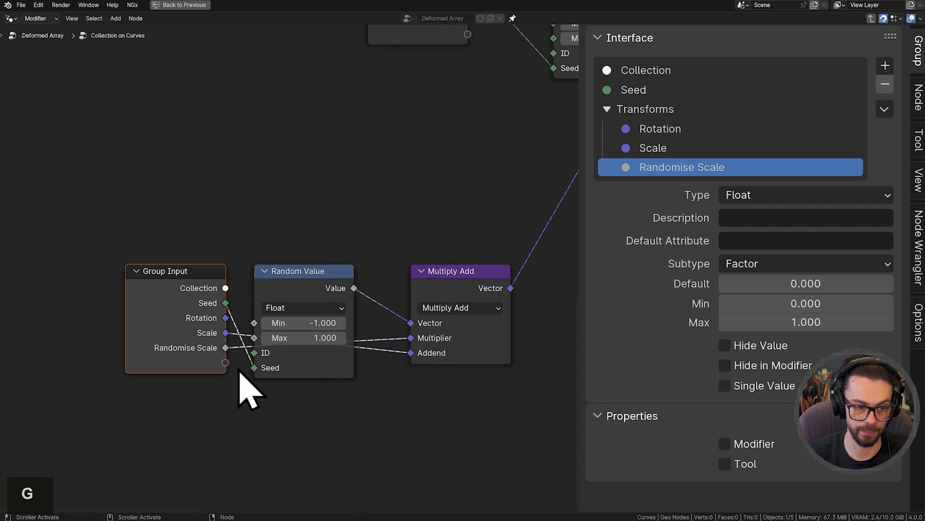
Hide the Group Input's unused sockets and move it with the Float Random Value closer to the Multiply Add node.
key(ctrl+h)
drag(167, 223, 366, 391)
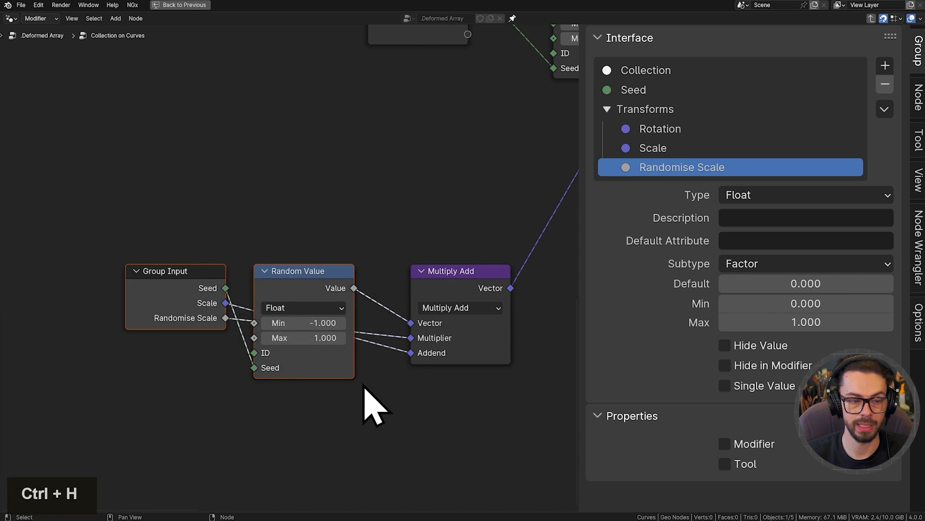
key(g)
click(385, 382)
Frame the Group Input, Float Random Value and Multiply Add nodes together and label the frame RANDOMISE SCALE.
drag(557, 392, 174, 207)
key(ctrl+j)
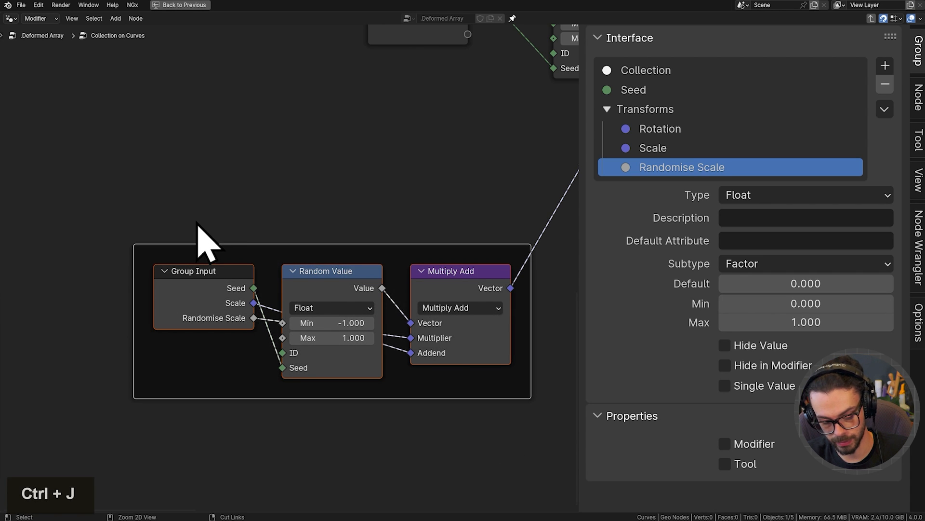
click(342, 244)
key(F2)
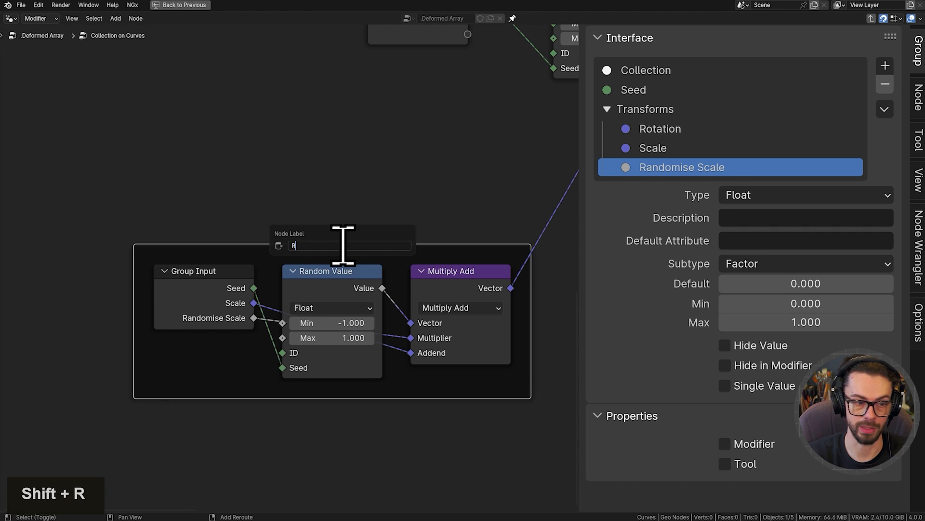
text(RANX)
key(BackSpace)
text(DOMISE)
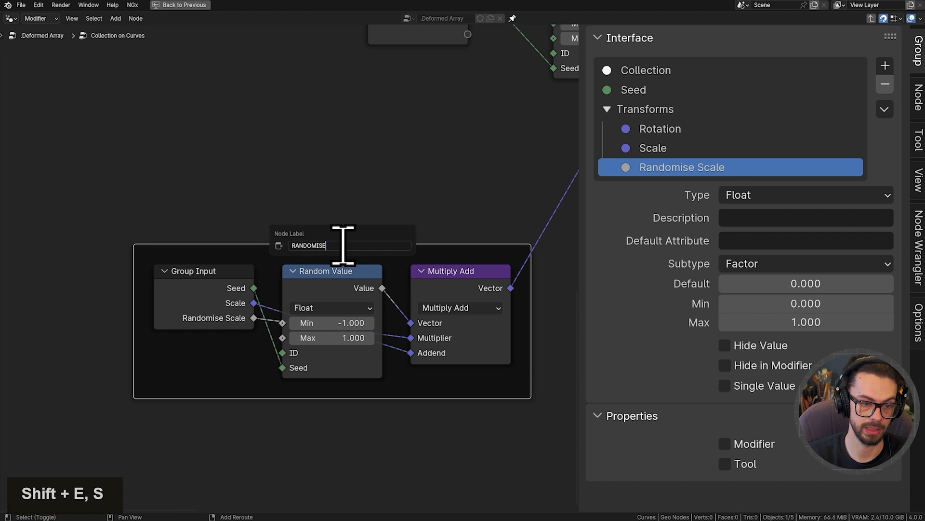
text( SCA)
key(Return)
click(356, 165)
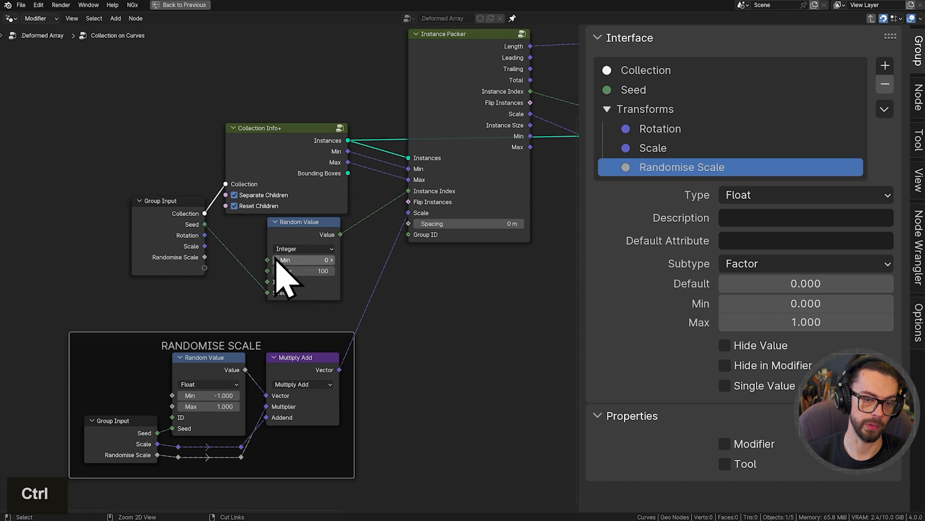
Restore the node editor from full screen to the normal workspace layout and hide its sidebar.
key(ctrl+space)
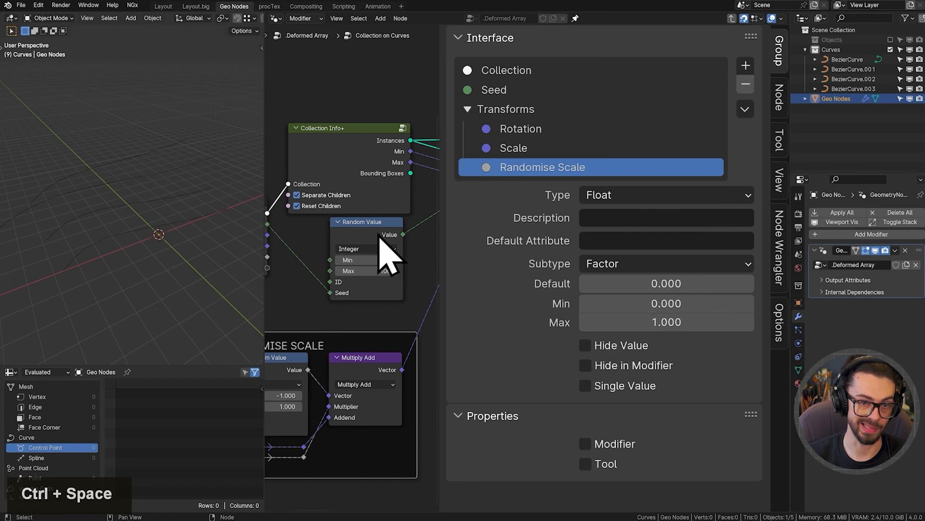
middle_drag(367, 197, 359, 253)
key(n)
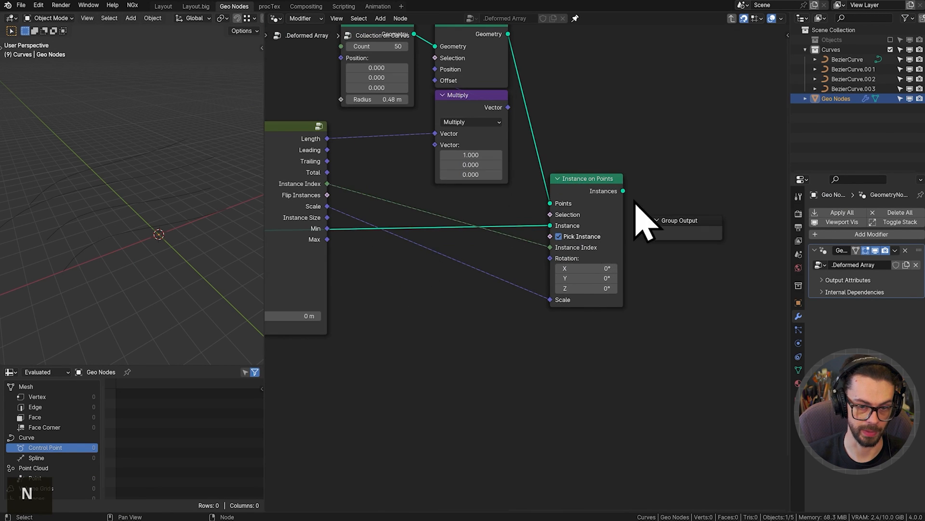
Place the Group Output beside the Instance on Points node and connect the Instances output to it.
middle_drag(636, 207, 592, 231)
key(g)
click(652, 291)
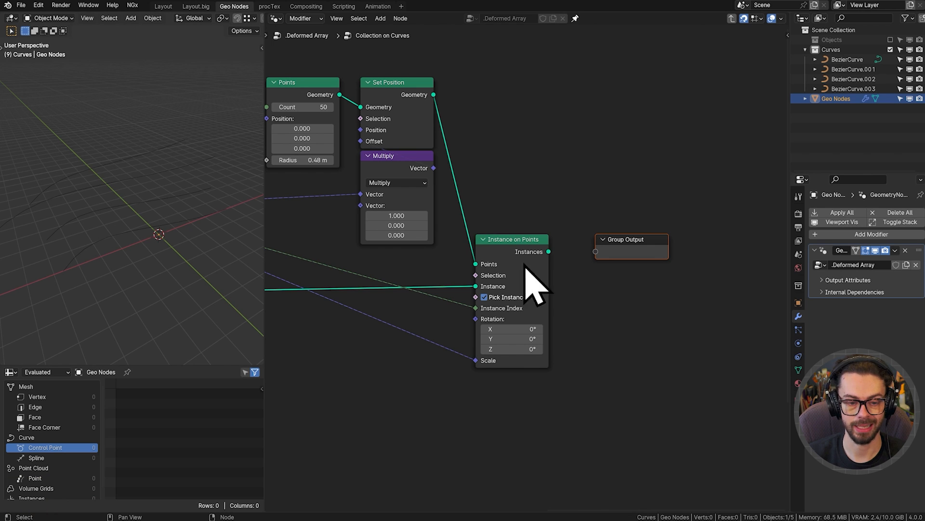
drag(550, 254, 596, 254)
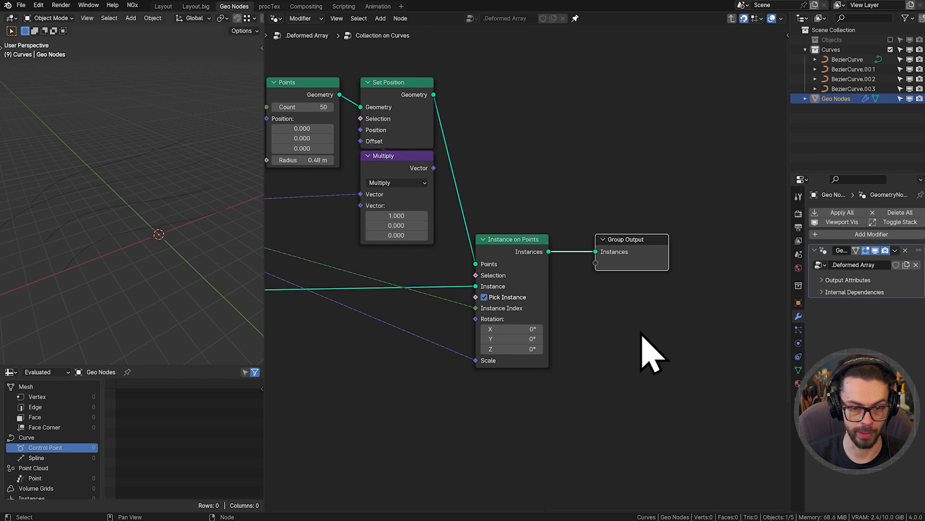
Leave the group, connect the Collection on Curves Instances output to the Group Output's Geometry, and align the Group Output beside it.
key(Tab)
alt+shift+click(591, 211)
middle_drag(677, 217, 465, 266)
scroll(702, 155, down, 6)
key(g)
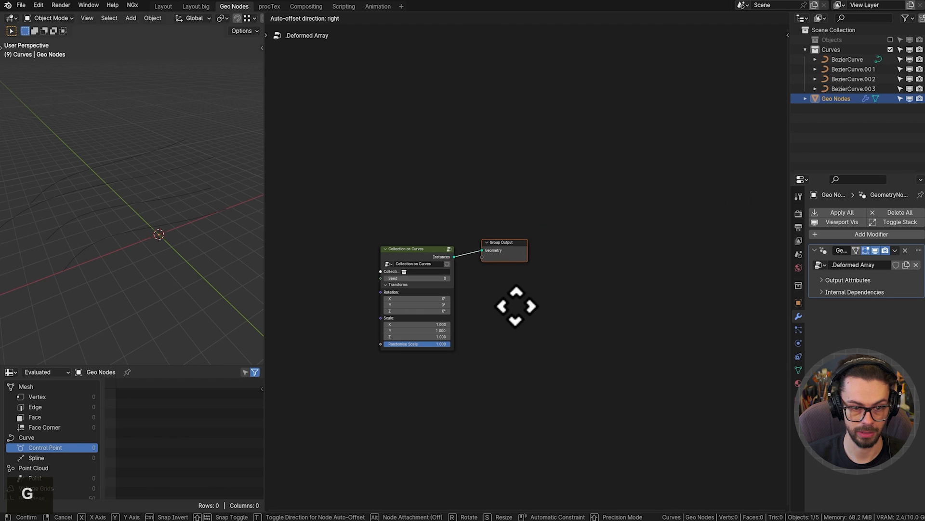
click(515, 310)
Assign the Objects collection to the Collection on Curves node.
scroll(513, 331, up, 10)
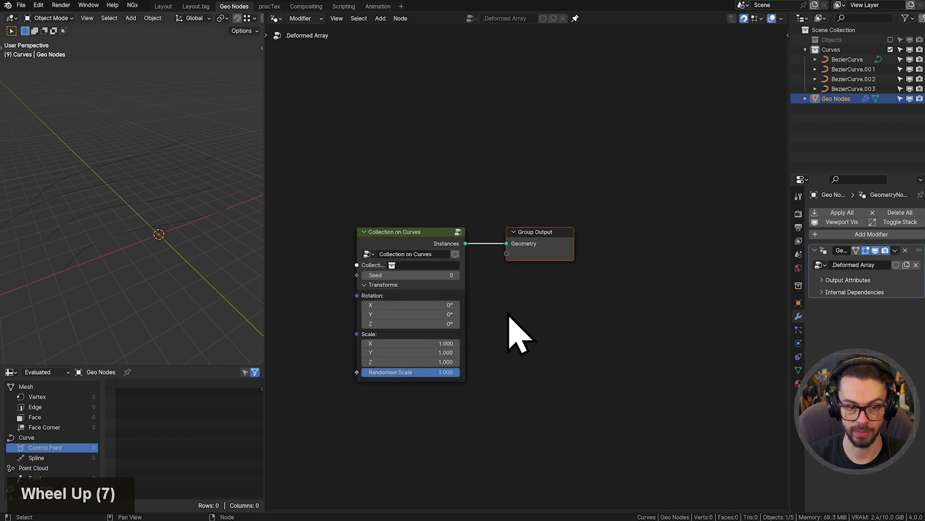
click(462, 239)
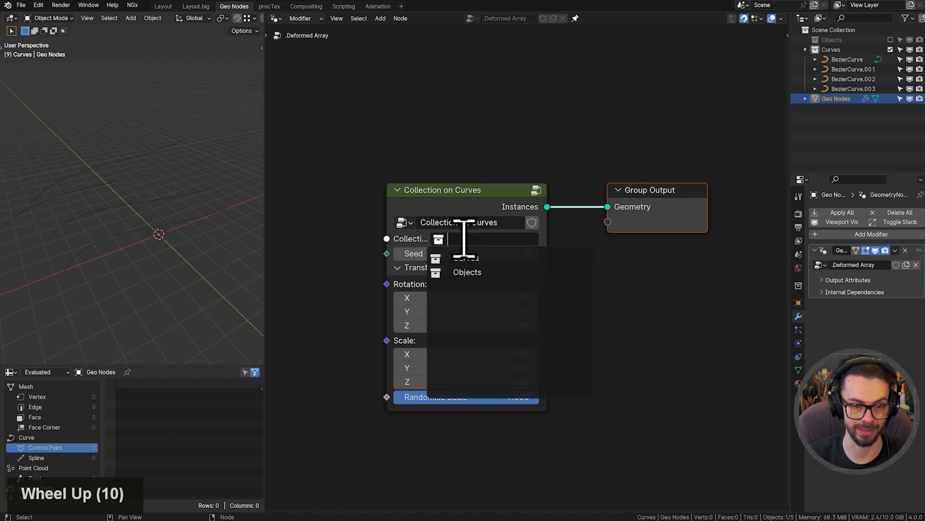
click(482, 271)
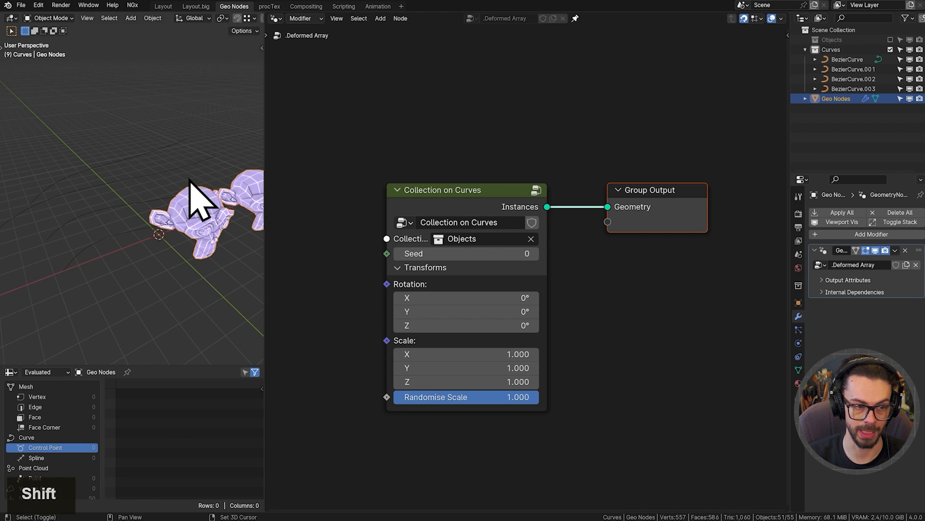
Set Randomise Scale on the Collection on Curves node to 0.2.
shift+middle_drag(190, 180, 111, 186)
scroll(111, 186, down, 2)
shift+middle_drag(206, 206, 136, 221)
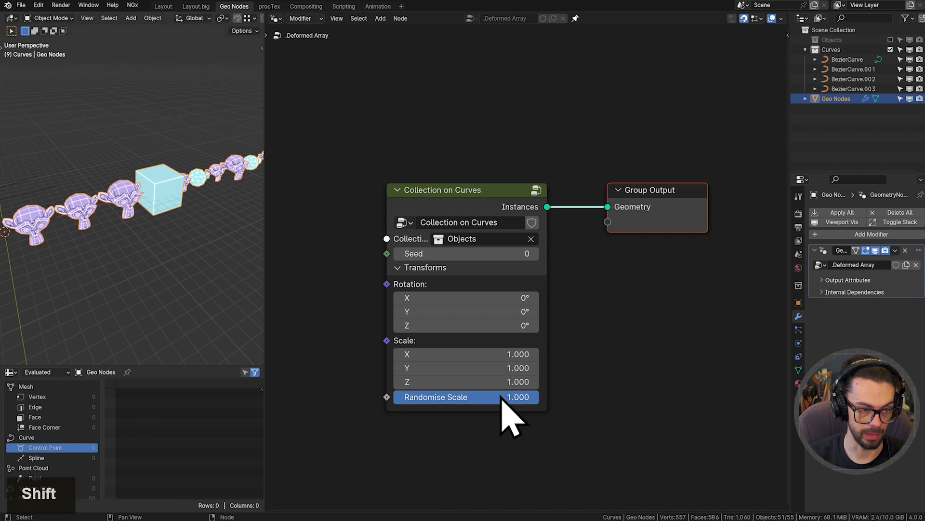
drag(502, 398, 422, 398)
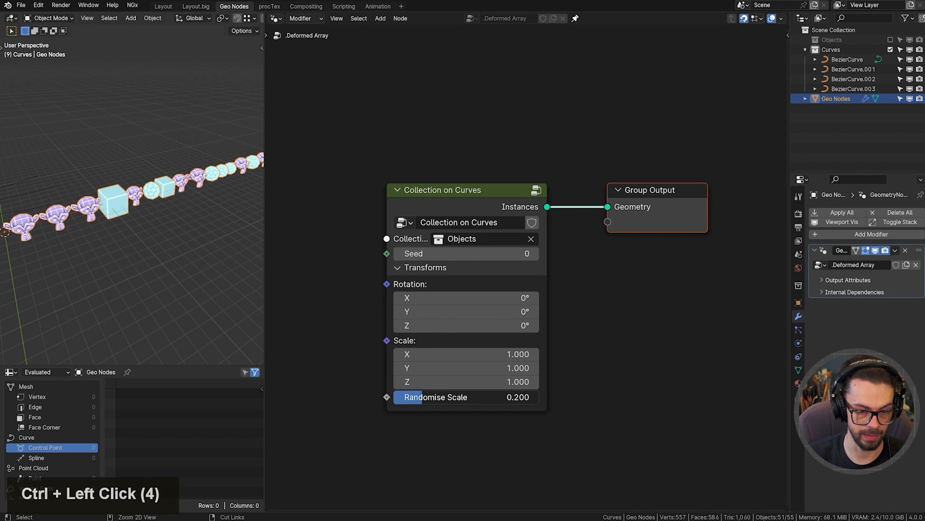
scroll(186, 184, up, 5)
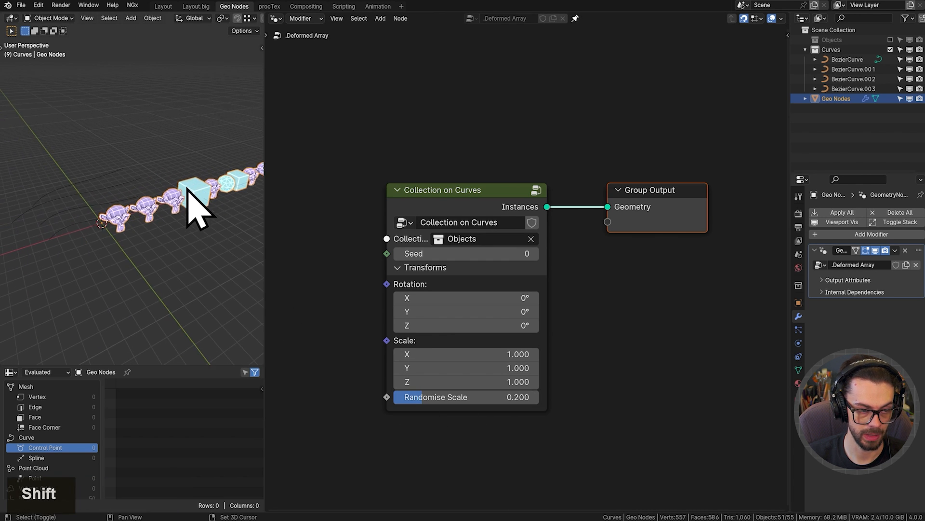
Open the Collection on Curves group, try the Instance Packer's Spacing at about 0.7 m and set it back to 0.
click(450, 217)
key(Tab)
middle_drag(462, 275, 440, 295)
scroll(381, 284, down, 4)
scroll(502, 337, up, 5)
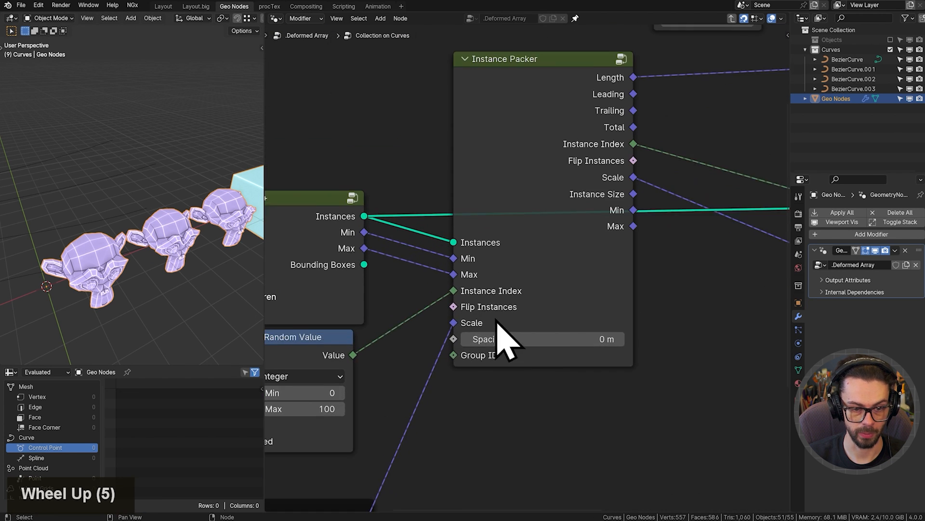
middle_drag(501, 337, 506, 291)
shift+drag(506, 291, 544, 291)
middle_drag(19, 216, 32, 242)
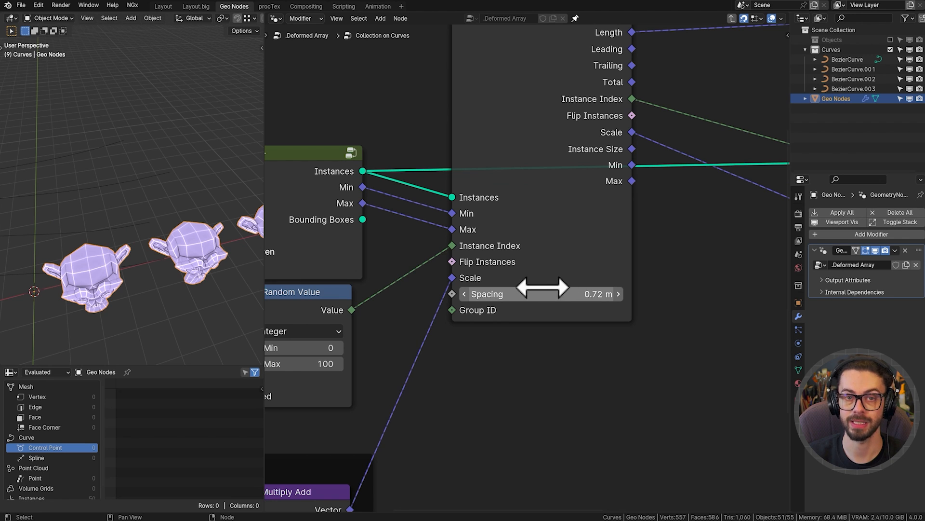
mouse_move(547, 291)
shift+mouse_down()
mouse_move(563, 291)
mouse_move(519, 291)
mouse_move(555, 291)
shift+mouse_up()
shift+click(548, 291)
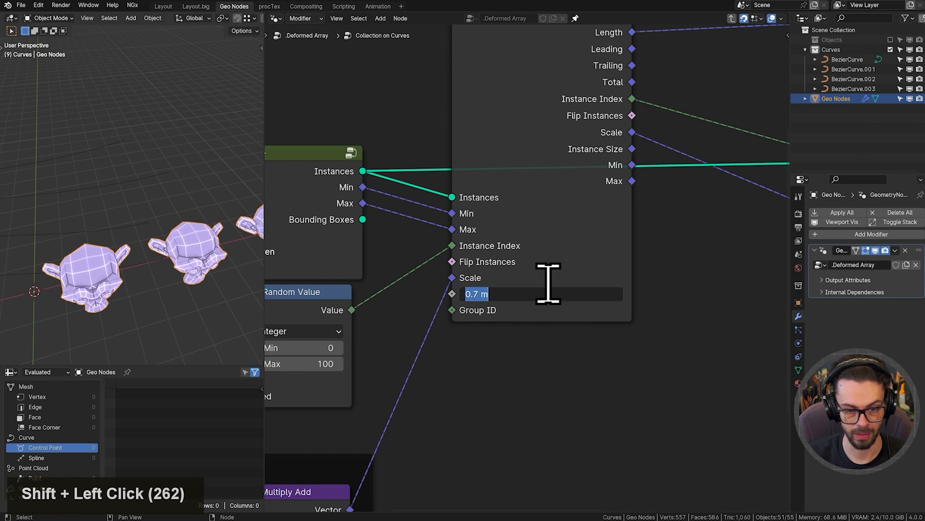
text(0)
key(Return)
Expose the Instance Packer's Spacing as a group input placed directly below Seed.
middle_drag(468, 182, 727, 100)
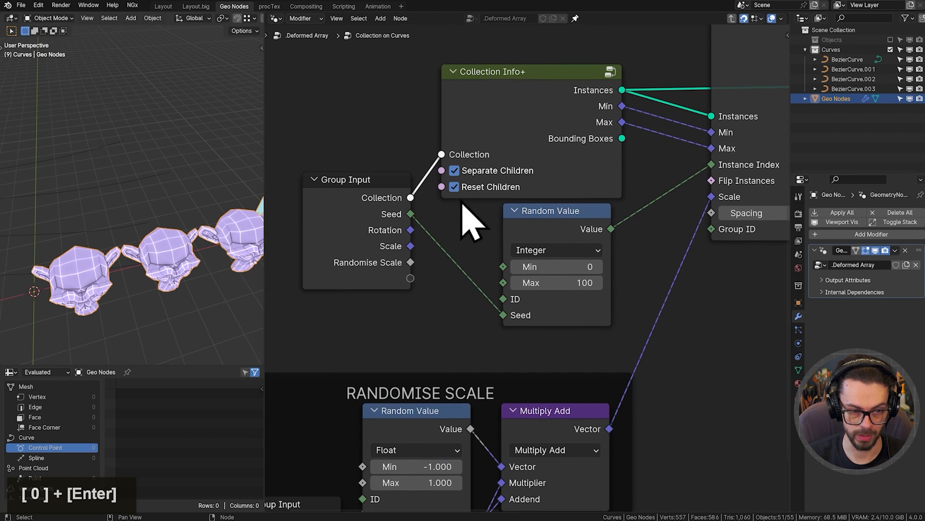
drag(410, 279, 712, 213)
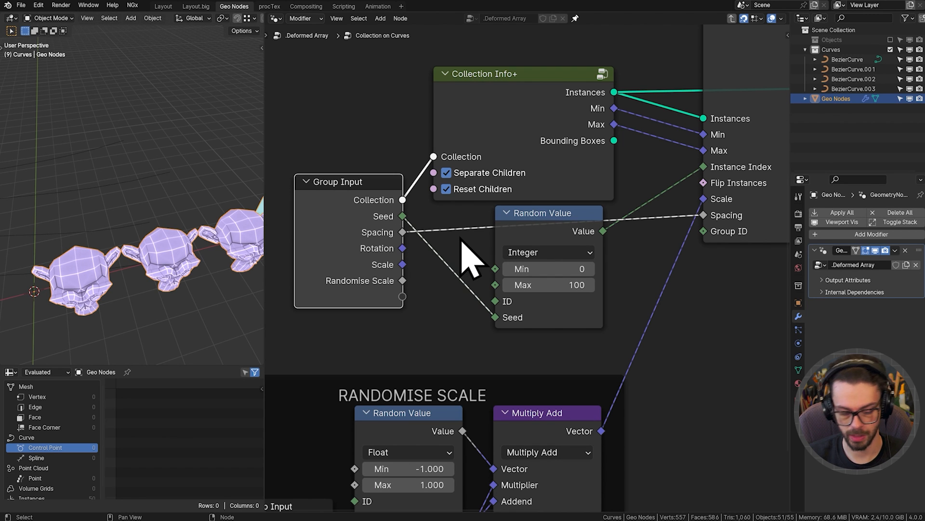
Bring up the group's interface list, narrow the sidebar and inspect the Transforms panel's settings.
key(n)
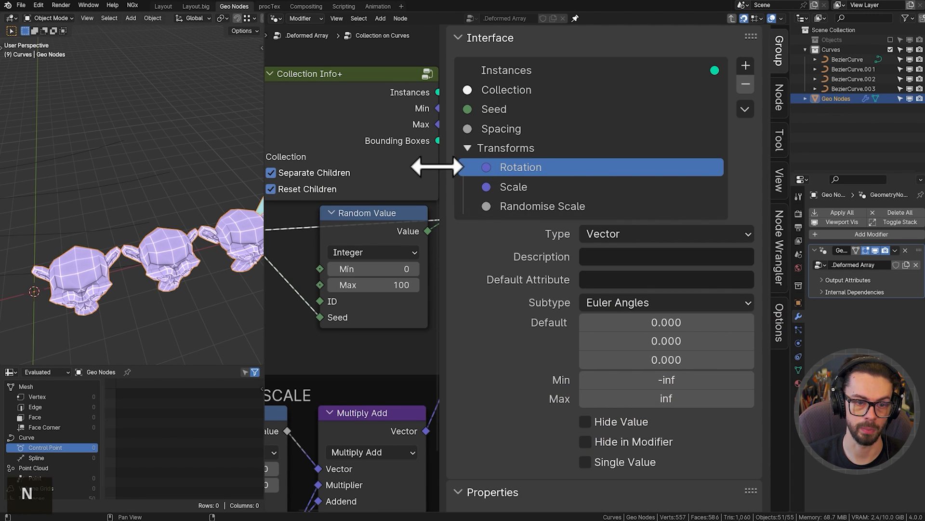
drag(436, 167, 543, 175)
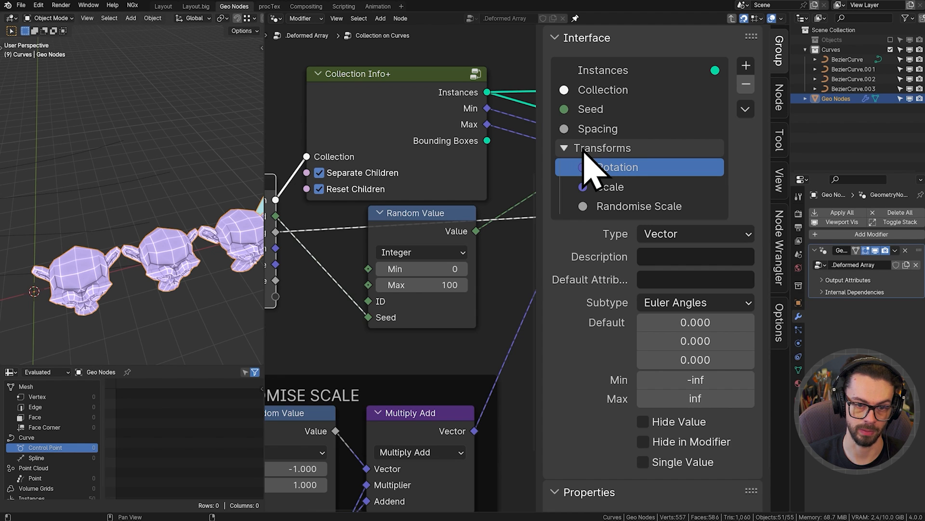
scroll(486, 212, down, 5)
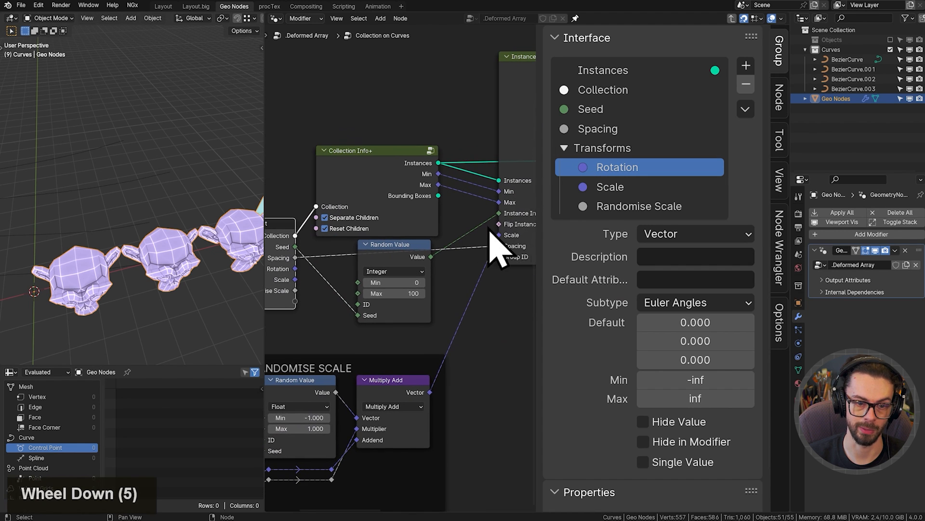
click(588, 148)
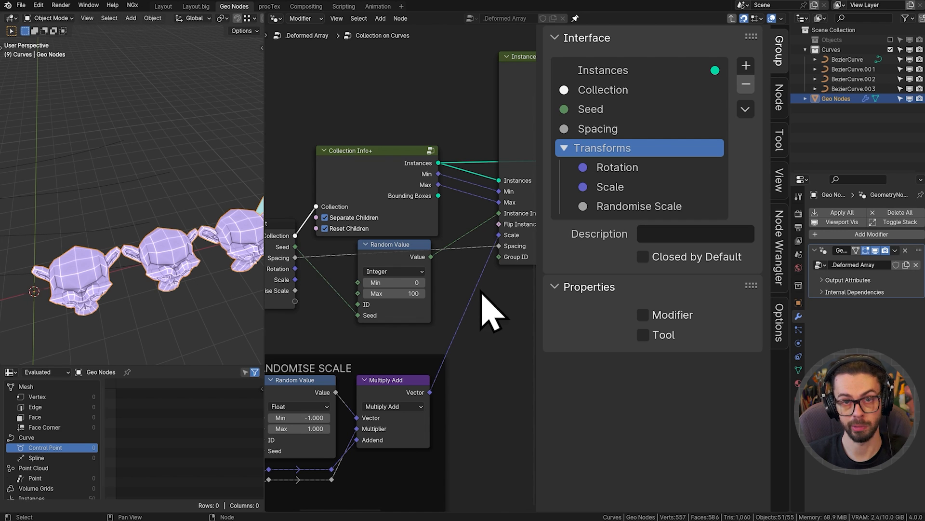
key(n)
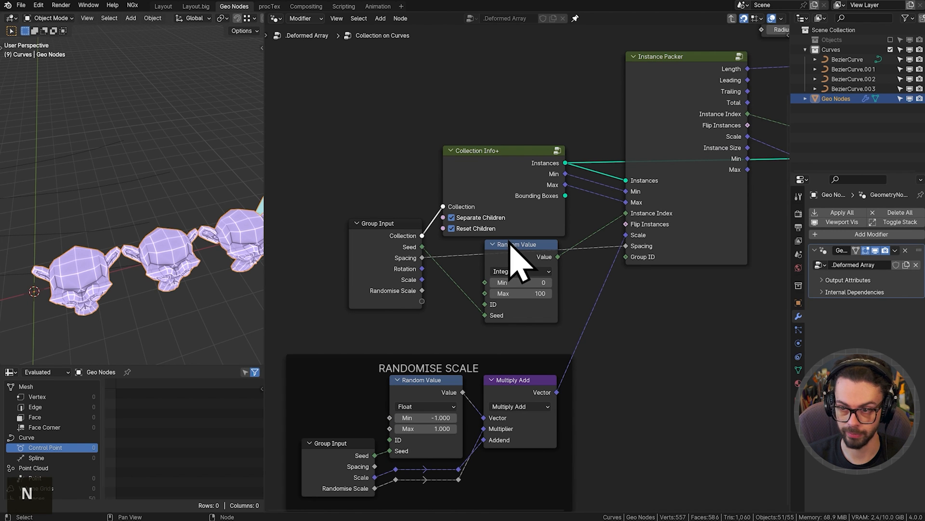
Move the Points, Set Position, Multiply, Instance on Points and Group Output nodes up, clear of the Instance Packer.
middle_drag(584, 241, 415, 242)
middle_drag(585, 237, 490, 248)
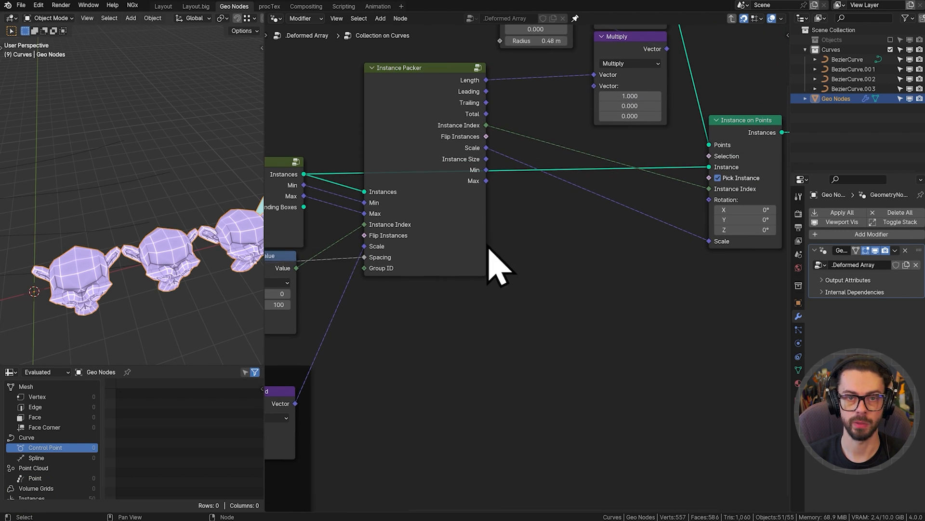
shift+middle_drag(198, 212, 52, 196)
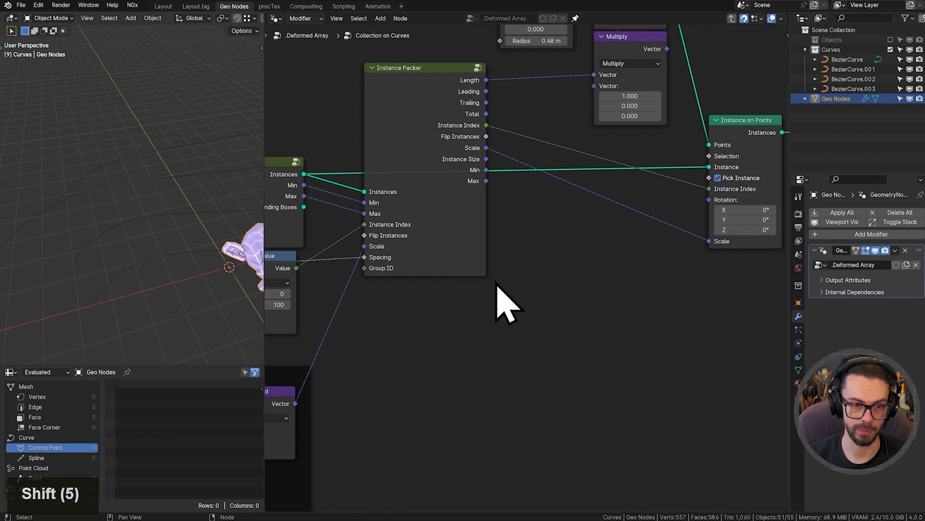
scroll(525, 264, down, 7)
key(g)
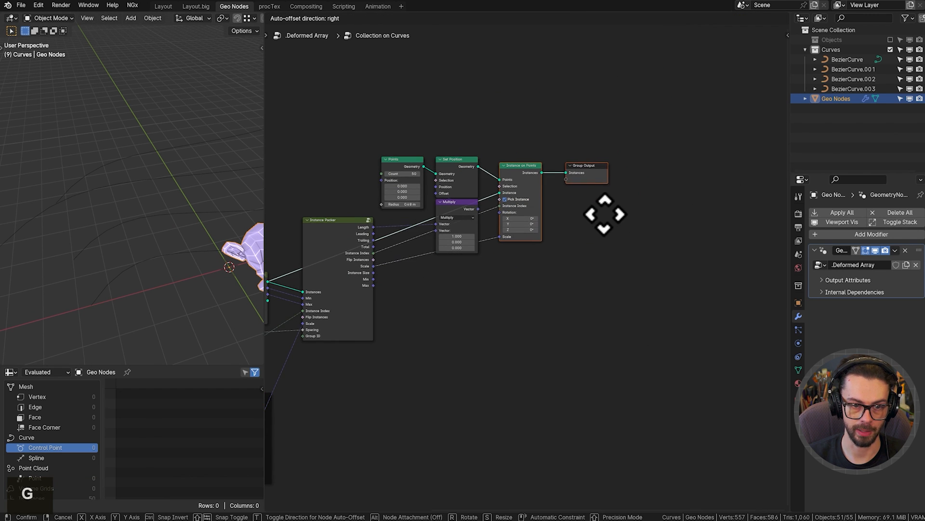
click(605, 217)
Add a new group input socket, place it above Collection and set its type to Geometry.
key(n)
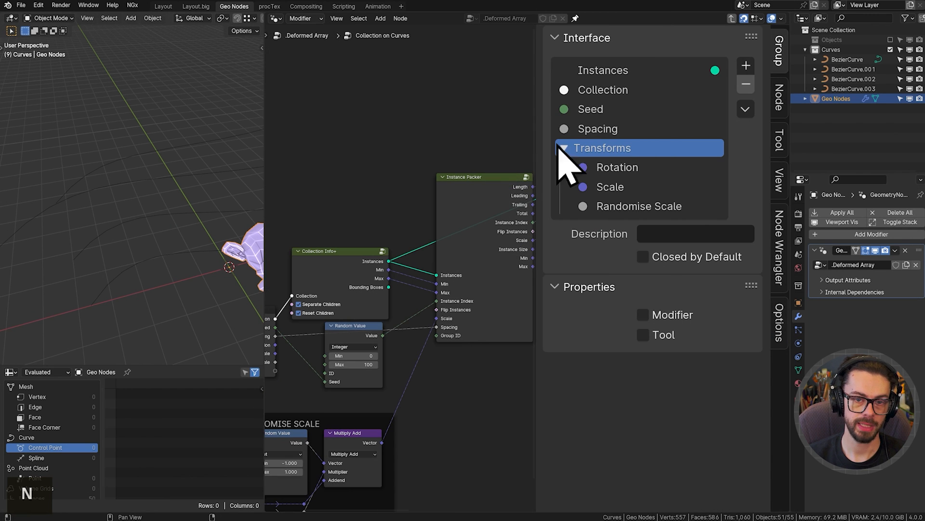
click(746, 66)
click(776, 88)
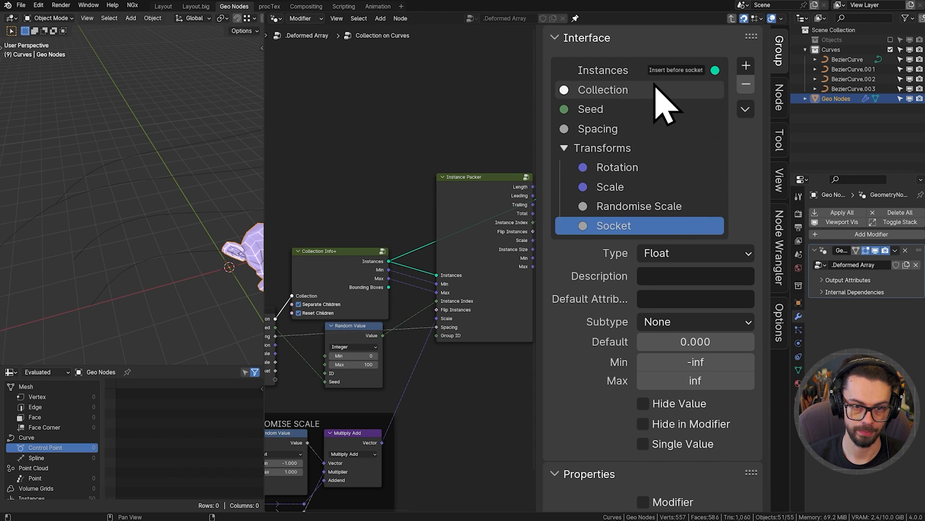
drag(663, 84, 661, 82)
scroll(630, 149, up, 7)
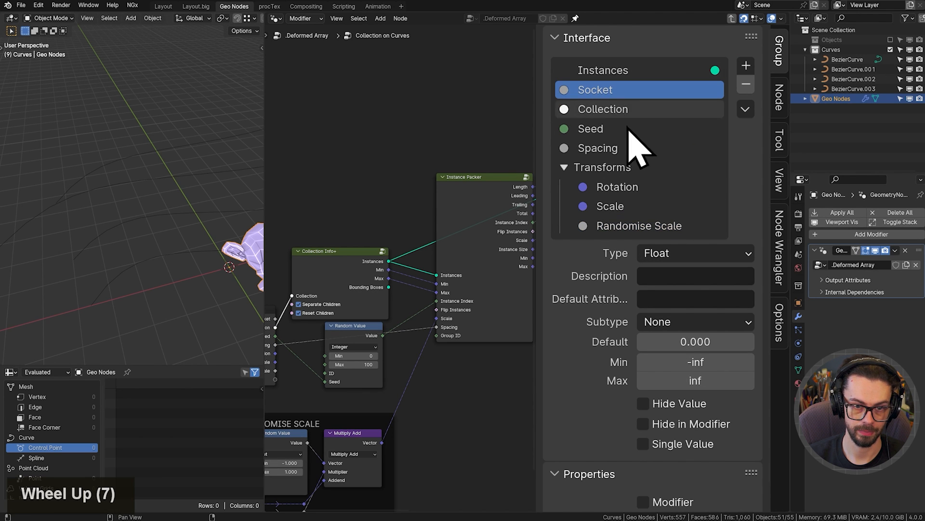
click(660, 253)
click(702, 376)
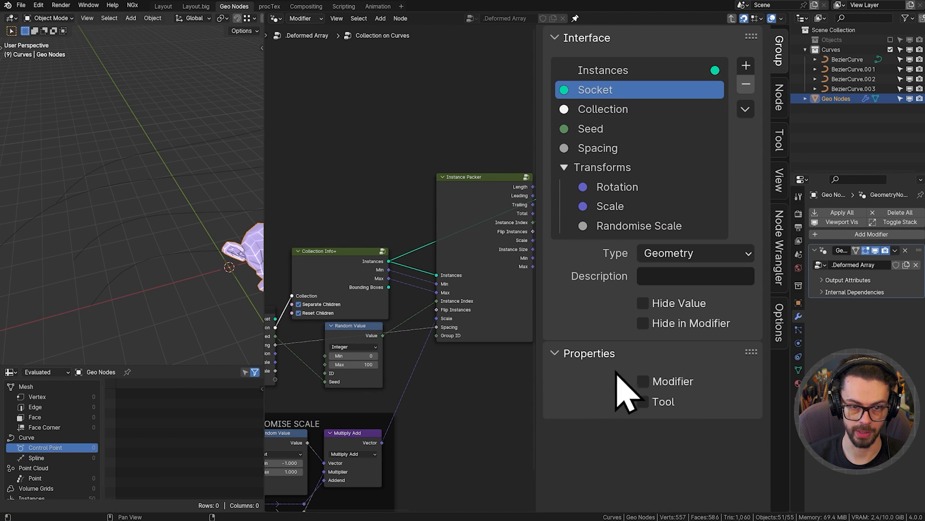
Rename the new geometry socket as Curves and return to the .Deformed Array tree.
double_click(605, 91)
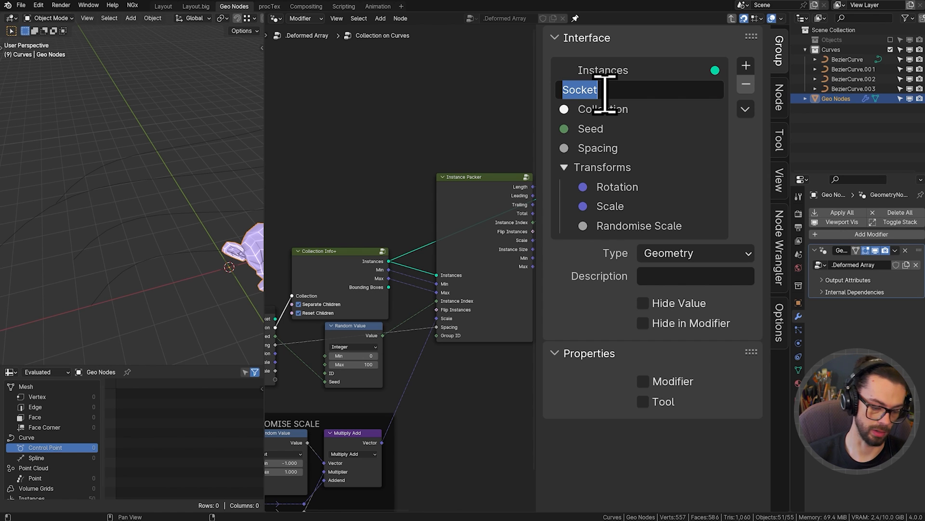
text(Curves)
key(Return)
key(n)
key(Tab)
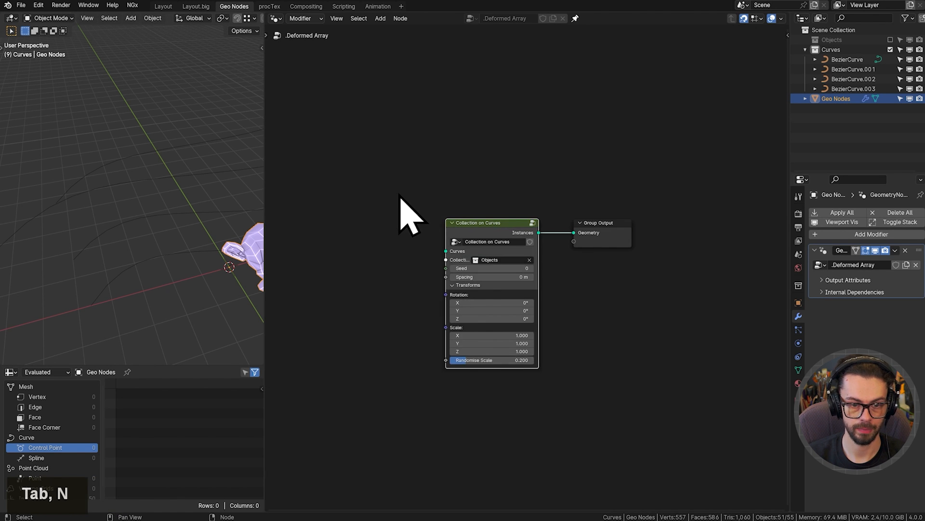
Add a Collection Info node for the Curves collection and align it beside the Collection on Curves node.
scroll(501, 205, up, 7)
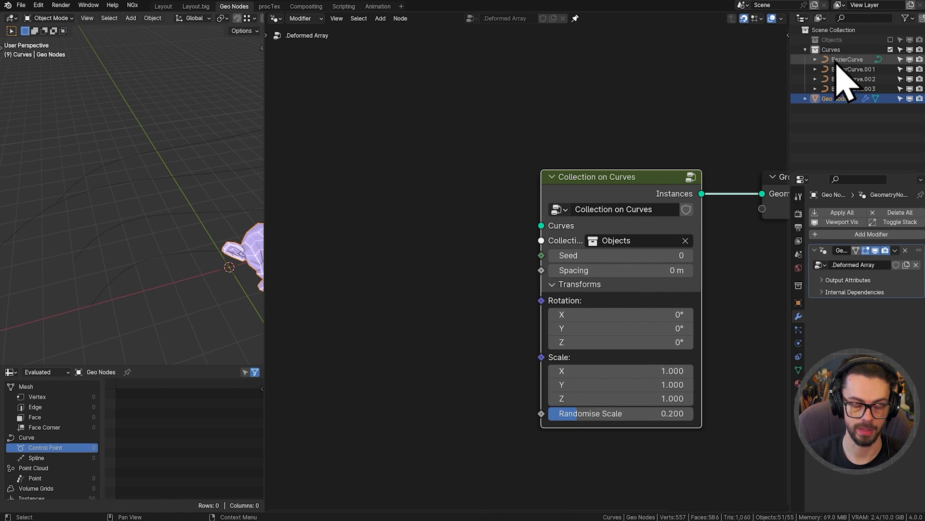
drag(124, 129, 147, 313)
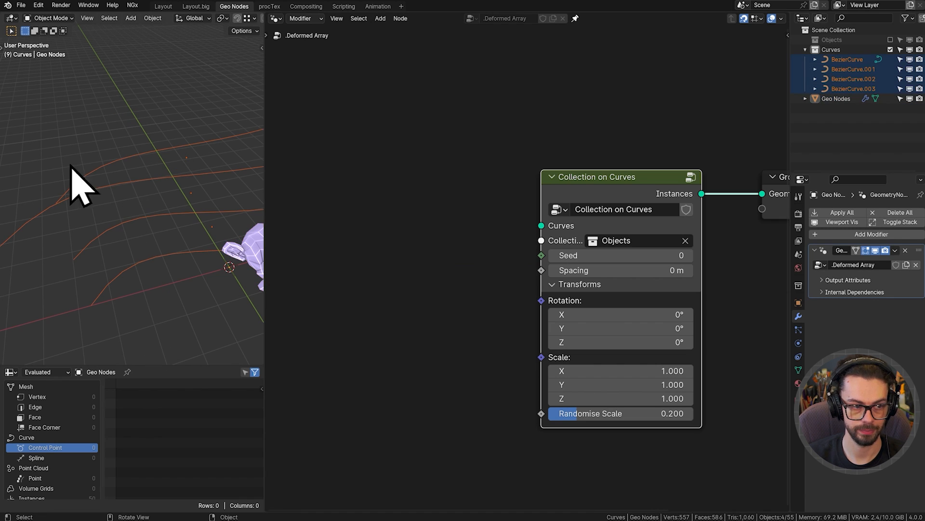
drag(831, 50, 400, 197)
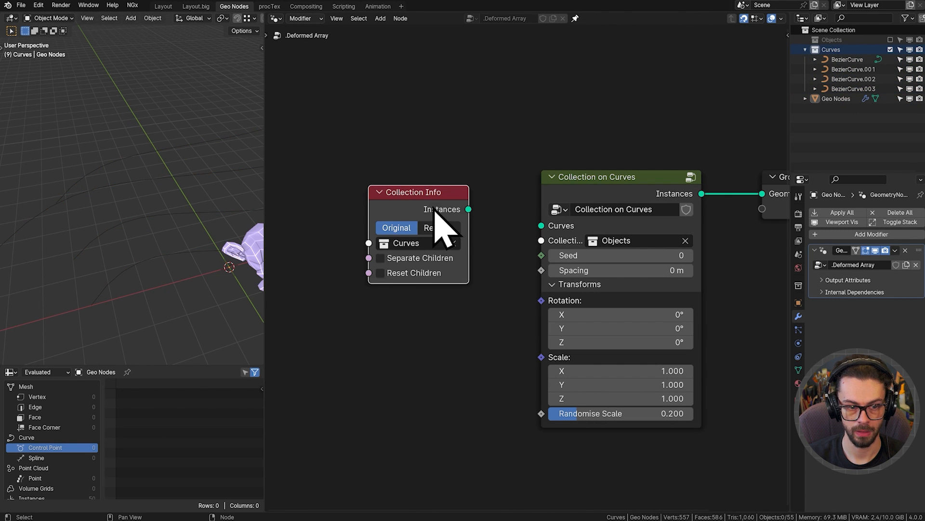
key(g)
click(417, 183)
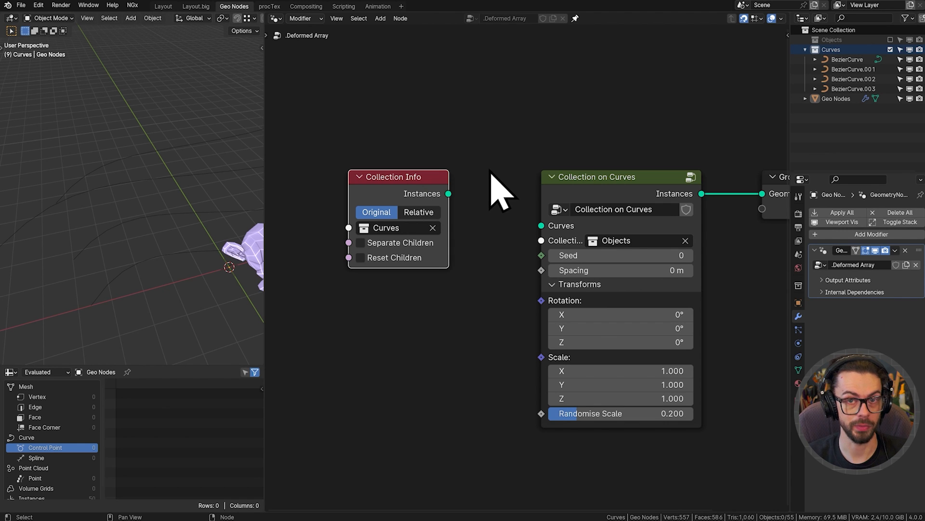
Add an Object Info node for BezierCurve.002 beneath the Collection Info node.
click(853, 79)
drag(853, 78, 459, 289)
click(388, 298)
scroll(554, 185, up, 5)
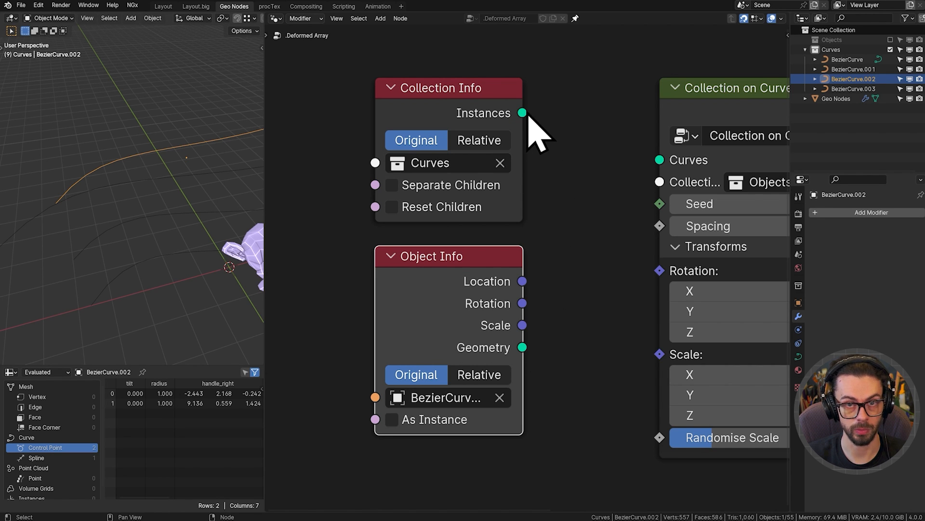
Connect Collection Info's Instances to the Curves input of Collection on Curves and delete the Object Info node.
mouse_move(526, 118)
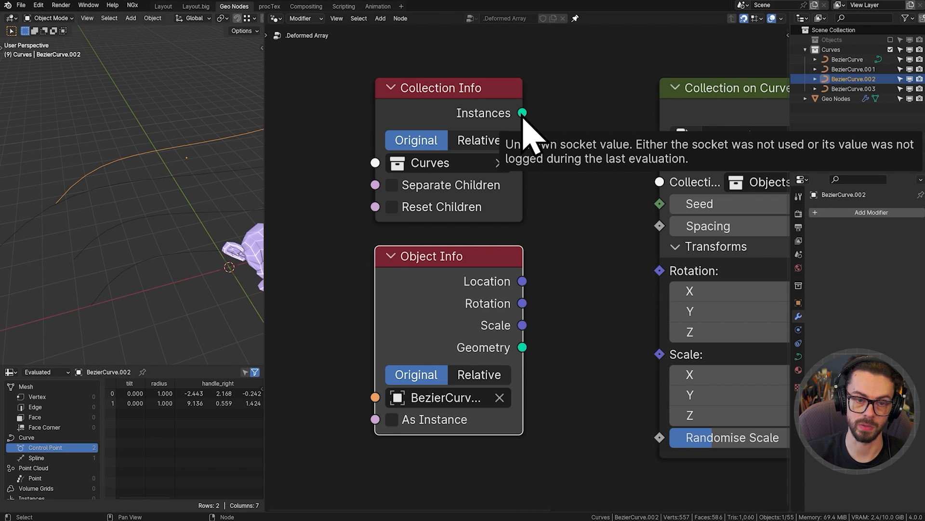
drag(524, 115, 660, 161)
click(446, 285)
key(x)
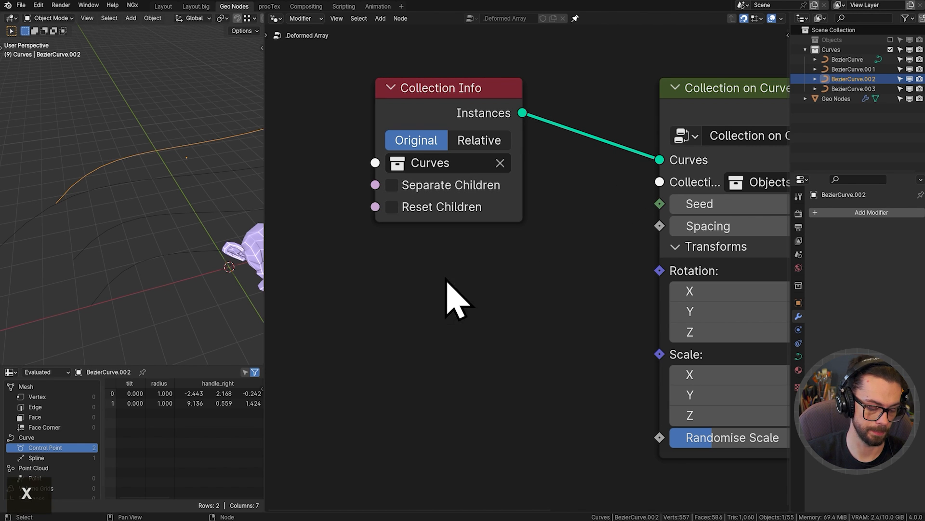
Try a Realize Instances node between Collection Info and Collection on Curves, remove it and close up the gap.
middle_drag(692, 120, 564, 141)
drag(576, 134, 503, 133)
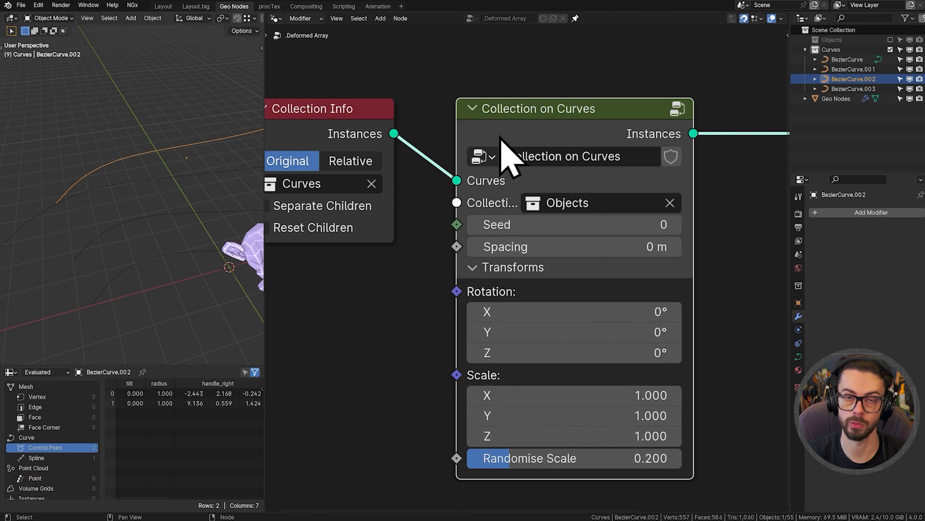
middle_drag(526, 142, 540, 147)
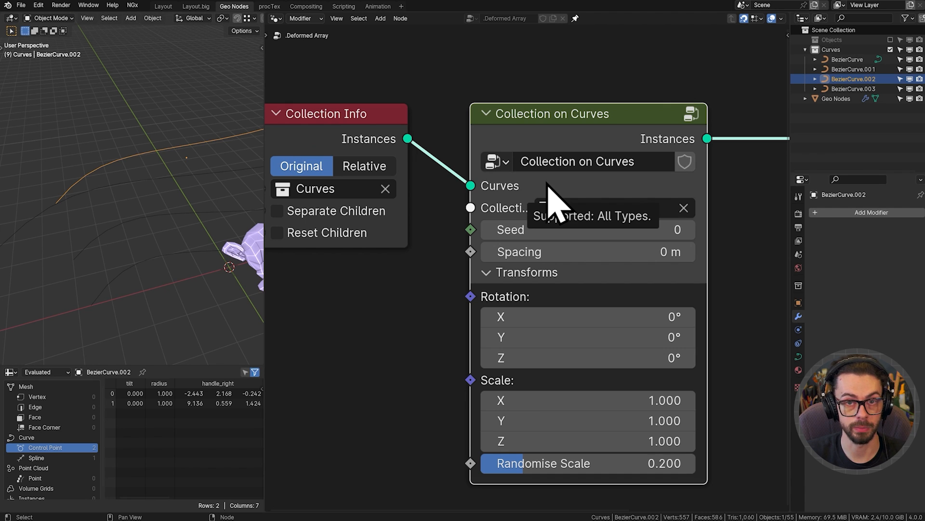
middle_drag(403, 187, 489, 185)
drag(430, 121, 345, 120)
click(488, 128)
key(shift+a)
mouse_move(458, 92)
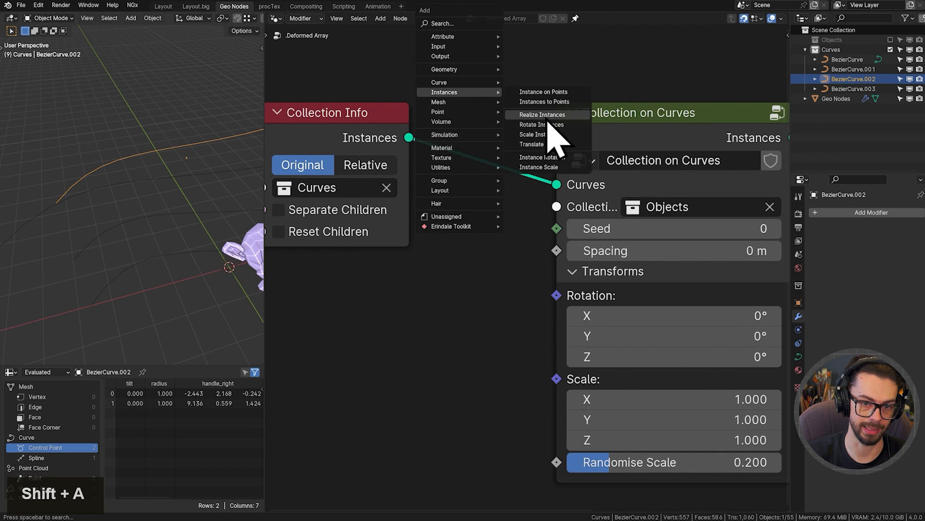
click(492, 121)
click(502, 144)
key(ctrl+x)
ctrl+scroll(672, 168, right, 5)
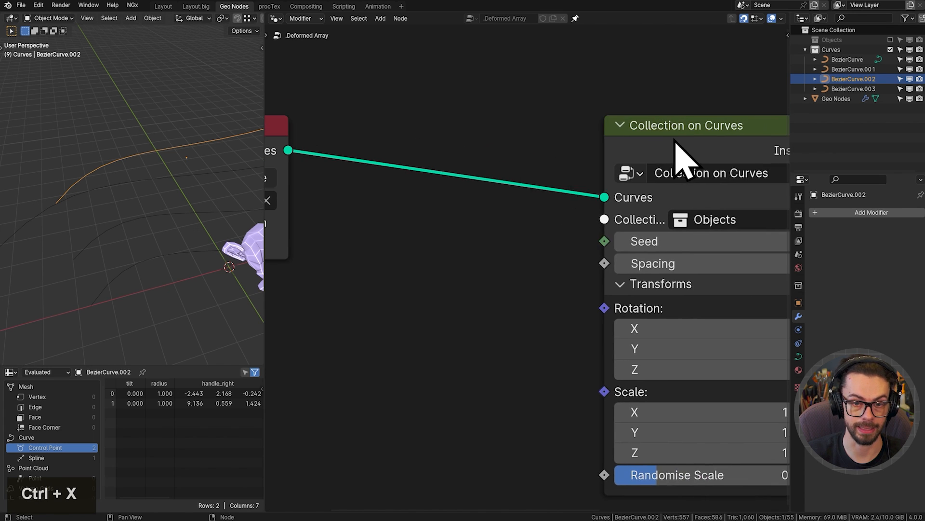
drag(676, 161, 400, 154)
Open the Collection on Curves group and place a duplicate of the Group Input node above the Instance Packer.
key(Tab)
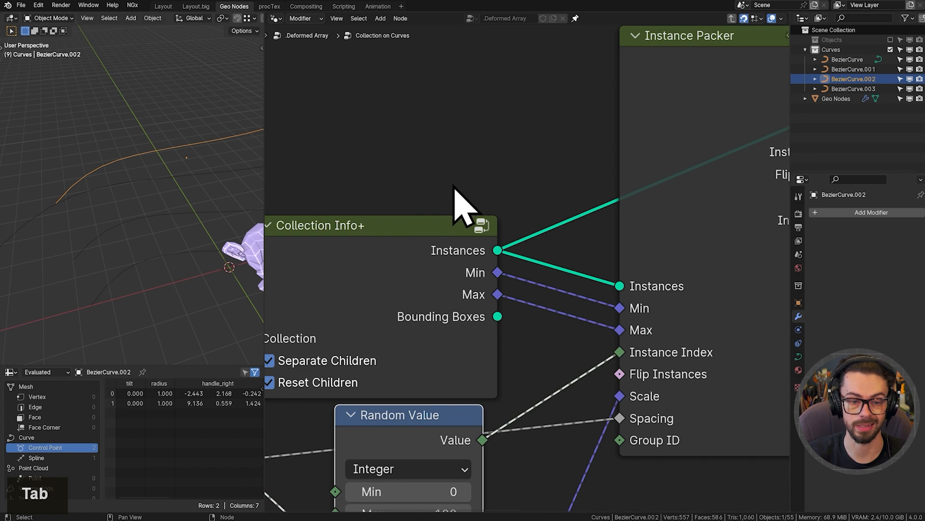
scroll(454, 186, down, 8)
scroll(451, 210, down, 7)
middle_drag(452, 211, 520, 245)
middle_drag(557, 202, 540, 220)
click(416, 350)
middle_drag(429, 367, 426, 374)
key(shift+d)
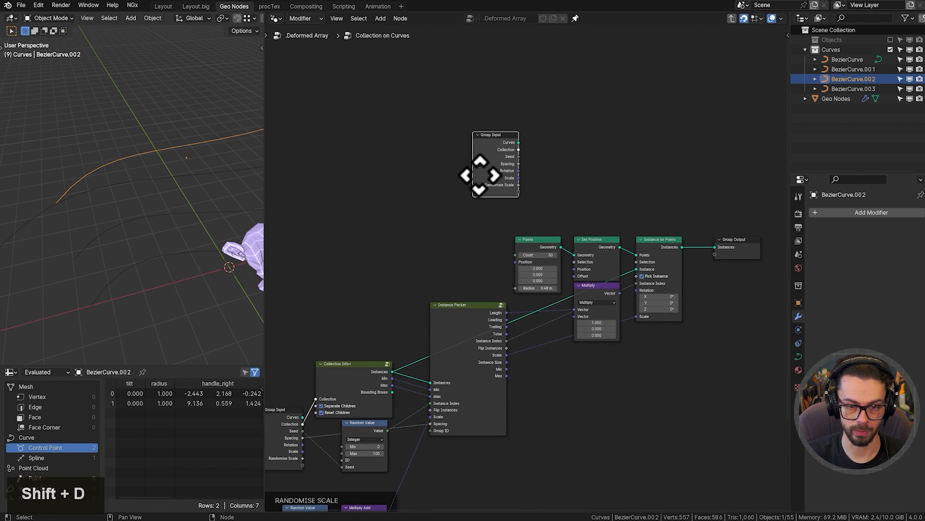
click(477, 174)
scroll(484, 162, down, 3)
key(g)
click(447, 159)
Connect a Realize Instances node to the duplicated Group Input's Curves output and align it beside that node.
scroll(486, 250, up, 5)
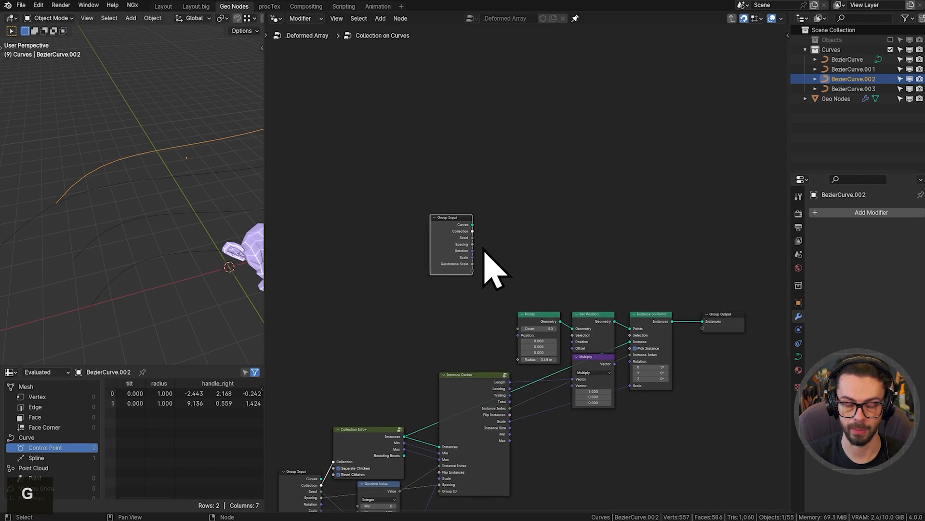
scroll(478, 215, up, 4)
drag(426, 152, 542, 178)
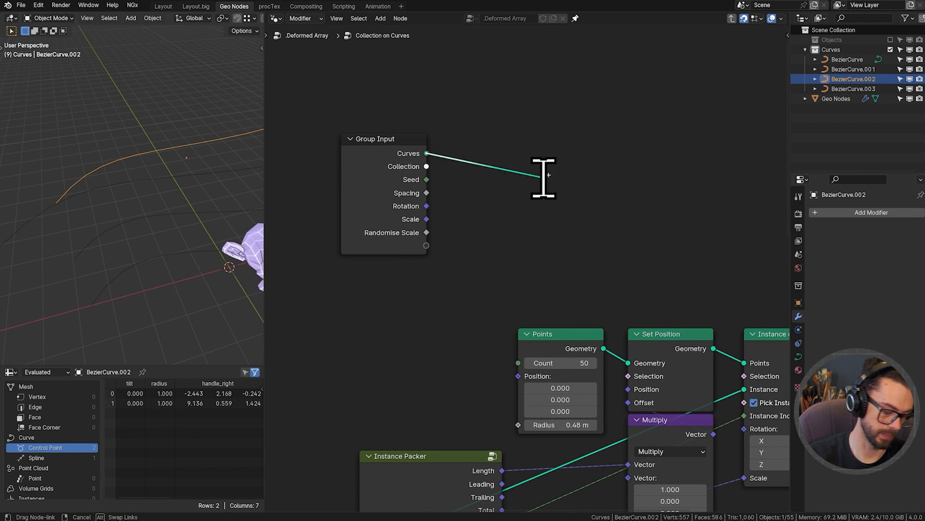
text(real)
key(Return)
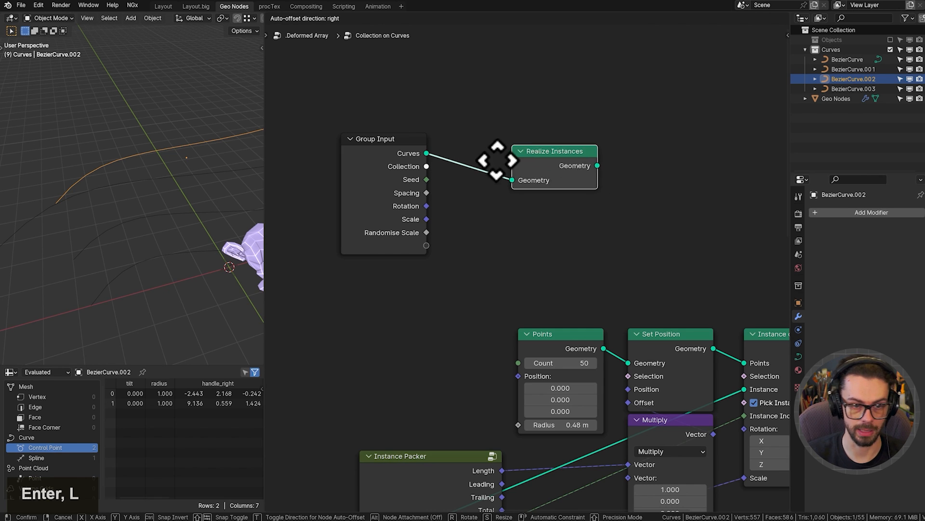
click(459, 141)
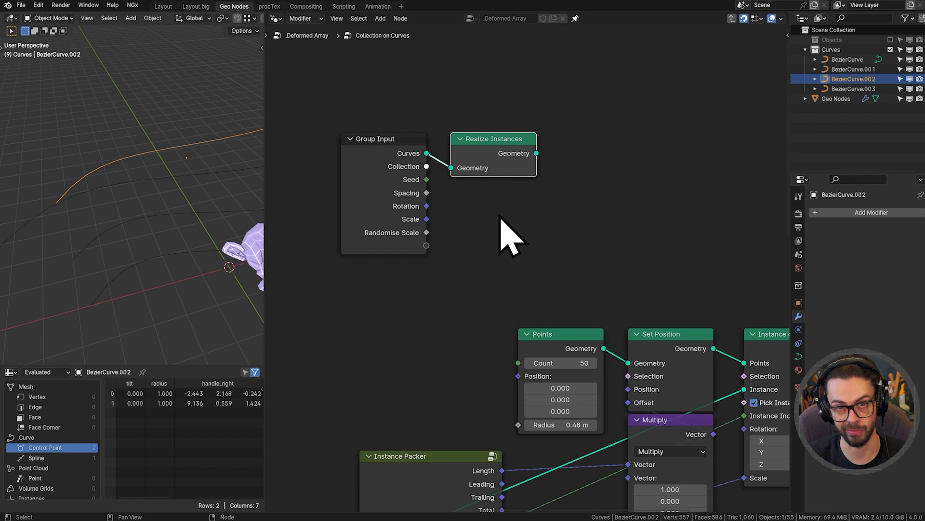
Add a Sample Curve node beside Realize Instances, with the realized Geometry feeding its Curves input.
click(404, 200)
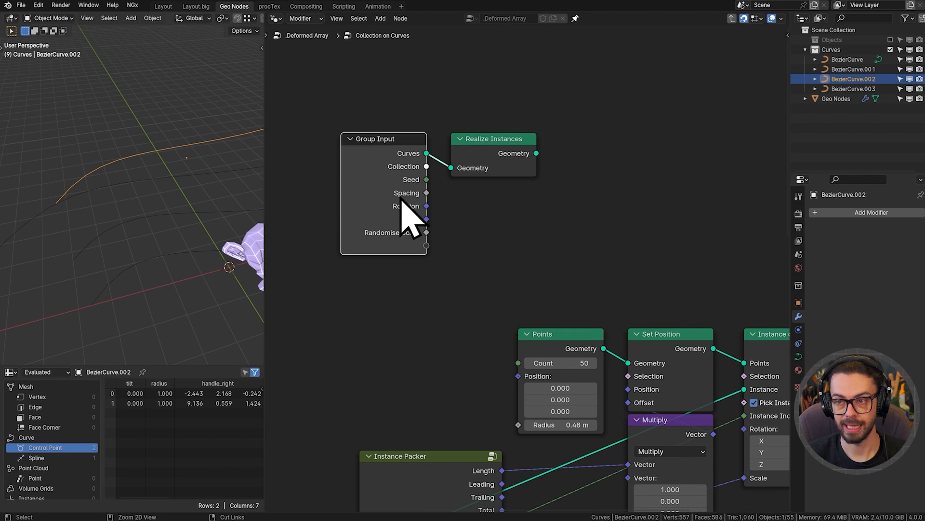
middle_drag(576, 236, 512, 210)
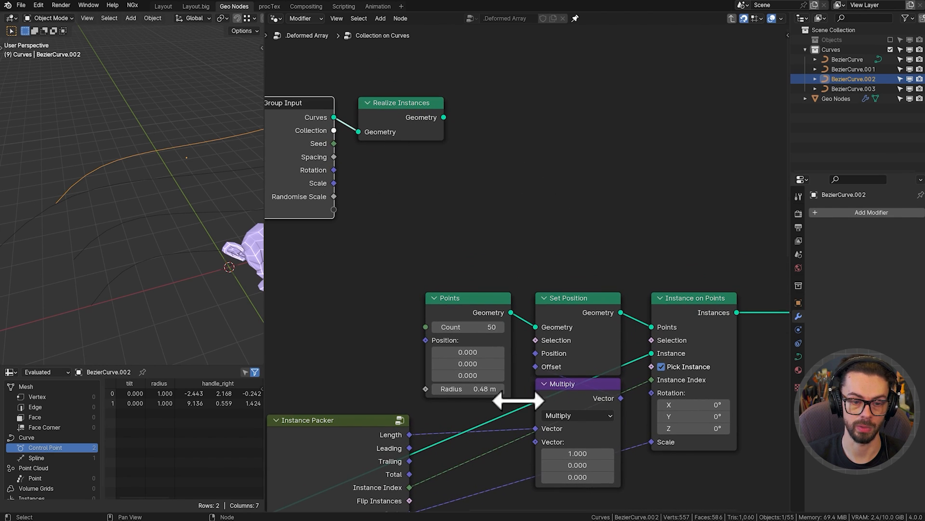
click(445, 124)
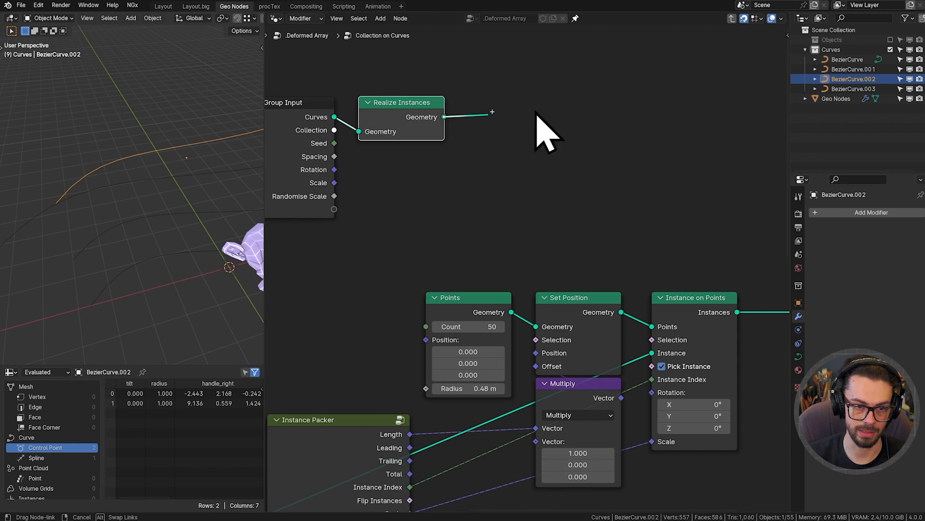
key(shift+a)
text(sampl)
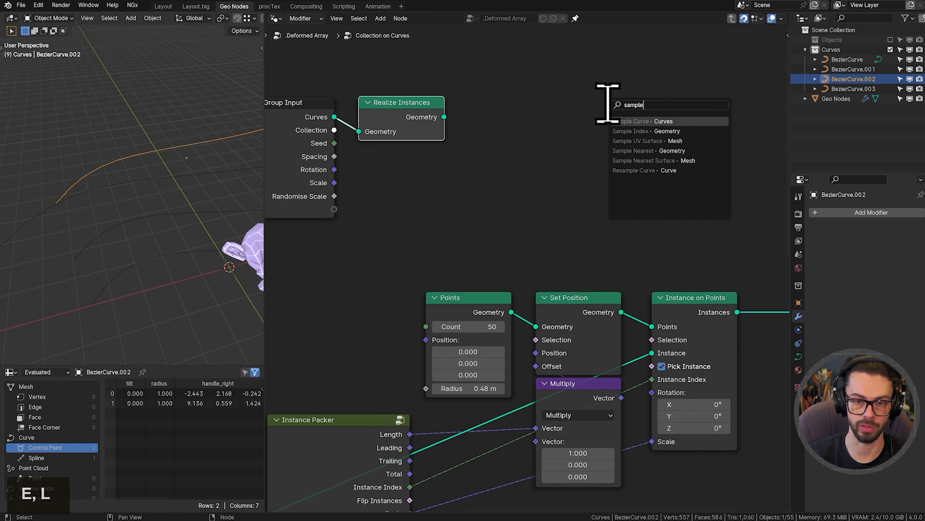
text(e)
key(Return)
click(498, 159)
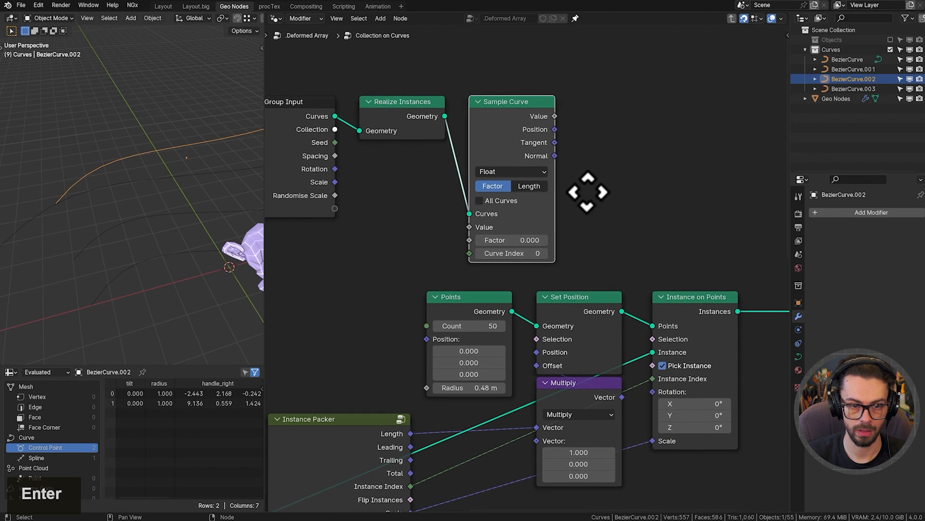
Reposition the Group Input, Realize Instances and Sample Curve row, and shift the Points, Set Position and Instance on Points chain away to make room.
middle_drag(587, 192, 651, 189)
shift+click(371, 107)
key(g)
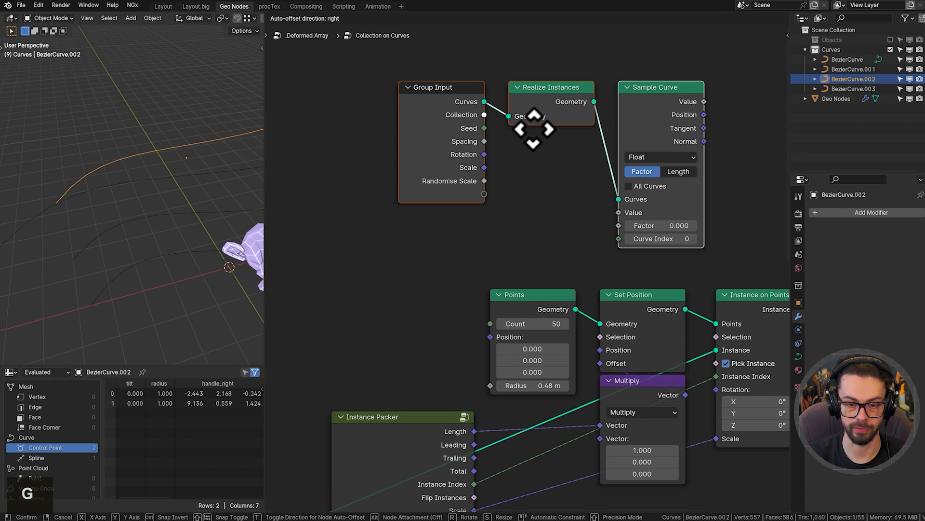
click(522, 130)
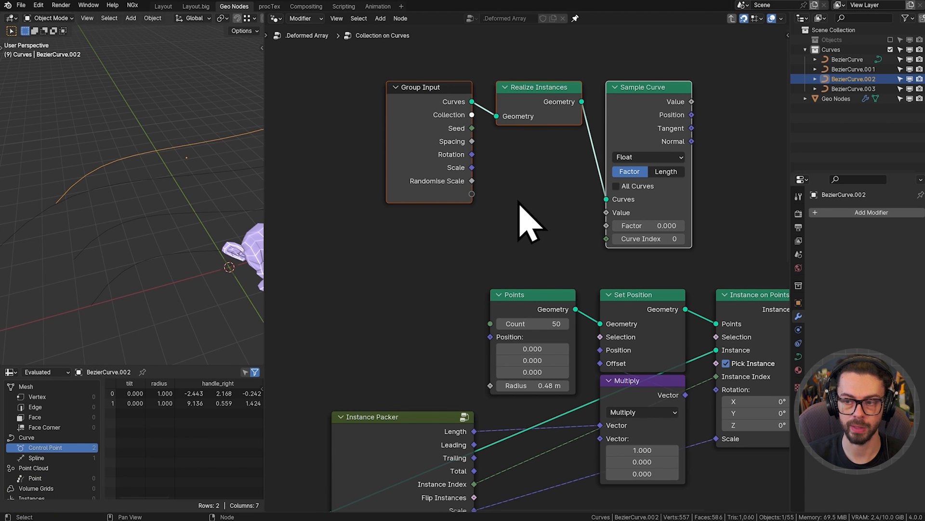
scroll(521, 203, down, 5)
shift+middle_drag(532, 188, 434, 166)
drag(423, 235, 750, 289)
key(g)
click(687, 244)
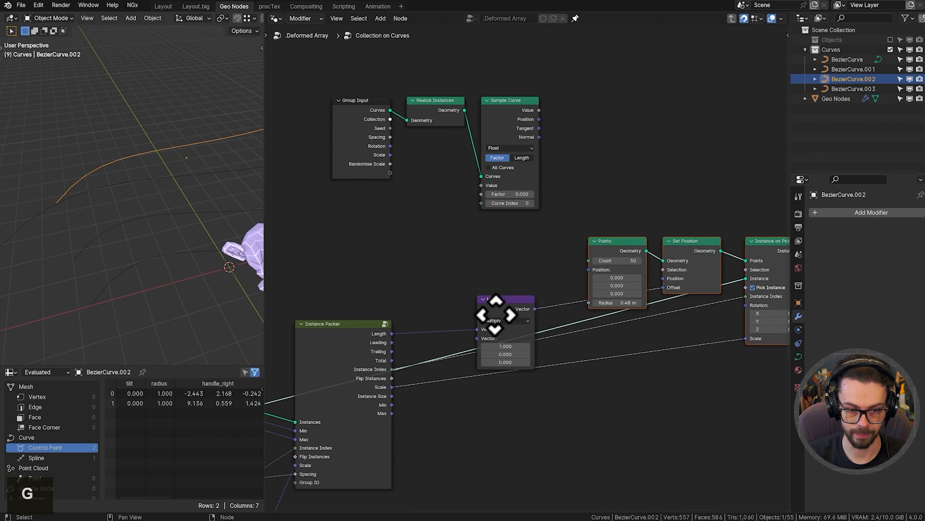
Pull the Multiply node away from the Points chain and delete it, leaving Set Position's Offset unconnected.
drag(485, 268, 531, 330)
key(g)
click(483, 265)
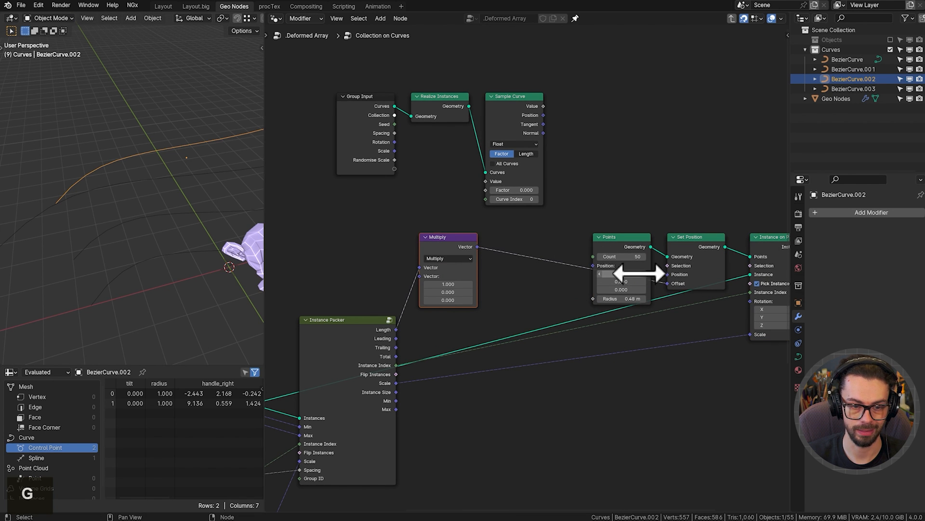
middle_drag(168, 229, 210, 212)
shift+middle_drag(210, 212, 140, 230)
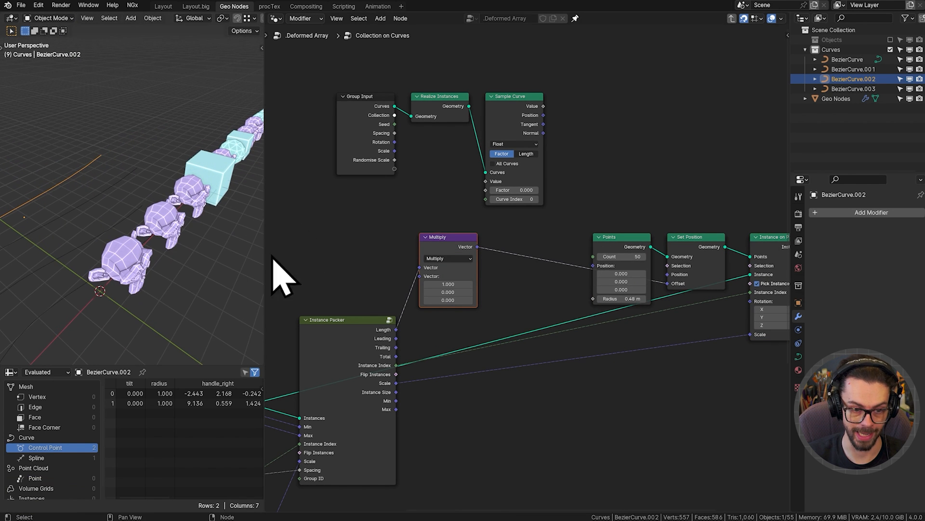
key(x)
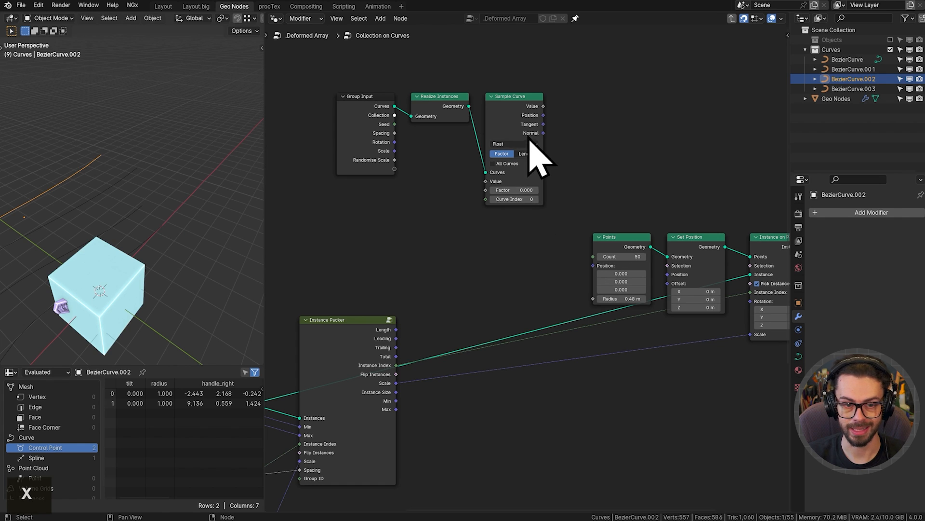
Connect Sample Curve's Position output to Set Position's Position and move the Group Input, Realize Instances and Sample Curve nodes below the Points chain.
scroll(530, 140, up, 2)
drag(522, 102, 665, 311)
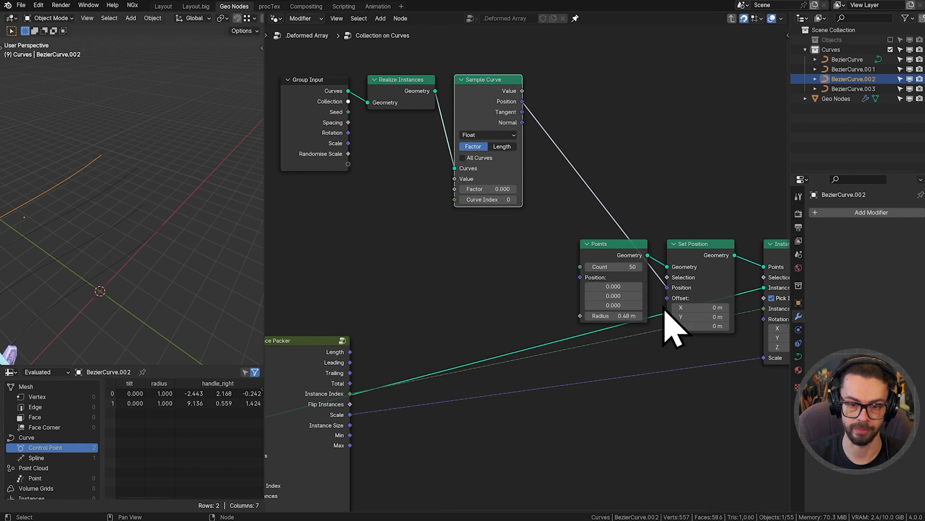
scroll(480, 237, down, 3)
shift+middle_drag(480, 237, 515, 182)
drag(523, 185, 383, 76)
middle_drag(474, 93, 454, 58)
key(g)
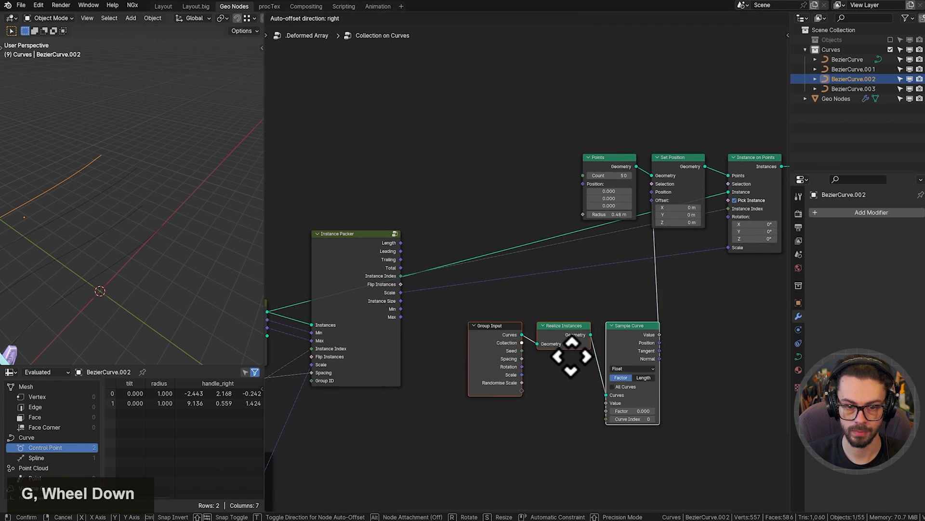
click(545, 341)
Try different Factor values on Sample Curve, such as 0.230 and 0.565, to slide the instances along the curve.
shift+middle_drag(70, 305, 141, 224)
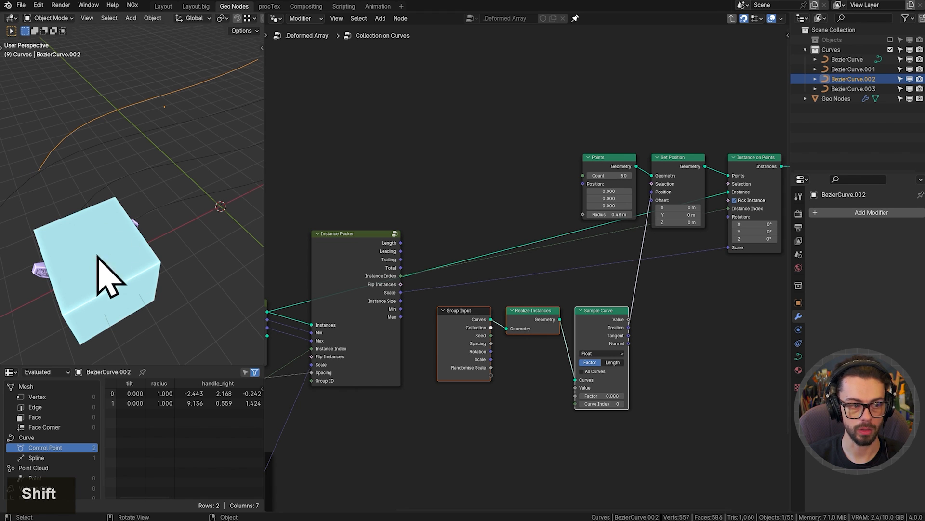
scroll(593, 397, up, 13)
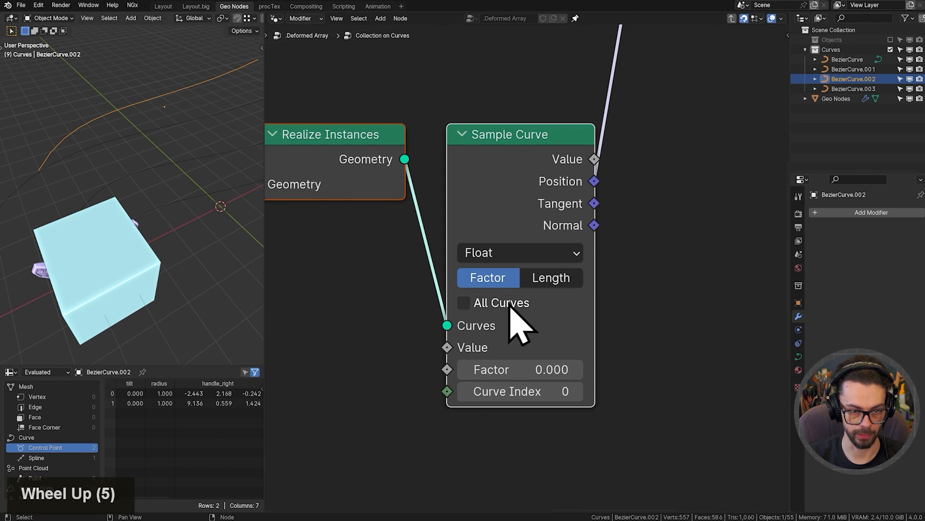
shift+drag(521, 369, 608, 369)
scroll(119, 293, down, 4)
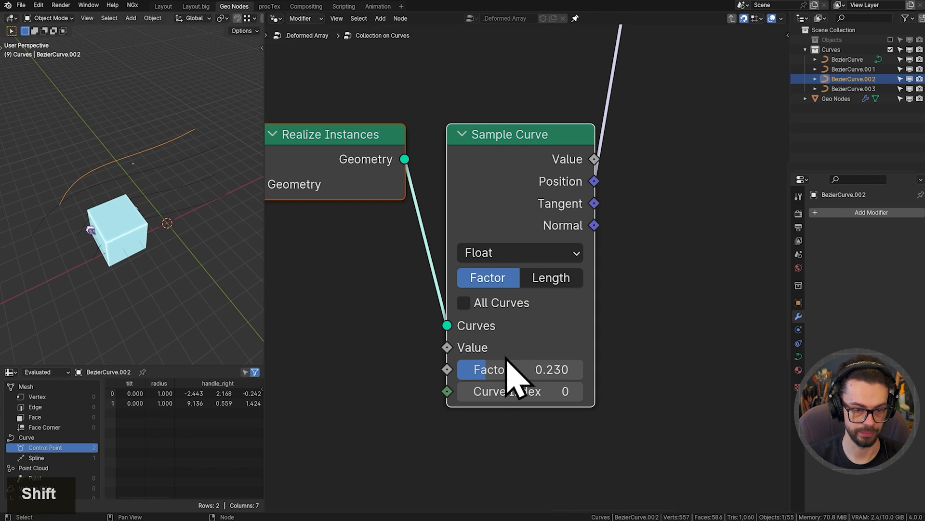
drag(496, 369, 529, 370)
Try Sample Curve's Curve Index from 1 up to 3, then negate the value.
click(577, 391)
click(577, 391)
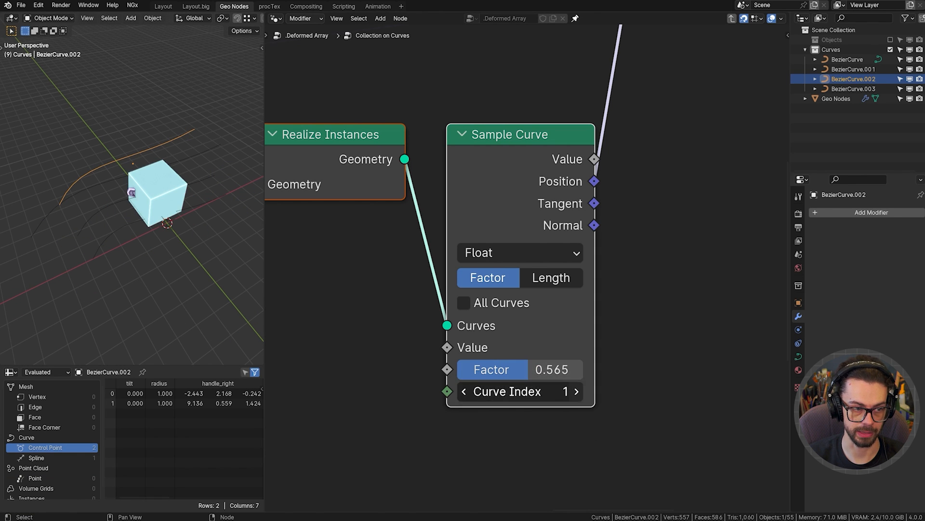
click(578, 394)
click(578, 394)
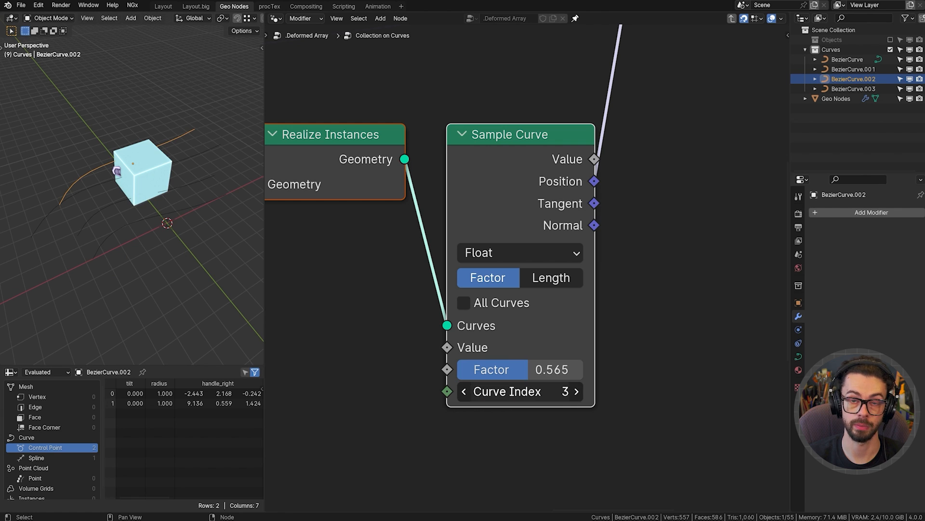
key(minus)
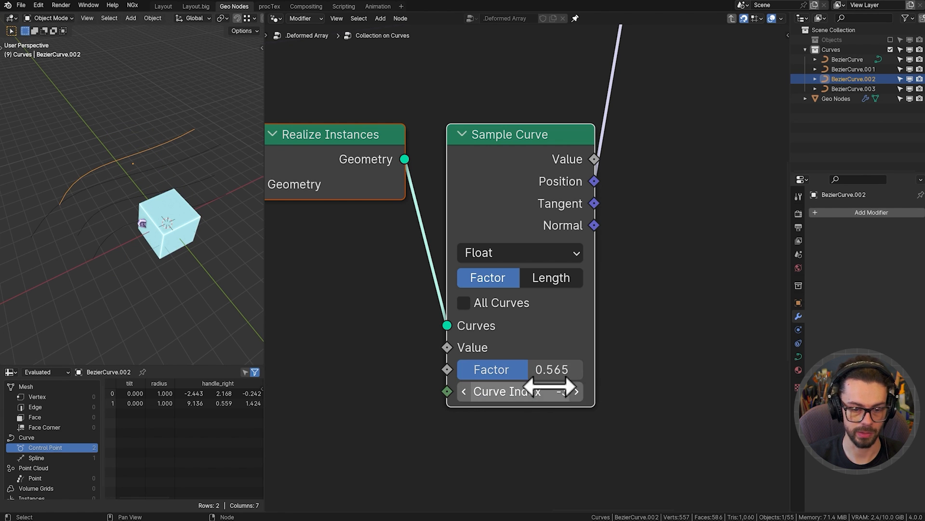
click(553, 391)
key(Return)
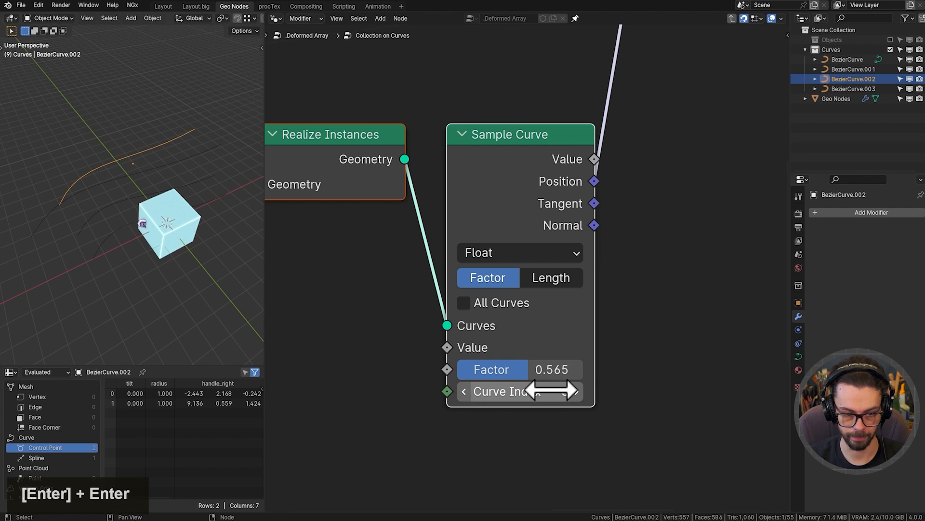
Enable All Curves on Sample Curve, try Factor 1.000, then switch the mode to Length with a length of 0.6 m.
click(508, 304)
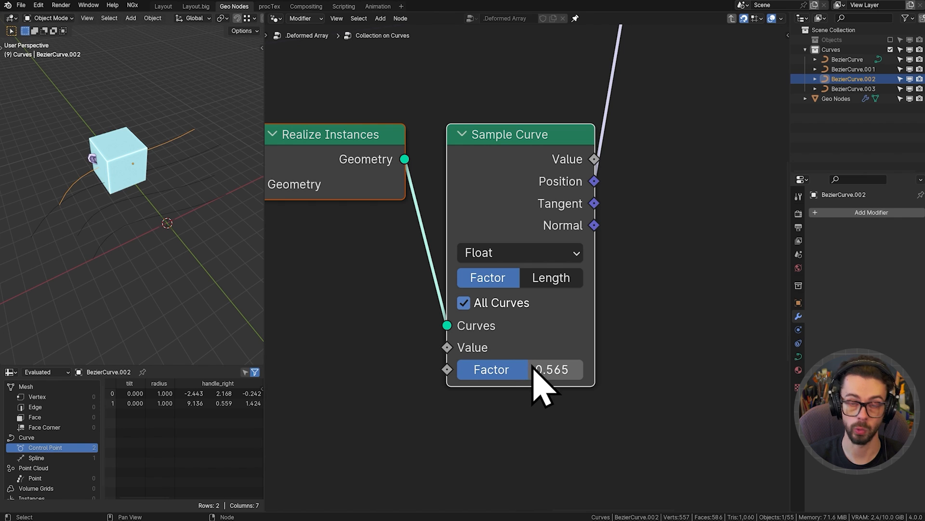
drag(541, 379, 583, 378)
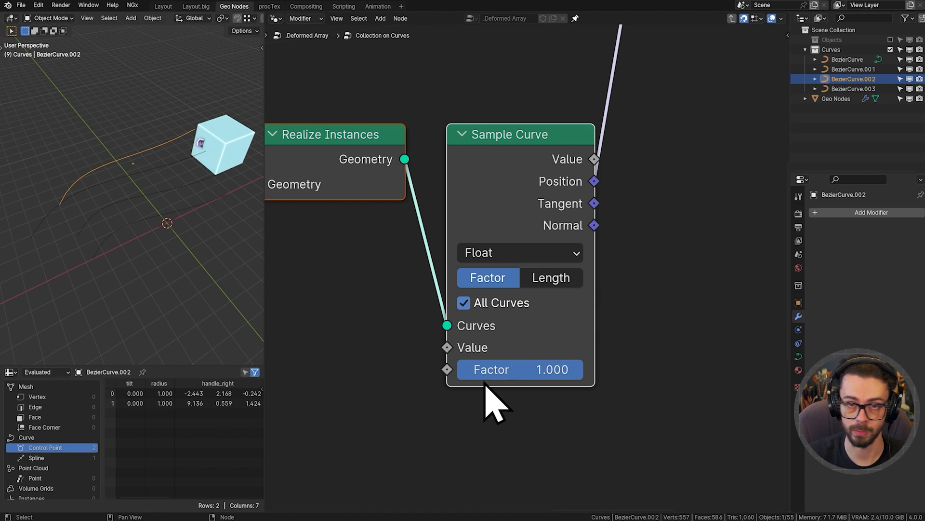
click(551, 278)
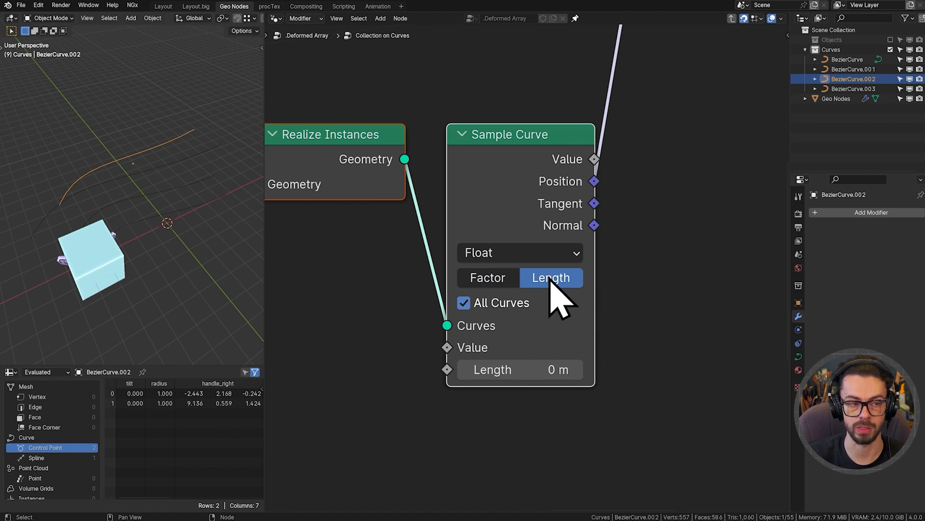
mouse_move(512, 369)
mouse_down()
mouse_move(544, 369)
mouse_move(516, 369)
mouse_up()
Add a Separate XYZ node fed by Instance Packer's Length output and place it below Realize Instances.
scroll(400, 244, down, 5)
middle_drag(378, 243, 656, 305)
middle_drag(463, 143, 499, 166)
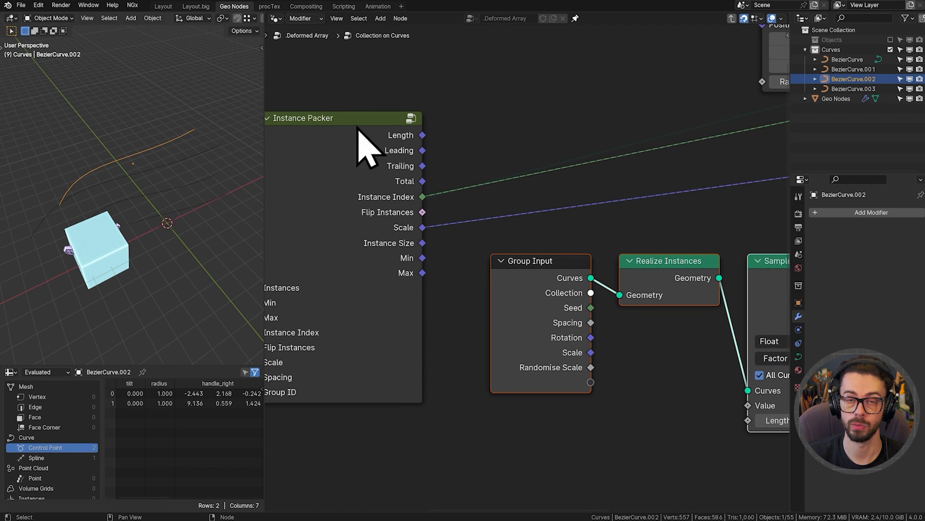
middle_drag(431, 175, 404, 196)
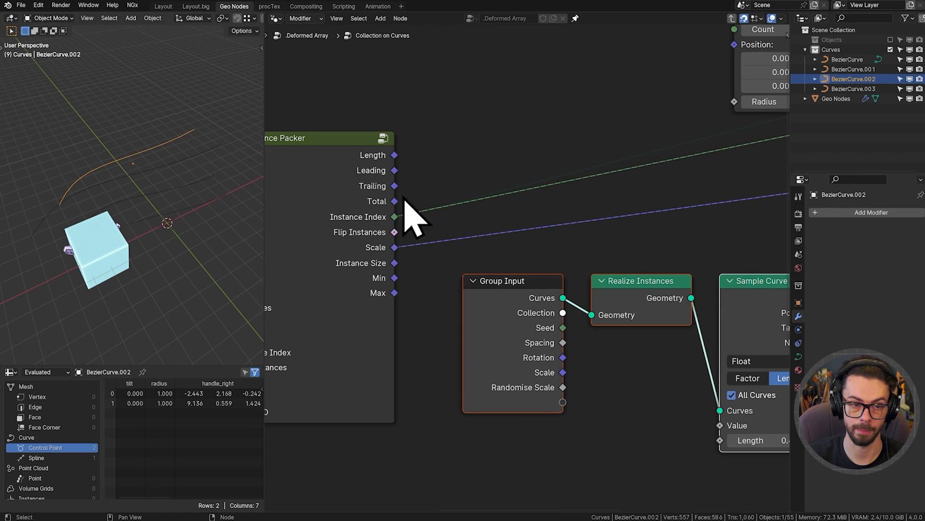
drag(394, 155, 533, 145)
text(sex)
key(Return)
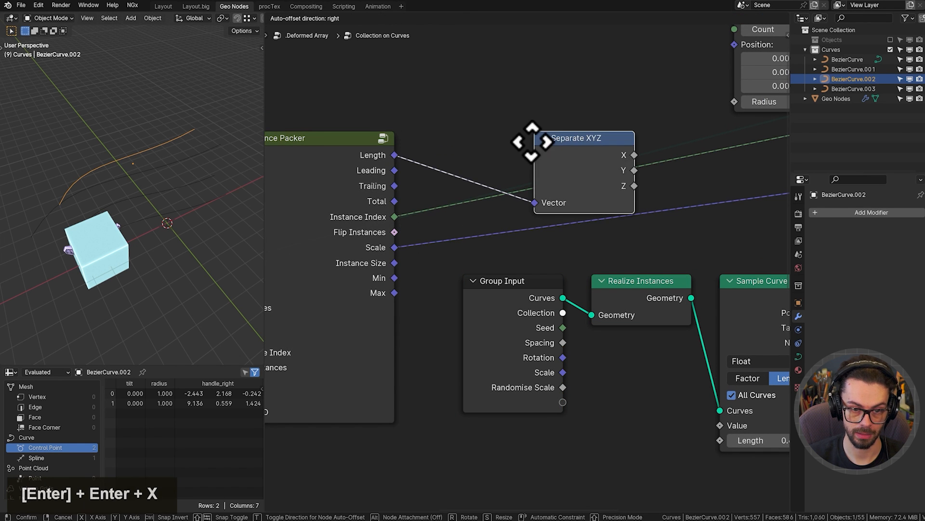
click(594, 372)
Move the duplicated Group Input and Realize Instances nodes up above the Instance Packer.
drag(539, 249, 651, 296)
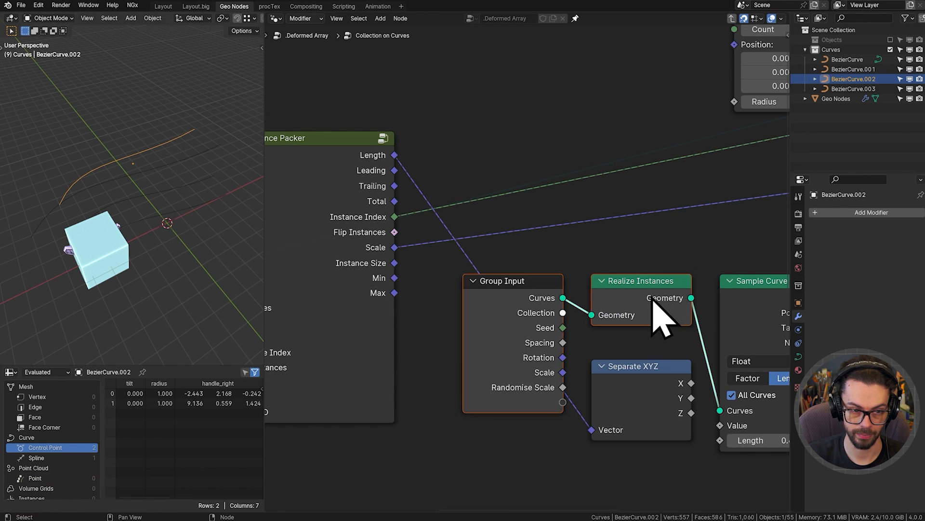
scroll(701, 318, down, 5)
shift+middle_drag(706, 323, 659, 343)
key(g)
click(540, 99)
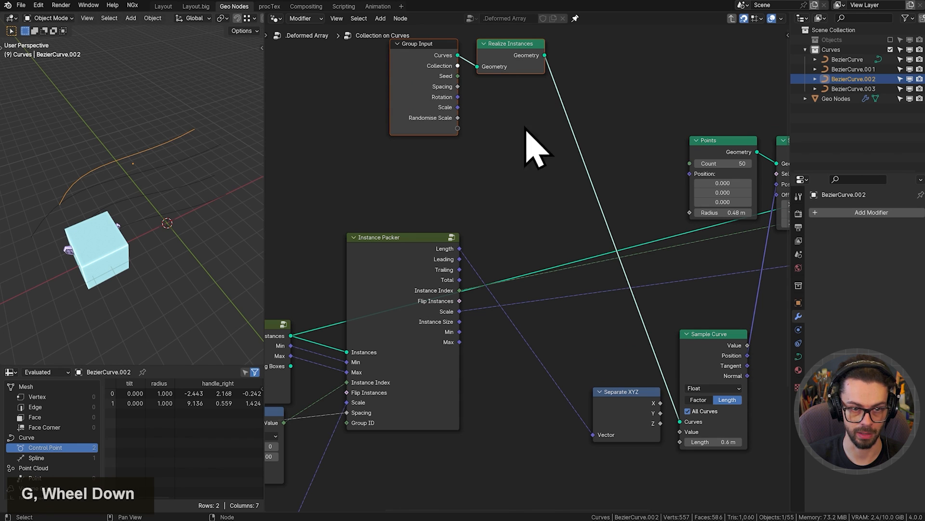
key(g)
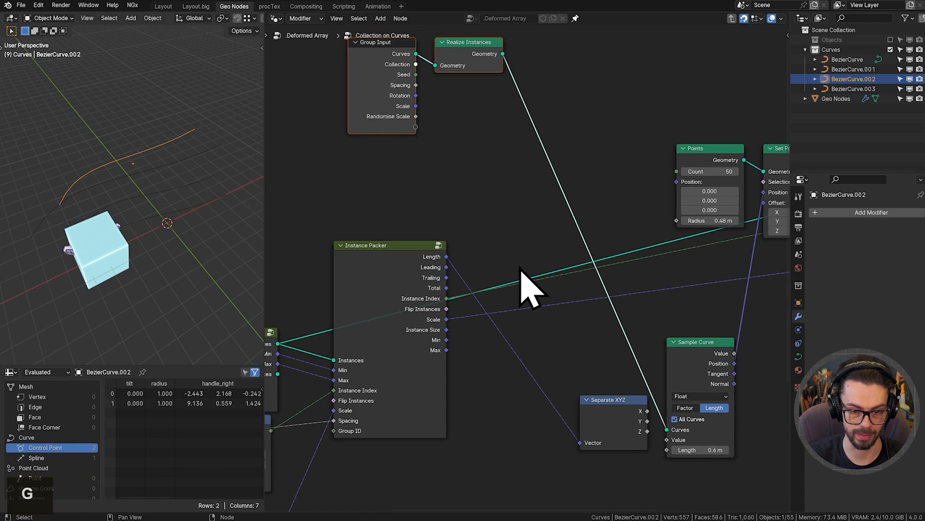
scroll(518, 289, down, 3)
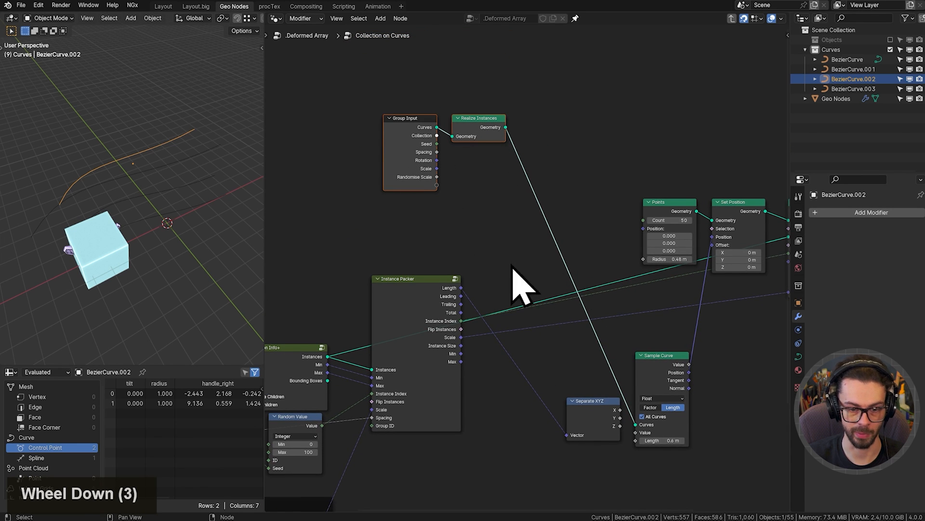
Place Sample Curve beneath the Points node and connect Separate XYZ's X output to its Length input.
middle_drag(512, 265, 429, 220)
drag(515, 278, 614, 332)
key(g)
click(616, 308)
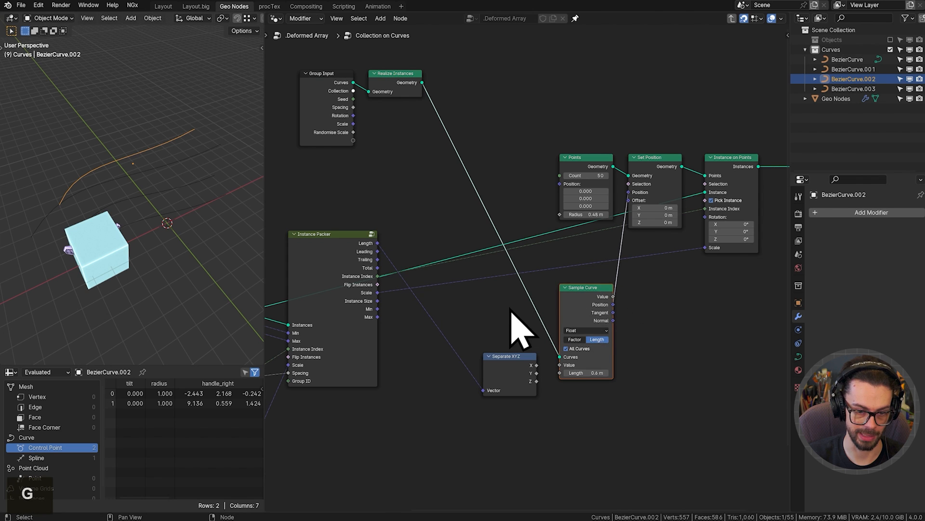
scroll(475, 309, up, 7)
middle_drag(376, 251, 361, 177)
ctrl+middle_drag(533, 307, 565, 256)
drag(568, 359, 624, 378)
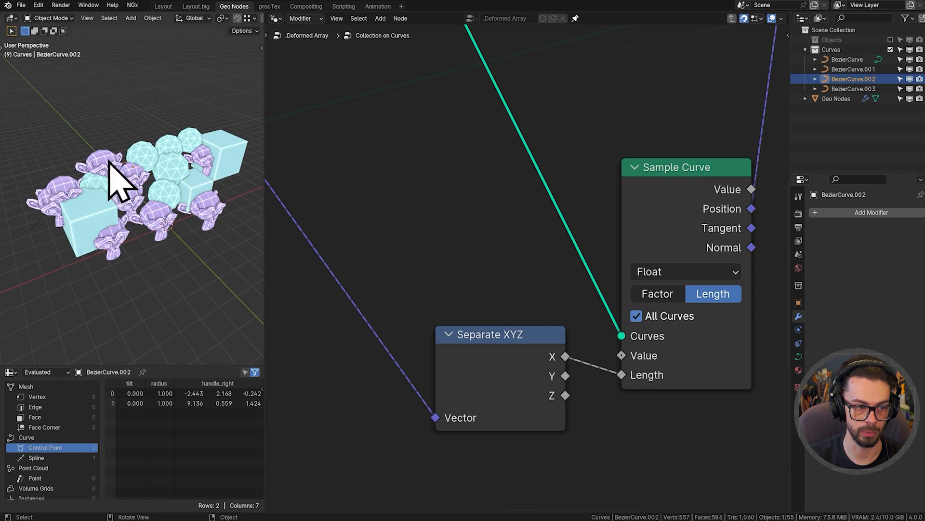
Exit to the .Deformed Array tree and set the Collection on Curves node's Scale to 0.390 on all axes.
middle_drag(362, 269, 523, 252)
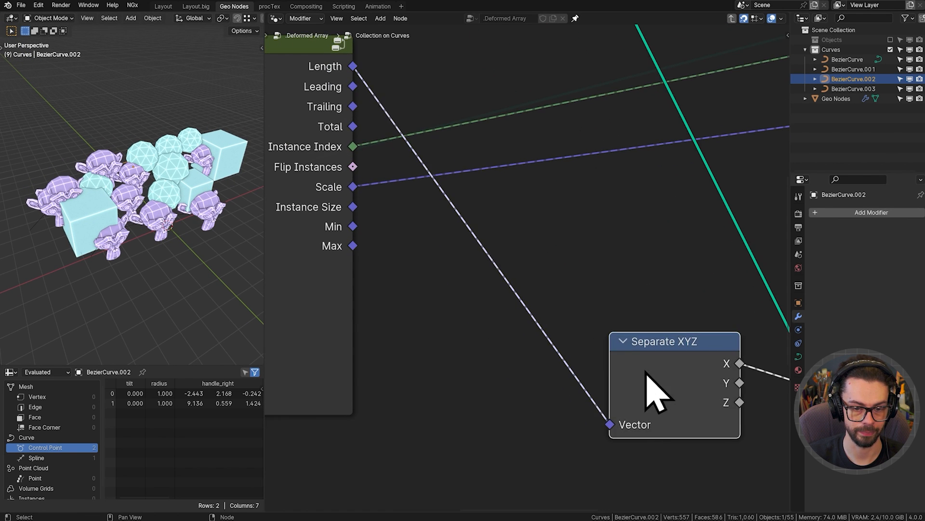
key(Tab)
middle_drag(482, 342, 525, 290)
scroll(525, 290, up, 2)
shift+drag(490, 359, 432, 399)
Set the Collection on Curves node's Scale to 0.400 on all three axes.
click(498, 356)
click(503, 351)
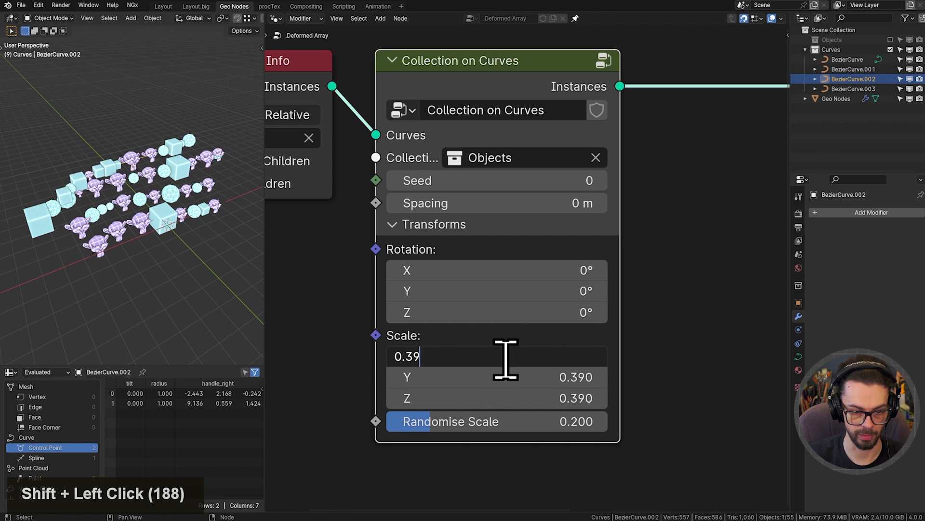
right_click(507, 359)
drag(507, 355, 507, 377)
text(.4)
key(Tab)
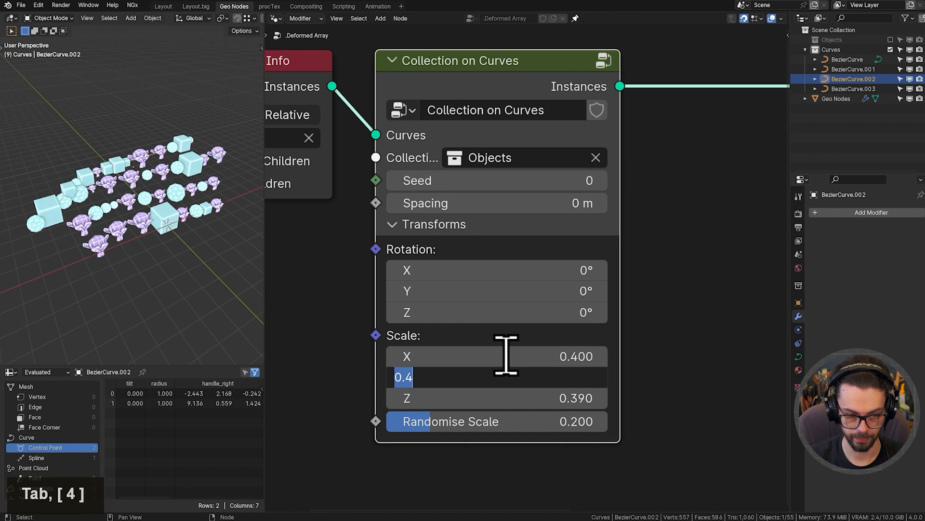
key(Tab)
text(.4)
key(Return)
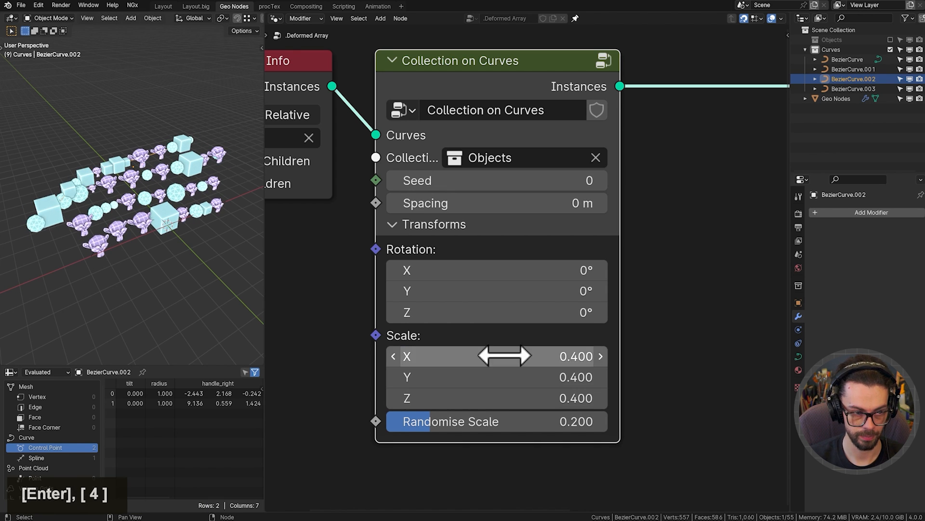
Enter the Collection on Curves group, hide Separate XYZ's unused outputs and align the node with Sample Curve's Length input.
click(602, 61)
scroll(598, 371, down, 6)
key(ctrl+h)
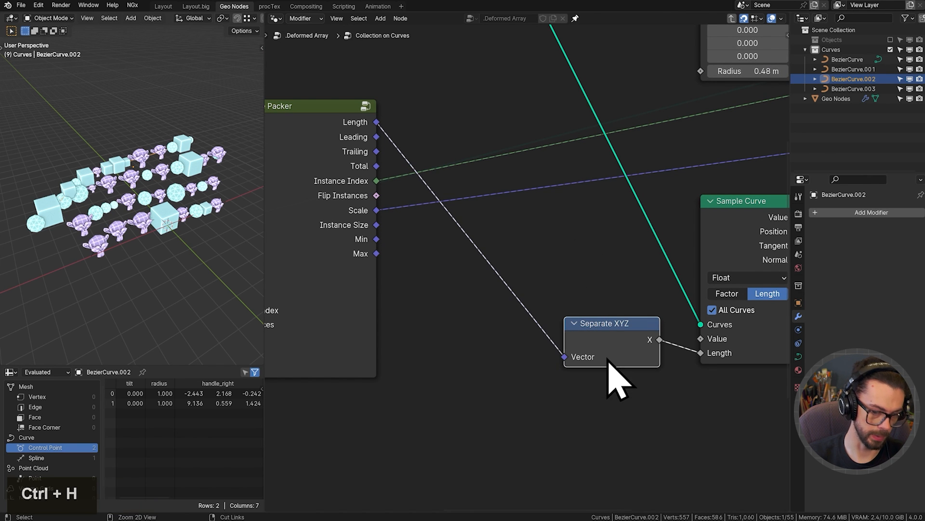
drag(620, 357, 633, 371)
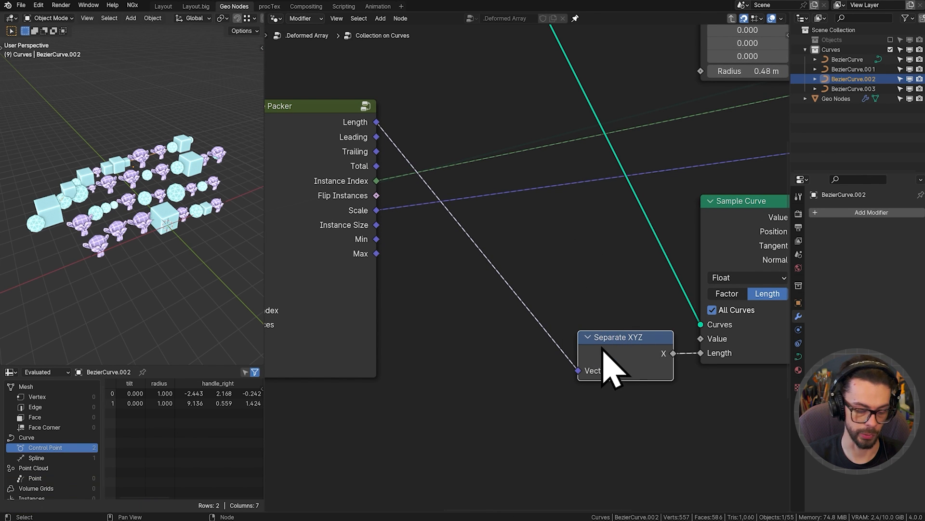
Examine the link from Instance Packer's Length output through Separate XYZ to Sample Curve.
middle_drag(603, 362, 636, 361)
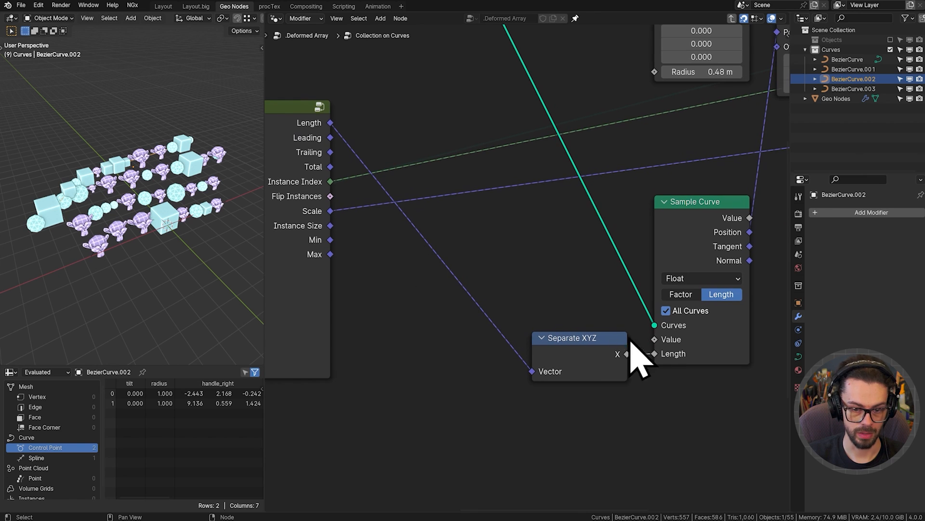
middle_drag(719, 245, 694, 289)
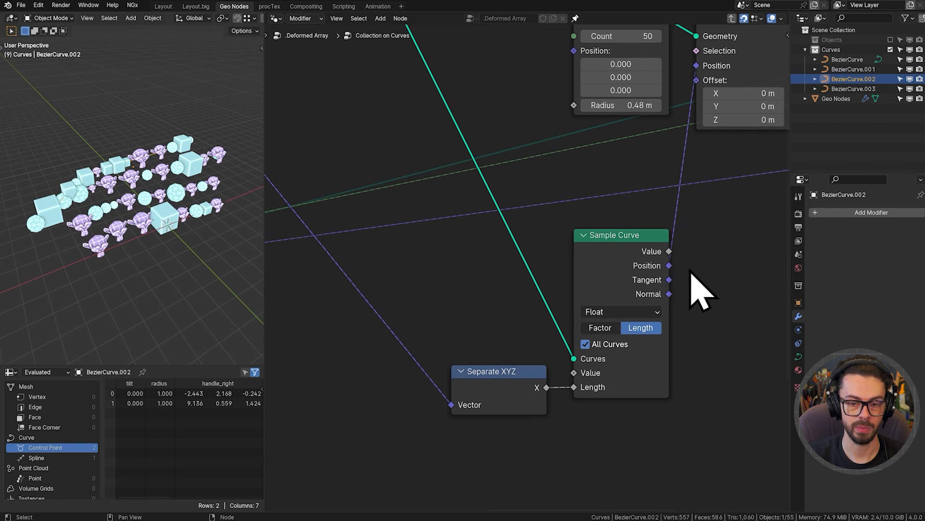
middle_drag(414, 251, 623, 274)
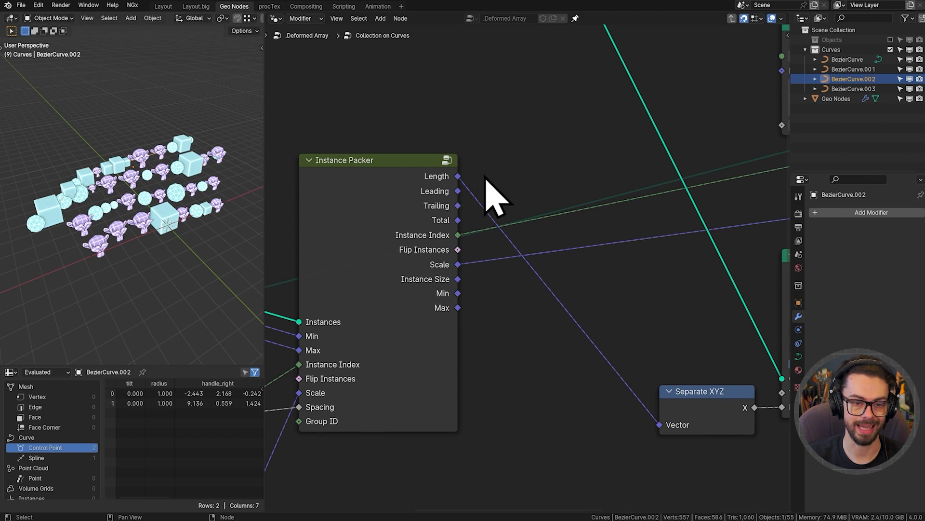
mouse_move(459, 181)
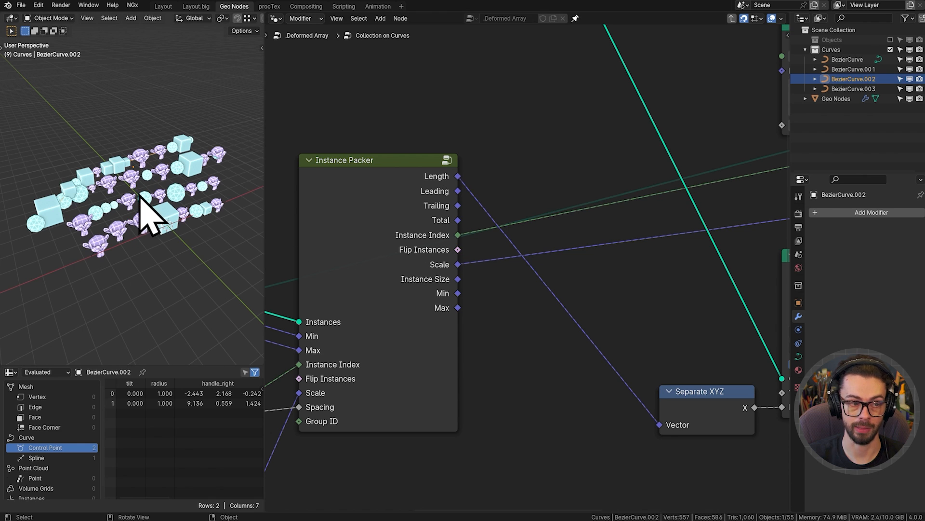
Inspect the monkey-head instances up close in the viewport and select the Geo Nodes object.
scroll(138, 227, up, 4)
shift+middle_drag(190, 156, 123, 204)
middle_drag(123, 205, 65, 172)
scroll(136, 216, up, 4)
scroll(168, 249, up, 7)
mouse_move(168, 250)
shift+middle_down()
mouse_move(147, 179)
mouse_move(172, 224)
mouse_move(137, 262)
shift+middle_up()
key(z)
click(159, 268)
key(shift+z)
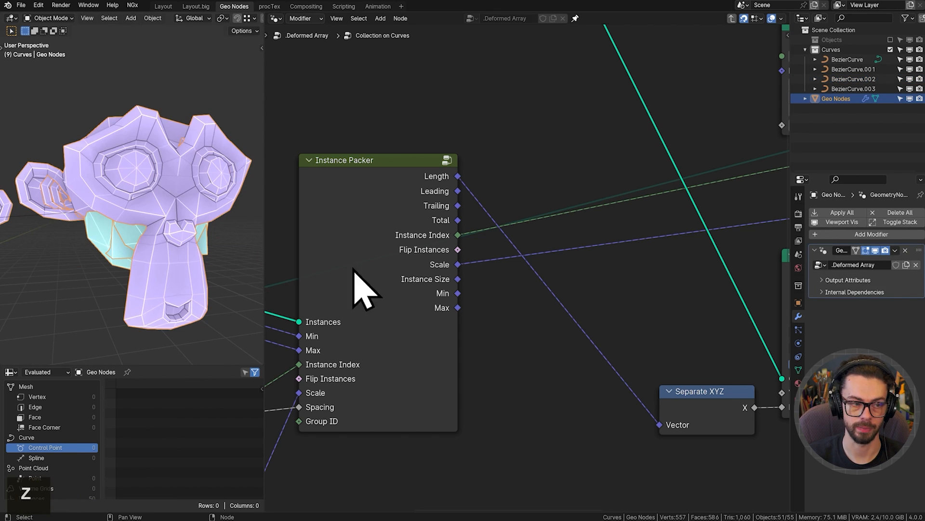
Set the Points node's Count to 10 and move Instance on Points slightly closer to Set Position.
scroll(415, 249, down, 6)
middle_drag(533, 200, 442, 264)
scroll(511, 255, up, 3)
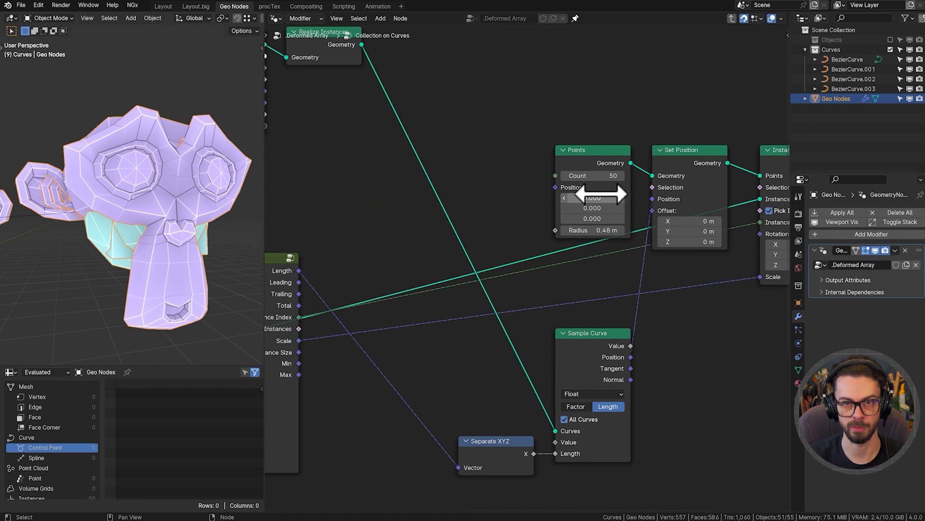
scroll(594, 259, down, 3)
middle_drag(533, 205, 535, 201)
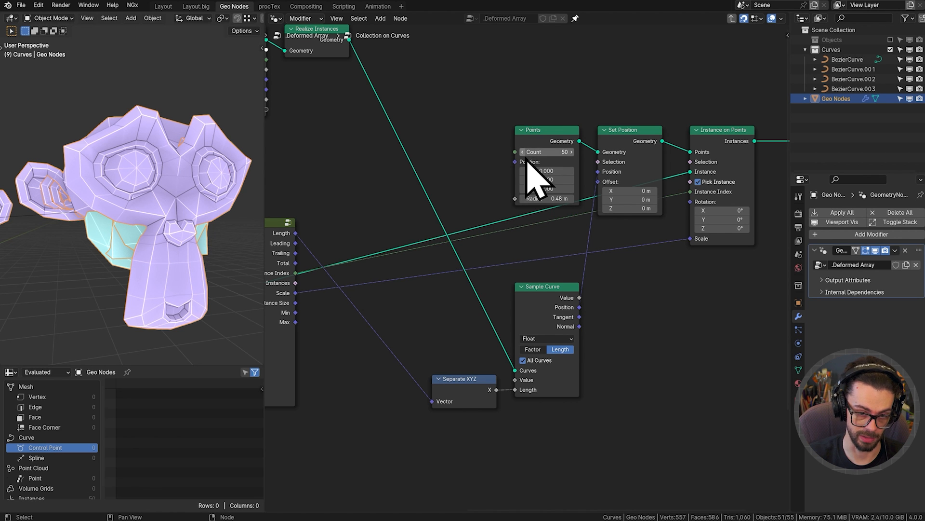
text(10)
key(Return)
scroll(124, 223, down, 7)
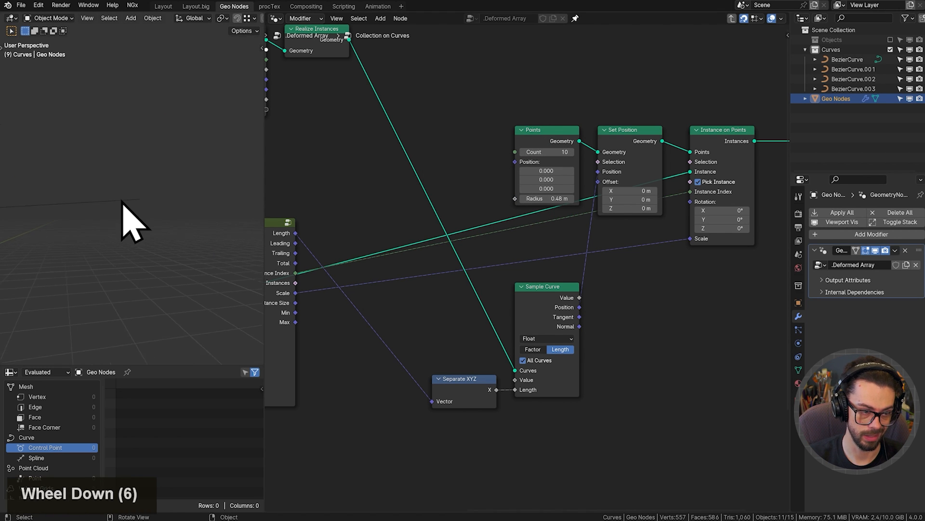
shift+middle_drag(77, 279, 109, 251)
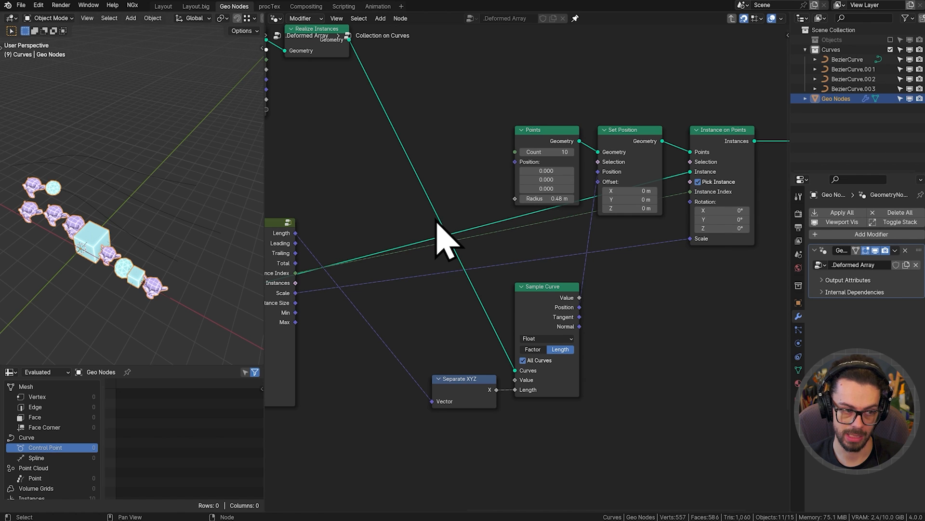
drag(723, 140, 714, 140)
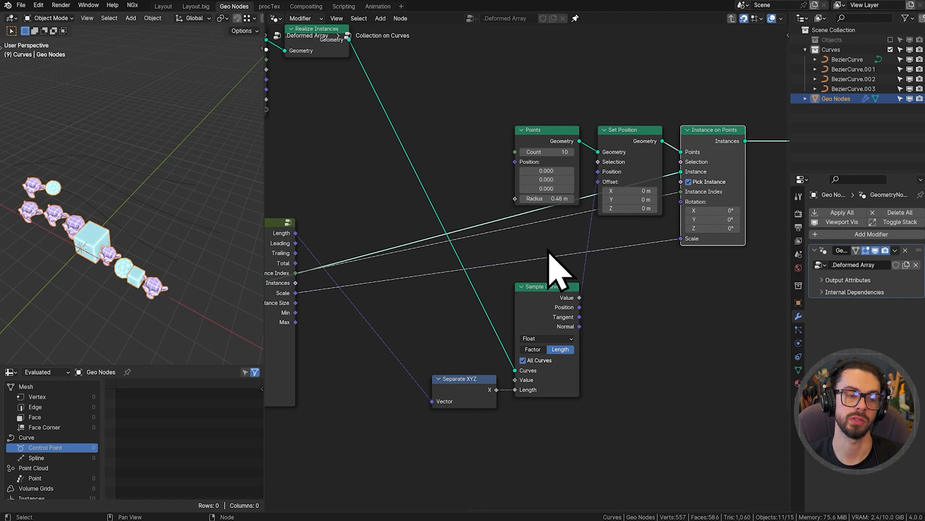
Examine the Collection Info+, Random Value and Randomise Scale nodes that feed the Instance Packer.
middle_drag(470, 245, 657, 269)
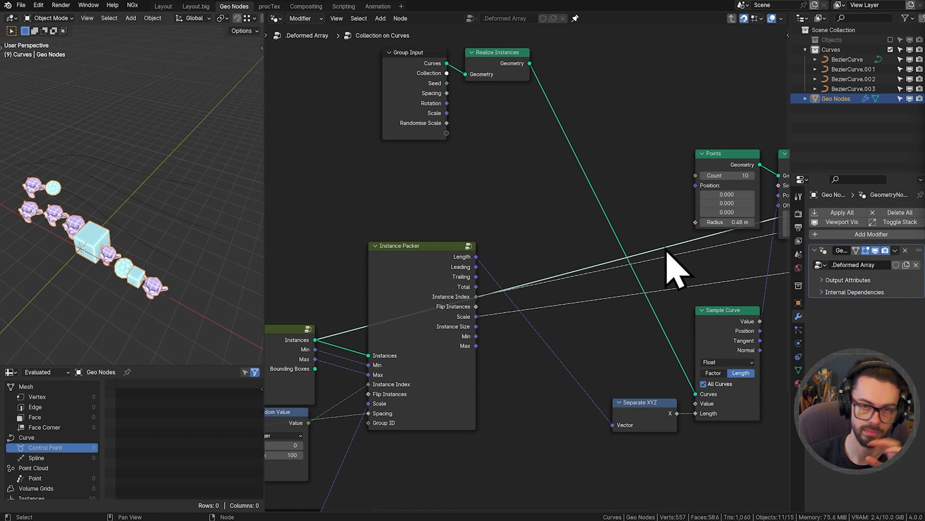
middle_drag(443, 359, 710, 139)
right_click(595, 245)
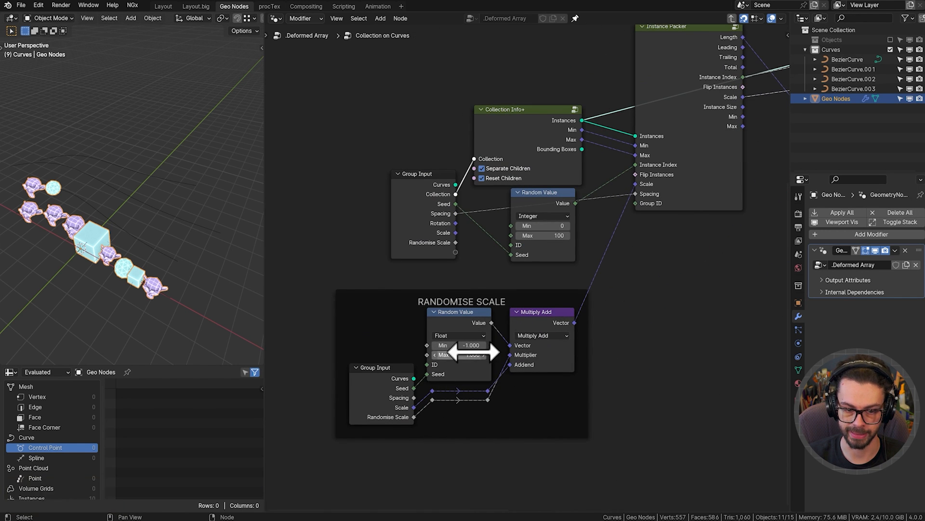
scroll(464, 364, up, 2)
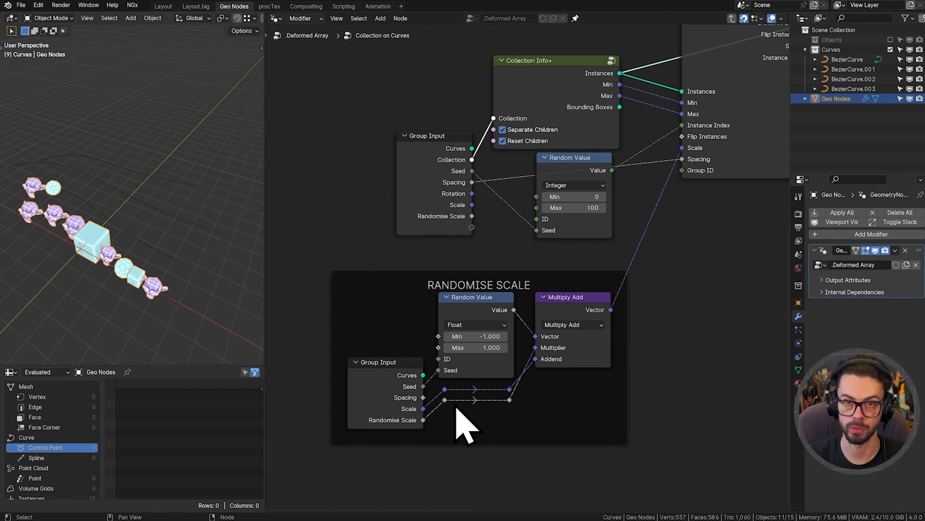
middle_drag(661, 265, 649, 227)
scroll(479, 275, down, 1)
scroll(480, 274, down, 1)
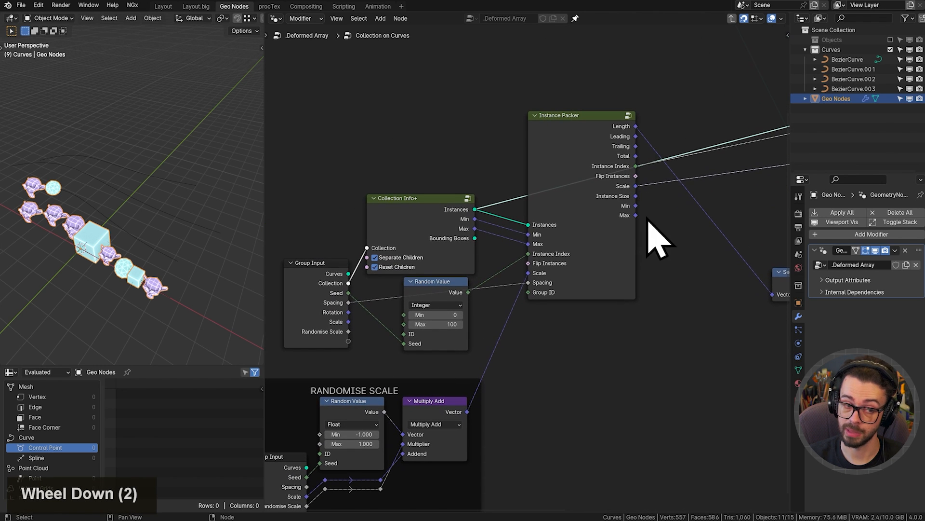
Move the Instance Packer and its input nodes away from Separate XYZ, and lower the Instance Packer.
drag(307, 147, 655, 409)
key(g)
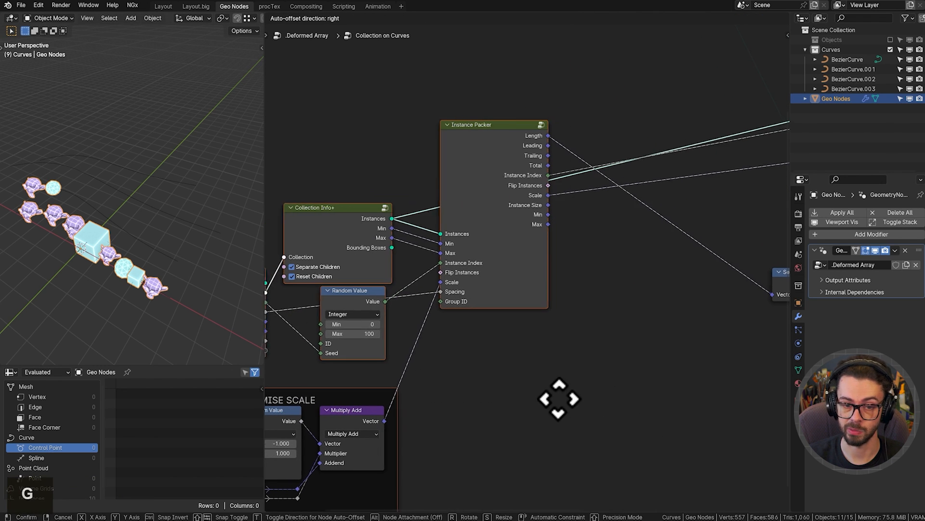
click(554, 408)
drag(514, 195, 555, 253)
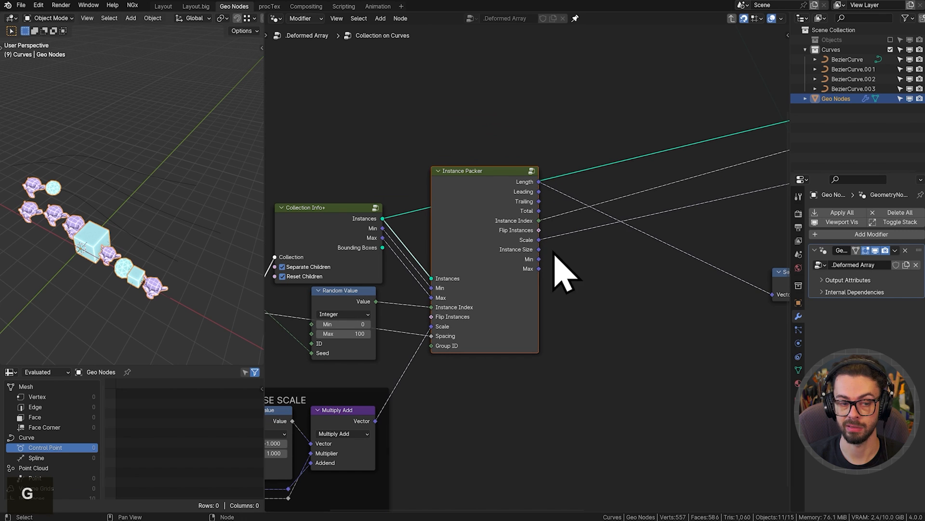
Duplicate the Points node, place the copy beside Instance Packer and set its Count to 100.
scroll(609, 288, up, 1)
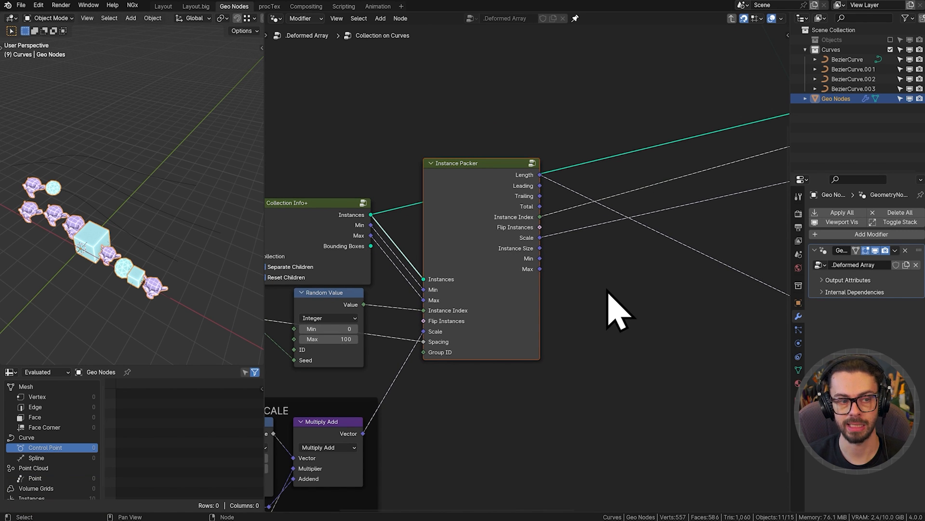
scroll(608, 291, right, 1)
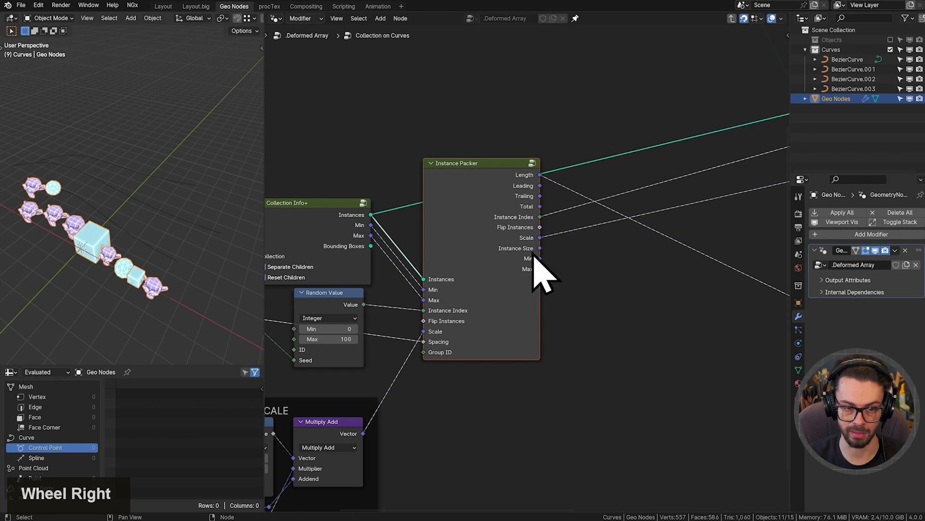
scroll(631, 284, right, 5)
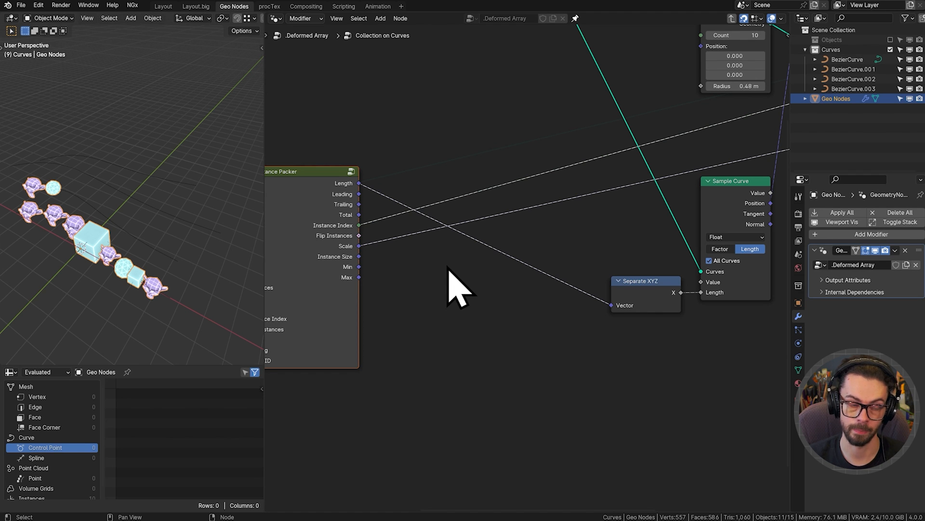
scroll(487, 250, up, 2)
middle_drag(487, 250, 558, 186)
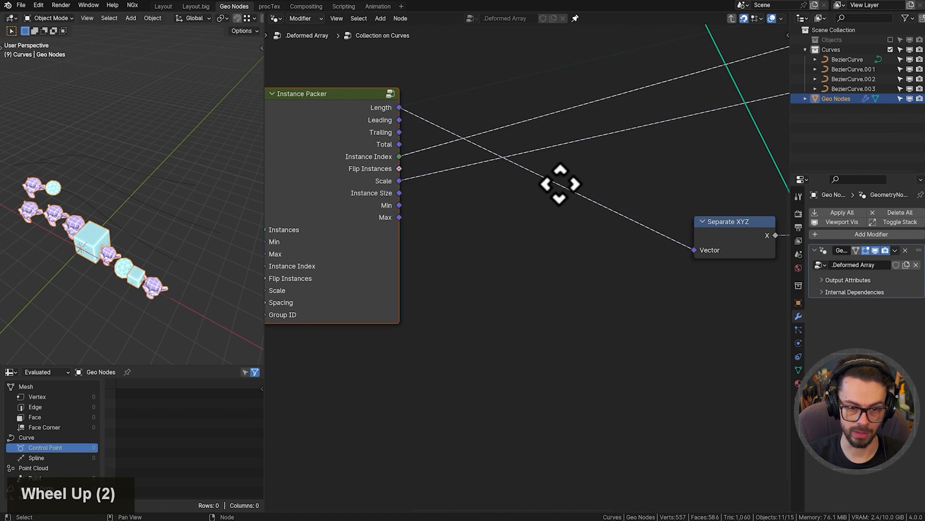
scroll(599, 227, down, 4)
key(shift+d)
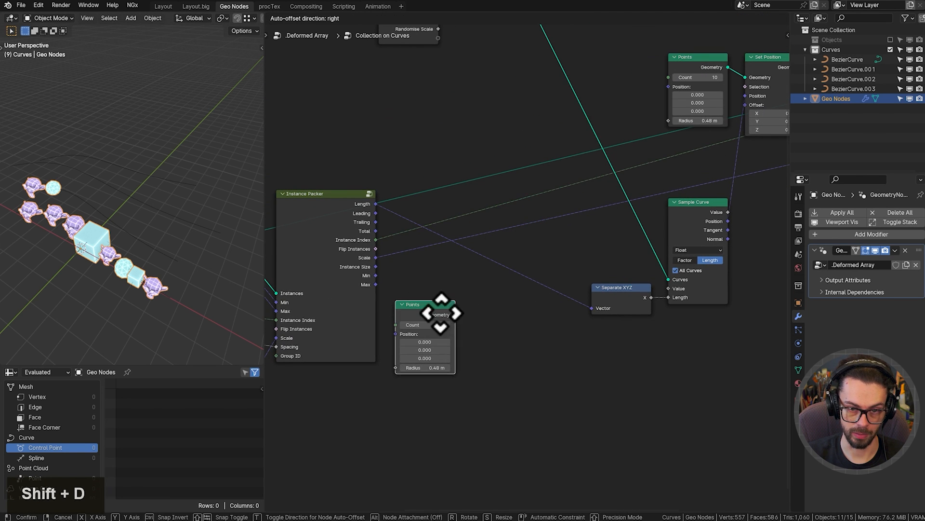
click(439, 318)
scroll(530, 308, up, 6)
click(496, 266)
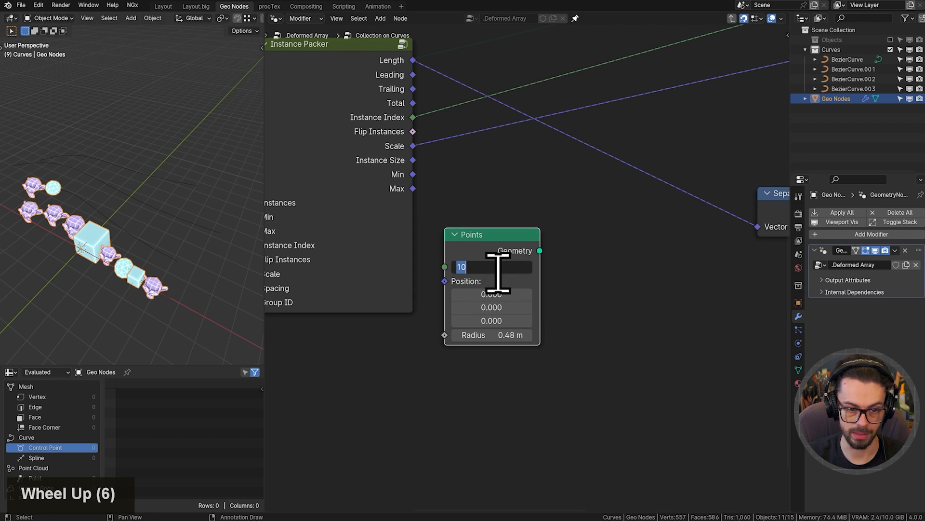
text(100)
key(Return)
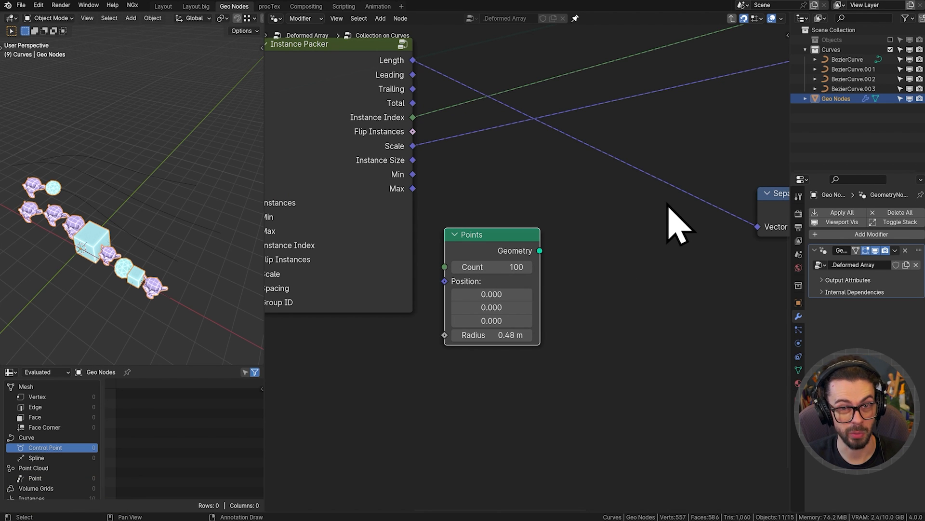
scroll(635, 202, down, 2)
middle_drag(601, 213, 619, 214)
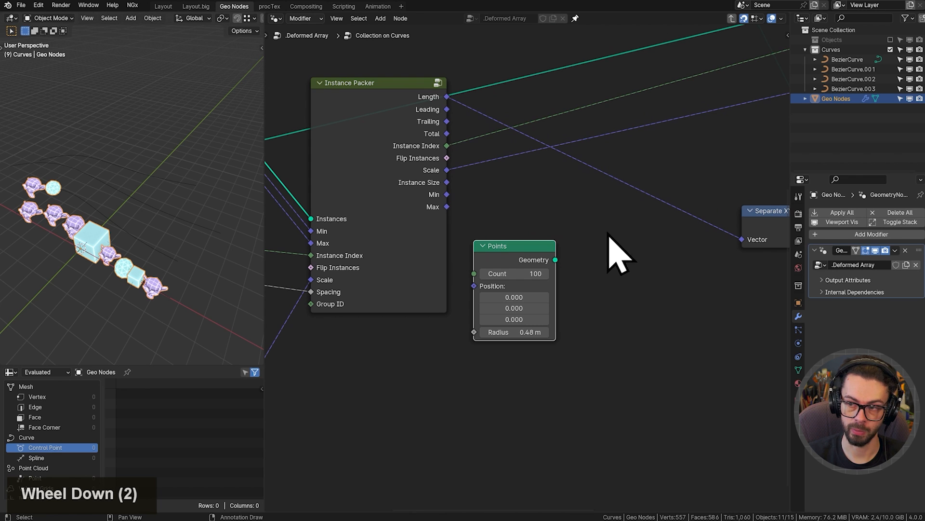
Add an Attribute Statistic node fed by the geometry of the Points node beside Instance Packer.
drag(555, 260, 629, 267)
text(ttr)
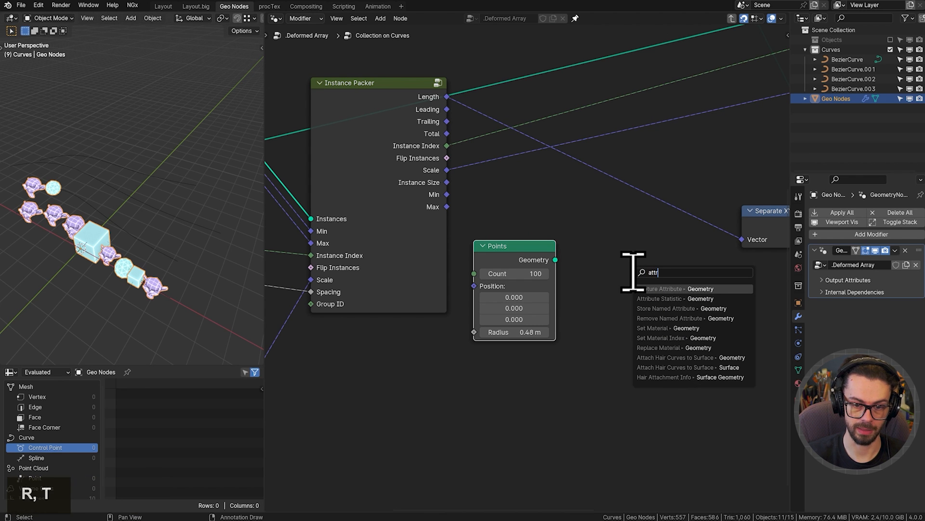
key(Down)
key(Return)
click(641, 315)
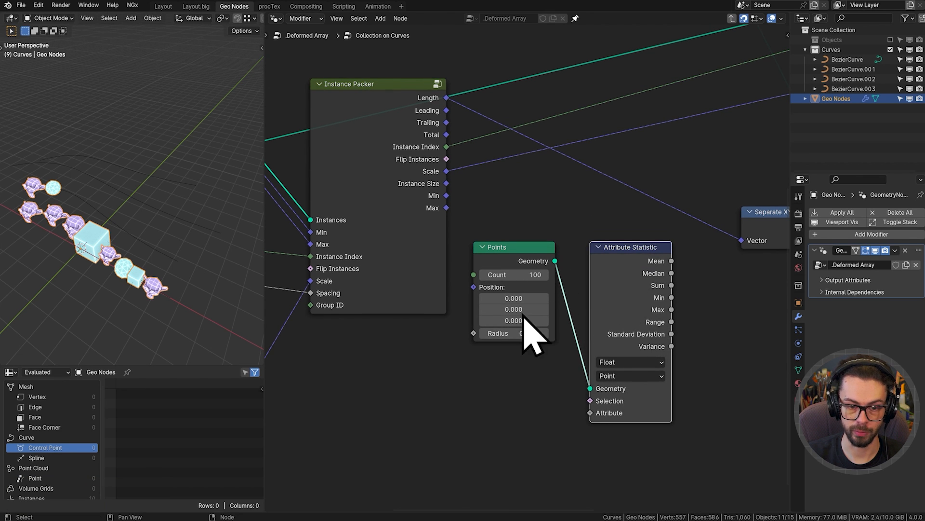
middle_drag(628, 361, 550, 351)
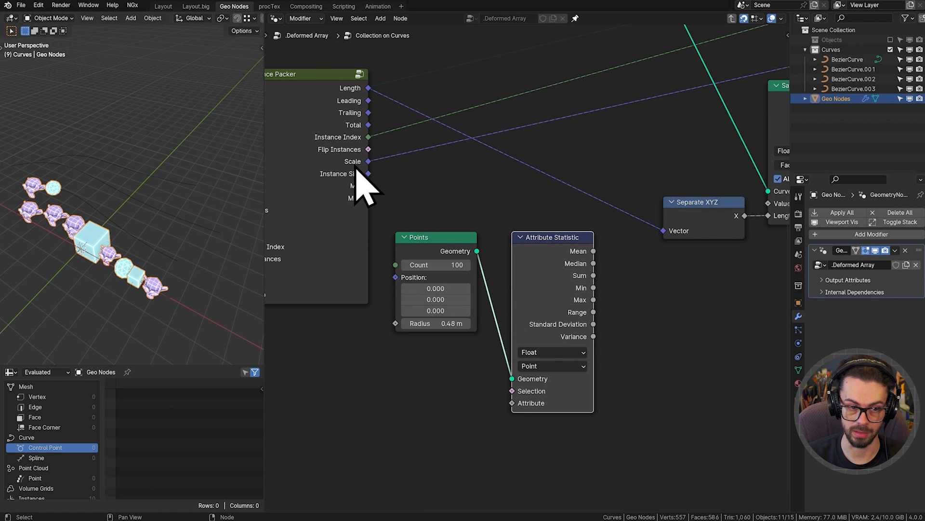
Duplicate the Separate XYZ node, feed it Instance Packer's Instance Size, and link its X to the Attribute Statistic's Attribute.
click(702, 232)
key(shift+d)
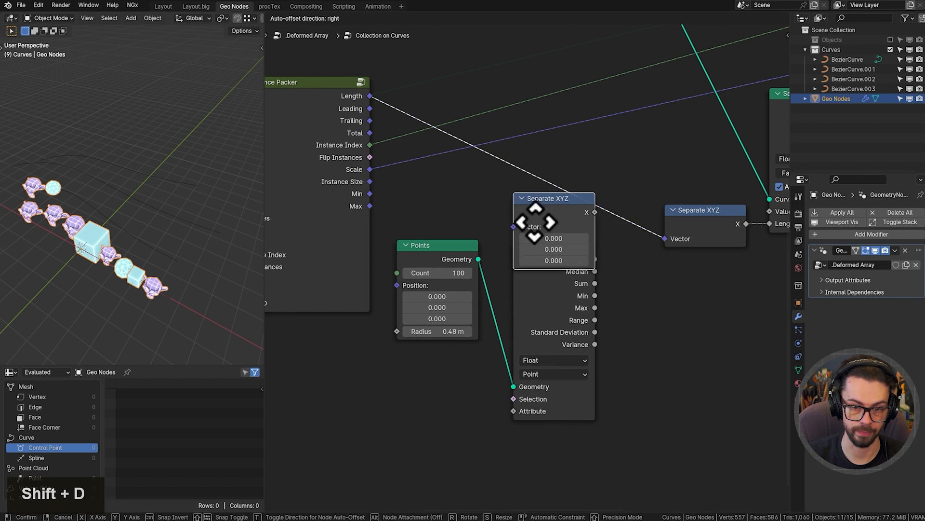
click(451, 207)
drag(370, 181, 402, 216)
click(444, 206)
click(619, 270)
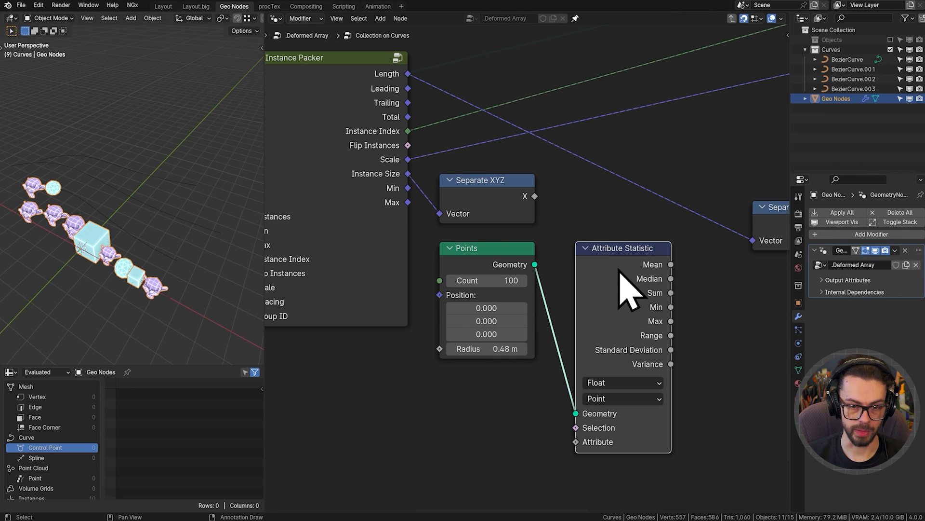
drag(535, 196, 576, 441)
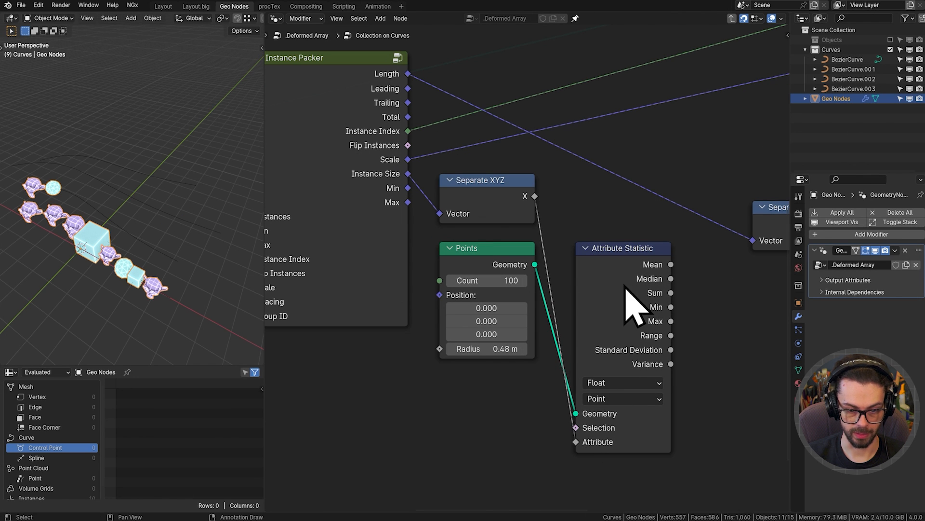
Preview the Points geometry with the Attribute Statistic's Min in a Viewer node, and show its point data in the spreadsheet.
middle_drag(600, 299, 466, 298)
drag(492, 310, 574, 273)
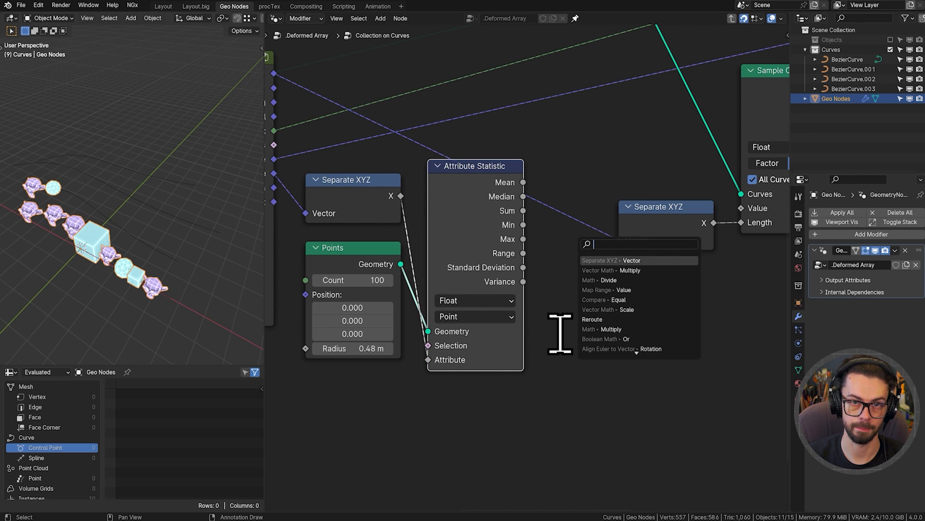
ctrl+shift+click(378, 278)
ctrl+shift+click(378, 277)
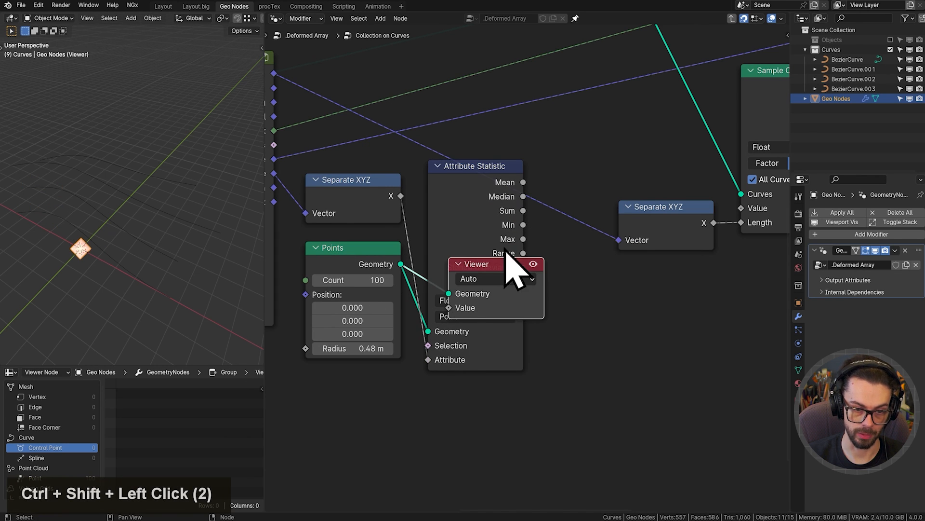
drag(506, 265, 675, 338)
ctrl+shift+click(521, 225)
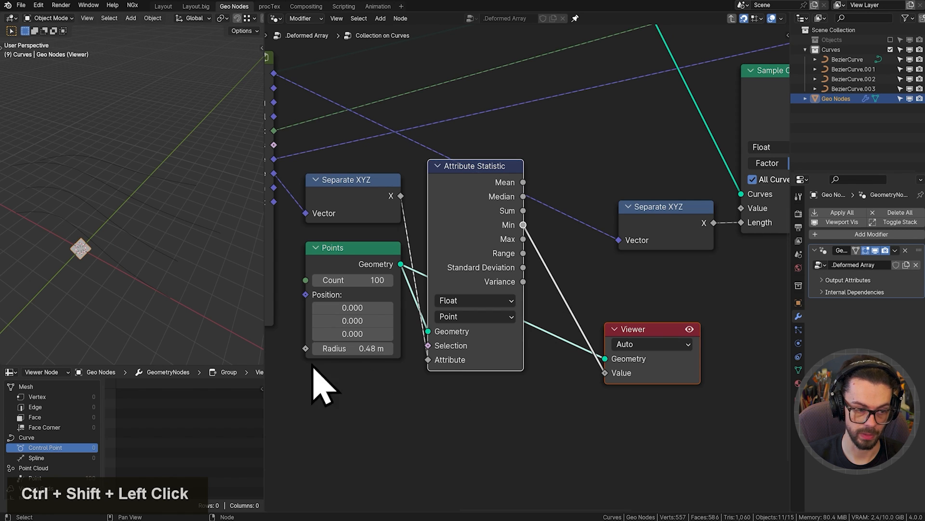
scroll(60, 455, down, 4)
click(38, 466)
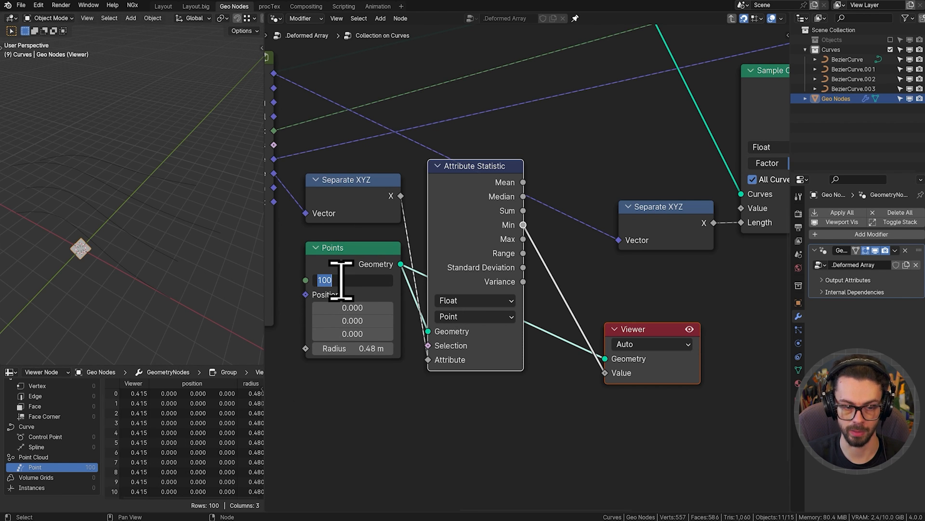
Try a count of 1000 on the Points node feeding Attribute Statistic, and restore it to 100.
text(100)
key(Return)
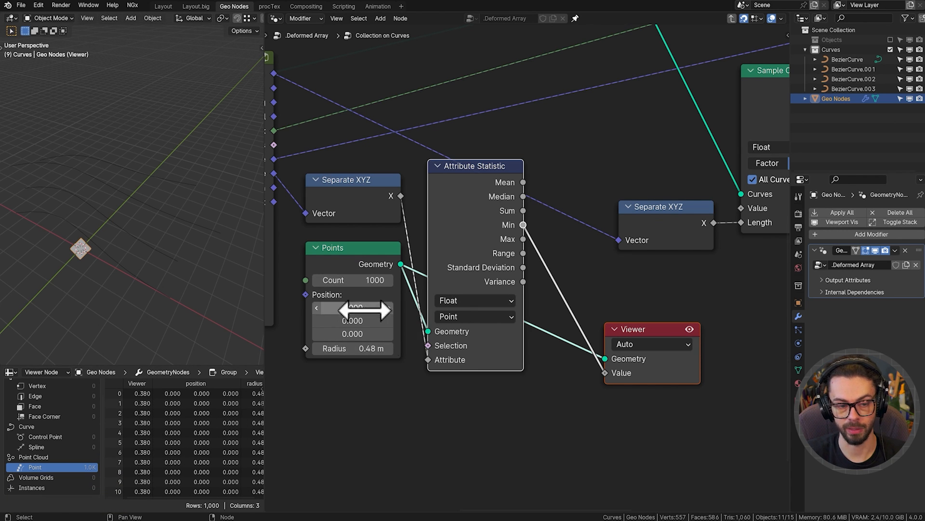
text(100)
key(Return)
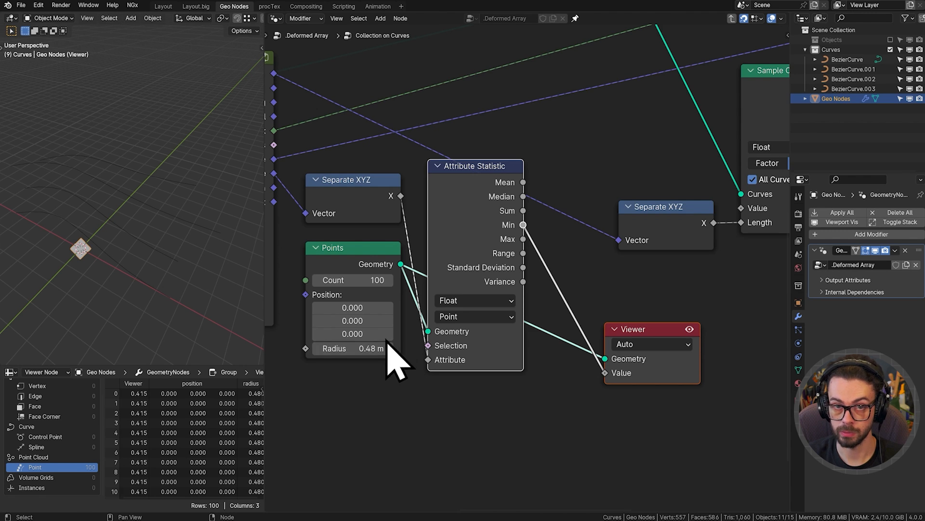
Review the Randomise Scale, Instance Packer and Attribute Statistic node chain.
scroll(388, 341, down, 4)
middle_drag(388, 342, 671, 287)
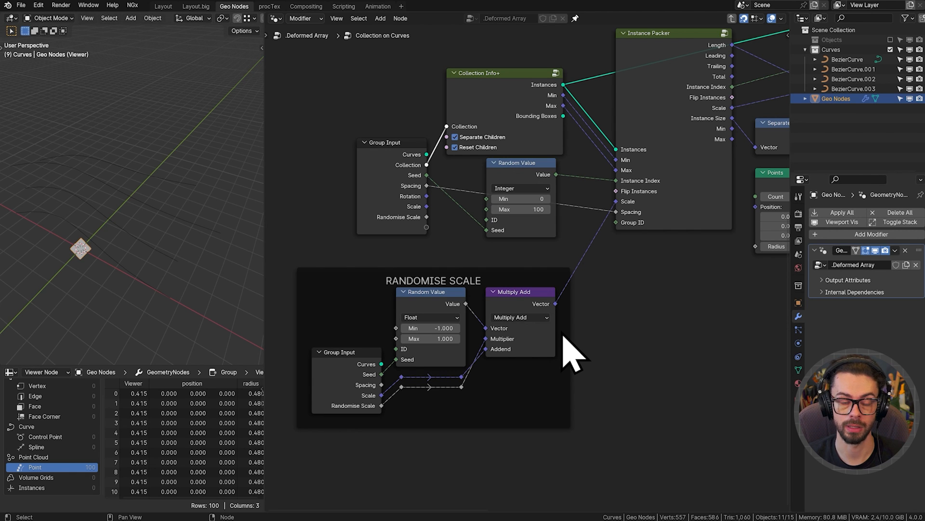
middle_drag(617, 237, 513, 261)
middle_drag(591, 275, 563, 272)
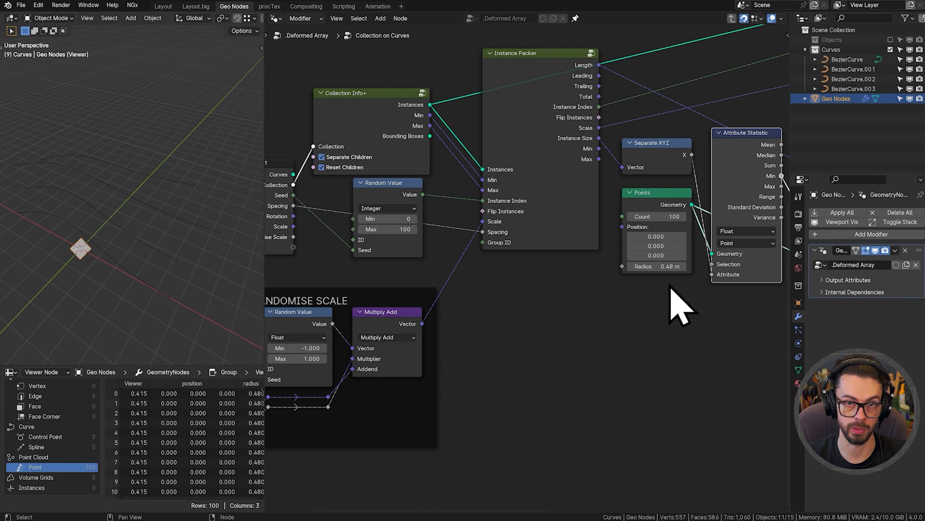
middle_drag(651, 278, 518, 337)
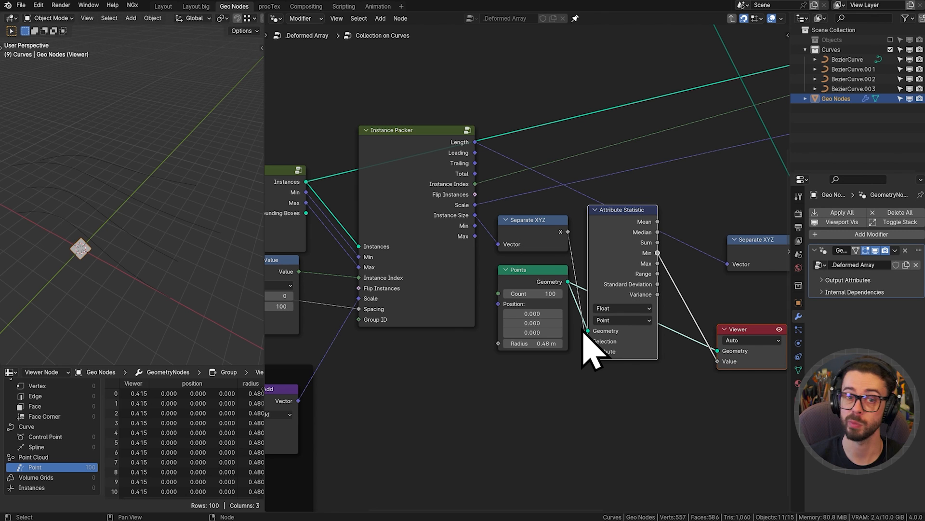
scroll(626, 267, up, 3)
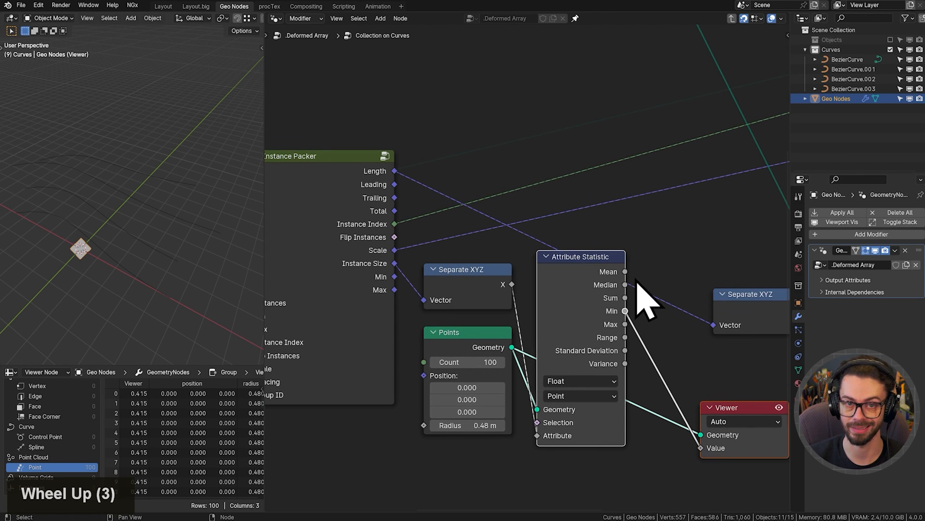
scroll(557, 229, down, 5)
Move the upper Group Input and Realize Instances nodes away from the Points node to make room.
middle_drag(559, 216, 537, 355)
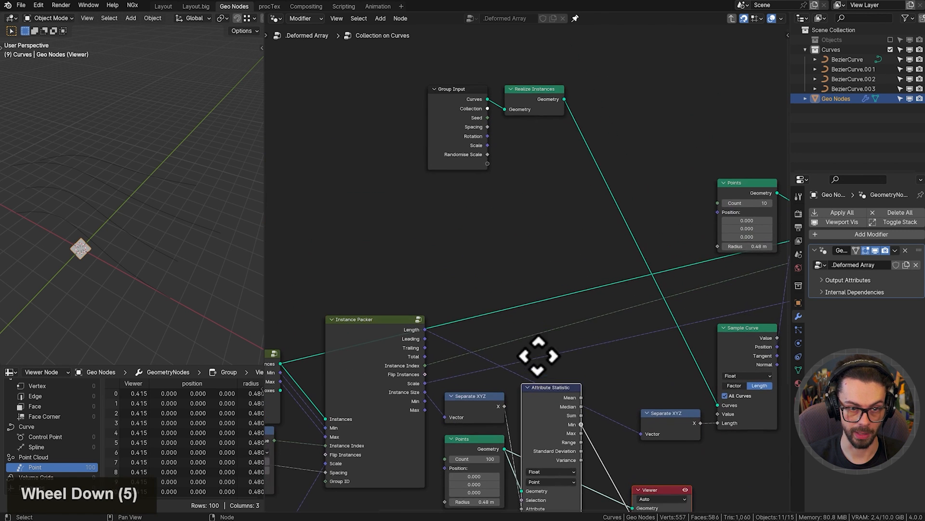
drag(550, 171, 475, 98)
middle_drag(548, 119, 572, 128)
key(g)
click(460, 202)
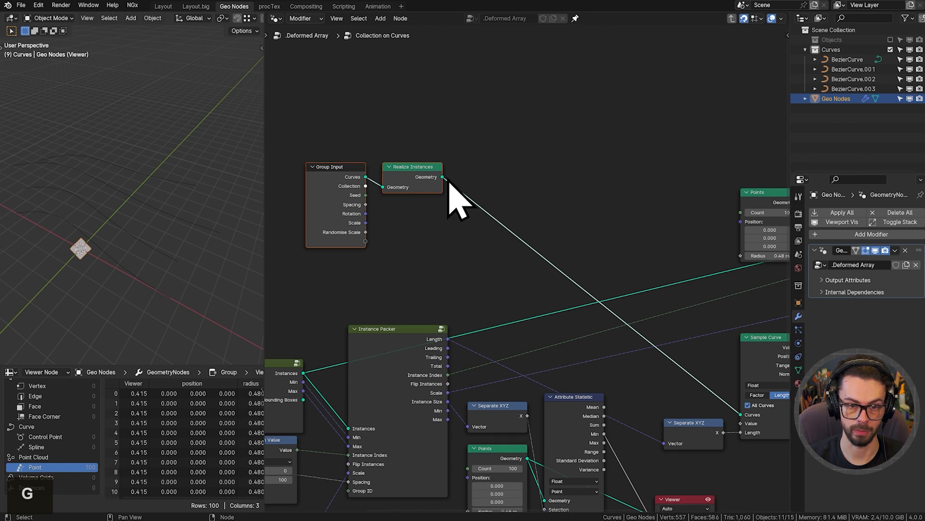
Add a Spline Length node beside Realize Instances.
key(shift+a)
mouse_move(550, 145)
mouse_move(610, 144)
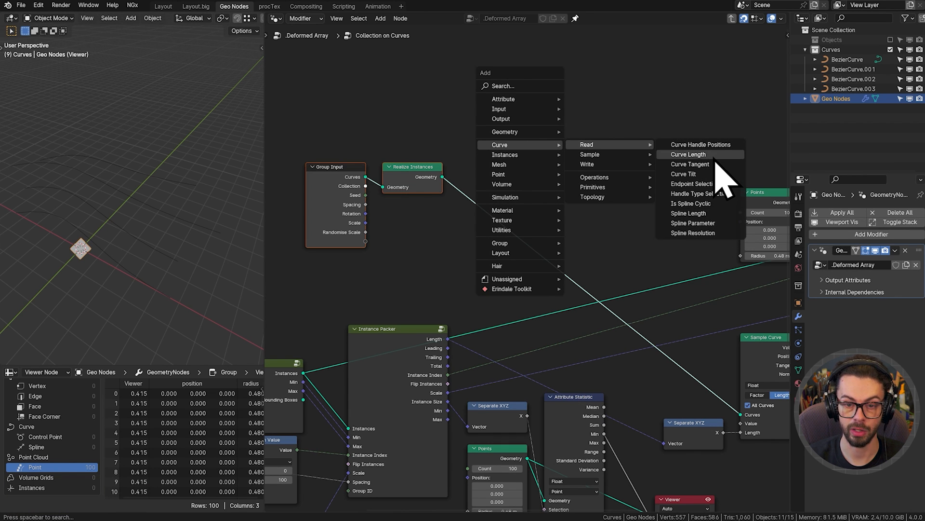
click(689, 213)
click(563, 148)
scroll(563, 149, up, 8)
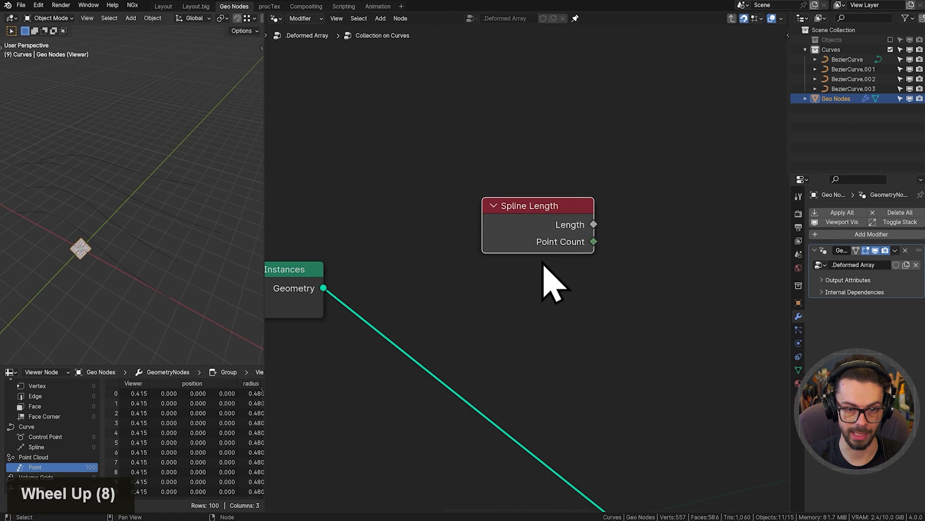
scroll(552, 258, up, 2)
Add a Curve Length node and connect its Curve input to the Realize Instances geometry.
key(shift+a)
mouse_move(652, 176)
mouse_move(706, 174)
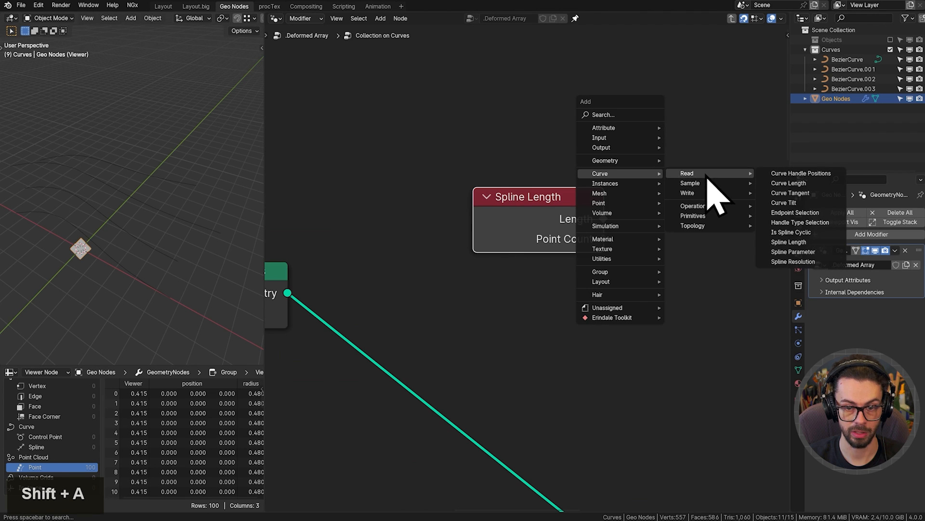
click(781, 183)
click(464, 103)
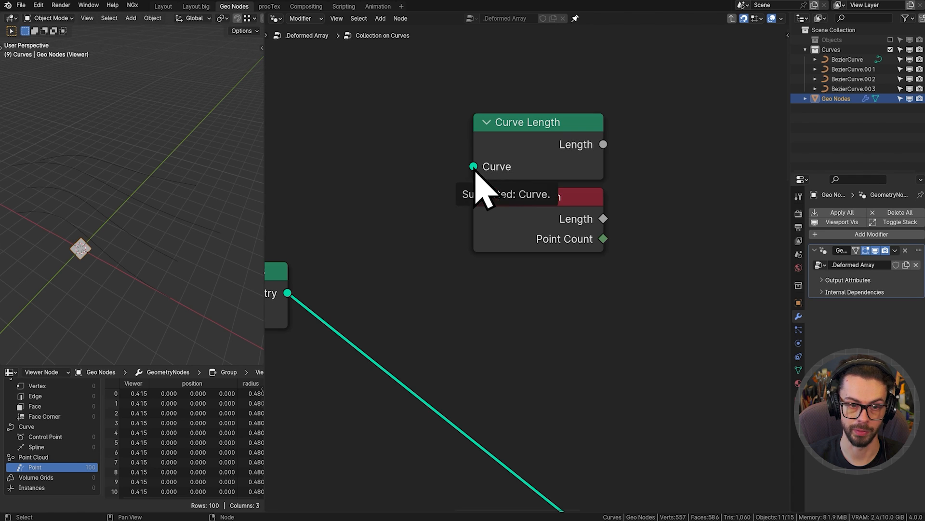
drag(473, 166, 289, 292)
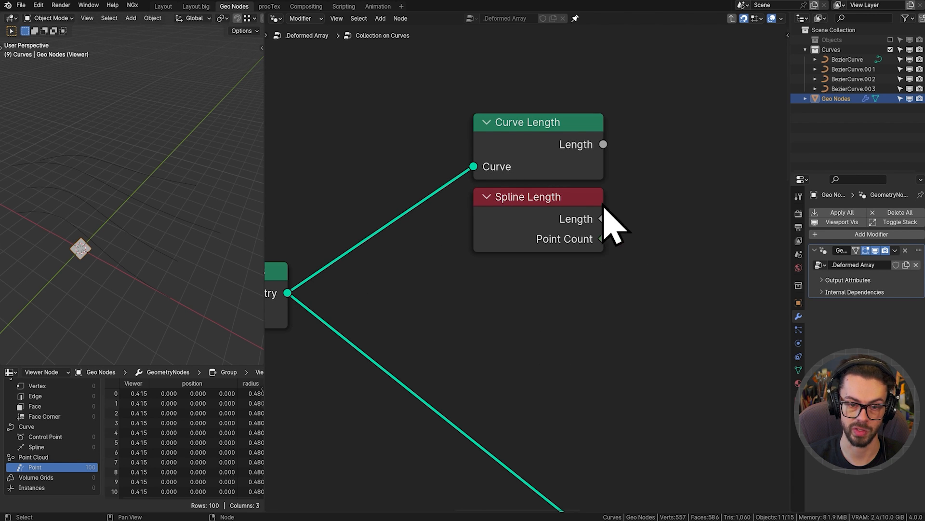
Delete the Spline Length node.
click(593, 238)
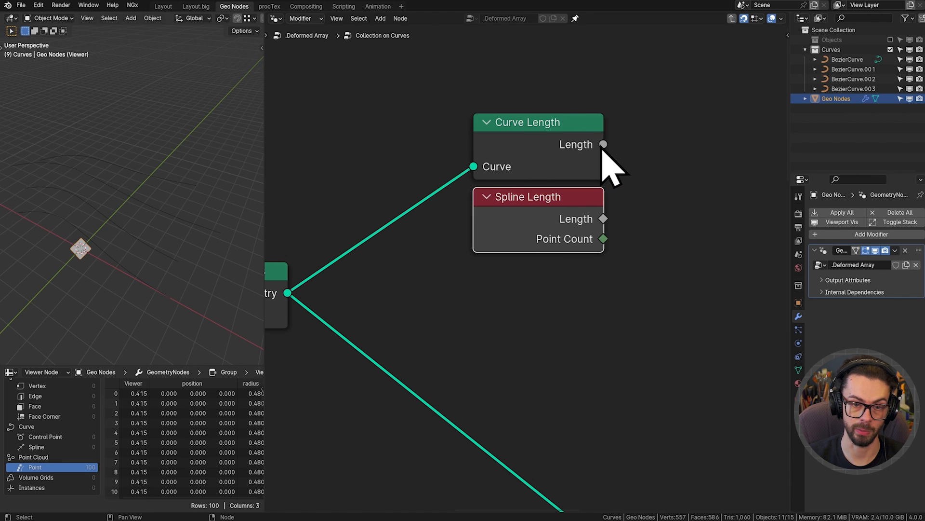
drag(603, 144, 627, 139)
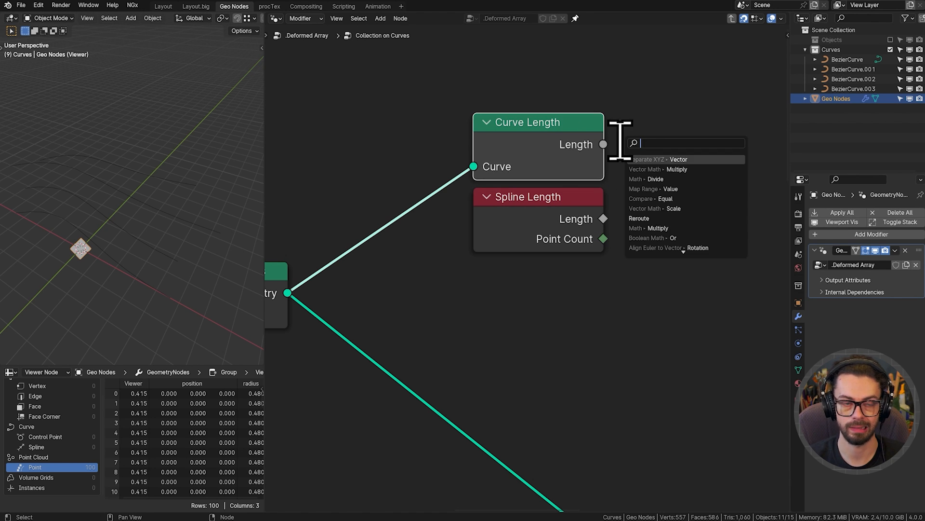
click(541, 238)
key(x)
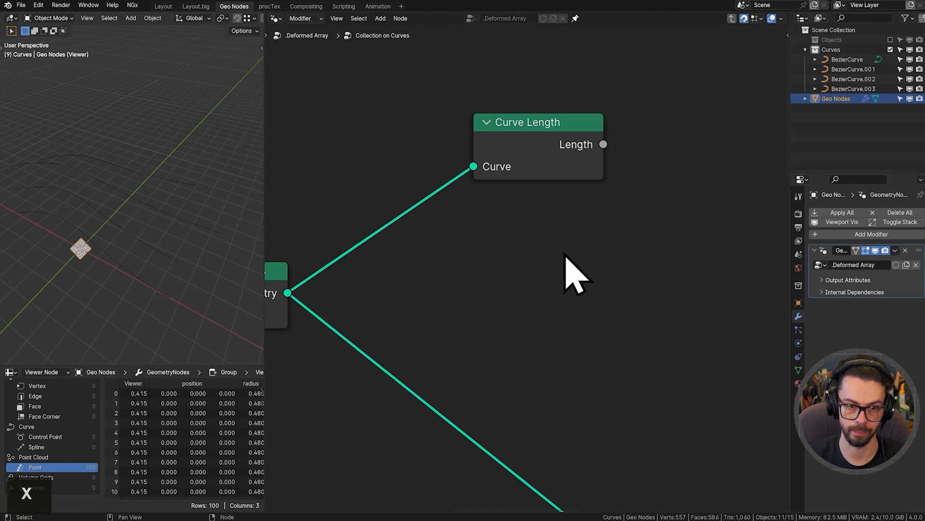
Move the Curve Length node down, closer to the Points node with a count of 10.
scroll(520, 183, down, 8)
middle_drag(521, 184, 509, 173)
click(433, 91)
key(g)
click(517, 228)
Add a Divide math node that divides the Curve Length output by the Attribute Statistic's Min.
scroll(529, 233, up, 3)
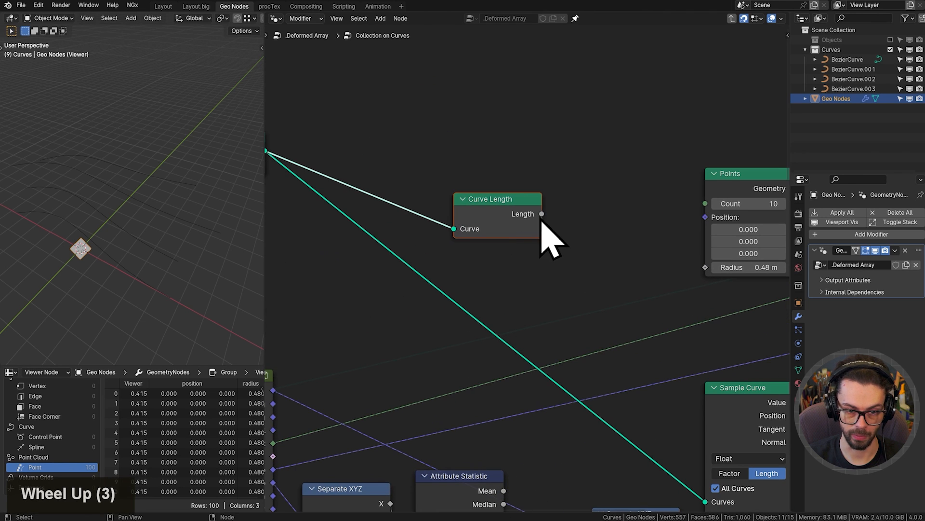
drag(542, 214, 591, 208)
text(di)
key(Return)
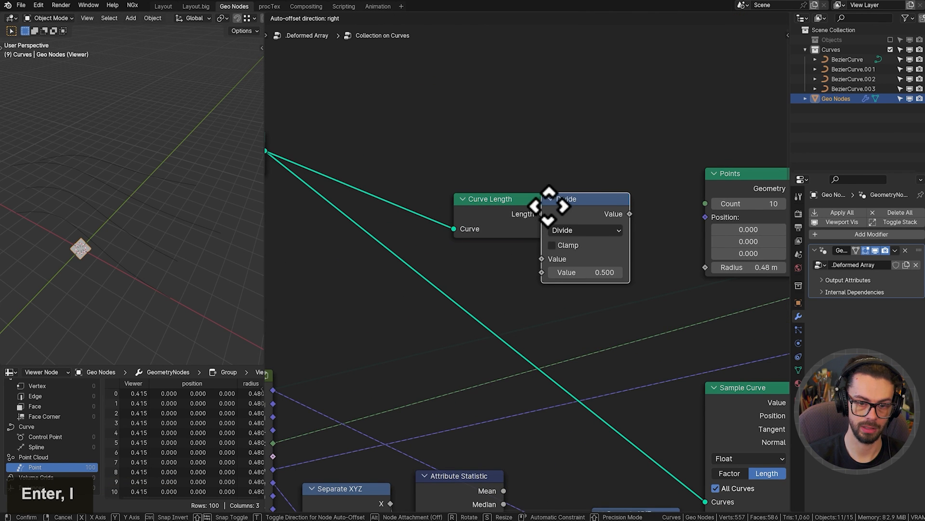
click(568, 208)
middle_drag(505, 412, 558, 288)
middle_drag(558, 414, 568, 361)
drag(568, 353, 632, 96)
middle_drag(641, 137, 628, 205)
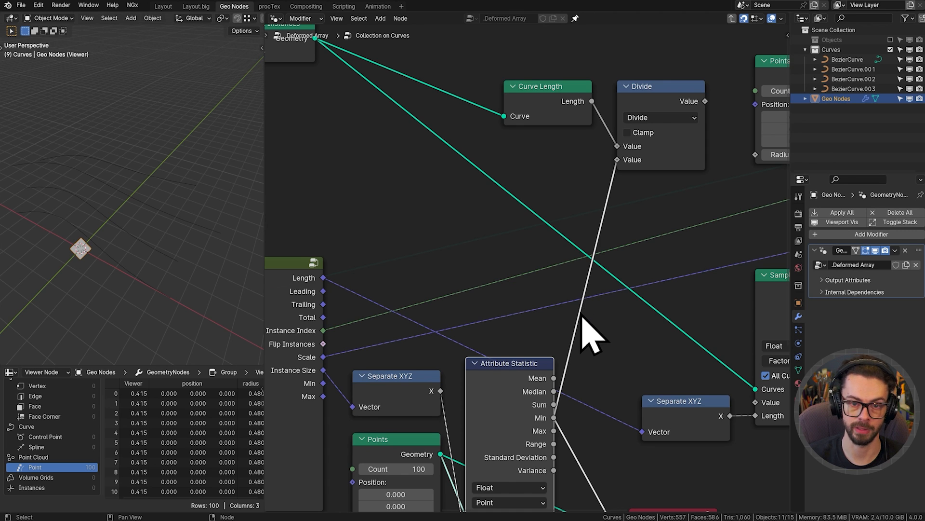
Preview the Curve Length, Attribute Statistic Min and Divide outputs in turn through the Viewer node.
middle_drag(583, 323, 601, 275)
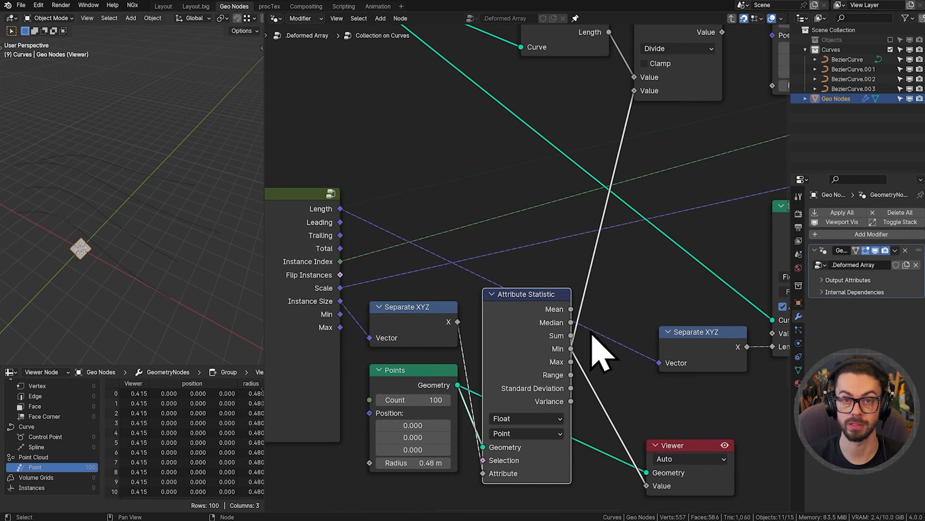
middle_drag(584, 176, 588, 222)
ctrl+shift+click(589, 96)
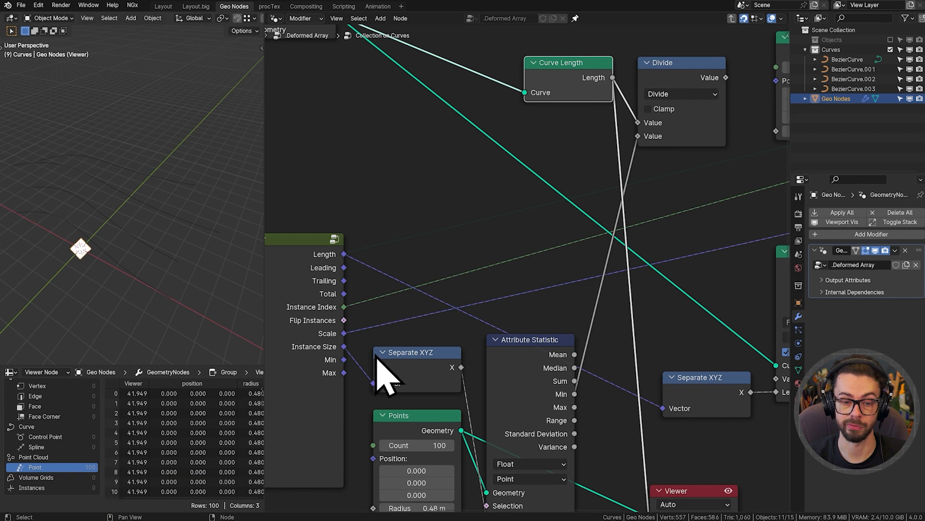
middle_drag(592, 374, 593, 303)
ctrl+shift+click(576, 325)
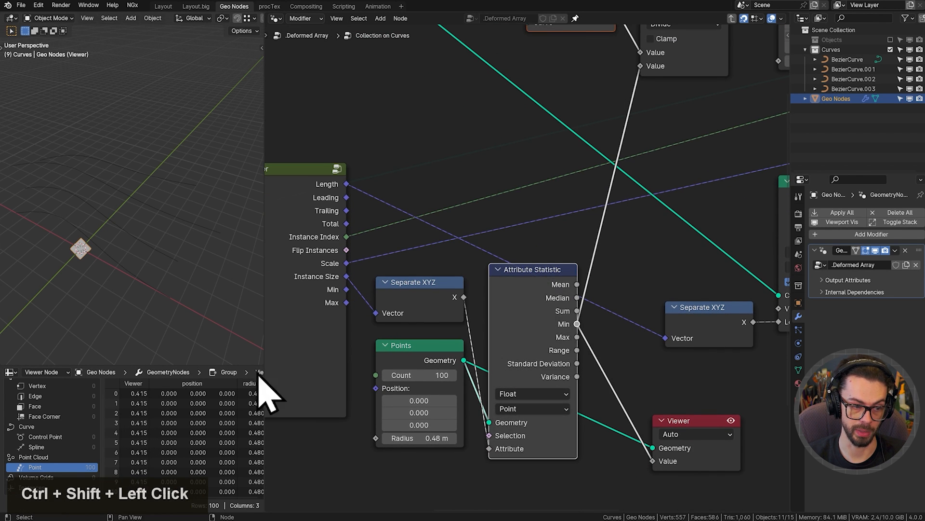
middle_drag(686, 87, 573, 171)
ctrl+shift+click(597, 90)
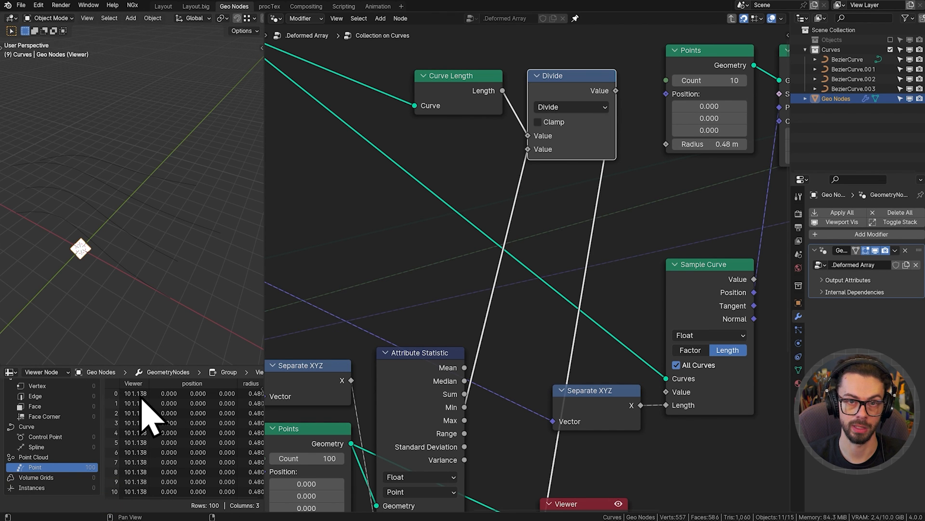
Align the Curve Length and Divide nodes with the Points node and connect Divide's Value to its Count.
middle_drag(480, 136, 496, 237)
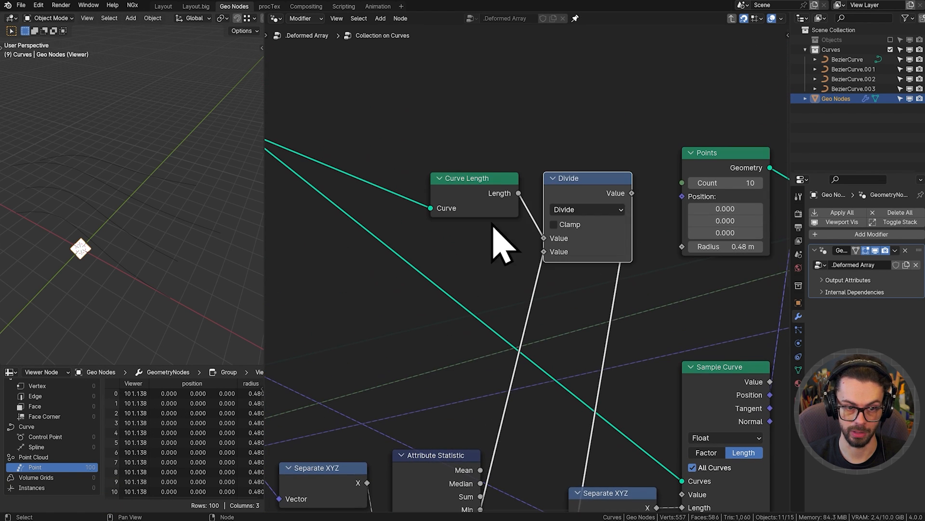
drag(482, 132, 682, 182)
scroll(636, 178, up, 2)
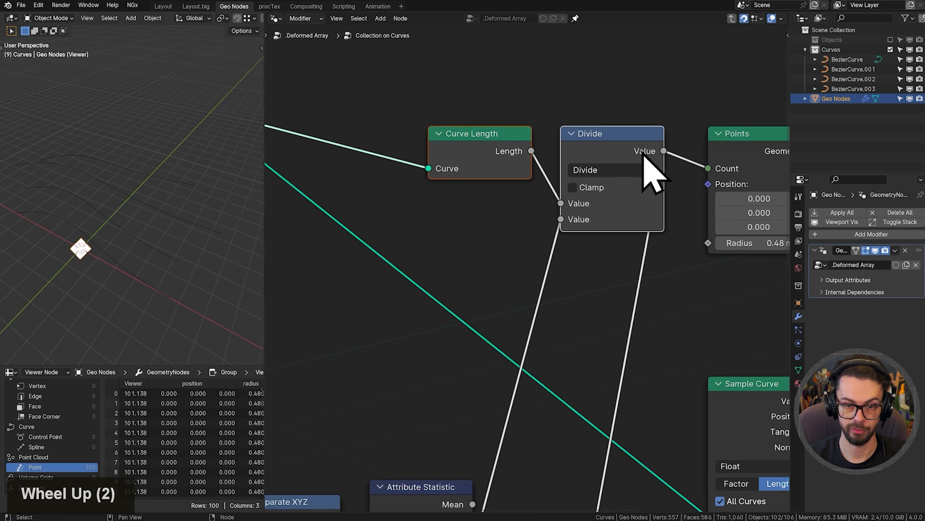
Delete the Viewer node that was previewing the Divide output.
click(694, 179)
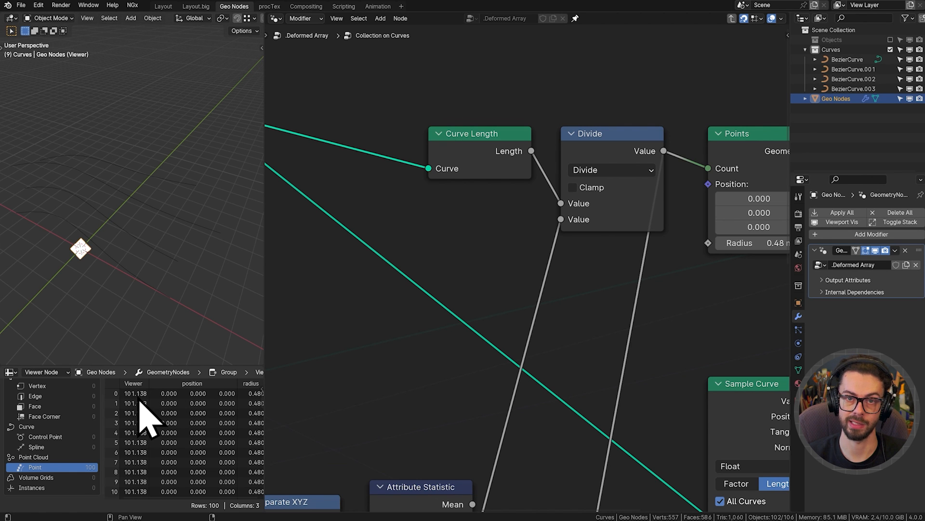
scroll(540, 174, down, 7)
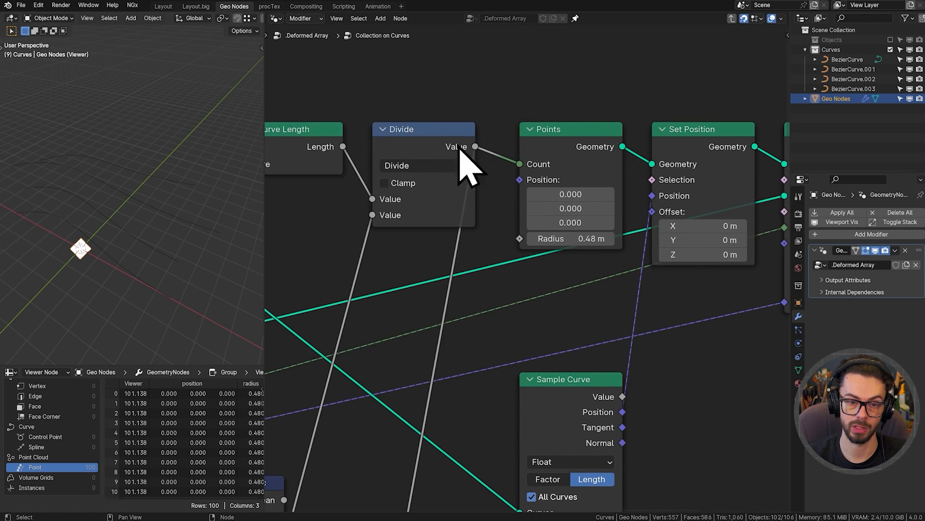
key(x)
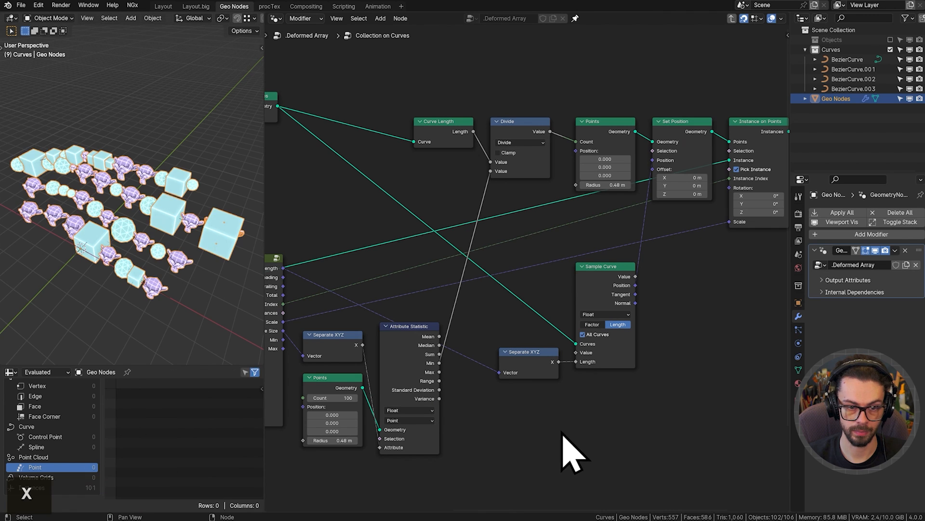
Hide the unused sockets on the Attribute Statistic node and line it up with the adjacent Separate XYZ node.
middle_drag(572, 450, 572, 264)
scroll(559, 316, up, 3)
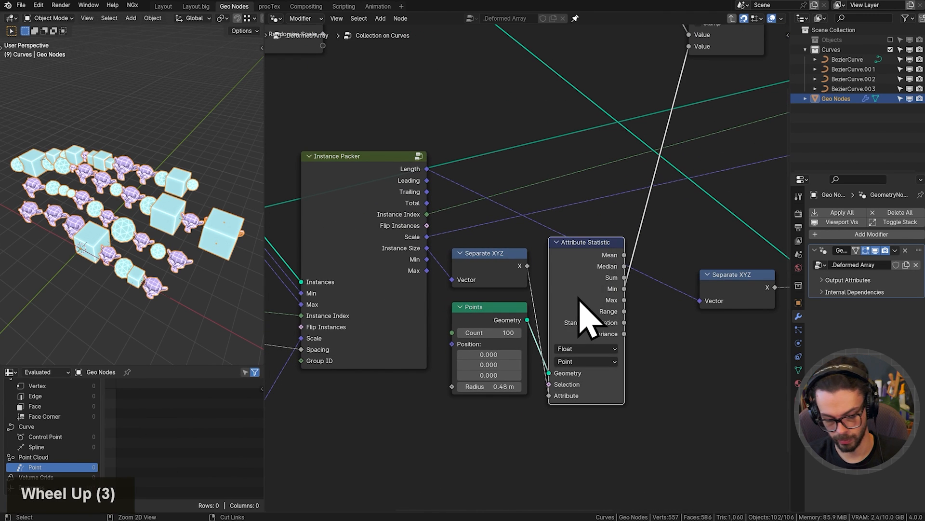
key(ctrl+h)
drag(574, 243, 574, 254)
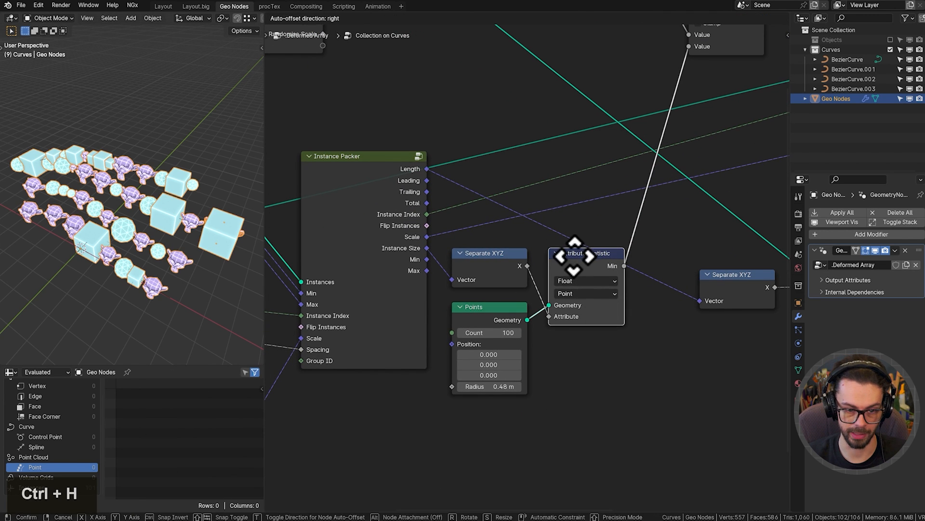
Collapse the Points node feeding Attribute Statistic and stack it directly above its Separate XYZ node.
click(460, 307)
drag(494, 261, 488, 334)
drag(482, 288, 512, 379)
key(g)
click(513, 324)
Join the collapsed Points, Separate XYZ and Attribute Statistic nodes in a frame labelled ESTIMATE MIN SIZE.
drag(513, 338, 615, 247)
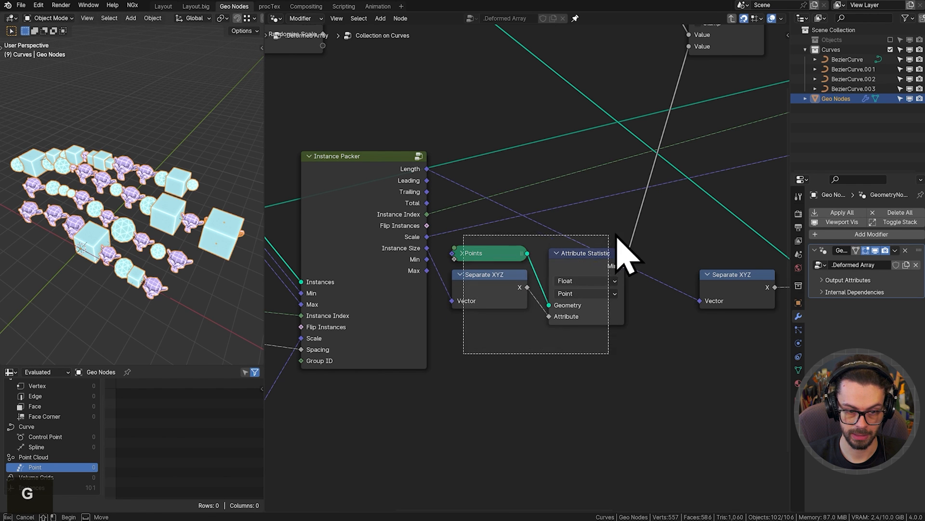
key(ctrl+j)
drag(574, 272, 568, 310)
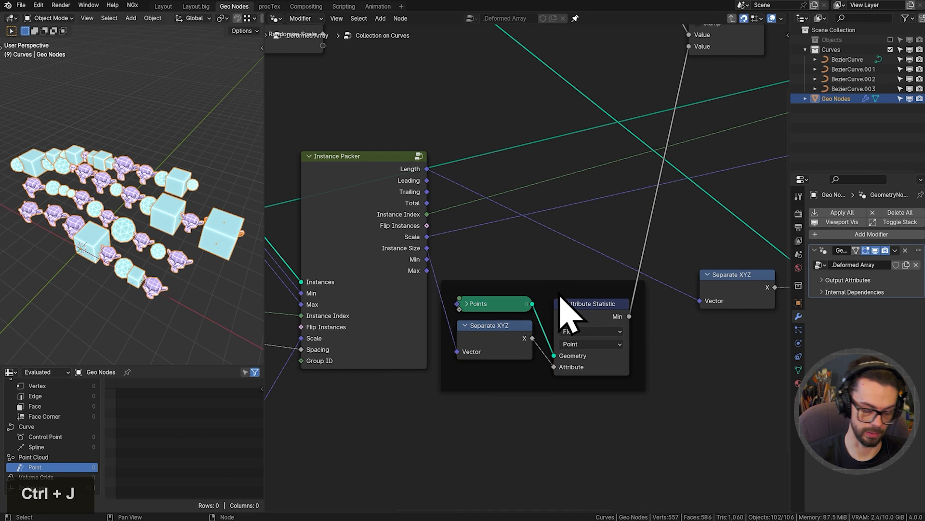
key(F2)
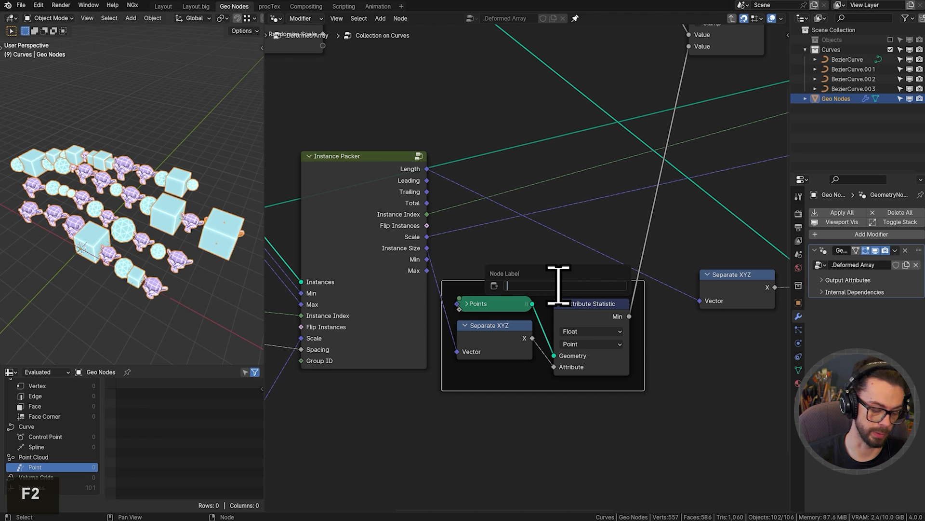
text(ESTIMATE )
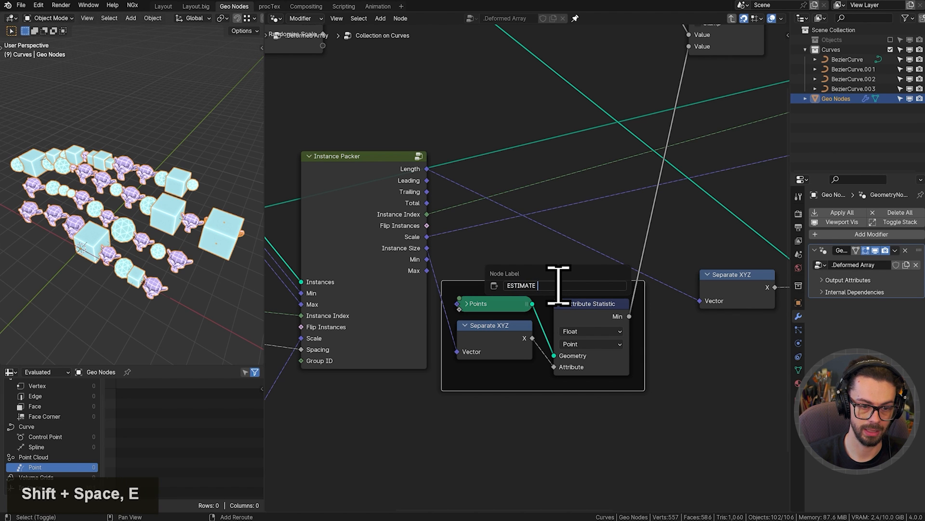
text(MIN SIZE)
key(Return)
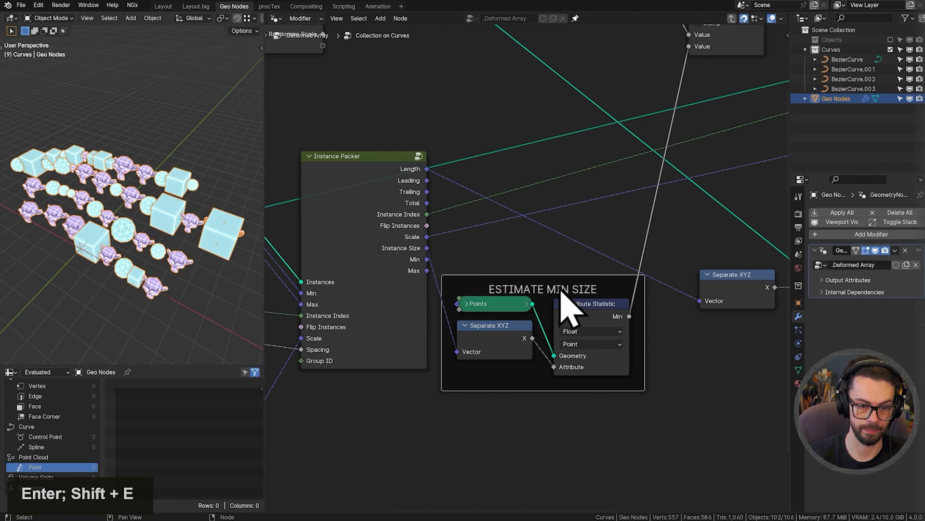
Align Points, Set Position and Instance on Points with Divide, and place Sample Curve with its Separate XYZ beneath Points.
key(Home)
drag(559, 133, 711, 288)
key(g)
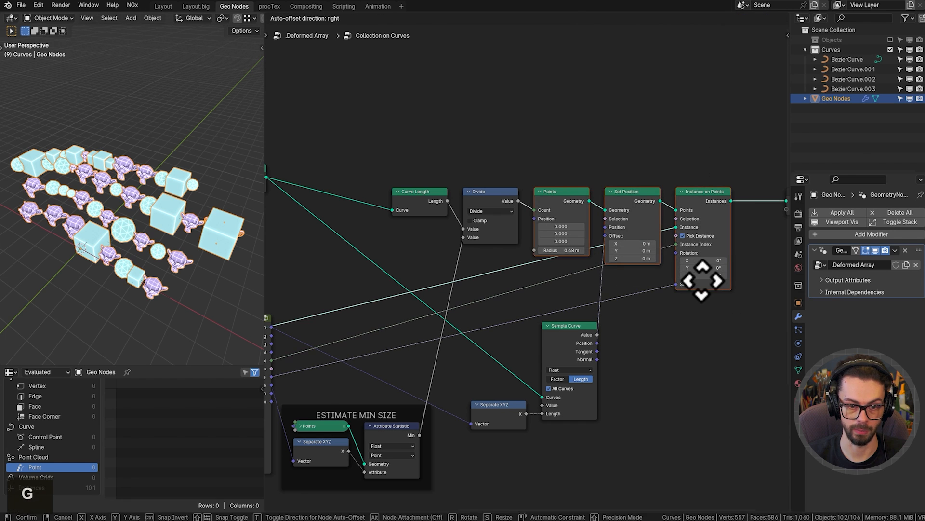
click(703, 279)
drag(457, 322, 536, 414)
key(g)
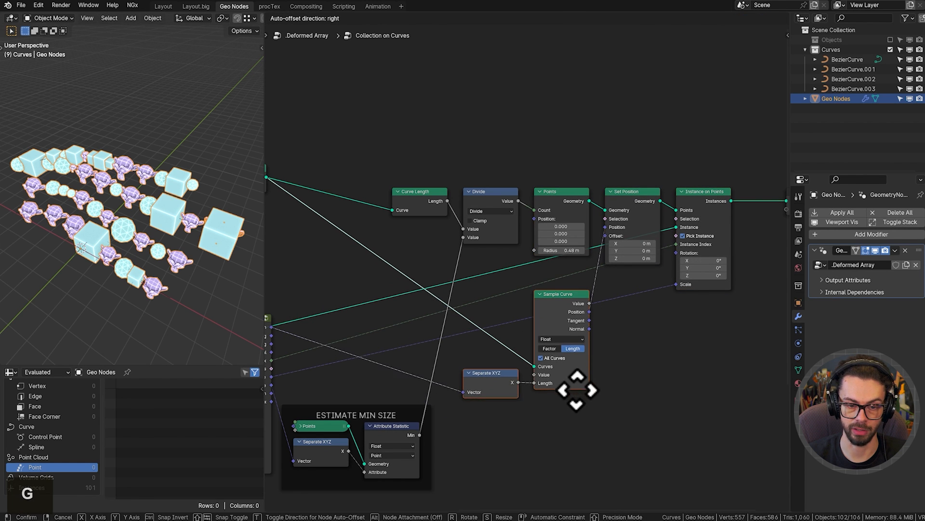
click(573, 372)
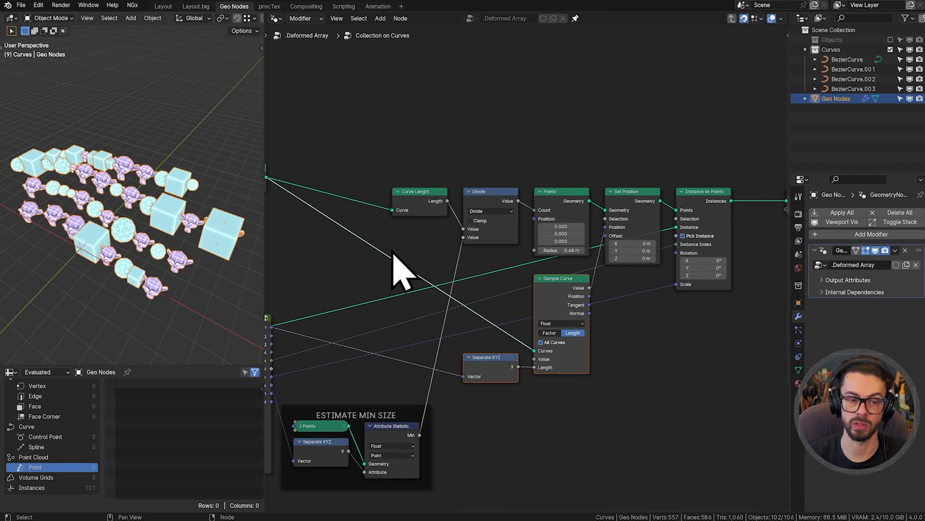
Switch the 3D viewport to wireframe shading and inspect the instances inside the large cube up close.
mouse_move(203, 243)
shift+middle_down()
mouse_move(118, 237)
mouse_move(149, 206)
shift+middle_up()
scroll(105, 210, up, 2)
scroll(105, 199, up, 4)
key(z)
click(68, 224)
scroll(147, 208, up, 2)
shift+middle_drag(88, 210, 158, 204)
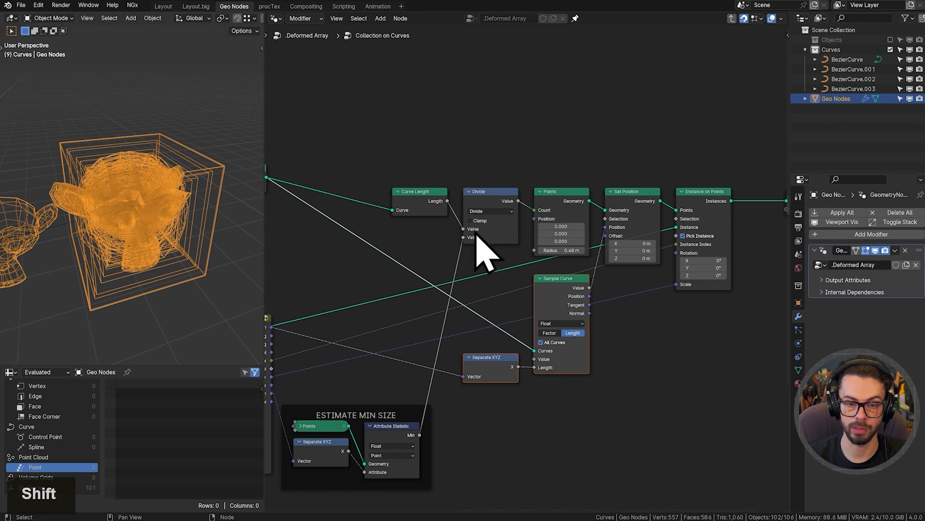
Move the Instance on Points and Group Output nodes horizontally away from Set Position to make room.
middle_drag(694, 255, 547, 258)
drag(549, 149, 707, 349)
key(g)
key(x)
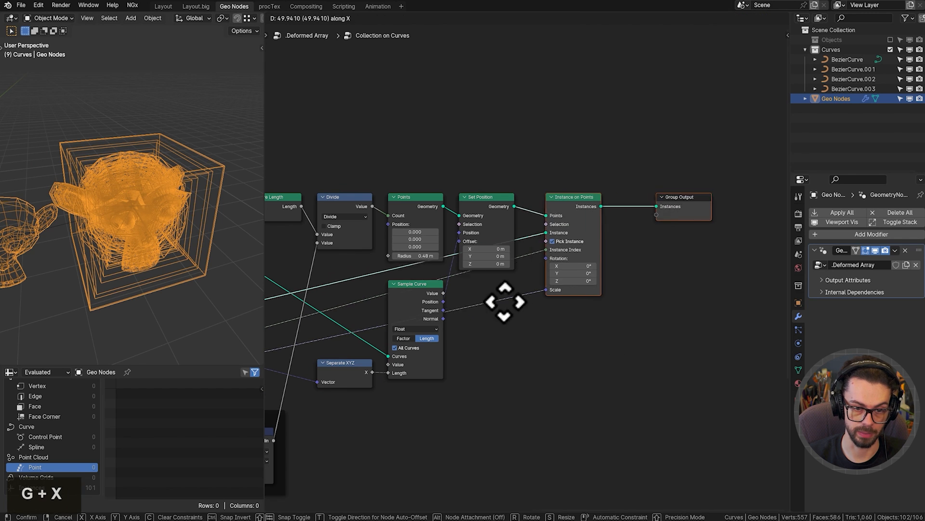
click(712, 299)
shift+middle_drag(537, 255, 657, 244)
scroll(655, 245, up, 1)
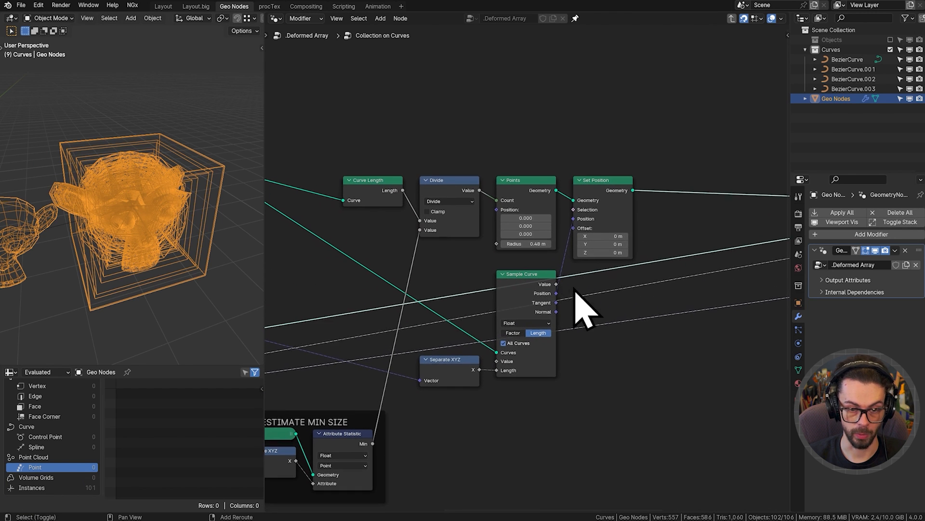
Move Separate XYZ, Sample Curve and Set Position horizontally away from Points to open a gap in the chain.
drag(371, 270, 627, 429)
shift+click(605, 185)
key(g)
key(x)
click(598, 374)
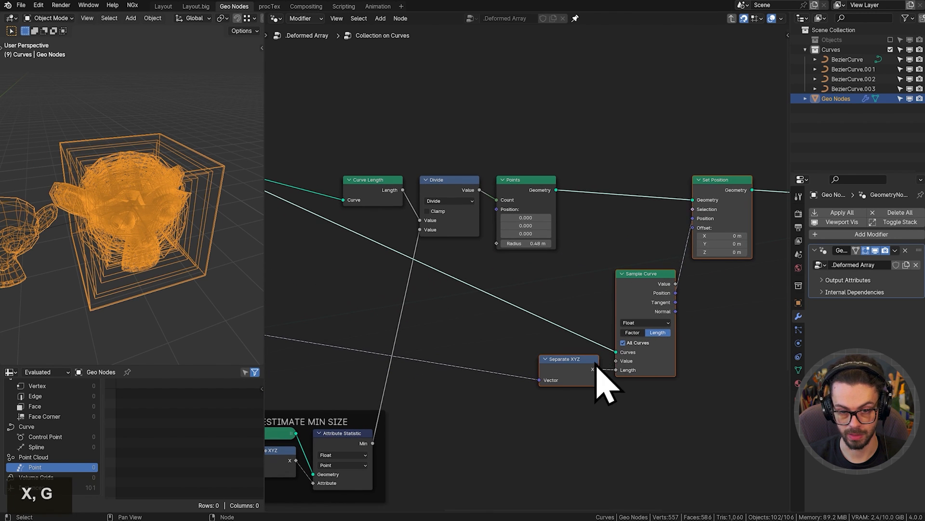
Insert a Delete Geometry node between Points and Set Position, aligned next to the Points node.
middle_drag(597, 210, 612, 211)
click(634, 175)
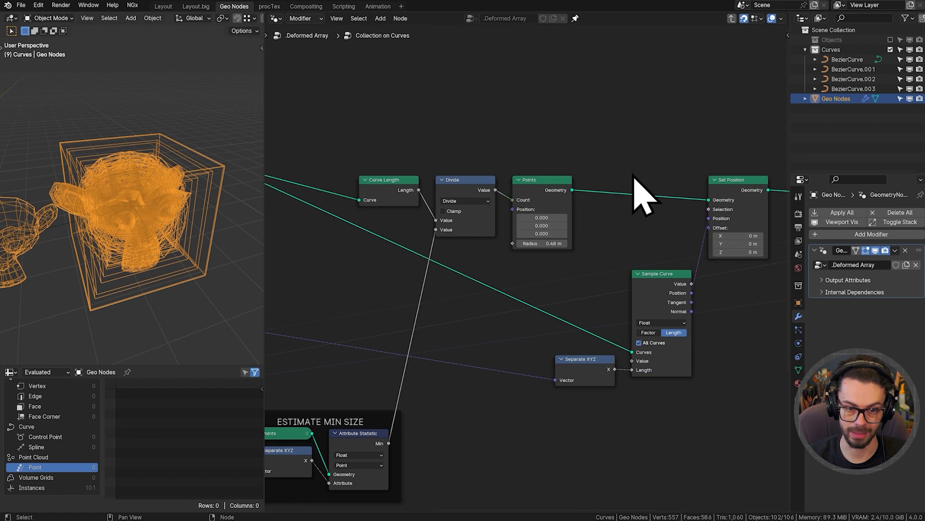
key(shift+a)
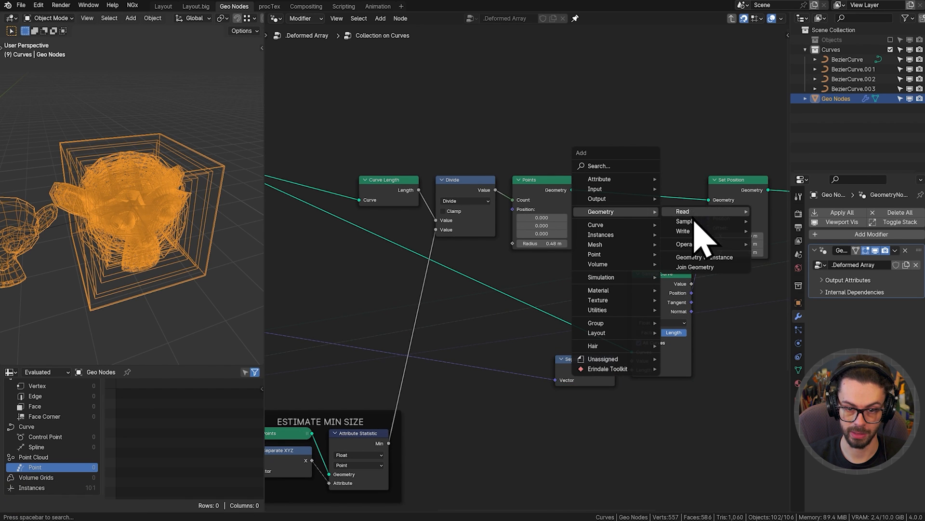
mouse_move(696, 244)
click(789, 264)
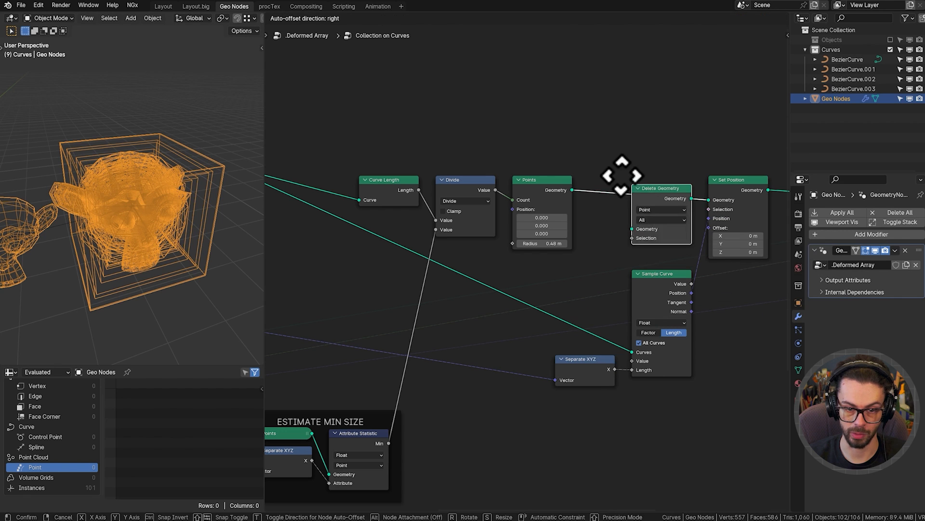
click(660, 193)
key(g)
click(632, 199)
middle_drag(581, 233, 616, 245)
ctrl+middle_drag(616, 245, 711, 178)
middle_drag(711, 178, 579, 215)
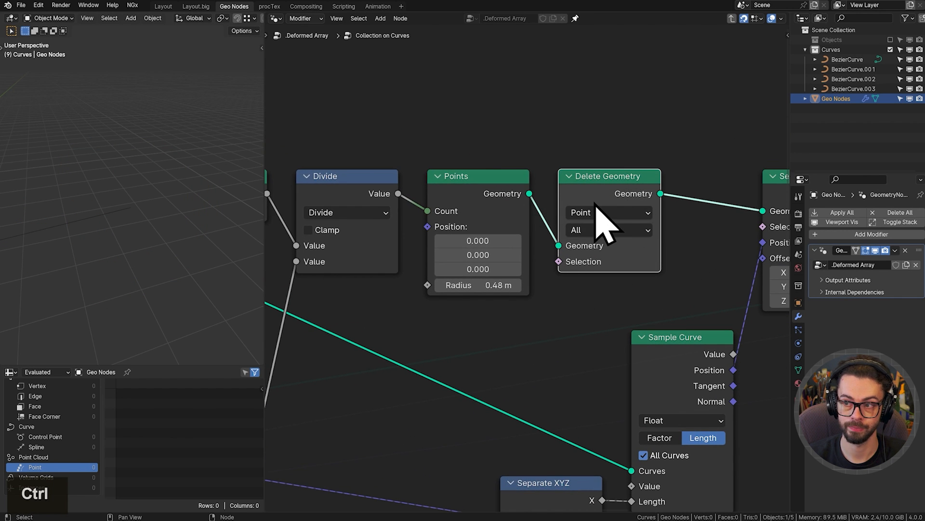
Move the Separate XYZ node that feeds Sample Curve's Length farther back from Sample Curve.
scroll(476, 305, down, 4)
scroll(504, 285, down, 2)
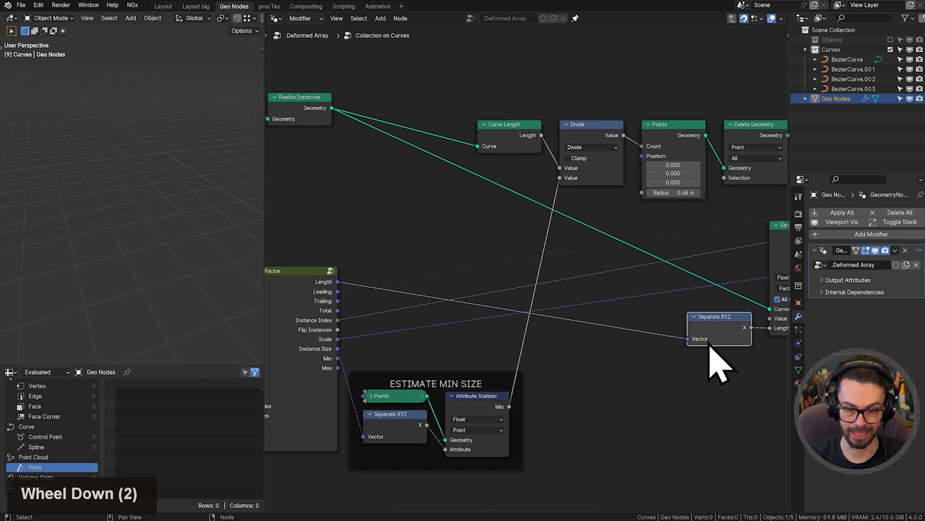
scroll(593, 324, up, 4)
key(g)
click(535, 337)
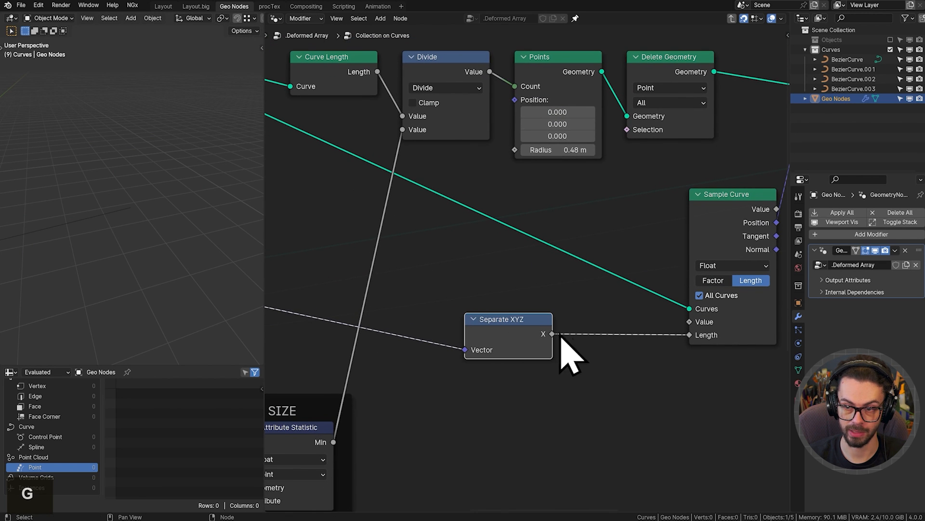
shift+middle_drag(519, 347, 582, 391)
key(g)
click(530, 370)
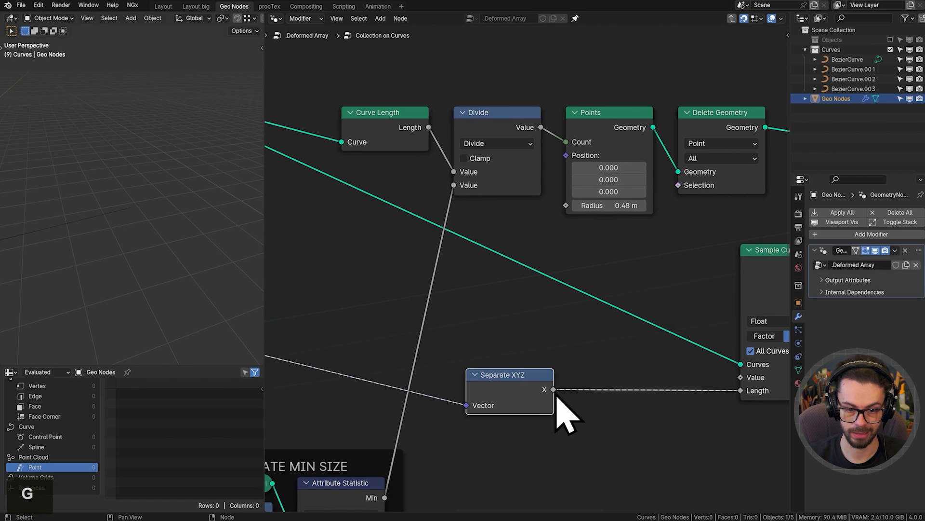
Add a Greater Than compare node beneath Points, with Separate XYZ's X output feeding its A input.
drag(553, 389, 625, 298)
text(gt)
key(Return)
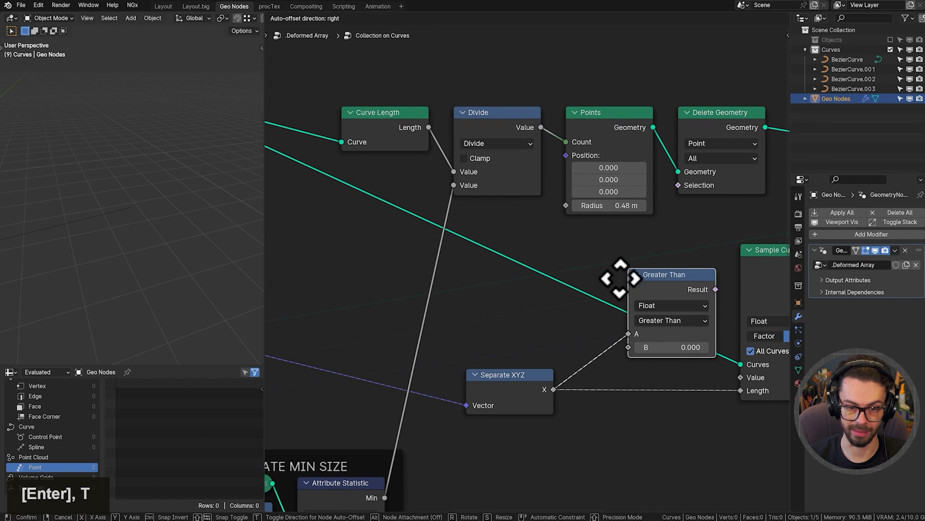
click(565, 270)
middle_drag(525, 310, 608, 328)
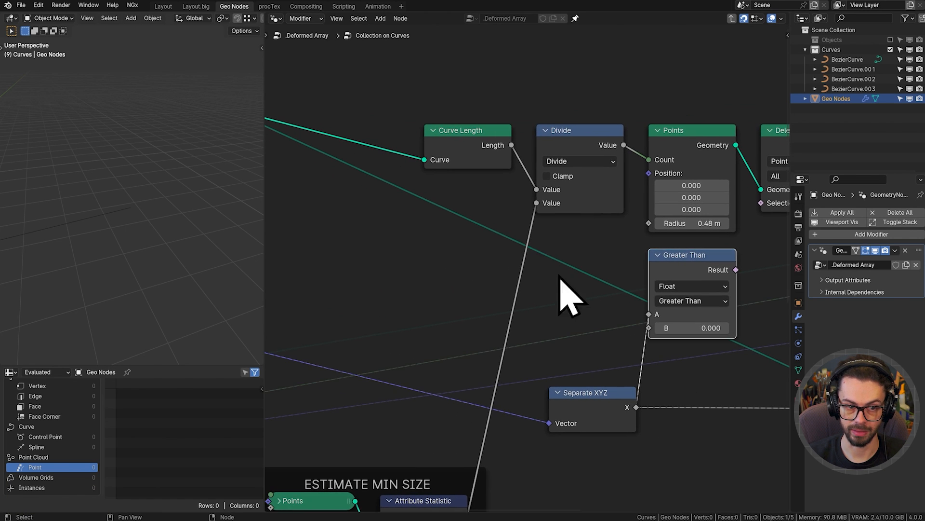
Connect Curve Length's Length to Greater Than's B input and Greater Than's Result to Delete Geometry's Selection.
drag(511, 146, 649, 328)
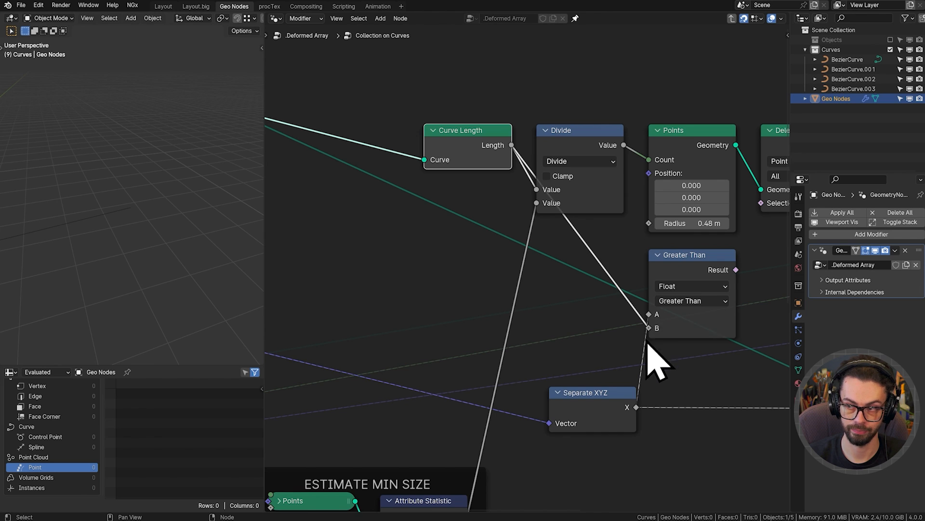
middle_drag(648, 340, 581, 334)
drag(614, 260, 664, 260)
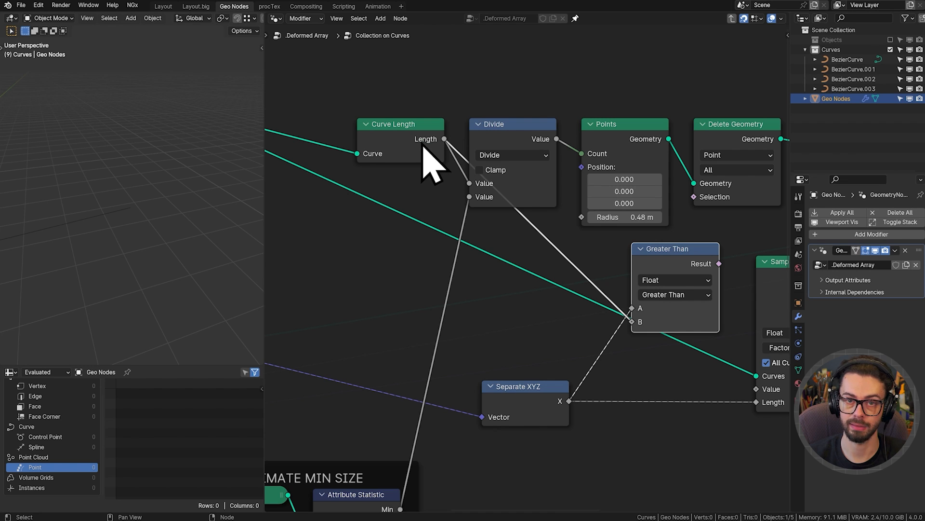
drag(719, 263, 695, 198)
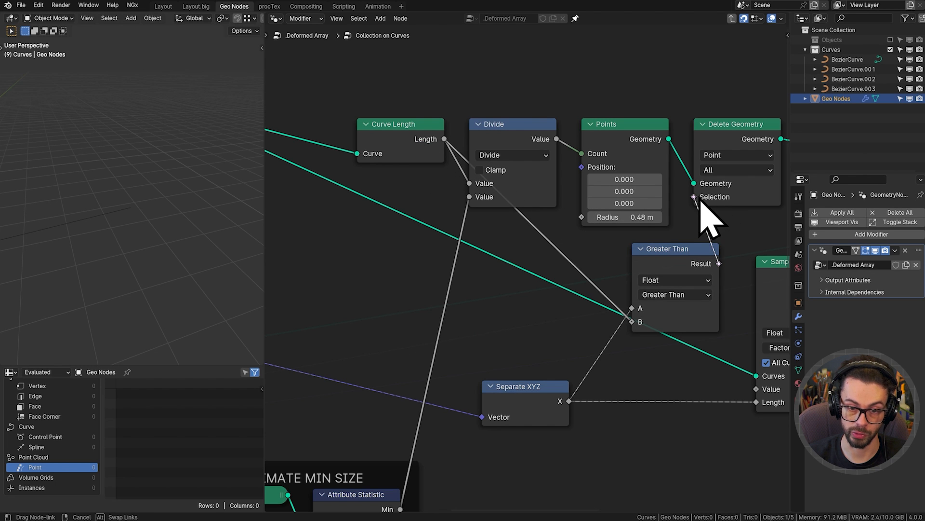
Toggle muting on the Delete Geometry node several times to compare the viewport with and without it.
click(719, 140)
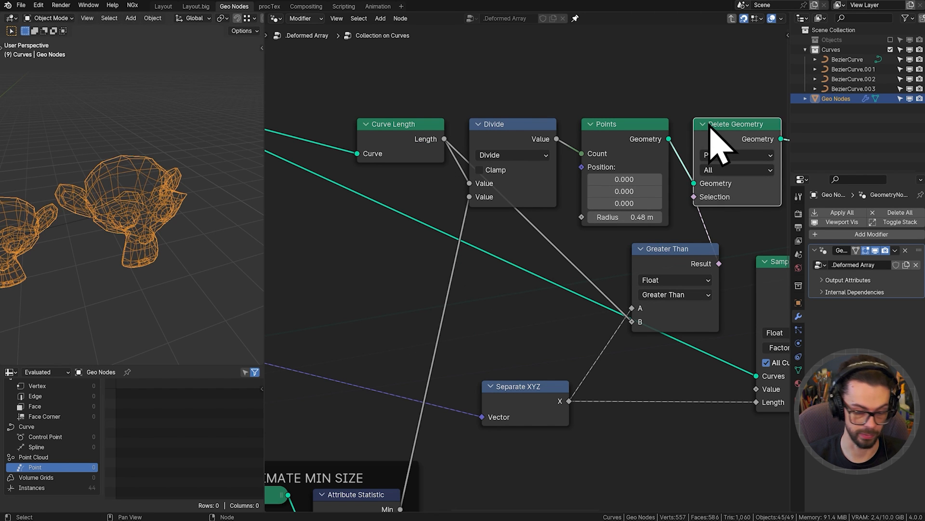
key(m)
key(m)
key(m)
key(m)
key(m)
key(m)
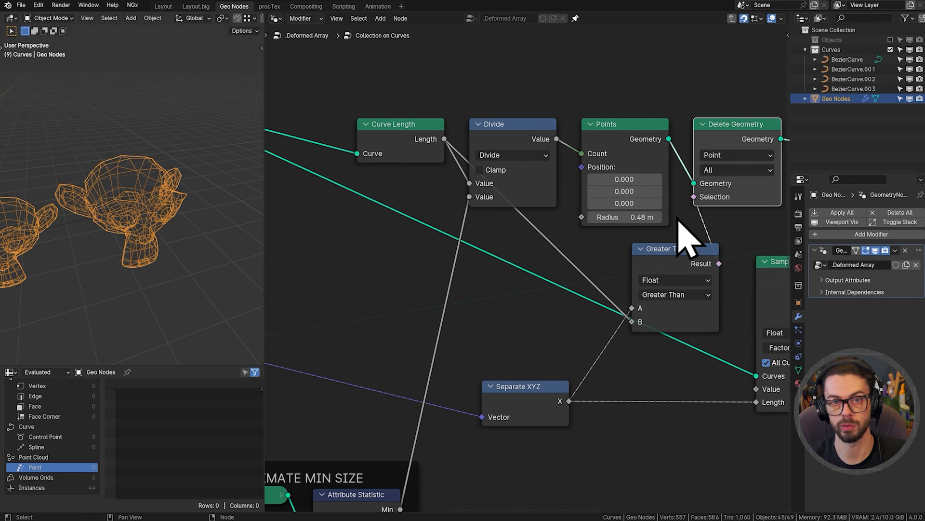
Move Sample Curve and Set Position farther from Delete Geometry and place Greater Than directly beneath Delete Geometry.
middle_drag(680, 227, 489, 246)
scroll(506, 246, down, 2)
key(g)
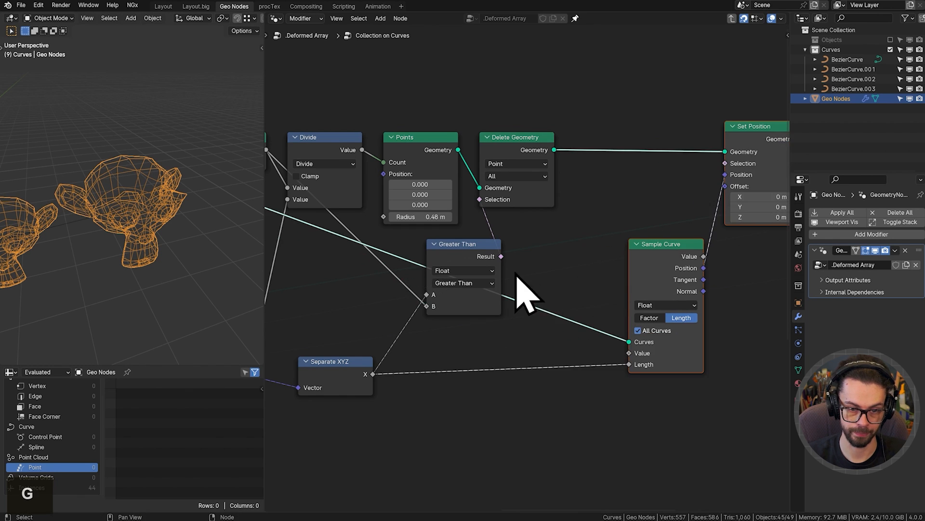
click(542, 232)
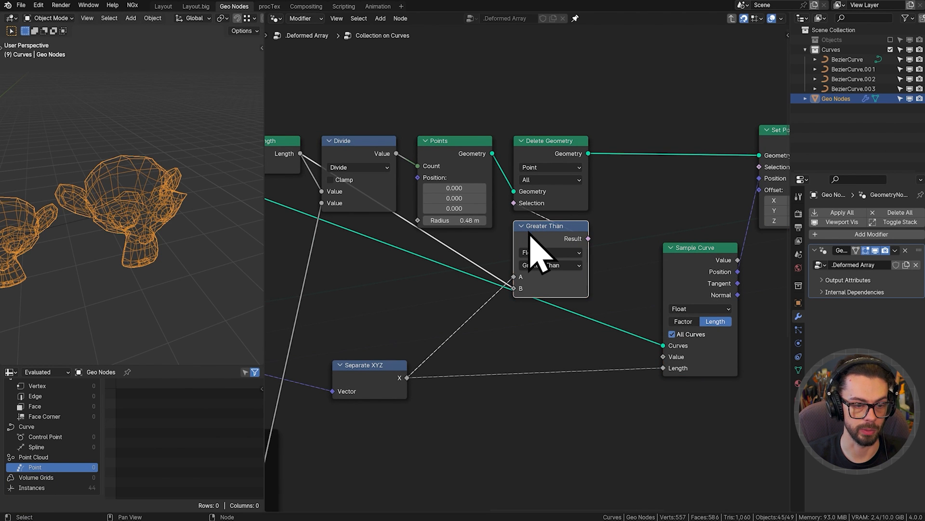
Mute and unmute Delete Geometry again to check its effect on the instances at the curve's end.
click(542, 144)
key(m)
key(m)
key(m)
key(m)
click(534, 313)
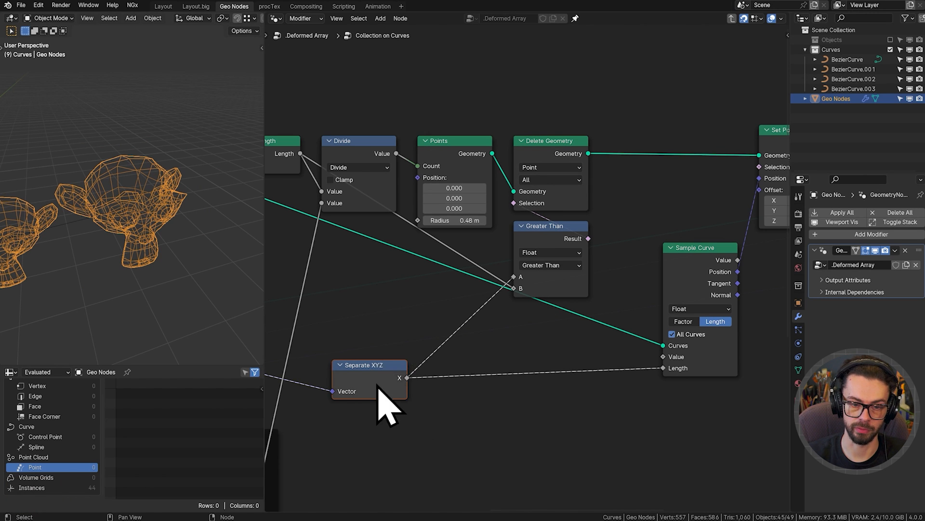
Move the Separate XYZ node a little closer to the Greater Than node.
click(378, 379)
key(g)
click(392, 355)
middle_drag(641, 222, 506, 247)
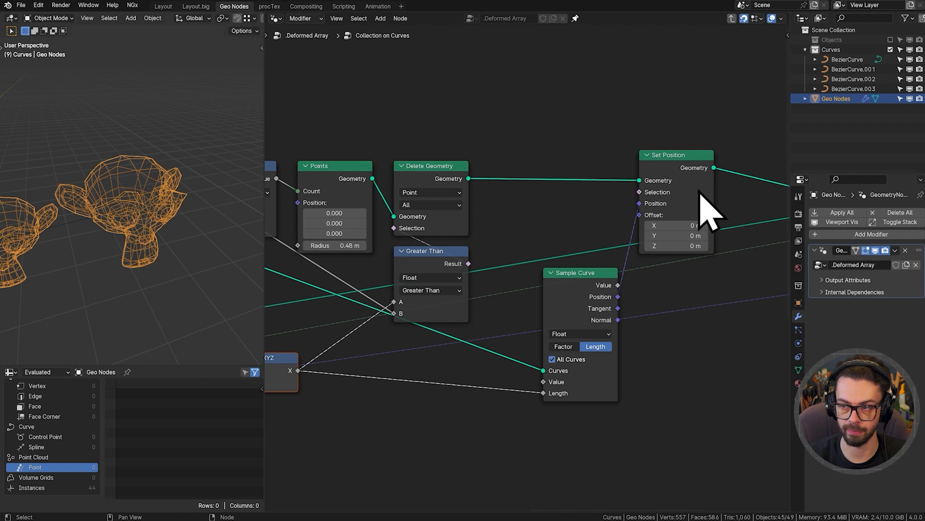
Hide the unused sockets of the Set Position node and place it directly above Sample Curve.
drag(695, 200, 727, 201)
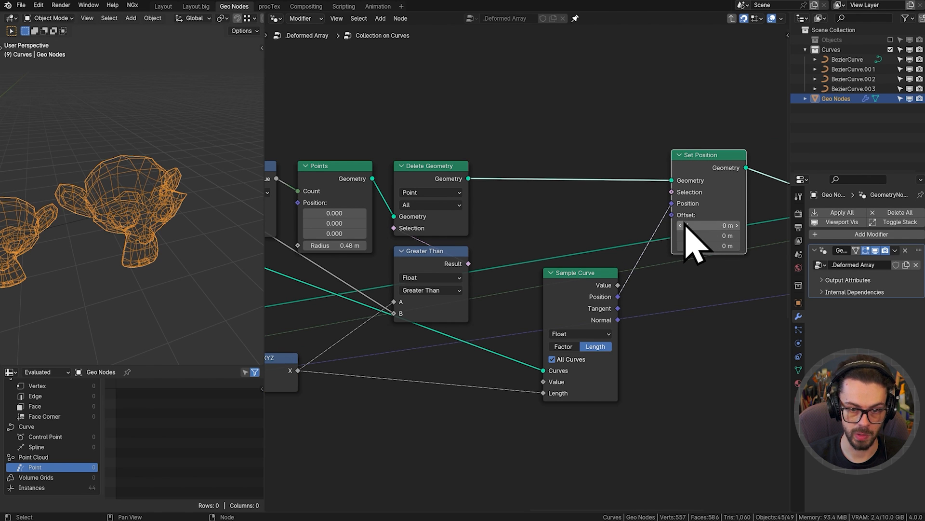
key(ctrl+h)
drag(728, 169, 592, 170)
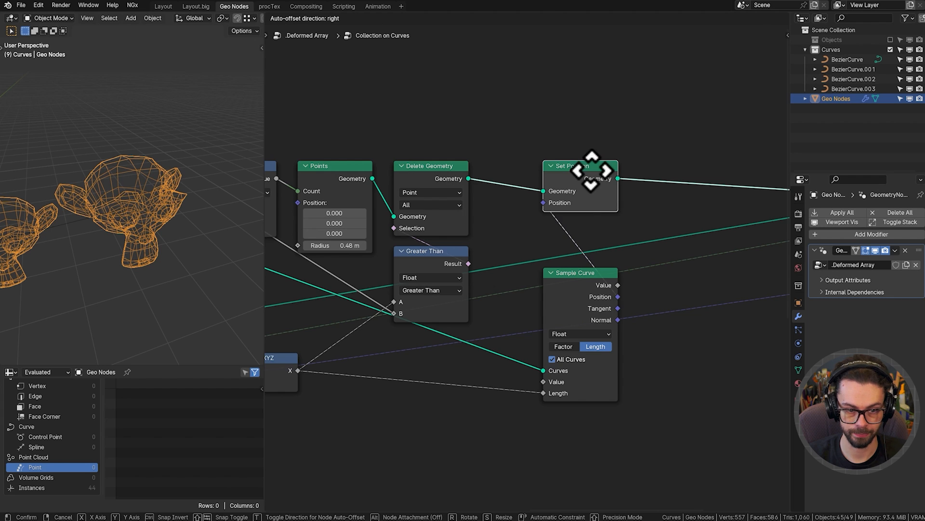
Move the Sample Curve node so it lines up directly beneath the Greater Than node.
middle_drag(571, 212, 653, 155)
drag(668, 180, 735, 238)
key(g)
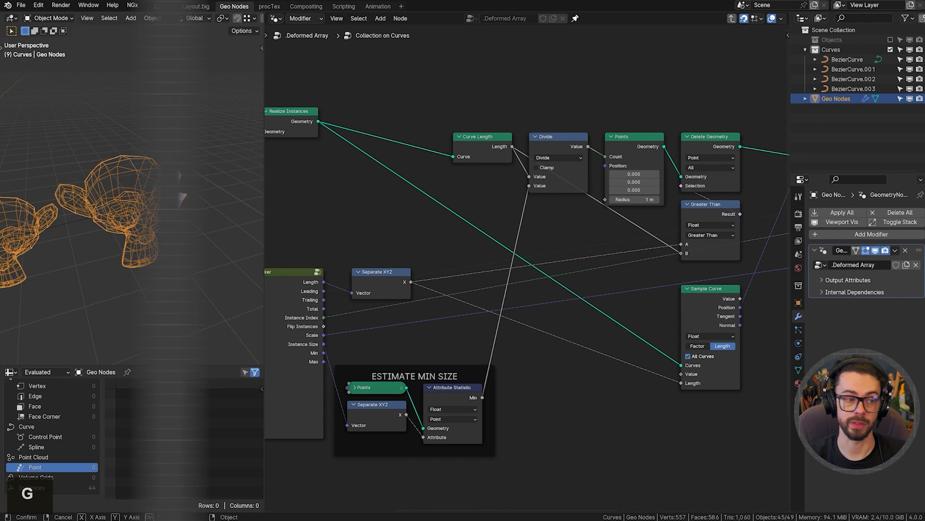
Move the curve object BezierCurve.002 slightly away from the neighbouring curves in the viewport.
key(shift)
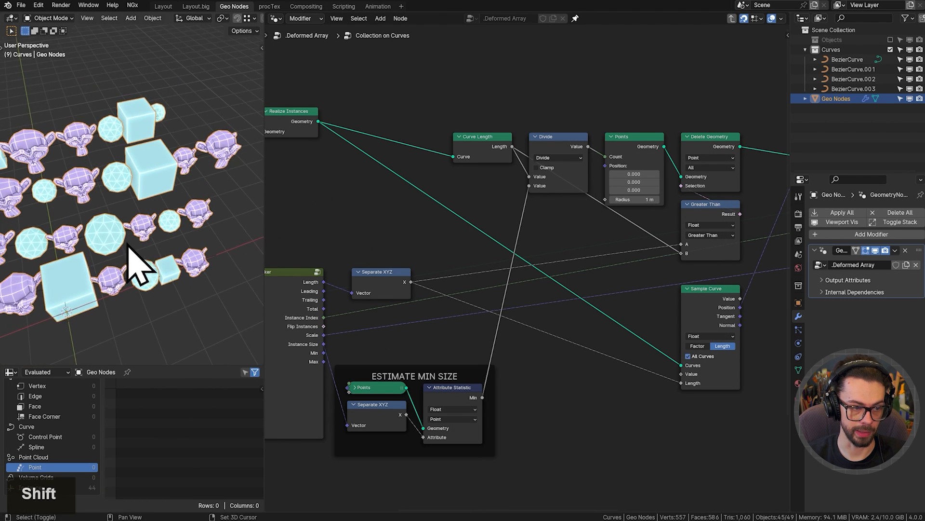
middle_drag(137, 263, 118, 190)
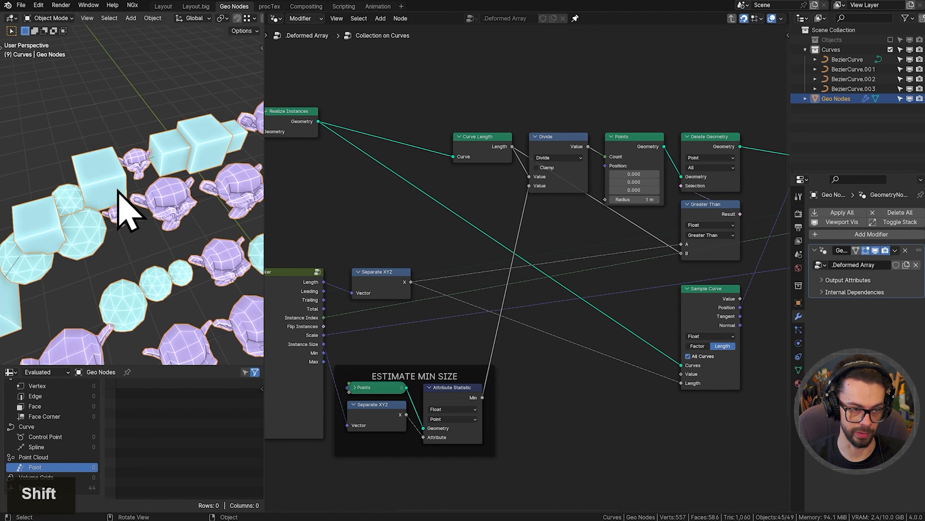
click(155, 182)
key(g)
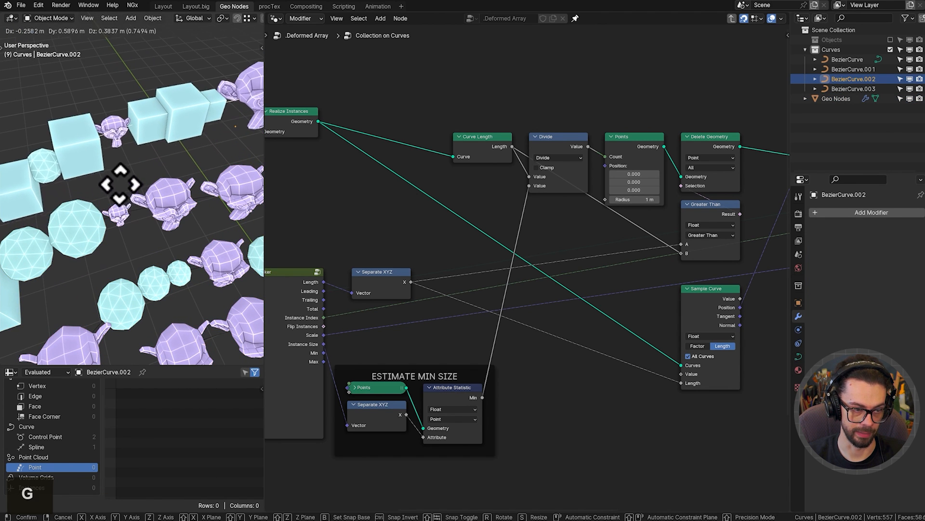
click(140, 183)
scroll(118, 197, down, 2)
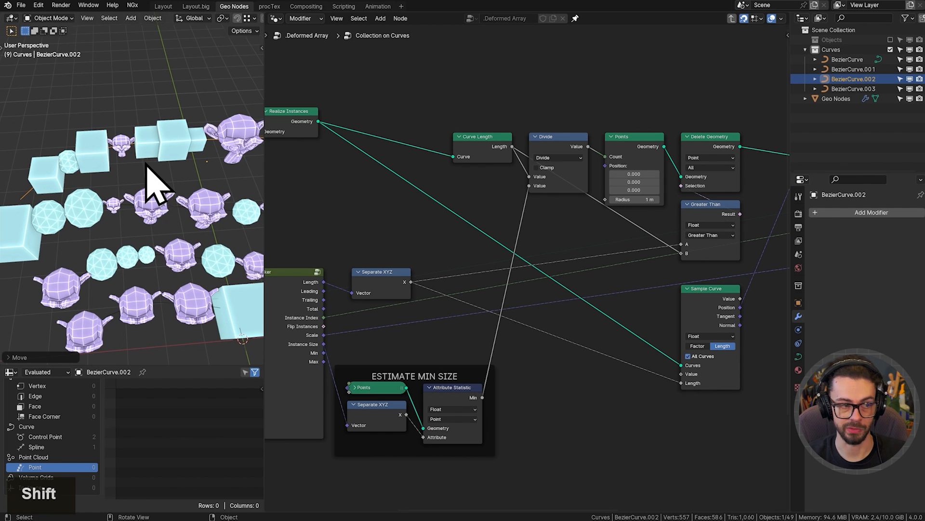
scroll(126, 202, down, 2)
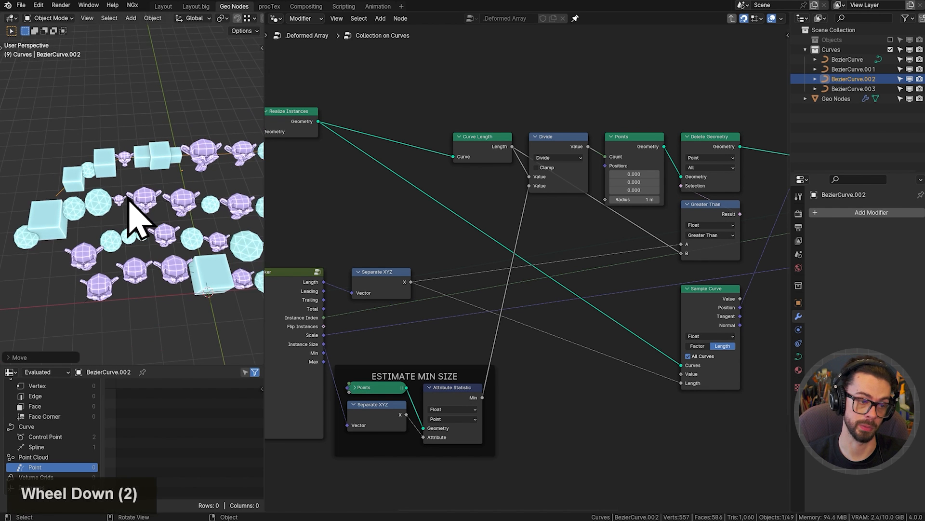
mouse_move(124, 198)
shift+middle_down()
mouse_move(91, 190)
mouse_move(107, 180)
mouse_move(140, 191)
shift+middle_up()
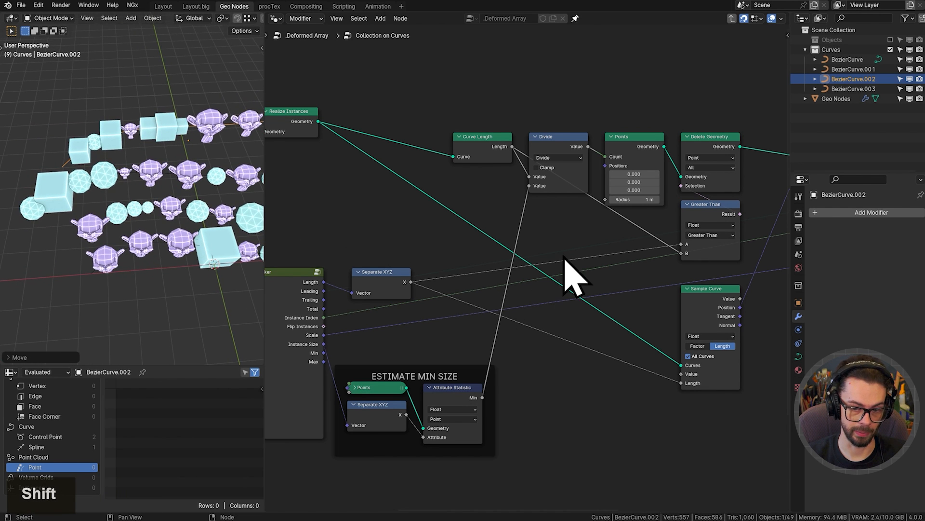
Move the Group Output node close beside the Instance on Points node.
middle_drag(667, 275, 456, 280)
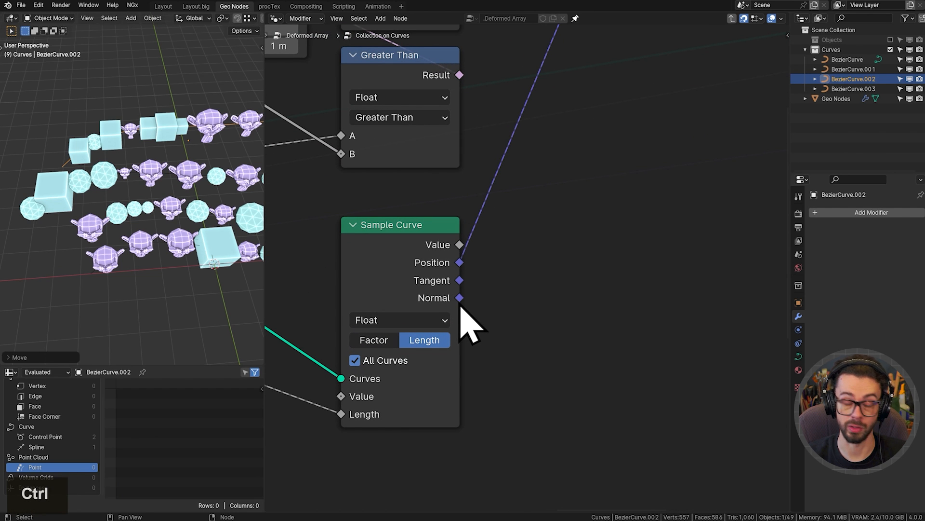
scroll(568, 206, down, 7)
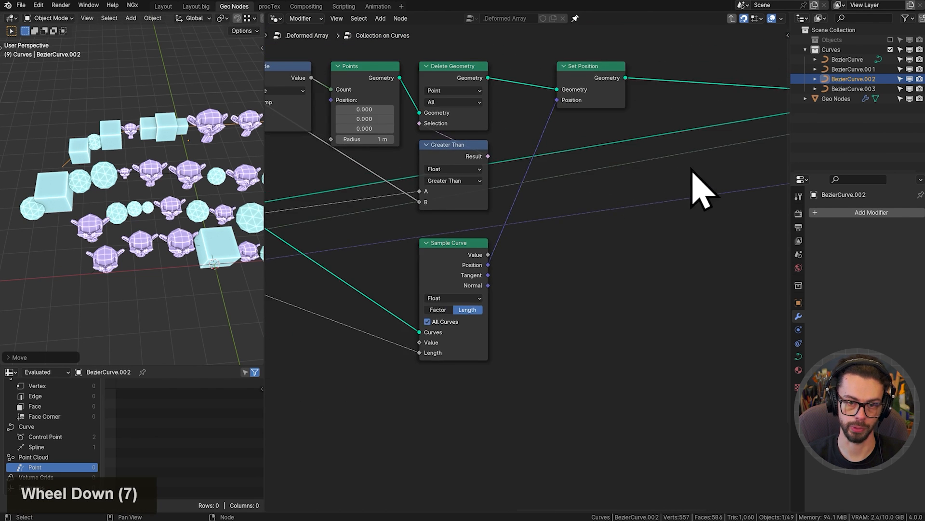
middle_drag(692, 170, 533, 207)
scroll(540, 207, up, 3)
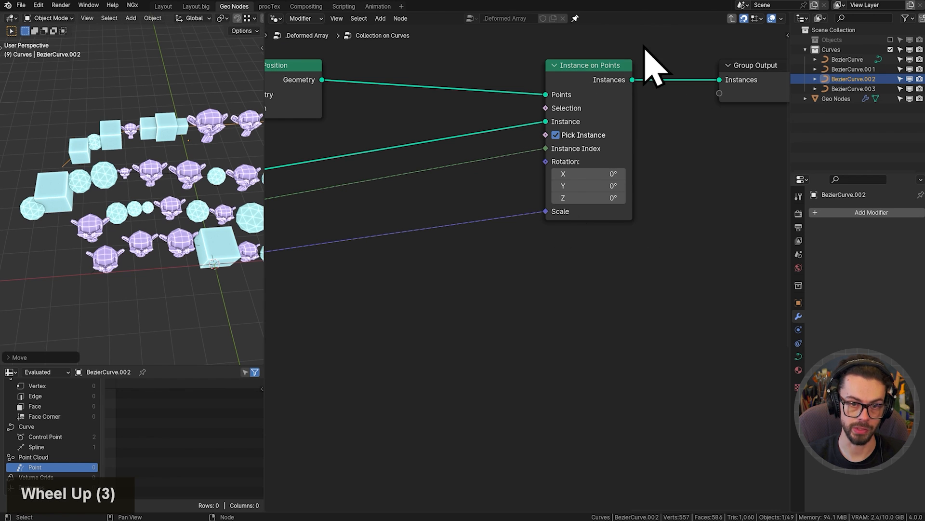
click(771, 65)
key(g)
click(660, 135)
scroll(646, 144, down, 3)
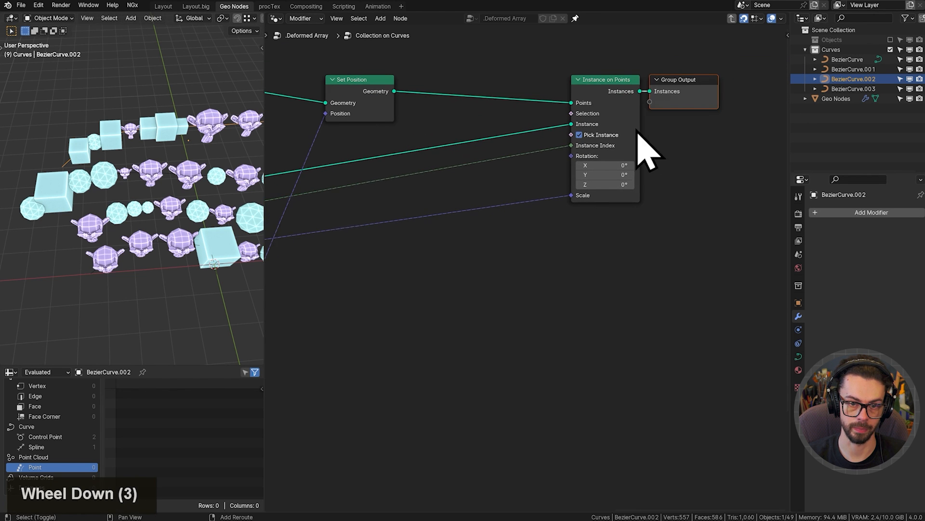
Move Instance on Points and Group Output together so they sit lower than the Set Position node.
shift+click(578, 80)
key(g)
click(590, 201)
shift+middle_drag(424, 226, 592, 156)
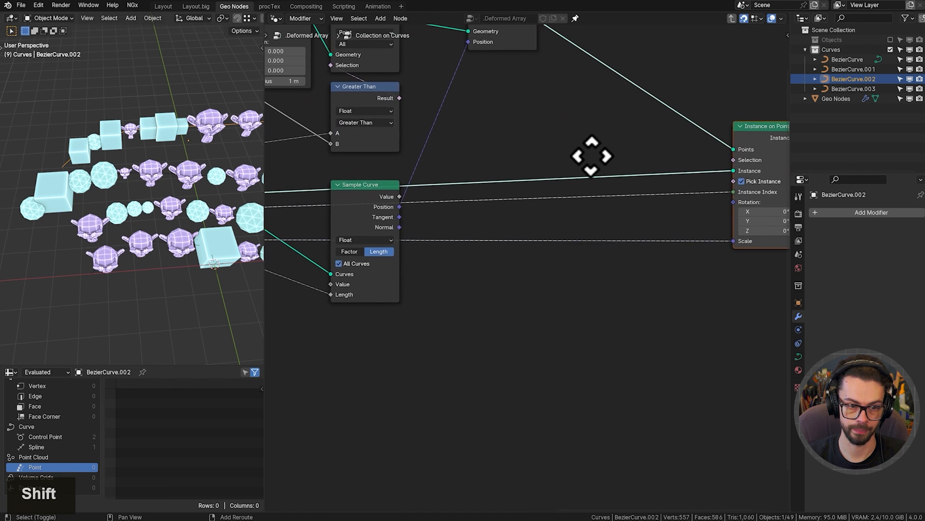
scroll(367, 212, down, 3)
Add an Align Euler to Vector node linked from Sample Curve's Tangent output and place it beside Sample Curve.
middle_drag(424, 223, 601, 209)
click(434, 242)
middle_drag(629, 235, 504, 260)
middle_drag(582, 284, 512, 260)
scroll(517, 267, up, 2)
middle_drag(571, 259, 622, 226)
drag(434, 218, 554, 350)
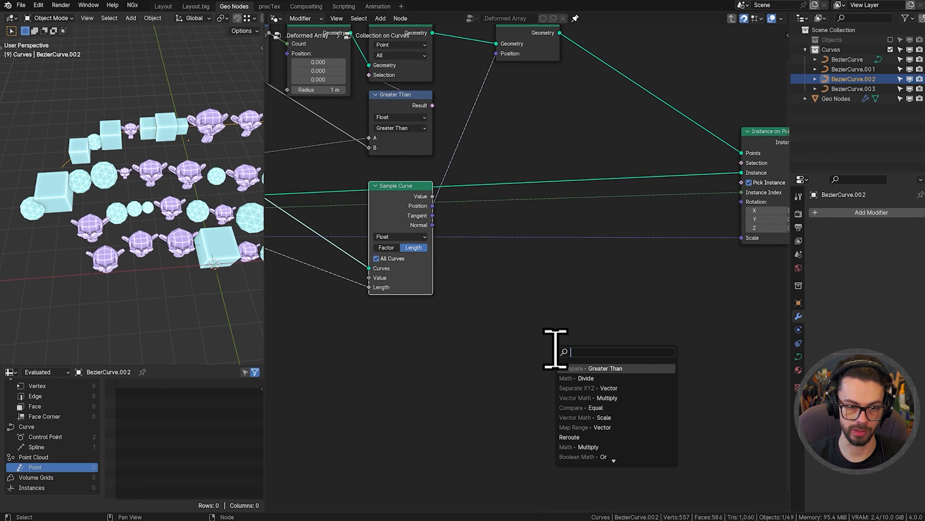
text(ali)
key(Return)
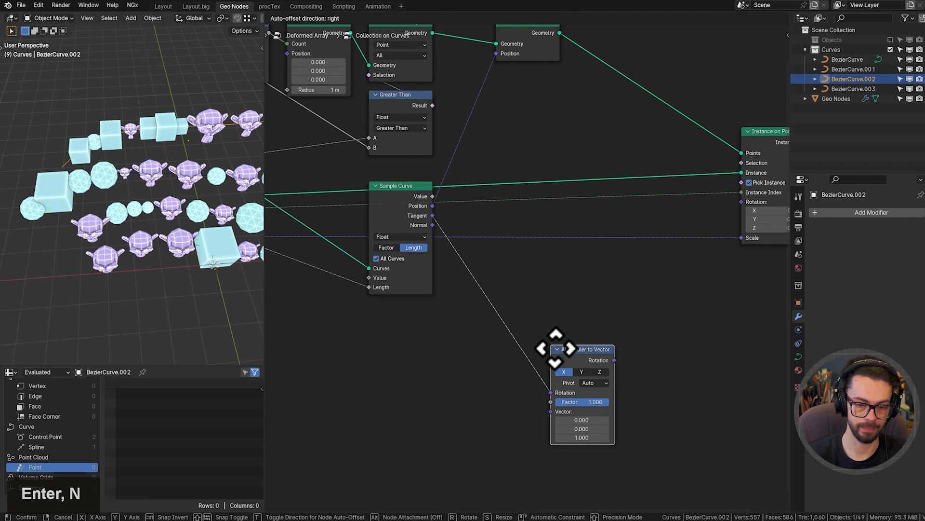
click(542, 310)
Reroute the Tangent link from the Rotation input to the Vector input of Align Euler to Vector.
scroll(517, 392, up, 7)
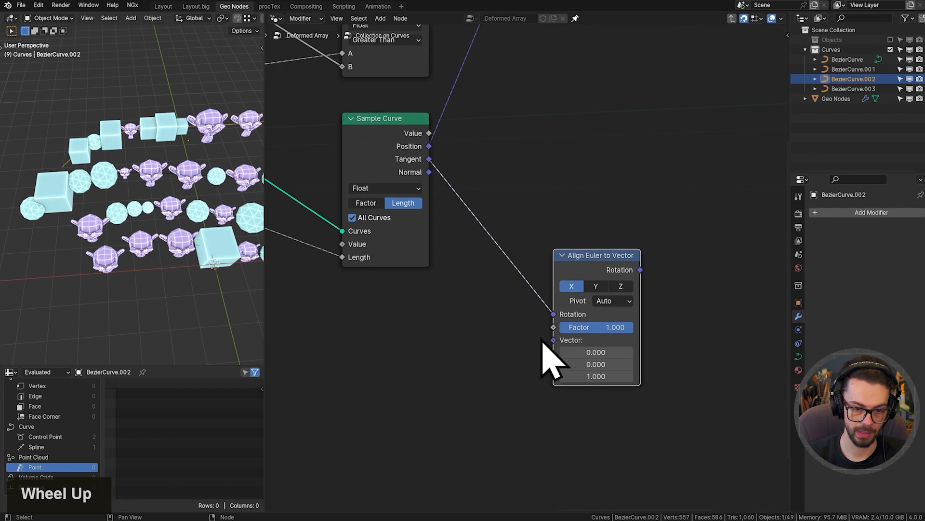
drag(562, 340, 563, 360)
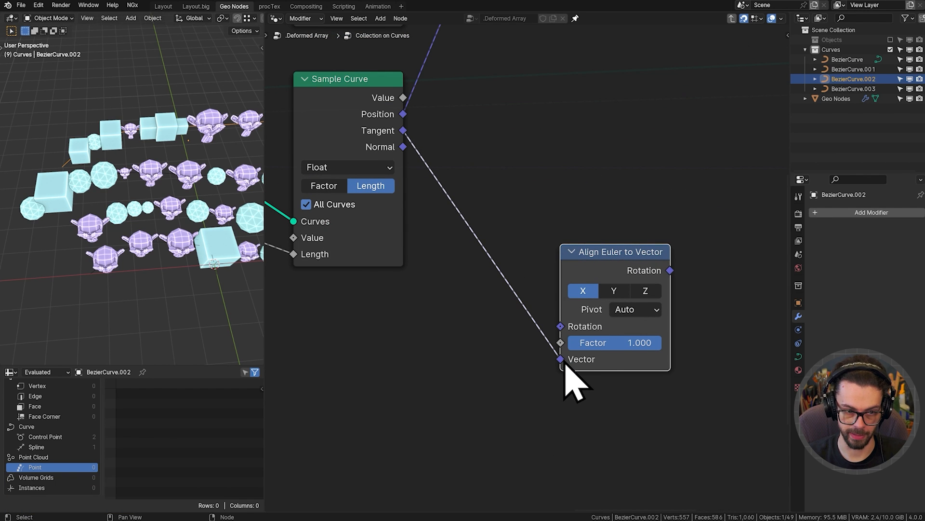
Draw a temporary annotation over the monkey heads in the viewport and erase it.
middle_drag(491, 296, 458, 319)
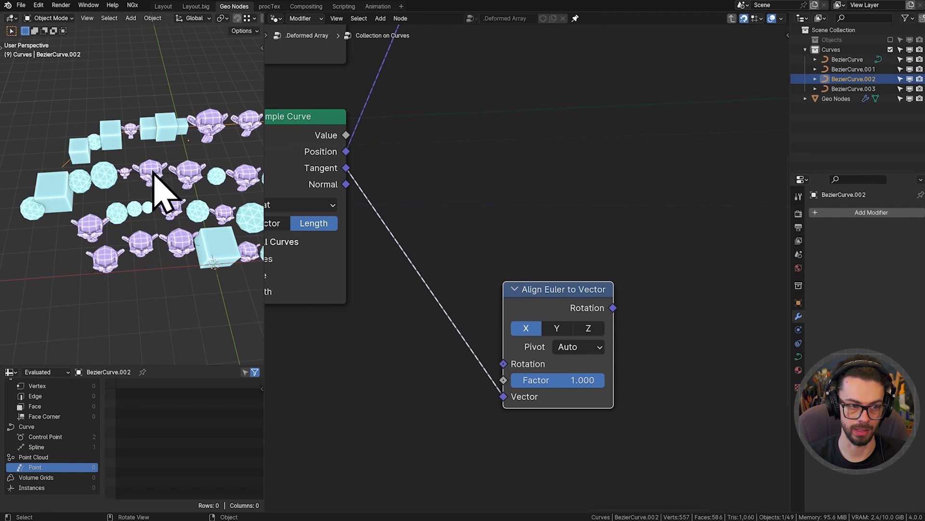
drag(201, 182, 196, 149)
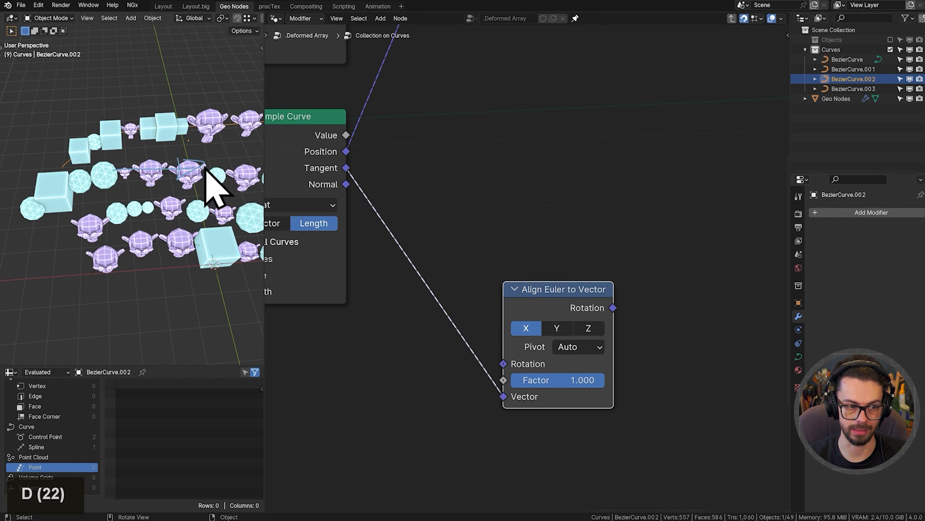
right_drag(206, 169, 82, 190)
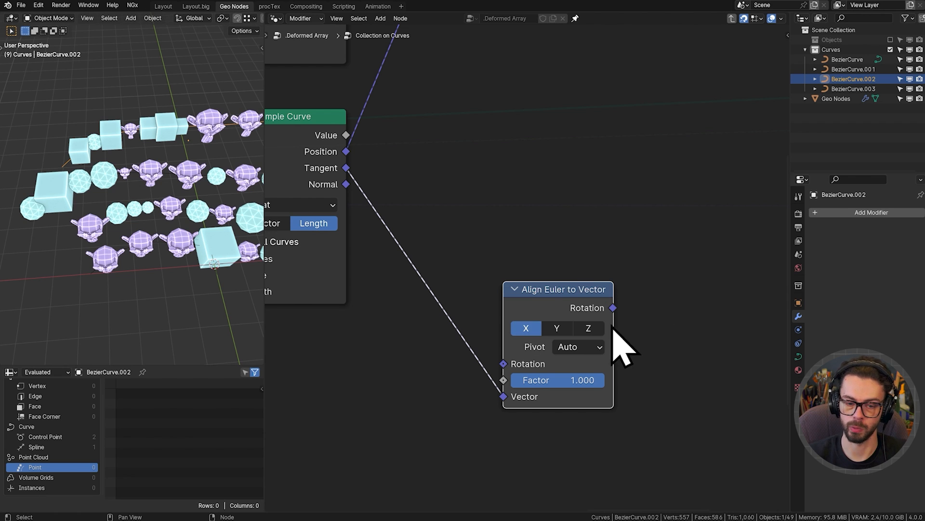
Connect the Rotation output of Align Euler to Vector to the Rotation input of Instance on Points.
scroll(602, 343, down, 6)
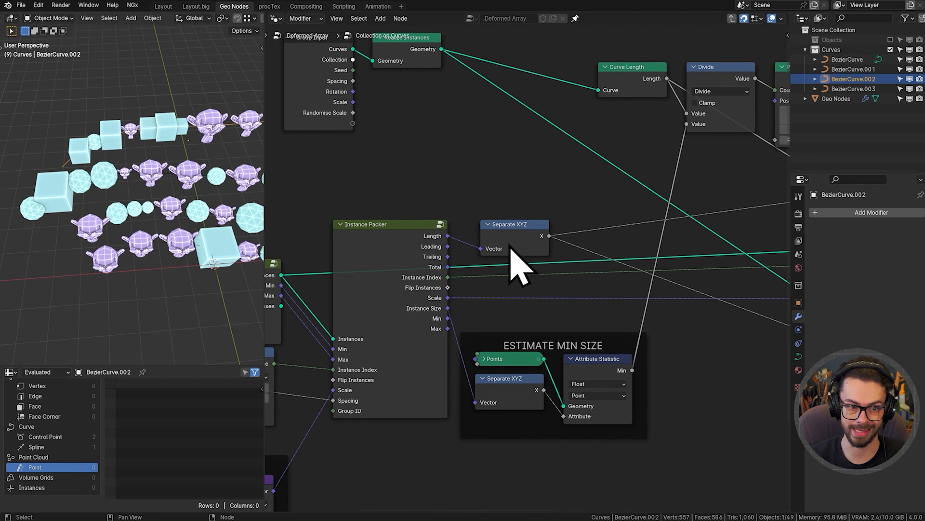
middle_drag(635, 258, 503, 272)
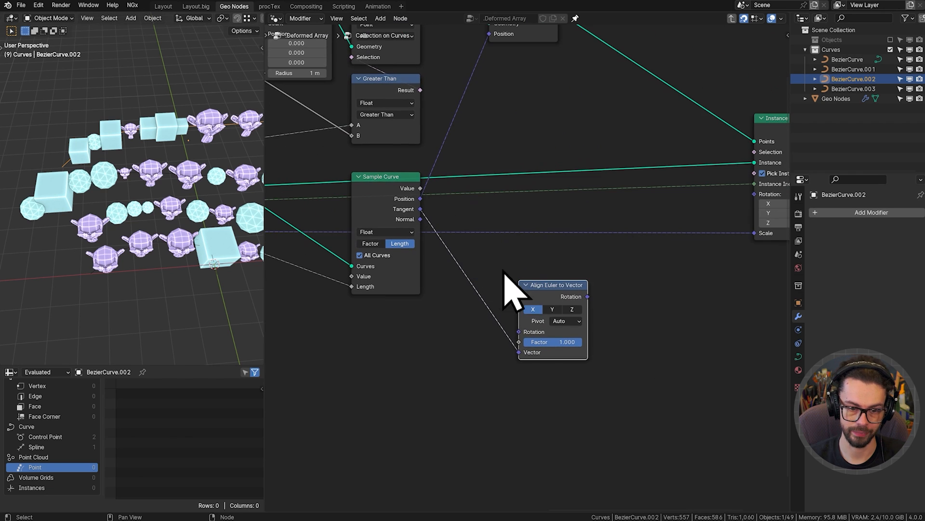
scroll(531, 308, up, 1)
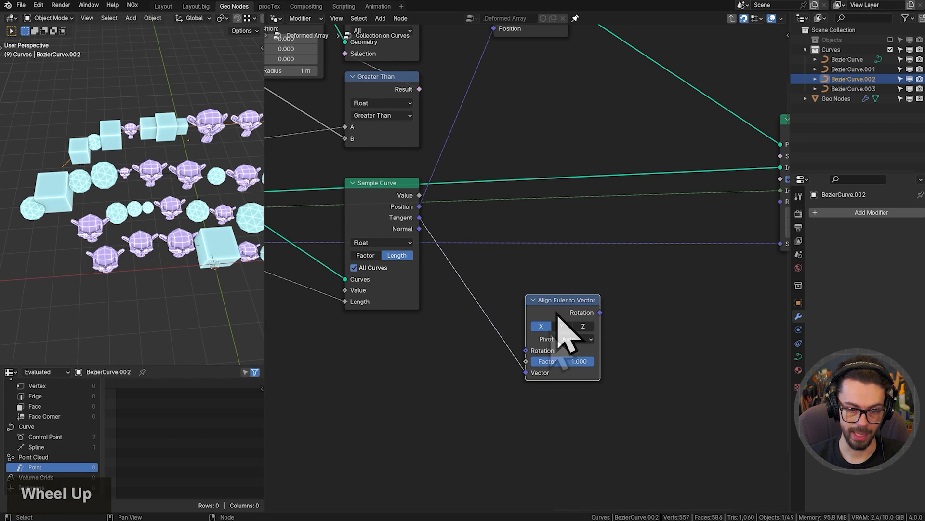
ctrl+middle_drag(588, 362, 440, 331)
drag(441, 324, 664, 189)
Enter Edit Mode on BezierCurve.002, select all its control points and try tilting them.
mouse_move(172, 217)
shift+middle_down()
mouse_move(109, 207)
mouse_move(171, 213)
shift+middle_up()
shift+middle_drag(171, 213, 159, 220)
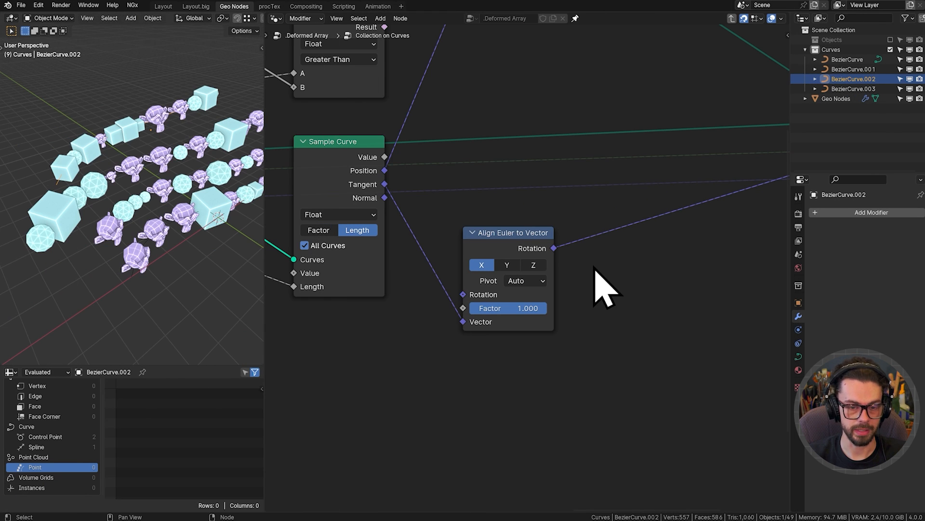
middle_drag(155, 216, 186, 171)
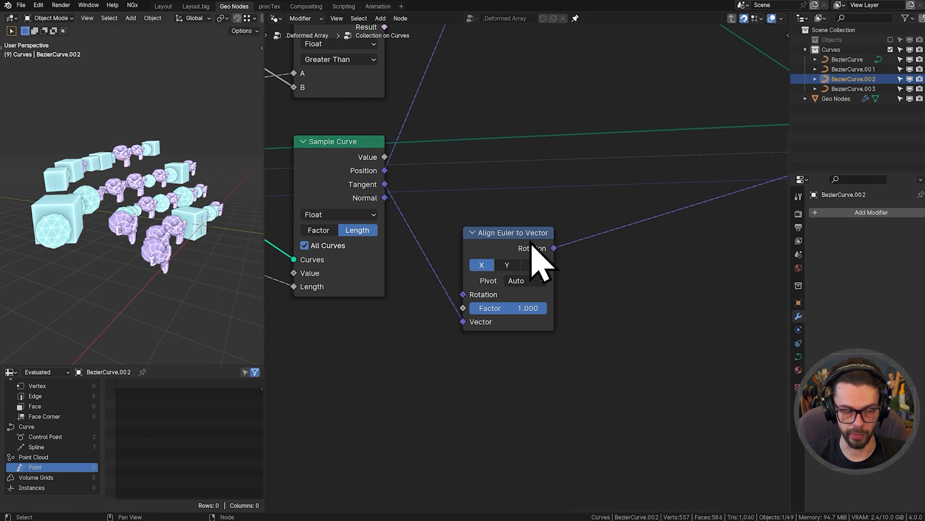
key(Tab)
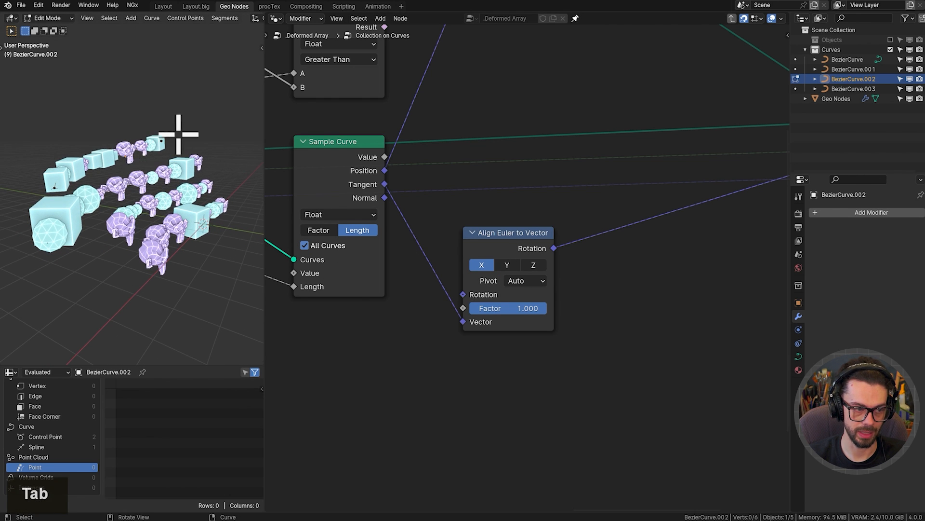
key(ctrl+t)
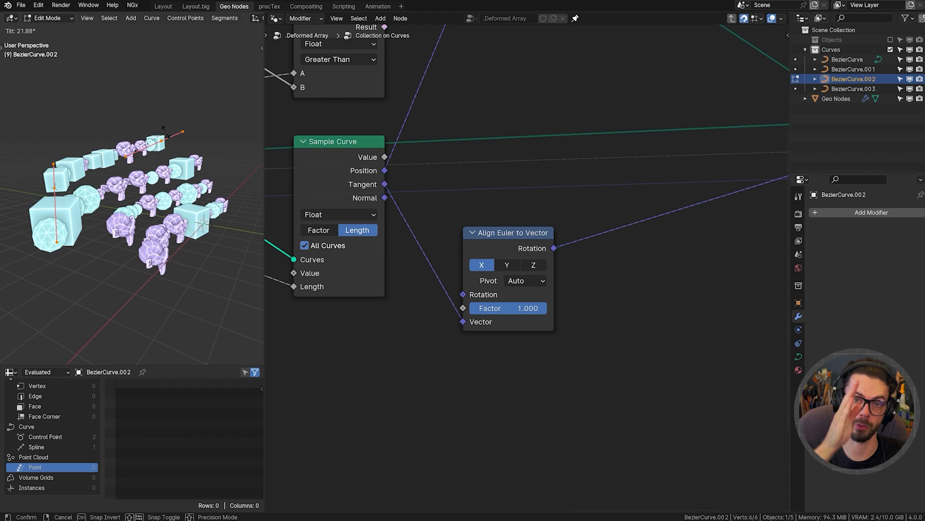
right_click(163, 128)
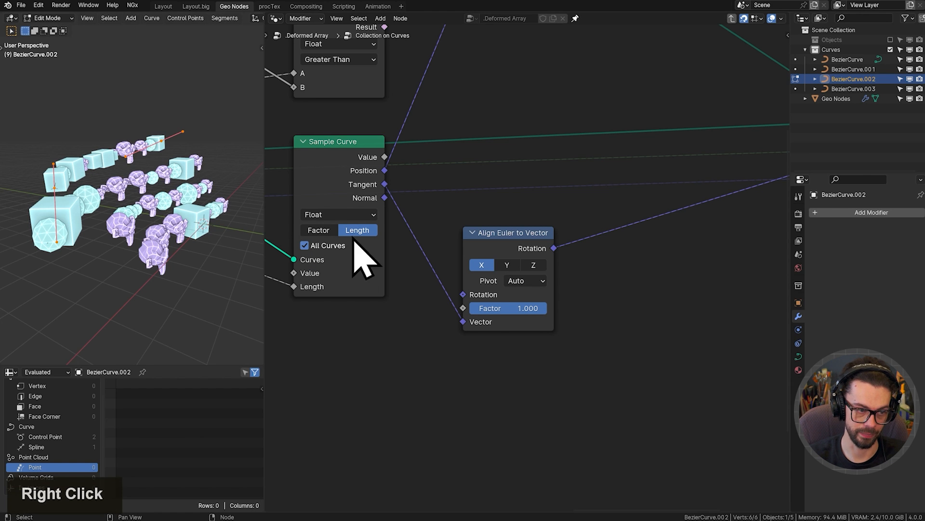
Duplicate Align Euler to Vector and insert the copy on the rotation link directly after the original.
click(470, 256)
key(shift+d)
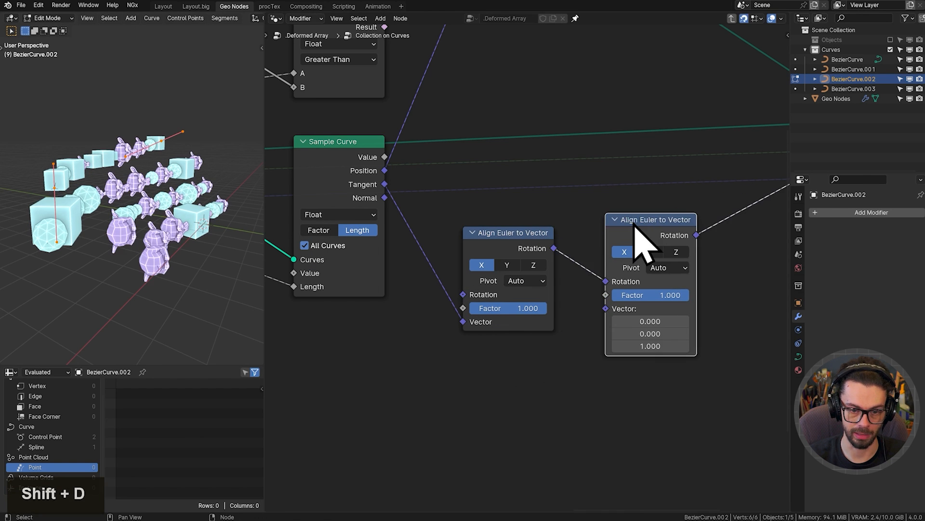
key(g)
click(636, 241)
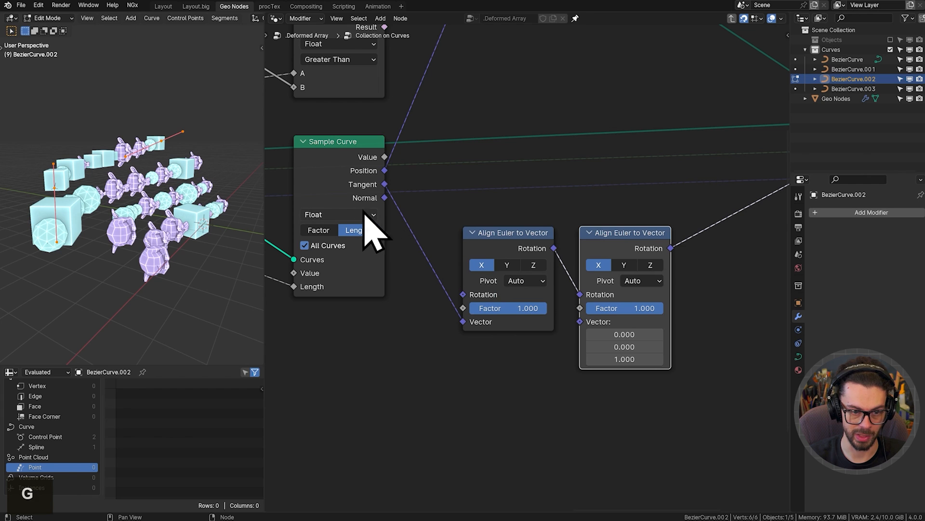
Connect Sample Curve's Normal output to the second Align Euler to Vector's Vector input and set its axis to Z.
drag(385, 197, 583, 325)
click(625, 264)
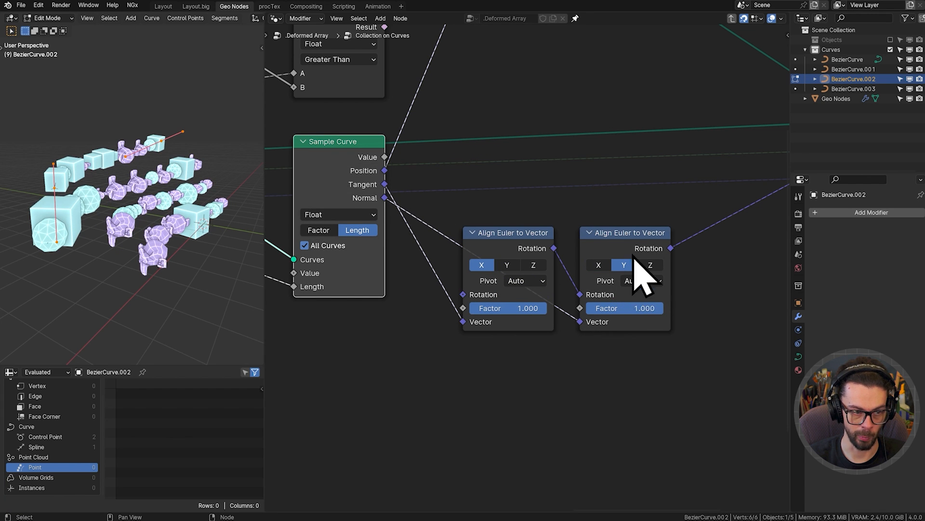
click(651, 265)
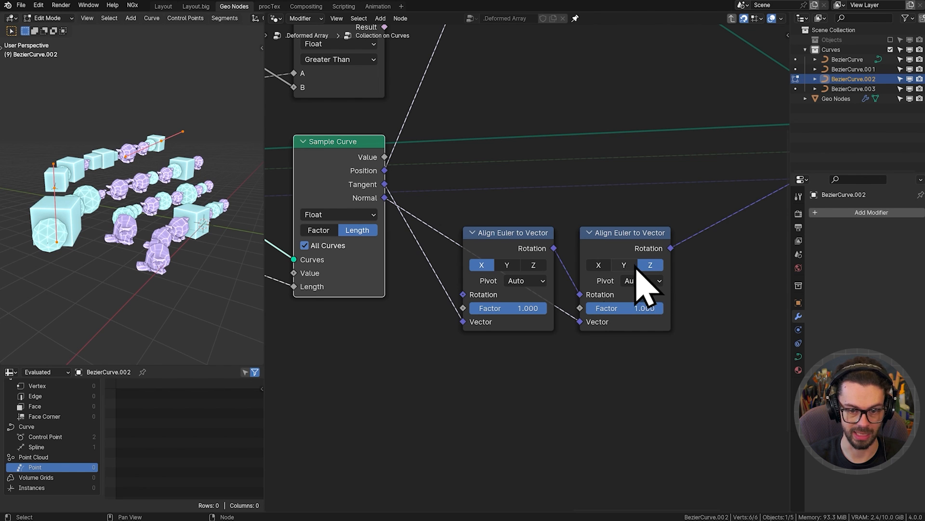
Try tilting the selected control points of BezierCurve.002 in an enlarged 3D view and return to Object Mode.
key(ctrl+space)
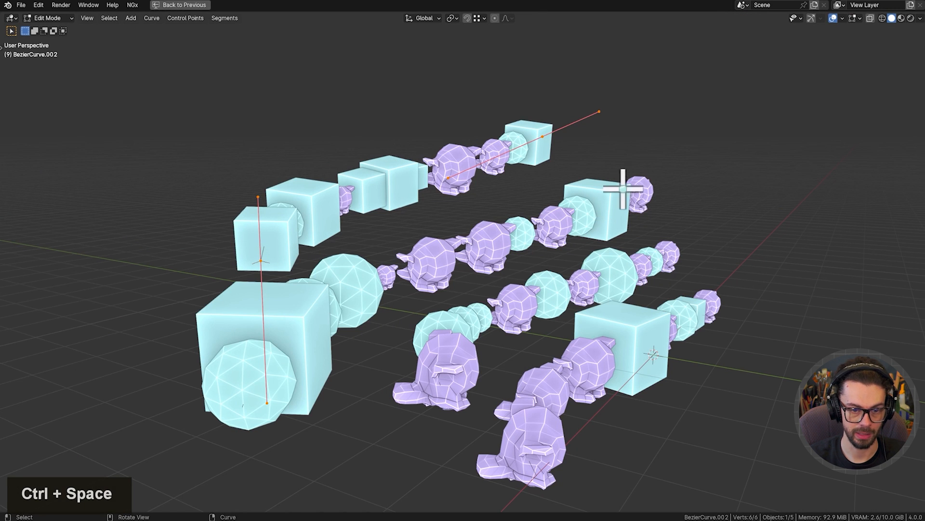
key(ctrl+t)
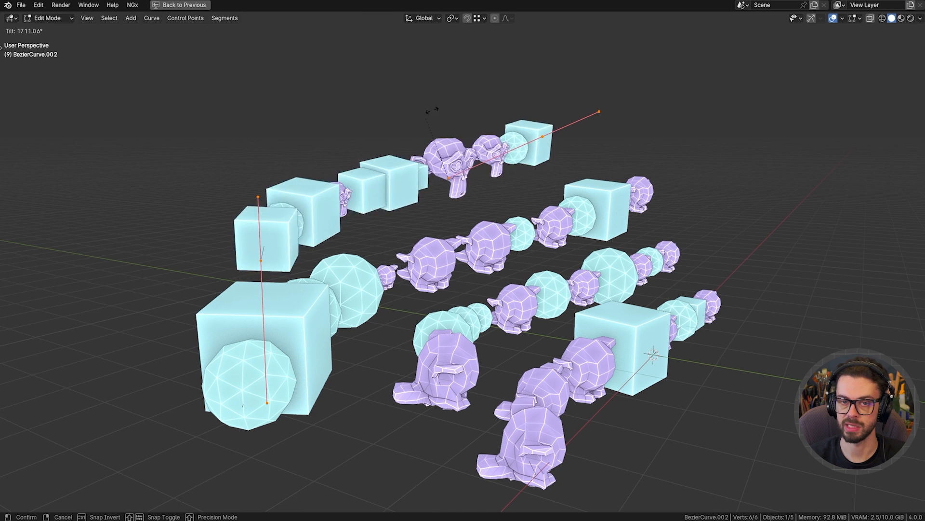
right_click(444, 235)
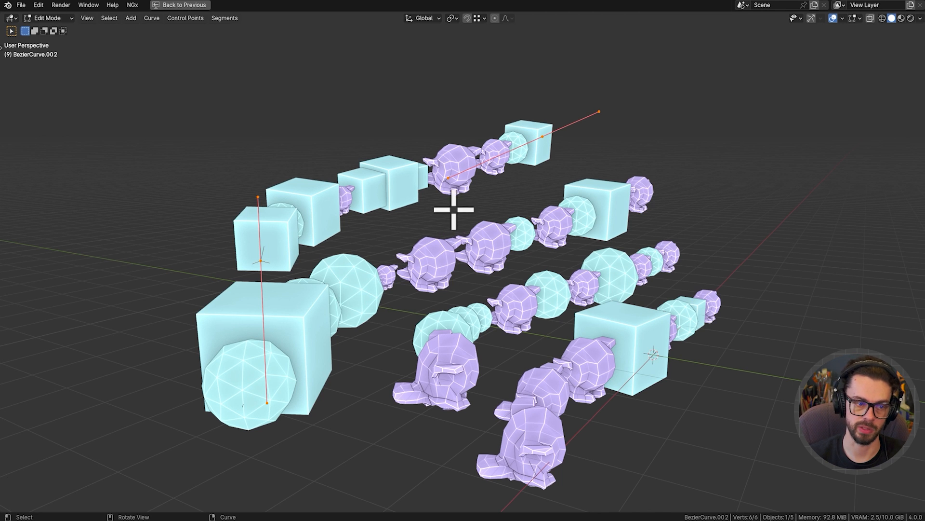
key(Tab)
key(ctrl+space)
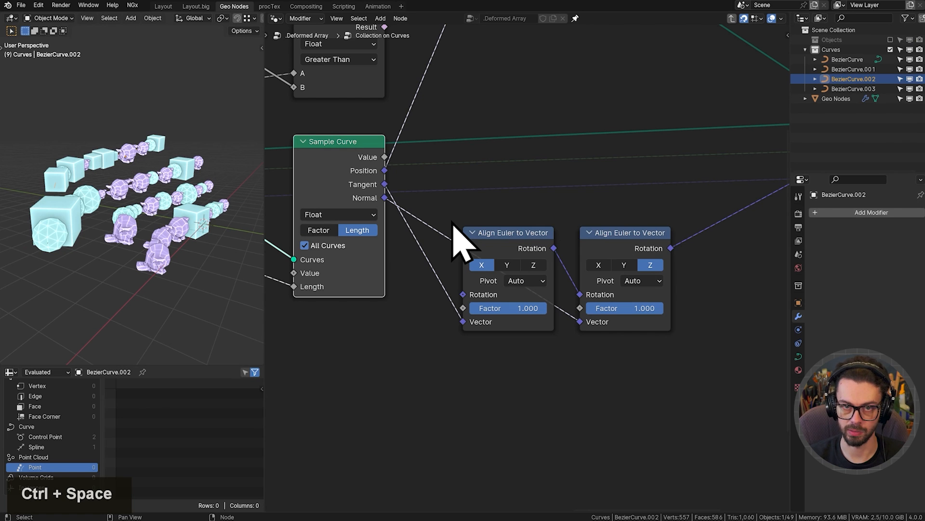
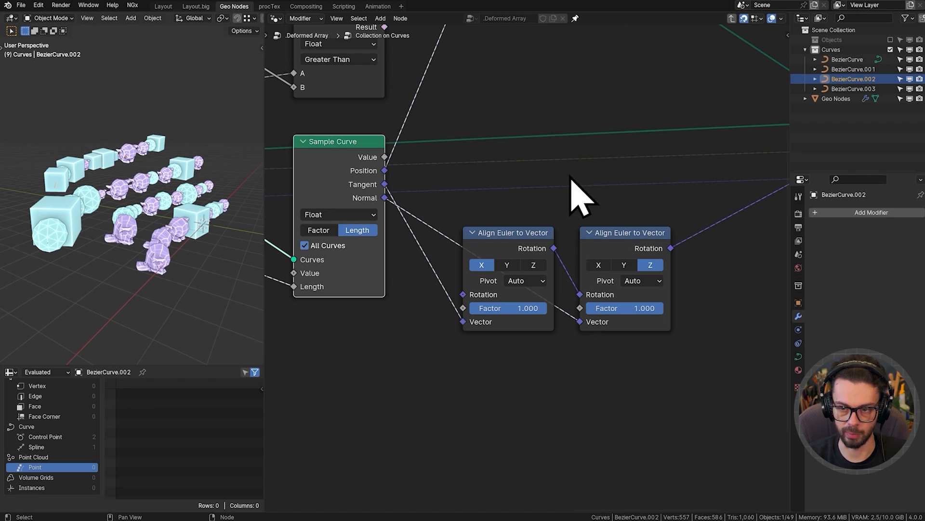
Cut the link between Sample Curve's Normal output and the second Align Euler to Vector's Vector input.
scroll(567, 252, down, 2)
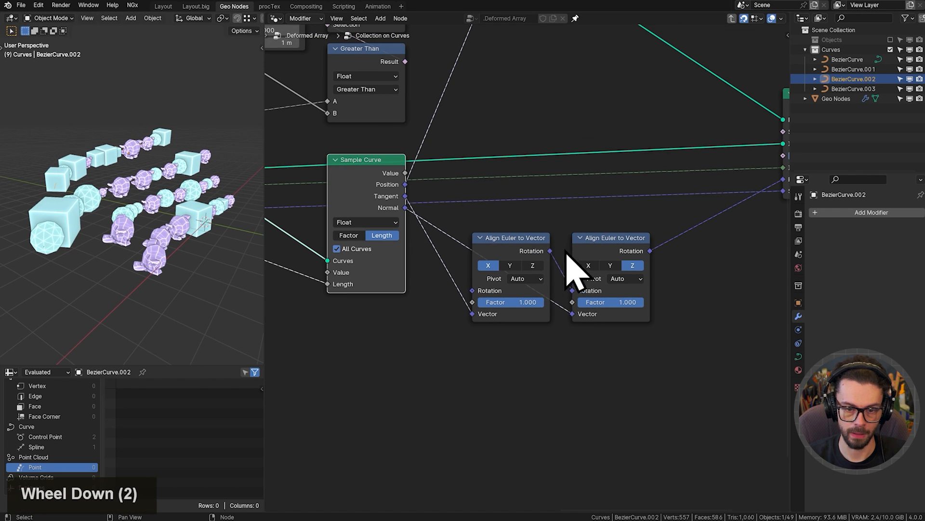
ctrl+right_drag(557, 320, 579, 301)
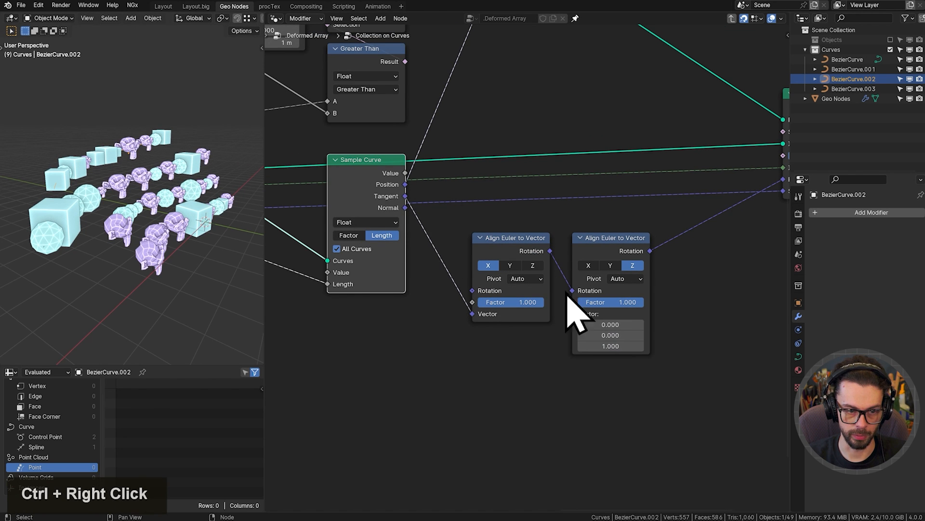
click(615, 247)
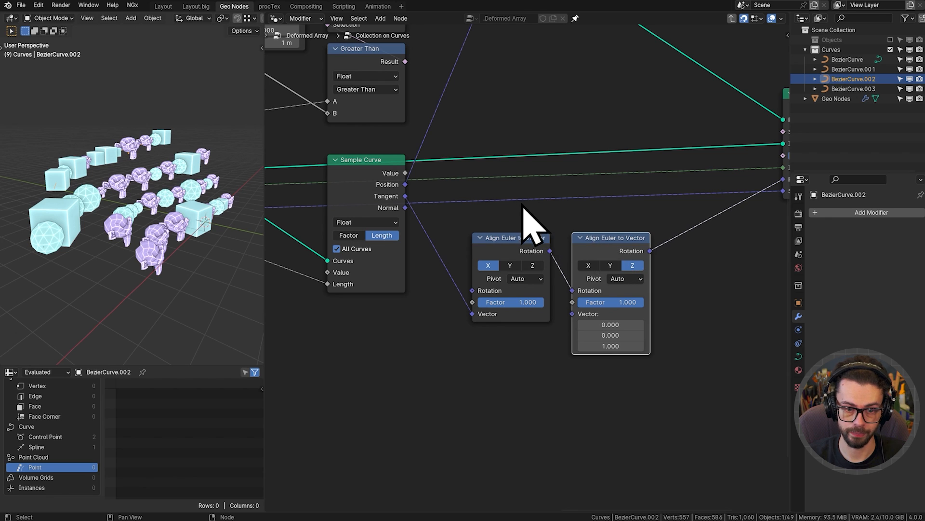
click(555, 213)
Create a new collection in the scene, name it Surfaces and make it the active collection.
click(846, 127)
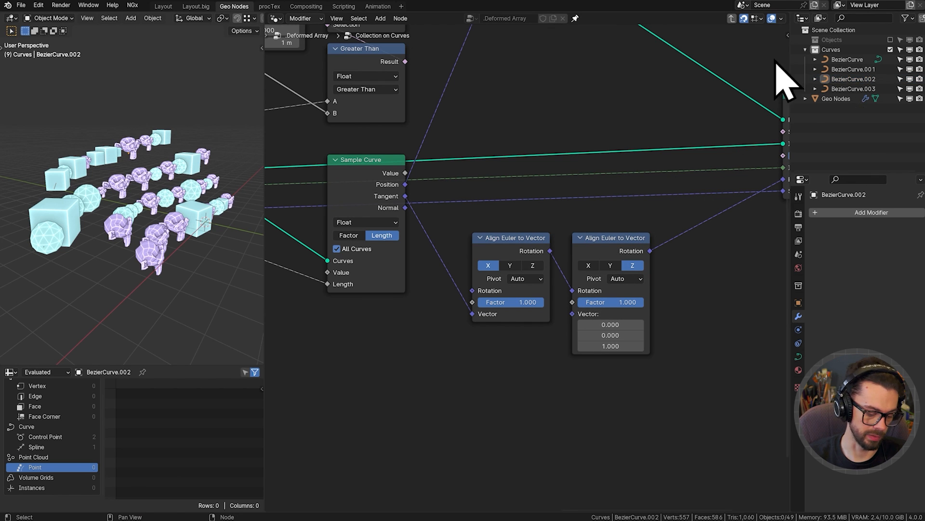
key(c)
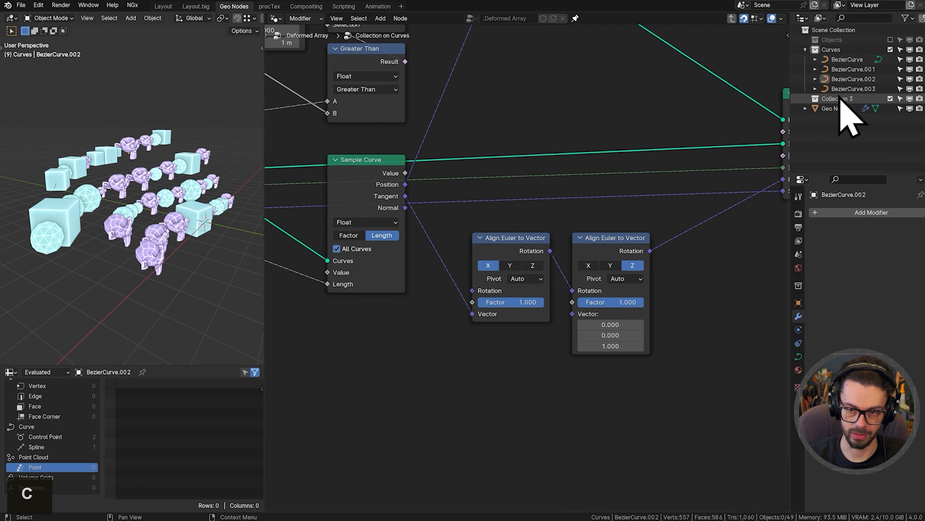
text(S)
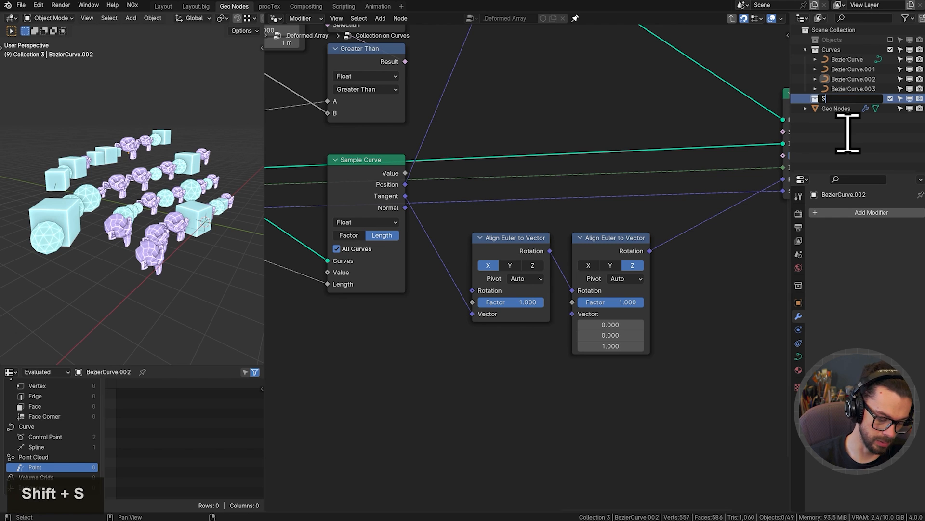
text(urfaces)
key(Return)
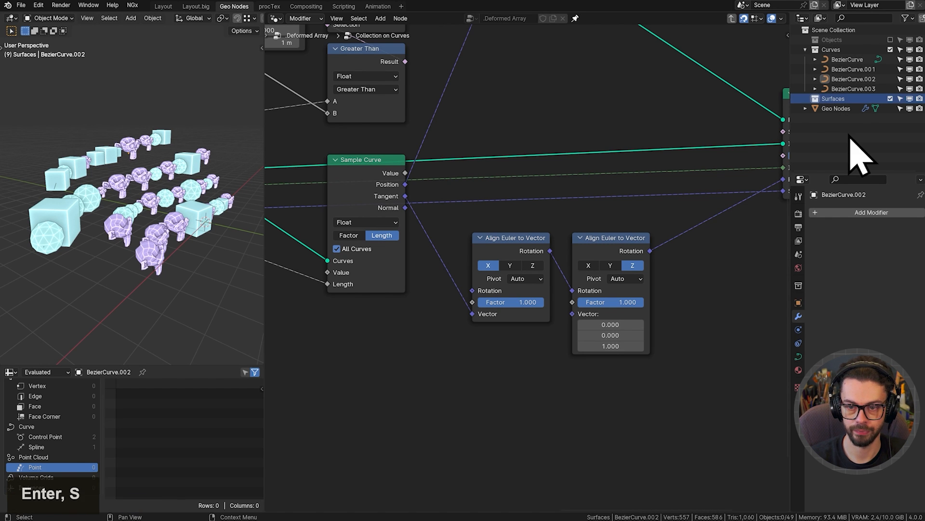
click(837, 101)
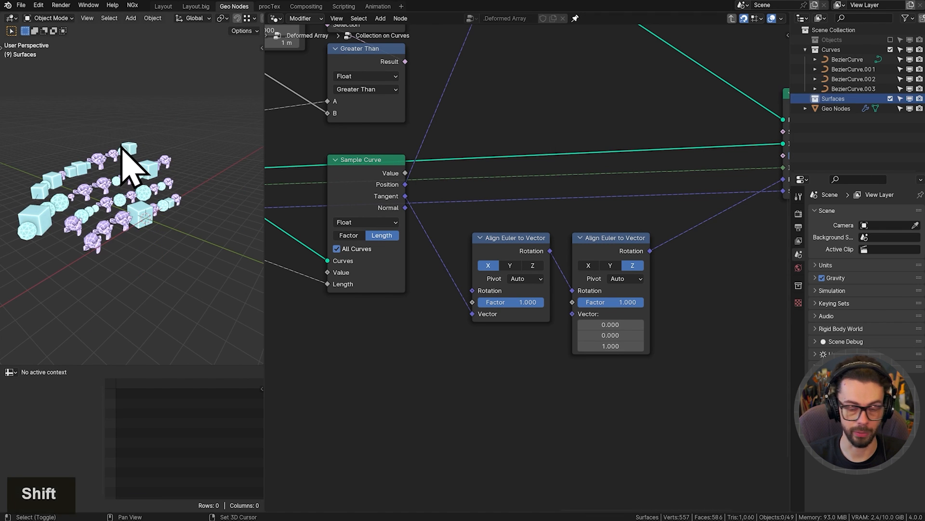
Add a mesh plane to the Surfaces collection, scale it up well beyond the curves and apply its transform.
key(shift+a)
mouse_move(128, 147)
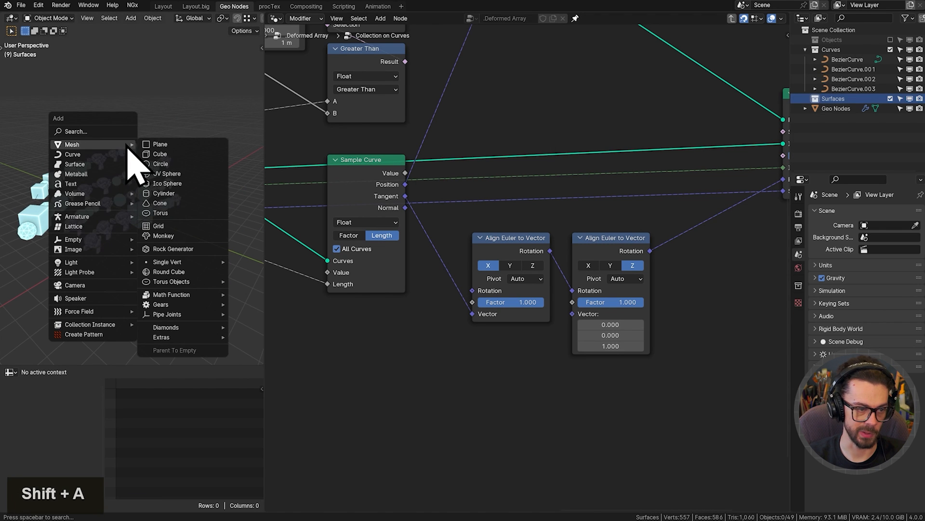
click(178, 143)
key(s)
click(205, 286)
key(ctrl+a)
click(183, 202)
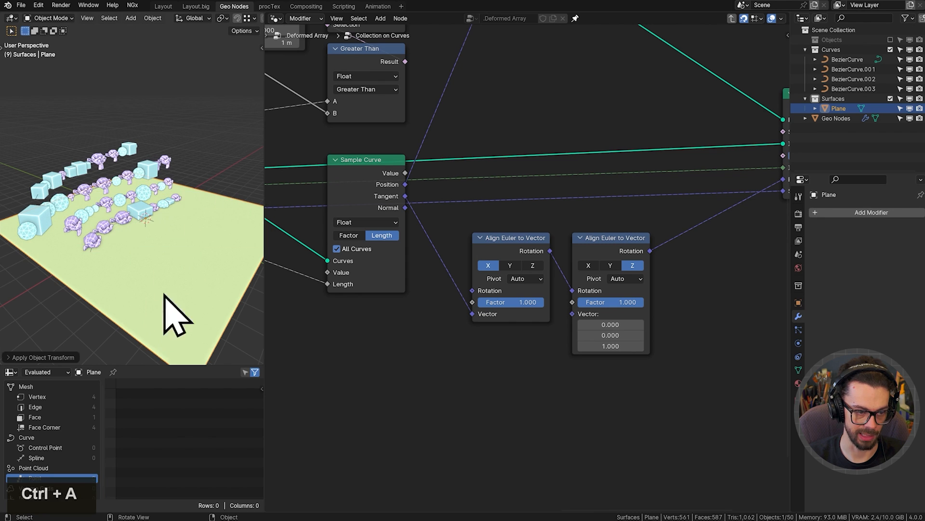
Shrink the plane along Y, move it along Y underneath the curve instances and apply its transform.
key(s)
key(x)
key(y)
click(177, 266)
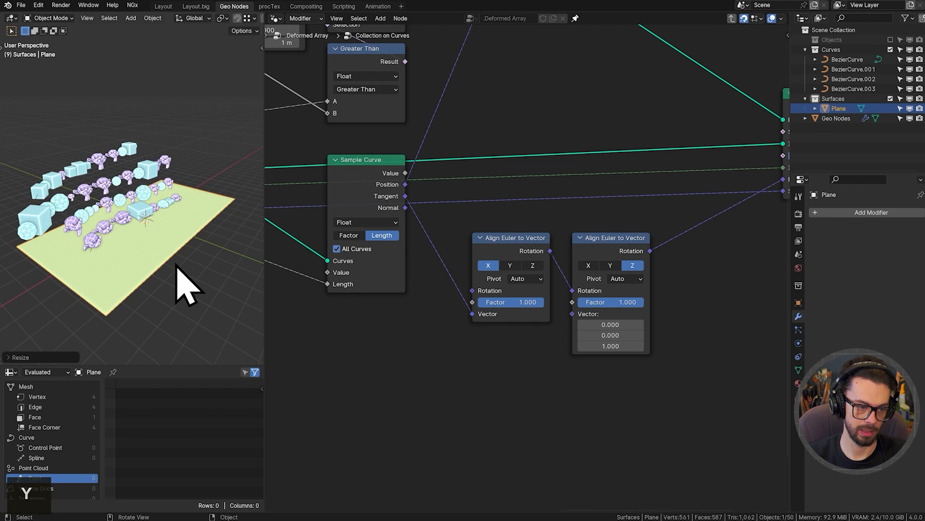
key(g)
key(y)
click(143, 239)
key(ctrl+a)
click(190, 202)
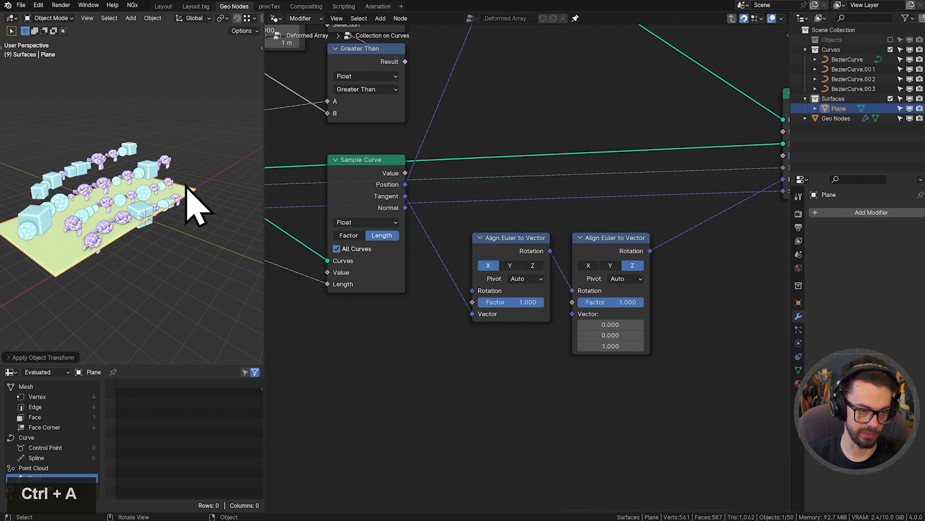
Rotate the plane about the X axis so that it slopes beneath the rows of instances.
key(r)
key(x)
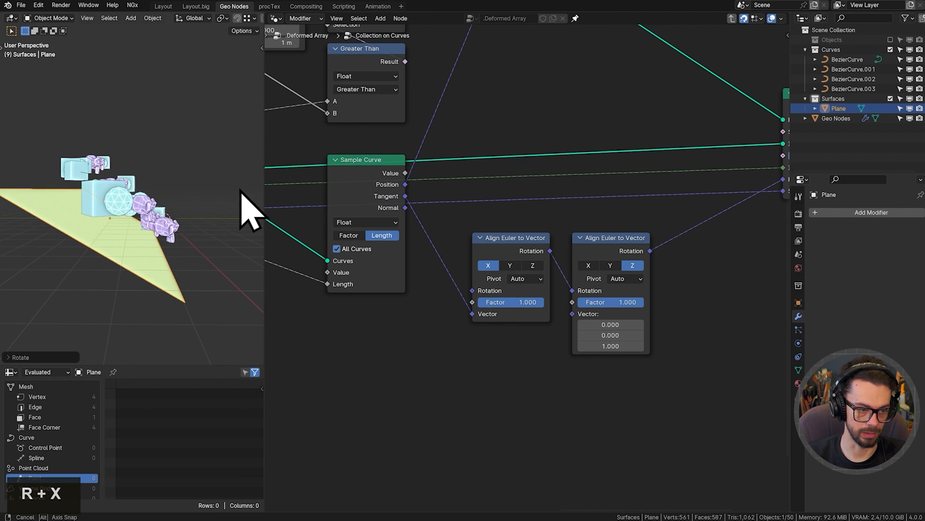
click(240, 193)
middle_drag(150, 224, 173, 186)
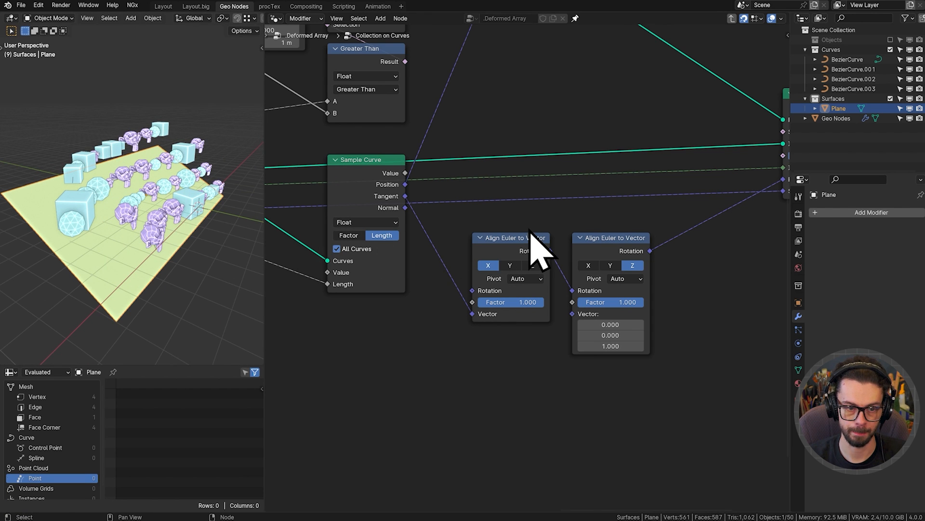
Leave the Collection on Curves group and bring the Surfaces collection into the Deformed Array tree as a Collection Info node.
key(Tab)
drag(833, 99, 439, 269)
drag(438, 249, 406, 245)
Set the Curves and Surfaces Collection Info nodes to Relative and line them up beside the Collection on Curves node.
click(479, 156)
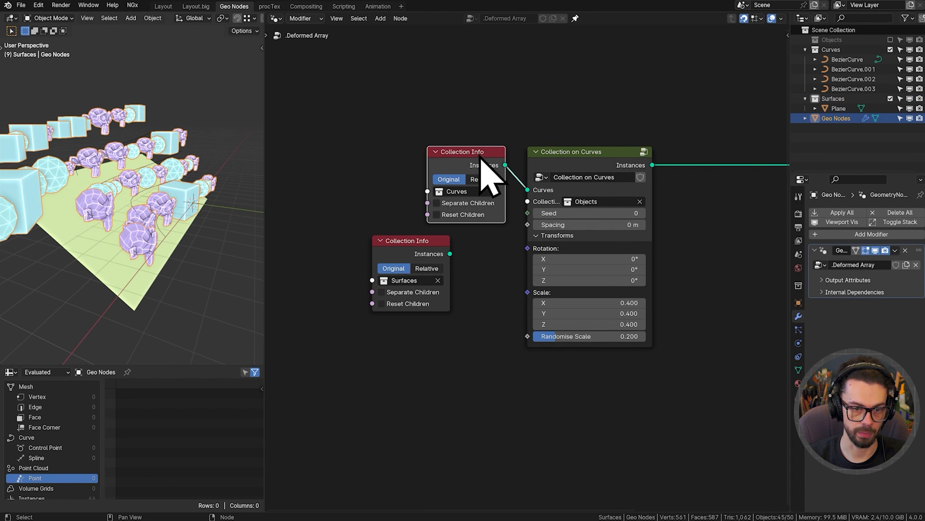
shift+click(449, 237)
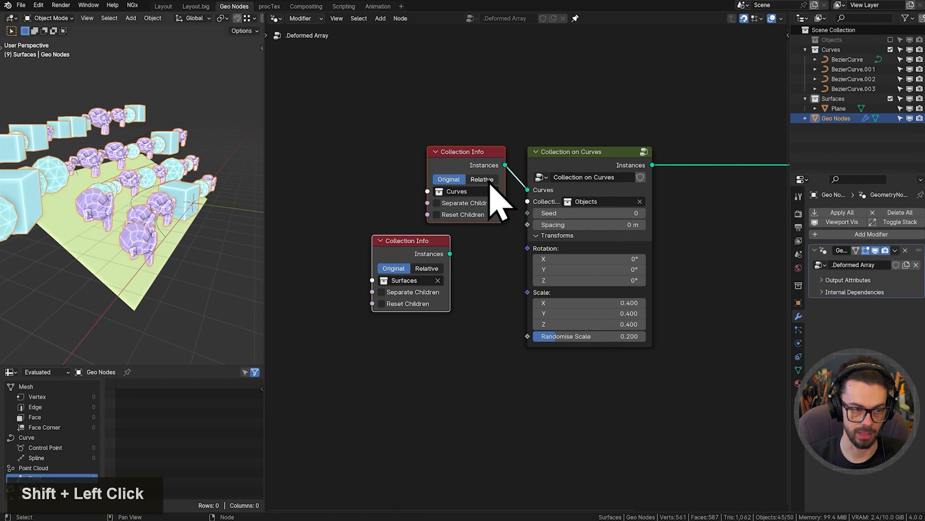
alt+click(490, 182)
middle_drag(207, 226, 196, 175)
key(g)
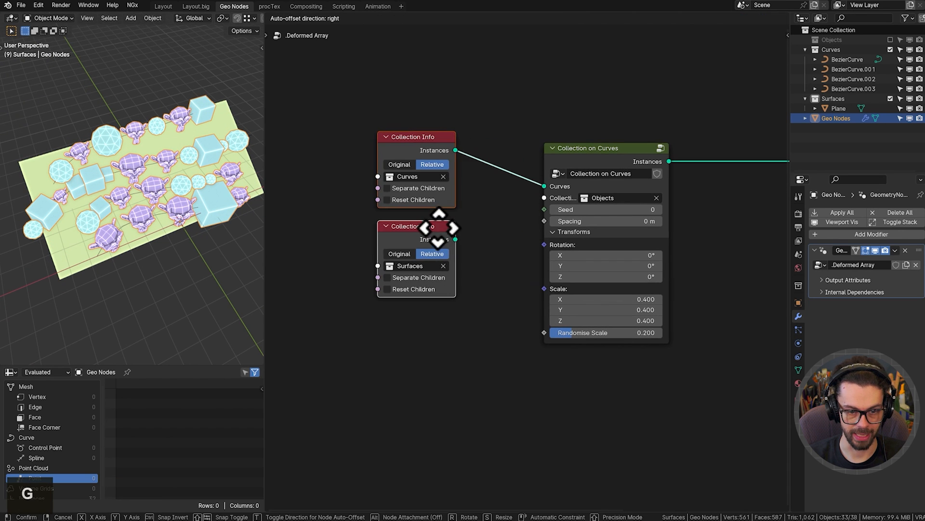
click(480, 225)
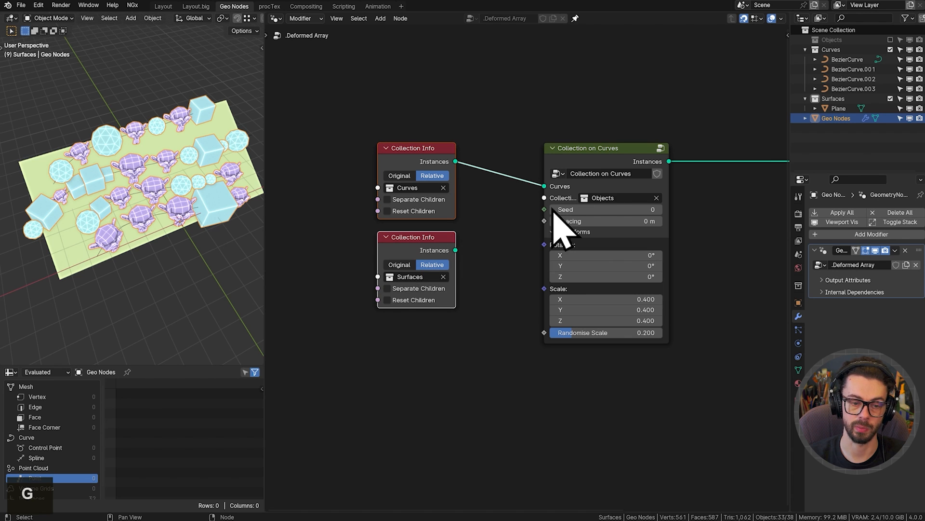
Add an input socket named Surfaces of type Geometry after Curves in the Collection on Curves group interface.
click(608, 183)
key(Tab)
key(n)
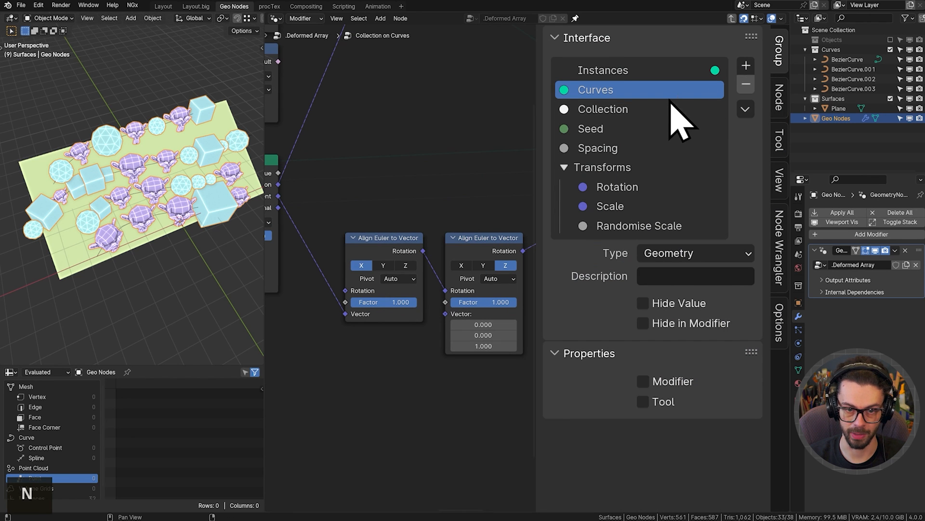
click(746, 65)
click(764, 87)
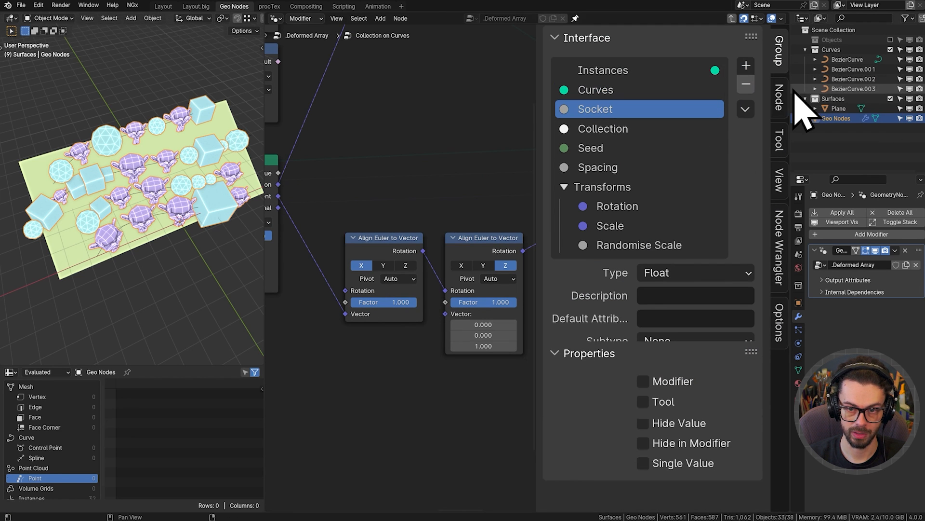
double_click(610, 110)
text(S)
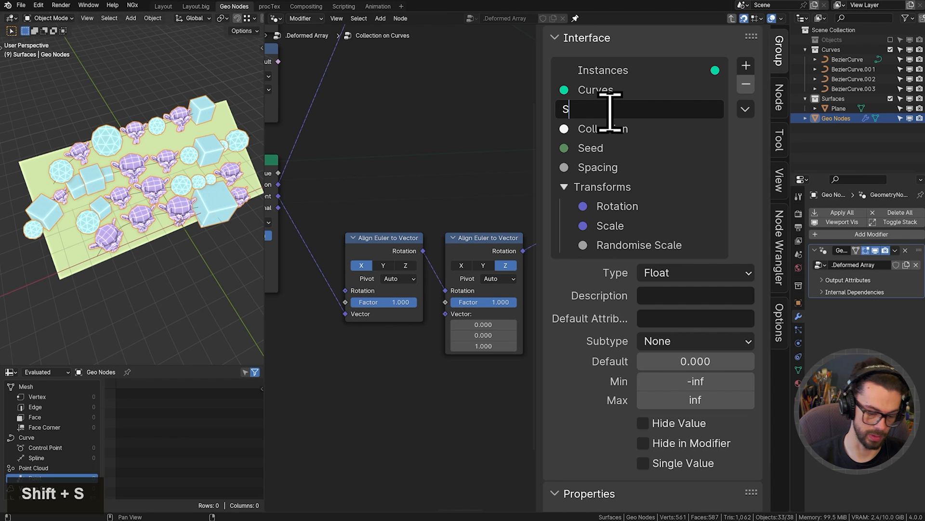
text(urfaces)
key(Return)
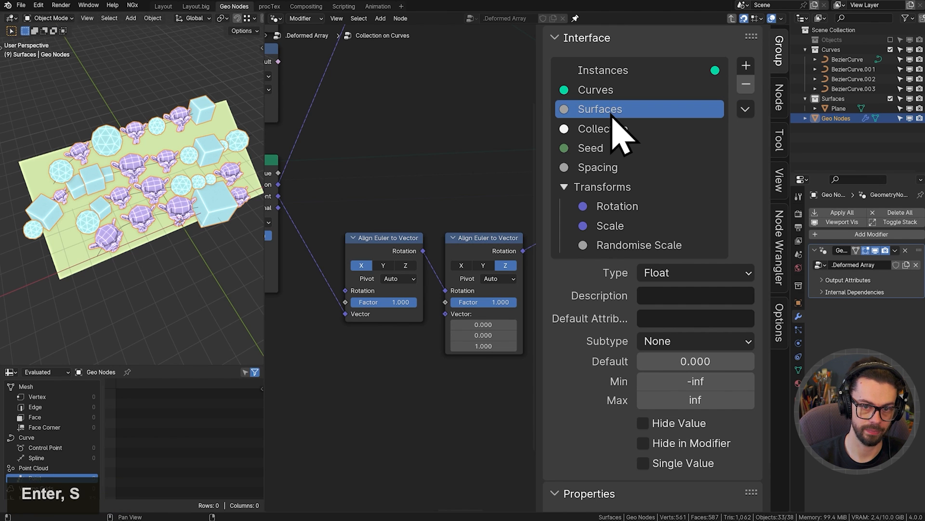
click(678, 271)
click(697, 108)
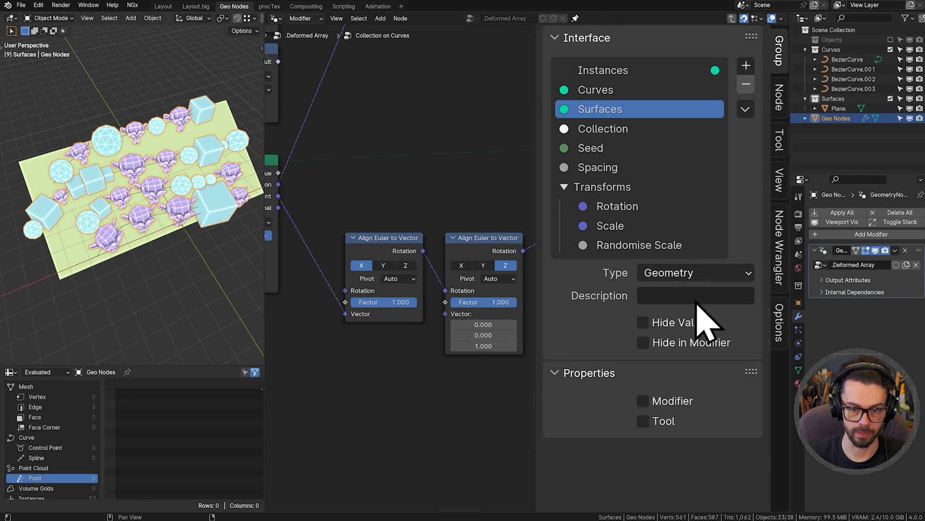
Connect the Surfaces Collection Info's Instances output to the Surfaces input of Collection on Curves and go back inside the group.
key(Tab)
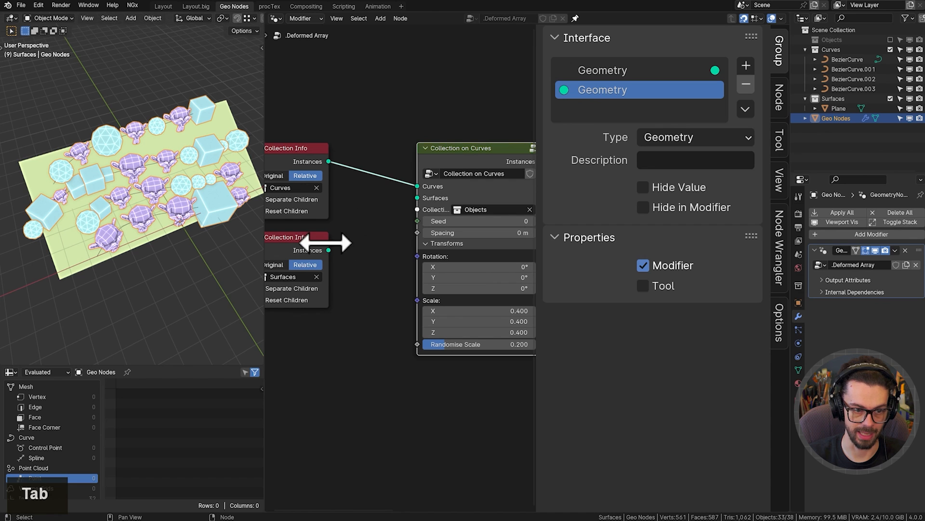
drag(329, 250, 424, 208)
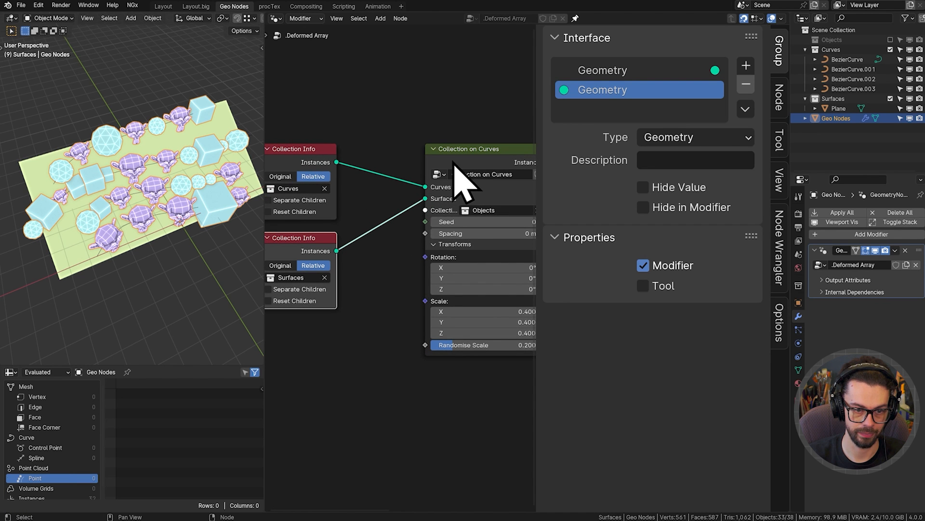
key(Tab)
key(n)
Add a Group Input node in the empty area below the Align Euler to Vector nodes.
middle_drag(464, 241, 533, 207)
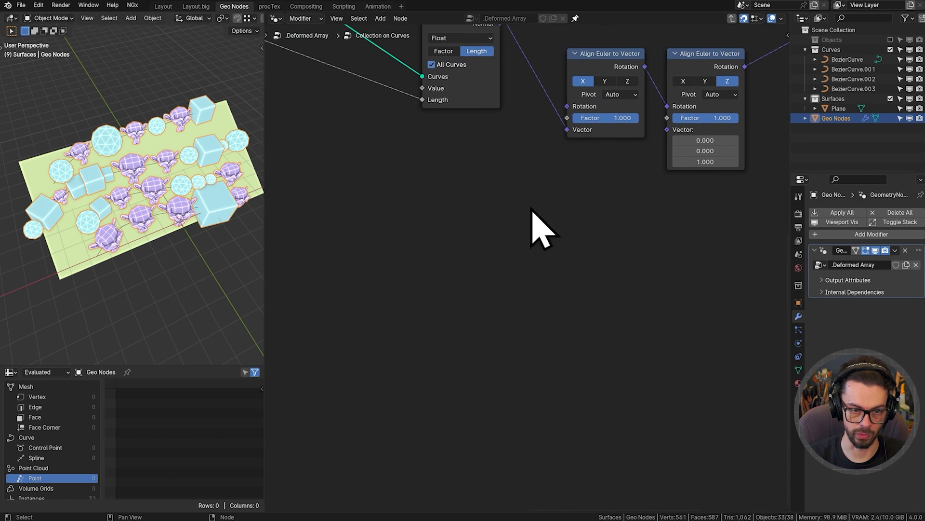
key(shift+a)
mouse_move(424, 316)
click(497, 316)
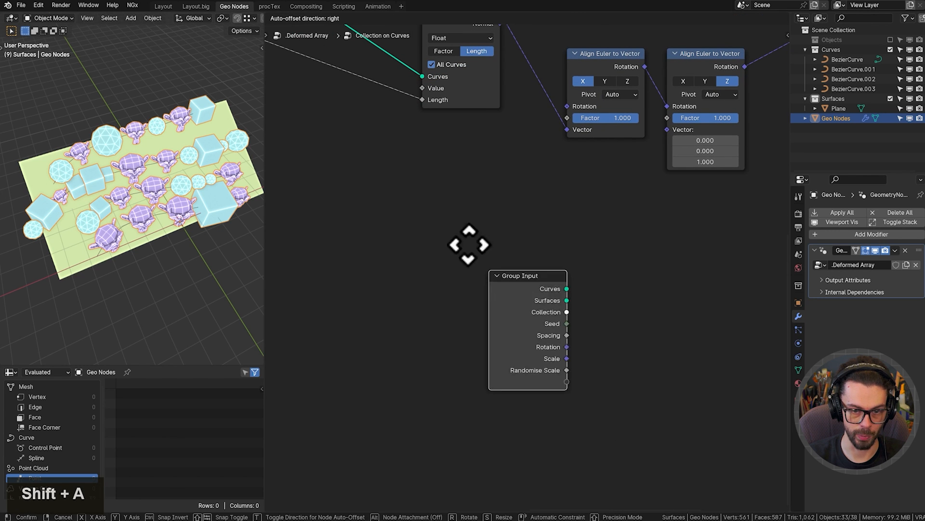
click(542, 289)
drag(436, 227, 405, 259)
Connect the new Group Input's Surfaces output to a new Realize Instances node placed beside it.
scroll(498, 248, up, 4)
middle_drag(503, 233, 530, 210)
scroll(511, 225, up, 2)
drag(410, 240, 534, 233)
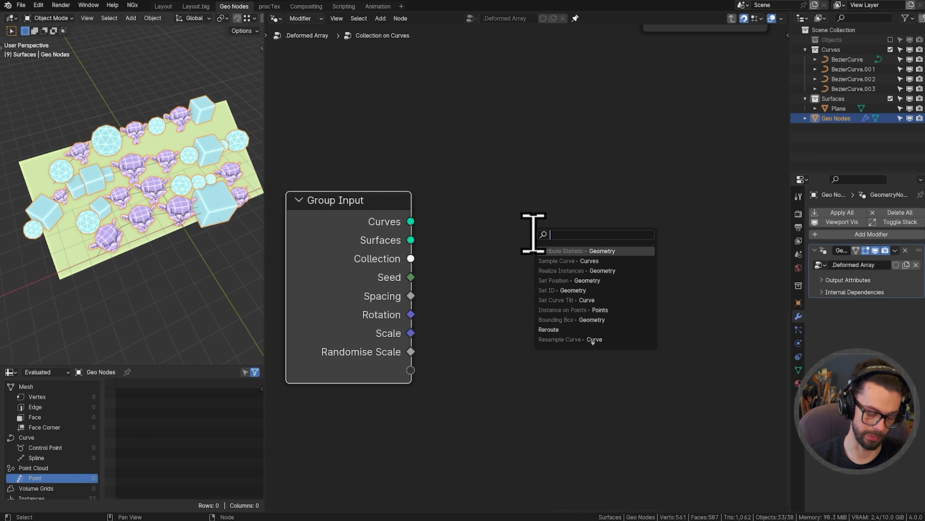
text(real)
key(Return)
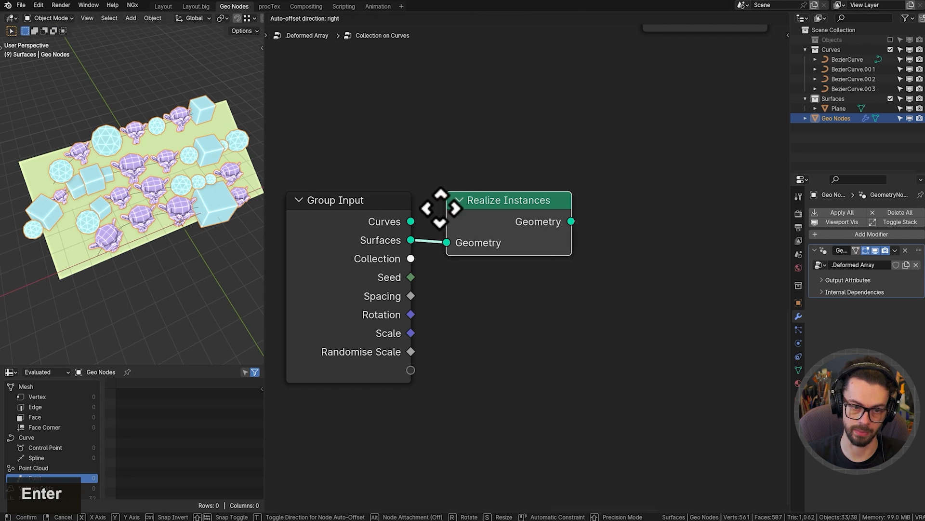
click(440, 208)
Add a Sample Nearest Surface node, connect the Realize Instances geometry to its Mesh input and set its data type to Vector.
key(shift+a)
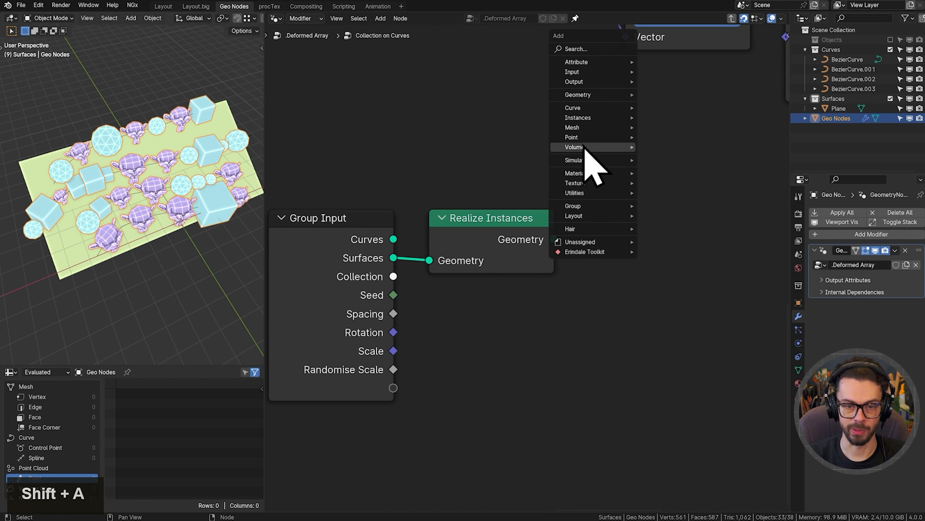
mouse_move(585, 127)
mouse_move(663, 137)
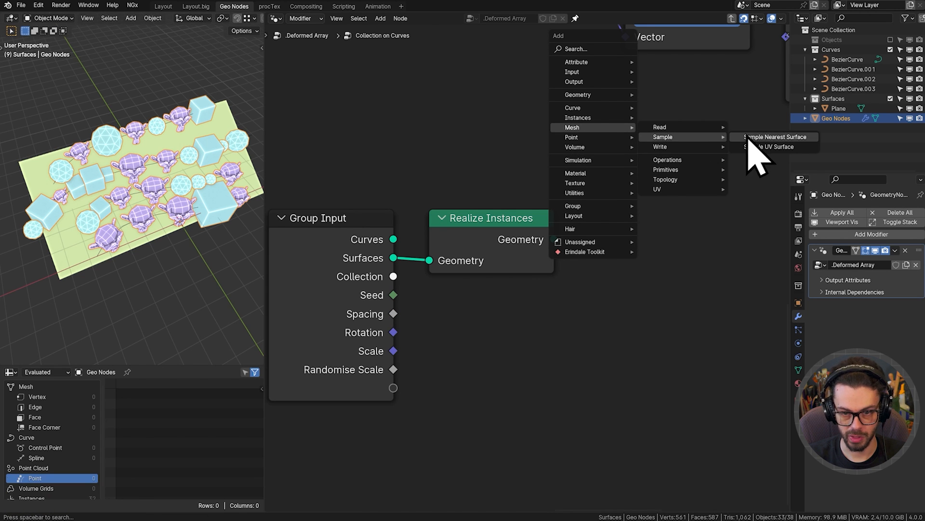
click(752, 137)
click(594, 219)
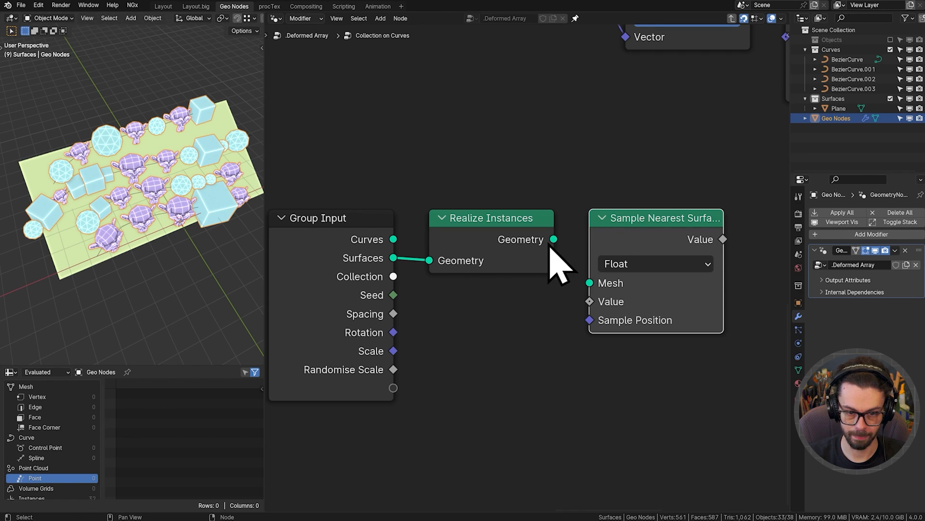
drag(553, 240, 596, 290)
click(638, 265)
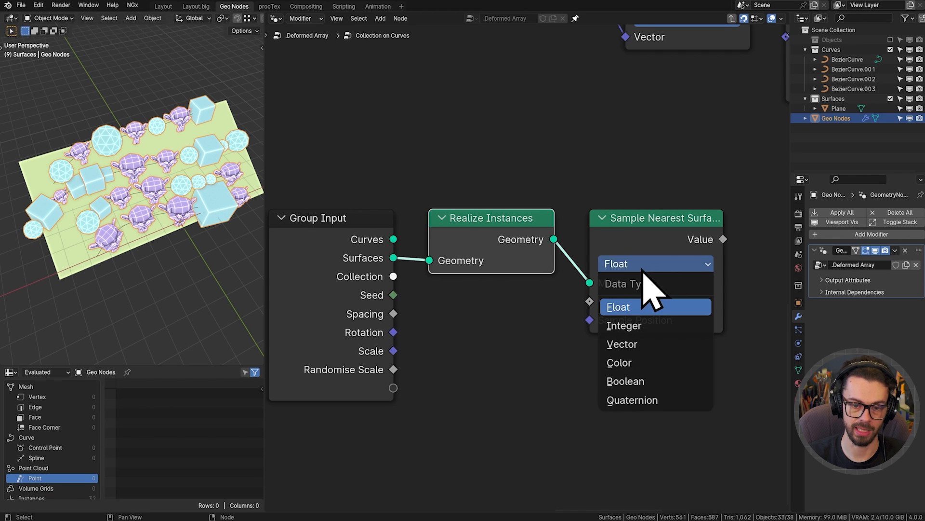
click(636, 348)
Add a Normal node below Realize Instances, linked to the Value input of Sample Nearest Surface.
key(shift+a)
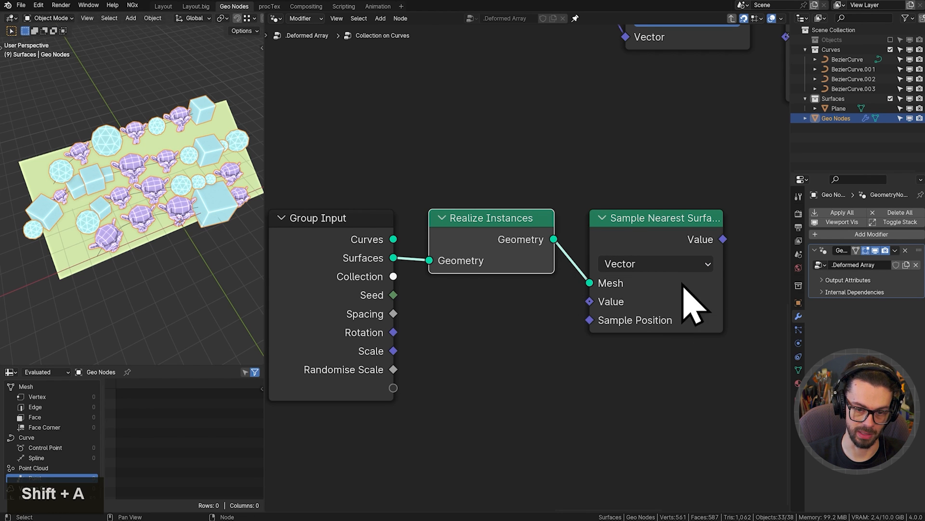
key(shift+a)
text(norma)
key(Return)
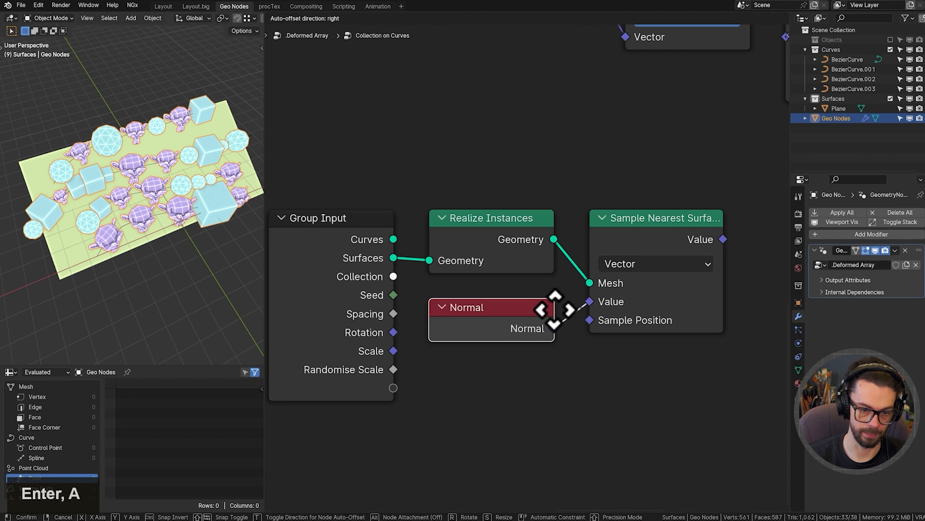
click(555, 310)
middle_drag(555, 310, 565, 325)
Hide the new Group Input's unused sockets and connect Sample Nearest Surface's Value to the second Align Euler to Vector node's Vector input.
click(384, 295)
key(ctrl+h)
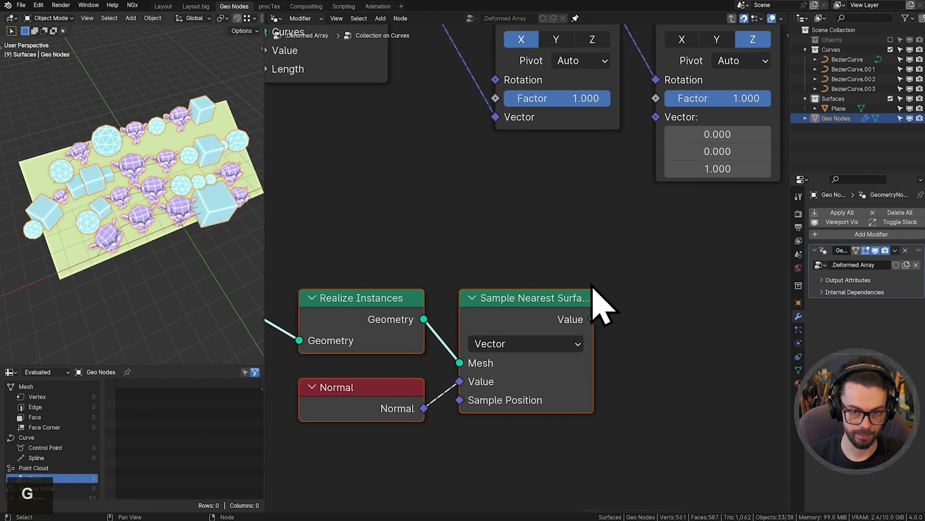
scroll(597, 301, down, 2)
middle_drag(598, 313, 599, 331)
drag(594, 320, 653, 217)
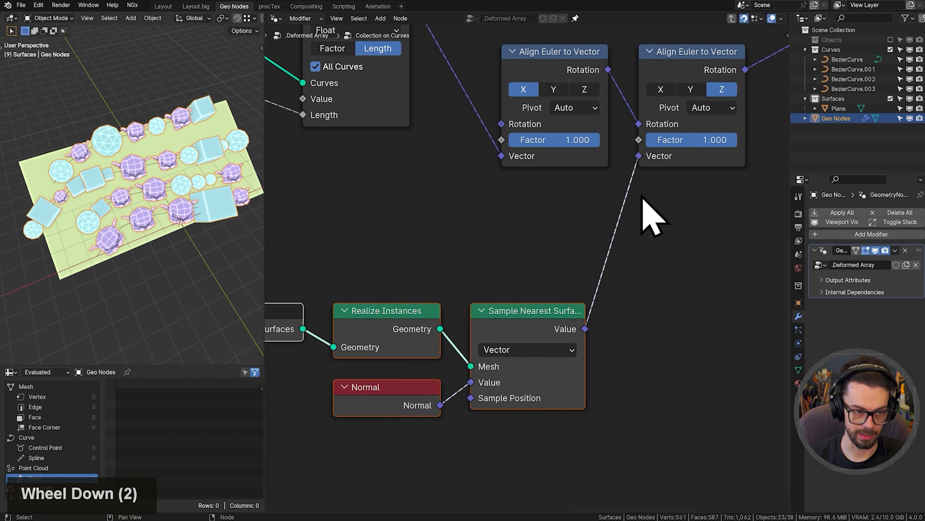
Set the second Align Euler to Vector node to the Y axis with its pivot on X.
shift+middle_drag(633, 292, 732, 275)
middle_drag(179, 257, 217, 230)
middle_drag(699, 132, 532, 224)
click(622, 165)
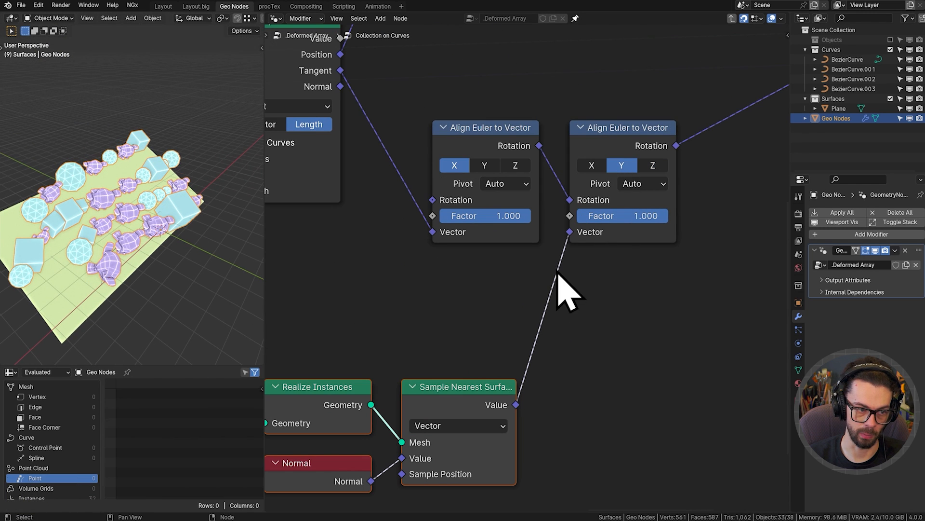
click(644, 183)
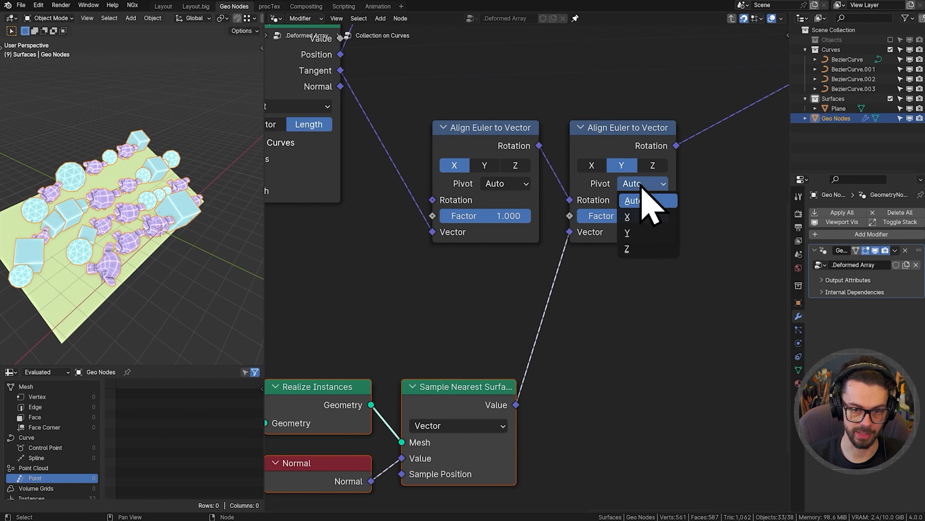
click(647, 217)
Switch the second Align Euler to Vector node's pivot to Auto and back to X to compare the instance rotations.
scroll(99, 223, up, 3)
shift+middle_drag(99, 223, 161, 217)
click(616, 184)
click(636, 194)
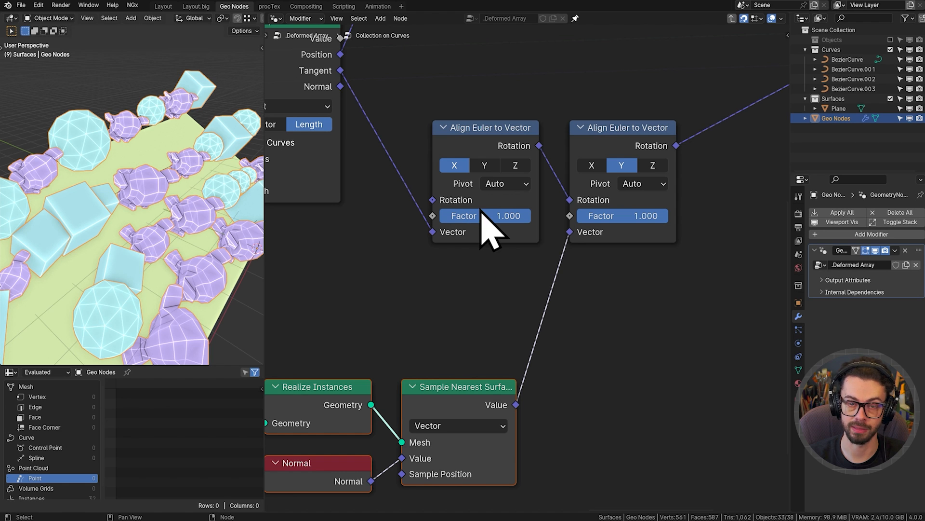
click(626, 186)
click(656, 231)
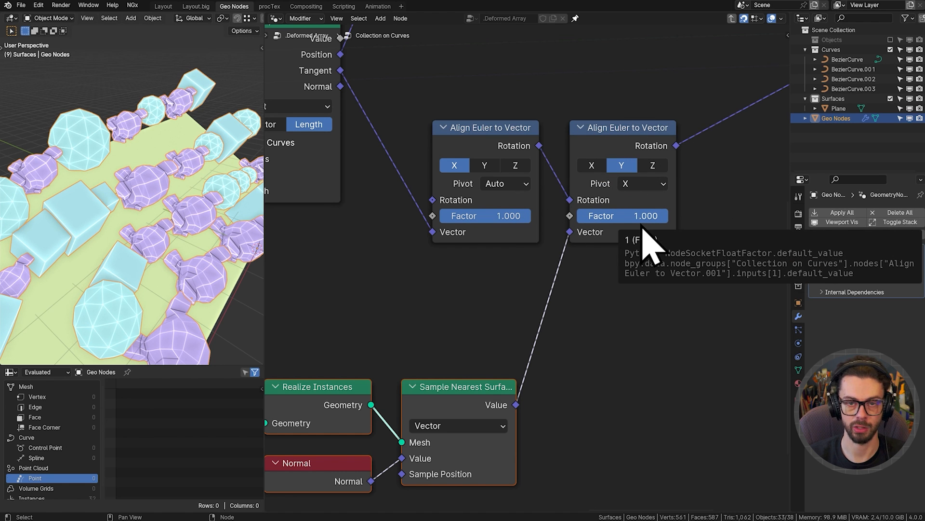
Trial-rotate the surface plane freely and about the global X axis to test the instance alignment, cancelling both rotations.
mouse_move(458, 129)
mouse_down()
mouse_move(494, 121)
mouse_move(460, 131)
mouse_up()
click(481, 279)
middle_drag(131, 218, 169, 187)
click(121, 262)
key(r)
key(r)
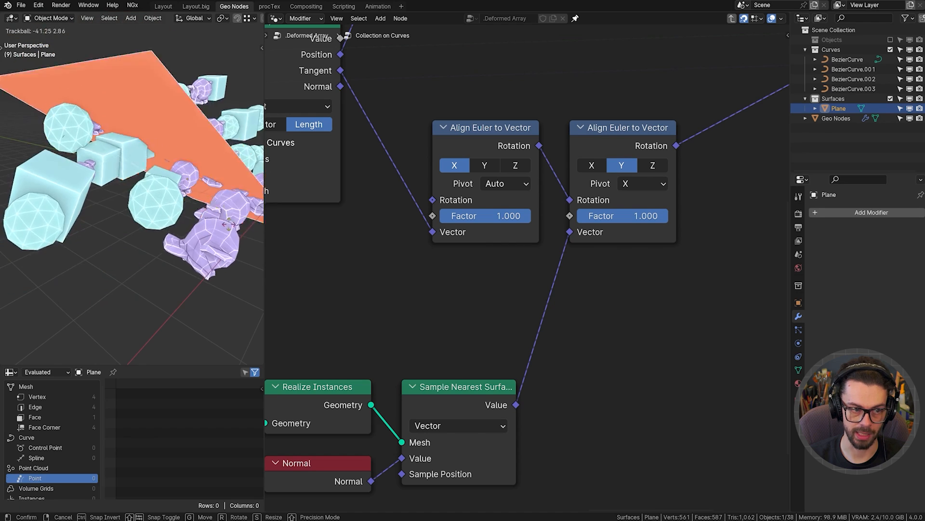
right_click(231, 258)
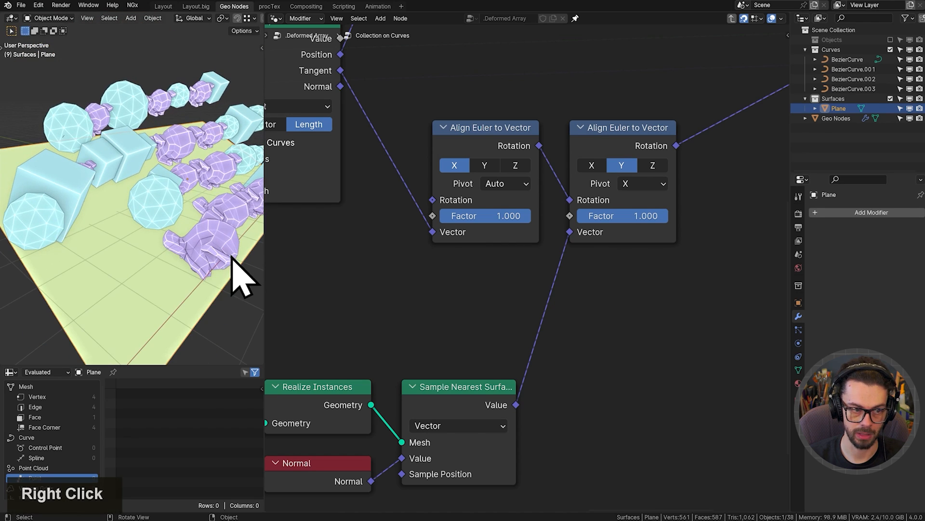
key(r)
key(x)
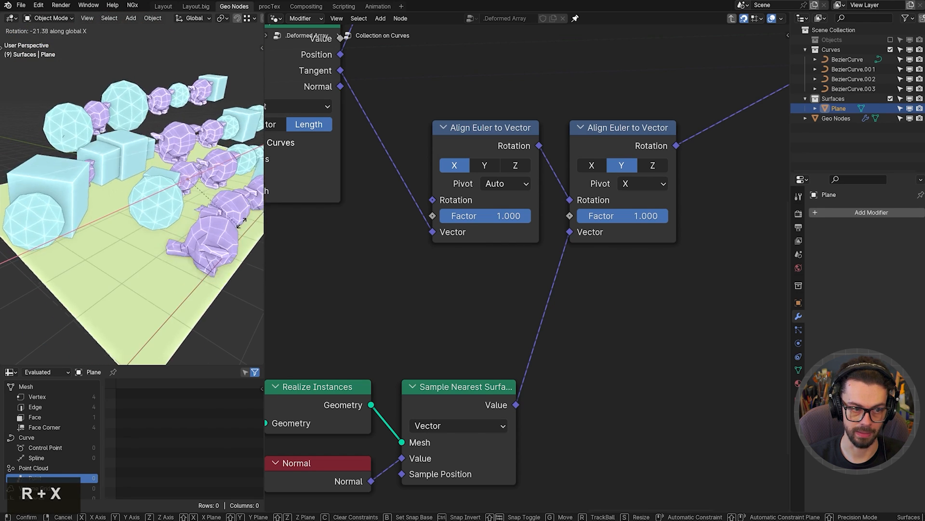
right_click(243, 242)
Insert a Vector Math node between Sample Nearest Surface's Value and the second Align Euler to Vector node's Vector input.
middle_drag(413, 303, 554, 231)
key(shift+a)
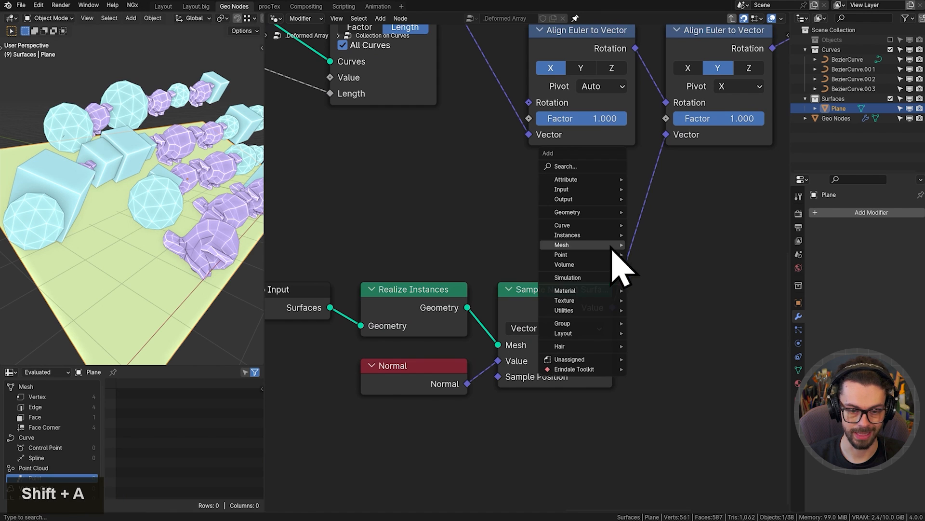
mouse_move(571, 294)
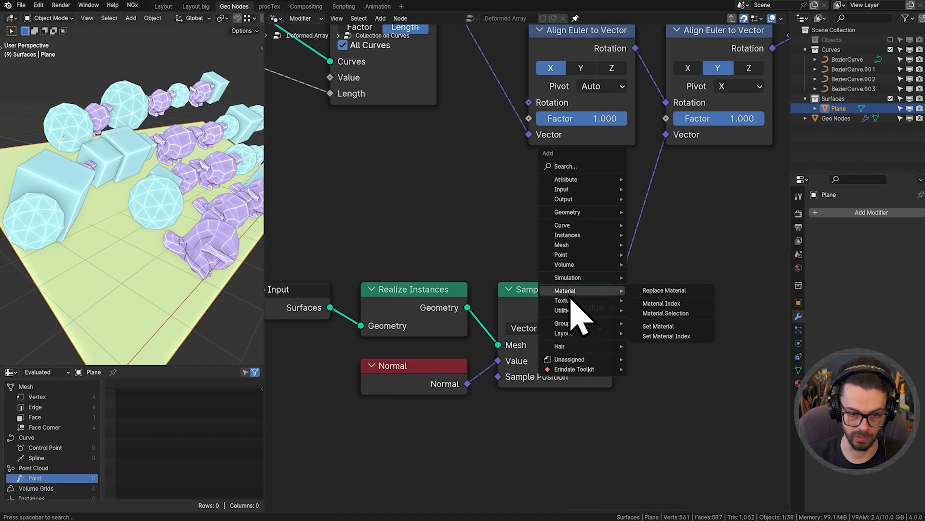
mouse_move(574, 311)
mouse_move(682, 330)
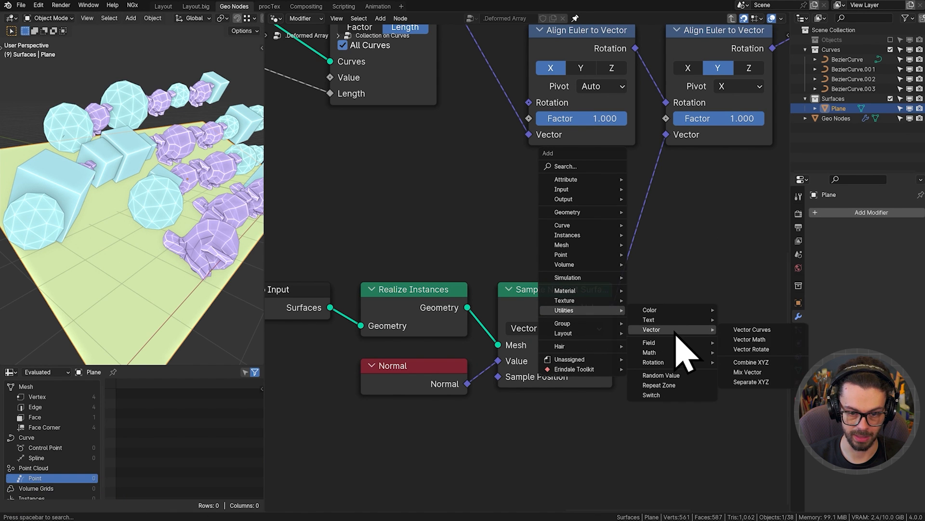
click(764, 343)
click(619, 235)
middle_drag(706, 289, 612, 239)
key(g)
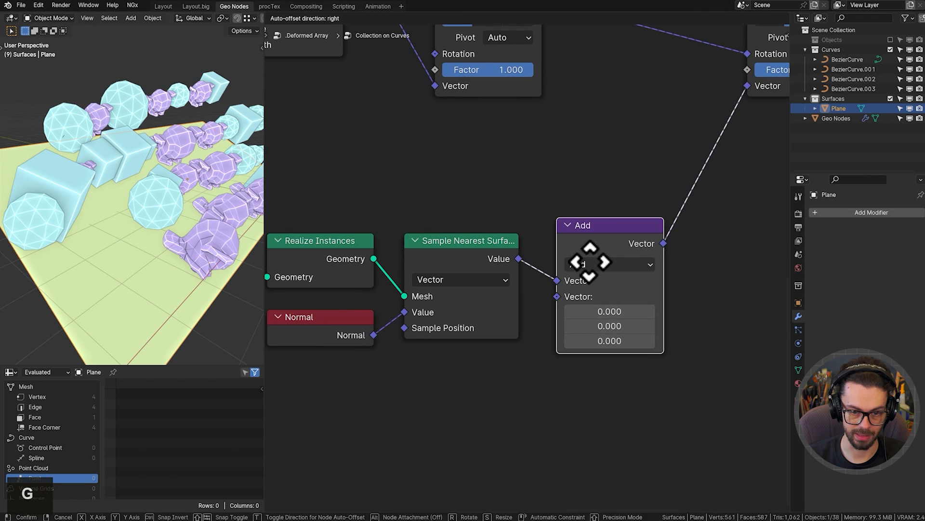
click(591, 263)
Set the Vector Math node's operation to Scale with a scale of -1 and place it beside Sample Nearest Surface.
click(606, 265)
click(612, 247)
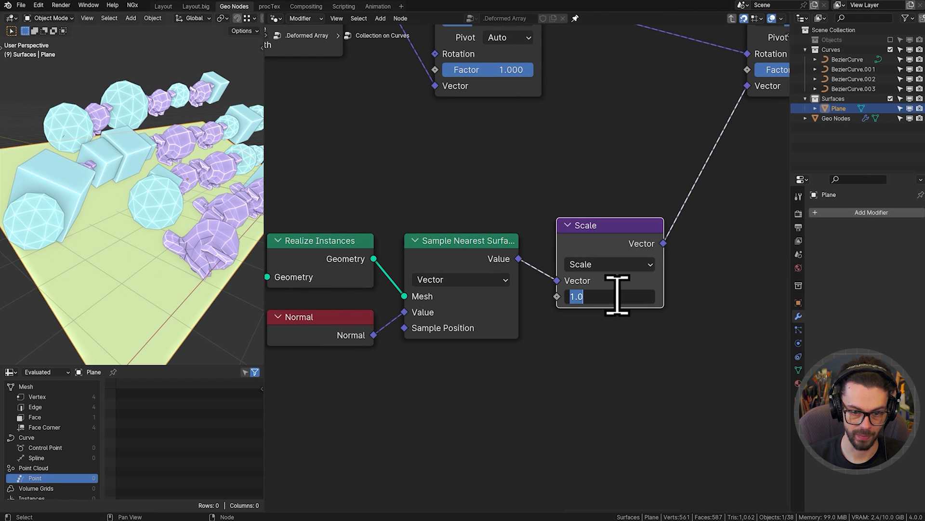
text(-1)
key(Return)
drag(607, 226, 587, 247)
Test the surface alignment by lowering the second Align Euler to Vector node's Factor to 0 and restoring it to 1.
mouse_move(176, 139)
shift+middle_down()
mouse_move(139, 179)
mouse_move(164, 207)
shift+middle_up()
scroll(172, 176, down, 4)
key(d)
drag(184, 235, 221, 242)
mouse_move(216, 231)
mouse_down()
mouse_move(233, 247)
mouse_move(218, 251)
mouse_up()
middle_drag(625, 177, 453, 274)
drag(633, 172, 539, 172)
scroll(158, 214, up, 5)
shift+middle_drag(158, 213, 167, 178)
scroll(172, 175, down, 2)
scroll(172, 175, up, 1)
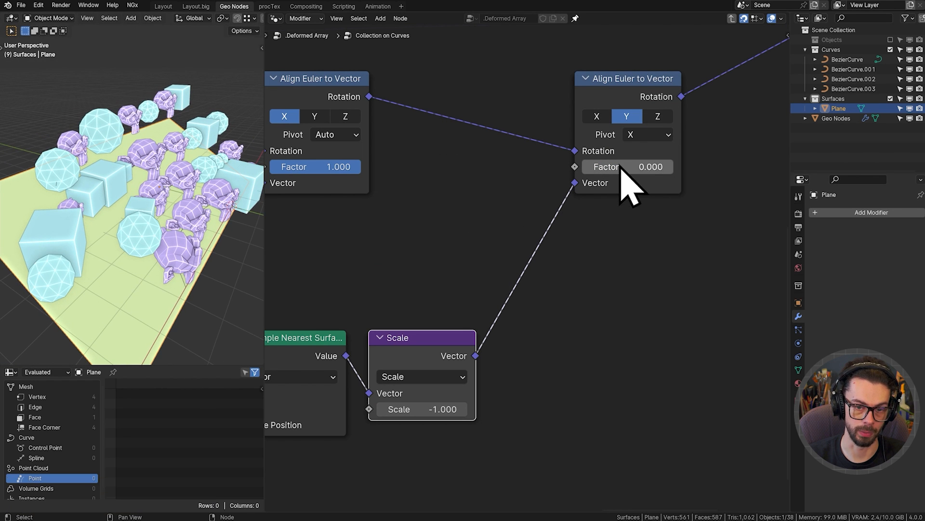
drag(620, 169, 710, 169)
Wrap the node chain from the Surfaces Group Input to Scale in a frame labelled SURFACE NORMAL.
middle_drag(443, 299, 484, 284)
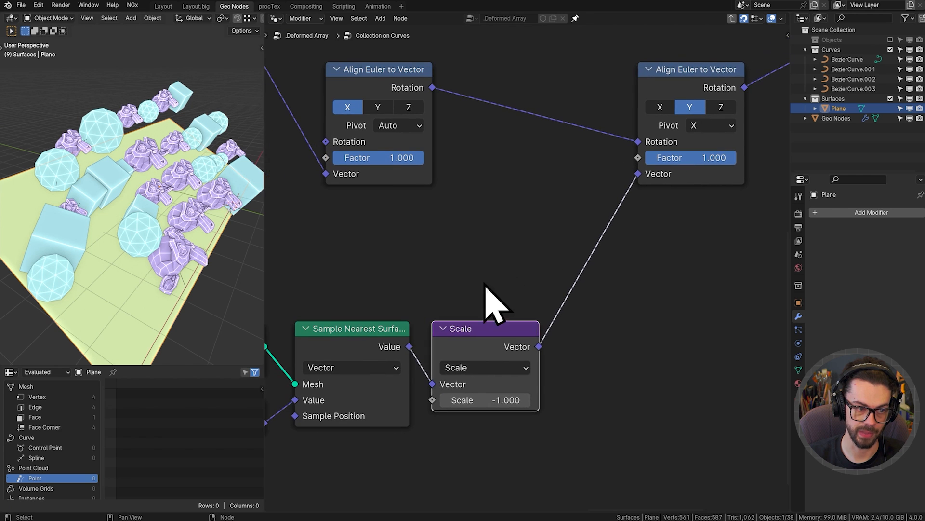
scroll(530, 337, down, 3)
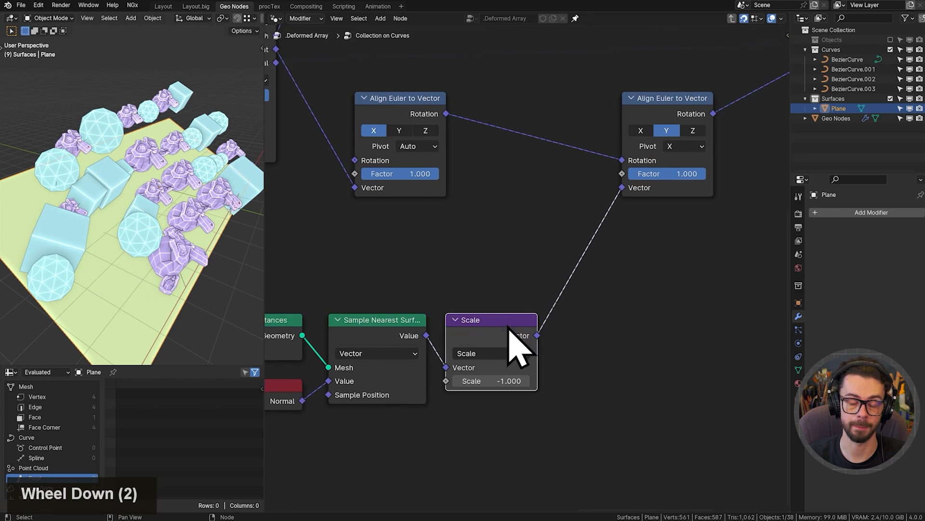
drag(292, 234, 635, 350)
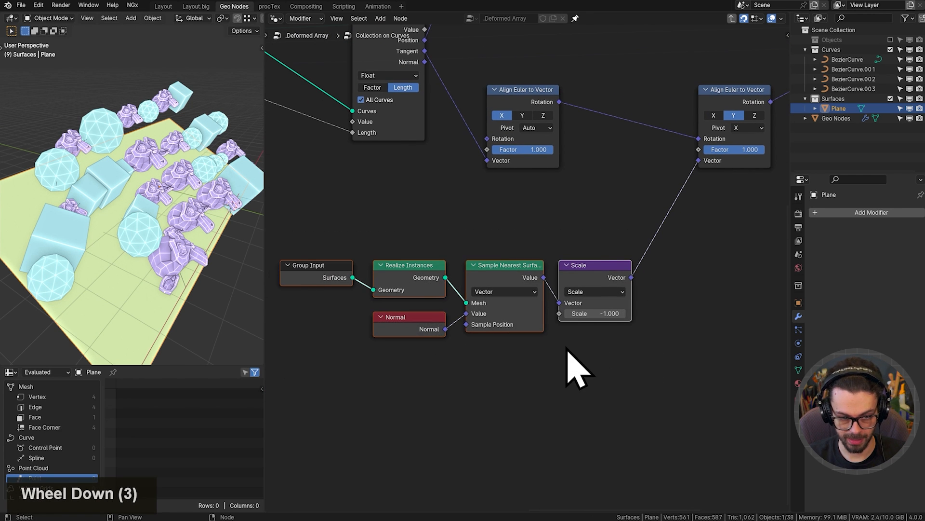
key(ctrl+j)
click(556, 347)
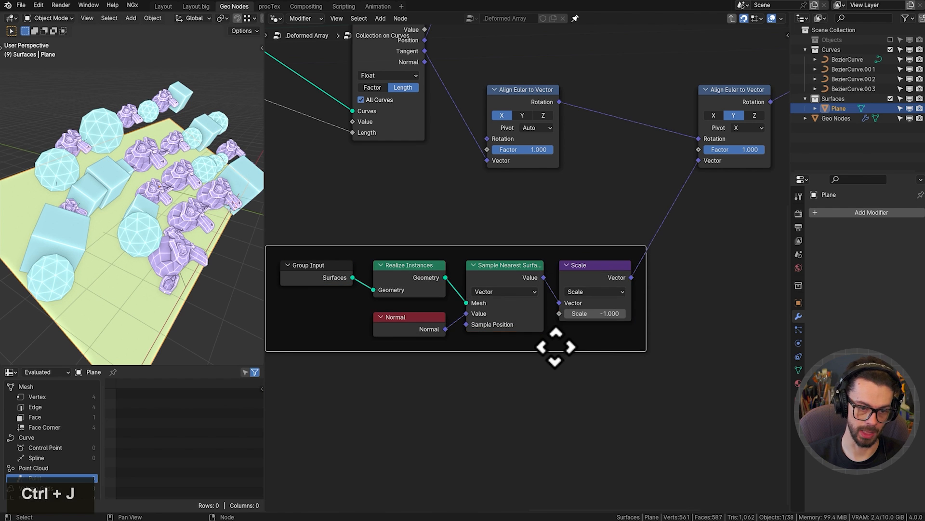
key(F2)
text(SURFA)
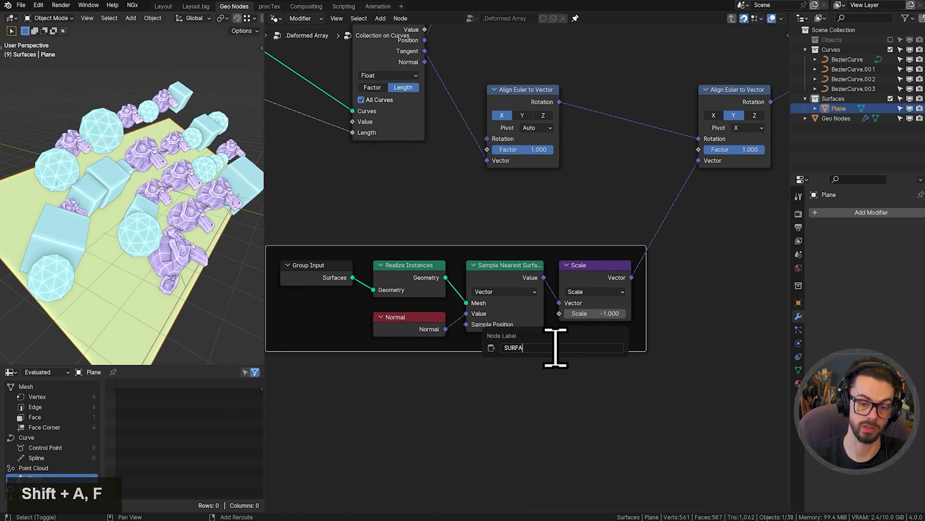
text(CE NORMAL)
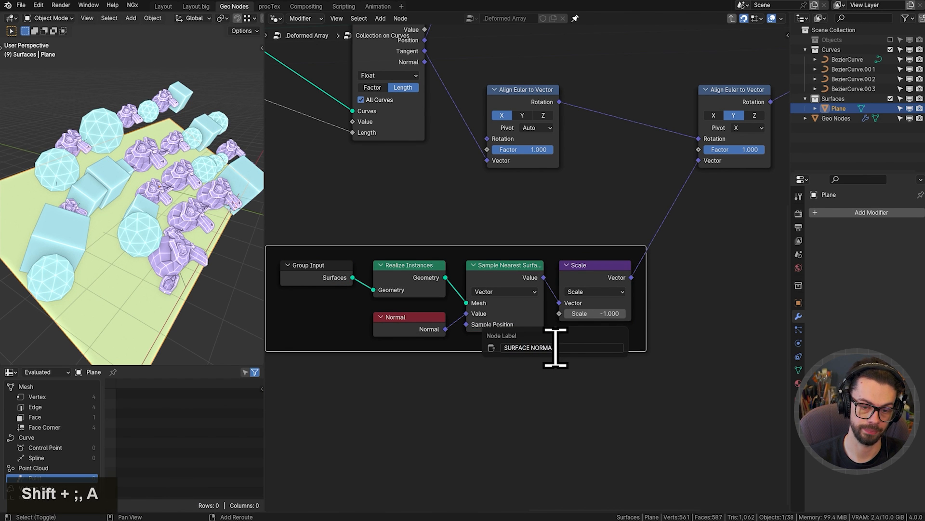
key(Return)
key(shift+l)
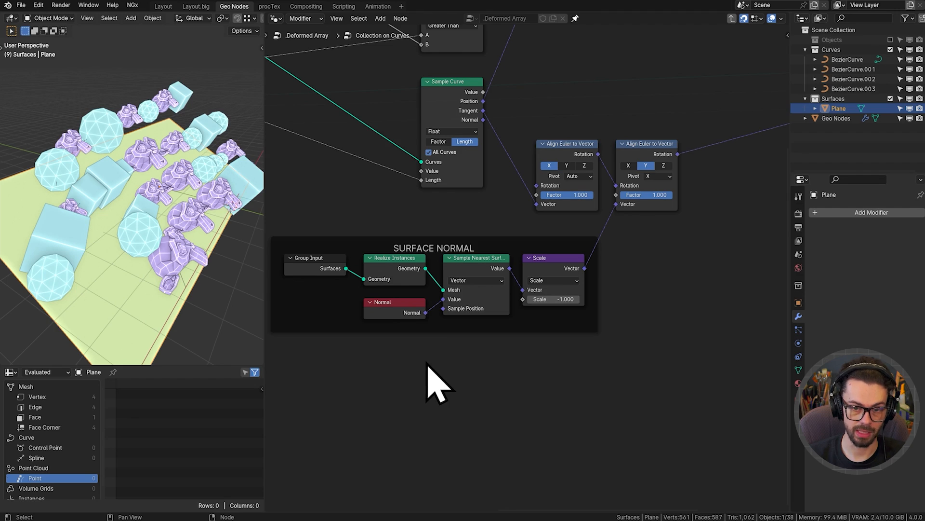
middle_drag(426, 363, 433, 368)
Maximise the 3D viewport and examine how the instances are oriented relative to the plane from several angles.
key(ctrl+space)
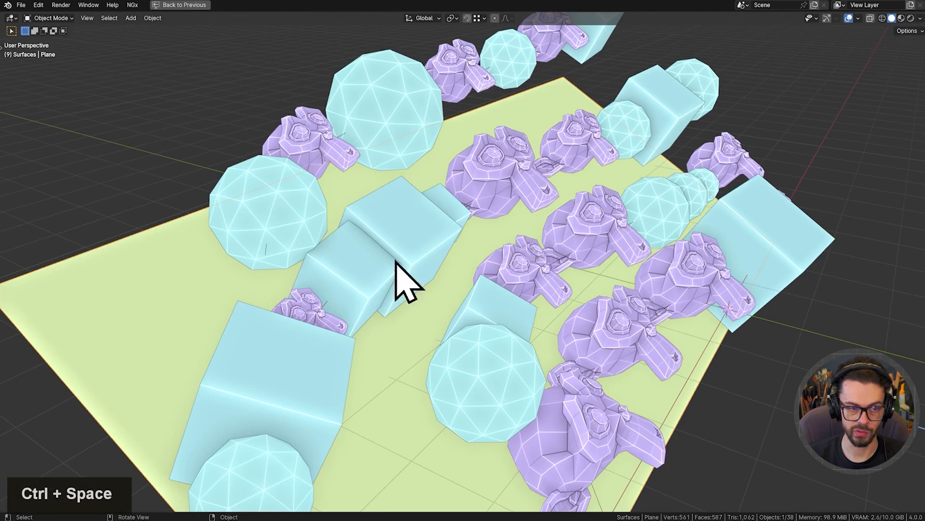
scroll(402, 262, down, 2)
mouse_move(453, 259)
middle_down()
mouse_move(418, 259)
mouse_move(428, 222)
mouse_move(411, 212)
middle_up()
scroll(418, 259, down, 2)
key(d)
scroll(592, 337, down, 3)
right_drag(592, 337, 664, 430)
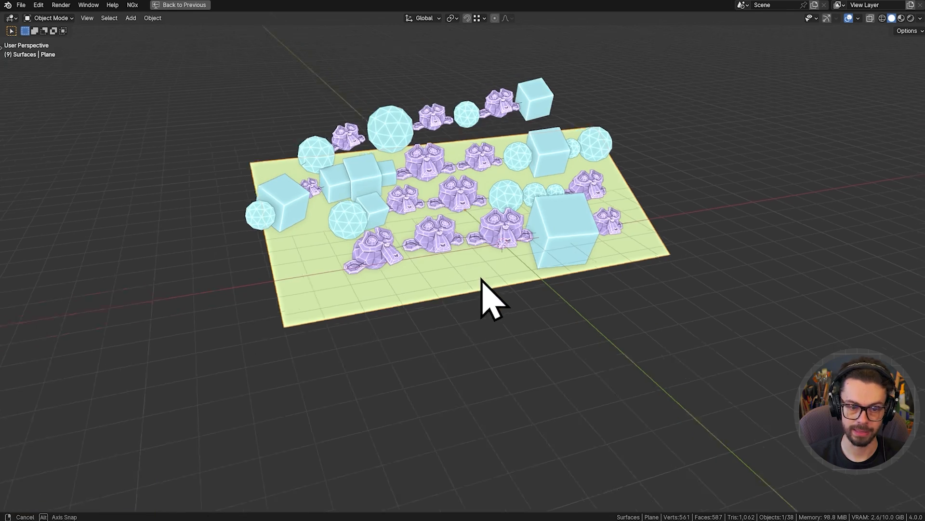
scroll(467, 265, up, 3)
Trial-rotate the surface plane freely twice in the maximised viewport to check how the instances follow it, cancelling each rotation.
key(r)
key(r)
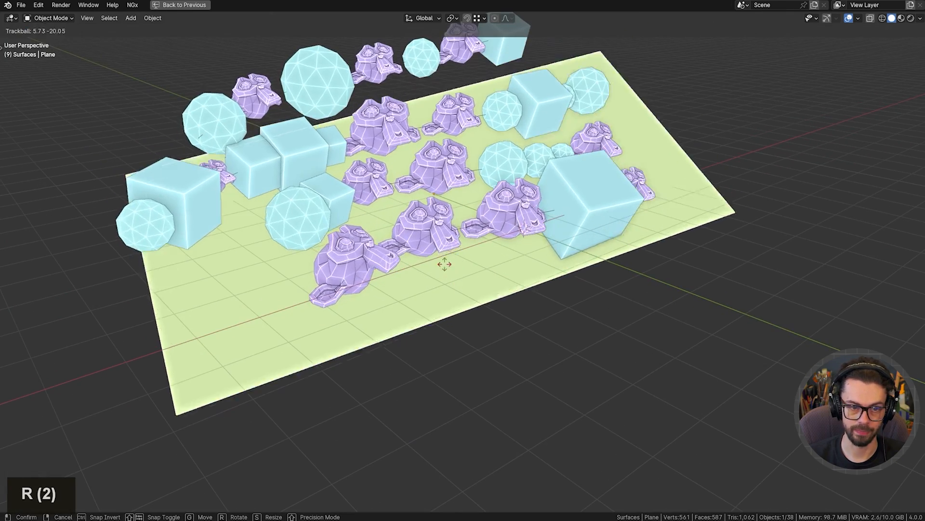
right_click(482, 270)
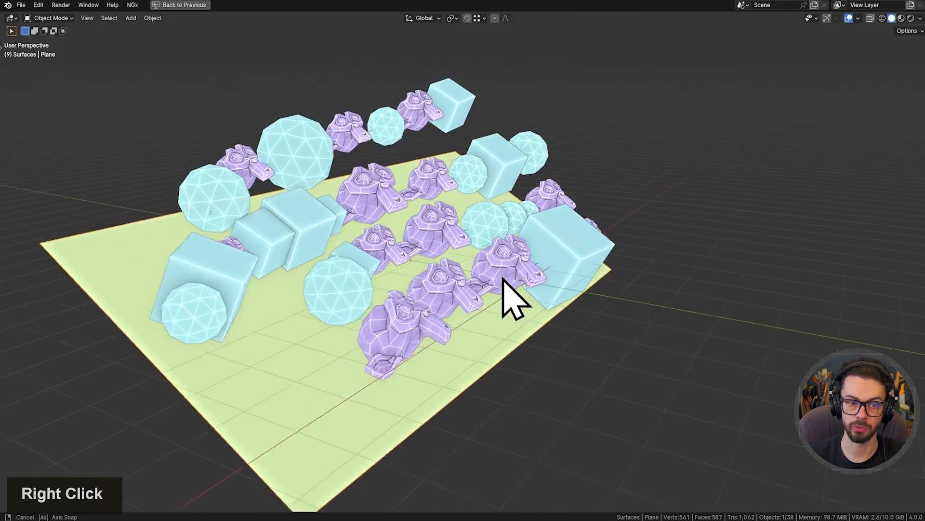
key(r)
key(r)
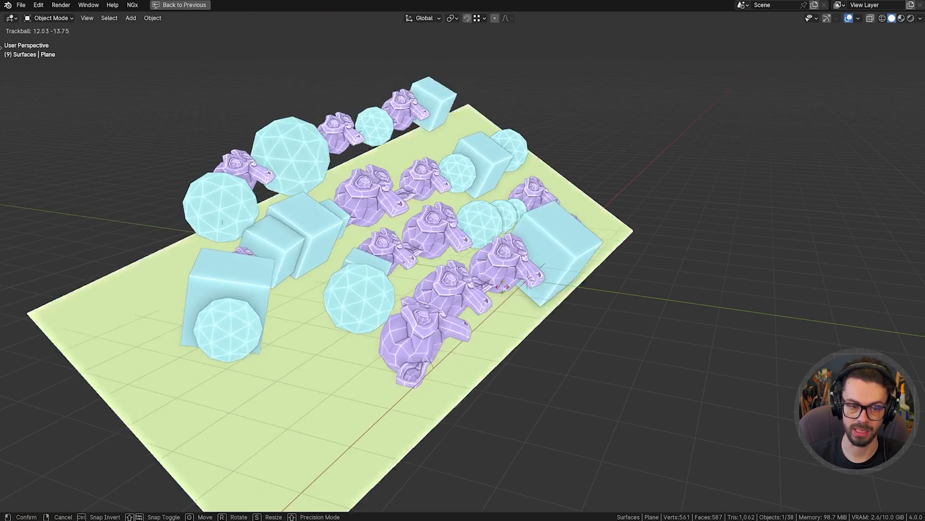
right_click(540, 284)
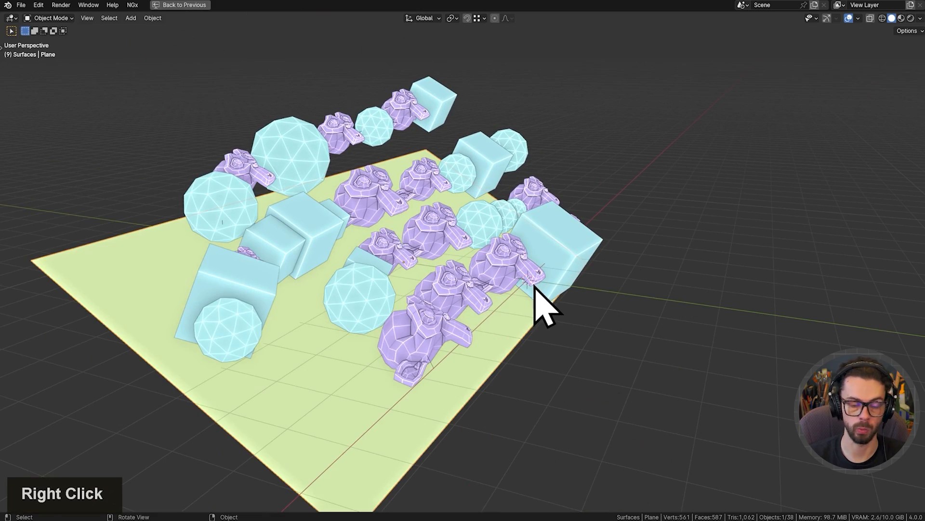
middle_drag(535, 304, 471, 320)
key(ctrl+r)
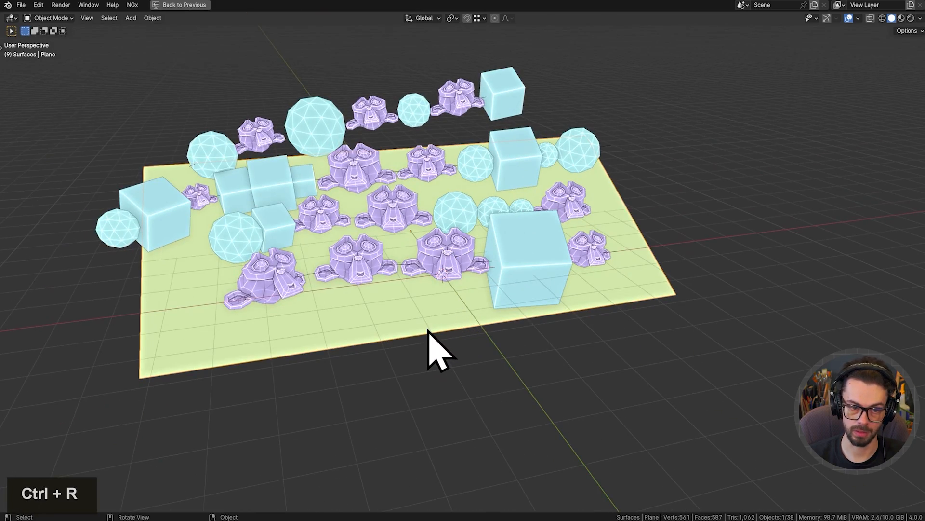
Add 68 evenly spaced loop cuts across the surface plane's length in Edit Mode, without sliding them.
key(Tab)
key(ctrl+r)
scroll(425, 333, up, 20)
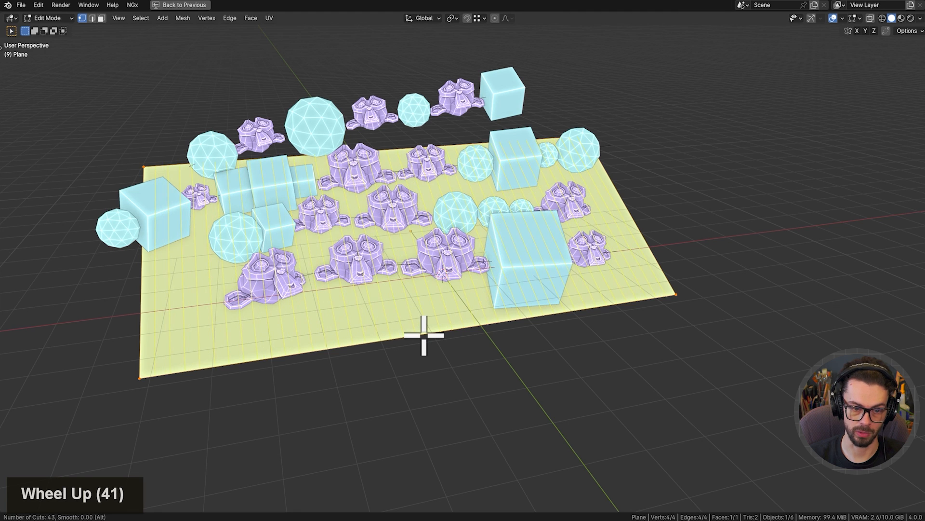
click(425, 334)
right_click(519, 304)
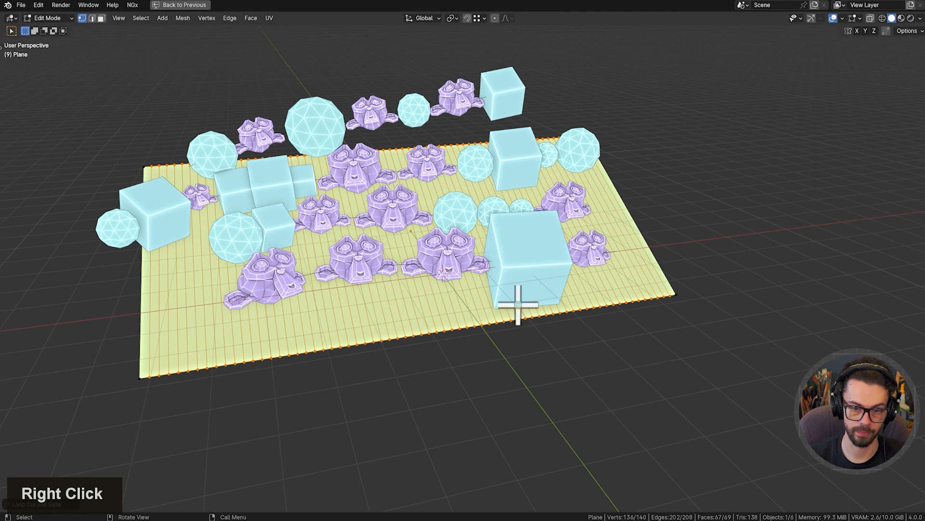
Rotate the plane's short end edge about global X with smooth proportional editing and a wide influence so the plane twists along its length.
click(681, 266)
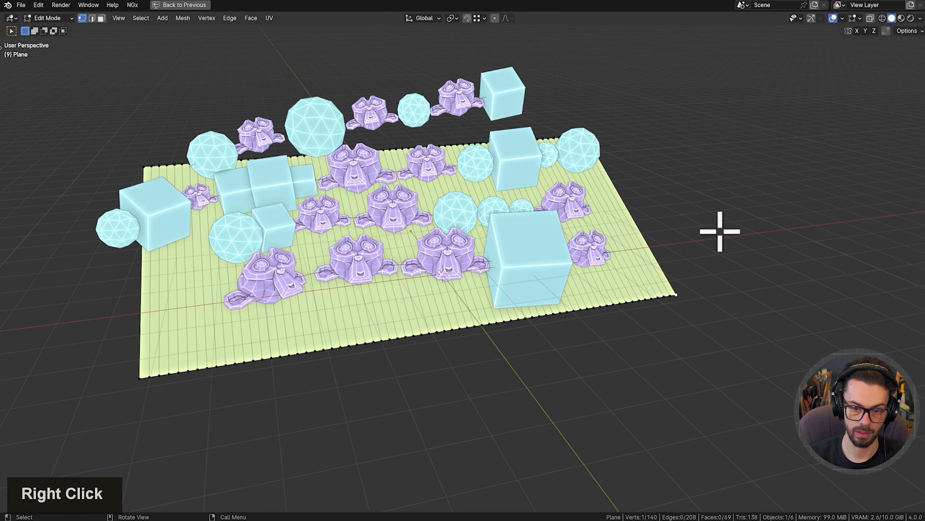
middle_drag(713, 218, 668, 229)
shift+click(666, 115)
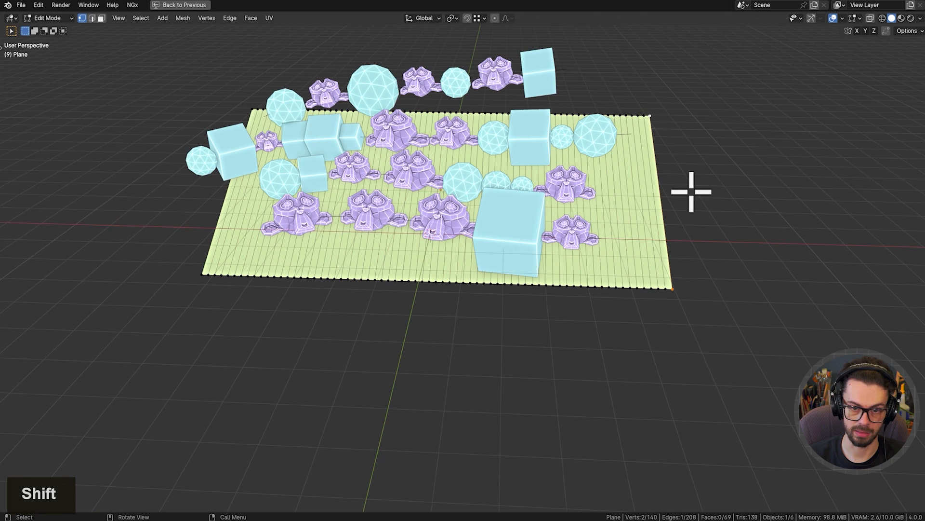
middle_drag(691, 192, 702, 194)
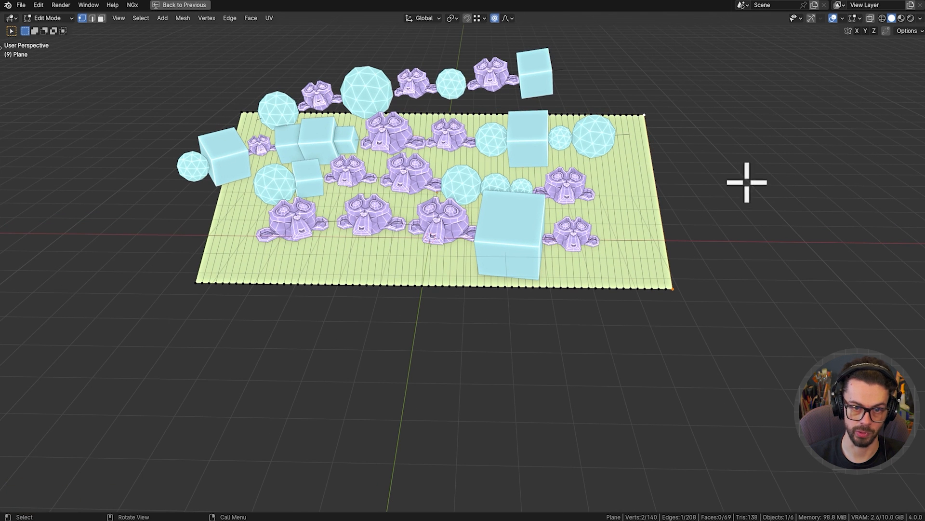
key(r)
key(x)
scroll(757, 150, down, 3)
scroll(757, 150, up, 20)
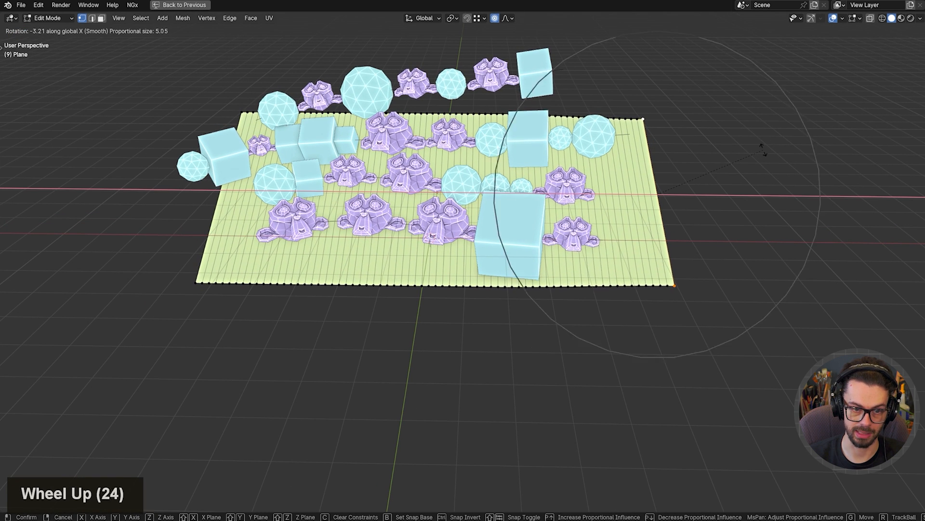
scroll(760, 150, down, 11)
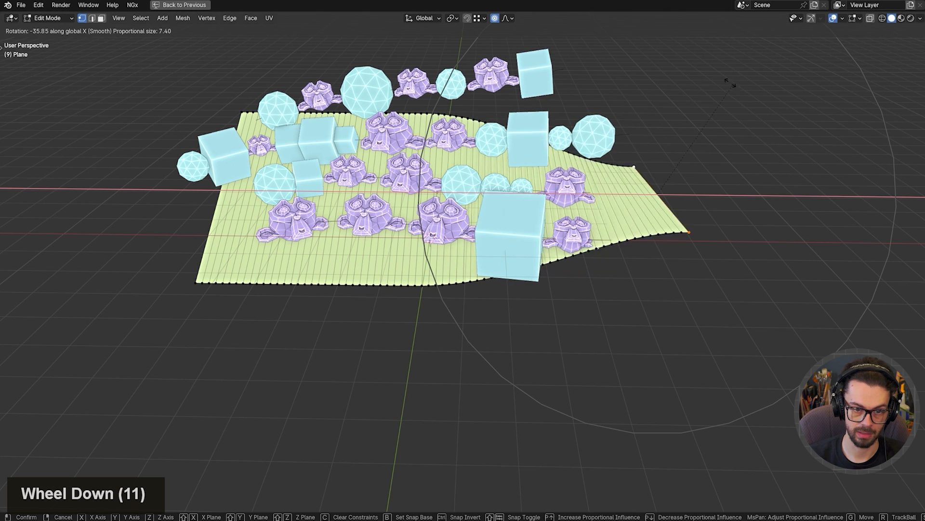
scroll(684, 68, up, 2)
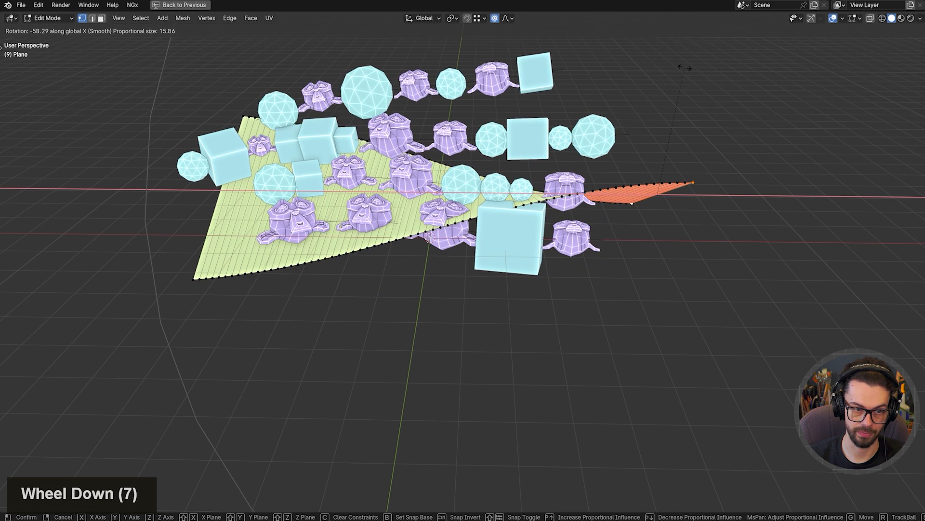
scroll(684, 68, up, 1)
click(648, 155)
Add 12 loop cuts across the other direction of the twisted plane and return to Object Mode.
middle_drag(648, 155, 558, 172)
key(ctrl+r)
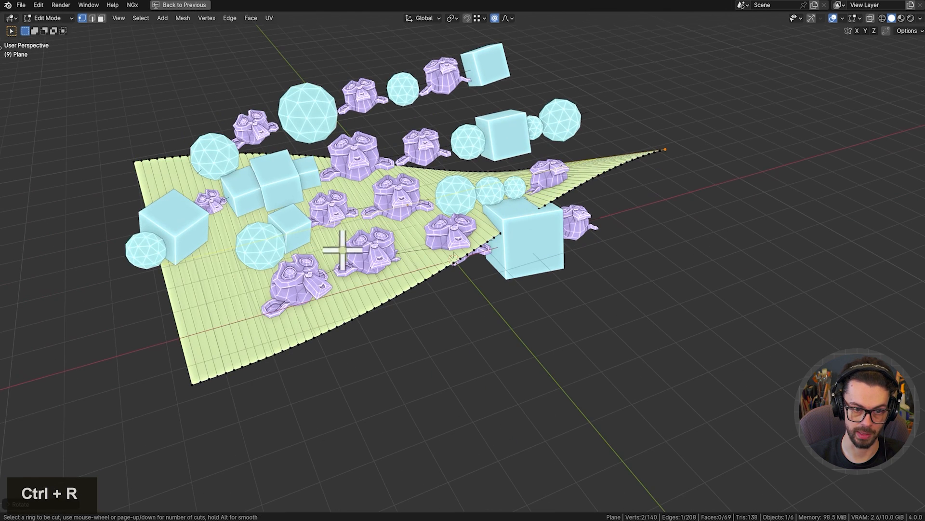
scroll(228, 259, up, 11)
click(228, 259)
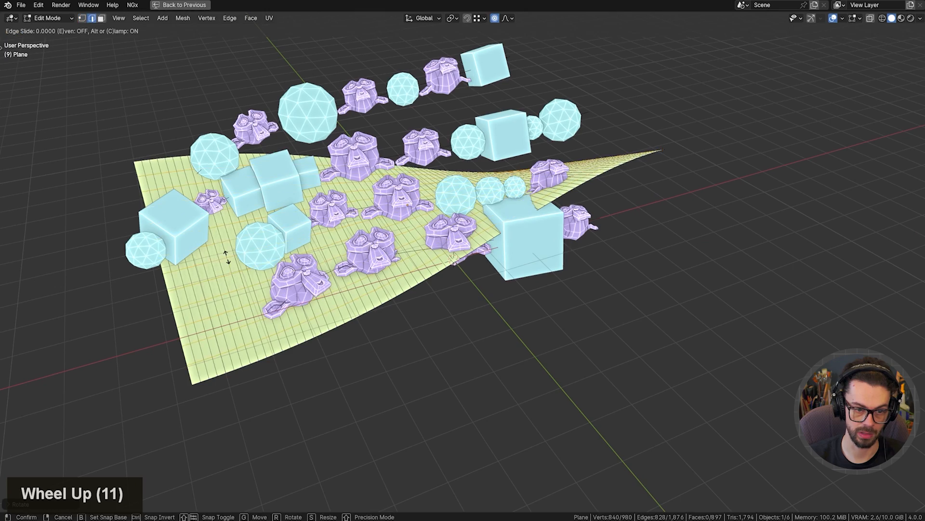
click(227, 252)
key(Tab)
middle_drag(413, 230, 438, 243)
key(Tab)
key(Tab)
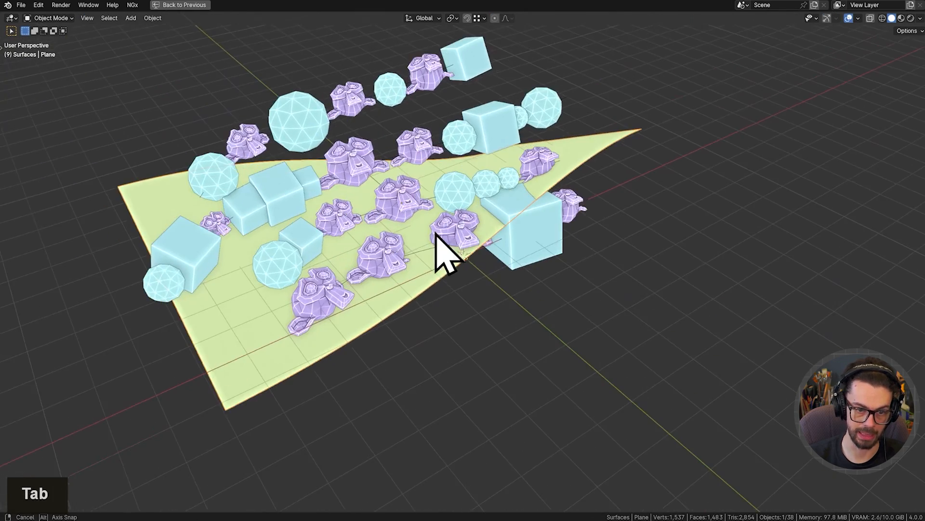
Move the twisted plane under the instances, first along global X and finally constrained to the horizontal XY plane.
key(g)
key(x)
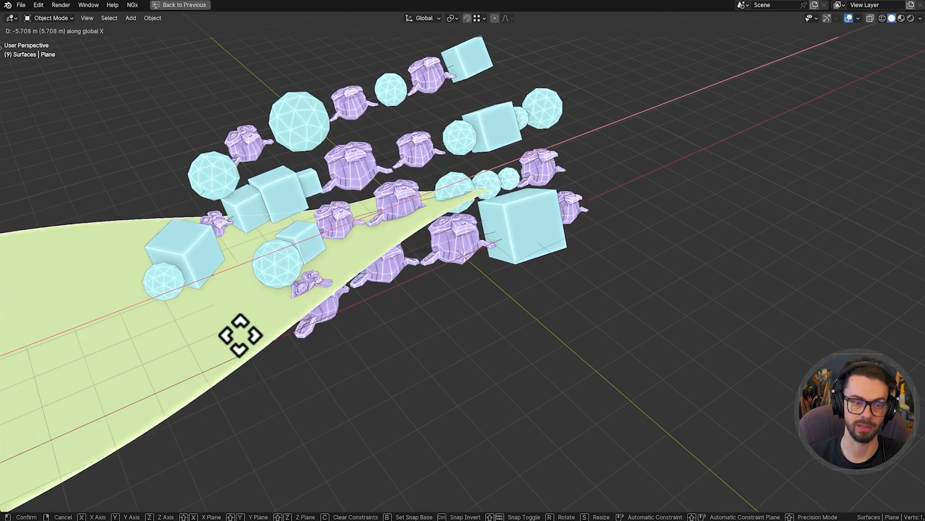
middle_drag(468, 315, 490, 304)
key(shift+z)
click(471, 317)
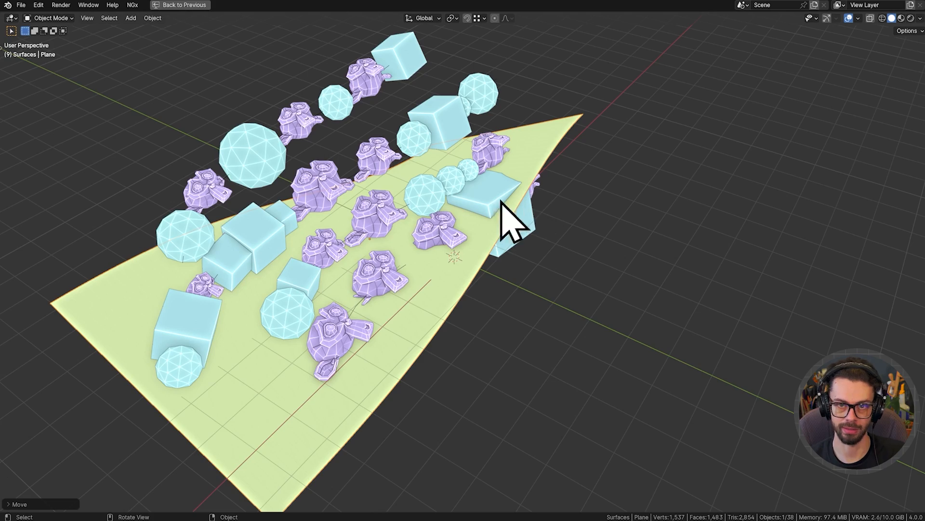
Trial-rotate the moved, twisted plane freely to check the instance orientation, and cancel the rotation.
middle_drag(501, 202, 523, 178)
key(r)
key(r)
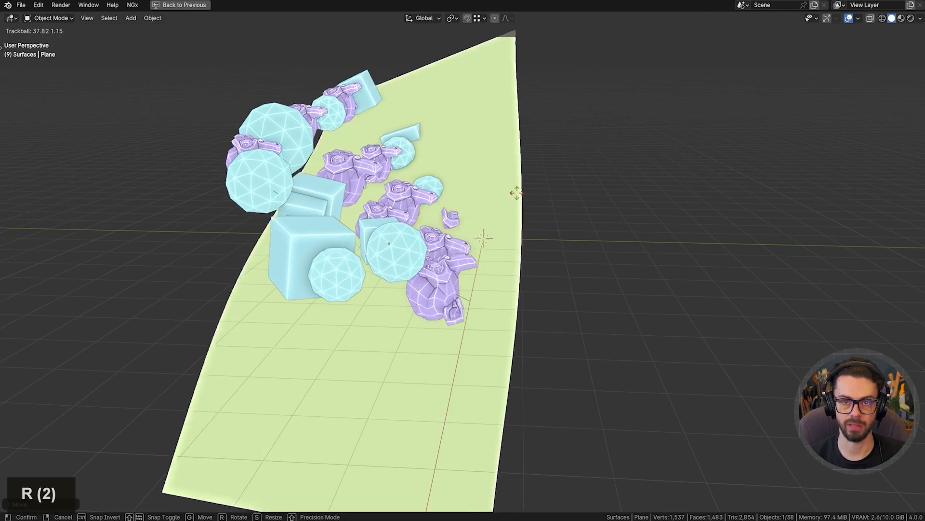
right_click(517, 204)
middle_drag(562, 223, 529, 211)
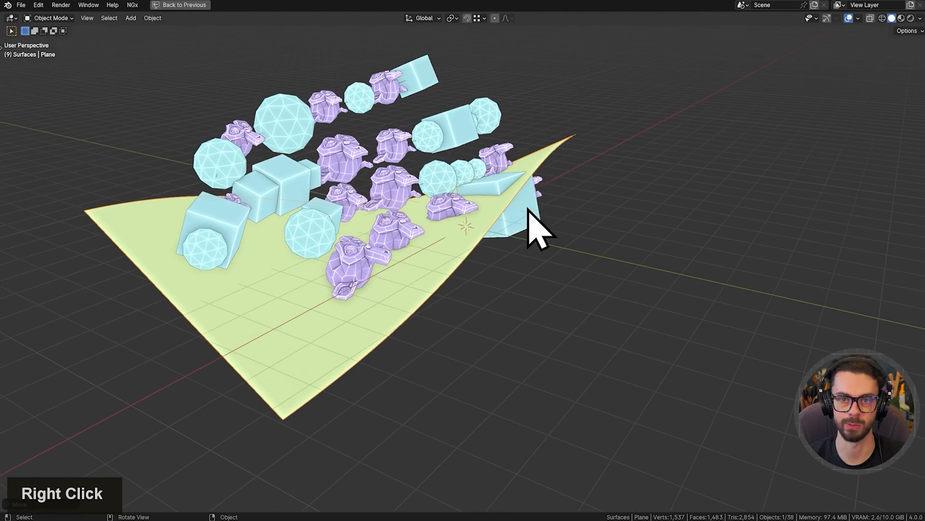
Restore the multi-editor layout and frame the SURFACE NORMAL nodes and a close view of the instances.
key(ctrl+space)
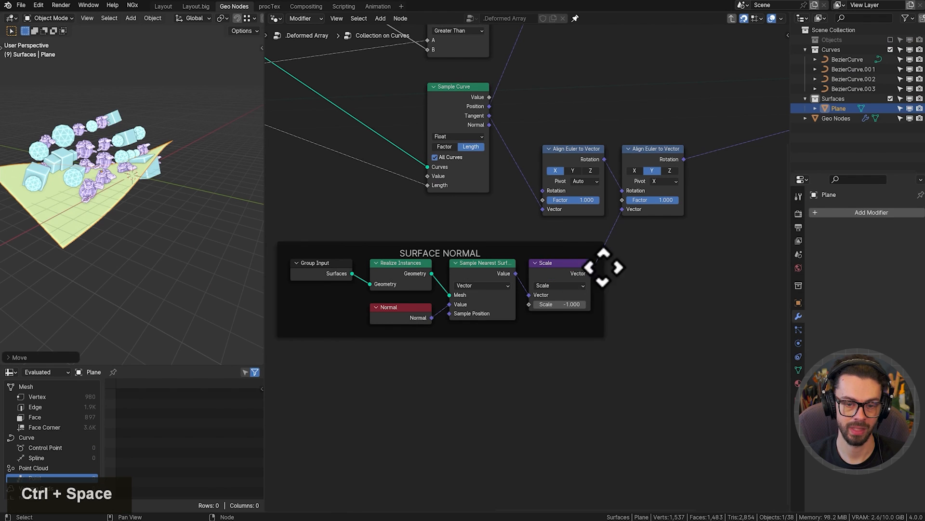
middle_drag(604, 266, 620, 314)
middle_drag(557, 378, 574, 334)
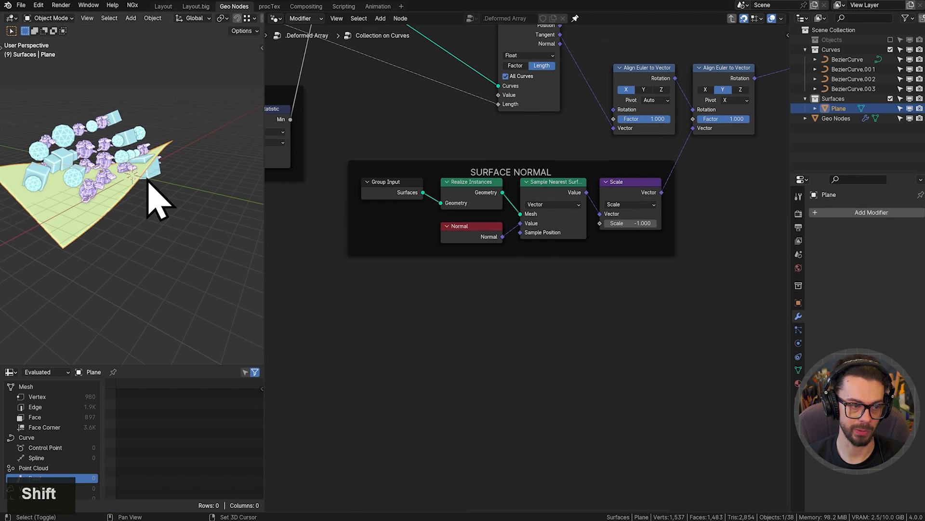
shift+middle_drag(147, 178, 197, 241)
scroll(126, 225, up, 5)
shift+middle_drag(126, 225, 149, 207)
scroll(95, 269, up, 2)
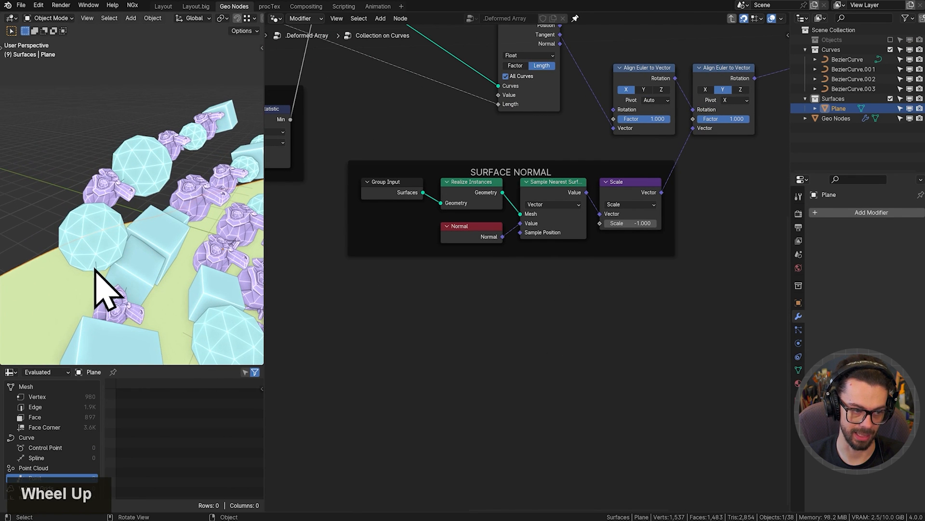
Enter Edit Mode on BezierCurve.002 and try tilting its control points, cancelling the tilt.
click(101, 273)
scroll(113, 285, down, 3)
key(Tab)
scroll(106, 274, down, 1)
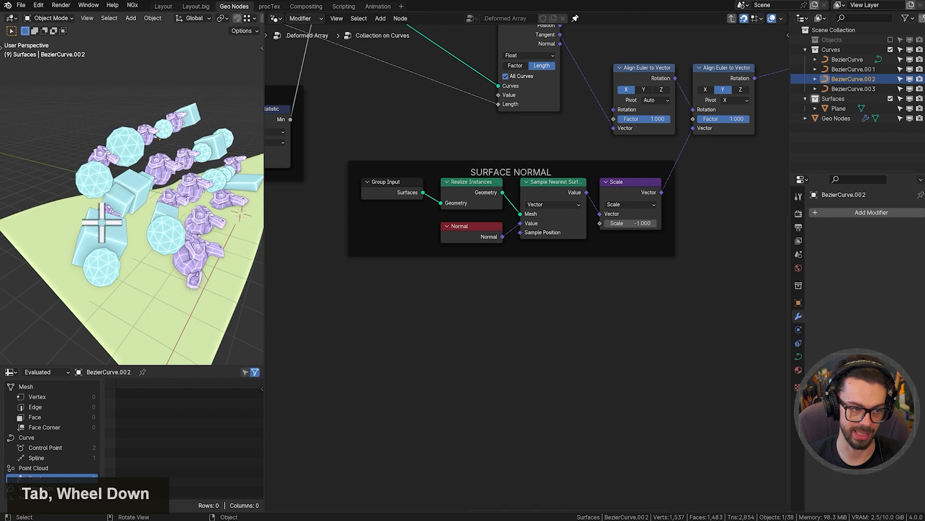
key(ctrl+t)
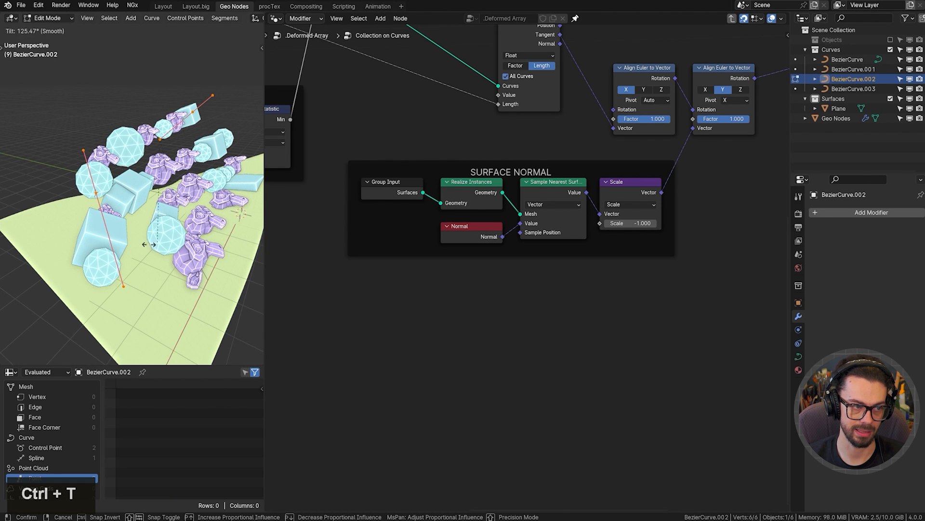
right_click(188, 179)
Set the Mean Tilt of BezierCurve.002's control points to 90° and return to Object Mode.
key(n)
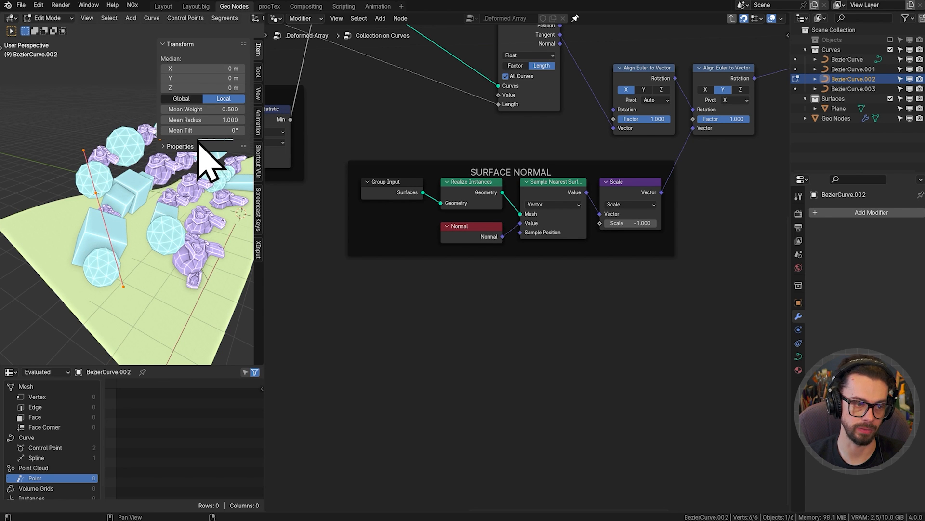
click(191, 130)
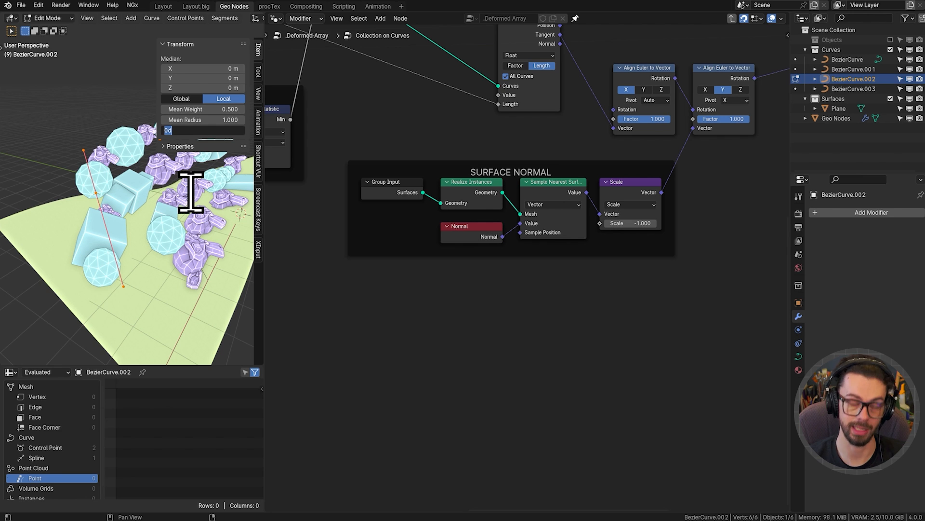
text(90)
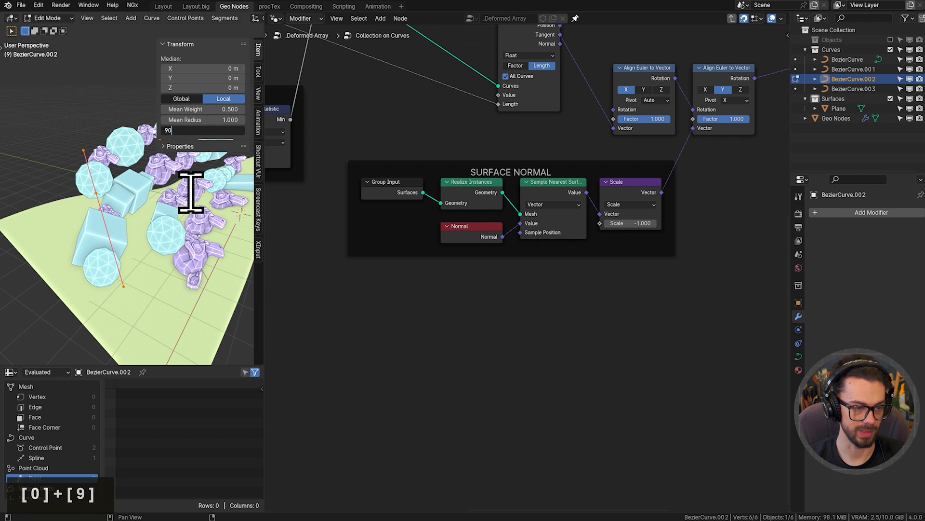
key(Return)
key(n)
key(Tab)
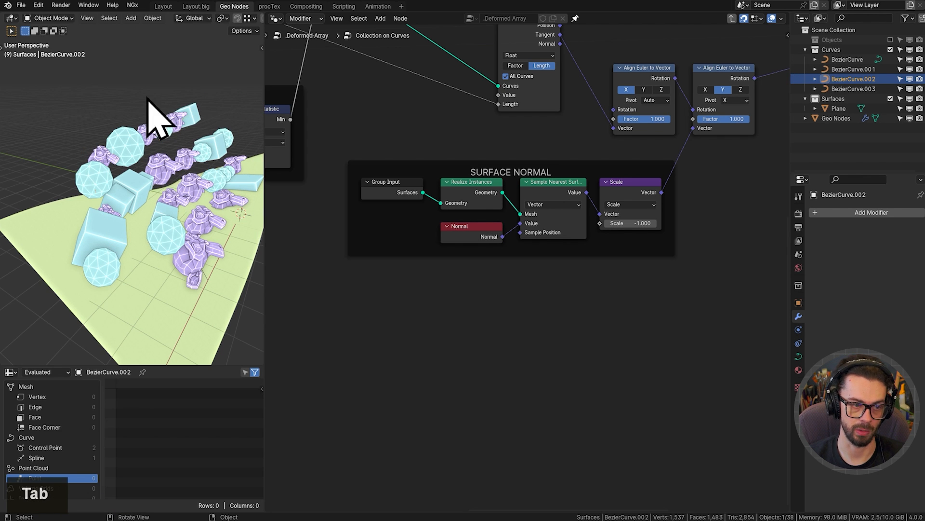
Sketch a short annotation beside the far end of BezierCurve.002's instances and erase it.
key(d)
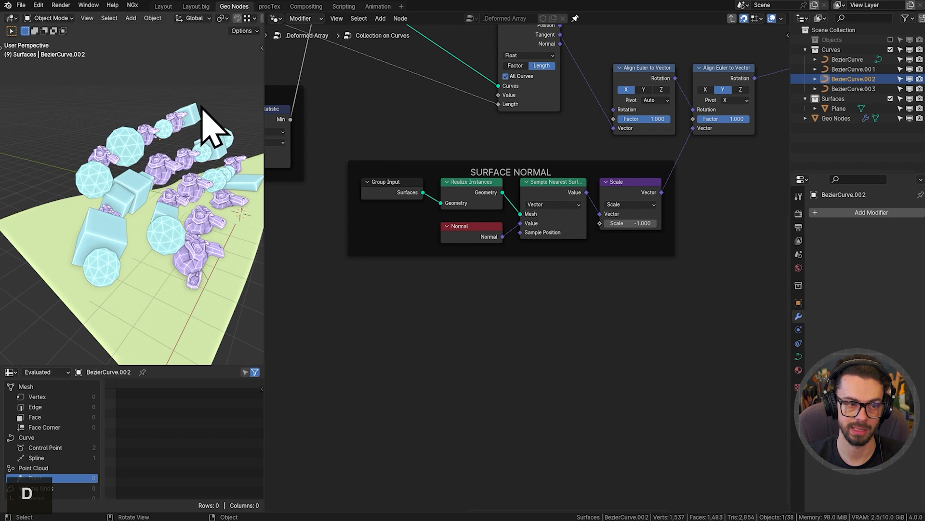
mouse_move(200, 105)
mouse_down()
mouse_move(253, 108)
mouse_move(236, 102)
mouse_move(235, 117)
mouse_up()
right_drag(242, 97, 198, 108)
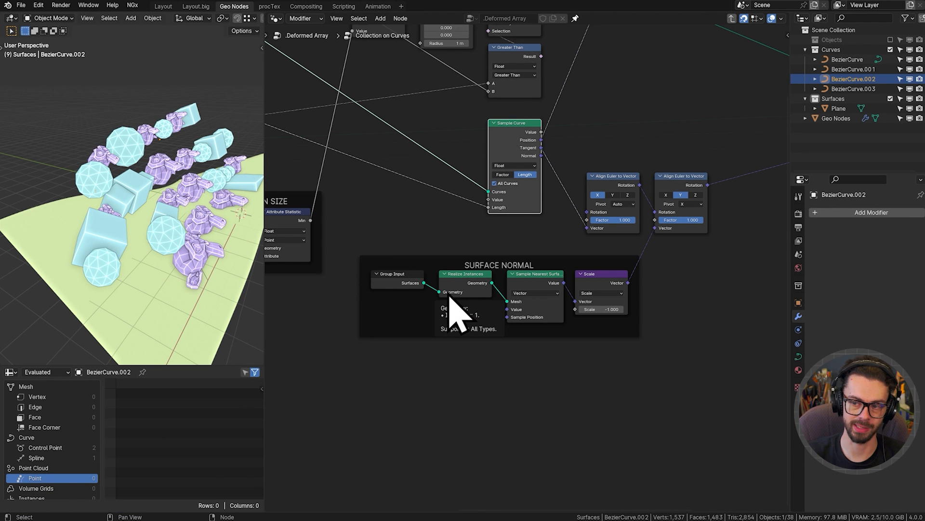
Move the Instance Packer section with Separate XYZ and the ESTIMATE MIN SIZE frame along X, away from Sample Curve.
scroll(458, 227, down, 6)
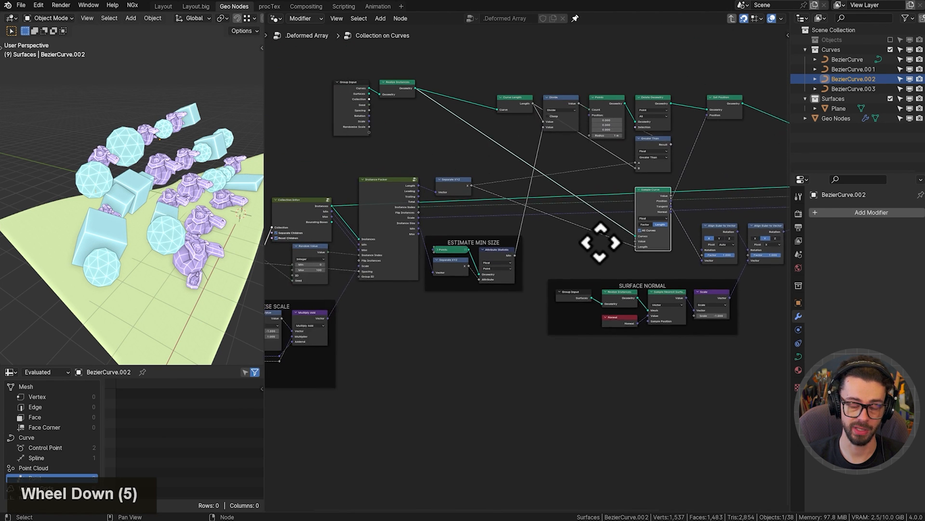
scroll(464, 241, down, 2)
drag(337, 173, 623, 430)
key(g)
key(x)
click(514, 291)
scroll(413, 186, up, 2)
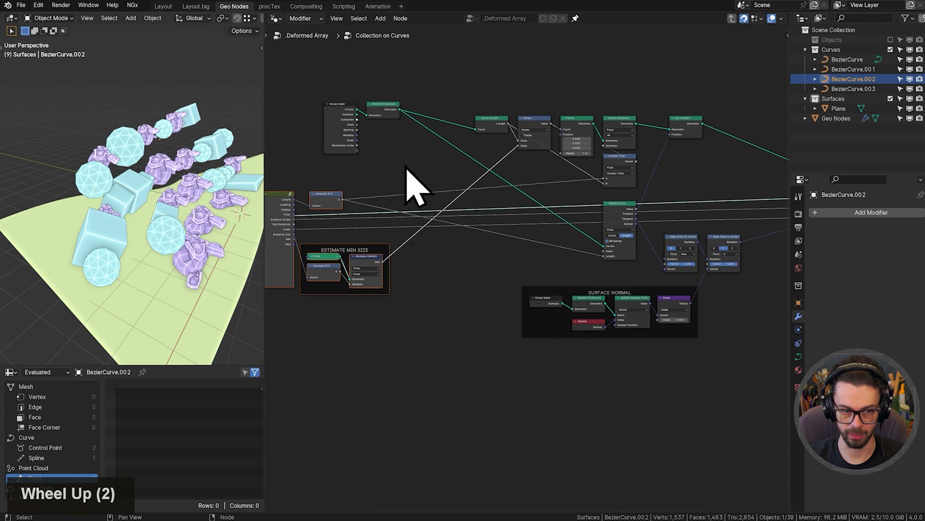
Place a reroute on the Realize Instances link before Curve Length and hide the unused sockets of the upper Group Input.
key(g)
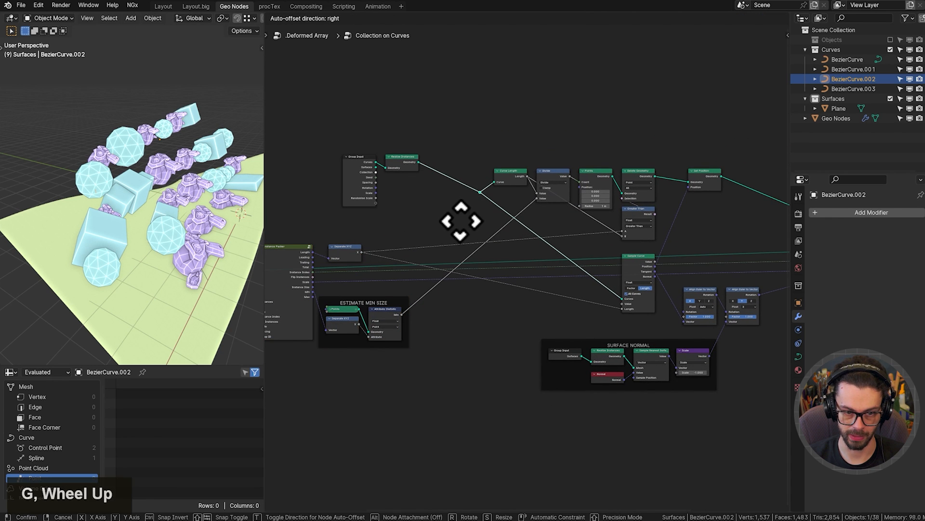
click(462, 222)
drag(437, 201, 365, 148)
key(ctrl+h)
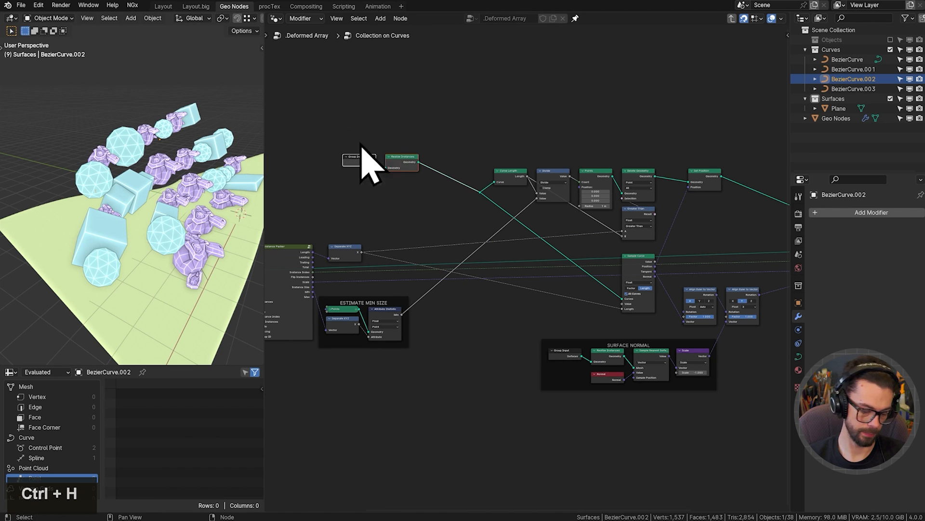
Move the Curves Group Input and Realize Instances pair away from Curve Length, and adjust the reroute's position on their output link.
key(g)
click(378, 176)
click(481, 194)
key(g)
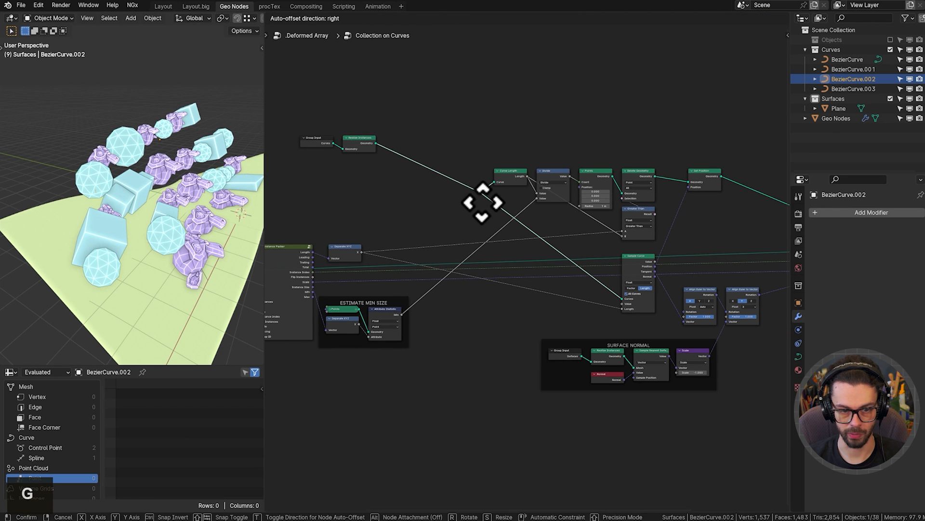
click(482, 205)
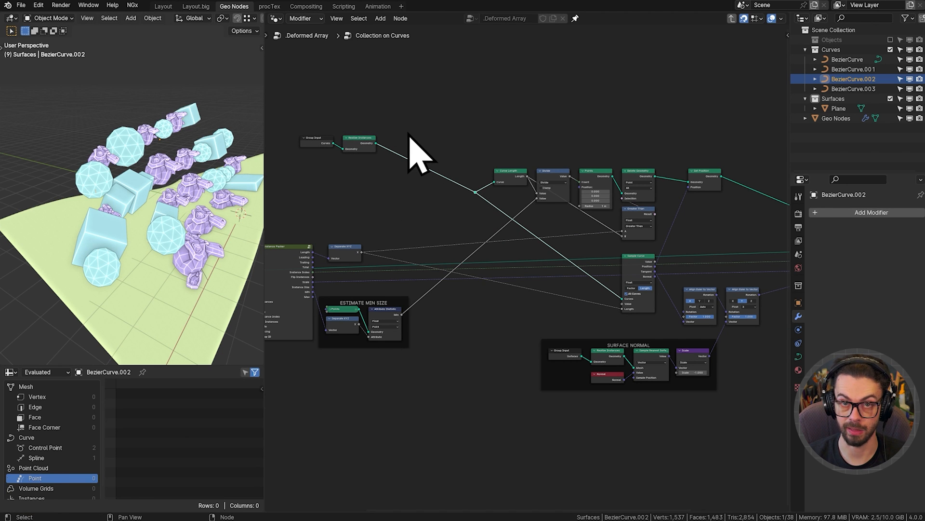
Duplicate the Curves Group Input and Realize Instances pair into empty space and delete the copy.
drag(316, 100, 388, 193)
middle_drag(391, 201, 371, 146)
key(shift+d)
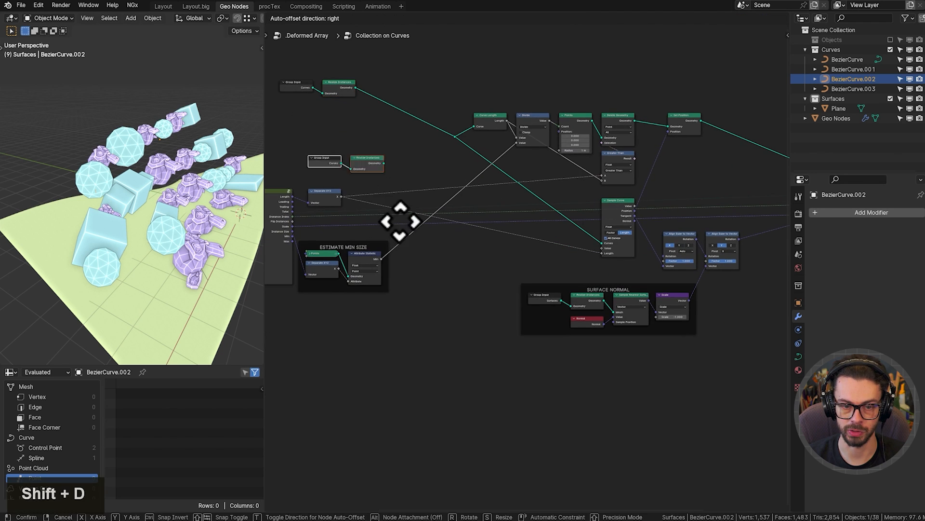
click(475, 384)
drag(400, 307, 481, 357)
key(x)
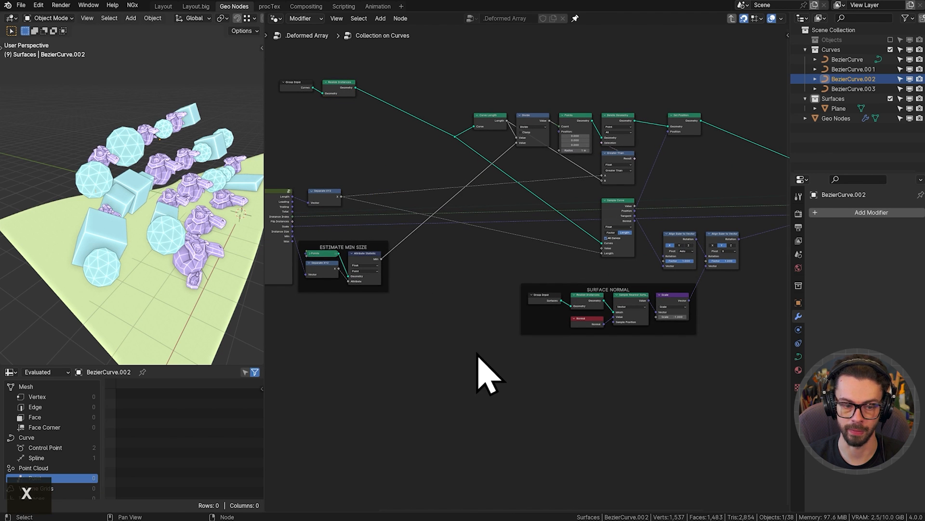
middle_drag(428, 128, 431, 139)
middle_drag(312, 73, 361, 83)
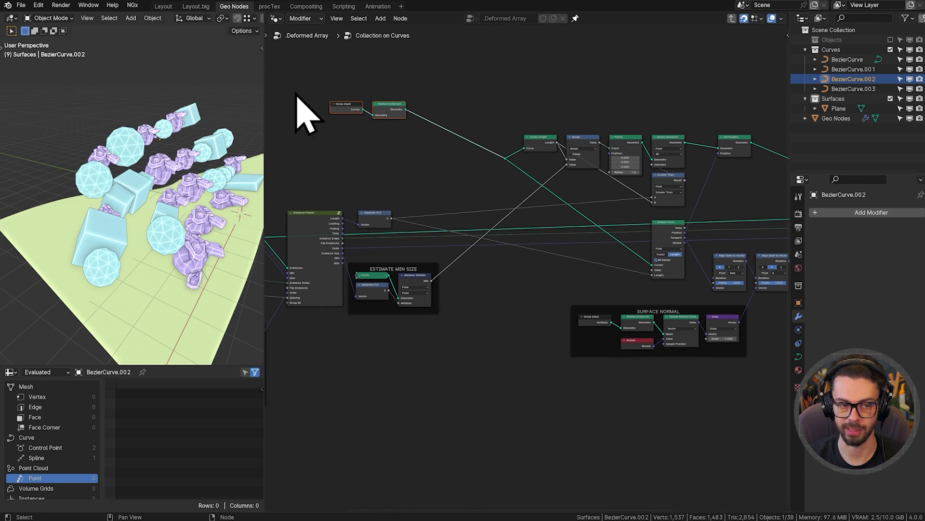
Adjust the positions of the reroute before Curve Length and the Curves Group Input and Realize Instances pair.
key(g)
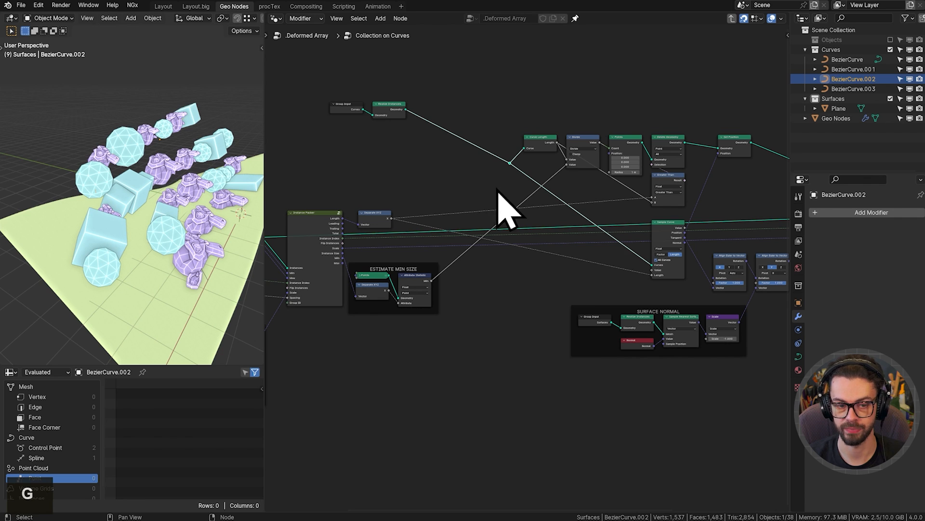
drag(415, 127, 357, 107)
key(g)
click(408, 145)
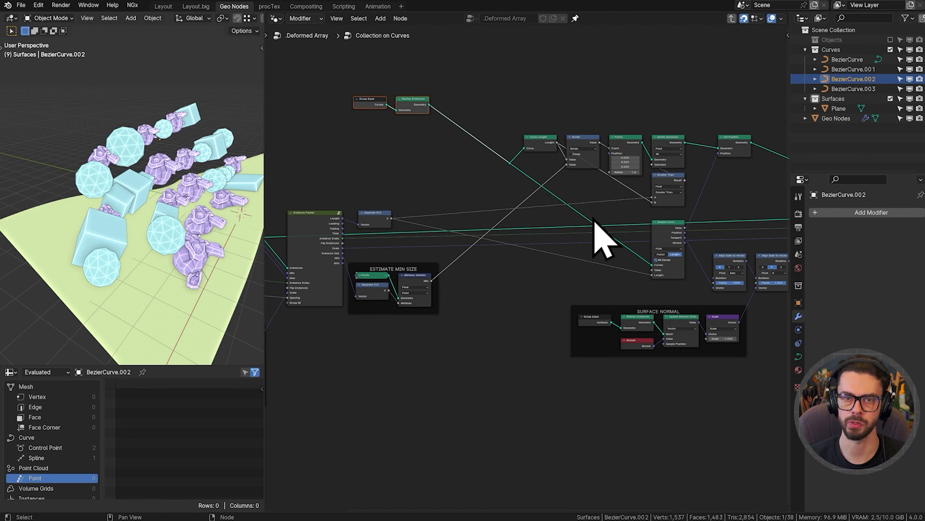
Duplicate the reroute before Curve Length, link the copy from the original, and place it straight down past the SURFACE NORMAL frame.
scroll(578, 201, up, 3)
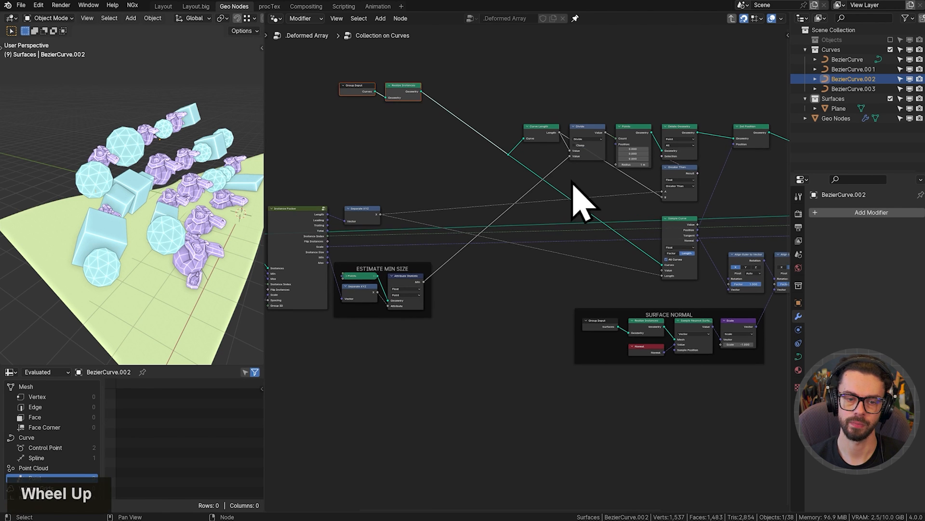
click(502, 146)
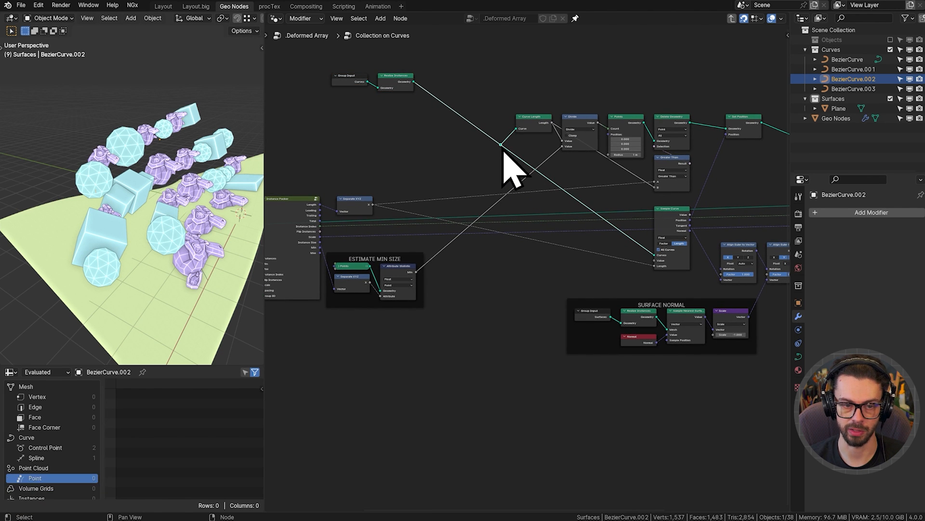
key(shift+d)
click(501, 287)
alt+right_drag(504, 154, 506, 310)
key(g)
key(y)
click(507, 397)
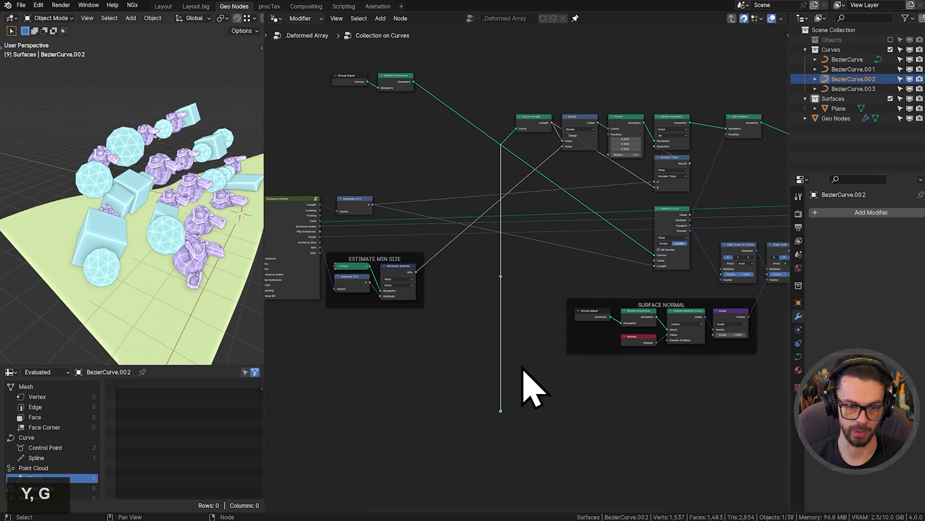
Move the Curves Group Input and Realize Instances pair farther away from Curve Length.
drag(325, 47, 441, 146)
key(g)
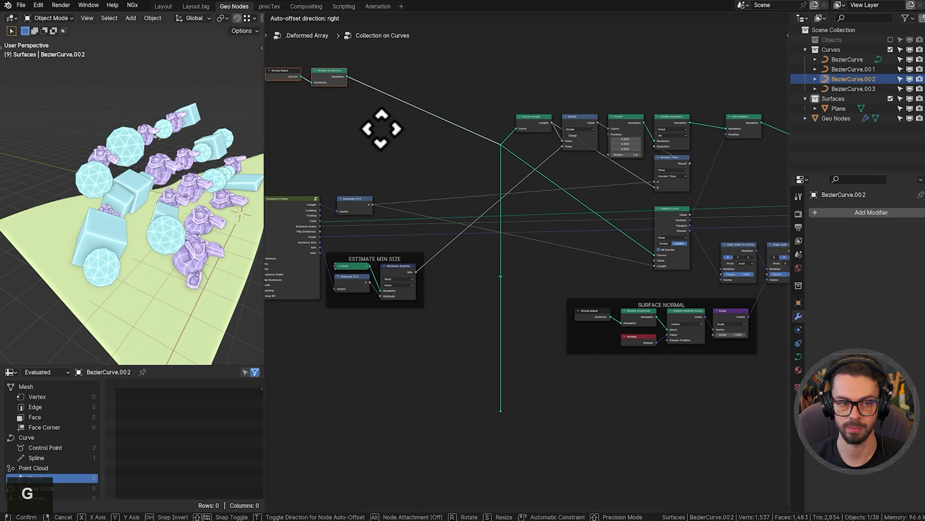
click(394, 118)
Add a Resample Curve node fed by the new lower reroute and place it beside that reroute.
middle_drag(501, 314, 500, 277)
scroll(496, 294, up, 5)
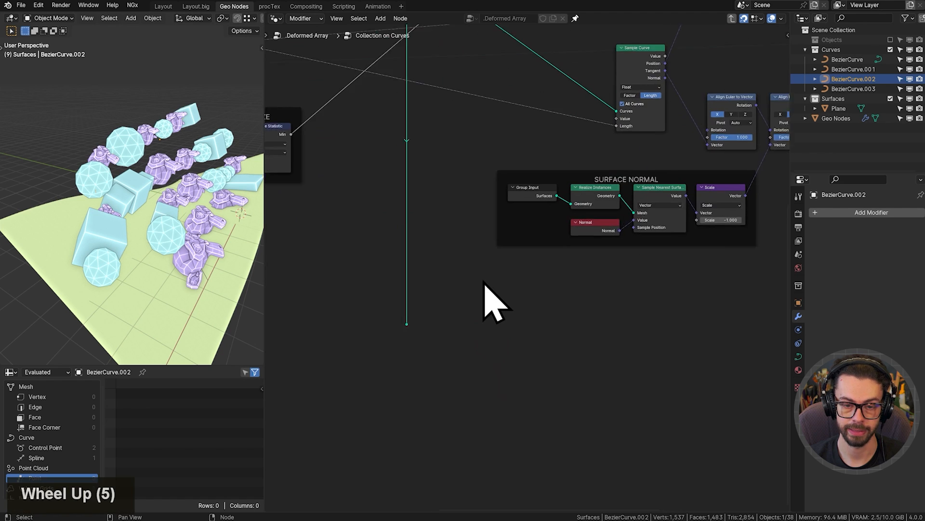
drag(401, 323, 553, 316)
text(sam)
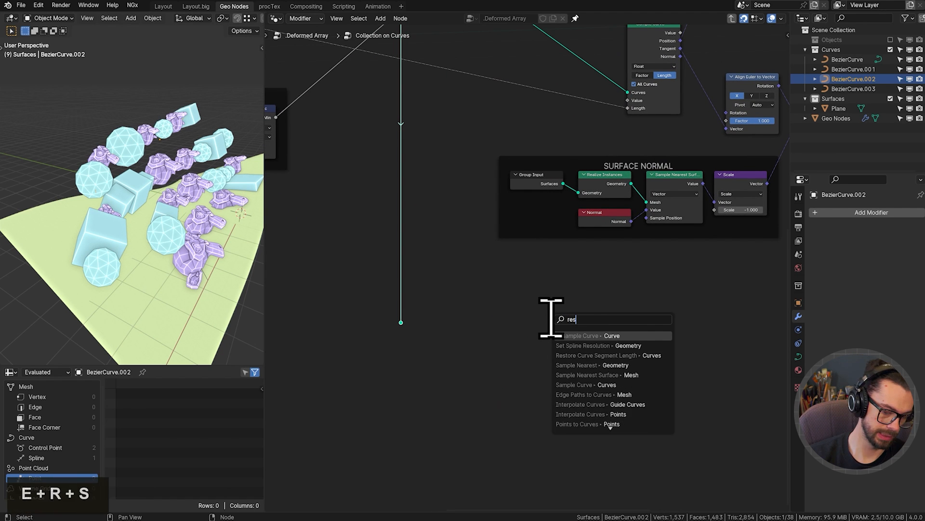
key(Return)
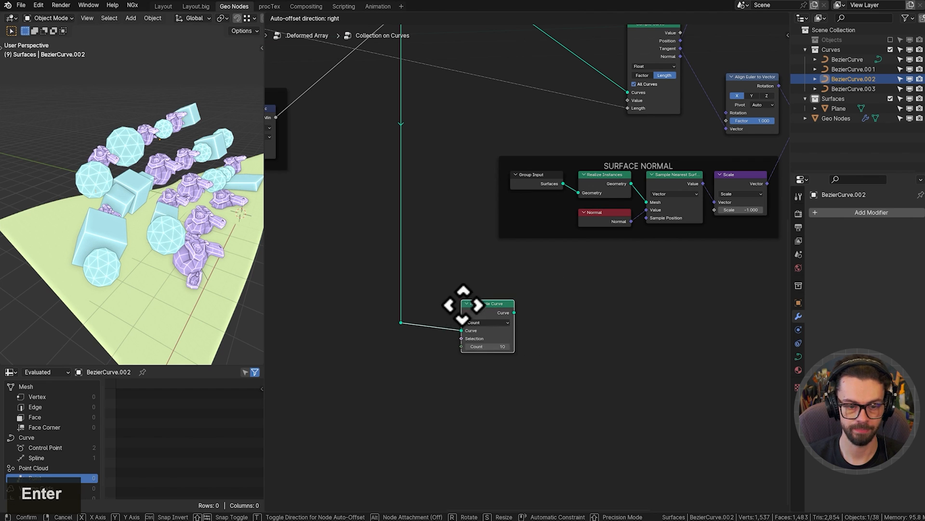
click(459, 307)
Set the Resample Curve mode to Evaluated.
middle_drag(472, 313, 502, 310)
scroll(501, 310, up, 5)
scroll(535, 328, up, 2)
click(527, 311)
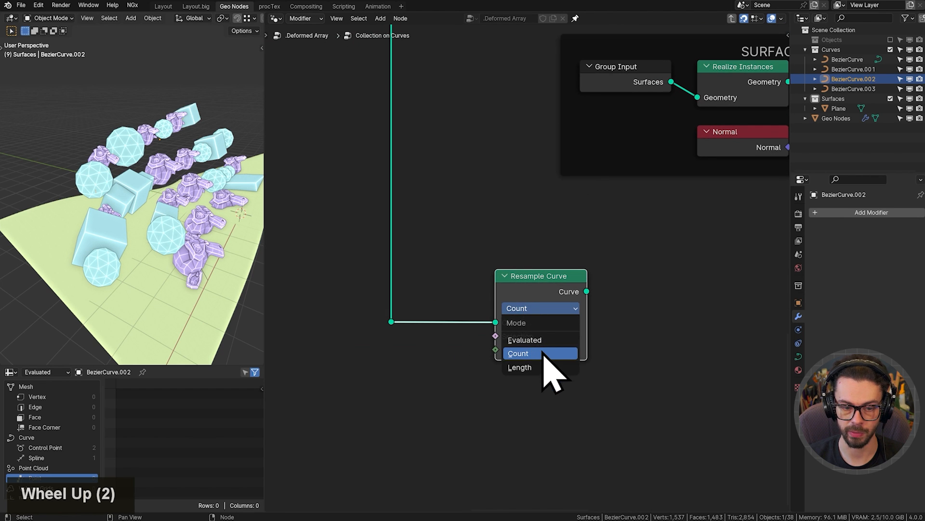
click(543, 353)
scroll(562, 366, up, 2)
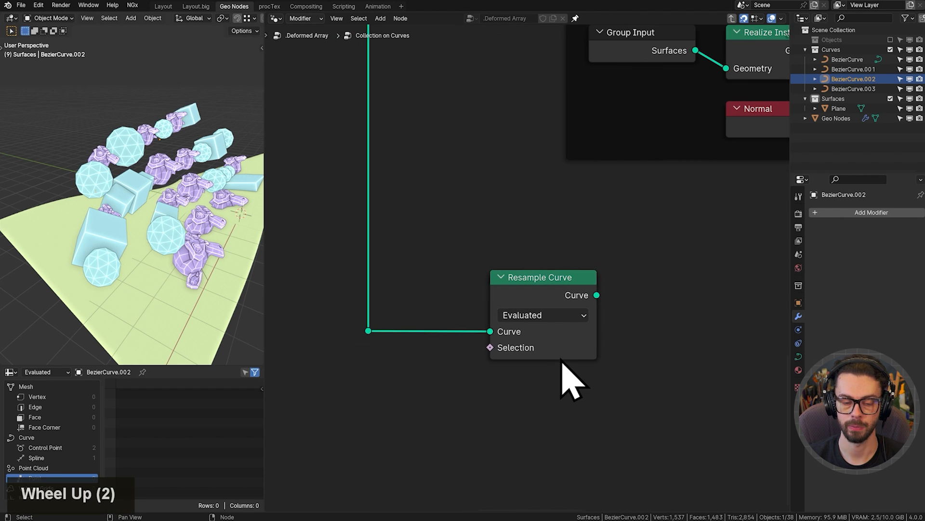
Annotate a wavy curve below Resample Curve, circling its endpoints and sketching a handle line through each one.
middle_drag(604, 393, 517, 238)
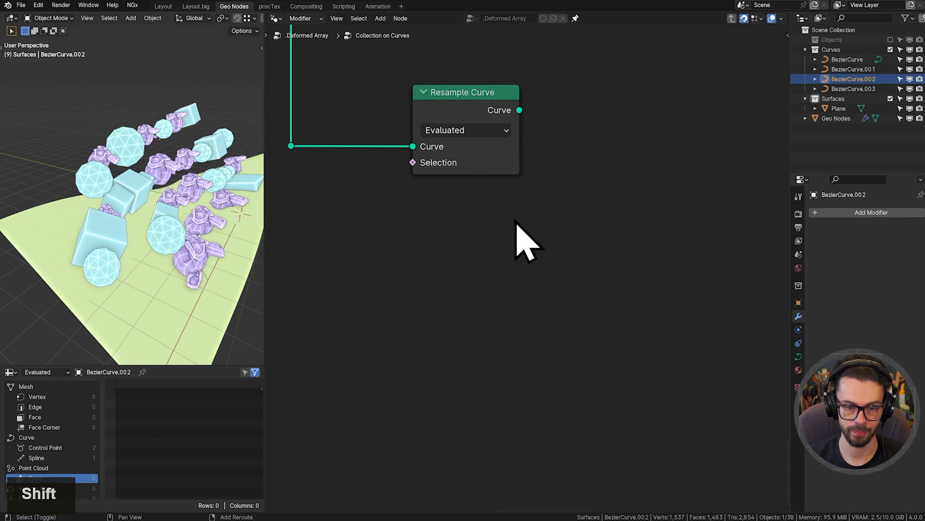
mouse_move(421, 376)
mouse_down()
mouse_move(441, 353)
mouse_move(656, 301)
mouse_move(788, 335)
mouse_up()
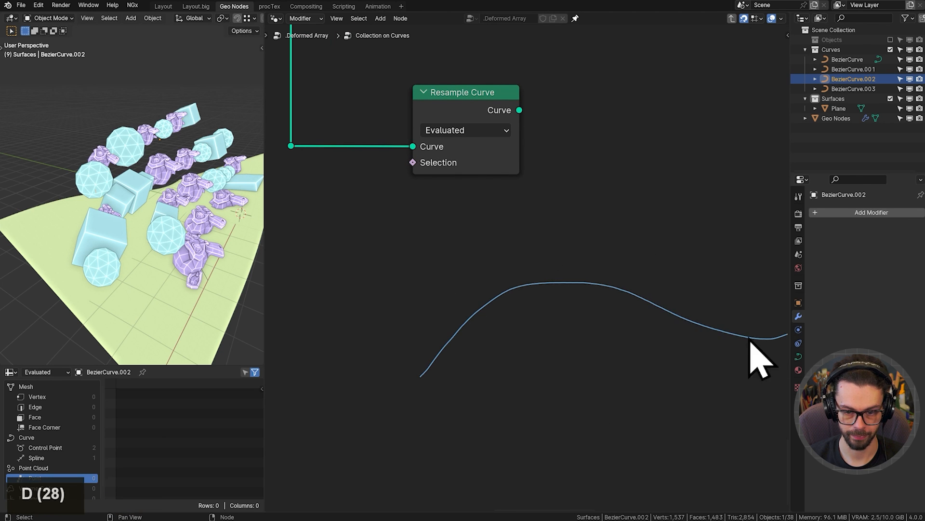
middle_drag(624, 359, 533, 324)
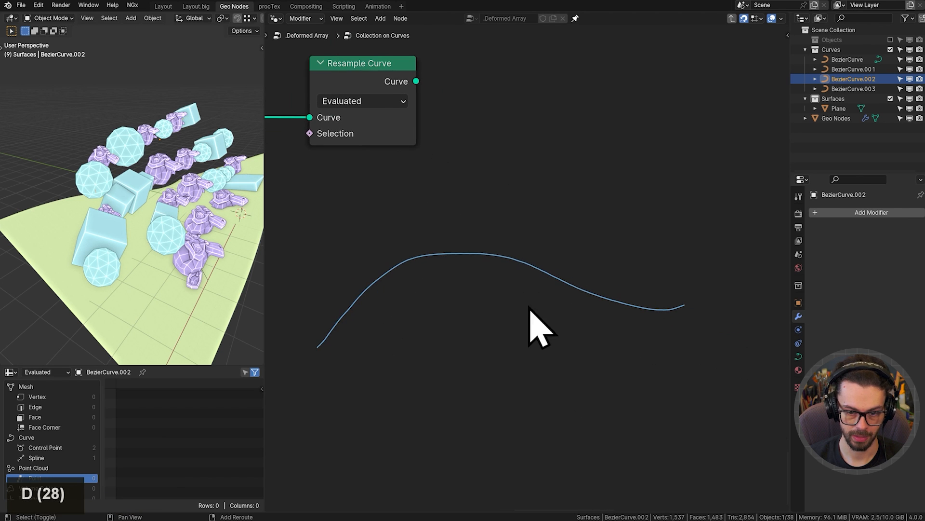
click(329, 343)
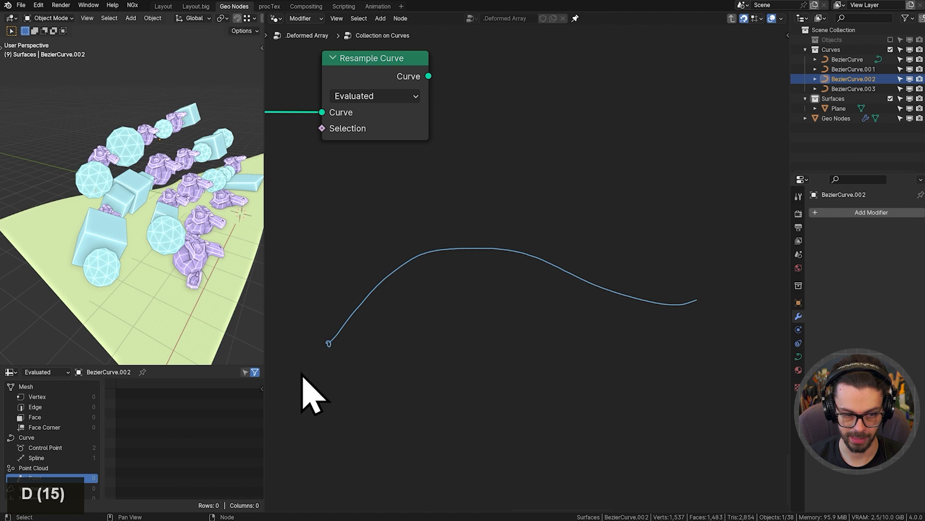
drag(302, 374, 370, 263)
click(694, 300)
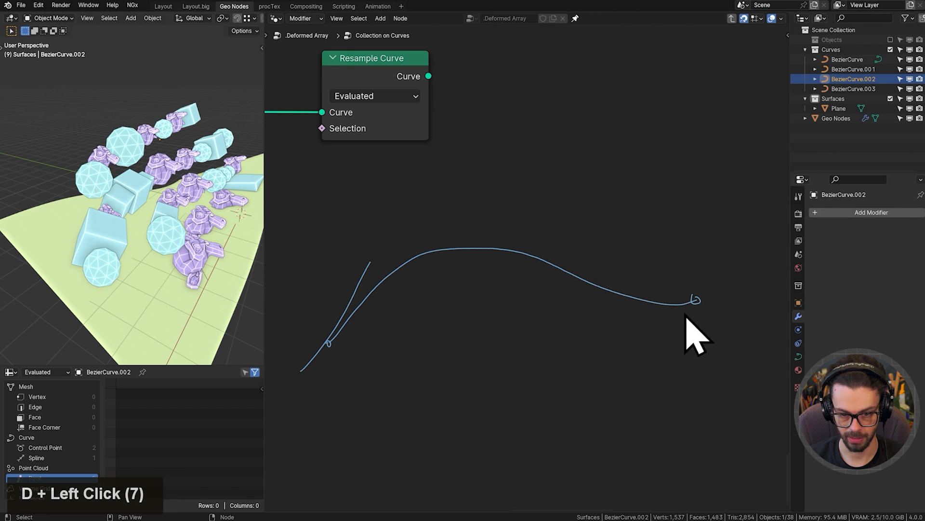
drag(621, 325, 768, 275)
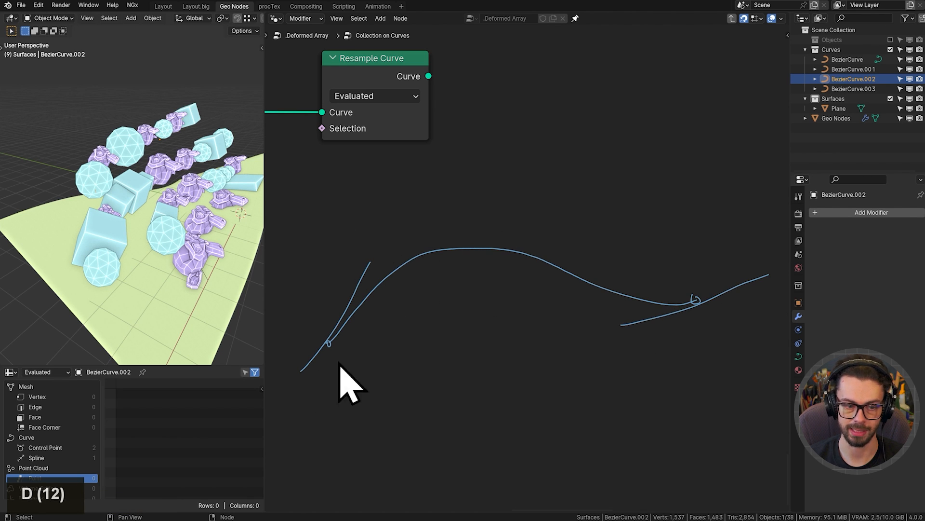
Annotate small circles on the inner tips of the sketched curve's two handles.
key(d)
click(328, 342)
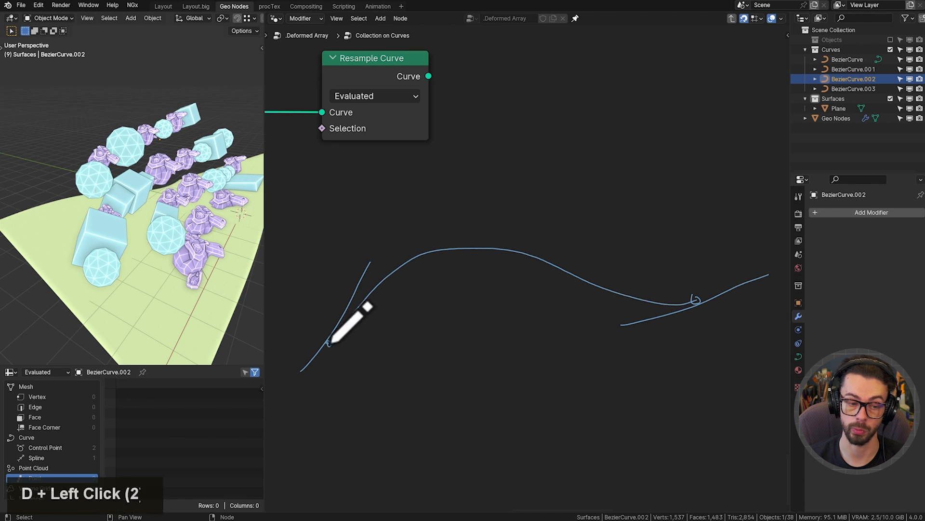
key(d)
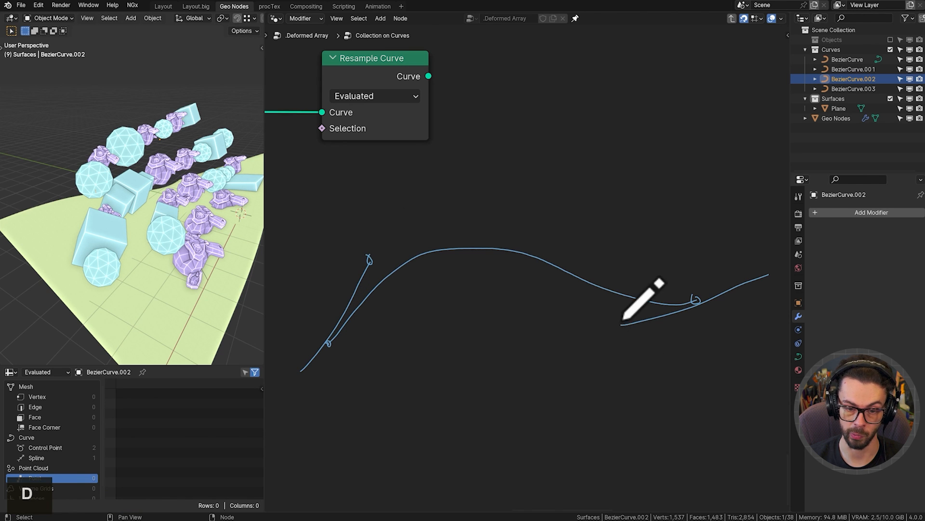
click(624, 324)
Annotate tick marks across the sketched curve to show the evaluated points between its endpoints.
key(d)
mouse_move(379, 279)
mouse_down()
mouse_move(383, 292)
mouse_move(404, 273)
mouse_up()
drag(450, 248, 452, 259)
drag(483, 247, 483, 258)
mouse_move(522, 247)
mouse_down()
mouse_move(522, 258)
mouse_move(579, 283)
mouse_up()
drag(617, 282, 615, 296)
drag(642, 292, 641, 301)
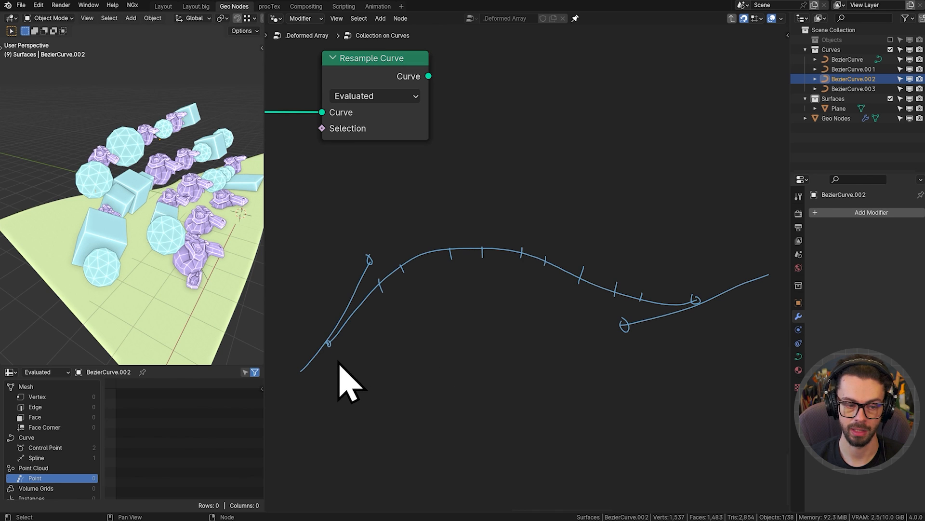
Annotate a large circle around each endpoint of the sketched curve.
key(d)
mouse_move(317, 310)
mouse_down()
mouse_move(324, 379)
mouse_move(302, 315)
mouse_up()
key(d)
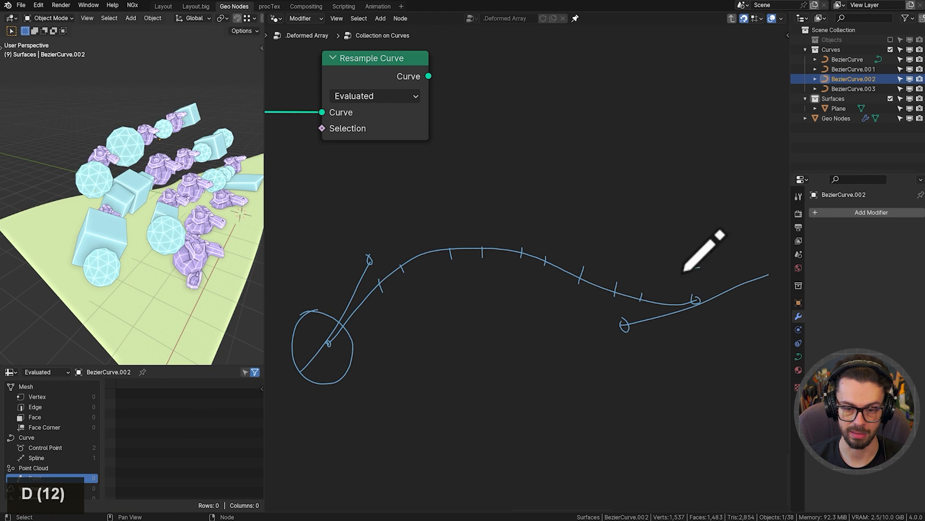
drag(700, 267, 692, 274)
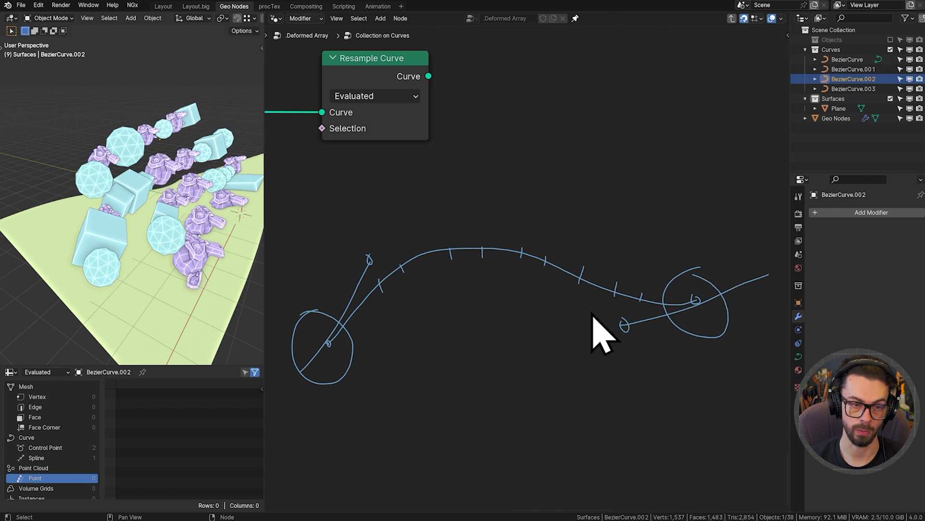
Add further tick marks to the sketched curve and erase all the annotations.
shift+middle_drag(438, 213, 462, 266)
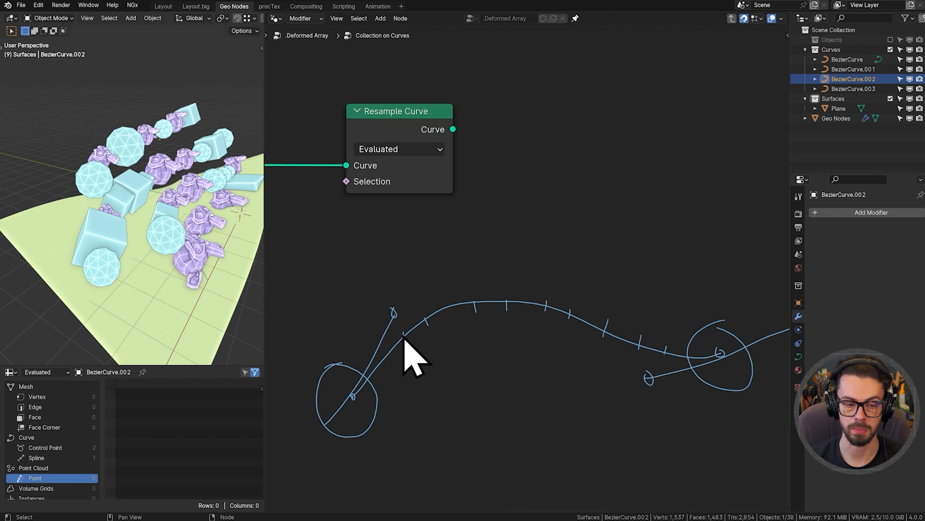
drag(455, 298, 456, 311)
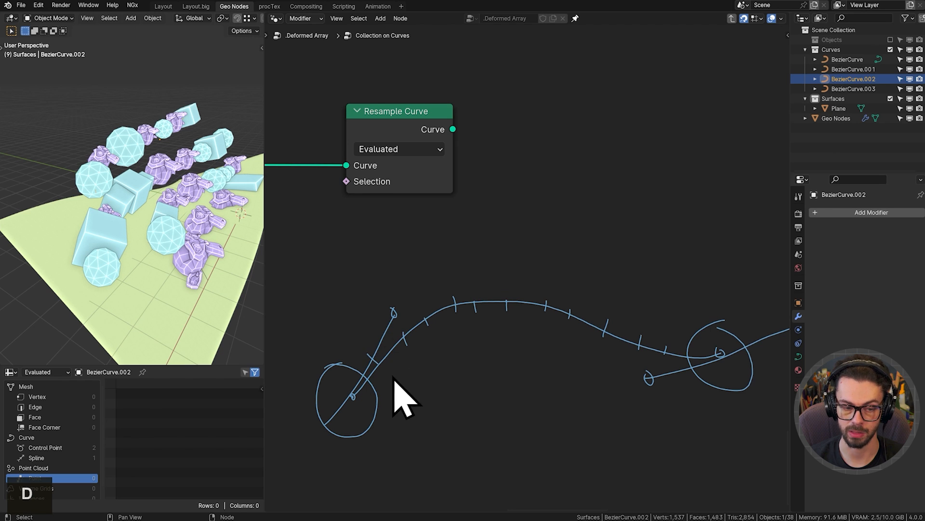
middle_drag(447, 364, 403, 368)
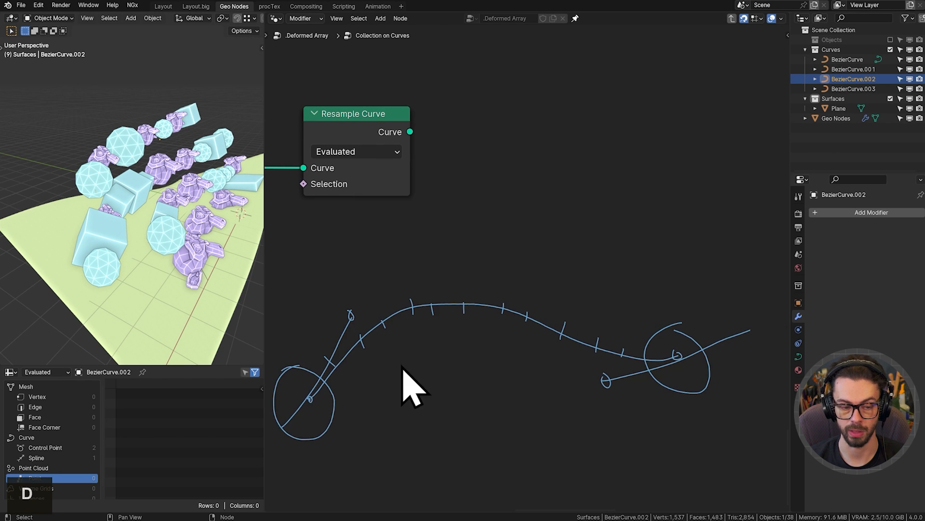
mouse_move(339, 396)
right_down()
mouse_move(300, 428)
mouse_move(684, 401)
right_up()
Try Resample Curve in Length mode with a length of 0.01 m and restore the Evaluated mode.
ctrl+middle_drag(528, 258, 529, 243)
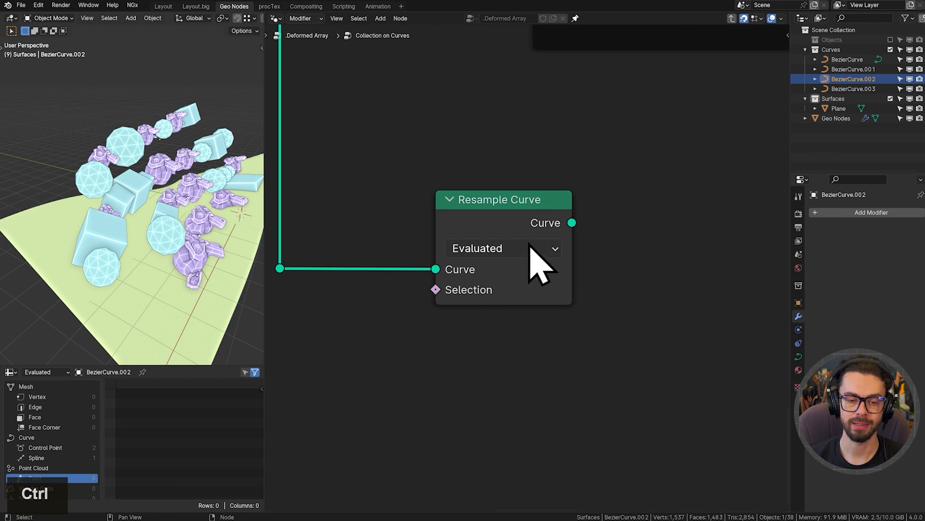
click(535, 250)
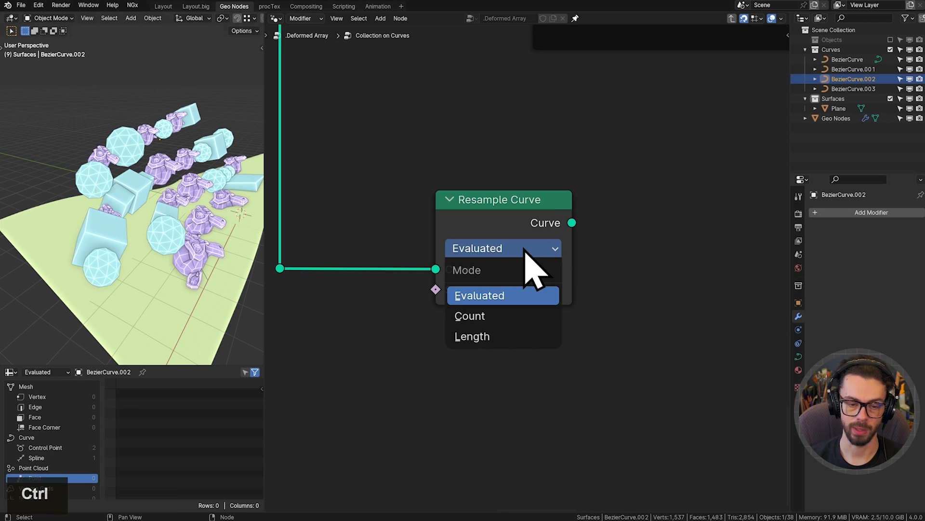
click(510, 337)
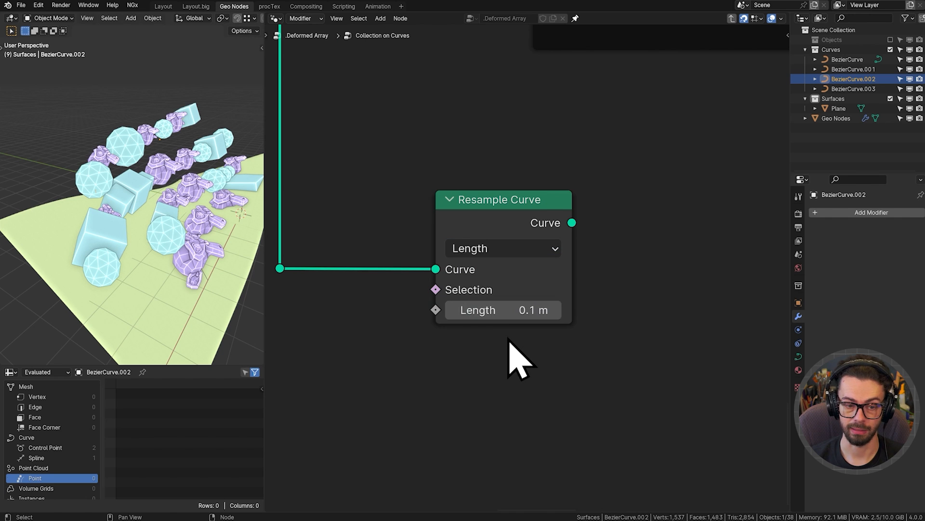
click(517, 310)
text(.01)
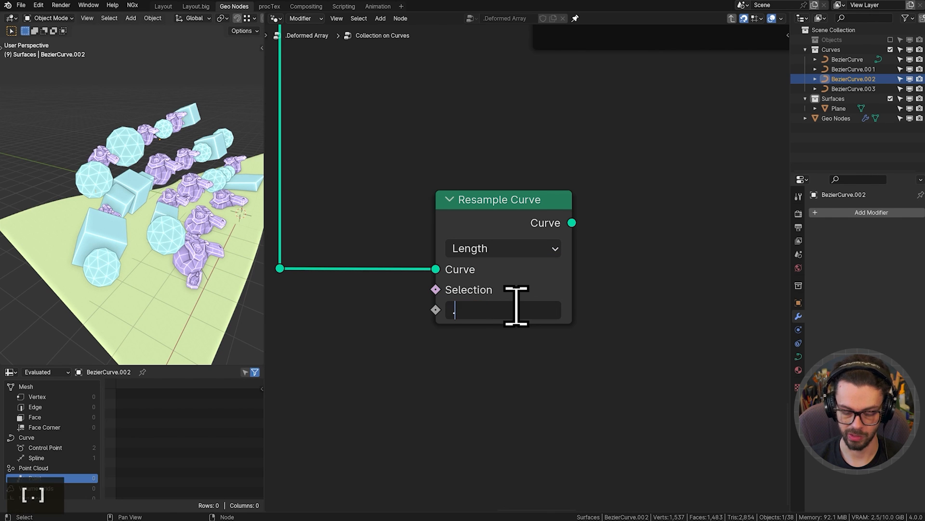
key(Return)
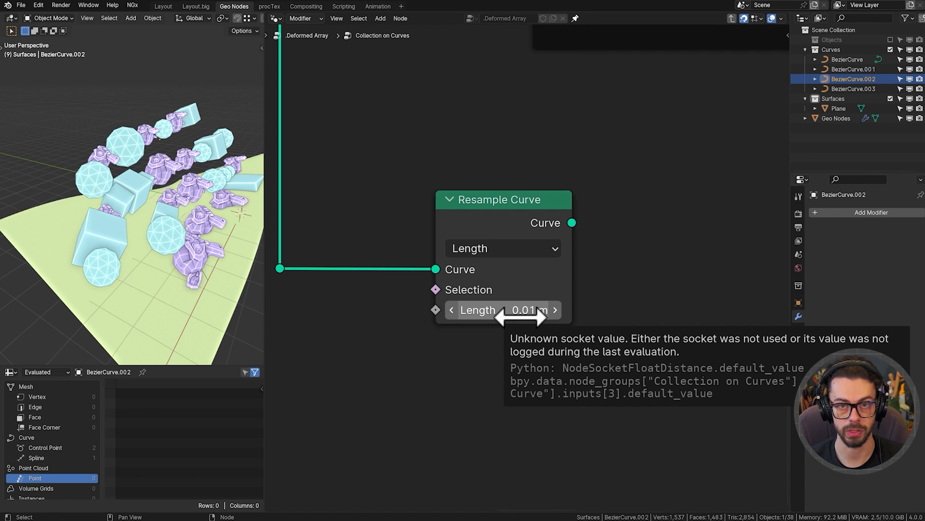
click(501, 249)
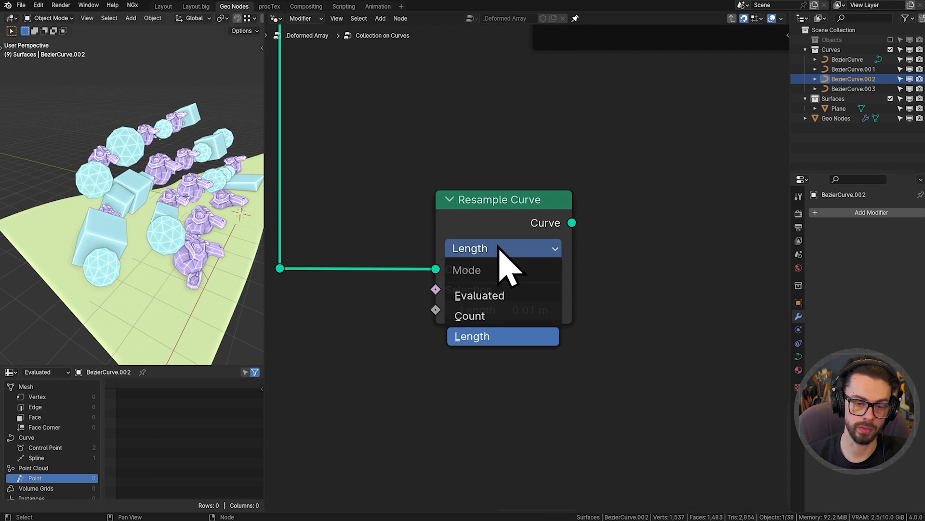
click(529, 296)
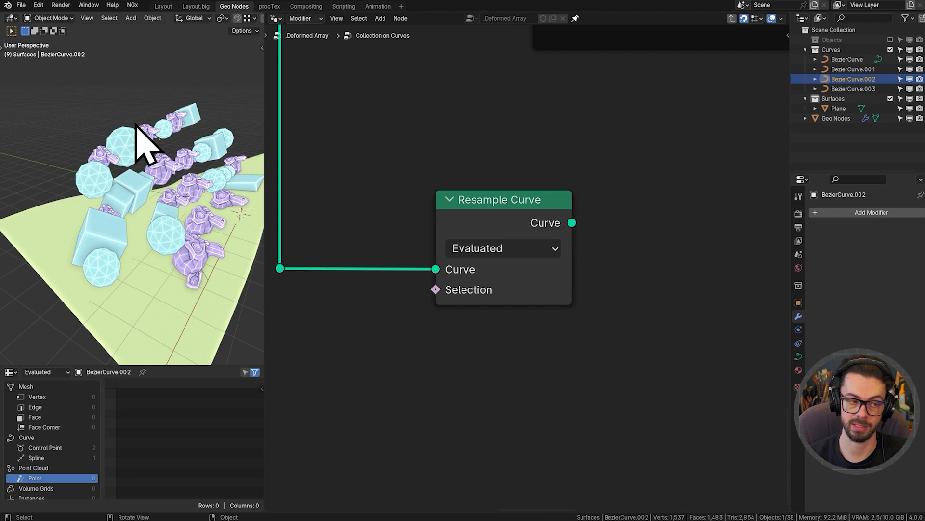
Select BezierCurve.001 and isolate it in local view.
middle_drag(118, 143, 147, 157)
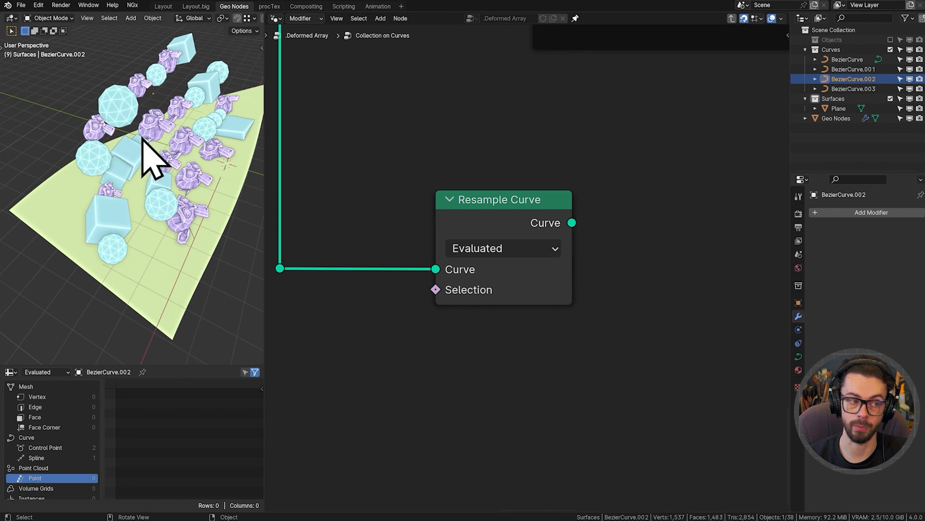
click(863, 69)
key(backslash)
shift+middle_drag(191, 159, 173, 172)
mouse_move(173, 171)
middle_down()
mouse_move(138, 171)
mouse_move(215, 161)
mouse_move(176, 160)
middle_up()
Set the Resolution Preview U of BezierCurve.001 to 3 and widen the properties area.
click(799, 357)
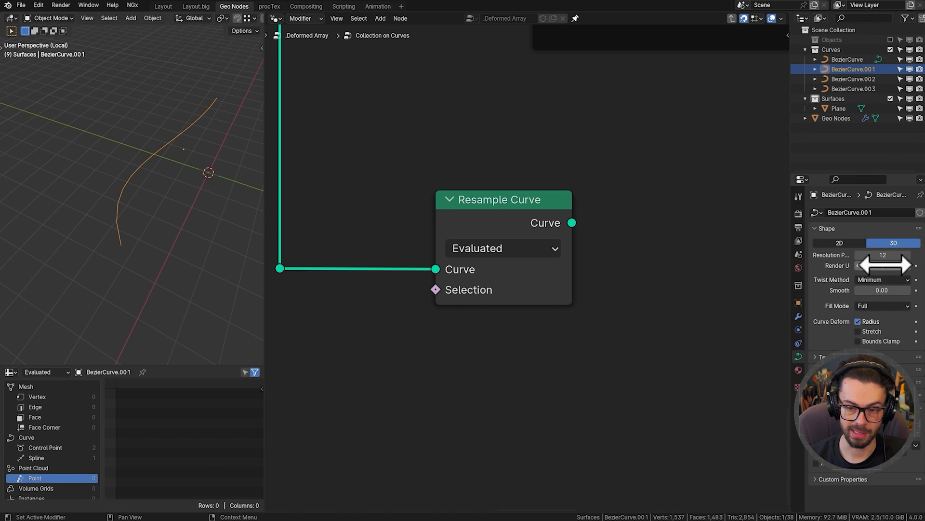
drag(732, 264, 728, 264)
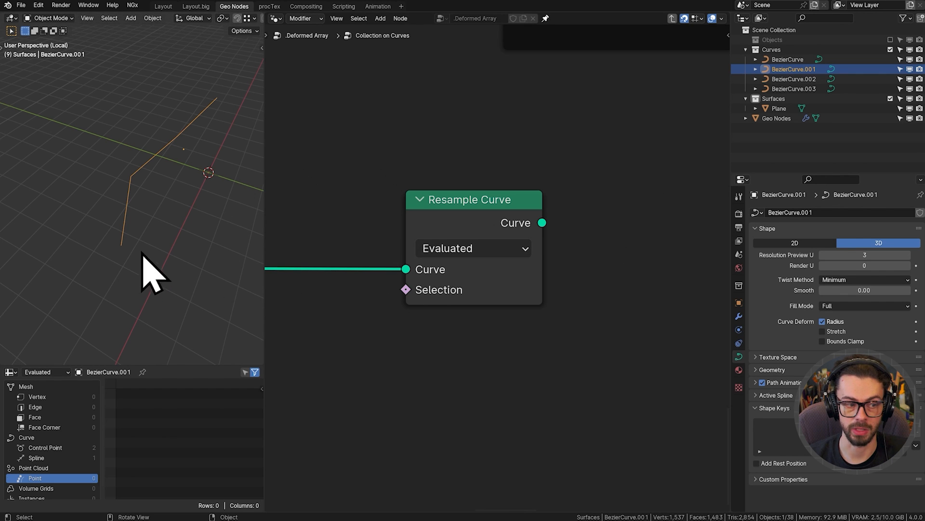
Mark the evaluated points of the low-resolution curve with annotation ticks and erase the annotations.
drag(115, 245, 129, 242)
drag(127, 176, 136, 174)
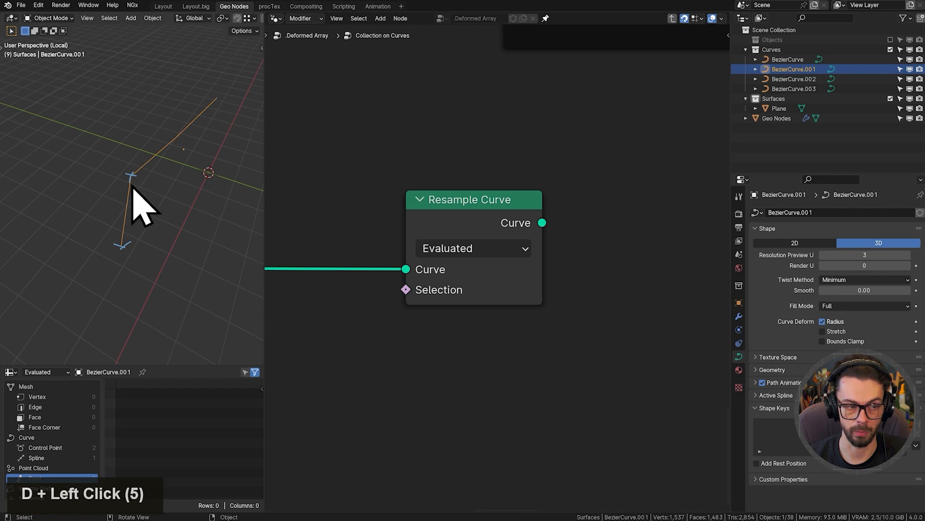
drag(182, 127, 188, 137)
drag(213, 92, 219, 99)
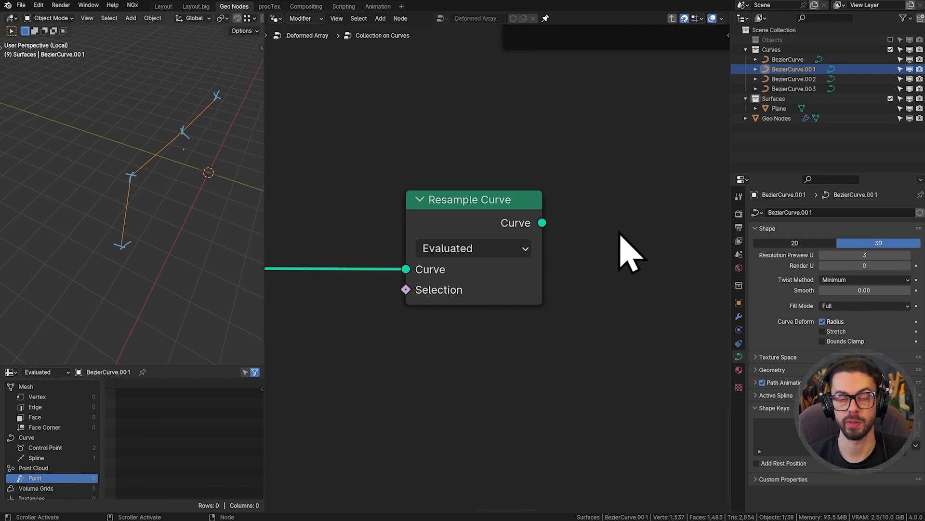
right_drag(140, 234, 250, 63)
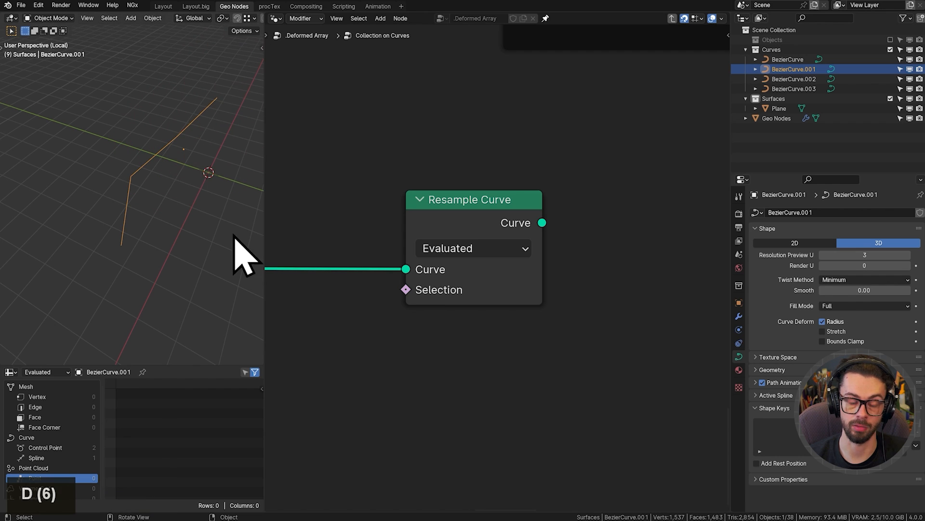
Set the Resolution Preview U of BezierCurve.001 to 12 and leave local view.
text(12)
key(Return)
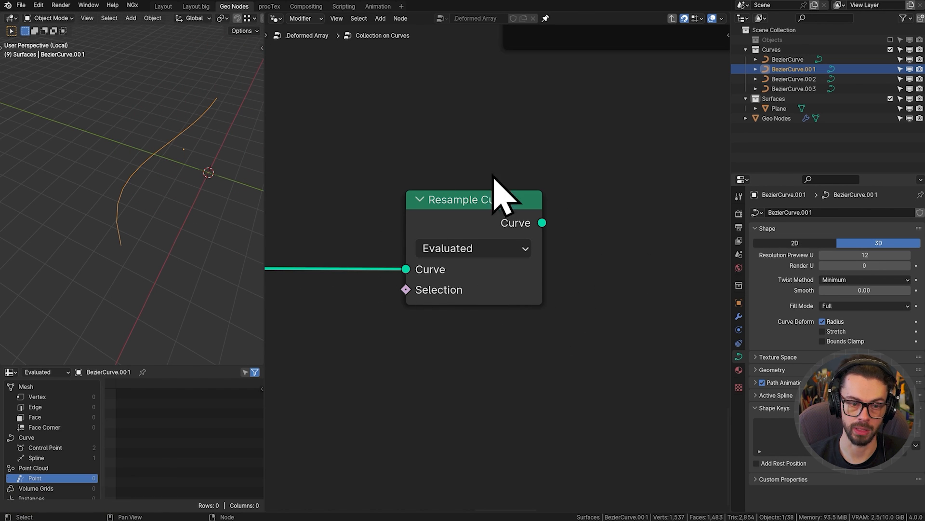
mouse_move(412, 281)
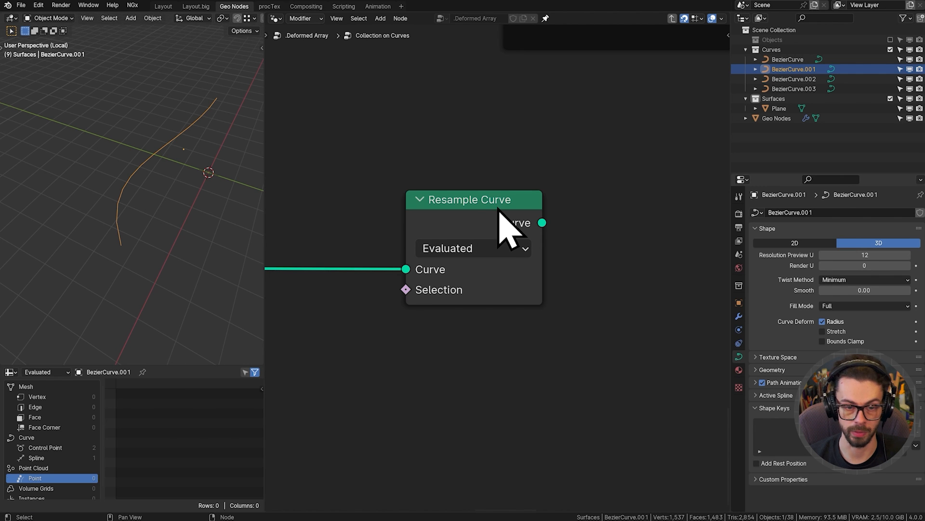
key(KP_Divide)
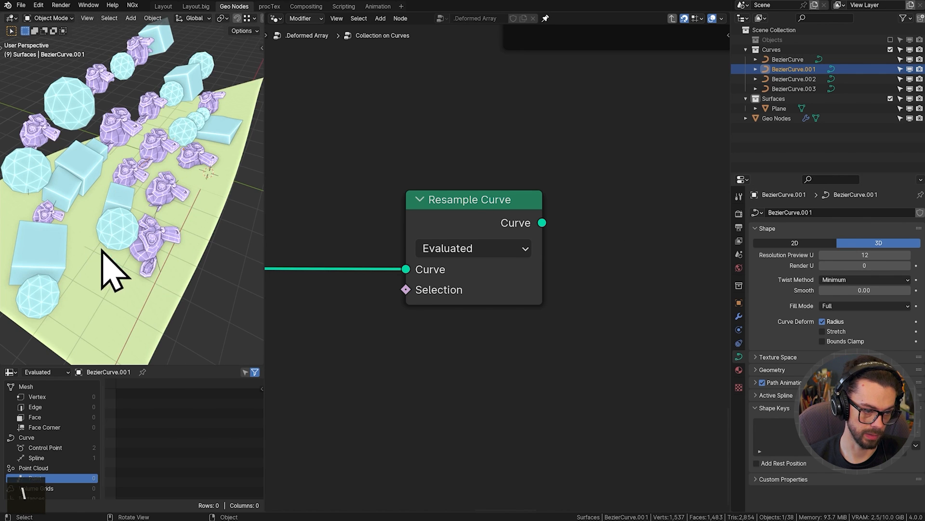
scroll(145, 238, down, 2)
Reposition the Resample Curve node, preview the Set Position output with a Viewer, and set the Points radius to 0.31 m.
drag(492, 243, 453, 263)
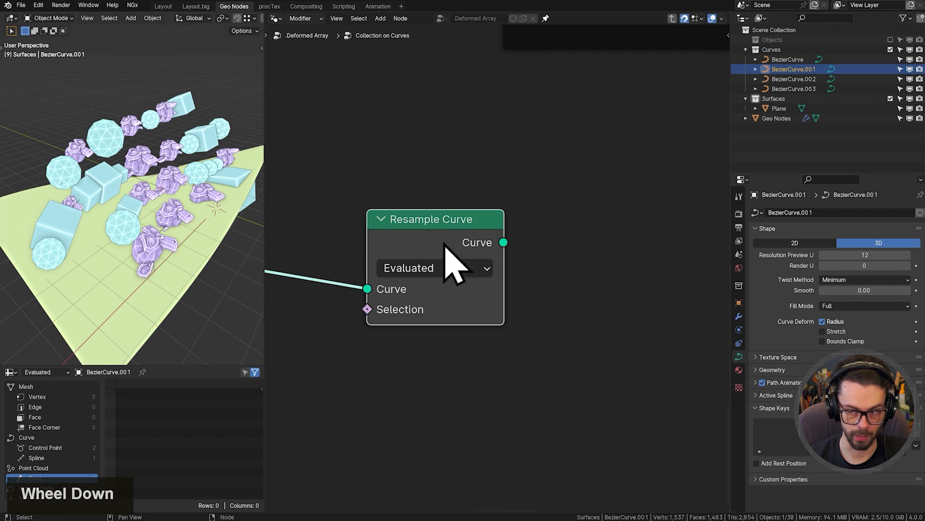
scroll(523, 263, down, 5)
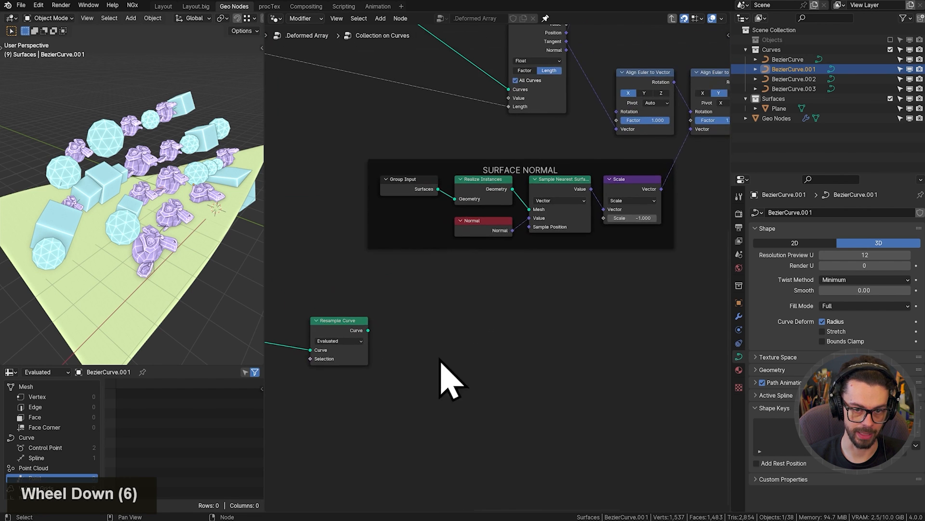
middle_drag(526, 279, 473, 334)
middle_drag(463, 187, 381, 298)
mouse_move(538, 196)
middle_down()
mouse_move(395, 155)
mouse_move(452, 185)
mouse_move(650, 217)
middle_up()
ctrl+shift+click(351, 99)
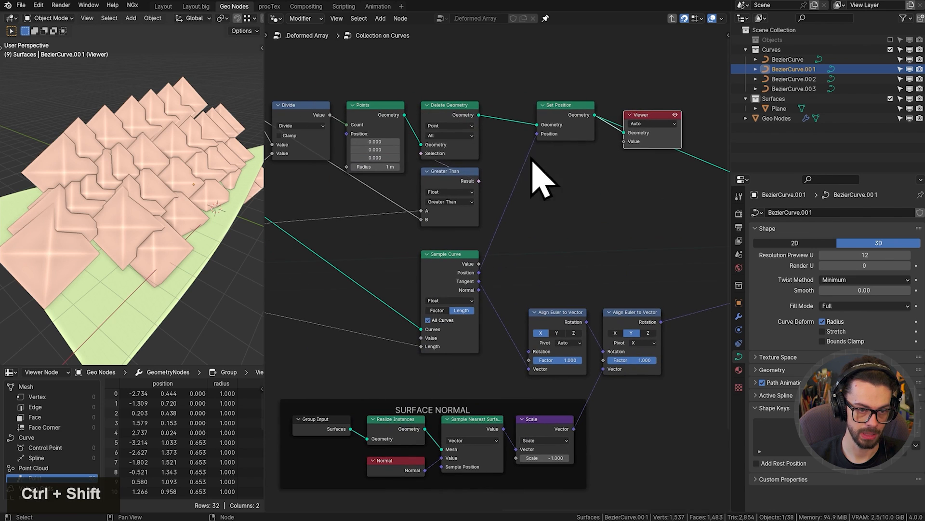
shift+drag(373, 165, 339, 165)
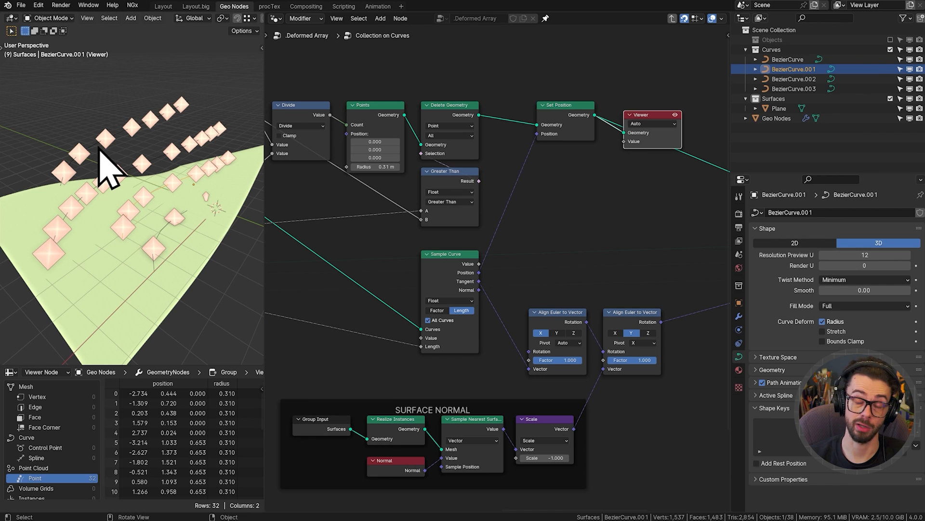
Add a Sample Nearest node fed by the Resample Curve output and place it lower to the node's right.
scroll(471, 274, up, 6)
scroll(475, 279, up, 2)
key(shift+a)
text(samp)
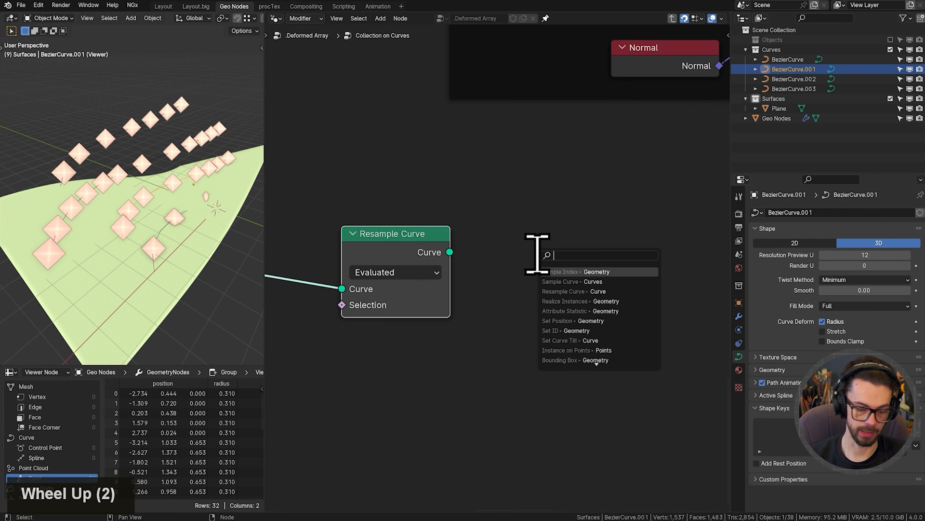
text(le near)
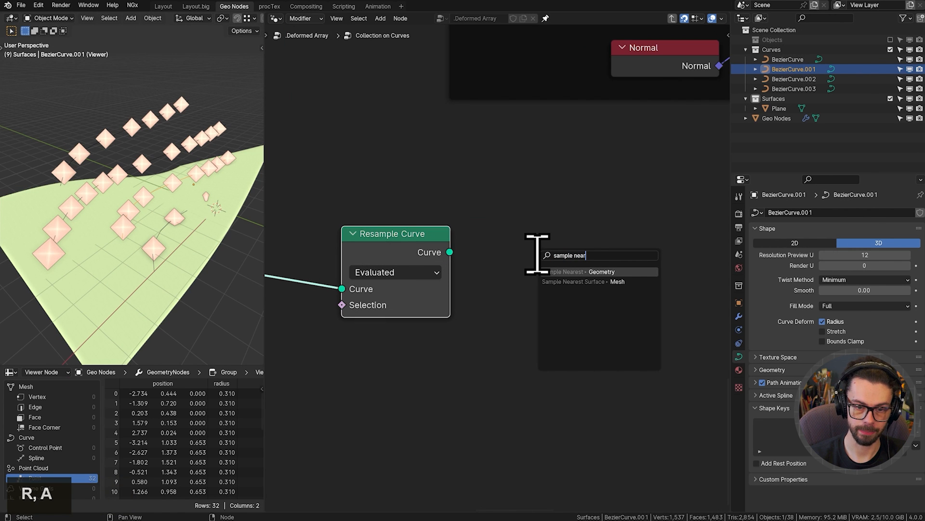
key(Return)
click(545, 259)
middle_drag(581, 279, 552, 285)
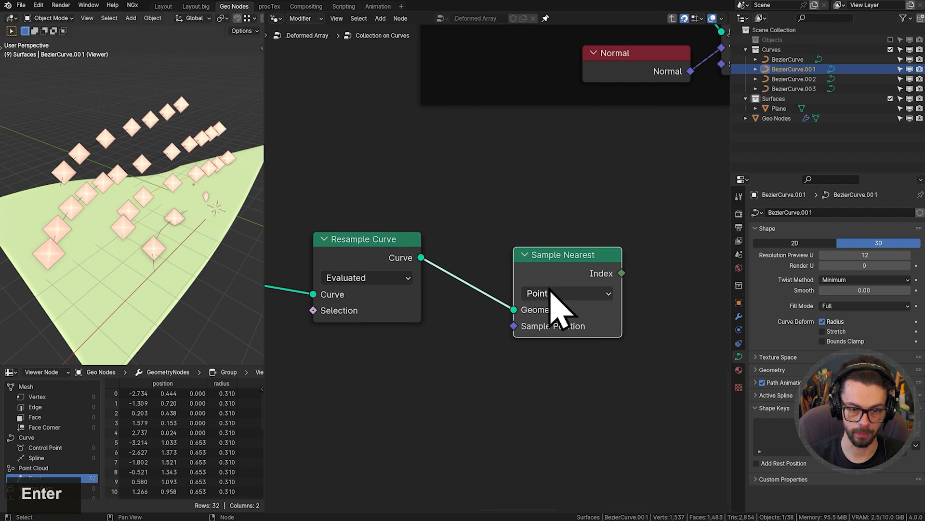
drag(552, 260, 552, 306)
middle_drag(528, 275, 444, 280)
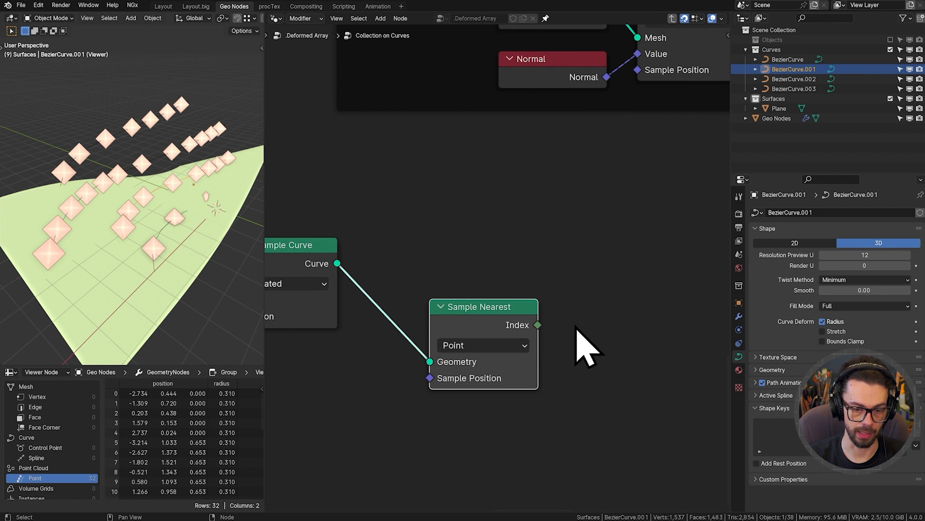
Add a Sample Index node fed by the resampled curve and connect the Sample Nearest index to its Index input.
drag(336, 263, 638, 243)
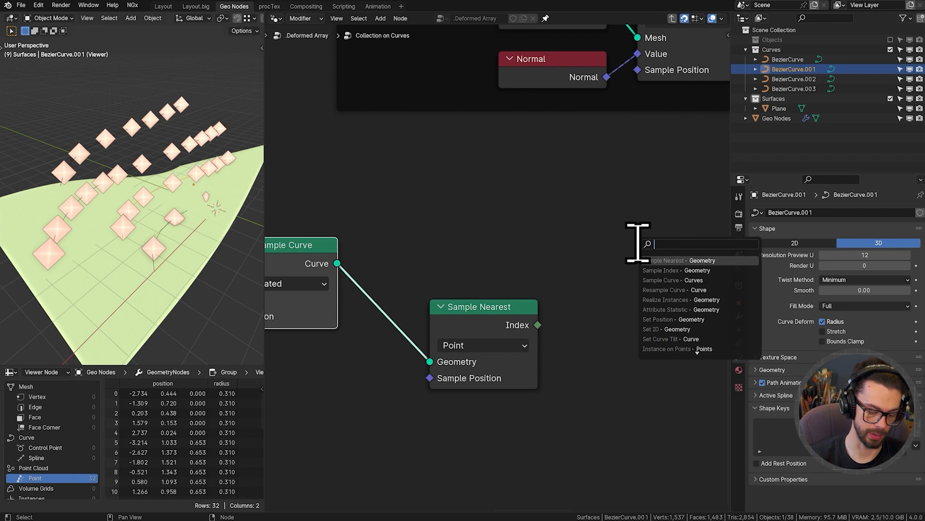
text(sample)
key(Down)
key(Return)
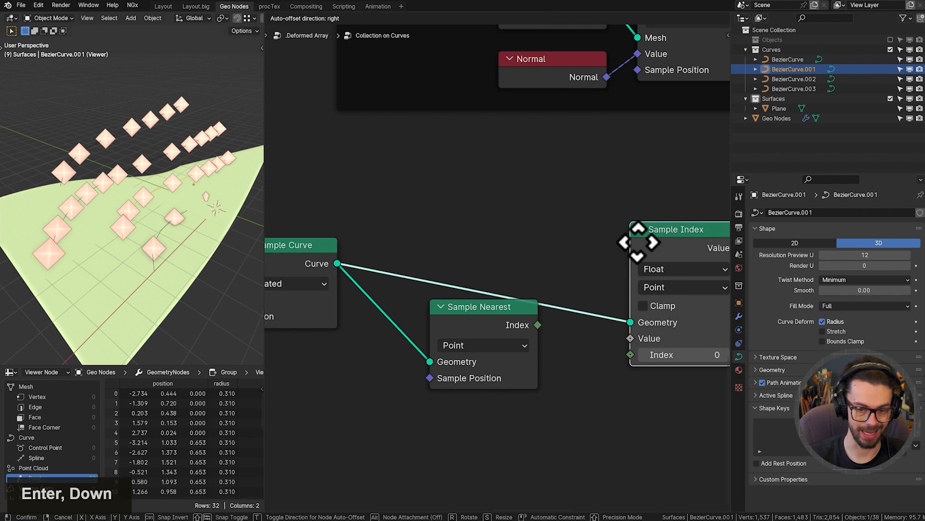
click(603, 200)
drag(541, 325, 615, 328)
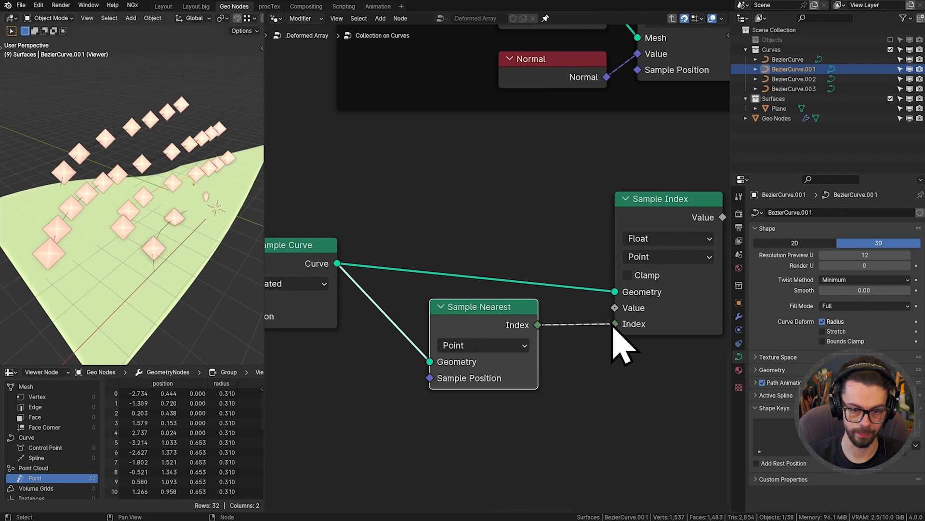
drag(504, 310, 516, 341)
middle_drag(605, 311, 553, 308)
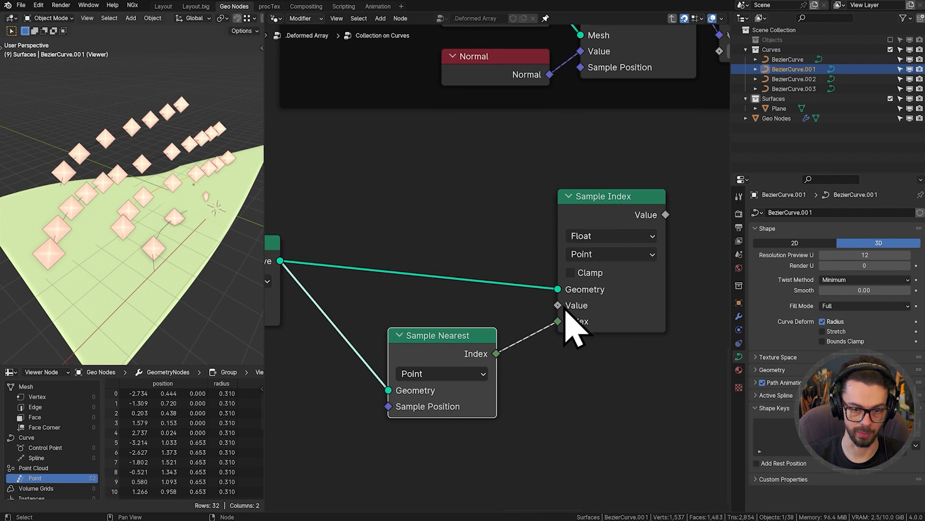
Feed a Curve Tilt node into the Sample Index Value input and move the three sampling nodes closer to Resample Curve.
drag(581, 200, 580, 184)
drag(557, 289, 513, 274)
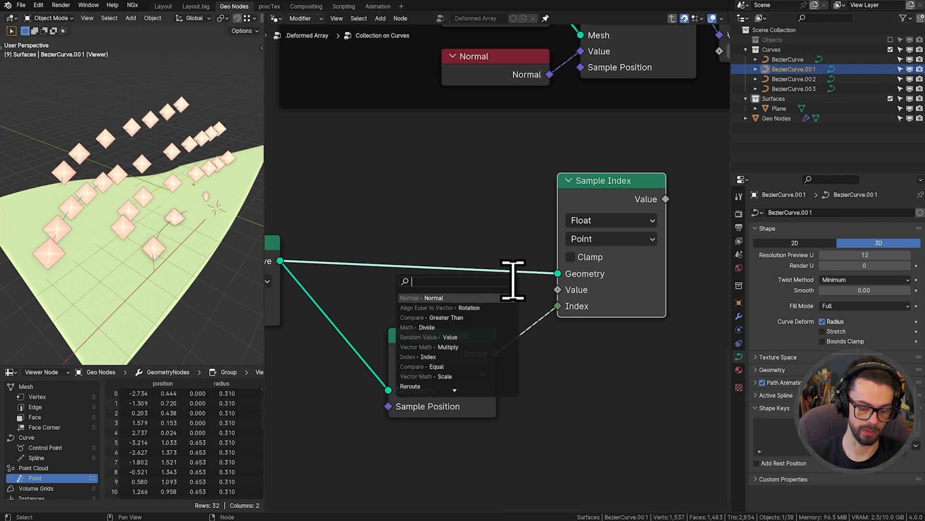
text(tilt)
key(Return)
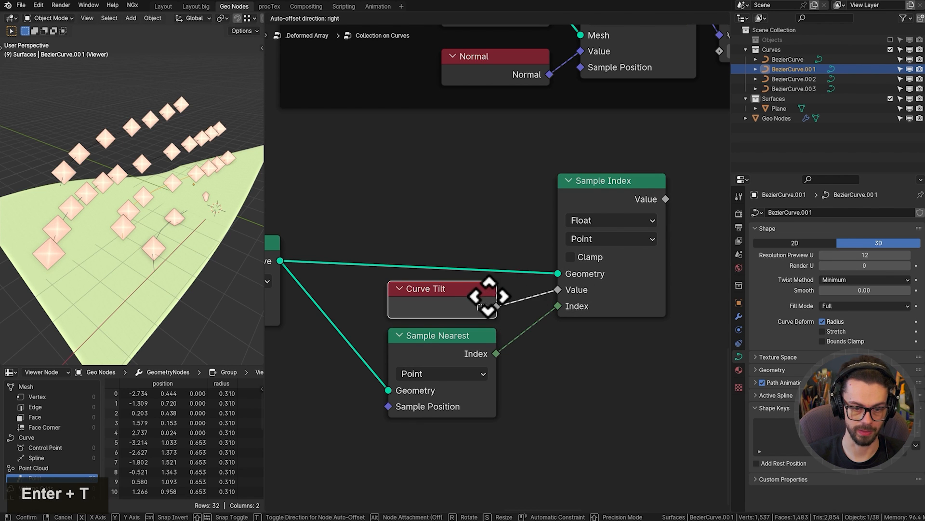
click(487, 295)
scroll(431, 282, down, 3)
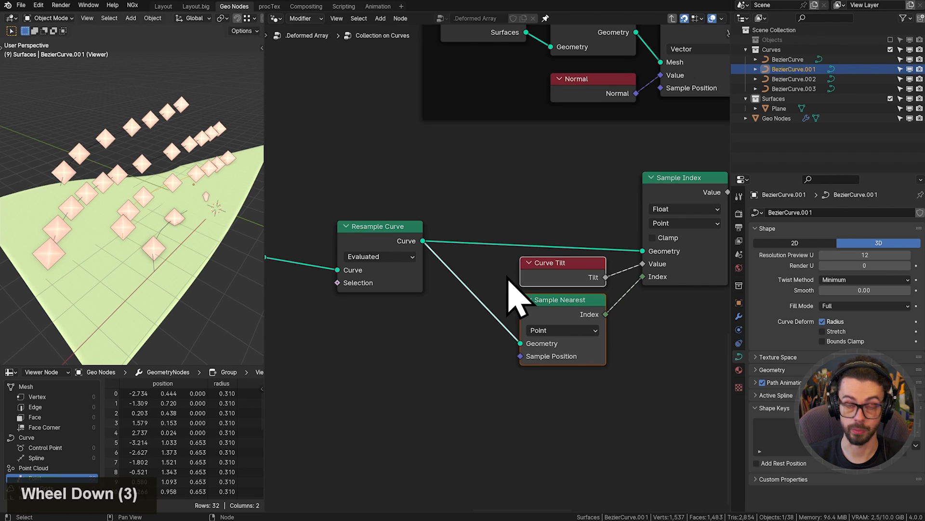
middle_drag(520, 269, 522, 264)
drag(527, 209, 673, 335)
key(g)
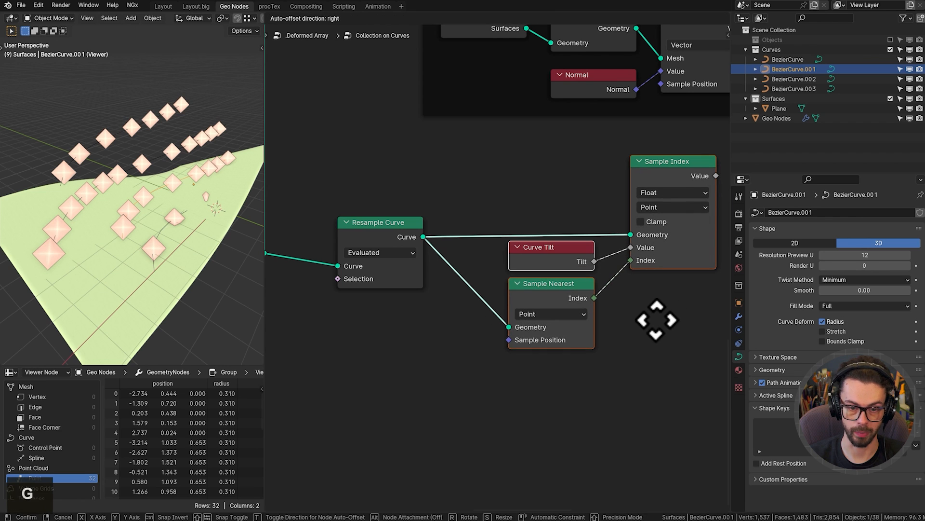
click(648, 322)
Insert a Rotate Euler node between the second Align Euler to Vector and the Instance on Points rotation.
scroll(650, 315, down, 3)
middle_drag(680, 254, 526, 340)
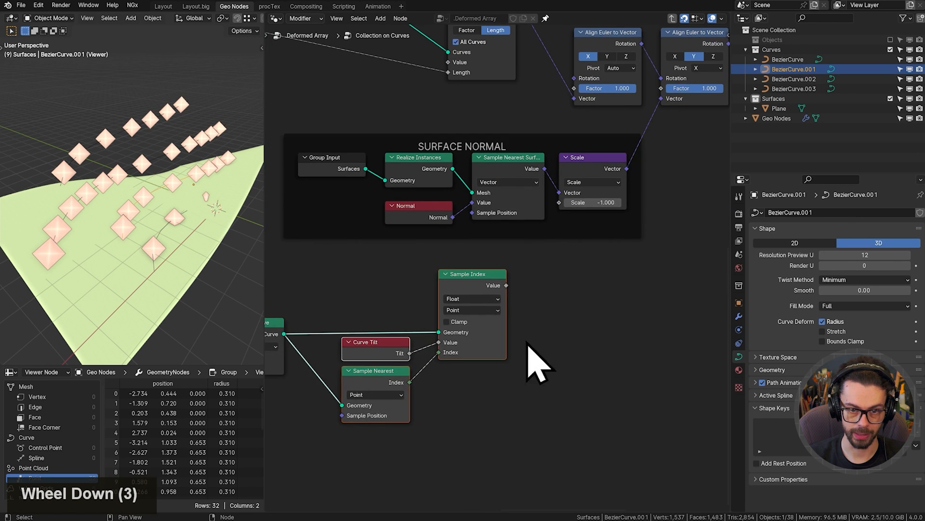
middle_drag(601, 238, 432, 399)
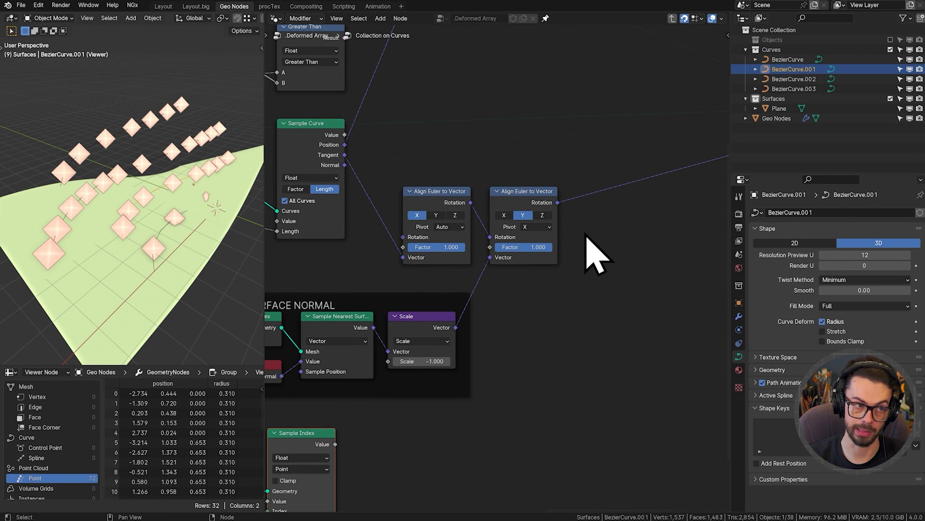
key(shift+a)
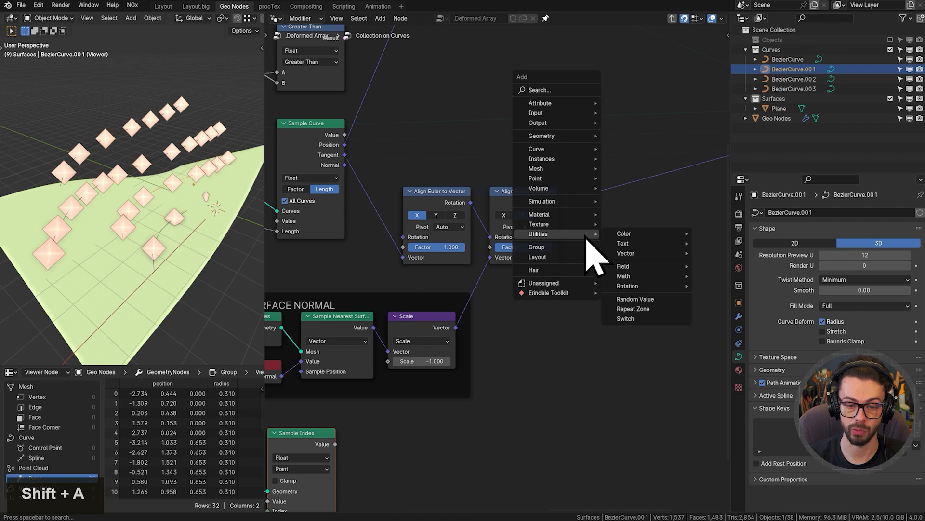
mouse_move(653, 287)
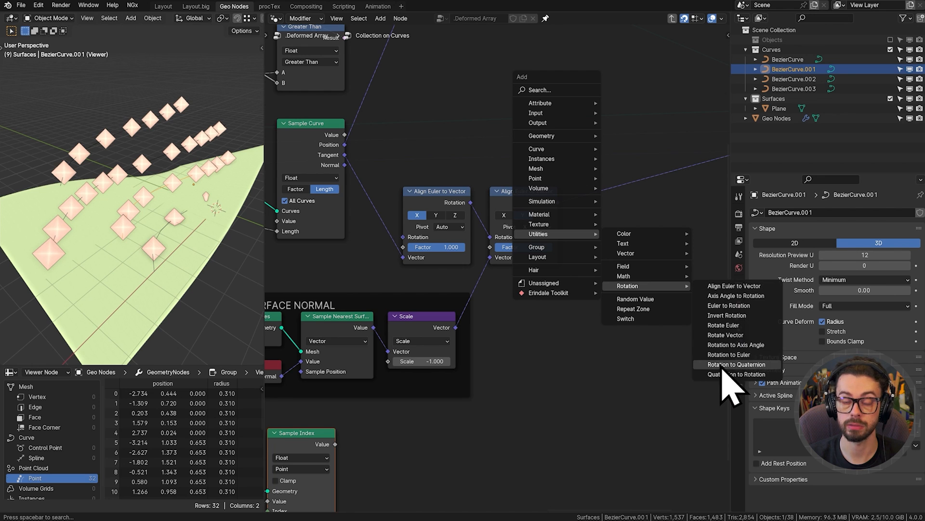
click(743, 326)
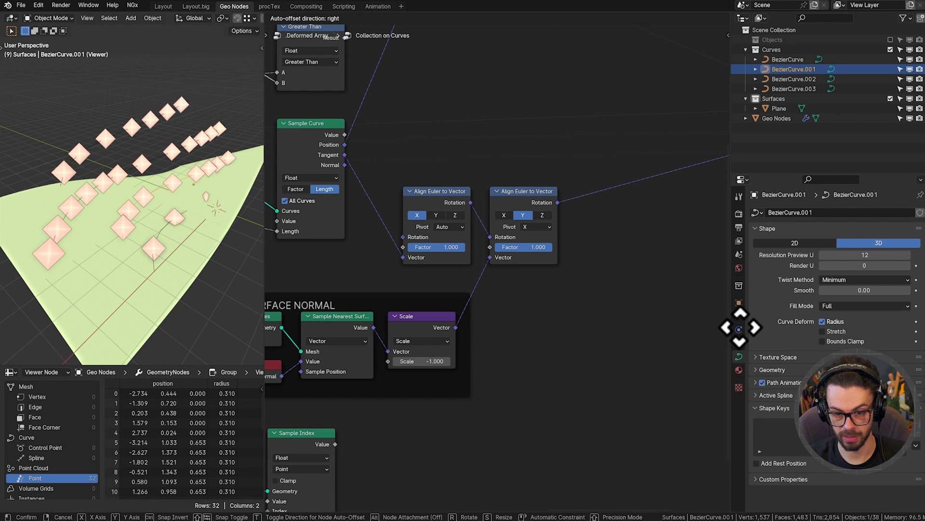
click(602, 215)
drag(638, 221, 609, 197)
Switch the Rotate Euler node to Axis Angle and widen the node slightly.
scroll(612, 216, up, 3)
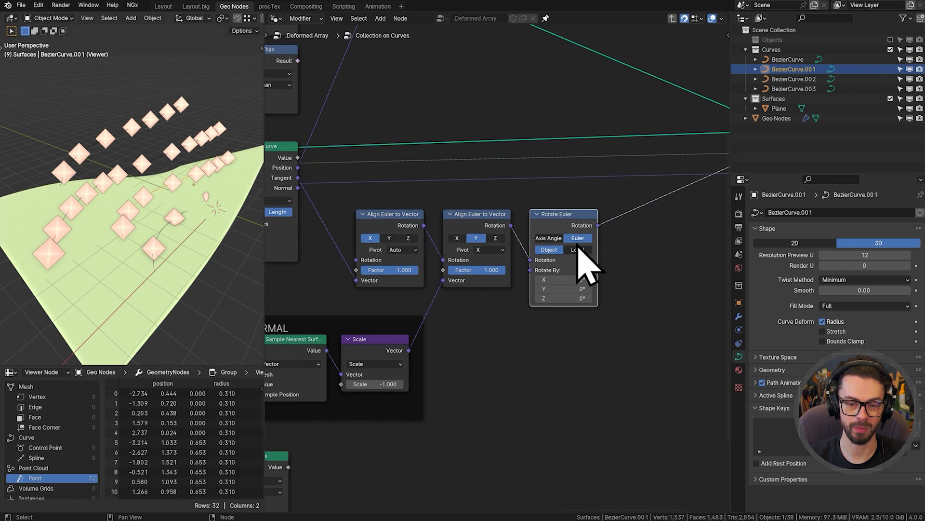
mouse_move(588, 188)
middle_down()
mouse_move(562, 217)
mouse_move(588, 206)
middle_up()
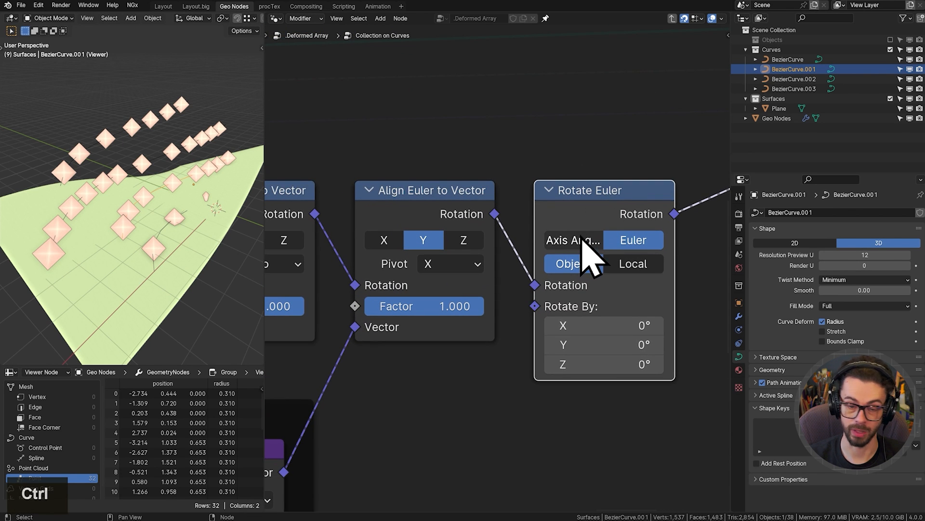
click(581, 240)
middle_drag(658, 296, 626, 291)
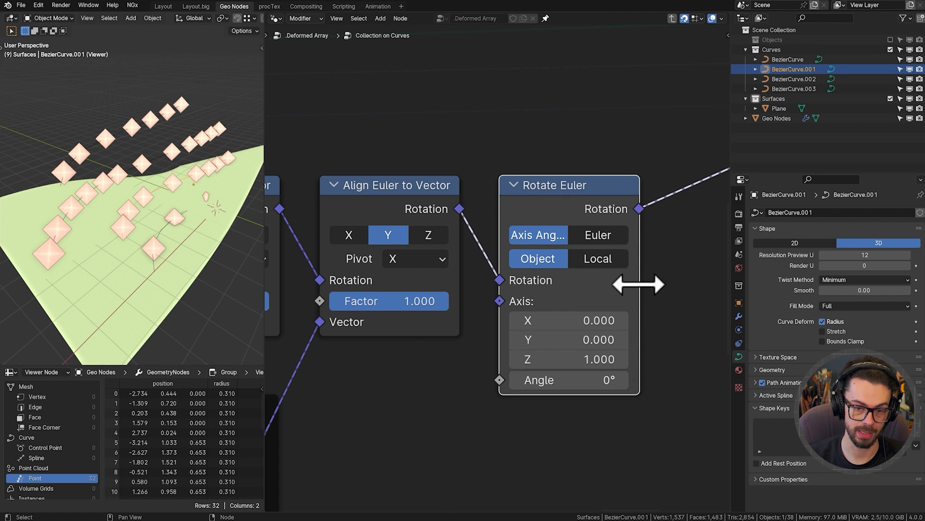
drag(641, 283, 667, 289)
Remove the Viewer preview and show the instanced objects close up in the viewport.
scroll(499, 261, down, 6)
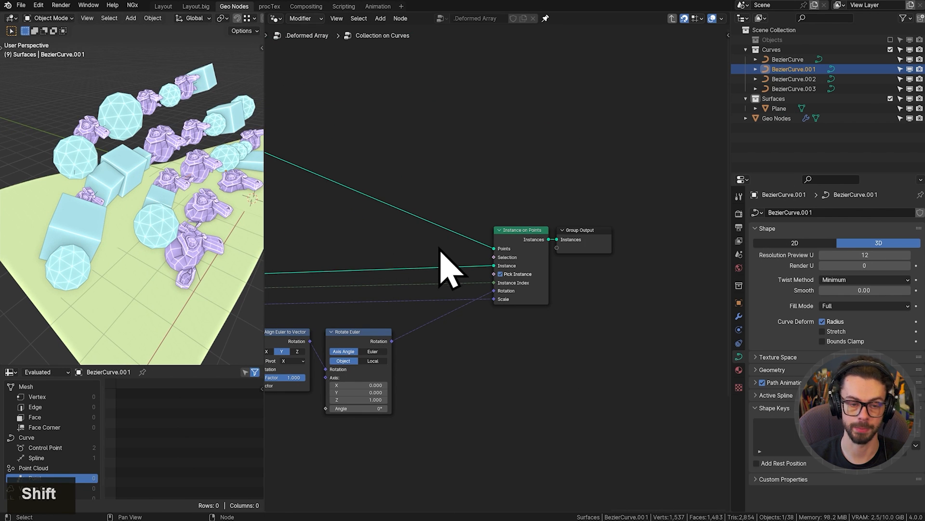
middle_drag(365, 245, 514, 195)
scroll(140, 161, up, 4)
middle_drag(193, 118, 162, 193)
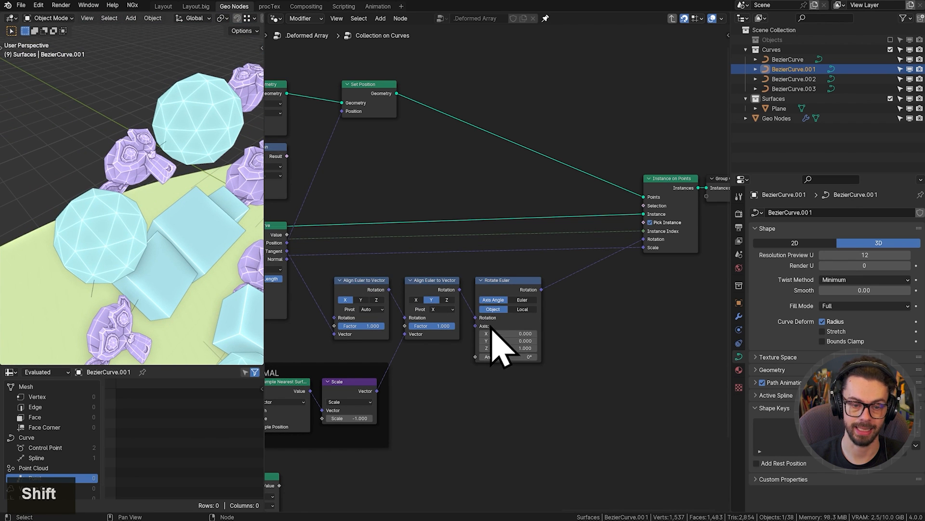
Set the Rotate Euler axis to X 1, Y 0, Z 0 and its space to Local.
scroll(492, 332, up, 6)
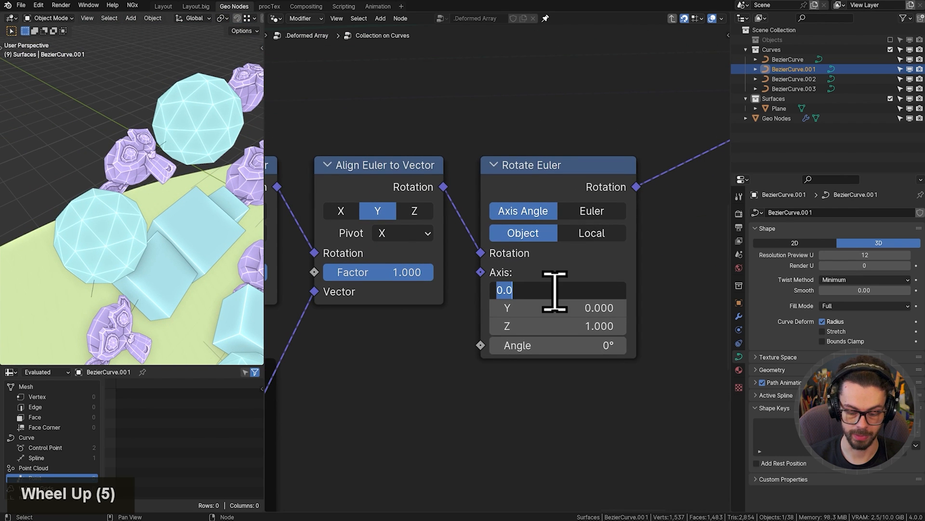
text(1)
key(Tab)
text(0)
key(Tab)
text(0)
key(Return)
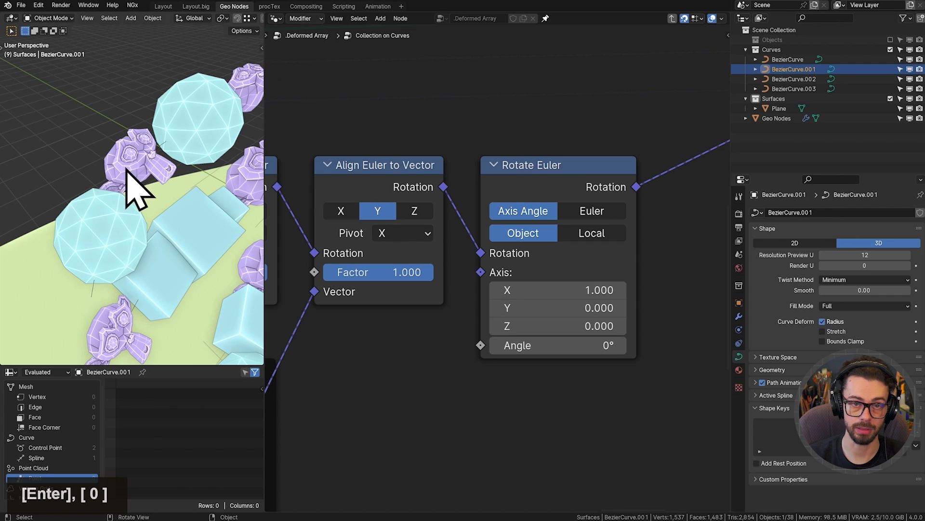
click(593, 234)
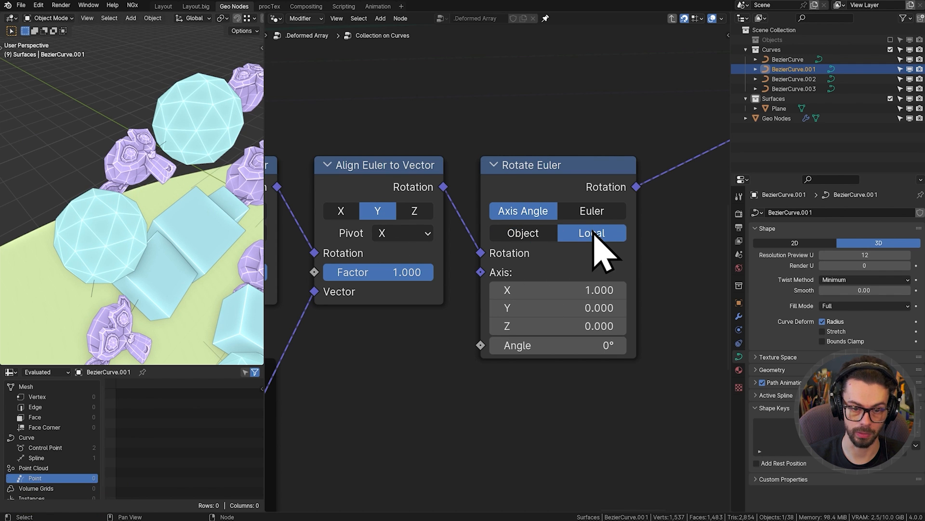
Connect the Sample Index value output to the Rotate Euler node's Angle input.
scroll(412, 344, down, 9)
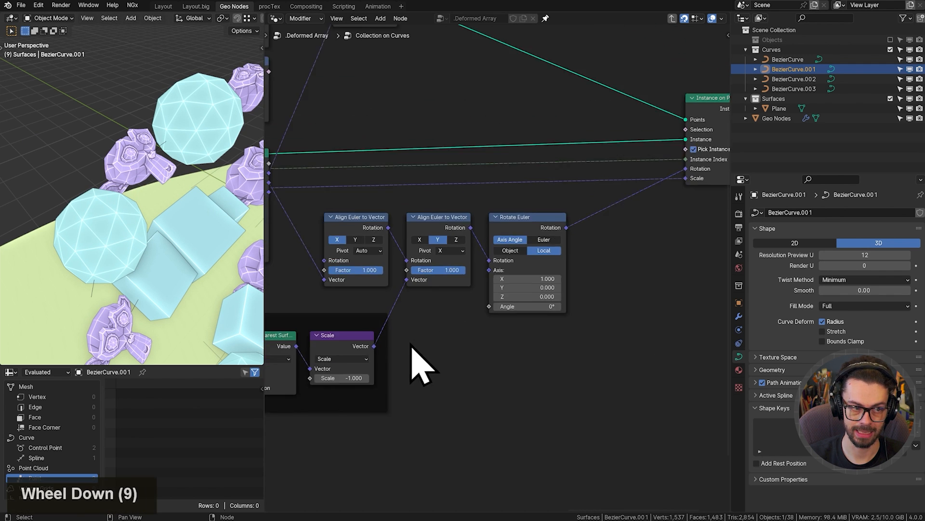
scroll(412, 345, down, 1)
middle_drag(412, 344, 438, 269)
drag(334, 322, 546, 183)
middle_drag(391, 323, 443, 283)
shift+middle_drag(176, 236, 145, 157)
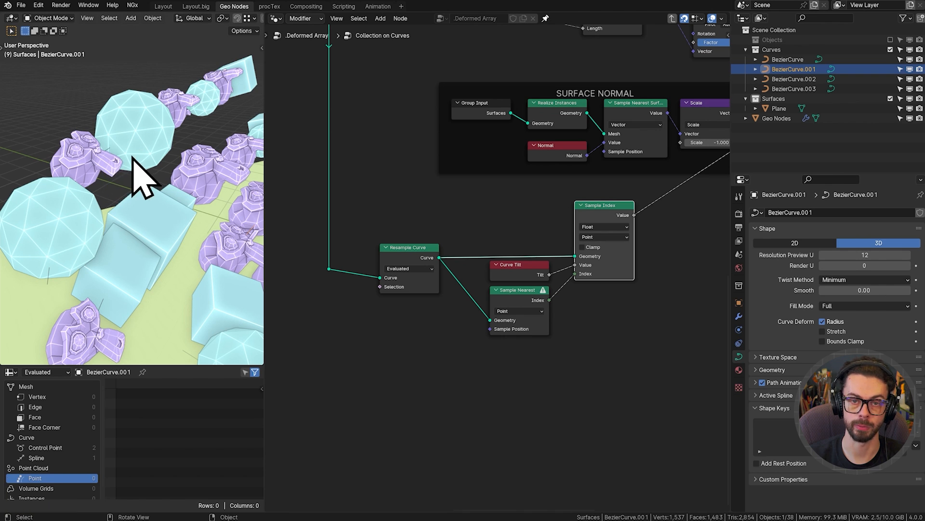
Shift the Curve Tilt, Sample Nearest and Sample Index nodes horizontally away from Resample Curve to make room for another node.
scroll(539, 335, up, 4)
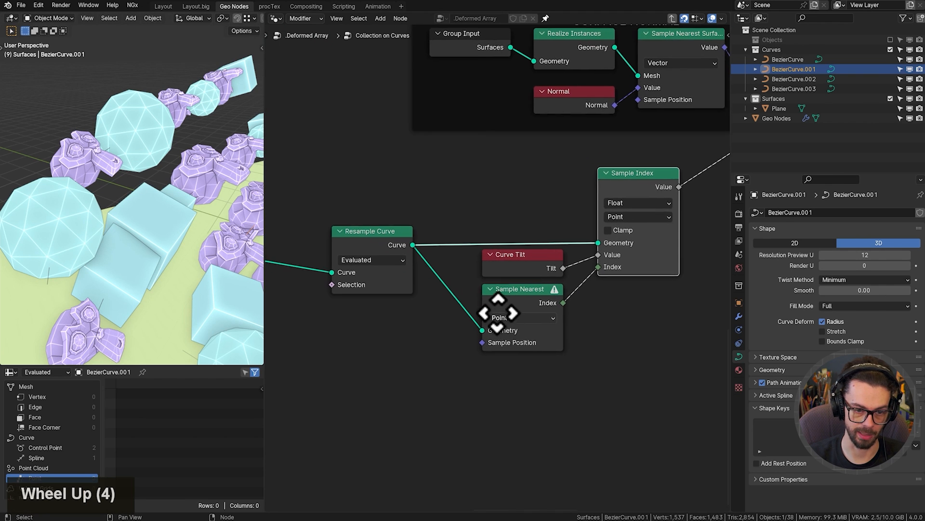
scroll(538, 359, up, 2)
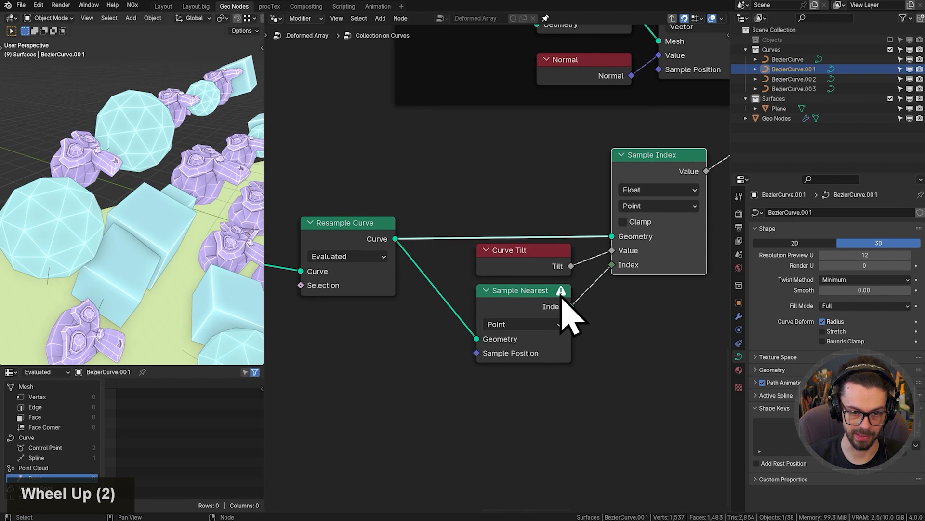
mouse_move(561, 298)
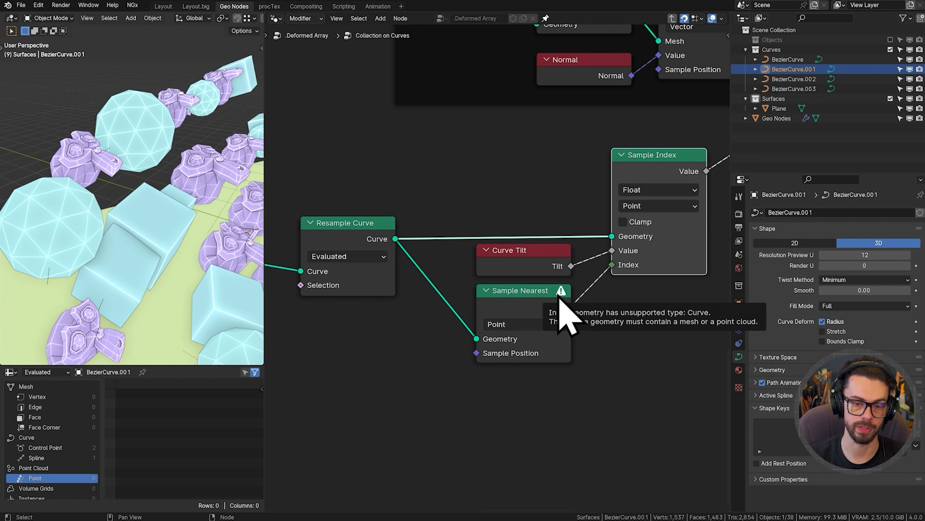
drag(636, 285, 471, 172)
key(g)
key(x)
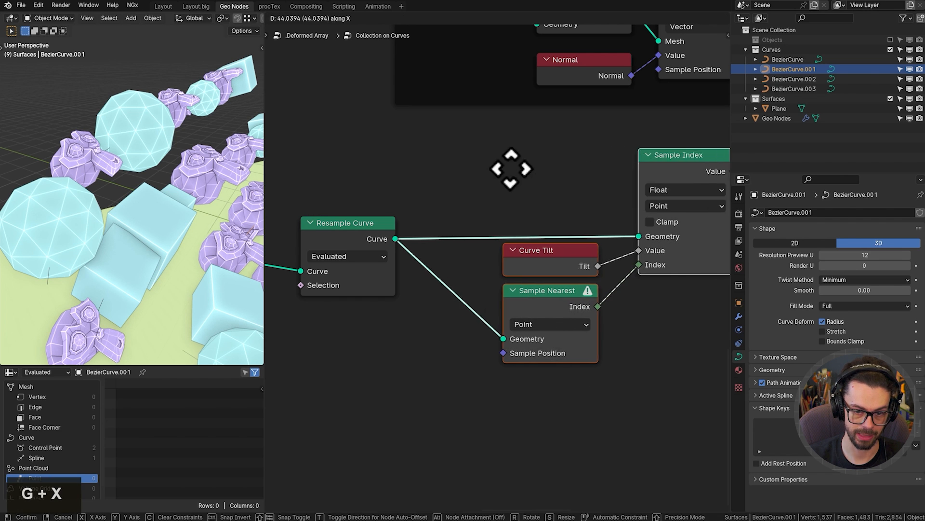
click(579, 167)
middle_drag(554, 196, 490, 197)
Insert a Curve to Mesh node between Resample Curve and the Sample Nearest geometry input.
key(shift+a)
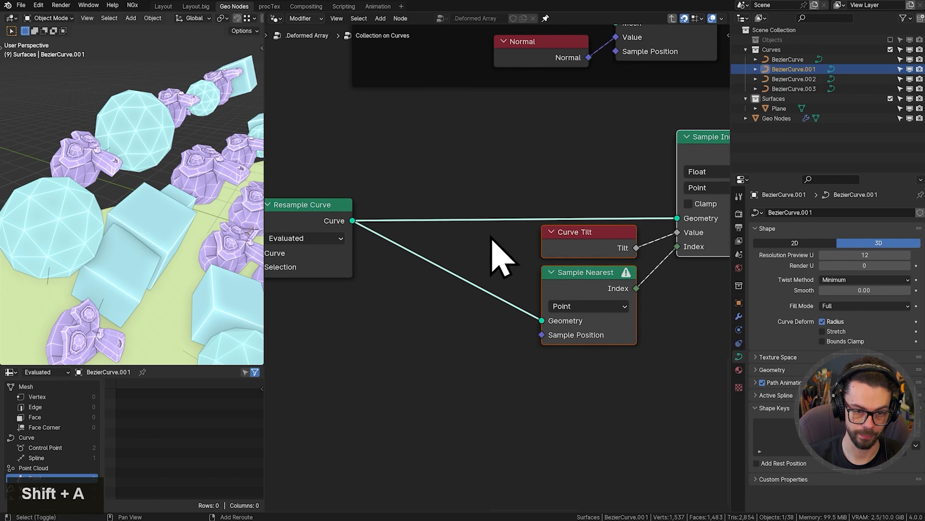
text(curve to mes)
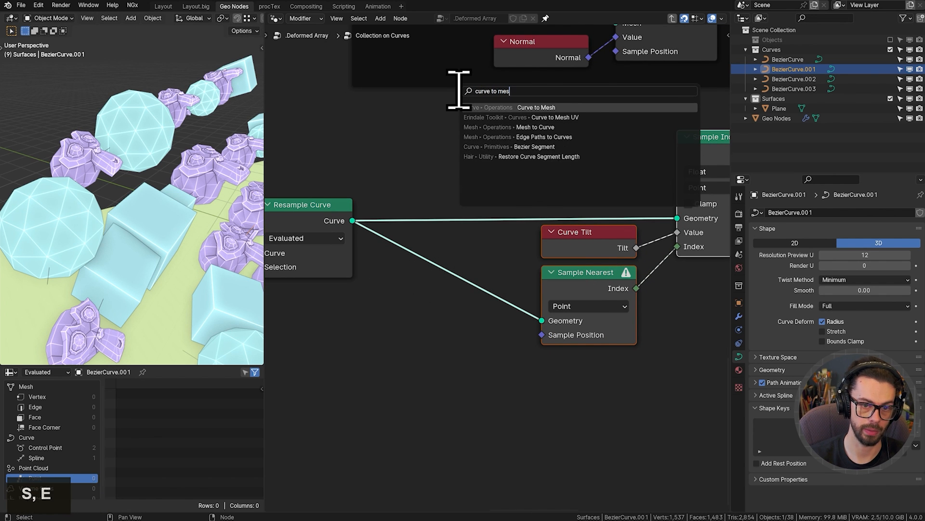
key(Return)
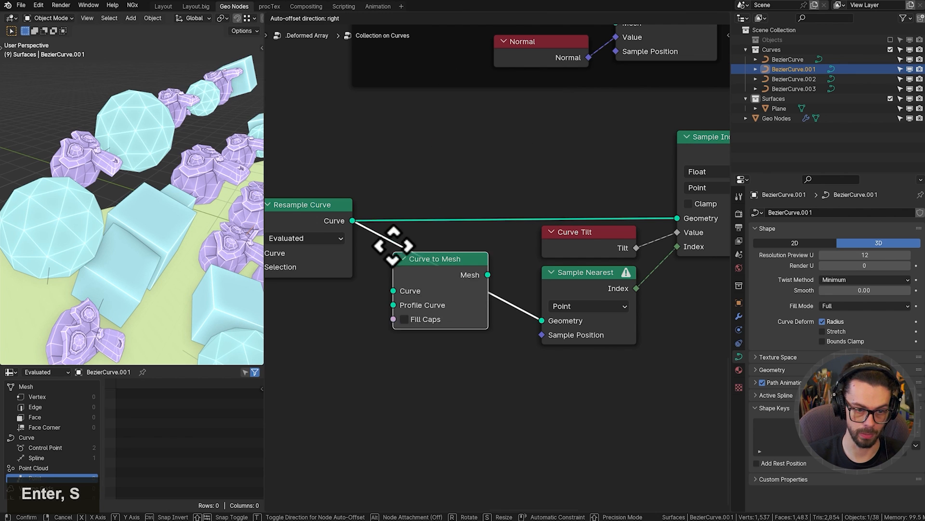
click(401, 256)
key(g)
click(453, 287)
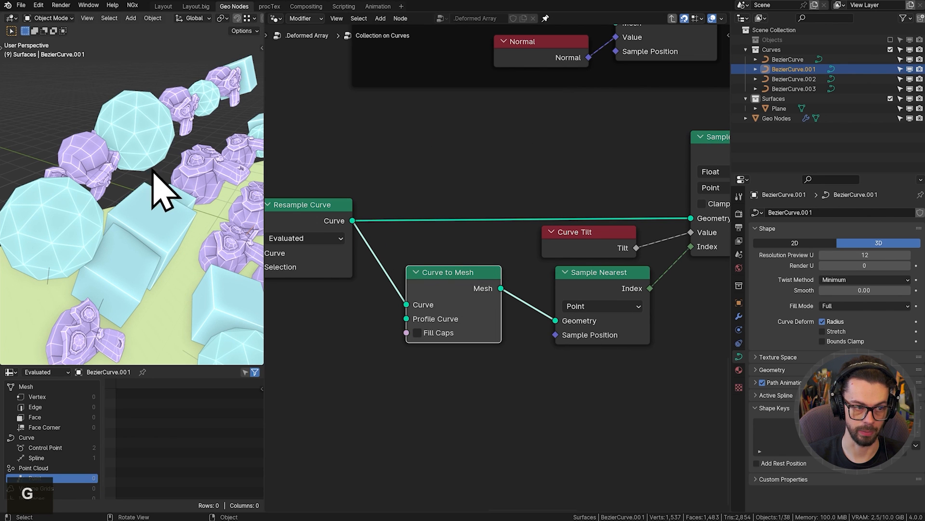
Repeatedly mute and unmute the Curve to Mesh node to compare the instance rotations with and without it.
key(m)
key(m)
key(m)
key(m)
key(m)
key(m)
key(m)
key(m)
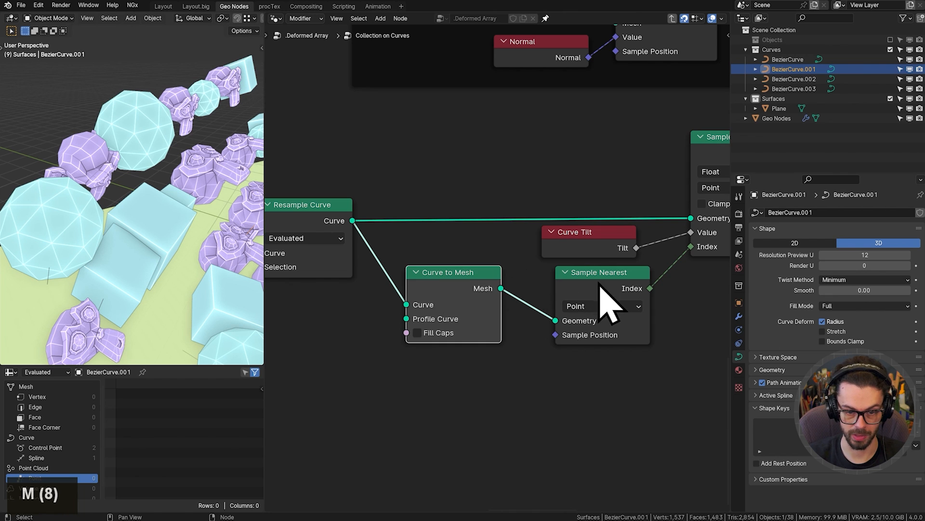
Tidy the spacing of the tilt sampling nodes and enclose them, from Resample Curve to Sample Index, in a frame.
drag(599, 283, 593, 281)
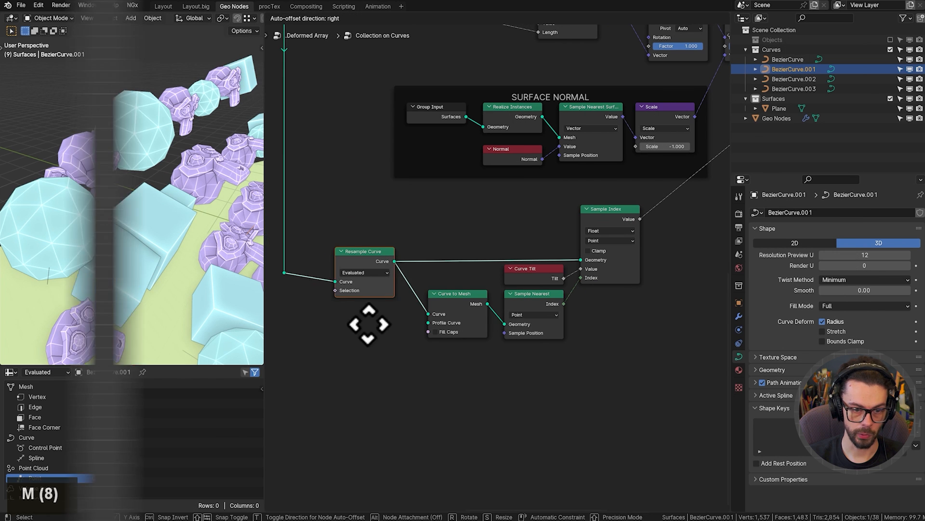
click(382, 322)
drag(345, 188, 650, 377)
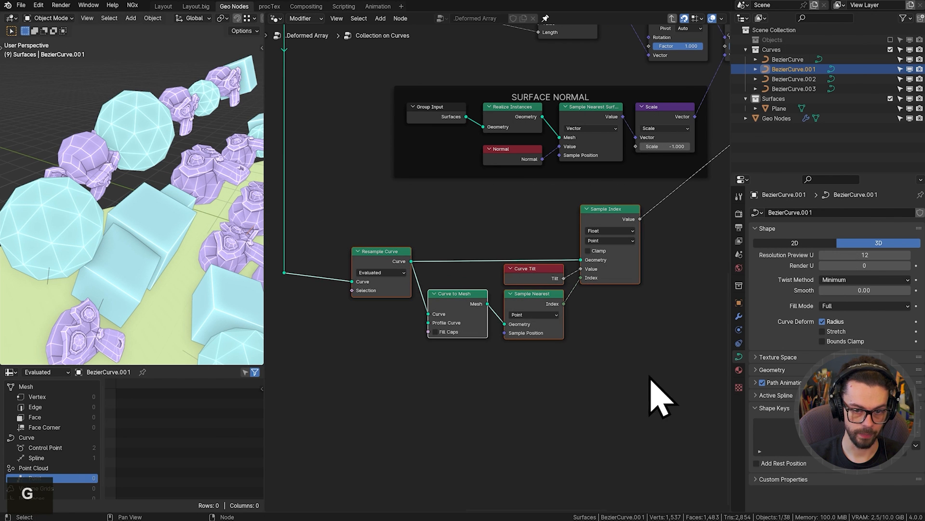
key(ctrl+j)
drag(580, 343, 626, 347)
click(627, 347)
Label the new frame SAMPLE TILT and align it directly beneath the SURFACE NORMAL frame.
key(F2)
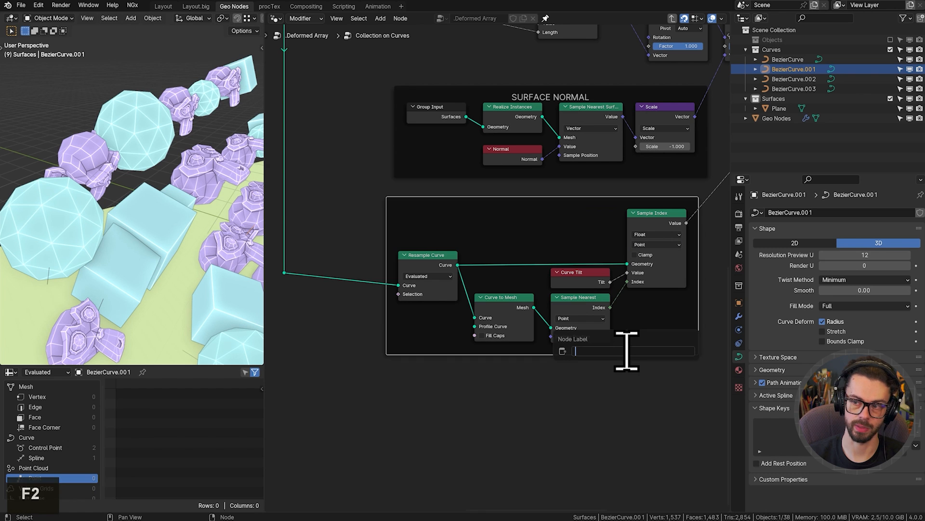
text(SAMPLE TILT)
key(Return)
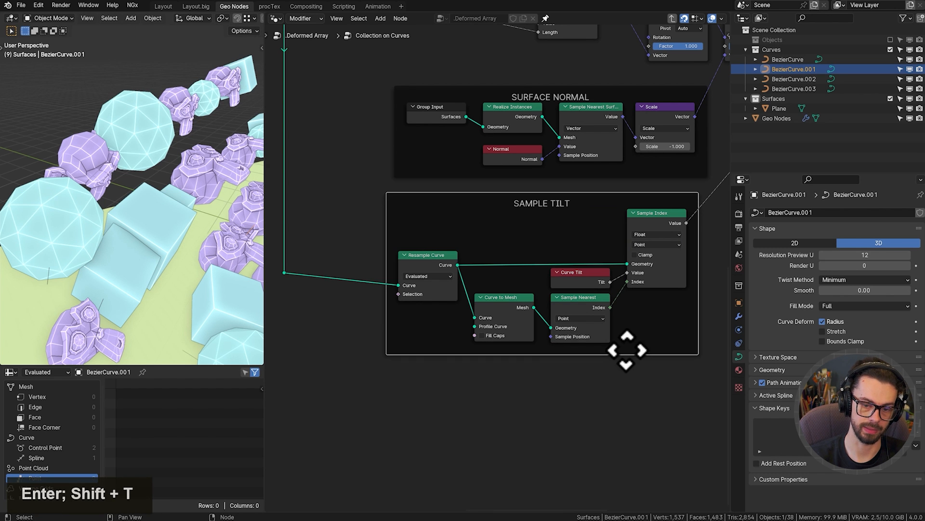
key(g)
click(465, 406)
click(466, 404)
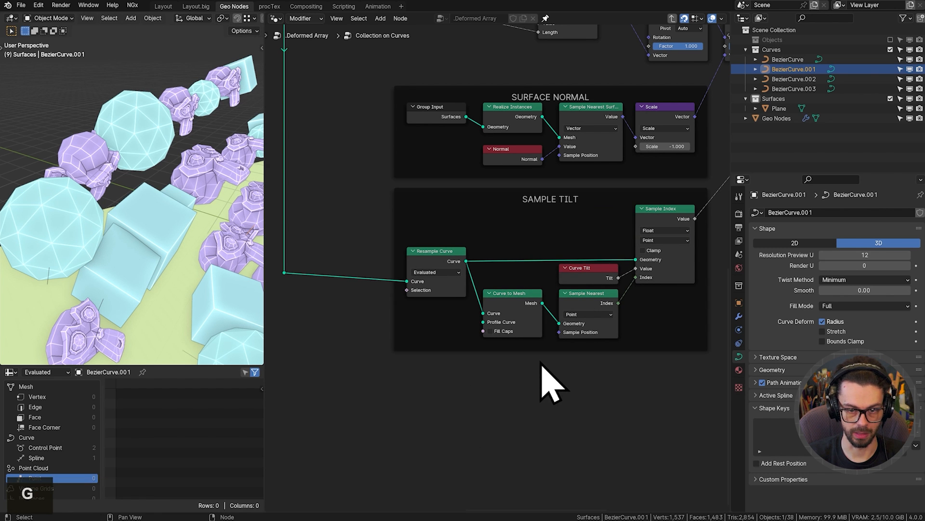
Maximize the 3D viewport and examine the whole instanced array over the surface.
middle_drag(538, 298, 427, 363)
scroll(166, 237, down, 2)
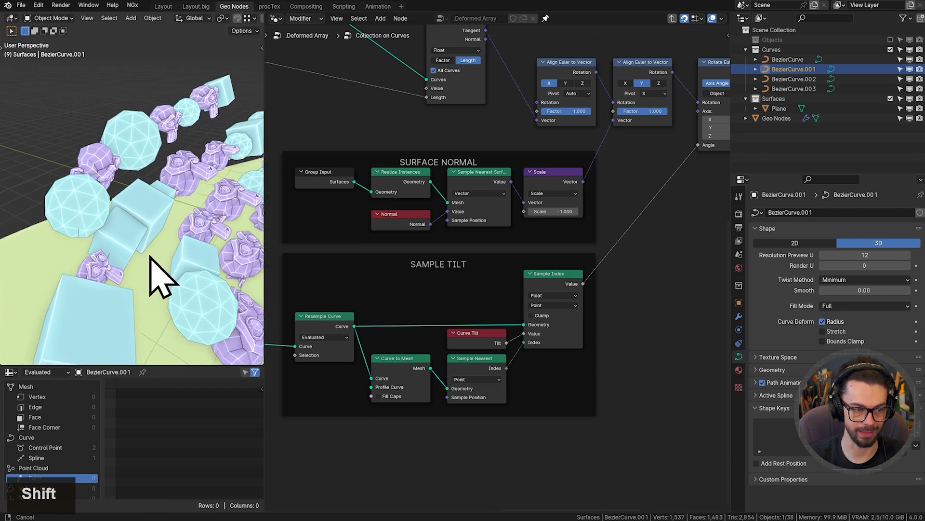
shift+middle_drag(148, 254, 122, 220)
shift+click(57, 187)
key(ctrl+space)
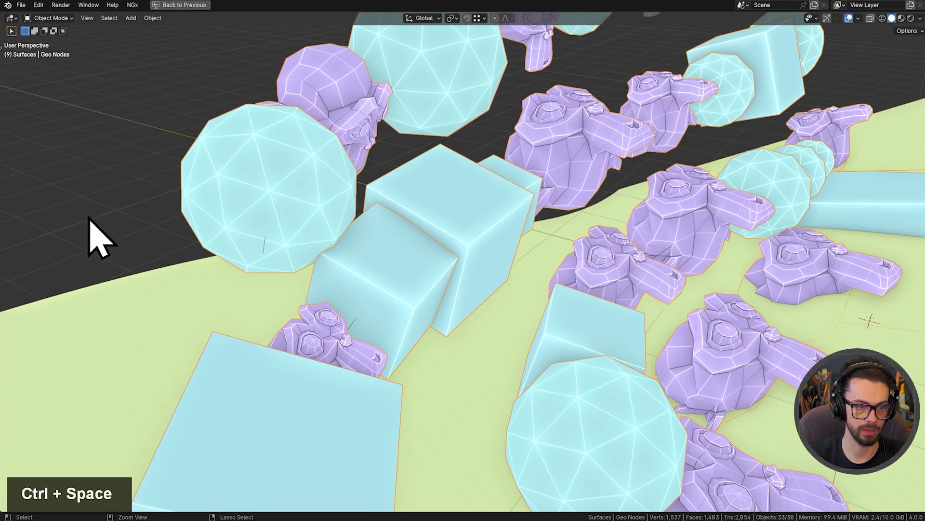
scroll(384, 248, down, 5)
shift+middle_drag(384, 248, 492, 225)
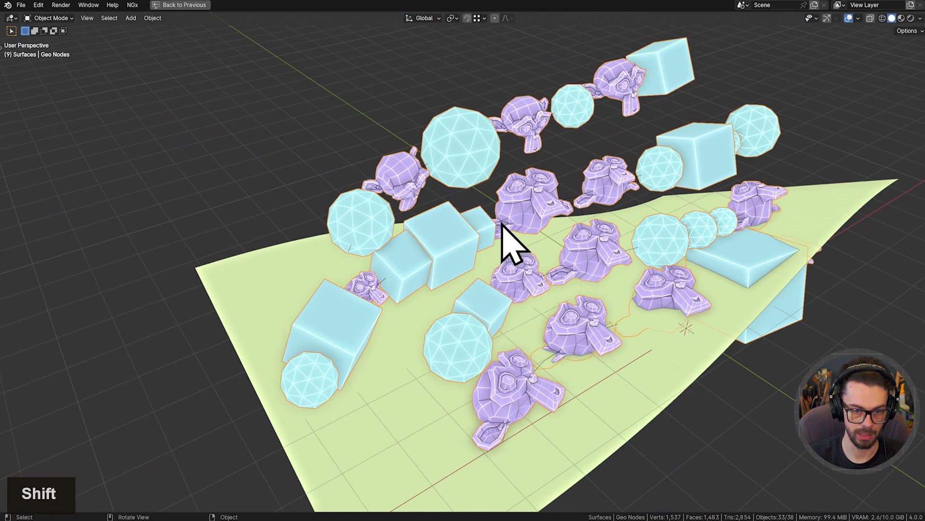
Try tilting all control points of BezierCurve.003 in both directions in Edit Mode to test how the instances rotate.
shift+click(571, 289)
key(Tab)
key(a)
key(ctrl+t)
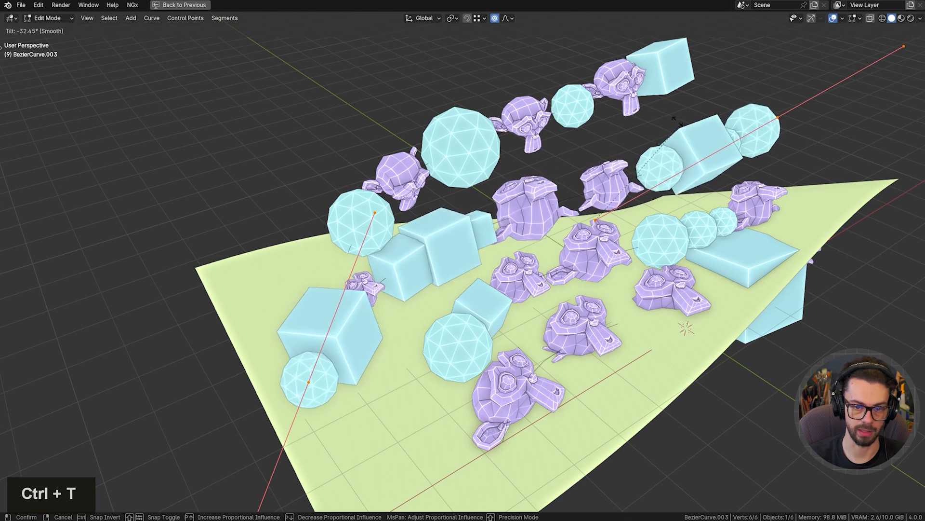
right_click(556, 208)
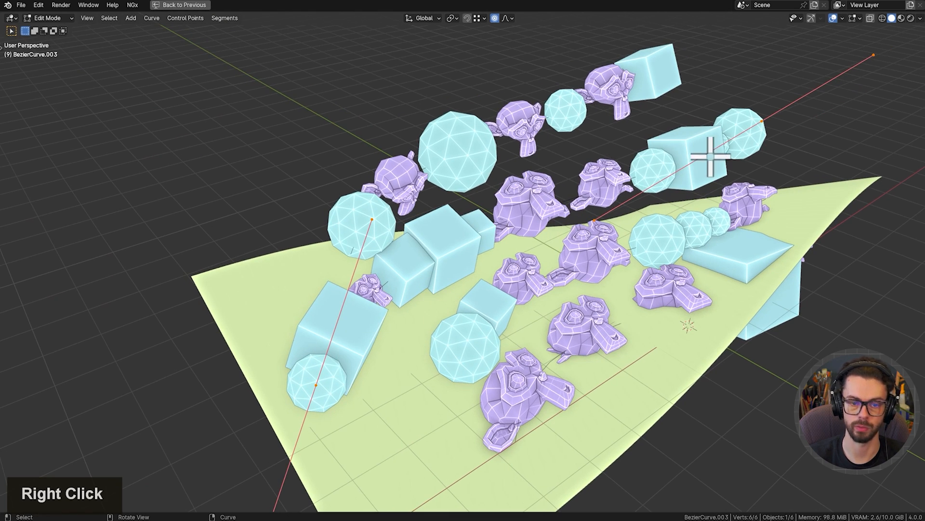
middle_drag(416, 261, 593, 191)
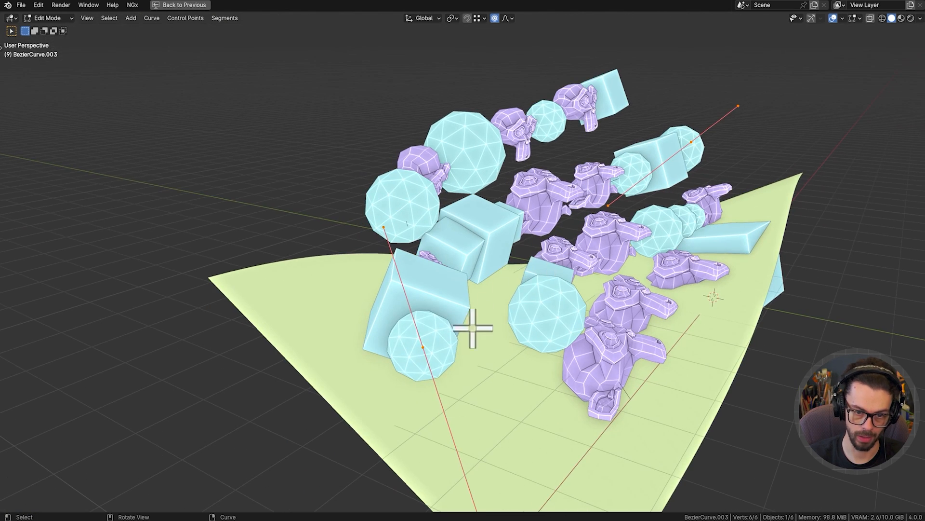
key(ctrl+t)
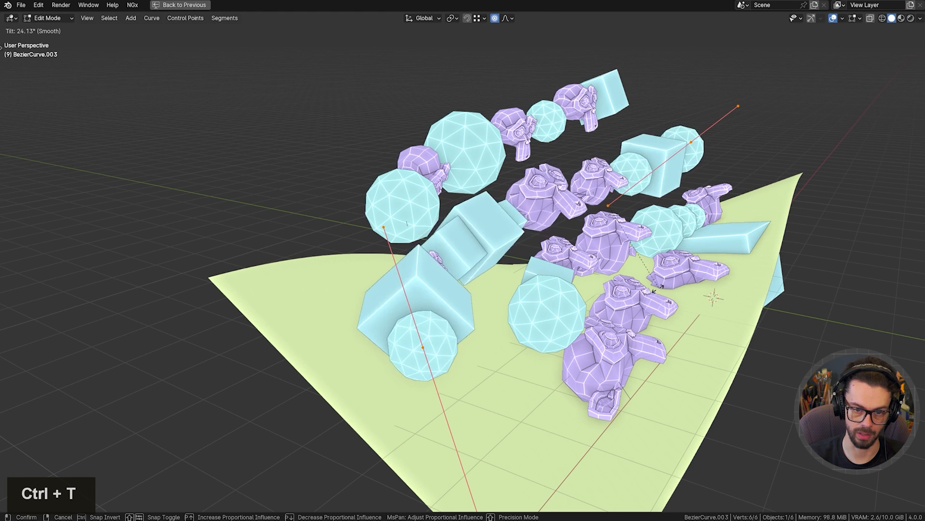
click(650, 289)
key(Tab)
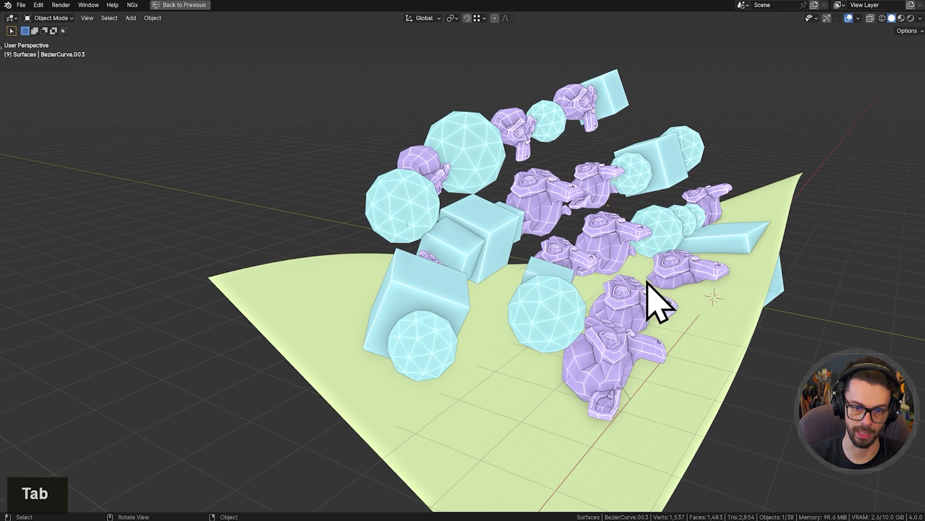
Restore the multi-editor layout and move the Rotate Euler node closer to the second Align Euler to Vector node.
key(ctrl+space)
middle_drag(648, 129, 428, 194)
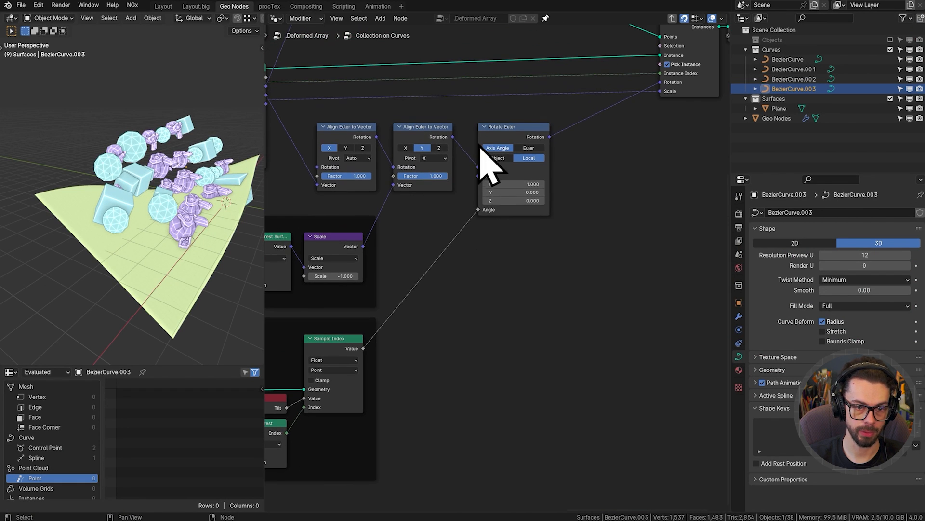
drag(487, 131, 474, 130)
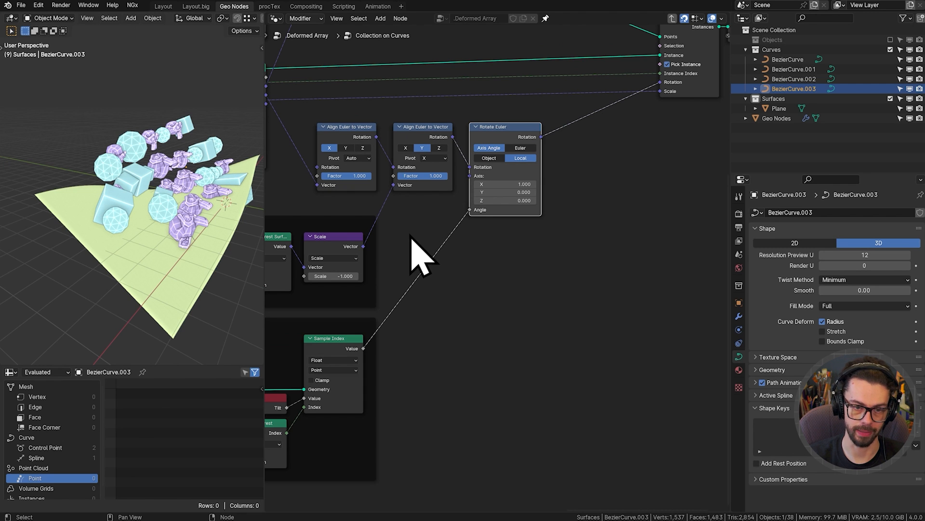
Duplicate the RANDOMISE SCALE frame together with all of its nodes.
scroll(422, 260, down, 3)
middle_drag(424, 258, 595, 276)
scroll(440, 284, down, 1)
middle_drag(441, 284, 546, 257)
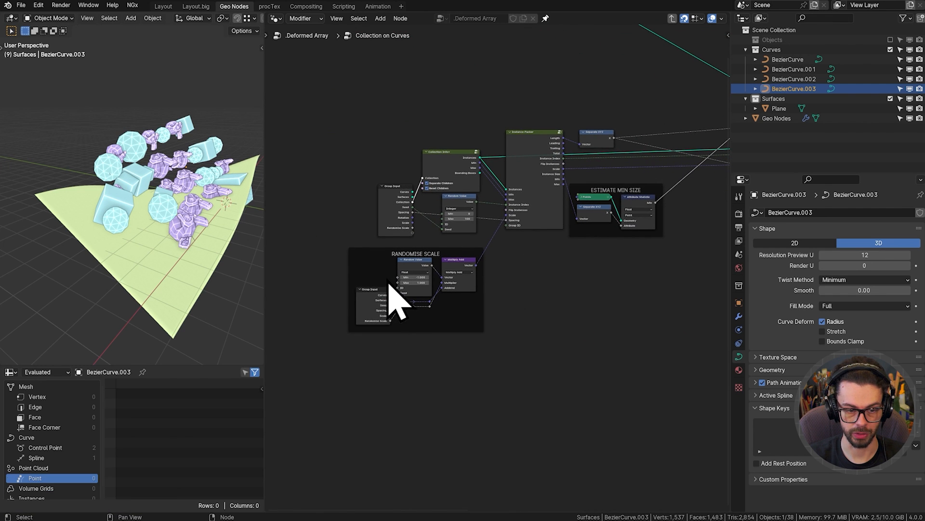
drag(328, 250, 536, 381)
key(shift+d)
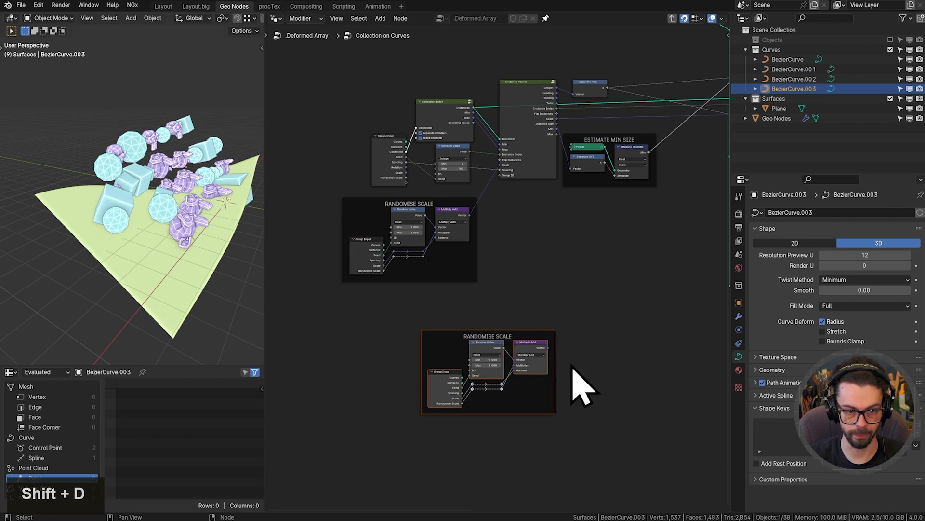
Move the duplicated RANDOMISE SCALE frame directly beneath the SAMPLE TILT frame.
middle_drag(427, 301, 399, 301)
key(g)
click(629, 327)
middle_drag(631, 328, 371, 328)
key(g)
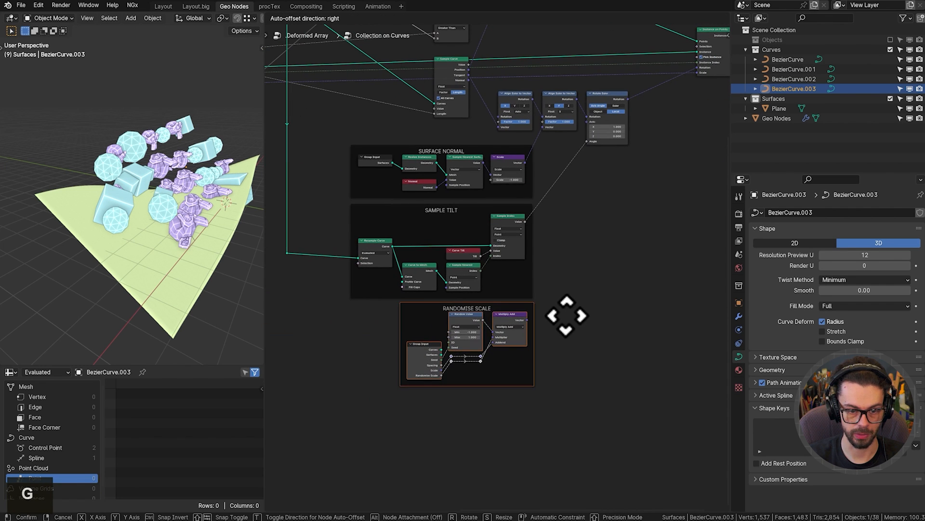
click(565, 318)
Relabel the duplicated frame as RANDOMISE ROTATION.
scroll(543, 304, up, 5)
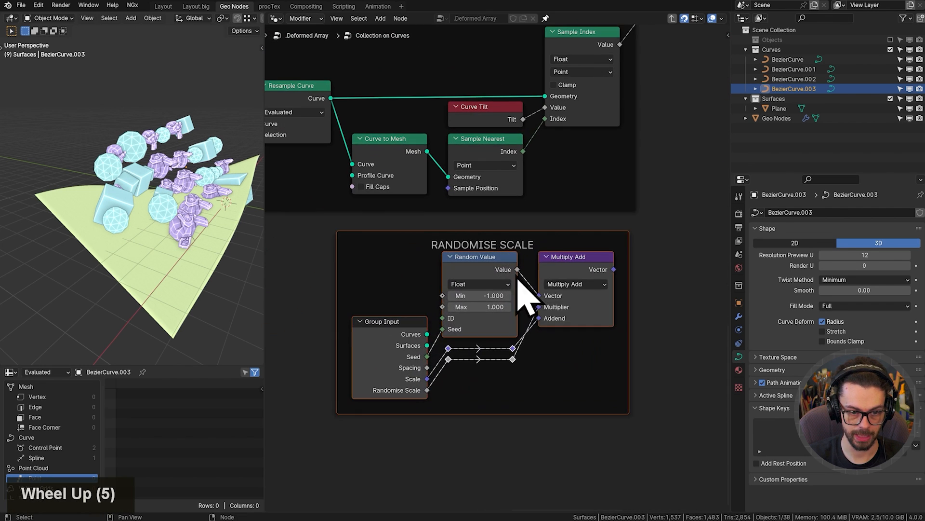
click(533, 234)
key(F2)
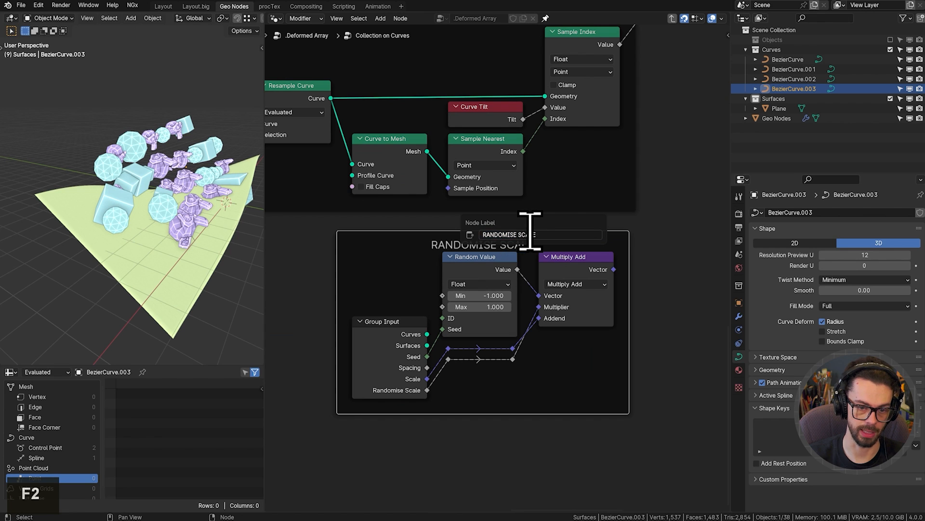
key(ctrl+BackSpace)
key(ctrl+BackSpace)
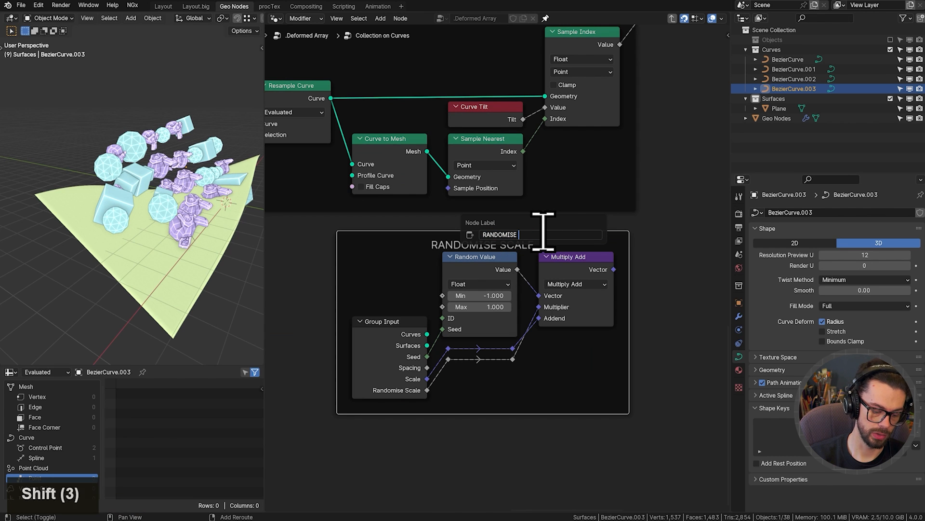
text(ROTATION)
key(Return)
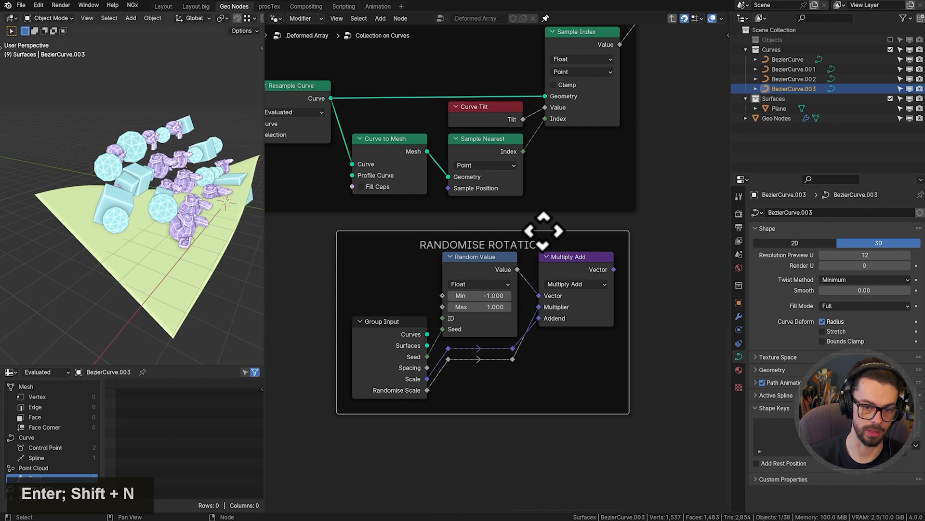
Move the Group Input node in the RANDOMISE ROTATION frame farther away from the Random Value node.
click(396, 361)
key(g)
click(318, 345)
Dissolve the reroute points beneath Random Value in the RANDOMISE ROTATION frame, keeping their links connected.
middle_drag(475, 351, 556, 327)
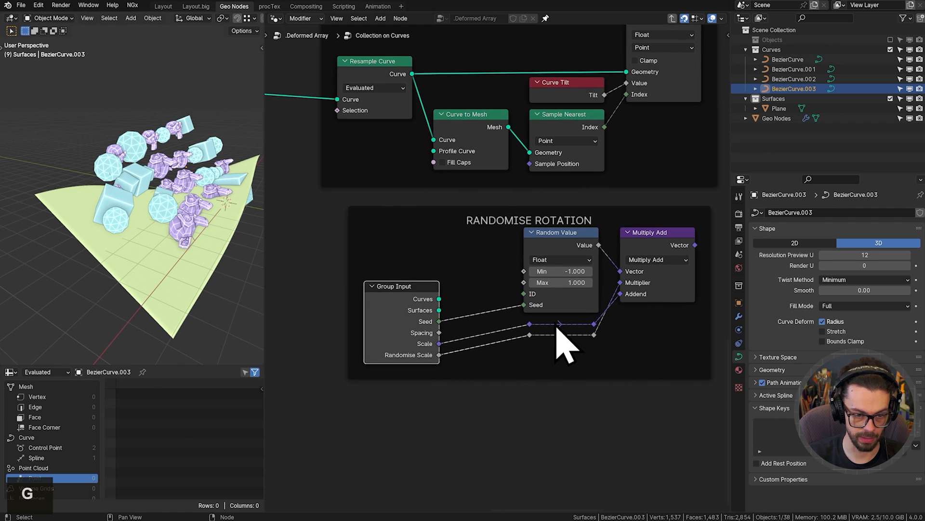
scroll(553, 328, up, 2)
mouse_move(523, 319)
mouse_down()
mouse_move(625, 380)
mouse_move(518, 327)
mouse_up()
key(ctrl+x)
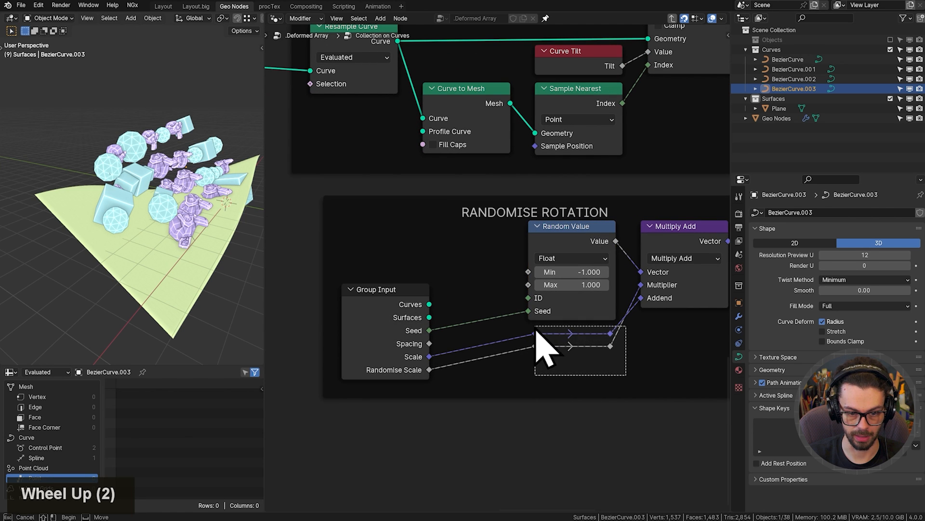
Change the RANDOMISE ROTATION frame's Random Value node to Vector and place it directly beneath the Multiply Add node.
key(g)
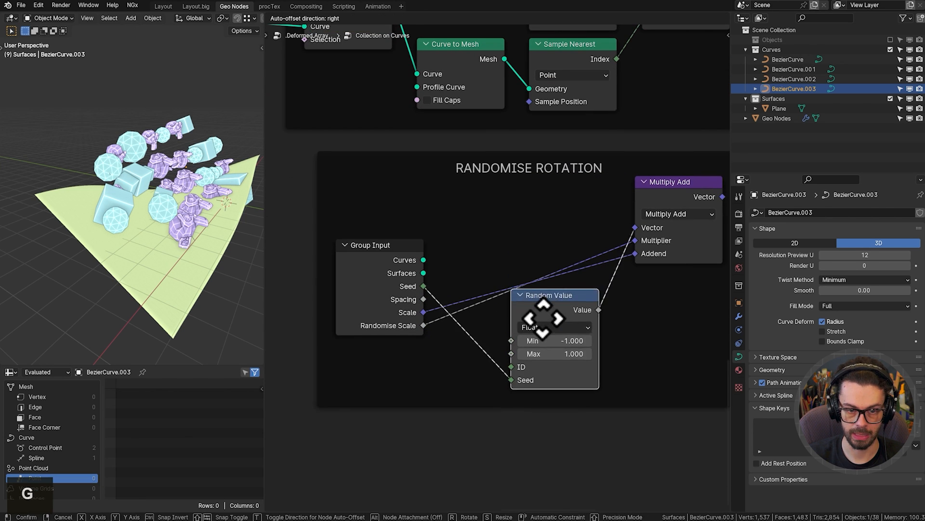
click(545, 311)
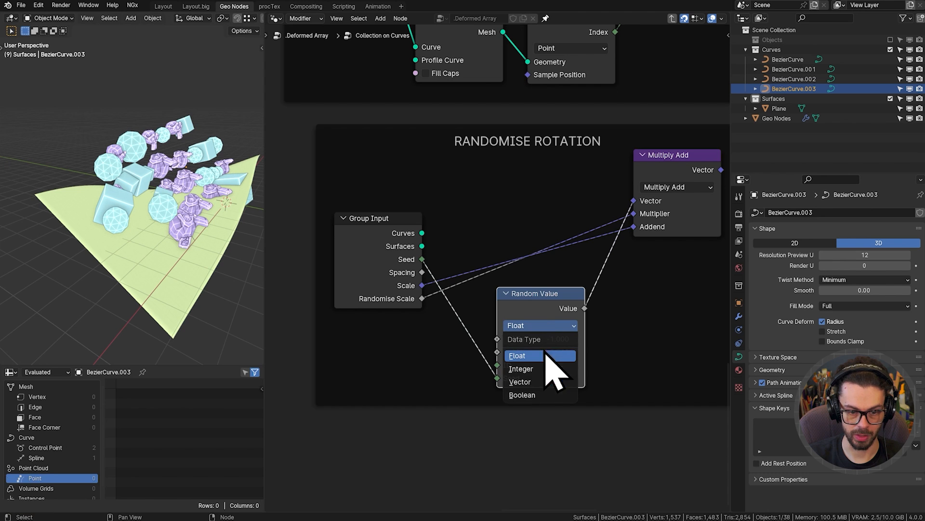
click(538, 382)
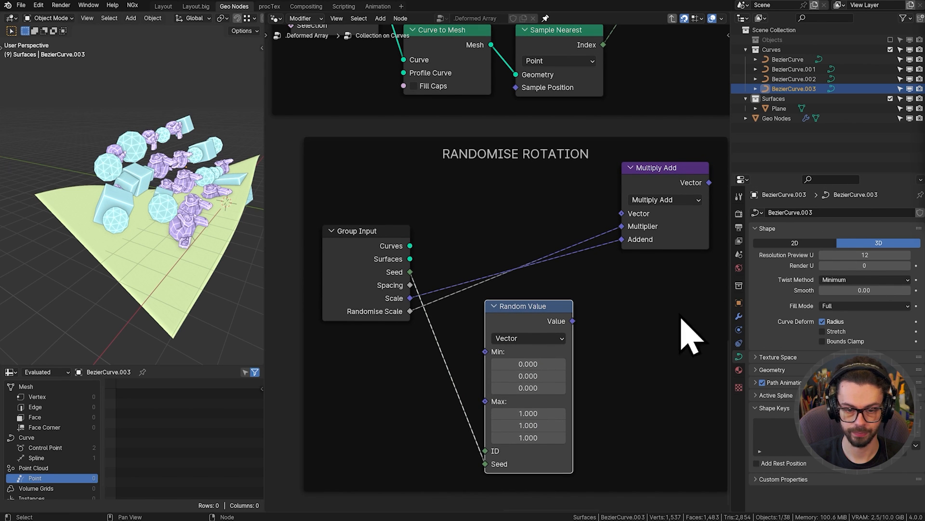
scroll(689, 337, down, 3)
key(g)
click(654, 230)
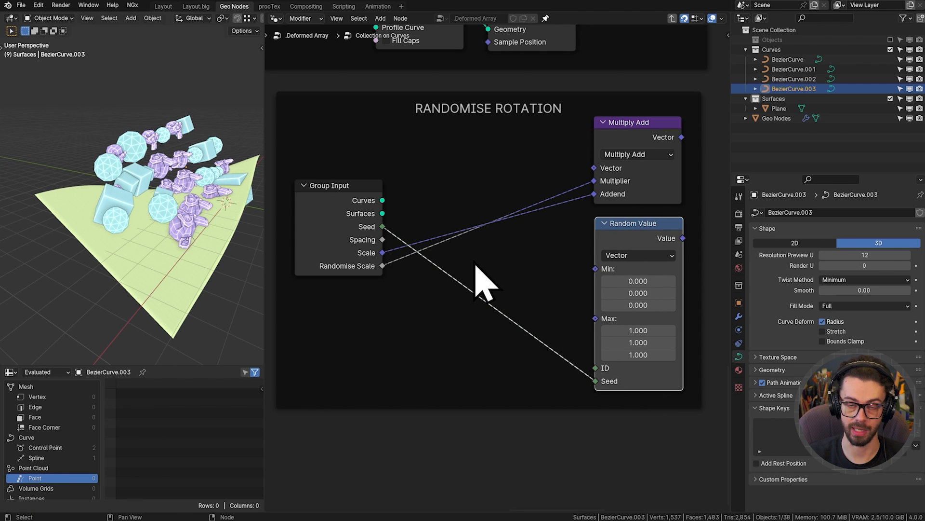
Insert a Math node set to Add on the link between Seed and Random Value, with a second value of 1.
key(shift+a)
mouse_move(443, 403)
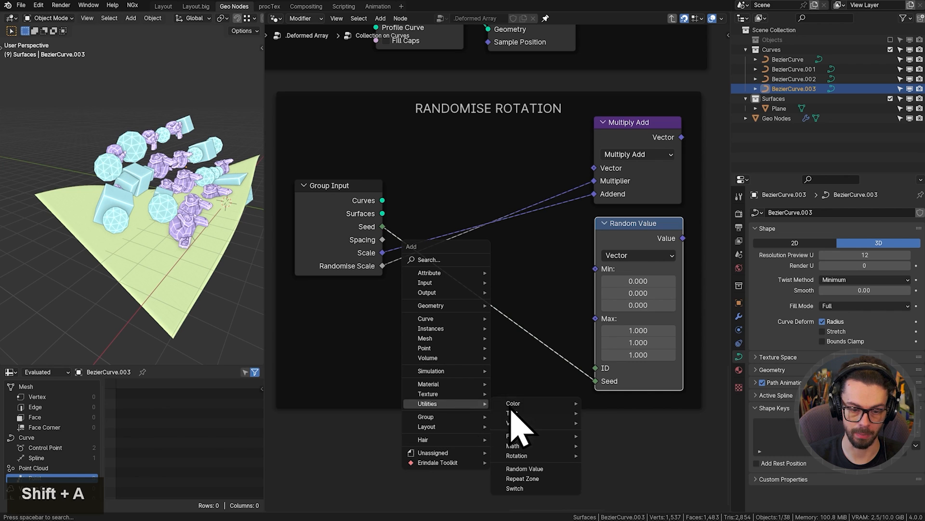
mouse_move(530, 436)
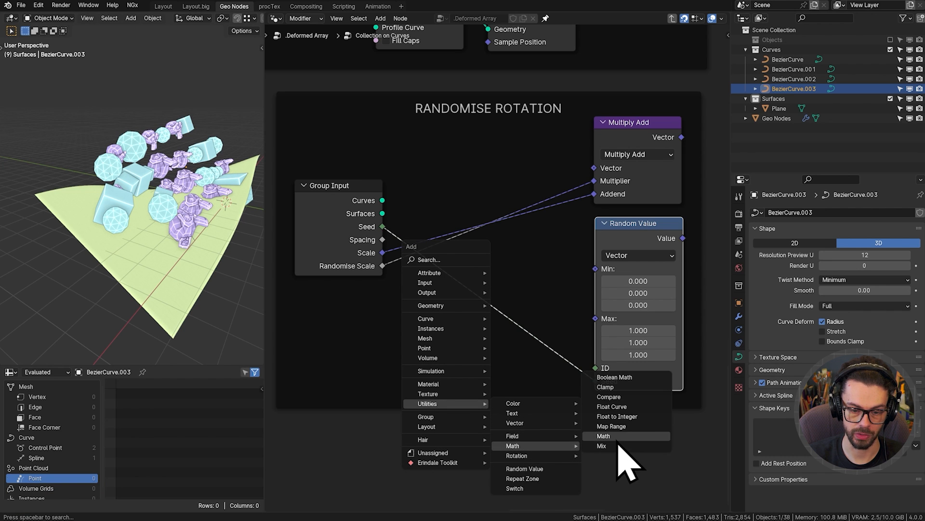
click(622, 442)
click(436, 270)
click(487, 345)
text(1)
key(Return)
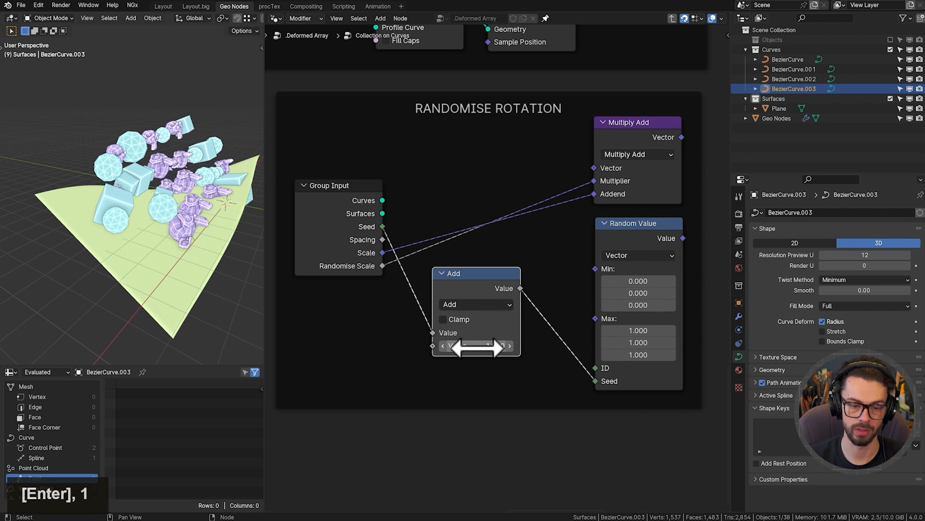
drag(473, 274, 497, 276)
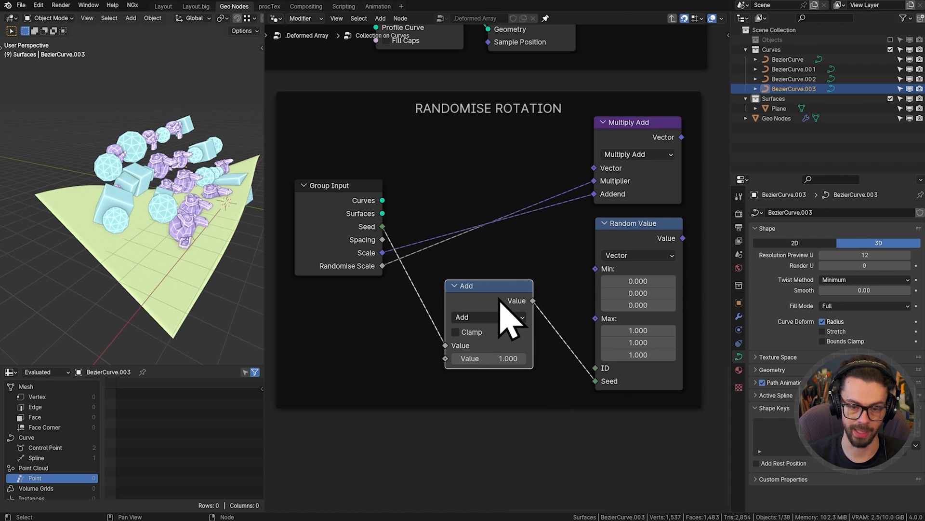
drag(499, 298, 523, 311)
click(525, 313)
Set all three Min components of the vector Random Value node to -pi and all three Max components to pi.
scroll(489, 279, down, 7)
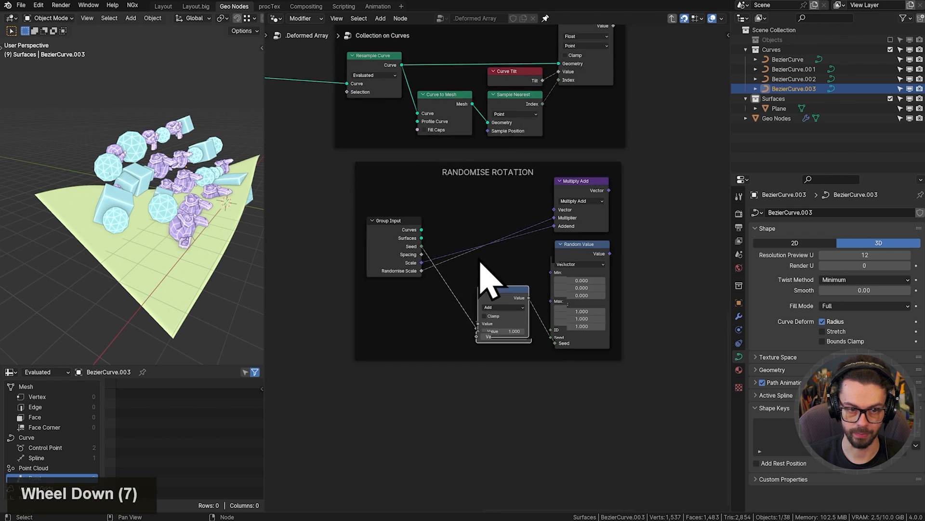
middle_drag(490, 279, 314, 135)
middle_drag(481, 345, 606, 380)
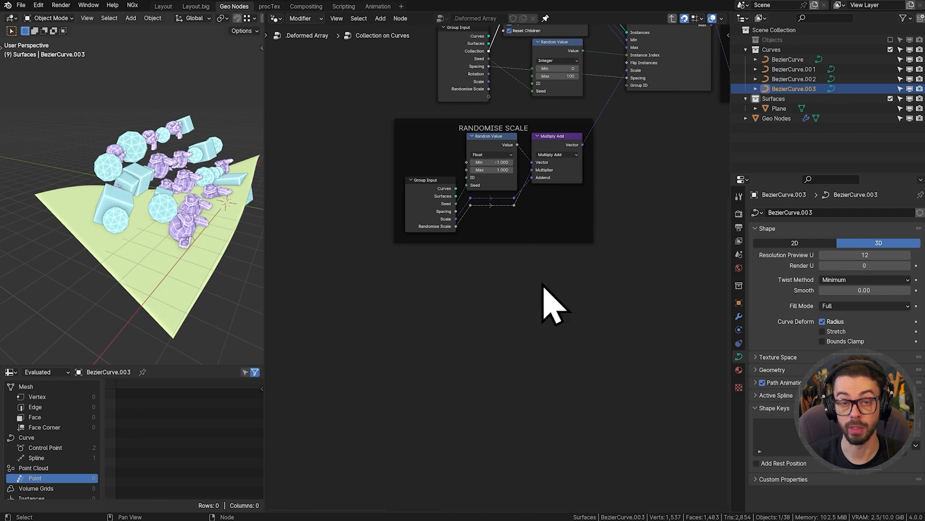
middle_drag(277, 68, 305, 196)
scroll(585, 331, up, 7)
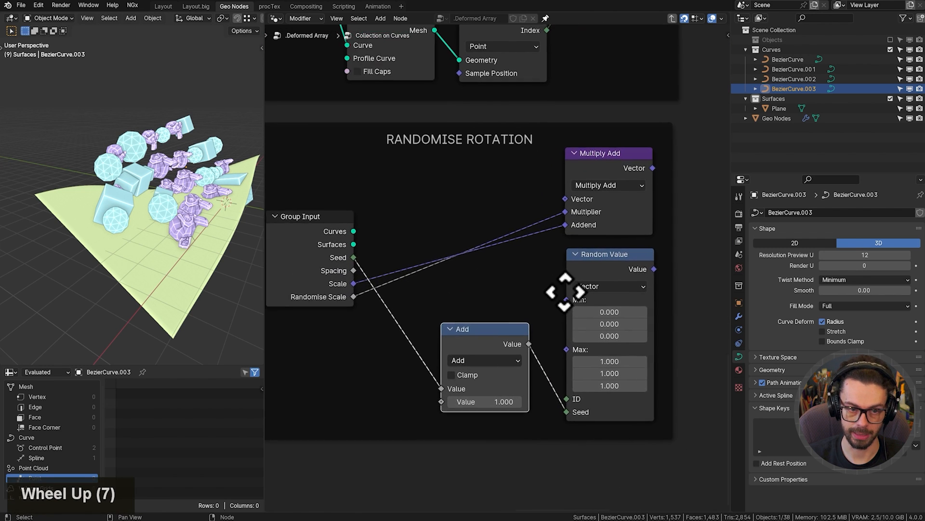
middle_drag(562, 291, 545, 268)
scroll(595, 326, up, 2)
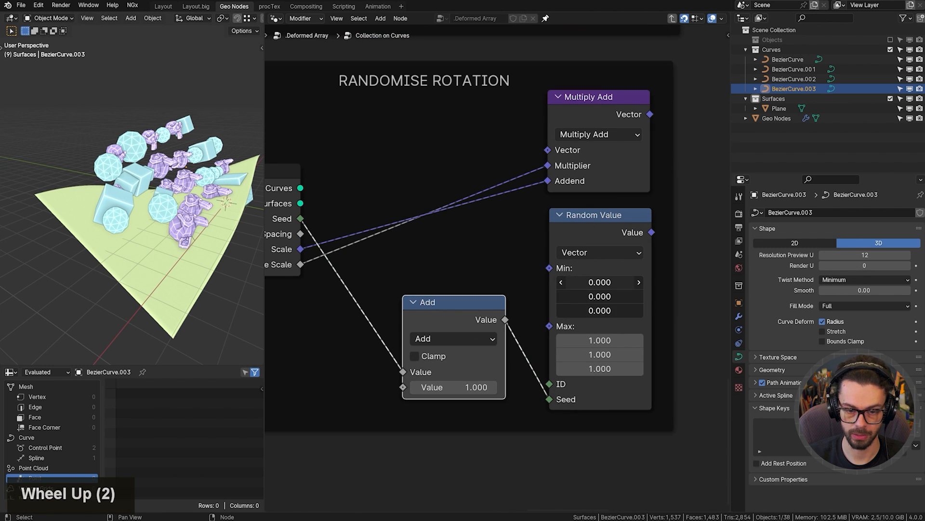
text(-)
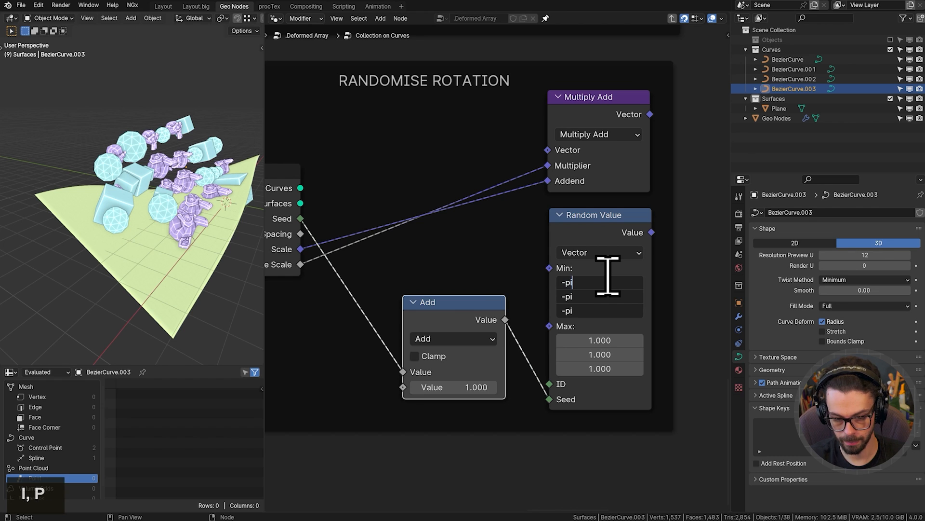
text(pi)
key(Return)
drag(599, 340, 599, 369)
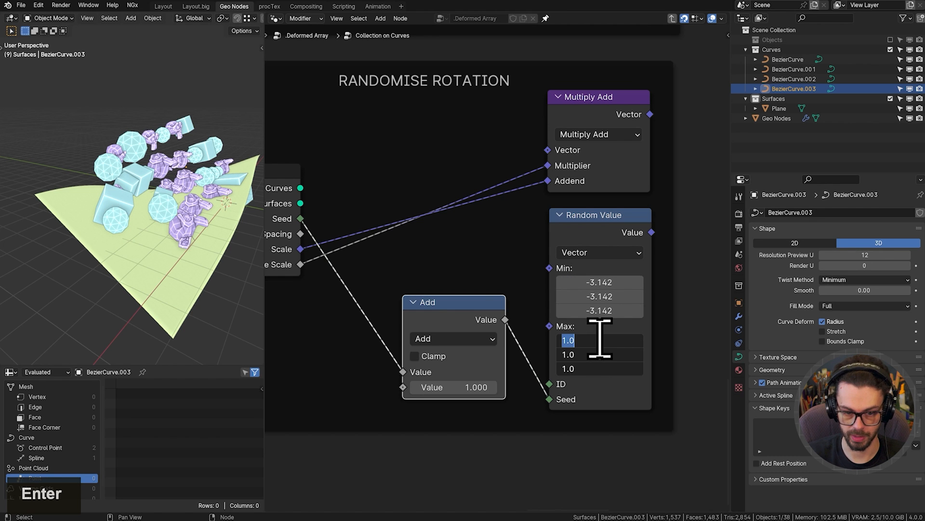
text(pi)
key(Return)
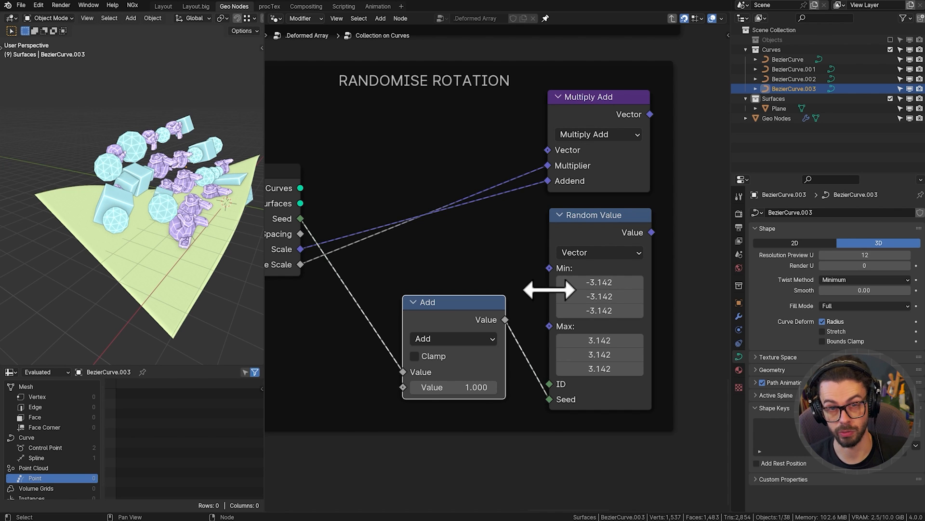
Move the Add and Random Value nodes between Group Input and Multiply Add, and connect the random value to Multiply Add's Vector input.
drag(491, 245, 597, 309)
key(g)
click(555, 212)
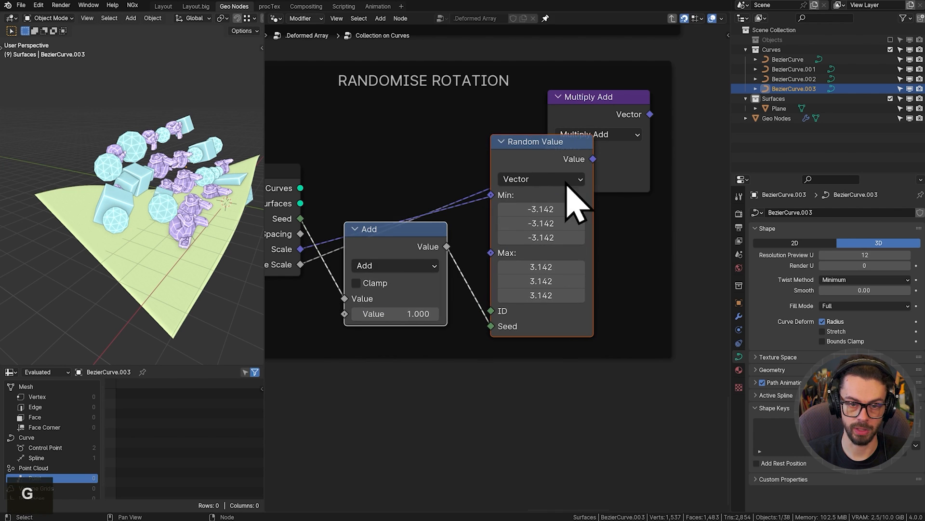
drag(593, 111, 697, 200)
drag(593, 159, 652, 238)
scroll(665, 214, down, 3)
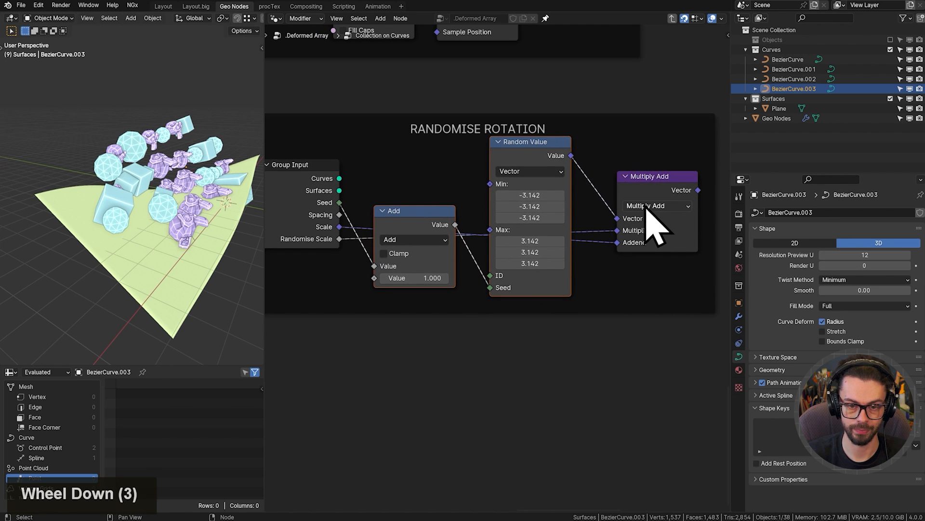
Add a new input socket to the node group's interface directly below Rotation in the Transforms panel.
key(n)
key(ctrl+space)
middle_drag(543, 219, 552, 242)
click(745, 207)
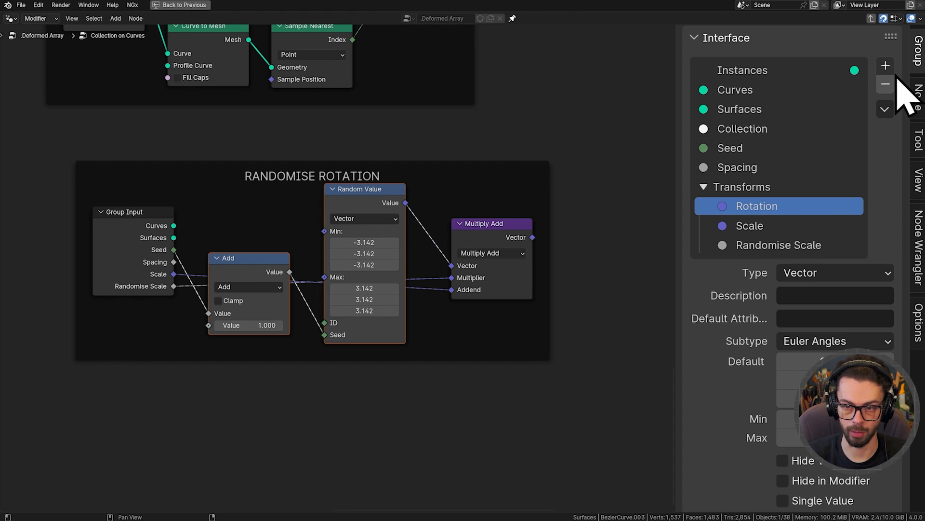
click(885, 65)
click(777, 87)
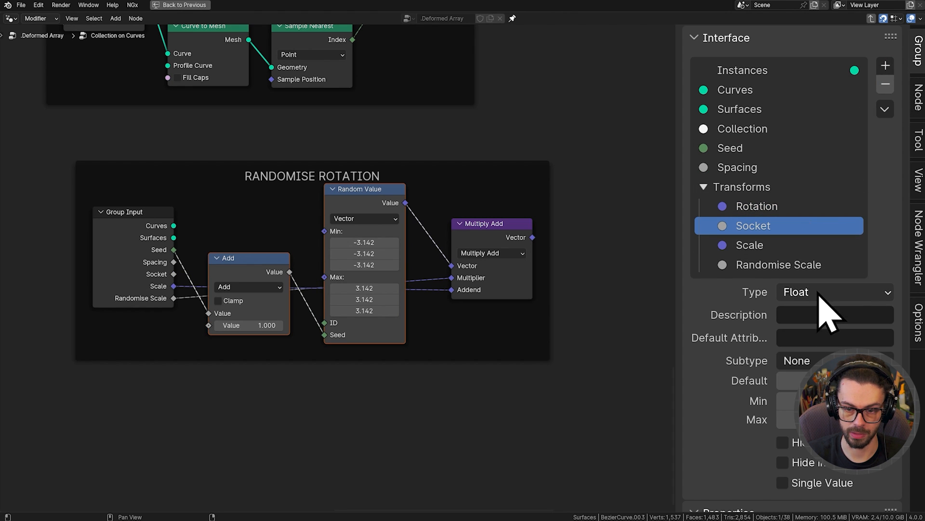
Rename the new input socket as Randomise Rotation.
double_click(766, 226)
text(Ran)
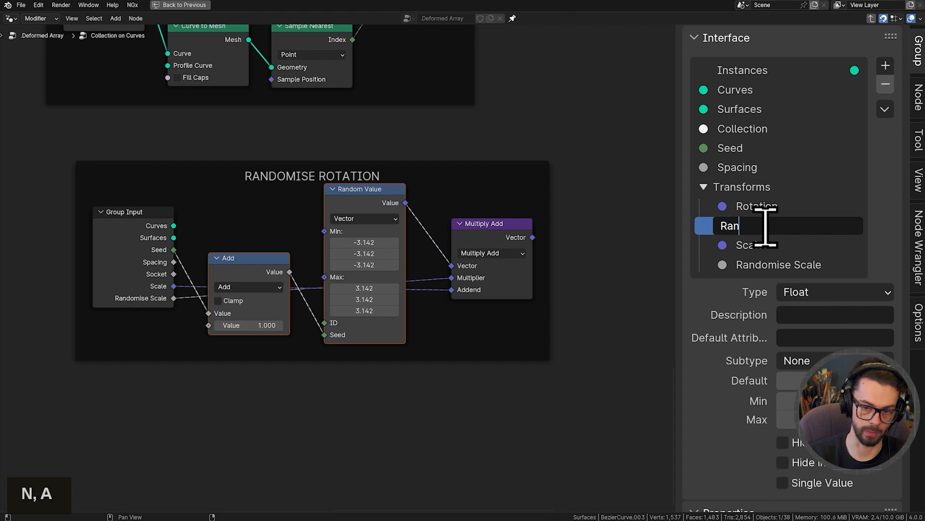
text(som)
key(BackSpace)
key(BackSpace)
key(BackSpace)
text(domise)
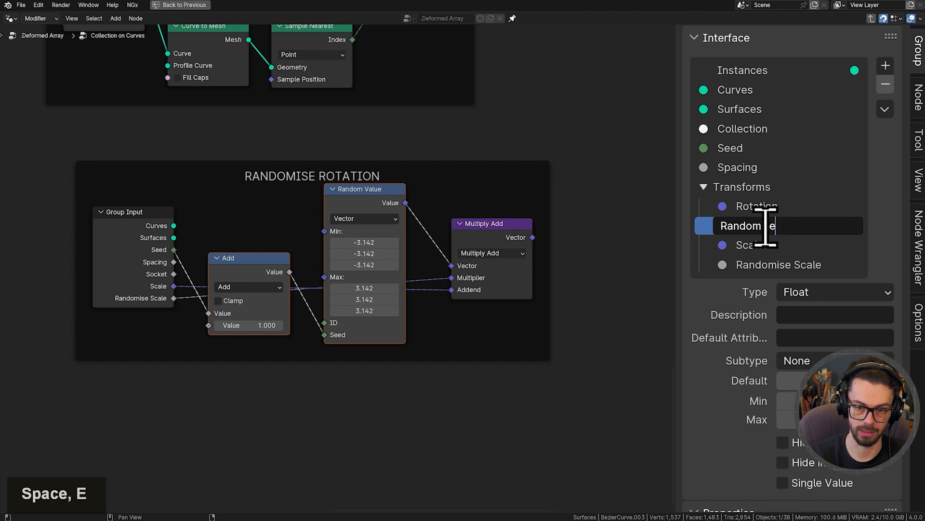
text( Rotation)
key(Return)
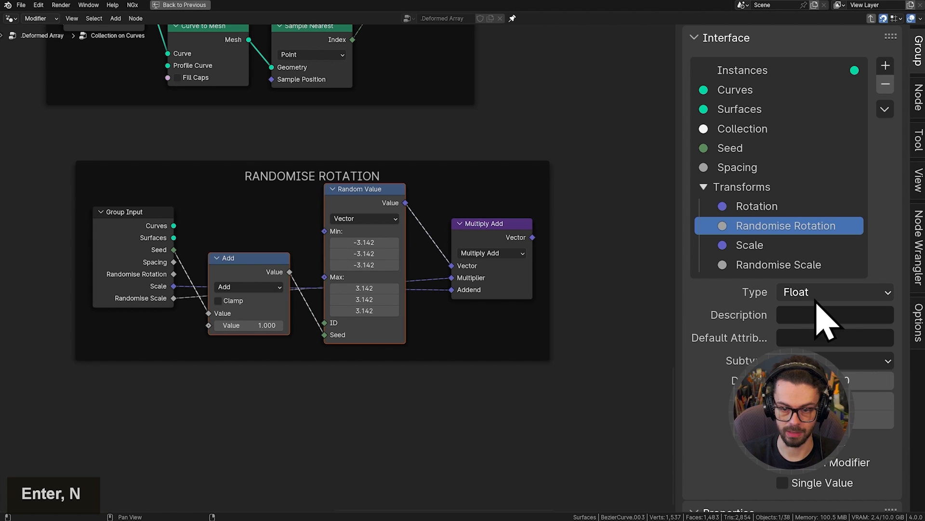
Set the Randomise Rotation input's subtype to Factor, with a minimum of 0 and a maximum of 1.
click(819, 362)
click(800, 423)
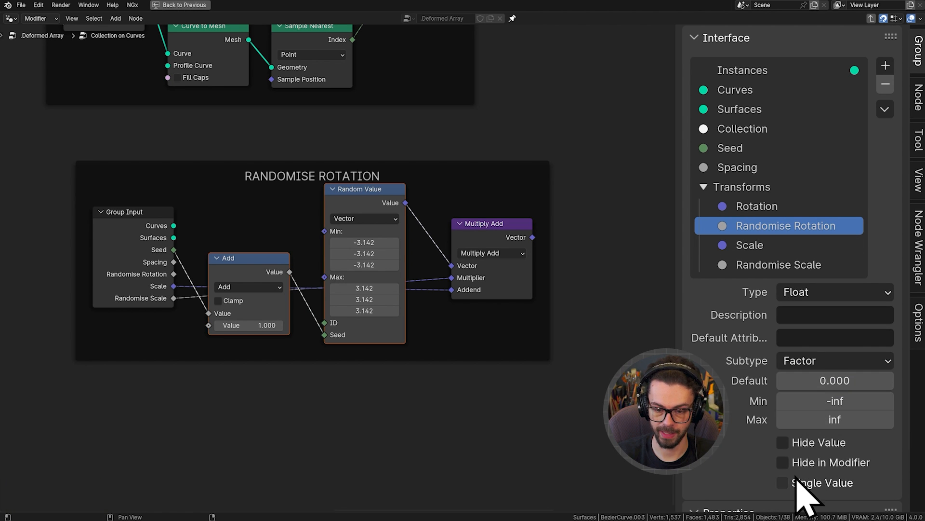
click(825, 401)
text(0)
key(Tab)
text(1)
key(Return)
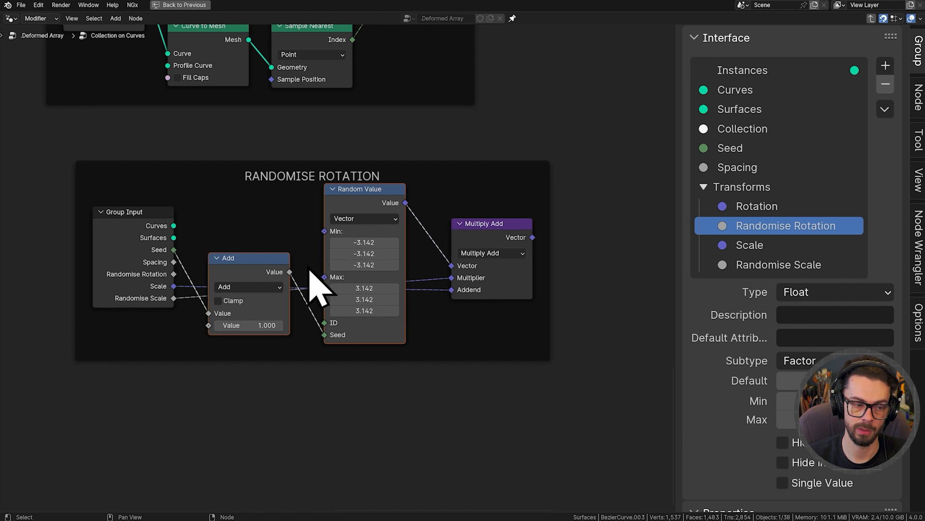
Rearrange the RANDOMISE ROTATION frame with Add level with Random Value, and Group Input and Multiply Add lower down.
click(508, 240)
key(g)
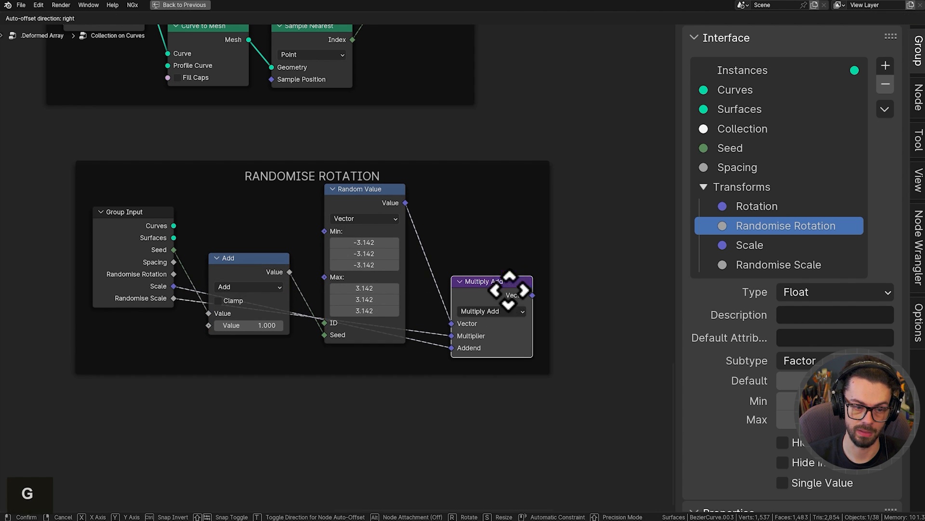
click(482, 304)
click(263, 273)
key(g)
click(276, 215)
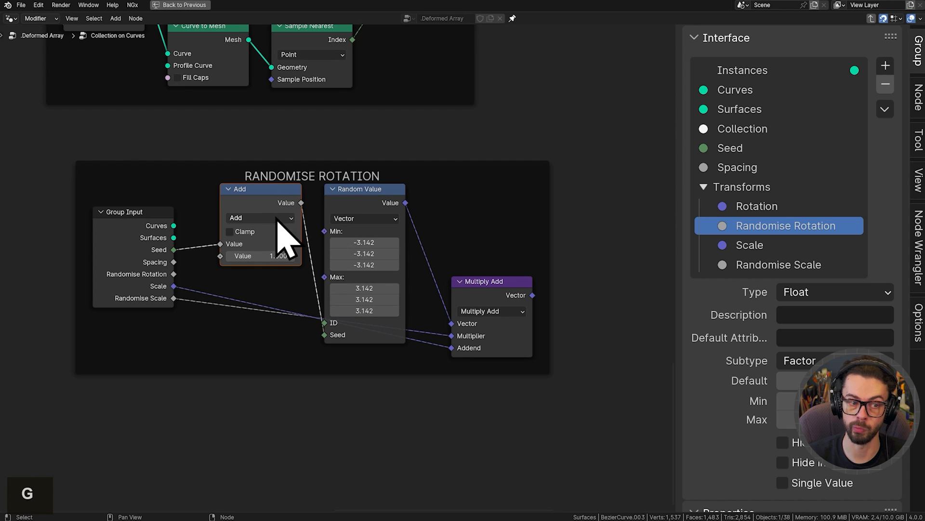
click(157, 272)
key(g)
click(166, 354)
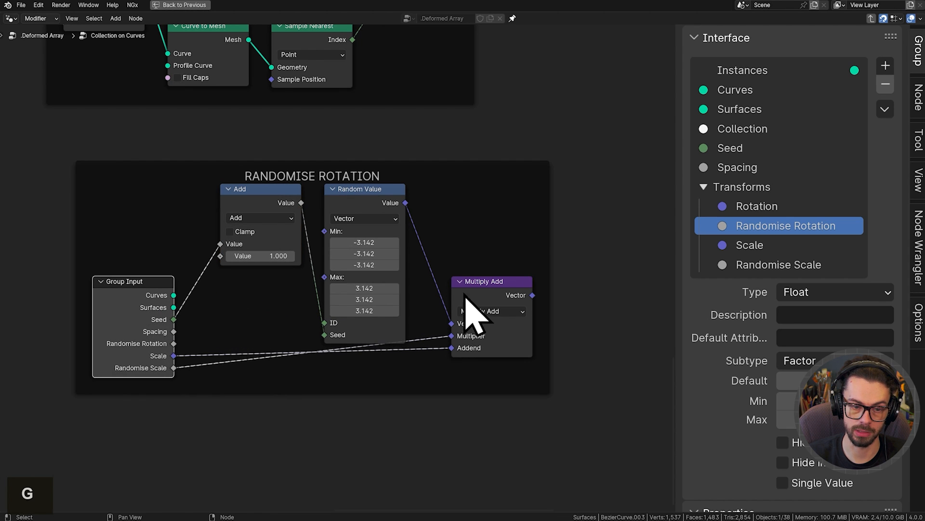
click(490, 318)
key(g)
click(465, 331)
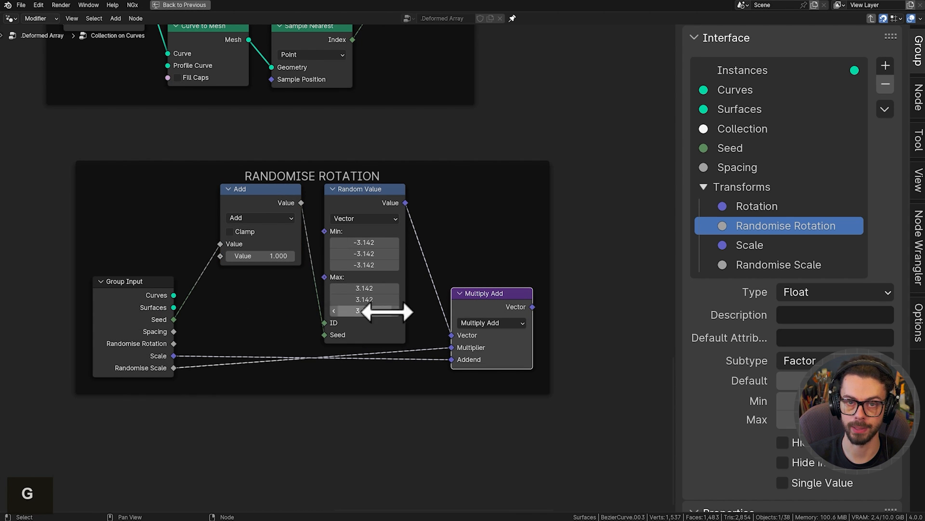
Reveal the Group Input node's hidden sockets and cut its Scale and Randomise Scale links to Multiply Add.
click(124, 352)
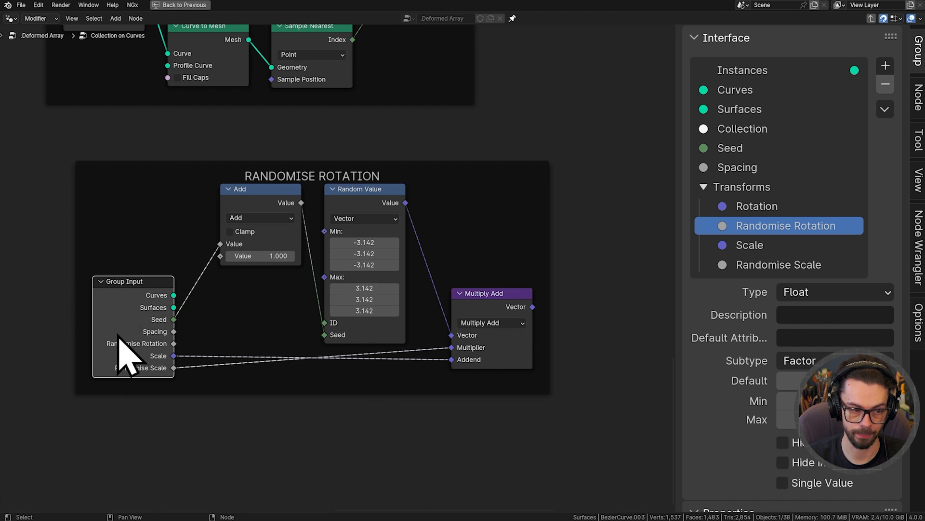
key(ctrl+h)
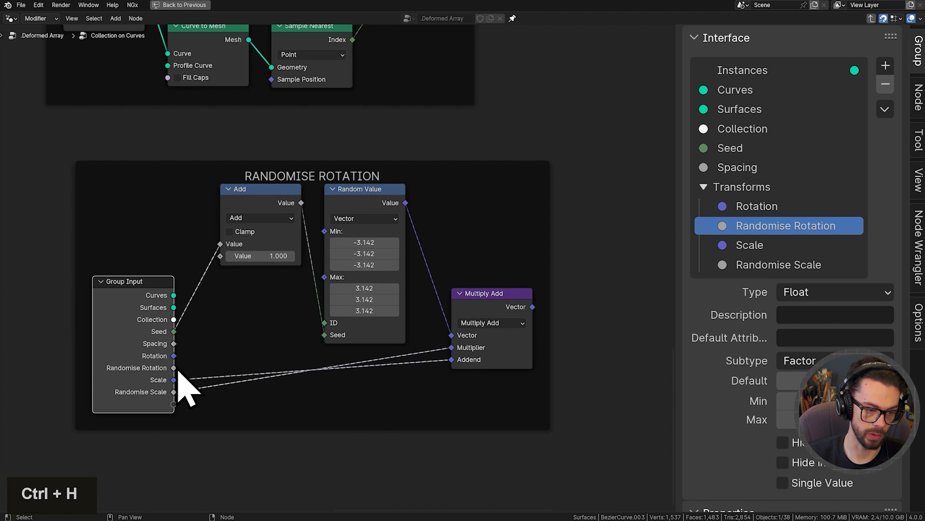
ctrl+right_drag(210, 390, 241, 343)
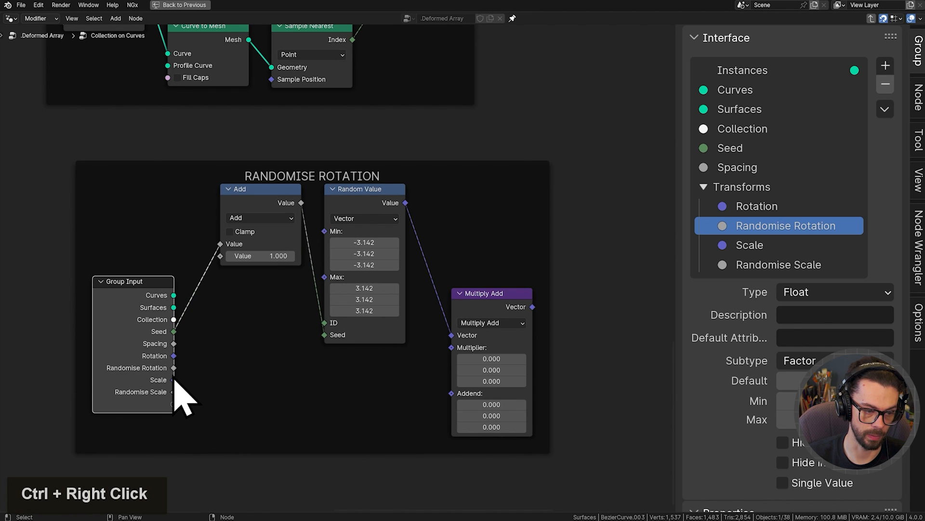
Connect Randomise Rotation to Multiply Add's Multiplier and Rotation to its Addend, then hide Group Input's unused sockets and move that node down.
drag(173, 368, 462, 358)
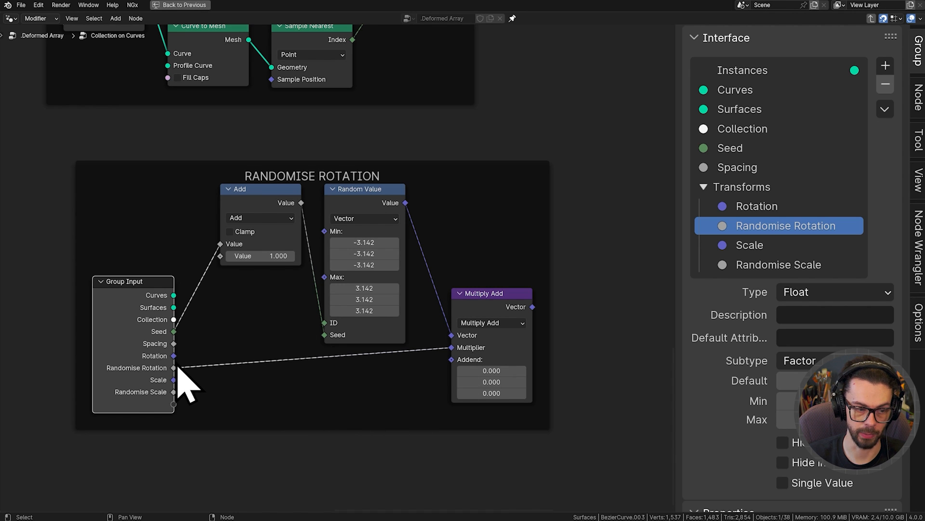
drag(173, 356, 453, 362)
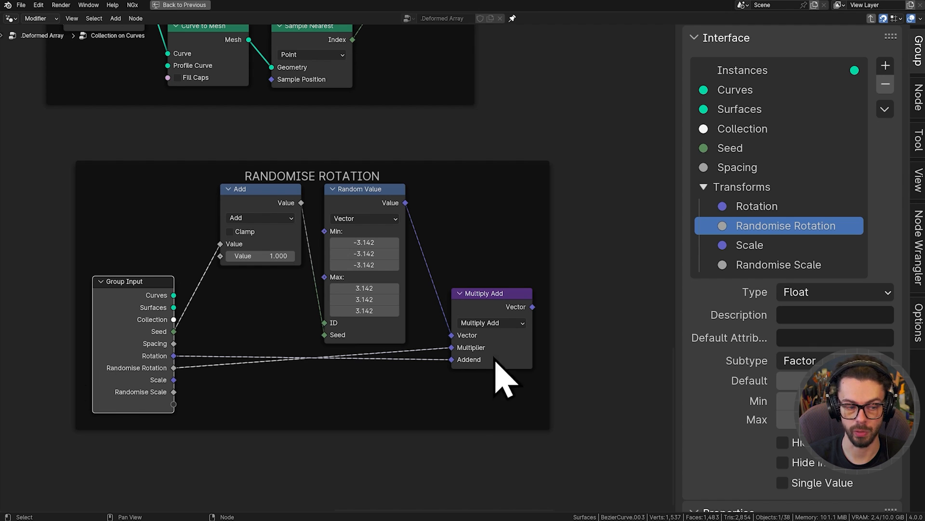
key(ctrl+h)
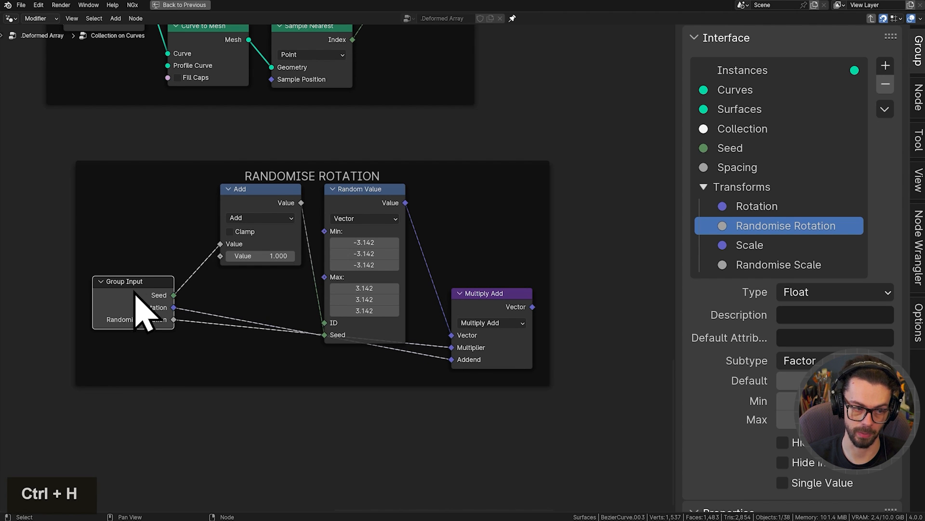
drag(137, 301, 137, 348)
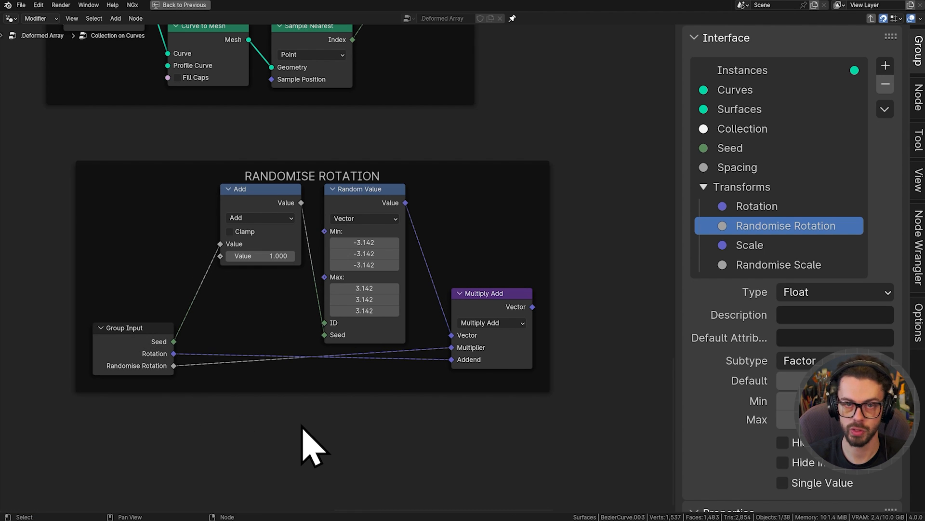
Tighten the RANDOMISE ROTATION frame by moving Multiply Add and Group Input inward, and align the frame beneath SAMPLE TILT.
drag(307, 388, 260, 342)
scroll(313, 319, down, 1)
drag(444, 261, 428, 261)
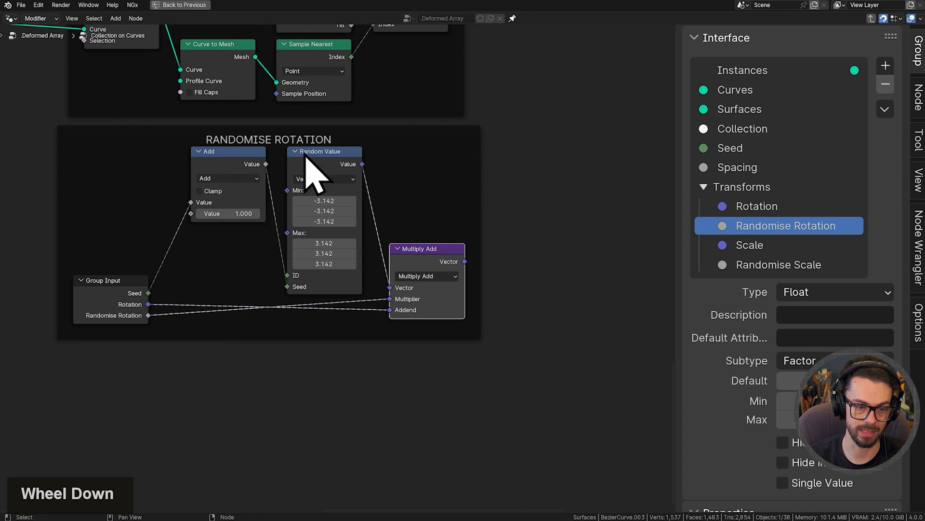
drag(119, 300, 138, 298)
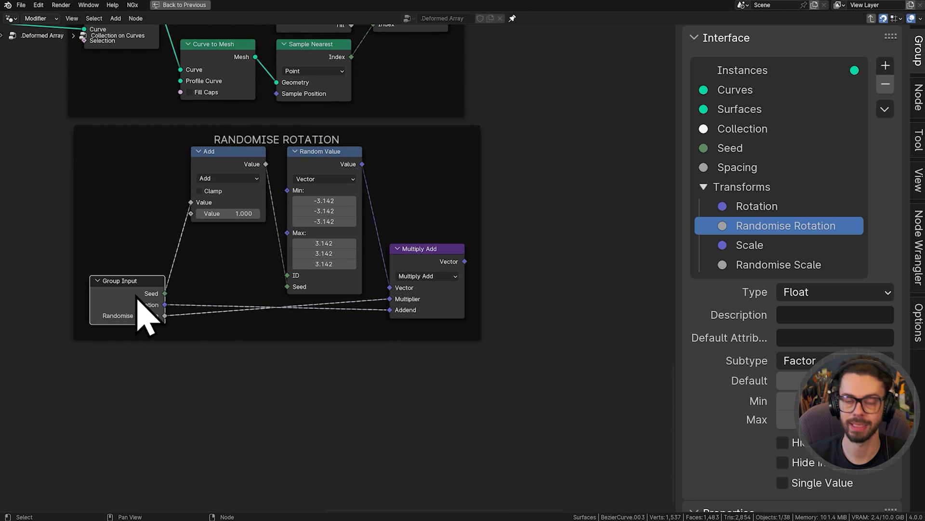
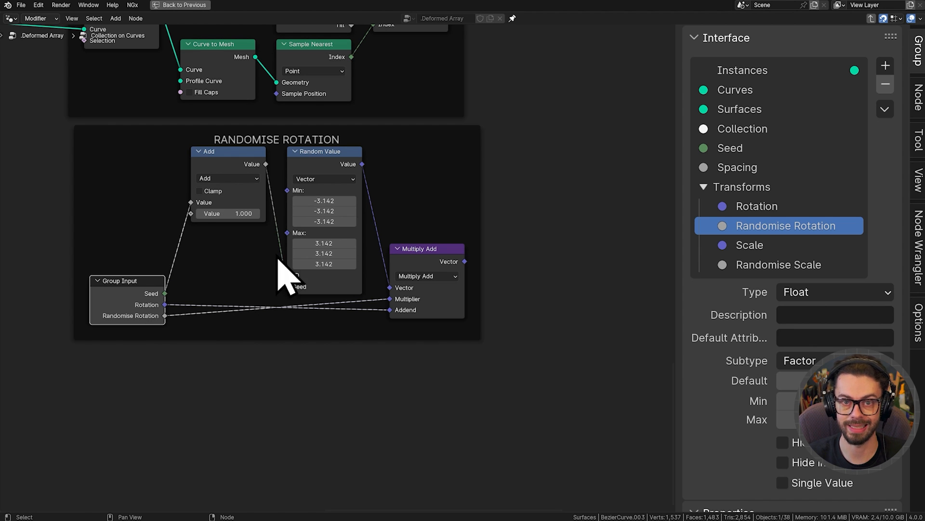
scroll(385, 197, down, 2)
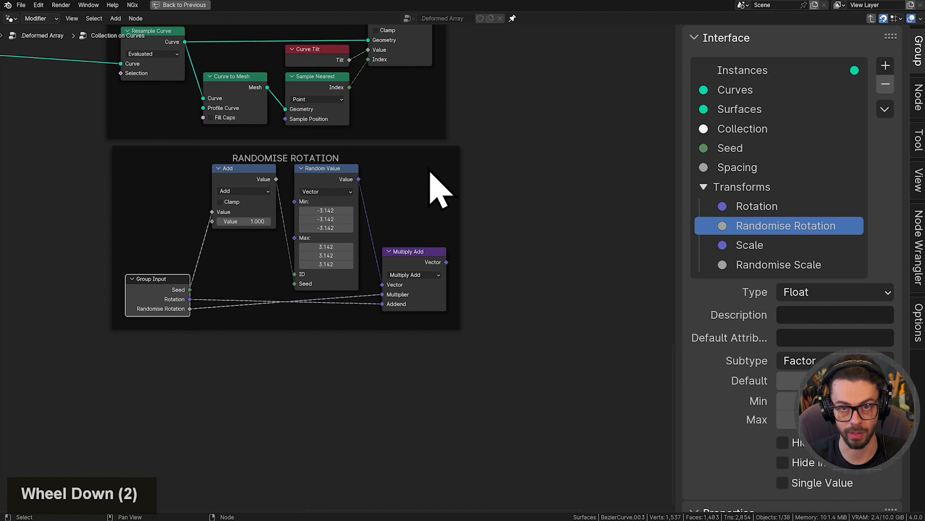
scroll(393, 285, down, 2)
drag(393, 288, 381, 287)
click(476, 303)
Duplicate the Rotate Euler node, insert the copy between the original and the instancing node's Rotation input, and switch it to Euler.
middle_drag(446, 289, 429, 304)
middle_drag(429, 181, 373, 326)
middle_drag(414, 215, 361, 287)
scroll(375, 176, up, 5)
click(394, 143)
key(shift+d)
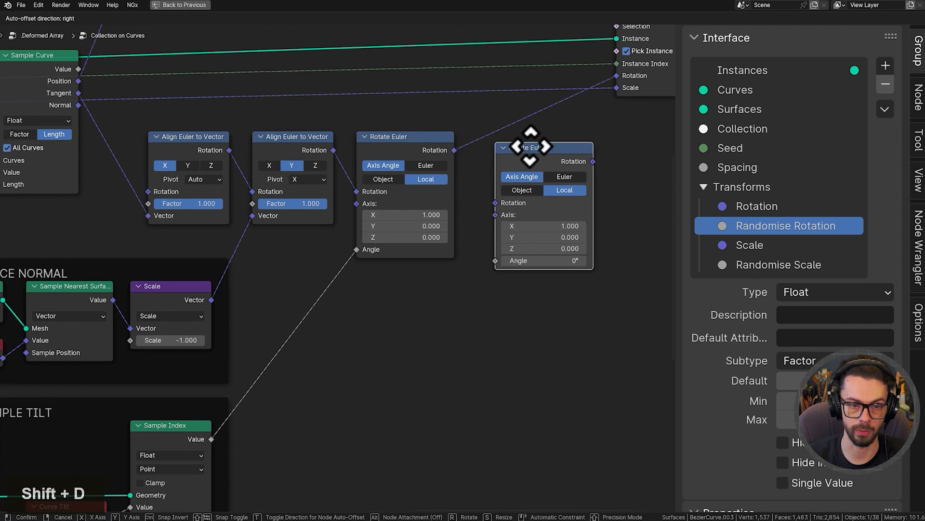
click(558, 165)
key(g)
click(530, 202)
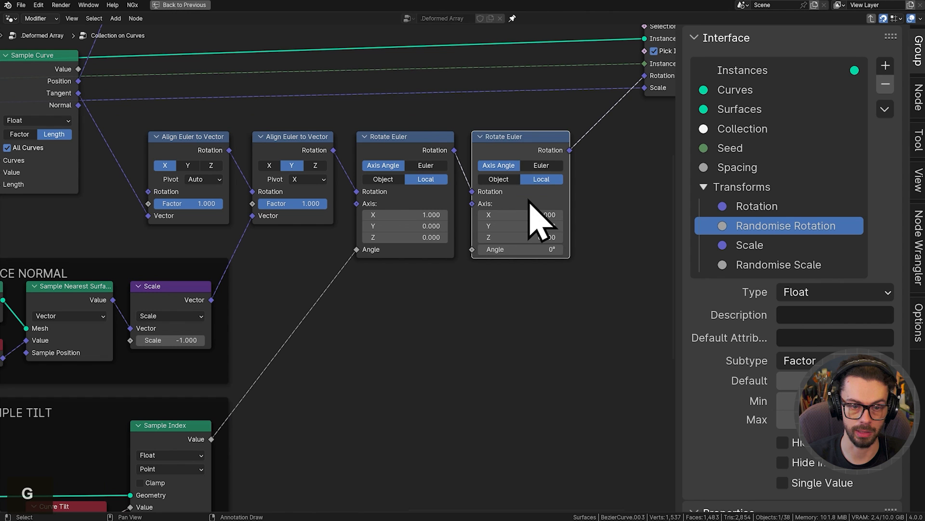
click(541, 165)
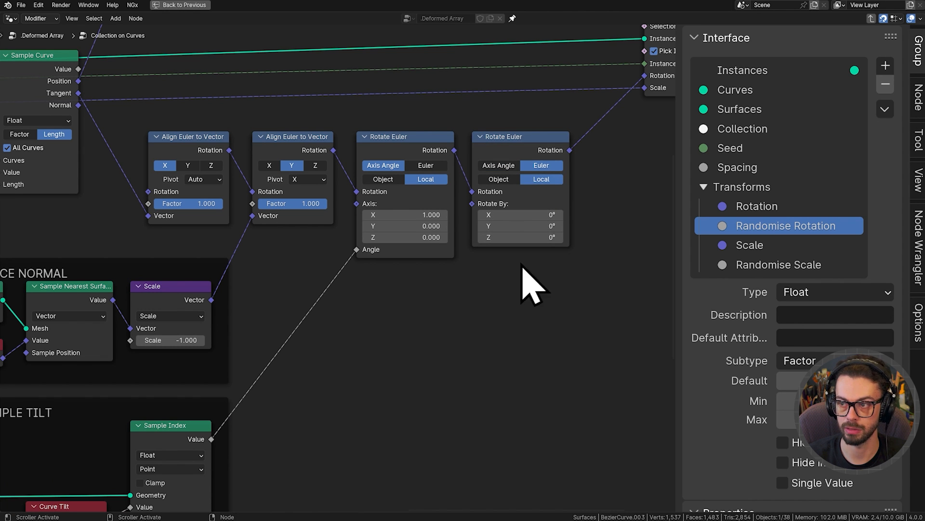
Connect Multiply Add's Vector output in the RANDOMISE ROTATION frame to the second Rotate Euler node's Rotate By input.
scroll(444, 293, down, 5)
middle_drag(444, 293, 449, 196)
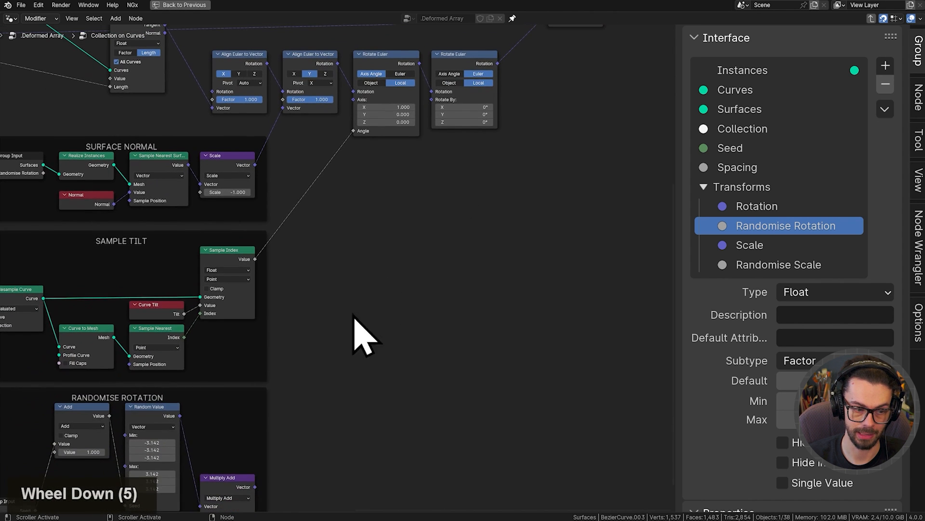
scroll(354, 316, down, 2)
drag(289, 439, 440, 107)
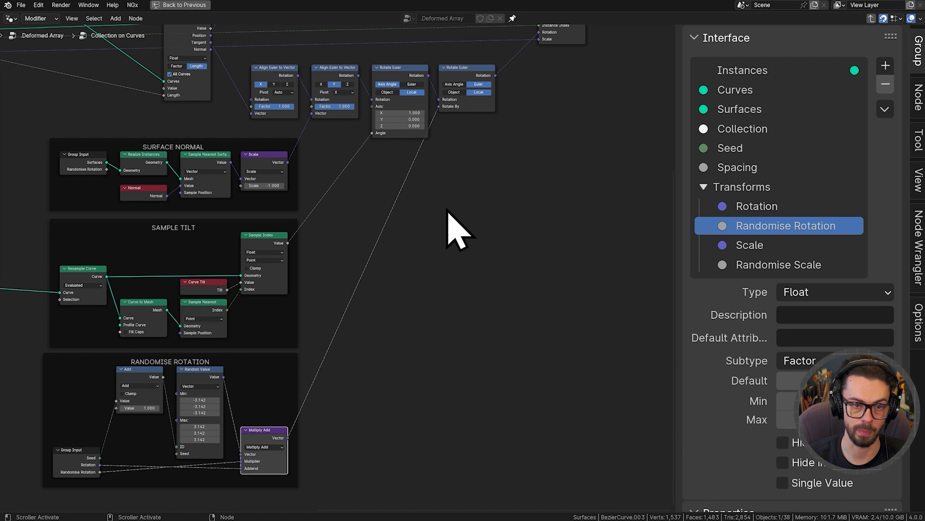
middle_drag(483, 124, 461, 210)
Return to the parent Deformed Array node tree and restore the multi-editor layout with the node editor's sidebar hidden.
key(Tab)
scroll(406, 272, up, 8)
key(ctrl+space)
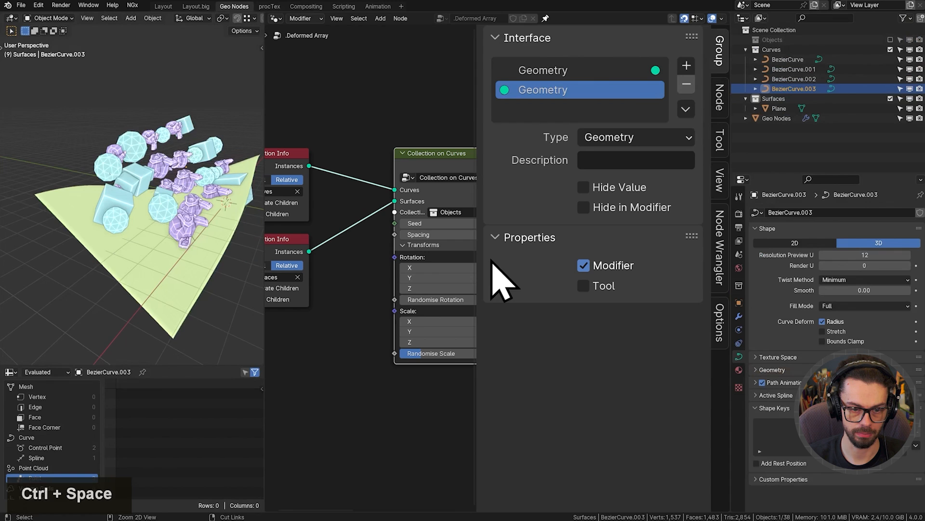
key(n)
middle_drag(541, 295, 460, 273)
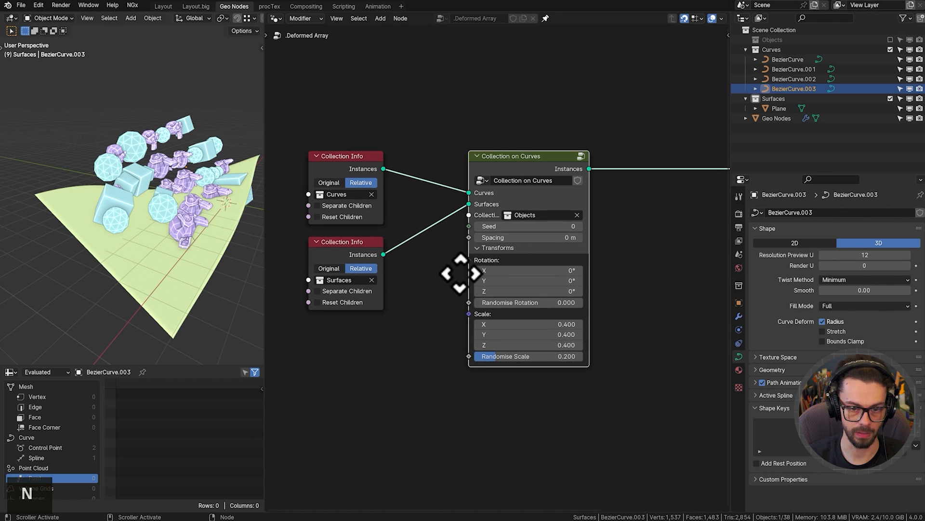
Test the Collection on Curves node's Randomise Rotation at about 0.136 and its Rotation X, and reset both to 0.
scroll(433, 319, up, 4)
shift+drag(482, 312, 508, 312)
middle_drag(75, 167, 81, 215)
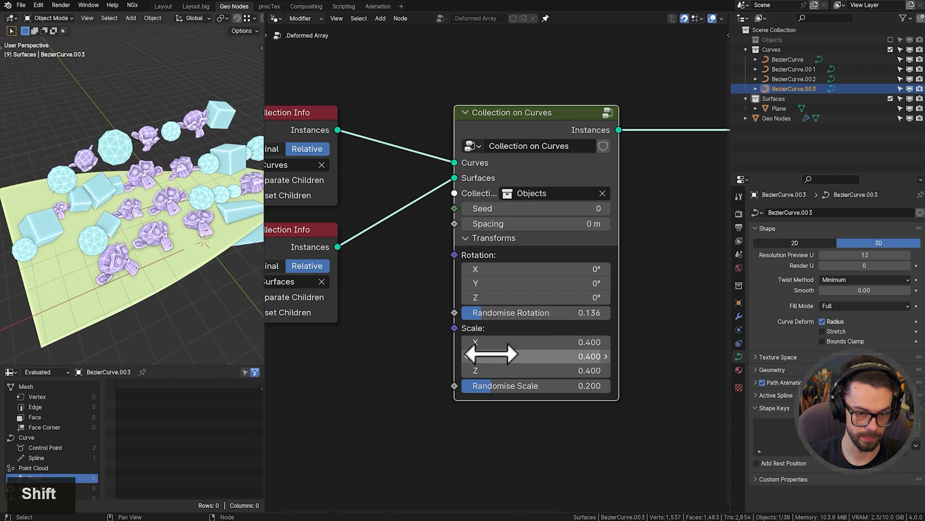
drag(490, 312, 475, 312)
shift+drag(530, 269, 549, 269)
shift+drag(492, 270, 587, 266)
text(0)
key(Return)
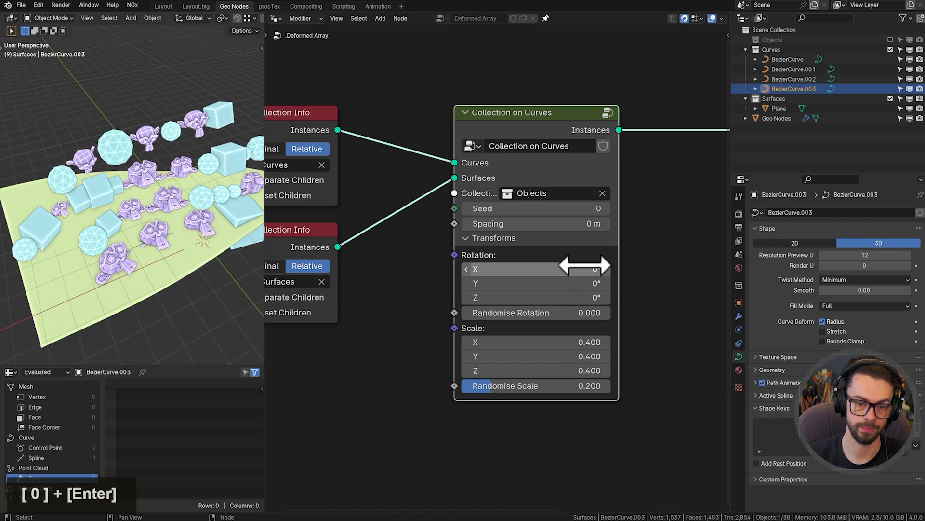
click(485, 241)
click(485, 240)
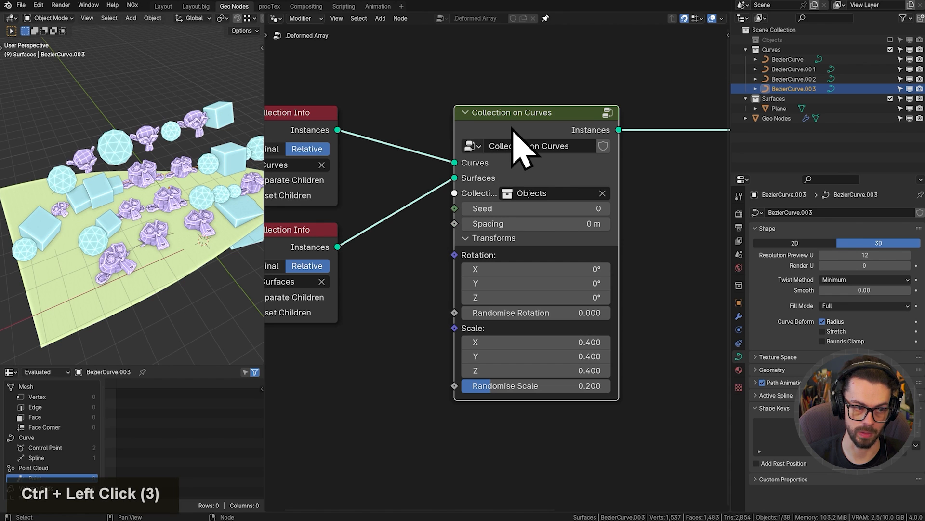
Move the Group Output node close beside the Collection on Curves node.
drag(513, 133, 429, 126)
scroll(564, 203, down, 3)
middle_drag(606, 199, 521, 202)
middle_drag(564, 216, 506, 242)
scroll(540, 245, down, 1)
drag(614, 255, 702, 194)
key(g)
click(500, 194)
middle_drag(508, 210, 676, 213)
scroll(512, 254, up, 5)
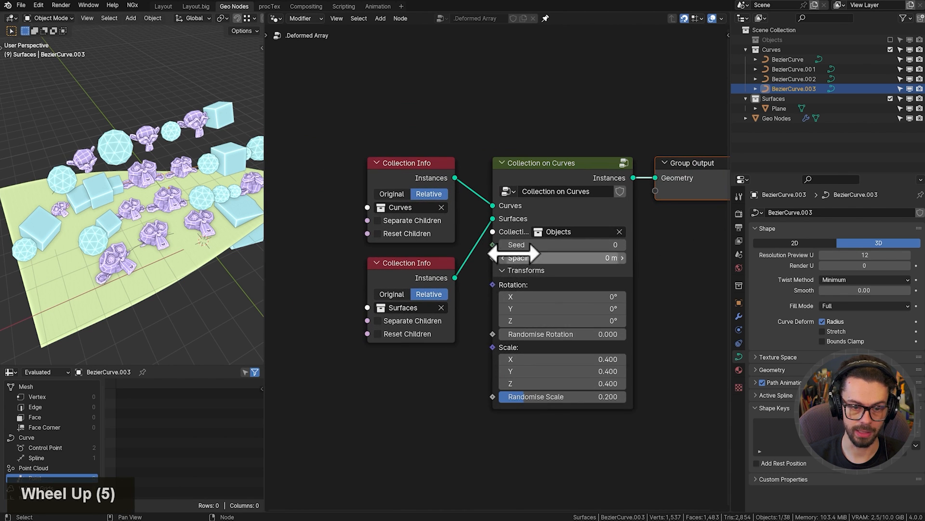
Reorder the Collection on Curves group's interface so the Spacing input sits above Seed.
click(573, 177)
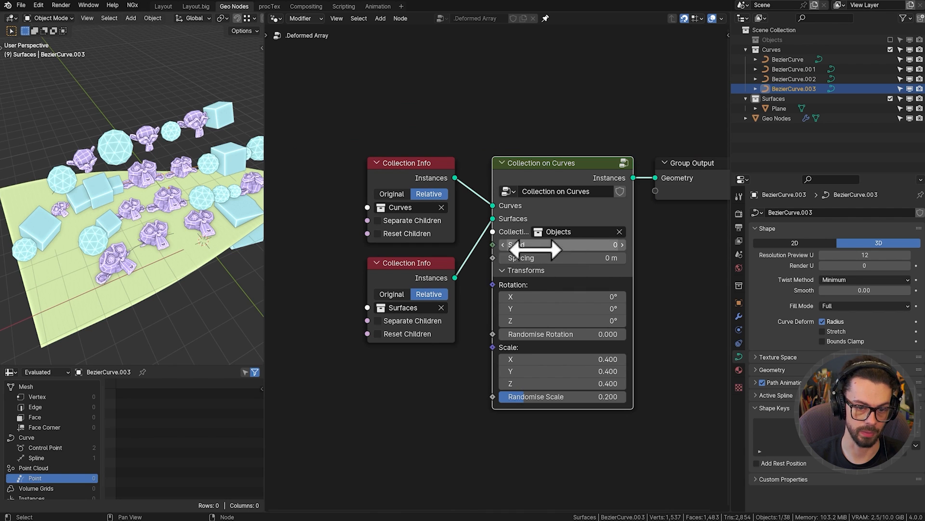
key(Tab)
key(n)
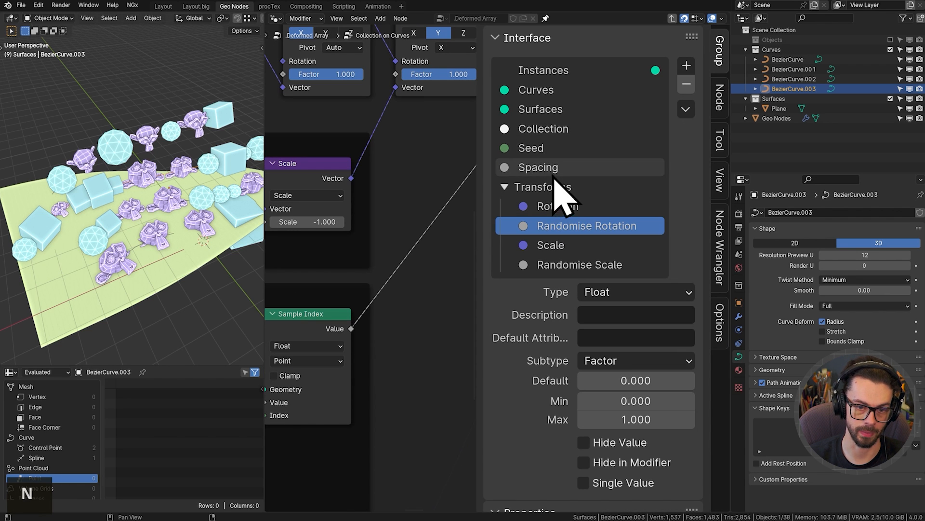
mouse_move(535, 168)
mouse_down()
mouse_move(555, 138)
mouse_move(564, 144)
mouse_move(544, 167)
mouse_move(528, 147)
mouse_move(533, 165)
mouse_up()
key(n)
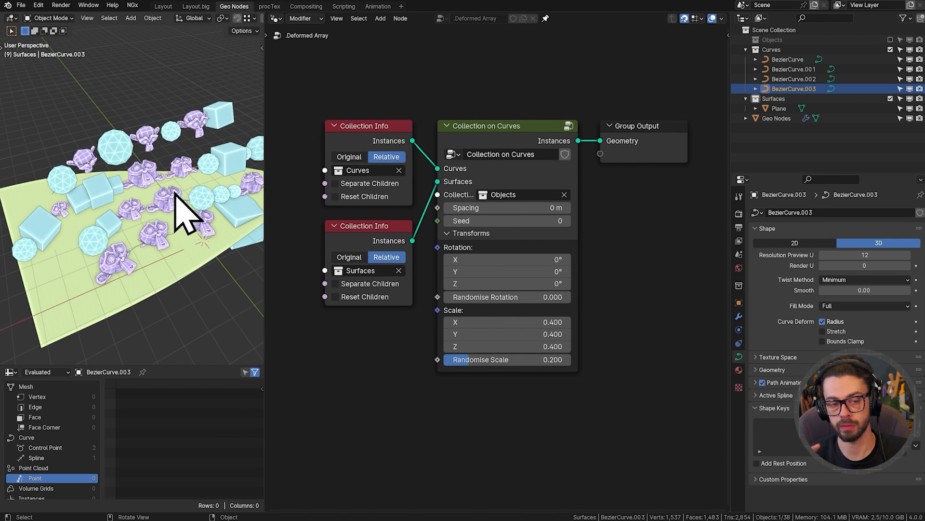
Examine the node network inside Collection on Curves, including the contents of the nested group node left of ESTIMATE MIN SIZE.
mouse_move(171, 190)
middle_down()
mouse_move(169, 207)
mouse_move(182, 200)
middle_up()
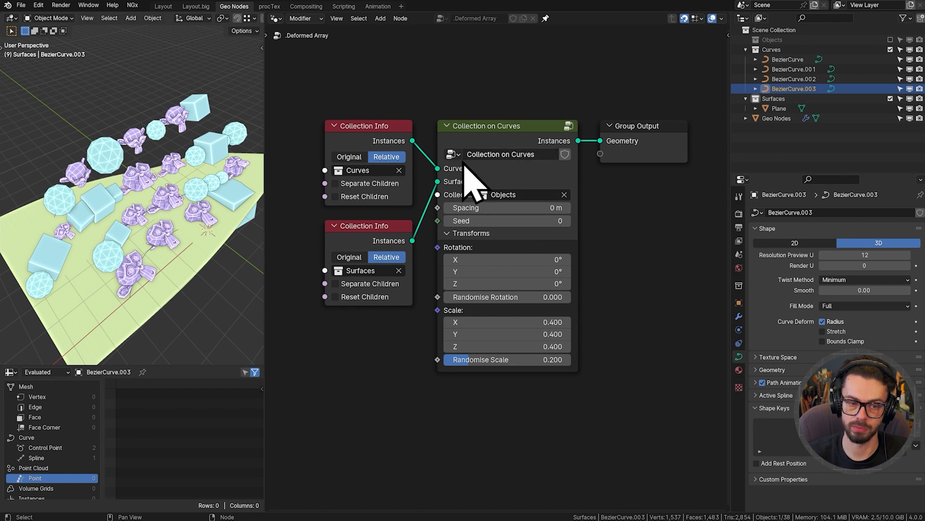
key(Tab)
scroll(467, 236, down, 9)
scroll(429, 252, down, 4)
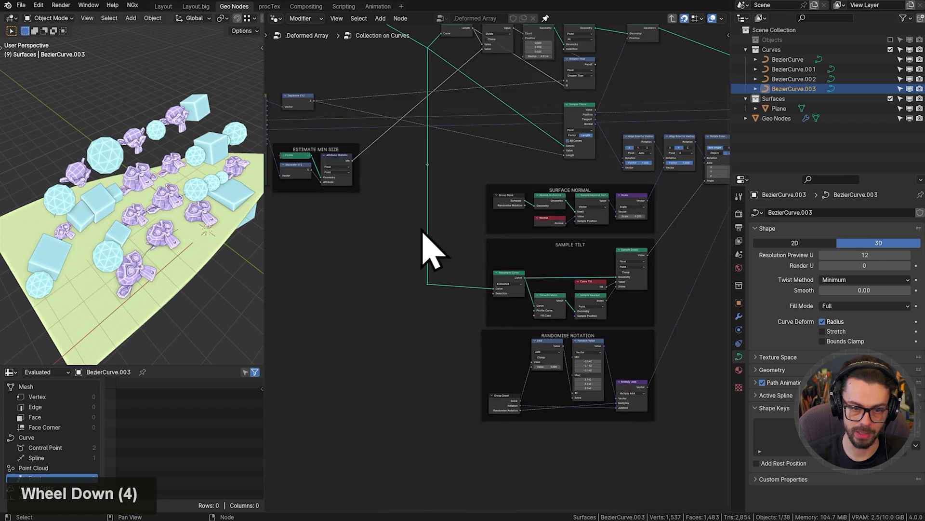
middle_drag(398, 234, 482, 215)
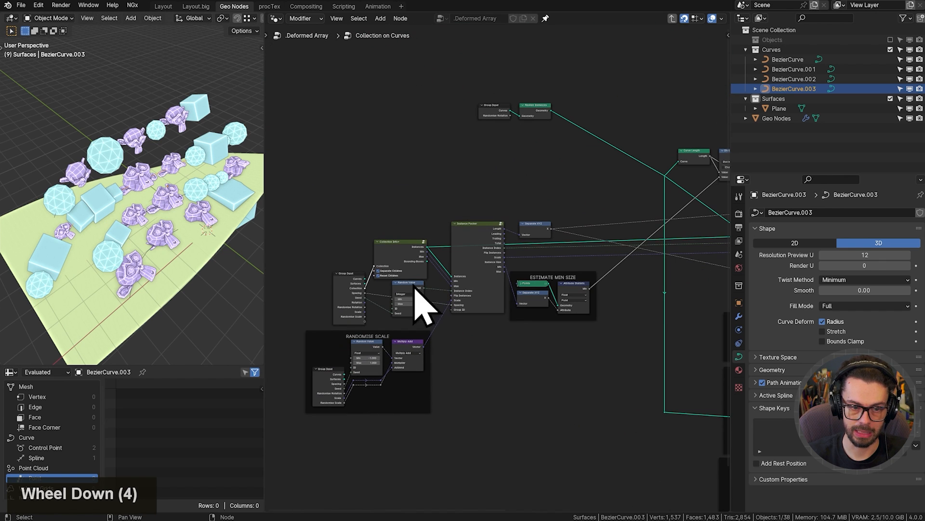
click(465, 227)
key(g)
key(Tab)
scroll(484, 264, down, 2)
key(Tab)
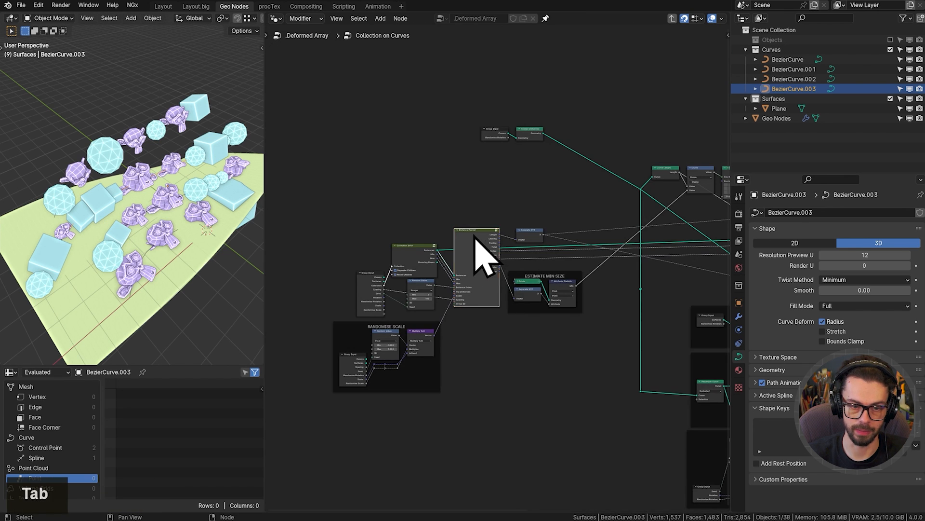
key(Tab)
scroll(604, 227, down, 5)
key(Tab)
scroll(539, 255, up, 7)
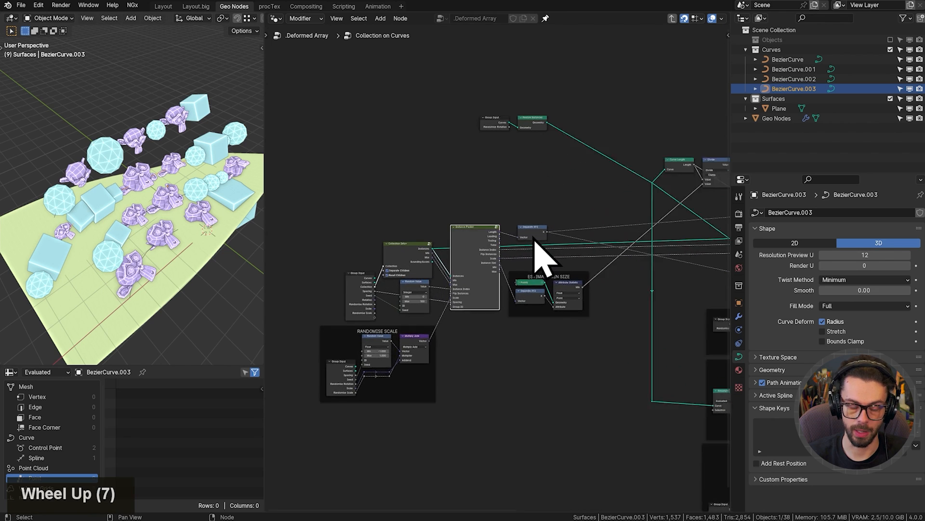
click(529, 260)
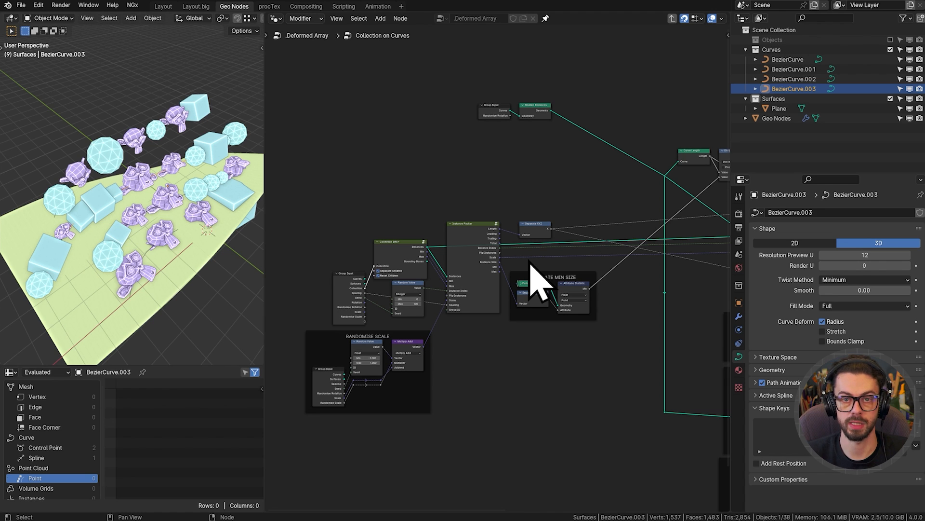
Add a reroute to the link leaving the curves' Realize Instances node and reposition it to bend the link.
middle_drag(586, 153, 523, 209)
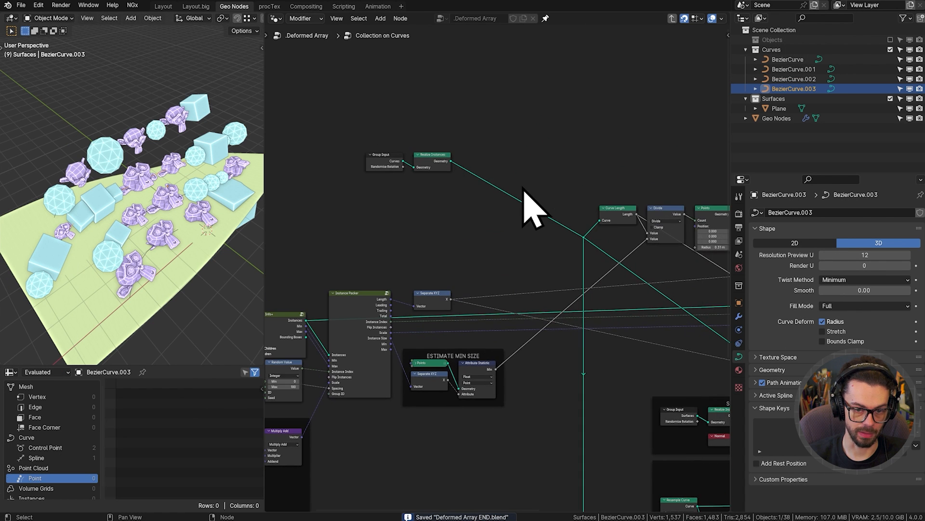
scroll(526, 181, up, 5)
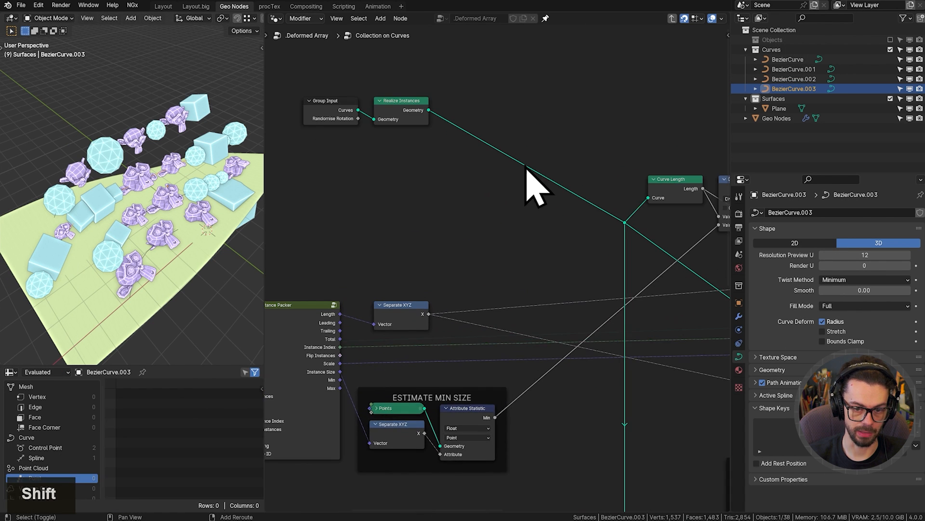
shift+middle_drag(525, 166, 554, 210)
shift+right_drag(537, 231, 510, 253)
key(g)
click(547, 234)
Move the Set Position node closer to the Delete Geometry node.
middle_drag(561, 225, 435, 201)
scroll(482, 227, down, 5)
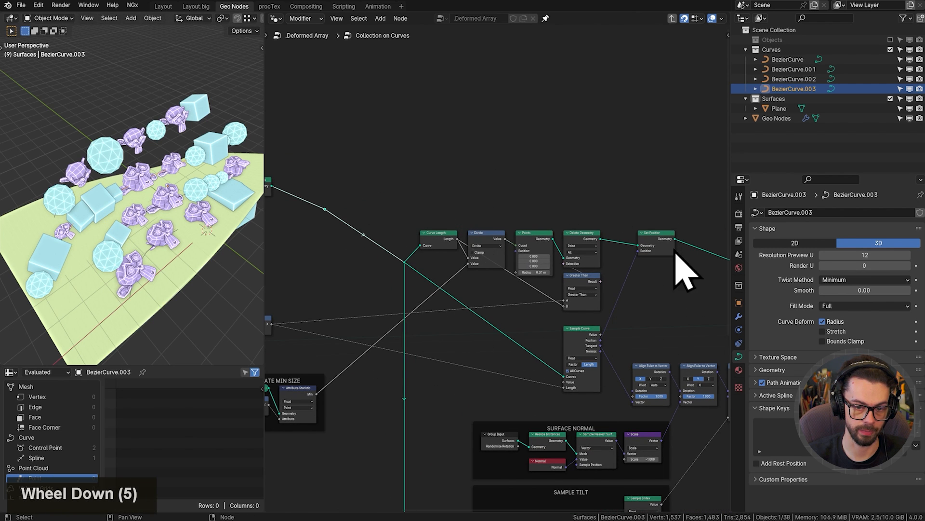
drag(627, 202, 673, 274)
key(g)
click(647, 270)
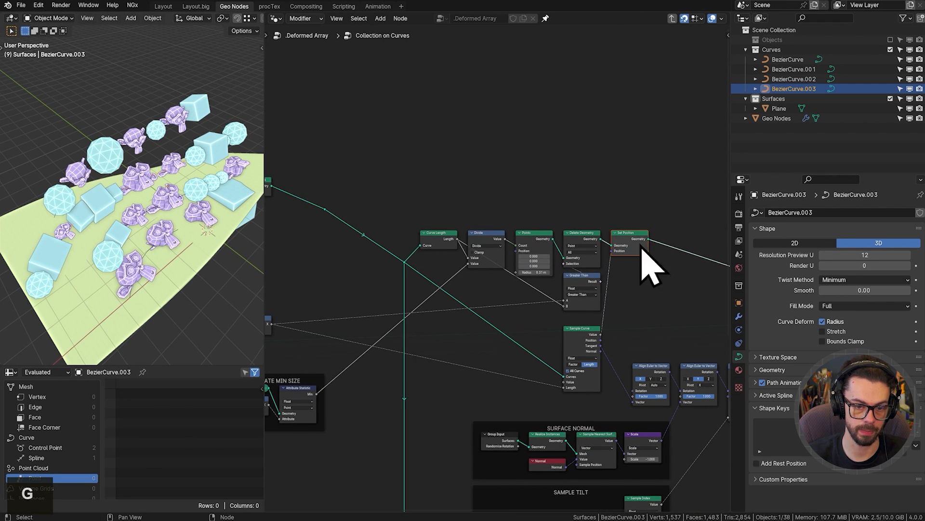
Shift the Surface Normal, Sample Tilt and Randomise Rotation frames slightly to the left.
middle_drag(548, 276, 459, 163)
drag(370, 189, 423, 419)
key(g)
click(401, 415)
click(629, 224)
Group the two Align Euler to Vector and two Rotate Euler nodes in a new frame.
middle_drag(694, 181, 553, 272)
scroll(553, 273, up, 2)
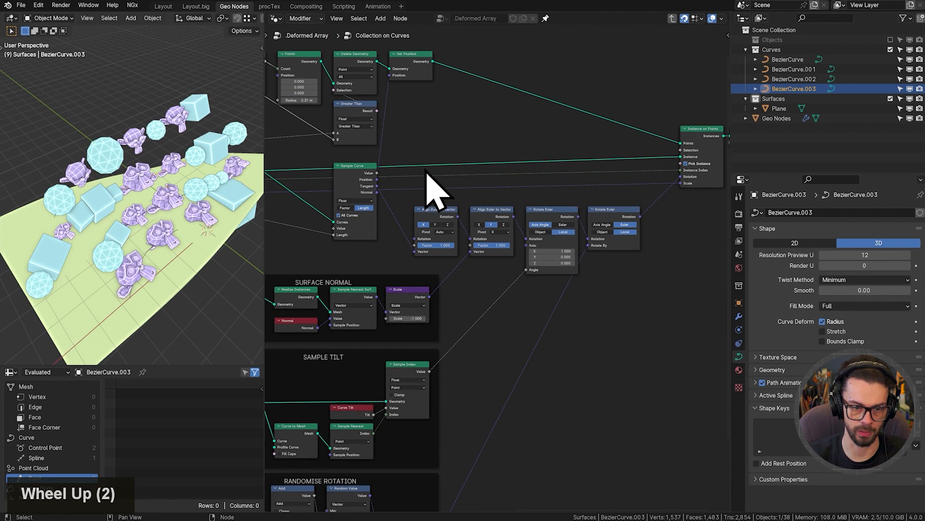
drag(426, 170, 654, 249)
key(ctrl+j)
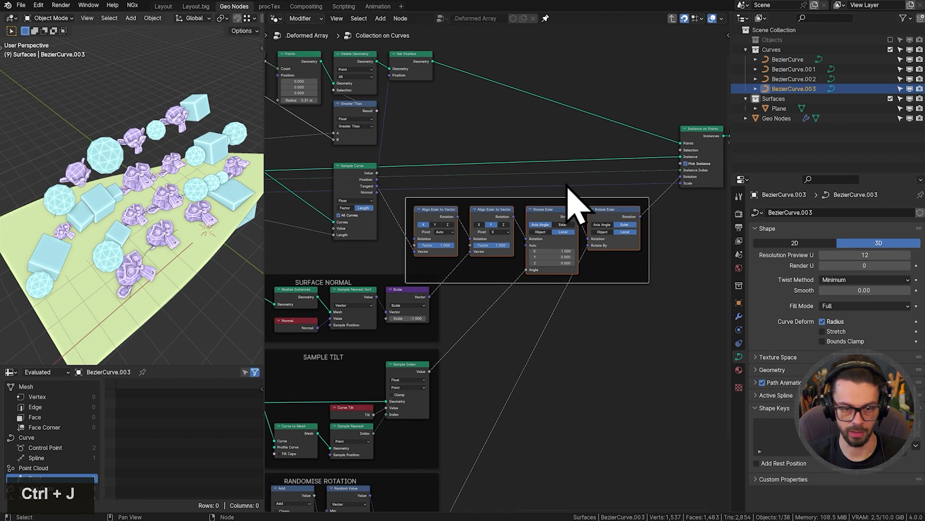
Move the Surface Normal, Sample Tilt and Randomise Rotation frames down to clear space beneath the Euler nodes.
middle_drag(474, 271, 574, 192)
scroll(574, 253, down, 1)
drag(573, 237, 533, 427)
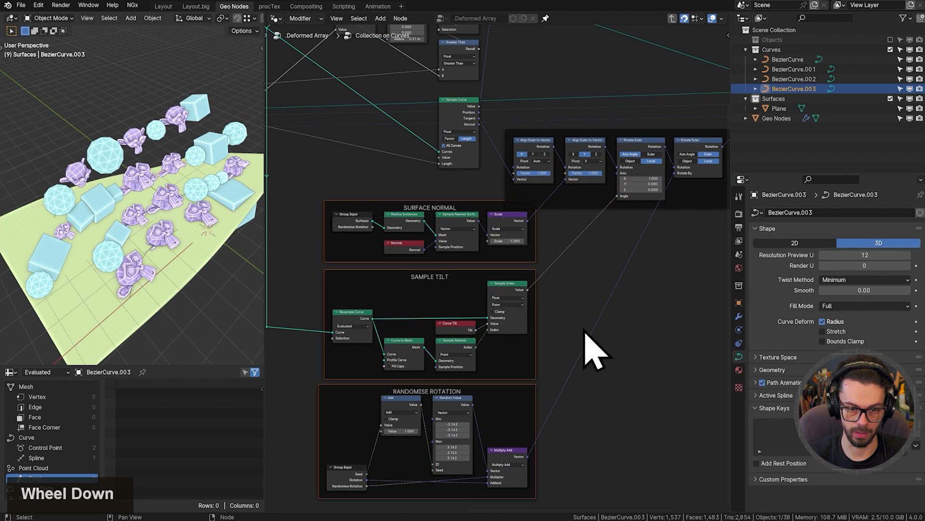
key(g)
click(602, 333)
Reposition the frame around the Euler nodes slightly lower and label it ROTATION.
middle_drag(601, 333, 543, 417)
scroll(554, 303, up, 1)
click(568, 286)
key(g)
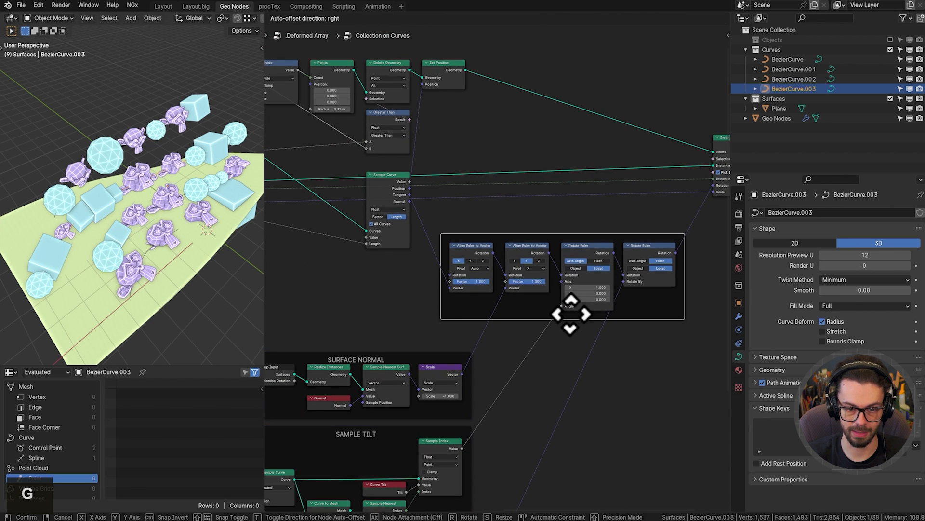
click(572, 313)
scroll(607, 329, up, 4)
key(F2)
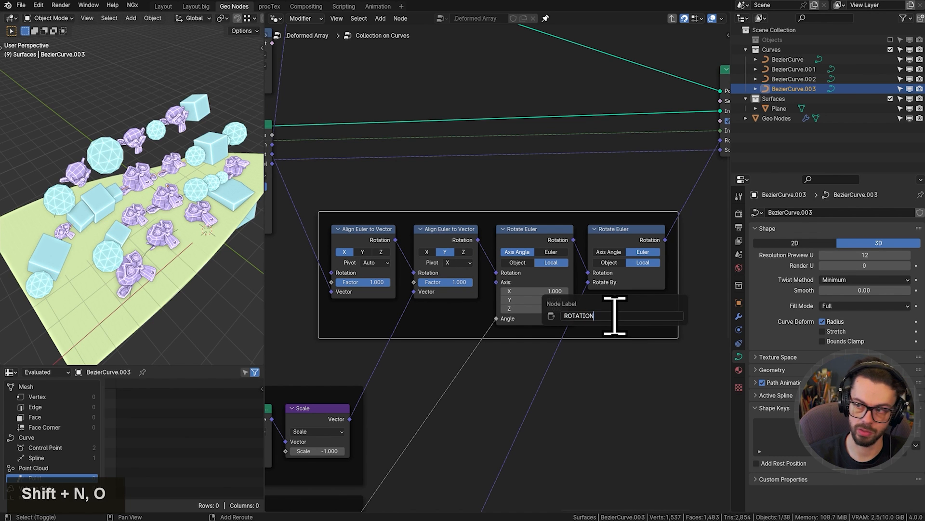
key(Return)
click(425, 166)
Move the Sample Curve node up so it sits just beneath the Greater Than node.
scroll(397, 142, down, 6)
middle_drag(373, 126, 565, 195)
middle_drag(384, 102, 407, 188)
scroll(407, 188, up, 2)
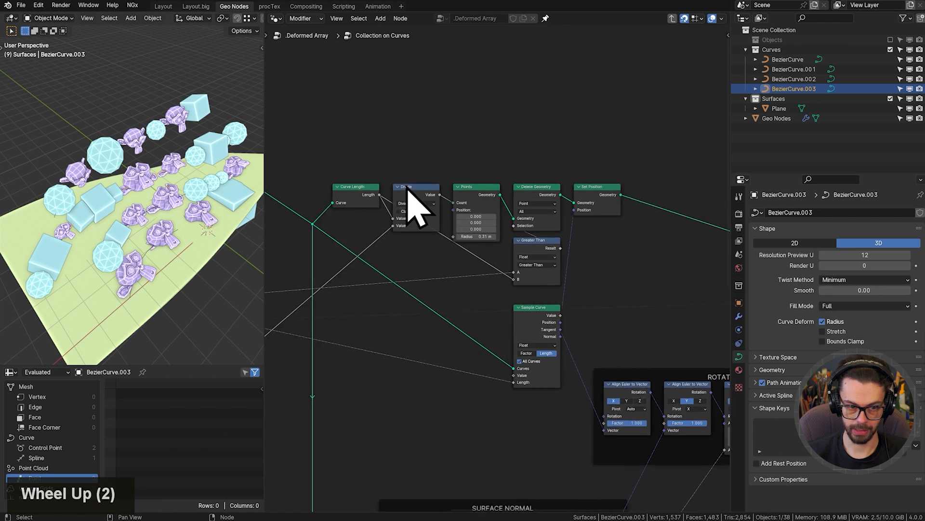
scroll(413, 205, up, 2)
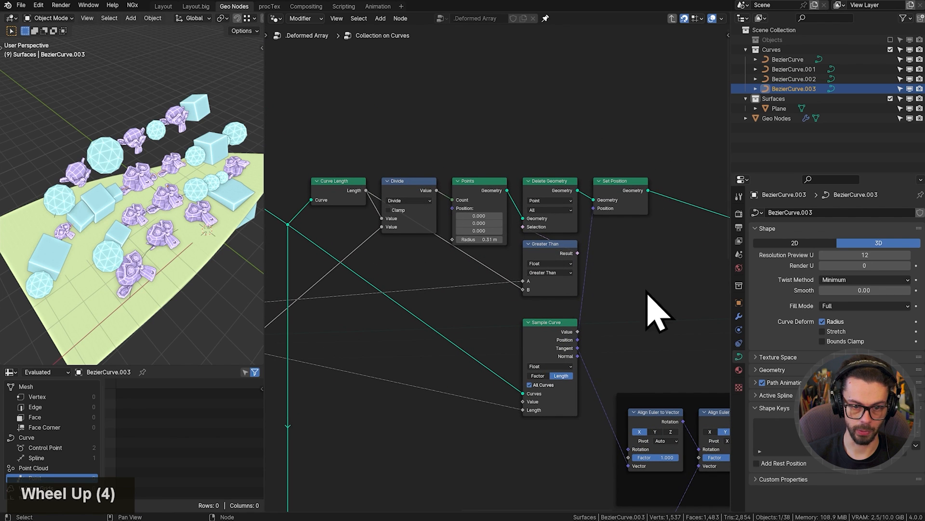
drag(331, 108, 614, 285)
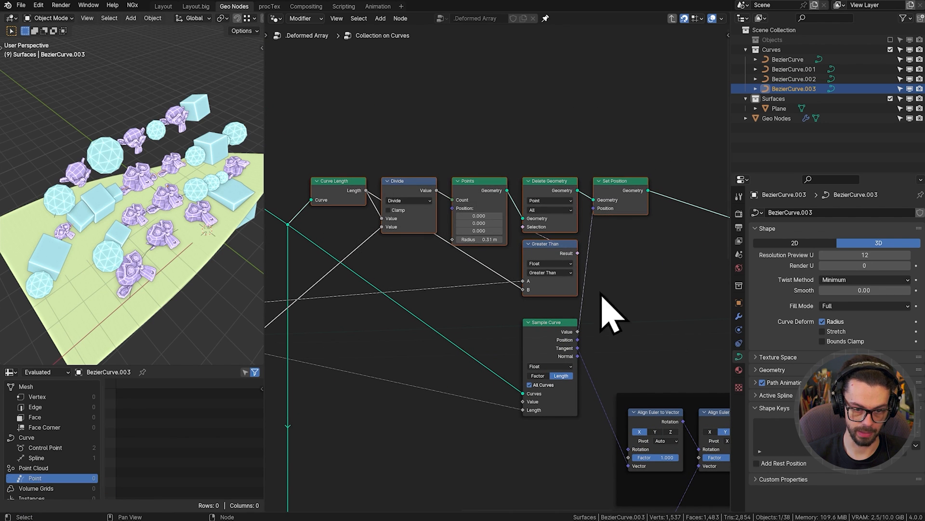
click(549, 340)
key(g)
click(549, 325)
Frame the nodes from Curve Length through Set Position together with Greater Than and Sample Curve, and move the frame up.
drag(654, 356, 337, 141)
key(ctrl+j)
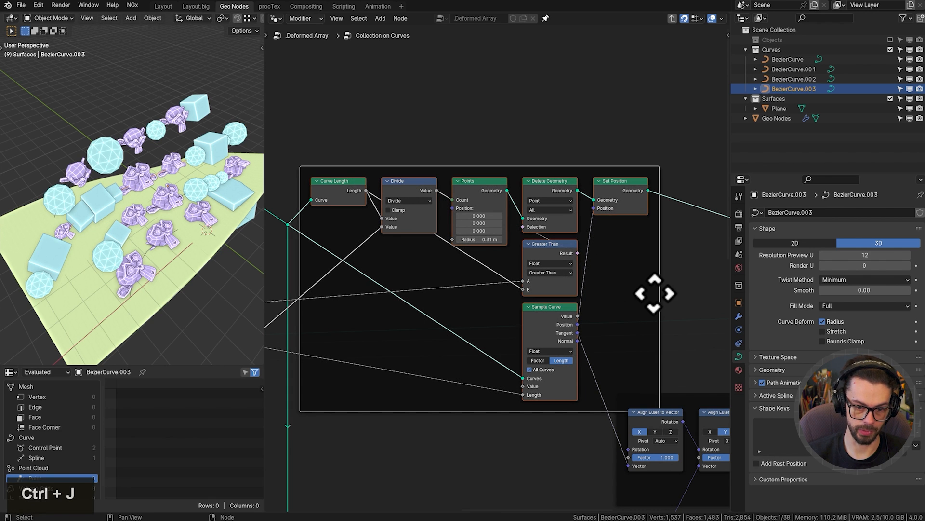
key(g)
click(667, 262)
click(511, 433)
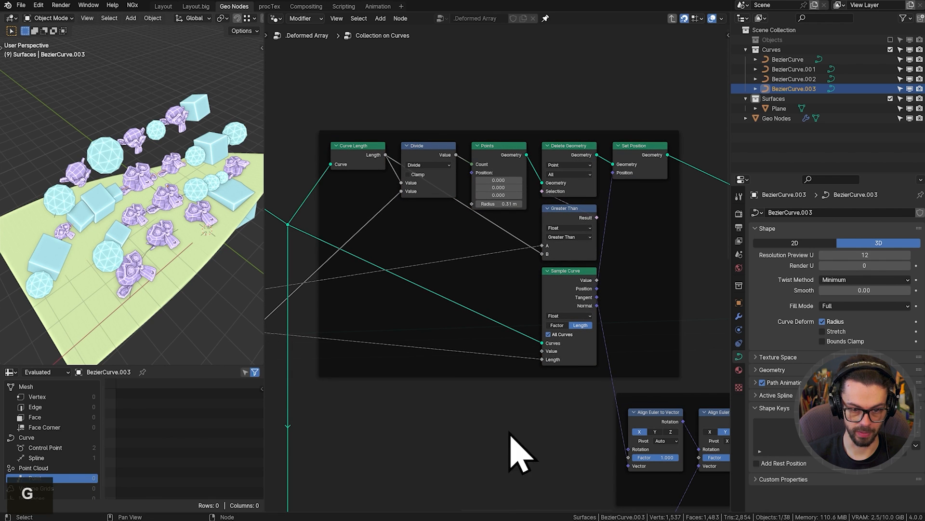
Label the frame around the point-generation nodes POINTS FOR PACKING.
click(463, 371)
key(F2)
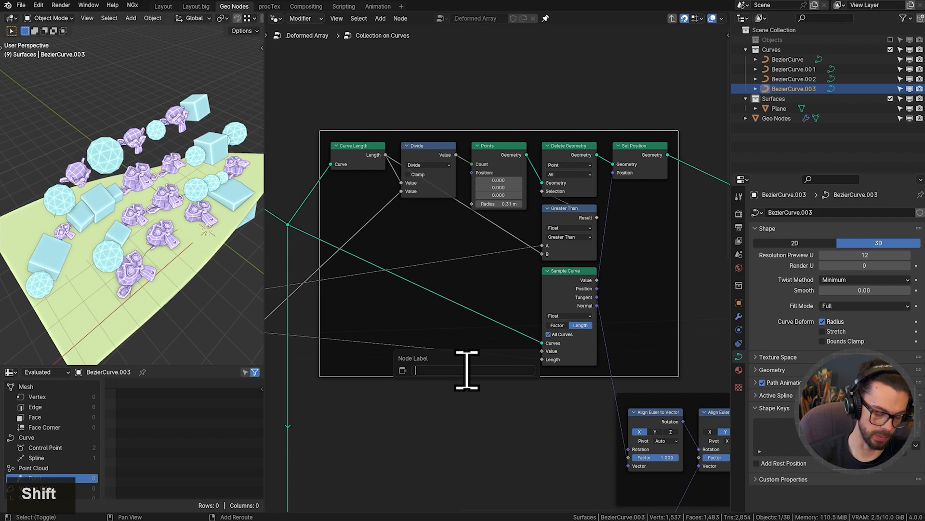
text(POINTS FOR PACKING)
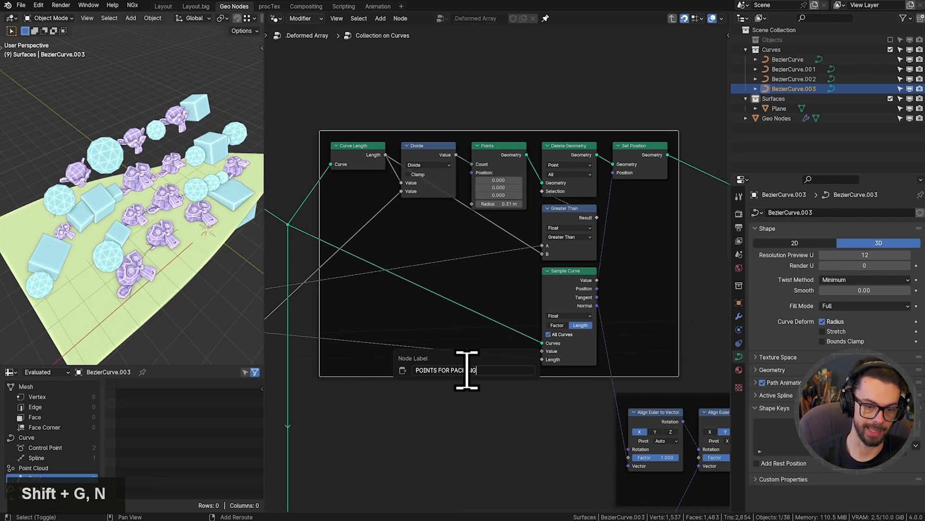
key(Return)
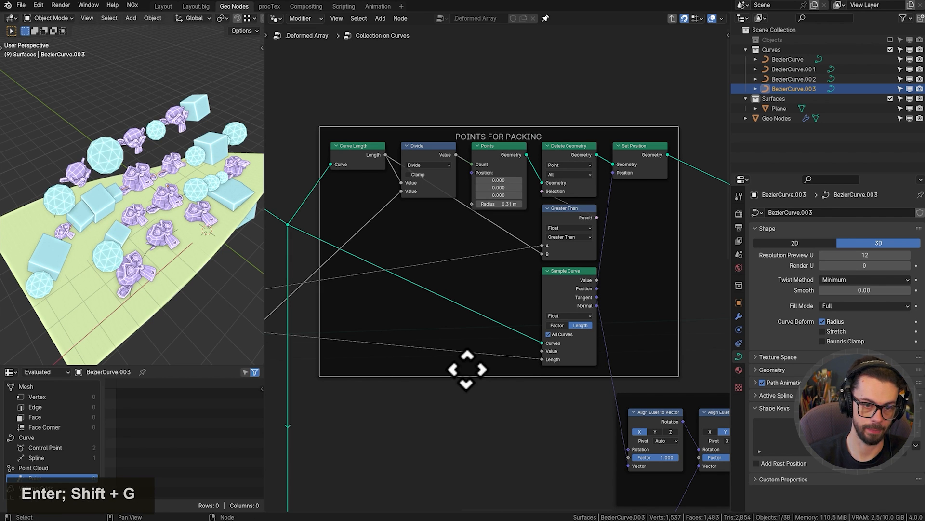
click(462, 405)
Reposition the branching reroute that feeds the Curve Length and Sample Curve nodes.
middle_drag(302, 235, 364, 242)
drag(316, 215, 353, 248)
key(g)
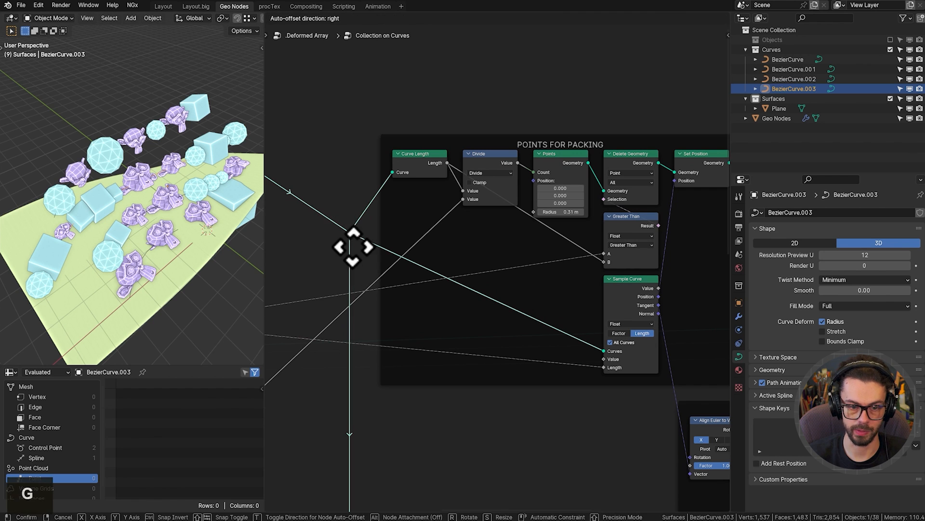
click(353, 248)
middle_drag(337, 258, 409, 263)
key(g)
click(410, 223)
click(385, 222)
Reposition the first reroute following the curves' Realize Instances node to tidy the link.
middle_drag(331, 211, 410, 291)
drag(362, 223, 380, 244)
middle_drag(370, 238, 404, 233)
key(g)
click(407, 197)
middle_drag(446, 188, 577, 222)
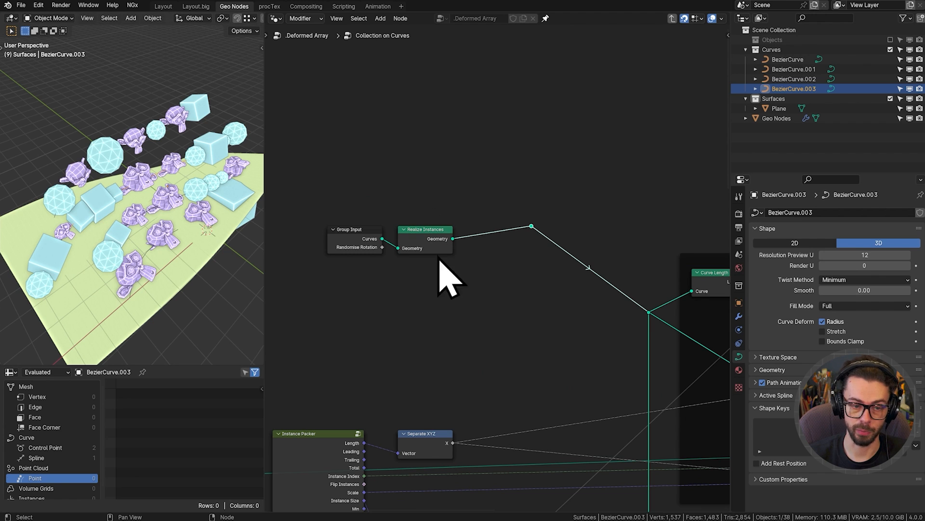
Add a Resample Curve node above the POINTS FOR PACKING frame, fed by the first reroute after Realize Instances.
middle_drag(535, 252, 504, 212)
middle_drag(563, 190, 540, 193)
middle_drag(525, 218, 383, 346)
scroll(405, 292, down, 2)
key(shift+a)
text(resampl)
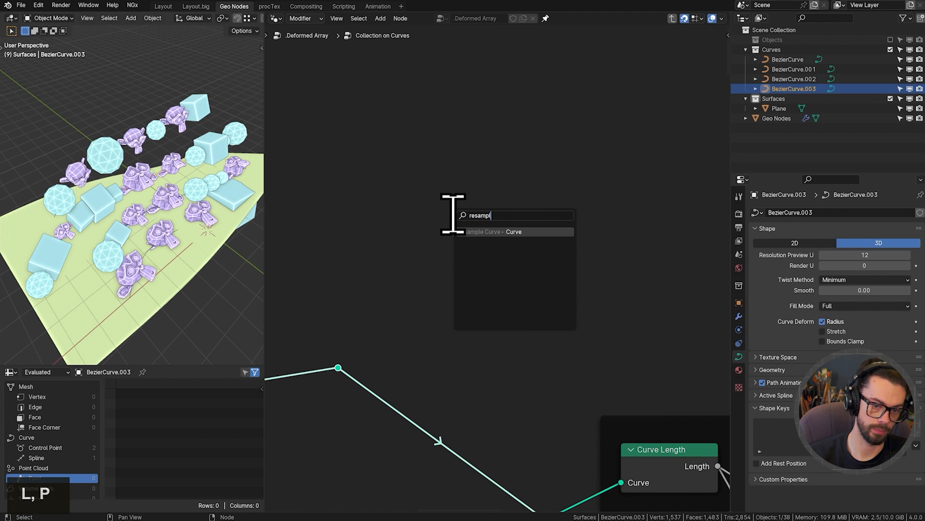
key(Return)
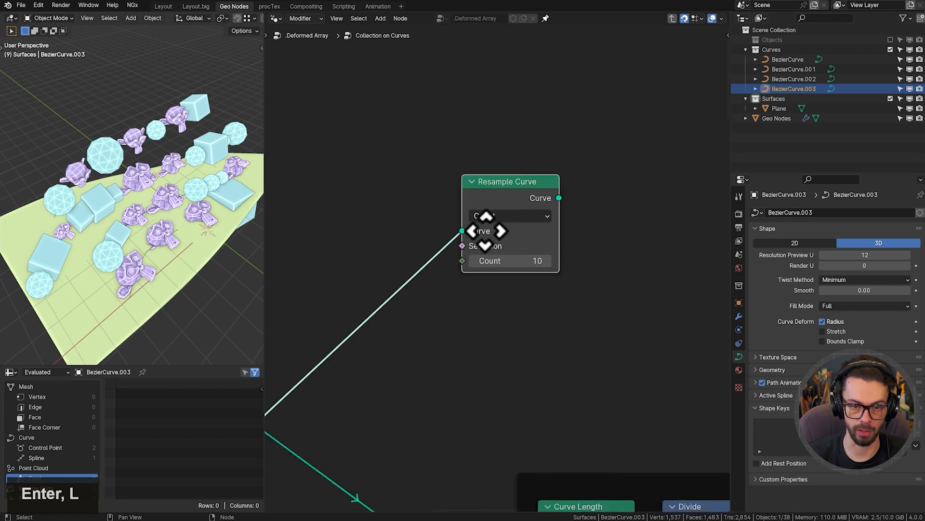
click(484, 227)
Set the Resample Curve node's mode to Length.
scroll(496, 233, up, 5)
click(497, 210)
click(499, 300)
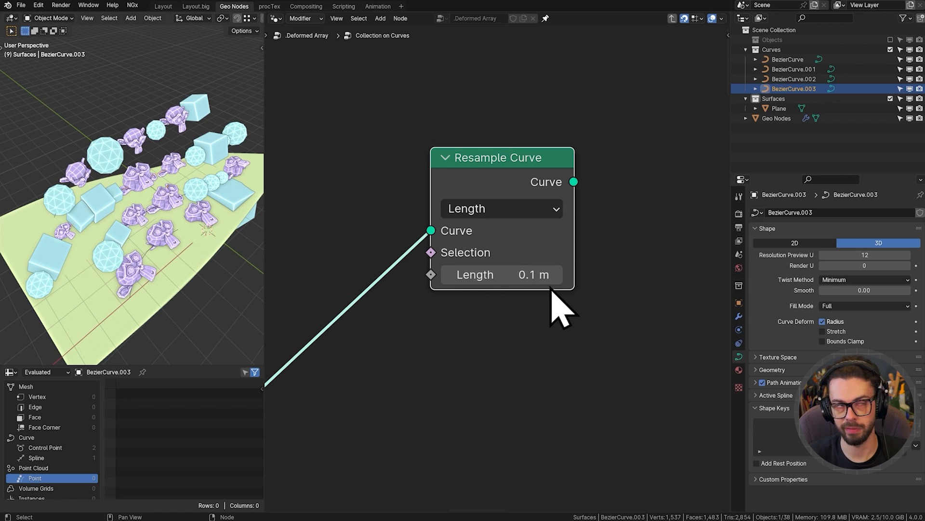
Sketch an annotated wavy curve with a small loop at each end beside the Resample Curve node.
shift+middle_drag(534, 295, 353, 227)
scroll(433, 277, up, 1)
key(d)
mouse_move(428, 270)
mouse_down()
mouse_move(430, 287)
mouse_move(700, 220)
mouse_move(706, 200)
mouse_up()
middle_drag(692, 218, 604, 245)
key(d)
drag(619, 228, 617, 231)
middle_drag(472, 232, 589, 244)
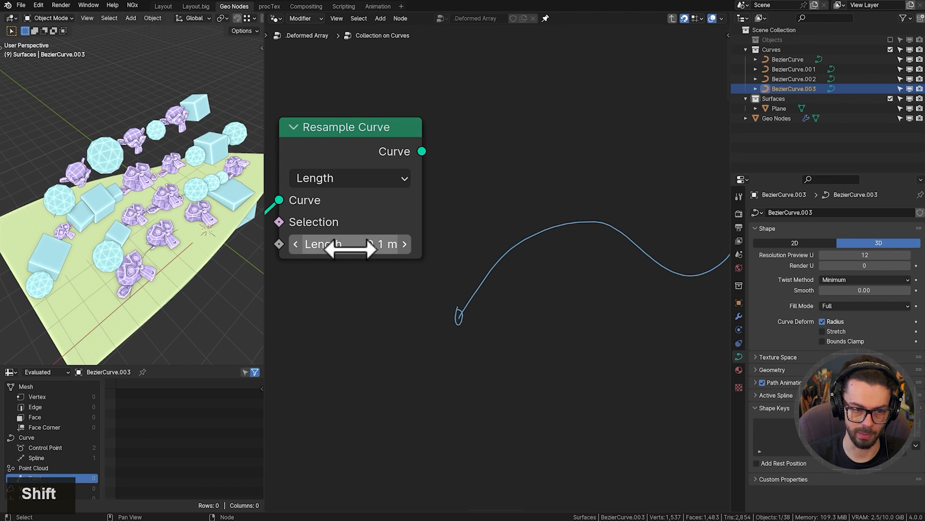
mouse_move(455, 267)
shift+middle_down()
mouse_move(432, 258)
mouse_move(408, 273)
shift+middle_up()
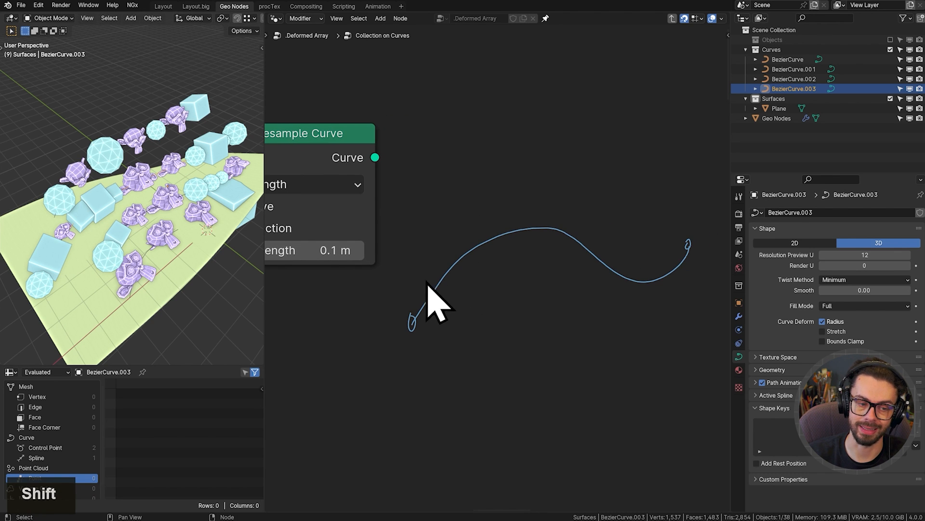
middle_drag(324, 264, 352, 240)
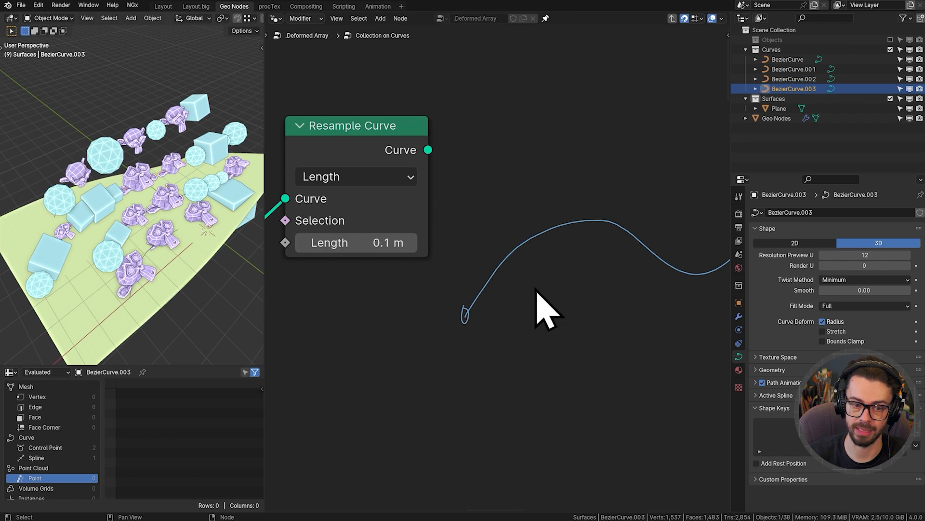
Annotate the sketched curve with short cross marks along its length to illustrate the resampled points.
key(d)
drag(495, 258, 504, 269)
drag(527, 231, 531, 239)
drag(580, 213, 582, 225)
middle_drag(628, 236, 563, 246)
key(d)
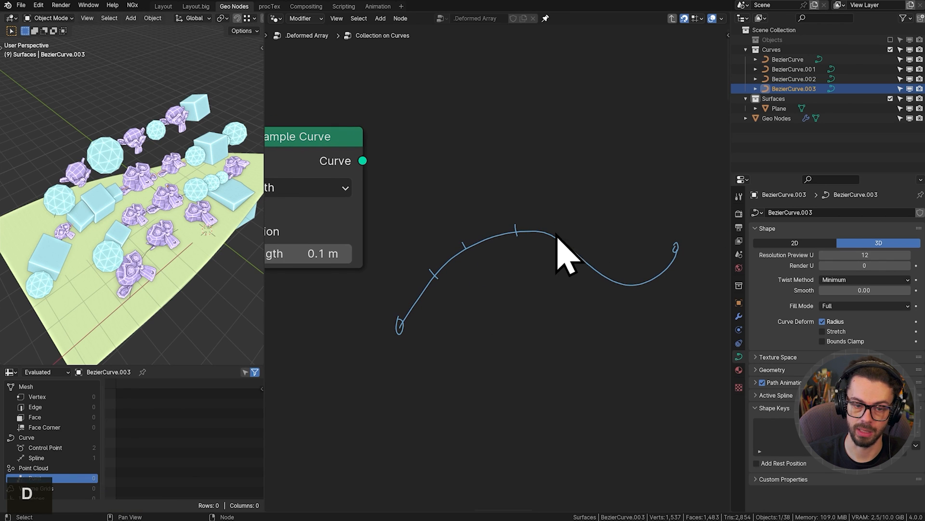
drag(554, 233, 550, 247)
drag(594, 251, 622, 295)
drag(663, 269, 673, 277)
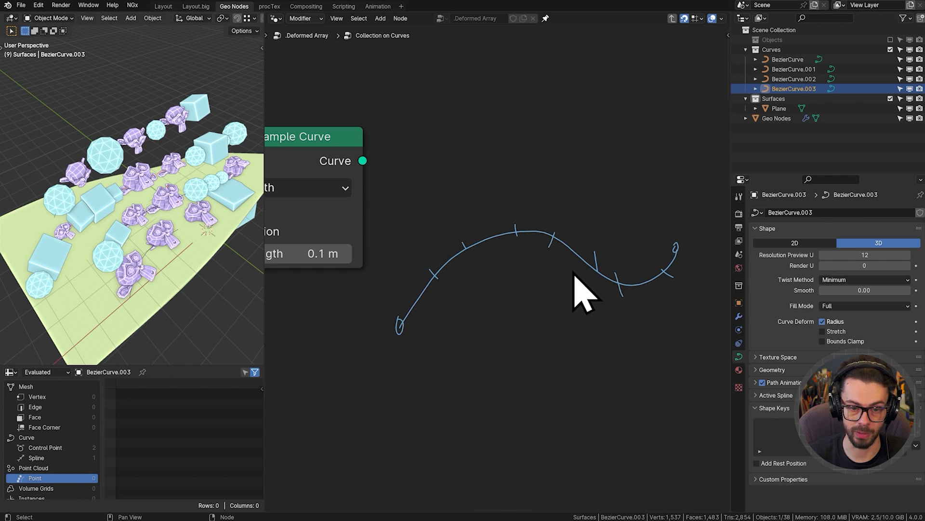
Erase the annotation strokes beside the Resample Curve node.
scroll(542, 300, down, 9)
middle_drag(542, 300, 600, 157)
middle_drag(510, 167, 395, 249)
key(d)
mouse_move(396, 248)
right_down()
mouse_move(401, 261)
mouse_move(424, 234)
right_up()
mouse_move(447, 212)
middle_down()
mouse_move(463, 185)
mouse_move(504, 208)
middle_up()
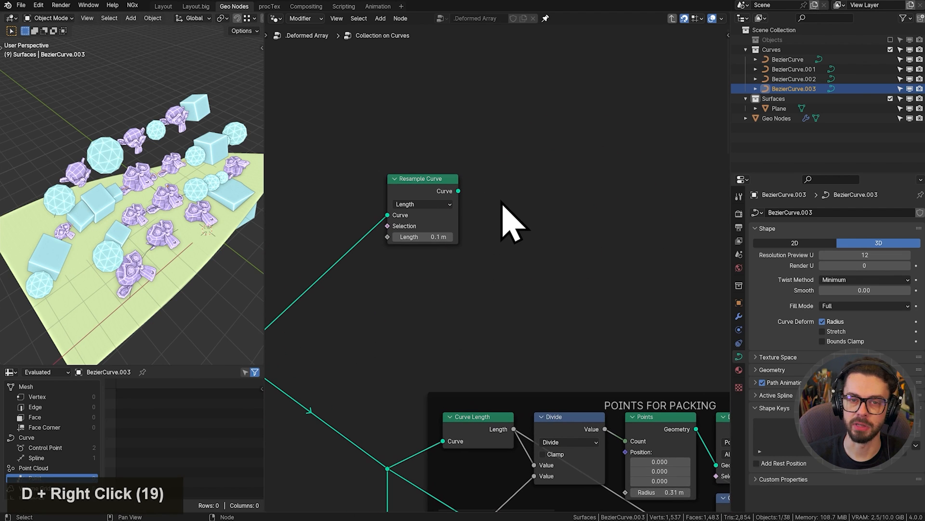
Place a duplicate Group Input node beneath Resample Curve and unhide all of its sockets.
scroll(404, 193, up, 2)
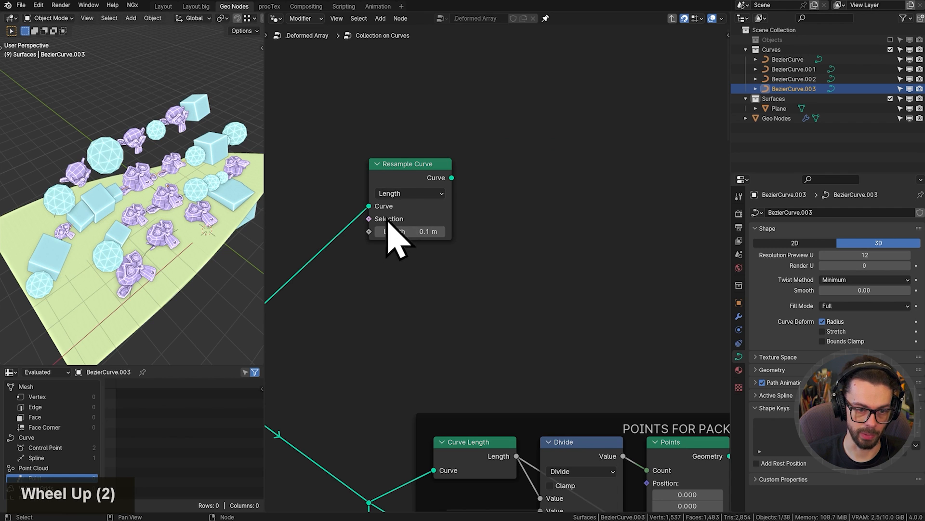
middle_drag(388, 225, 524, 223)
scroll(441, 264, down, 5)
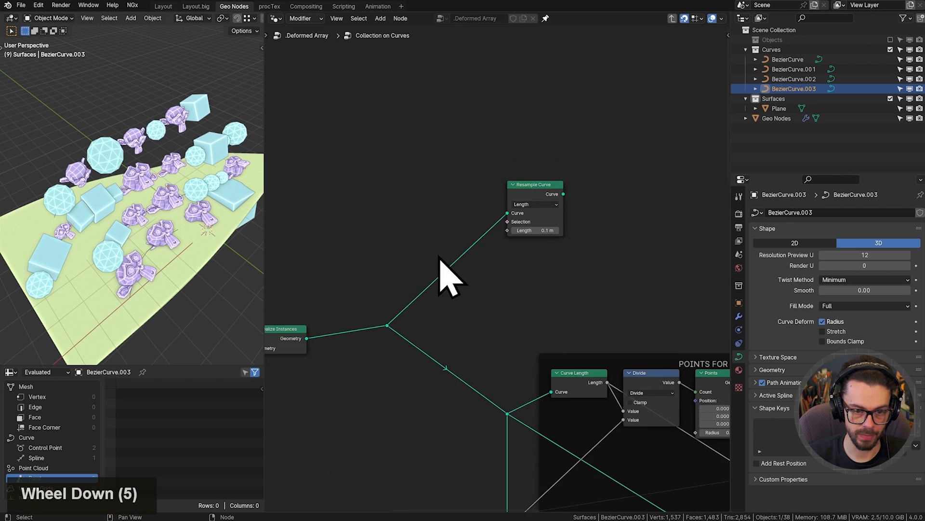
key(shift+d)
click(506, 181)
scroll(413, 227, up, 8)
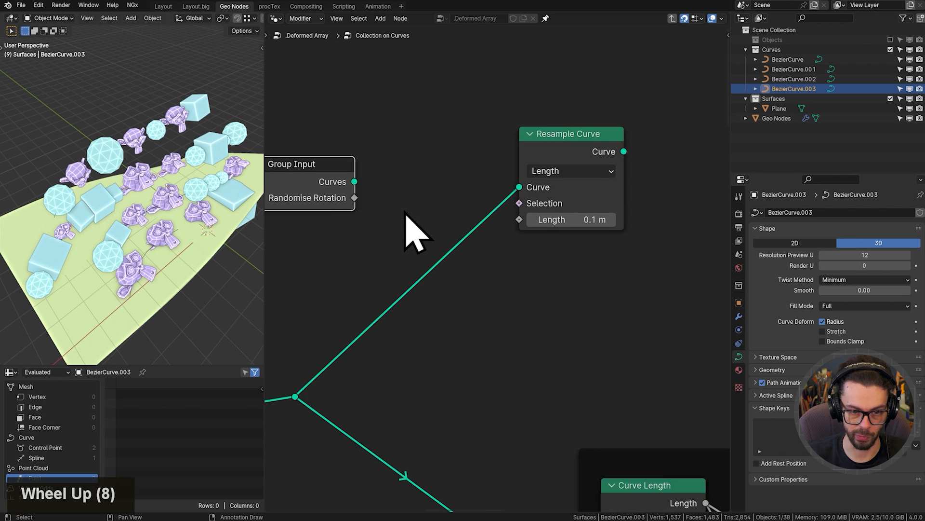
key(g)
click(597, 343)
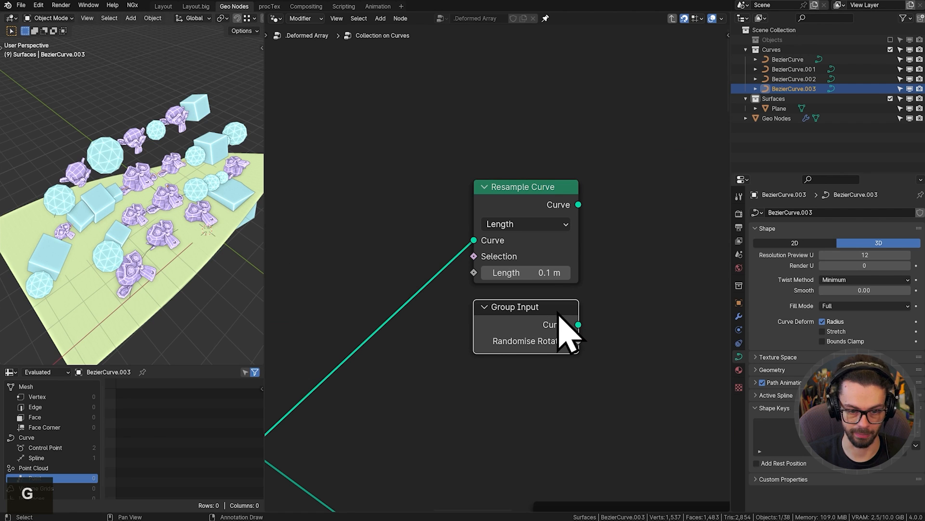
key(ctrl+h)
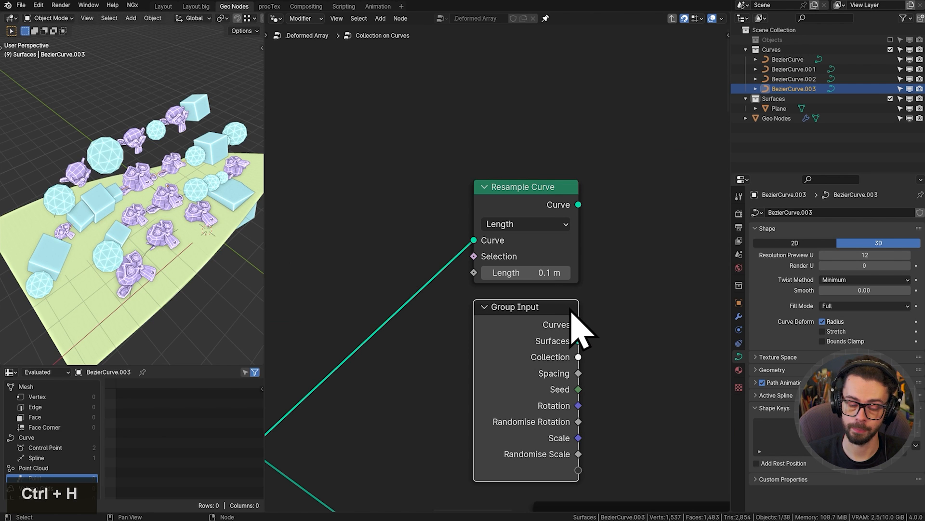
Show the group's interface settings, widen the node editor and add a new input socket directly after Collection.
middle_drag(563, 333, 567, 236)
ctrl+middle_drag(562, 270, 571, 290)
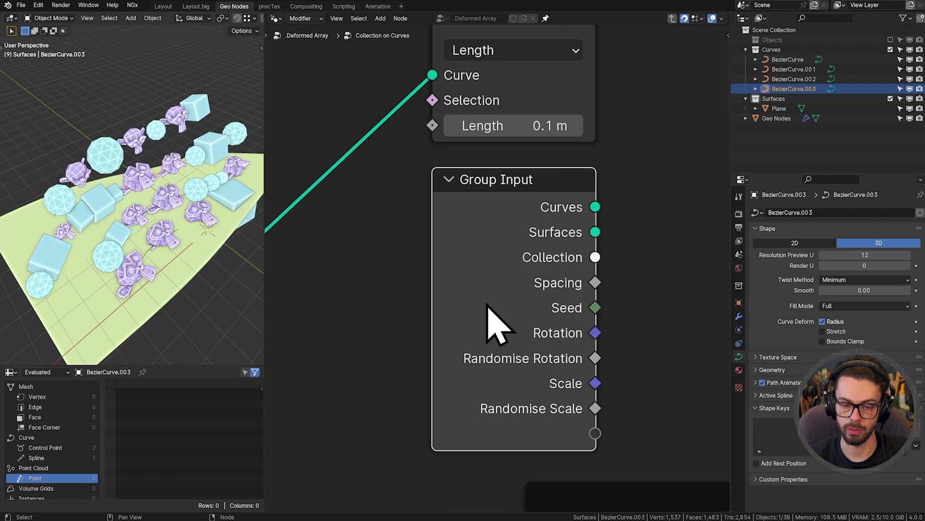
key(n)
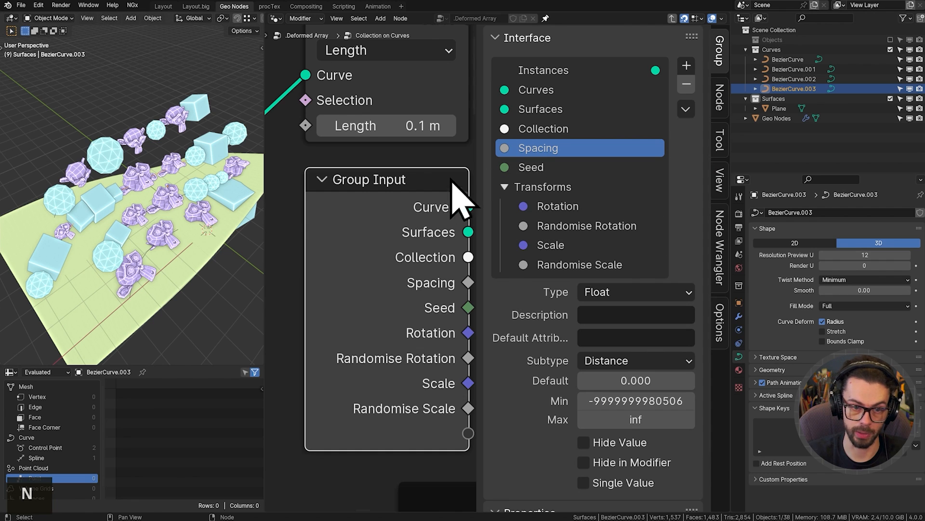
scroll(453, 186, down, 2)
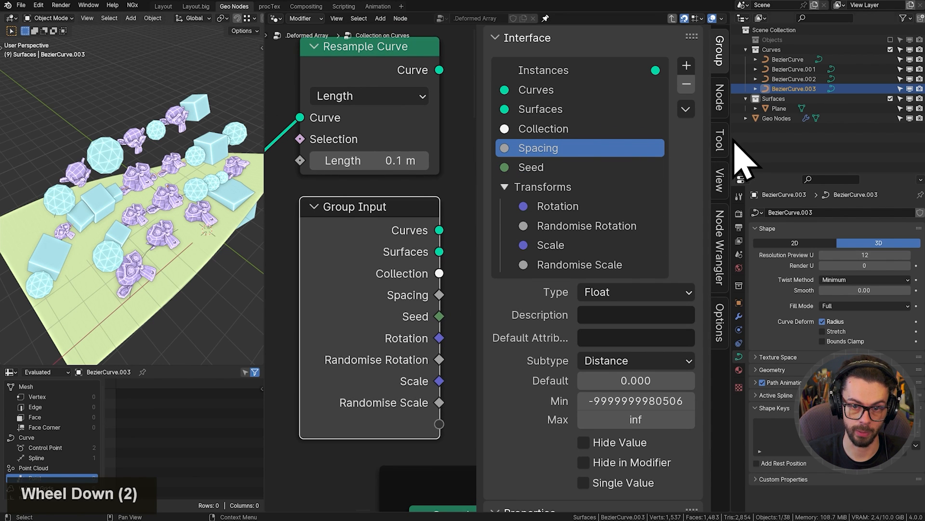
drag(731, 126, 788, 136)
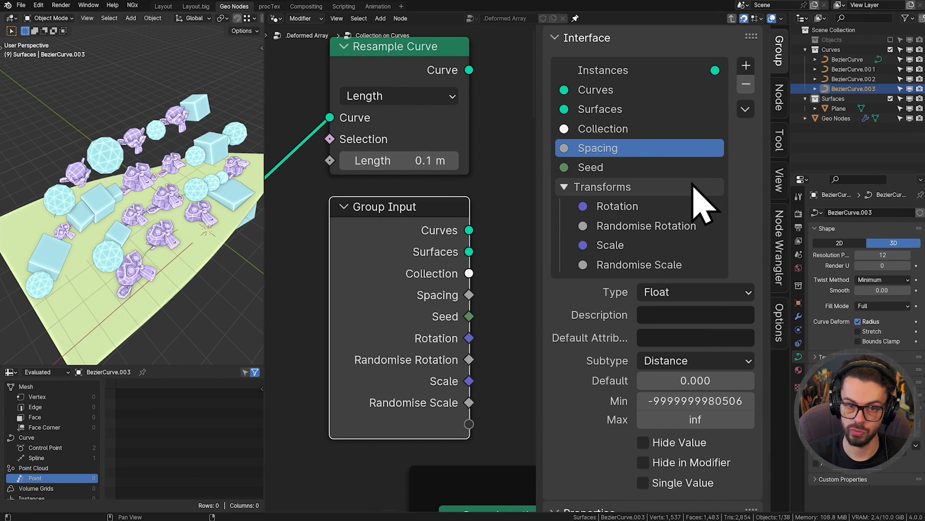
click(641, 129)
click(746, 65)
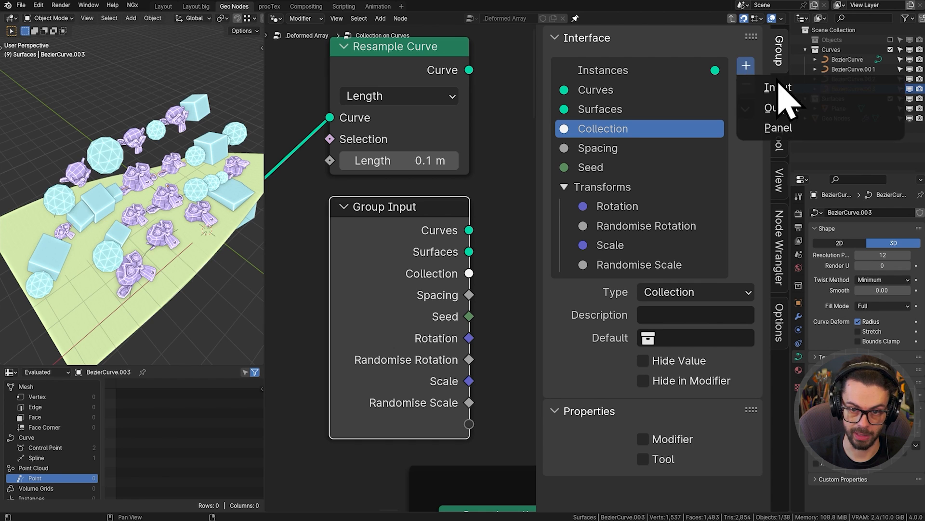
click(770, 86)
Rename the new input socket "Fixed Spacing" and set its type to Boolean.
double_click(608, 149)
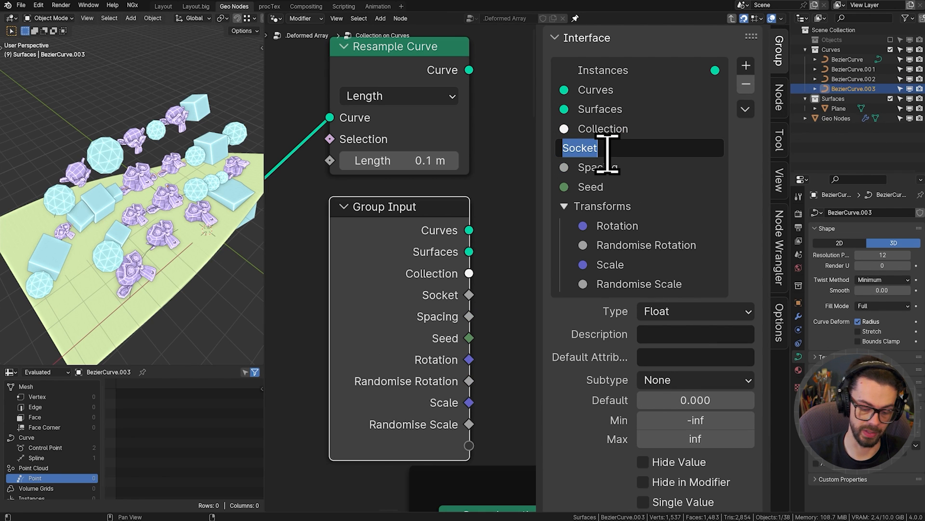
text(Fixed )
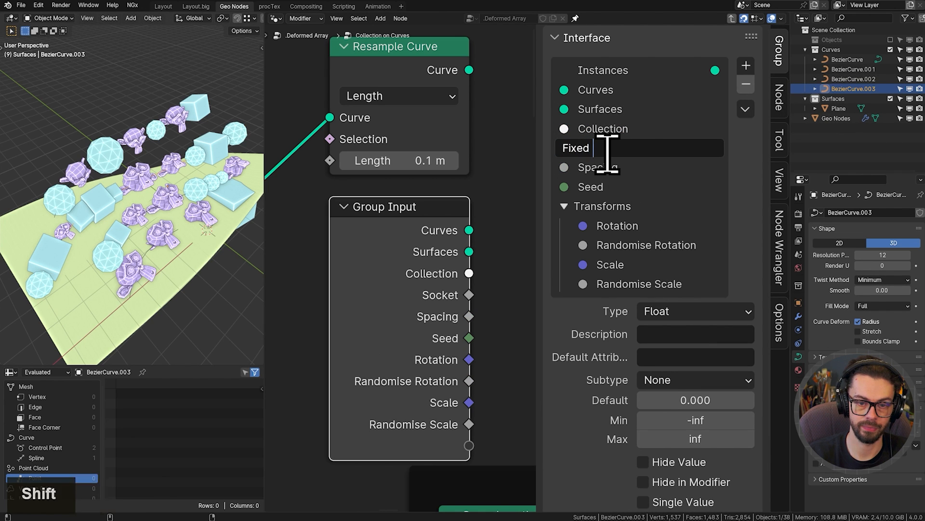
text(Spacing)
key(Return)
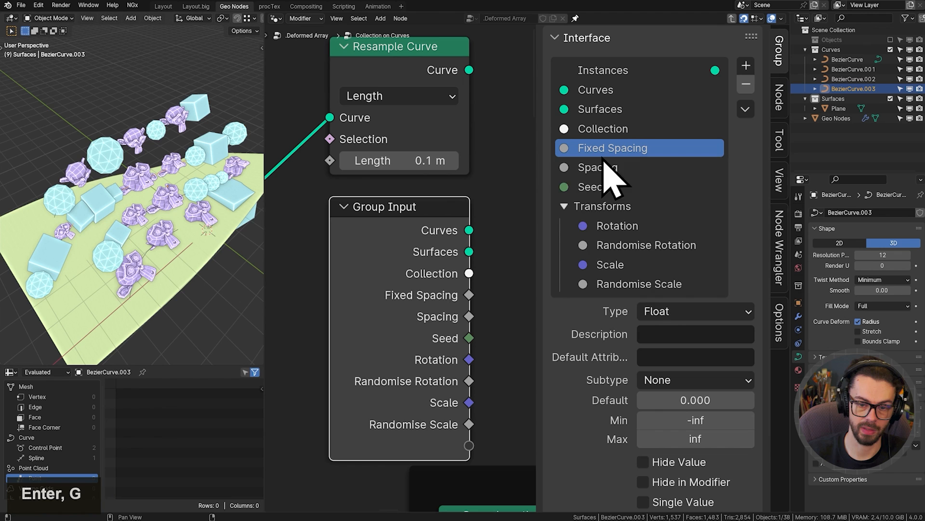
click(672, 313)
click(693, 72)
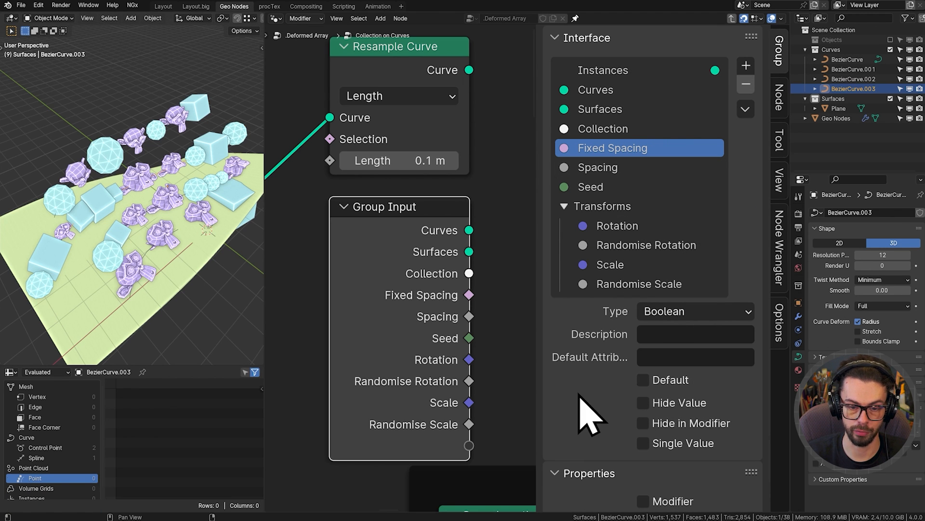
click(526, 366)
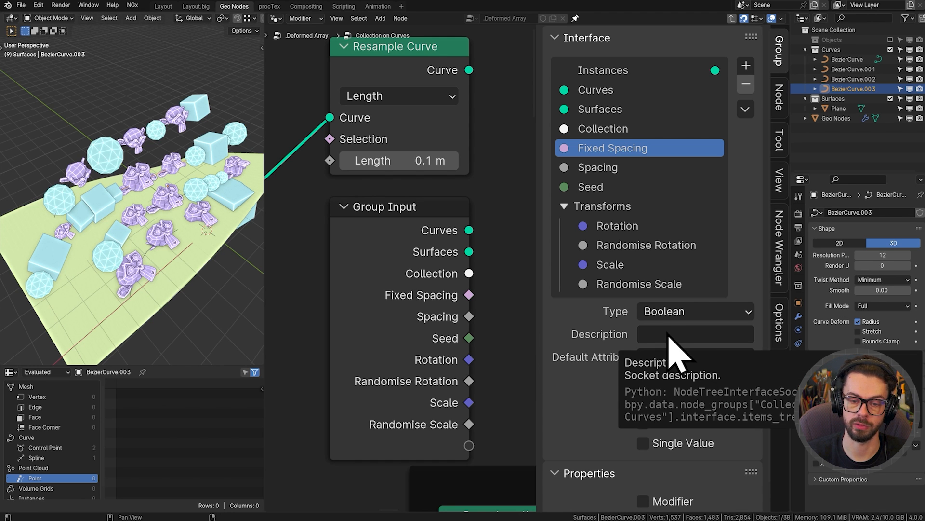
Set the Fixed Spacing input's description to "Tooltip" and inspect its tooltip on the Collection on Curves node.
key(Tab)
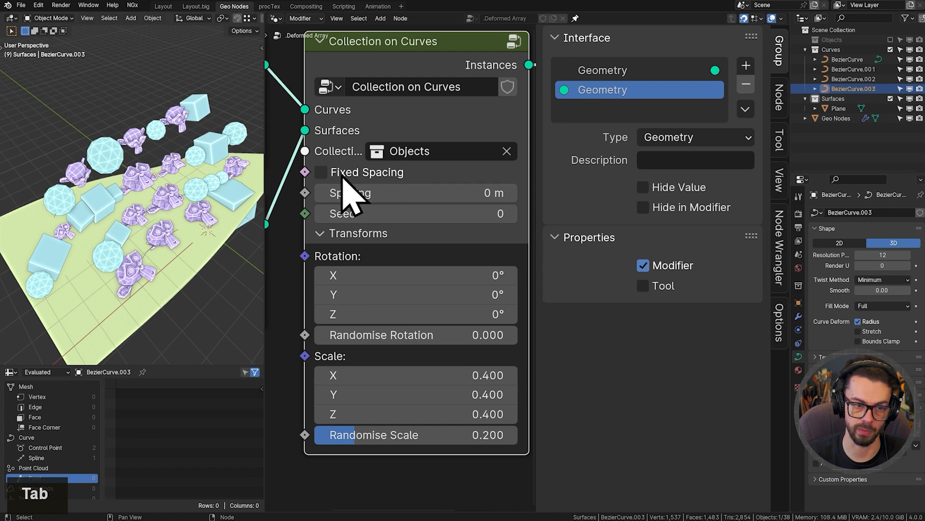
key(Tab)
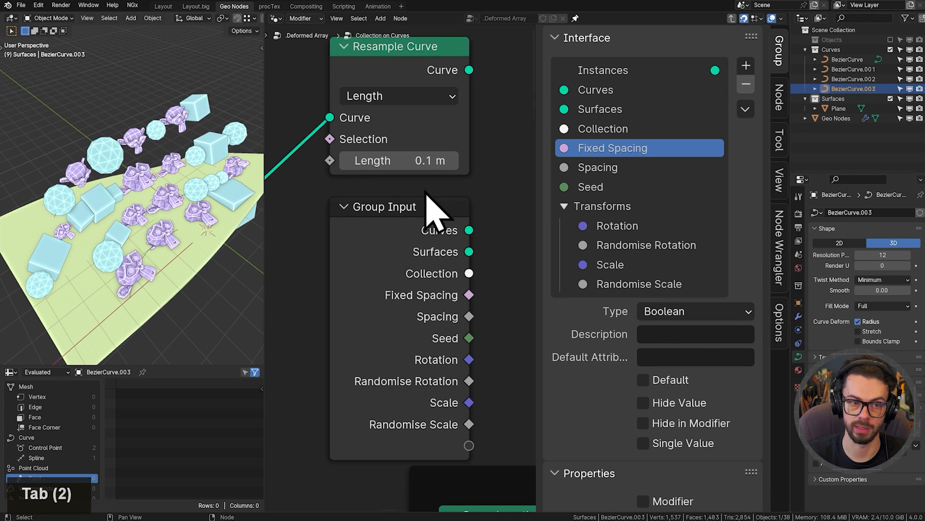
click(690, 333)
text(Tootl)
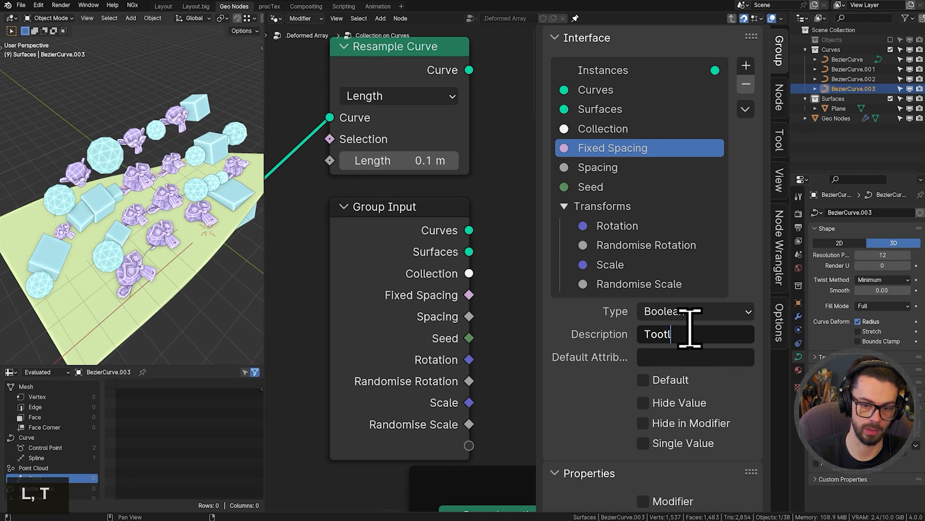
text(i)
key(BackSpace)
text(ltip)
key(Return)
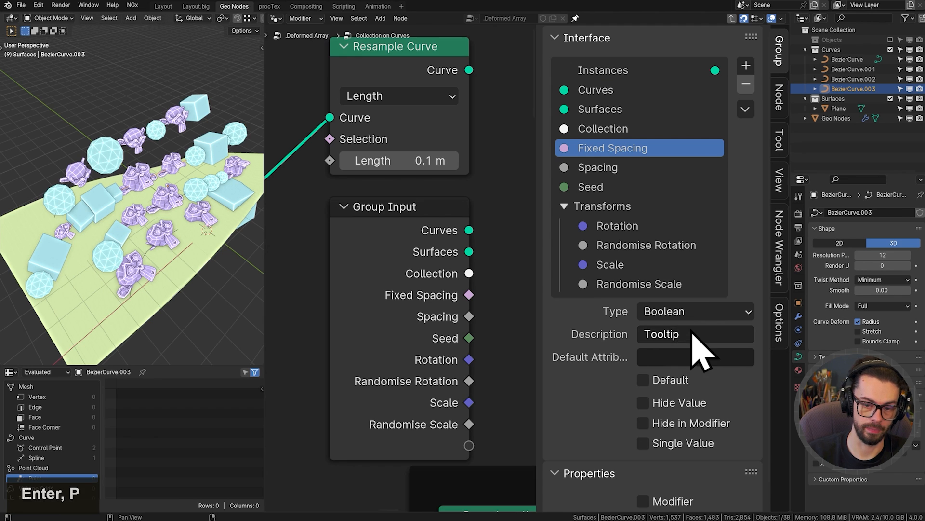
key(Tab)
mouse_move(368, 183)
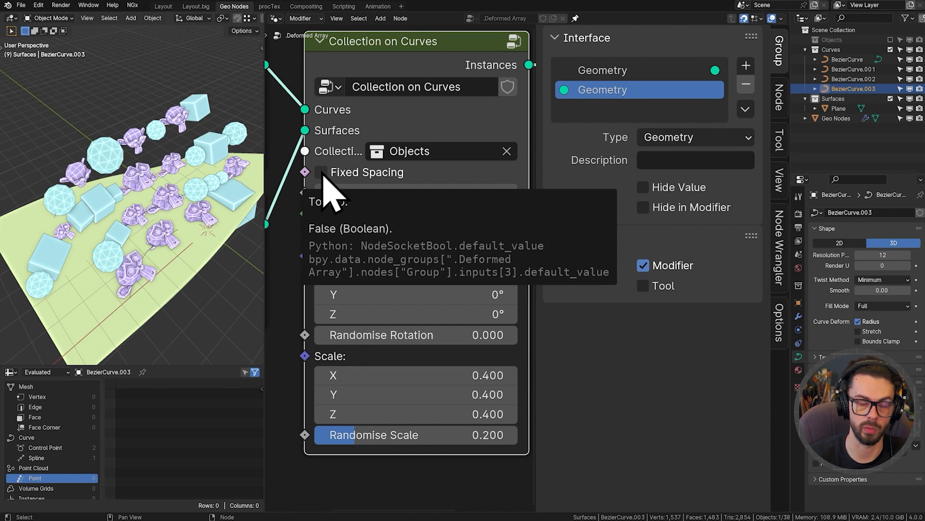
key(Tab)
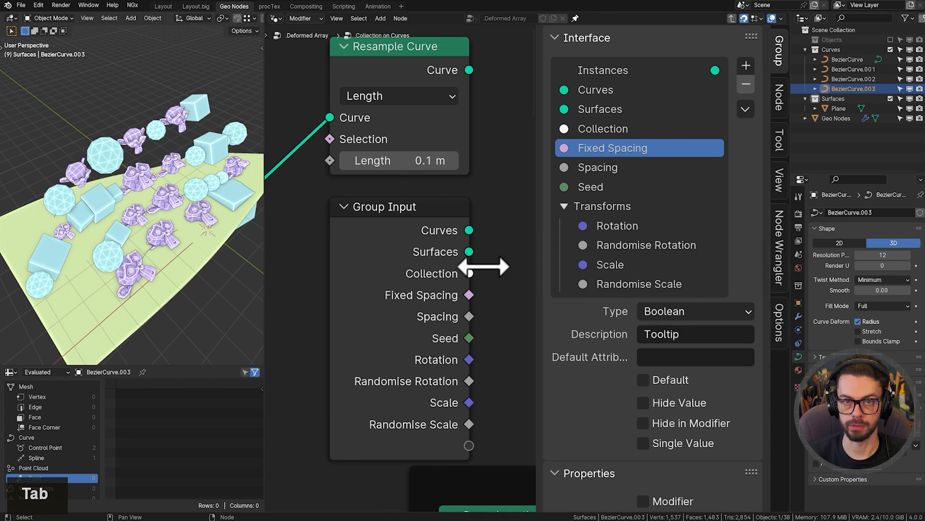
Clear the description of the Fixed Spacing input.
click(675, 334)
key(Return)
key(BackSpace)
Enable Fixed Spacing on the Collection on Curves node in the parent tree and set its Spacing to 0 m.
key(Tab)
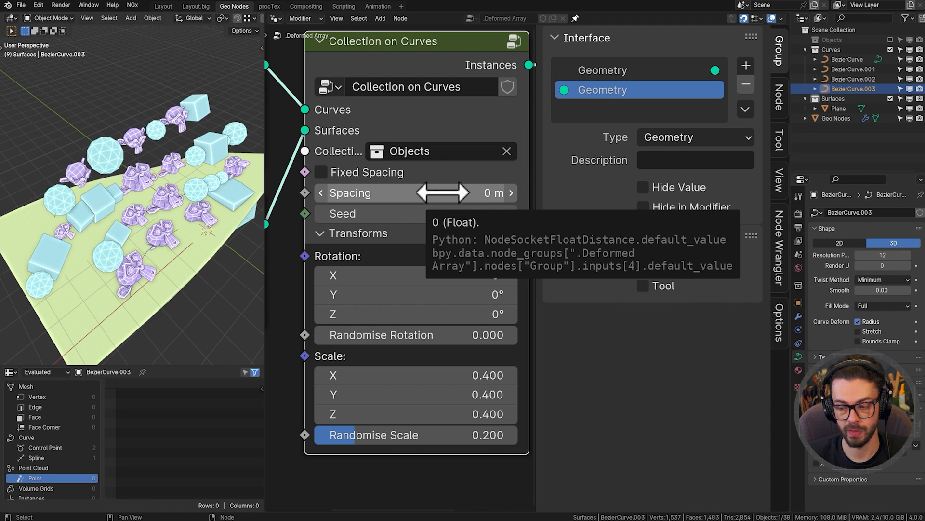
drag(436, 193, 494, 192)
click(403, 191)
text(0)
key(Return)
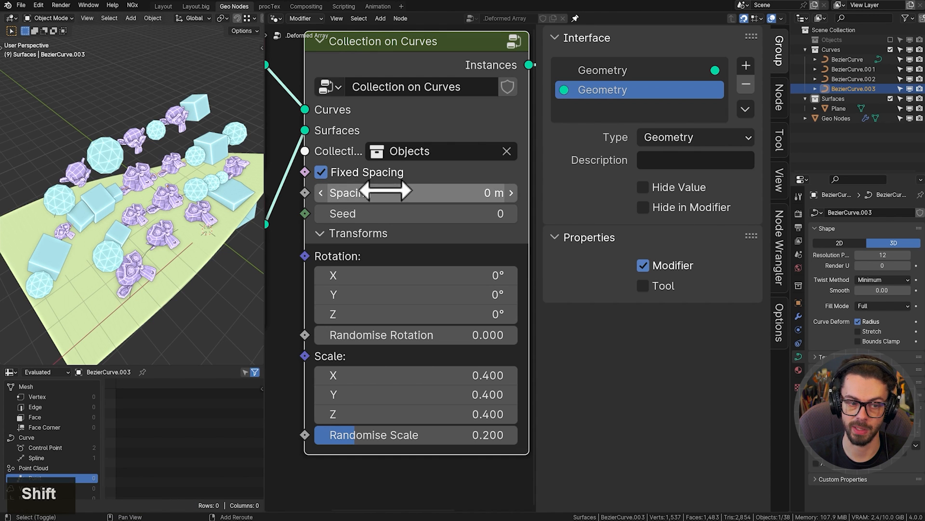
Try a Spacing of -0.01 m on the Collection on Curves node, resetting it to 0 m.
mouse_move(386, 190)
shift+mouse_down()
mouse_move(343, 190)
mouse_move(430, 190)
mouse_move(386, 190)
shift+mouse_up()
click(399, 188)
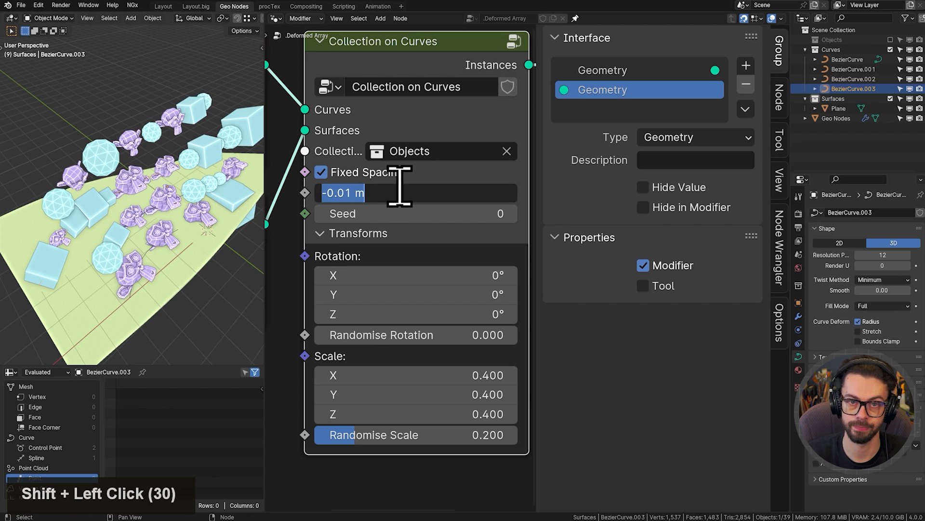
text(0)
key(Return)
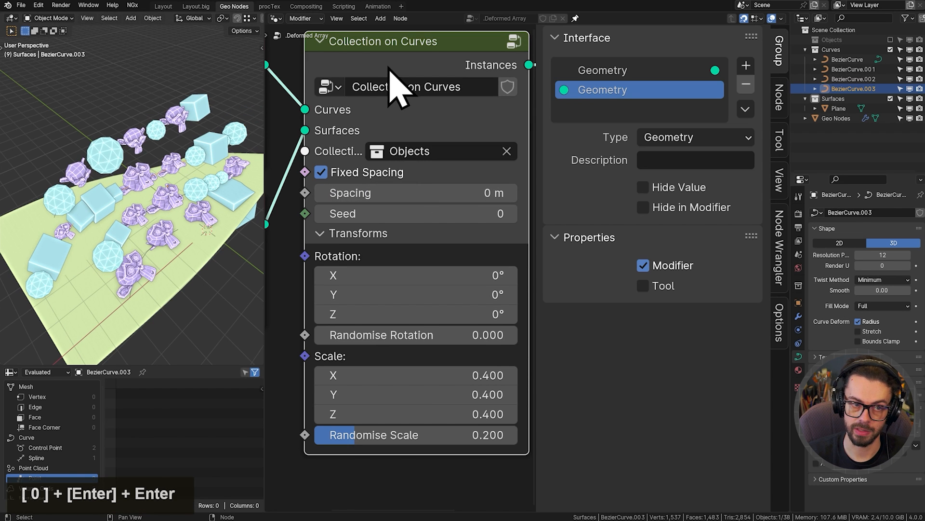
Inside the group, connect the duplicate Group Input's Spacing to Resample Curve's Length and hide the Group Input's unused sockets.
key(Tab)
scroll(477, 202, down, 4)
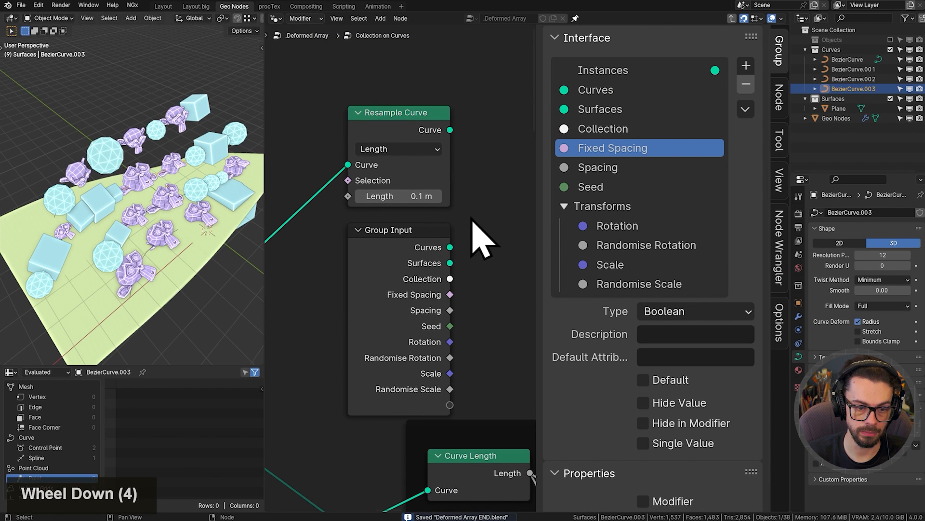
drag(450, 310, 356, 198)
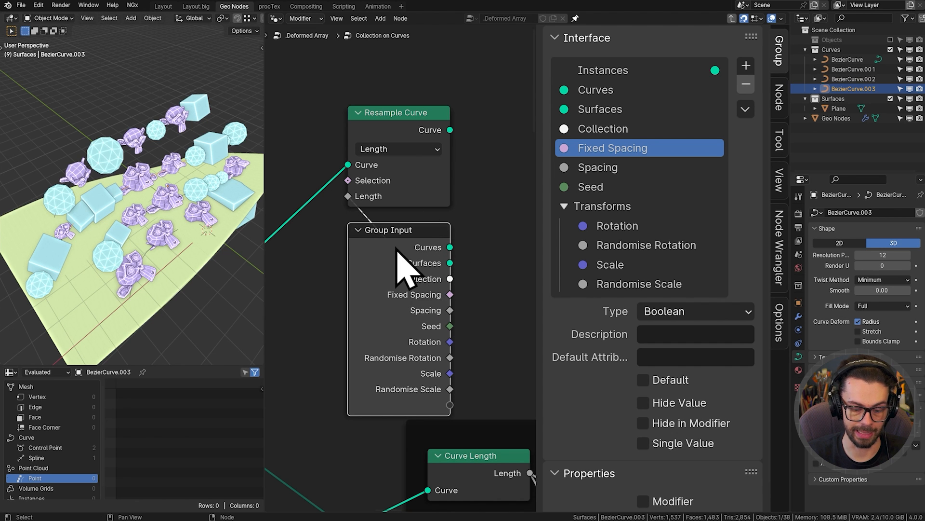
key(ctrl+h)
middle_drag(440, 203, 415, 168)
key(n)
Move the Resample Curve node and its Group Input along so they sit above the end of the POINTS FOR PACKING frame.
scroll(499, 185, down, 4)
drag(484, 236, 403, 135)
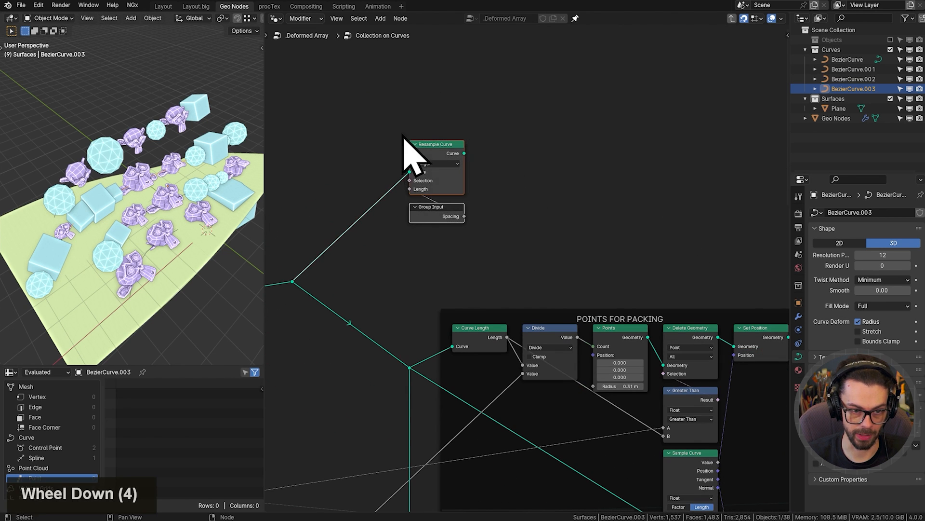
key(g)
key(x)
click(563, 147)
middle_drag(620, 201, 445, 143)
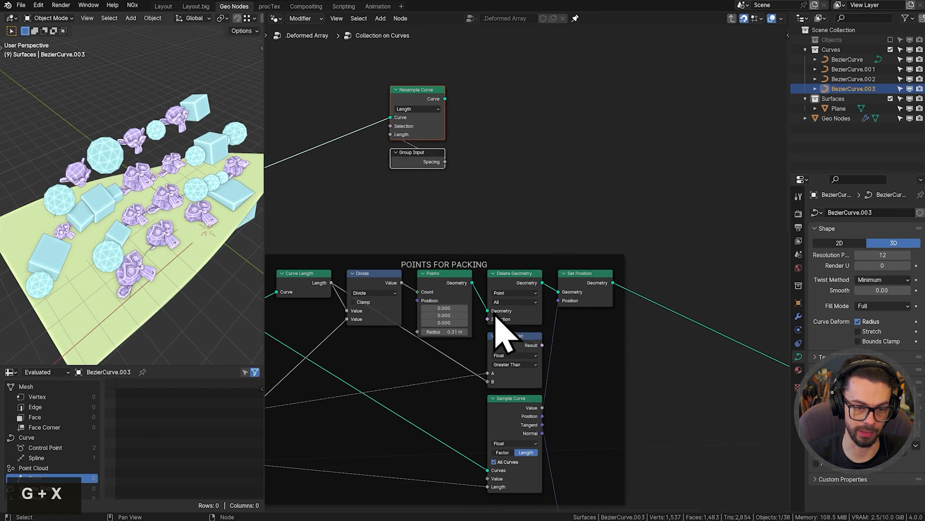
key(g)
click(547, 92)
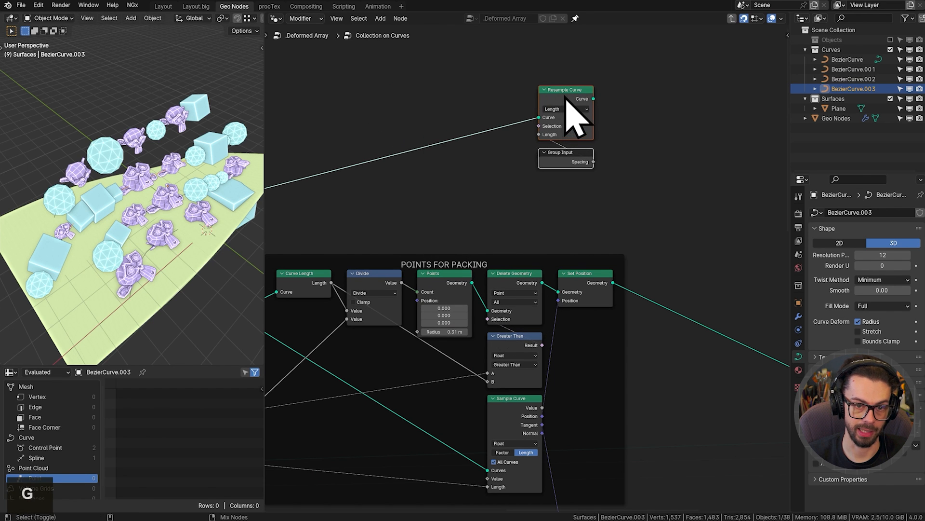
Preview the Resample Curve output through a Viewer node and delete the Viewer.
ctrl+shift+click(567, 98)
middle_drag(619, 174, 528, 167)
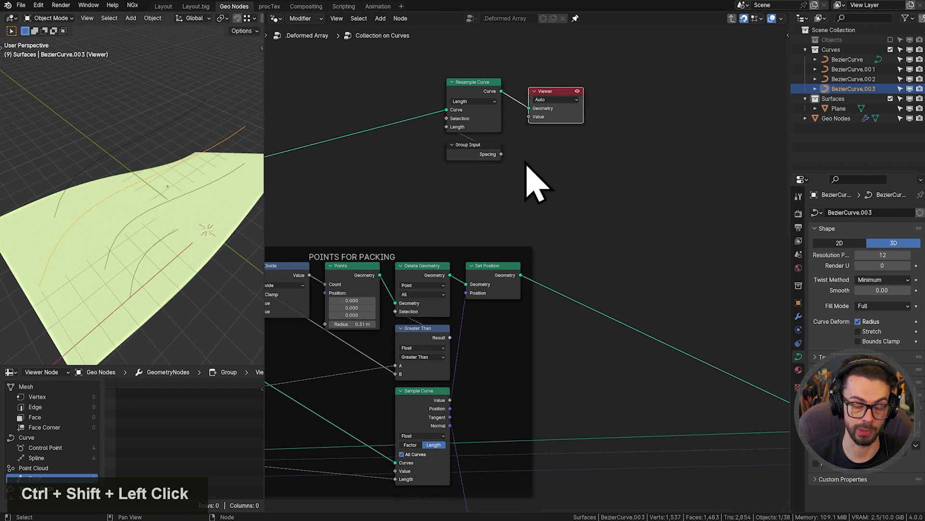
key(g)
click(574, 145)
key(x)
Insert a Geometry Switch node on the link leaving Set Position and connect Resample Curve's output to its True input.
key(shift+a)
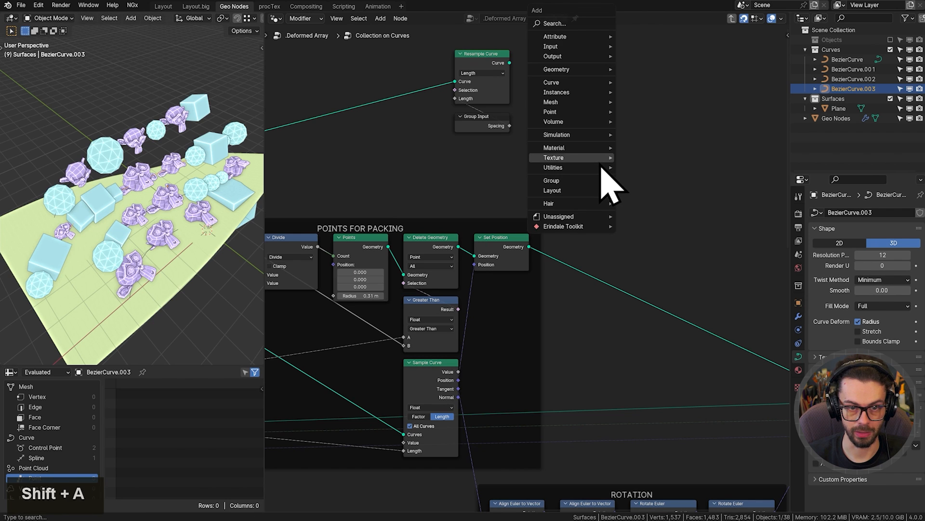
mouse_move(598, 168)
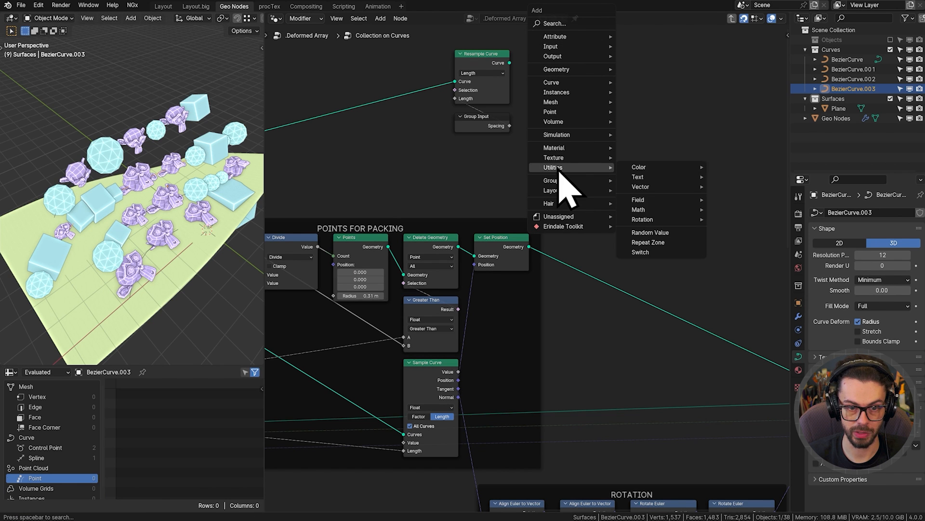
click(659, 253)
click(637, 280)
key(g)
click(693, 209)
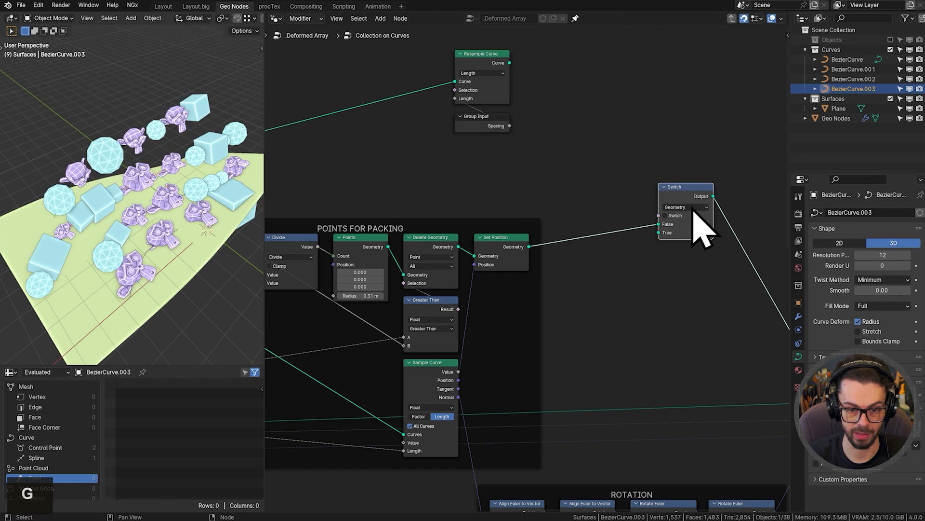
scroll(694, 213, up, 4)
middle_drag(671, 248, 554, 336)
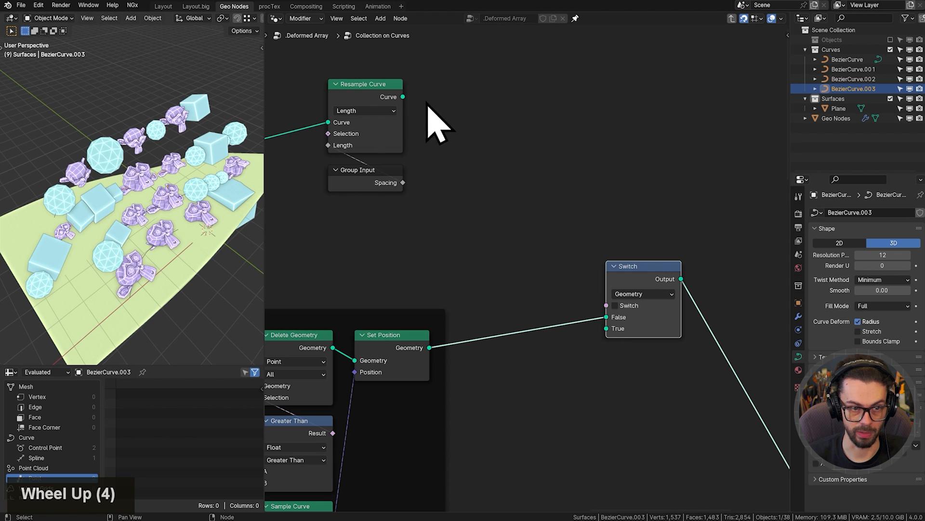
drag(403, 97, 606, 328)
Place a duplicate Group Input with all sockets unhidden, aligned above the Switch node, and save the file.
click(355, 171)
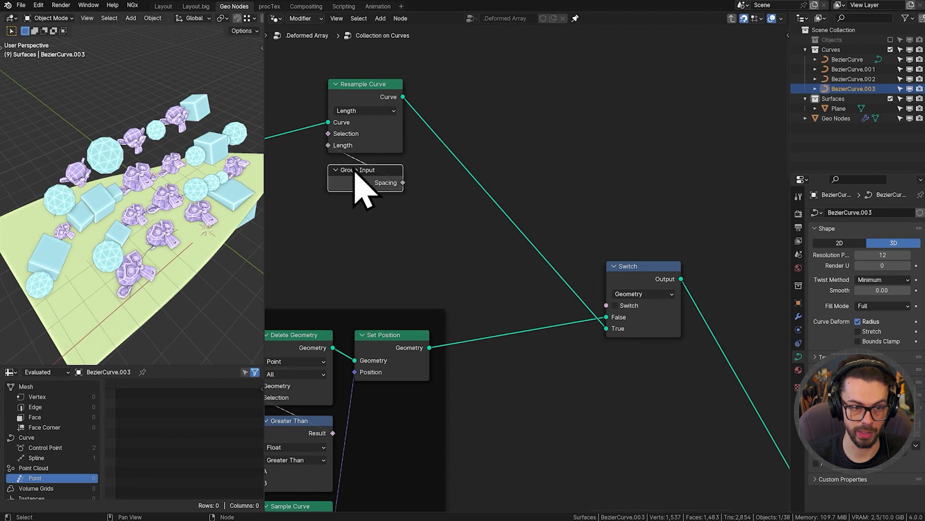
key(shift+d)
click(593, 132)
key(ctrl+h)
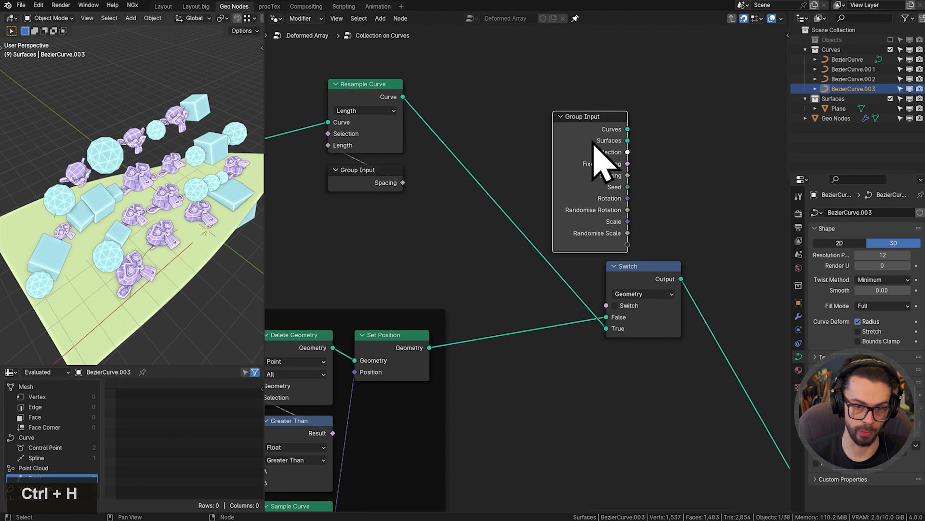
drag(594, 144, 641, 275)
key(ctrl+s)
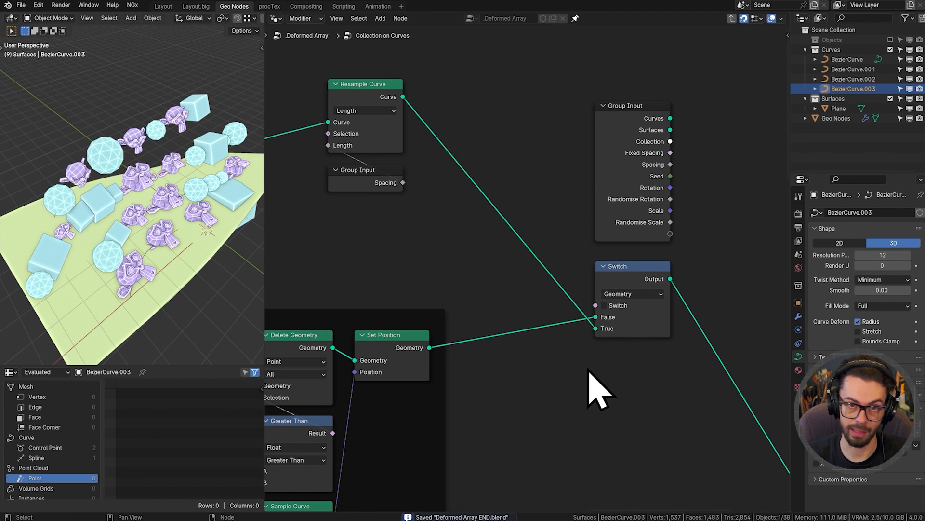
Turn on the Switch node's Switch option so it outputs the Resample Curve branch.
click(605, 306)
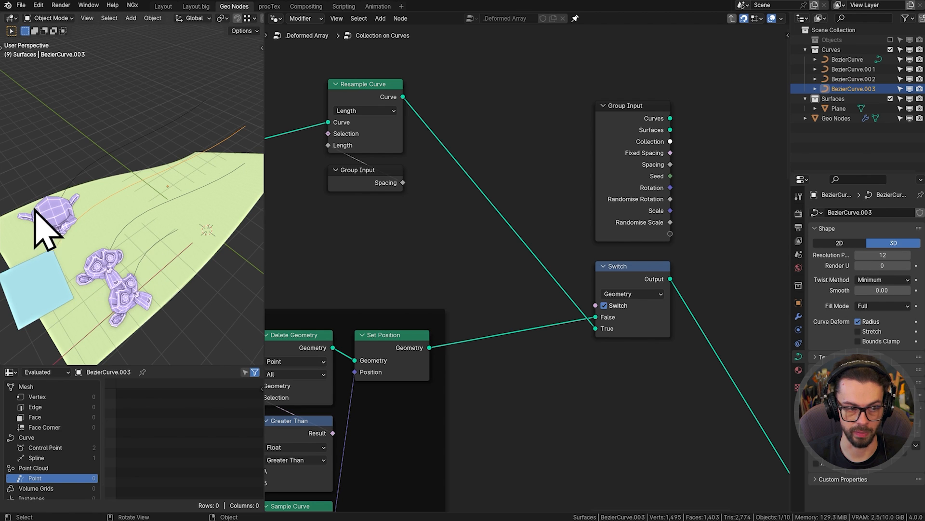
click(608, 276)
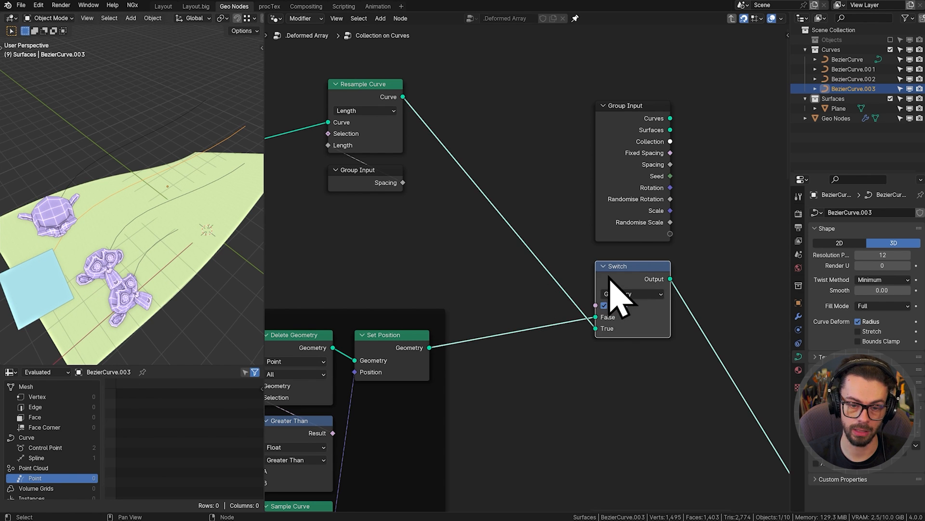
Leave the Collection on Curves group, set the node's Spacing to 0.00001 m, and select the Geo Nodes object.
key(Tab)
middle_drag(607, 276, 583, 210)
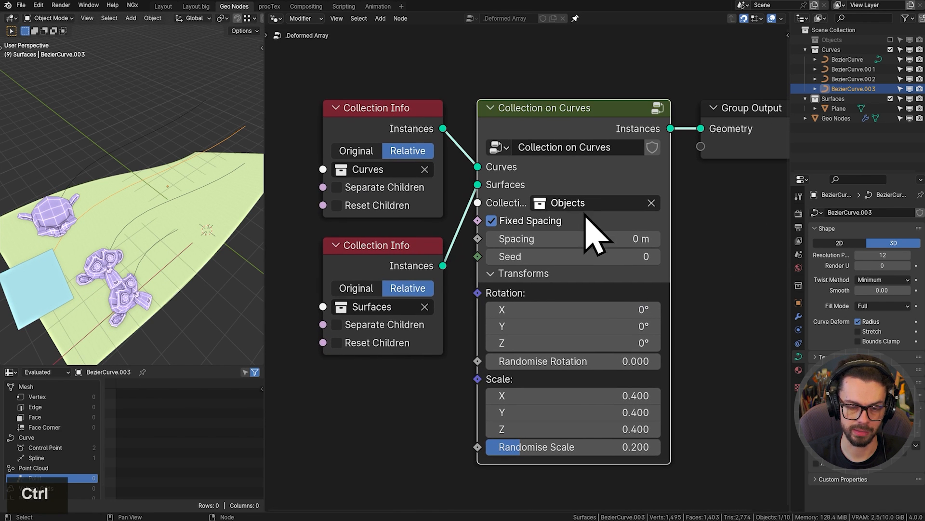
click(591, 236)
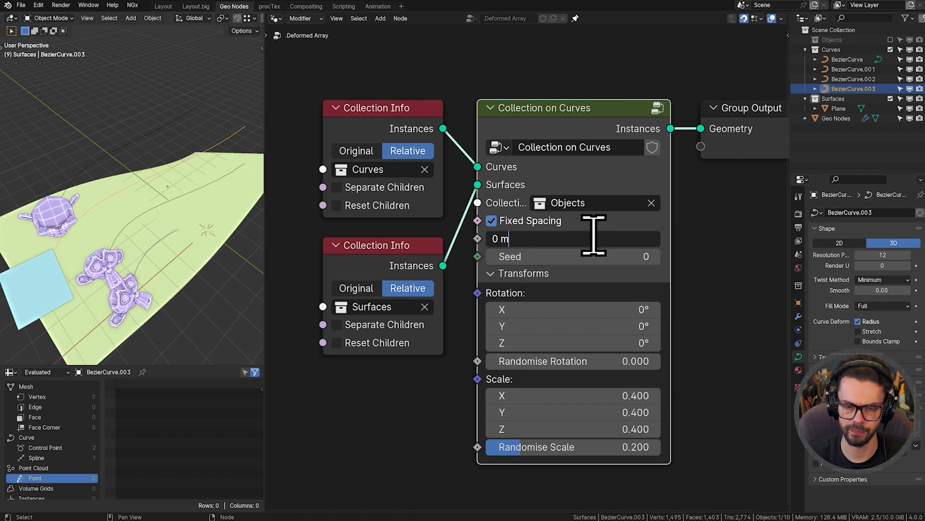
key(BackSpace)
key(BackSpace)
key(BackSpace)
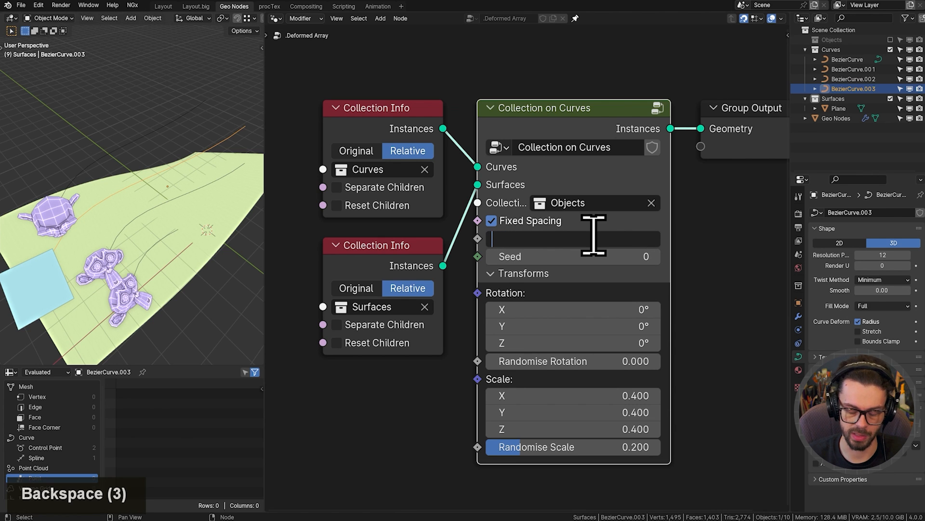
text(0.00001)
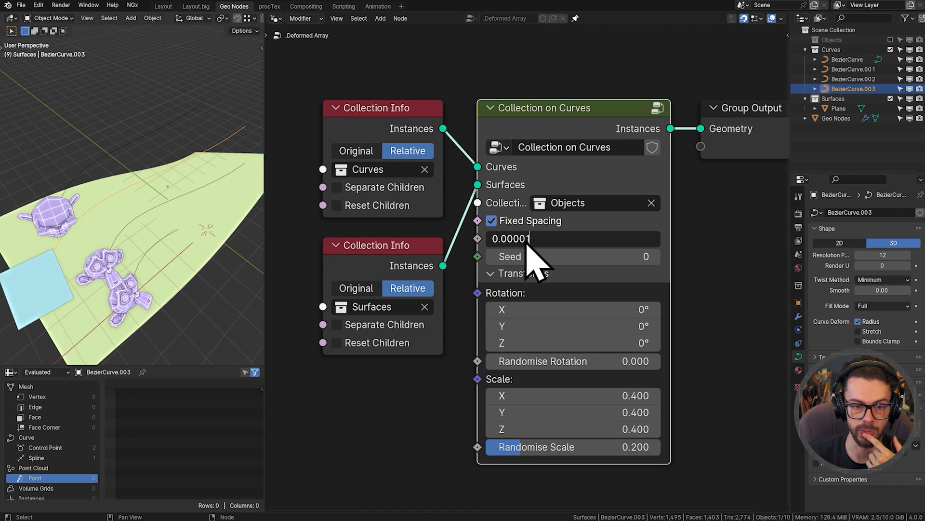
key(Return)
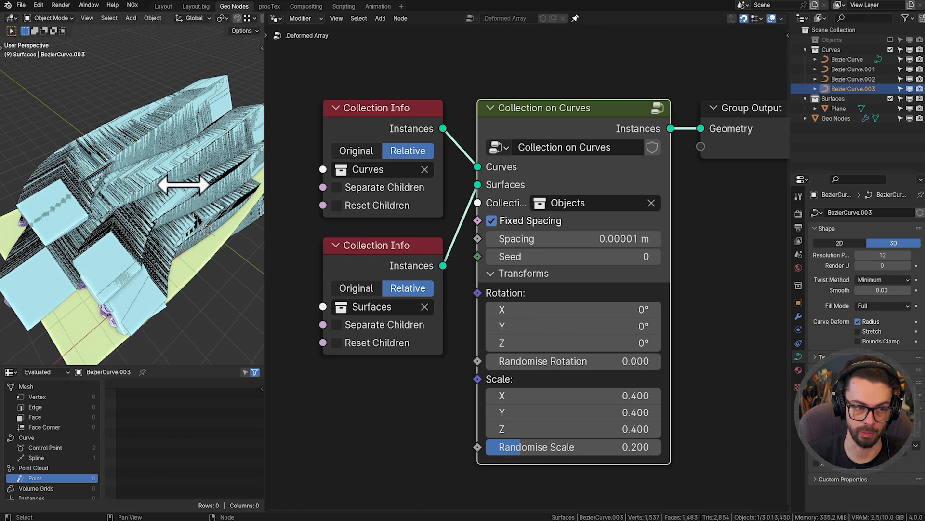
click(244, 227)
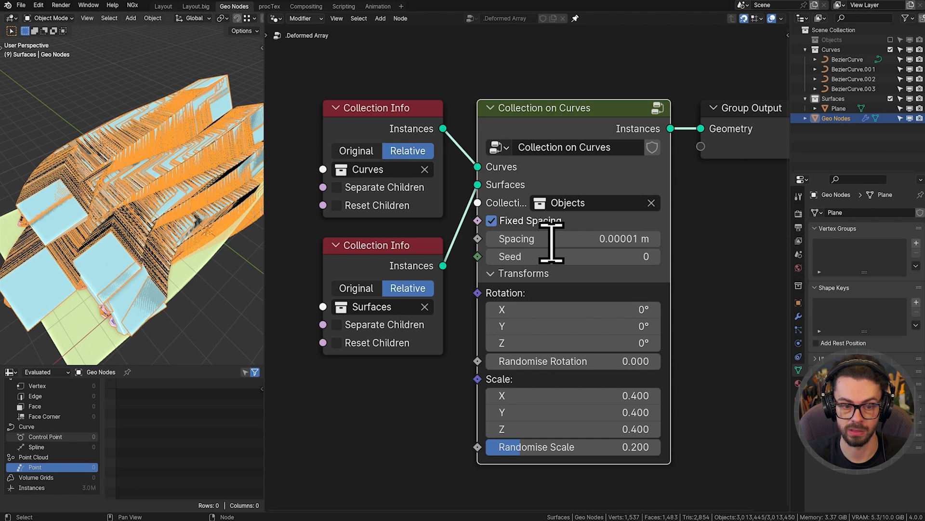
Set the Collection on Curves node's Spacing to 1 m.
click(615, 238)
text(1)
key(Return)
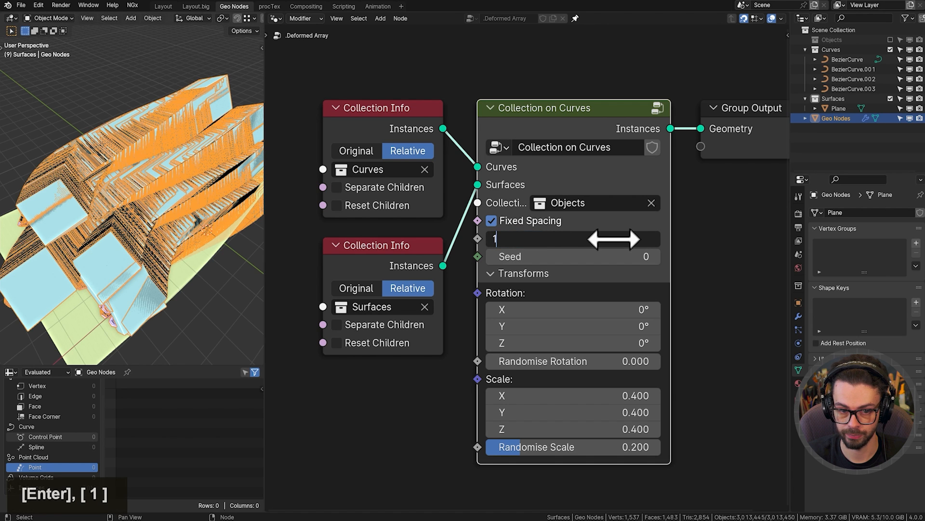
Reopen the Collection on Curves group and move the Spacing Group Input out from under Resample Curve, down and to its left.
key(Tab)
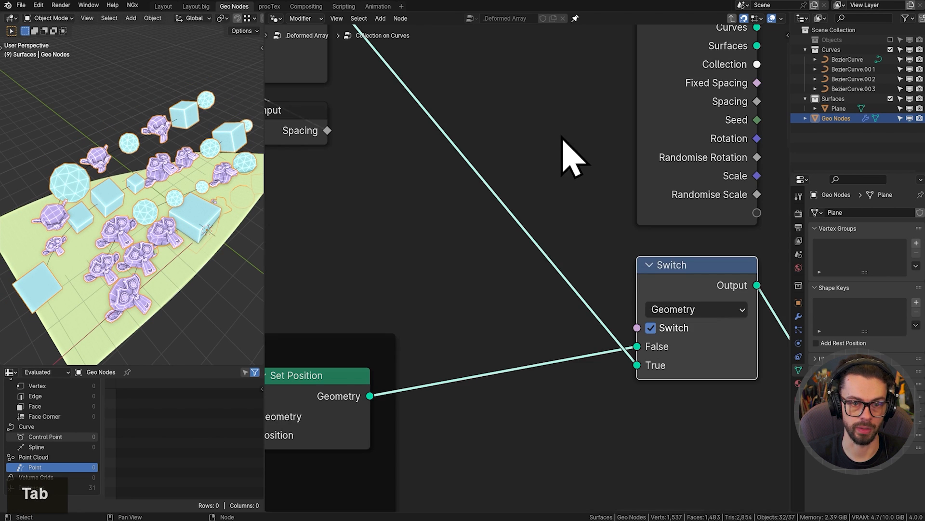
scroll(553, 207, down, 6)
middle_drag(554, 206, 604, 199)
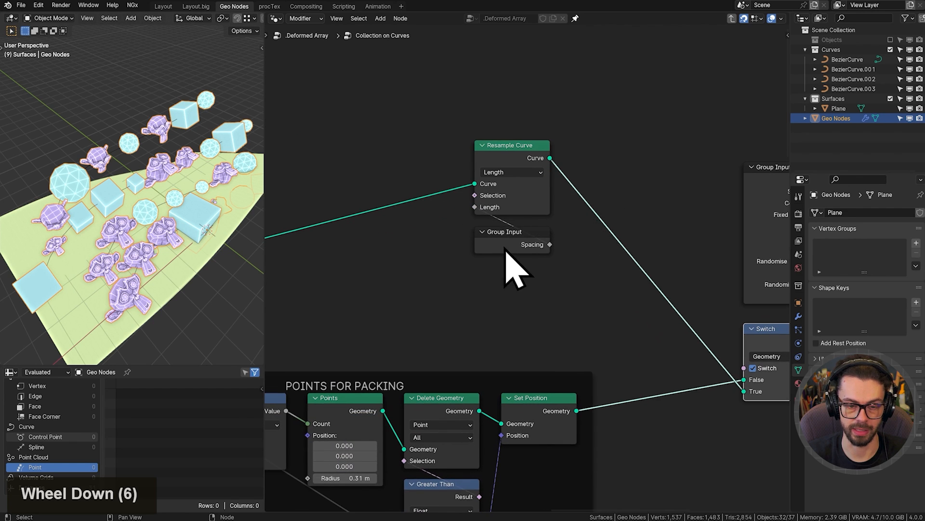
click(504, 248)
key(g)
click(369, 291)
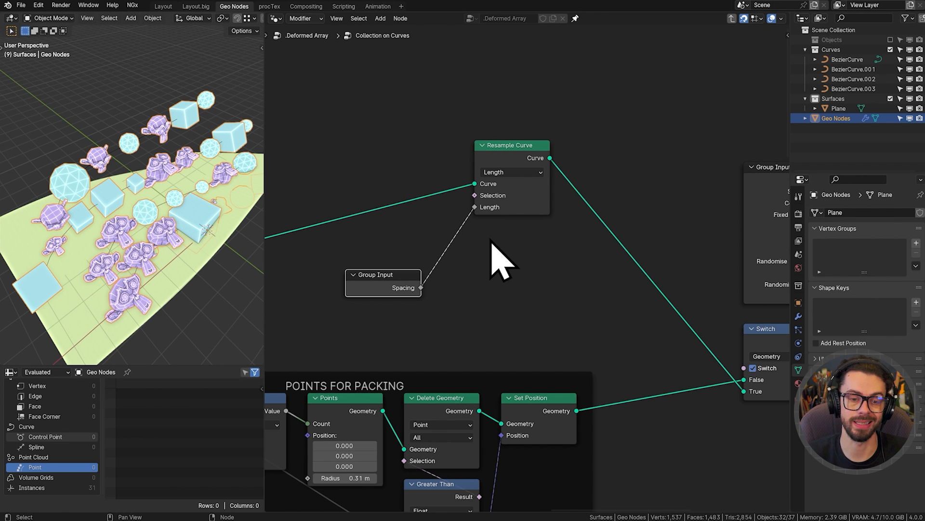
scroll(491, 240, up, 6)
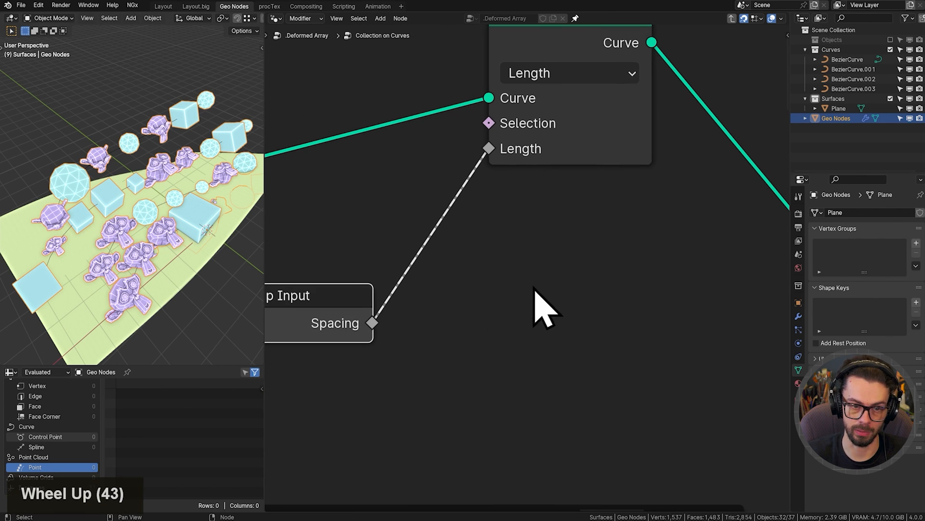
scroll(535, 222, down, 2)
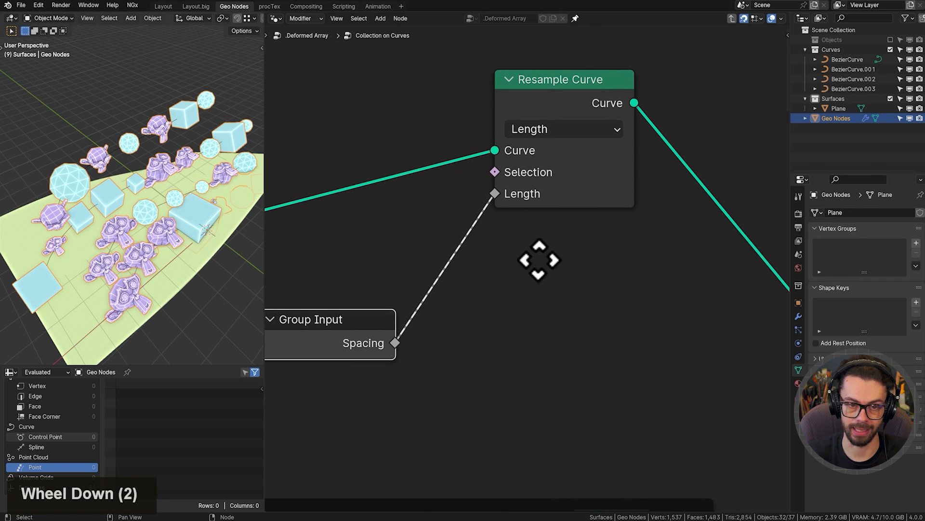
middle_drag(536, 258, 550, 258)
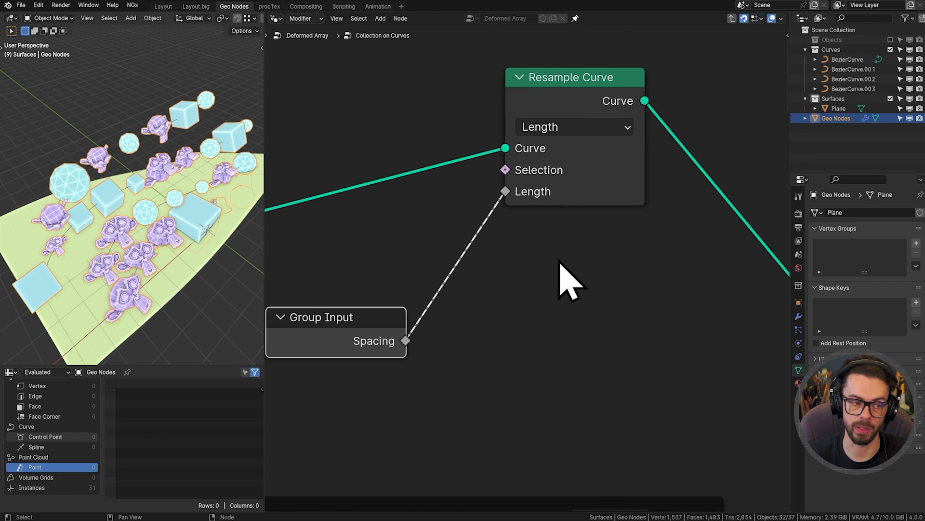
middle_drag(543, 283, 550, 238)
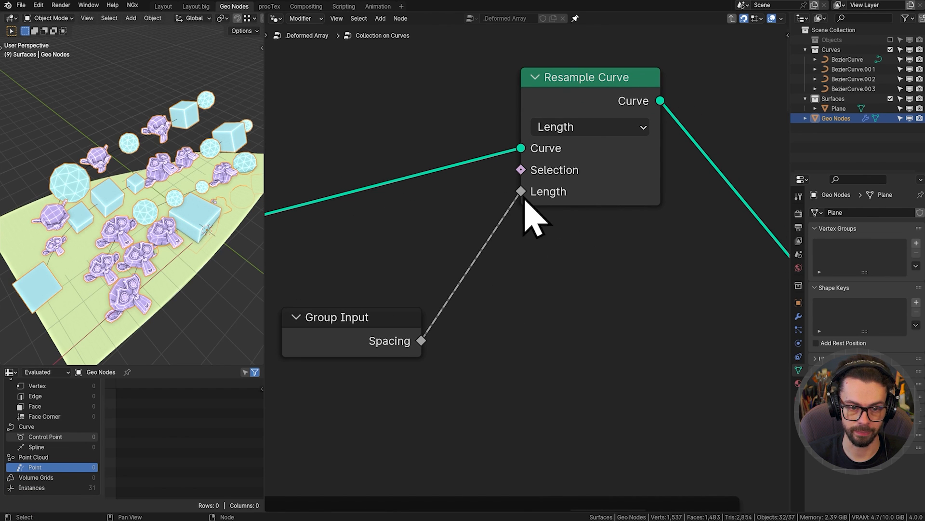
Disconnect Spacing from Resample Curve's Length, place a Math node directly below Resample Curve, and save the file.
drag(521, 191, 491, 289)
key(shift+a)
mouse_move(558, 266)
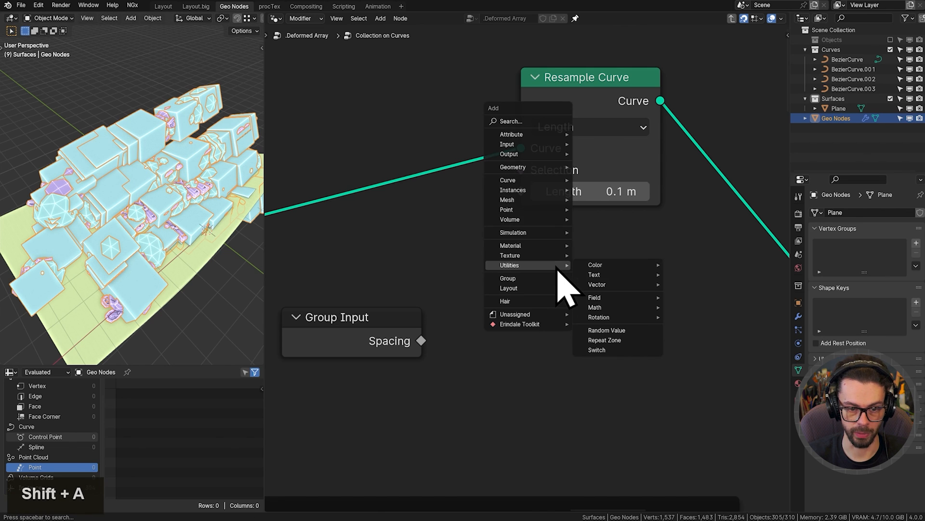
mouse_move(596, 307)
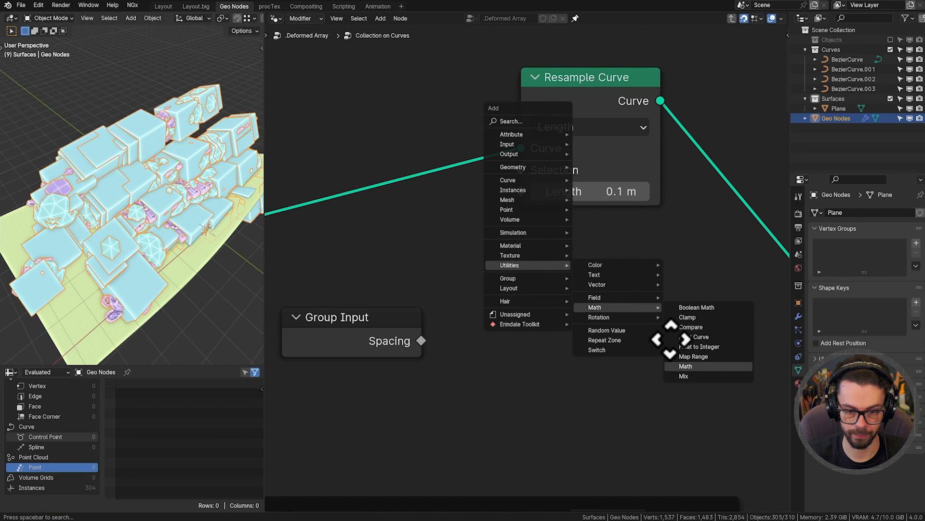
click(709, 376)
click(507, 239)
click(503, 241)
key(ctrl+s)
middle_drag(440, 273, 470, 271)
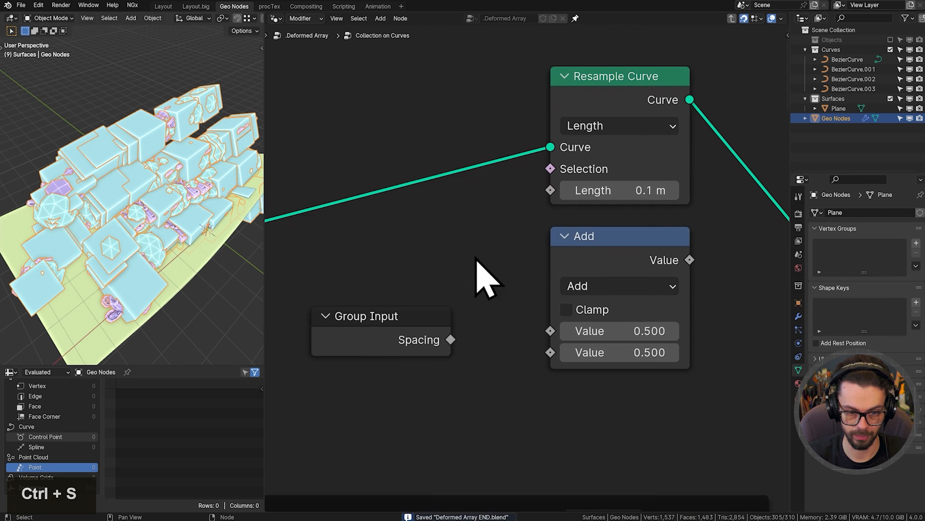
Change the Math node to Maximum, connect Spacing to its first Value input, and bring the Group Input close beside it.
click(622, 287)
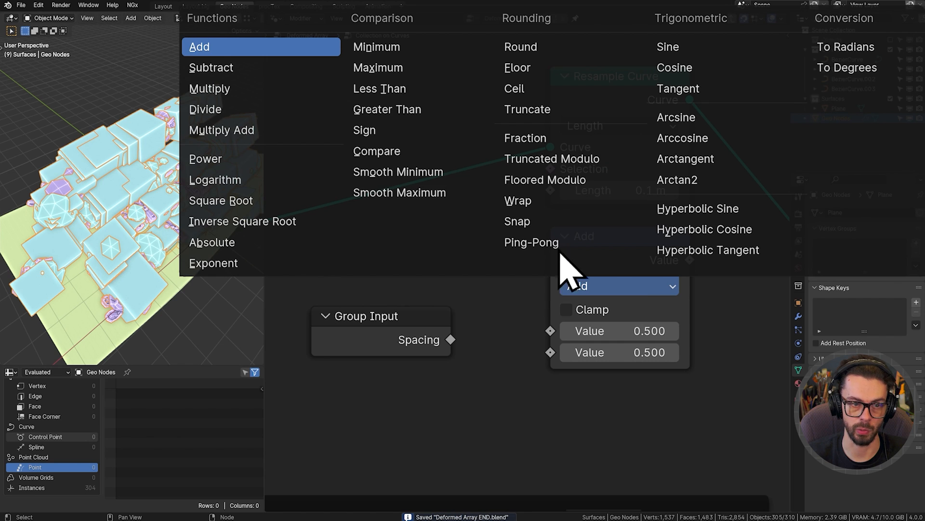
click(428, 72)
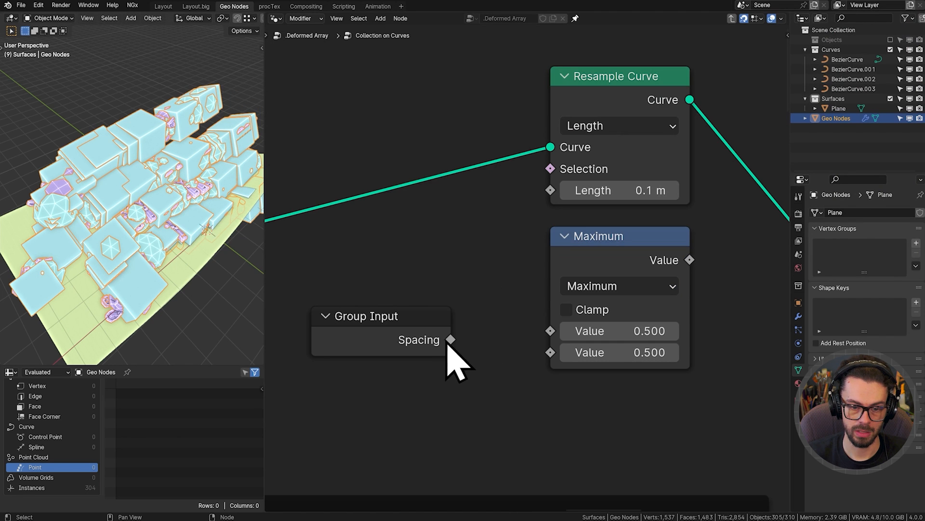
drag(451, 339, 550, 331)
key(g)
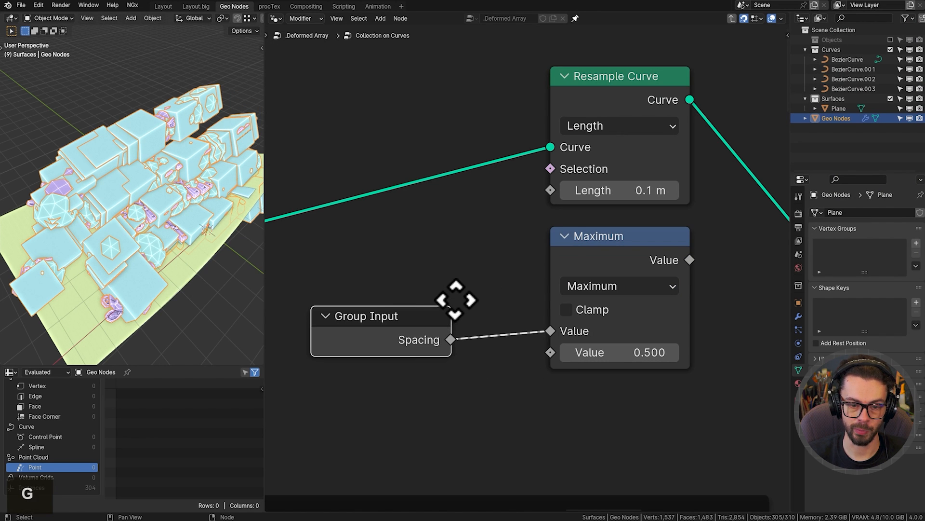
click(483, 293)
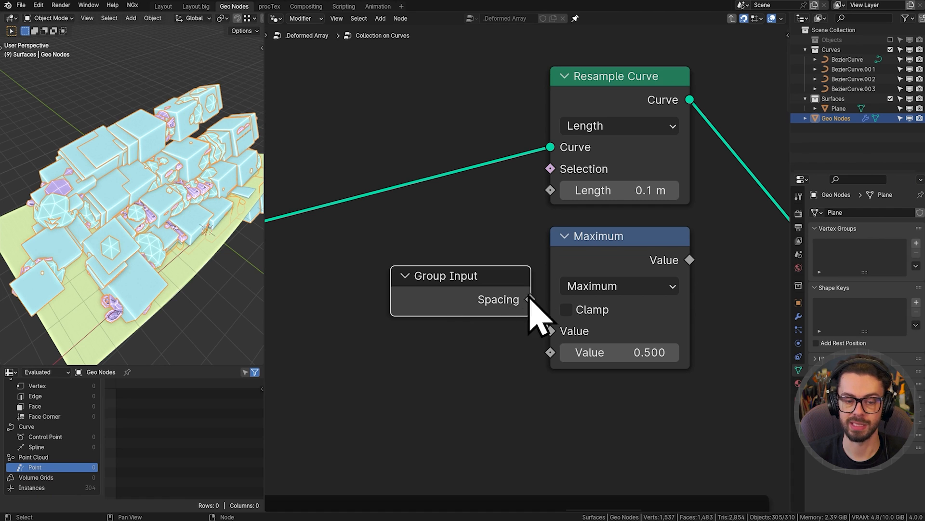
Set the Maximum node's second Value to 0.01 and connect its output to Resample Curve's Length.
click(631, 353)
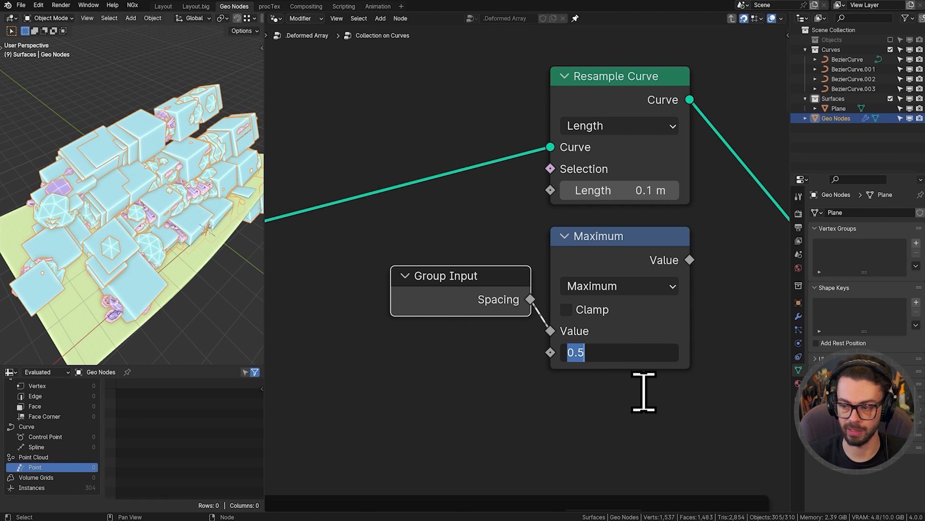
text(0.0)
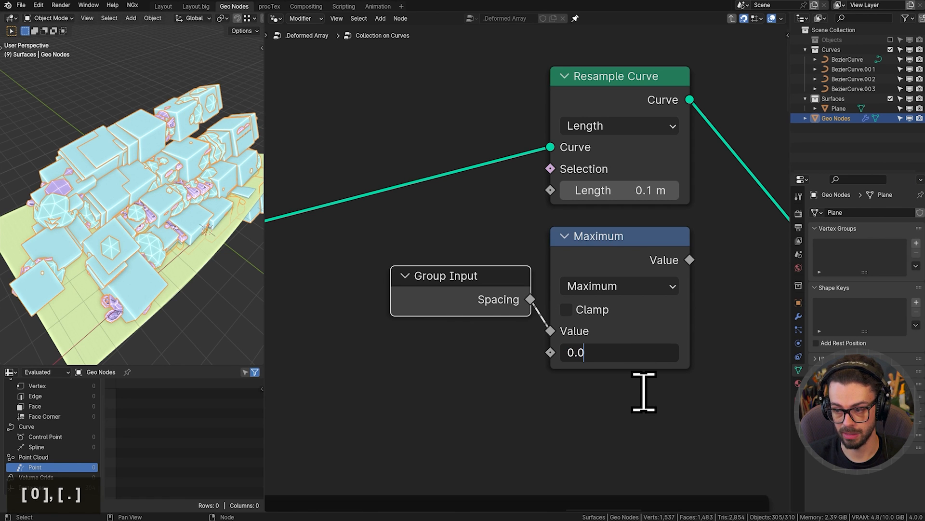
text(1)
key(Return)
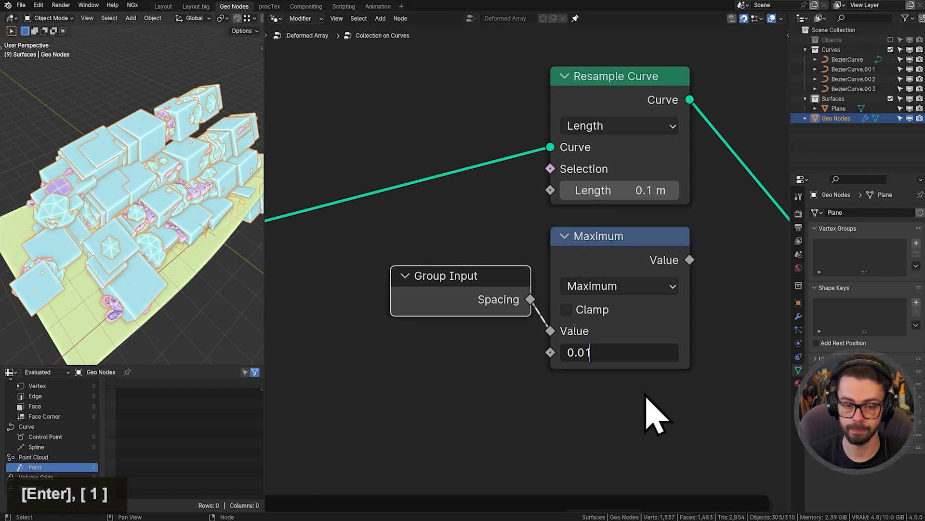
drag(690, 260, 501, 242)
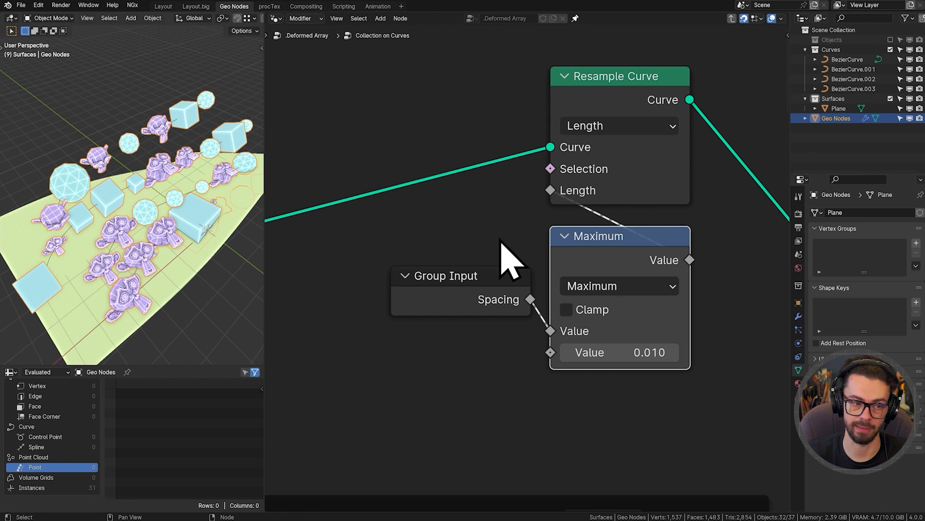
Align the Spacing Group Input's header level with the Maximum node and clear the selection.
middle_drag(455, 280, 441, 283)
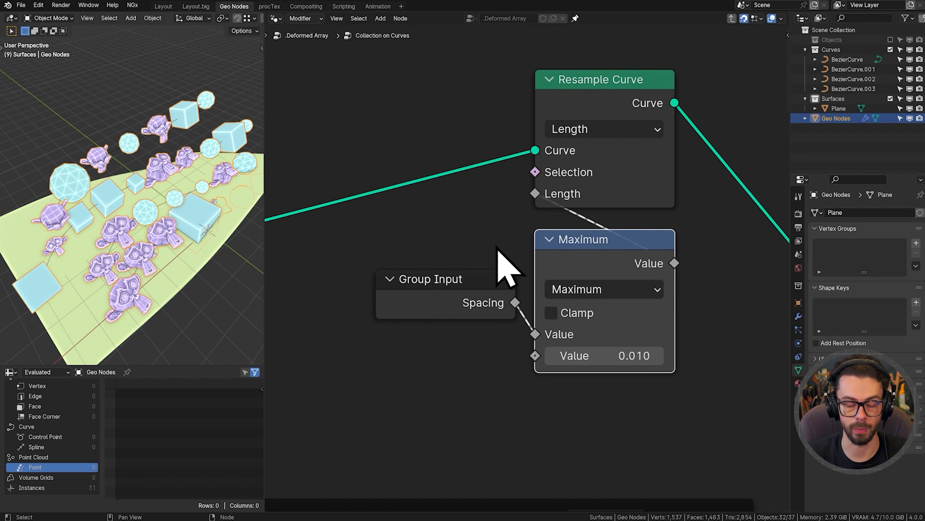
click(460, 332)
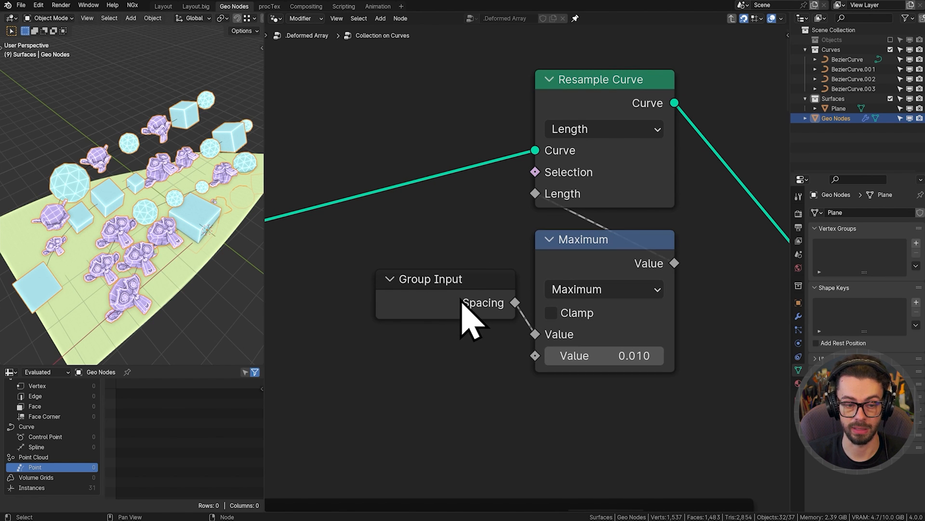
click(462, 310)
key(g)
click(462, 266)
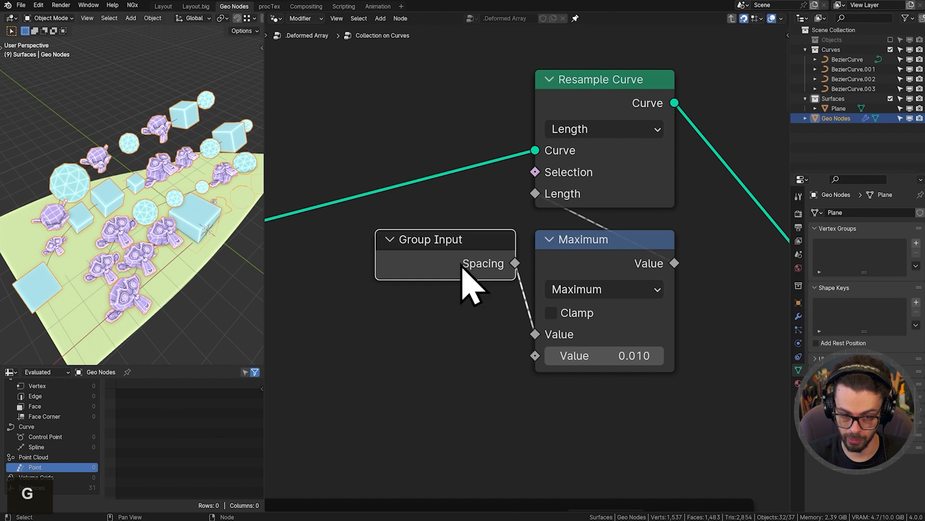
click(443, 333)
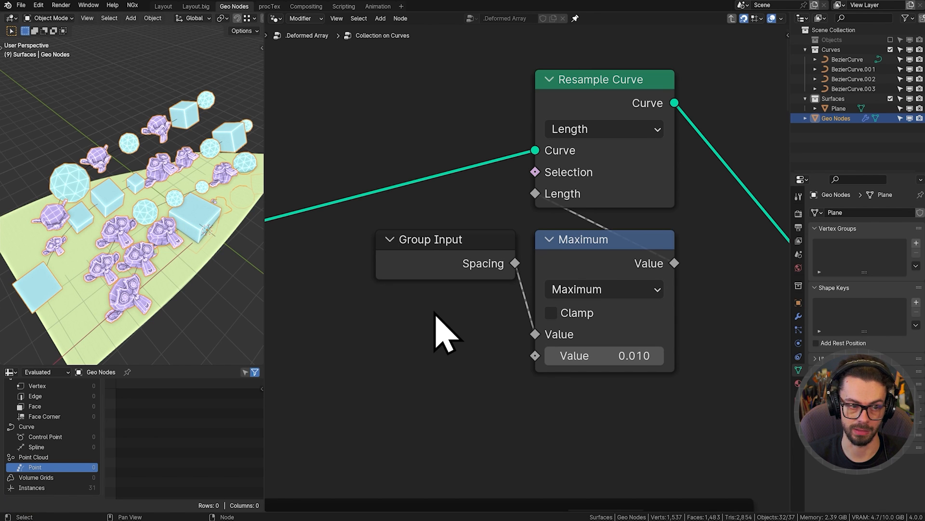
Connect Group Input's Fixed Spacing to the Switch node's Switch input, hide the unused sockets, and move the Group Input directly above Switch.
scroll(433, 312, down, 11)
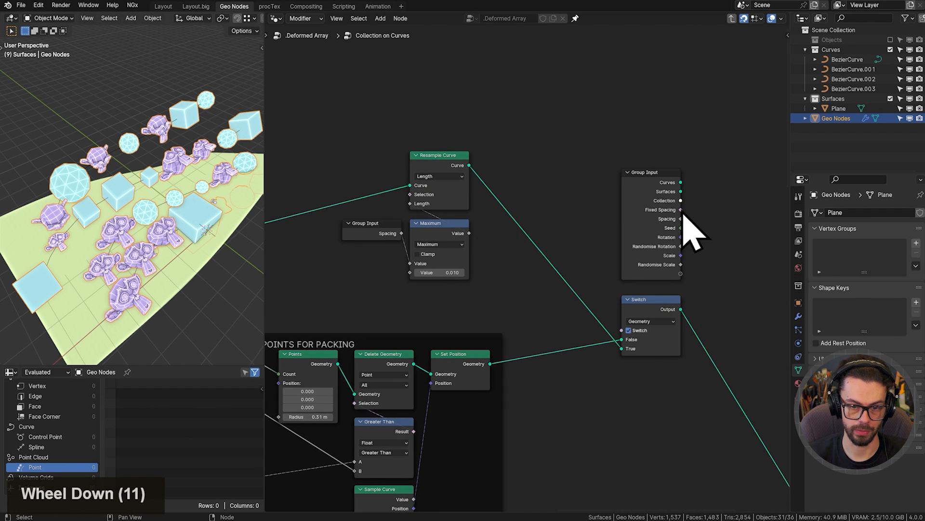
drag(680, 210, 723, 260)
drag(627, 340, 625, 335)
key(ctrl+h)
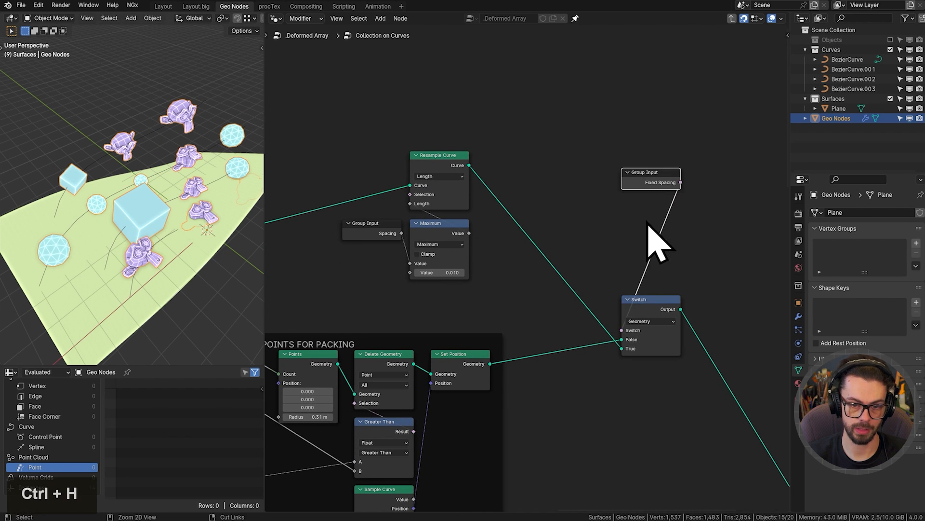
key(g)
click(650, 293)
Leave the group, toggle Fixed Spacing on and off to test it, keep it enabled, and set Spacing to 0 m.
key(Tab)
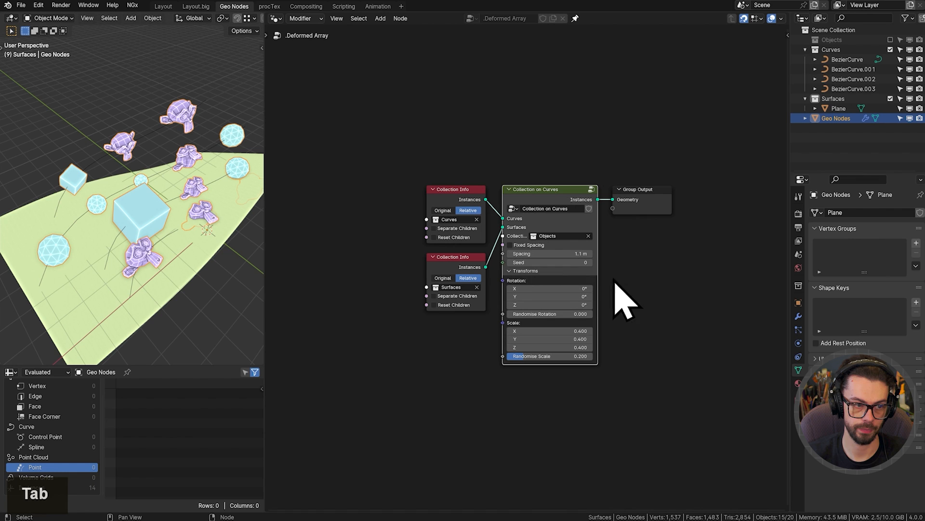
click(520, 245)
click(523, 247)
click(523, 247)
click(523, 247)
click(523, 246)
click(523, 246)
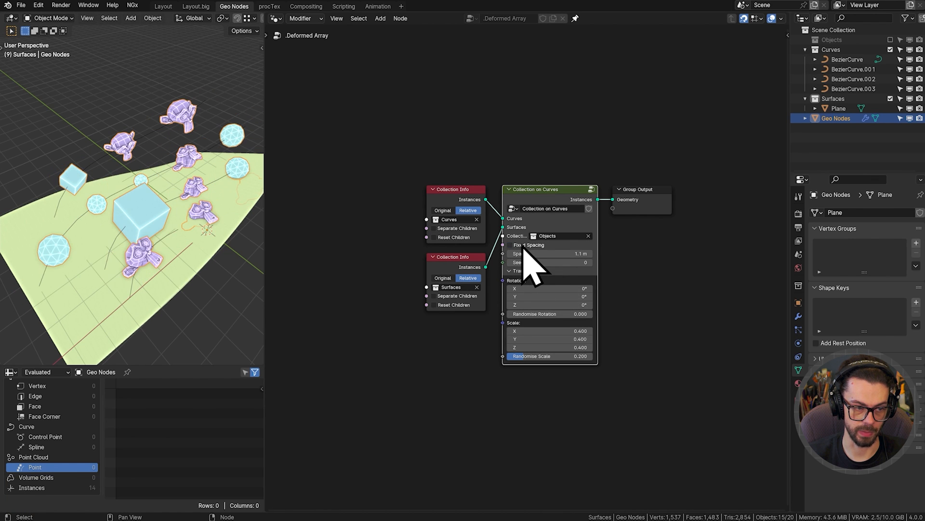
click(522, 246)
click(523, 246)
click(523, 246)
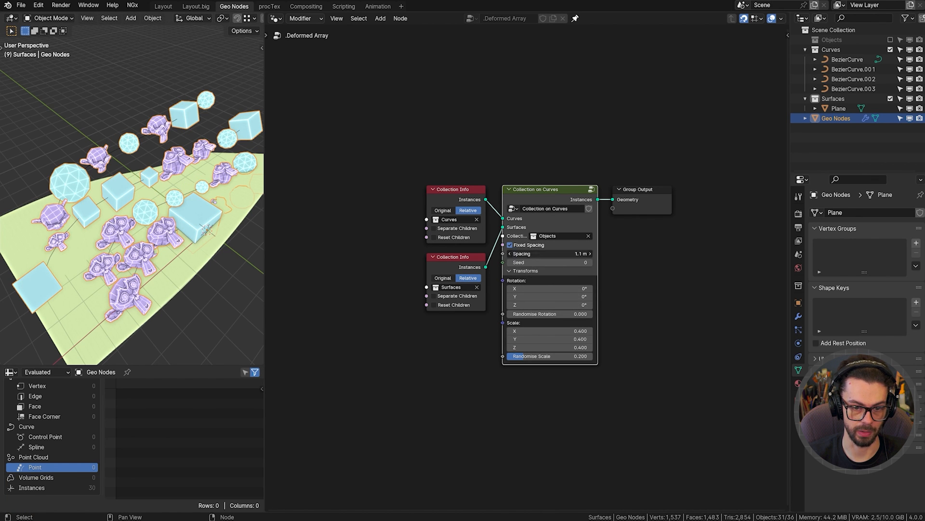
text(0)
key(Return)
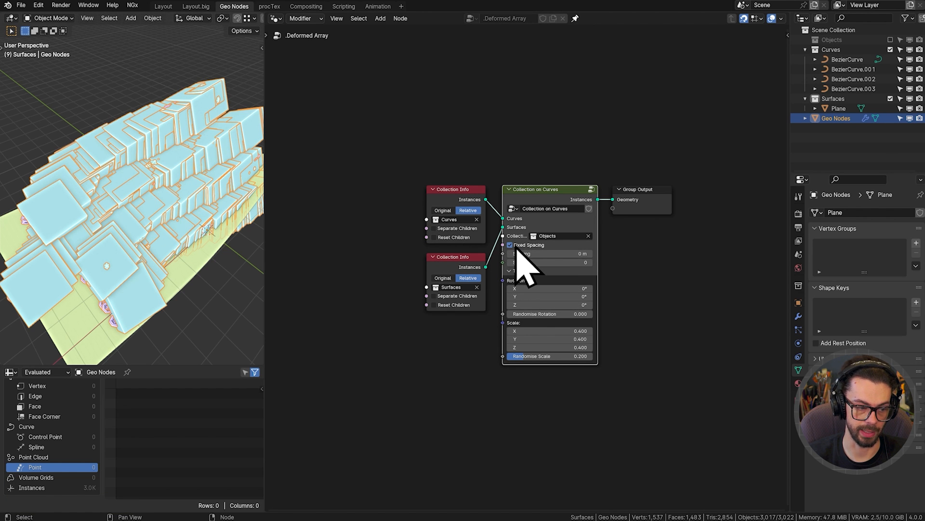
Compare the instances with Fixed Spacing off and on, keep it enabled, and set Spacing to 1.32 m.
click(523, 246)
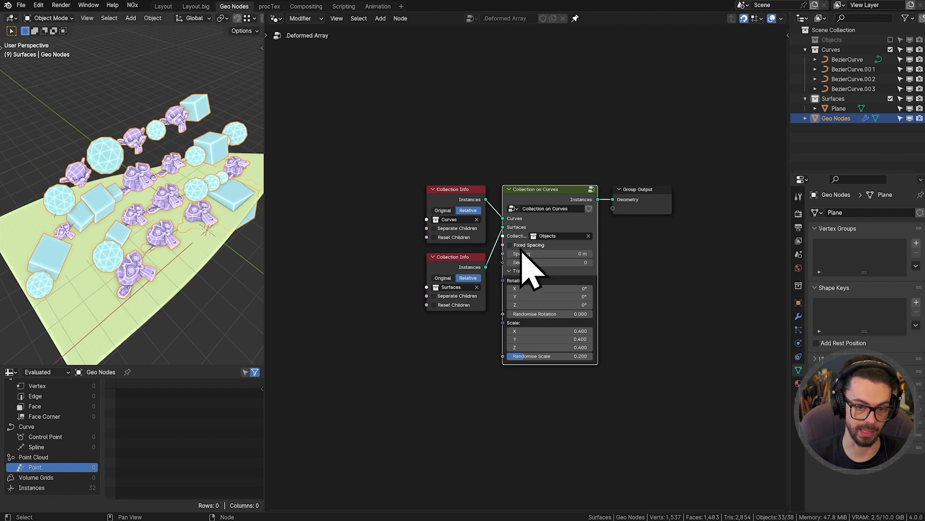
scroll(161, 269, up, 5)
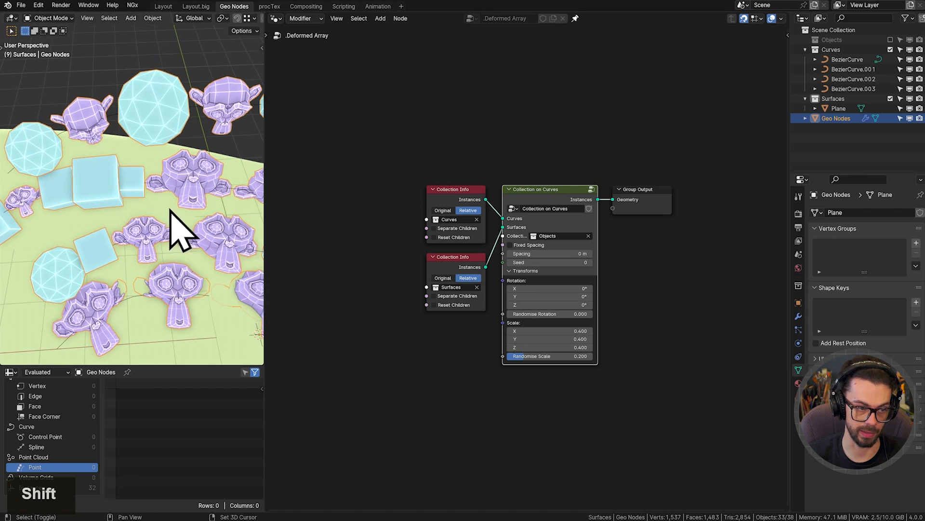
shift+drag(532, 254, 533, 254)
scroll(527, 265, up, 12)
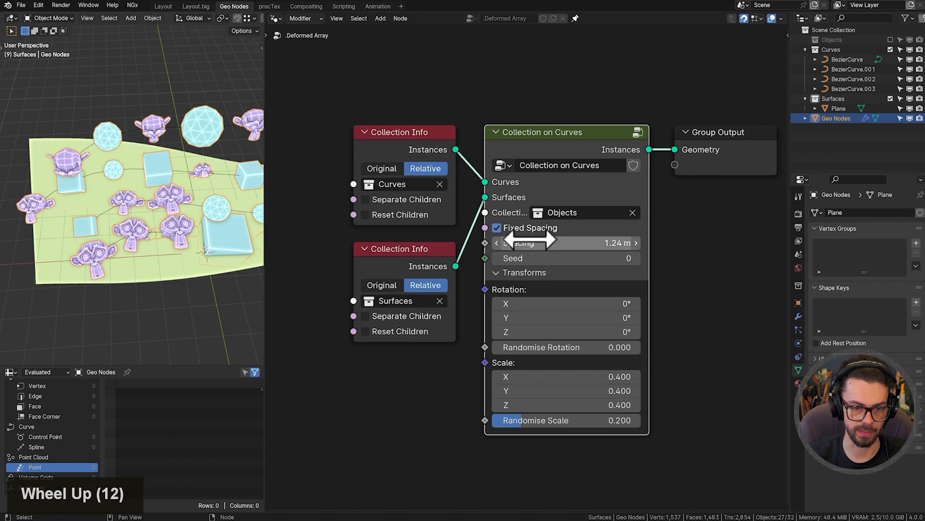
mouse_move(530, 239)
shift+mouse_down()
mouse_move(545, 239)
mouse_move(497, 239)
mouse_move(586, 240)
mouse_move(537, 239)
shift+mouse_up()
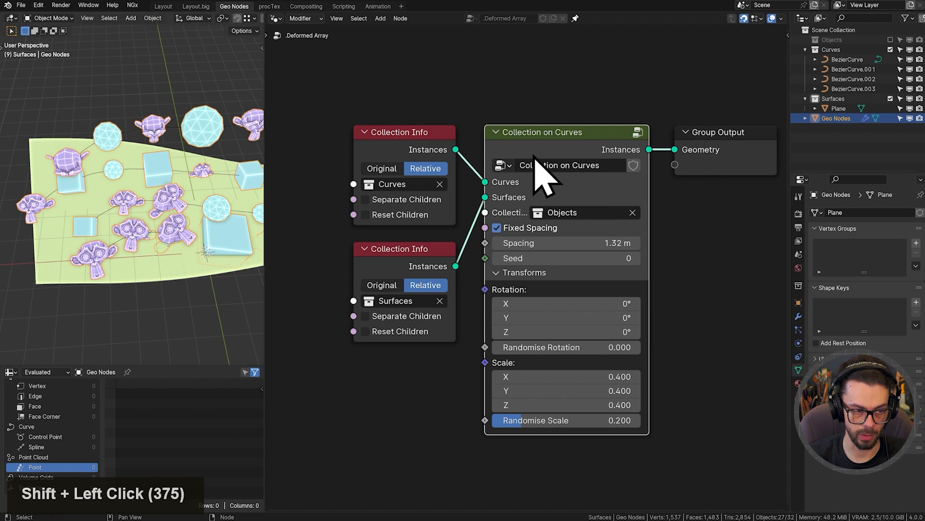
Enter the Collection on Curves group and move the Rotation frame and output nodes farther right of the Points for Packing frame.
key(Tab)
scroll(520, 296, down, 14)
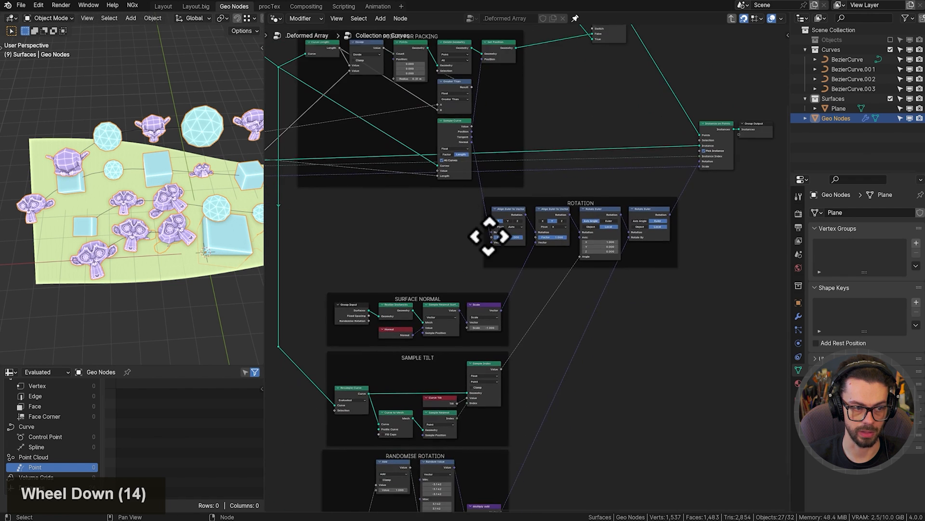
middle_drag(534, 251, 553, 317)
middle_drag(530, 227, 491, 305)
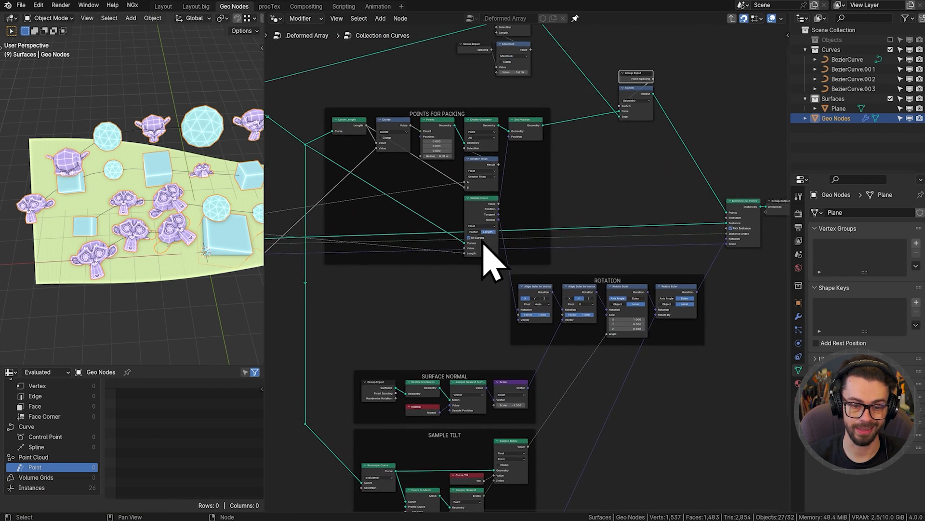
scroll(483, 243, up, 3)
middle_drag(478, 242, 462, 301)
middle_drag(647, 285, 532, 269)
drag(566, 178, 706, 329)
key(g)
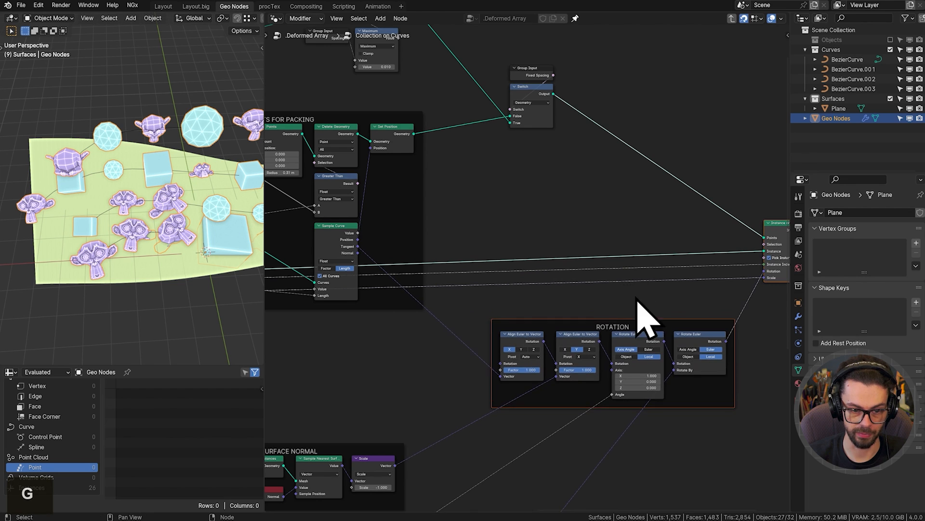
Trace Sample Curve's Tangent link into the first Align Euler to Vector node and inspect the Instance Packer connections.
scroll(510, 296, up, 6)
middle_drag(499, 277, 559, 279)
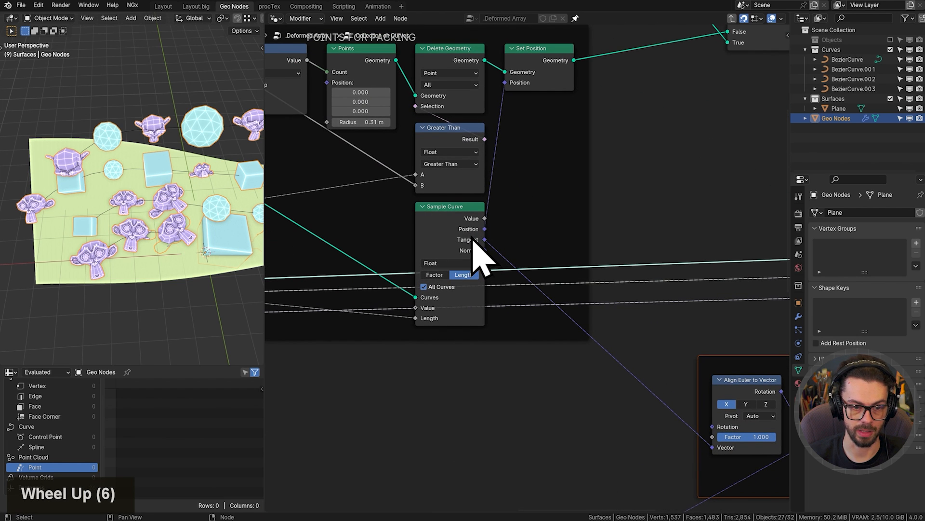
scroll(472, 238, down, 4)
middle_drag(408, 268, 651, 263)
middle_drag(414, 270, 589, 268)
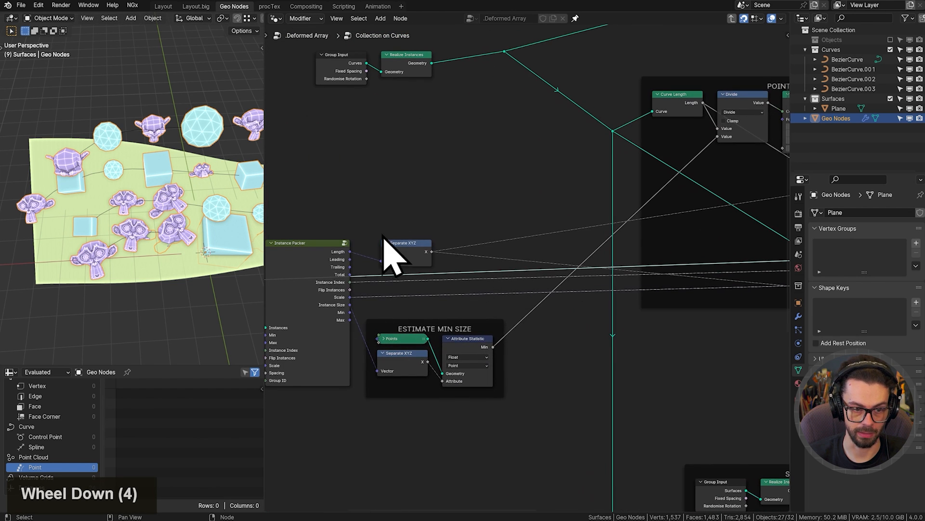
scroll(352, 264, down, 2)
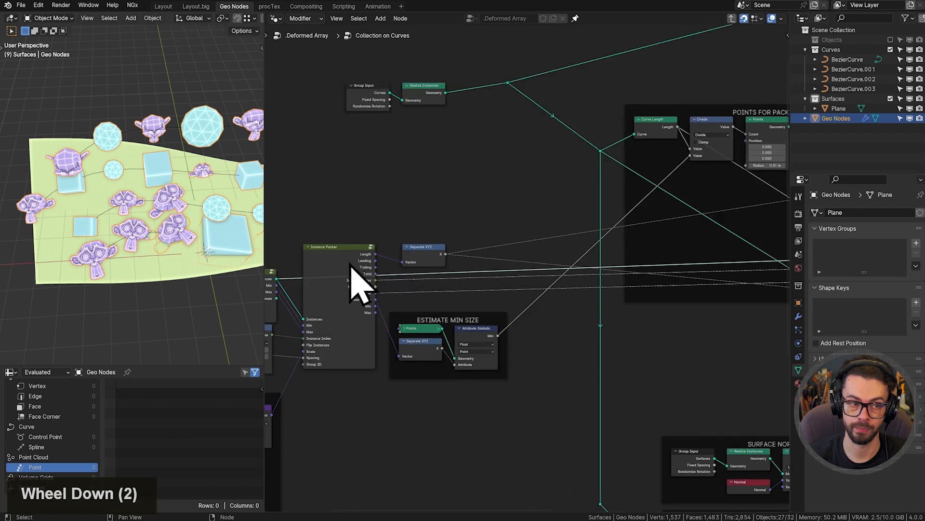
ctrl+scroll(357, 264, down, 3)
scroll(517, 330, up, 7)
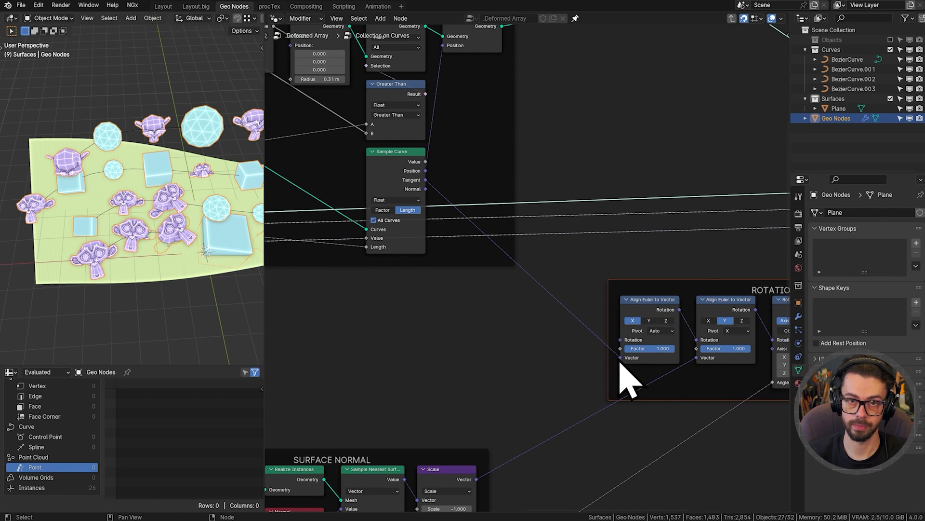
middle_drag(522, 188, 486, 332)
middle_drag(533, 213, 582, 405)
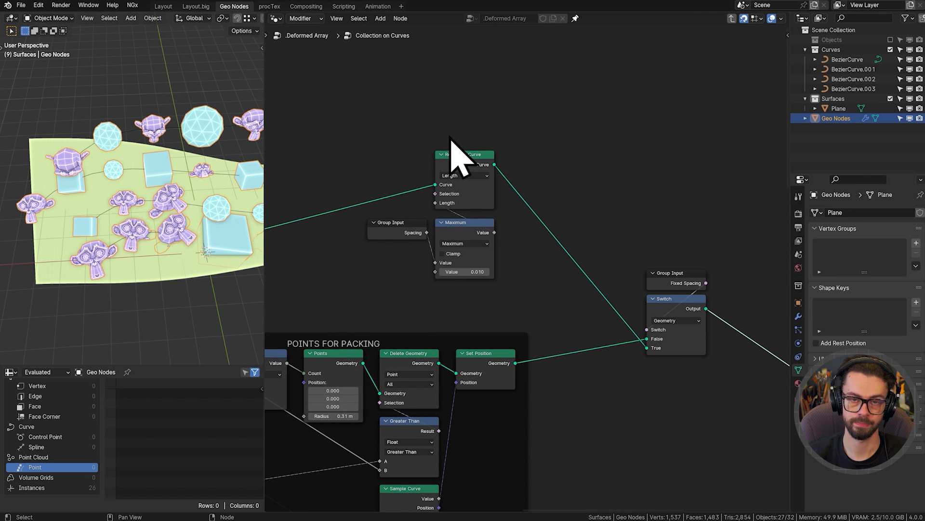
Move Resample Curve, Maximum and their Spacing Group Input together farther up and left above the Points for Packing frame.
drag(378, 129, 539, 286)
middle_drag(515, 274, 574, 267)
key(g)
click(489, 225)
middle_drag(710, 224, 641, 200)
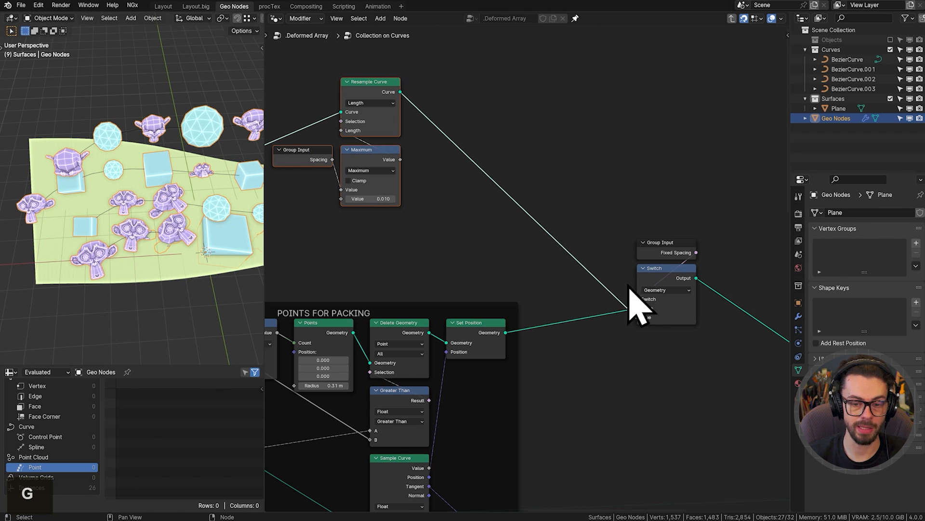
Examine how the realized curves, Separate XYZ and estimated minimum size feed the Points for Packing nodes.
middle_drag(663, 310, 531, 447)
scroll(579, 285, up, 3)
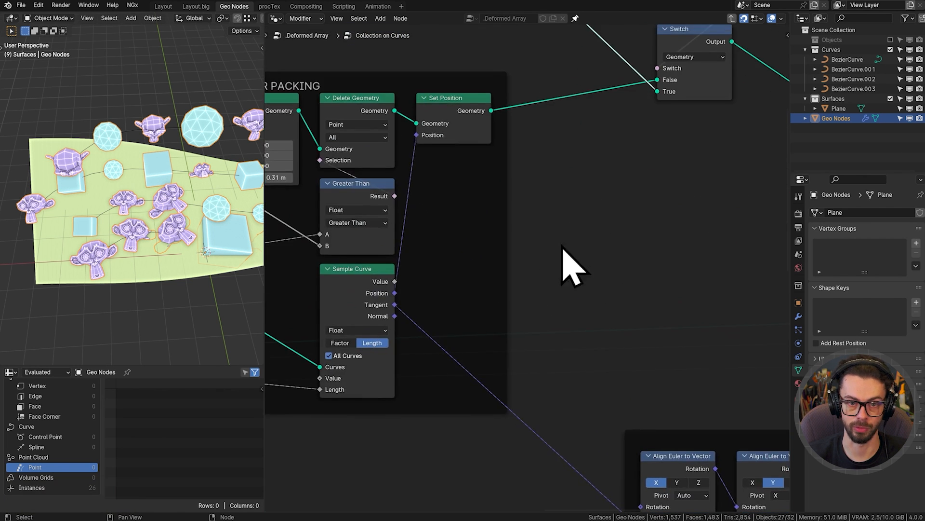
middle_drag(559, 217, 568, 457)
scroll(545, 370, down, 4)
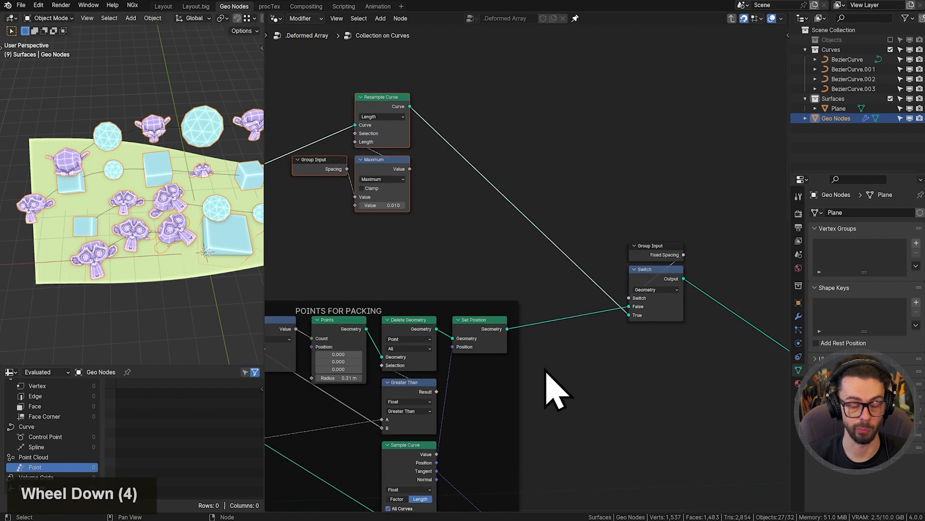
middle_drag(461, 446, 580, 299)
scroll(487, 311, down, 3)
middle_drag(286, 237, 437, 238)
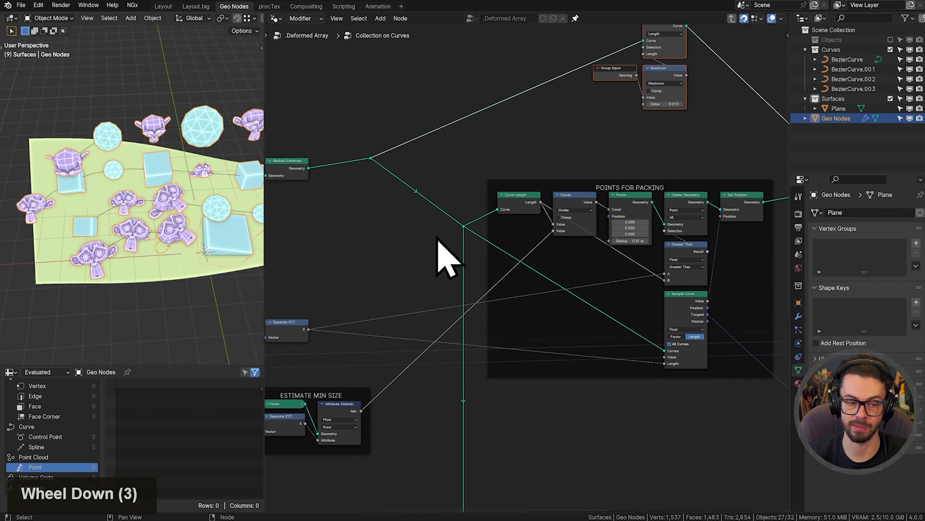
middle_drag(320, 323, 372, 315)
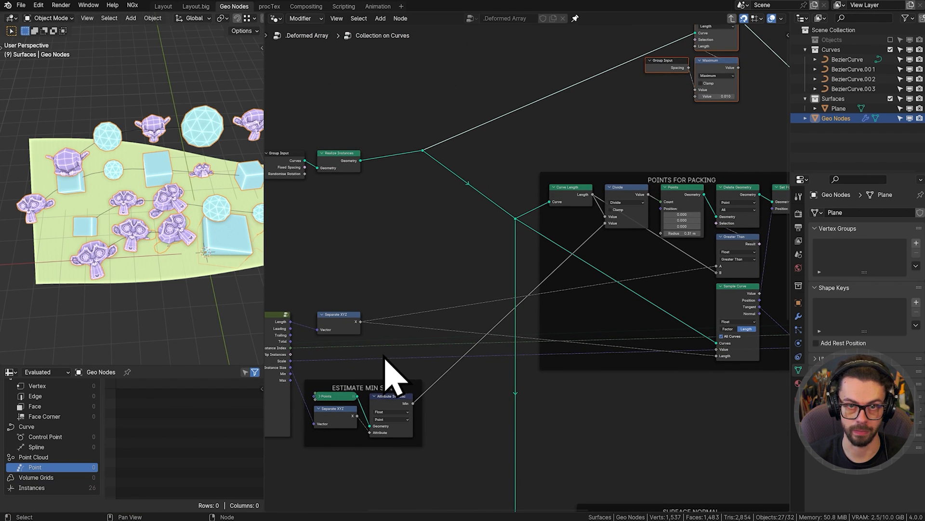
middle_drag(706, 337, 403, 273)
middle_drag(534, 358, 458, 314)
Insert a Vector-type Switch node in the Rotation frame between Sample Curve's Tangent and the first Align Euler to Vector node.
scroll(458, 314, up, 7)
middle_drag(485, 280, 507, 265)
key(shift+a)
mouse_move(507, 257)
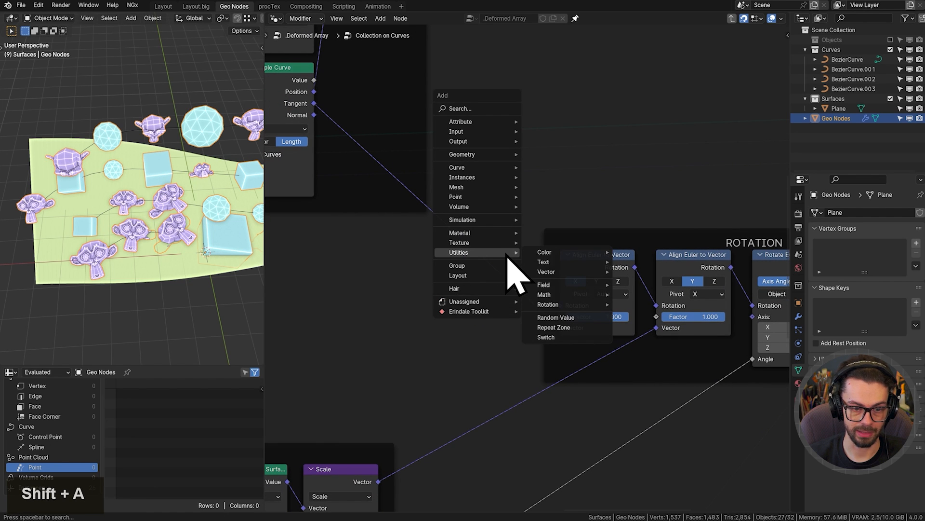
click(566, 337)
click(443, 324)
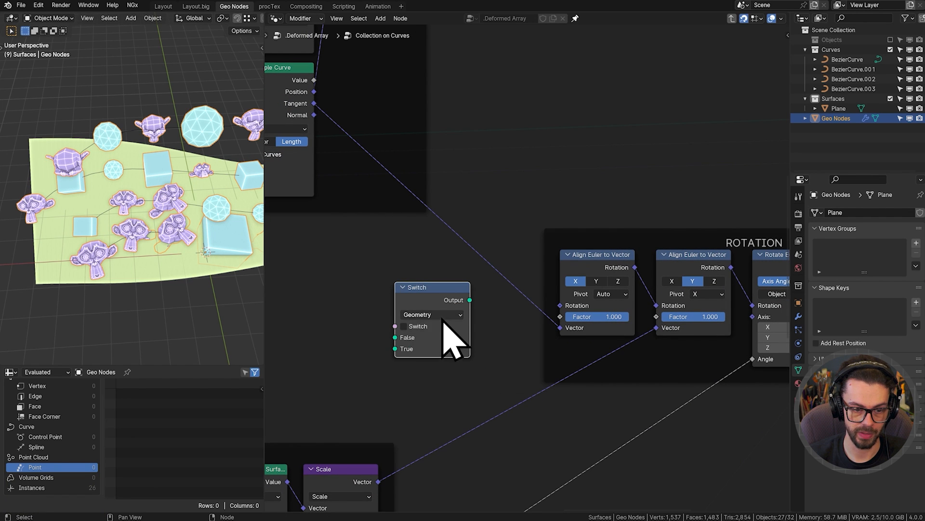
click(442, 316)
click(414, 373)
key(g)
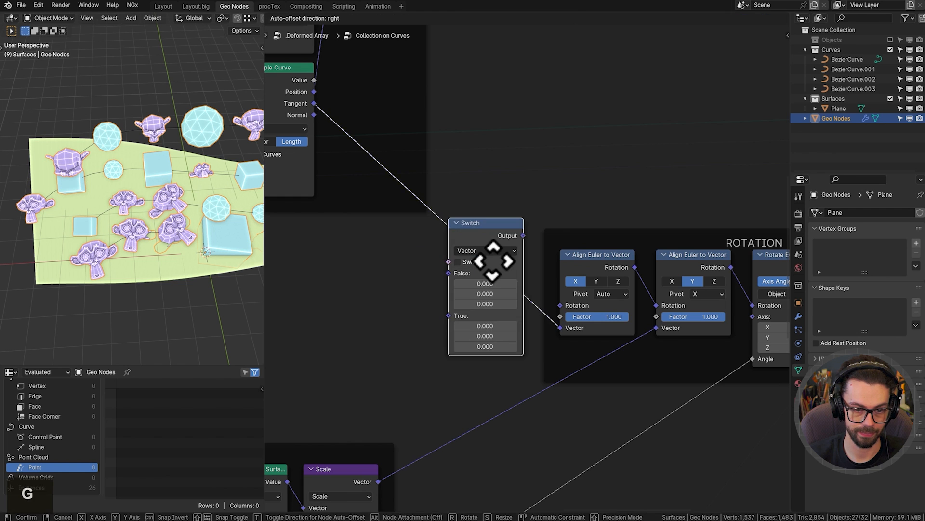
click(550, 251)
key(g)
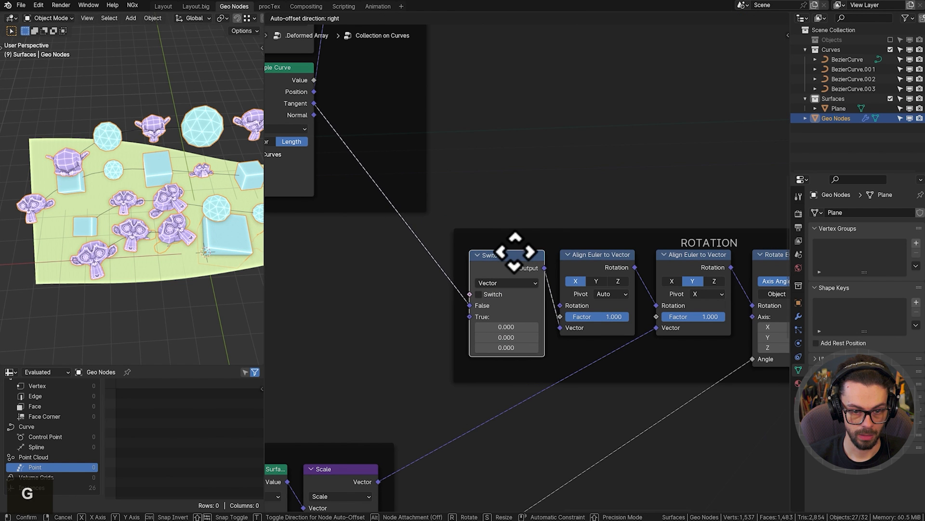
click(516, 252)
Duplicate the Fixed Spacing Group Input above the geometry Switch and place the copy above the Vector Switch.
middle_drag(550, 251, 558, 255)
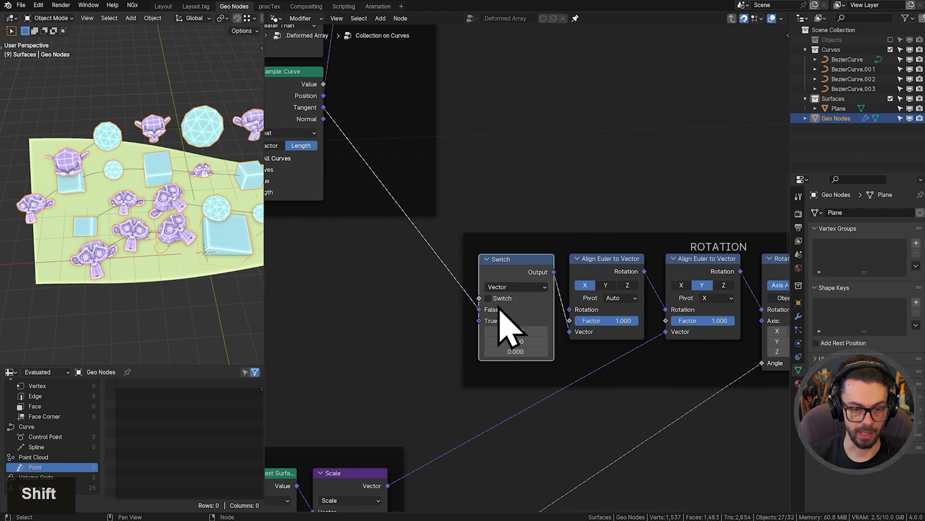
middle_drag(419, 222, 506, 295)
scroll(506, 295, down, 4)
middle_drag(610, 157, 594, 221)
middle_drag(624, 131, 633, 162)
middle_drag(549, 189, 554, 152)
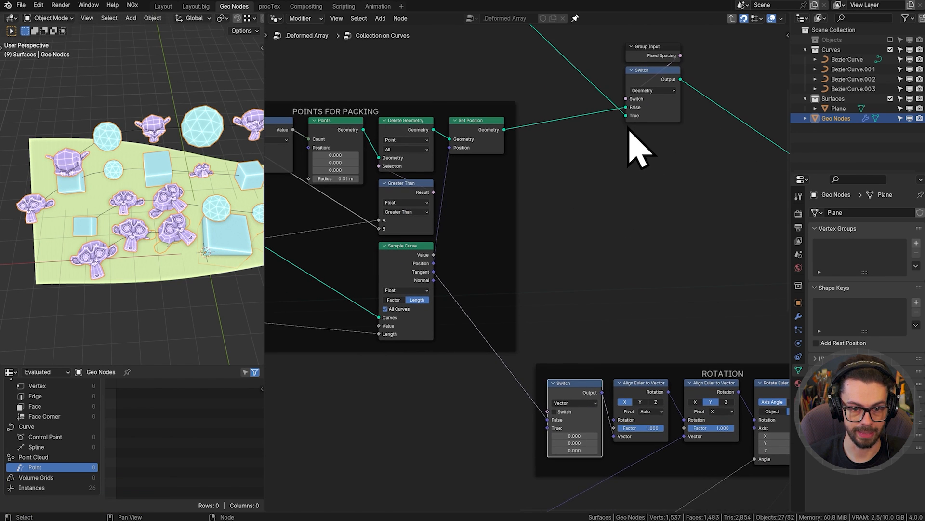
middle_drag(629, 129, 615, 248)
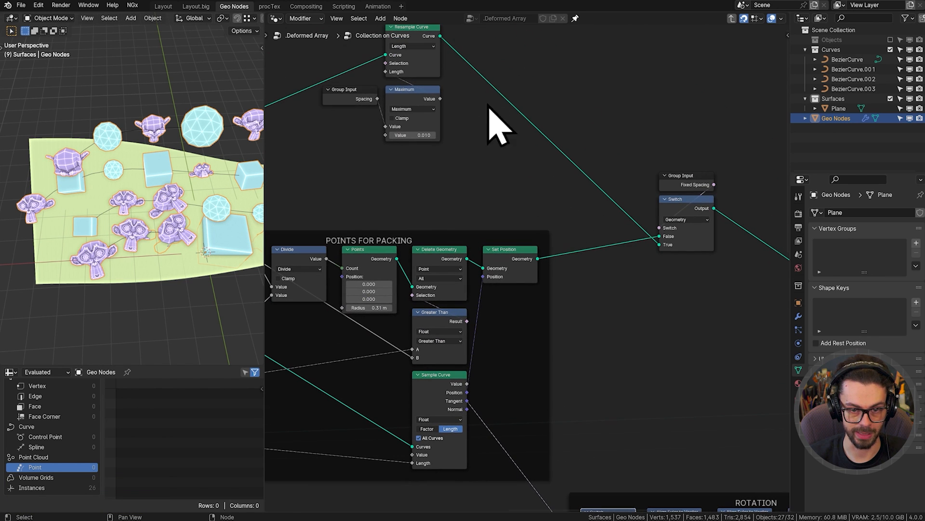
click(695, 182)
middle_drag(676, 243, 686, 142)
key(shift+d)
click(597, 371)
middle_drag(616, 316, 622, 213)
scroll(622, 213, up, 5)
middle_drag(574, 254, 571, 154)
key(g)
click(630, 192)
Add a Curve Tangent node, connect it to the Vector Switch's True input, and place it directly beneath the Switch.
scroll(516, 319, up, 2)
key(shift+a)
mouse_move(511, 302)
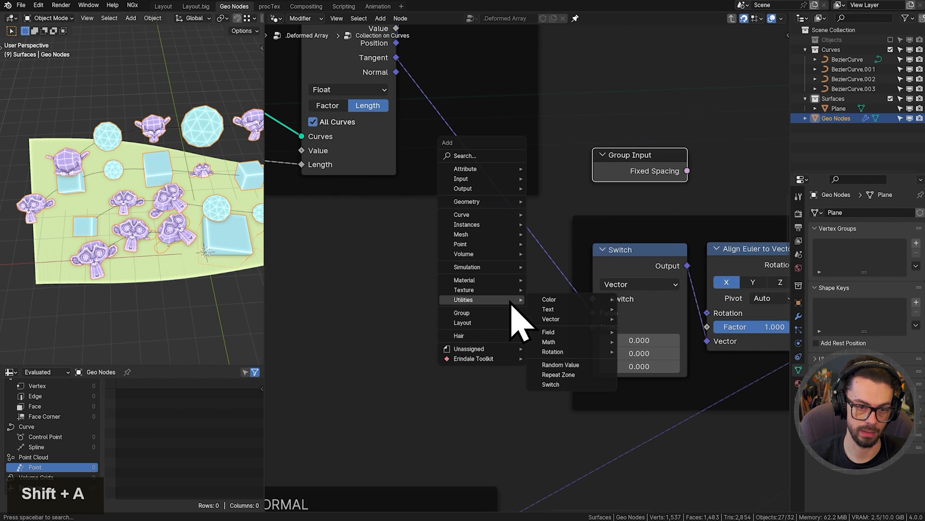
mouse_move(471, 221)
mouse_move(566, 216)
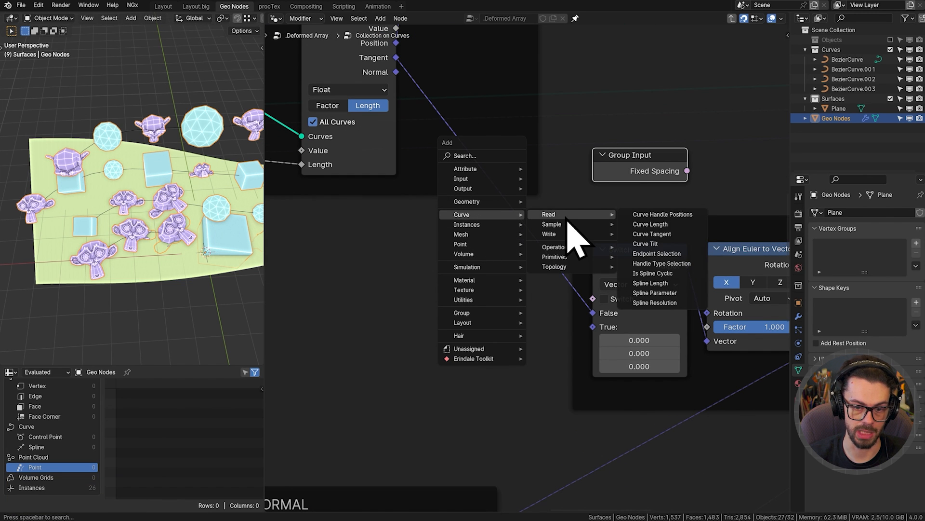
click(663, 230)
click(593, 389)
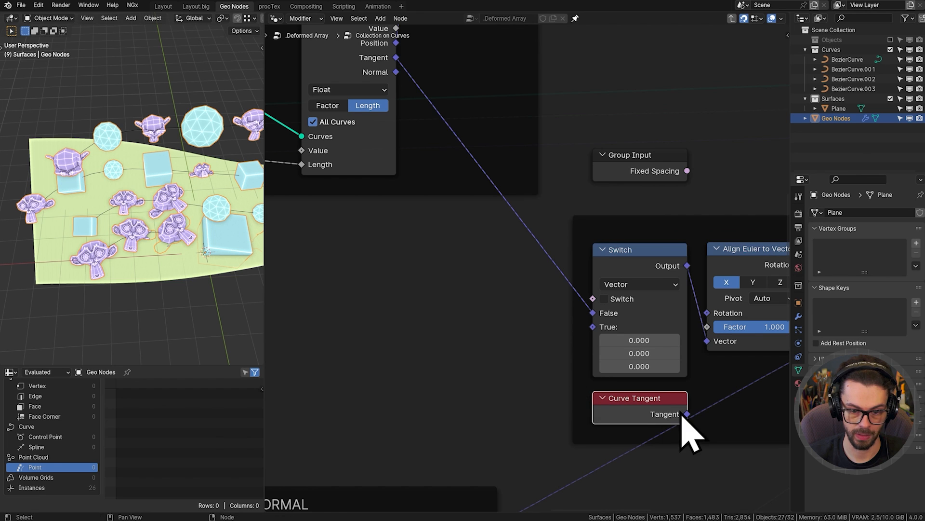
drag(598, 332, 594, 327)
drag(615, 391, 612, 352)
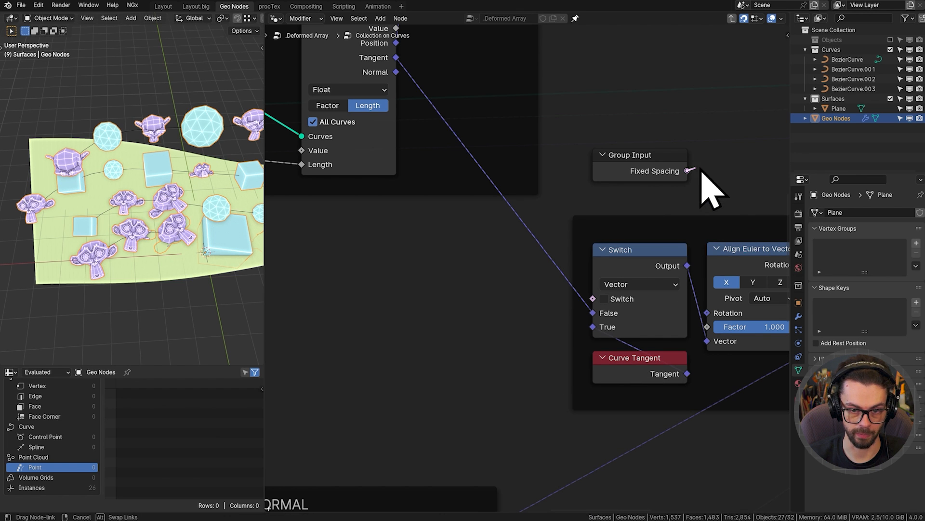
Connect Fixed Spacing to the Vector Switch's Switch input and move that Group Input into the Rotation frame directly above it.
drag(603, 307, 603, 307)
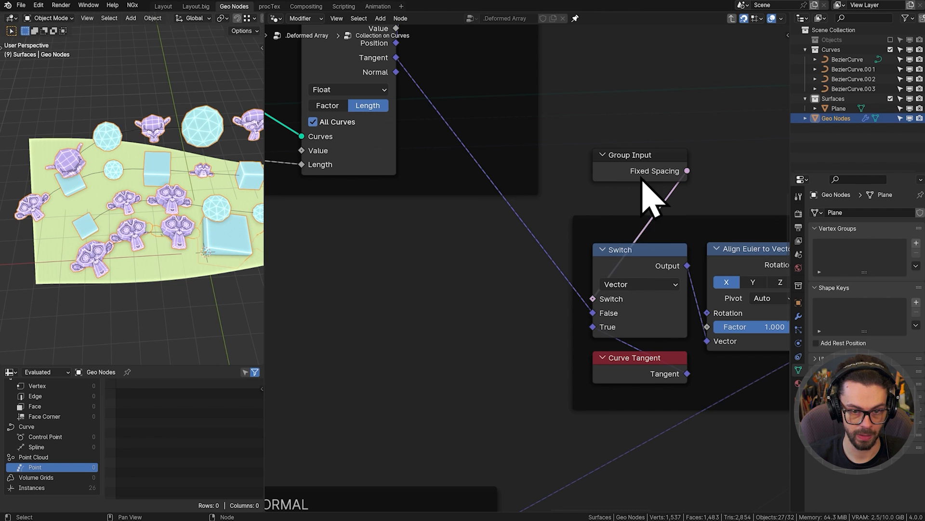
key(g)
scroll(589, 305, down, 6)
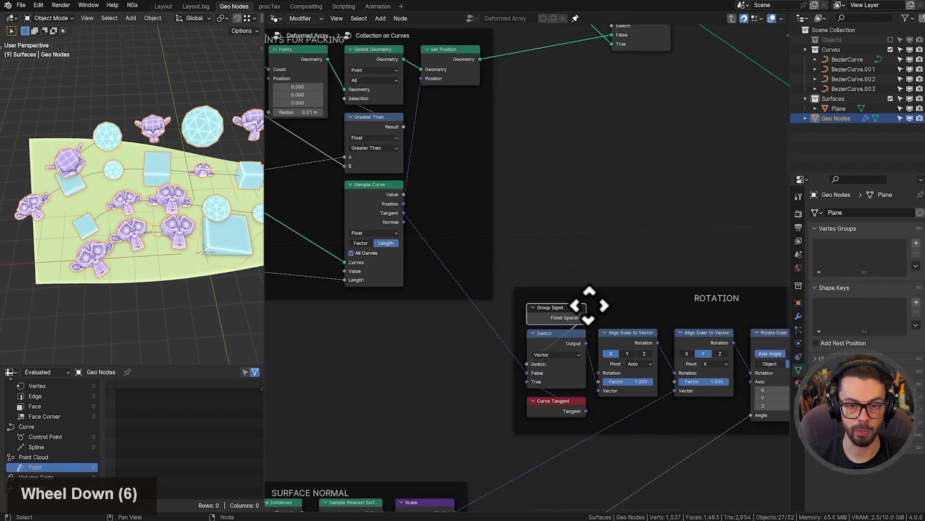
Preview the geometry Switch's output in a Viewer, check the instances from outside the group, and delete the Viewer.
ctrl+shift+click(584, 170)
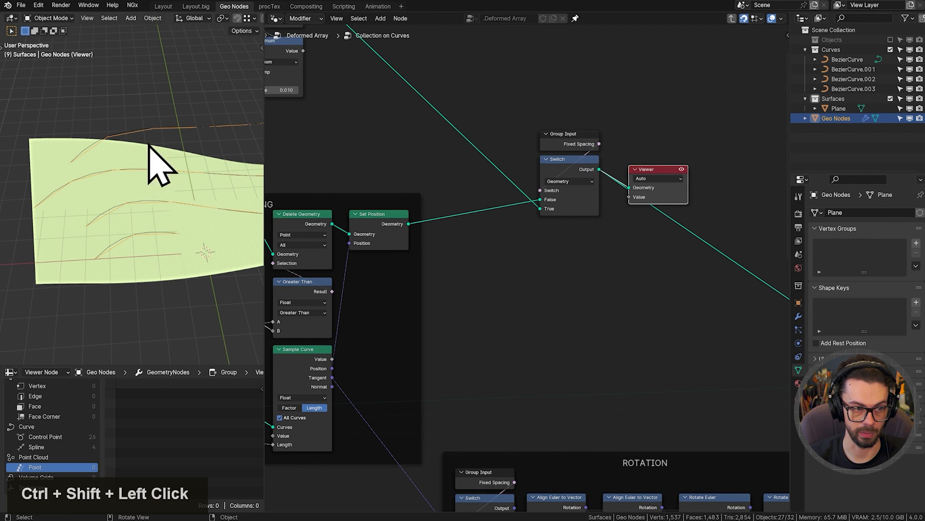
key(Tab)
key(Tab)
key(Tab)
key(Tab)
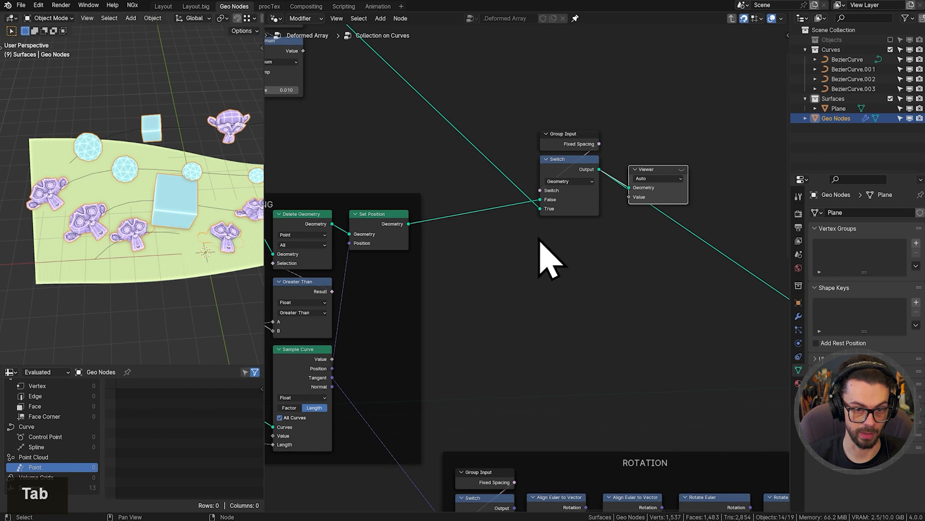
click(681, 170)
middle_drag(140, 164, 120, 217)
key(x)
Review the Curve Tangent switching in the Rotation frame and the Resample Curve branch feeding the geometry Switch.
scroll(574, 263, down, 4)
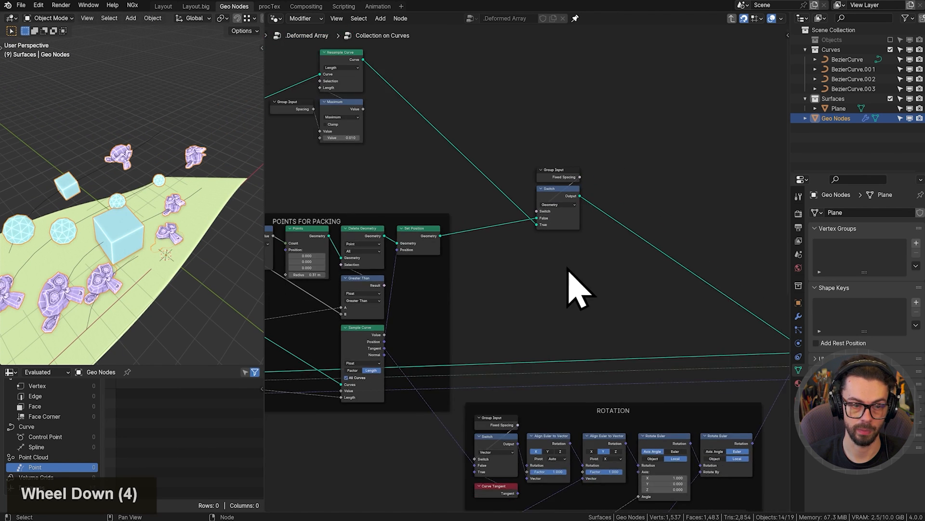
middle_drag(522, 410, 560, 256)
scroll(555, 295, up, 5)
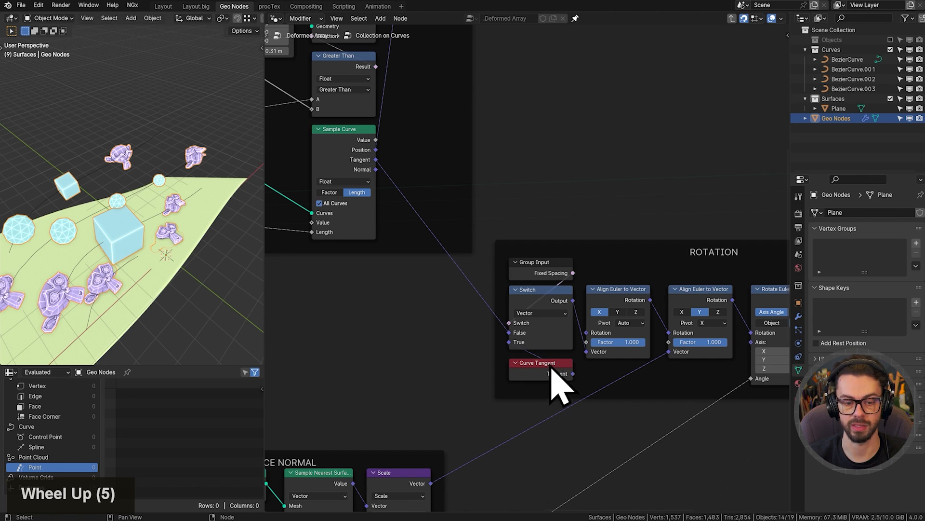
drag(551, 370, 549, 361)
scroll(545, 289, down, 4)
middle_drag(538, 172, 589, 431)
middle_drag(504, 213, 582, 242)
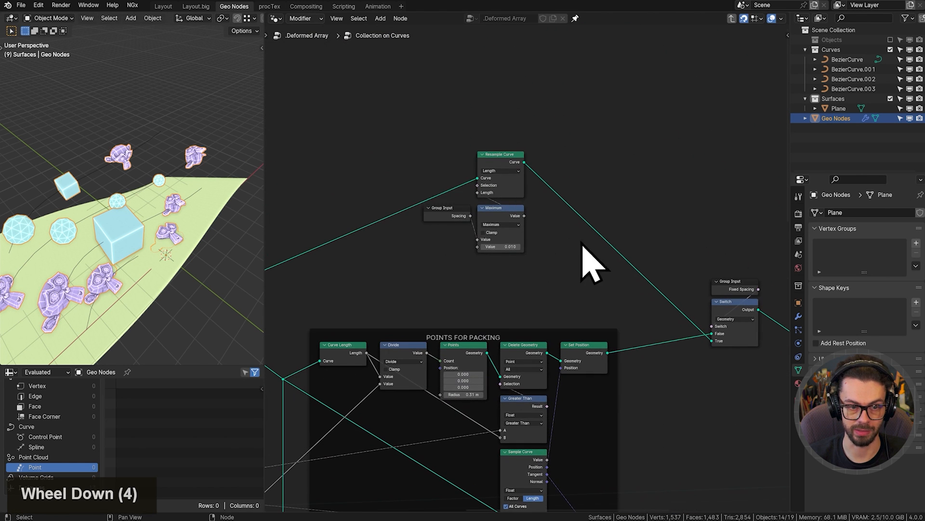
Exit the Collection on Curves group, try a different Spacing on its node, and turn off Fixed Spacing.
drag(585, 209, 381, 193)
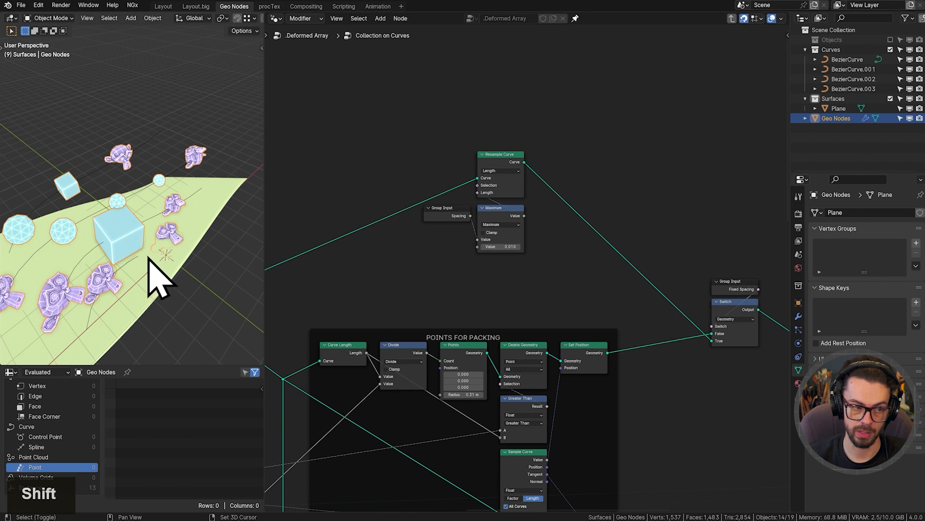
middle_drag(629, 291, 562, 248)
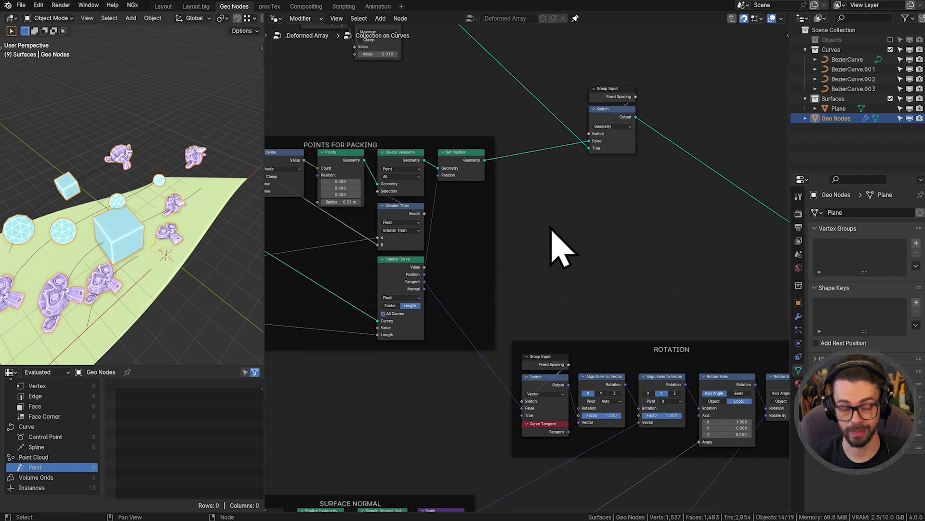
middle_drag(130, 172, 136, 196)
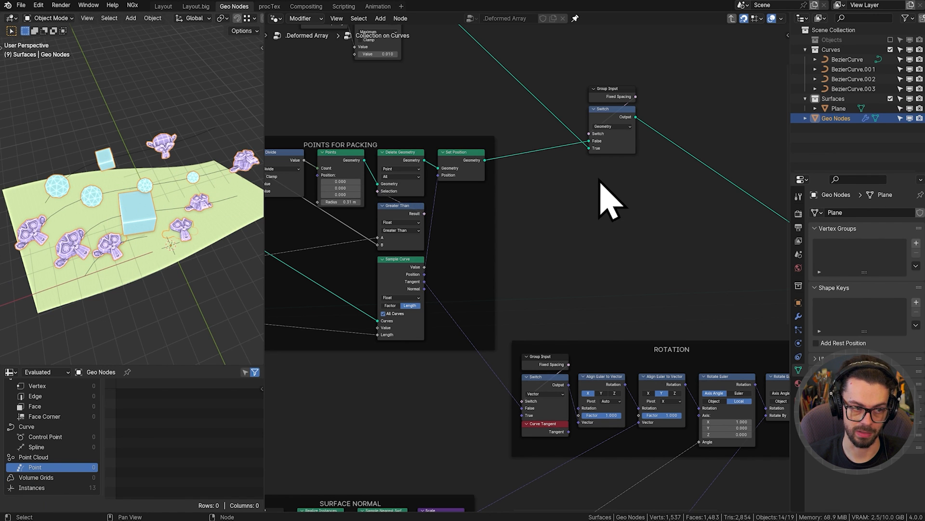
key(Tab)
key(ctrl+z)
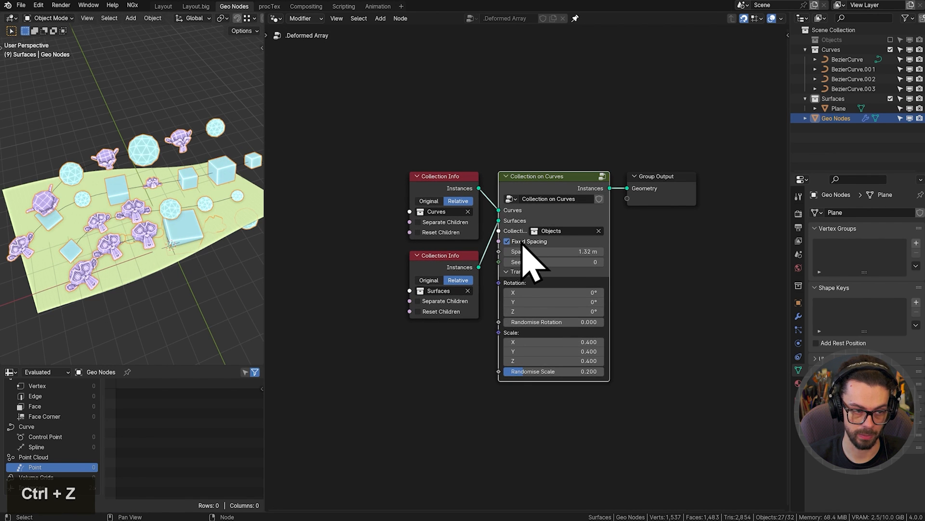
mouse_move(586, 251)
shift+mouse_down()
mouse_move(496, 251)
mouse_move(575, 251)
shift+mouse_up()
click(525, 243)
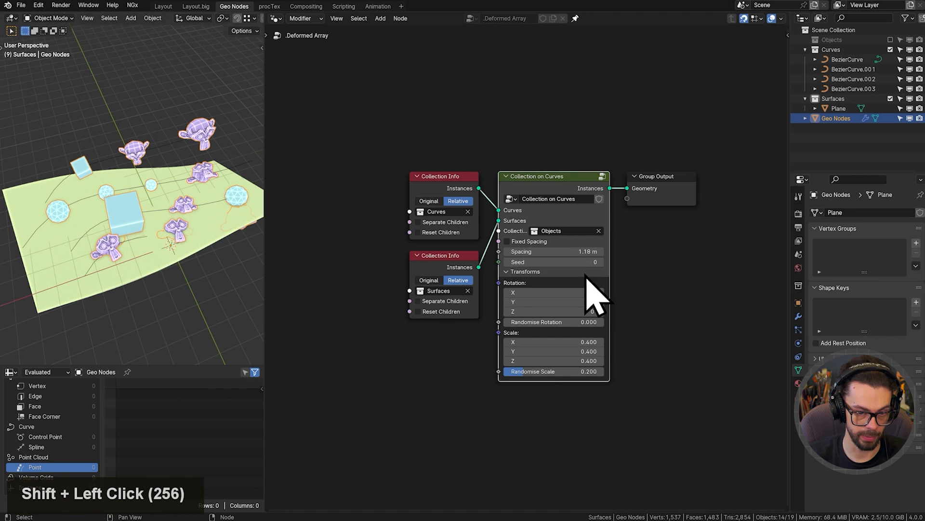
Set the Collection on Curves node's Spacing to 0 m and save the file.
text(0)
key(Return)
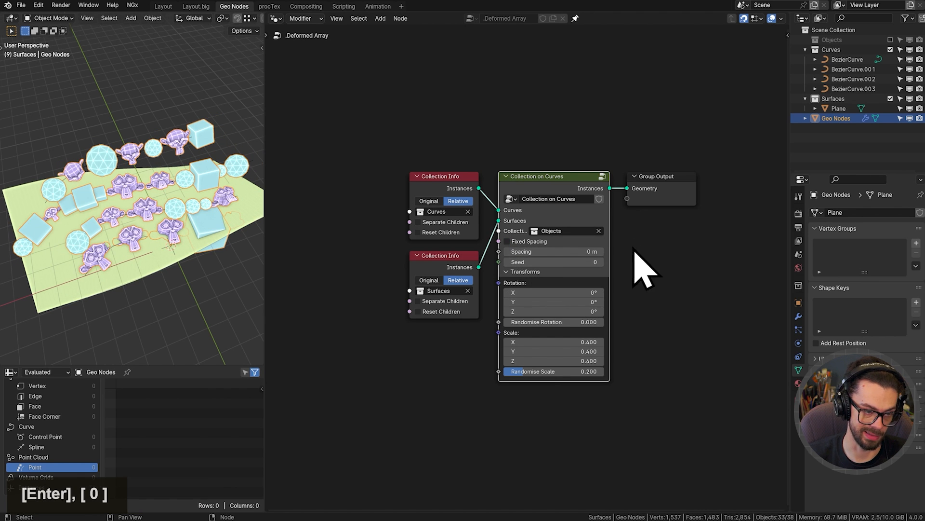
key(ctrl+s)
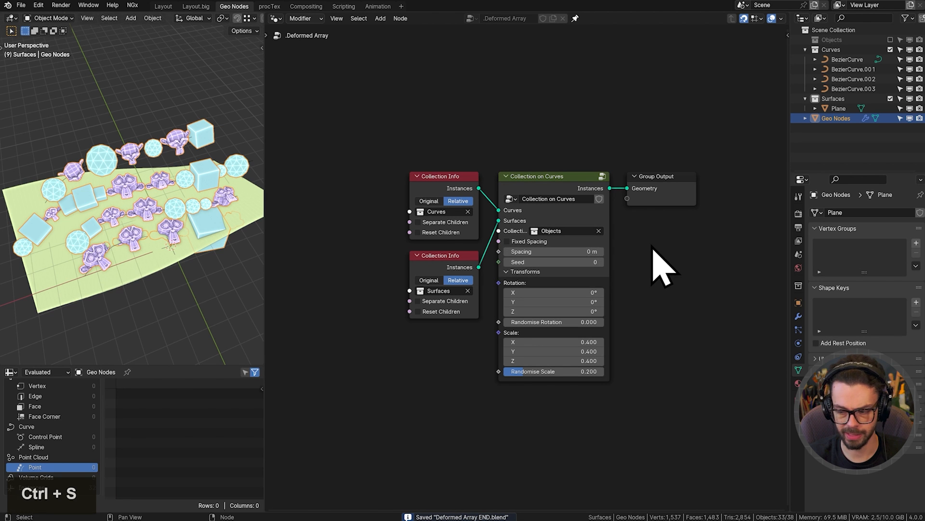
Examine how the packed instances sit relative to the surface in a maximized 3D viewport.
middle_drag(214, 237, 145, 190)
key(ctrl+space)
scroll(224, 207, down, 2)
shift+scroll(231, 190, down, 1)
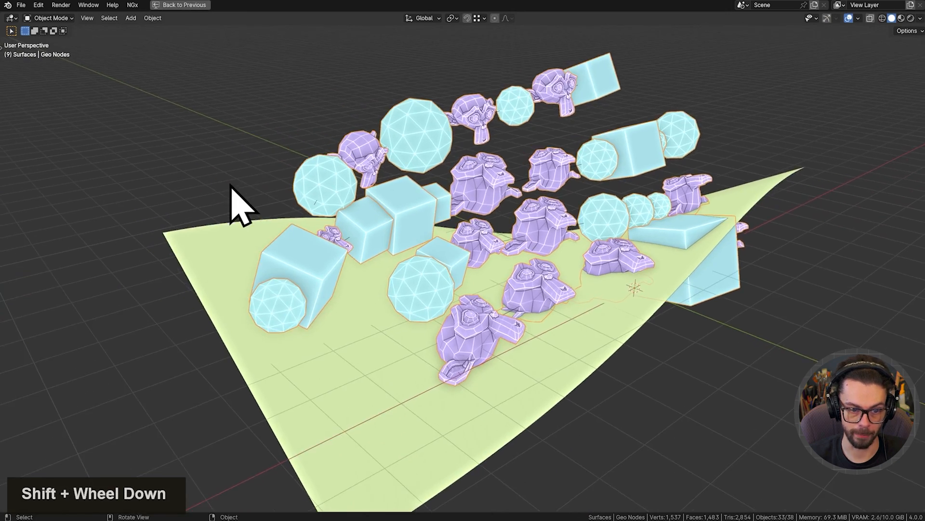
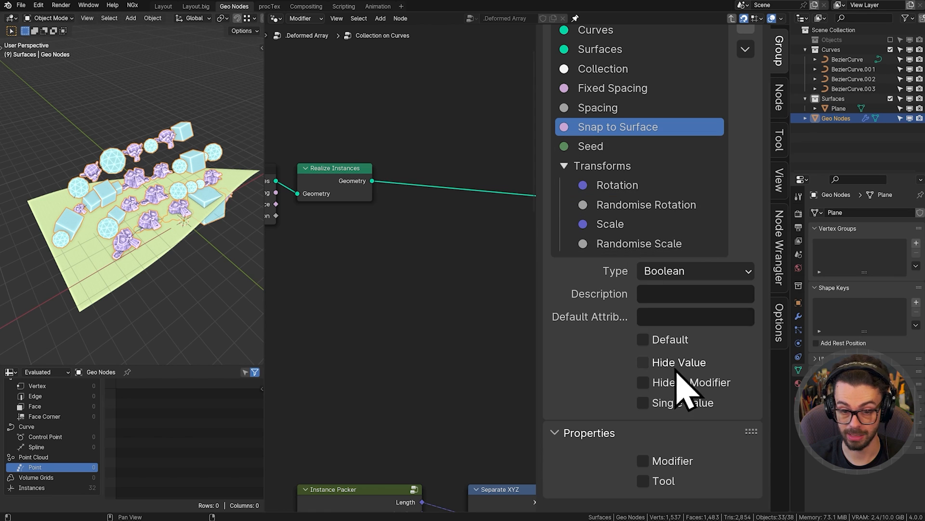
Duplicate the Curves Group Input, place the copy below the Realize Instances node, and show all of its sockets.
middle_drag(432, 228, 435, 240)
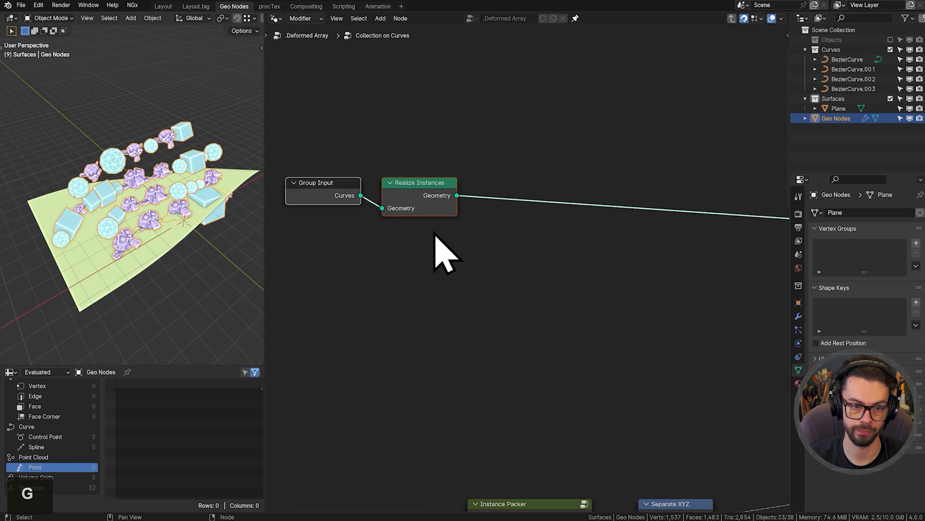
click(319, 185)
click(428, 182)
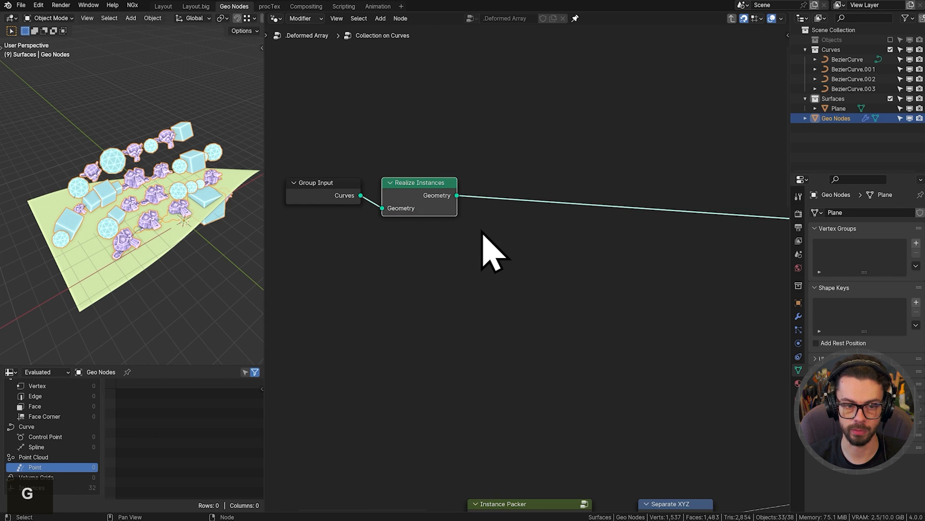
middle_drag(497, 230, 479, 215)
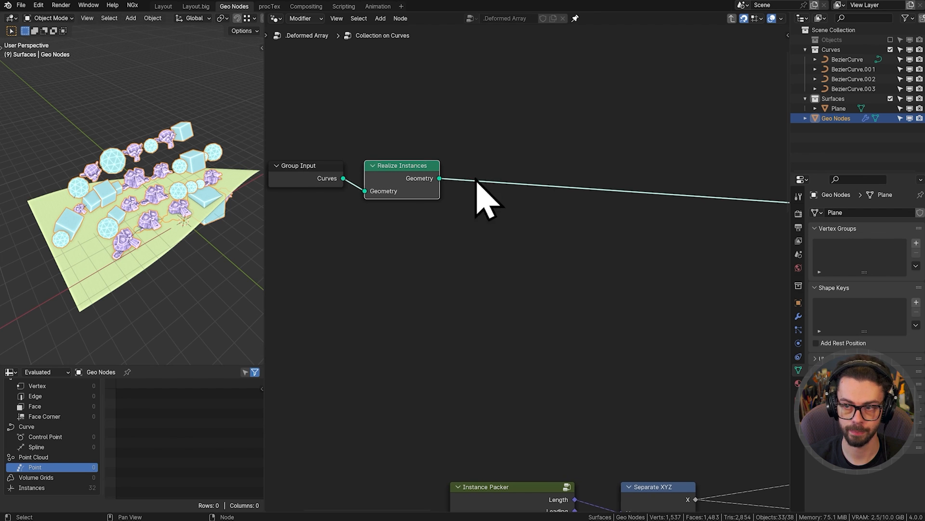
click(310, 169)
key(shift+d)
click(419, 289)
key(ctrl+h)
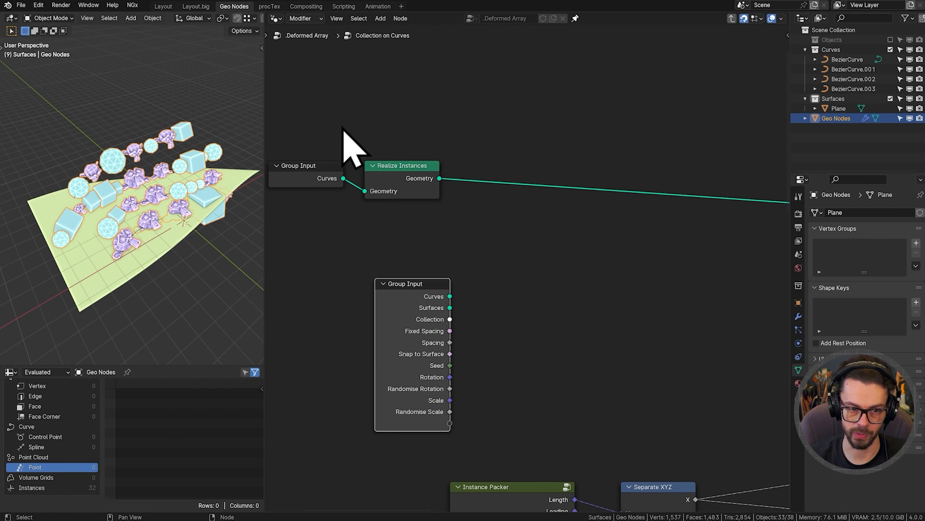
Reposition the nodes so the duplicated Group Input lines up directly beneath the Realize Instances node.
drag(339, 125, 434, 200)
key(g)
click(432, 192)
drag(397, 261, 492, 328)
key(g)
click(513, 332)
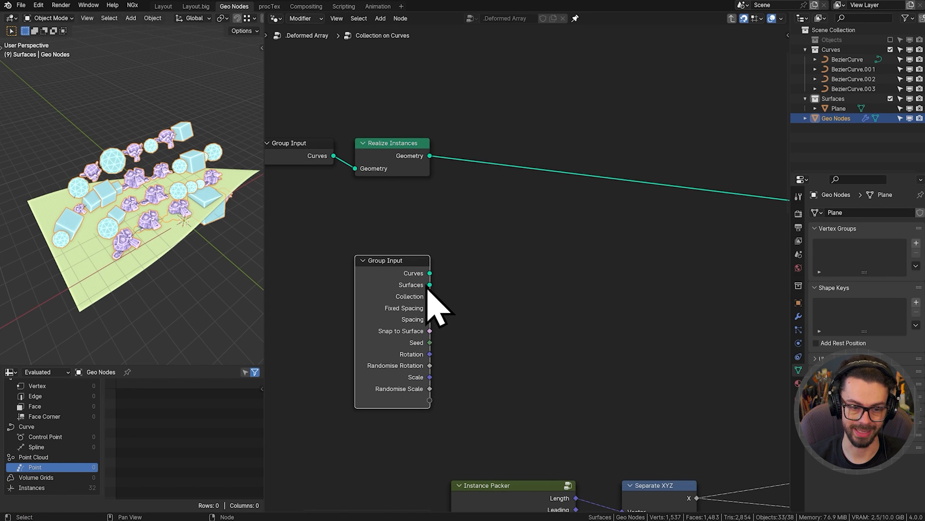
Feed the Group Input's Surfaces into a new Realize Instances node and hide the Group Input's unused sockets.
drag(428, 285, 528, 297)
text(real)
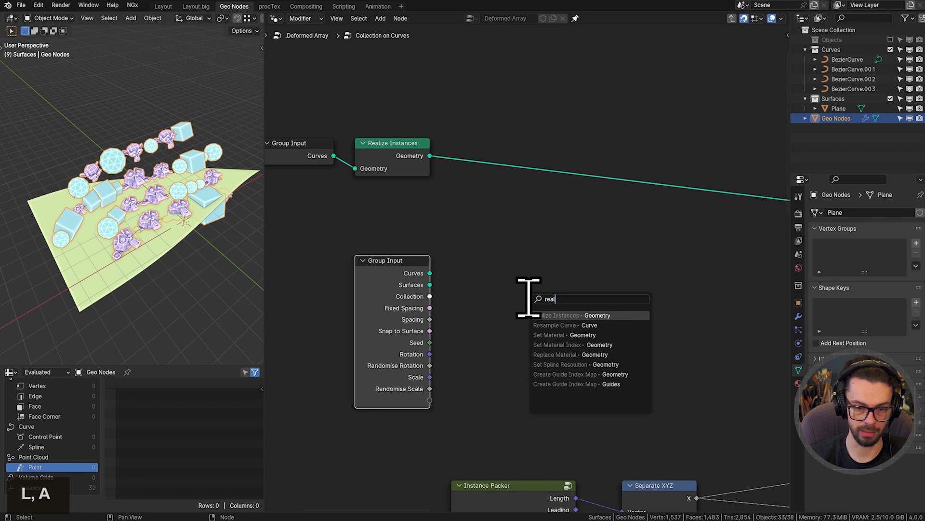
key(Return)
click(453, 264)
key(ctrl+h)
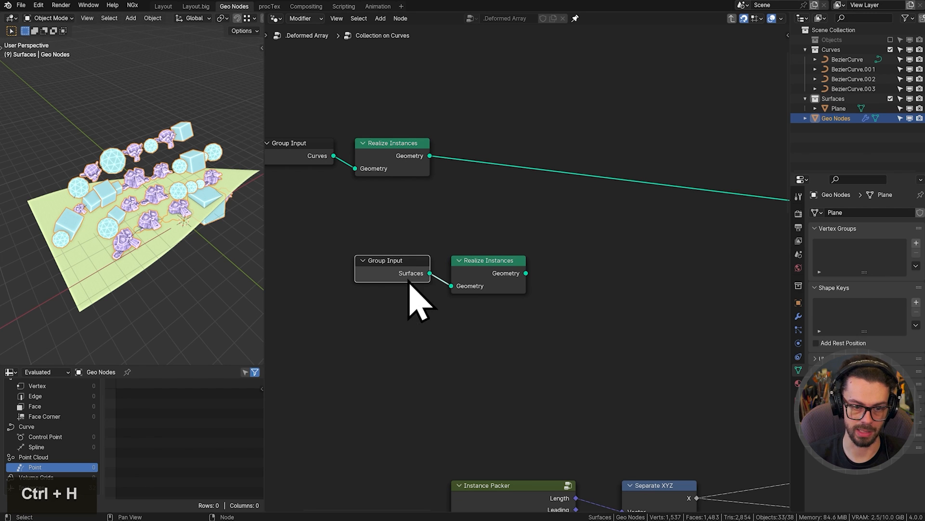
key(g)
click(501, 318)
click(540, 285)
middle_drag(541, 284, 492, 295)
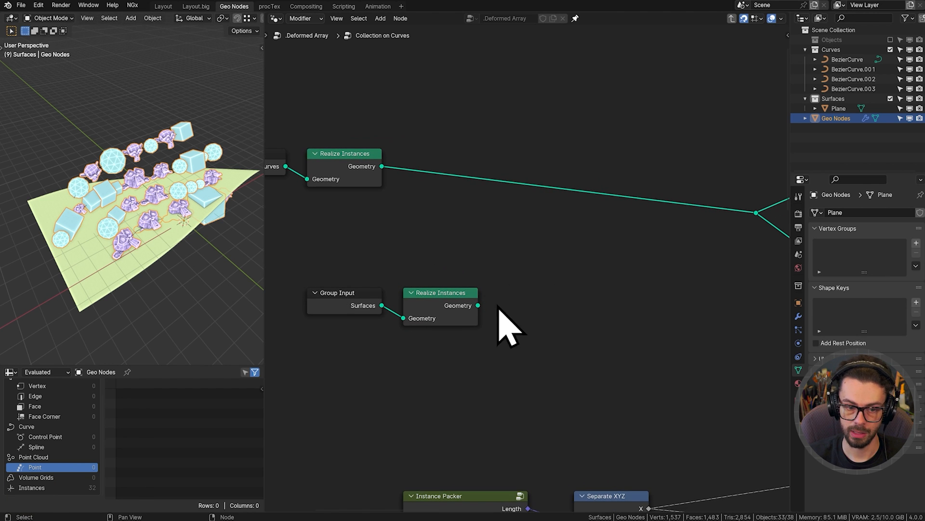
Connect the realized surfaces to the Target of a new Geometry Proximity node set to Faces.
drag(478, 305, 582, 308)
text(ge)
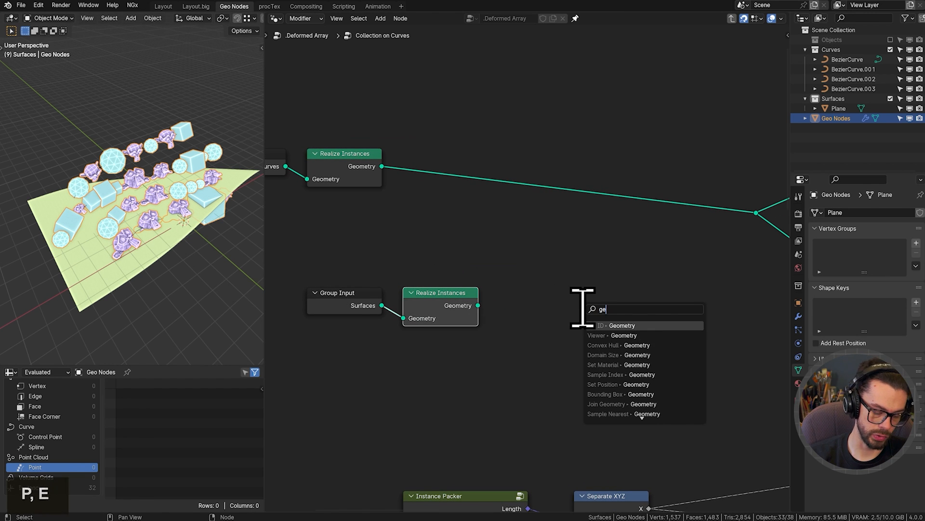
text(ometry pro)
key(Return)
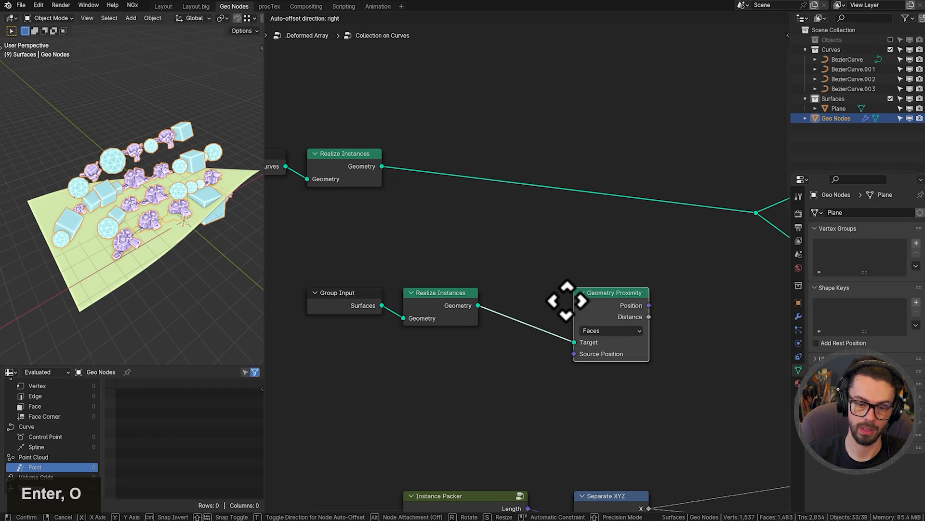
click(501, 300)
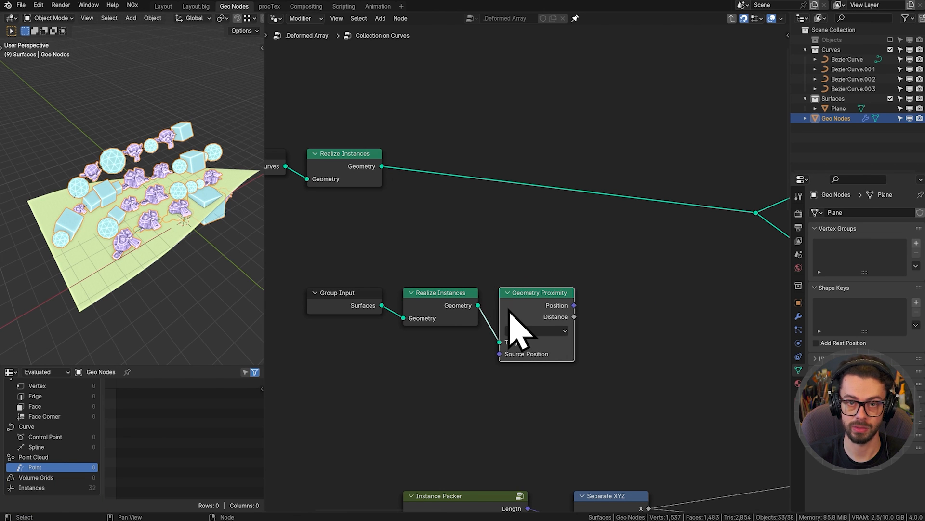
scroll(592, 337, up, 6)
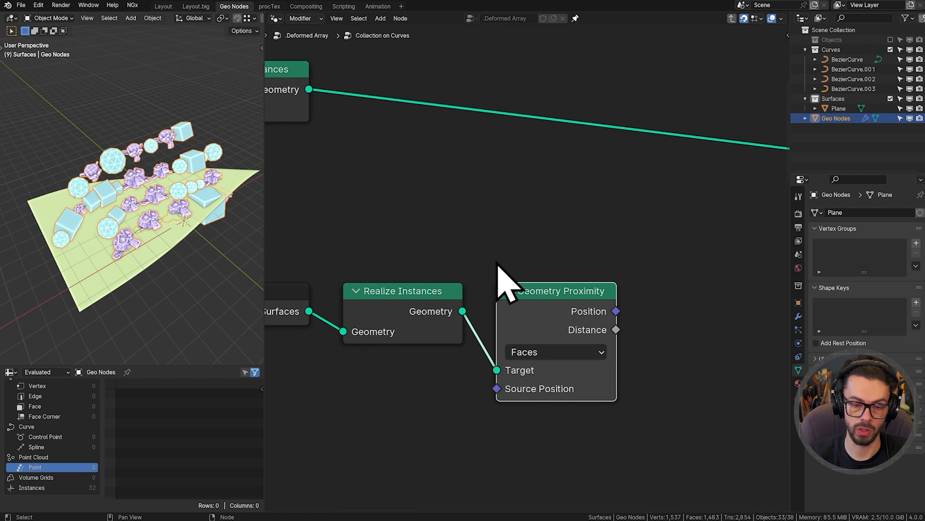
click(581, 296)
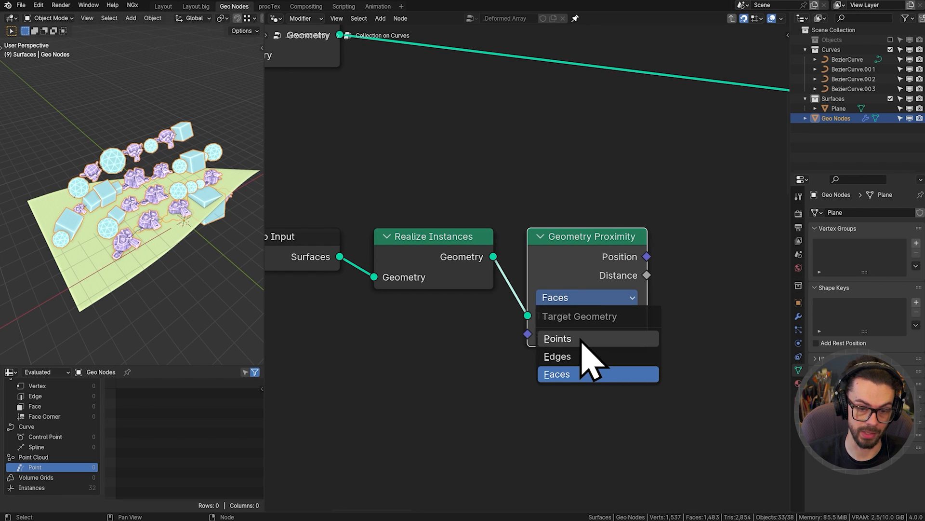
click(583, 374)
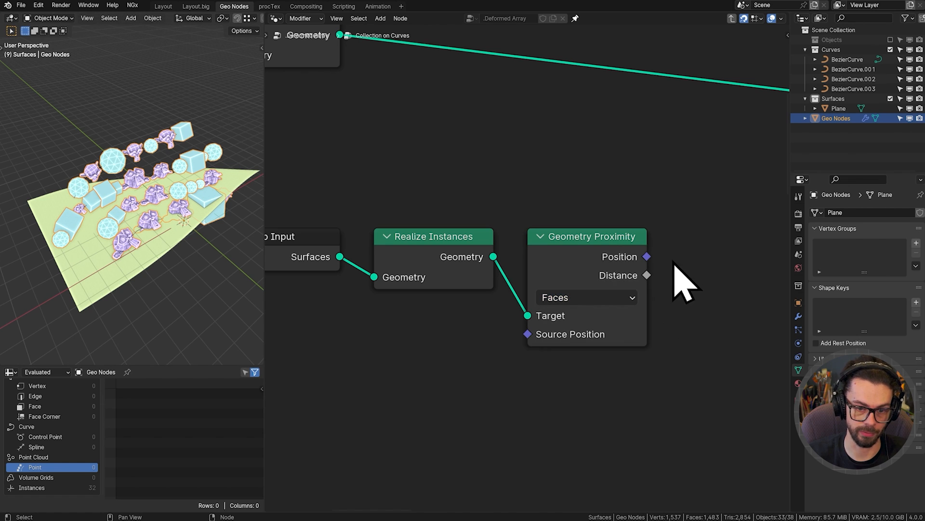
Move the Surfaces Group Input, Realize Instances and Geometry Proximity nodes together to make room below the curve branch.
scroll(658, 248, down, 3)
drag(283, 227, 657, 334)
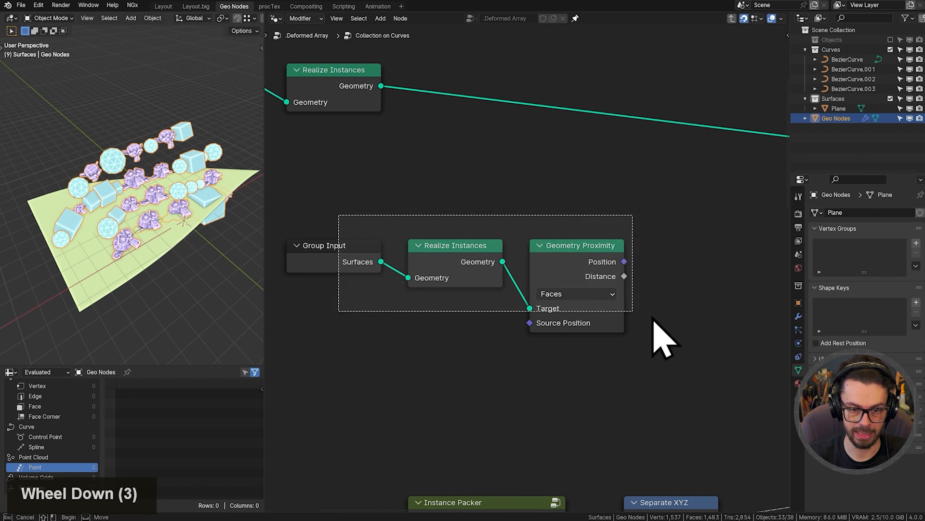
key(g)
click(607, 306)
middle_drag(540, 250, 560, 320)
Add a Set Position node and connect the realized curves to its Geometry input.
key(shift+a)
click(575, 194)
text(s t)
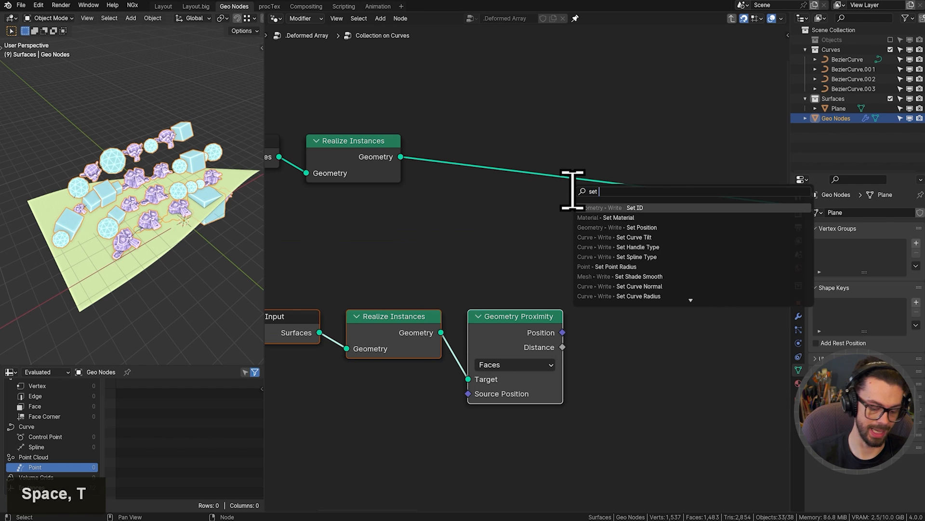
key(Return)
click(626, 243)
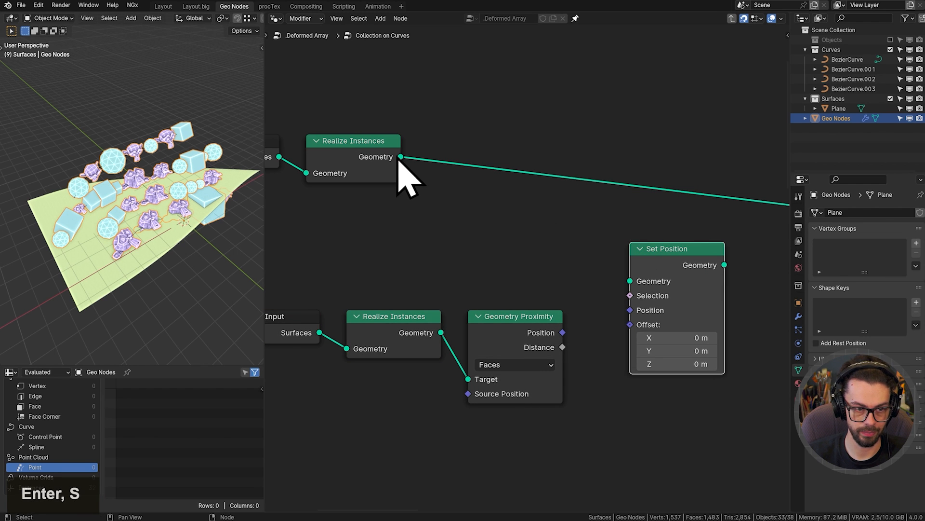
drag(401, 157, 636, 274)
key(g)
scroll(535, 266, down, 3)
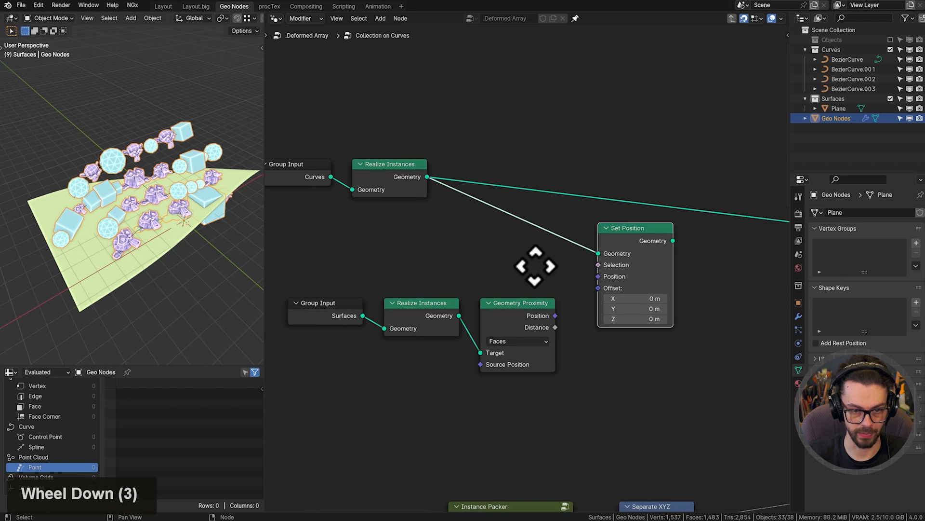
Level the curve link's reroute with its source node and align the surface node chain beneath the Curves chain.
middle_drag(535, 266, 535, 260)
middle_drag(706, 202, 605, 202)
drag(634, 182, 716, 245)
key(g)
click(727, 202)
middle_drag(526, 206, 643, 196)
drag(355, 247, 522, 306)
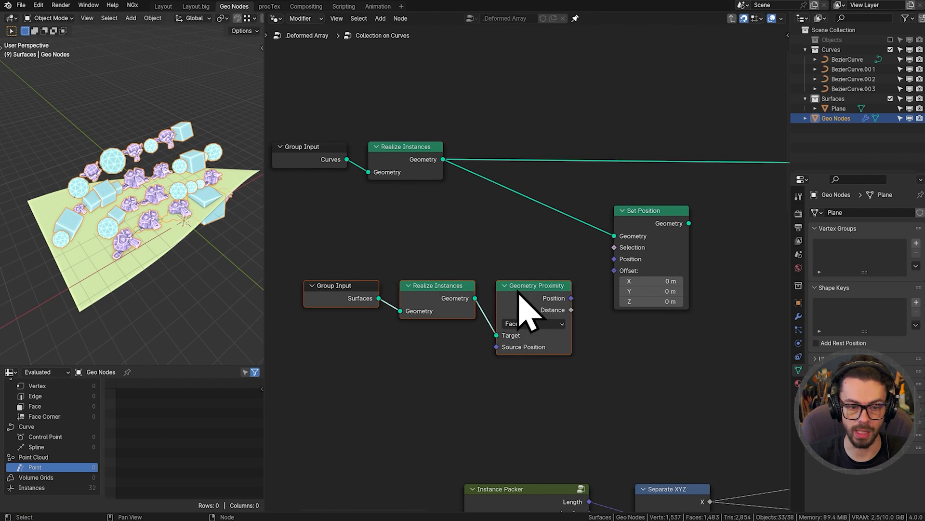
key(g)
click(493, 287)
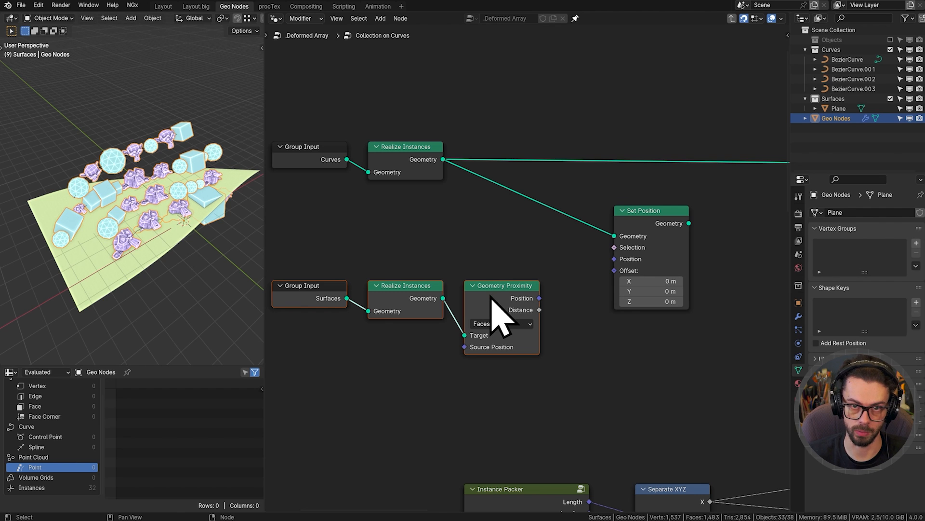
Connect Geometry Proximity's Position output to Set Position's Position input and move Set Position closer to it.
scroll(584, 320, up, 2)
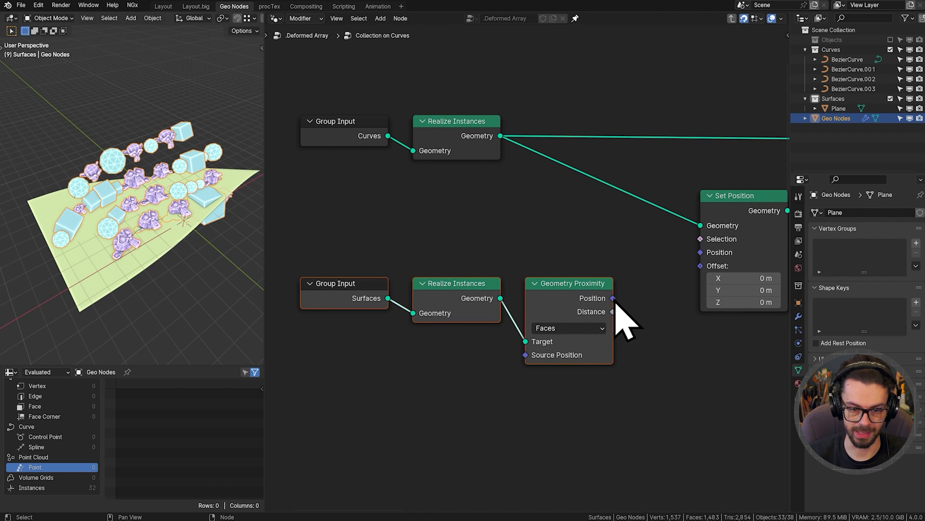
drag(705, 253, 702, 253)
scroll(640, 355, right, 5)
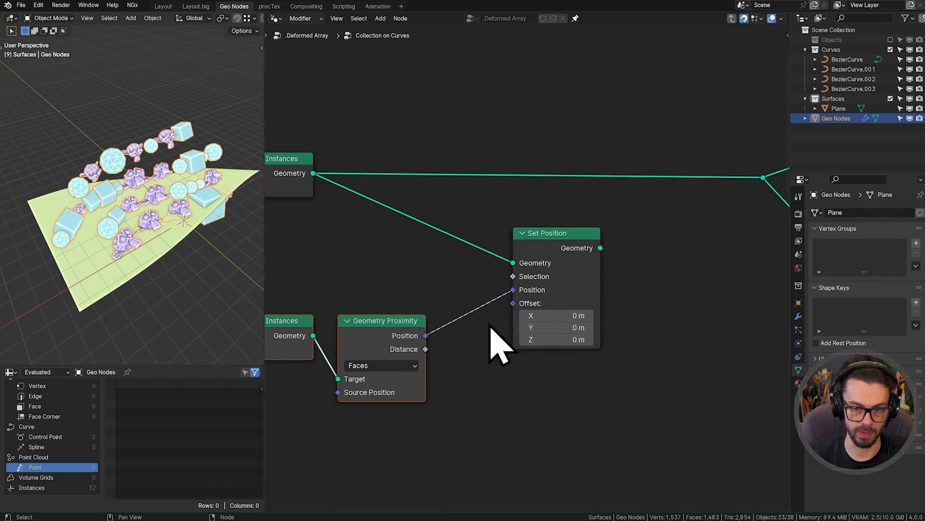
middle_drag(540, 277, 591, 266)
drag(532, 265, 493, 265)
click(585, 227)
Insert a Geometry Switch on the link after the realized curves and connect Set Position's output to its True input.
key(shift+a)
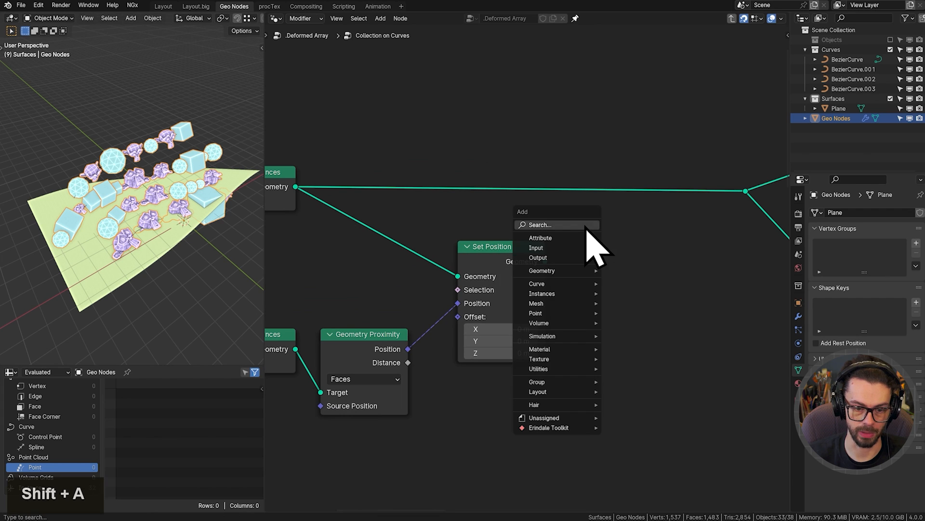
mouse_move(546, 374)
click(626, 453)
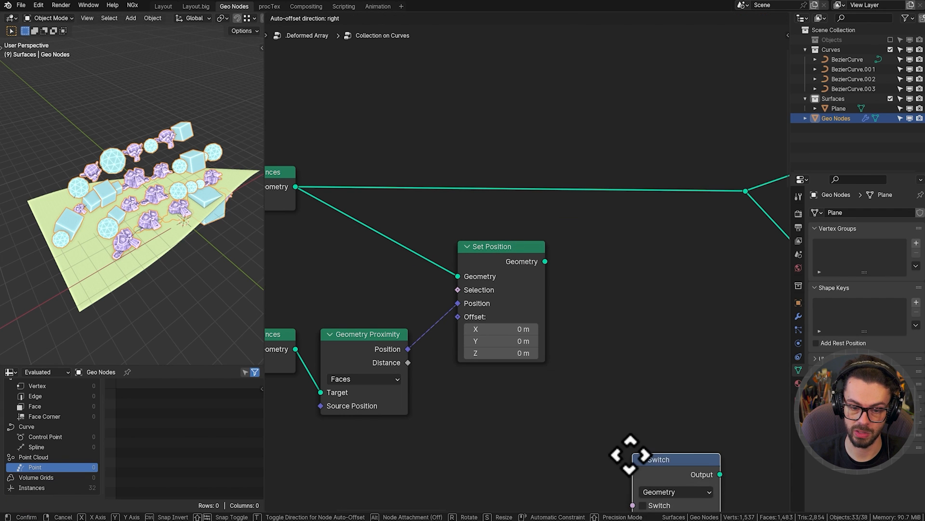
click(612, 136)
drag(545, 262, 613, 219)
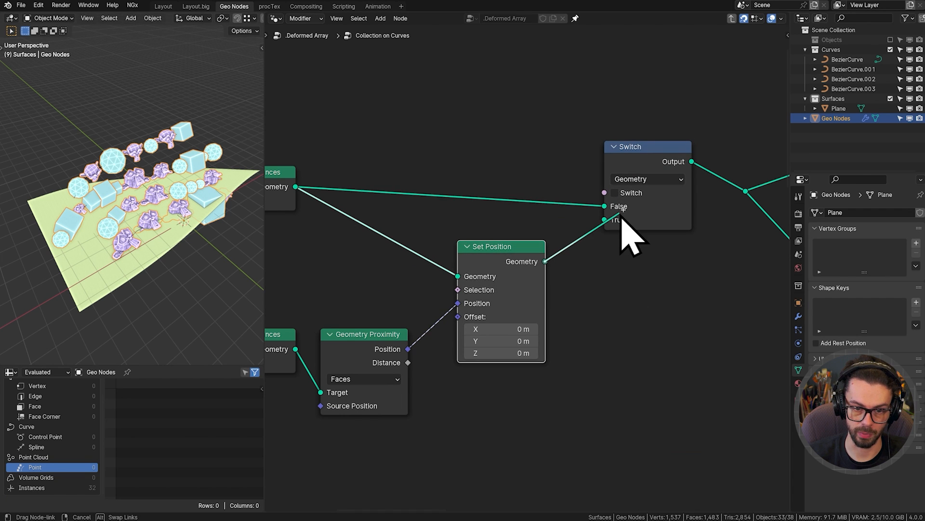
Duplicate the Curves Group Input node and place the copy near the Geometry Switch.
middle_drag(567, 284, 652, 293)
middle_drag(593, 275, 672, 264)
scroll(330, 233, down, 2)
click(327, 230)
key(shift+d)
click(694, 145)
middle_drag(652, 166, 557, 223)
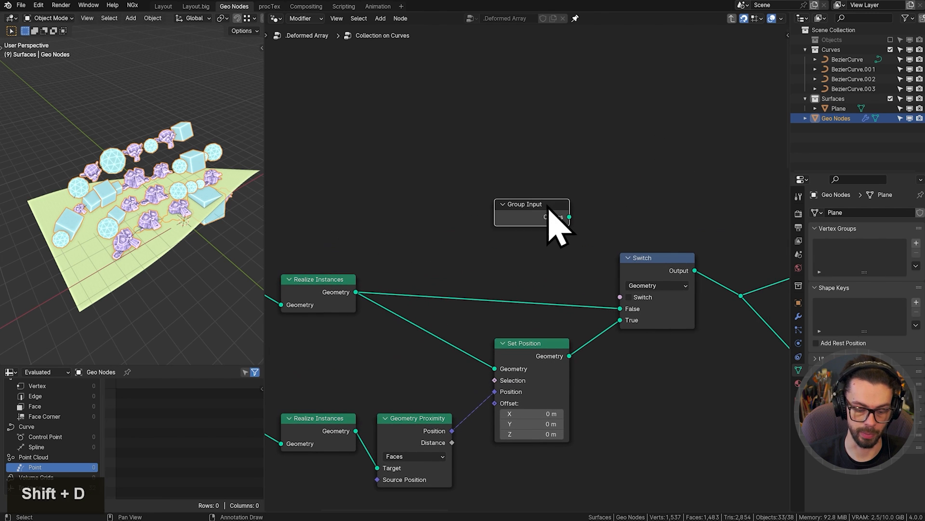
Connect the duplicated Group Input's Snap to Surface output to the Switch input, hide its unused sockets and place it above the Switch.
key(ctrl+h)
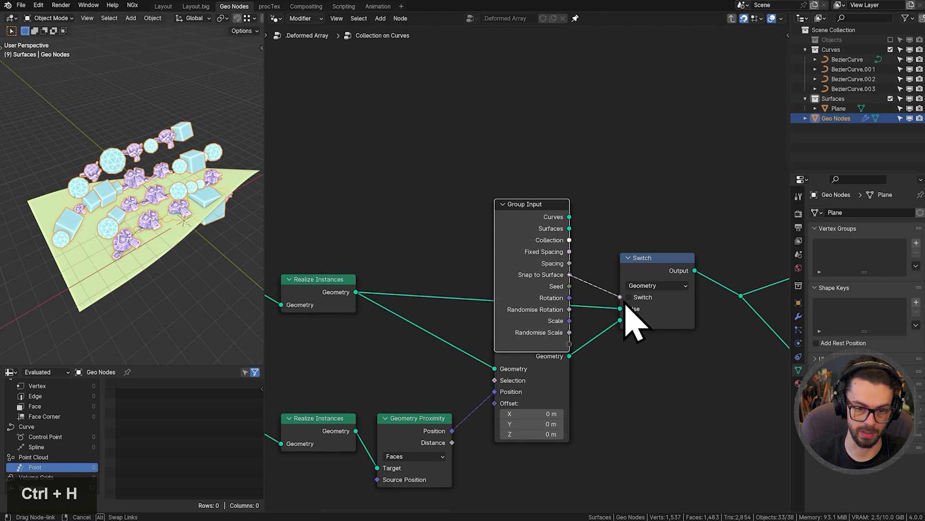
drag(636, 327, 625, 308)
key(ctrl+h)
drag(540, 218, 661, 220)
Mute the link from Snap to Surface and enable the Switch node's own Switch option.
mouse_move(659, 246)
ctrl+alt+right_down()
mouse_move(690, 255)
mouse_move(693, 243)
ctrl+alt+right_up()
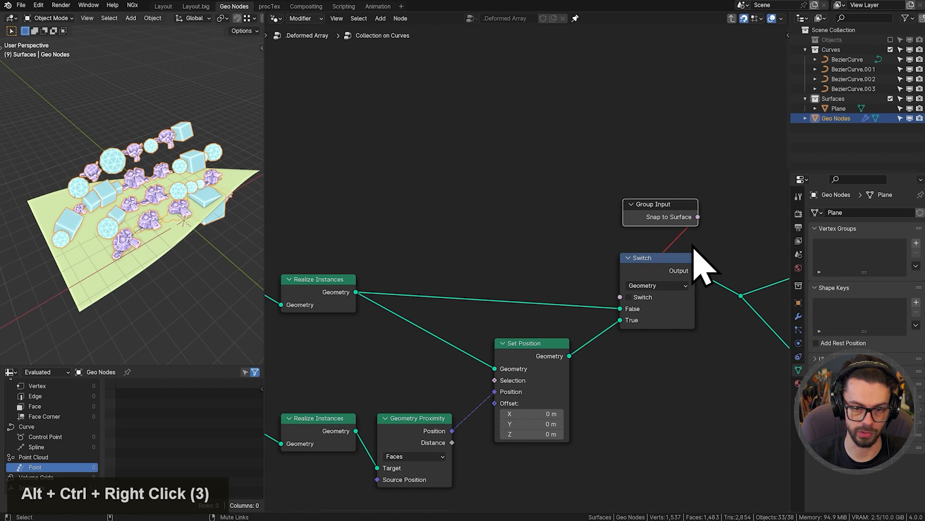
click(636, 303)
click(636, 301)
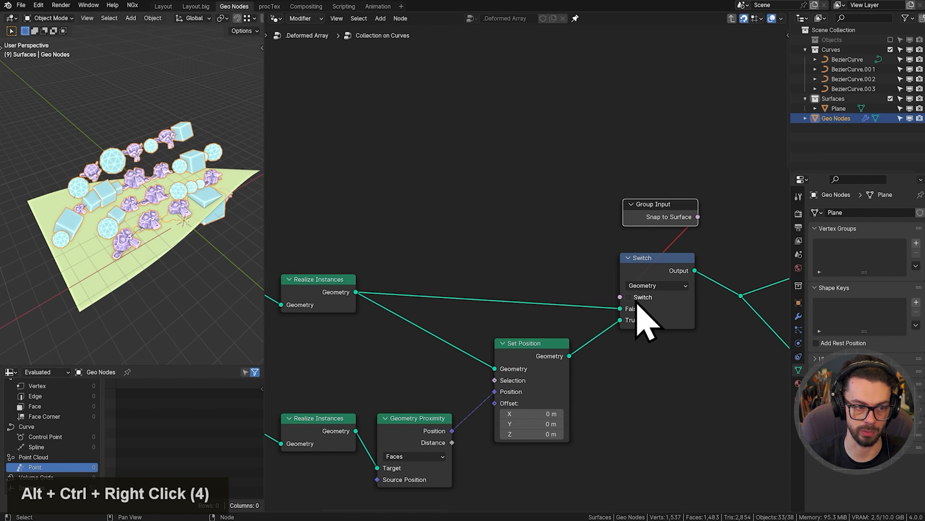
click(637, 301)
click(638, 301)
click(637, 301)
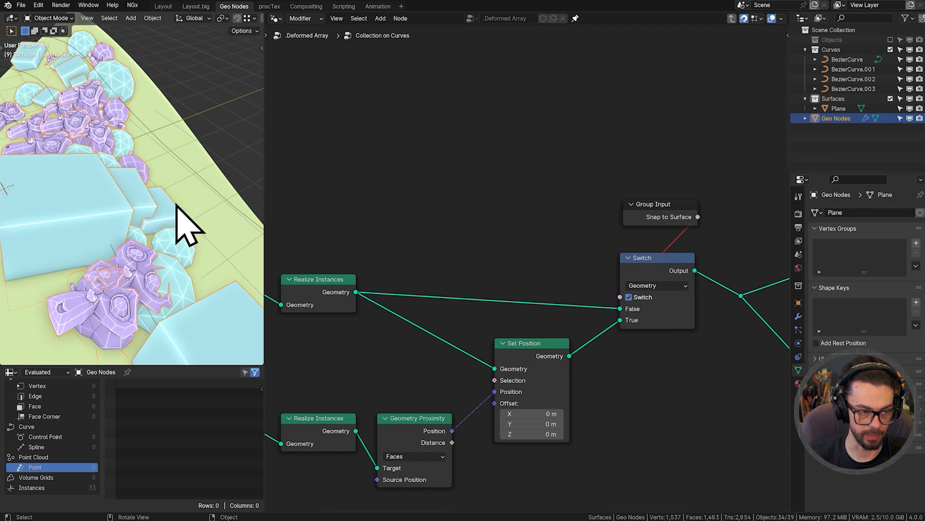
Examine how the instances sit on the surface from several angles and review the snapping nodes.
scroll(177, 206, down, 5)
middle_drag(178, 207, 202, 202)
click(636, 228)
middle_drag(515, 266, 570, 199)
middle_drag(486, 268, 561, 284)
middle_drag(558, 208, 562, 341)
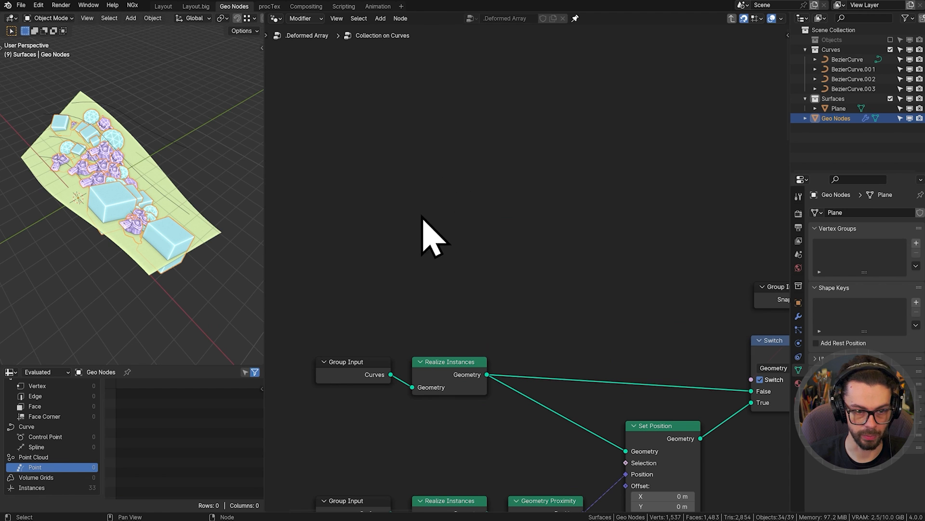
middle_drag(119, 226, 207, 201)
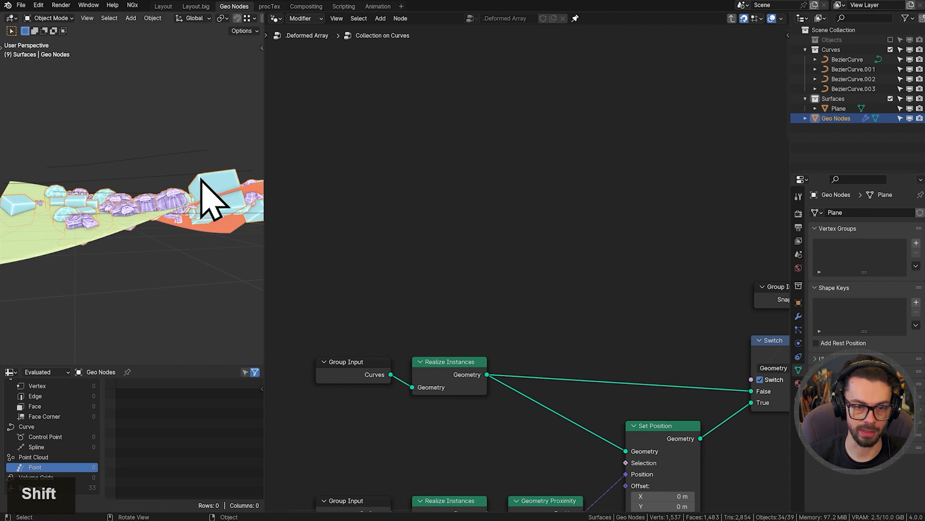
scroll(533, 253, down, 5)
middle_drag(533, 253, 420, 236)
Preview the Switch output through a Viewer node and view the projected curves up close.
ctrl+shift+click(578, 310)
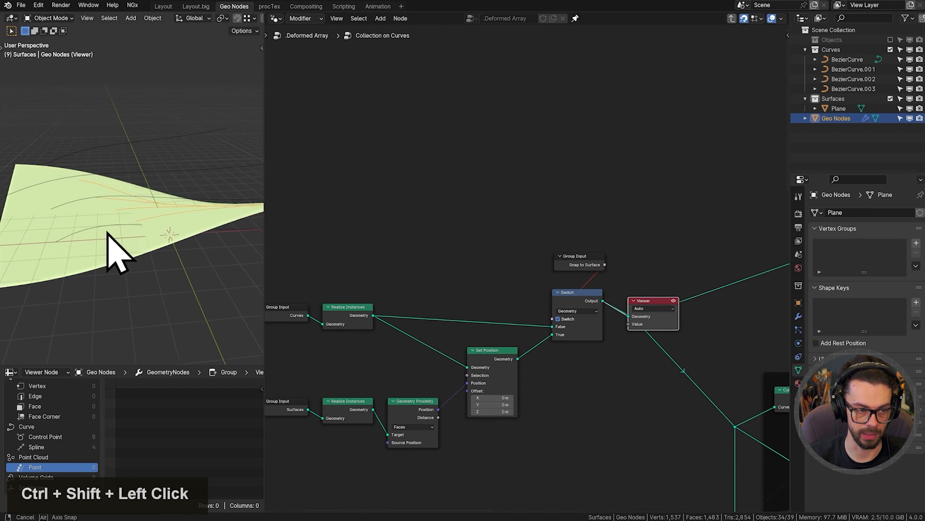
middle_drag(133, 209, 171, 222)
scroll(142, 204, up, 4)
scroll(248, 24, down, 12)
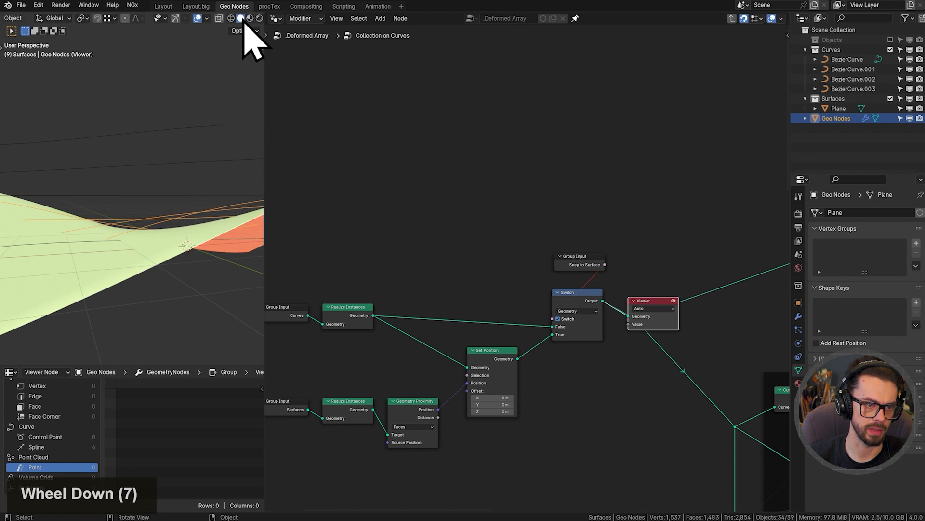
Set the viewport's solid shading to MatCap lighting and maximize the 3D viewport to view the curves across the surface.
click(256, 19)
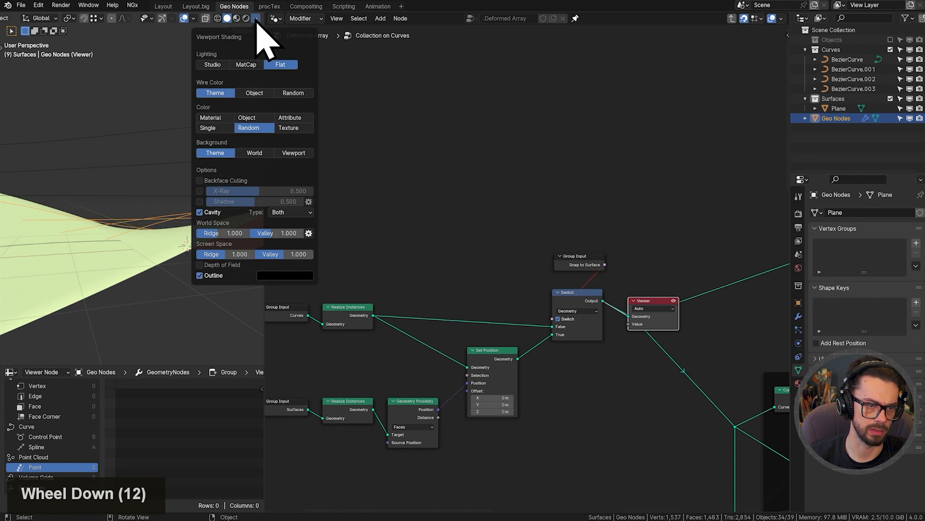
click(246, 64)
key(ctrl+space)
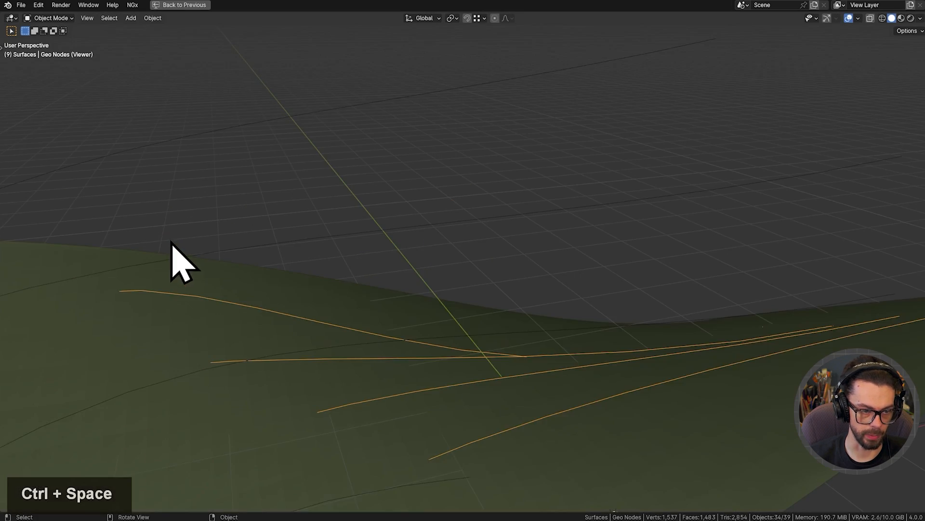
middle_drag(171, 241, 352, 371)
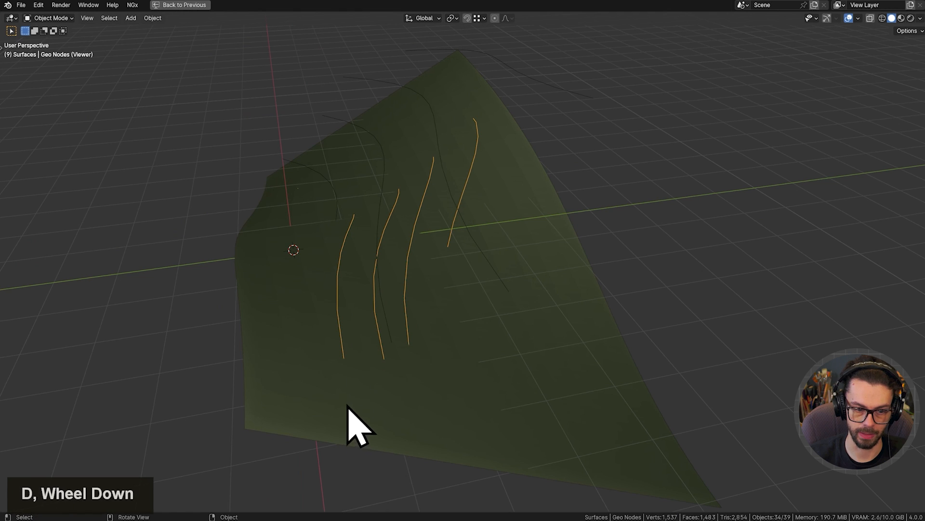
Mark the projected curves with annotation crosses and a check mark, erase the marks, and restore the multi-editor layout.
key(d)
mouse_move(351, 404)
mouse_down()
mouse_move(344, 413)
mouse_move(387, 411)
mouse_up()
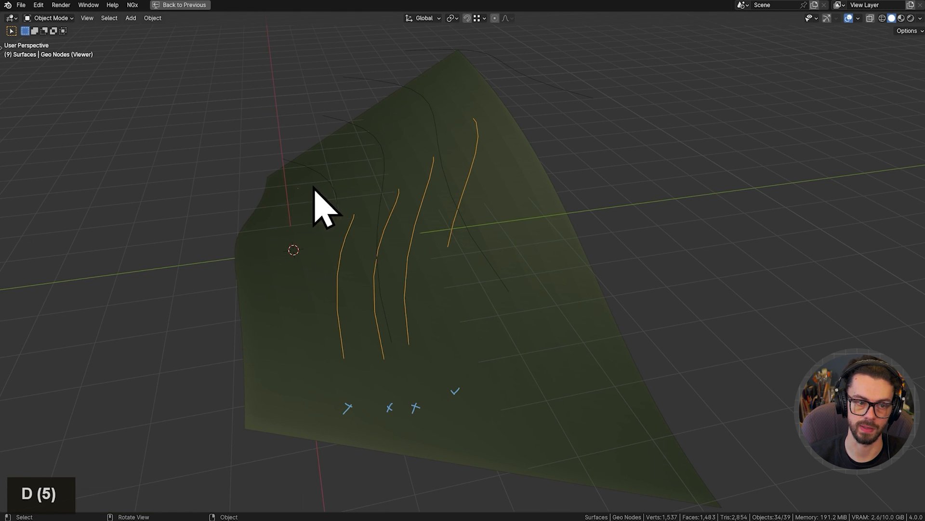
drag(295, 185, 293, 189)
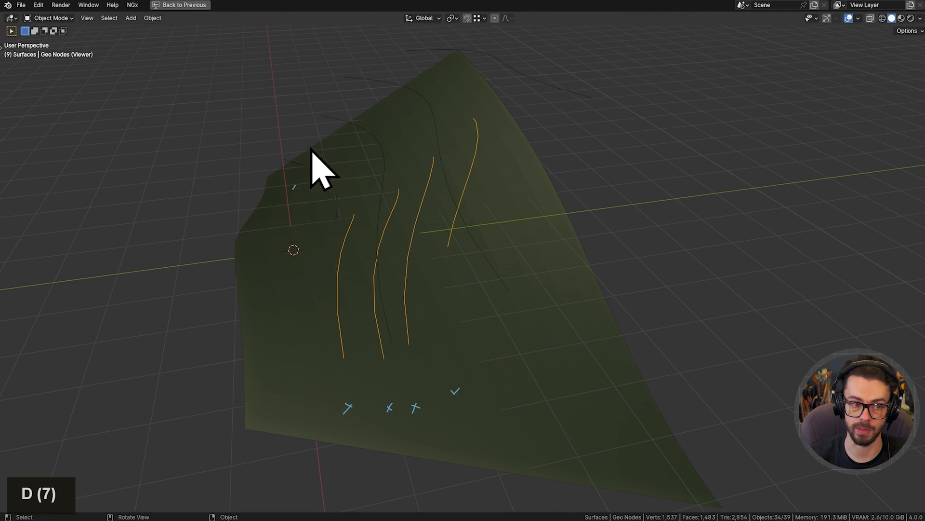
mouse_move(311, 150)
right_down()
mouse_move(434, 407)
mouse_move(516, 359)
right_up()
middle_drag(503, 342, 469, 300)
key(ctrl+space)
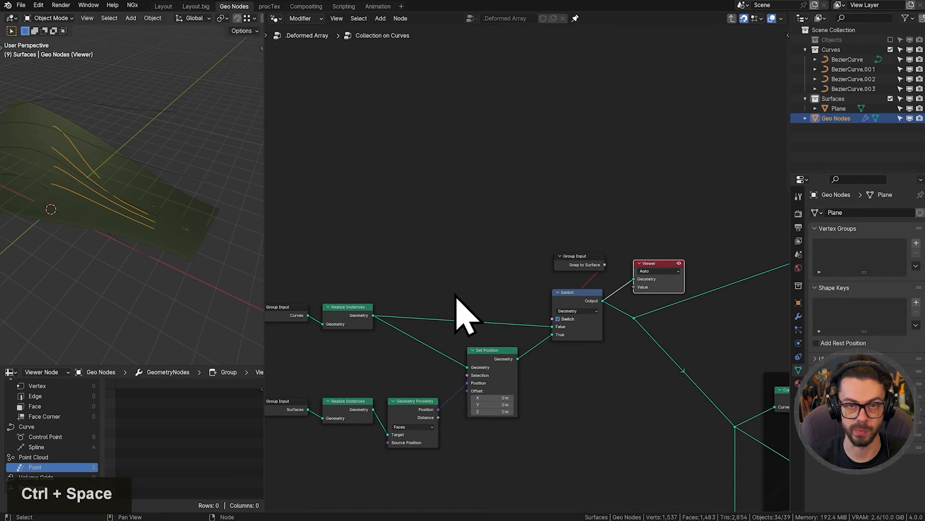
Shift the Surfaces node chain slightly towards Set Position and raise the Curves chain to make room between them.
middle_drag(530, 357, 601, 268)
scroll(455, 331, up, 4)
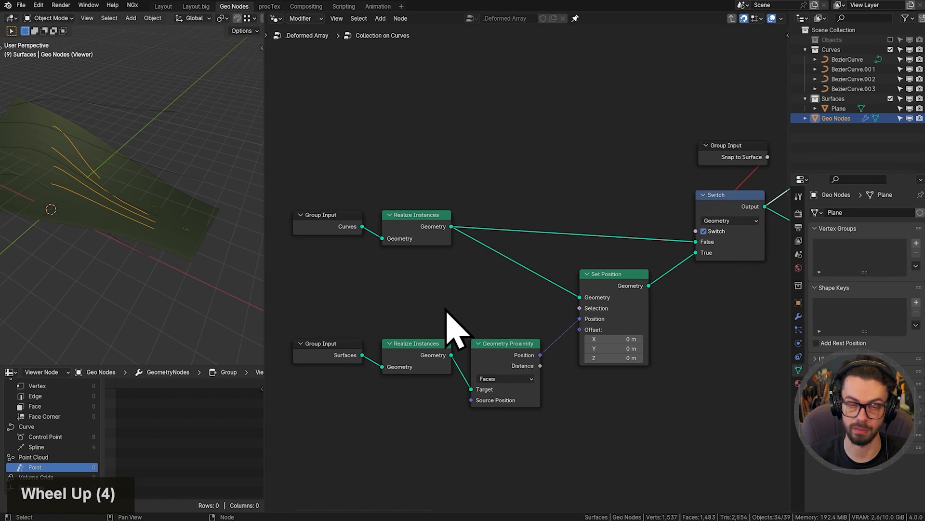
middle_drag(453, 337, 542, 337)
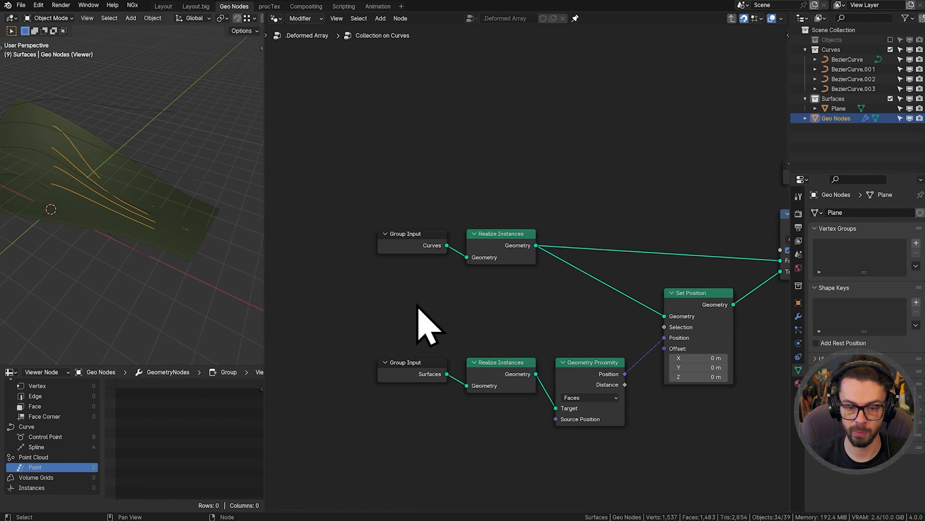
drag(388, 318, 629, 431)
key(g)
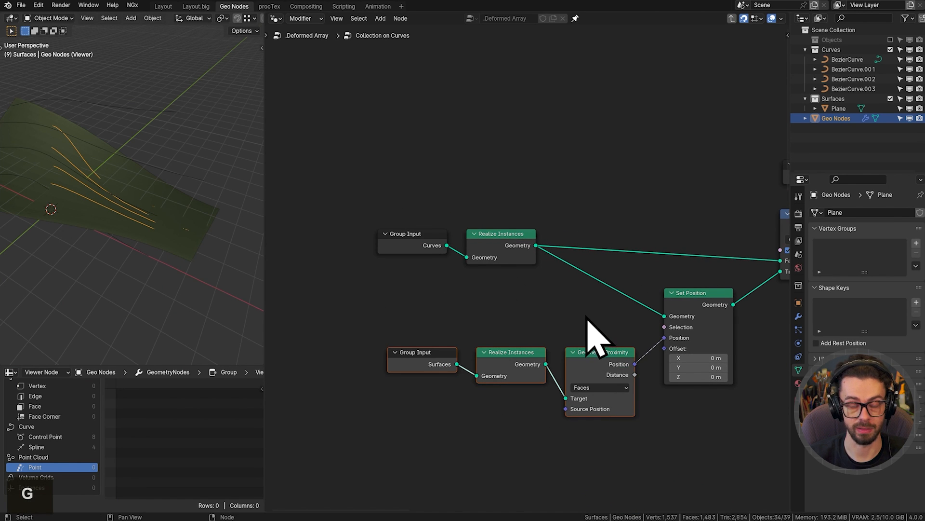
drag(396, 259, 526, 227)
key(g)
click(518, 199)
click(598, 236)
Insert a Resample Curve node on the link into Set Position's Geometry input and set its mode to Evaluated.
key(shift+a)
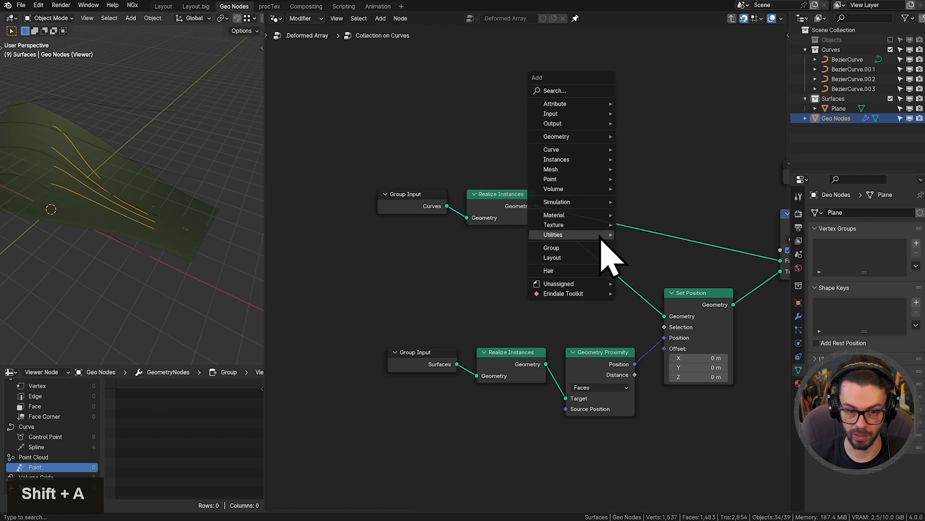
mouse_move(564, 151)
mouse_move(668, 182)
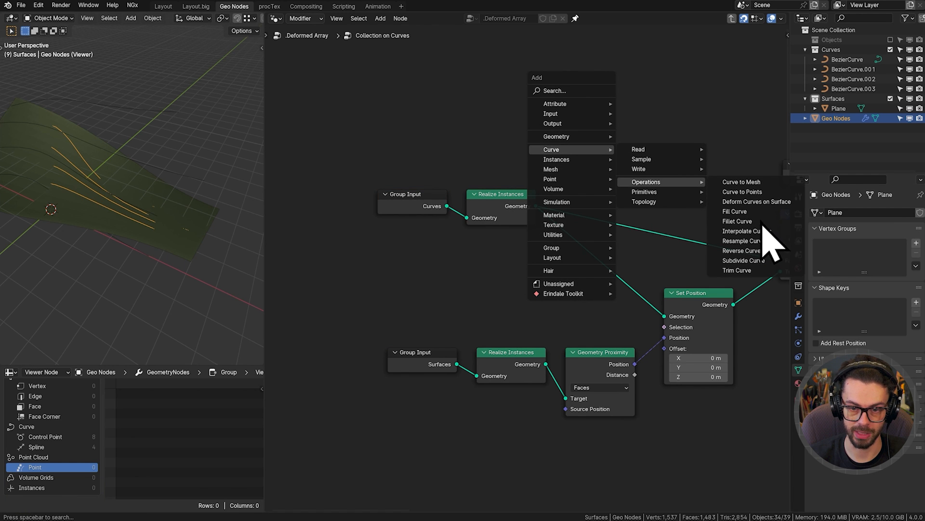
click(744, 240)
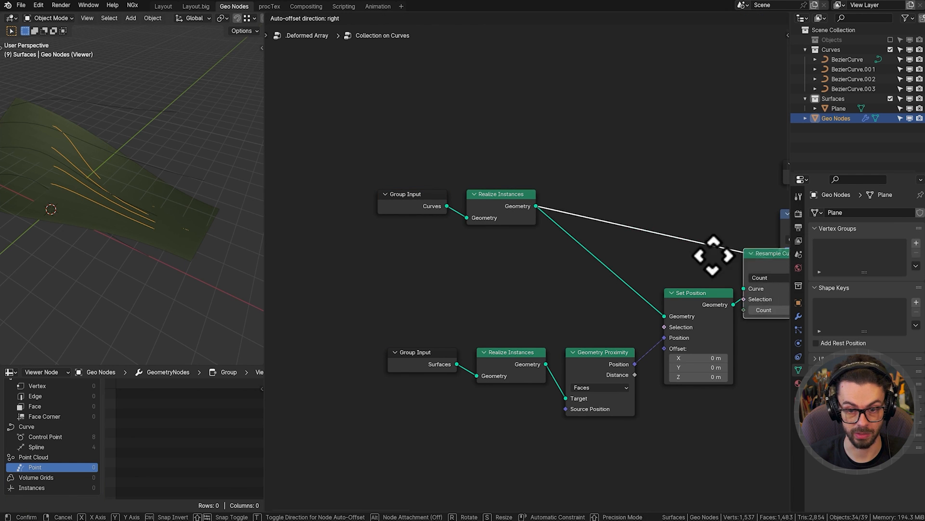
click(577, 257)
click(608, 288)
click(619, 312)
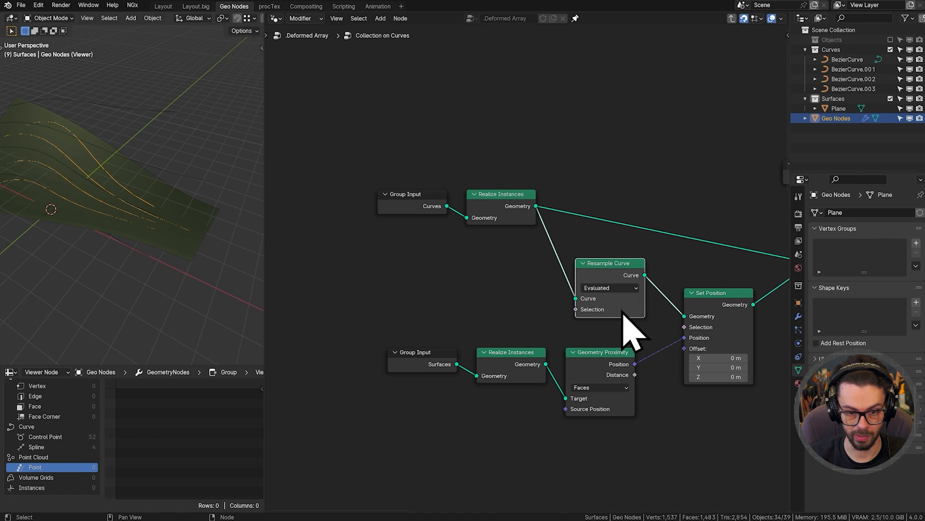
Align Resample Curve above Geometry Proximity, move Set Position beside it and hide Set Position's unused sockets.
drag(607, 268, 599, 286)
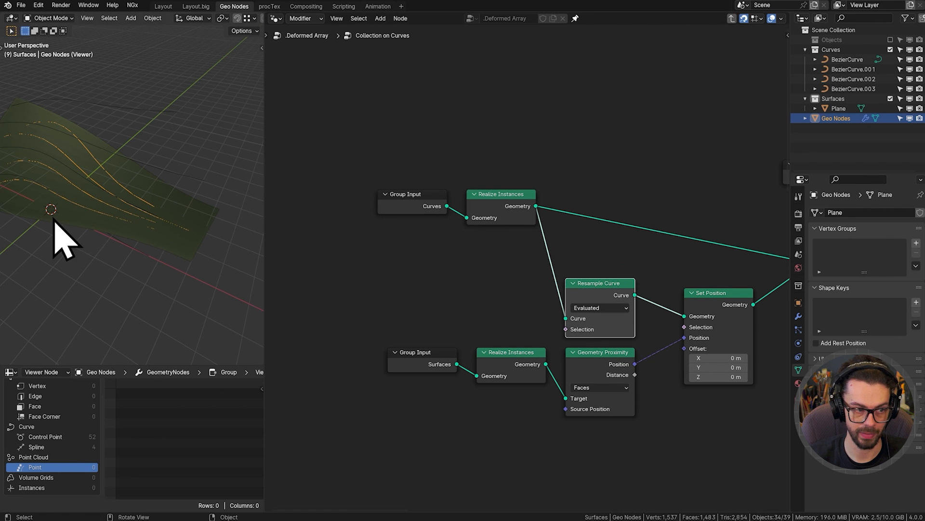
middle_drag(55, 220, 250, 196)
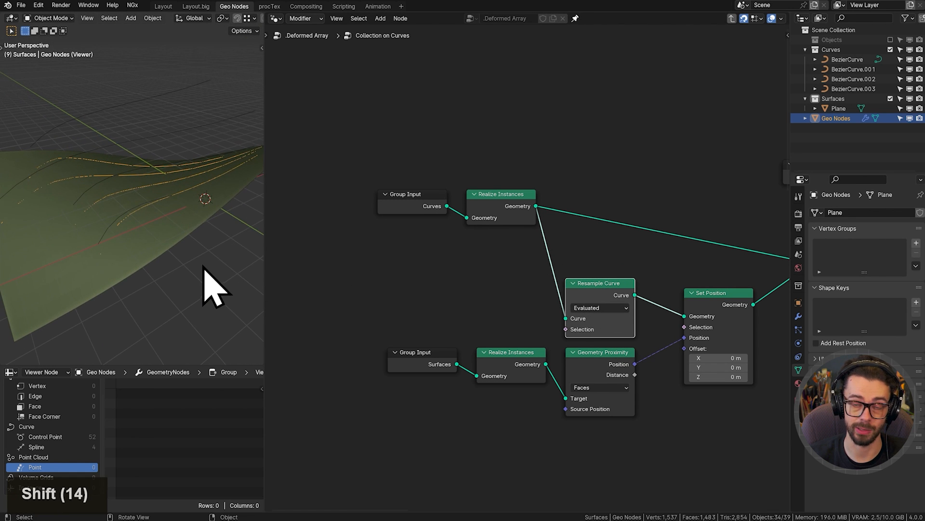
middle_drag(204, 265, 123, 223)
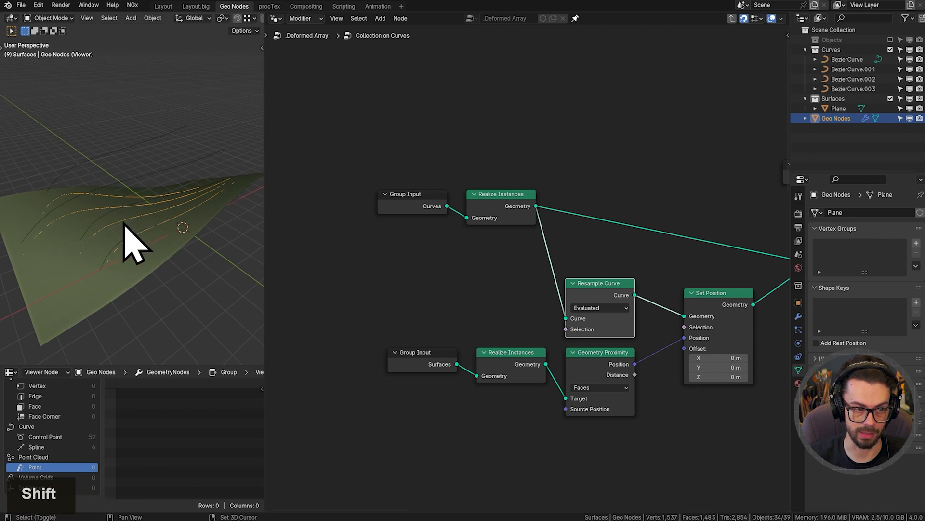
middle_drag(615, 266, 531, 255)
drag(587, 268, 675, 323)
key(g)
click(649, 318)
key(ctrl+h)
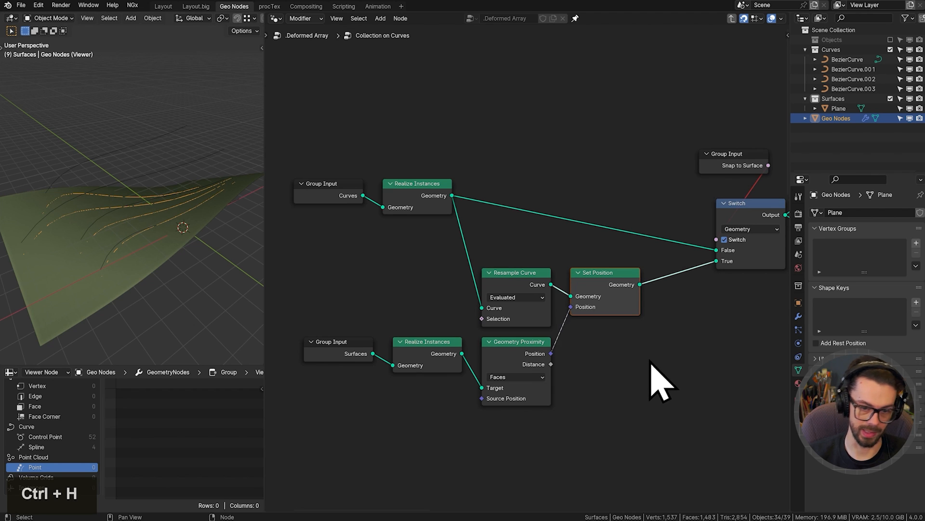
Frame the Surfaces chain together with Resample Curve and Set Position, and label the frame SNAP TO SURFACE.
drag(661, 279, 340, 384)
key(ctrl+j)
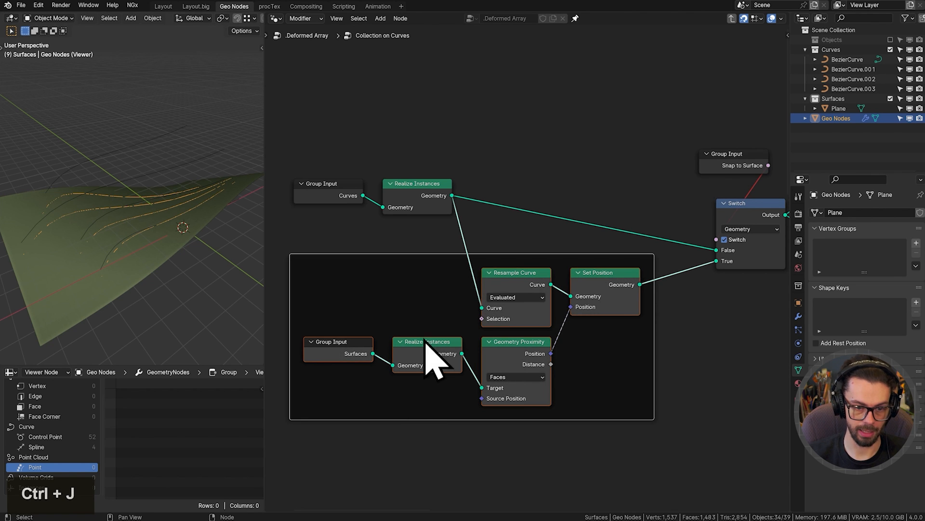
click(415, 299)
key(F2)
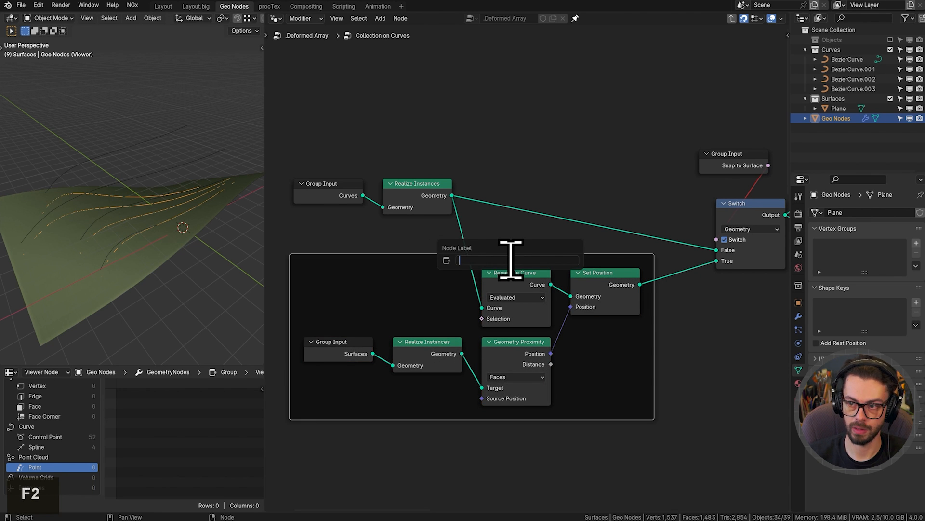
text(SNAP TO S)
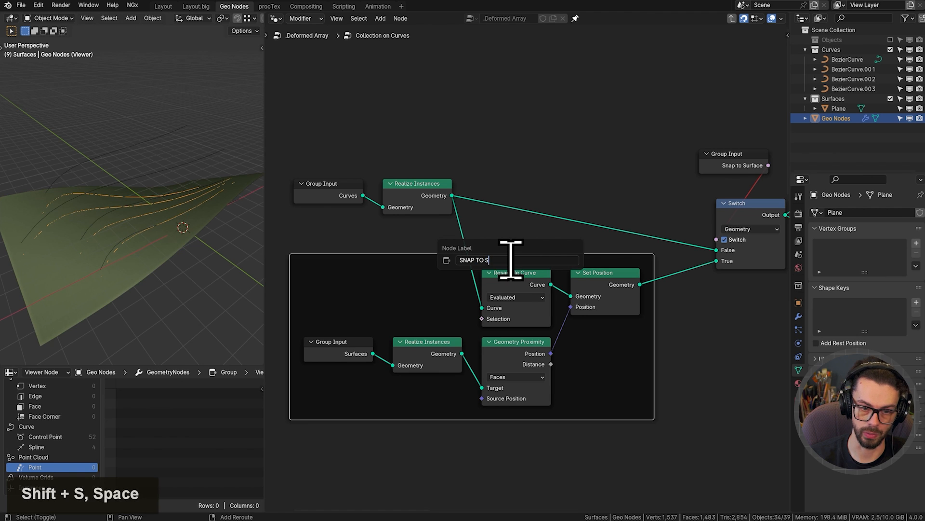
text(URFACE)
key(Return)
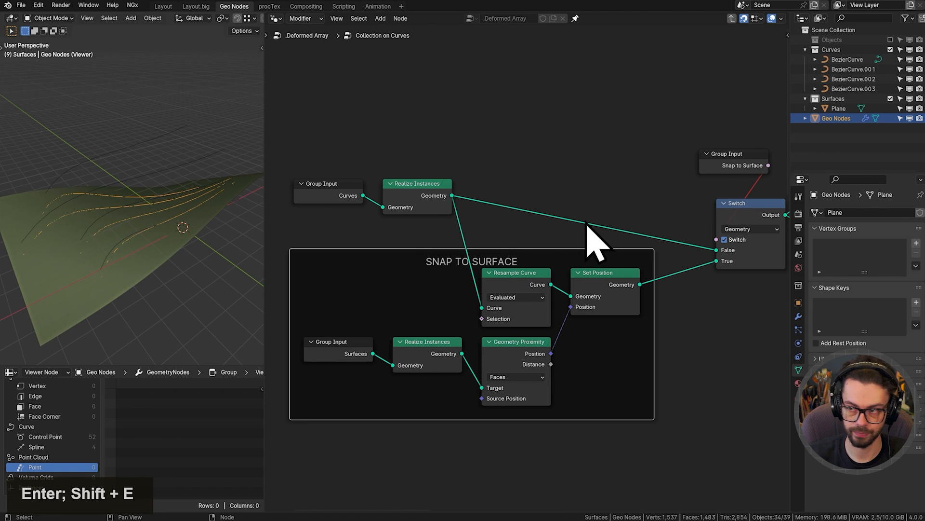
Move the SNAP TO SURFACE frame closer to the Geometry Switch.
shift+middle_drag(599, 216, 567, 245)
key(g)
click(581, 267)
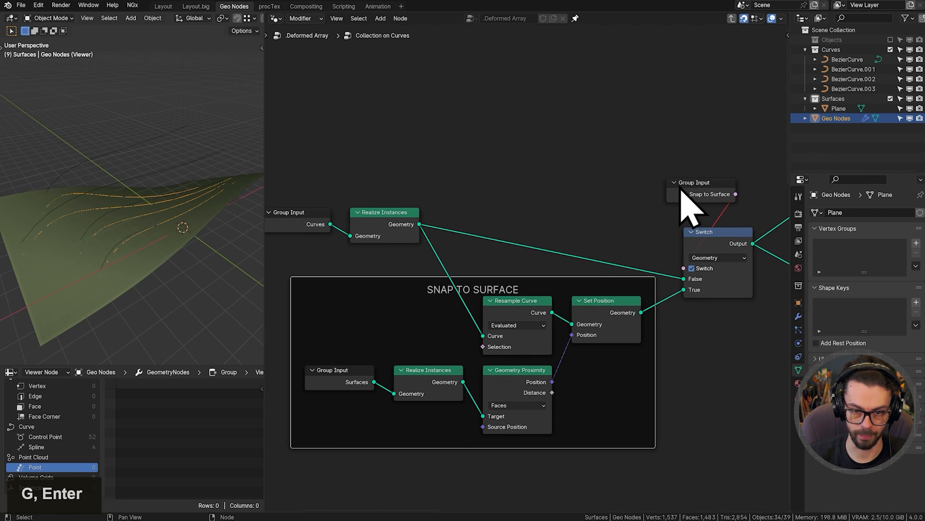
Unmute the Snap to Surface link and position the Switch directly beneath its Group Input node.
click(705, 237)
ctrl+alt+right_drag(702, 212, 730, 214)
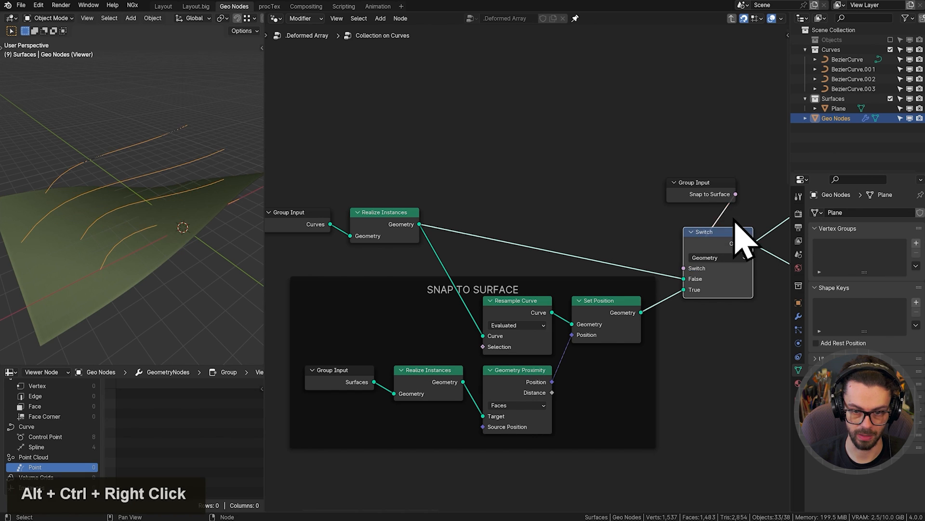
key(g)
click(719, 259)
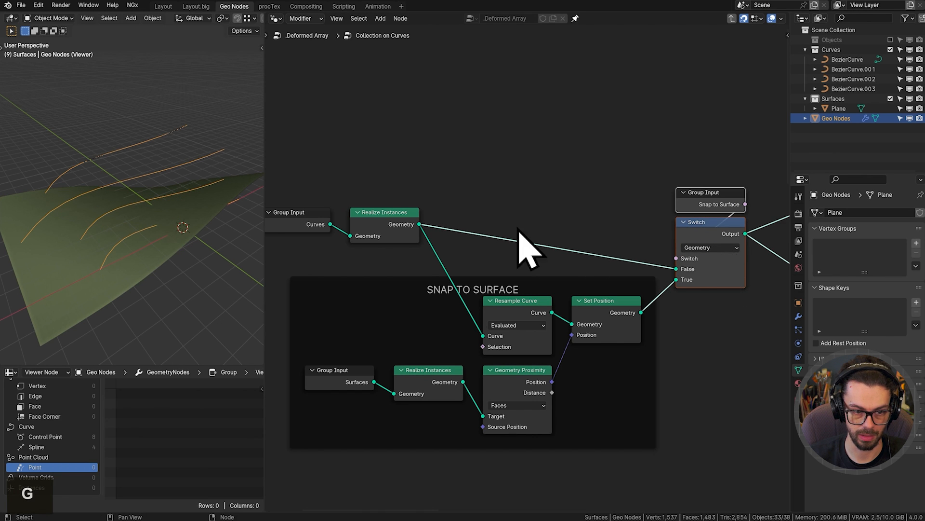
Move the Curves Group Input and Realize Instances above the frame and add a reroute on the link to the Switch's False input.
middle_drag(427, 215, 484, 218)
drag(340, 182, 484, 244)
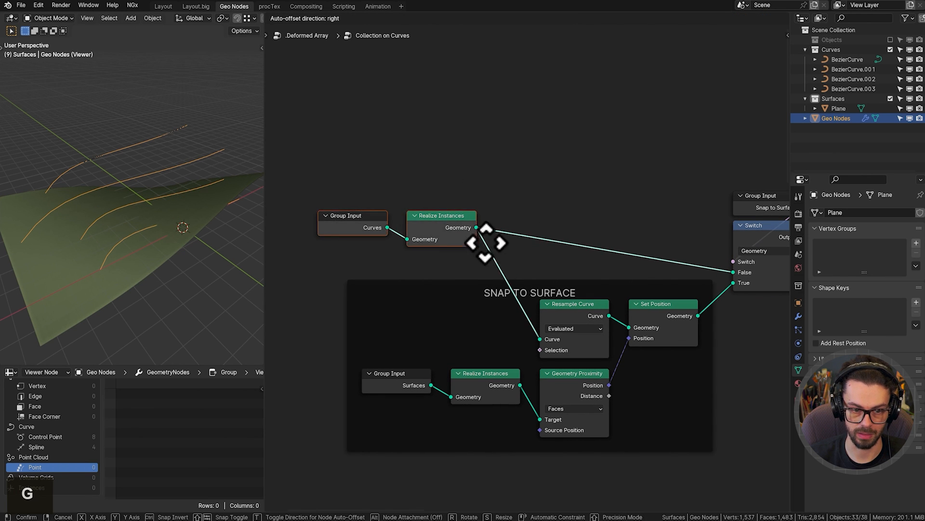
key(g)
click(622, 255)
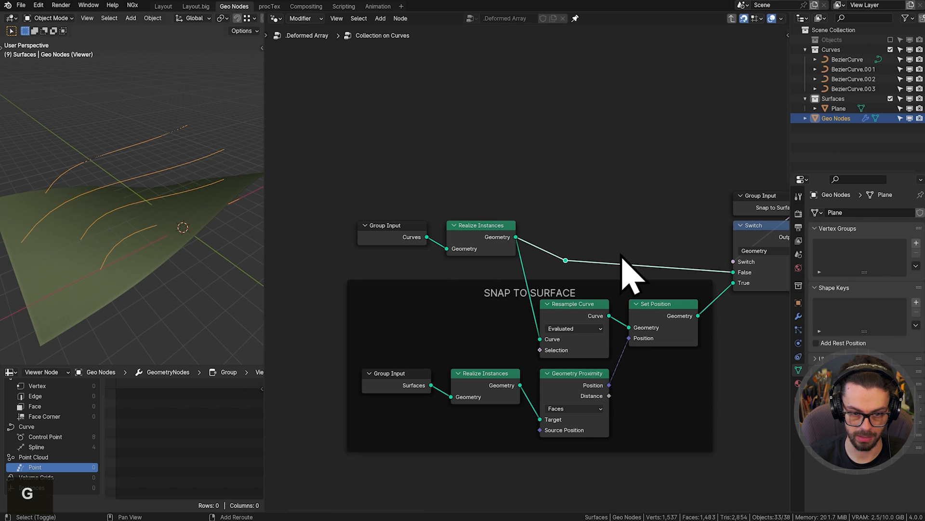
Add a second reroute on the link into the Switch's False input and line up both reroutes horizontally above the SNAP TO SURFACE frame.
shift+right_drag(609, 248, 611, 273)
key(g)
key(x)
click(711, 261)
shift+click(565, 262)
key(g)
click(639, 244)
click(639, 246)
Lower the Snap to Surface Group Input and its Switch to line up with the incoming links, and delete the Viewer node.
middle_drag(639, 245, 540, 244)
drag(654, 153, 680, 236)
key(g)
click(689, 270)
click(713, 365)
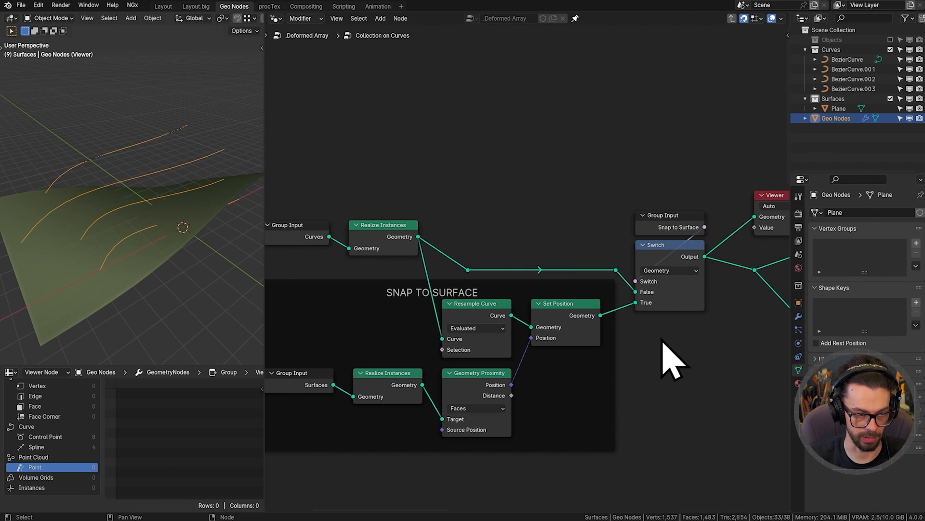
middle_drag(659, 341, 568, 329)
key(x)
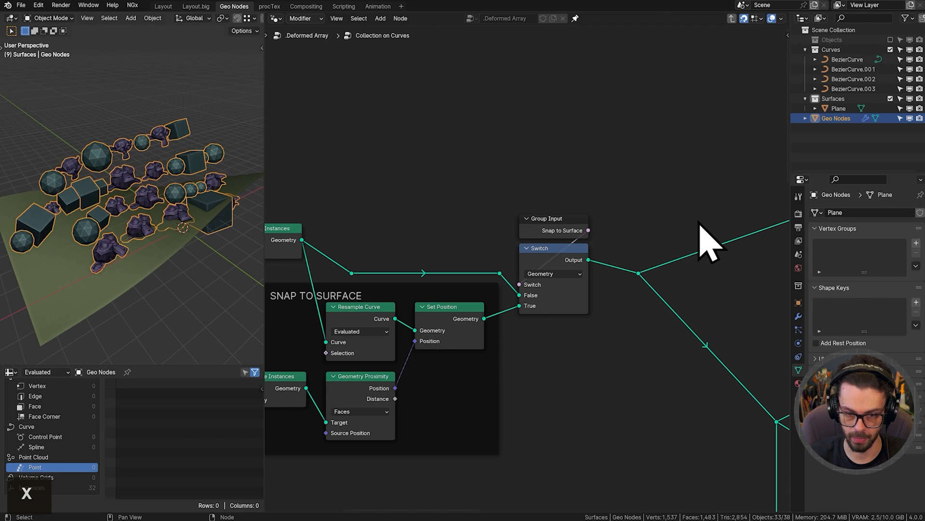
Leave the group and toggle Snap to Surface repeatedly on the Collection on Curves node to compare the instances with and without snapping.
key(Tab)
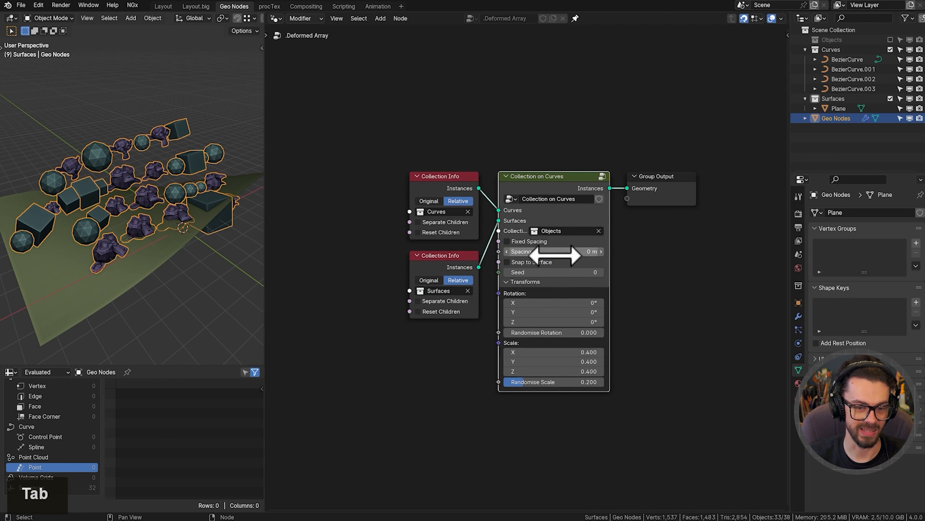
click(527, 263)
click(526, 263)
click(524, 264)
middle_drag(197, 237, 96, 253)
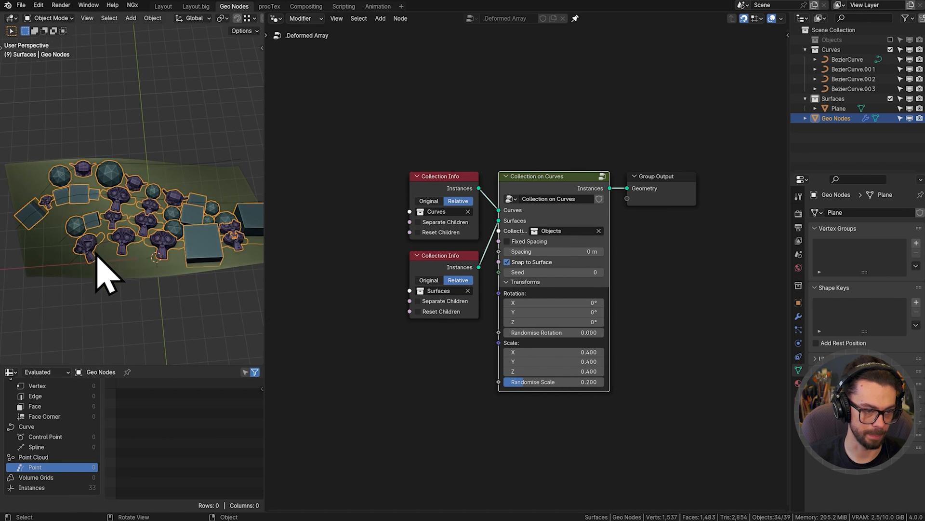
middle_drag(146, 210, 151, 217)
click(525, 267)
click(526, 267)
click(526, 267)
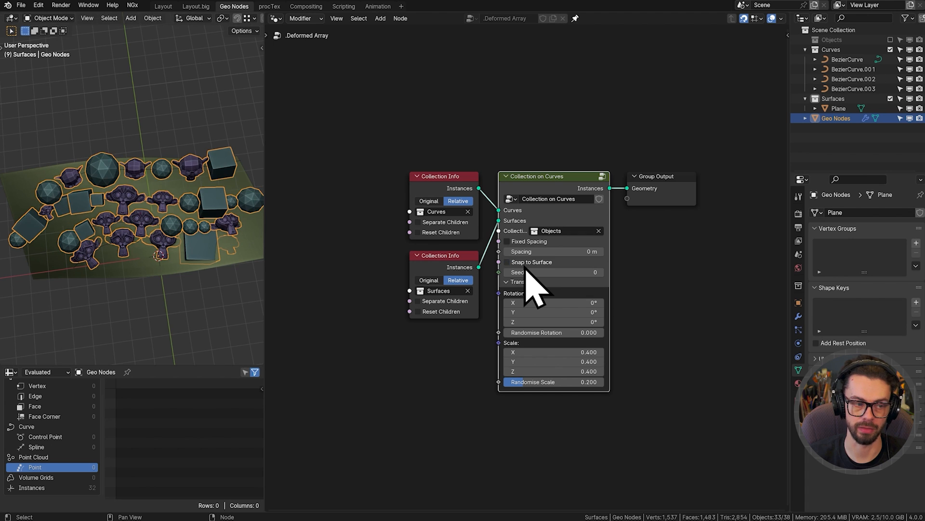
click(525, 266)
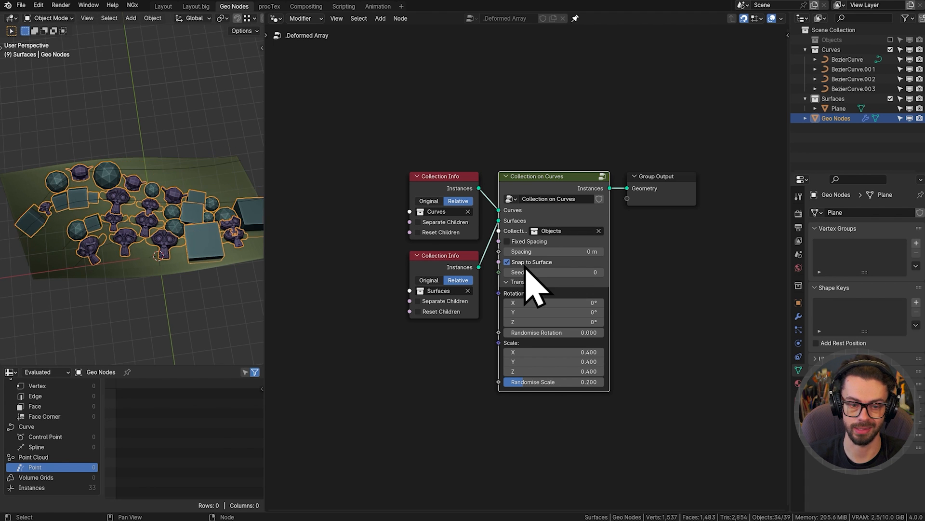
click(525, 266)
click(526, 267)
click(526, 266)
Reopen the Collection on Curves group and reposition Instance on Points and Group Output together beyond the upper end of the ROTATION frame.
key(Tab)
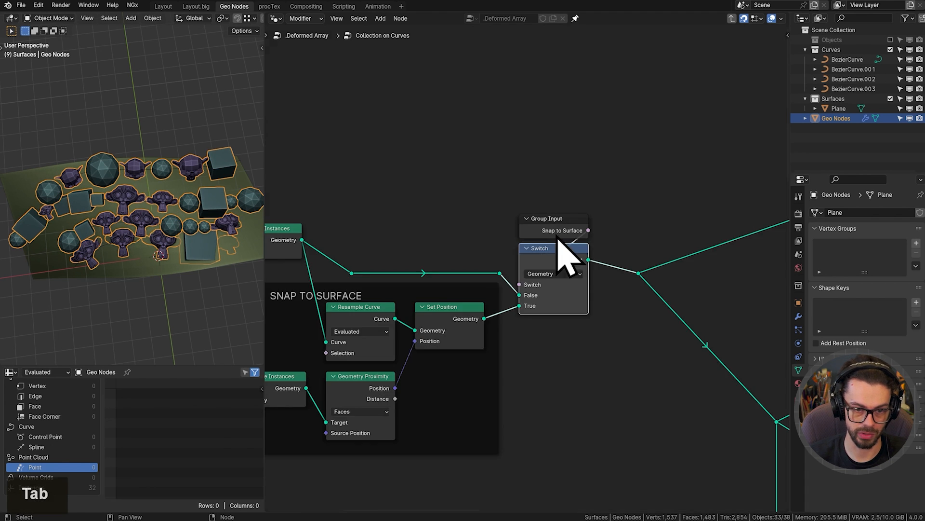
scroll(657, 341, down, 10)
mouse_move(616, 284)
middle_down()
mouse_move(472, 258)
mouse_move(407, 260)
middle_up()
middle_drag(569, 269, 537, 294)
drag(583, 227, 635, 277)
key(g)
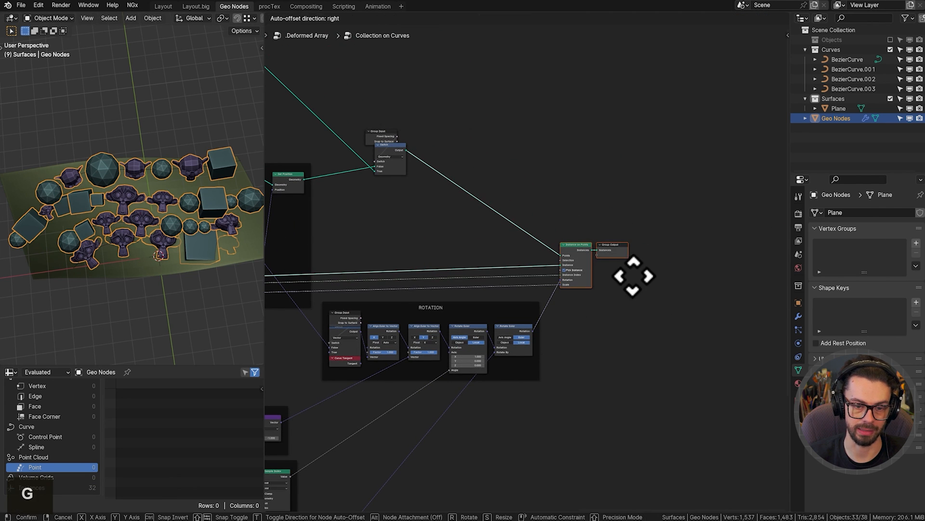
click(630, 283)
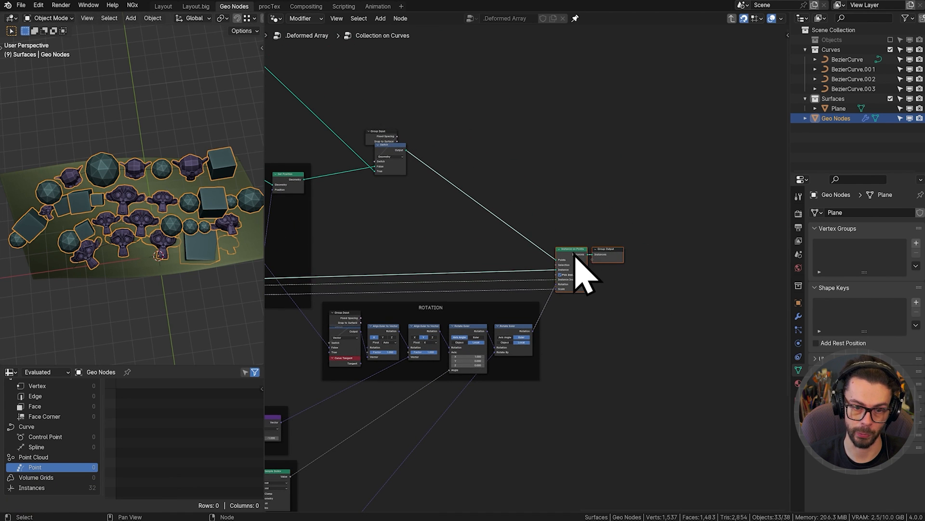
Enable Snap to Surface on the Collection on Curves node and examine from several angles how the instances sit on the plane.
middle_drag(123, 207, 145, 146)
key(ctrl+Tab)
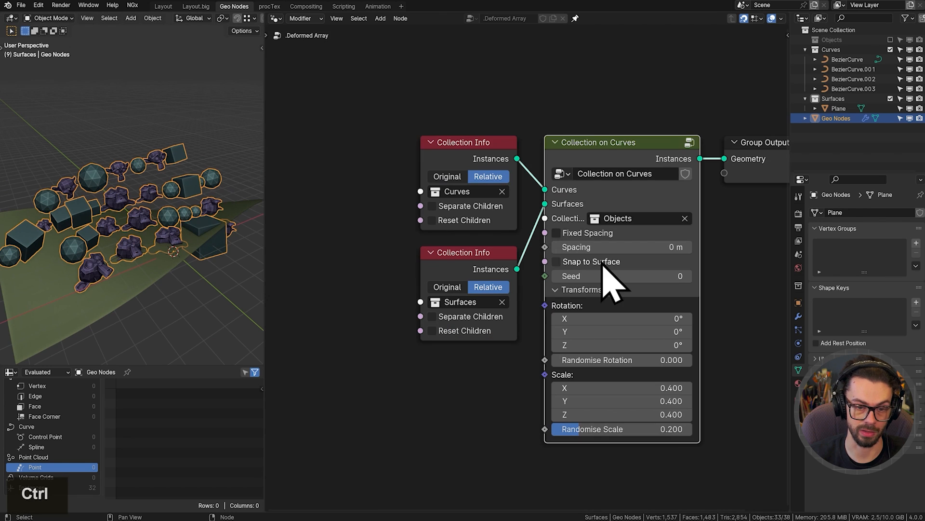
click(601, 261)
middle_drag(146, 220, 134, 310)
scroll(175, 240, up, 3)
shift+middle_drag(221, 192, 127, 314)
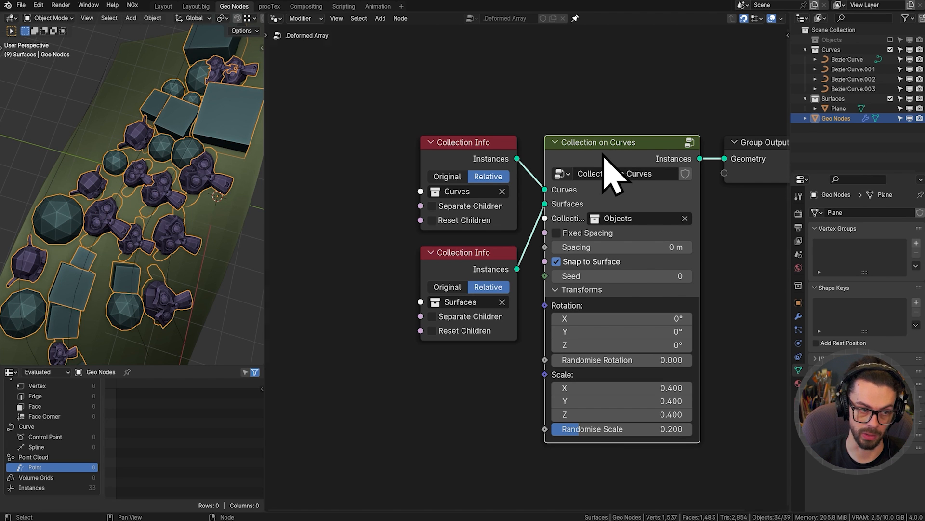
key(Tab)
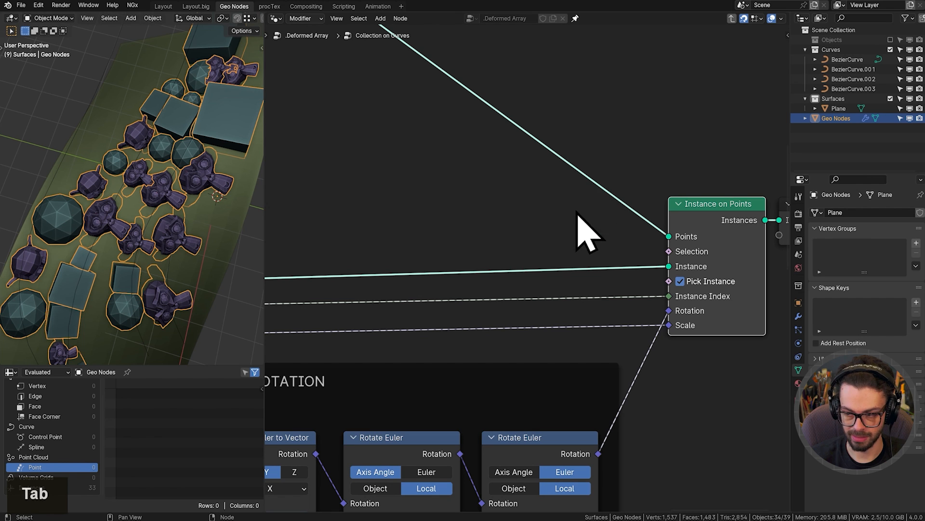
scroll(176, 202, down, 1)
middle_drag(176, 203, 99, 223)
scroll(100, 223, up, 2)
middle_drag(124, 194, 165, 205)
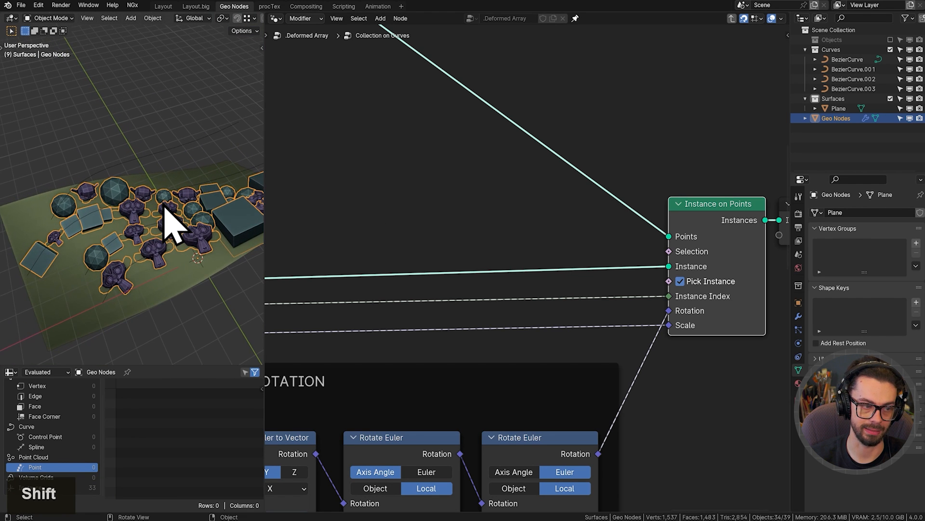
Switch the solid viewport shading to Flat lighting and deselect the Geo Nodes object.
scroll(230, 21, down, 9)
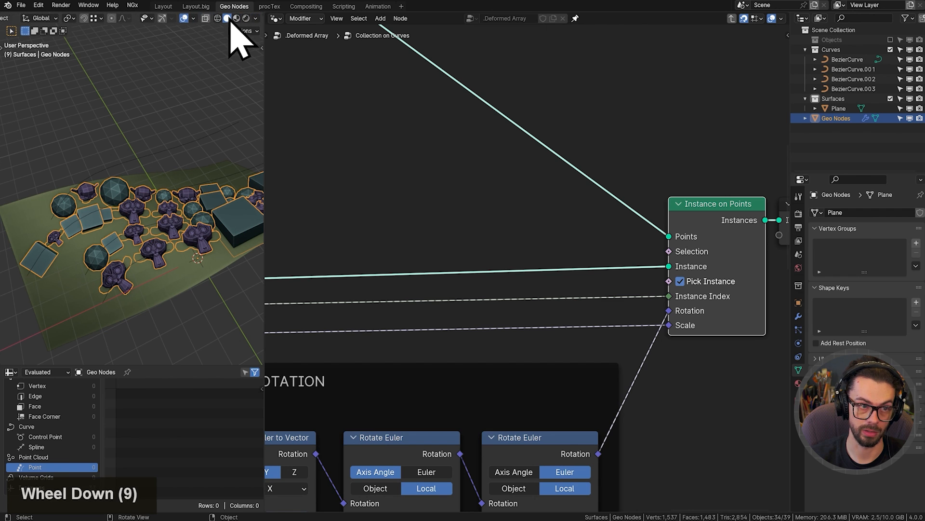
click(257, 19)
click(272, 64)
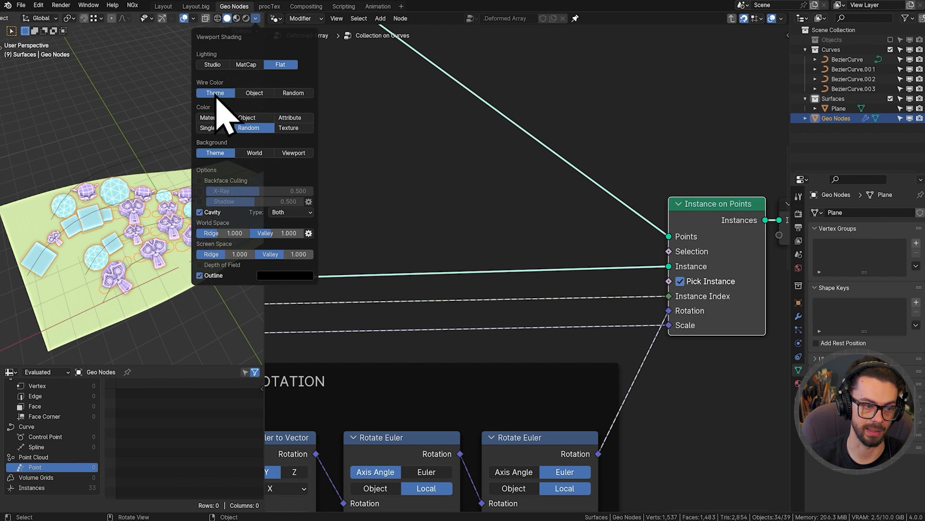
click(97, 145)
middle_drag(97, 145, 141, 125)
mouse_move(141, 125)
shift+middle_down()
mouse_move(146, 160)
mouse_move(95, 193)
mouse_move(157, 186)
shift+middle_up()
Turn off Snap to Surface on the Collection on Curves node and view the instance rows in an enlarged 3D viewport.
key(Tab)
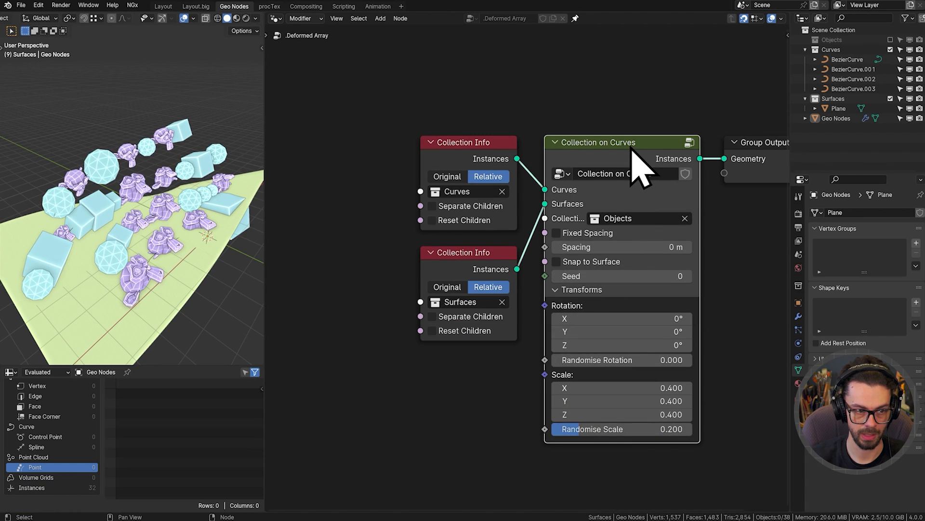
key(Tab)
scroll(559, 224, down, 7)
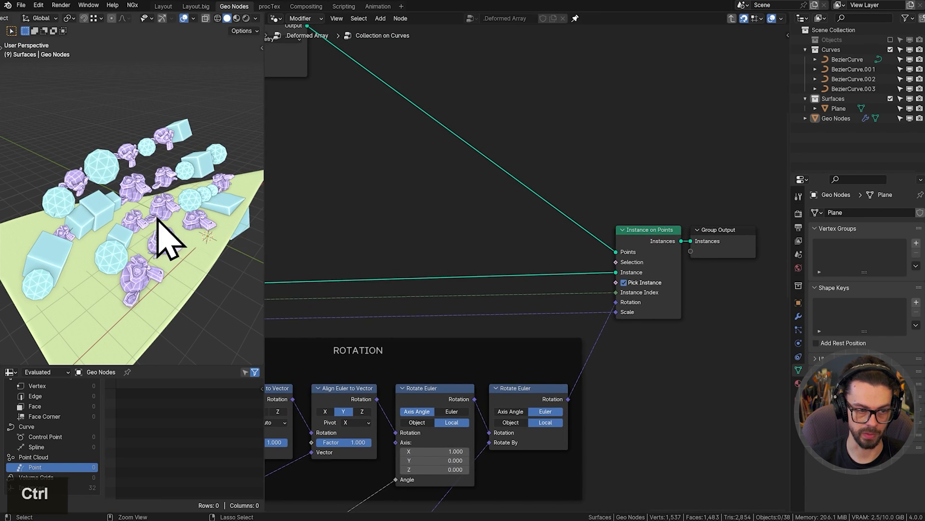
key(ctrl+space)
scroll(591, 248, down, 3)
middle_drag(591, 248, 517, 283)
scroll(517, 283, up, 3)
shift+middle_drag(507, 242, 504, 272)
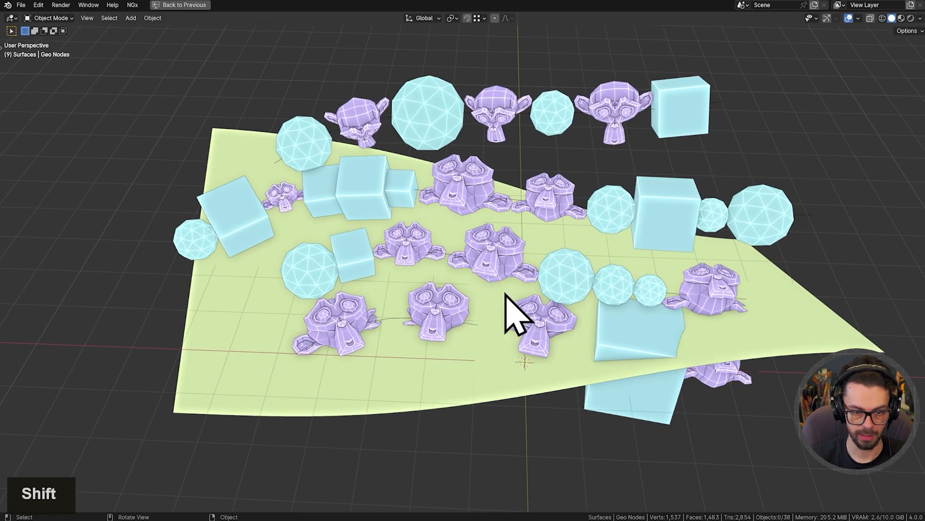
middle_drag(470, 380, 496, 341)
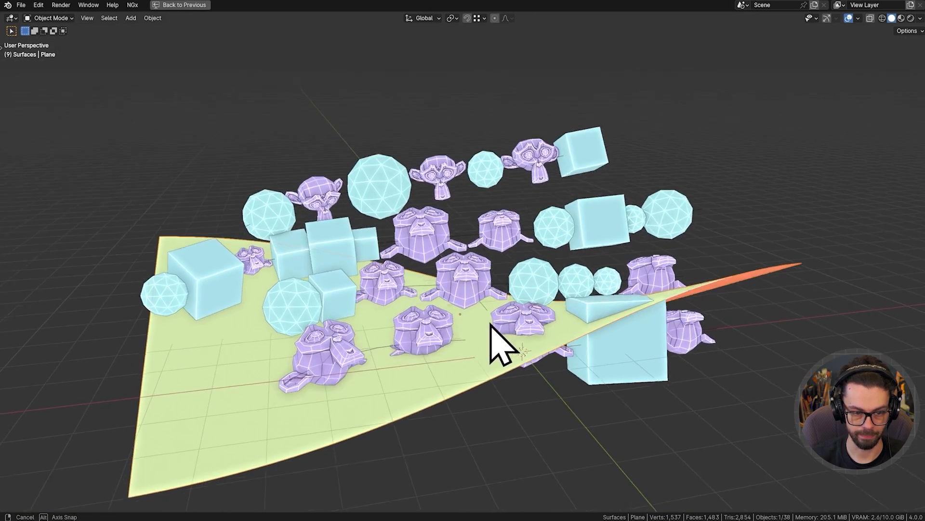
Exclude the Surfaces collection from the view layer and view the instance rows alone in the enlarged 3D viewport.
key(ctrl+space)
click(890, 99)
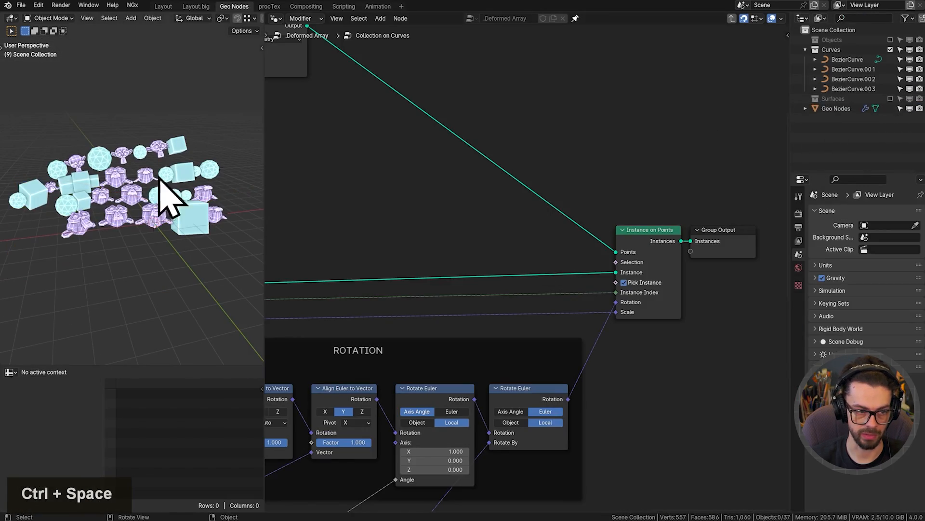
key(ctrl+space)
middle_drag(455, 199, 445, 232)
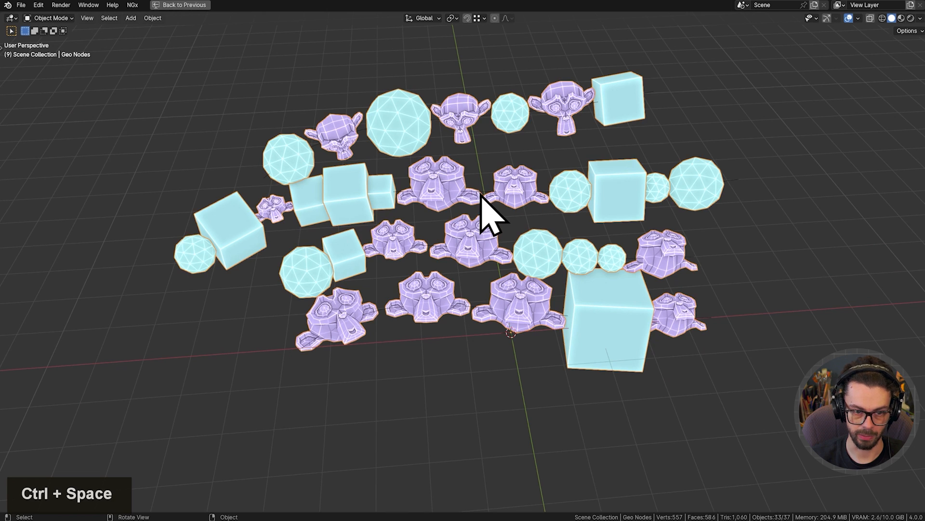
shift+middle_drag(482, 197, 479, 237)
key(Tab)
drag(152, 273, 196, 319)
key(Tab)
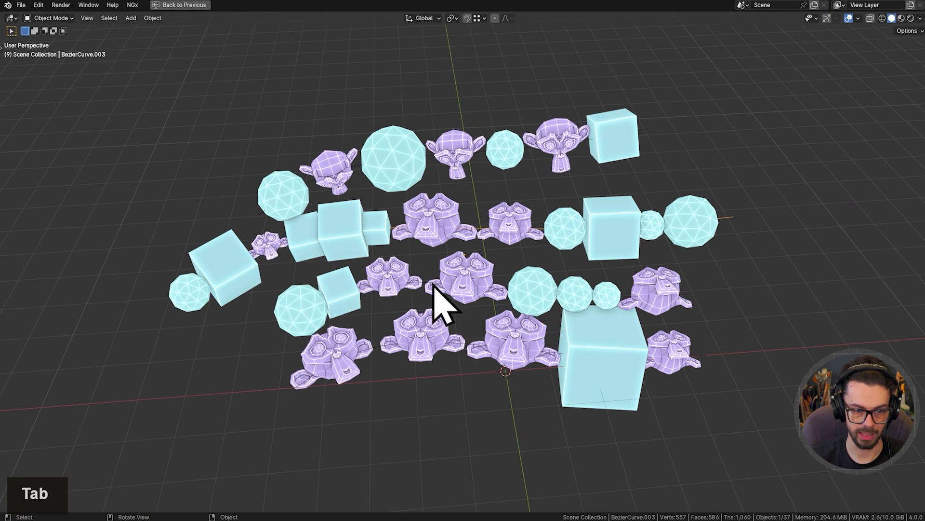
Select all four Bezier curves and enter Edit Mode on them together in the enlarged 3D viewport.
shift+click(506, 295)
key(ctrl+space)
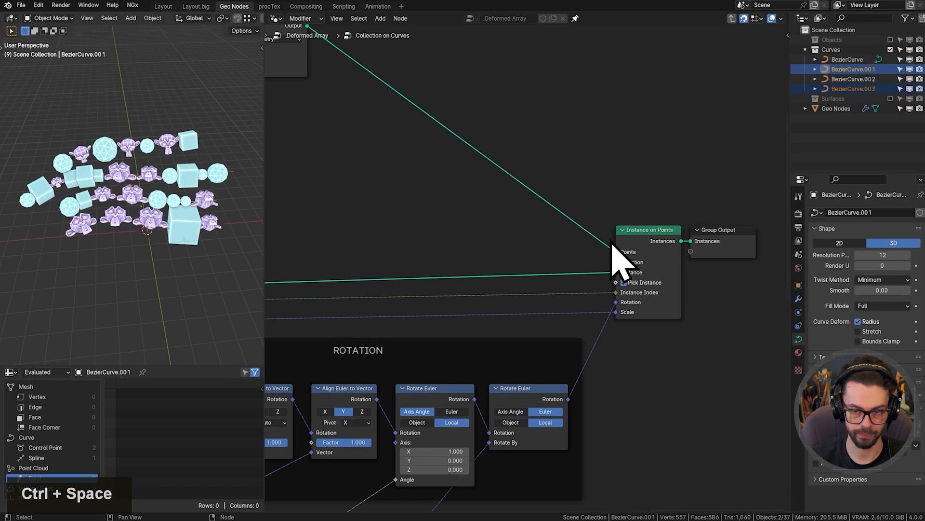
shift+click(854, 88)
key(Tab)
key(ctrl+space)
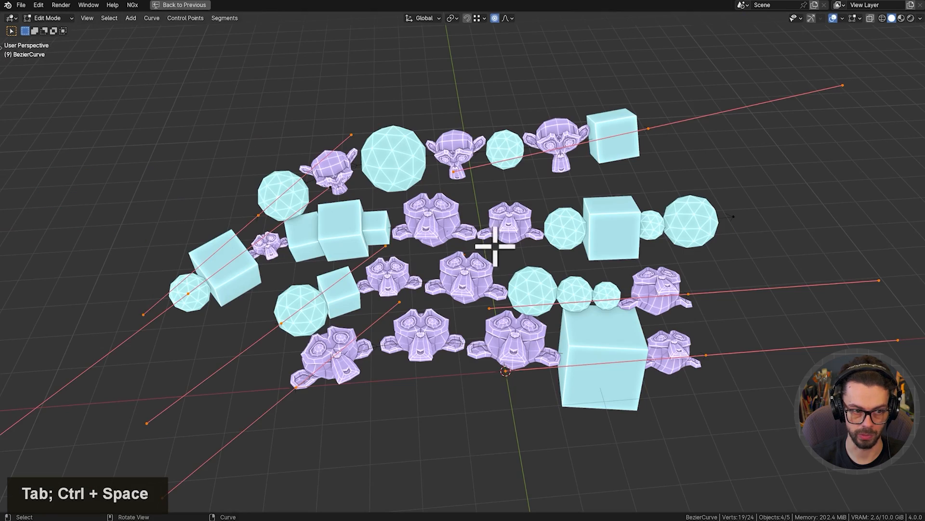
Disable proportional editing and move the end control point of the rearmost curve to lengthen its row.
key(g)
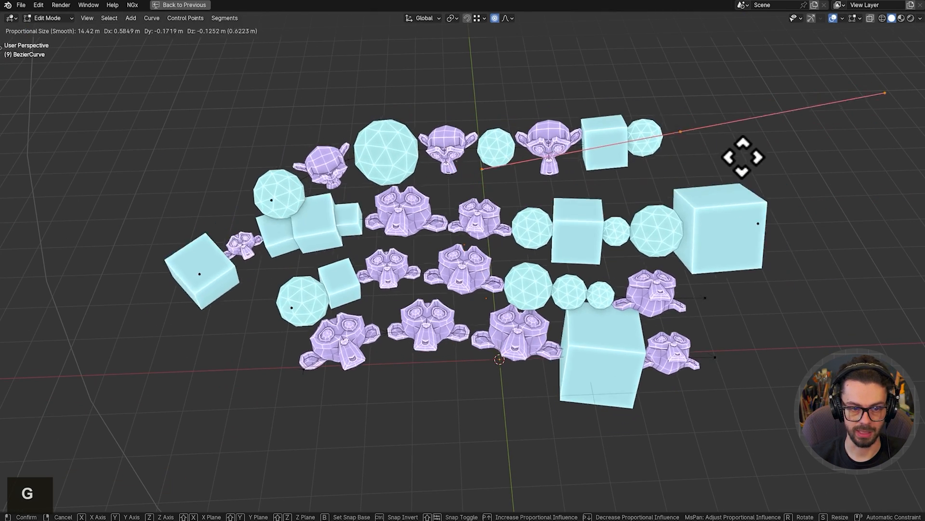
right_click(721, 166)
key(o)
key(g)
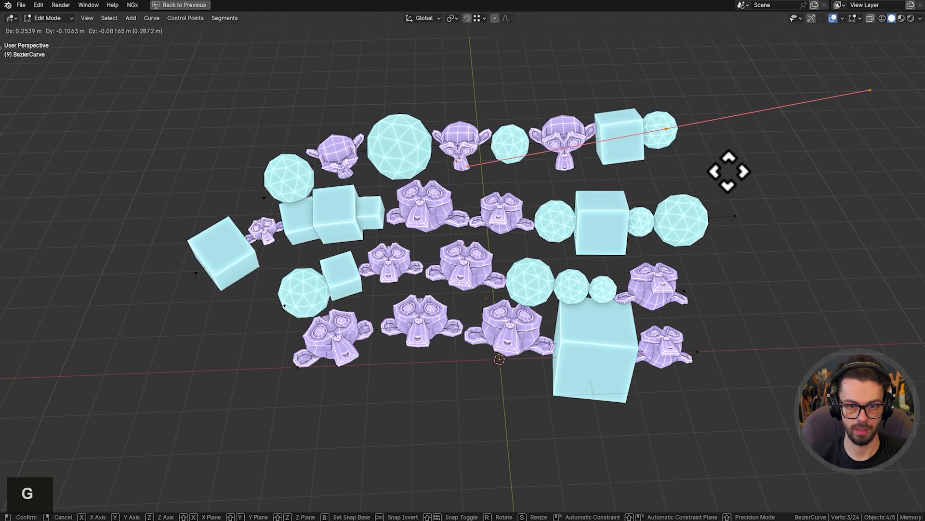
right_click(766, 197)
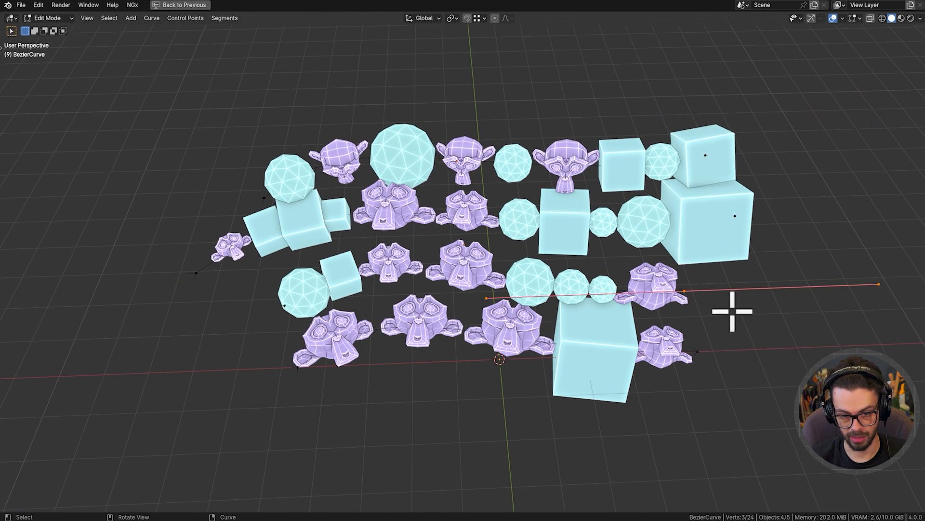
Adjust the end point of the second curve from the front and move the second-rearmost curve's start point inward.
key(g)
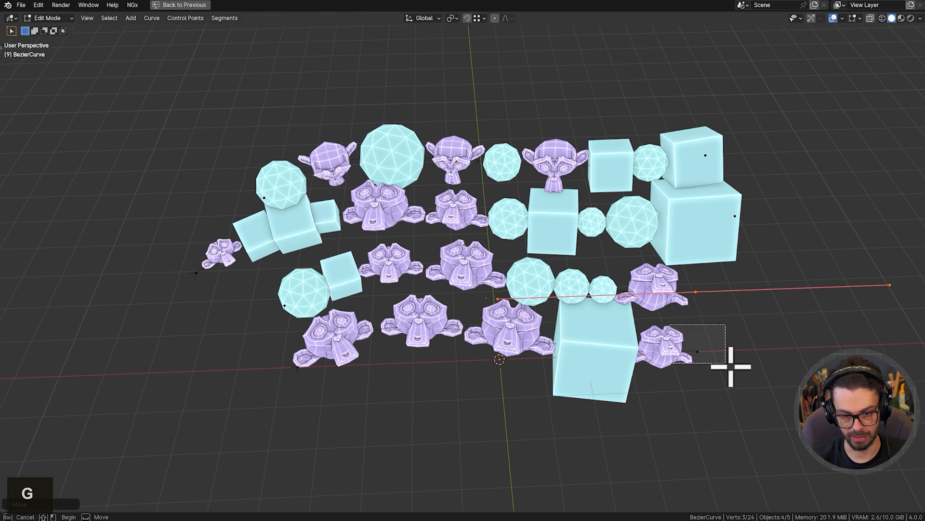
click(733, 372)
key(g)
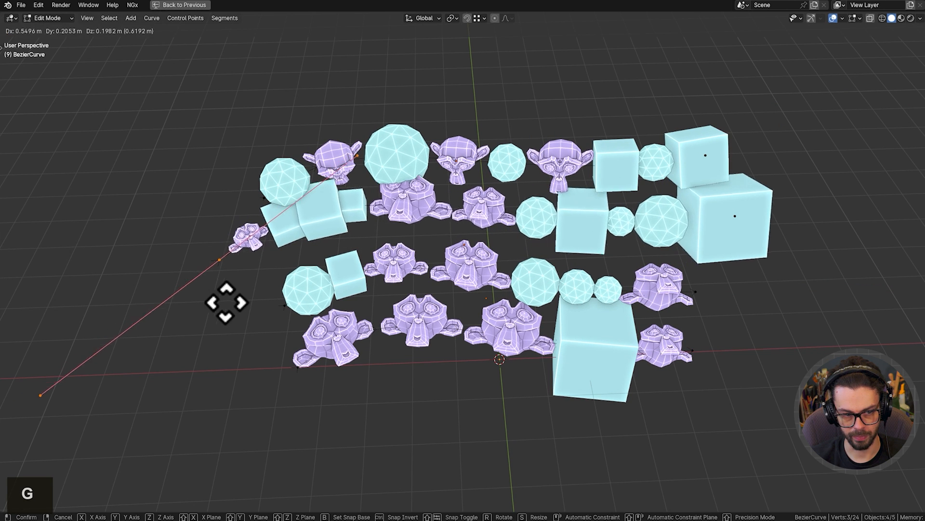
click(275, 300)
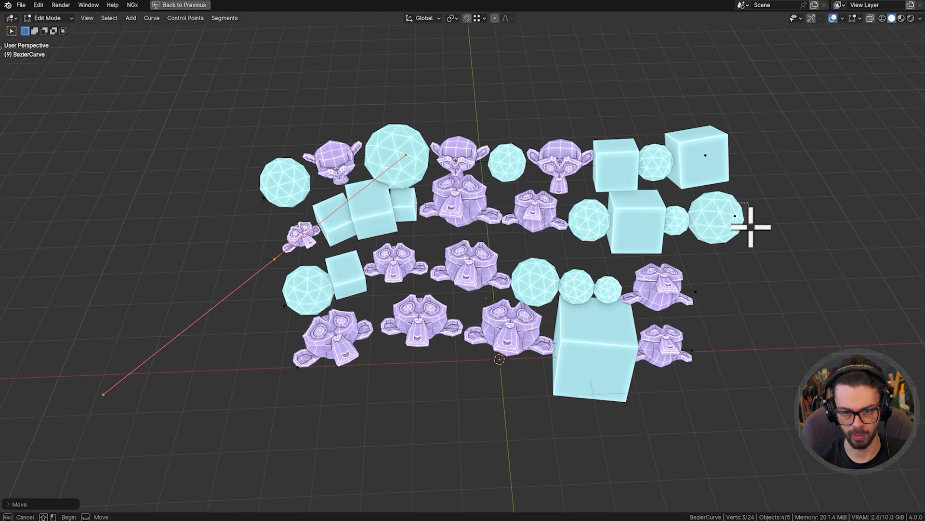
Reposition the end control points of the two rear curves so their rows finish closer to the front rows.
drag(751, 227, 750, 227)
key(g)
click(742, 246)
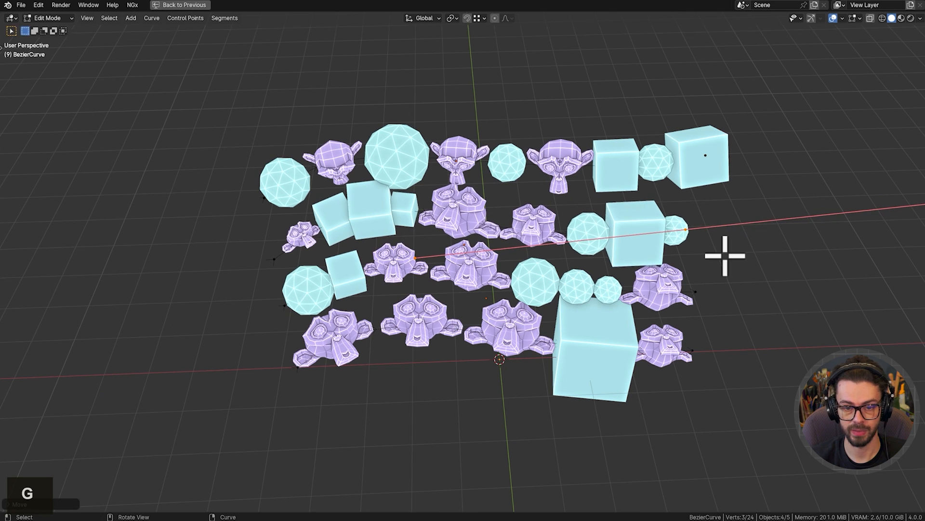
key(g)
click(737, 248)
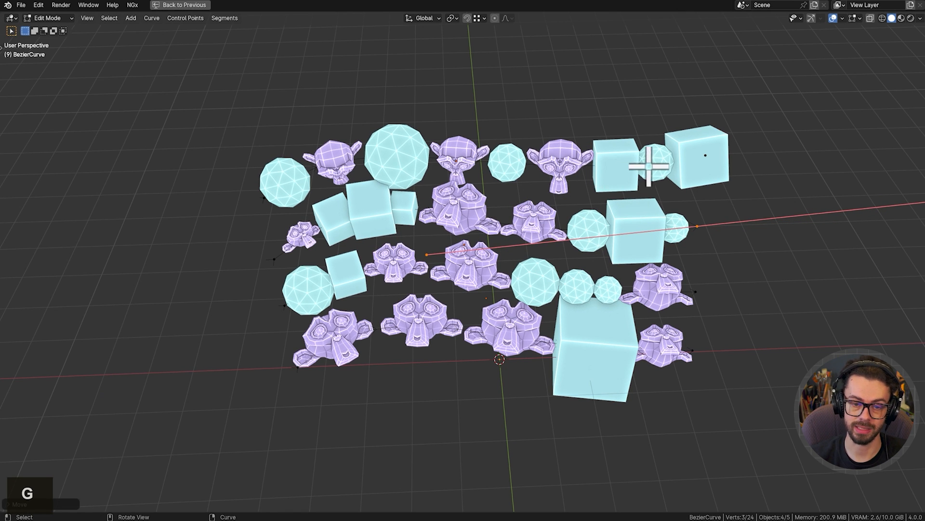
key(g)
click(589, 147)
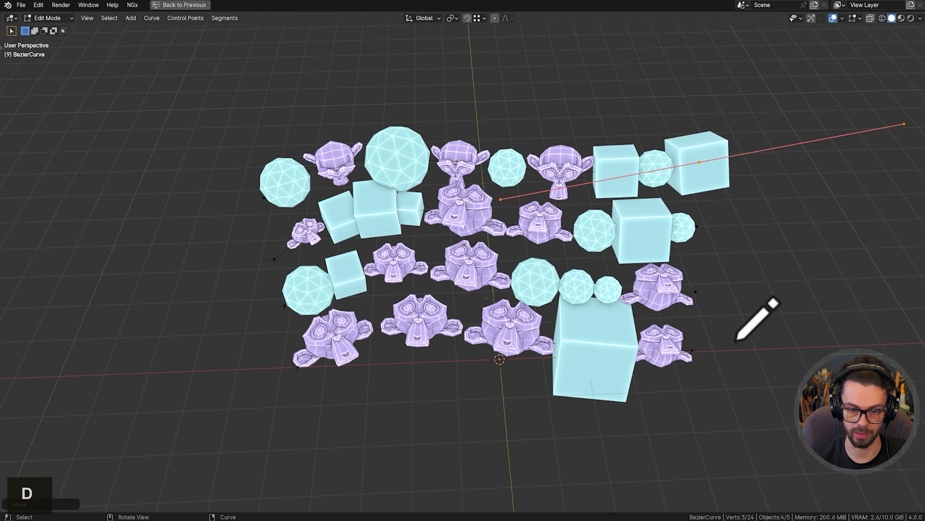
Draw short annotation strokes beside the end points of the curves and erase them.
drag(732, 286, 735, 309)
drag(738, 245, 724, 249)
mouse_move(758, 156)
mouse_down()
mouse_move(772, 149)
mouse_move(793, 177)
mouse_up()
right_drag(725, 384, 744, 409)
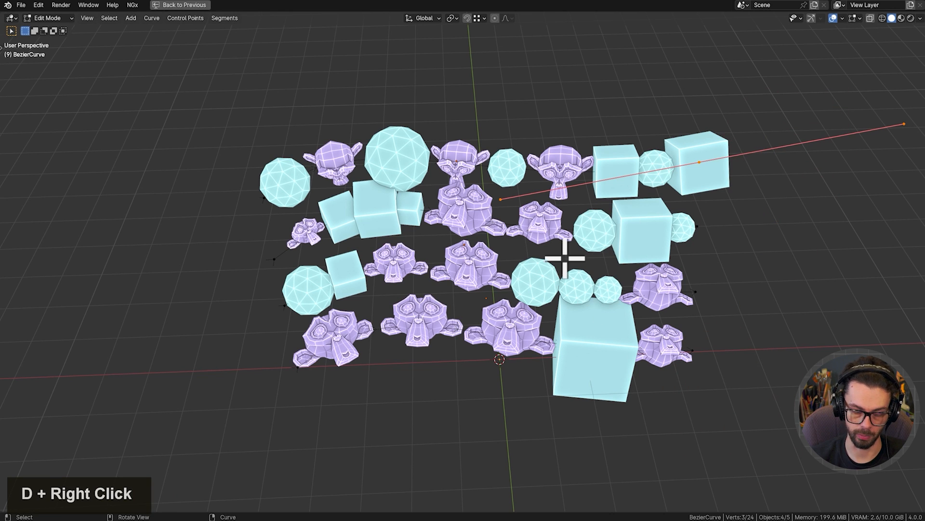
Reposition the start and end control points of the front curve.
drag(259, 342, 313, 384)
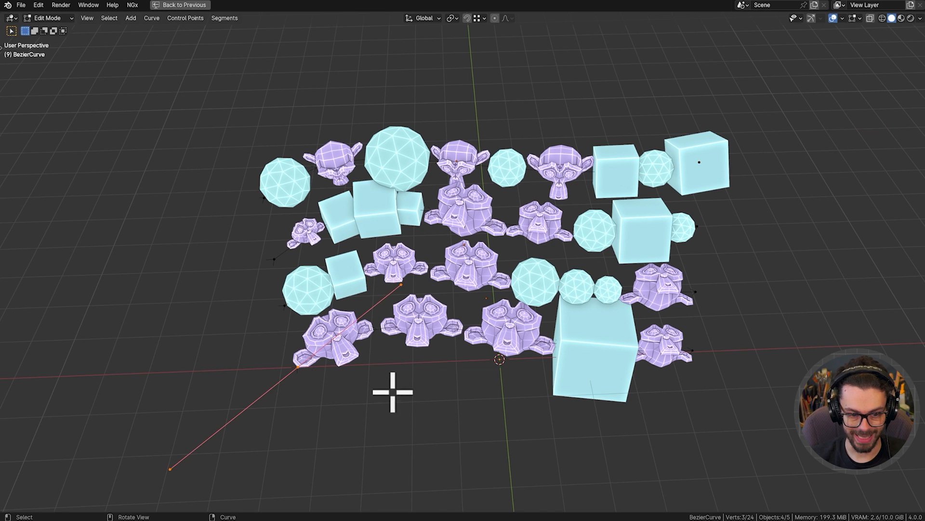
key(g)
click(429, 373)
key(g)
click(747, 367)
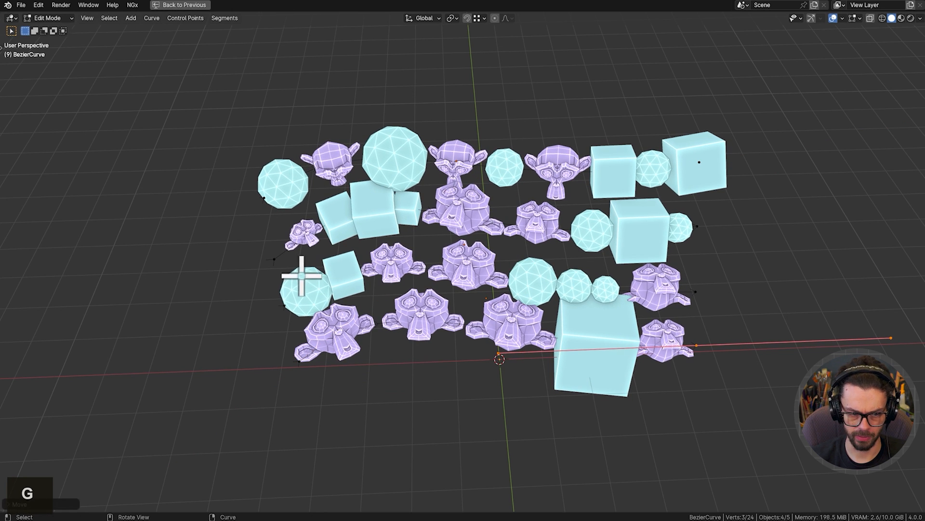
Reposition both ends of the second curve from the front and shift the rearmost curve's end points inward.
click(314, 309)
drag(674, 278, 714, 308)
key(g)
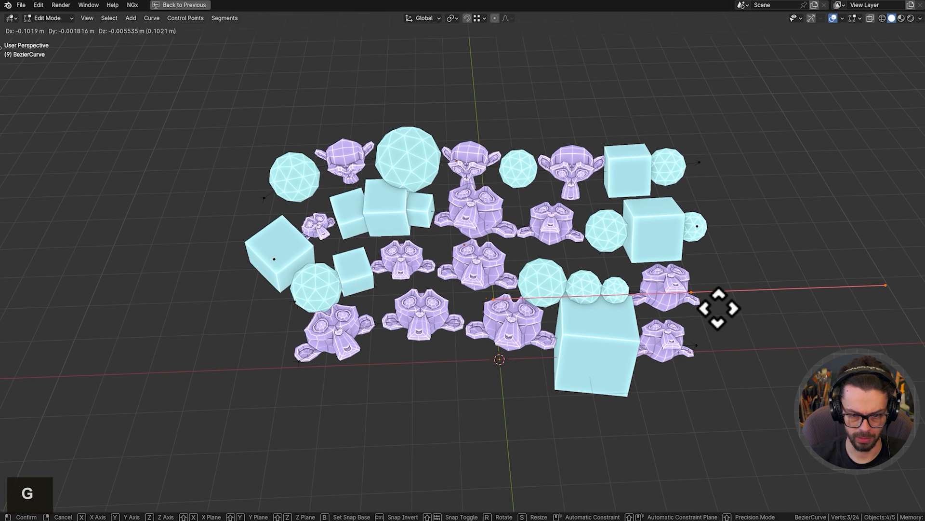
click(717, 308)
drag(237, 177, 264, 198)
key(g)
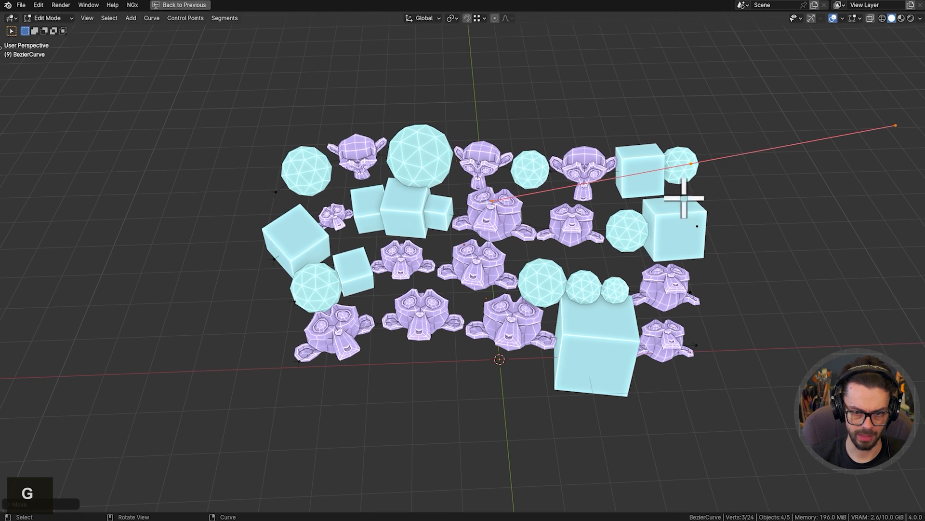
Move the second-rearmost curve's start point inward in small shifts and nudge its end point slightly.
click(283, 264)
key(g)
click(289, 260)
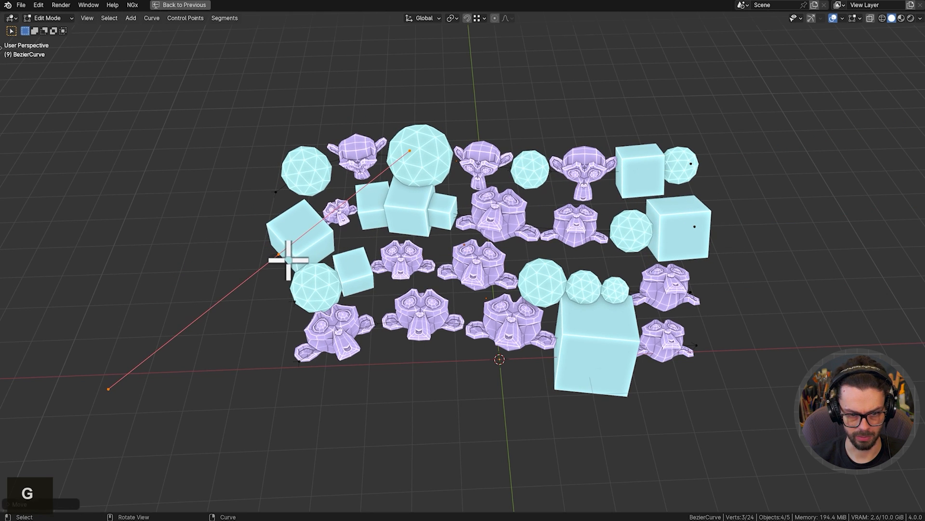
key(g)
click(363, 232)
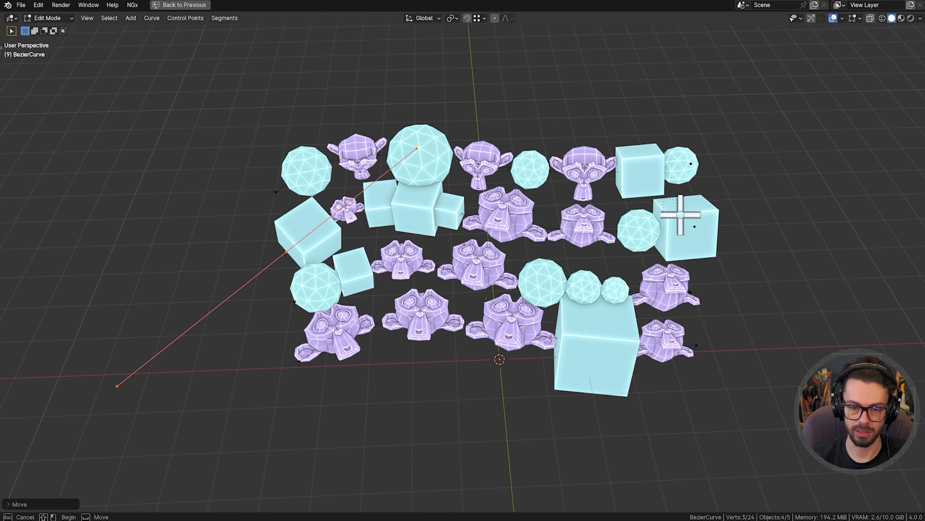
key(g)
click(482, 258)
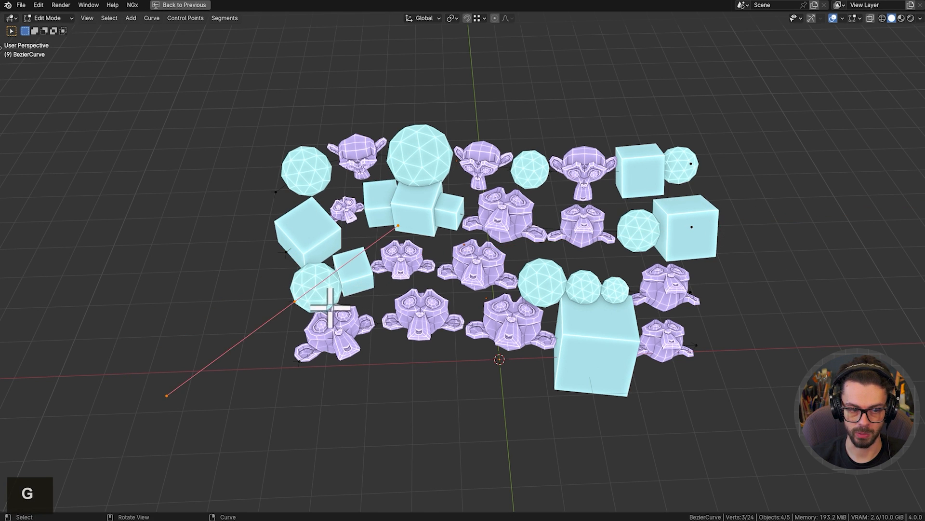
Slide the start point of the second curve from the front back and forth along its row to redistribute the instances.
key(g)
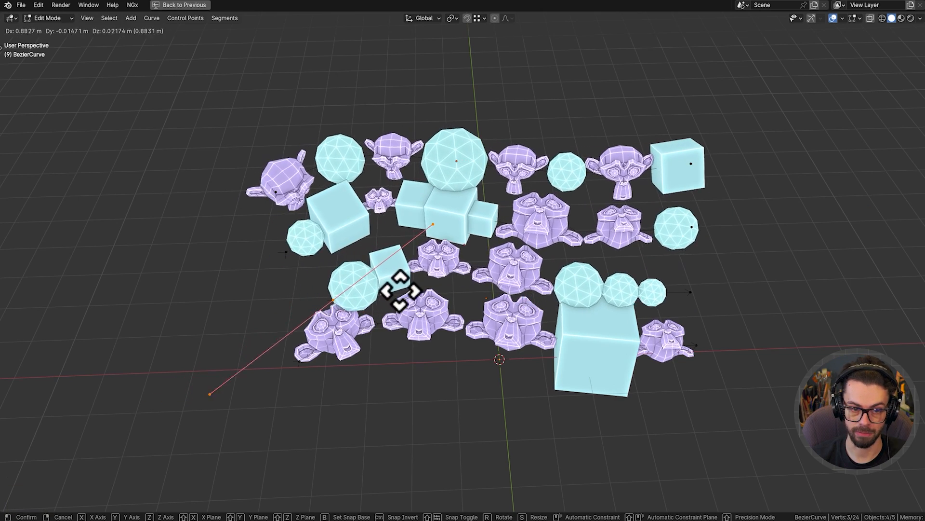
click(362, 279)
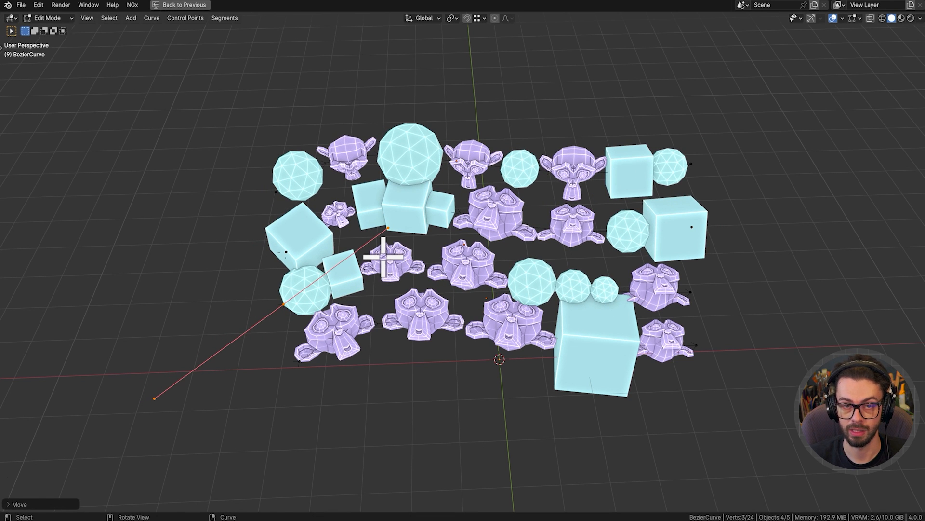
key(g)
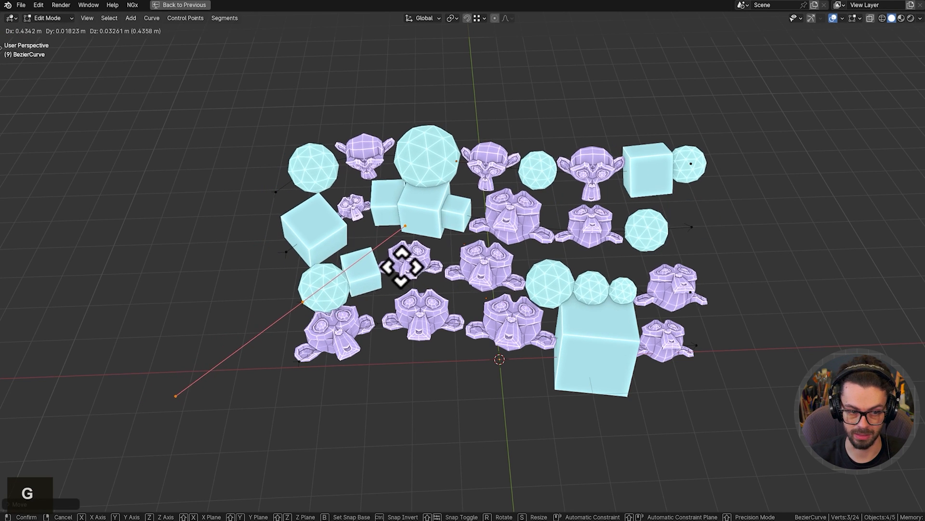
click(401, 268)
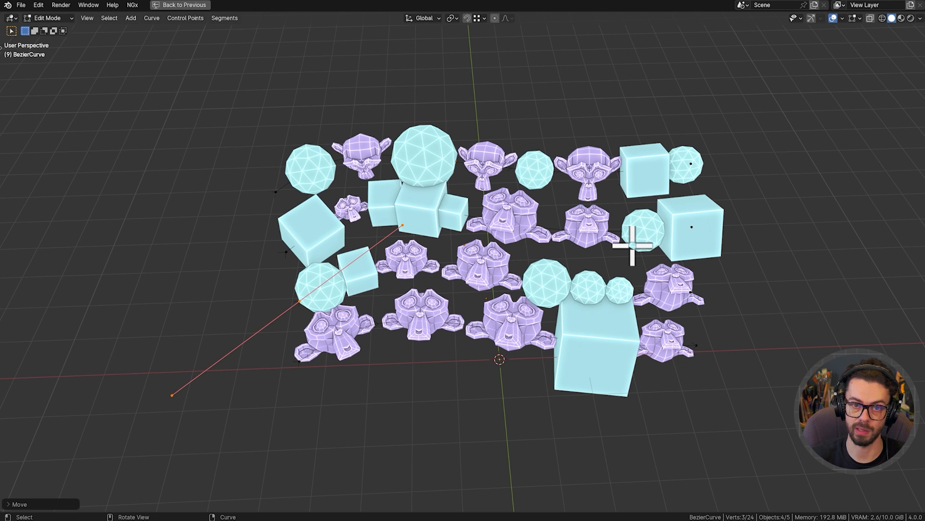
Return to Object Mode, restore the full workspace layout, and align the Group Output node beside Instance on Points.
key(Tab)
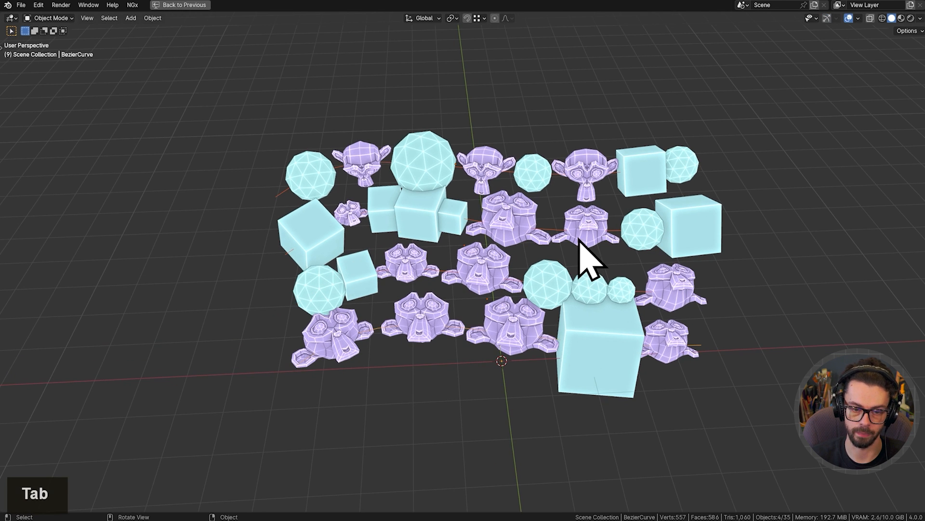
key(ctrl+space)
scroll(549, 219, down, 3)
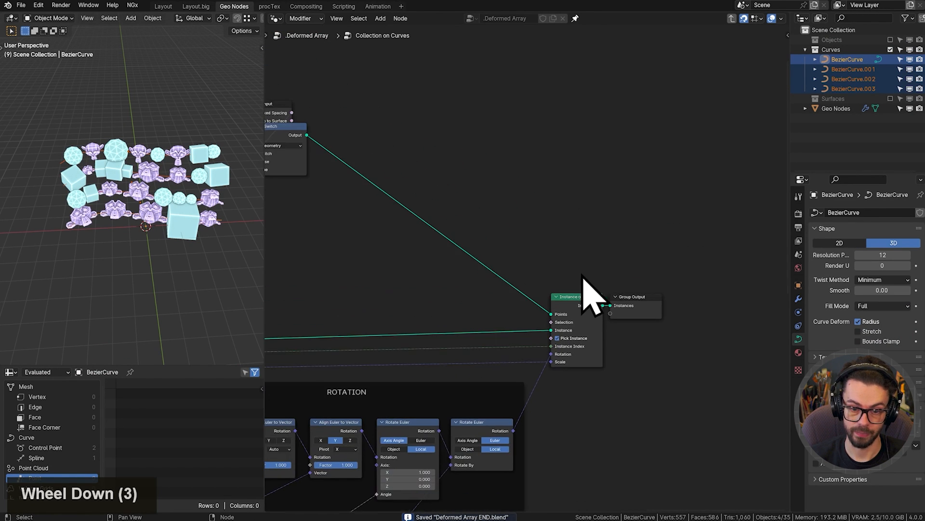
drag(620, 255, 669, 309)
key(g)
click(652, 351)
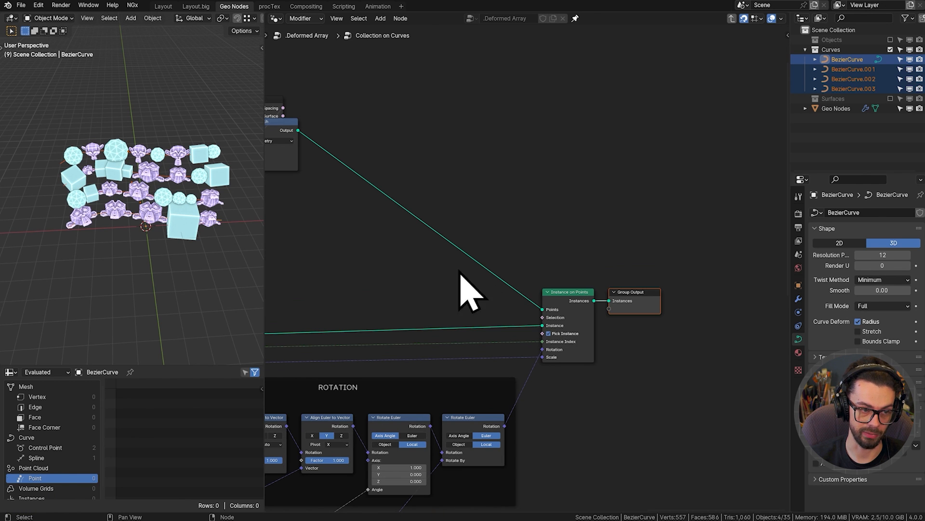
Hide the unused sockets of the Group Input above the Switch, align it with the Switch, and save the file.
middle_drag(418, 261, 438, 308)
middle_drag(363, 217, 480, 256)
key(ctrl+h)
key(ctrl+h)
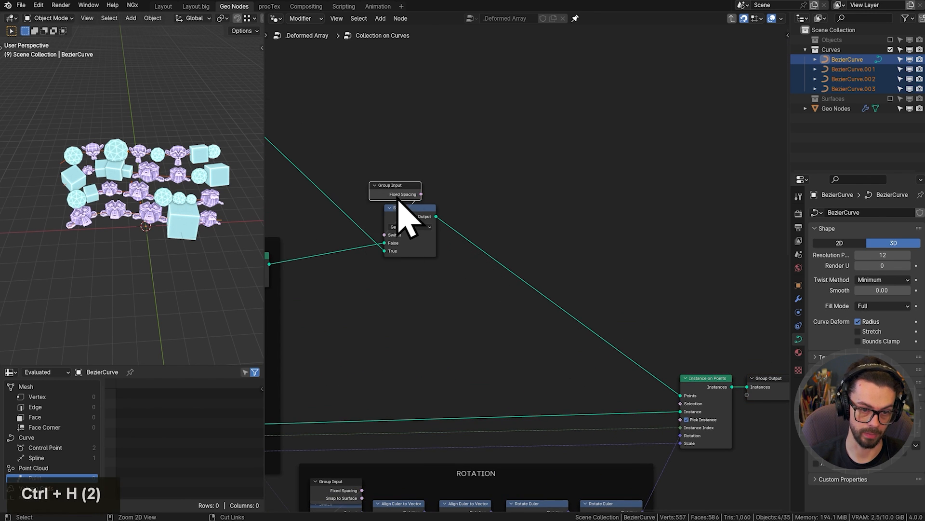
key(g)
click(413, 195)
middle_drag(414, 195, 397, 231)
click(532, 201)
key(ctrl+s)
Add the Bounding Box Grouped and Curve Deform Grouped node groups side by side in the empty area above Instance on Points.
key(shift+a)
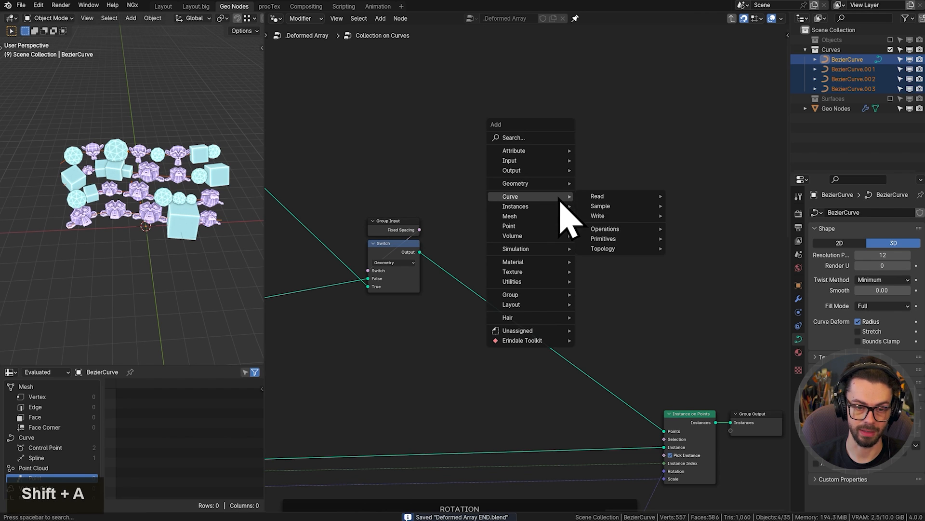
mouse_move(532, 299)
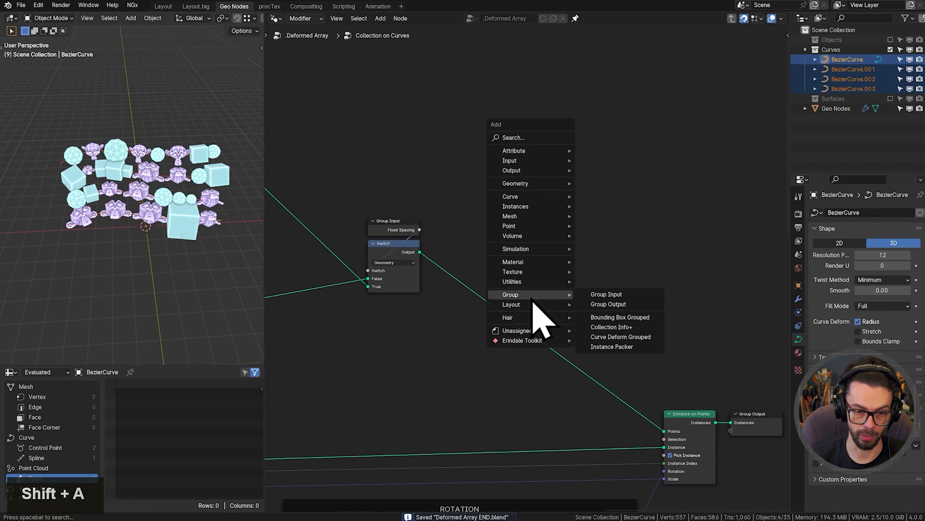
click(636, 320)
click(559, 121)
key(shift+a)
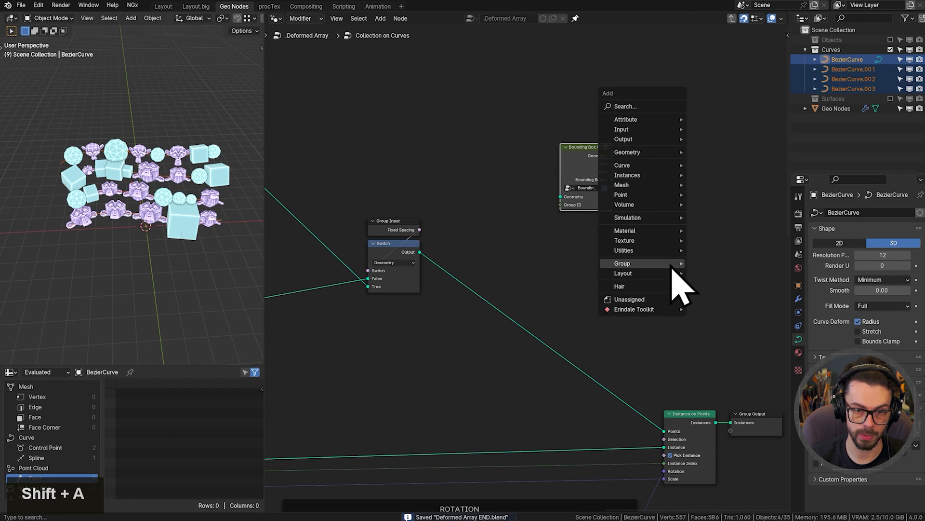
mouse_move(672, 267)
click(733, 305)
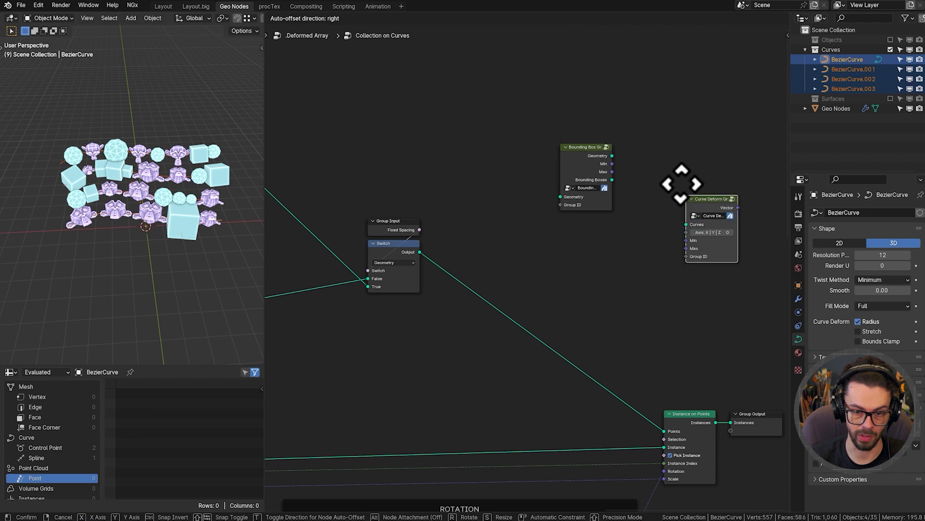
click(619, 149)
Hide the node options on the Bounding Box Grouped and Curve Deform Grouped nodes and line the two nodes up.
scroll(593, 289, up, 8)
middle_drag(578, 263, 520, 278)
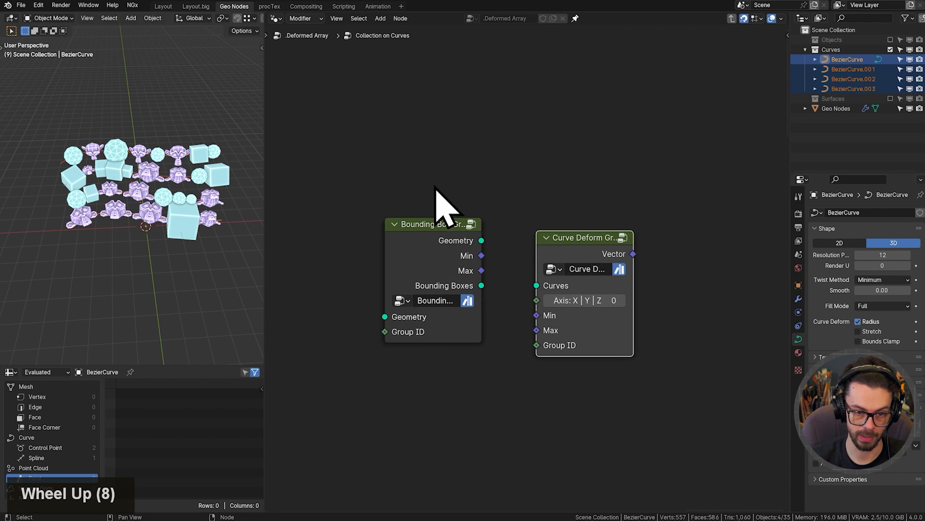
drag(435, 185, 665, 280)
right_click(574, 255)
mouse_move(574, 256)
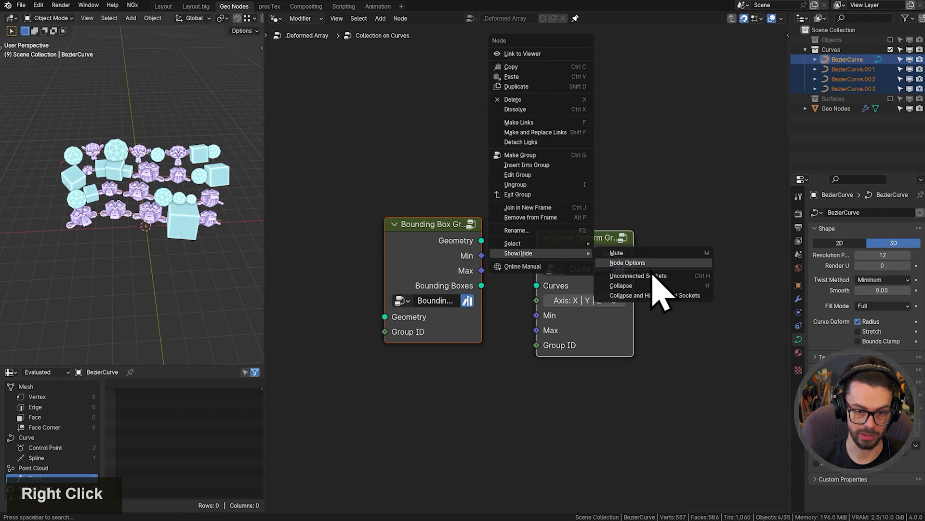
click(615, 263)
click(440, 266)
key(g)
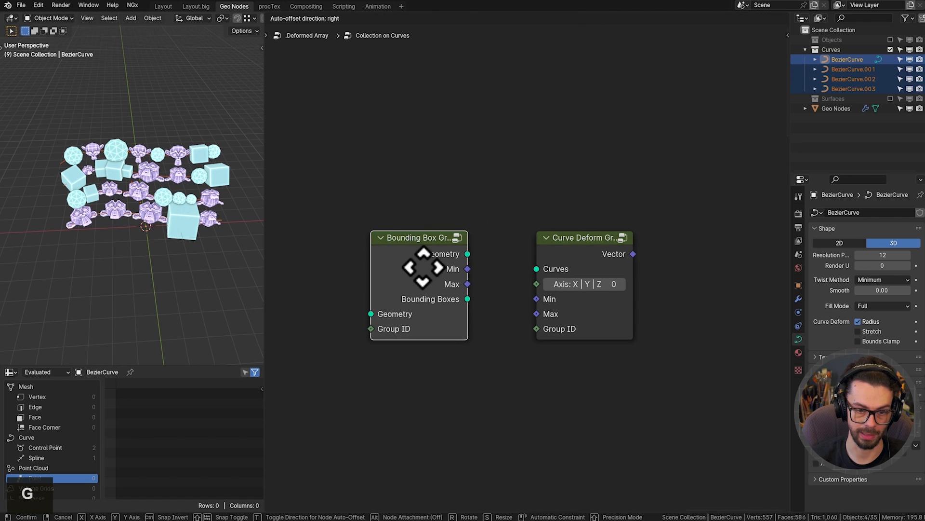
click(423, 267)
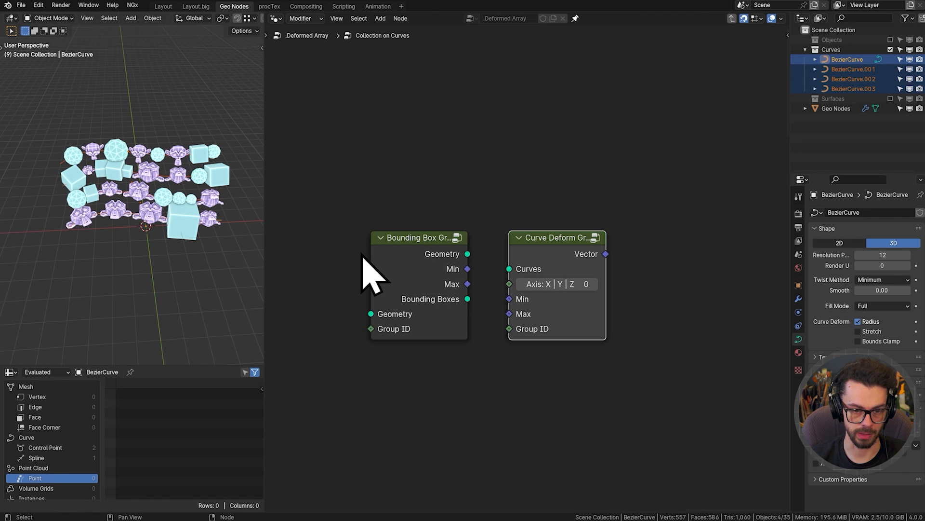
Widen the Bounding Box Grouped node to match the width of the Curve Deform Grouped node.
scroll(347, 339, down, 8)
middle_drag(359, 343, 459, 278)
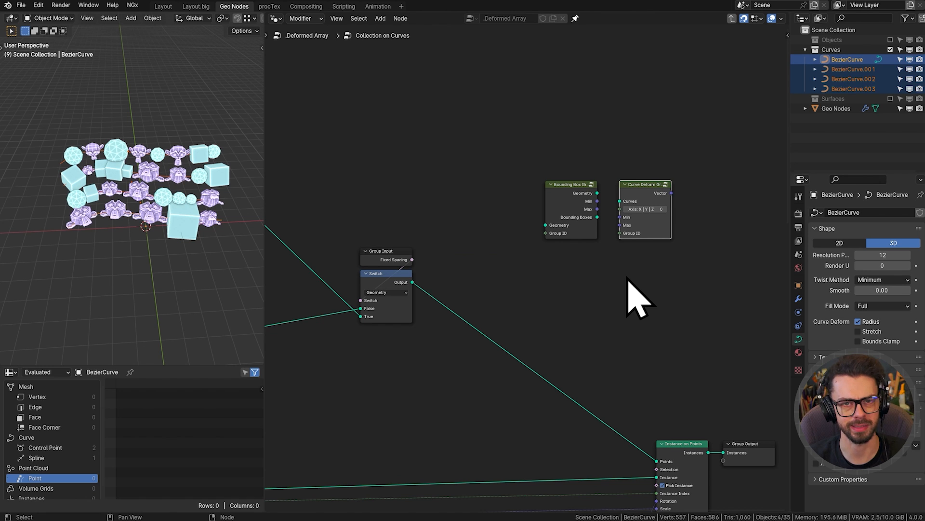
scroll(634, 362, up, 4)
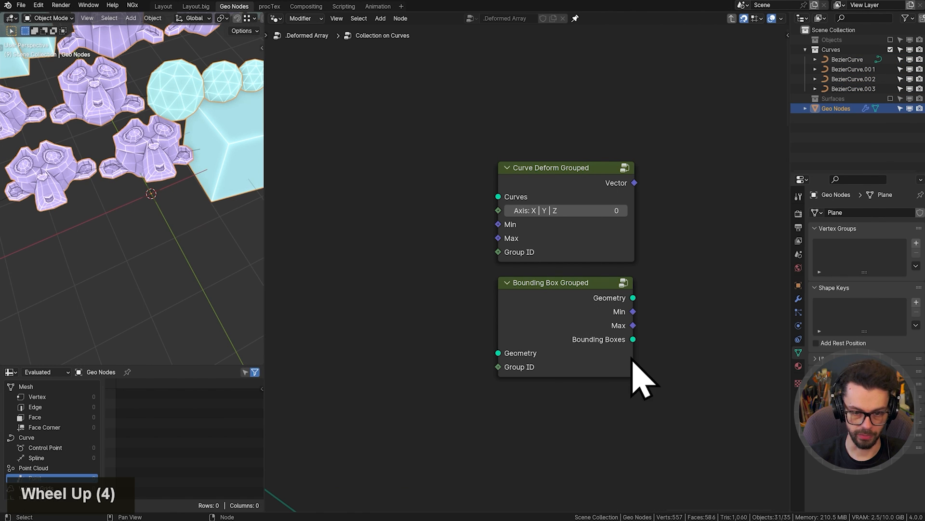
click(635, 363)
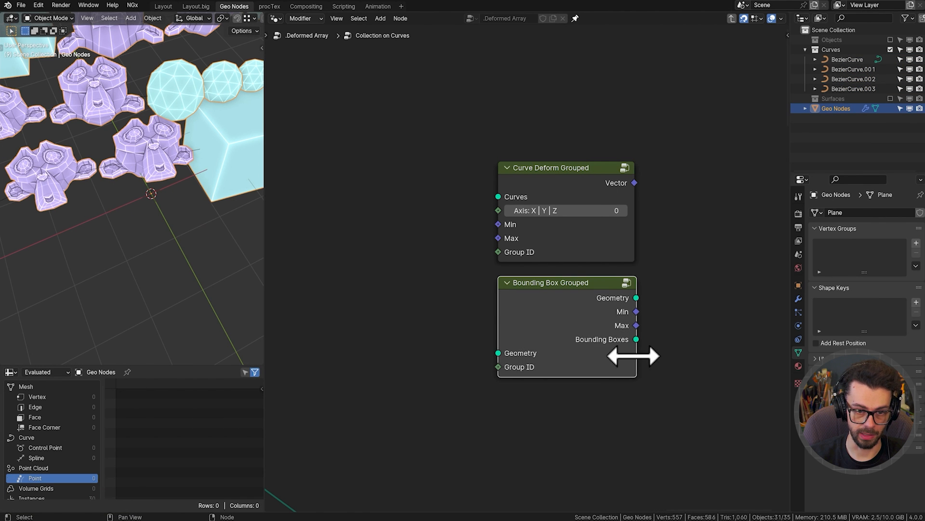
click(454, 253)
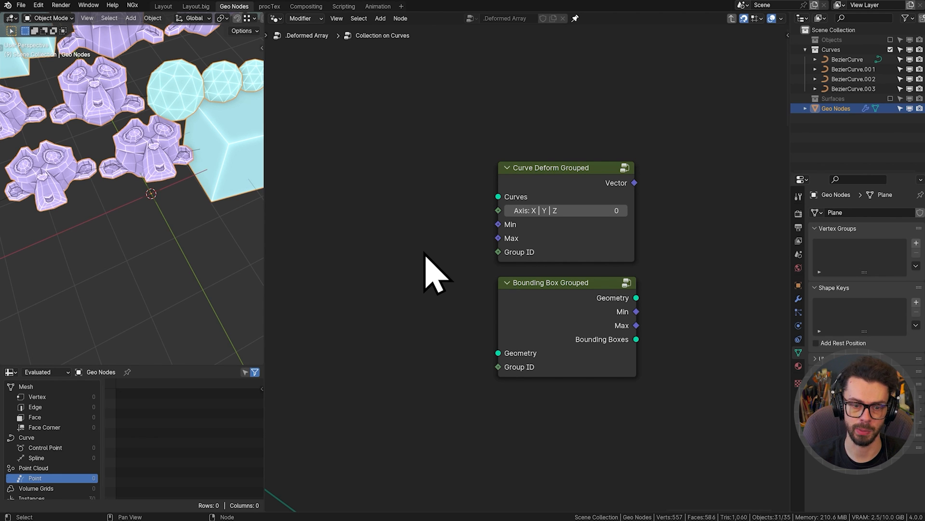
Add a Cube node near the two grouped nodes and preview its mesh with a Viewer.
middle_drag(437, 241, 475, 309)
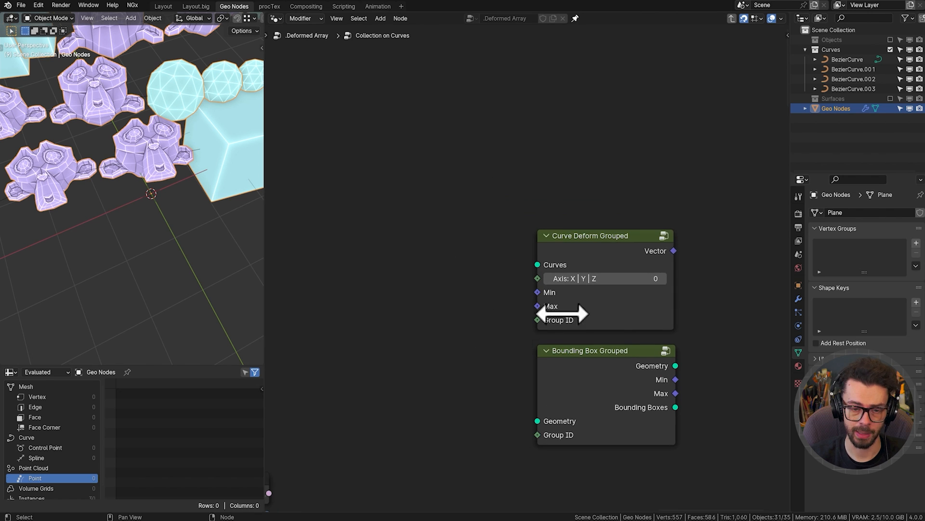
key(shift+a)
click(425, 183)
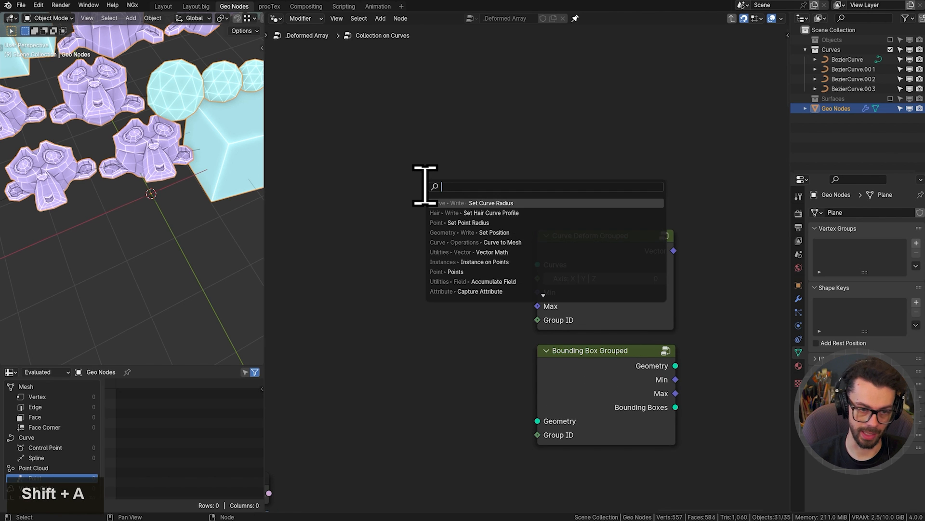
text(cube)
key(Return)
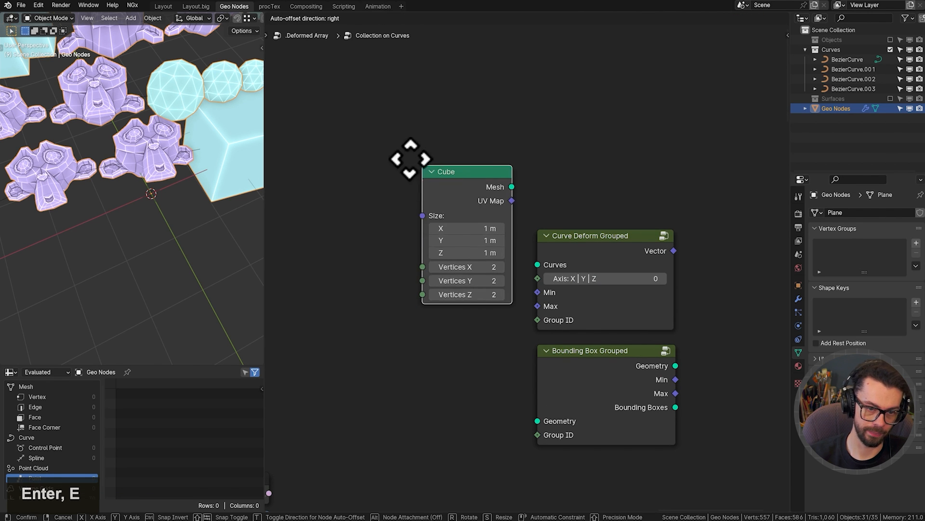
click(365, 128)
middle_drag(365, 127, 444, 123)
ctrl+shift+click(483, 225)
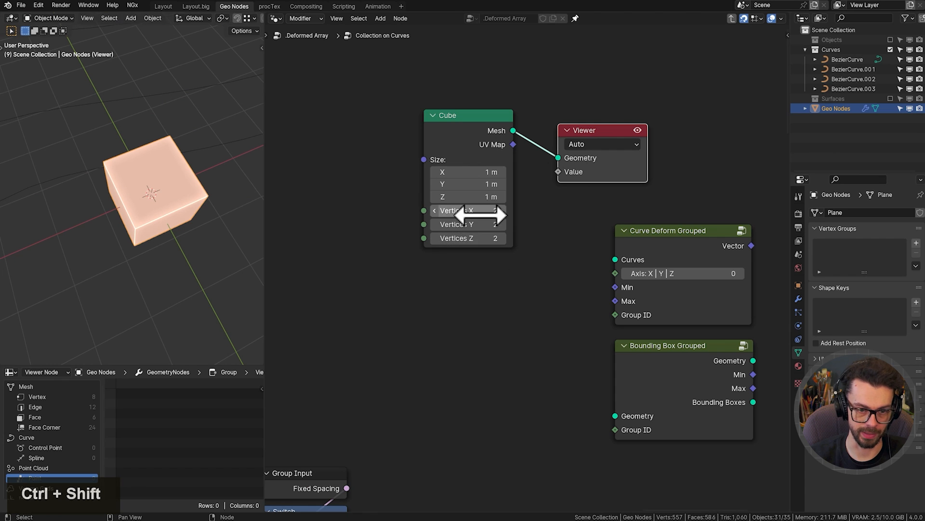
Set the Cube's Vertices X, Y and Z to 100 and move the Viewer well away from the Cube.
key(Return)
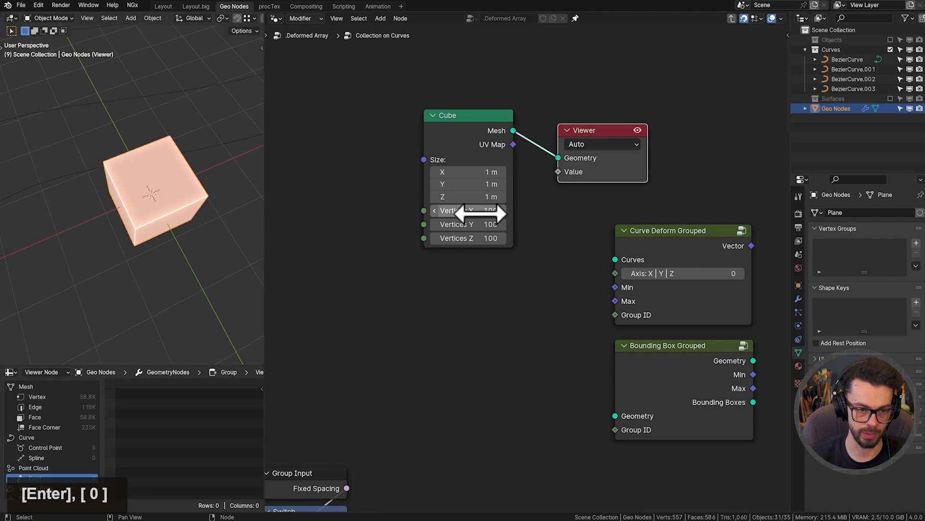
middle_drag(542, 196, 510, 279)
key(g)
click(547, 182)
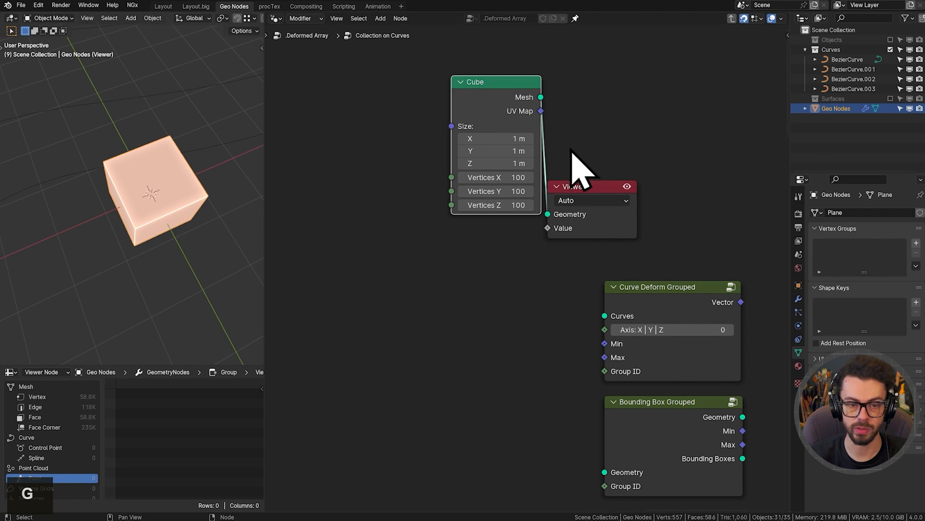
click(576, 225)
key(g)
click(727, 171)
middle_drag(590, 172, 610, 174)
Add a Bezier Segment node and connect its Curve output to the Curves input of Curve Deform Grouped, spacing that node away from Bounding Box Grouped.
key(shift+a)
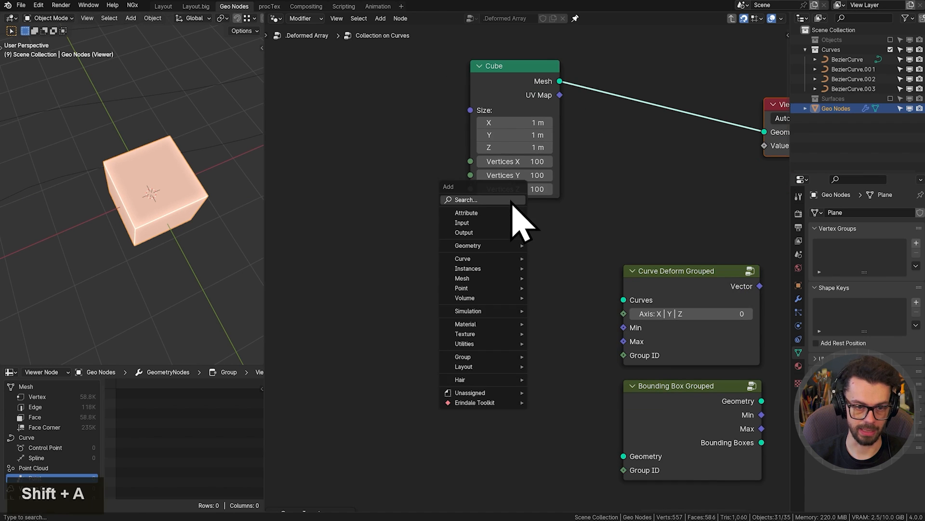
click(510, 198)
text(bezier)
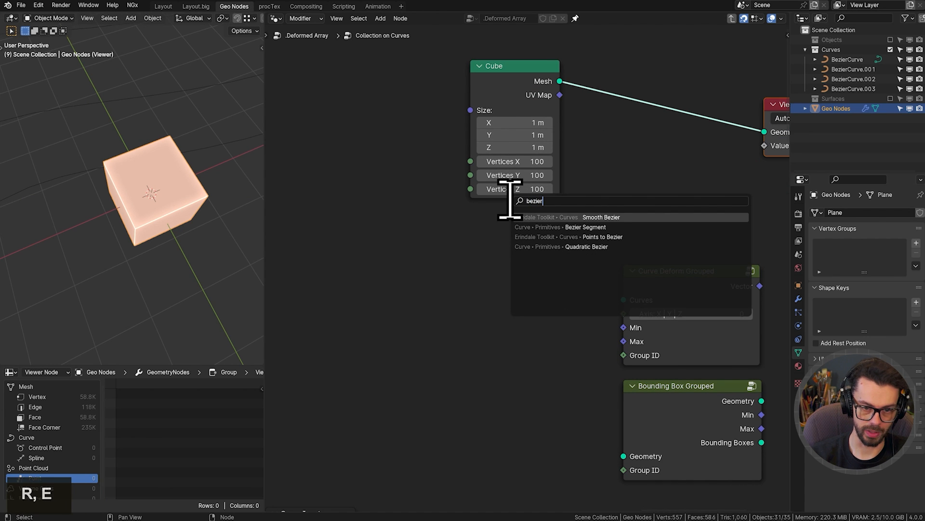
key(Down)
key(Return)
click(420, 248)
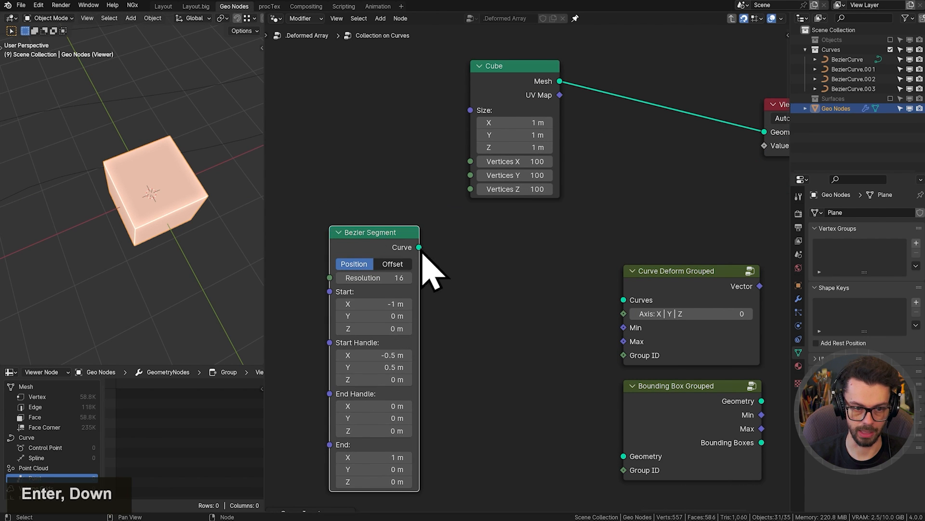
middle_drag(457, 253, 455, 263)
drag(417, 254, 622, 307)
drag(680, 285, 702, 232)
middle_drag(655, 310, 597, 327)
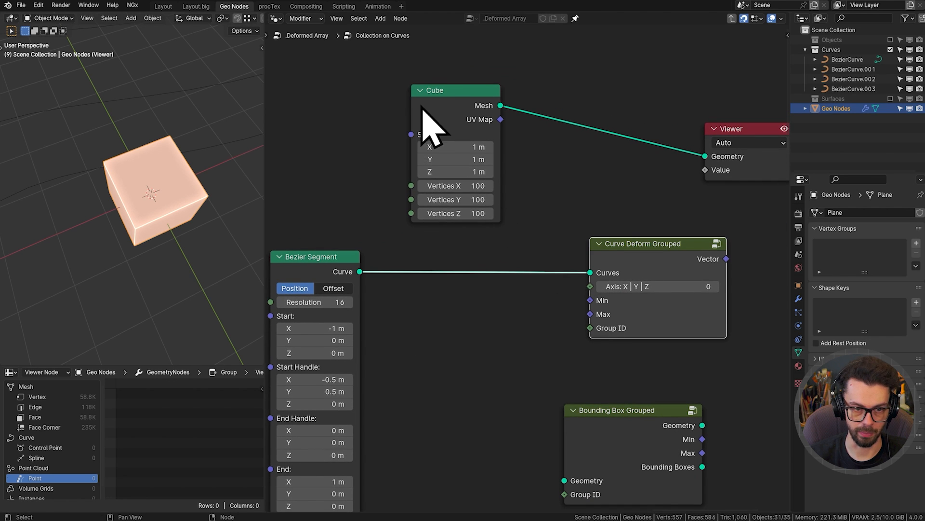
Add a Bounding Box node fed by the Cube's mesh and connect its Min and Max to the matching Curve Deform Grouped inputs.
mouse_move(422, 106)
mouse_down()
mouse_move(335, 108)
mouse_move(438, 136)
mouse_move(405, 108)
mouse_up()
drag(411, 106, 440, 137)
text(b)
key(Return)
click(448, 168)
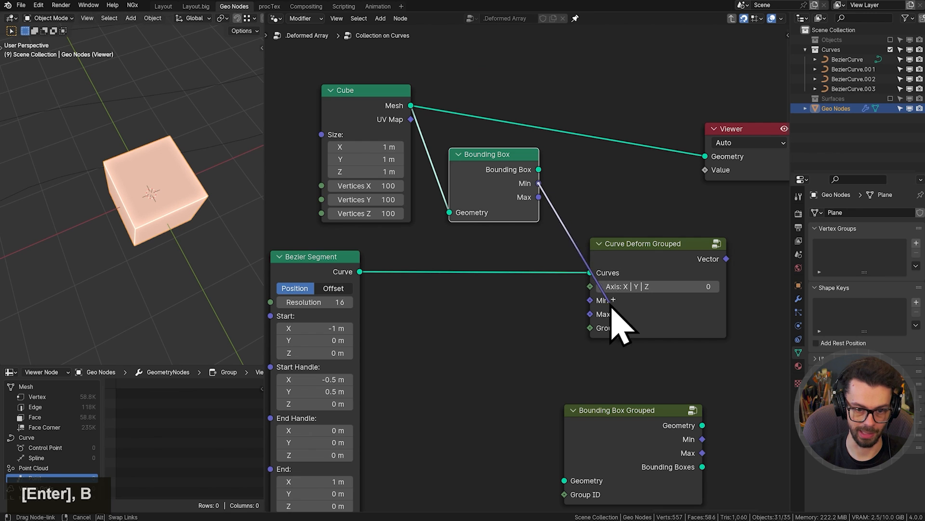
drag(611, 305, 539, 197)
drag(496, 181, 471, 206)
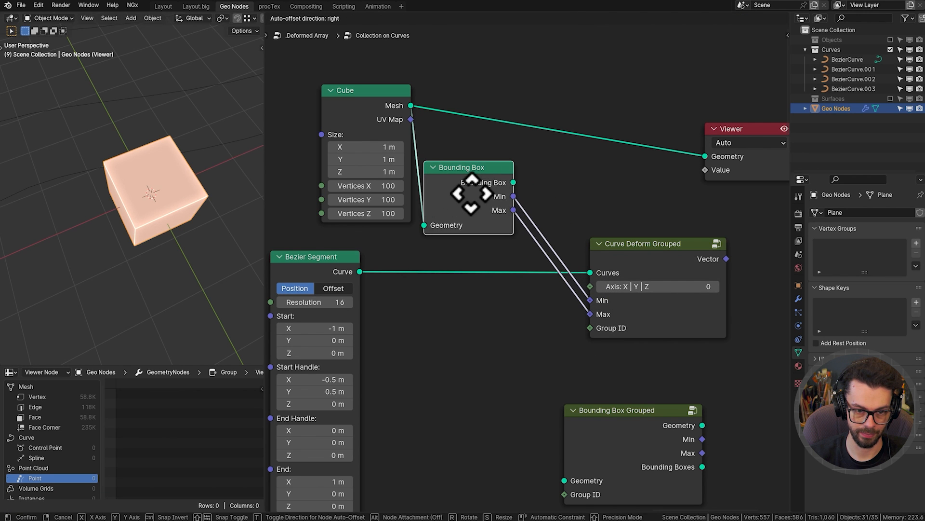
drag(661, 263, 612, 251)
Insert a Set Position node between the Cube and the Viewer and connect the Curve Deform Grouped Vector to its Position input.
middle_drag(652, 198, 585, 201)
click(646, 151)
key(g)
click(583, 178)
key(shift+a)
text(set pos)
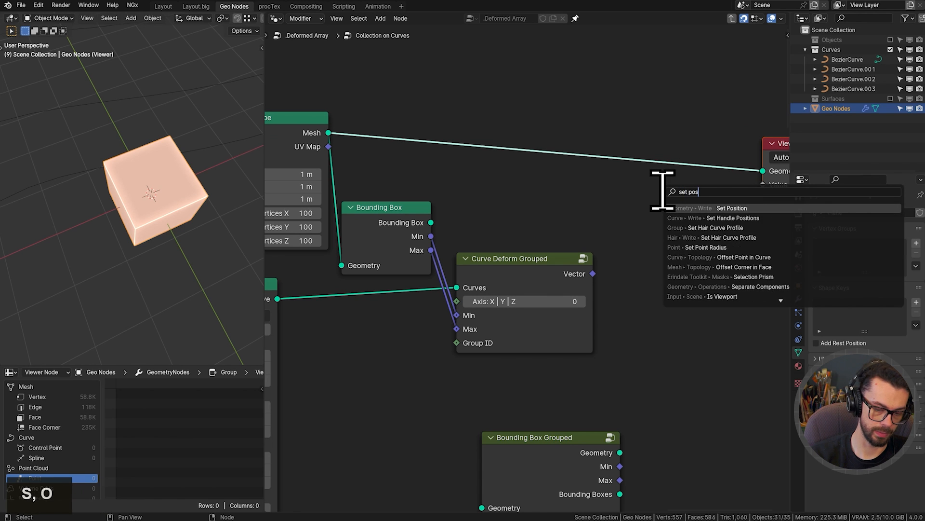
key(Return)
click(627, 139)
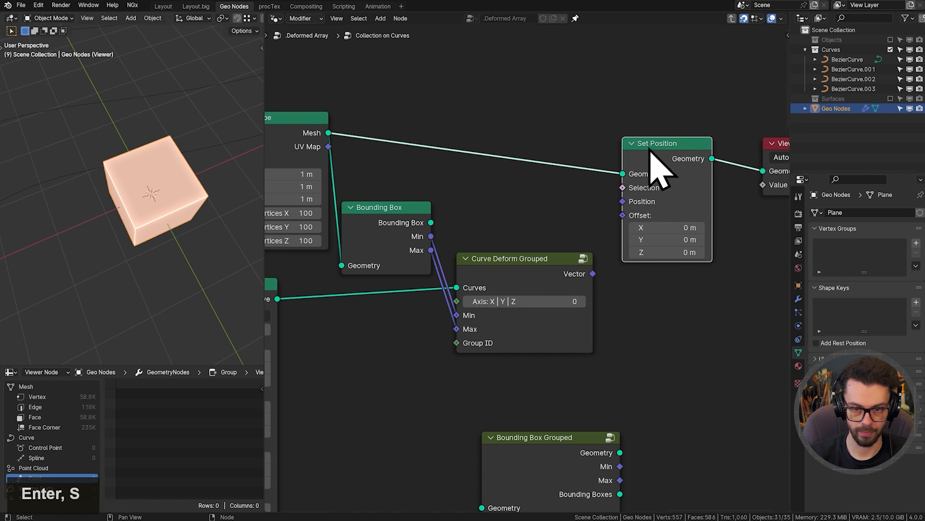
key(g)
click(674, 156)
drag(593, 274, 653, 202)
middle_drag(541, 259, 686, 210)
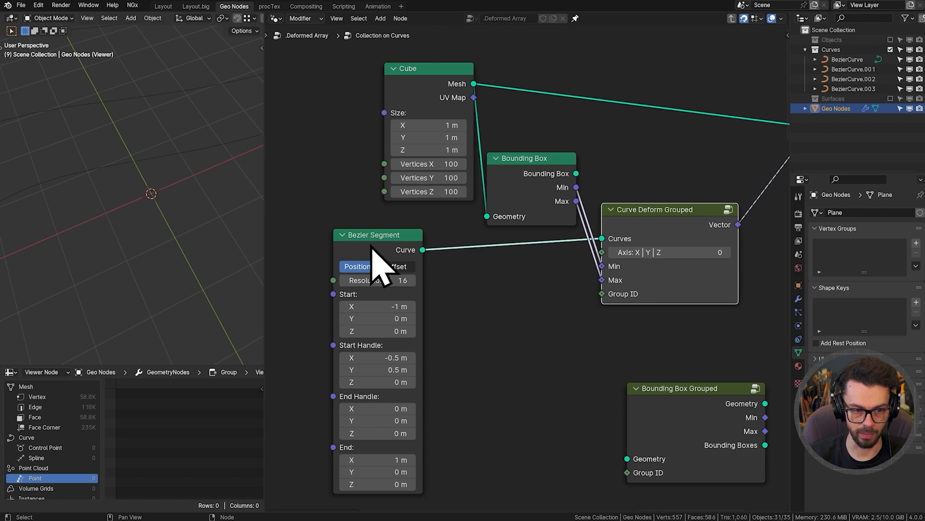
Insert a Set Curve Radius node between Bezier Segment and Curve Deform Grouped and set its radius to 1 m.
key(shift+a)
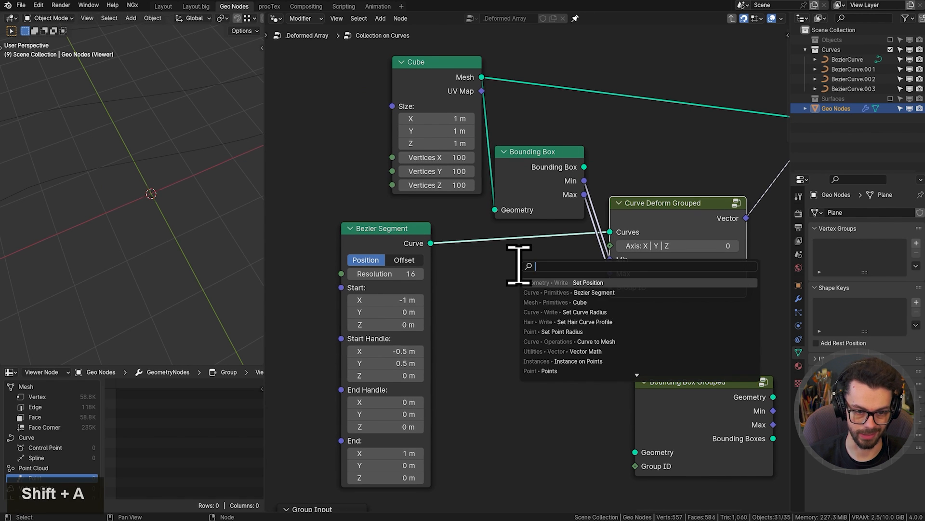
text(set rad c)
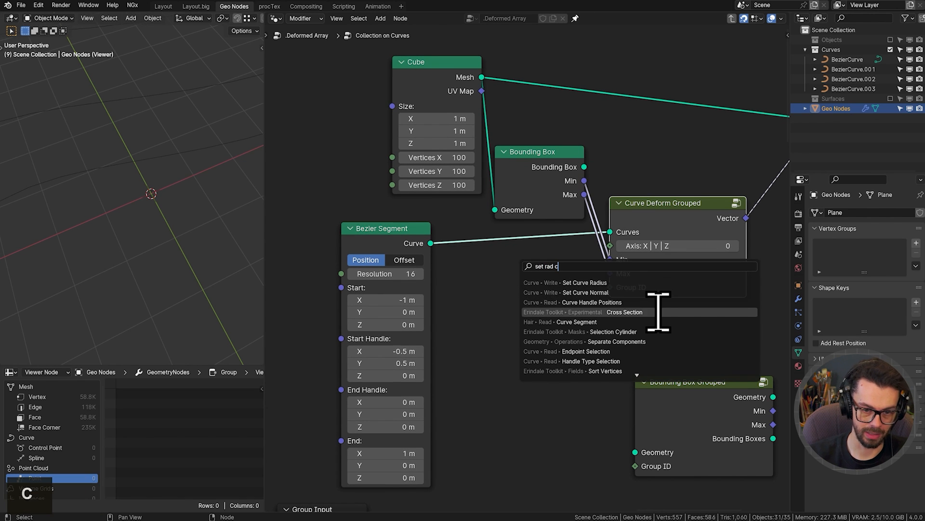
click(650, 286)
click(465, 289)
key(g)
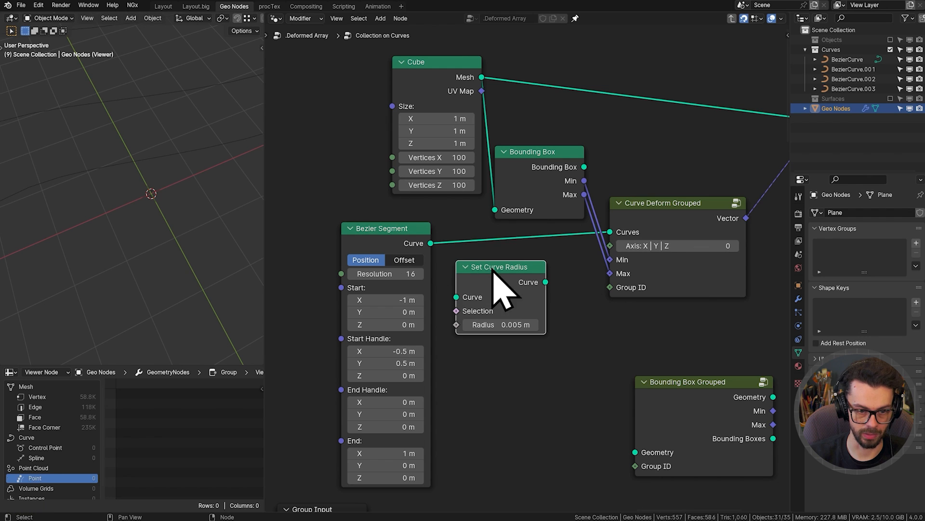
click(523, 254)
click(527, 297)
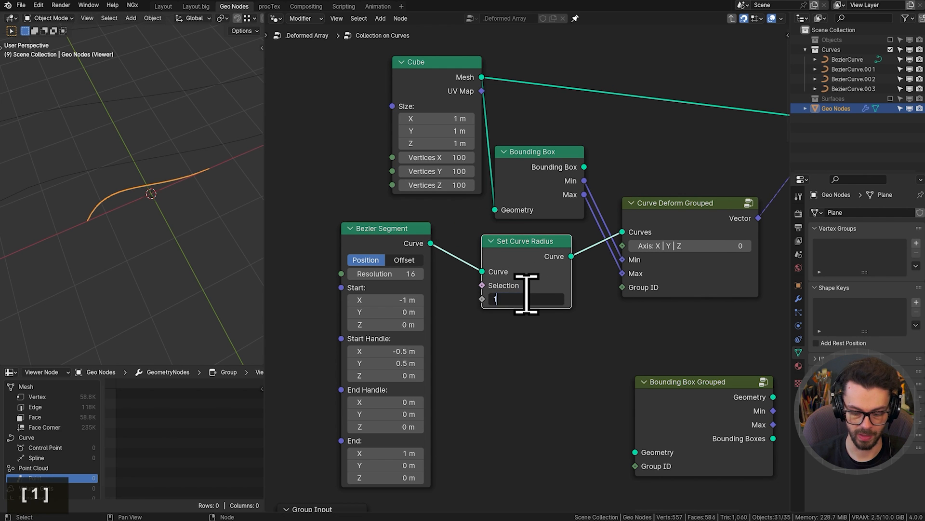
key(Return)
middle_drag(206, 257, 237, 196)
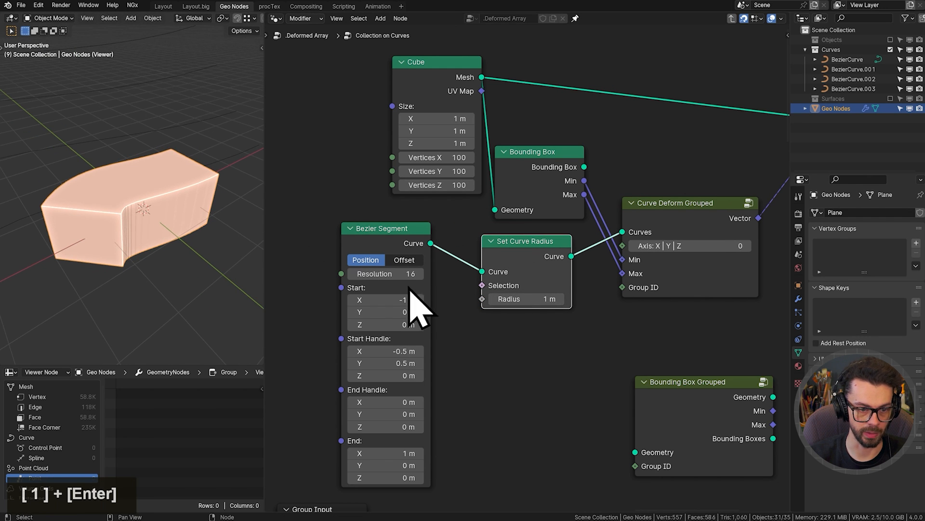
Set the Bezier Segment's resolution to 45 and its Start Handle to X -0.32 m and Z 1.1 m.
drag(409, 275, 429, 275)
middle_drag(193, 214, 180, 248)
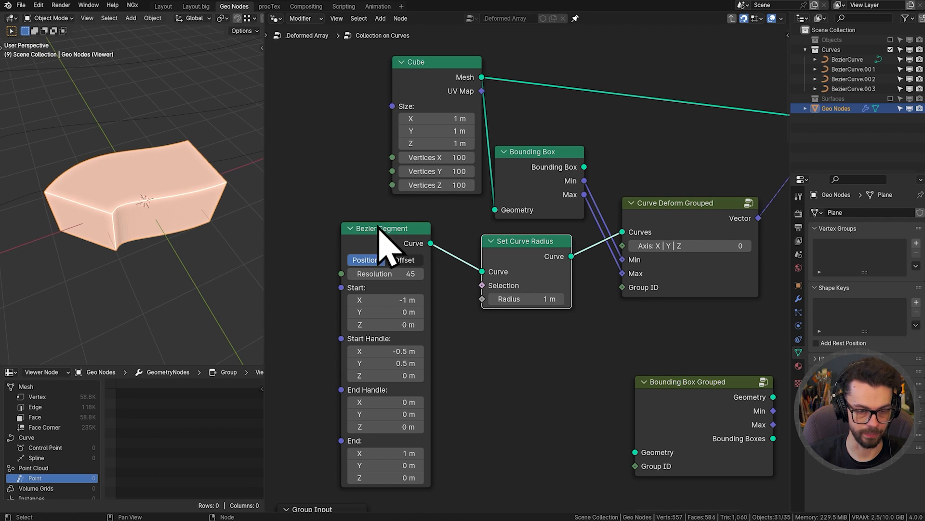
shift+drag(388, 353, 407, 375)
shift+middle_drag(482, 229, 480, 236)
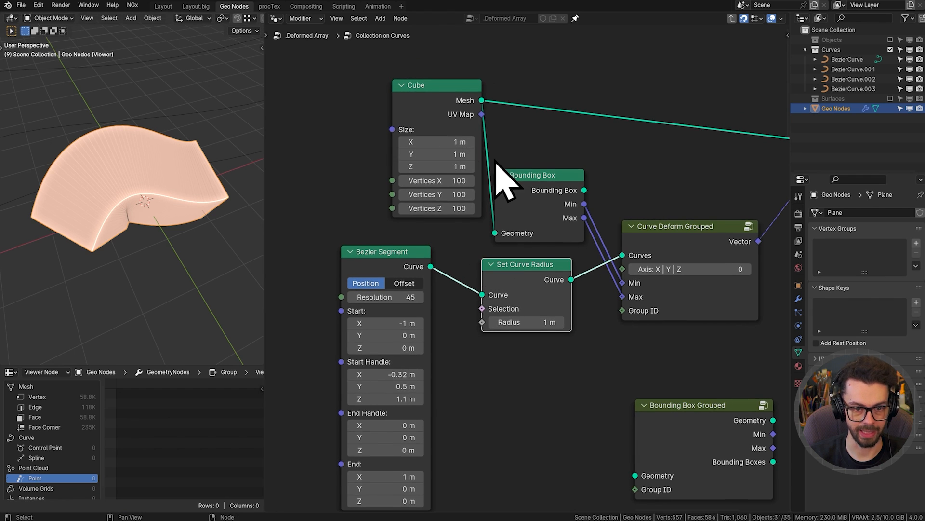
Line up the Set Curve Radius and Bezier Segment nodes beneath the Bounding Box and Cube nodes, and reset the radius to 1 m.
shift+middle_drag(501, 176, 372, 120)
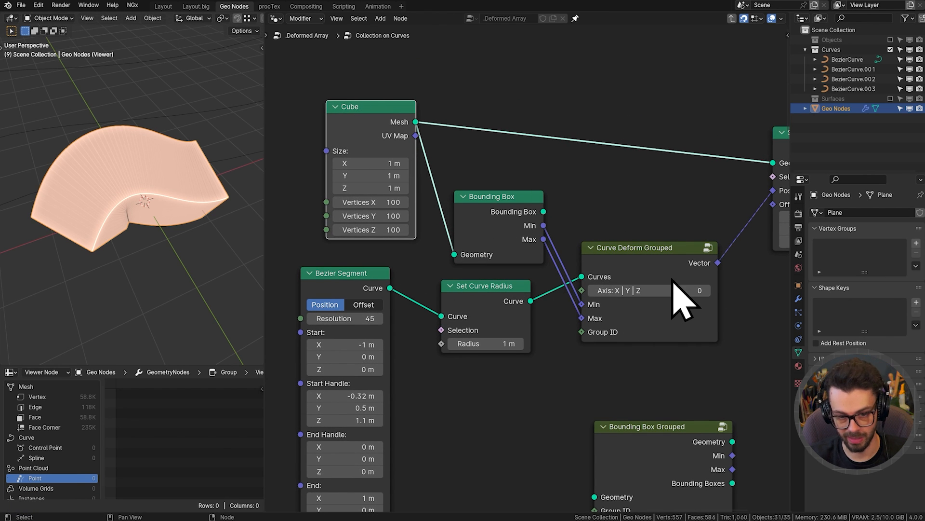
middle_drag(381, 237, 372, 218)
middle_drag(509, 226, 513, 227)
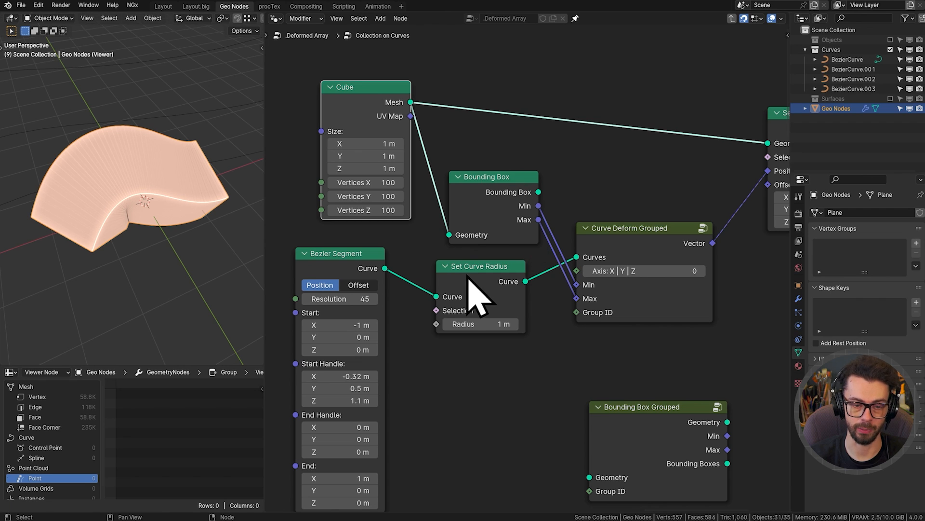
drag(466, 276, 479, 277)
drag(317, 260, 342, 273)
middle_drag(467, 308, 463, 274)
shift+drag(486, 290, 497, 289)
shift+drag(489, 290, 498, 290)
click(495, 290)
text(1)
key(Return)
scroll(579, 311, down, 3)
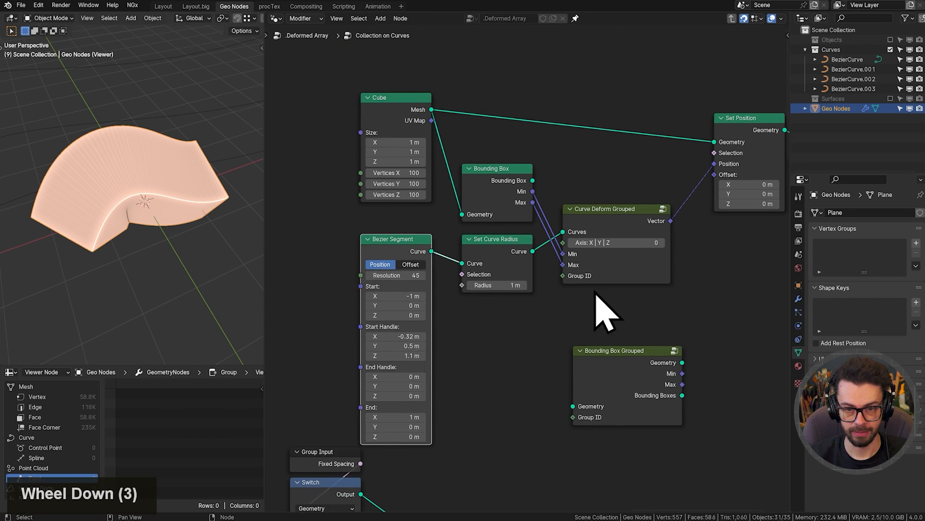
Examine the node network inside the Curve Deform Grouped group, return to the parent group, and align the group node with the Bounding Box node.
middle_drag(606, 310, 735, 259)
click(562, 269)
key(Tab)
scroll(533, 320, down, 5)
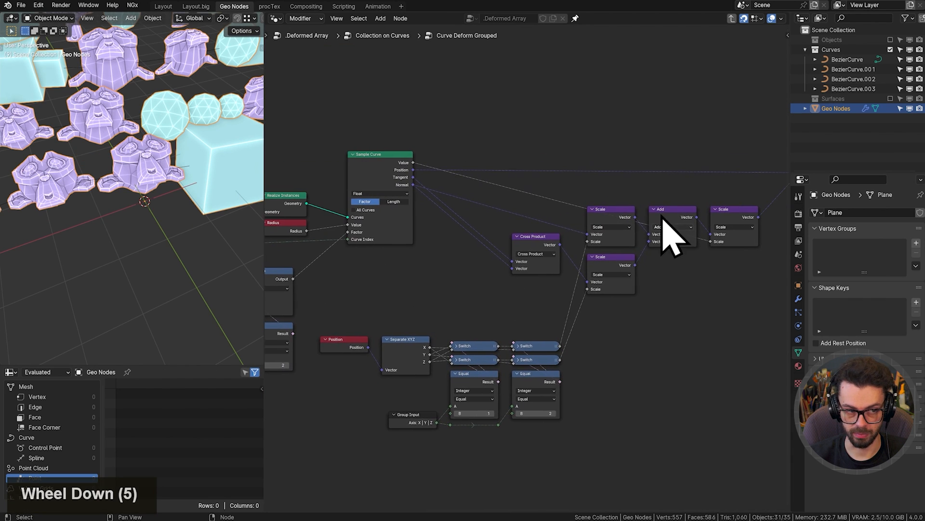
key(Tab)
scroll(566, 245, up, 5)
key(g)
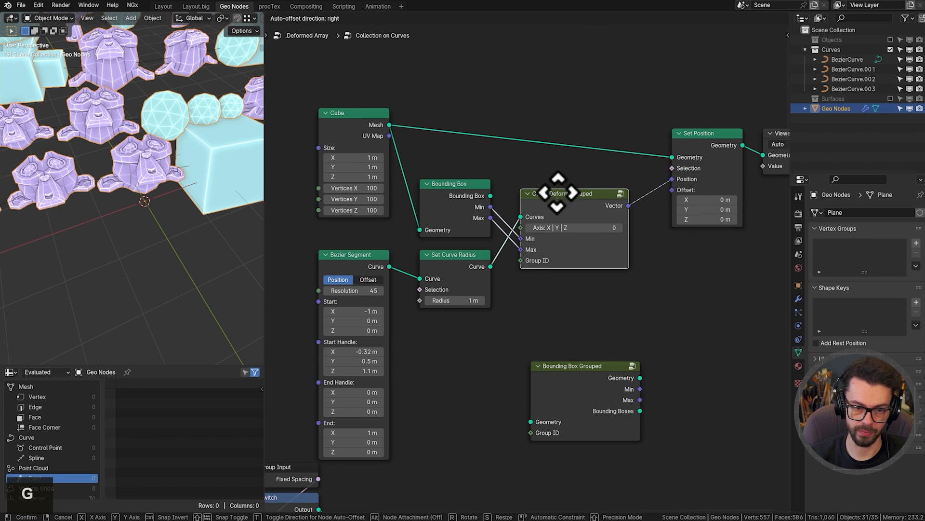
click(563, 205)
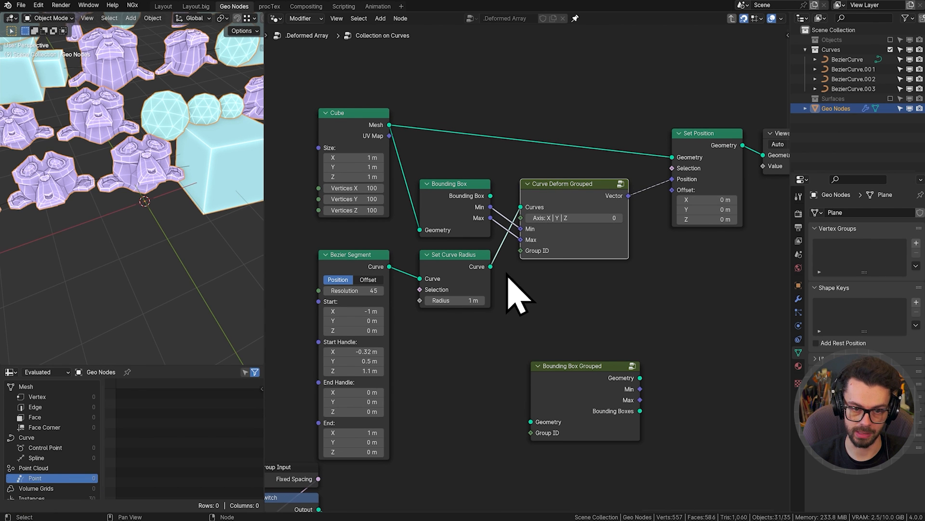
Draw an arrow annotation in the empty space above the cube deformation nodes.
shift+middle_drag(504, 280, 496, 396)
shift+middle_drag(480, 249, 479, 317)
scroll(477, 325, up, 3)
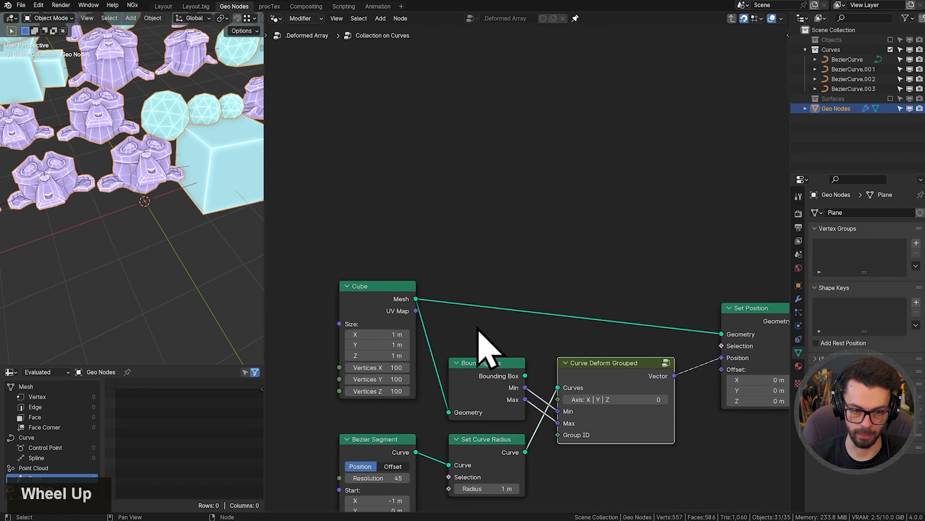
scroll(208, 201, down, 5)
shift+middle_drag(207, 204, 157, 209)
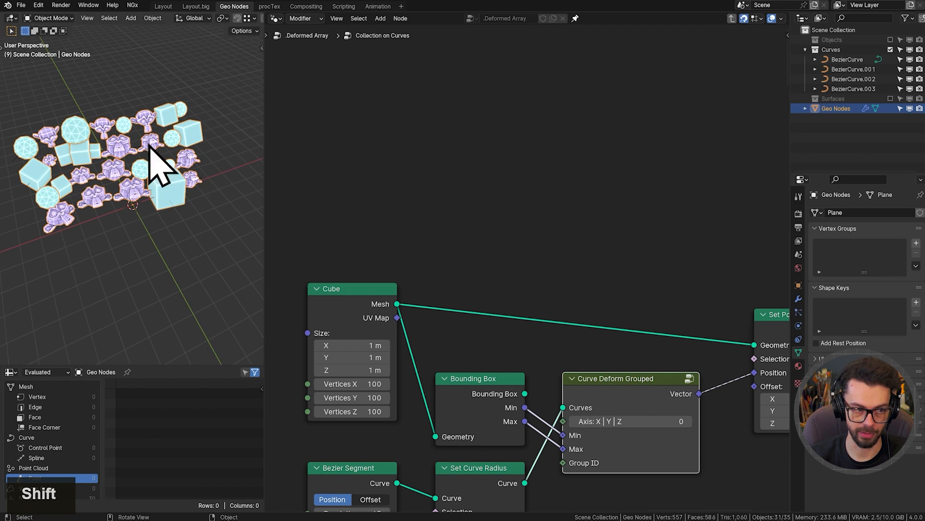
mouse_move(447, 201)
mouse_down()
mouse_move(611, 176)
mouse_move(567, 195)
mouse_up()
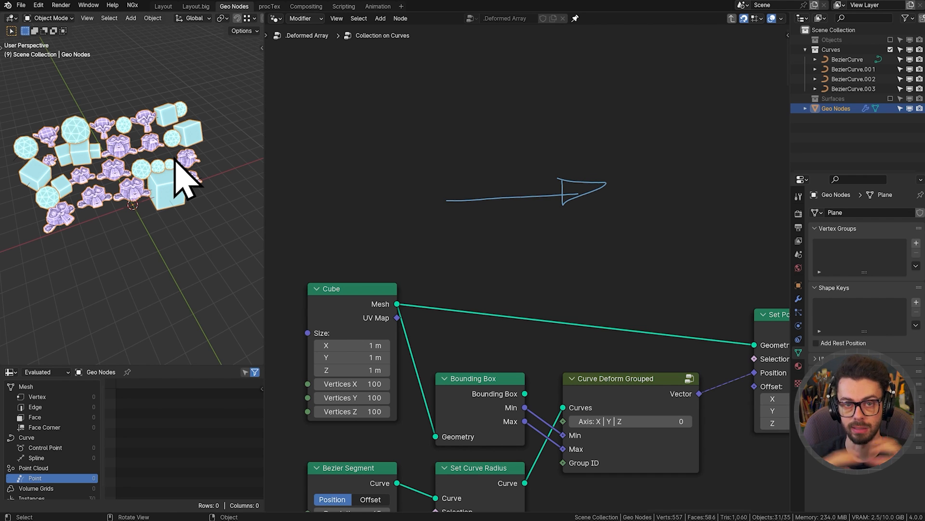
middle_drag(462, 226, 464, 226)
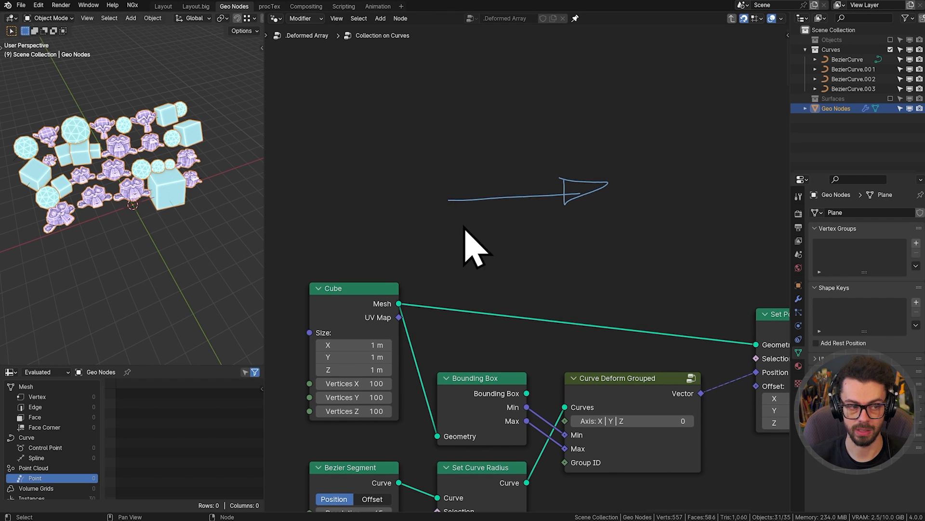
Move the Bounding Box Grouped node directly beneath the Curve Deform Grouped node.
shift+middle_drag(533, 270, 559, 232)
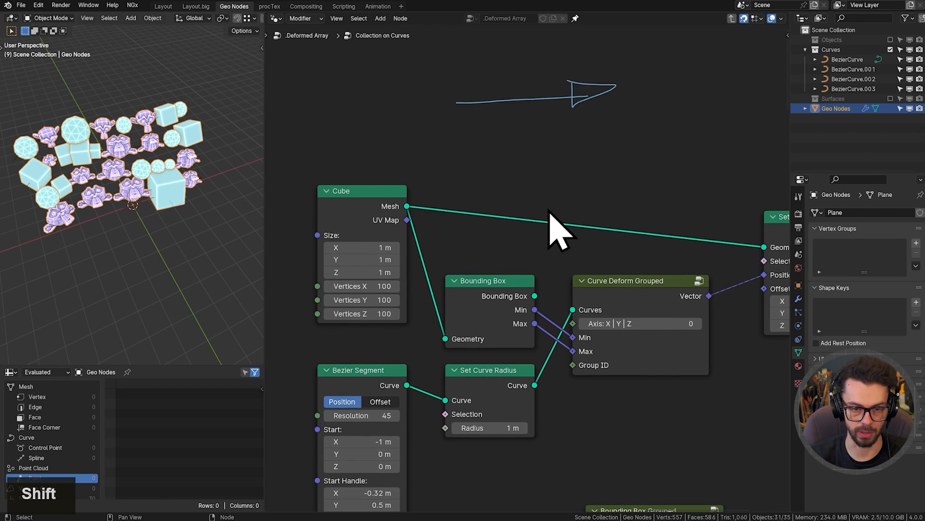
middle_drag(592, 259, 546, 166)
drag(596, 446, 582, 320)
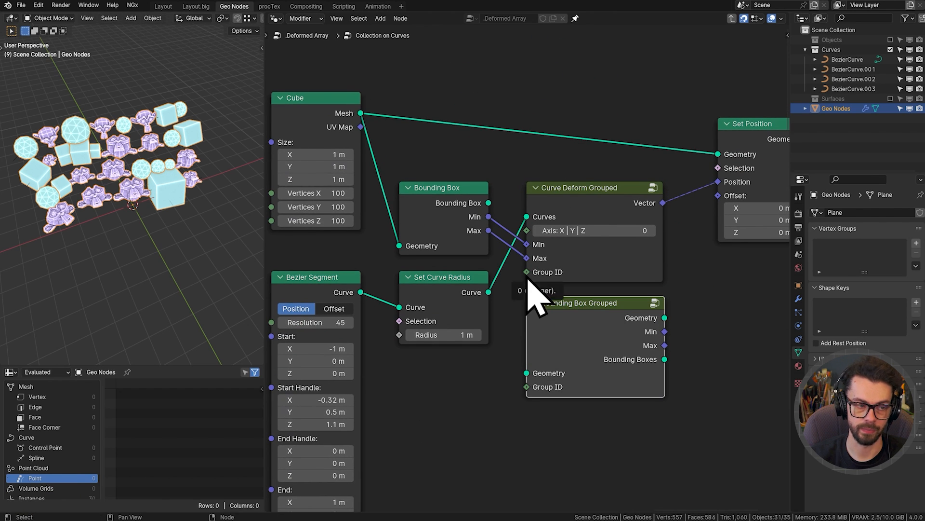
click(604, 193)
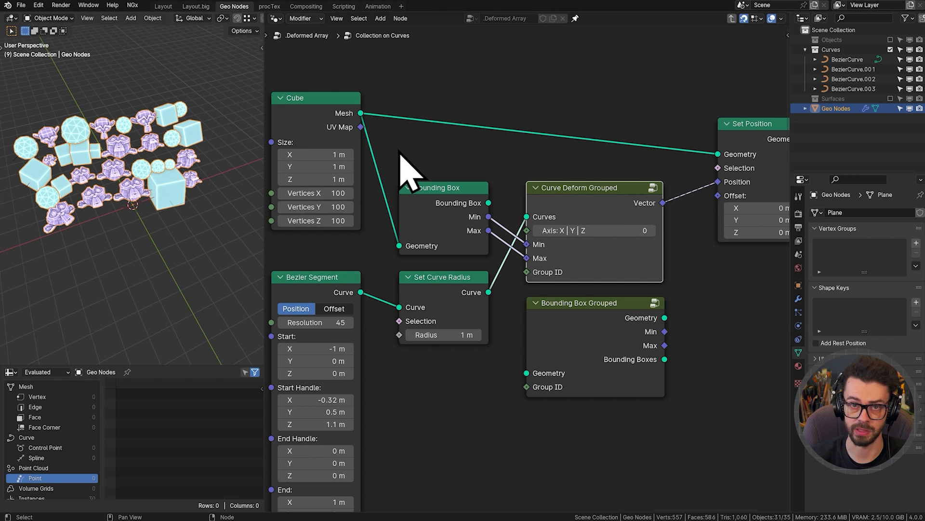
Delete the test setup's Cube, Bezier Segment, Bounding Box, Set Curve Radius, Set Position and Viewer nodes, keeping only the two grouped nodes.
scroll(487, 208, down, 5)
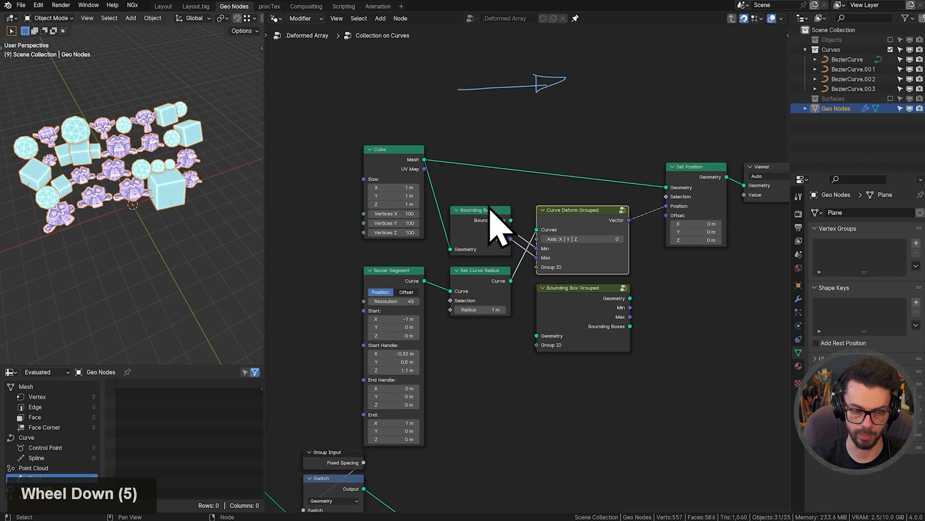
drag(323, 106, 489, 333)
key(x)
middle_drag(619, 129, 544, 159)
drag(586, 141, 727, 308)
key(x)
Move the Curve Deform Grouped and Bounding Box Grouped nodes together out of the way and erase the arrow annotation.
middle_drag(508, 214, 589, 226)
drag(545, 186, 644, 375)
key(g)
click(626, 174)
key(d)
right_drag(597, 114, 377, 136)
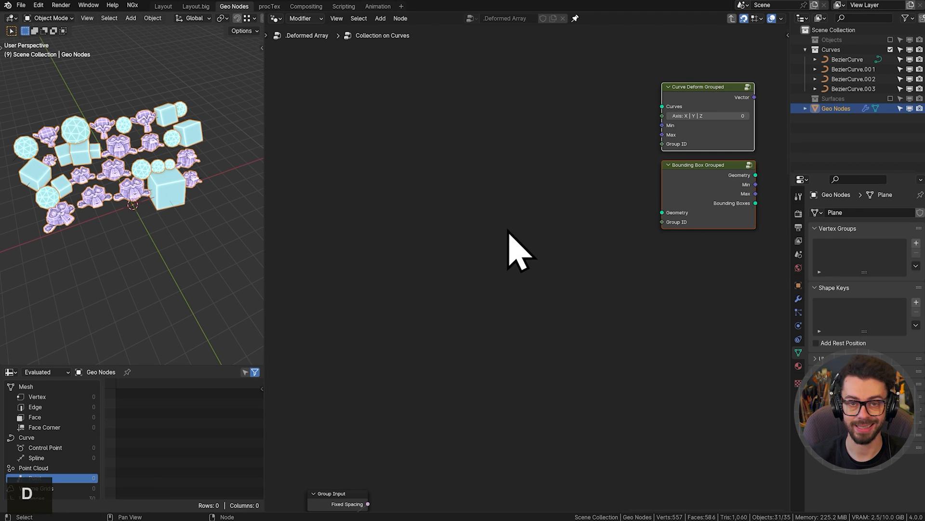
click(584, 269)
Move the Group Output node well away from Instance on Points to make room for more nodes between them.
scroll(512, 271, down, 6)
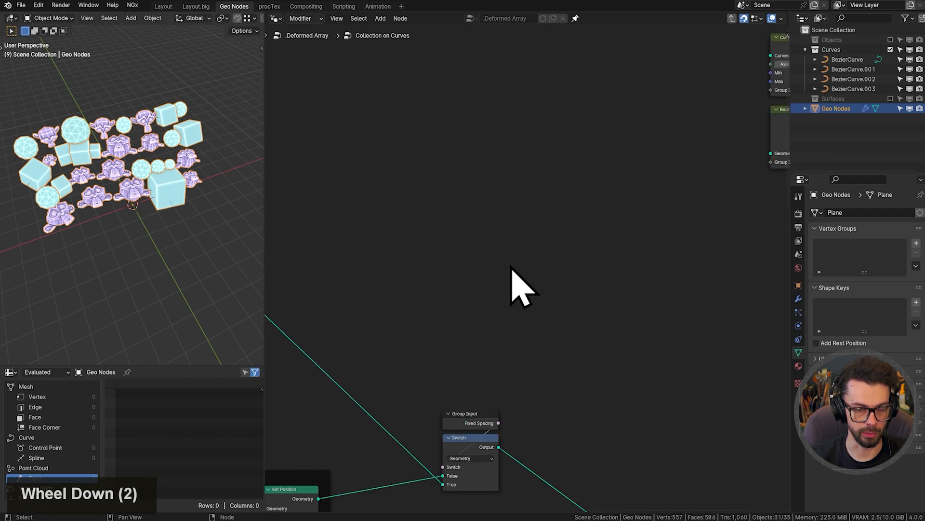
middle_drag(615, 312, 467, 231)
middle_drag(568, 333, 450, 240)
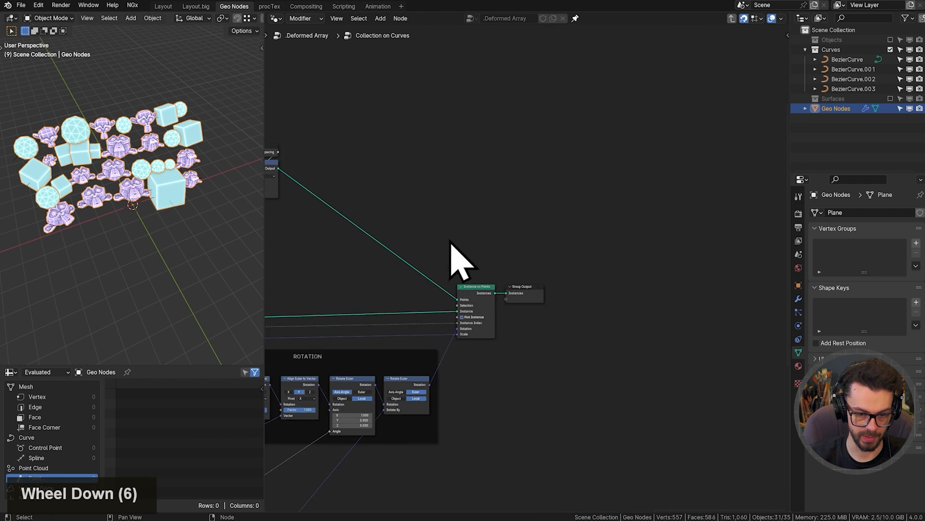
scroll(497, 248, up, 4)
drag(496, 248, 544, 335)
key(g)
click(716, 333)
Duplicate the Instance on Points node and place the copy in the empty space above the original.
click(432, 308)
middle_drag(498, 315, 501, 361)
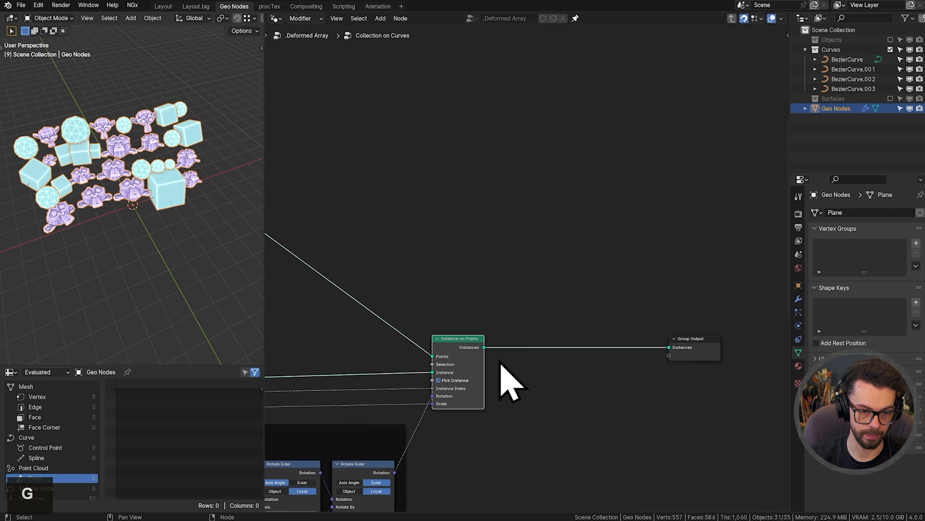
key(shift+d)
click(585, 160)
middle_drag(509, 249, 559, 226)
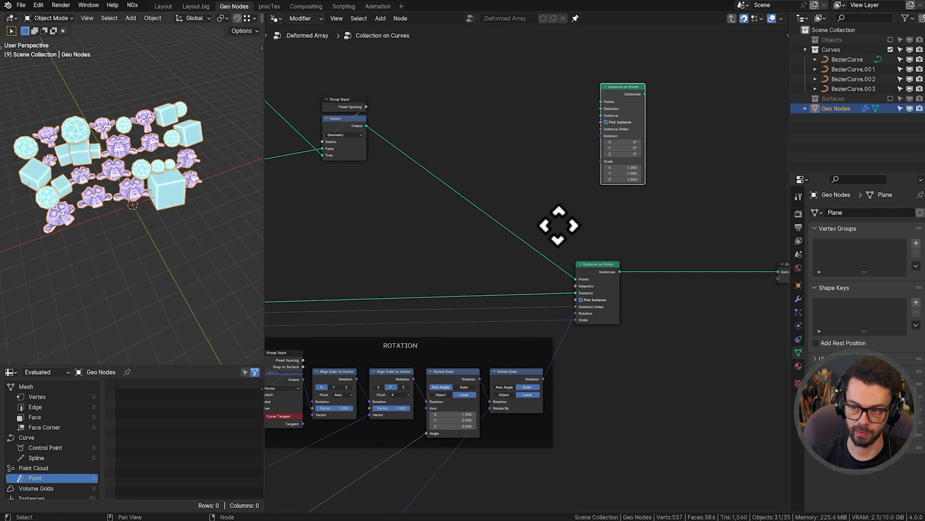
Add a reroute on the Scale link of the original Instance on Points and connect it to the duplicate's Scale input.
scroll(527, 306, down, 3)
middle_drag(527, 306, 496, 357)
scroll(593, 273, up, 7)
shift+right_drag(496, 352, 491, 359)
drag(492, 352, 593, 134)
middle_drag(525, 263, 530, 324)
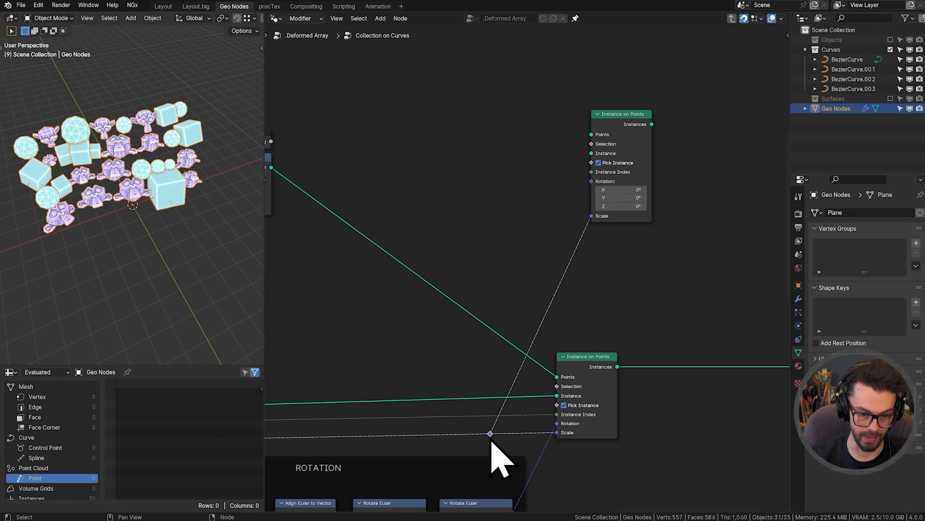
Branch the Instance Index link through a reroute into the duplicate's Instance Index, then tidy the reroutes and shift the original node away from them.
shift+right_drag(477, 408, 472, 420)
drag(471, 417, 599, 179)
key(g)
click(495, 422)
drag(490, 433, 487, 429)
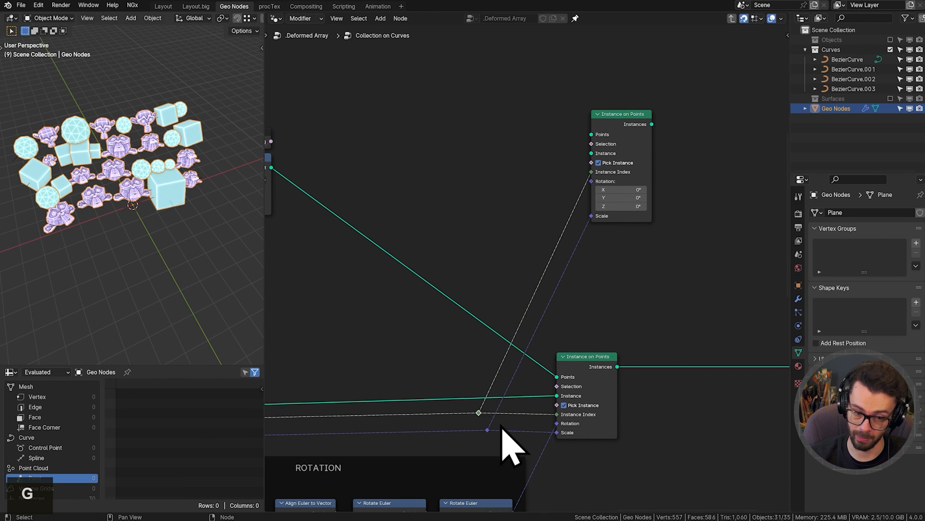
click(502, 425)
drag(586, 430, 632, 431)
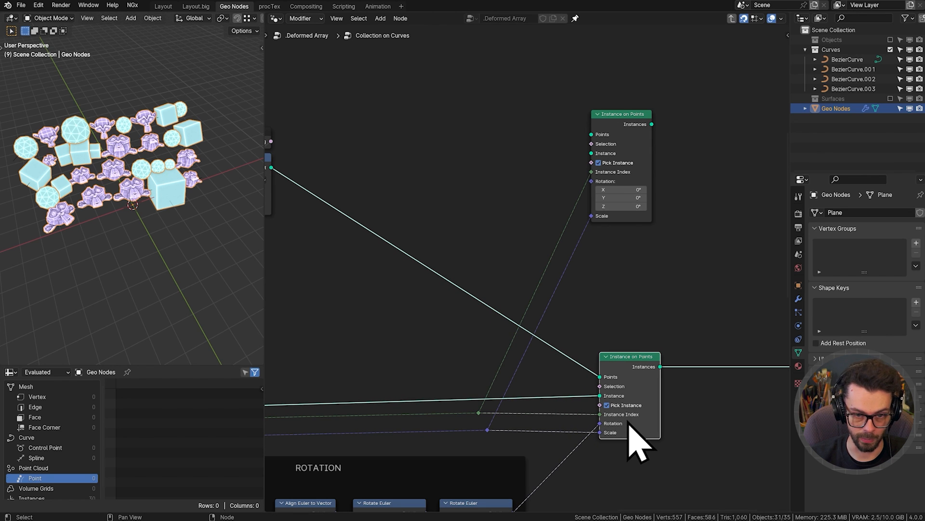
Branch the Instance link through a reroute into the duplicate's Instance input and line the duplicate up above the original node.
middle_drag(477, 333, 543, 327)
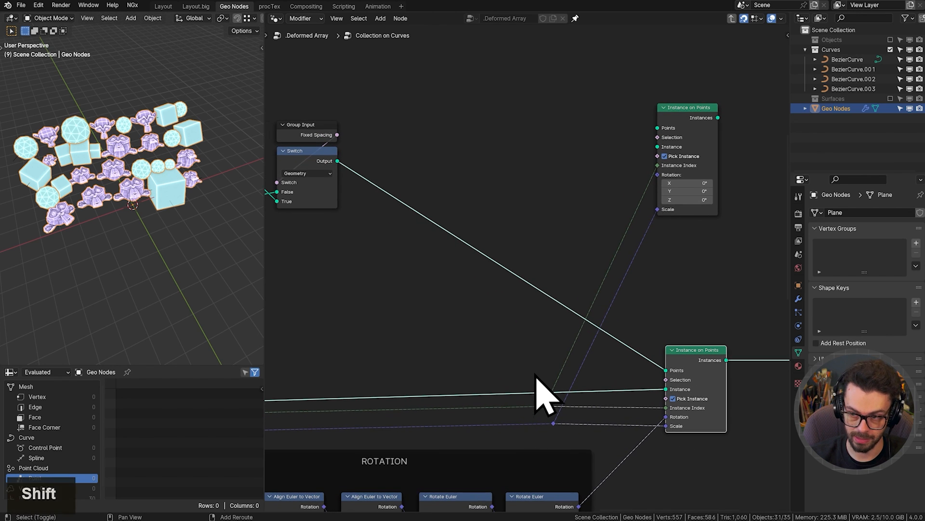
shift+right_drag(524, 379, 532, 410)
drag(527, 393, 658, 148)
key(g)
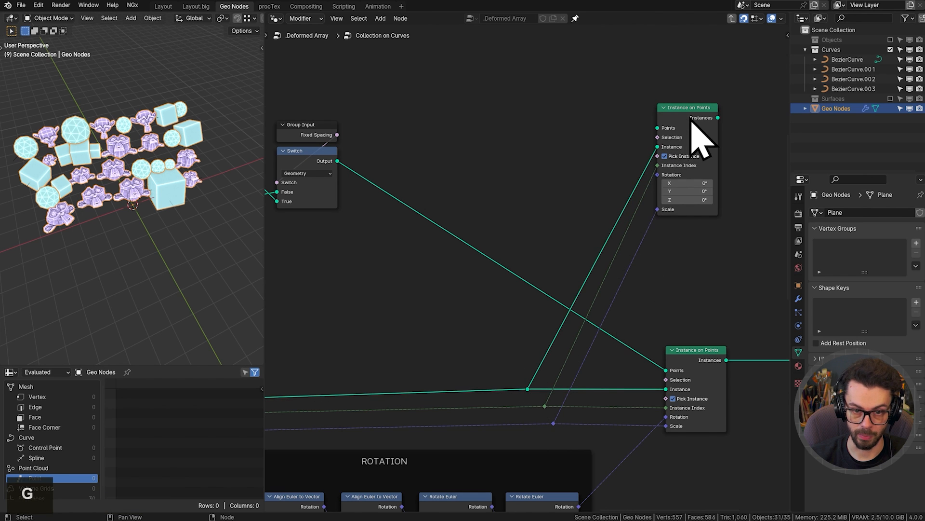
drag(694, 120, 702, 177)
Branch the Switch's geometry link through a reroute into the duplicate's Points input and lower the reroute between both Instance on Points nodes.
shift+right_drag(497, 258, 476, 277)
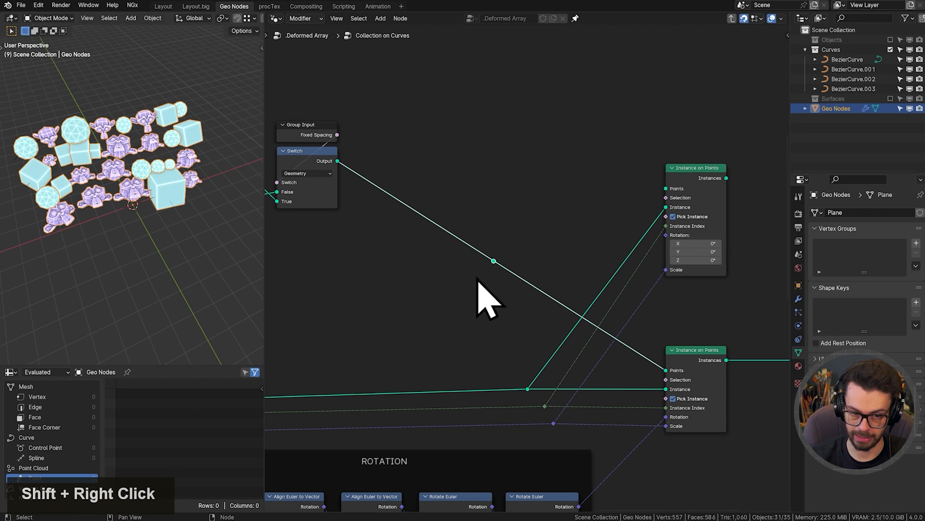
drag(487, 263, 667, 190)
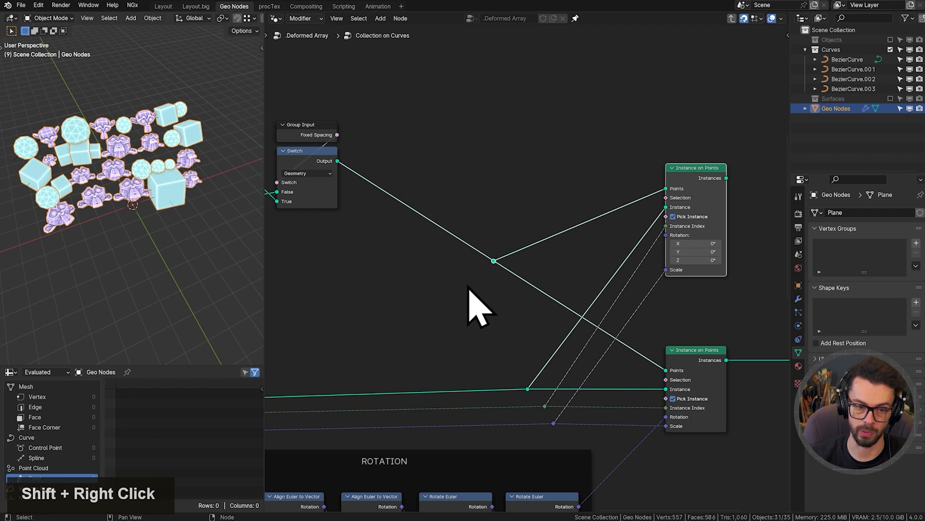
key(g)
click(541, 332)
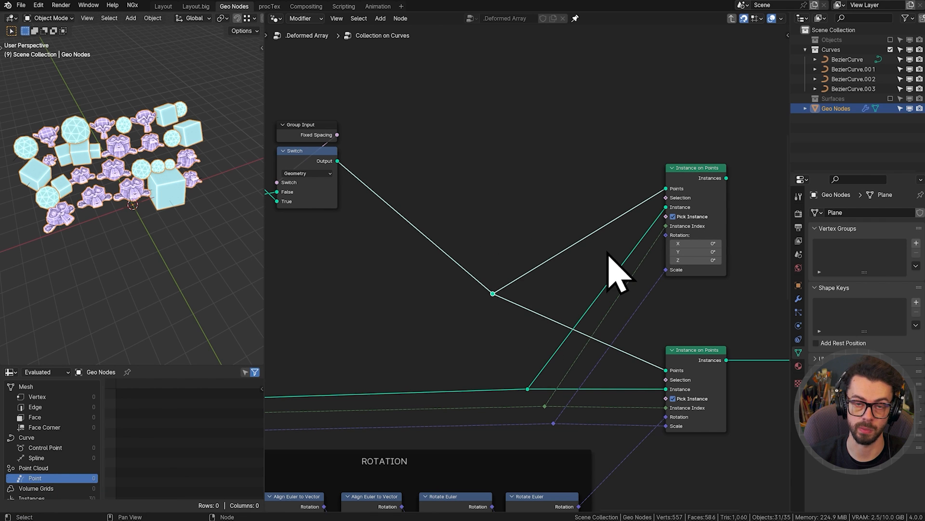
Move the Group Output node further away from the two Instance on Points nodes.
scroll(619, 263, down, 3)
drag(619, 264, 706, 376)
key(g)
click(677, 323)
middle_drag(548, 274, 609, 322)
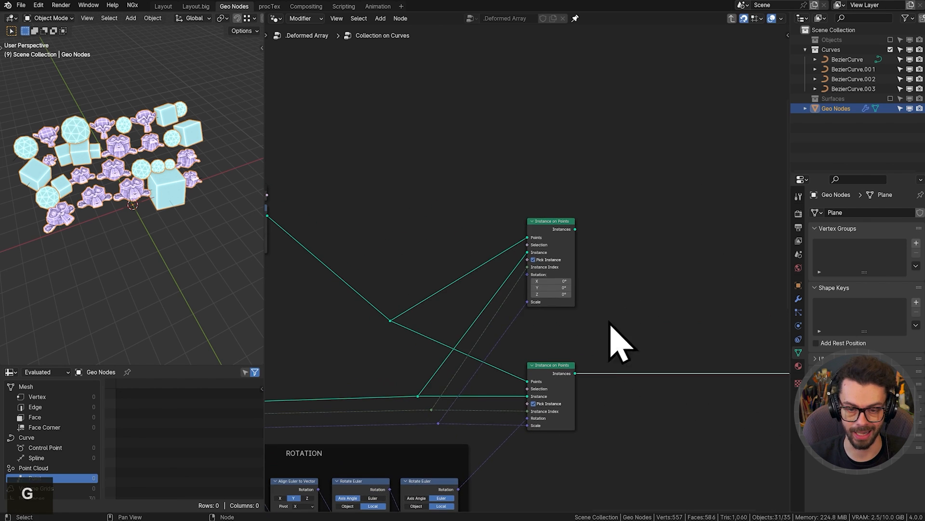
Move the duplicated Instance on Points further from its reroutes and align the original directly below it.
drag(608, 319, 491, 207)
key(g)
click(608, 213)
middle_drag(630, 239, 504, 220)
drag(539, 209, 477, 189)
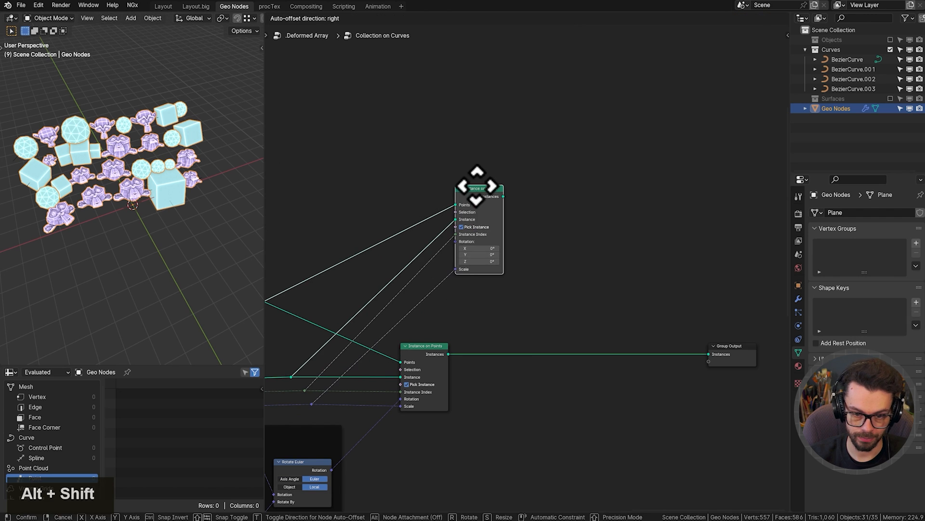
click(423, 347)
key(g)
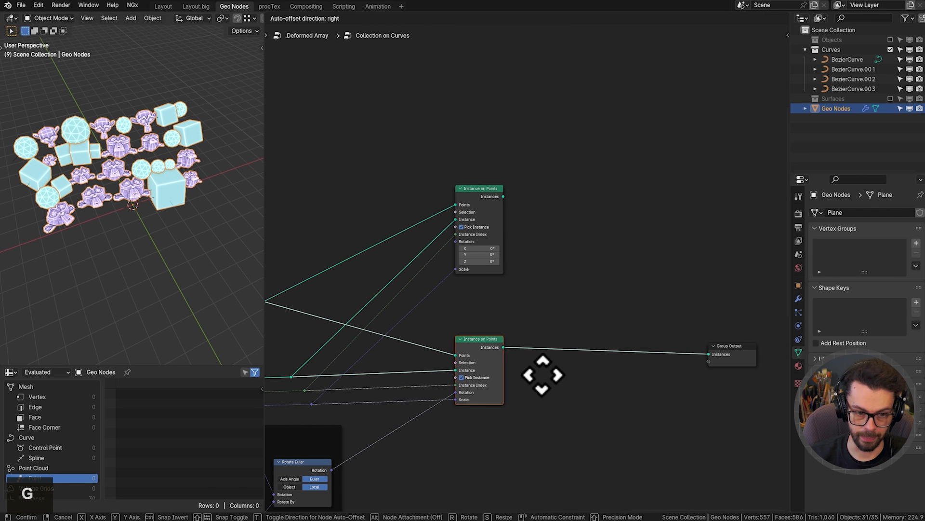
click(543, 375)
Insert a Switch before Group Output, with the original Instance on Points feeding False and the duplicate feeding True.
scroll(572, 230, up, 5)
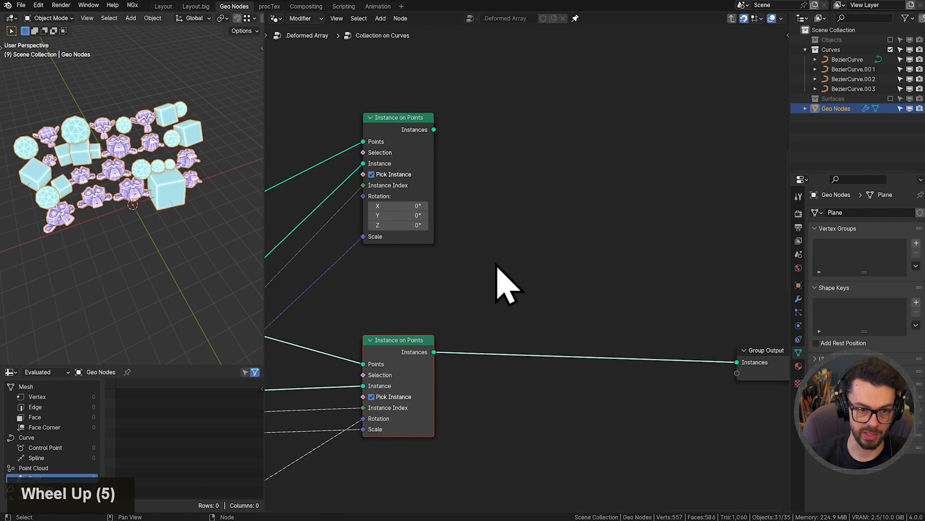
key(shift+a)
text(sw)
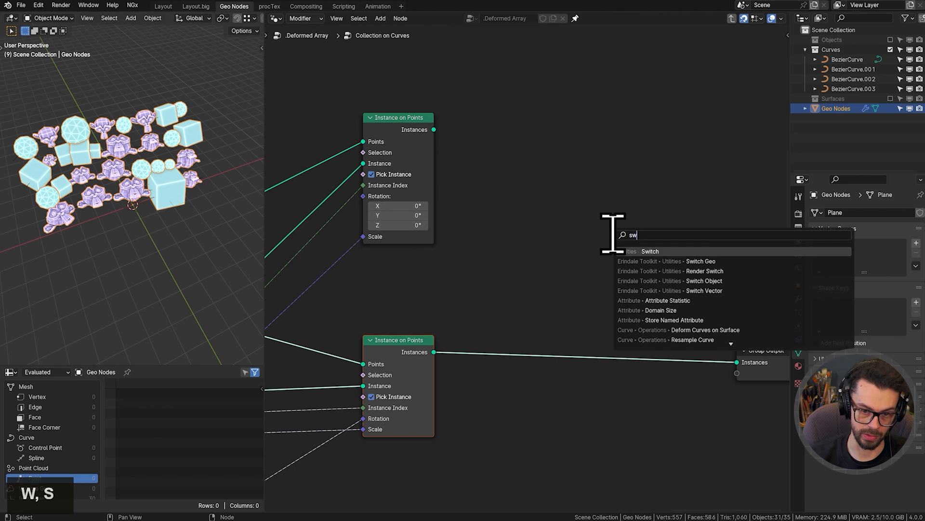
click(634, 251)
click(605, 347)
key(g)
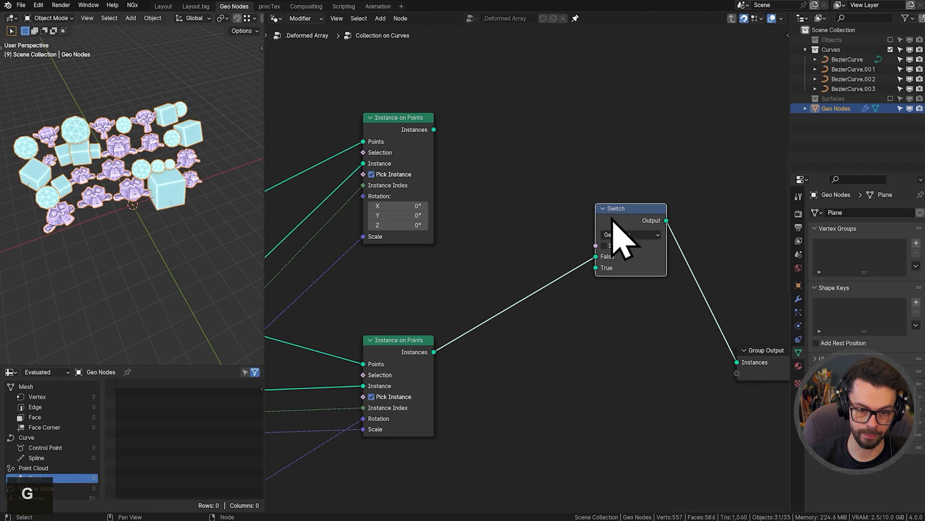
click(620, 234)
drag(436, 129, 601, 270)
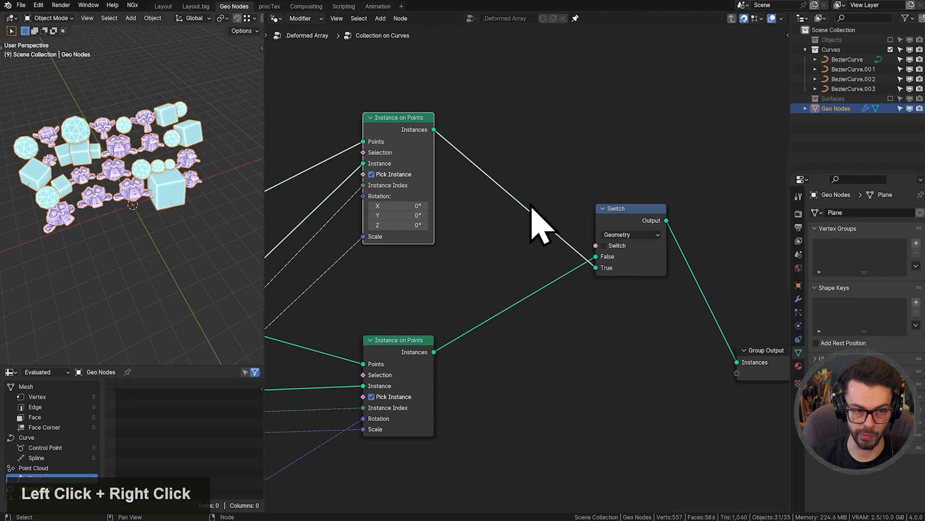
Add a Boolean group input named Deform to Curves directly below Snap to Surface in the node group's interface.
middle_drag(519, 227, 418, 253)
key(n)
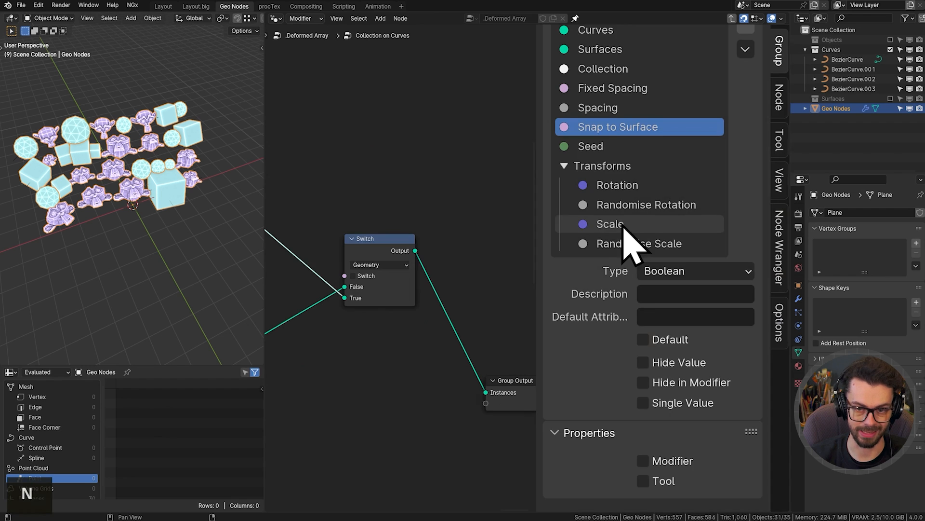
scroll(636, 183, up, 4)
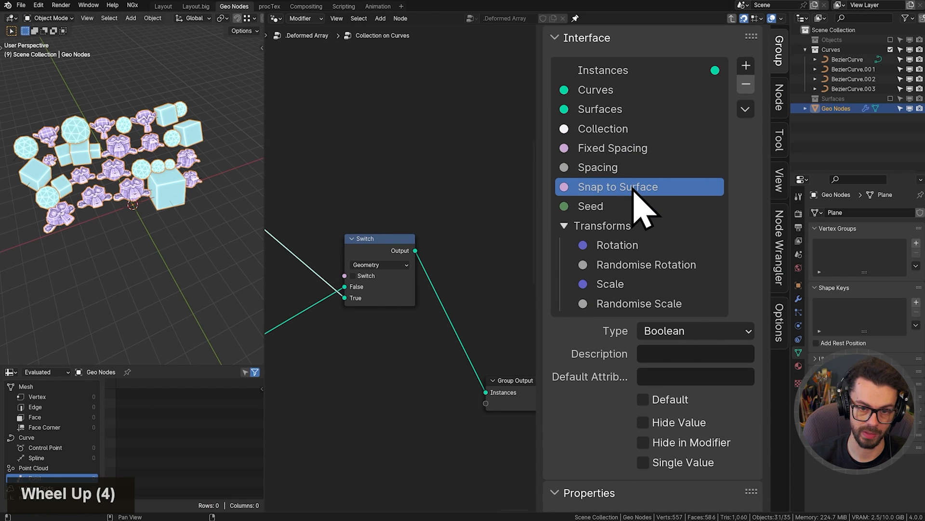
click(746, 66)
click(764, 88)
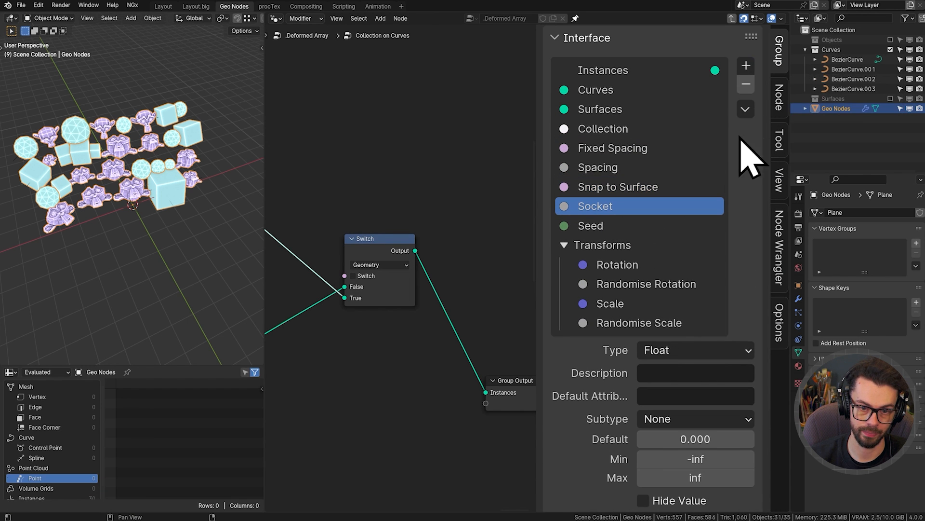
double_click(610, 205)
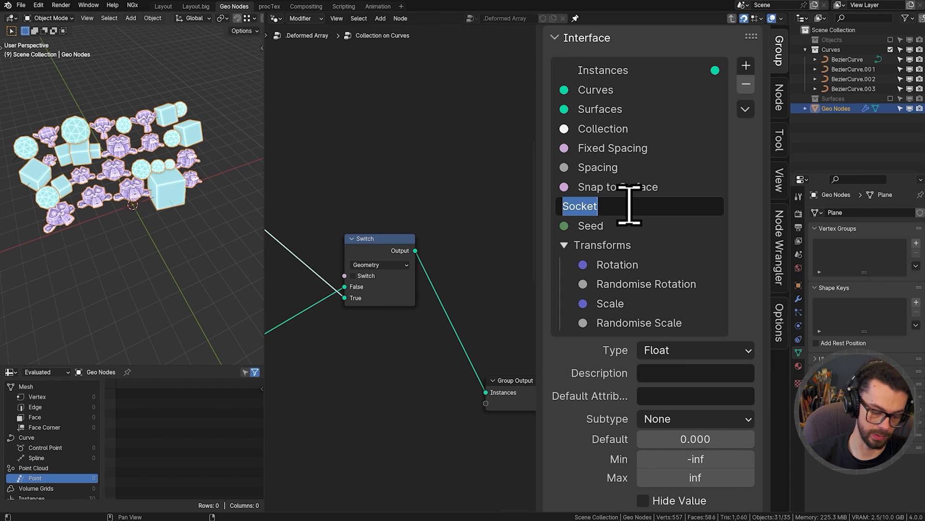
text(Deform to Cu)
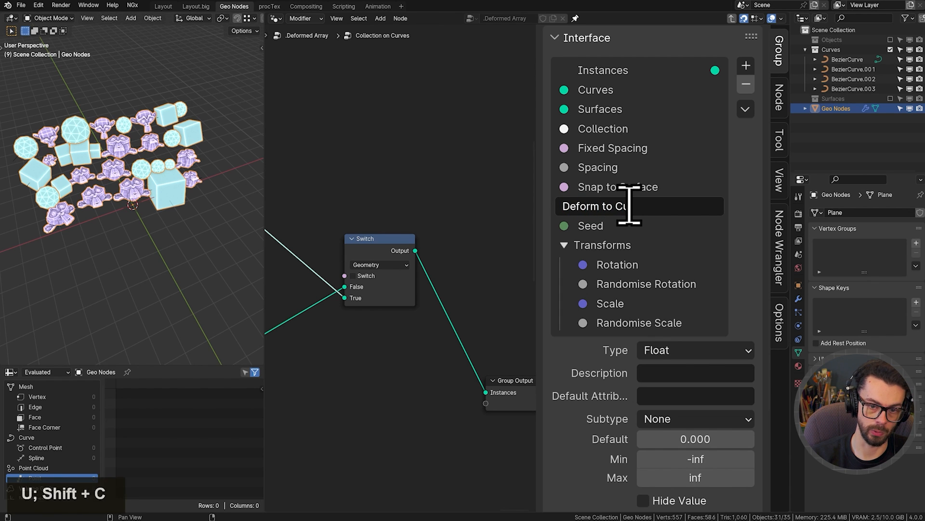
text(rves)
key(Return)
click(670, 351)
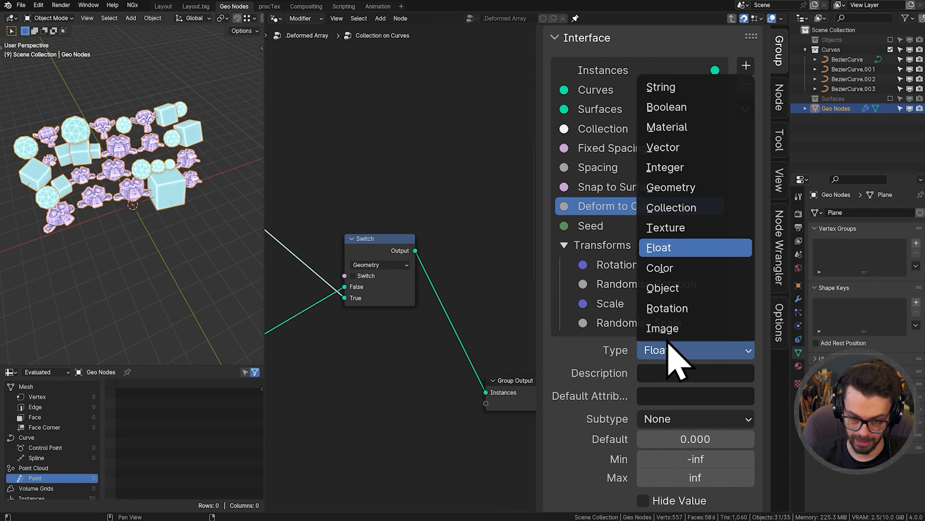
click(670, 107)
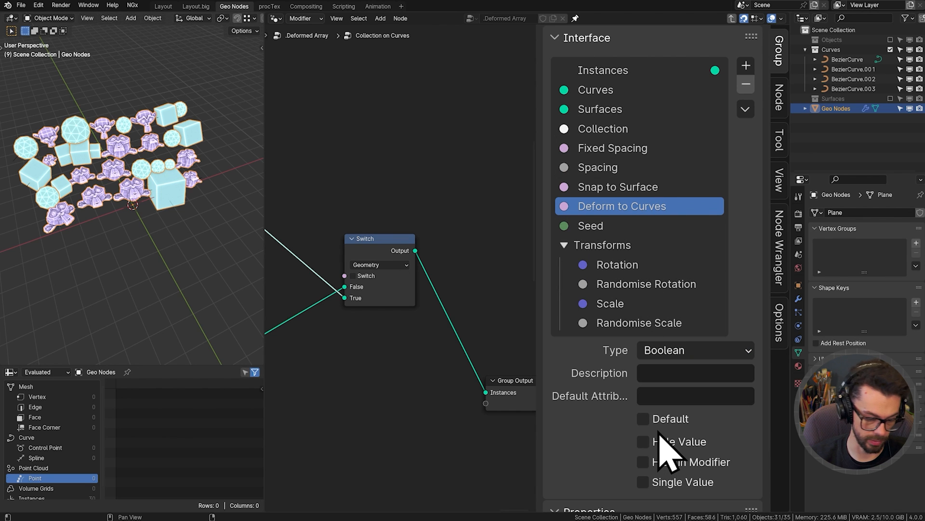
Connect a new Group Input's Deform to Curves to the Switch condition, hide its unused sockets and place it just above the Switch.
key(n)
middle_drag(533, 244, 549, 260)
key(shift+a)
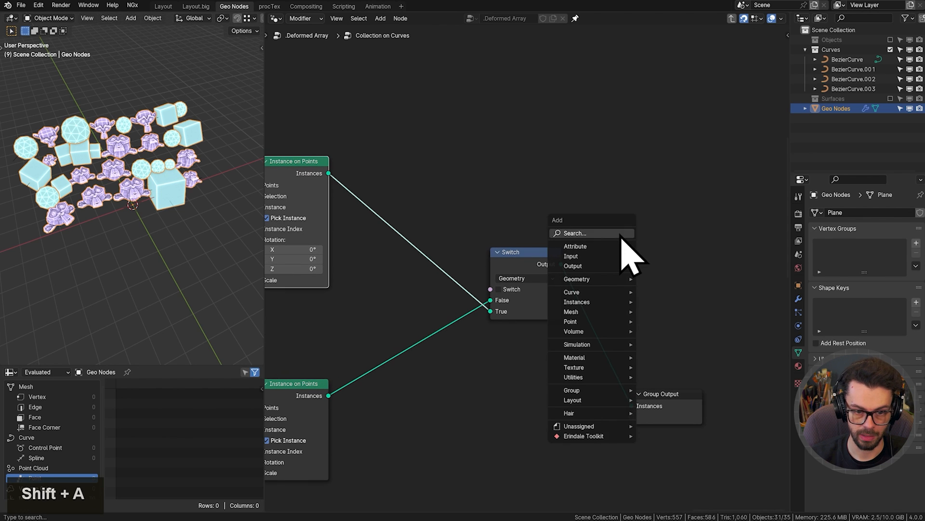
mouse_move(607, 392)
click(660, 388)
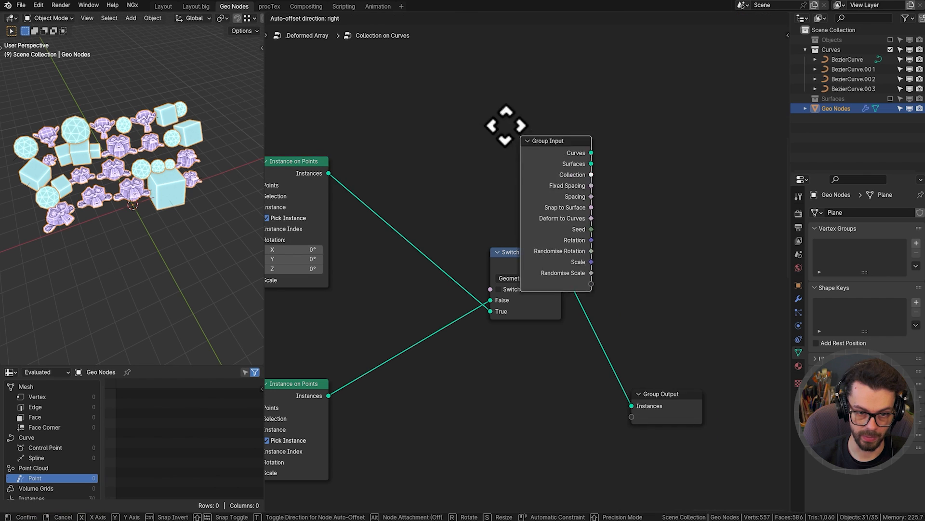
click(464, 75)
drag(553, 169, 488, 295)
scroll(526, 274, up, 5)
middle_drag(545, 216, 528, 285)
key(ctrl+h)
key(g)
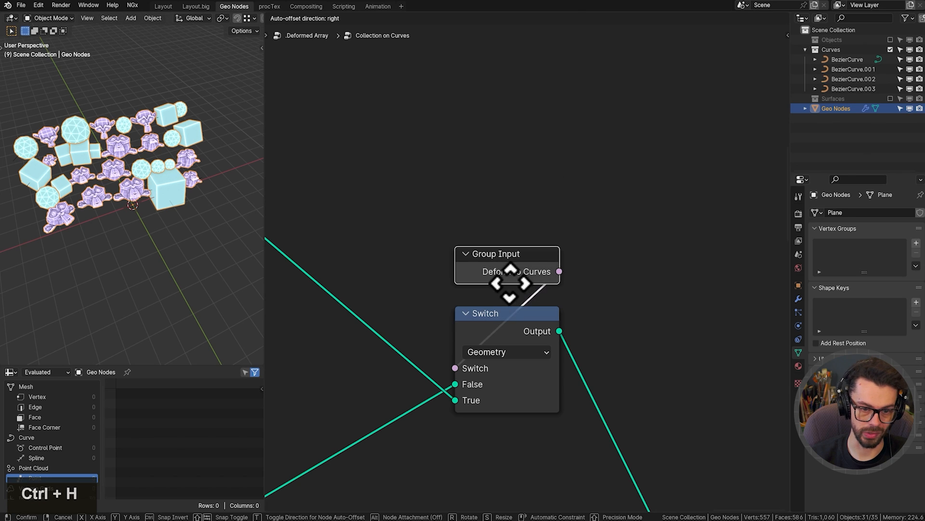
click(505, 280)
Mute the Deform to Curves link and enable the Switch's own condition to preview the True branch.
ctrl+alt+right_drag(473, 302, 542, 316)
drag(506, 268, 509, 284)
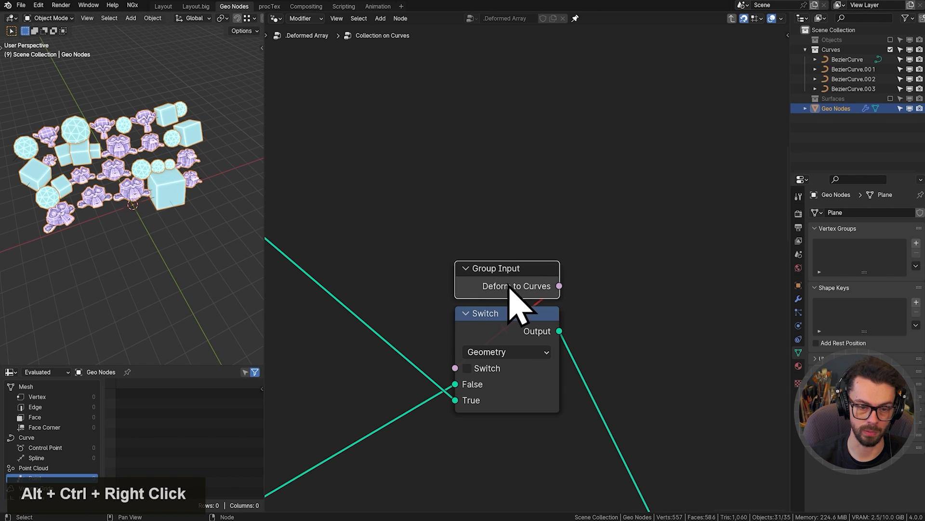
click(467, 368)
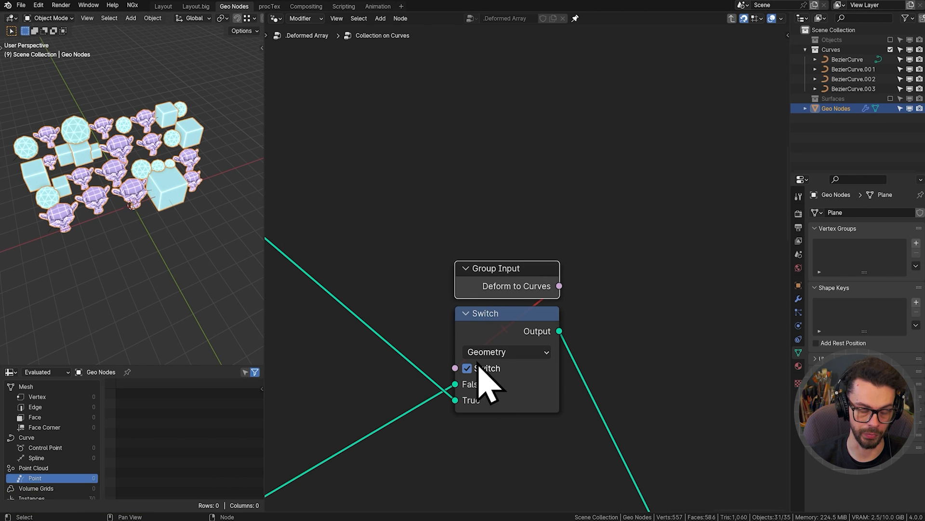
Place the Group Output node right beside the Switch node's output.
scroll(482, 371, down, 4)
shift+middle_drag(379, 288, 574, 270)
middle_drag(171, 250, 84, 250)
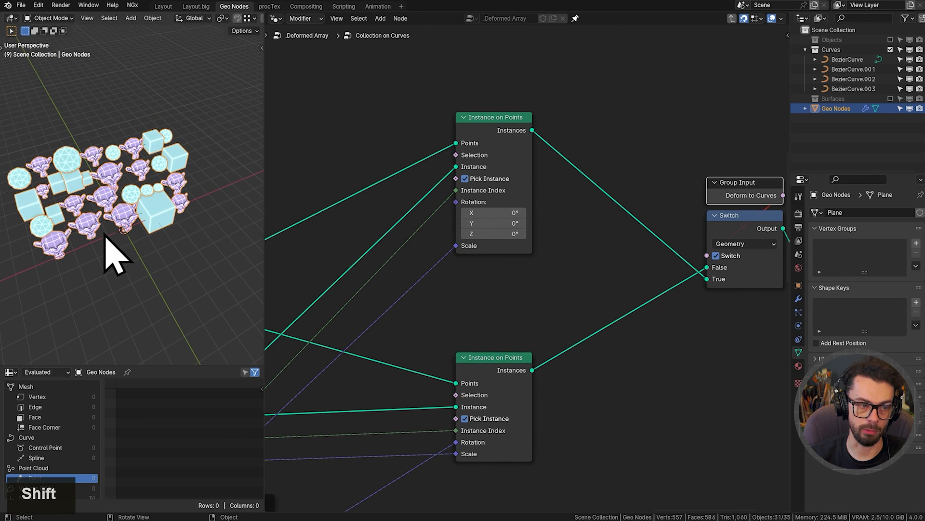
middle_drag(504, 214, 450, 220)
scroll(476, 218, down, 2)
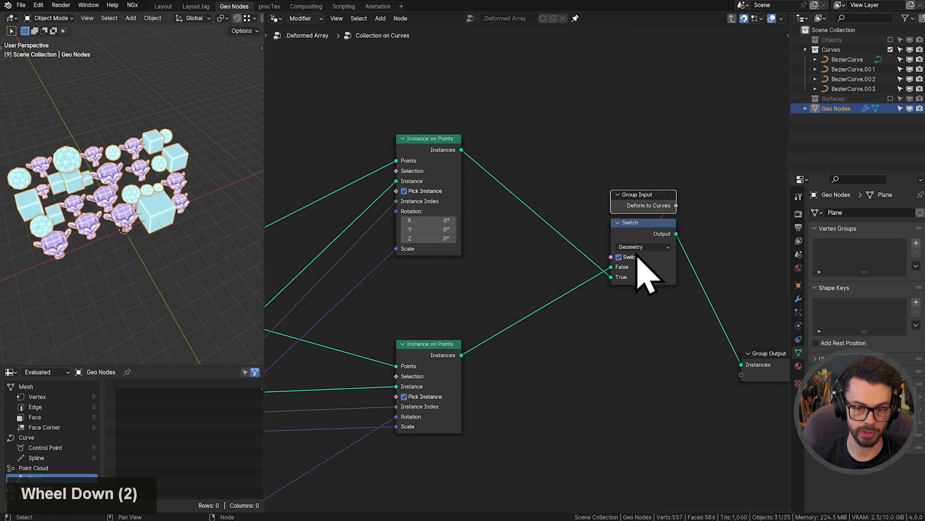
drag(715, 332, 785, 391)
key(g)
click(709, 267)
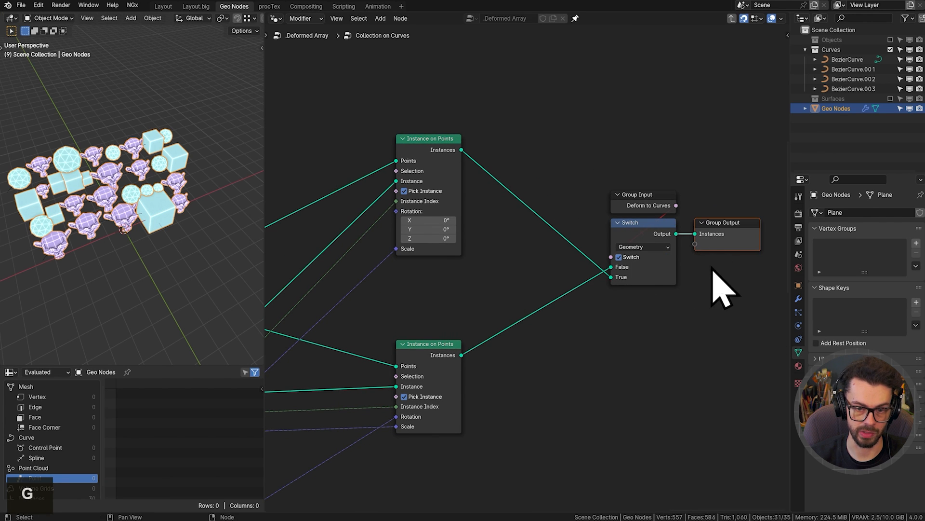
Move the duplicated Instance on Points, the Switch and its Group Input, and Group Output to the right together to free space before them.
drag(713, 264, 374, 159)
key(g)
click(729, 216)
key(g)
click(597, 168)
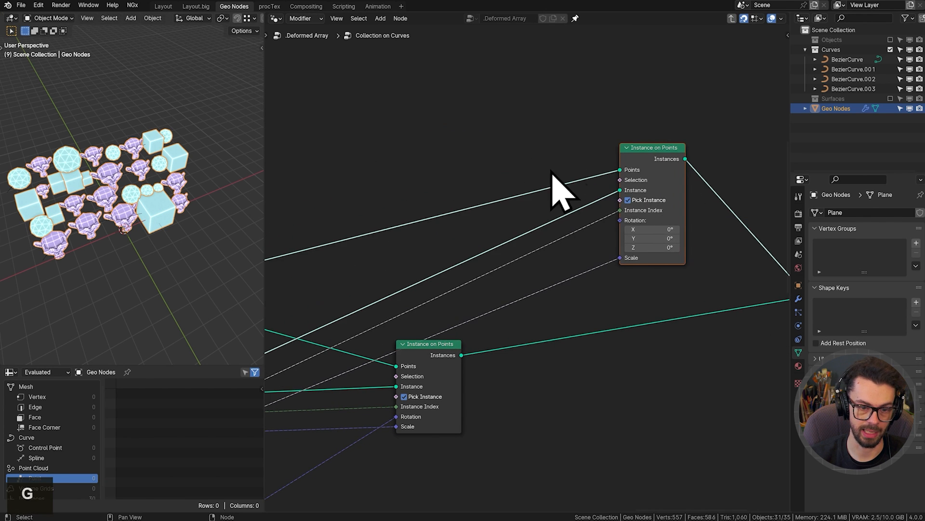
Insert a Set Position node on the Points link leading into the duplicated Instance on Points.
middle_drag(390, 210, 523, 220)
key(shift+a)
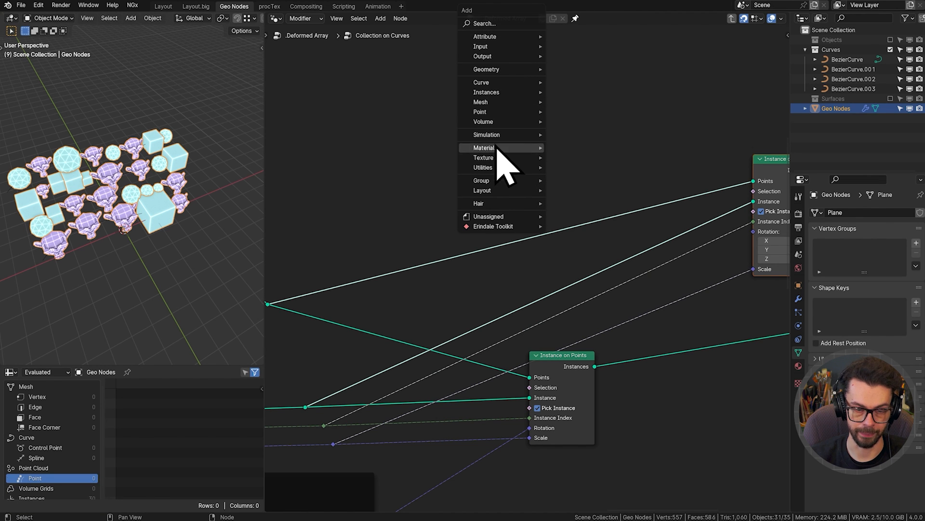
key(shift+a)
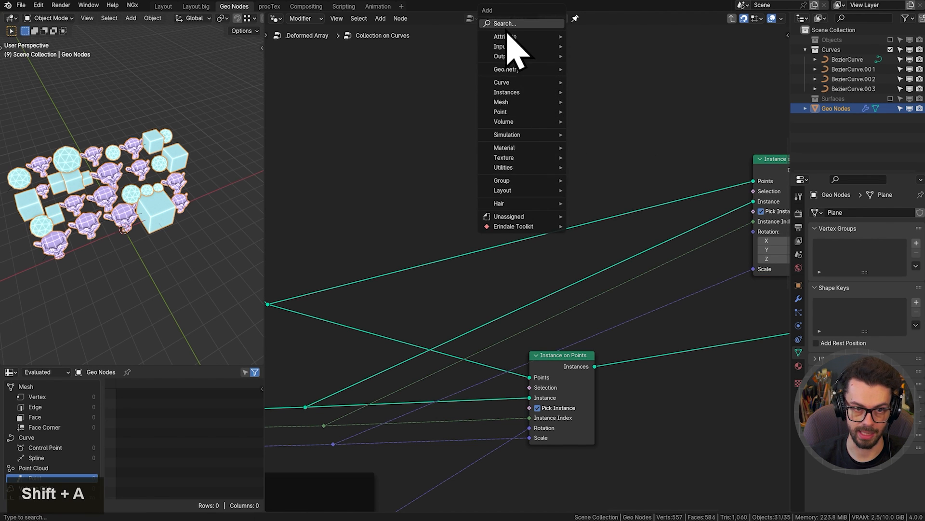
text(se t)
key(Return)
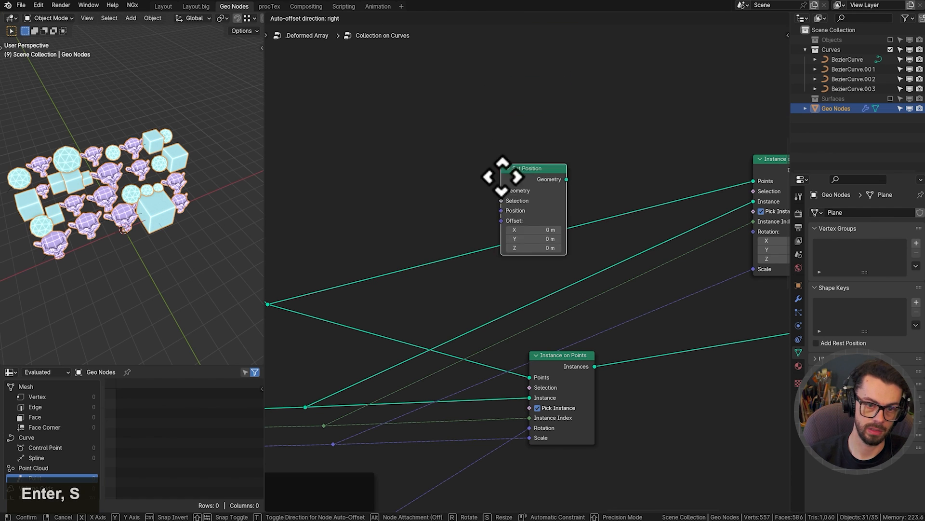
click(606, 165)
scroll(571, 223, up, 8)
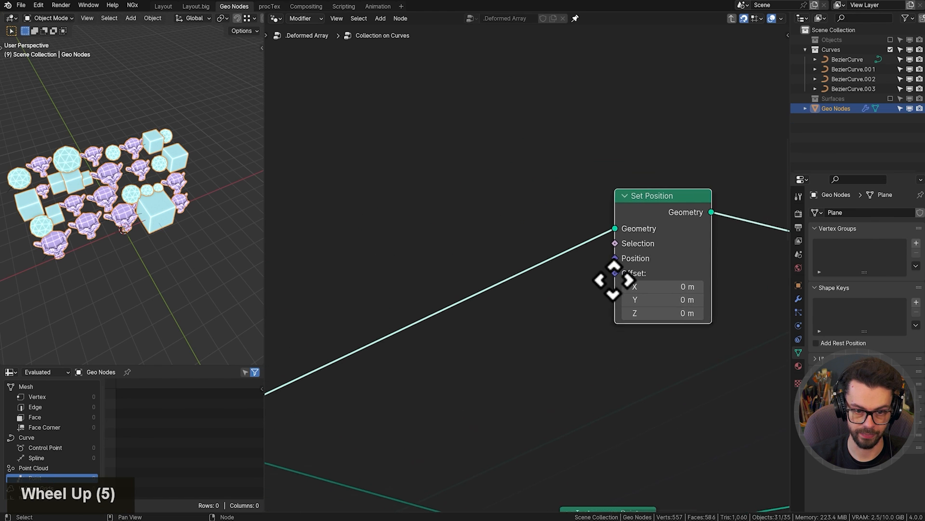
Add a Position node before the Set Position node and feed its vector into a new Multiply vector math node.
key(shift+a)
click(485, 153)
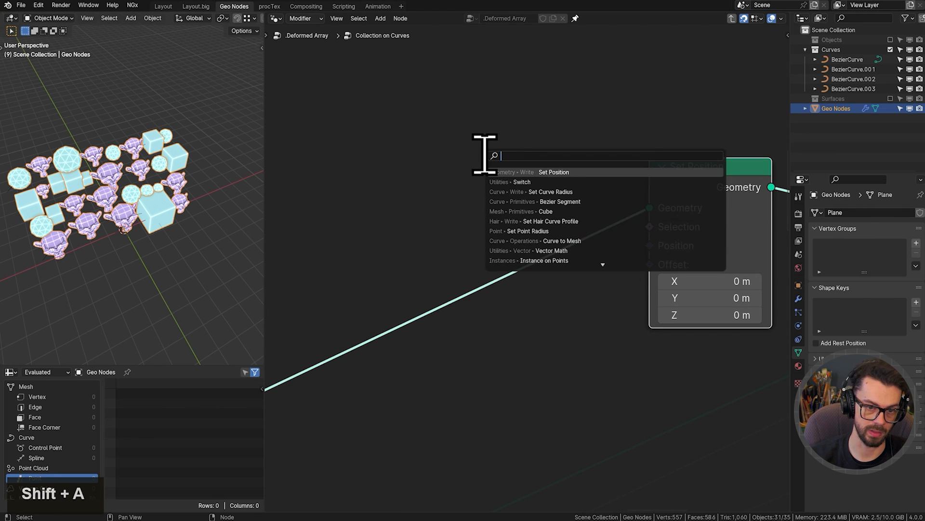
text(pos)
key(Return)
click(274, 151)
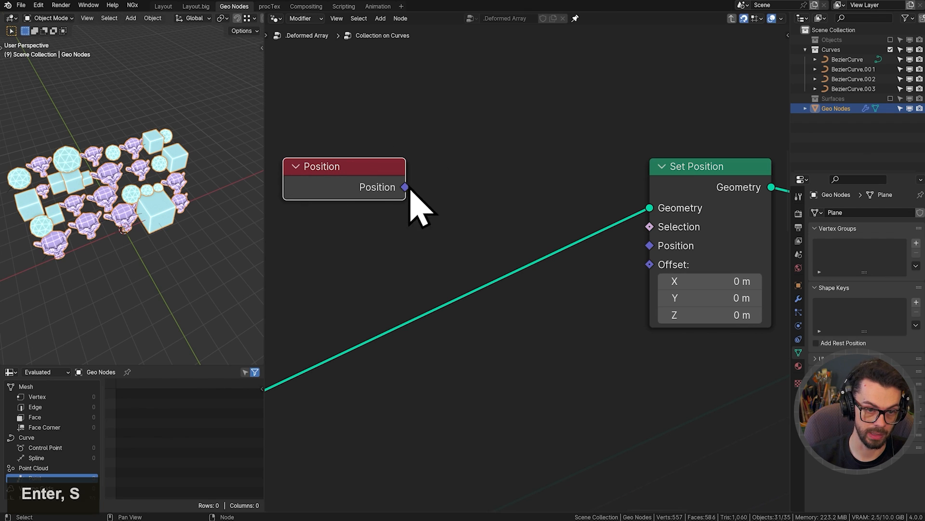
drag(406, 188, 478, 185)
text(mul)
key(Return)
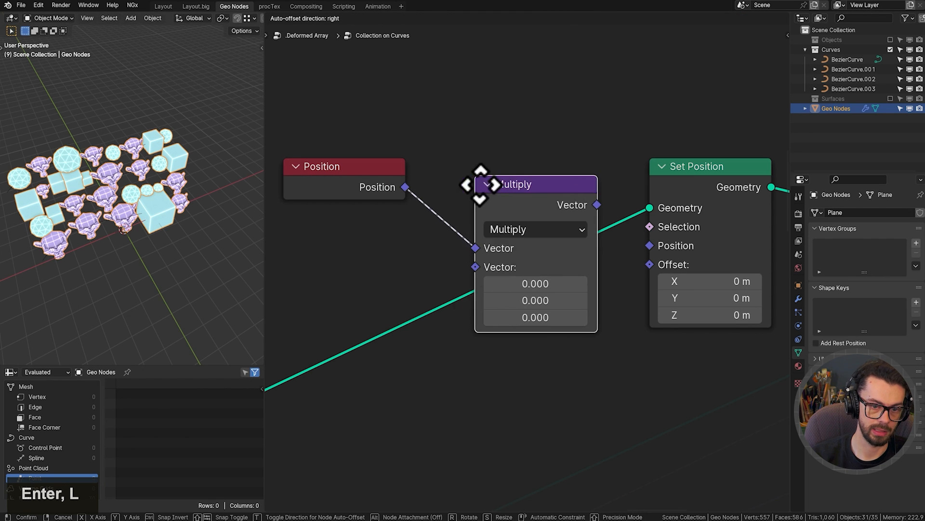
click(436, 175)
Set the Multiply vector's X to 1, link its output to Set Position's Position, and move Position and Multiply closer to it.
click(475, 266)
text(1)
key(Return)
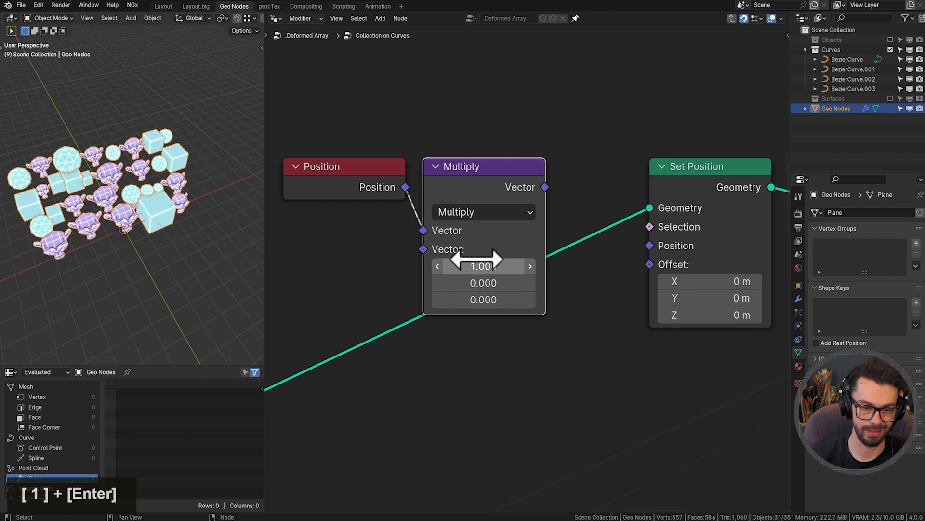
drag(549, 189, 652, 247)
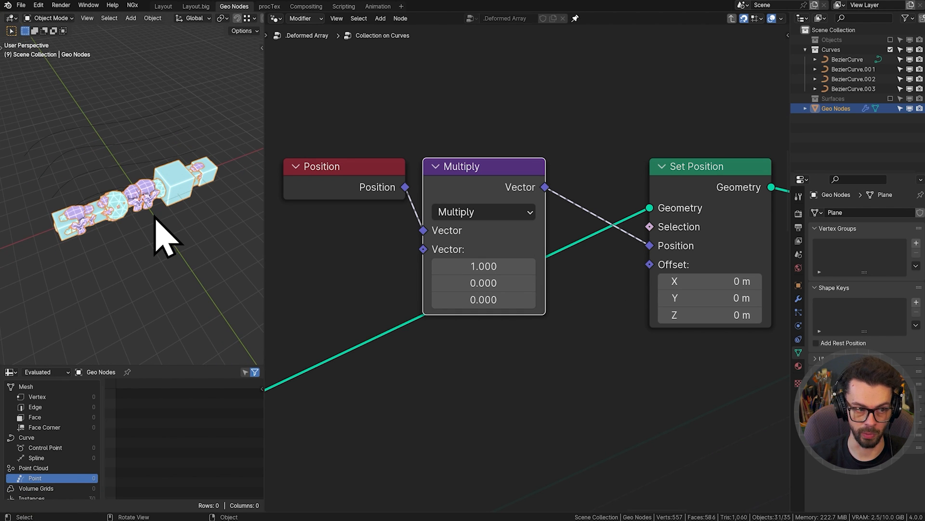
key(l)
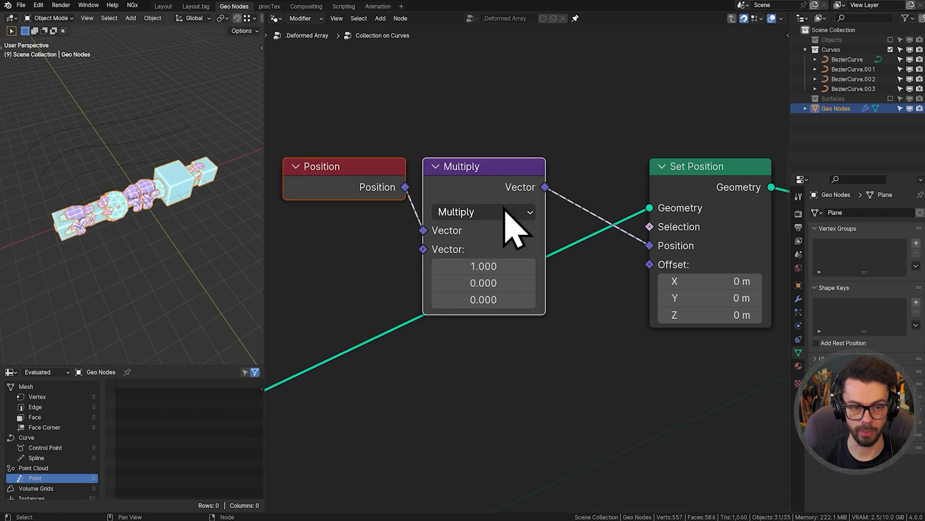
key(g)
click(540, 192)
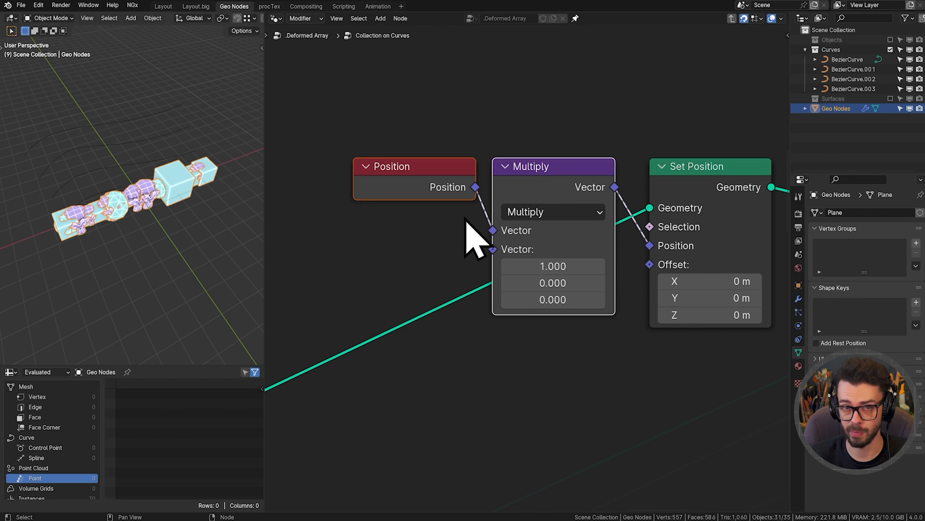
Delete the Position and Multiply nodes in front of the Set Position node.
drag(407, 133, 557, 223)
key(x)
scroll(497, 224, down, 12)
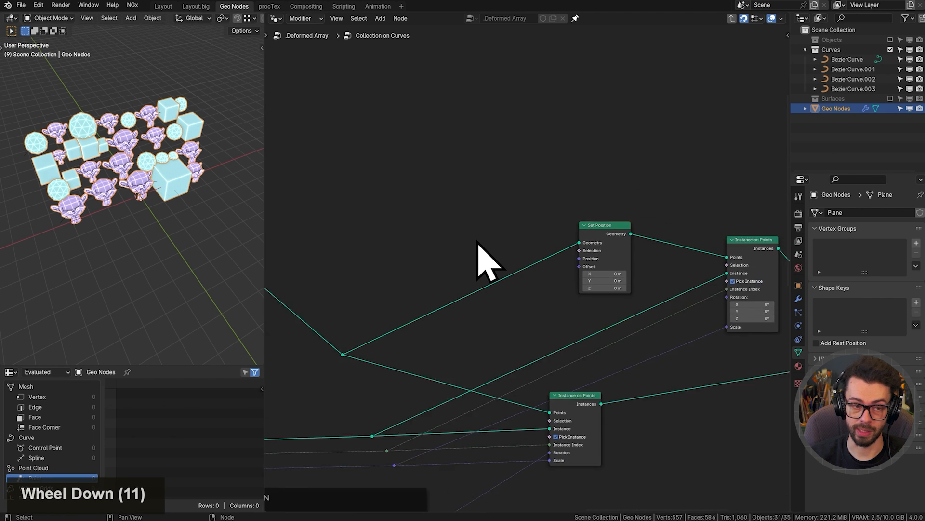
Insert a Capture Attribute node on the link between the POINTS FOR PACKING frame's Set Position and the Fixed Spacing Switch's False input.
middle_drag(479, 242, 684, 227)
scroll(609, 281, up, 4)
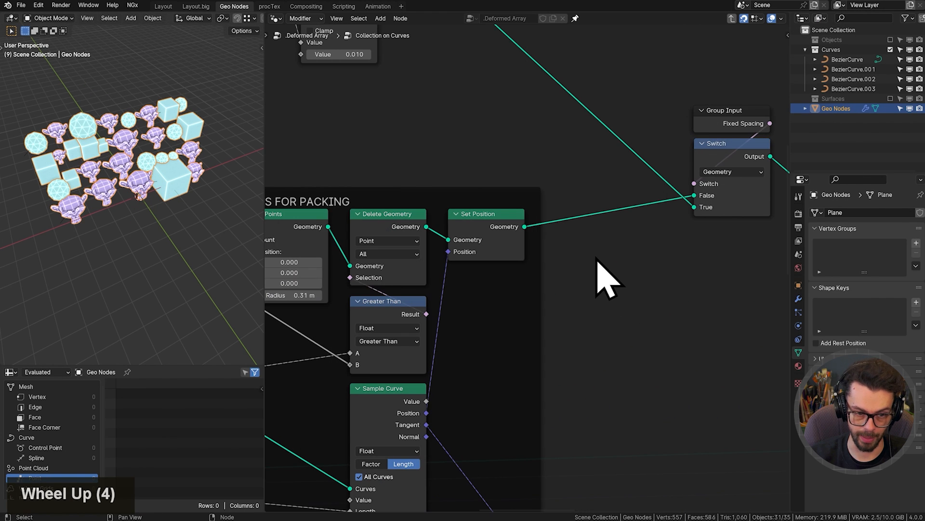
scroll(605, 277, down, 3)
middle_drag(605, 277, 533, 269)
key(shift+a)
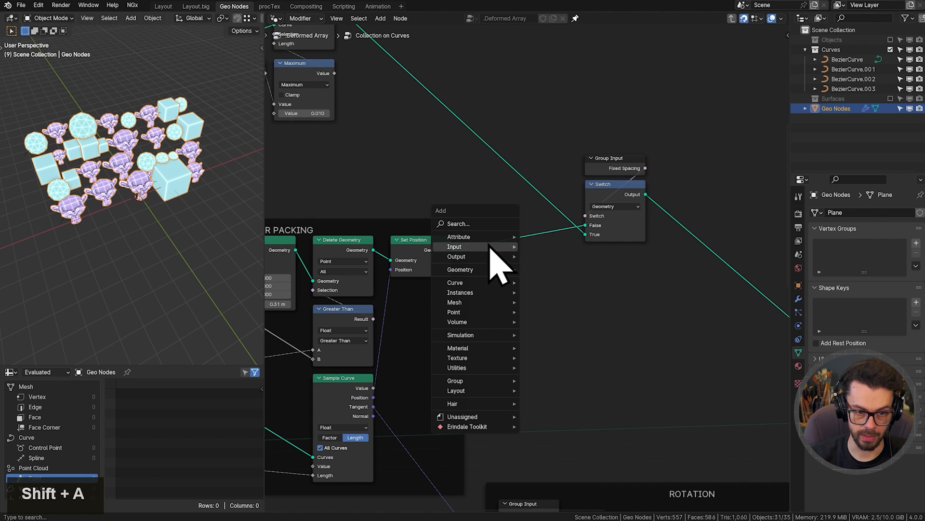
mouse_move(490, 238)
click(577, 272)
click(470, 234)
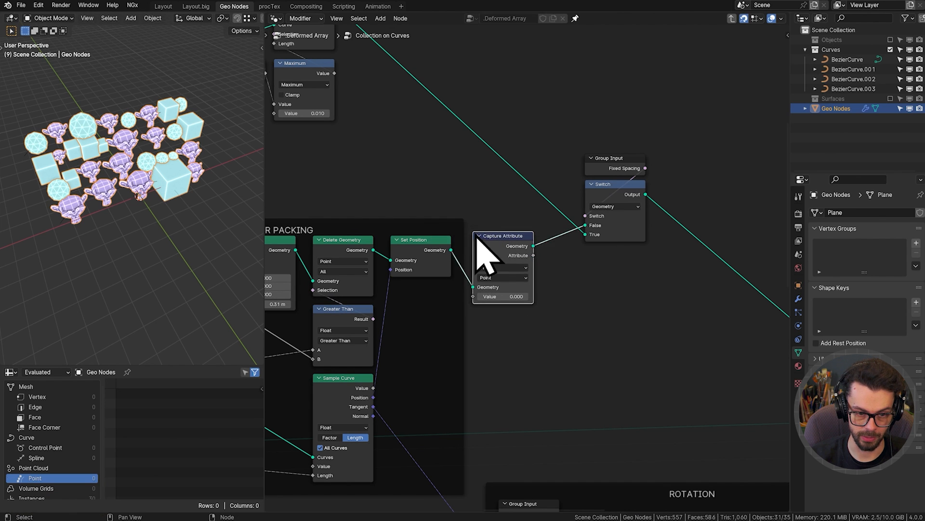
scroll(549, 265, up, 4)
middle_drag(425, 269, 711, 254)
middle_drag(666, 219, 496, 211)
drag(629, 213, 623, 213)
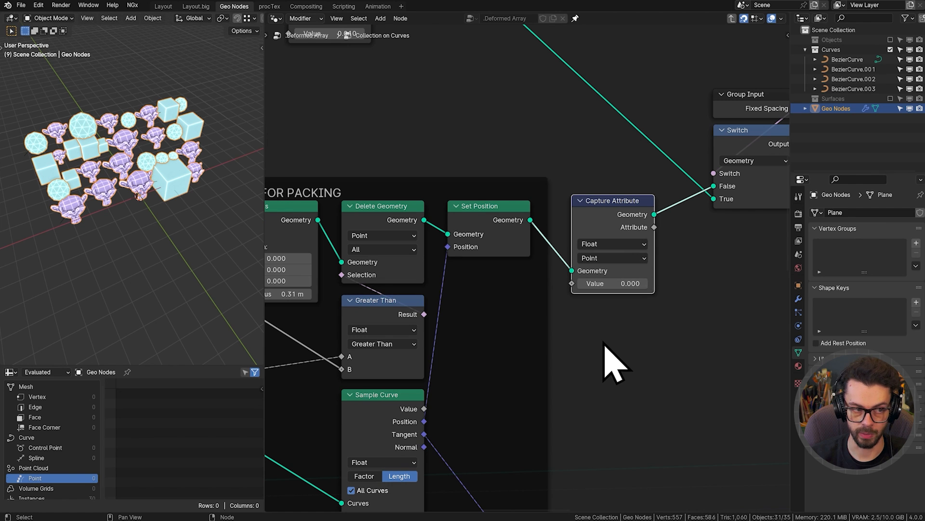
Examine the Separate XYZ node on the Instance Packer's Length output and where its X value leads.
scroll(560, 334, down, 3)
middle_drag(438, 343, 701, 247)
middle_drag(458, 316, 653, 279)
middle_drag(393, 289, 544, 274)
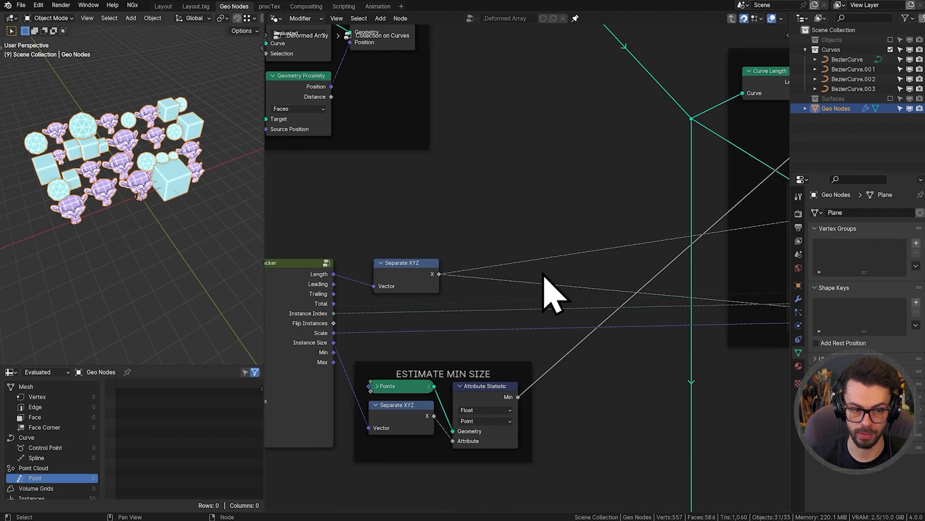
click(409, 281)
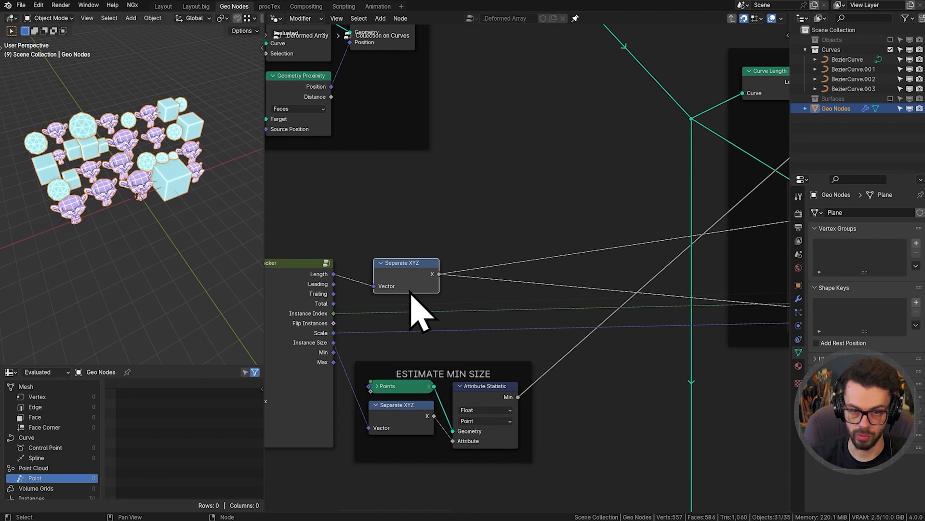
mouse_move(411, 292)
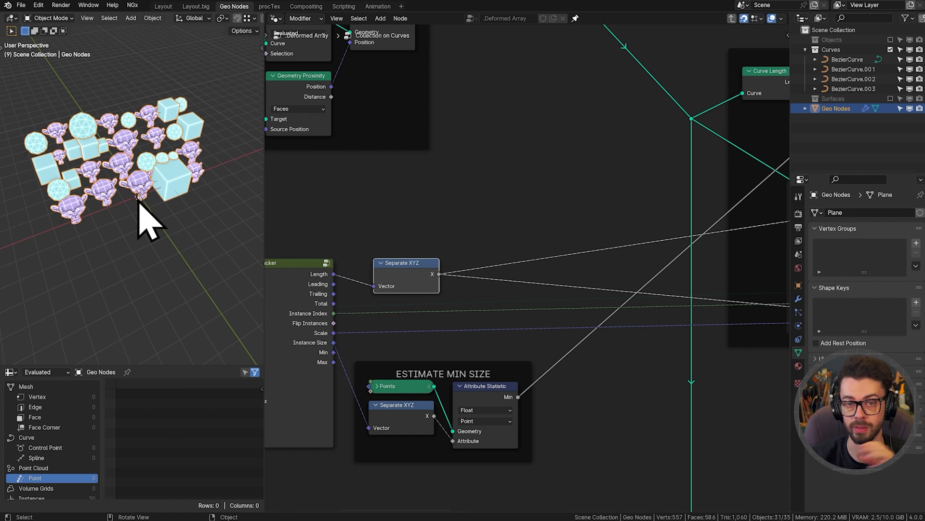
Move the Curve Deform Grouped and Bounding Box Grouped nodes together to just above the duplicated Instance on Points.
scroll(665, 217, down, 9)
middle_drag(665, 217, 675, 400)
middle_drag(475, 192, 600, 306)
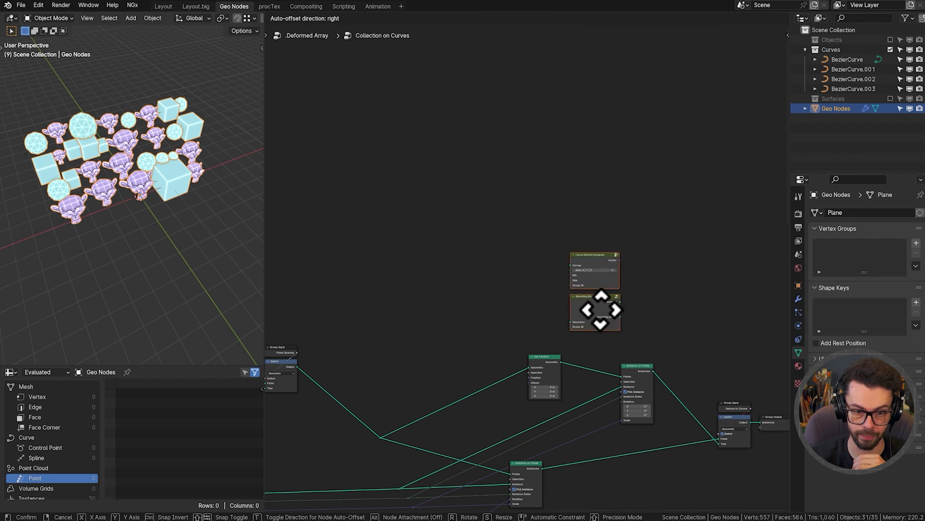
scroll(653, 352, up, 8)
scroll(462, 289, up, 6)
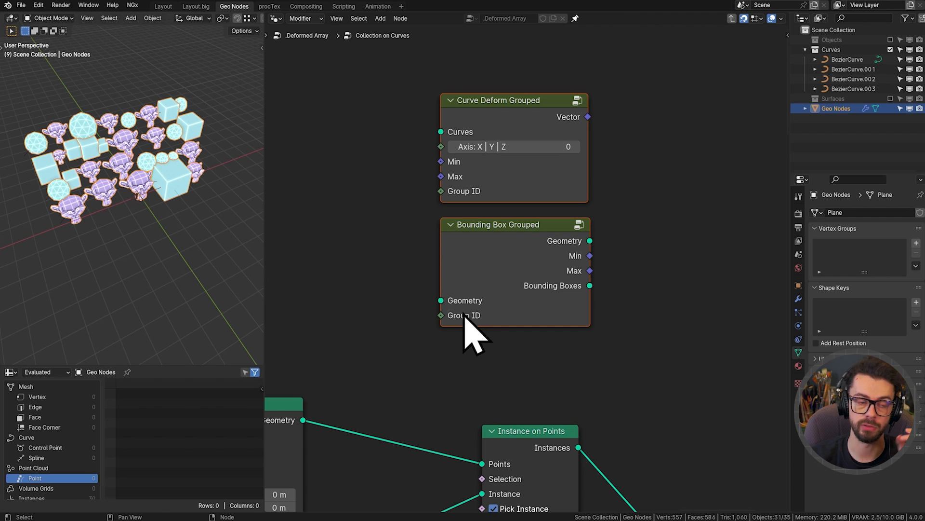
Set the data type of the Capture Attribute node after the packing points to Vector.
scroll(434, 318, down, 7)
middle_drag(484, 283, 540, 246)
scroll(610, 203, up, 8)
middle_drag(602, 207, 588, 223)
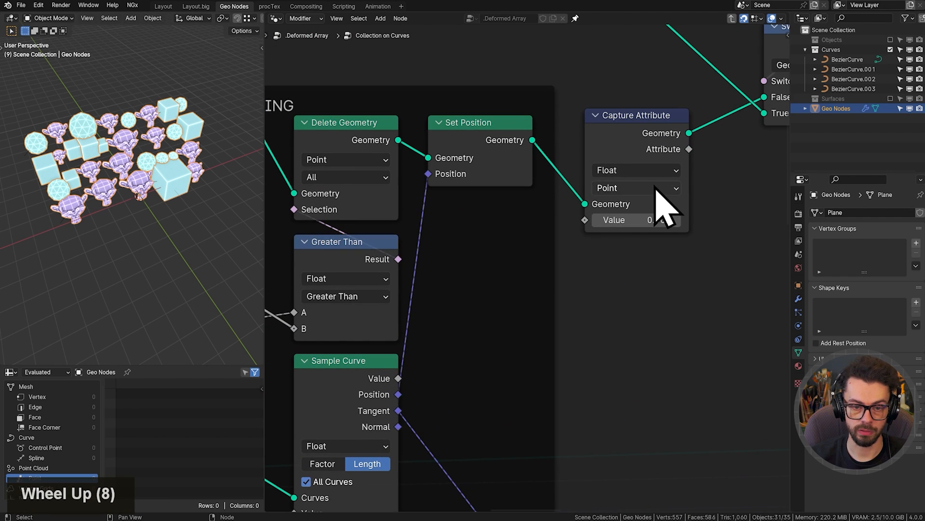
click(652, 173)
click(643, 236)
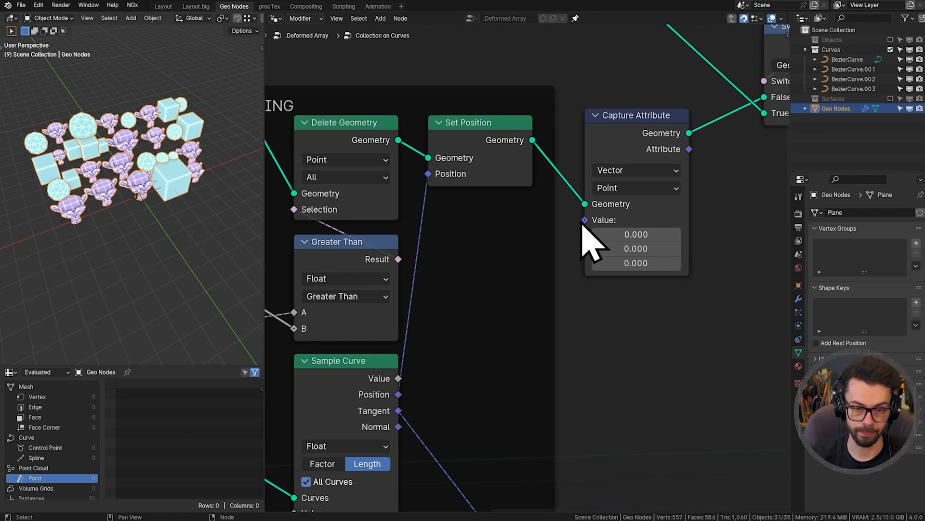
Feed the Capture Attribute's Value from a new Combine XYZ node placed directly beneath it.
drag(584, 220, 523, 226)
text(x)
key(Return)
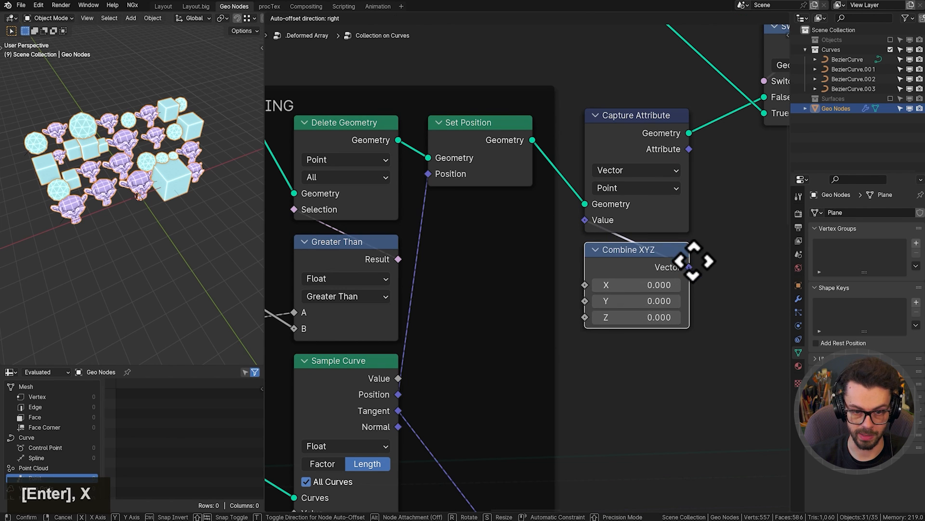
click(692, 260)
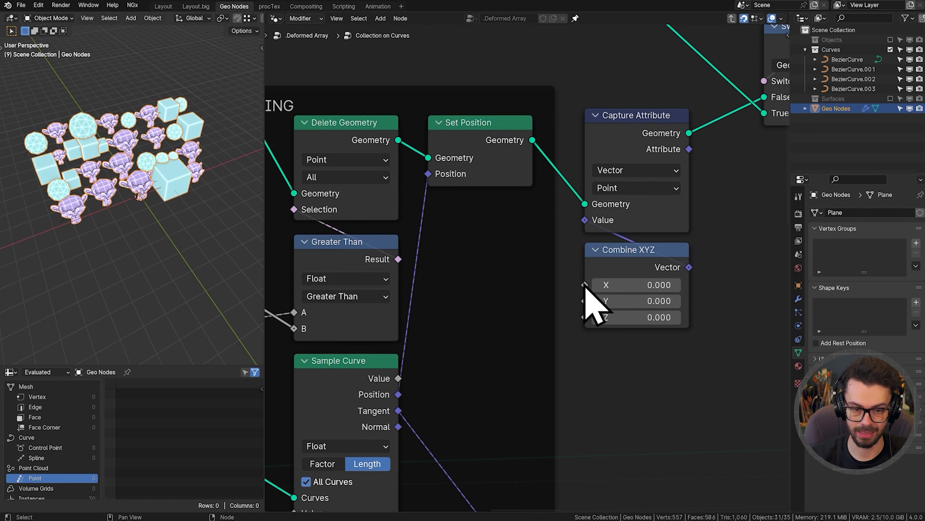
Maximise the node editor and link the X output of the Instance Packer's Length Separate XYZ to the Combine XYZ's X.
scroll(603, 275, down, 6)
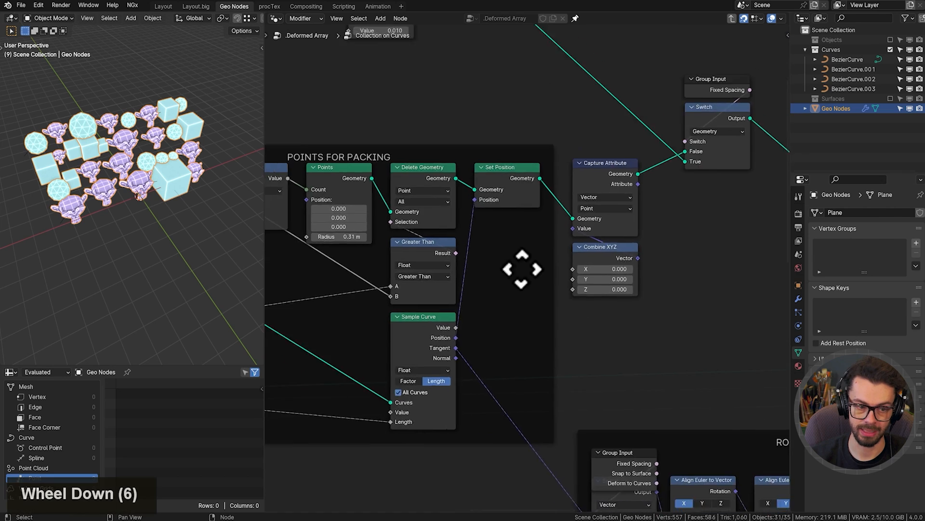
scroll(535, 242, down, 3)
key(ctrl+space)
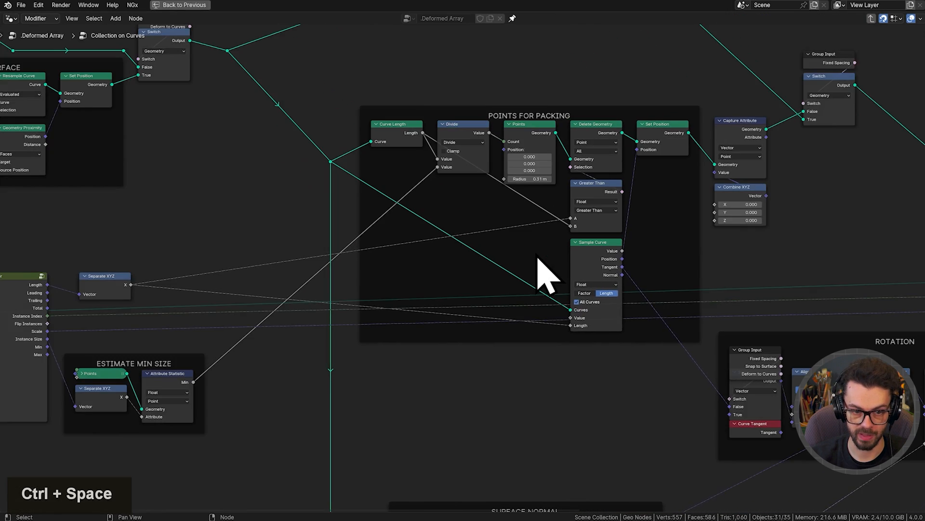
scroll(531, 290, up, 1)
scroll(588, 254, down, 1)
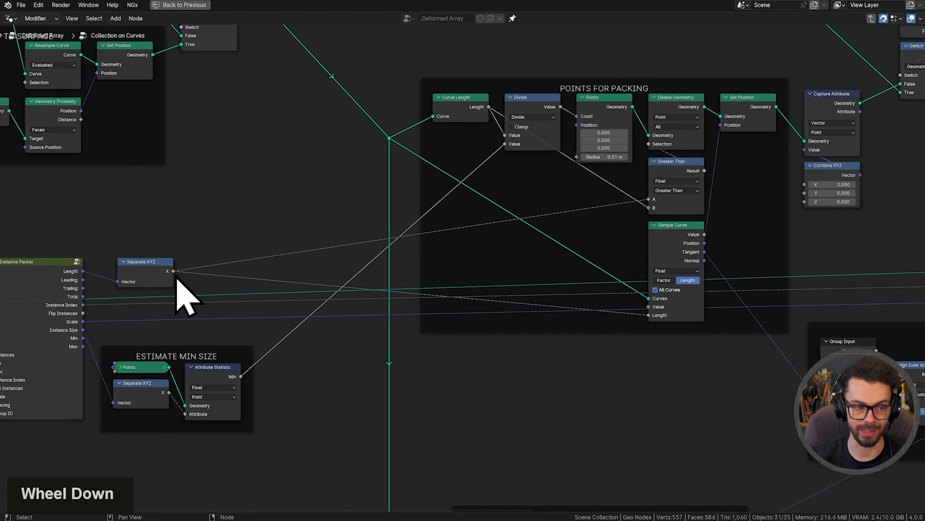
drag(198, 237, 806, 179)
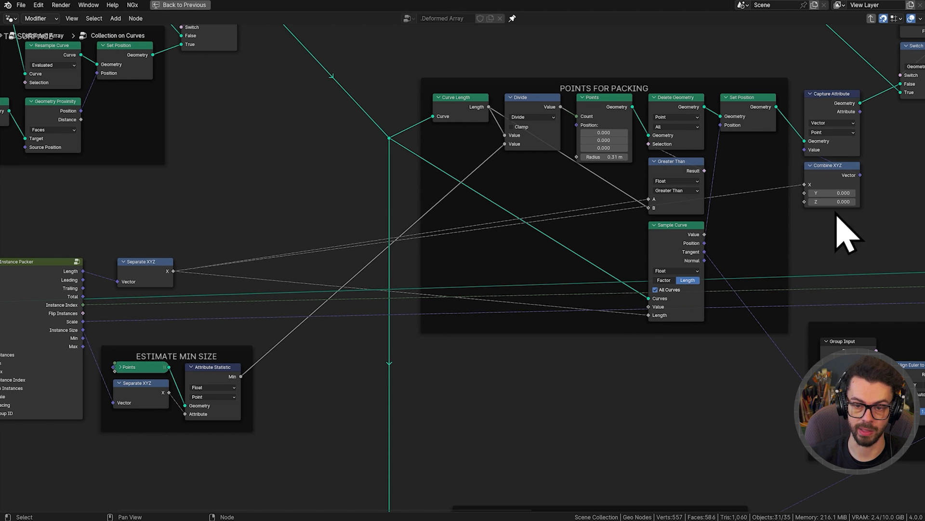
Bundle the three links leaving the Length Separate XYZ's X output through a reroute placed beside the node.
mouse_move(189, 254)
shift+right_down()
mouse_move(182, 283)
mouse_move(209, 280)
shift+right_up()
key(g)
scroll(211, 282, down, 1)
click(207, 284)
key(g)
click(209, 277)
Extend the bundled X links with a second reroute and slide it horizontally into the POINTS FOR PACKING frame before Sample Curve.
key(g)
key(x)
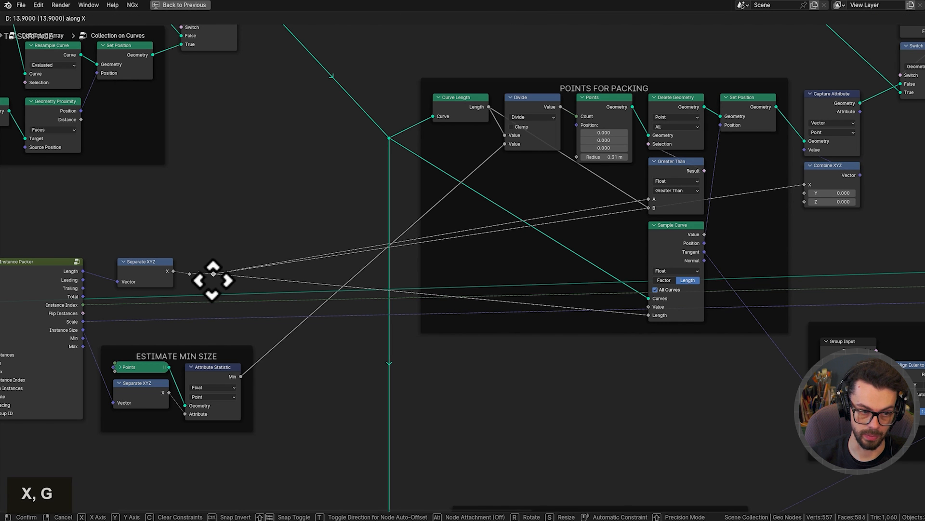
click(215, 285)
key(g)
key(x)
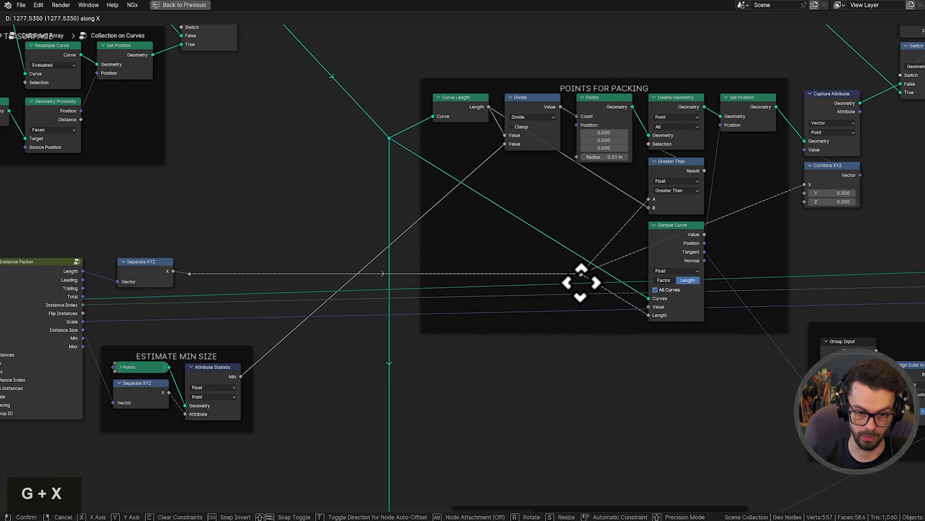
Move the reroute that feeds Sample Curve's Length along X within the Points for Packing frame.
click(582, 289)
middle_drag(584, 309, 598, 270)
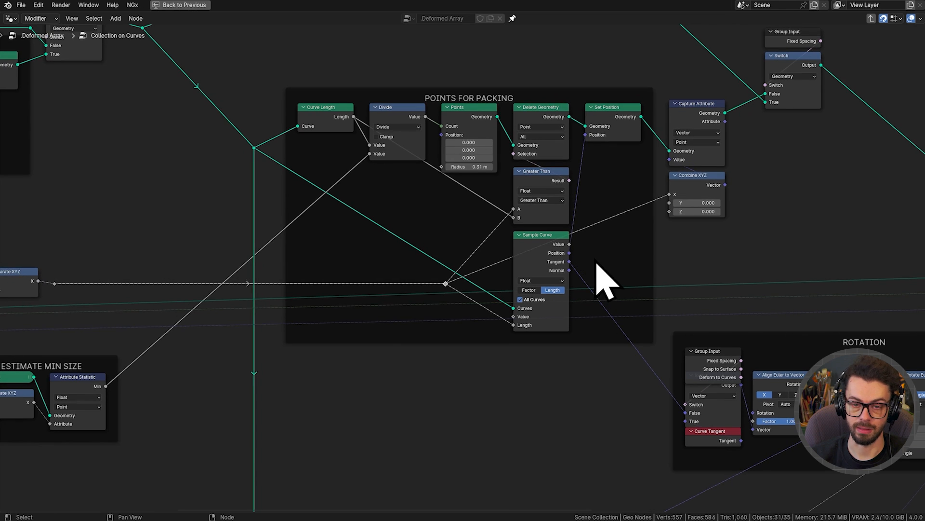
middle_drag(691, 227, 675, 240)
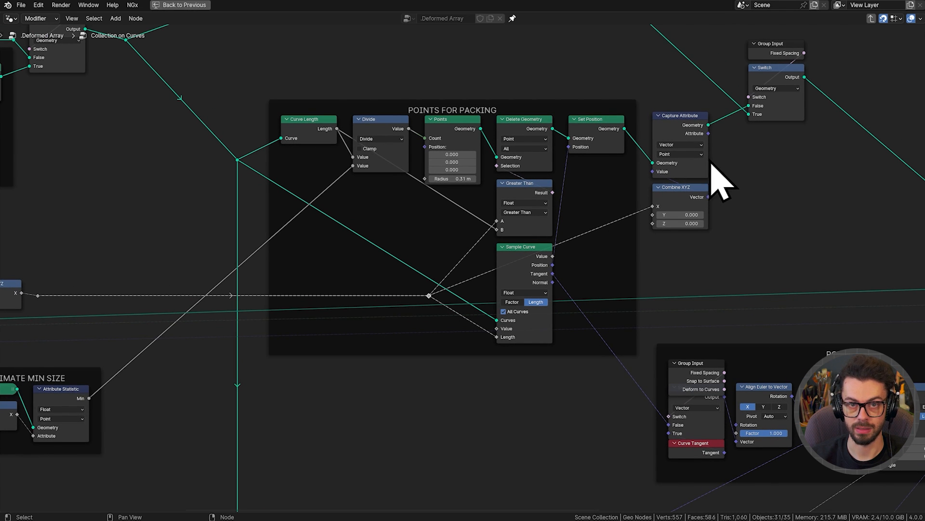
middle_drag(712, 164, 678, 166)
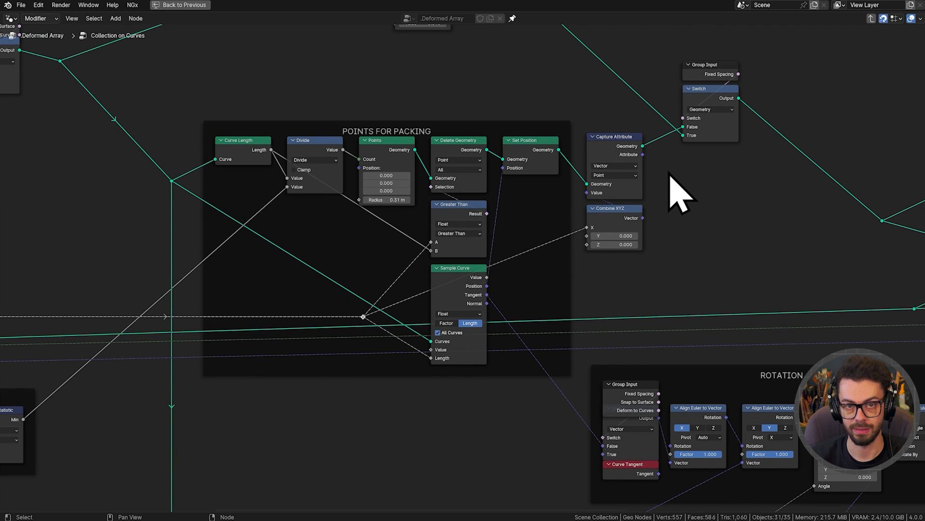
middle_drag(668, 180, 564, 206)
scroll(320, 268, up, 2)
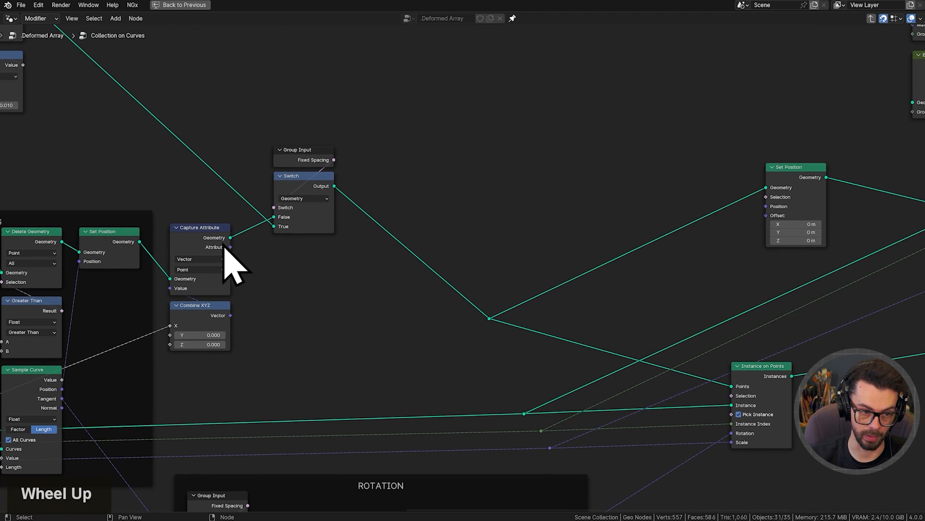
drag(287, 112, 479, 218)
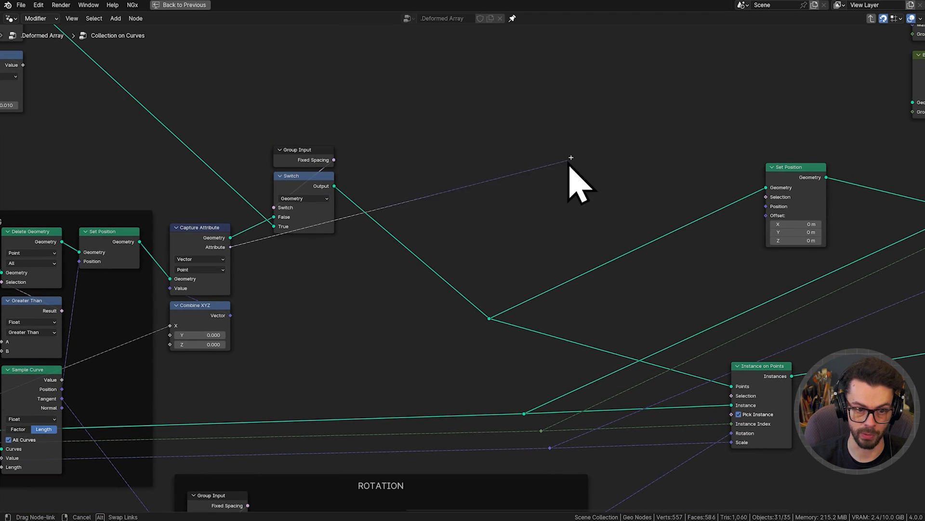
drag(569, 159, 569, 159)
text(se)
key(Return)
click(534, 161)
key(x)
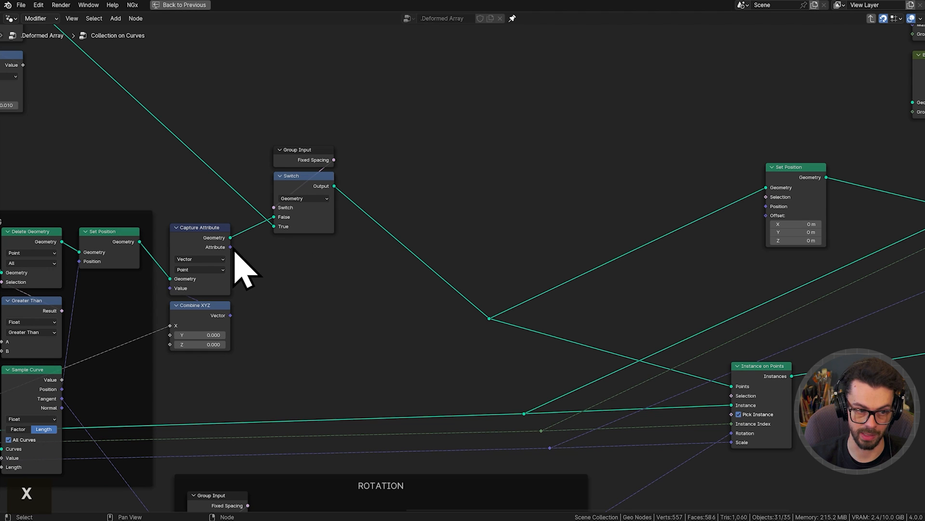
Add a Separate XYZ node fed by the Attribute output of the Capture Attribute node.
drag(230, 248, 486, 186)
text(sep)
key(Return)
click(541, 168)
Add a Combine XYZ node fed by the separated X component and connect its Vector to the Set Position node's Position.
middle_drag(598, 180, 453, 177)
scroll(453, 177, up, 1)
drag(458, 174, 536, 164)
text(cx)
key(Return)
click(536, 164)
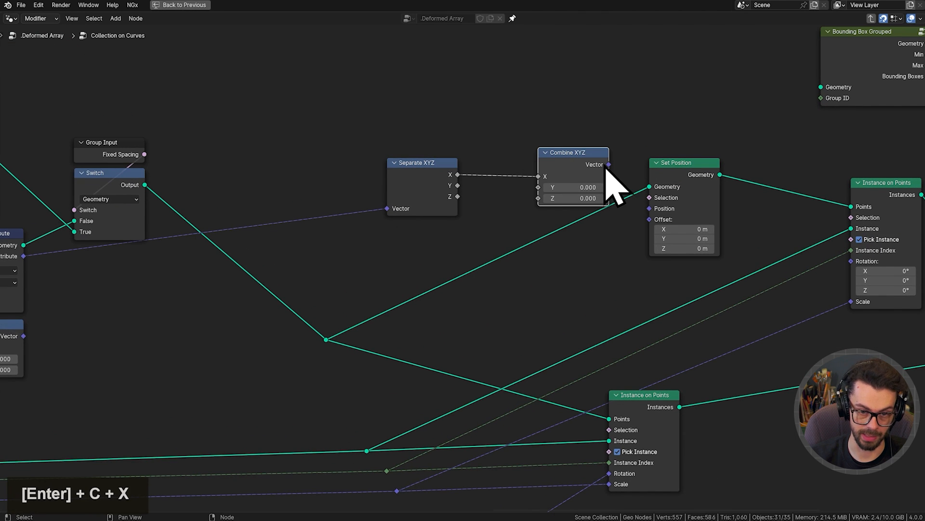
drag(639, 218, 651, 212)
Move the Combine XYZ node down beside Set Position and hide its unused Y and Z sockets.
drag(585, 156, 592, 219)
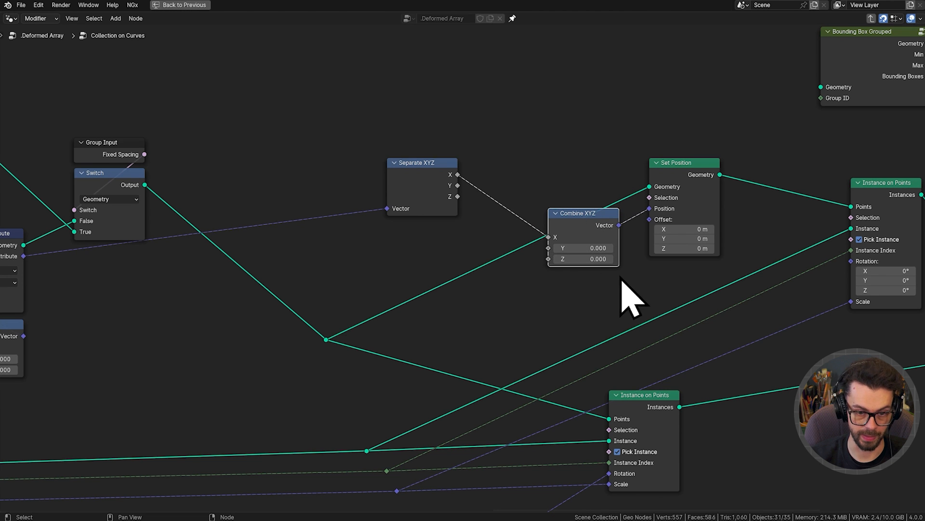
key(ctrl+h)
click(683, 199)
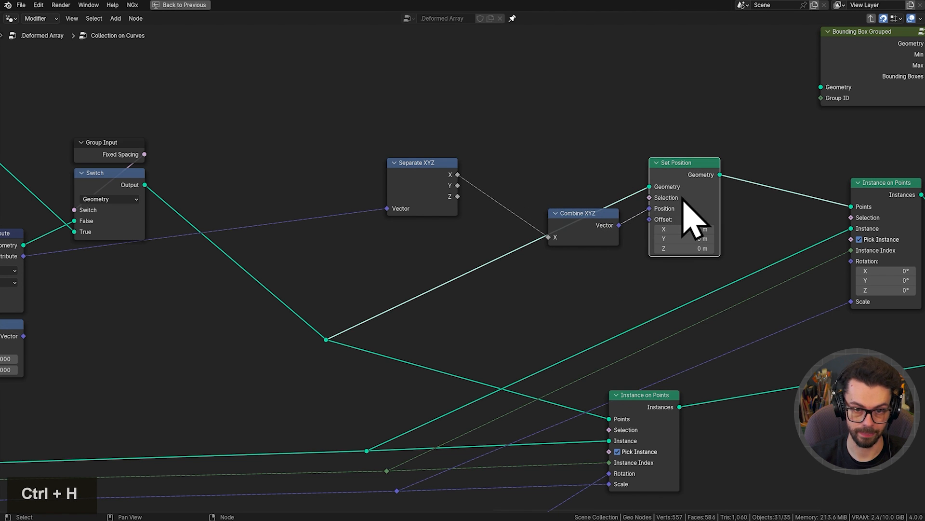
Restore the multi-editor layout from the maximized node editor and view the packed instances in the 3D viewport.
key(ctrl+space)
middle_drag(198, 190, 94, 225)
scroll(361, 291, down, 3)
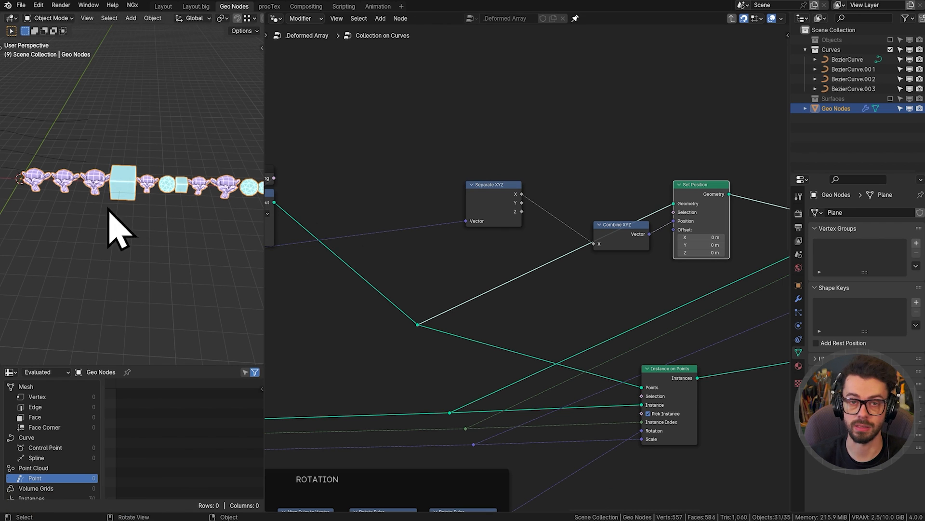
Set the data type of the Sample Curve node in the Points for Packing frame to Integer.
middle_drag(399, 261, 611, 256)
middle_drag(430, 275, 531, 264)
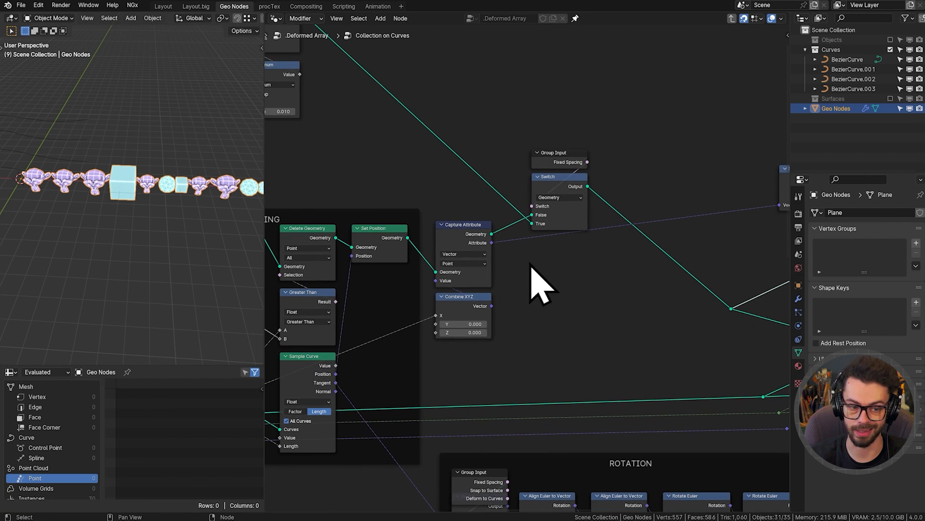
scroll(524, 263, up, 3)
middle_drag(413, 329, 649, 227)
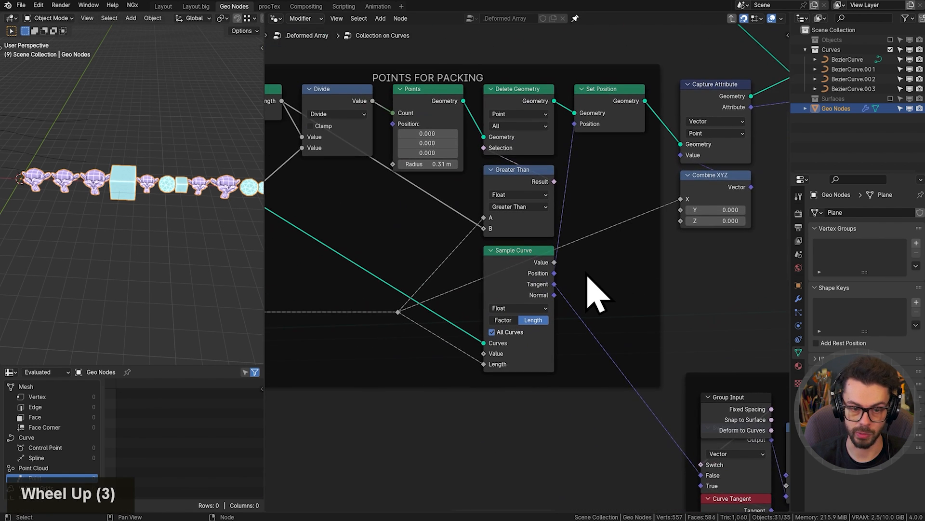
scroll(585, 277, up, 3)
scroll(578, 283, up, 1)
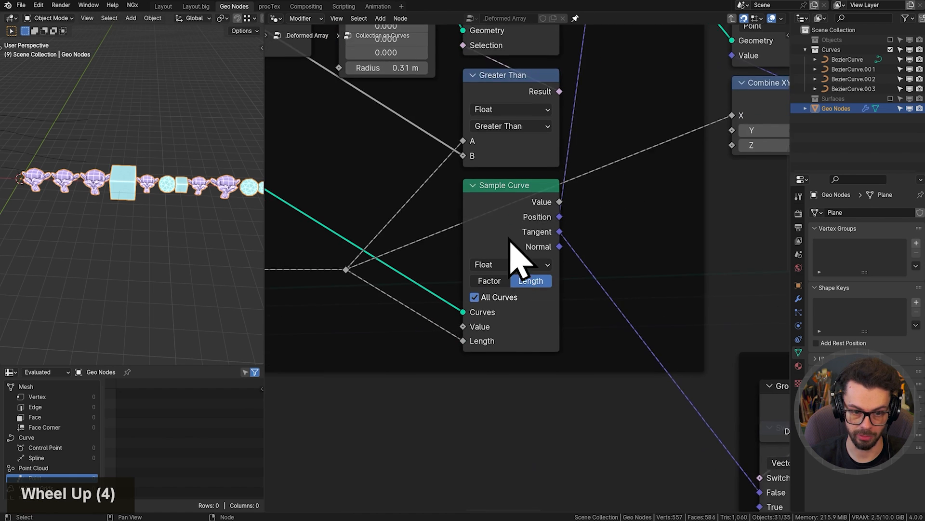
click(540, 244)
click(530, 308)
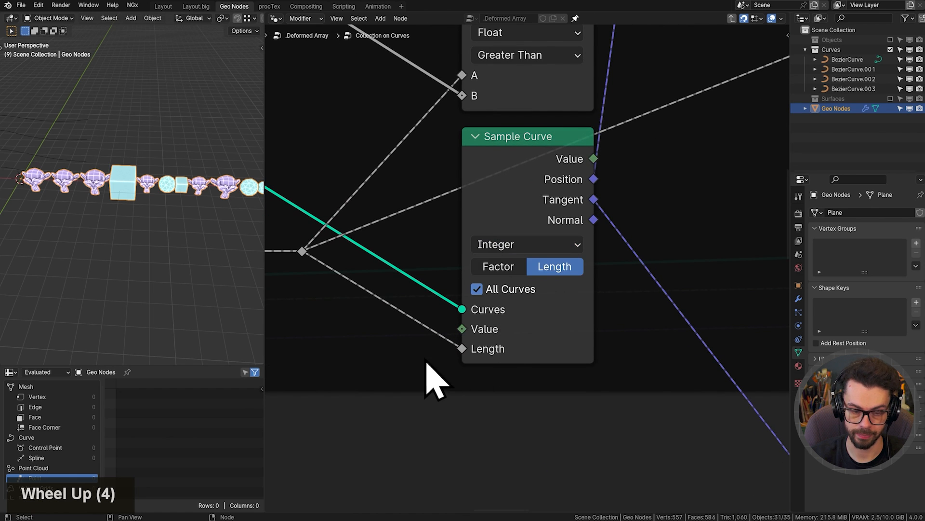
Add an Index node below the Sample Curve node.
middle_drag(427, 362, 502, 319)
key(shift+a)
mouse_move(500, 312)
click(467, 294)
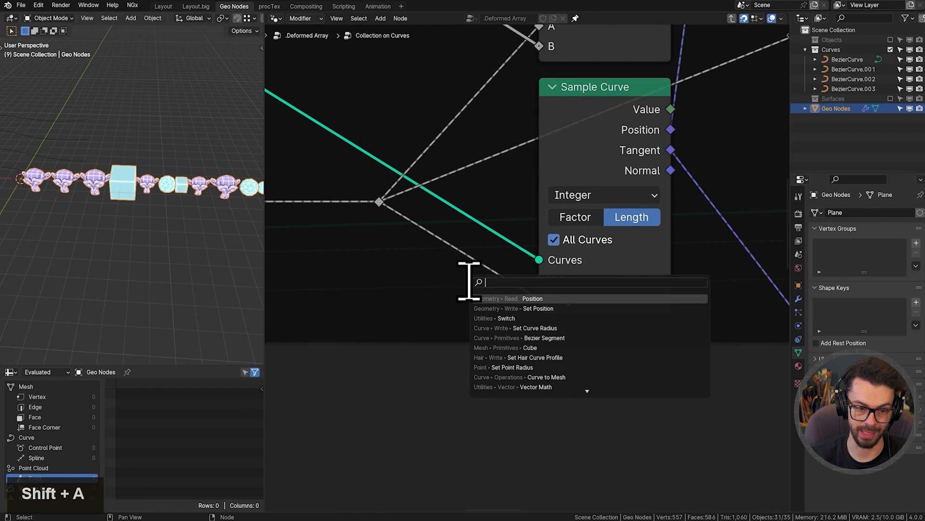
text(ind)
key(Return)
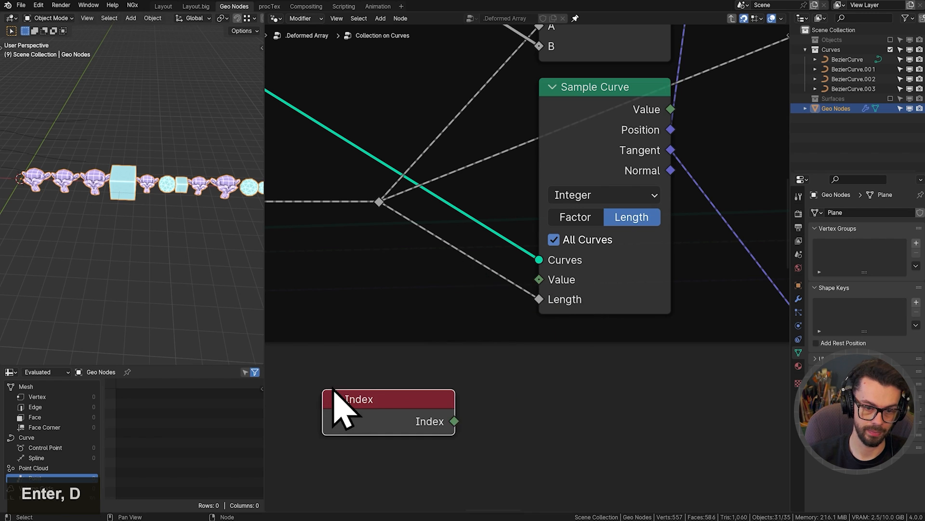
Add an Evaluate on Domain node fed by the Index node, using Integer data on the Spline domain.
drag(453, 422, 554, 326)
text(eval)
key(Down)
key(Return)
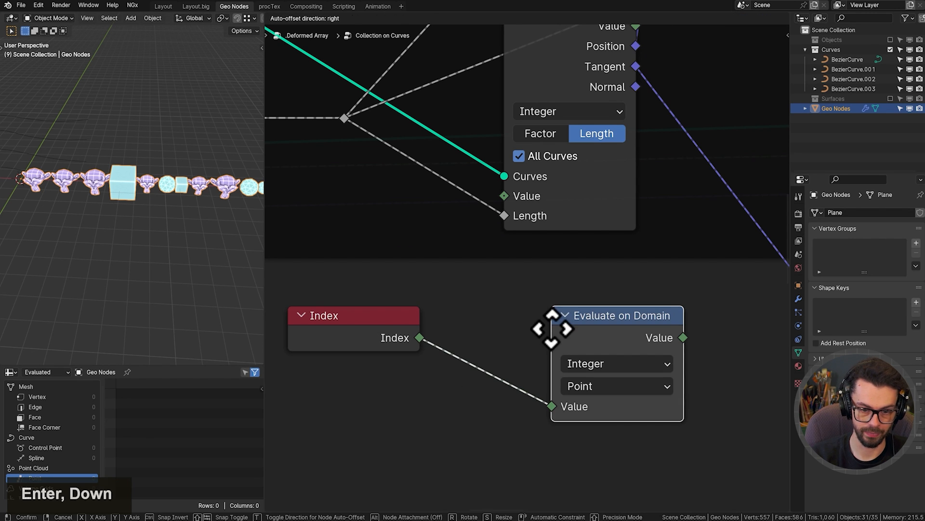
click(515, 309)
click(593, 345)
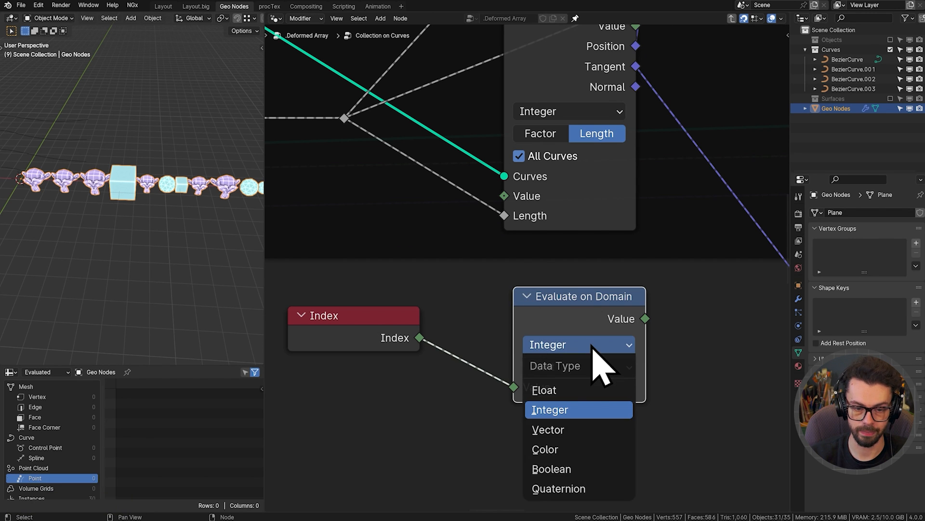
click(592, 345)
click(550, 374)
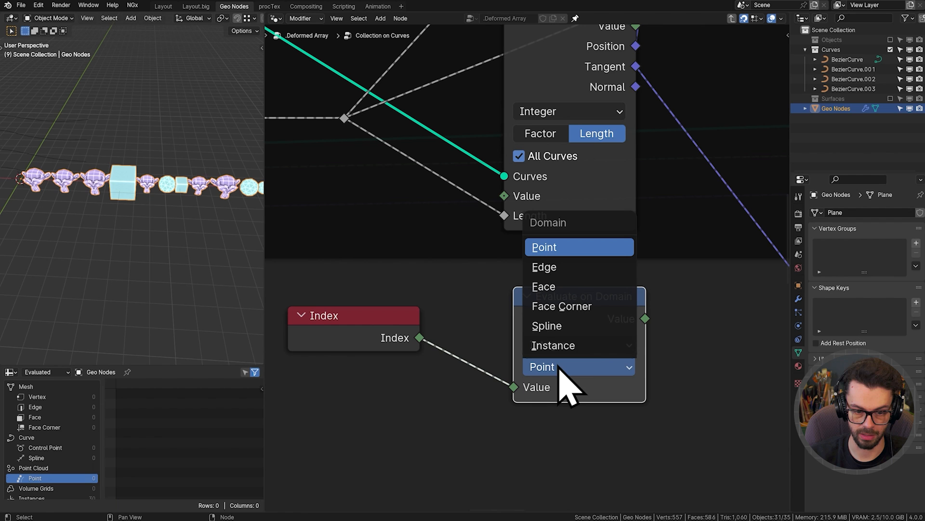
click(585, 324)
Connect Evaluate on Domain to Sample Curve's Value input and stack it with Index beneath Sample Curve inside the frame.
drag(387, 316, 547, 438)
middle_drag(684, 328, 625, 396)
drag(588, 394, 447, 290)
scroll(404, 393, down, 4)
key(g)
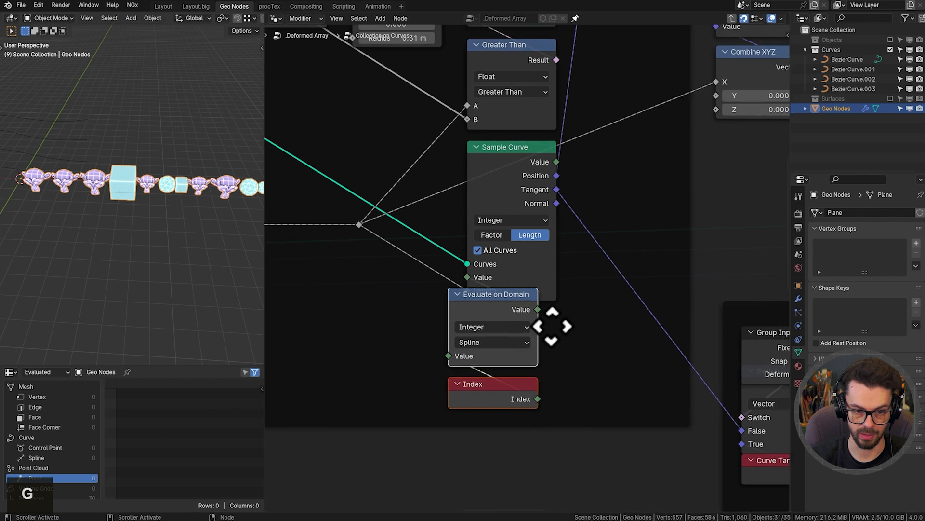
click(563, 369)
Connect Sample Curve's Value output to the Y input of the Combine XYZ node below Capture Attribute.
scroll(579, 381, down, 1)
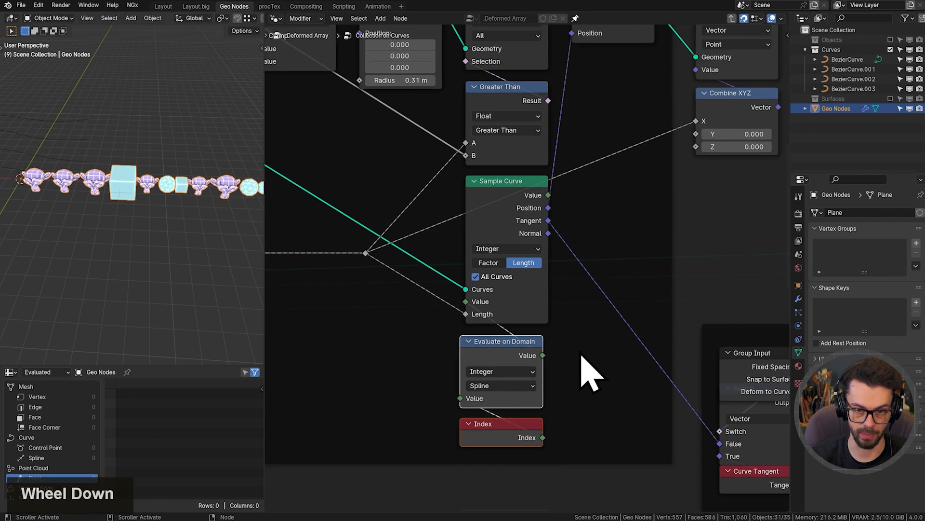
scroll(582, 356, down, 1)
scroll(458, 318, up, 3)
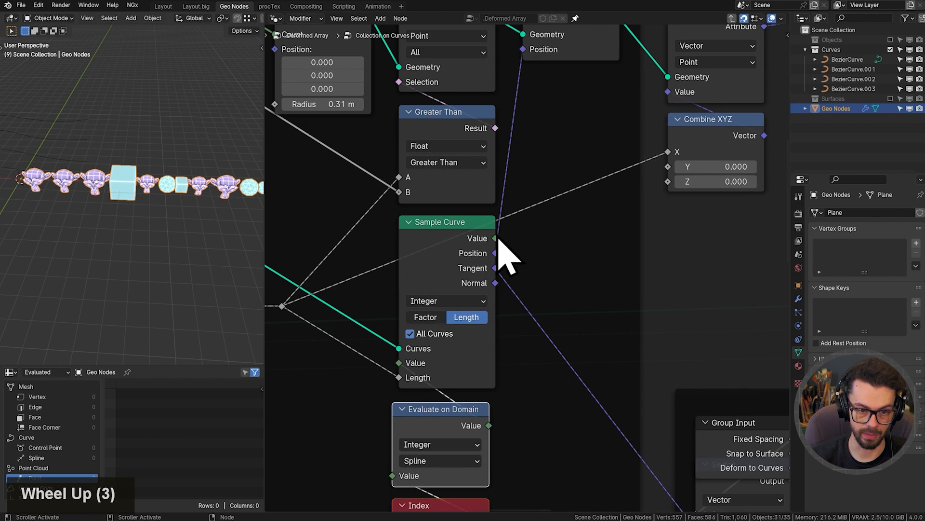
drag(496, 238, 595, 205)
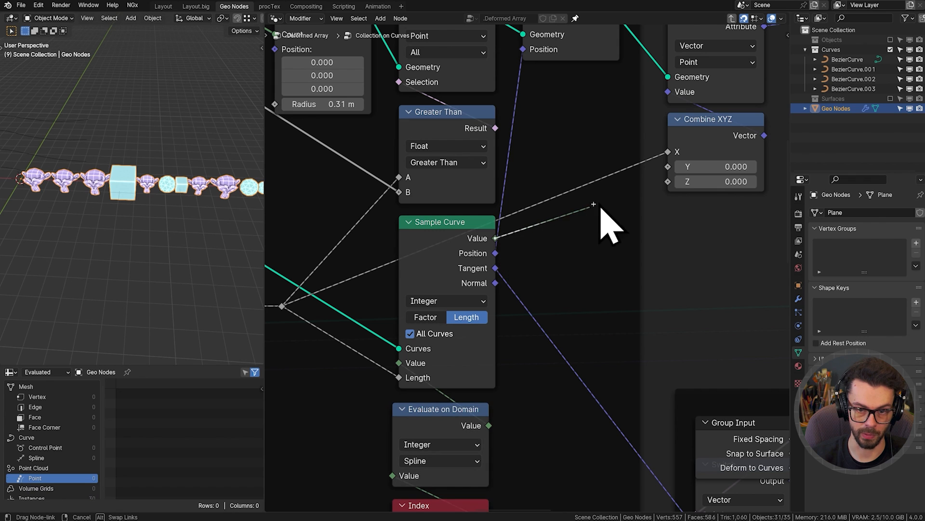
scroll(704, 289, down, 6)
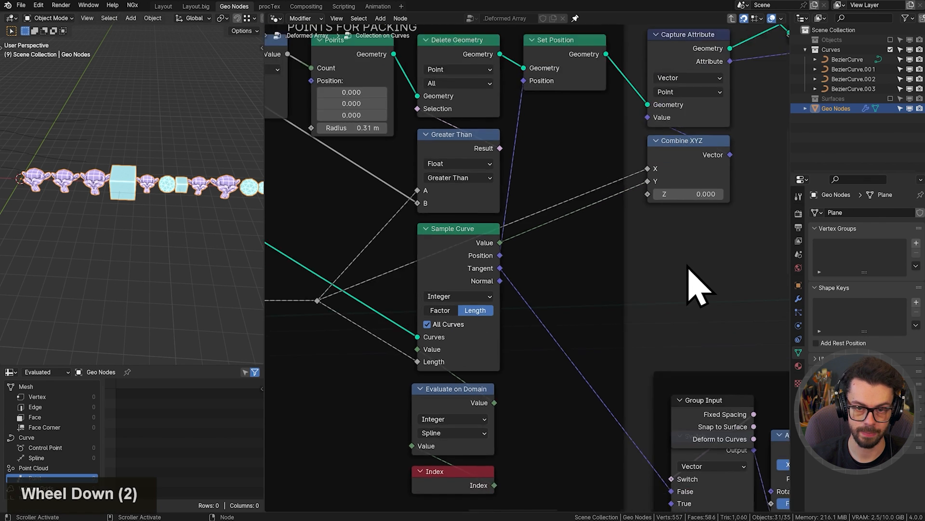
Add a White Noise Texture node above Combine XYZ and feed its Vector from the Y output of Separate XYZ.
middle_drag(698, 285, 429, 275)
scroll(463, 241, up, 4)
key(shift+a)
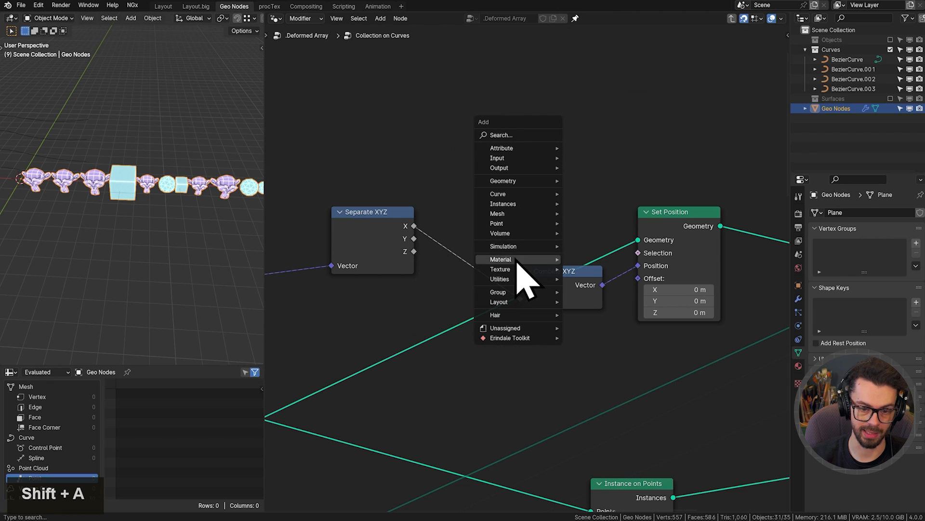
mouse_move(514, 273)
click(602, 357)
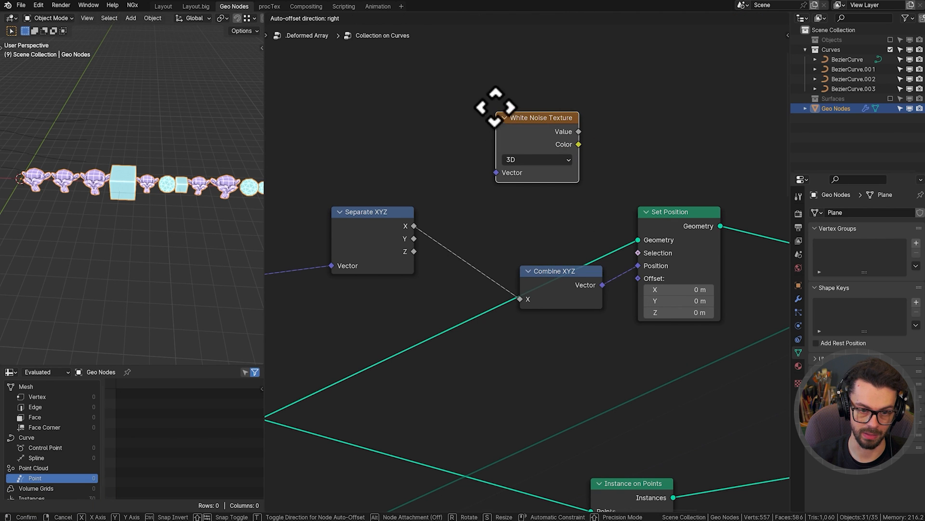
click(490, 108)
drag(414, 239, 495, 174)
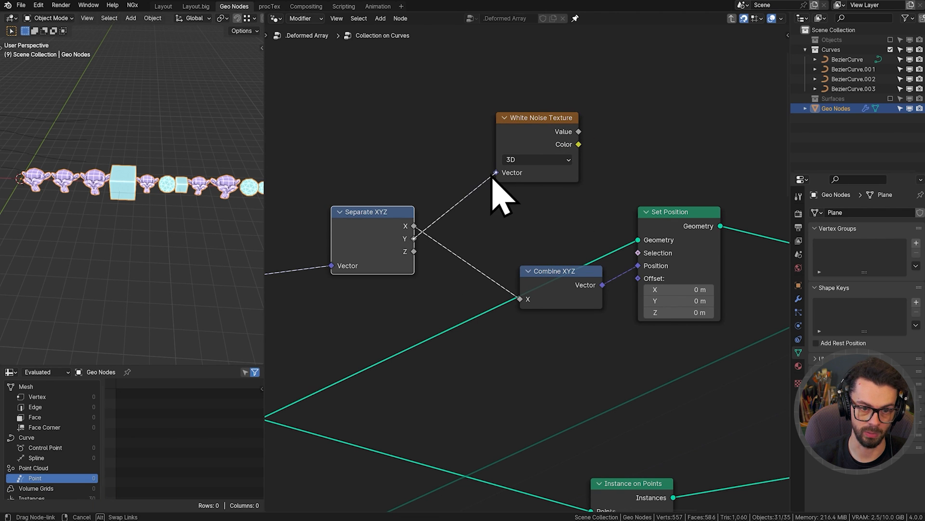
Preview the white noise Color on the upper Instance on Points output with a Viewer set to the Instance domain.
ctrl+shift+click(568, 164)
scroll(564, 165, down, 4)
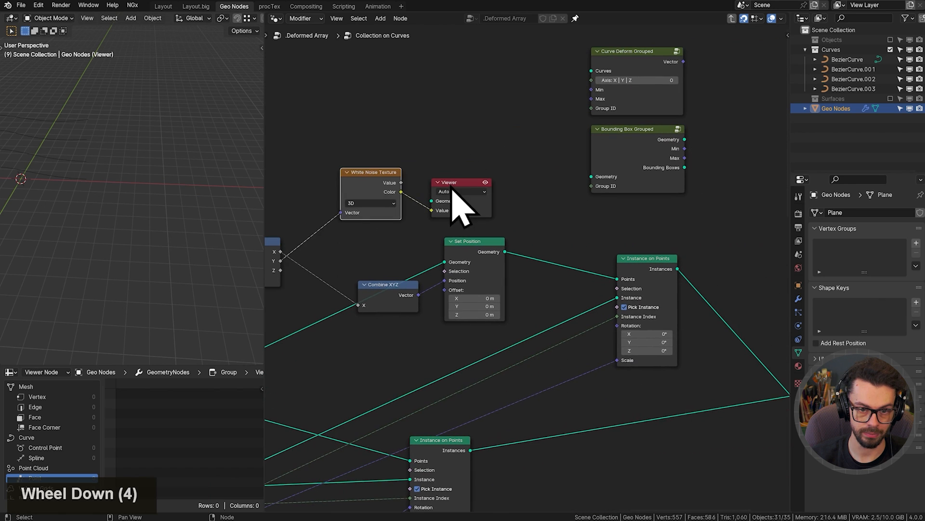
key(g)
click(745, 244)
ctrl+shift+click(655, 290)
middle_drag(128, 198, 187, 182)
click(748, 234)
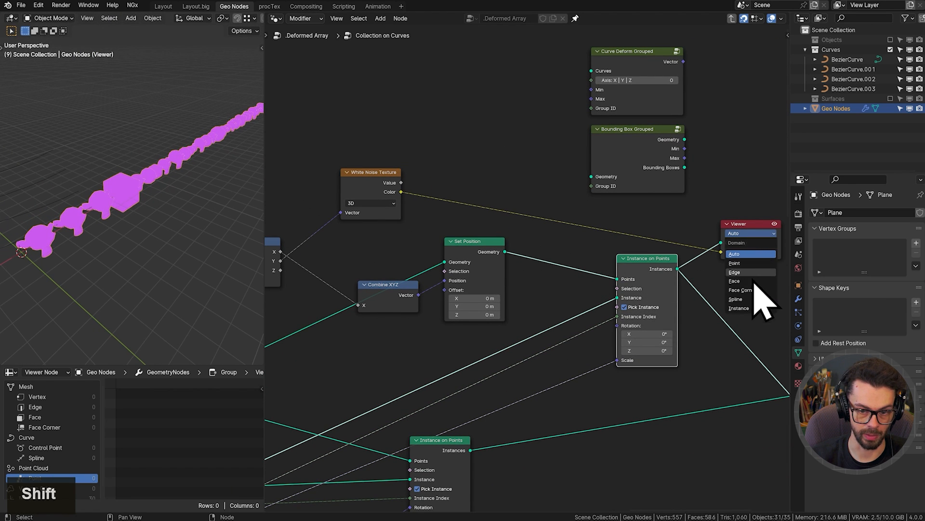
click(753, 308)
middle_drag(170, 153, 89, 222)
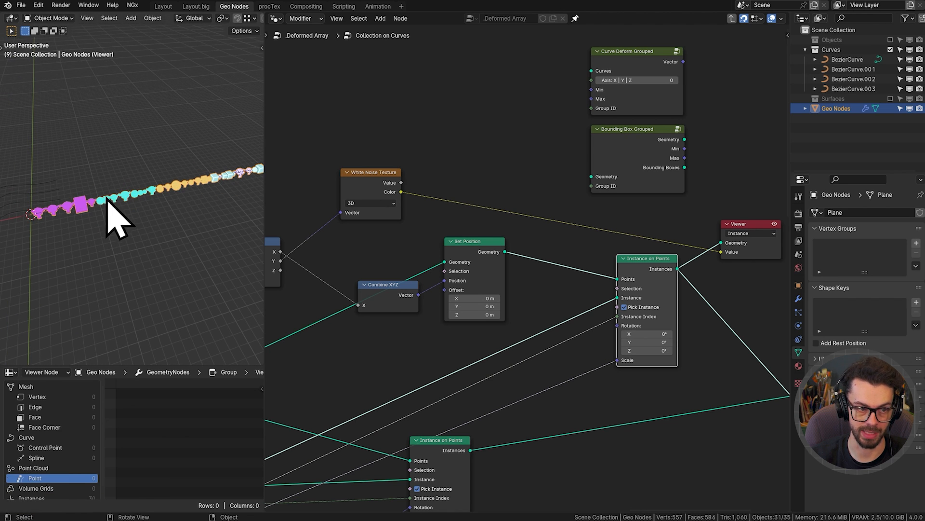
mouse_move(230, 181)
shift+middle_down()
mouse_move(188, 185)
mouse_move(230, 197)
shift+middle_up()
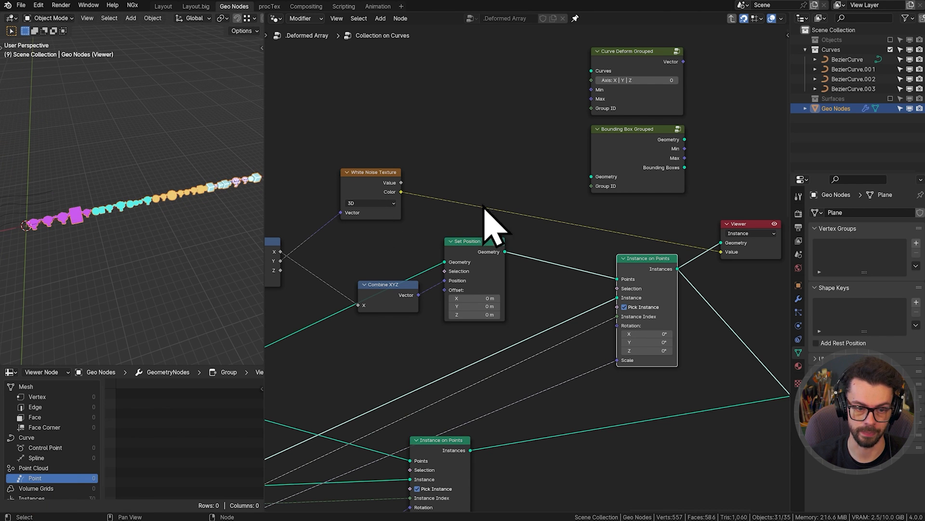
Delete the White Noise Texture node and the Viewer node.
middle_drag(484, 206, 538, 204)
drag(496, 206, 437, 184)
key(x)
middle_drag(648, 220, 509, 203)
click(692, 222)
key(x)
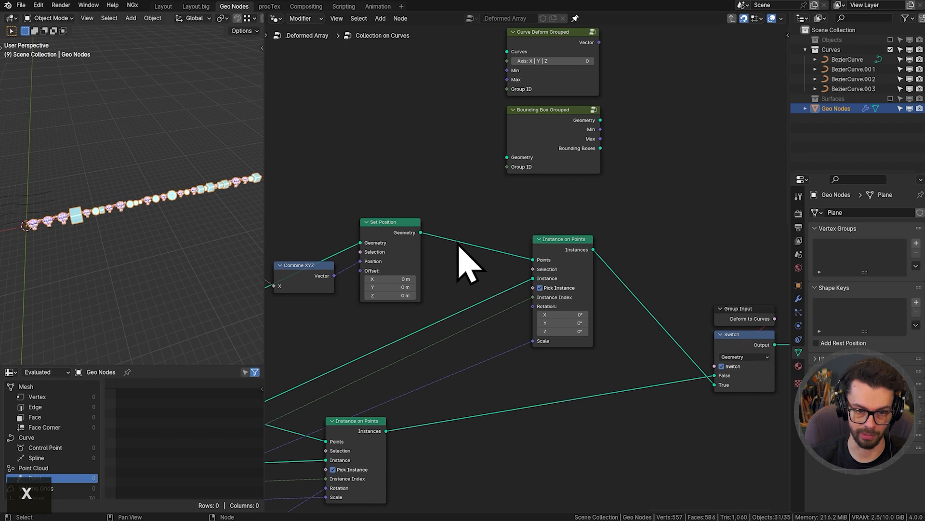
Move the Separate XYZ node closer to the Combine XYZ node beside Set Position.
middle_drag(465, 244, 611, 234)
click(508, 241)
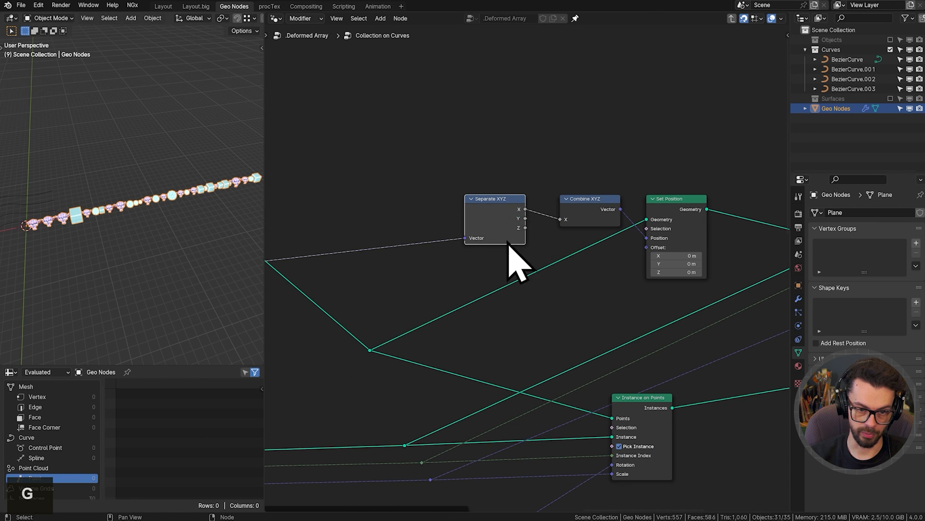
key(g)
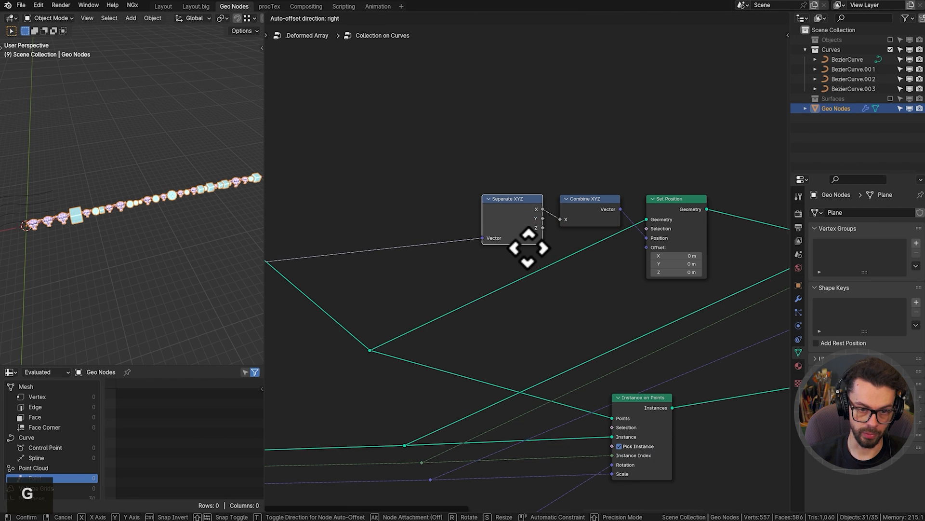
click(529, 248)
Exit the Collection on Curves group to return to the Deformed Array node tree.
middle_drag(423, 238, 684, 228)
middle_drag(497, 217, 672, 259)
middle_drag(520, 201, 707, 245)
key(Tab)
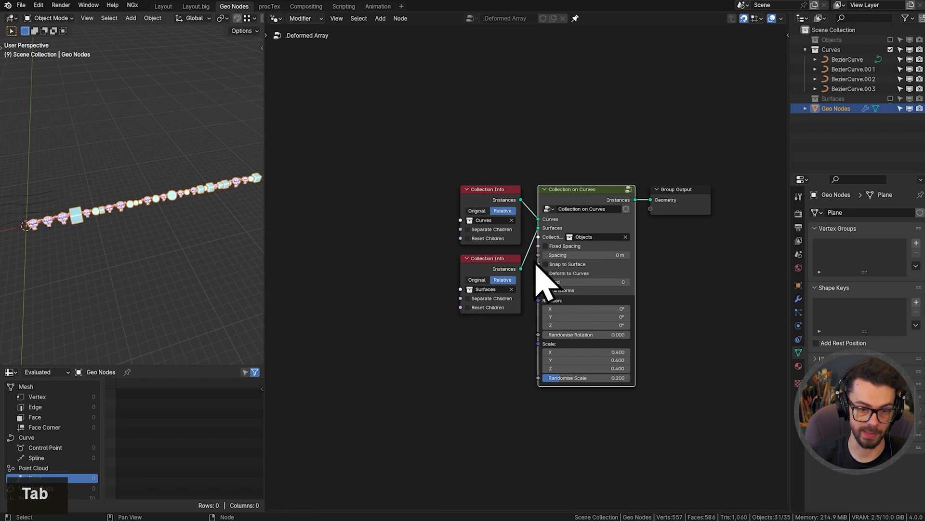
Enable Fixed Spacing on the Collection on Curves node and set its Spacing to 0.5 m.
scroll(559, 260, up, 4)
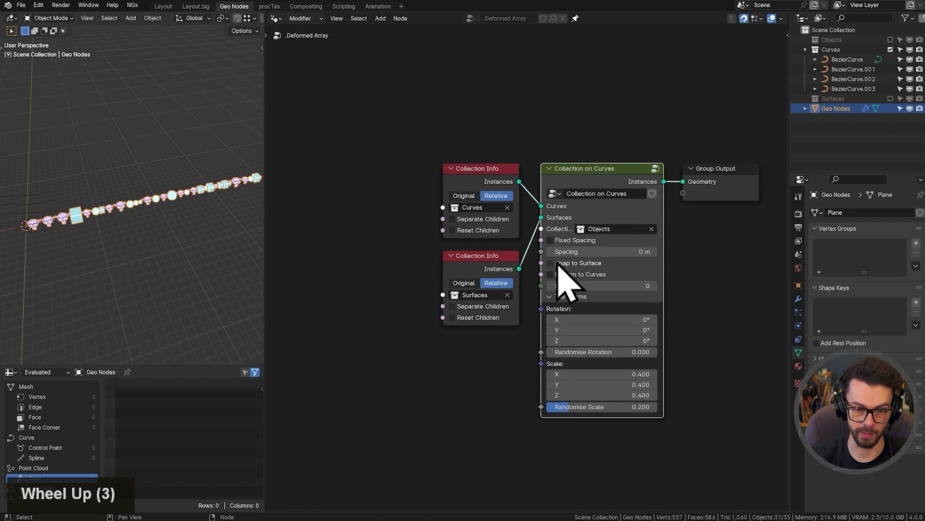
click(567, 241)
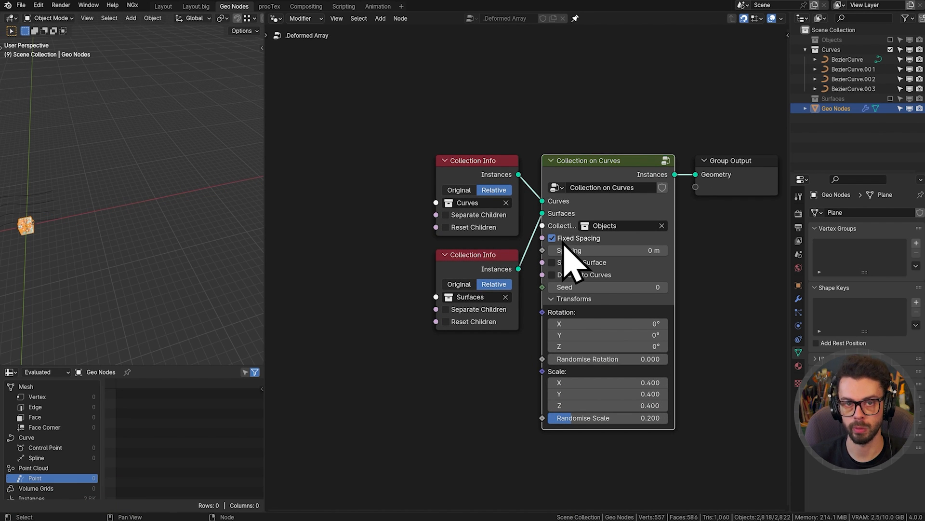
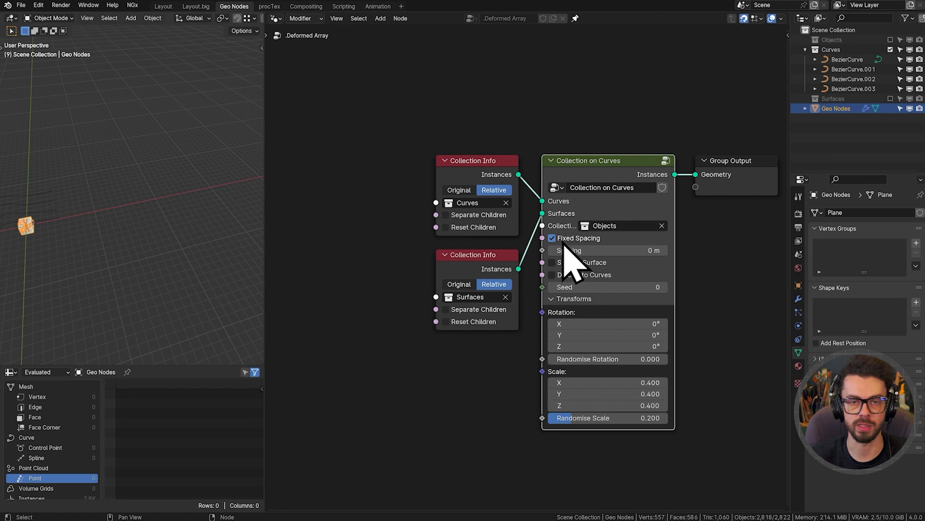
scroll(558, 244, up, 5)
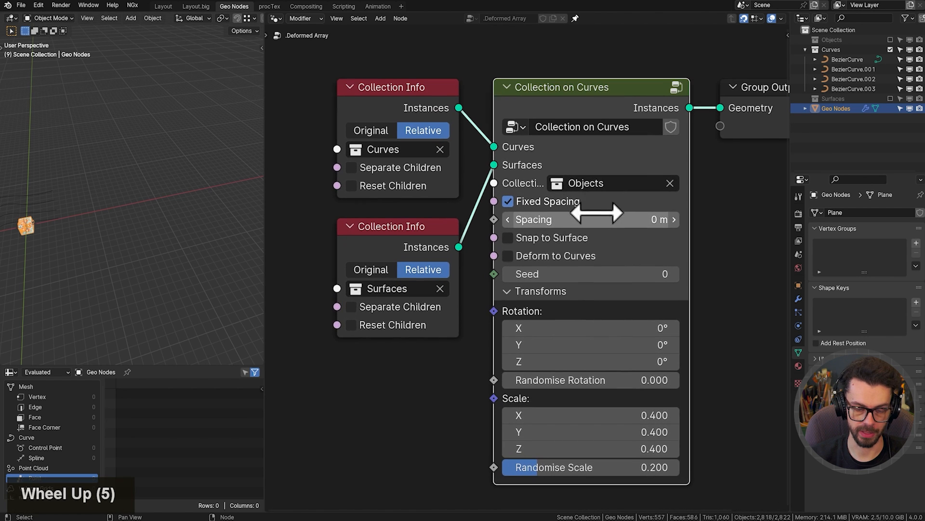
click(549, 214)
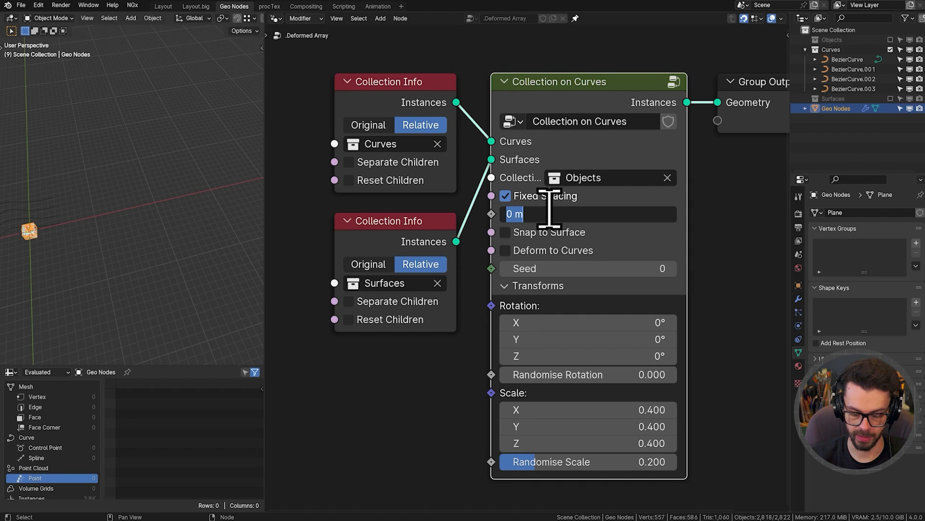
key(Return)
scroll(7, 233, up, 4)
shift+middle_drag(8, 239, 180, 223)
Enter the Collection on Curves group and move the Resample Curve, Maximum and Spacing input nodes further from the Switch.
key(Tab)
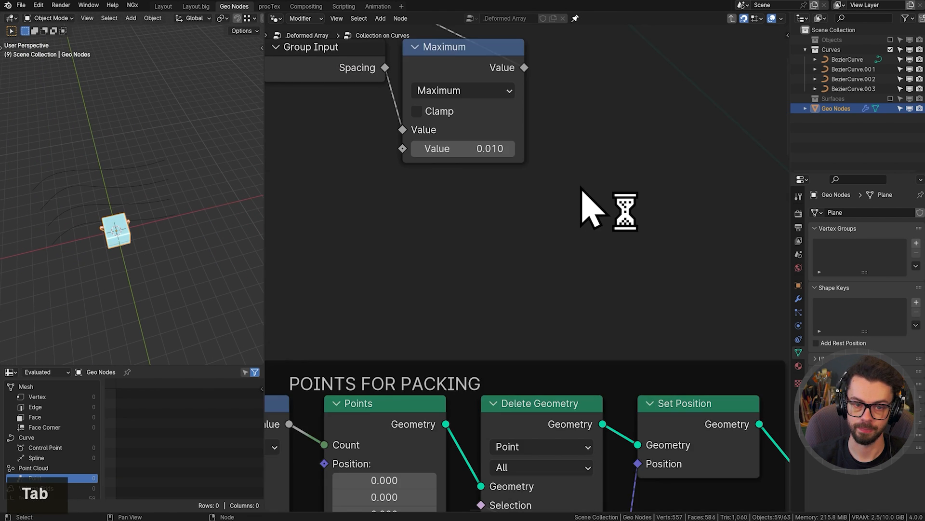
scroll(585, 207, down, 9)
scroll(535, 246, up, 6)
scroll(562, 233, down, 5)
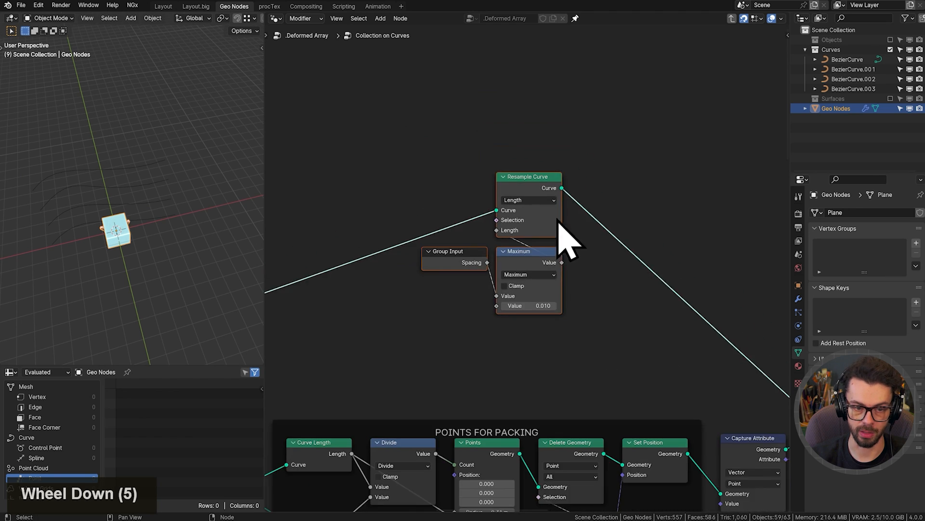
key(g)
scroll(462, 172, down, 1)
click(426, 190)
Duplicate the Capture Attribute node and insert the copy on the link between Resample Curve and the Switch.
click(668, 393)
key(shift+d)
click(558, 244)
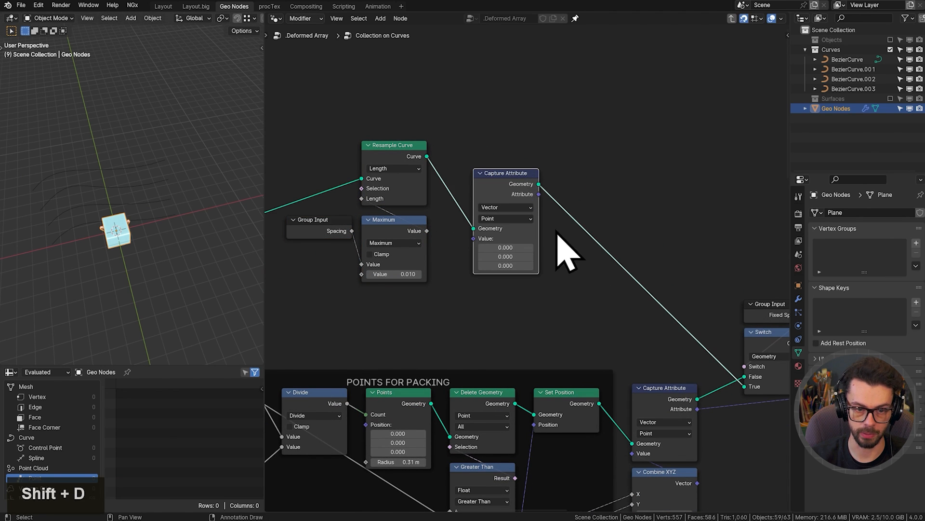
key(g)
click(590, 181)
Duplicate the Combine XYZ node, connect its Vector to the new Capture Attribute's Value and place it directly underneath.
middle_drag(647, 308, 659, 209)
click(682, 389)
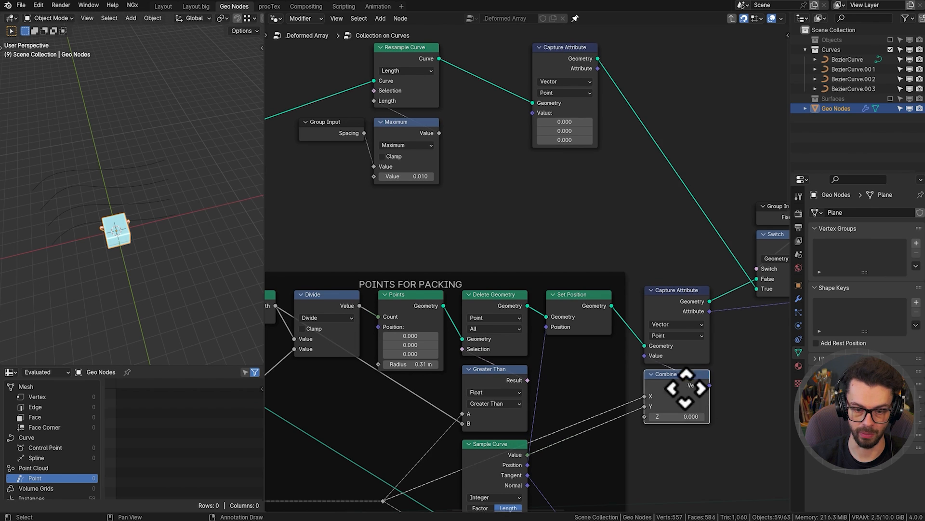
key(shift+d)
click(618, 235)
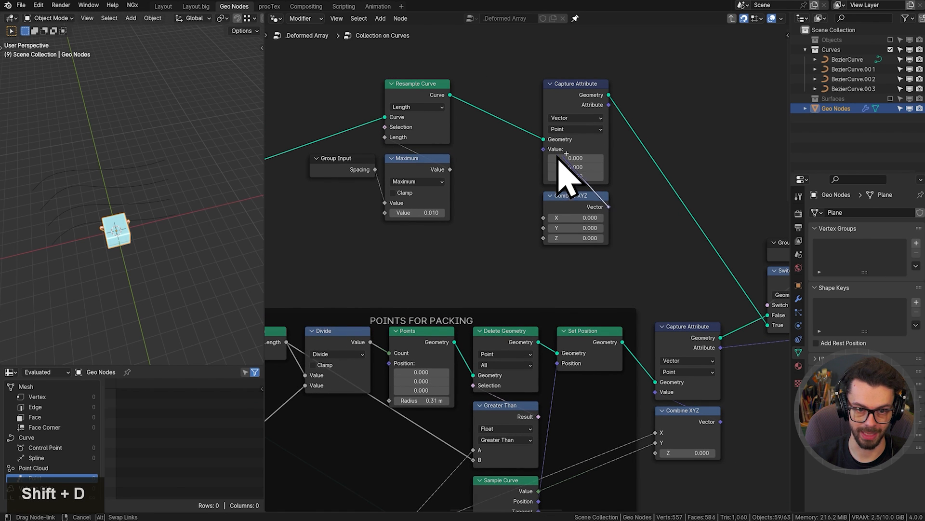
drag(558, 157, 544, 150)
drag(568, 193, 566, 164)
Move Resample Curve, Maximum and the Spacing input together to widen the gap before the new Capture Attribute.
click(484, 185)
middle_drag(485, 173, 488, 176)
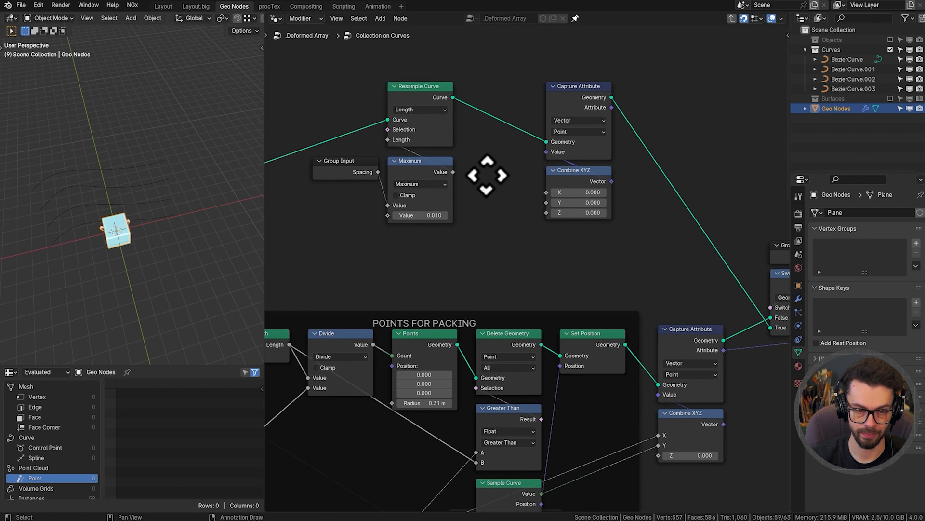
scroll(574, 265, up, 3)
drag(408, 125, 597, 215)
key(g)
click(539, 214)
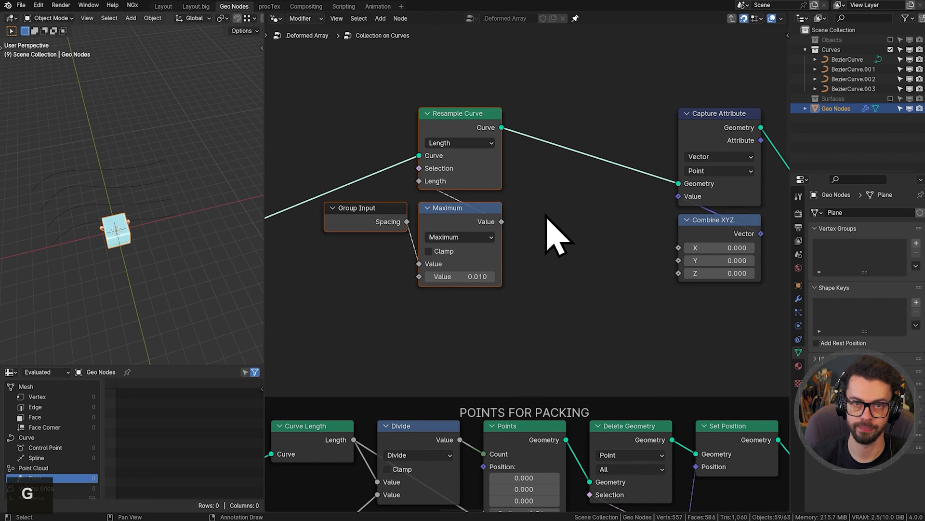
Add an Index node directly below the Maximum node.
scroll(554, 236, up, 2)
key(shift+a)
click(540, 52)
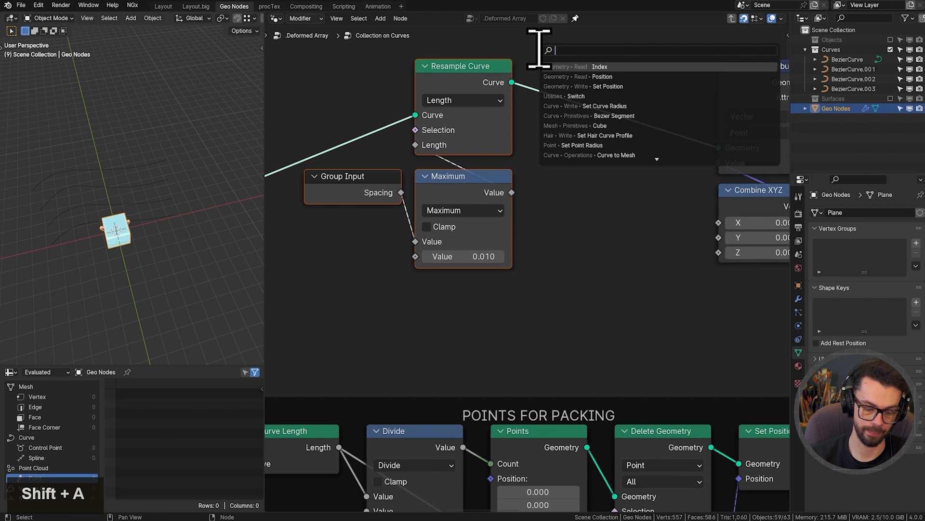
key(Return)
key(d)
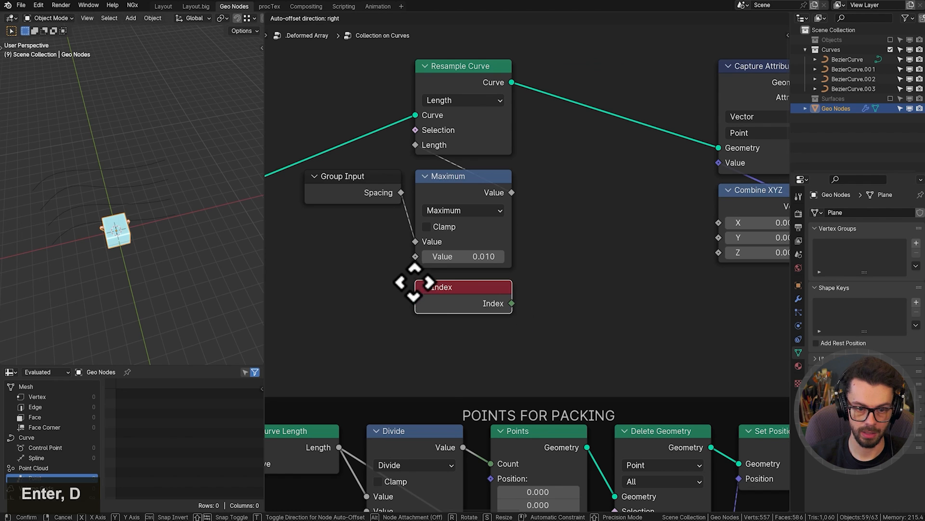
click(413, 282)
middle_drag(552, 239, 508, 285)
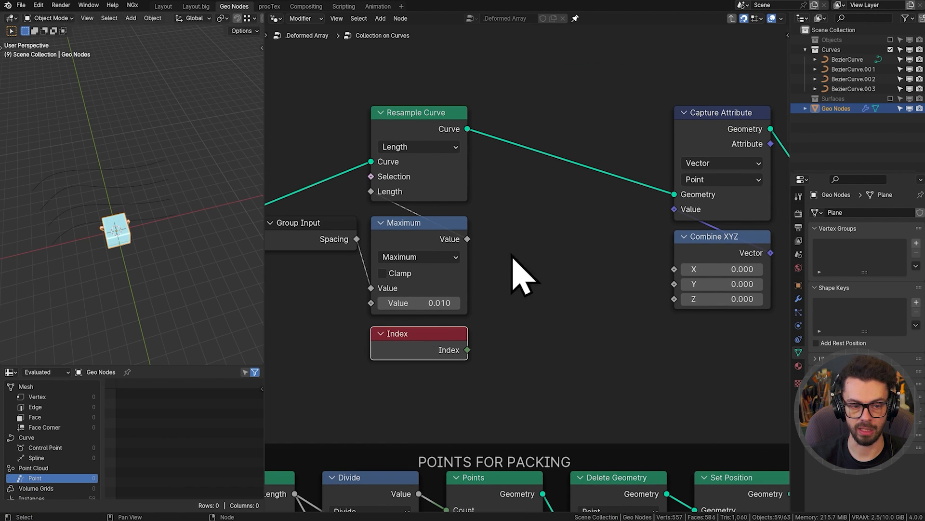
Add a Math node set to Multiply beside Maximum and feed it the Maximum value and the Index.
drag(467, 239, 503, 189)
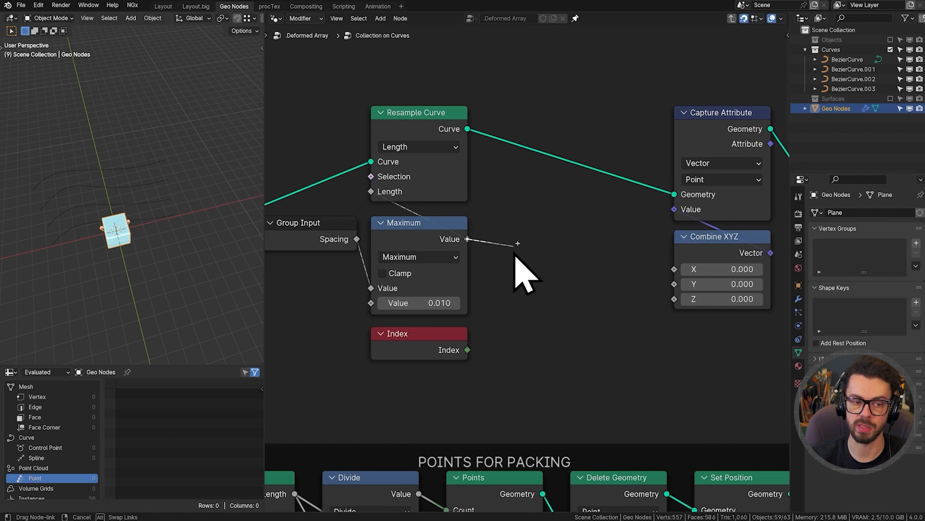
key(Escape)
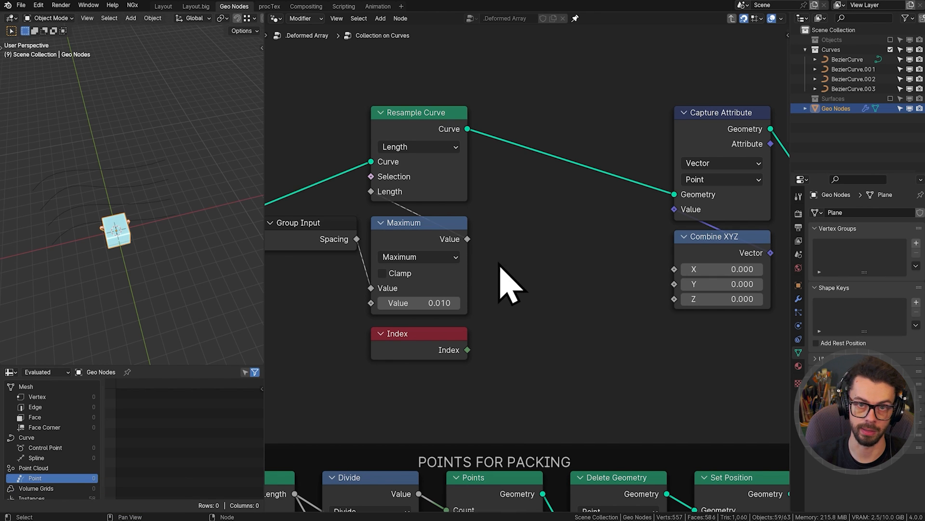
middle_drag(505, 269, 525, 266)
key(shift+a)
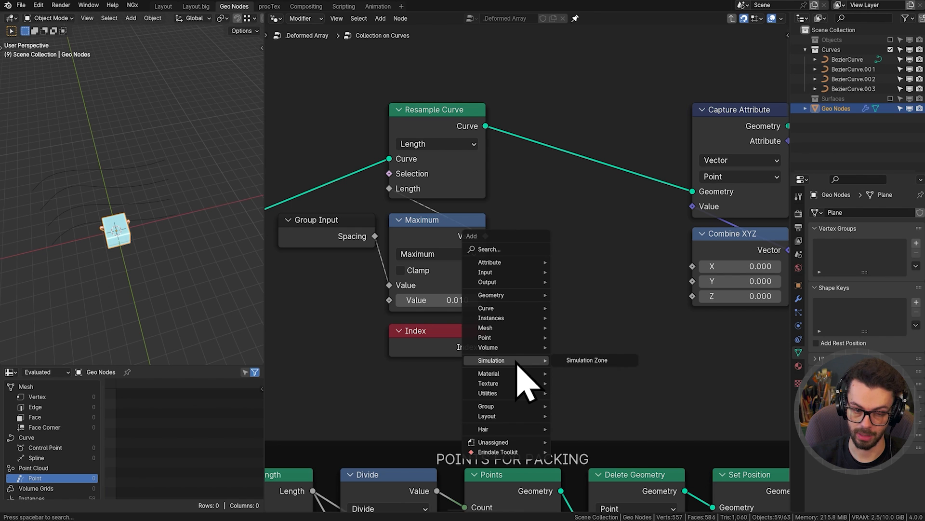
mouse_move(511, 393)
mouse_move(573, 435)
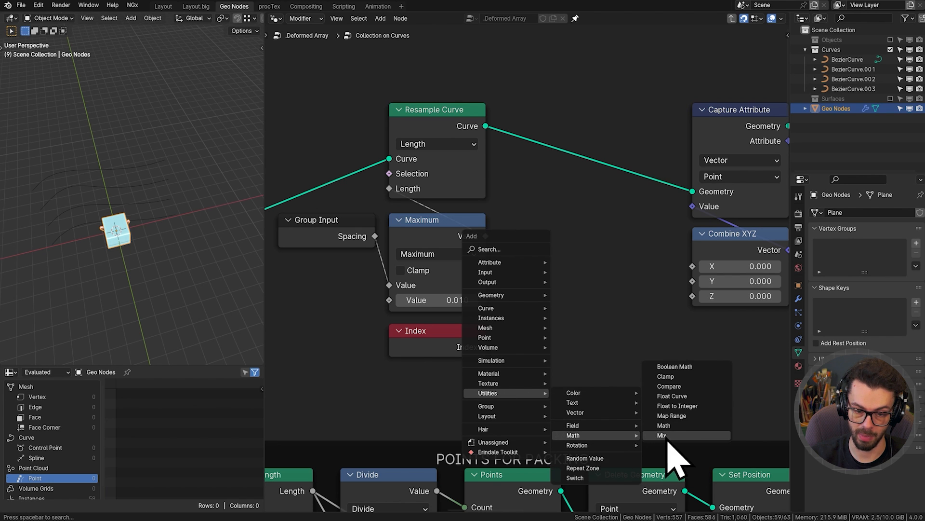
click(664, 425)
click(572, 227)
click(559, 254)
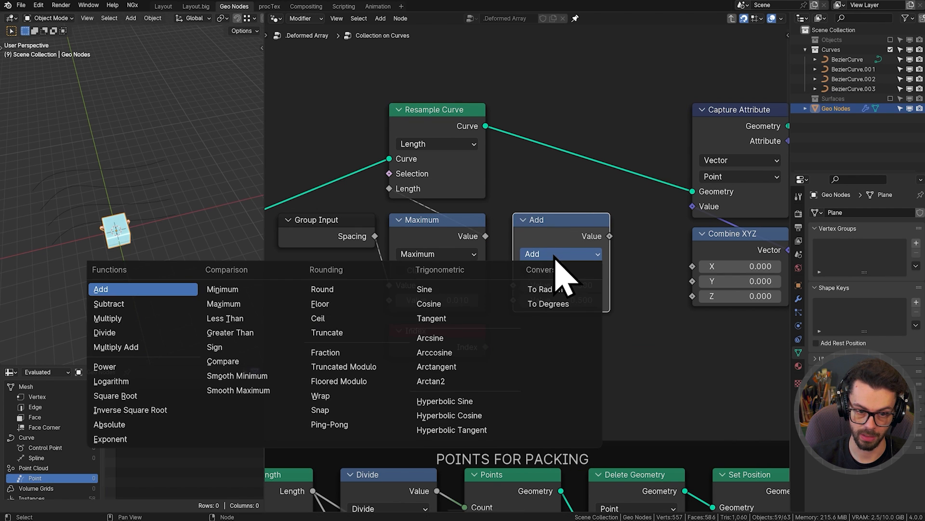
click(108, 318)
drag(485, 236, 514, 285)
drag(486, 347, 513, 299)
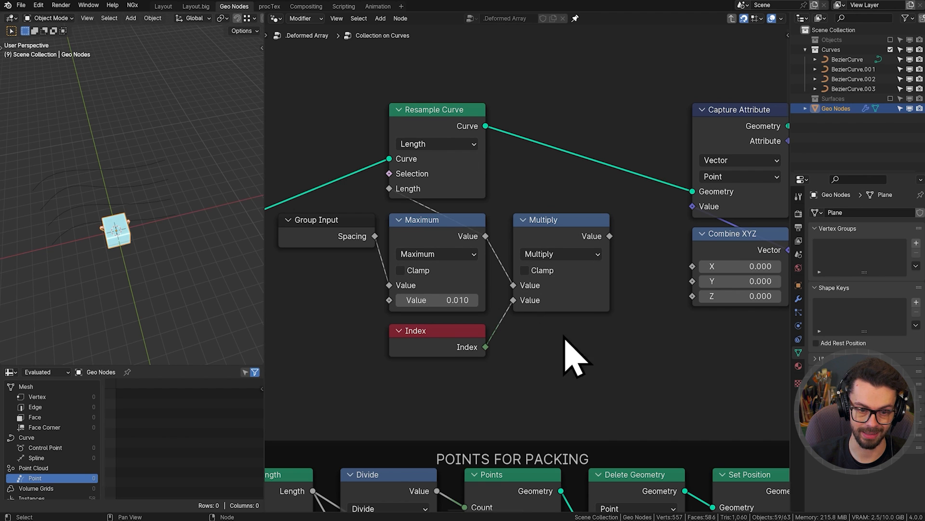
Connect the Multiply result to the new Combine XYZ's X and move that node and its Capture Attribute closer.
ctrl+scroll(572, 351, down, 5)
drag(501, 237, 505, 240)
drag(590, 270, 588, 269)
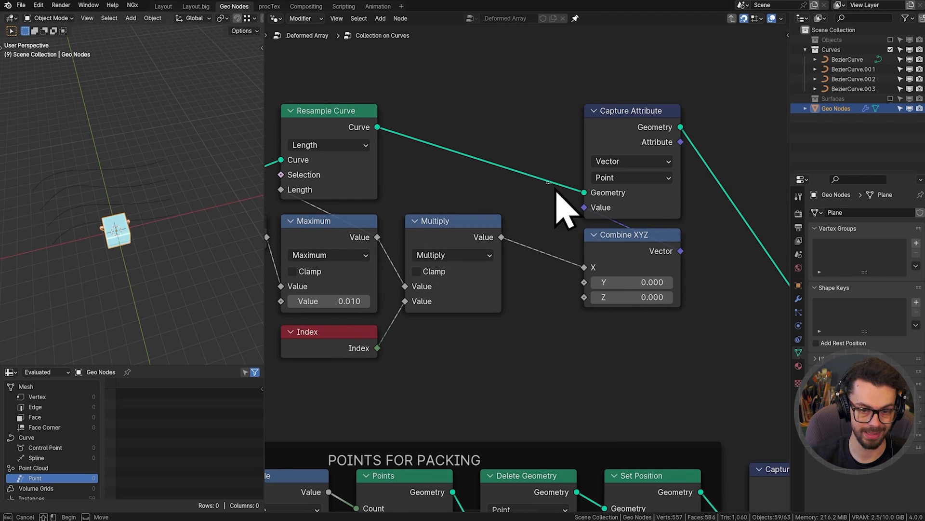
drag(554, 189, 637, 256)
key(g)
click(605, 243)
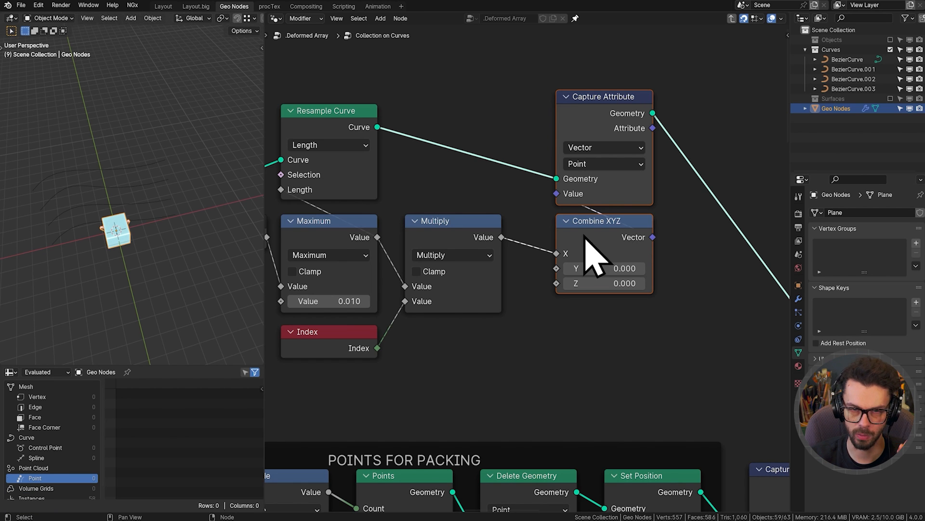
Reposition the geometry Switch together with its Fixed Spacing input between the Capture Attributes and the Separate XYZ node.
scroll(622, 210, down, 5)
mouse_move(604, 203)
middle_down()
mouse_move(521, 154)
mouse_move(440, 137)
middle_up()
middle_drag(519, 174, 401, 153)
scroll(457, 187, down, 2)
middle_drag(469, 182, 475, 211)
scroll(475, 210, down, 1)
drag(479, 209, 638, 310)
middle_drag(612, 300, 528, 265)
key(g)
click(563, 331)
Connect the upper Capture Attribute's Attribute output to the Vector input of Separate XYZ.
middle_drag(494, 229, 528, 252)
middle_drag(447, 299, 468, 294)
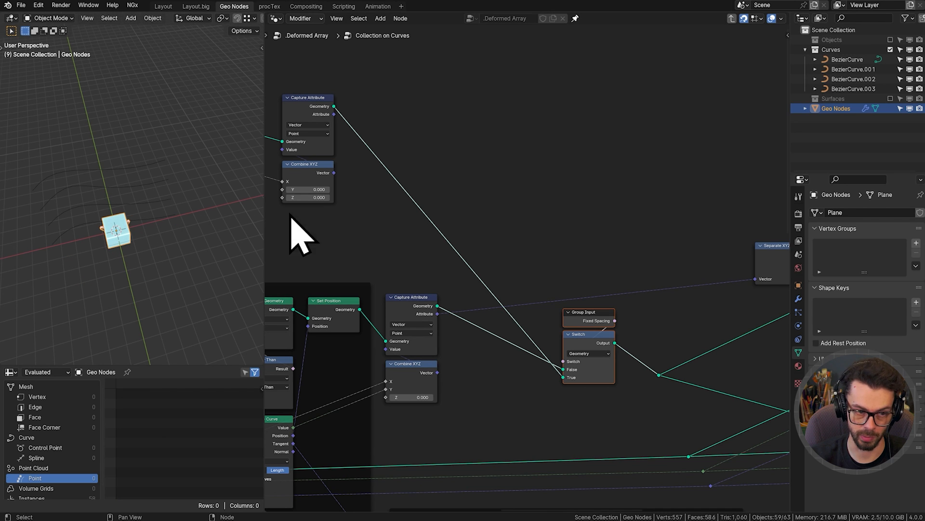
drag(333, 116, 757, 281)
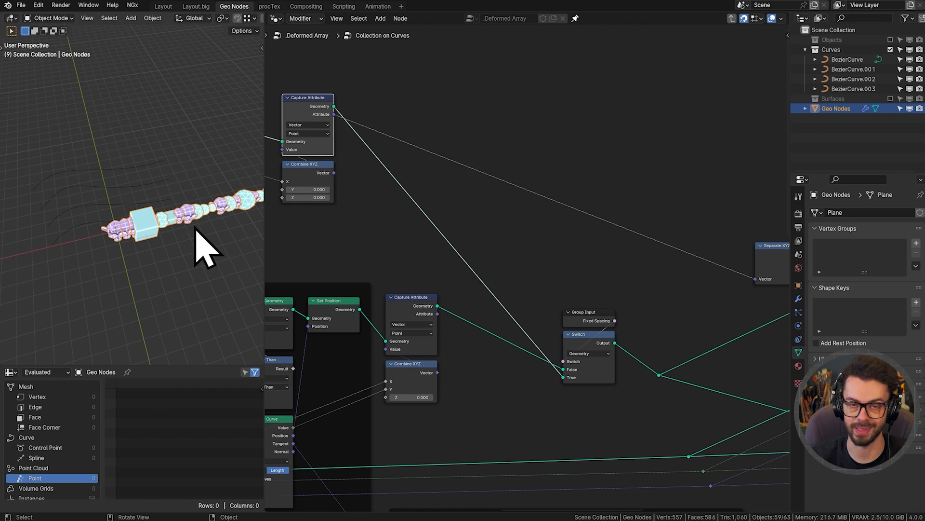
Insert a Vector Math Add node before Separate XYZ, summing both captured attributes, and place it above the Fixed Spacing input.
key(shift+a)
mouse_move(549, 204)
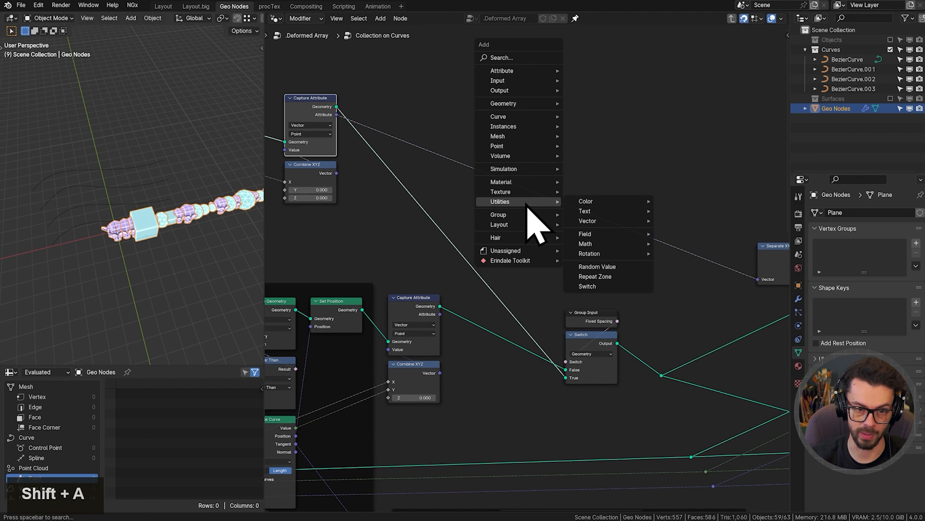
mouse_move(626, 221)
click(699, 230)
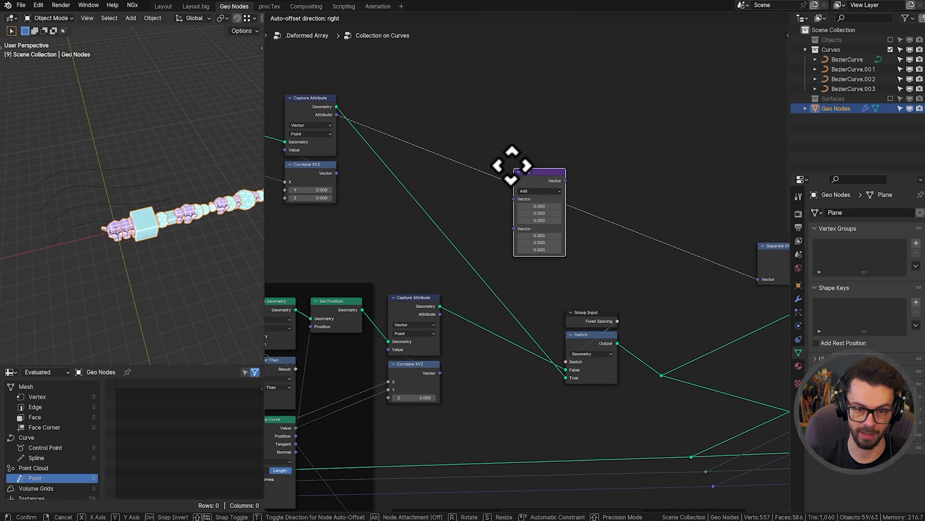
click(511, 165)
drag(440, 313, 469, 292)
drag(516, 203, 516, 203)
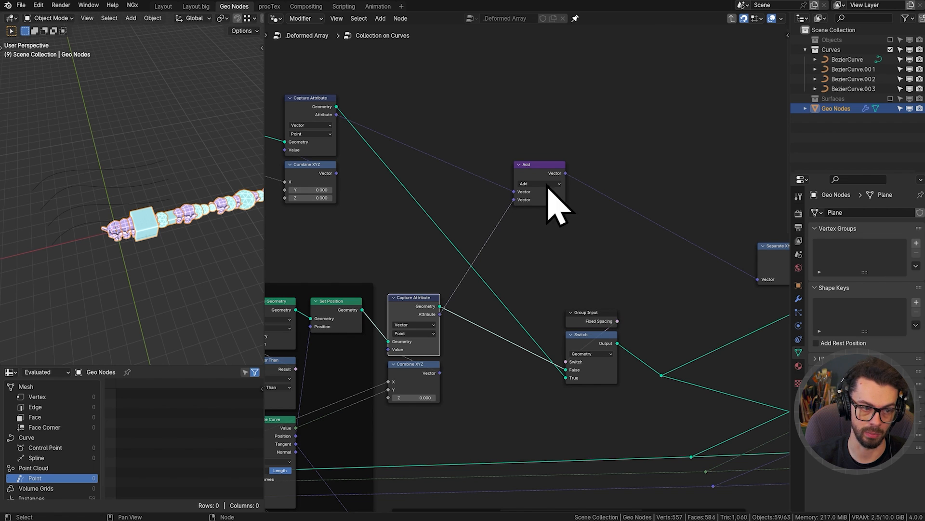
drag(545, 167, 595, 218)
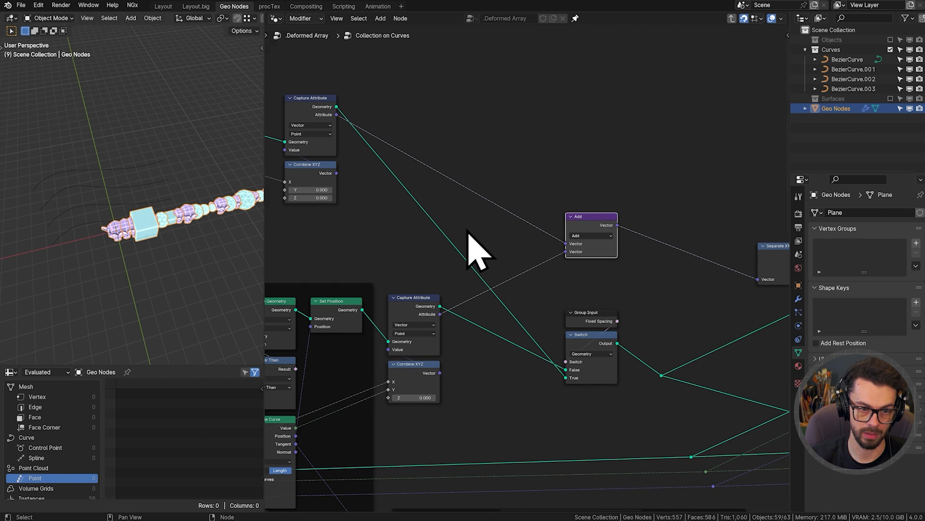
Exit the Collection on Curves group and toggle Fixed Spacing to compare both layouts, leaving it enabled.
key(Tab)
scroll(528, 241, up, 2)
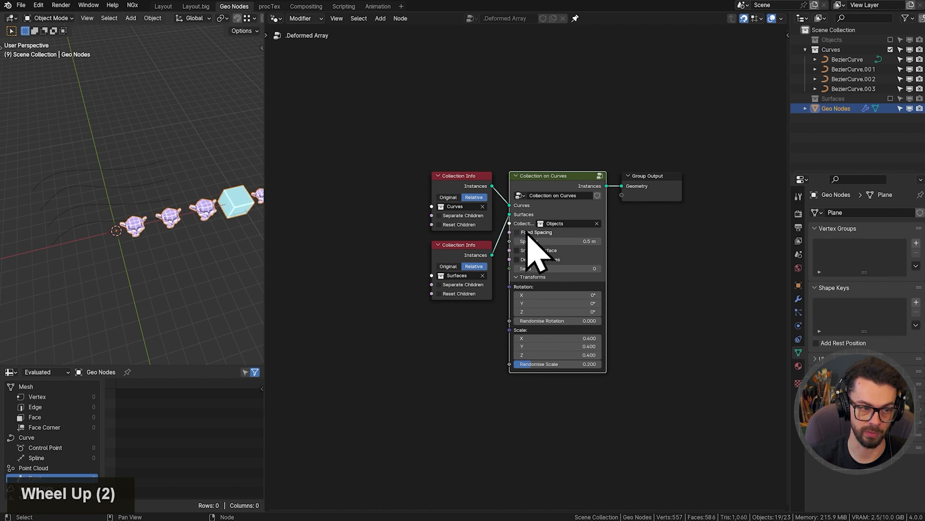
click(527, 234)
click(528, 233)
click(527, 233)
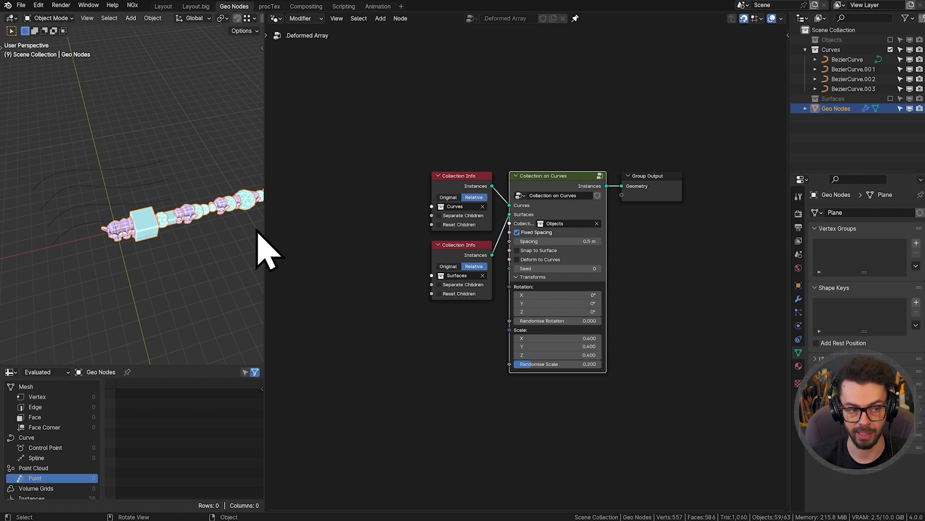
Inside the Collection on Curves group, add an Evaluate on Domain node fed by Index and place it below the Multiply node.
key(Tab)
middle_drag(397, 187, 665, 247)
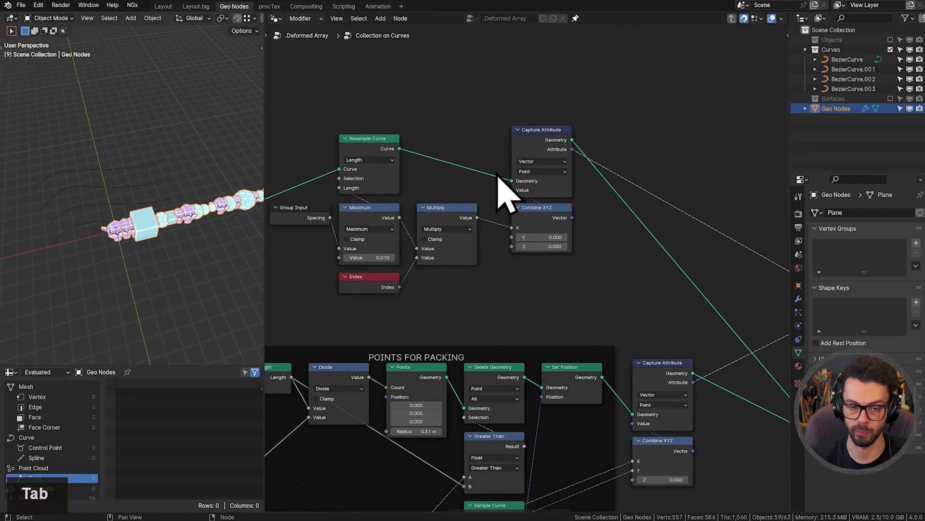
middle_drag(542, 279, 554, 238)
scroll(534, 233, up, 4)
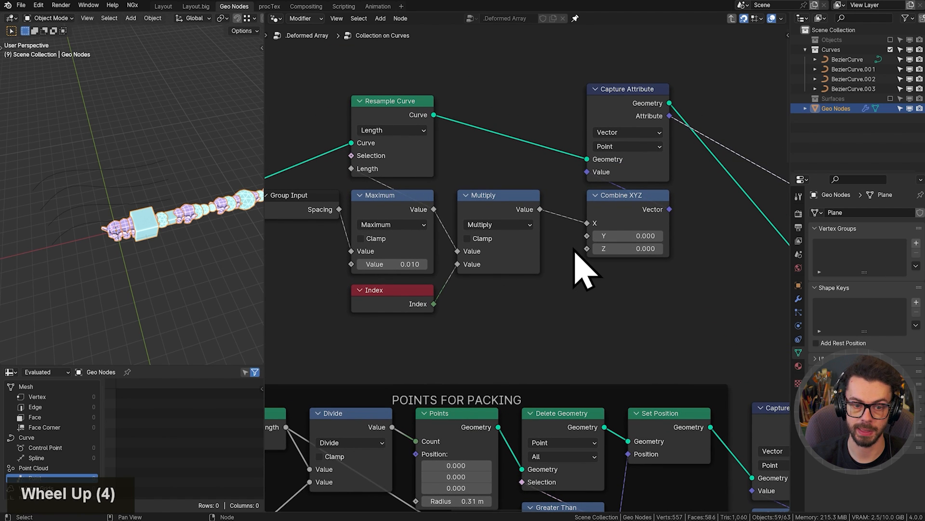
scroll(551, 276, up, 3)
middle_drag(536, 296, 544, 322)
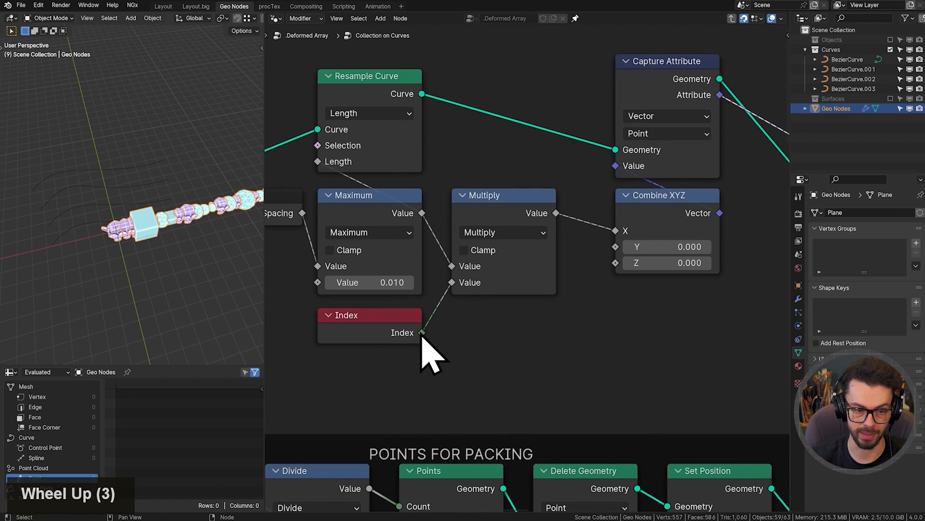
drag(423, 333, 553, 342)
text(evala)
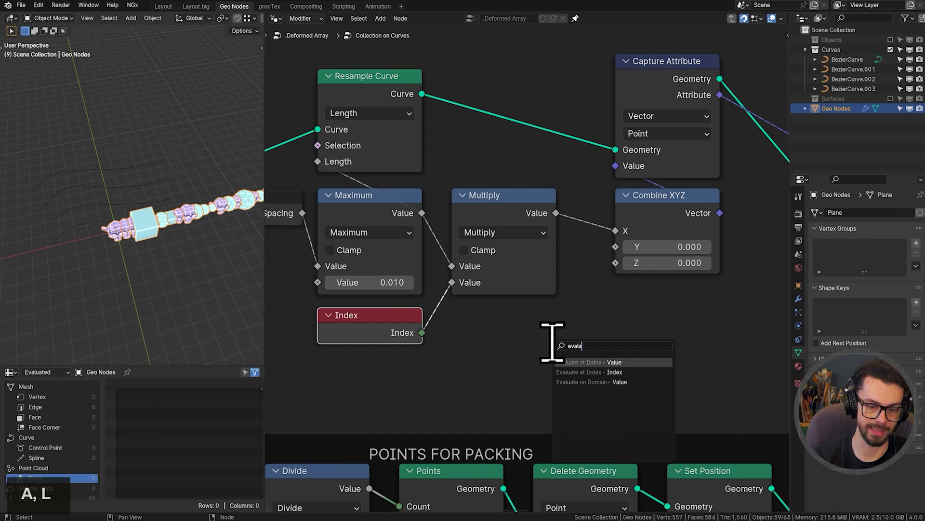
key(Down)
key(Down)
key(Return)
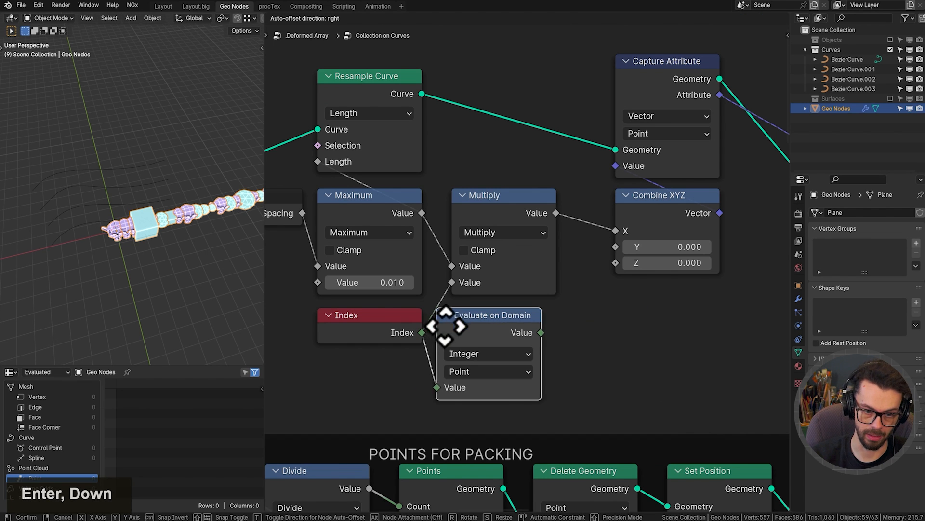
click(441, 320)
Set the Evaluate on Domain node's domain to Spline and connect its Value to the Y input of Combine XYZ.
click(495, 372)
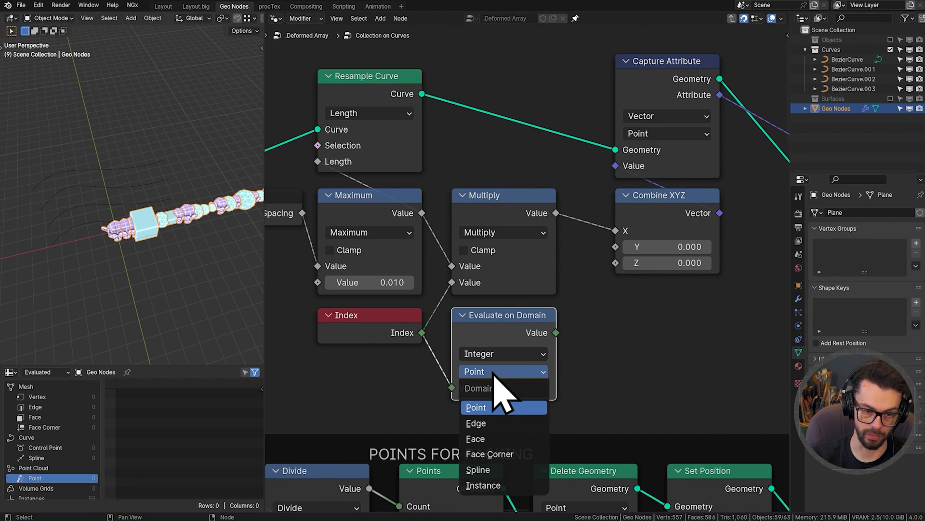
click(496, 470)
drag(557, 333, 568, 325)
drag(617, 249, 616, 248)
middle_drag(604, 323, 574, 354)
drag(579, 350, 721, 161)
key(g)
click(694, 162)
drag(629, 342, 627, 354)
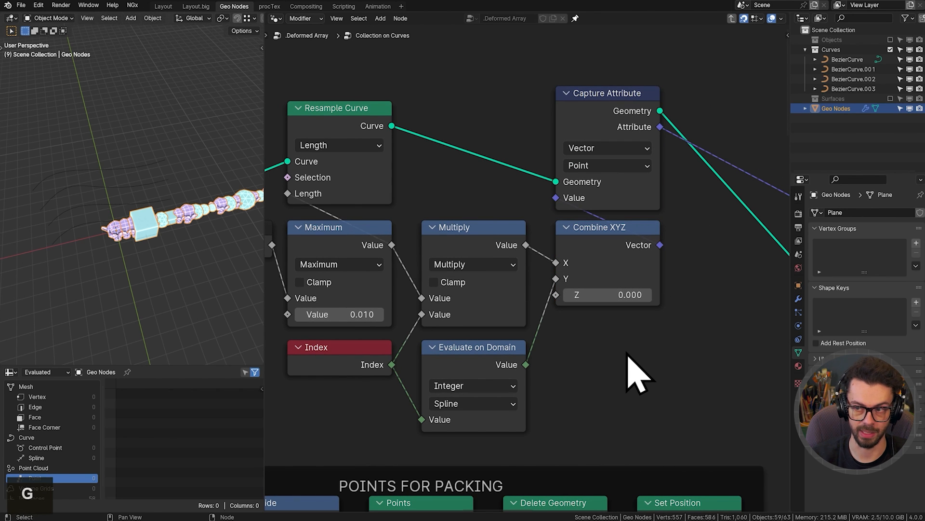
Hide the unused sockets of the fixed-spacing branch's Combine XYZ node.
click(620, 279)
key(ctrl+h)
scroll(617, 312, down, 2)
Group the Resample Curve through Capture Attribute nodes of this branch in a frame labelled FIXED SPACING.
middle_drag(617, 312, 675, 319)
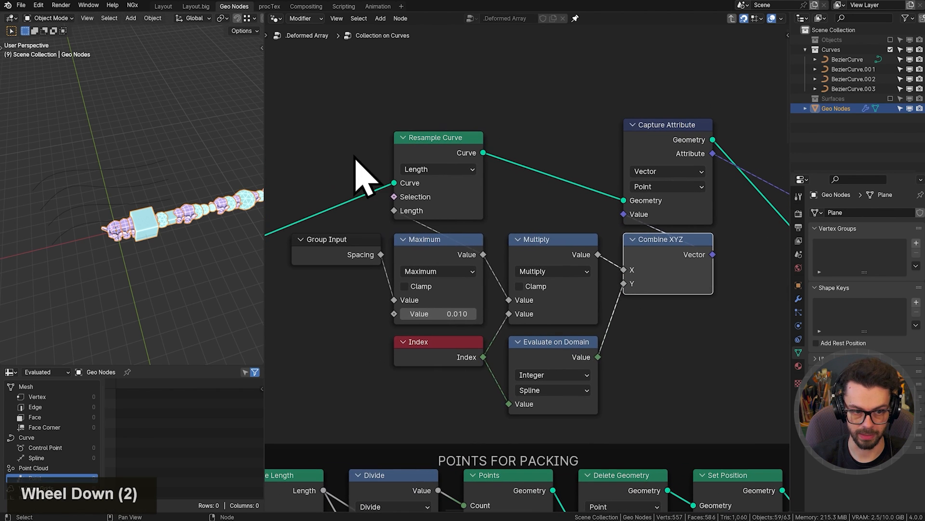
drag(331, 107, 680, 385)
key(ctrl+j)
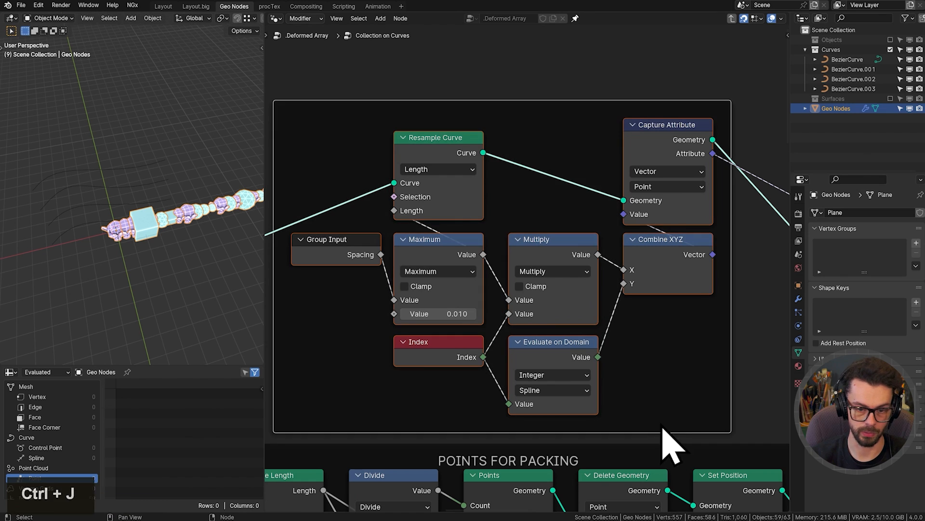
key(F2)
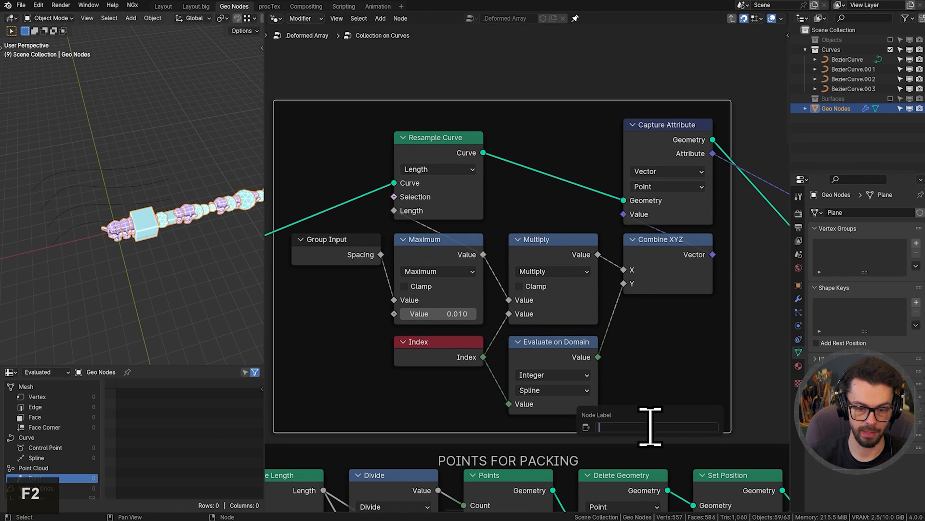
text(FIXED )
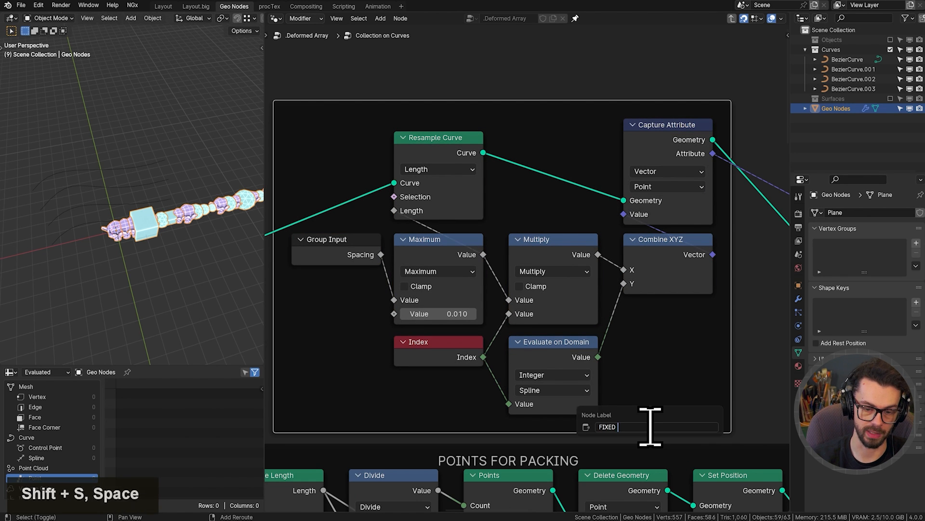
text(SPACING)
key(Return)
click(742, 367)
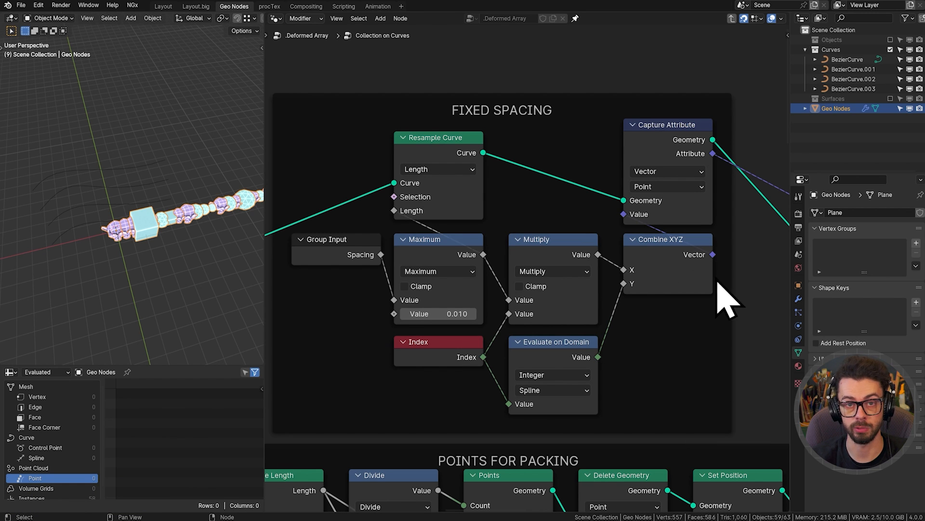
Move the FIXED SPACING frame slightly farther above the POINTS FOR PACKING frame.
scroll(718, 283, down, 6)
middle_drag(668, 194, 654, 220)
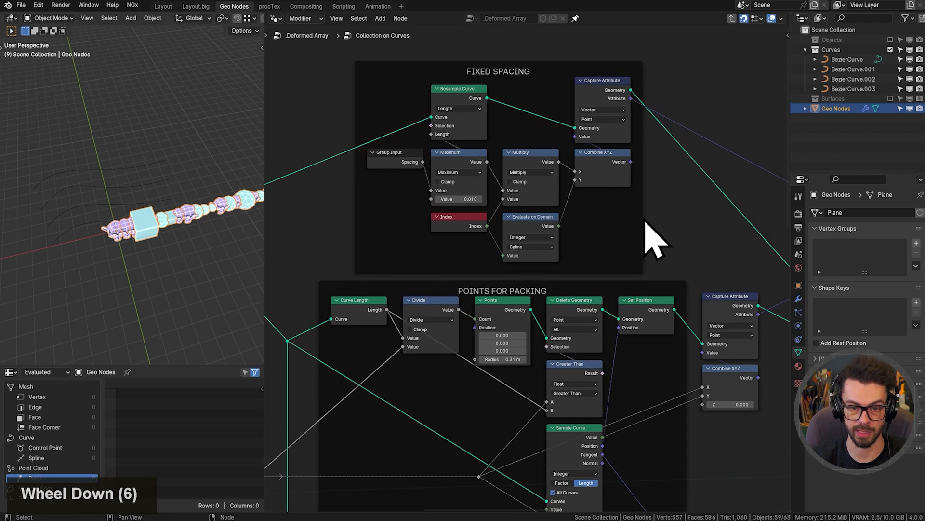
drag(640, 213, 643, 203)
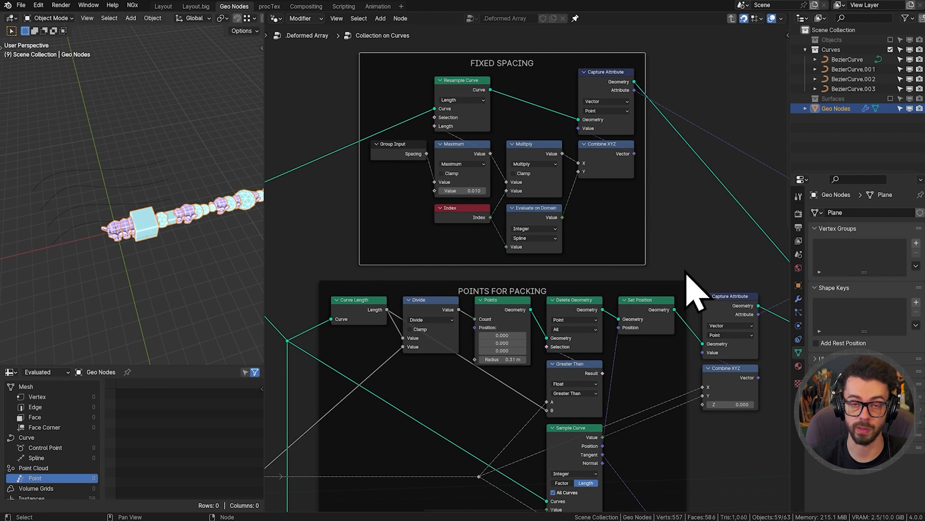
Move the packing branch's Capture Attribute and Combine XYZ into the POINTS FOR PACKING frame, beside Set Position.
middle_drag(697, 266, 623, 236)
drag(633, 228, 681, 400)
key(g)
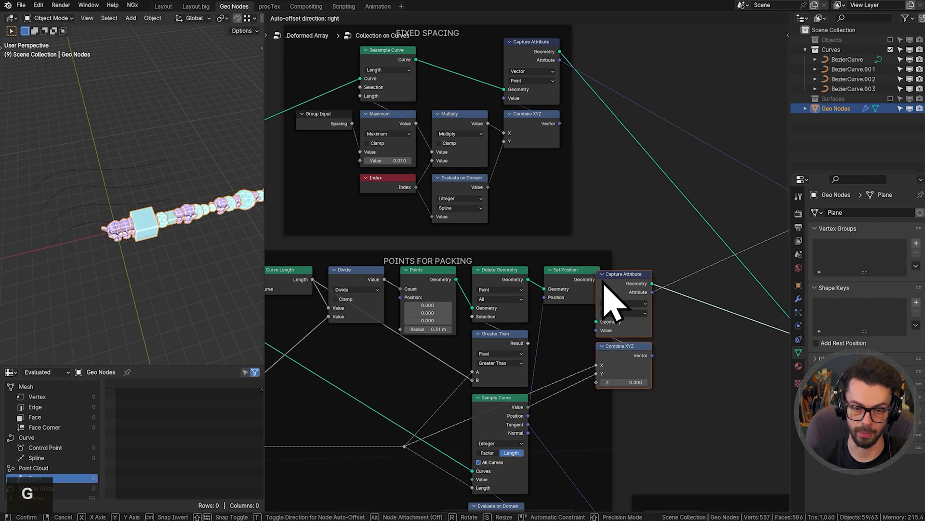
click(627, 270)
scroll(718, 328, down, 2)
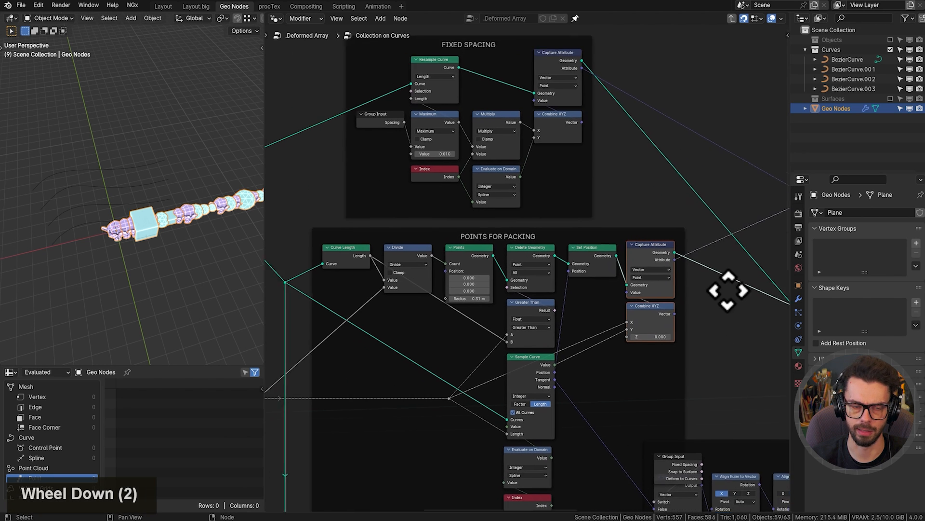
Shift the original packing nodes so their top row lines up with the Capture Attribute node.
drag(598, 404, 349, 250)
key(g)
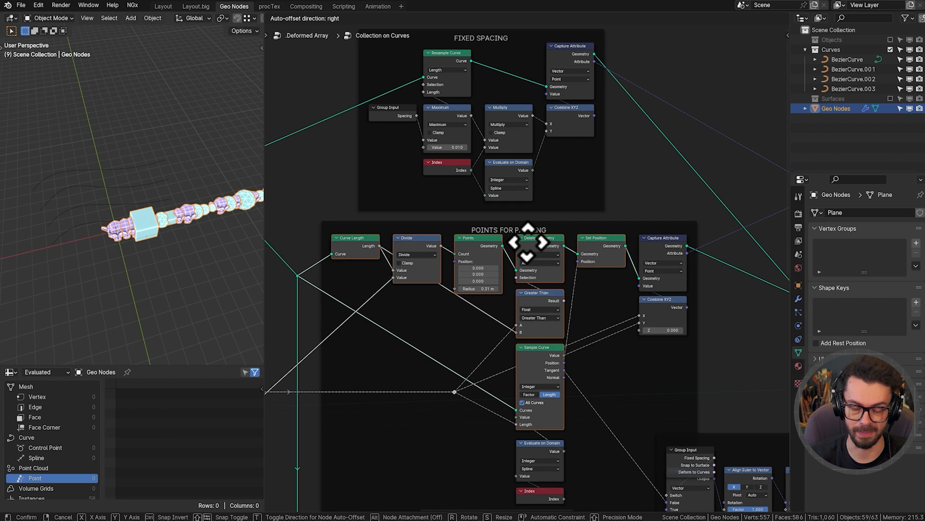
click(528, 243)
click(584, 366)
Fine-tune the gap between Set Position and the Capture Attribute and Combine XYZ pair in the POINTS FOR PACKING frame.
drag(620, 331, 656, 250)
drag(626, 313, 647, 277)
key(g)
click(680, 272)
click(725, 300)
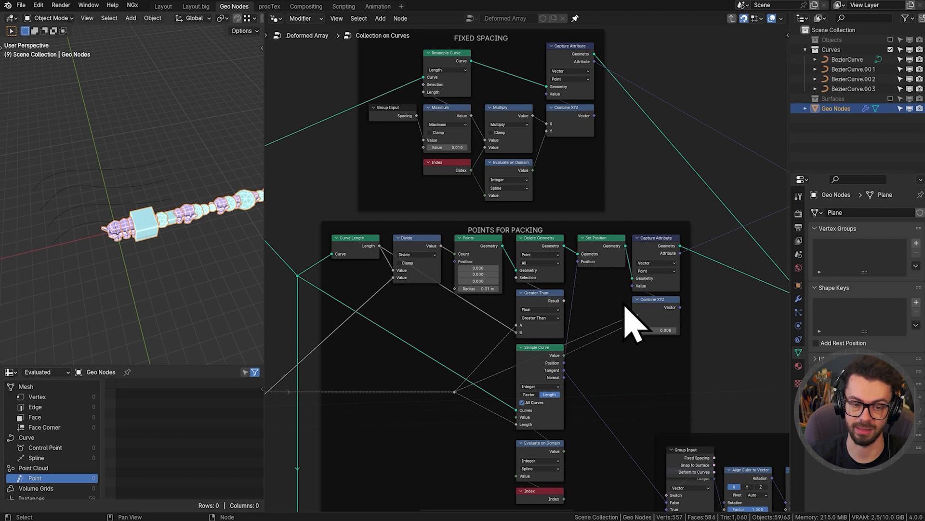
drag(605, 308, 654, 282)
key(g)
click(659, 282)
click(721, 307)
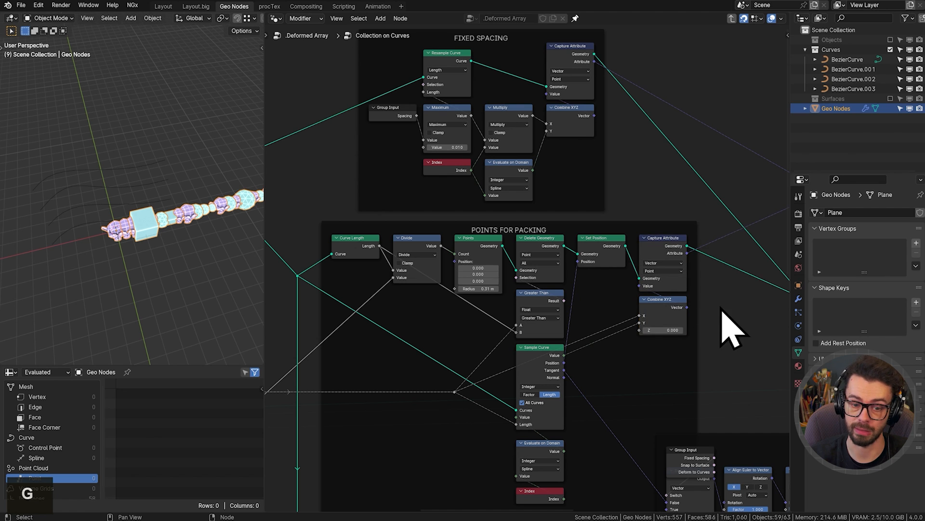
Move the ROTATION frame clear of the POINTS FOR PACKING frame.
scroll(528, 338, down, 4)
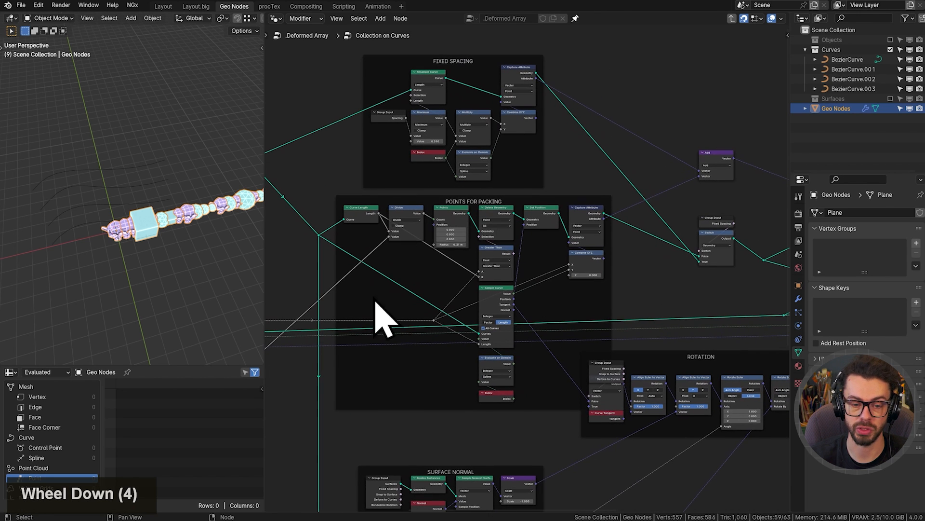
middle_drag(473, 345, 341, 311)
drag(576, 324, 632, 333)
middle_drag(632, 333, 565, 340)
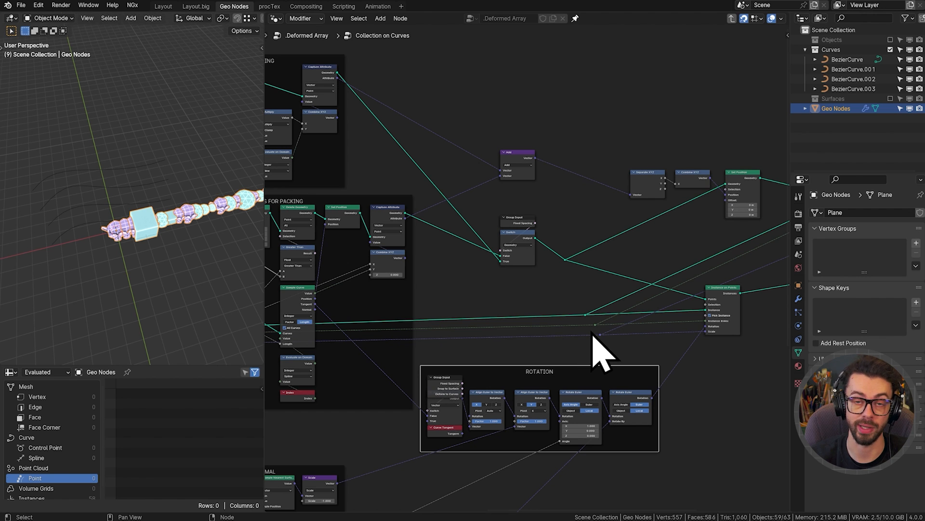
Check the straight row of instances in the viewport and align the upper Instance on Points node closely after Set Position.
middle_drag(647, 333, 641, 330)
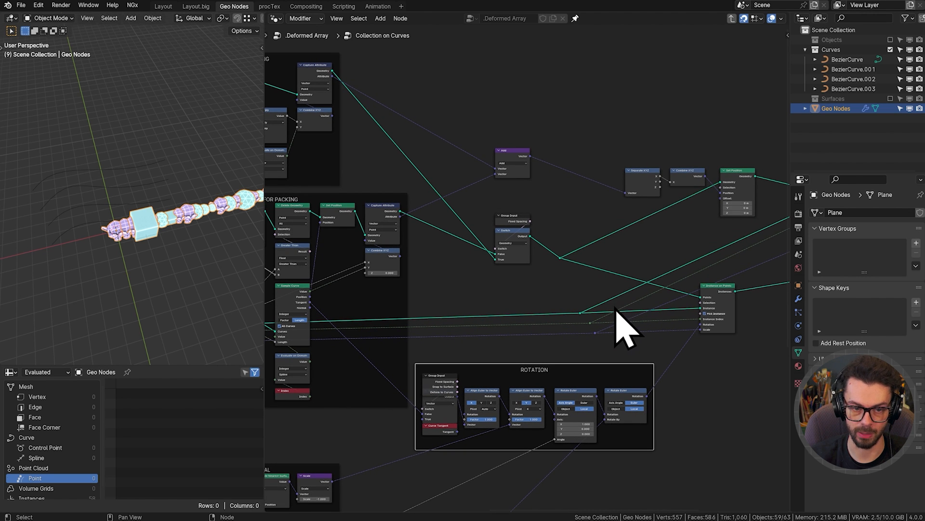
mouse_move(161, 212)
middle_down()
mouse_move(142, 229)
mouse_move(173, 219)
middle_up()
middle_drag(620, 166, 485, 203)
scroll(542, 213, up, 3)
middle_drag(543, 212, 425, 239)
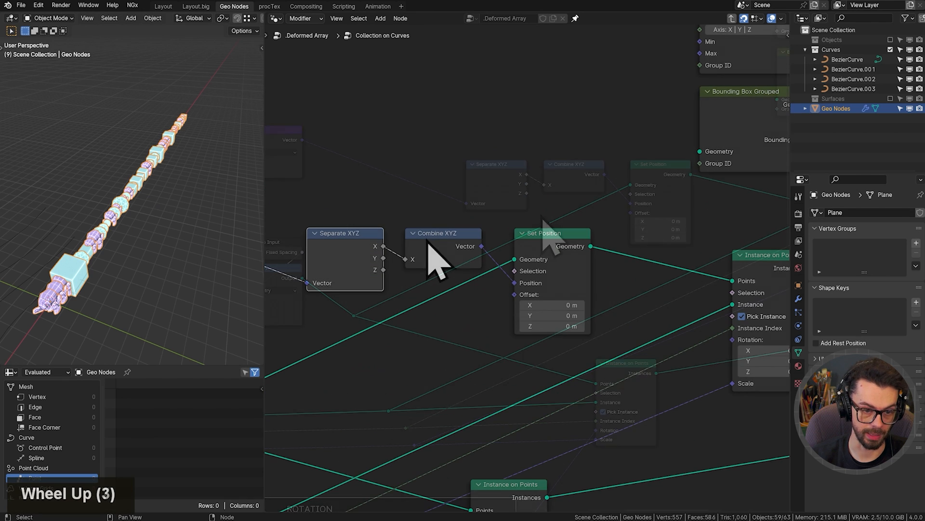
click(378, 255)
middle_drag(597, 163, 493, 237)
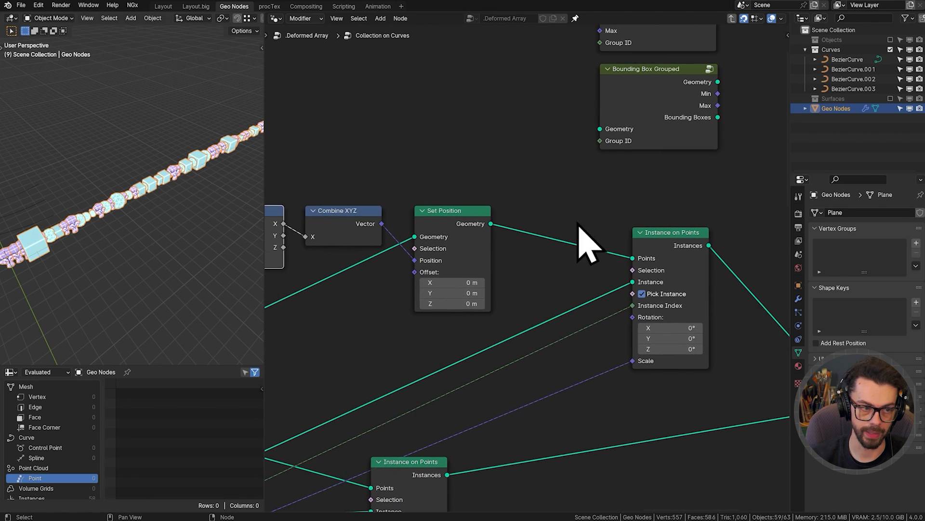
click(692, 266)
key(g)
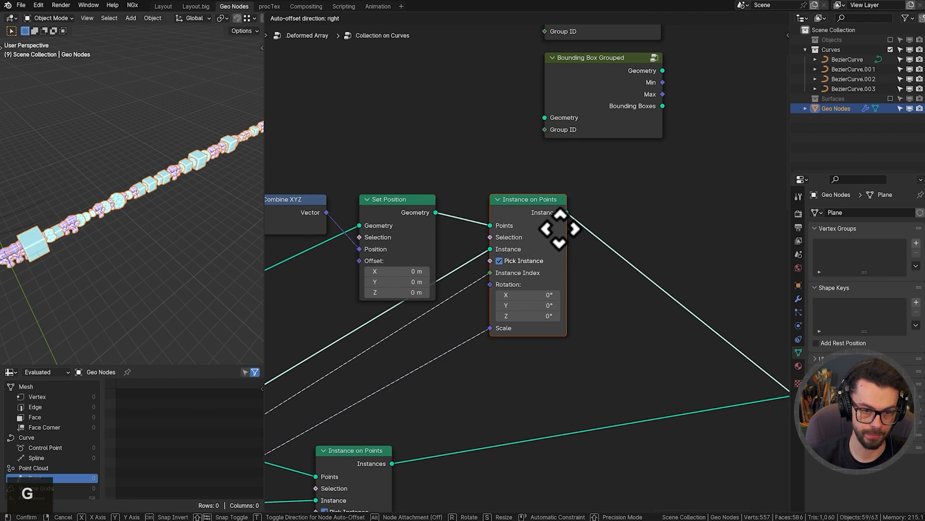
click(560, 229)
Move the final Switch, its Deform to Curves input and the Group Output farther from Instance on Points to make room.
middle_drag(600, 240, 384, 216)
scroll(467, 216, down, 2)
drag(528, 248, 672, 367)
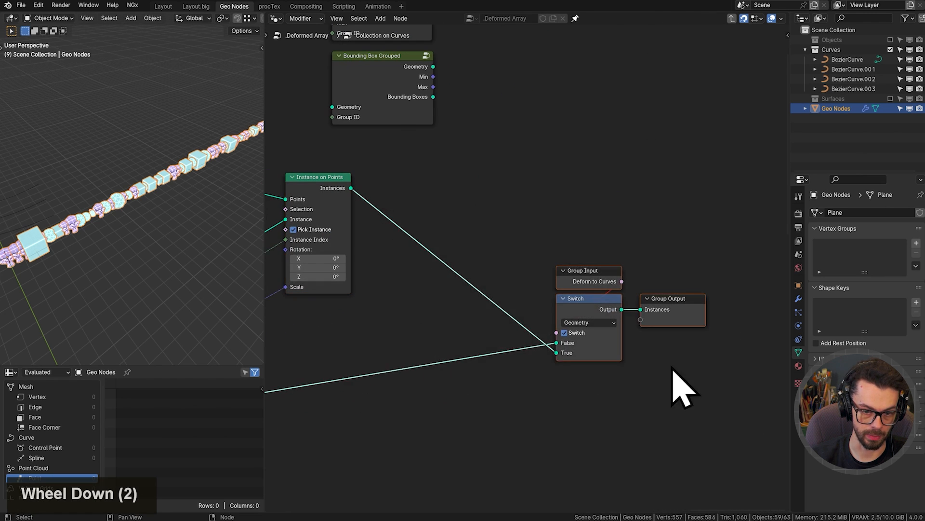
key(g)
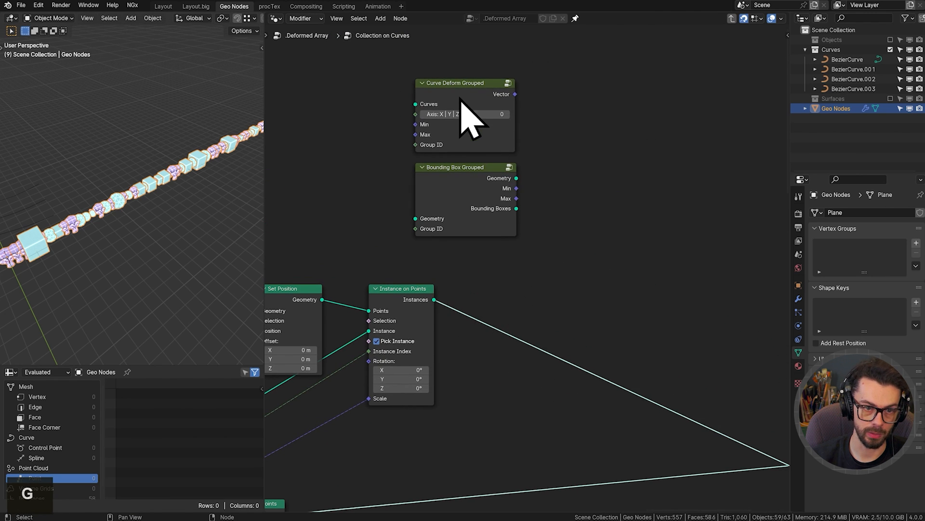
Arrange the Bounding Box Grouped and Curve Deform Grouped nodes side by side above the link from Instance on Points.
drag(461, 100, 670, 218)
drag(467, 172, 533, 217)
key(g)
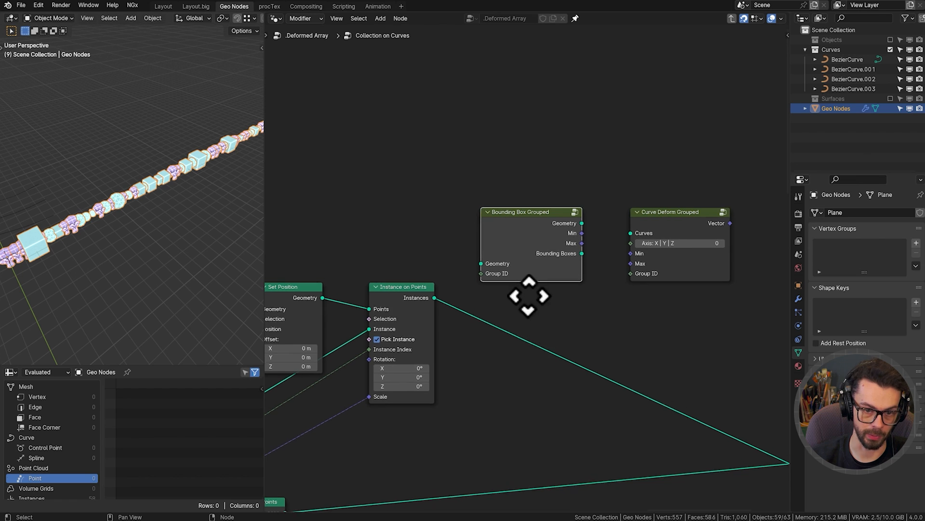
middle_drag(529, 296, 559, 245)
scroll(543, 266, up, 3)
middle_drag(525, 276, 536, 257)
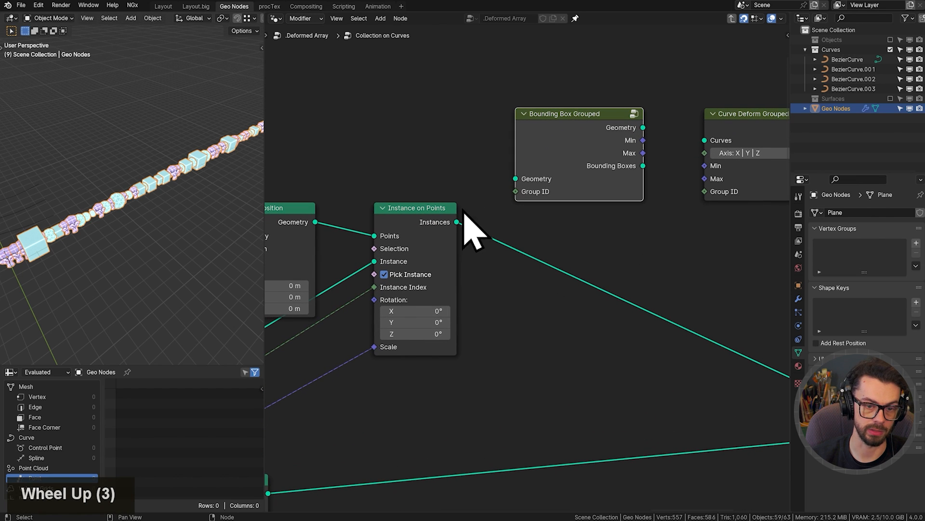
Insert a Realize Instances node on the link directly after the upper Instance on Points node.
middle_drag(466, 218, 473, 213)
key(shift+a)
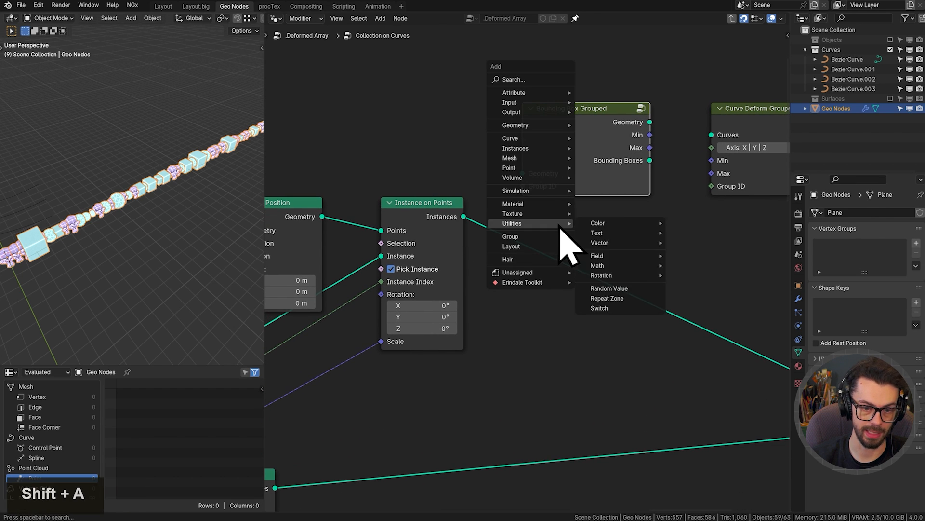
mouse_move(527, 149)
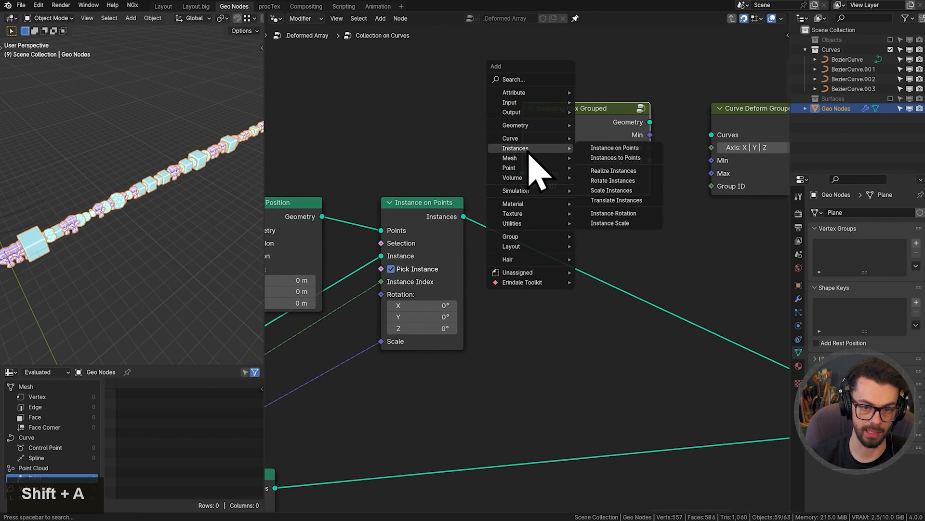
click(637, 169)
key(g)
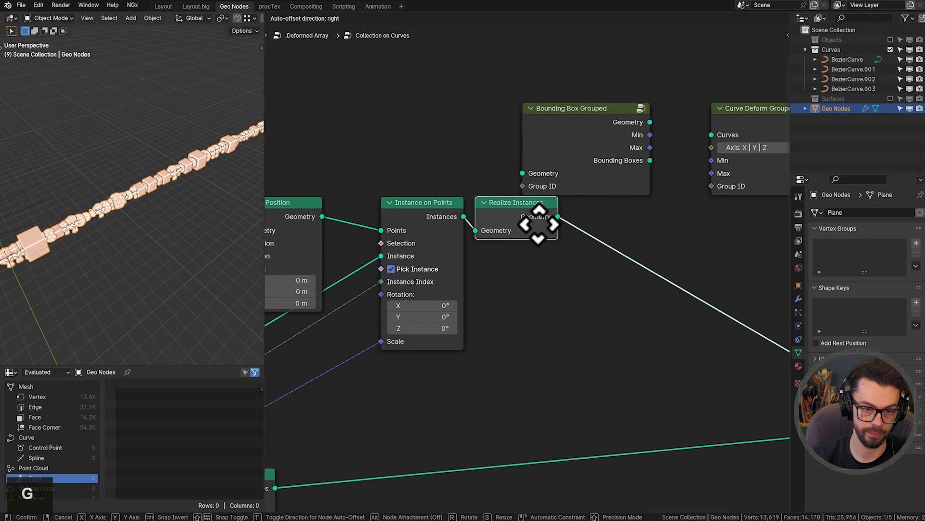
click(558, 223)
middle_drag(556, 223, 453, 218)
Bring the two grouped nodes into line with the chain and insert Bounding Box Grouped after Realize Instances.
drag(484, 55, 645, 136)
key(g)
click(604, 212)
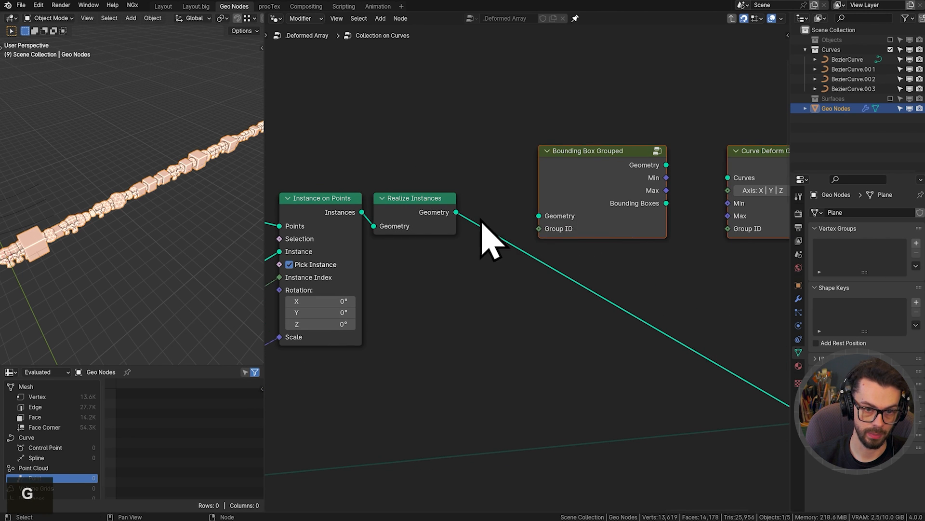
click(587, 172)
drag(591, 170, 516, 198)
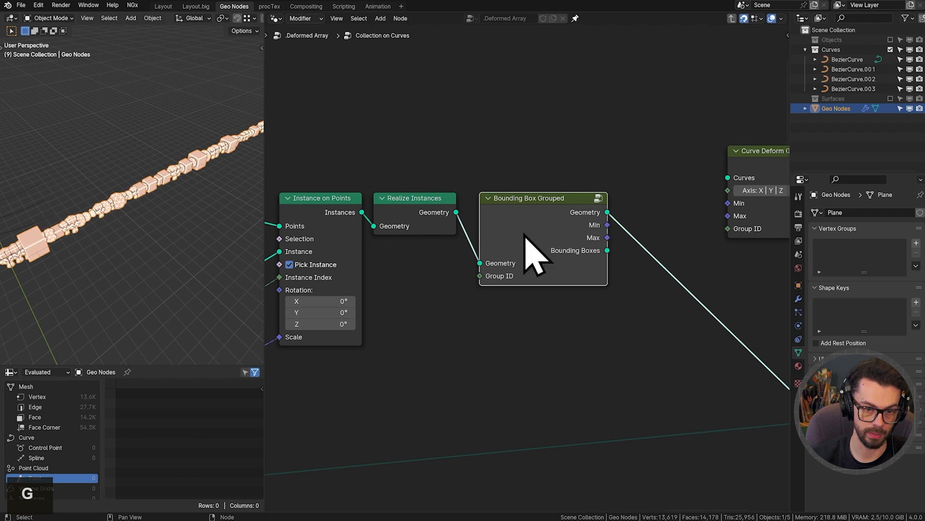
Shift the Realize Instances and Bounding Box Grouped nodes together slightly away from Instance on Points.
drag(402, 159, 565, 236)
key(g)
click(574, 239)
middle_drag(472, 246, 631, 219)
scroll(525, 238, down, 3)
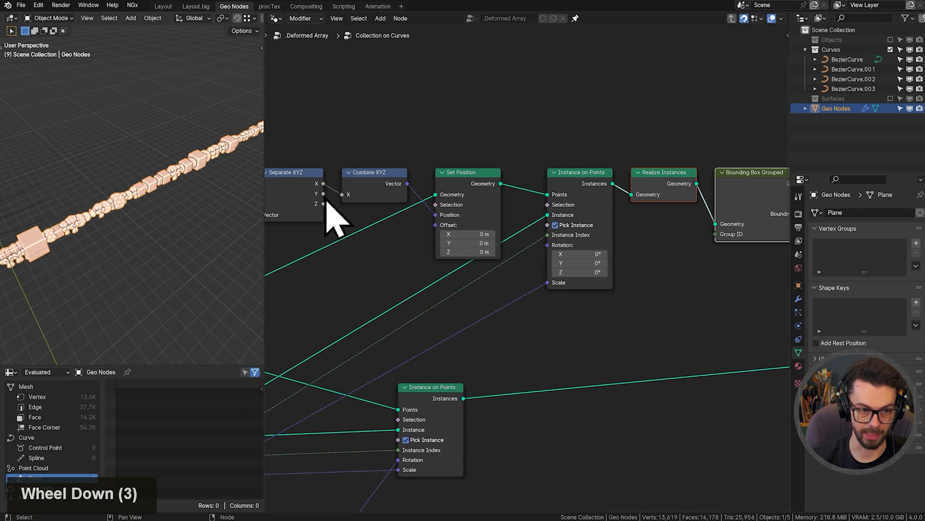
Connect Separate XYZ's Y output to Bounding Box Grouped's Group ID, routing the link beneath the upper nodes with two level reroutes.
middle_drag(327, 201, 355, 201)
drag(349, 193, 742, 237)
shift+right_drag(702, 216, 700, 243)
key(g)
scroll(697, 280, down, 1)
click(691, 314)
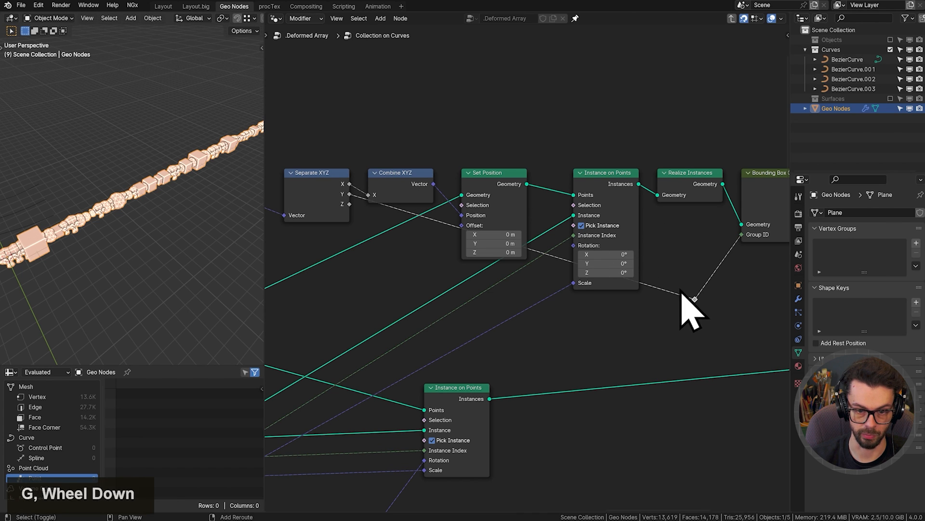
key(g)
key(x)
click(383, 304)
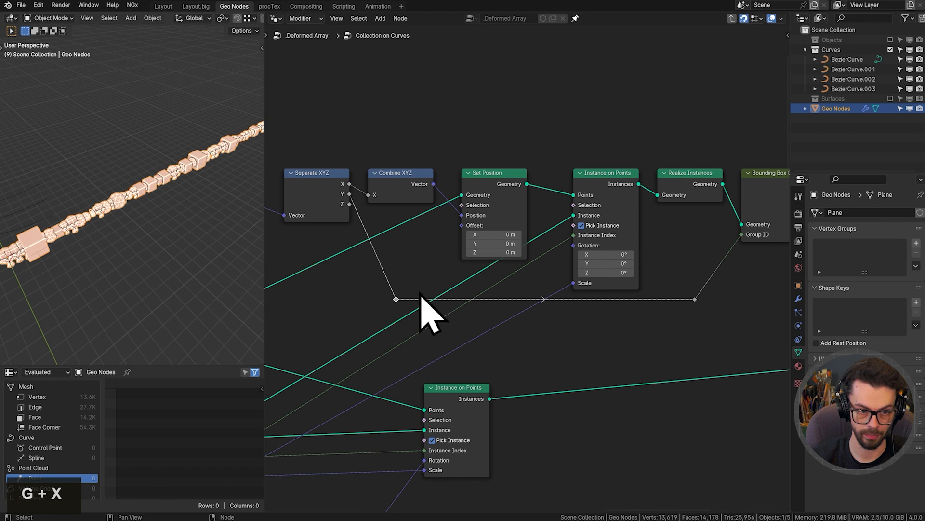
Preview the Bounding Boxes output of Bounding Box Grouped in the viewport, and delete the Viewer node.
middle_drag(666, 221, 553, 241)
middle_drag(673, 257, 518, 257)
mouse_move(562, 232)
middle_down()
mouse_move(490, 229)
mouse_move(558, 249)
middle_up()
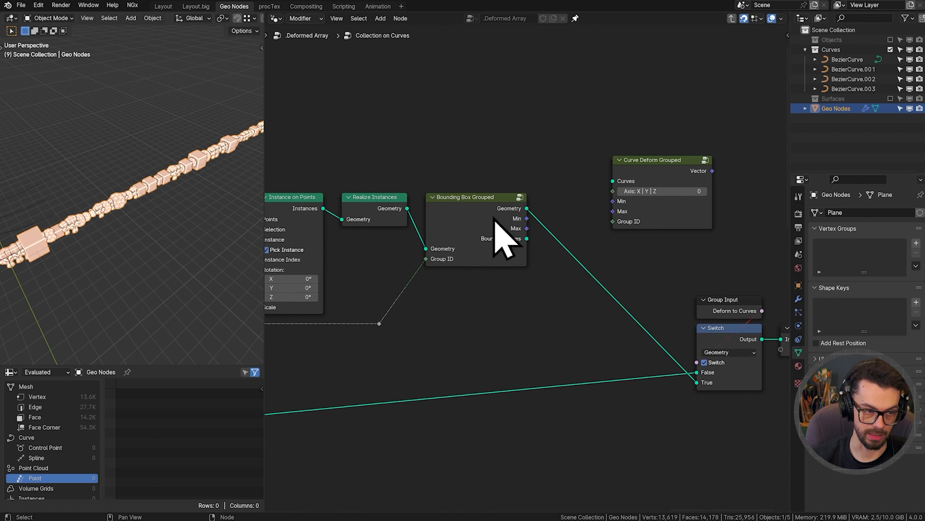
ctrl+shift+click(523, 228)
ctrl+shift+click(522, 229)
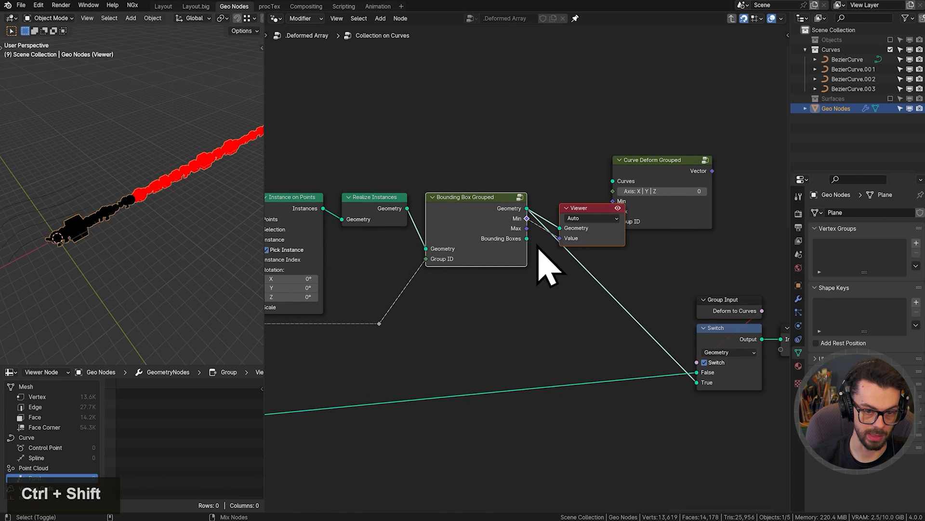
ctrl+shift+click(532, 246)
shift+middle_drag(215, 224, 104, 225)
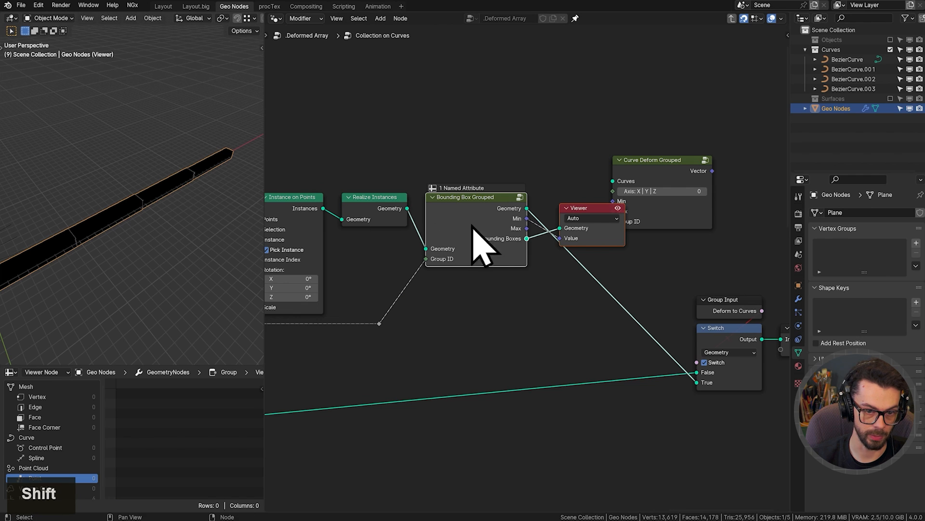
ctrl+right_drag(537, 219, 533, 227)
shift+middle_drag(129, 193, 225, 157)
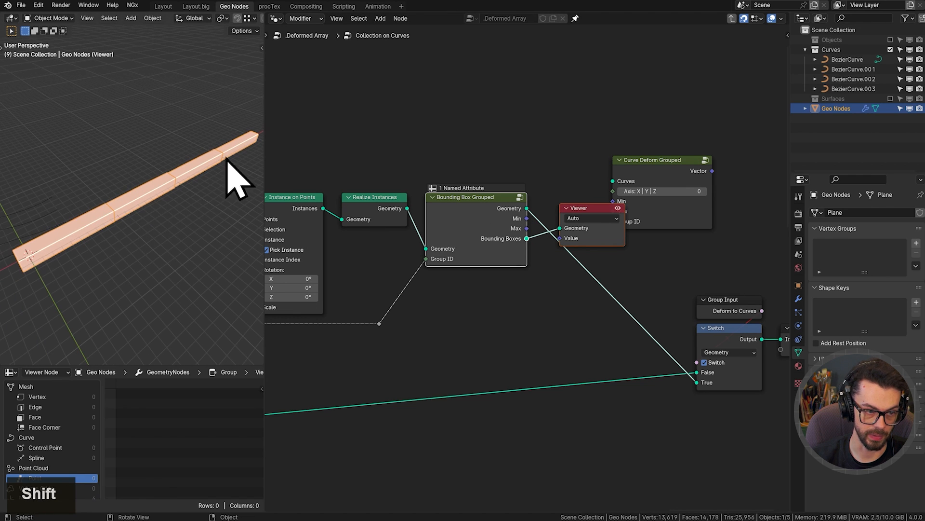
click(599, 233)
key(x)
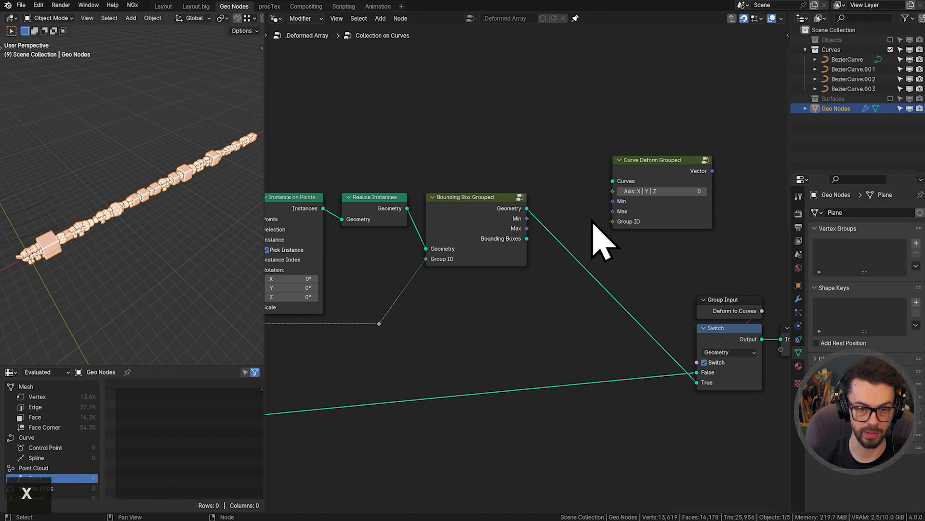
Connect Bounding Box Grouped's Min and Max outputs to Curve Deform Grouped's Min and Max, and bring the two nodes closer together.
scroll(594, 221, up, 4)
drag(491, 223, 498, 242)
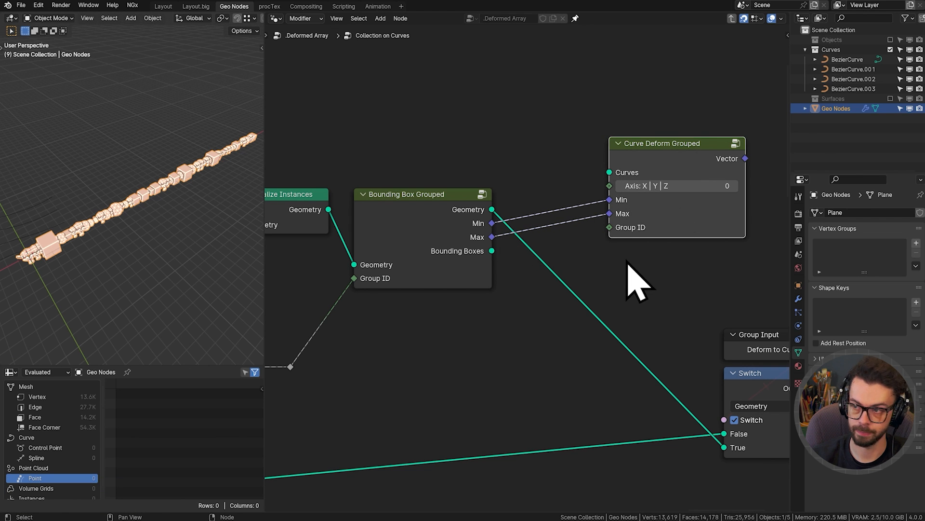
key(g)
click(614, 247)
scroll(548, 213, down, 2)
key(g)
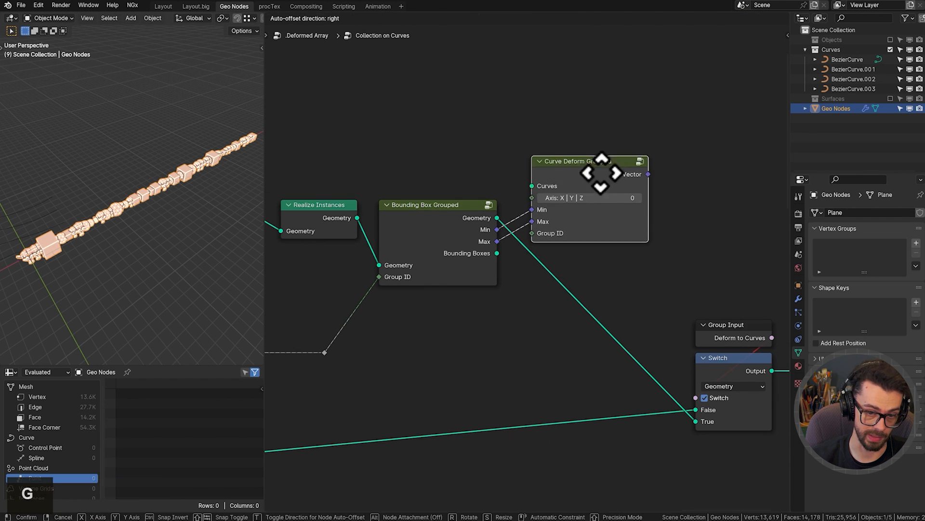
click(602, 173)
Branch the curves link ahead of the Fixed Spacing frame and carry it over the node tree with reroutes towards Curve Deform Grouped.
scroll(530, 169, down, 7)
middle_drag(372, 161, 605, 173)
scroll(523, 172, down, 7)
middle_drag(440, 161, 576, 147)
scroll(475, 150, down, 4)
middle_drag(450, 153, 478, 154)
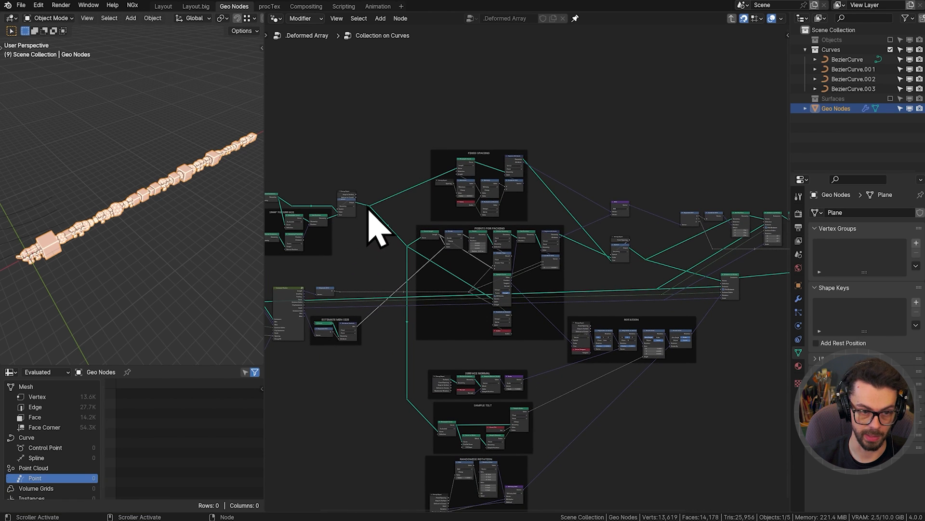
key(ctrl+h)
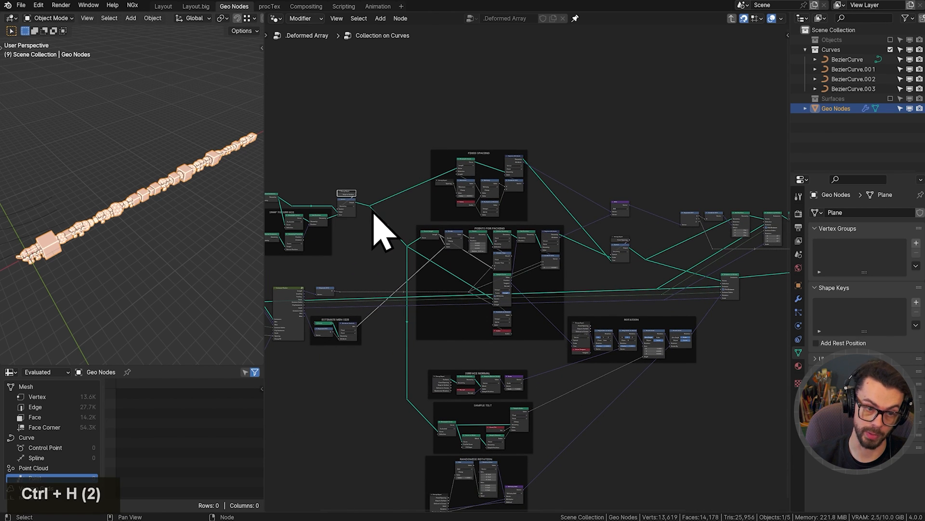
key(shift+d)
mouse_move(369, 205)
alt+right_down()
mouse_move(443, 141)
mouse_move(453, 143)
alt+right_up()
key(shift+d)
click(465, 140)
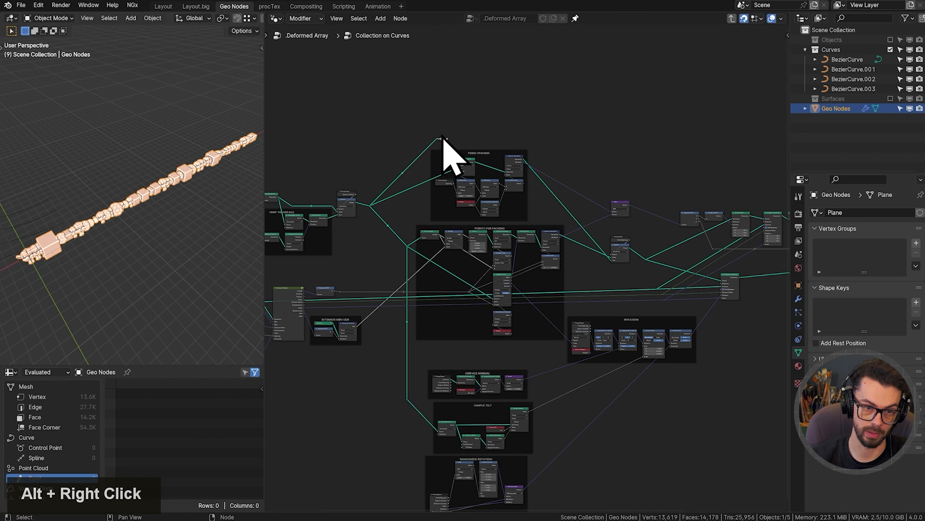
key(g)
key(x)
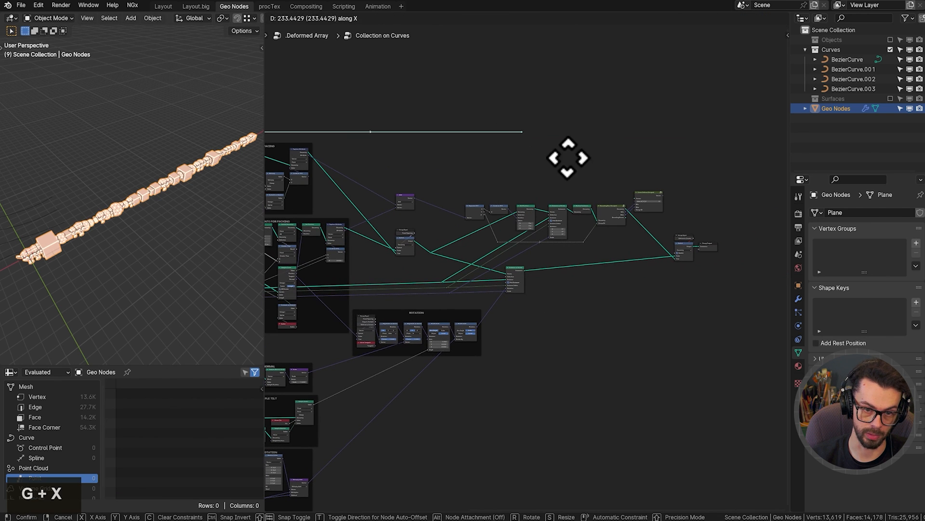
scroll(626, 180, up, 4)
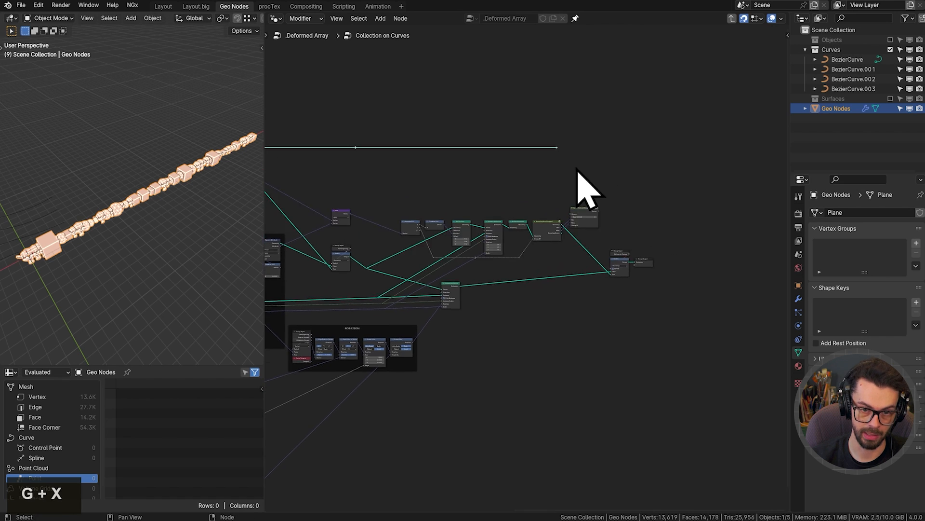
Link the rerouted curves to Curve Deform Grouped's Curves input and shift the last reroute back horizontally.
right_click(565, 121)
alt+right_drag(579, 120, 595, 202)
scroll(605, 193, up, 2)
shift+scroll(585, 268, up, 3)
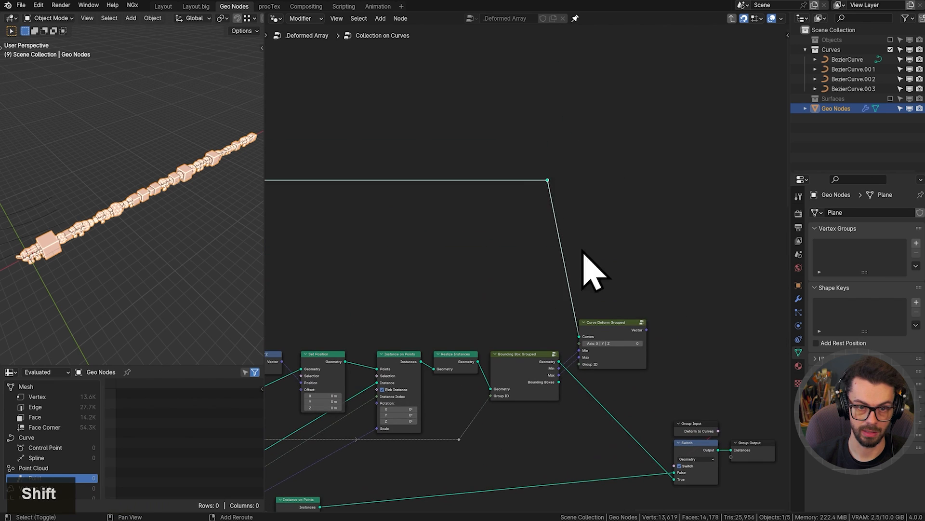
key(g)
key(x)
click(599, 237)
middle_drag(599, 237, 545, 192)
scroll(547, 208, up, 4)
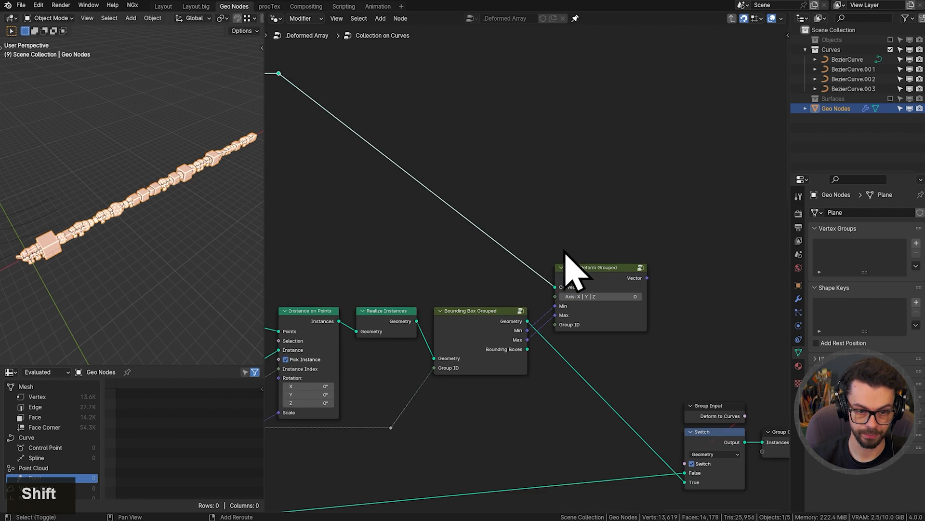
Add a Set Position node using Bounding Box Grouped's Geometry and Curve Deform Grouped's Vector as Position, and preview it with a Viewer.
shift+middle_drag(566, 250, 545, 241)
shift+middle_drag(661, 304, 630, 273)
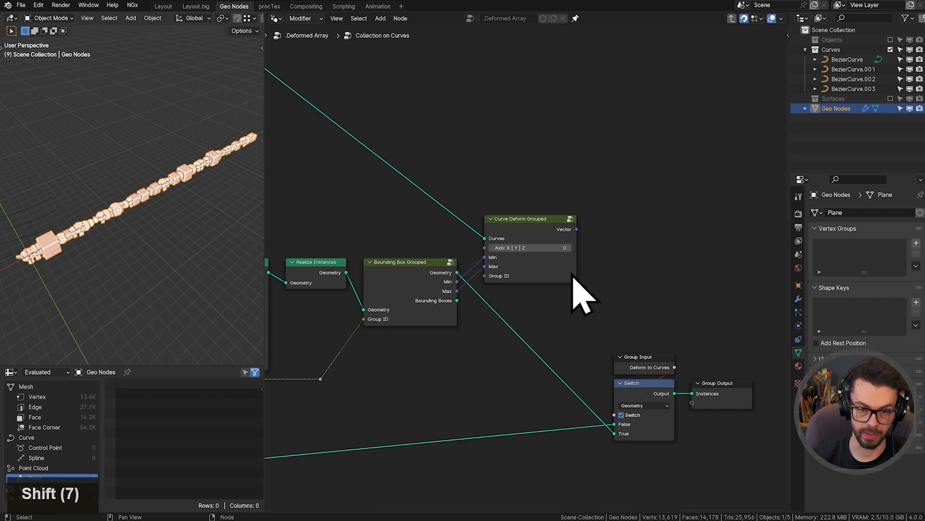
scroll(559, 275, up, 3)
key(shift+a)
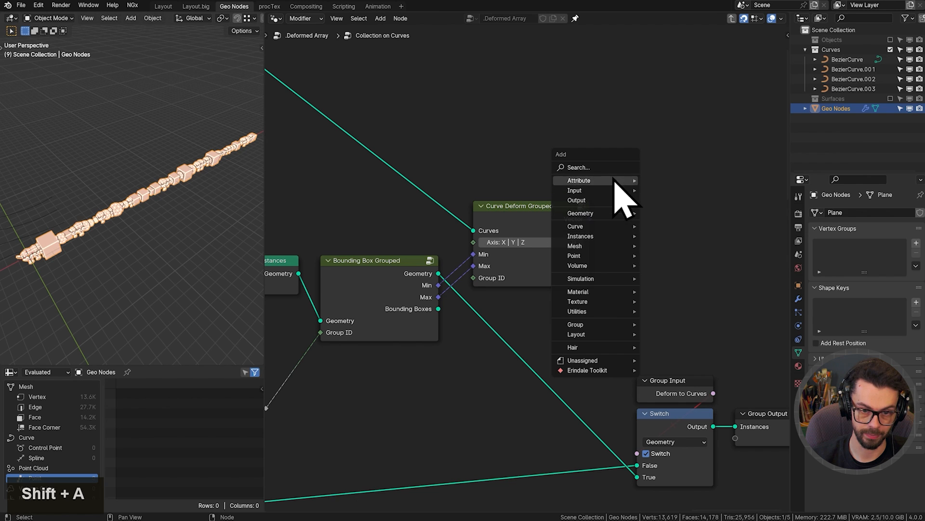
text(set)
click(713, 204)
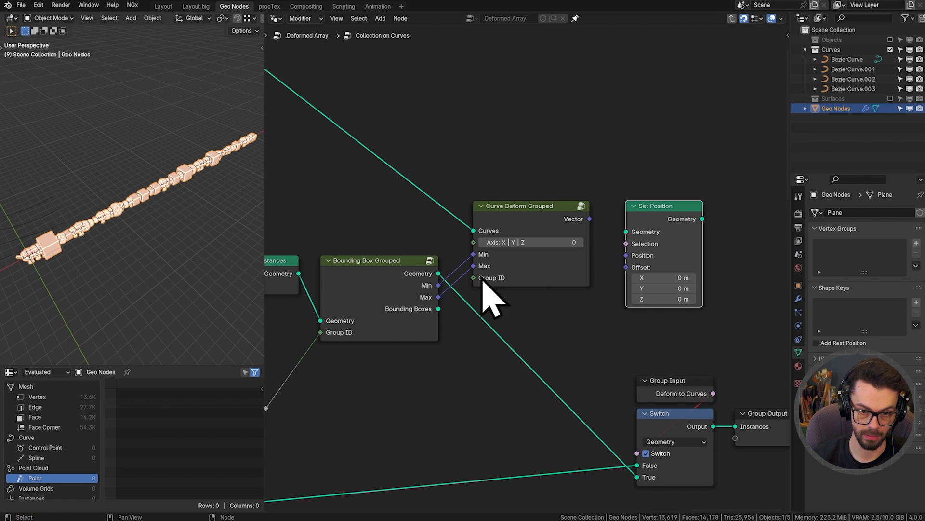
drag(439, 275, 624, 245)
ctrl+shift+click(680, 223)
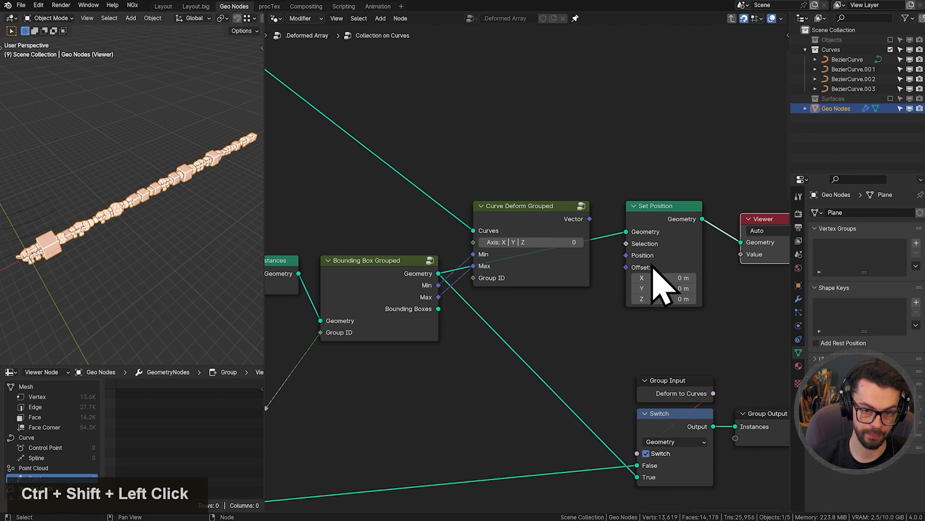
drag(590, 220, 626, 255)
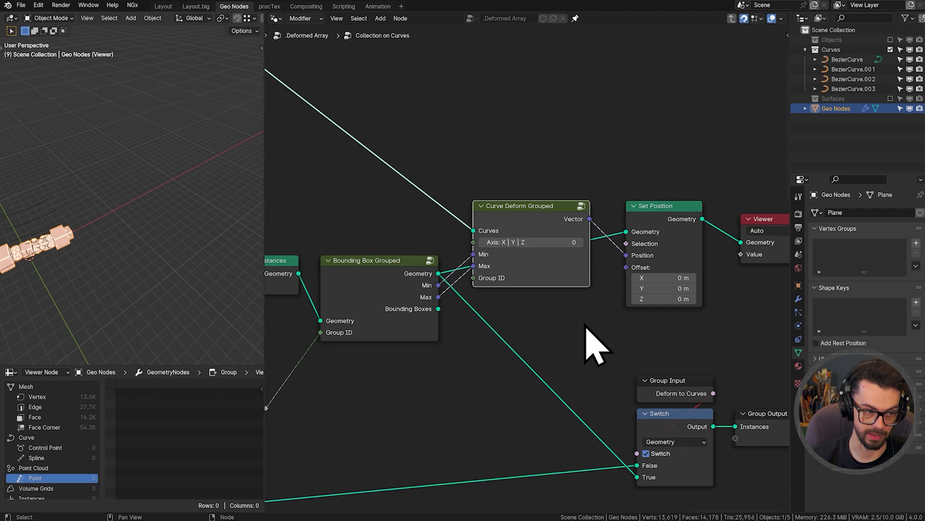
Connect the Group ID reroute to Curve Deform Grouped's Group ID and line the node up beside Bounding Box Grouped.
middle_drag(440, 289, 569, 203)
drag(392, 351, 485, 361)
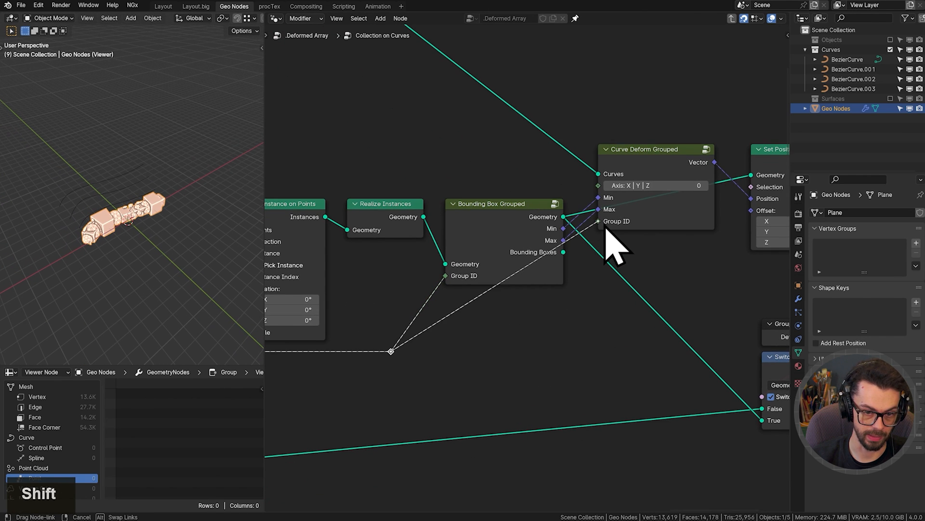
drag(605, 227, 605, 226)
click(661, 201)
key(g)
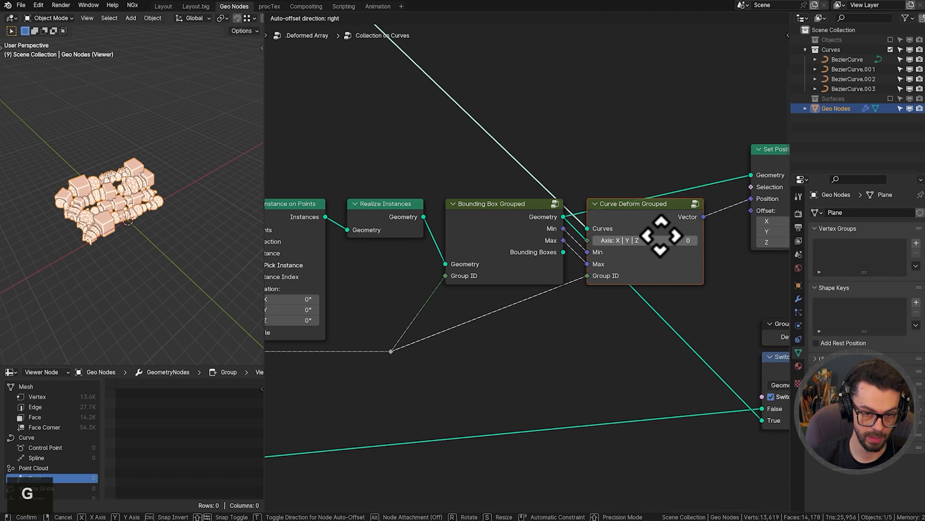
click(660, 235)
Add a reroute on the Group ID link into Curve Deform Grouped and place it level with the existing reroute.
shift+right_drag(463, 309, 479, 377)
key(g)
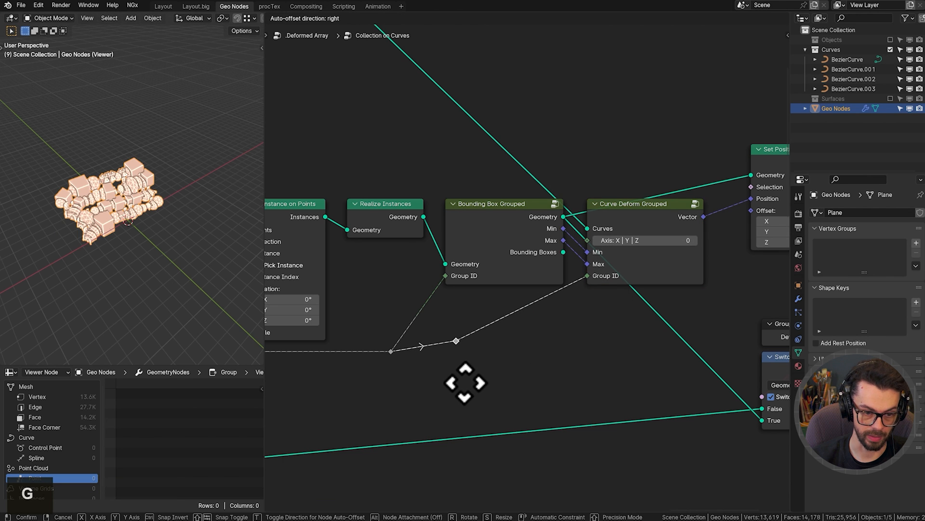
key(x)
click(542, 374)
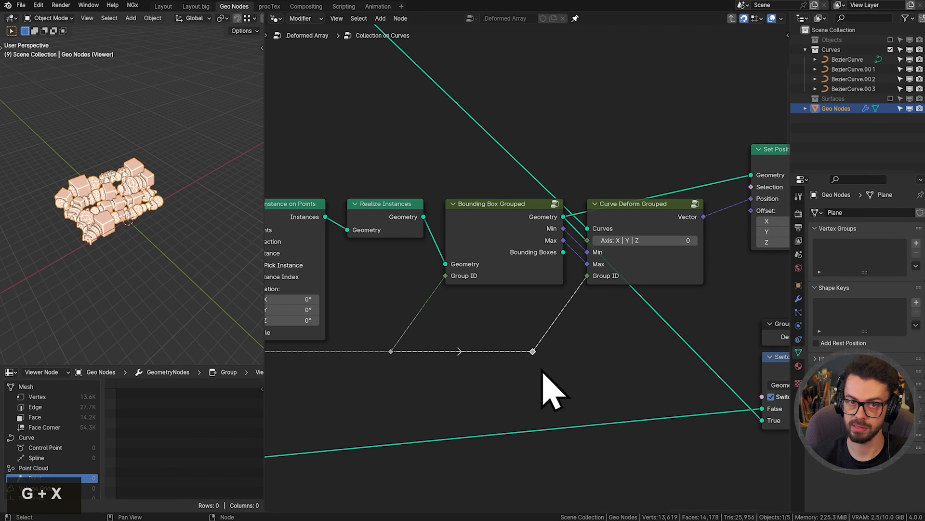
Bring the Set Position and Viewer nodes into line with Curve Deform Grouped.
middle_drag(622, 286, 432, 278)
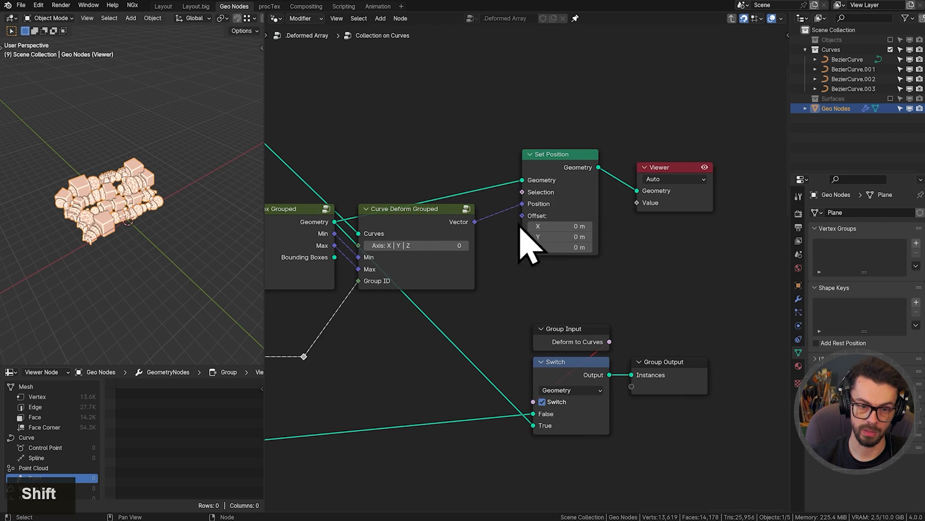
drag(554, 127, 648, 215)
key(g)
click(694, 282)
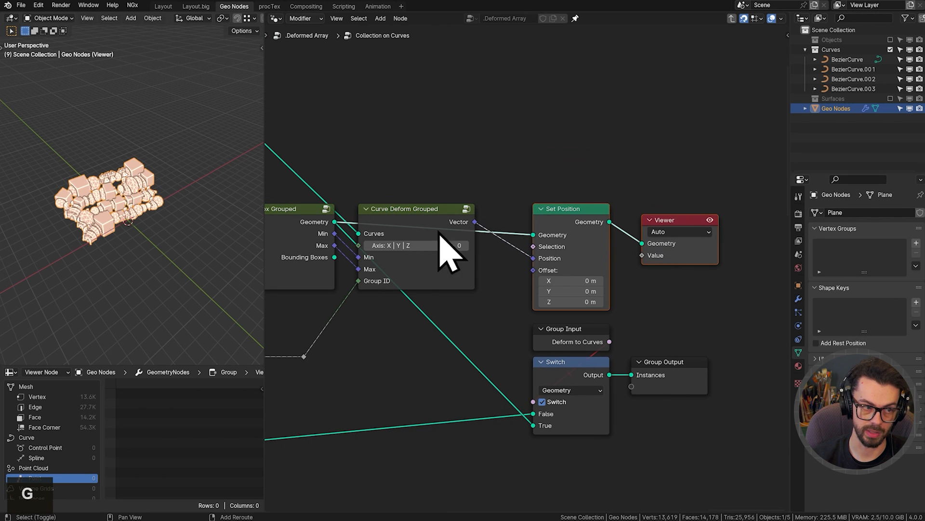
middle_drag(439, 231, 487, 288)
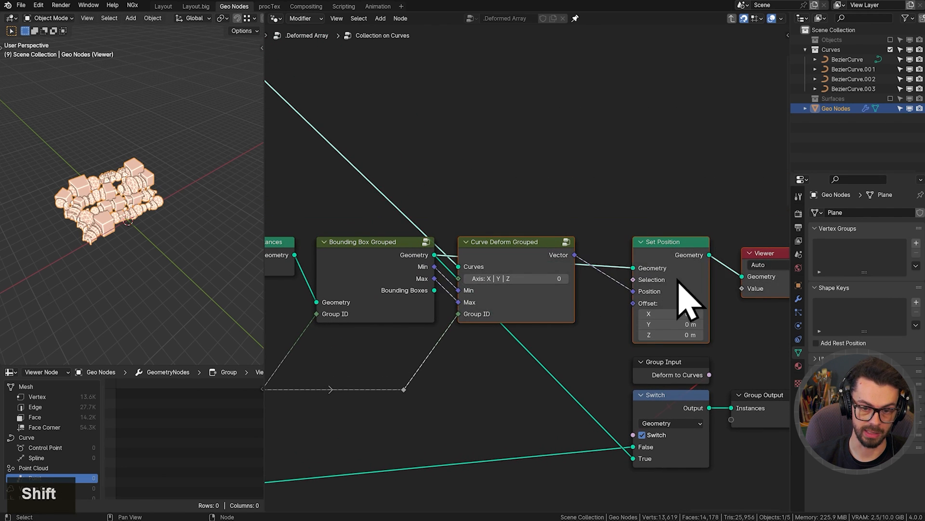
shift+click(551, 252)
key(g)
click(537, 256)
drag(508, 200, 554, 278)
key(g)
click(560, 246)
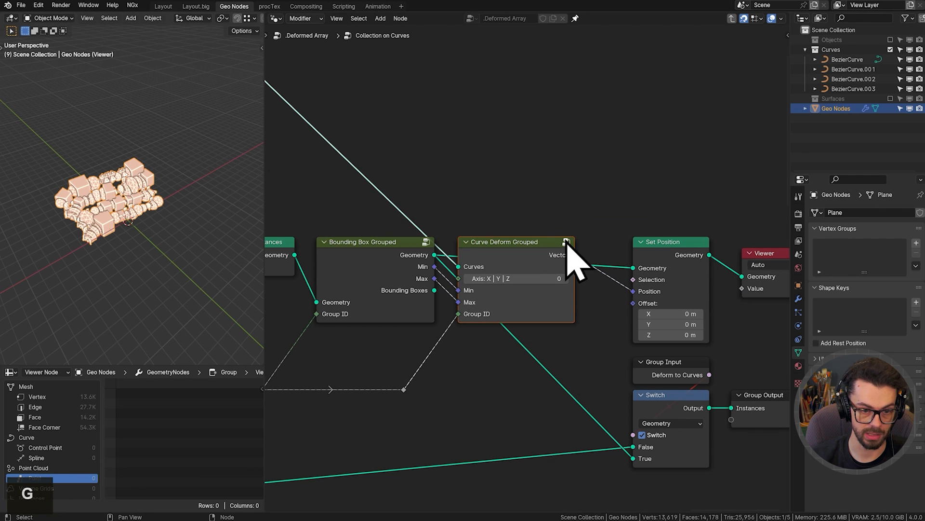
Shift the Group Input, Switch and Group Output nodes horizontally away from the chain and connect Set Position's Geometry to the Switch's True input.
middle_drag(635, 332, 501, 303)
drag(474, 326, 699, 437)
key(g)
key(x)
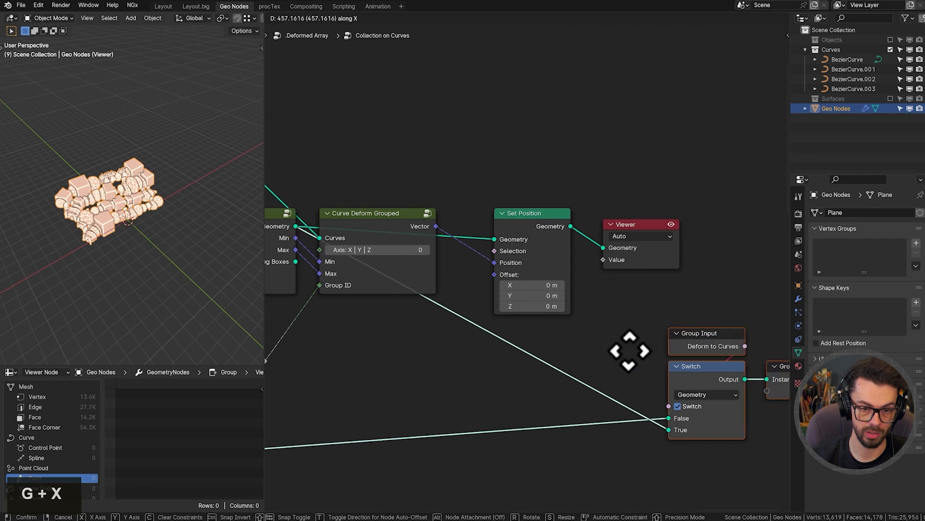
click(648, 347)
drag(571, 226, 691, 418)
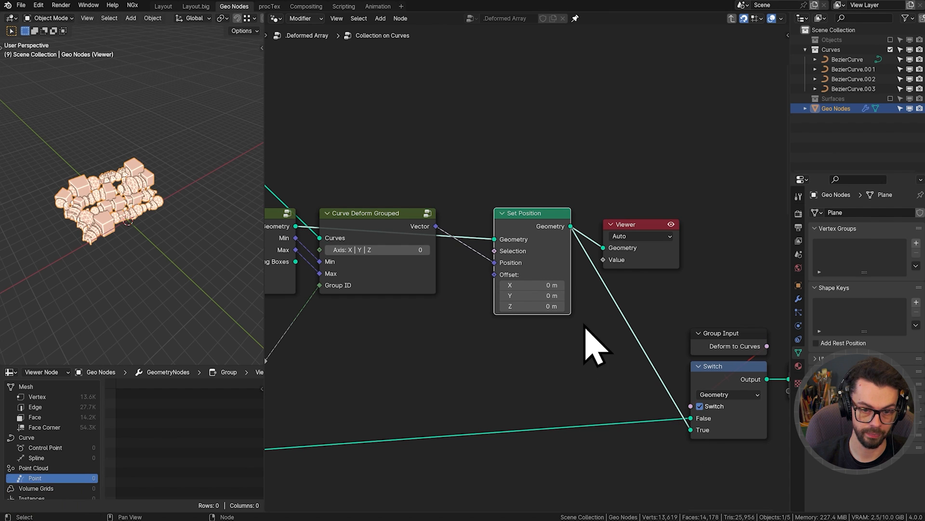
Move Curve Deform Grouped below the geometry link running from Bounding Box Grouped to Set Position.
middle_drag(504, 215, 608, 243)
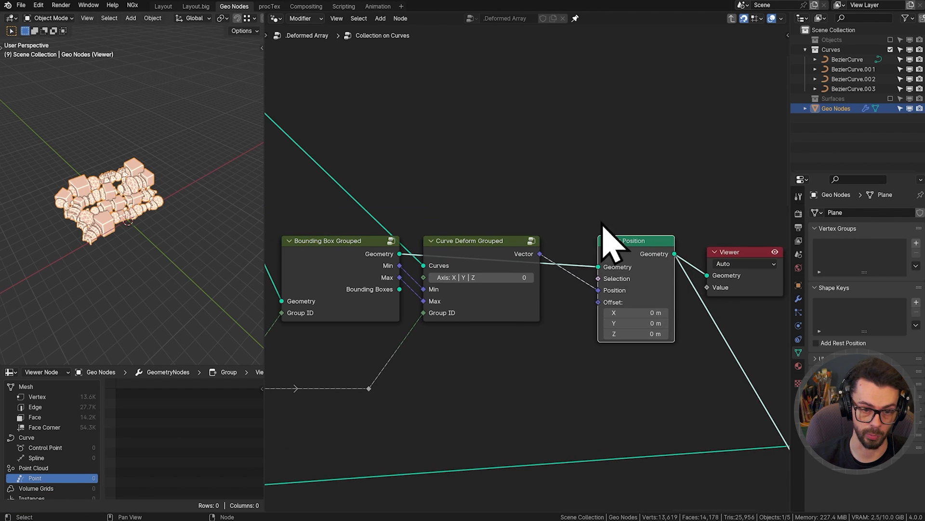
click(499, 241)
key(g)
click(502, 321)
middle_drag(438, 292, 590, 314)
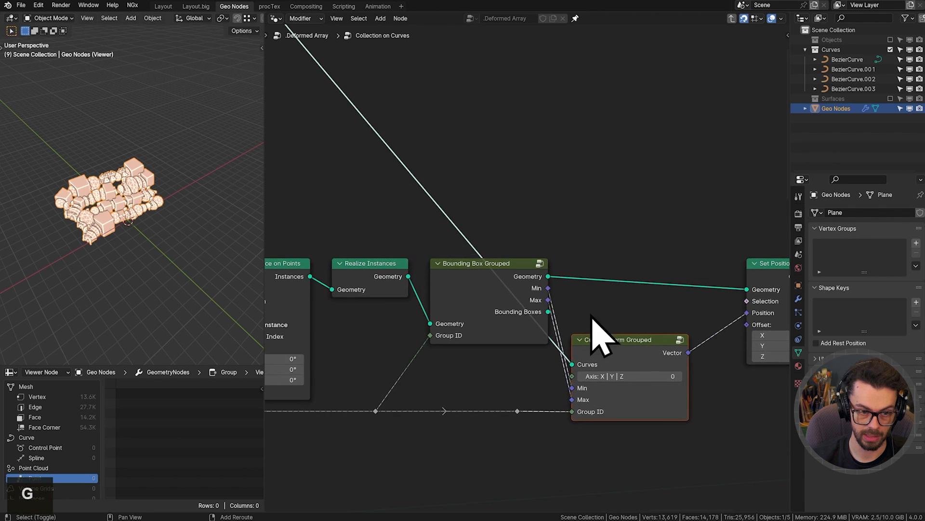
Add a reroute on the curves link and place it just above Bounding Box Grouped, near Curve Deform Grouped.
scroll(526, 270, down, 4)
shift+right_drag(440, 159, 374, 191)
key(g)
click(530, 271)
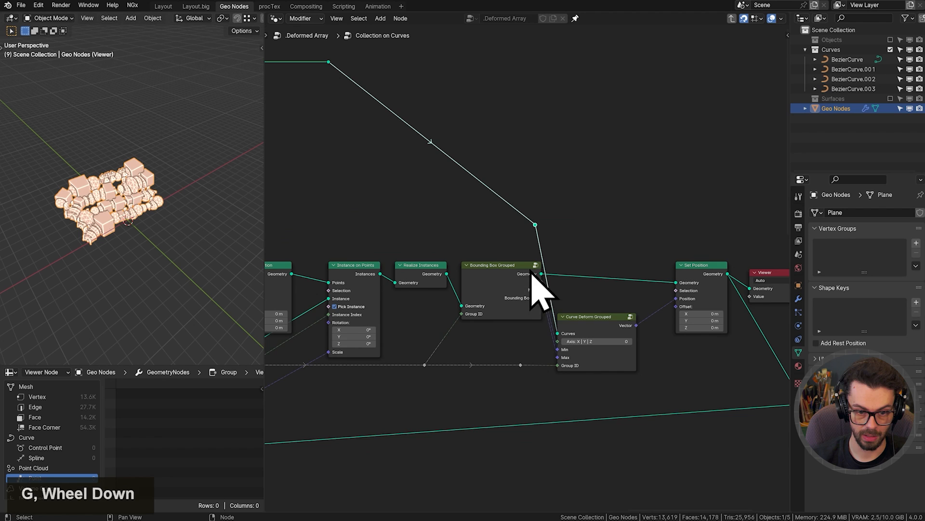
click(593, 304)
middle_drag(593, 304, 665, 352)
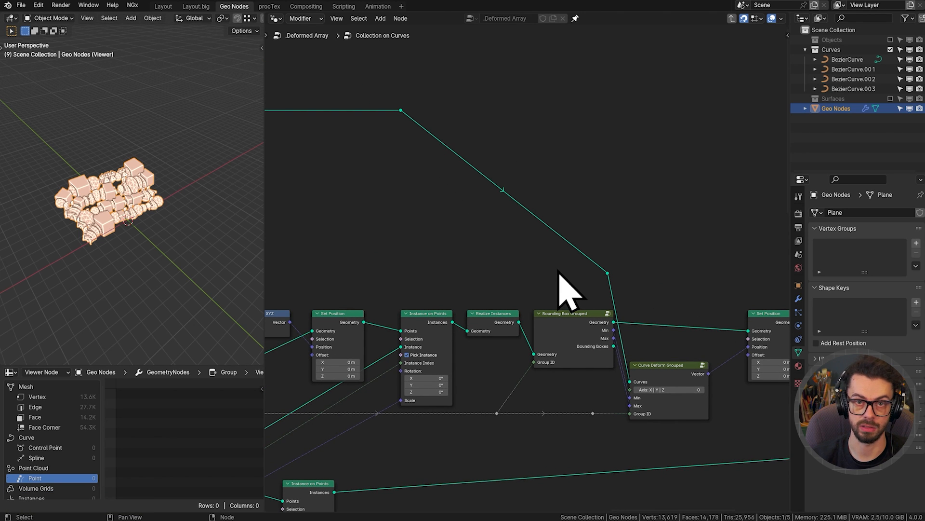
Open the Curve Deform Grouped node group and examine the Scale and Add nodes that apply the curve radius.
shift+middle_drag(564, 278, 526, 212)
scroll(632, 322, up, 6)
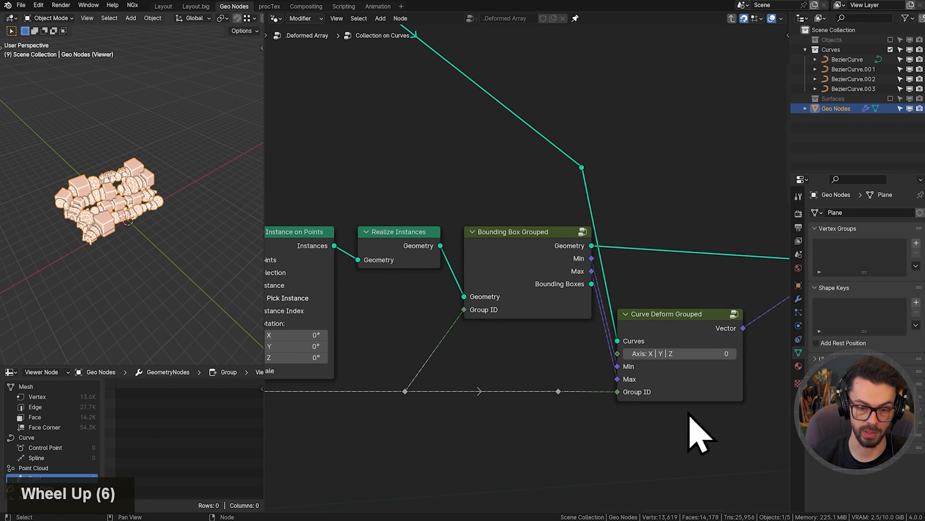
click(675, 340)
key(Tab)
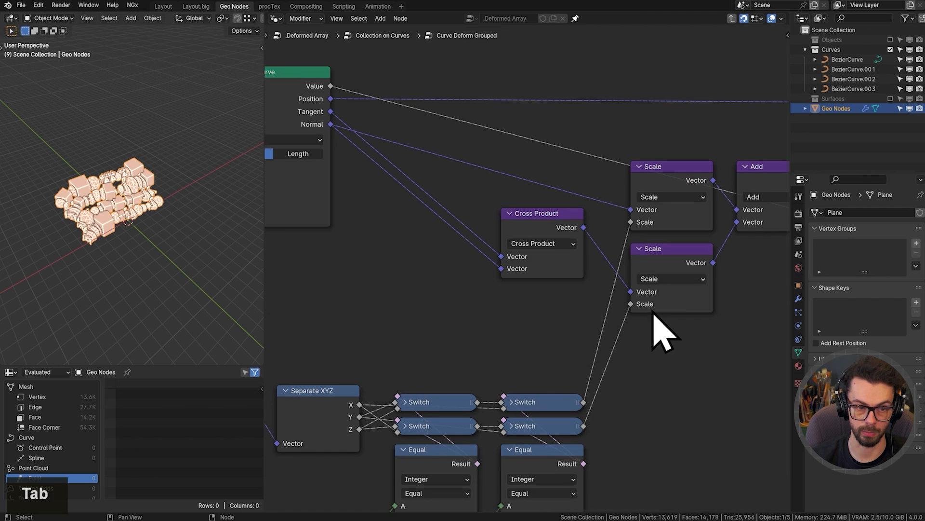
shift+middle_drag(661, 331, 400, 287)
scroll(92, 226, up, 4)
Enter Edit Mode on BezierCurve and try fattening and shrinking the radius of all its control points.
click(845, 60)
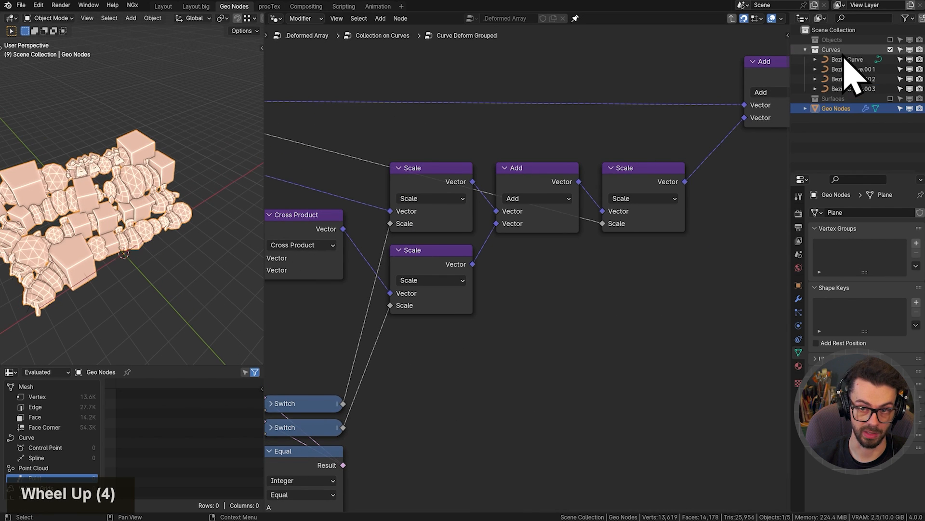
key(Tab)
key(alt+s)
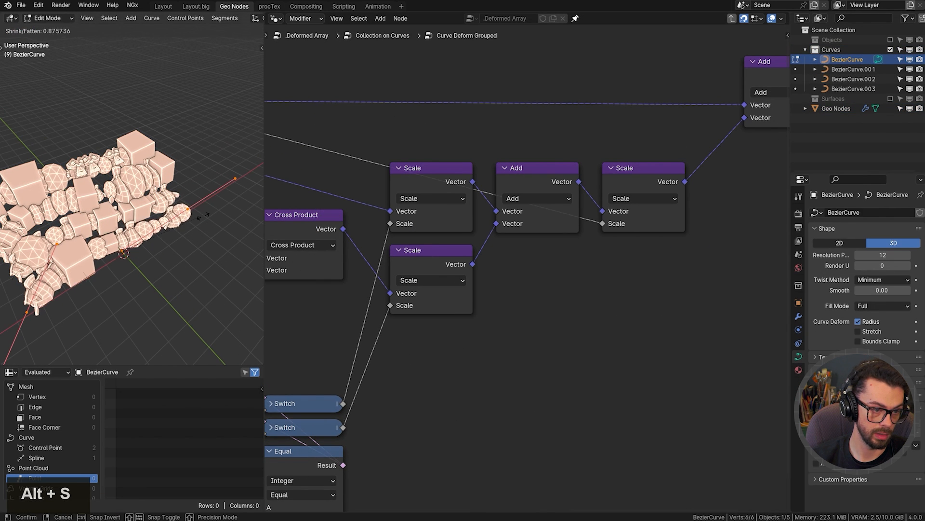
right_click(124, 220)
shift+middle_drag(124, 221, 161, 212)
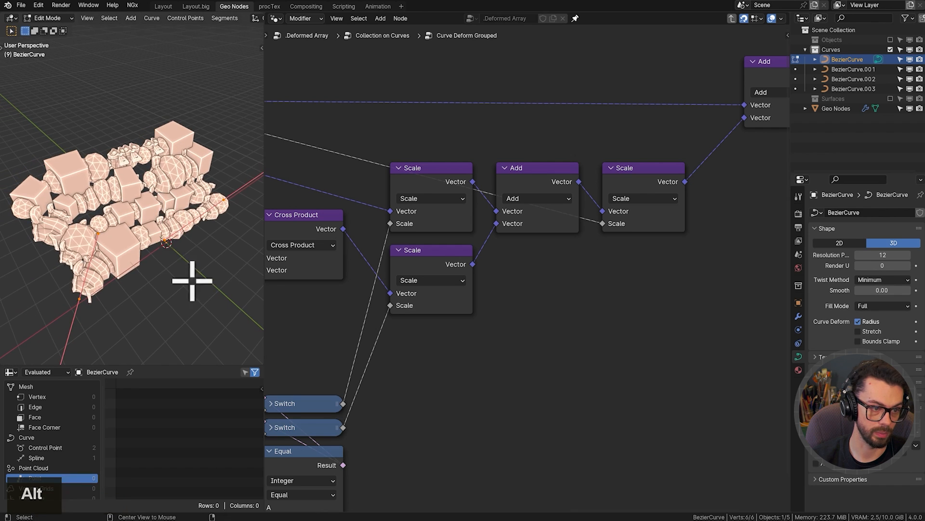
key(alt+s)
right_click(30, 275)
Try fattening only the control point at BezierCurve's near end, then return the curve to Object Mode.
drag(51, 269, 105, 324)
key(alt+s)
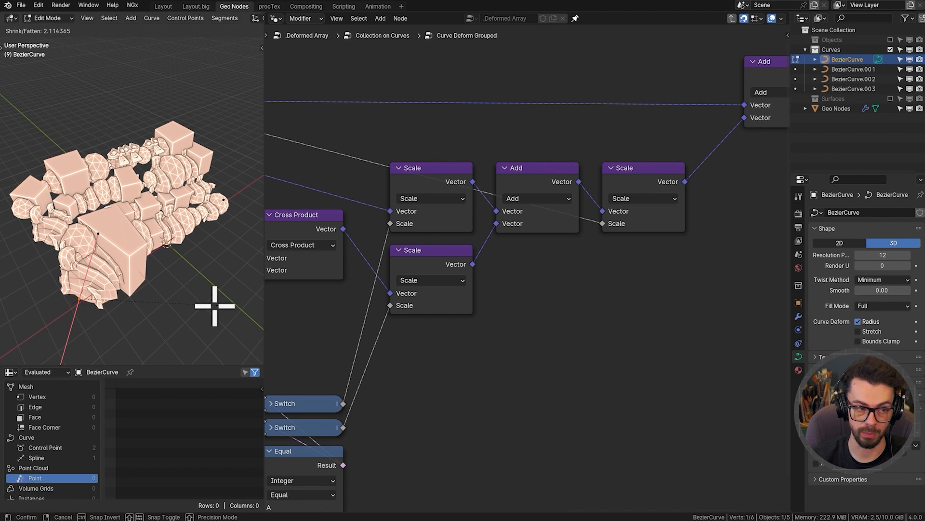
right_click(215, 306)
click(554, 223)
key(Tab)
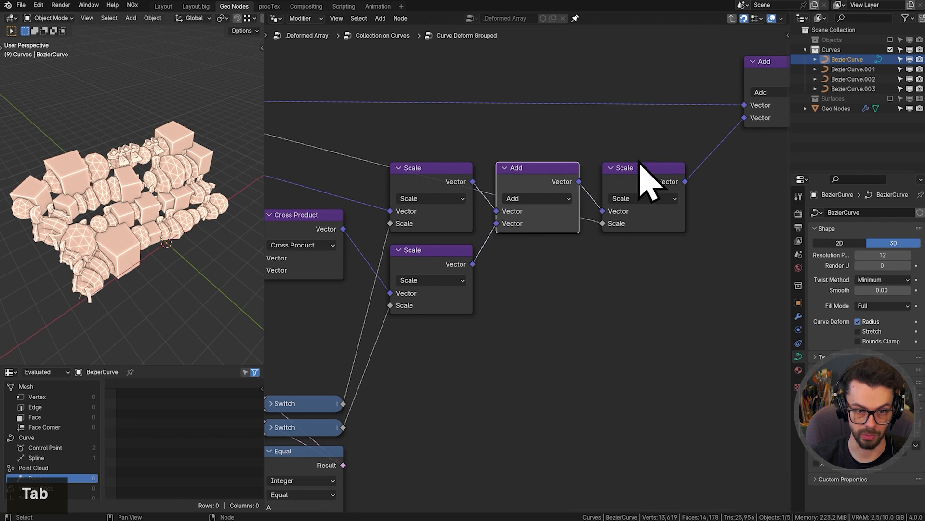
Return to the Collection on Curves group and shift Curve Deform Grouped slightly away from Bounding Box Grouped.
key(Tab)
middle_drag(640, 216, 562, 352)
key(g)
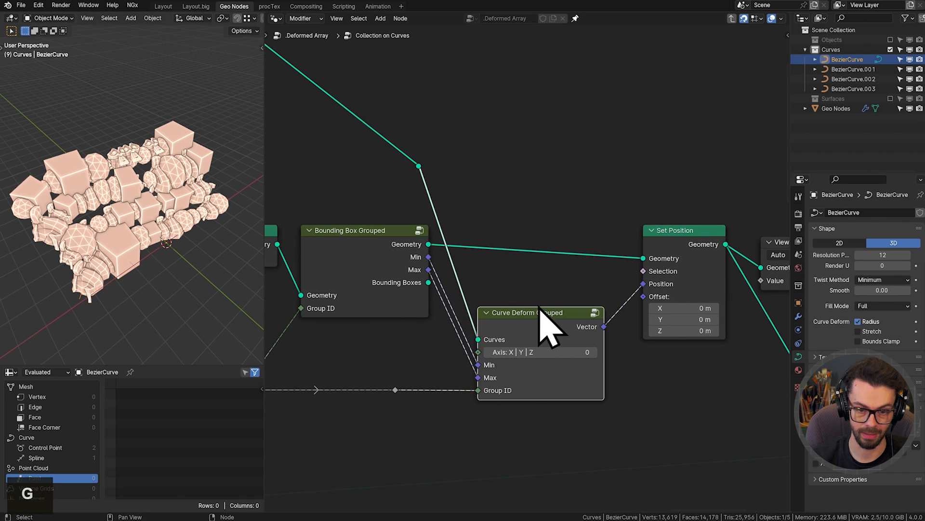
click(544, 328)
Insert a Set Curve Radius node on the curves link before the reroute and set its Radius to 1 m.
key(shift+a)
text(set curve)
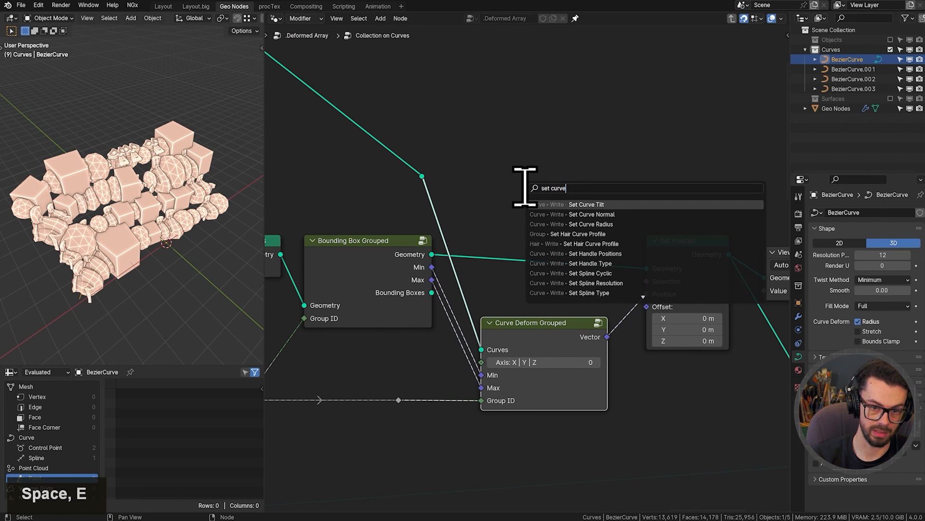
text( ra)
key(Return)
click(525, 187)
key(g)
click(297, 100)
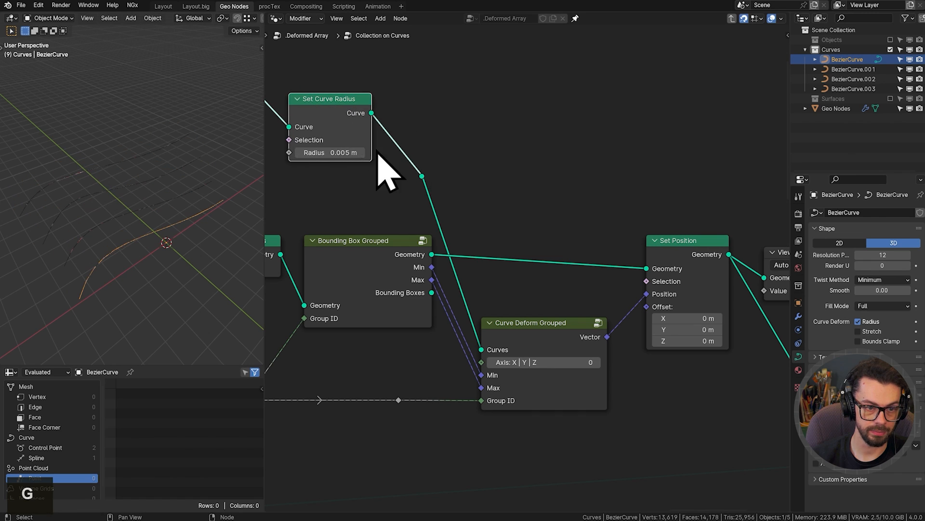
text(1)
key(Return)
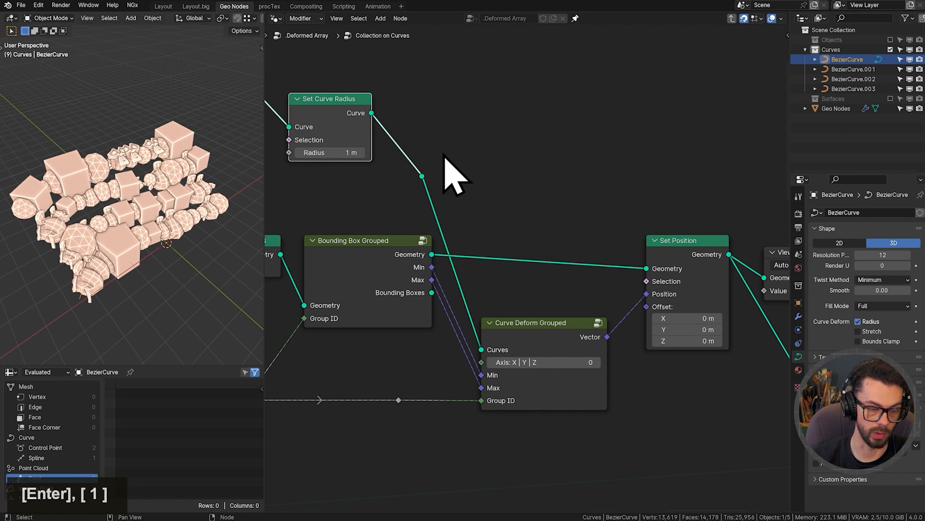
Dissolve the reroute after Set Curve Radius and move that node to just above Bounding Box Grouped.
shift+middle_drag(429, 130, 443, 138)
click(431, 176)
key(g)
click(489, 184)
key(ctrl+x)
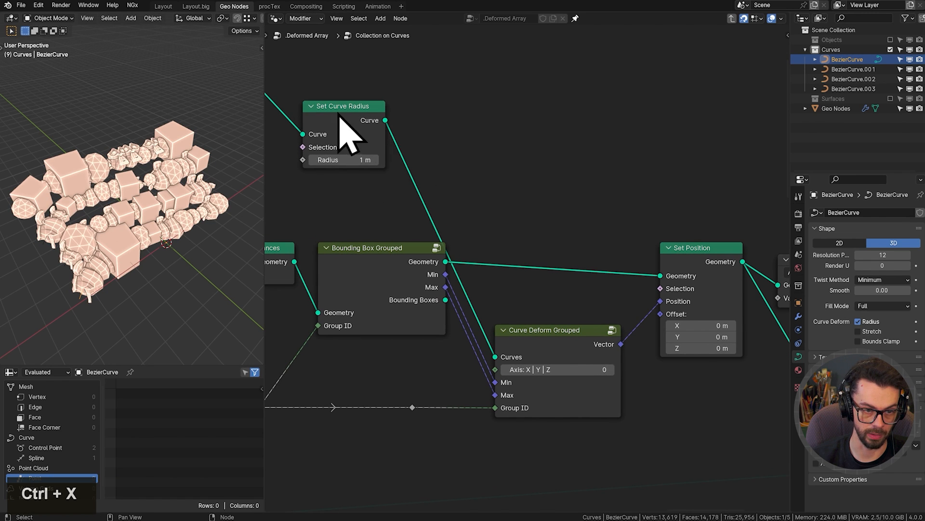
drag(344, 130, 407, 189)
Move Curve Deform Grouped up toward the geometry link and bring the final Set Position close to it.
click(574, 342)
key(g)
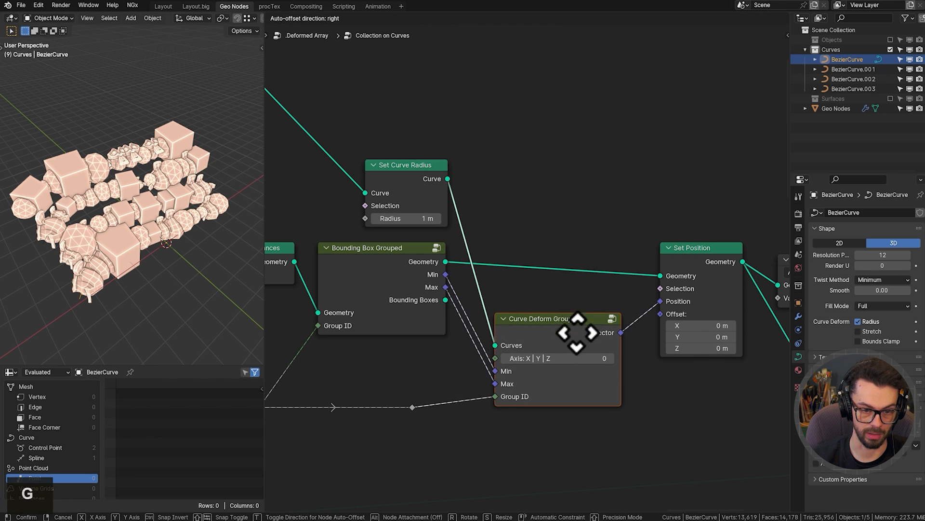
click(568, 309)
drag(723, 270, 689, 260)
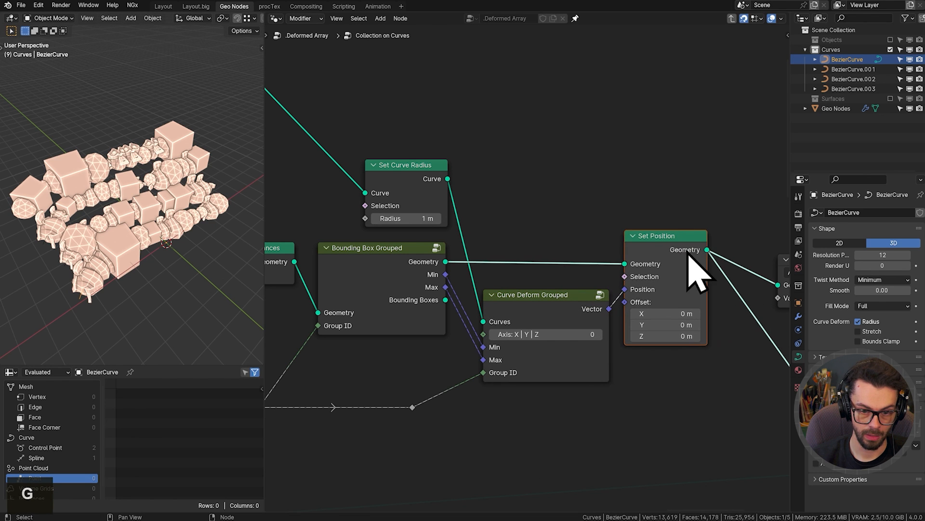
Remove the Viewer node and bring the Group Input, Switch and Group Output nodes closer to Set Position.
middle_drag(716, 225, 635, 221)
scroll(724, 311, down, 6)
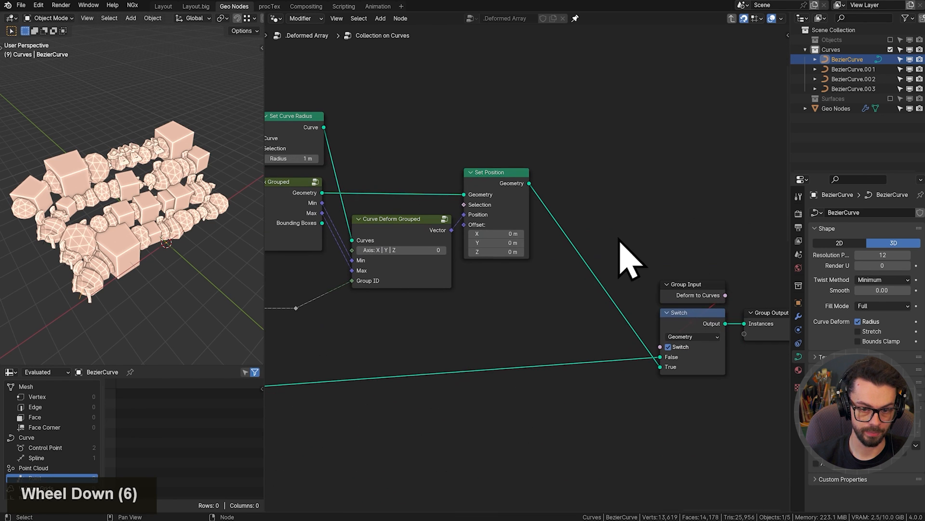
drag(629, 260, 791, 382)
key(g)
click(681, 333)
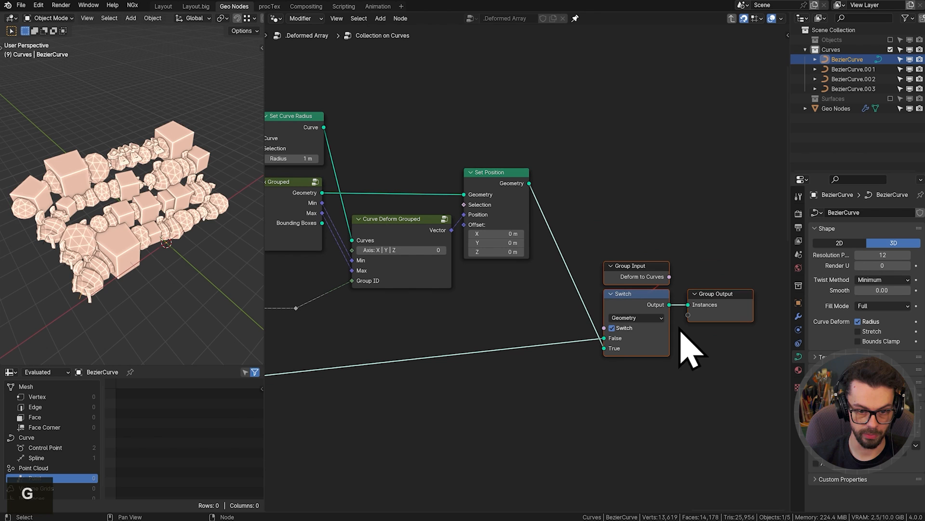
Toggle the Switch node's Switch option off and on to compare the plain instances with the curve-deformed geometry.
click(625, 328)
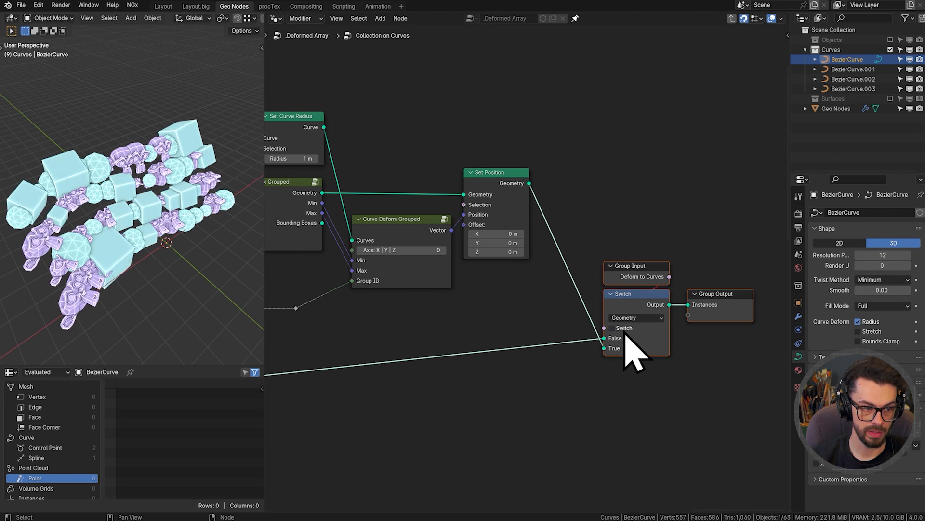
click(625, 331)
click(625, 330)
click(625, 330)
click(624, 331)
click(624, 330)
click(625, 330)
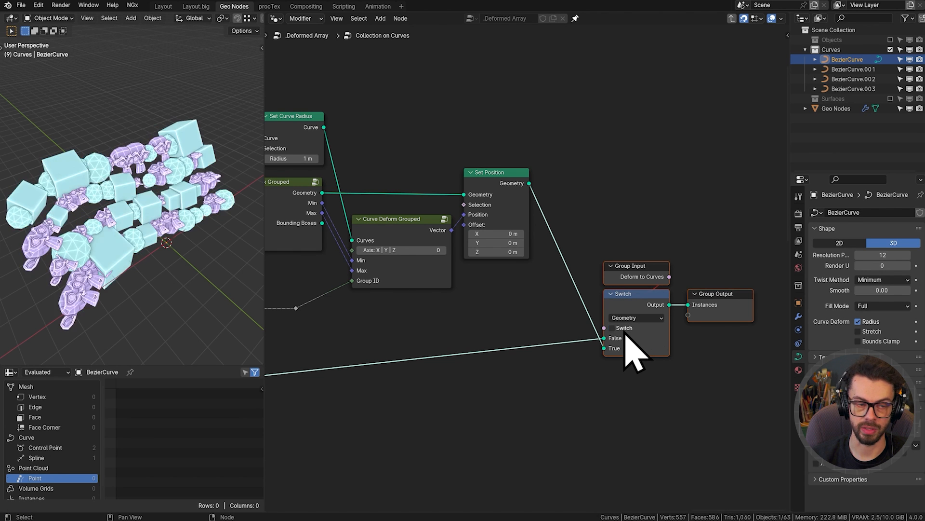
click(625, 330)
click(625, 331)
click(624, 330)
Focus the viewport on the nearest cubes and monkey heads and keep toggling the Switch option to compare both versions up close.
scroll(46, 238, up, 5)
shift+middle_drag(46, 238, 216, 175)
click(625, 323)
click(626, 323)
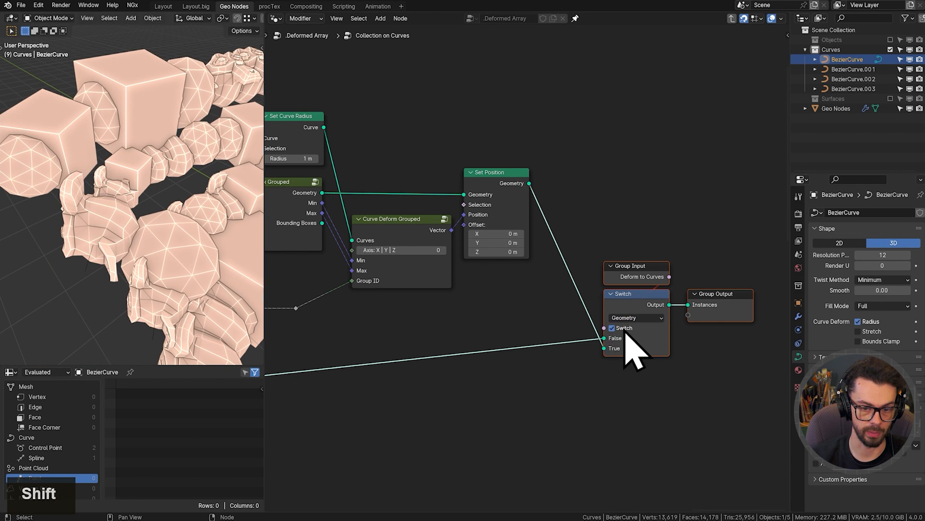
click(625, 330)
click(625, 330)
click(625, 330)
click(625, 330)
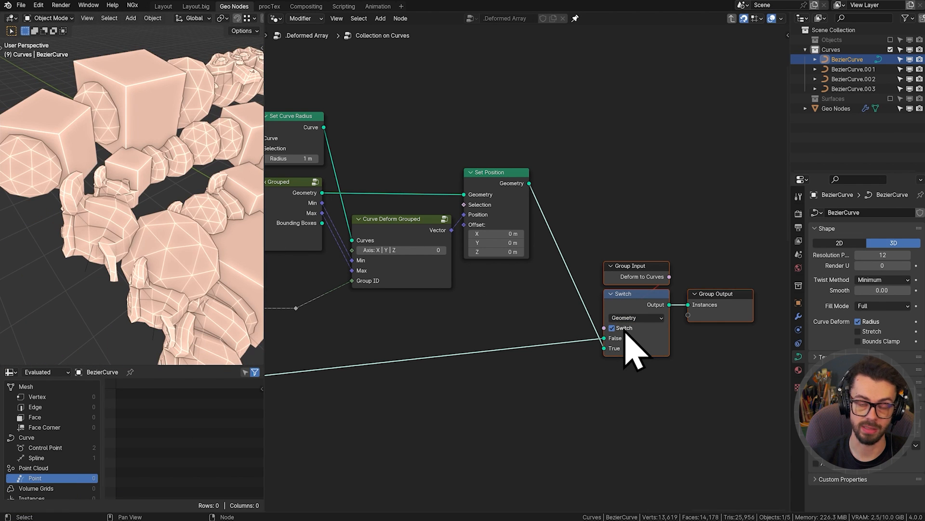
click(624, 331)
click(625, 330)
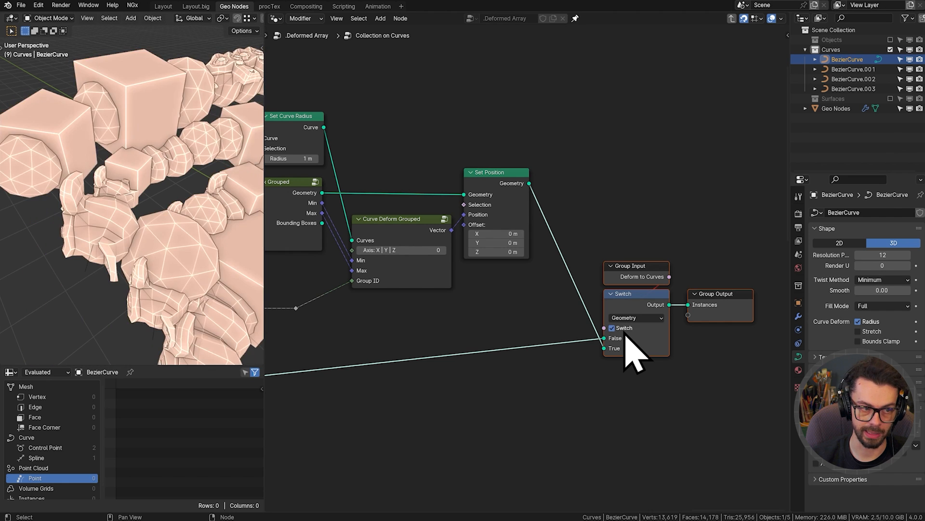
click(624, 331)
click(625, 330)
click(624, 331)
click(624, 331)
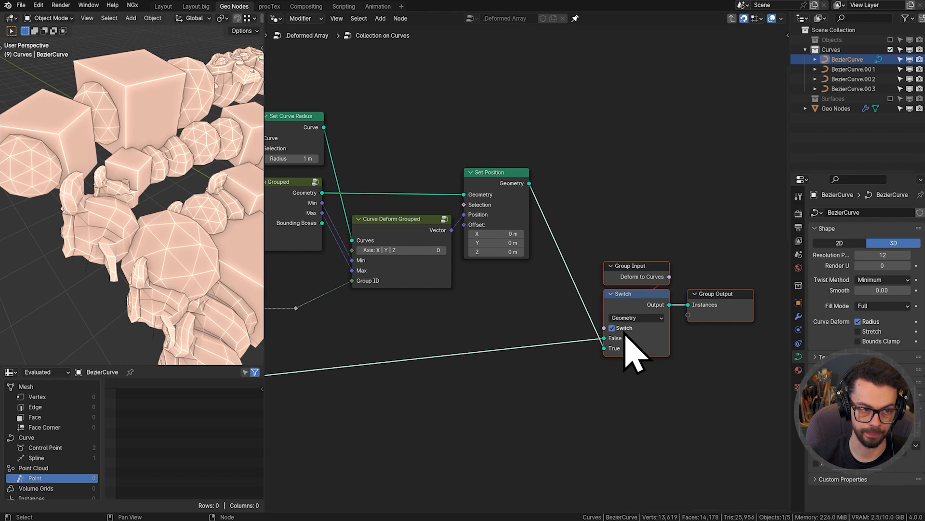
Connect the ROTATION frame's last Rotate Euler output to the Rotation input of the Instance on Points feeding Realize Instances.
scroll(424, 274, down, 4)
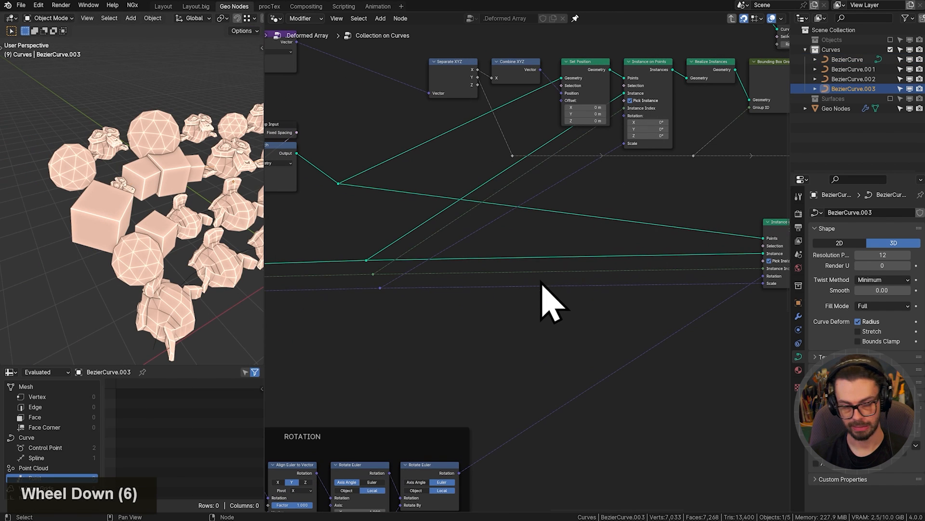
drag(459, 472, 622, 287)
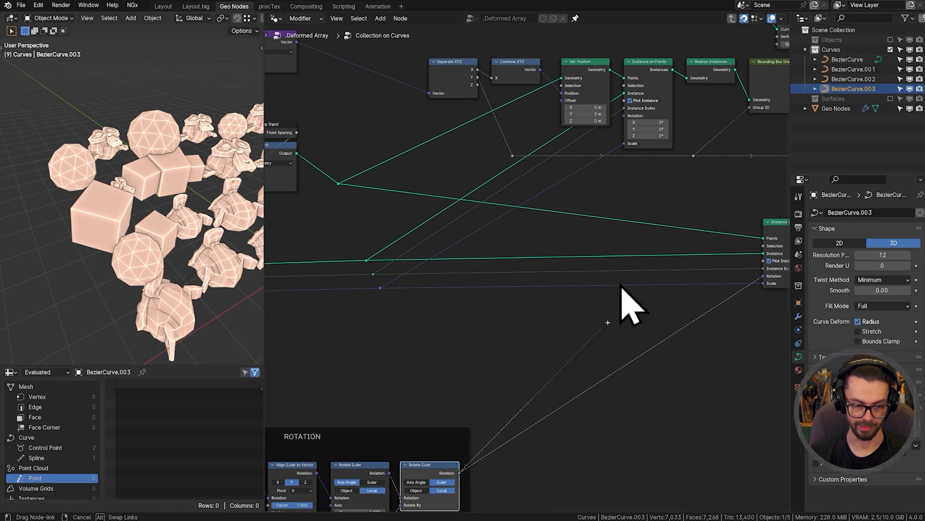
drag(630, 121, 627, 116)
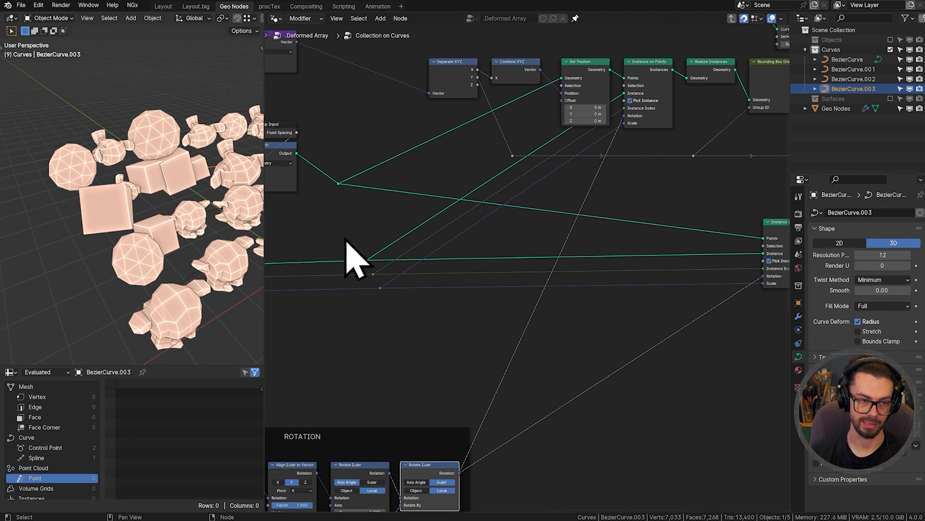
shift+middle_drag(191, 219, 122, 201)
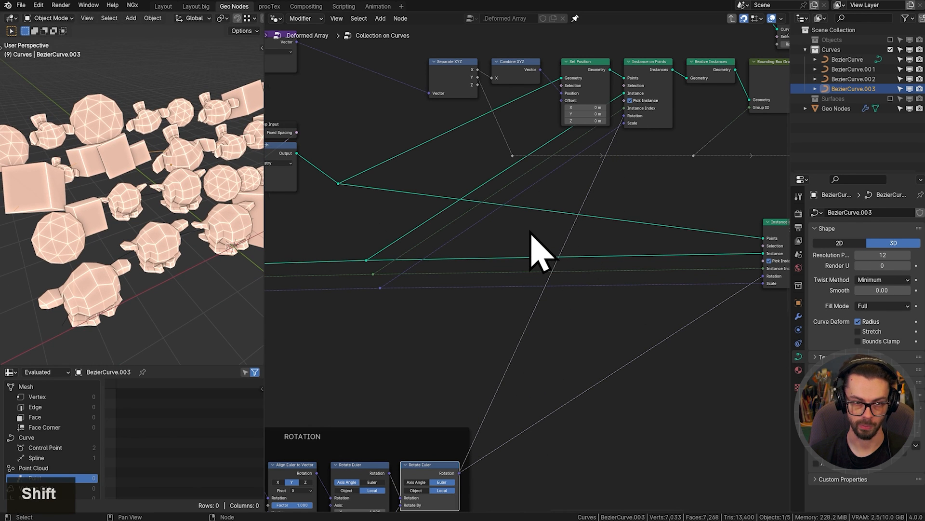
Examine how the ROTATION, SURFACE NORMAL and SAMPLE TILT frames feed the rotation of the Instance on Points before Realize Instances.
scroll(535, 250, down, 1)
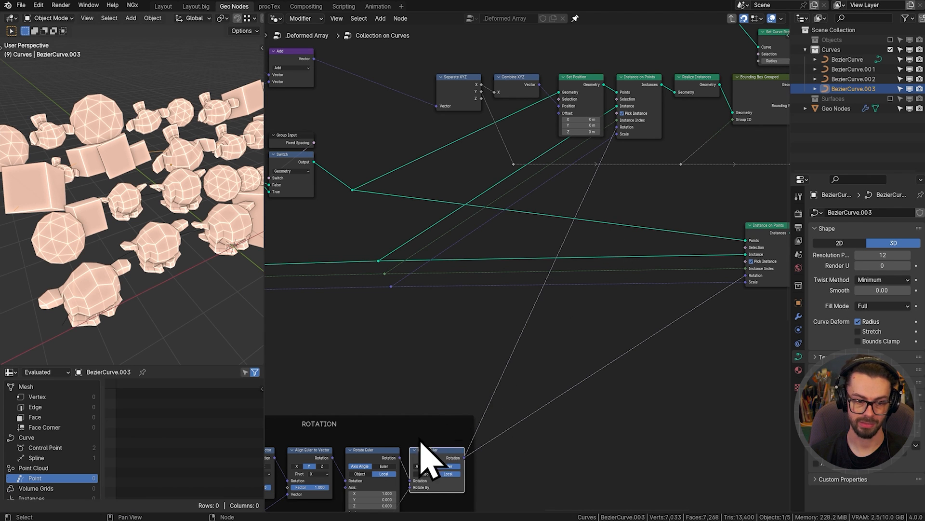
middle_drag(453, 436, 570, 208)
mouse_move(390, 355)
middle_down()
mouse_move(653, 211)
mouse_move(708, 167)
middle_up()
key(ctrl+x)
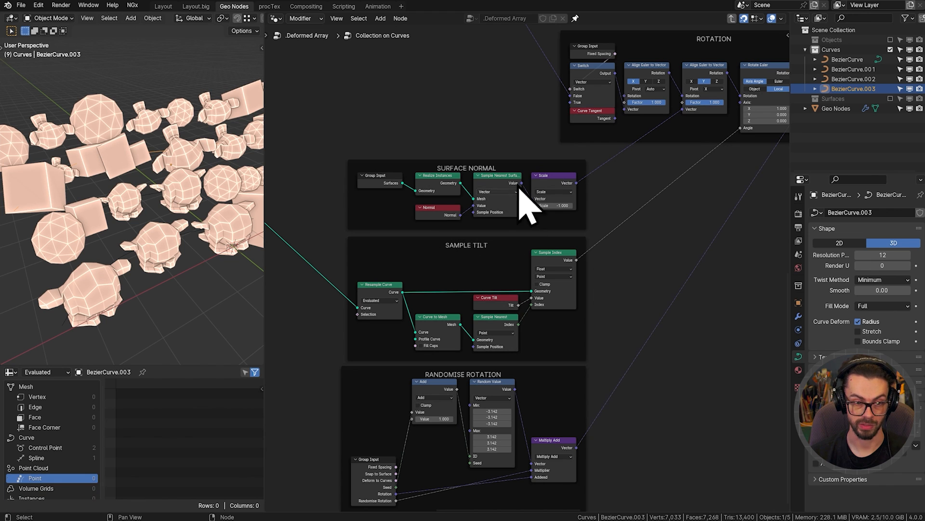
ctrl+middle_drag(537, 212, 591, 194)
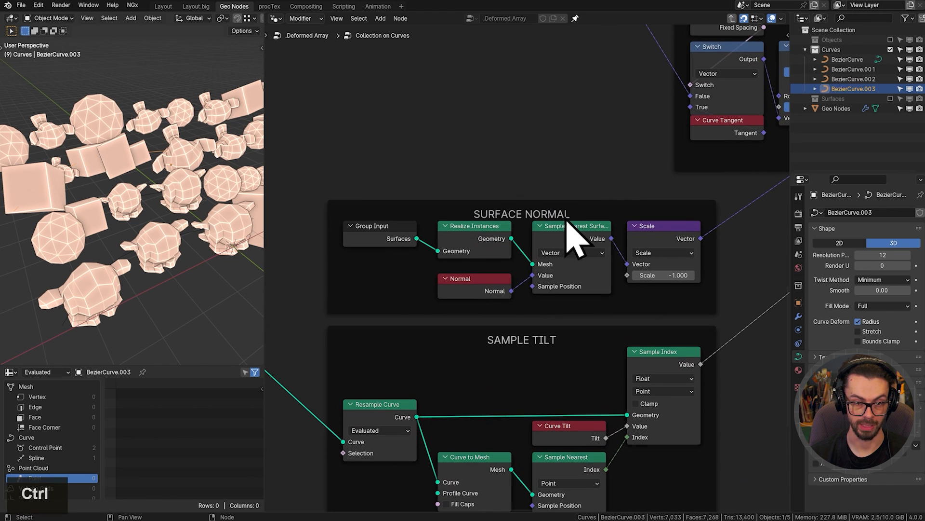
scroll(558, 263, down, 5)
middle_drag(642, 222, 408, 368)
middle_drag(656, 212, 453, 337)
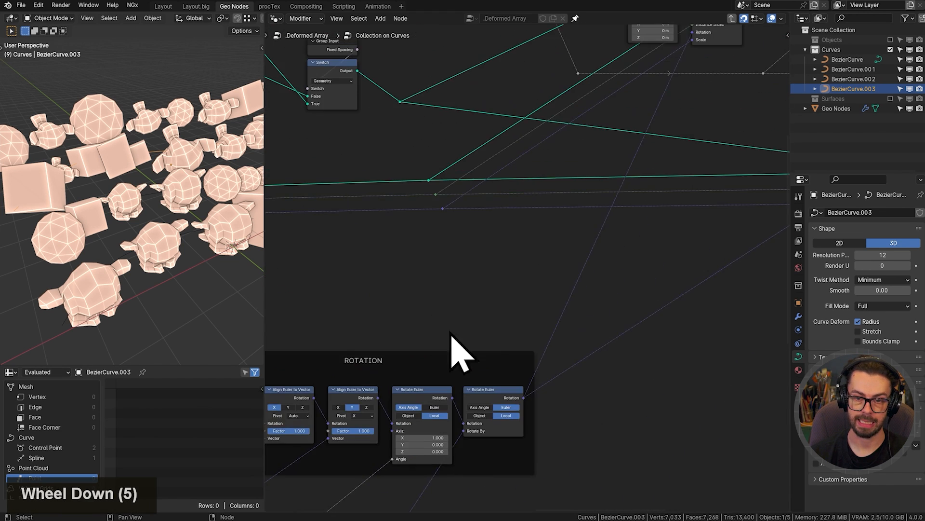
middle_drag(638, 160, 518, 283)
middle_drag(561, 151, 539, 205)
scroll(541, 212, up, 5)
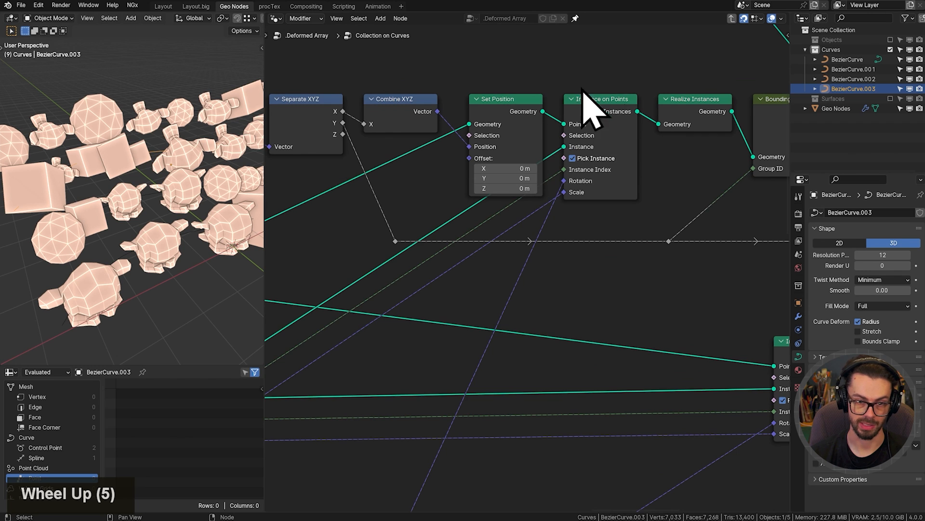
middle_drag(598, 123, 672, 160)
Preview the Set Position output with a temporary Viewer to inspect the points laid along X, and delete the Viewer.
ctrl+shift+click(585, 148)
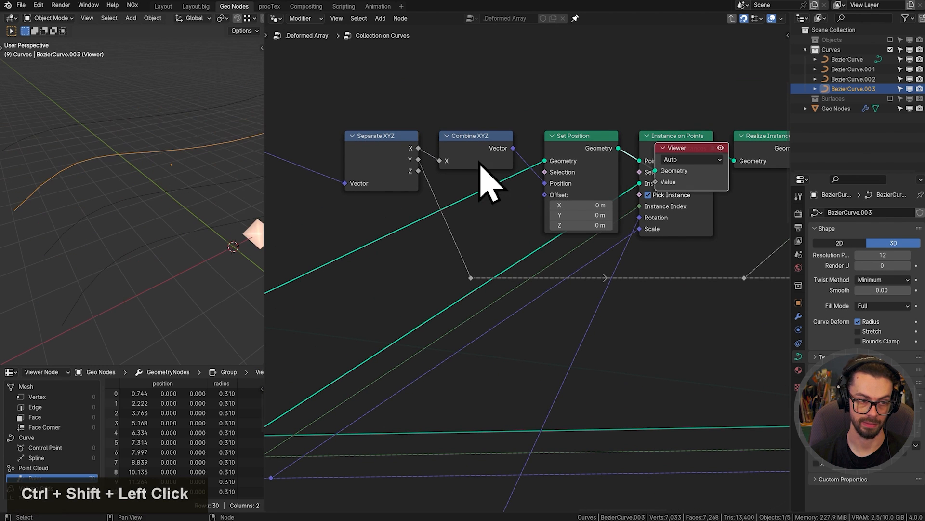
middle_drag(113, 199, 183, 197)
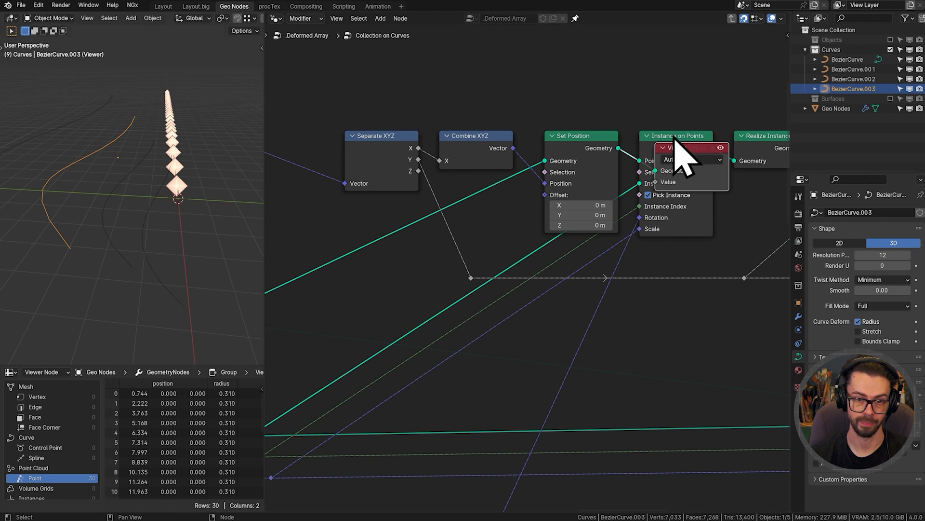
key(x)
middle_drag(554, 203, 585, 194)
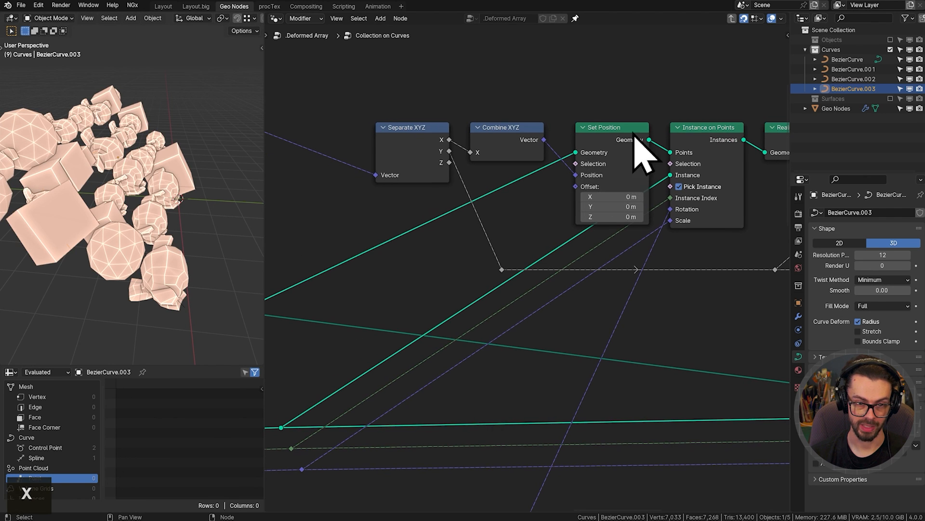
Insert a Capture Attribute node on the geometry link feeding Set Position, place it below Combine XYZ, and set its data type to Vector.
middle_drag(590, 156, 603, 160)
key(shift+a)
mouse_move(606, 174)
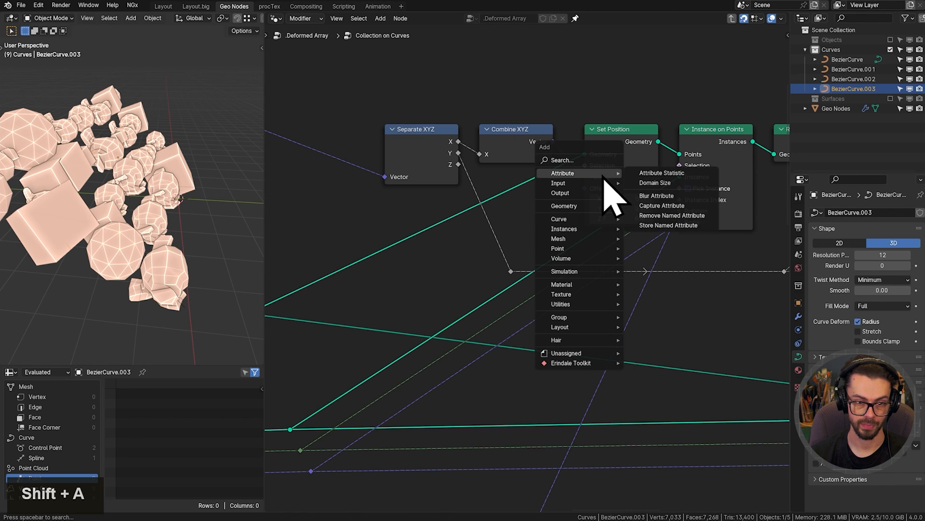
click(678, 208)
click(362, 259)
key(g)
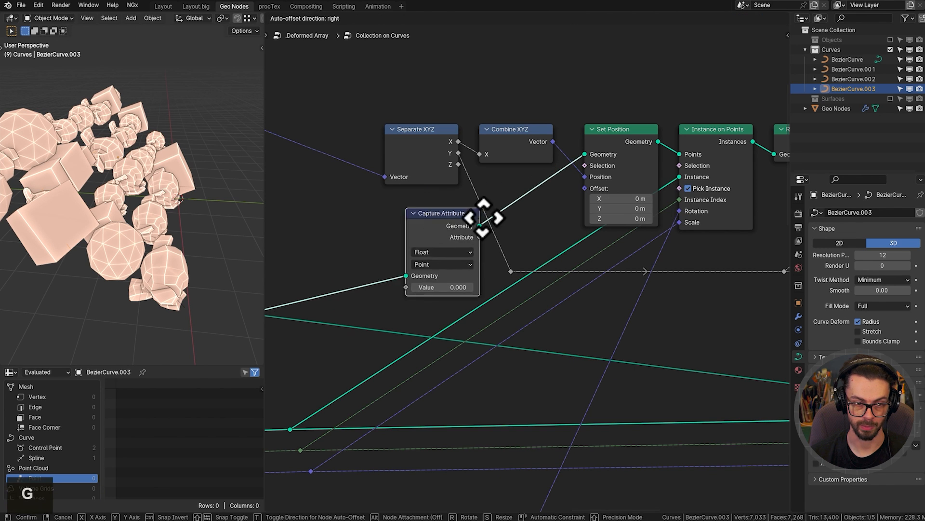
click(522, 192)
drag(487, 256, 541, 284)
key(g)
click(500, 265)
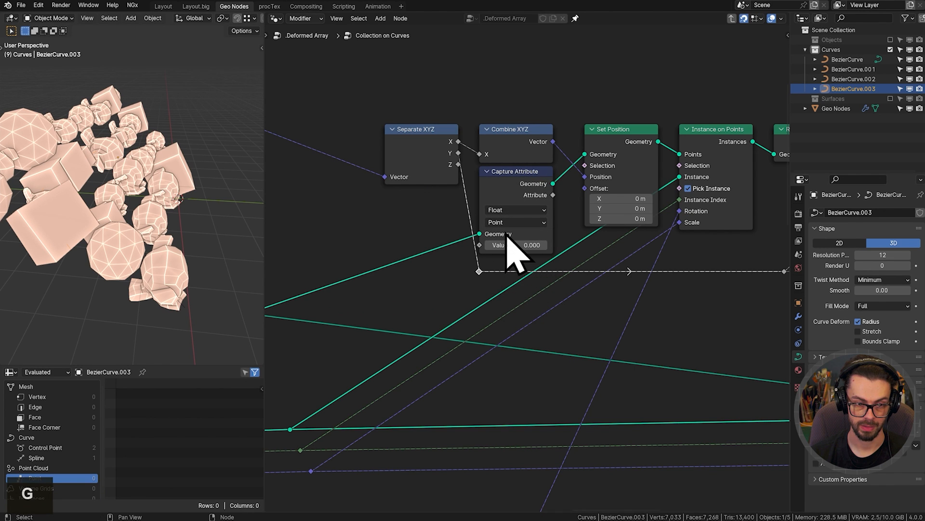
click(507, 212)
click(499, 257)
Hide the unused output of the Separate XYZ node and move the node lower beside Capture Attribute.
click(424, 171)
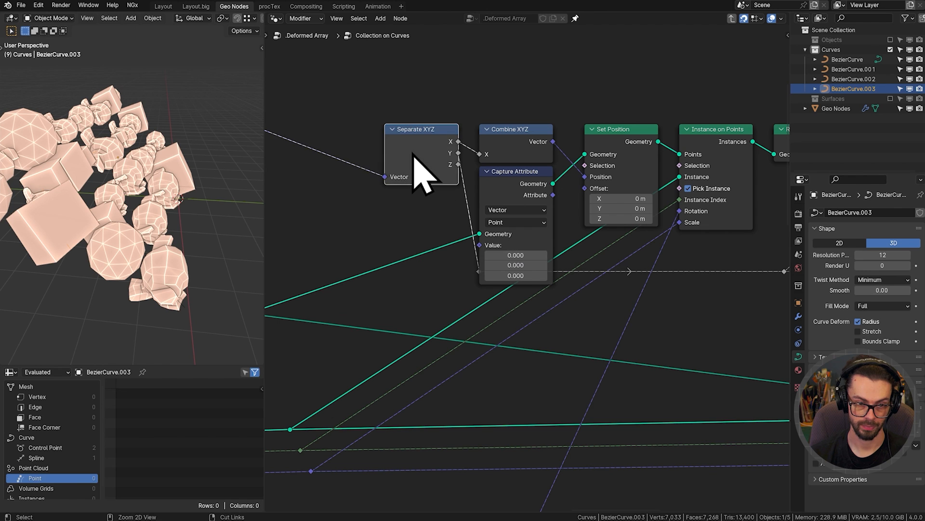
key(ctrl+h)
drag(424, 172, 427, 215)
click(619, 274)
middle_drag(607, 271, 623, 199)
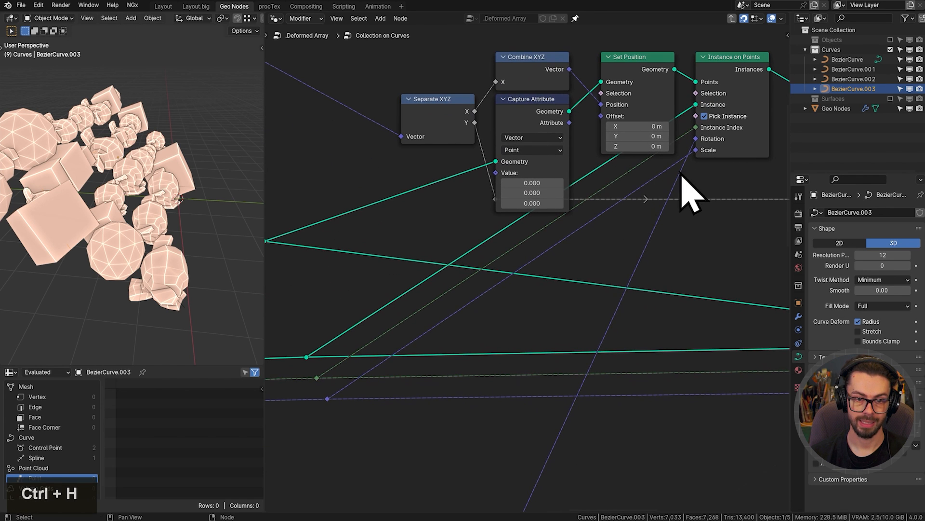
Move the rotation link from Instance on Points to Capture Attribute's Value input, and check the captured points with a temporary Viewer.
drag(695, 139, 504, 177)
mouse_move(559, 234)
middle_down()
mouse_move(558, 191)
mouse_move(549, 243)
middle_up()
ctrl+shift+click(507, 171)
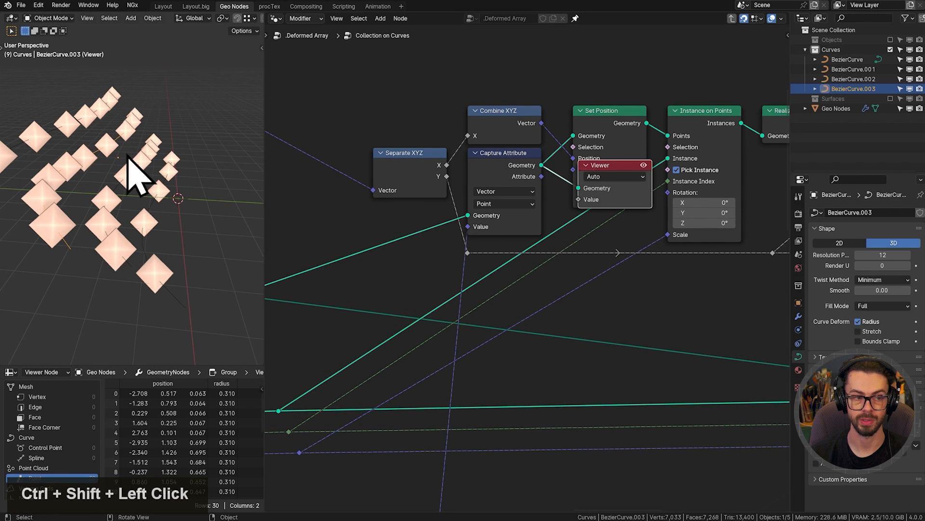
scroll(479, 268, down, 6)
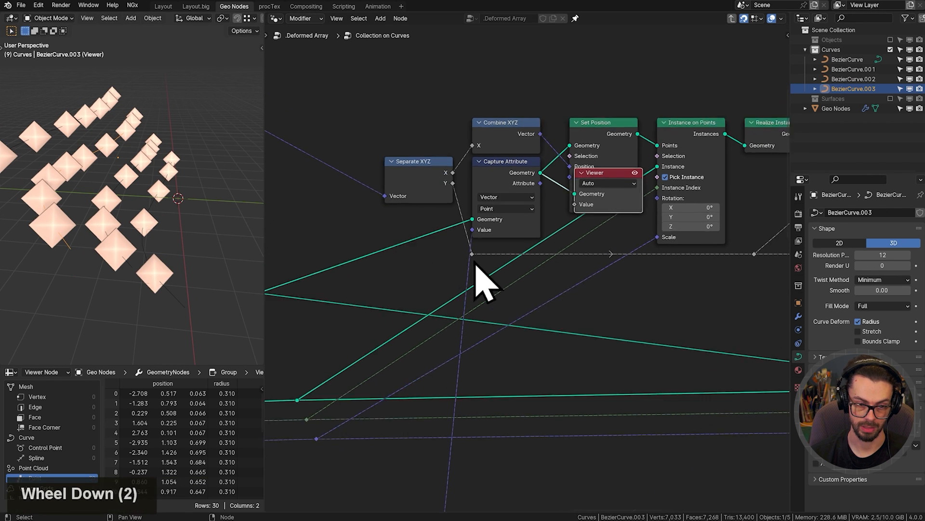
middle_drag(403, 323, 581, 186)
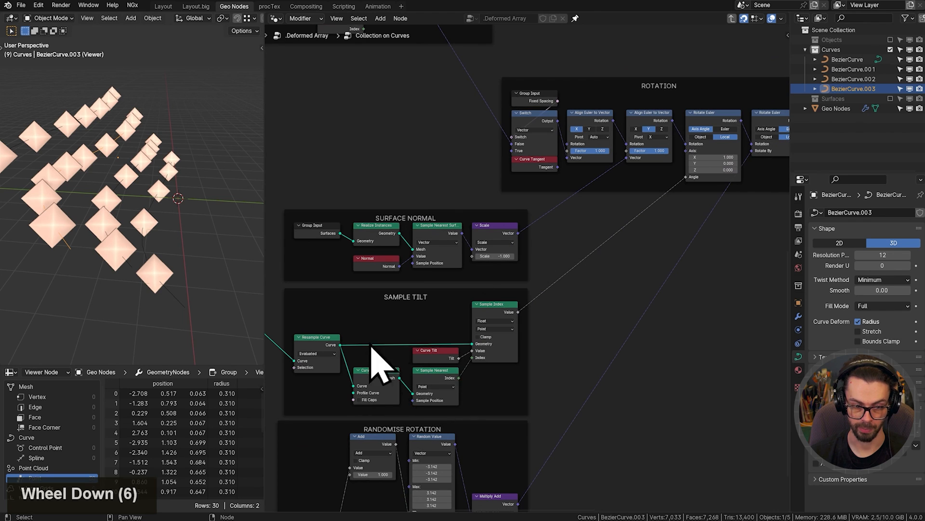
middle_drag(459, 335, 496, 283)
scroll(472, 258, up, 4)
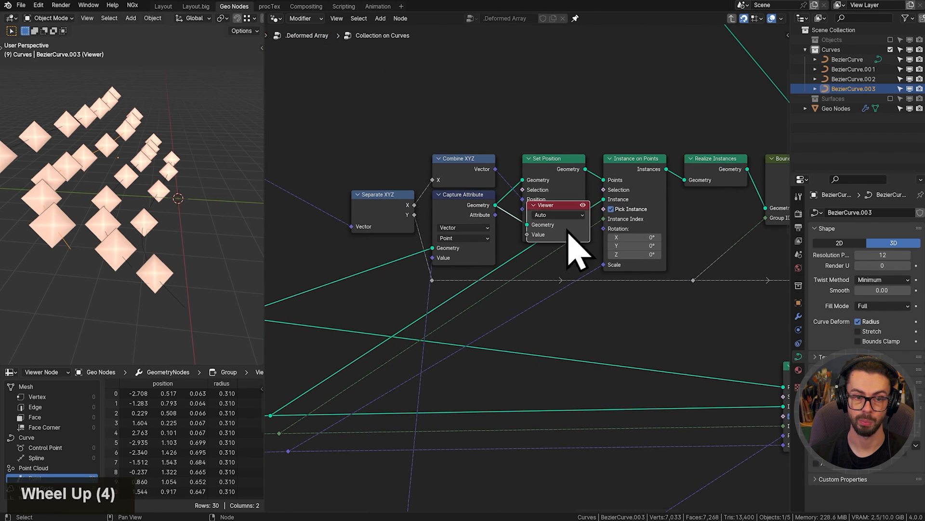
key(x)
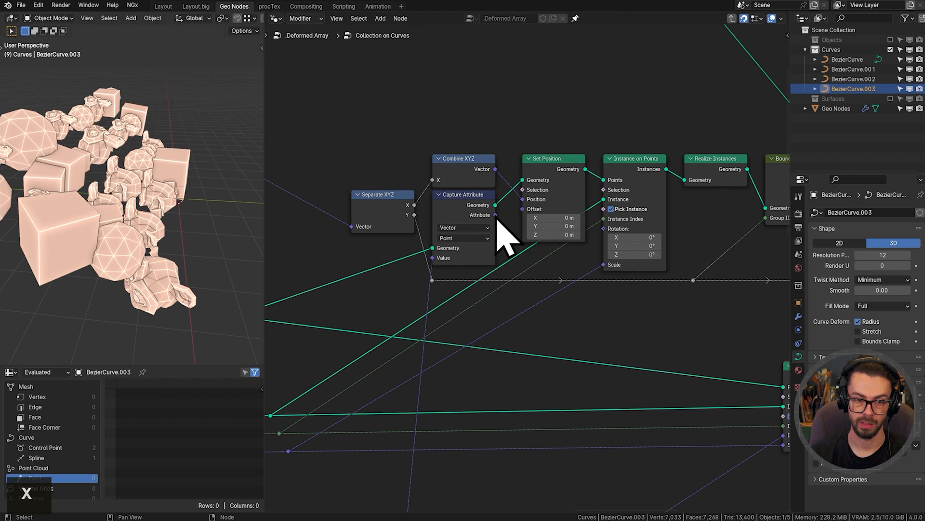
Connect Capture Attribute's Attribute output to the Rotation input of the Instance on Points and inspect the instances up close.
drag(496, 215, 608, 231)
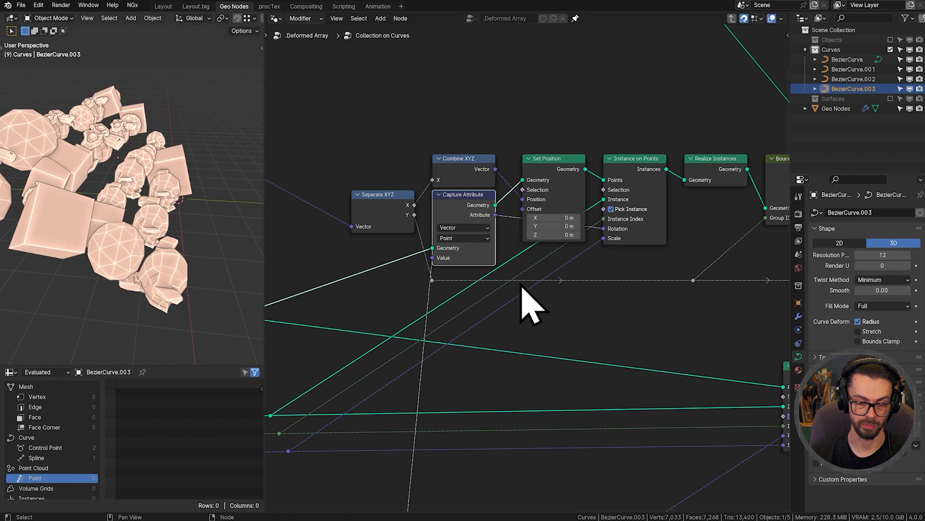
middle_drag(227, 260, 65, 236)
middle_drag(128, 194, 124, 121)
scroll(131, 171, up, 2)
middle_drag(97, 156, 107, 190)
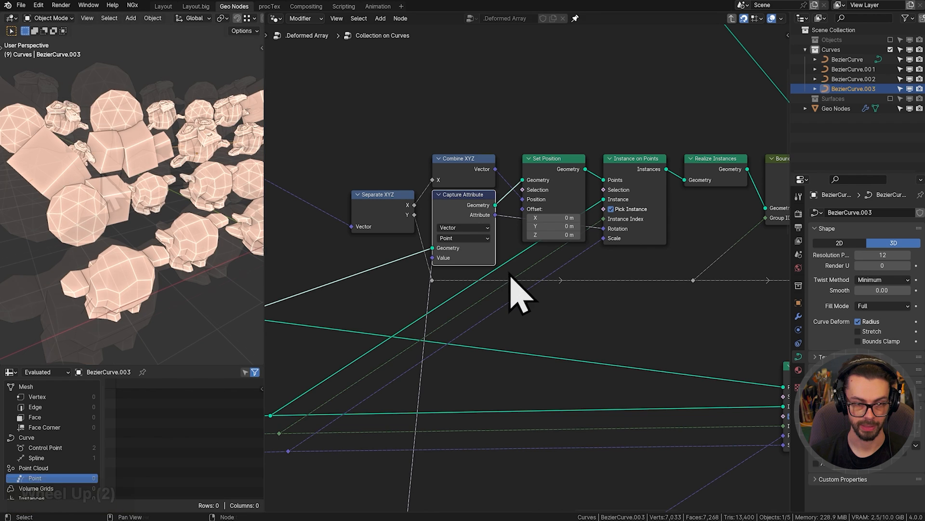
Inspect the Sample Curve node inside the Curve Deform Grouped node group, including its tangent and normal outputs, and exit the group.
scroll(509, 271, down, 4)
middle_drag(505, 261, 425, 237)
middle_drag(607, 209, 412, 229)
scroll(555, 235, up, 4)
scroll(554, 235, up, 2)
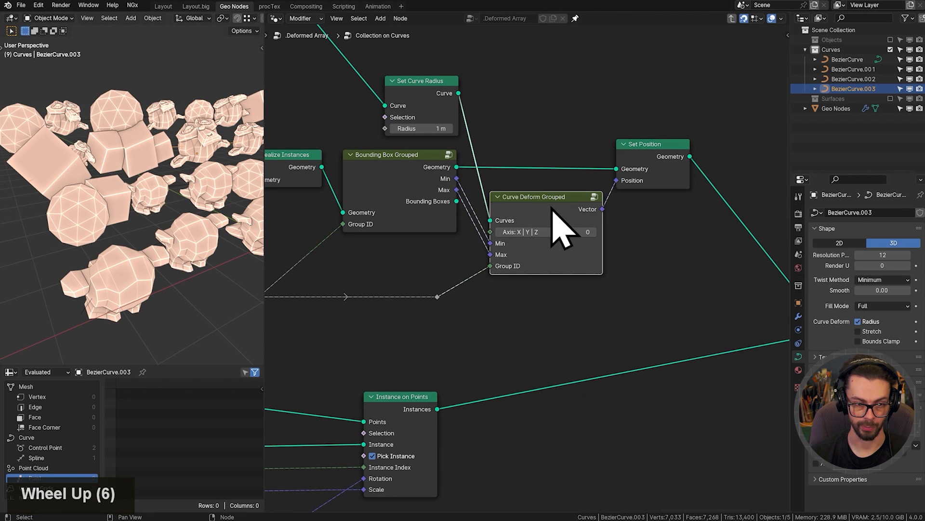
key(Tab)
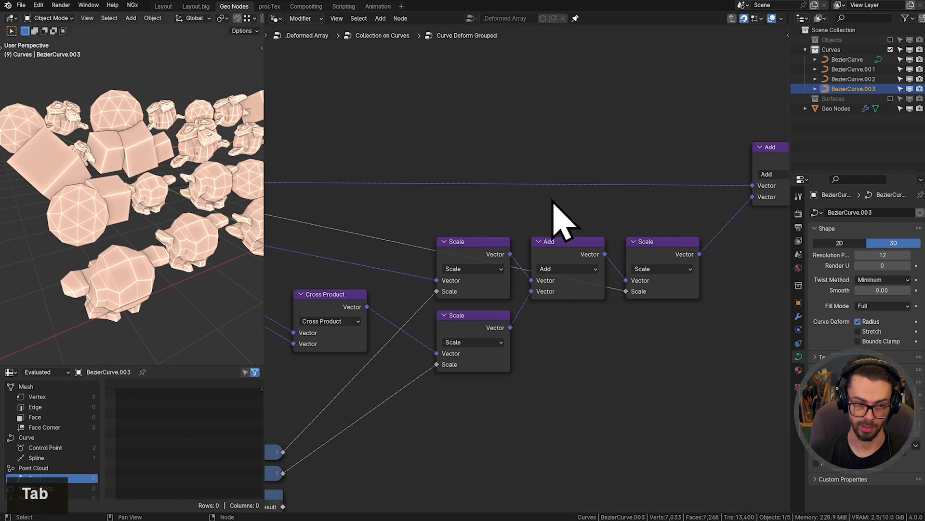
middle_drag(367, 236, 524, 252)
scroll(524, 252, up, 5)
scroll(559, 236, down, 1)
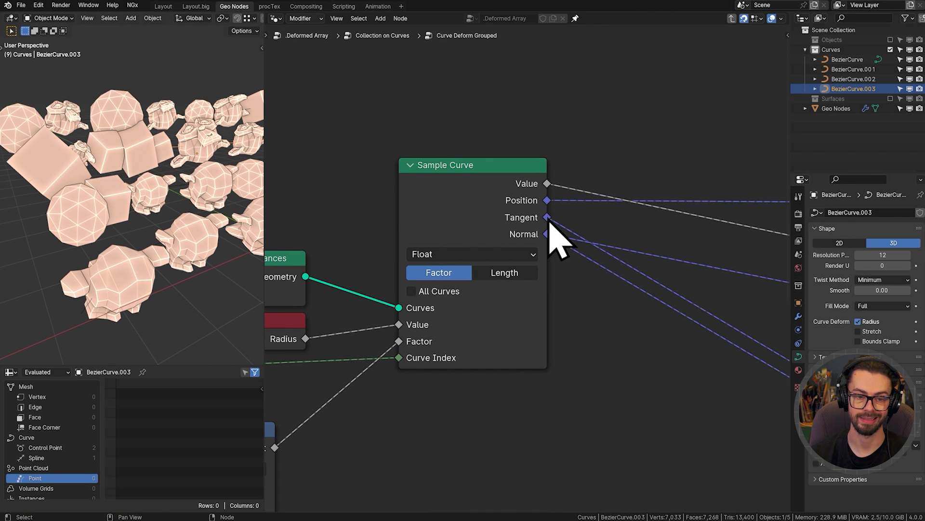
key(Tab)
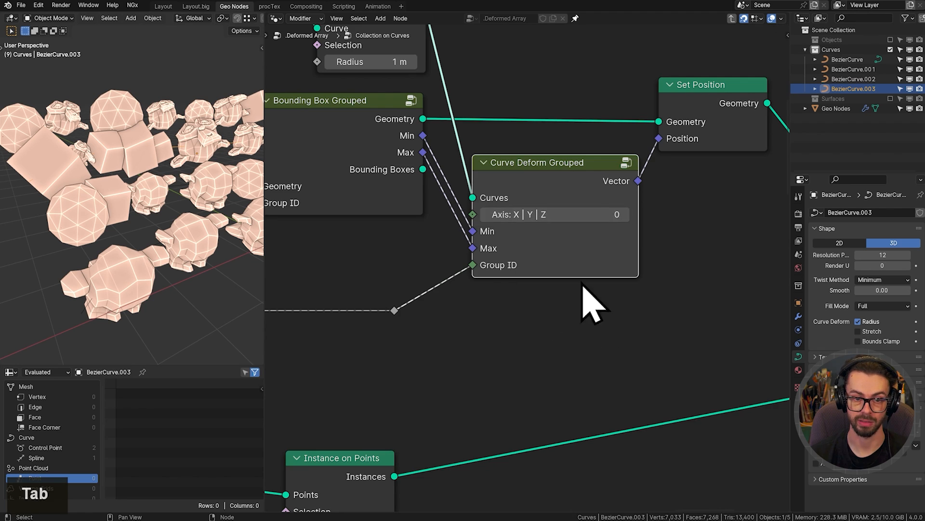
Examine the nodes in the ROTATION, SURFACE NORMAL and SAMPLE TILT frames to see which alignments make up the rotation.
scroll(583, 286, down, 10)
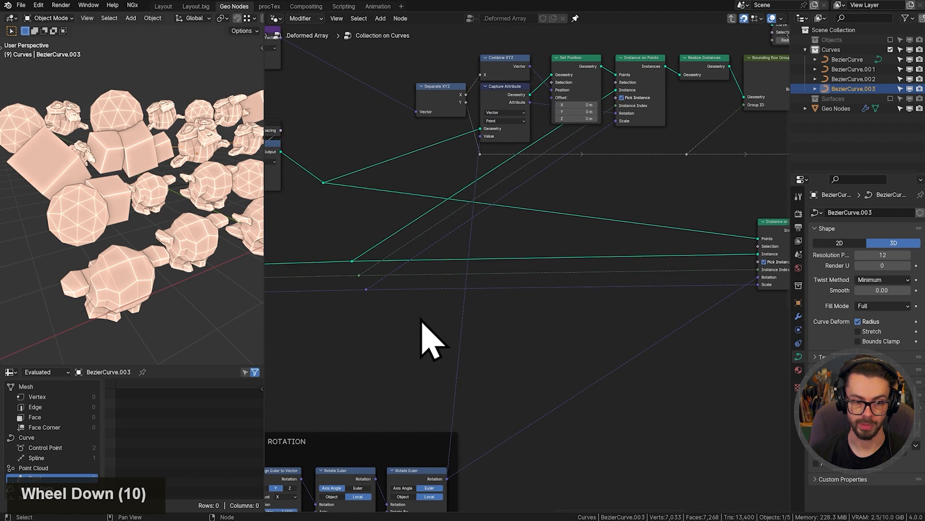
middle_drag(423, 320, 618, 152)
middle_drag(444, 278, 579, 186)
ctrl+middle_drag(431, 263, 494, 160)
middle_drag(494, 181, 540, 295)
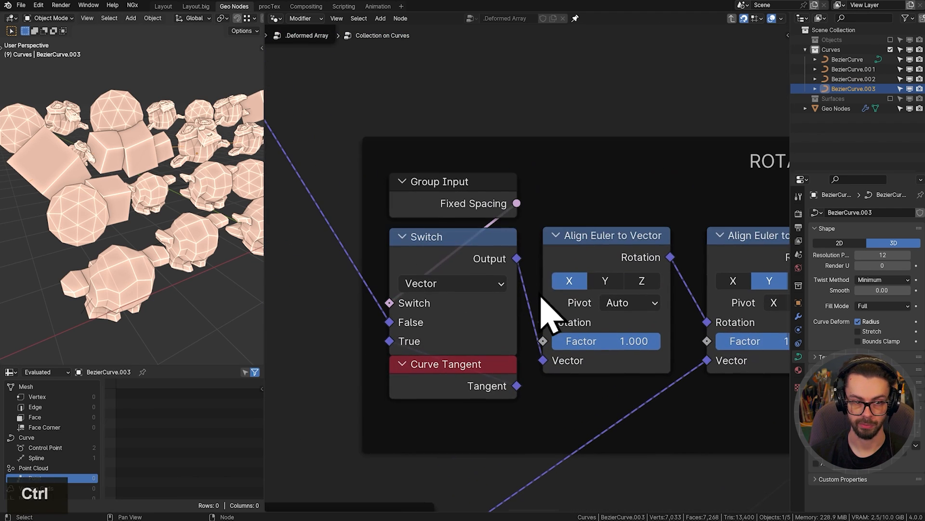
scroll(492, 325, down, 6)
ctrl+scroll(579, 192, down, 7)
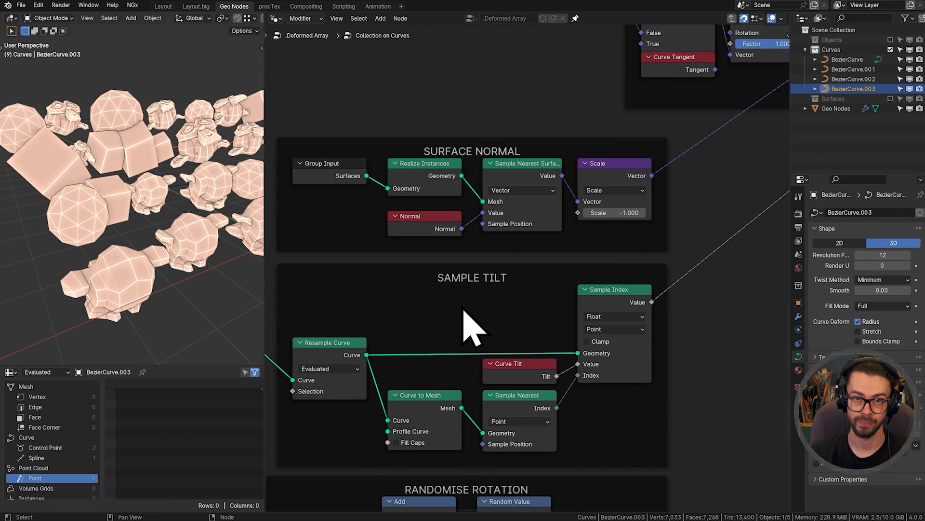
middle_drag(594, 240, 512, 298)
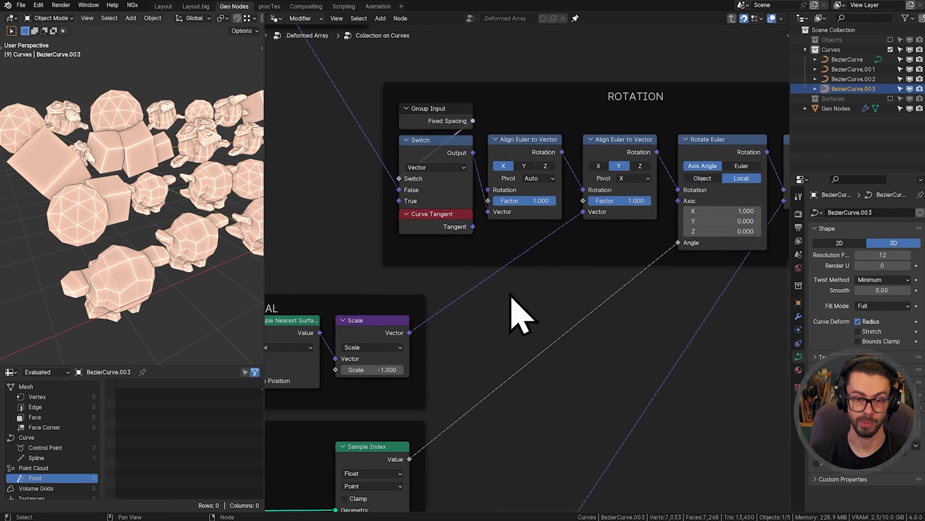
middle_drag(561, 262, 450, 300)
scroll(481, 278, down, 3)
middle_drag(525, 259, 652, 237)
middle_drag(596, 244, 455, 295)
Duplicate the Y-axis Align Euler to Vector node with its links above the ROTATION chain and cut the copy's Rotation input link.
click(502, 237)
key(ctrl+shift+d)
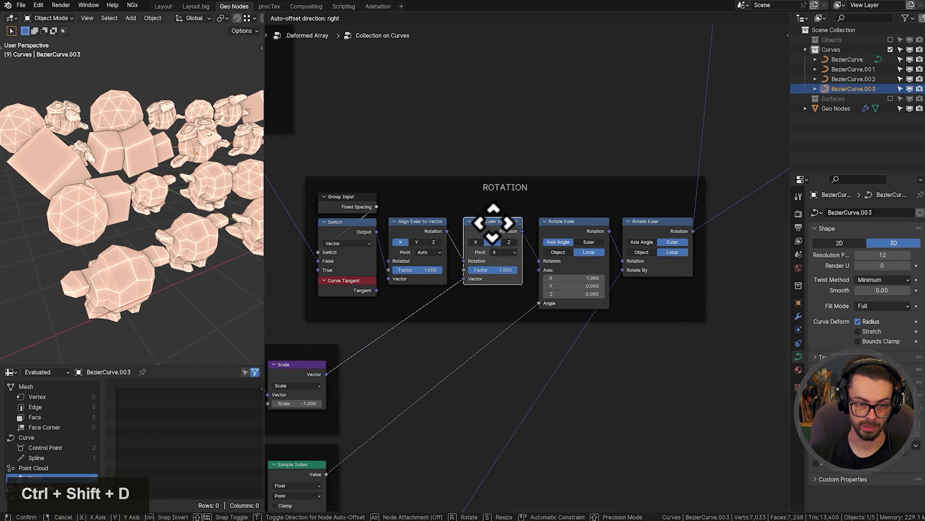
ctrl+right_drag(460, 191, 450, 178)
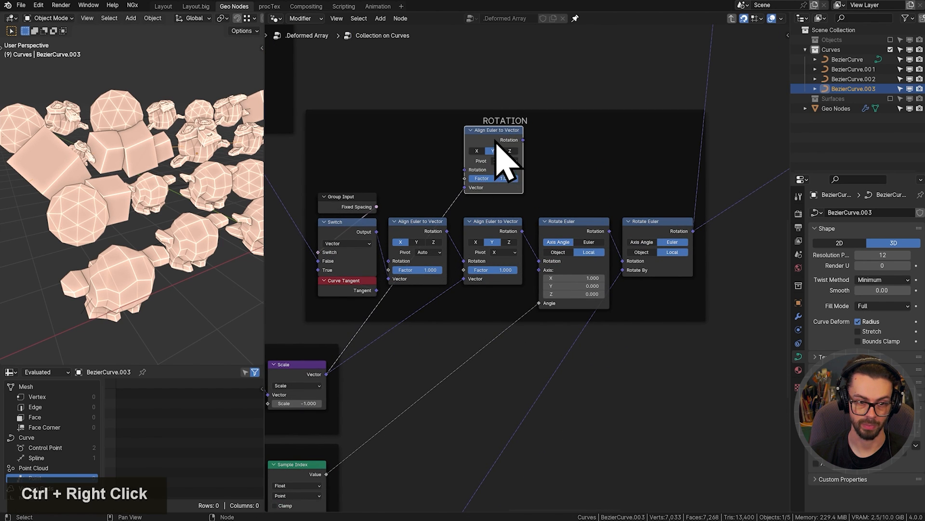
drag(497, 141, 497, 149)
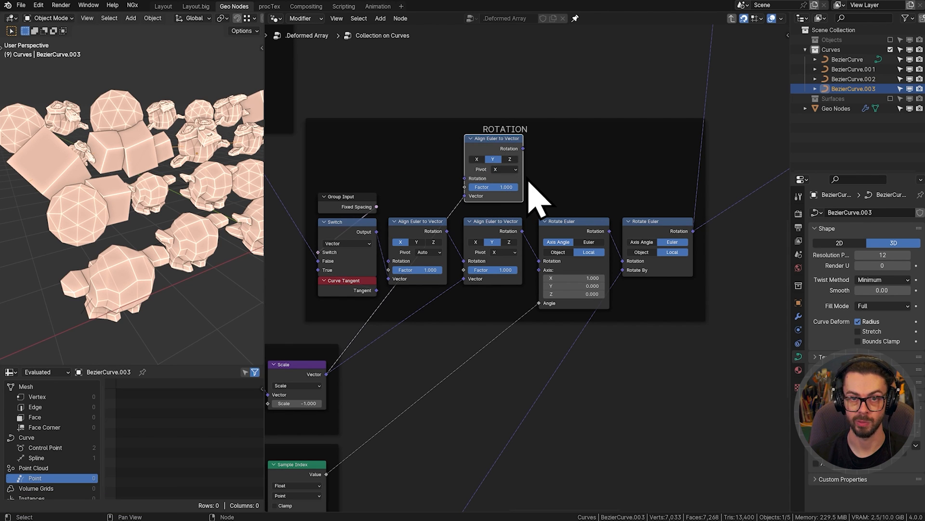
Duplicate the last Rotate Euler node with its input links and place the copy above the original in the ROTATION frame.
click(655, 229)
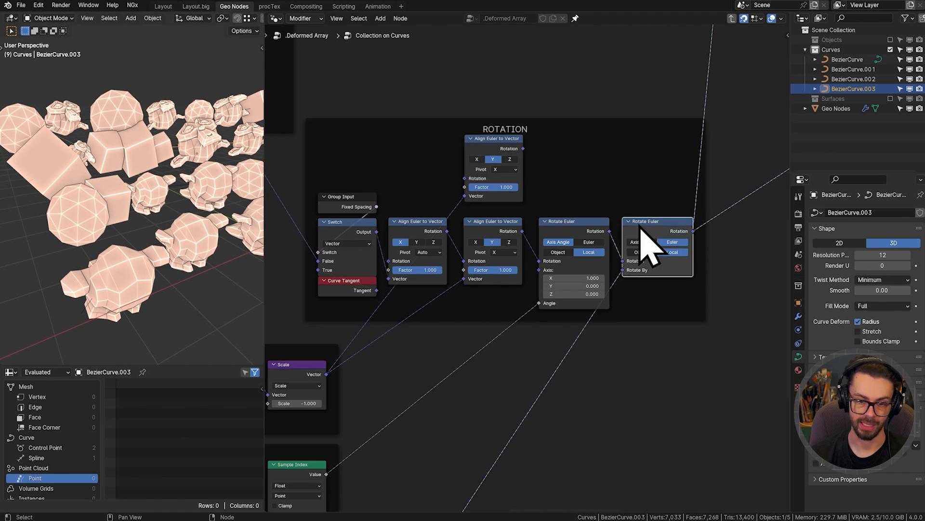
scroll(660, 192, down, 3)
scroll(619, 266, down, 3)
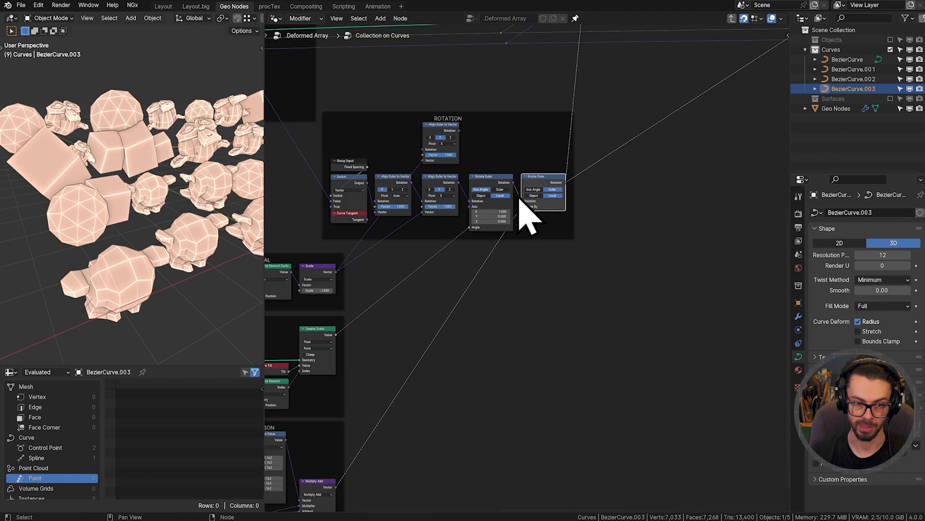
scroll(527, 207, up, 6)
middle_drag(502, 267, 555, 376)
key(ctrl+shift+d)
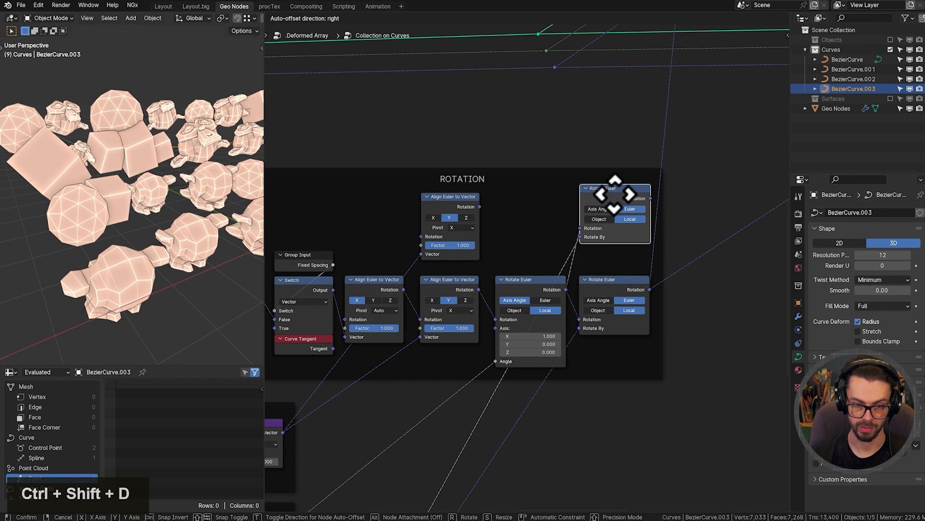
click(611, 202)
key(g)
click(612, 207)
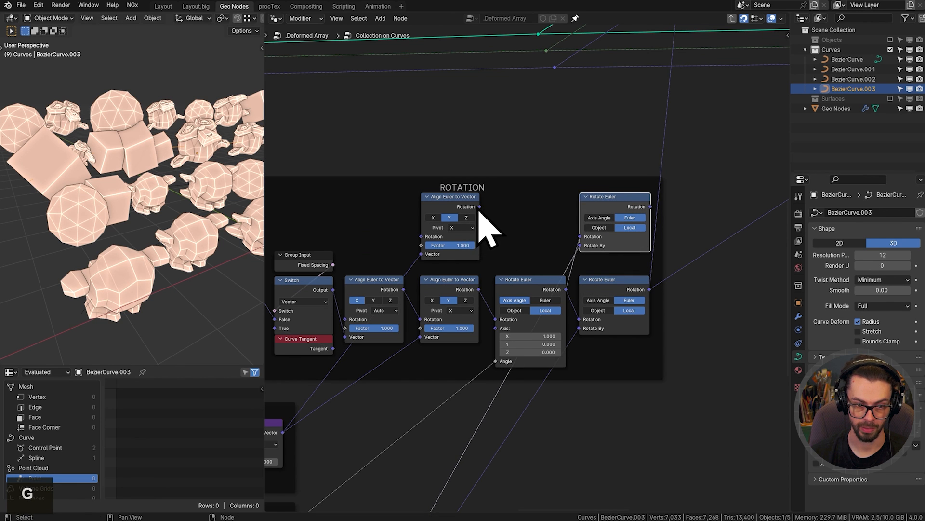
Link the copied Align Euler to Vector into the copied Rotate Euler's Rotation, and that node's output into Capture Attribute's Value.
drag(480, 208, 584, 246)
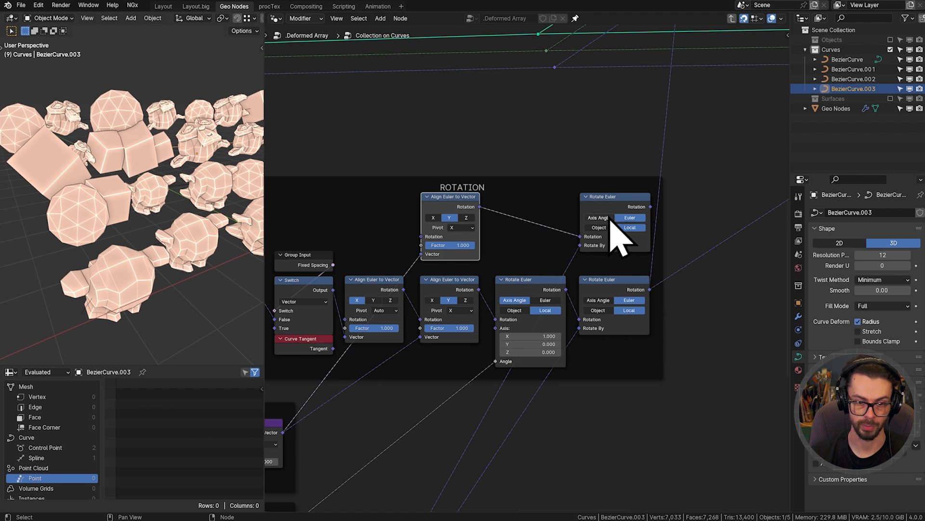
middle_drag(611, 220, 565, 403)
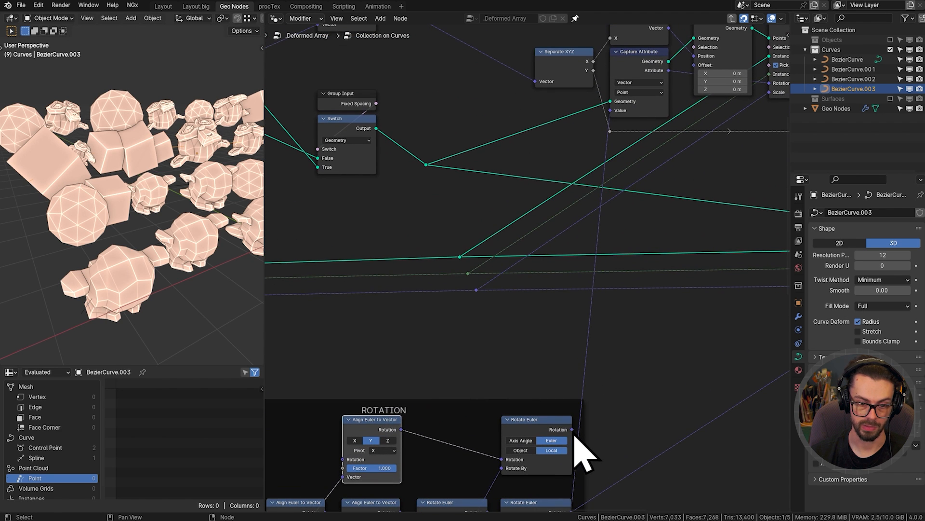
drag(573, 429, 603, 390)
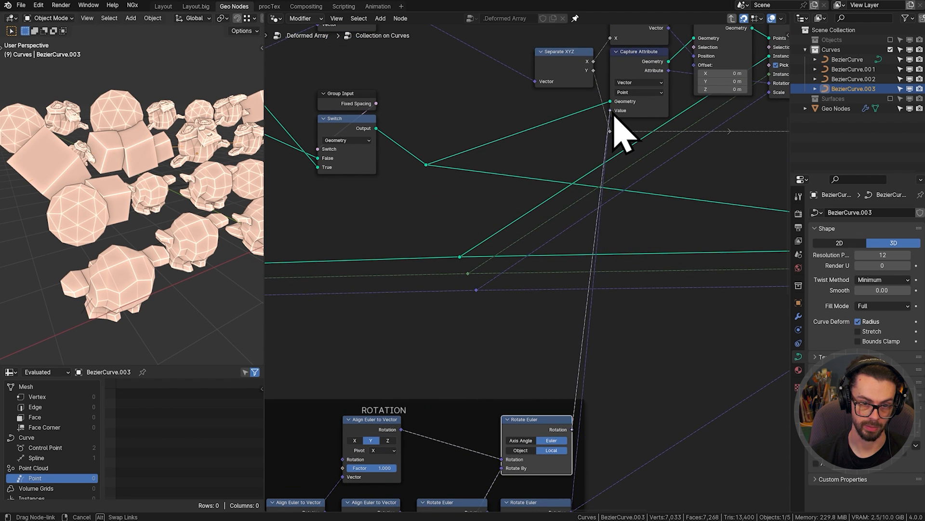
drag(614, 117, 610, 110)
middle_drag(99, 212, 166, 244)
Reposition the Separate XYZ, Combine XYZ and Capture Attribute nodes together ahead of Set Position.
scroll(491, 305, down, 4)
middle_drag(492, 305, 403, 244)
drag(340, 119, 451, 238)
key(g)
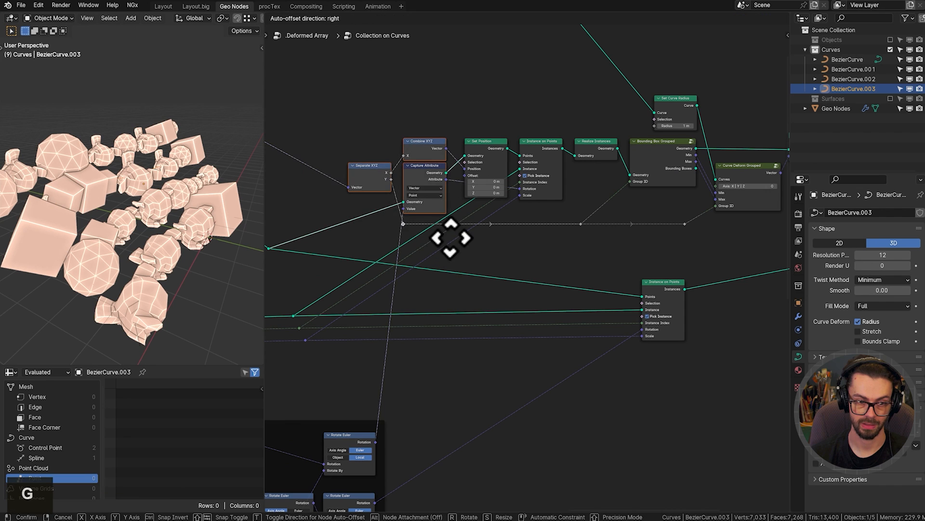
click(457, 238)
click(502, 272)
Toggle the final Switch node's Switch option to compare the plain instances with the curve-deformed ones, leaving it enabled.
middle_drag(705, 249, 547, 275)
scroll(682, 269, up, 2)
click(679, 254)
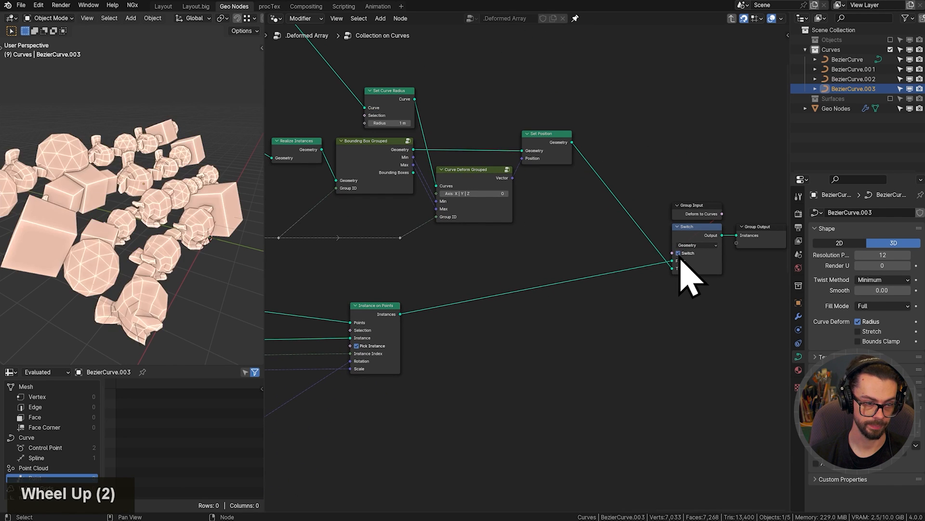
click(679, 254)
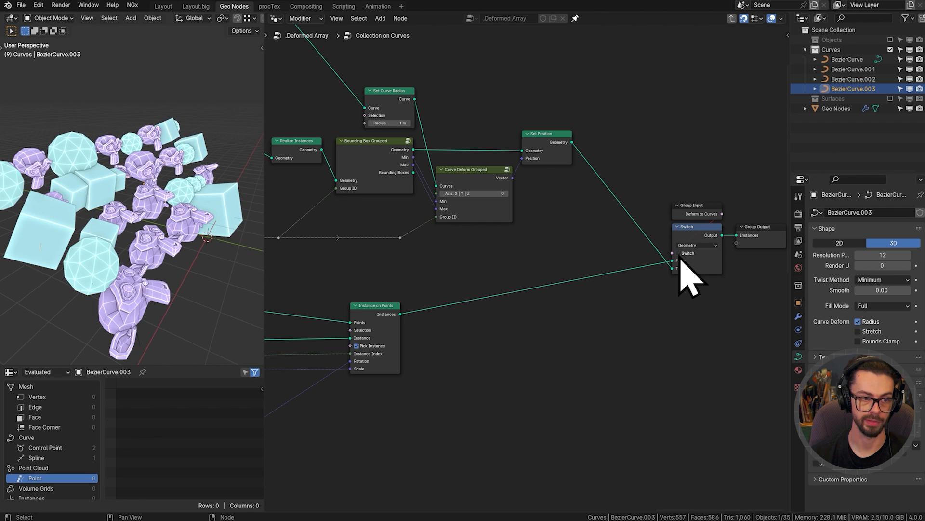
click(679, 254)
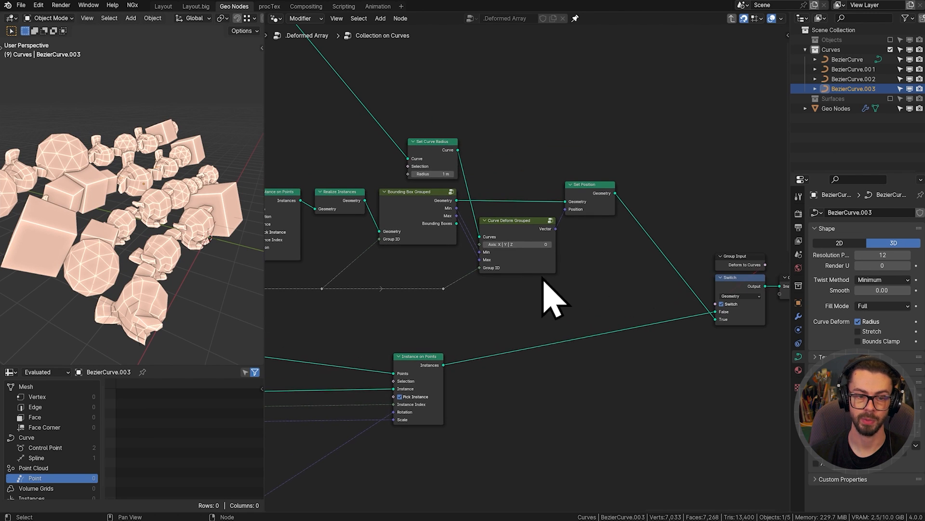
Move the Curve Deform Grouped node slightly higher, between Bounding Box Grouped and Set Position.
scroll(492, 244, up, 5)
drag(515, 193, 517, 181)
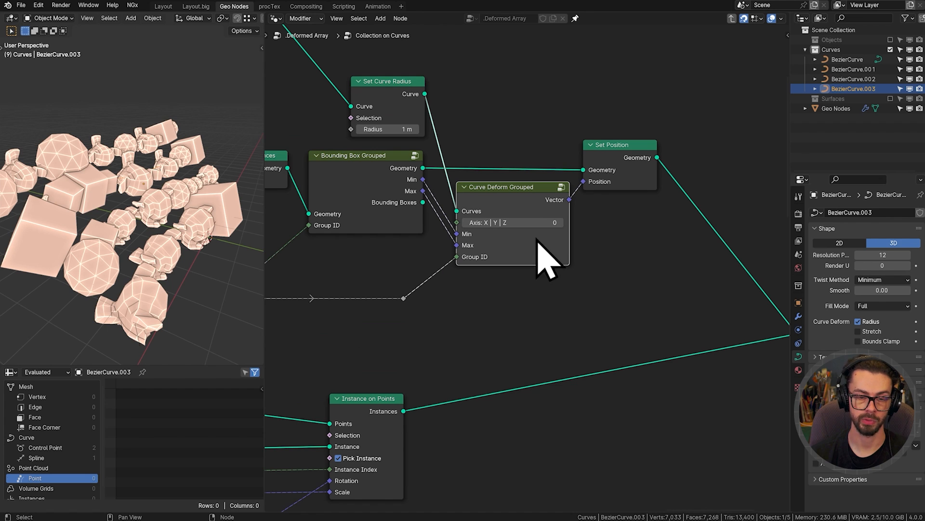
Switch the final Switch node's option off and back on to compare the plain and curve-deformed results.
middle_drag(672, 306, 539, 285)
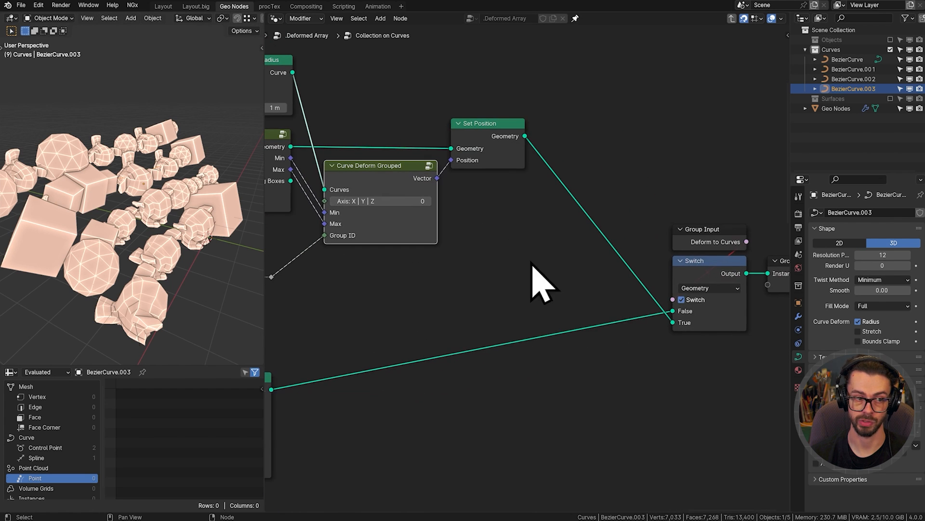
click(688, 306)
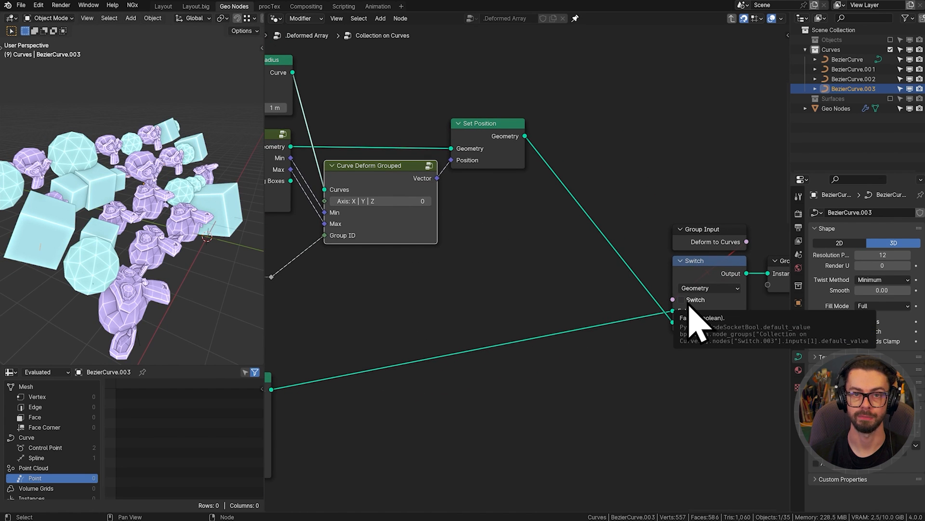
click(688, 306)
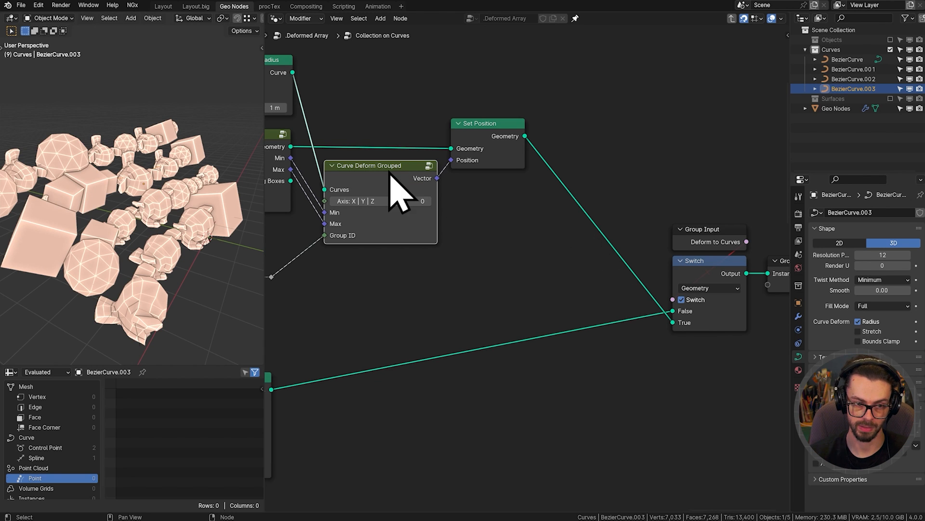
Inside Curve Deform Grouped, add a reroute across both links from Sample Curve's Normal and position it just before the Cross Product node.
key(Tab)
scroll(439, 323, down, 8)
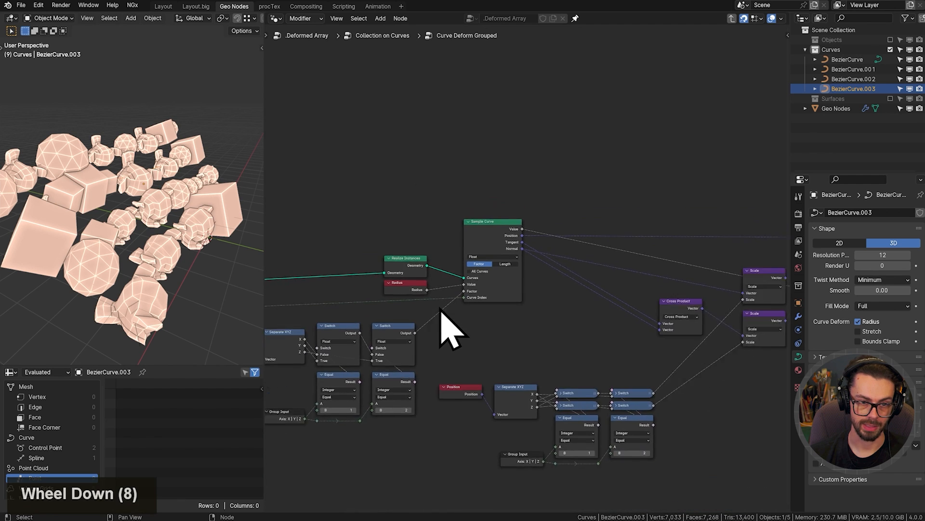
scroll(491, 293, down, 5)
mouse_move(482, 302)
middle_down()
mouse_move(492, 293)
mouse_move(472, 296)
middle_up()
middle_drag(634, 291, 517, 311)
middle_drag(420, 302, 382, 240)
middle_drag(289, 294, 461, 234)
shift+right_drag(436, 225, 431, 268)
key(g)
scroll(482, 289, down, 1)
click(569, 346)
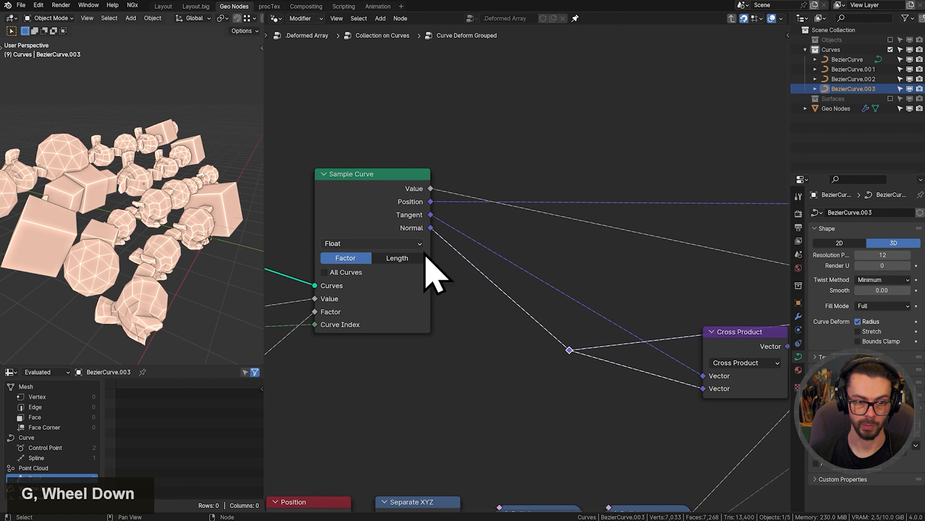
Insert a duplicate of the Scale node between Sample Curve's Normal and the reroute, and set its Scale to -1.
middle_drag(549, 309, 415, 269)
key(shift+d)
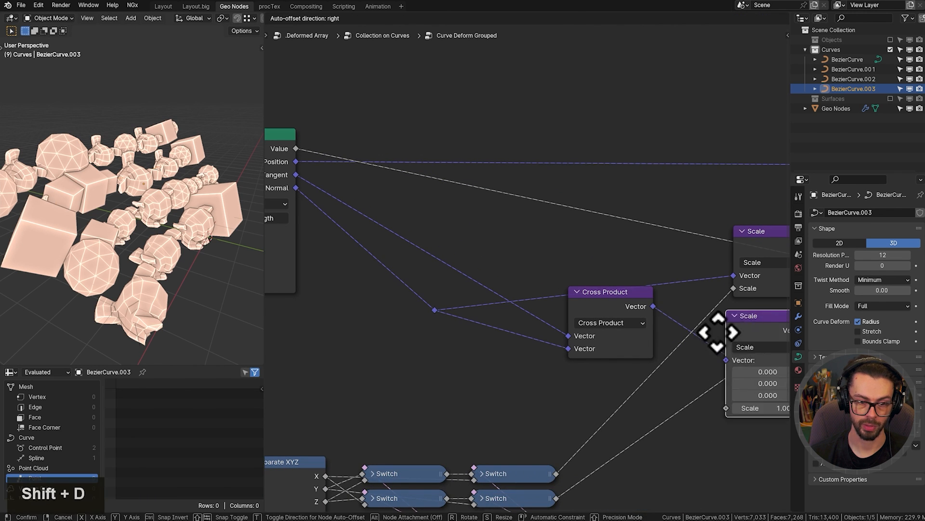
click(331, 333)
middle_drag(330, 333, 433, 359)
key(g)
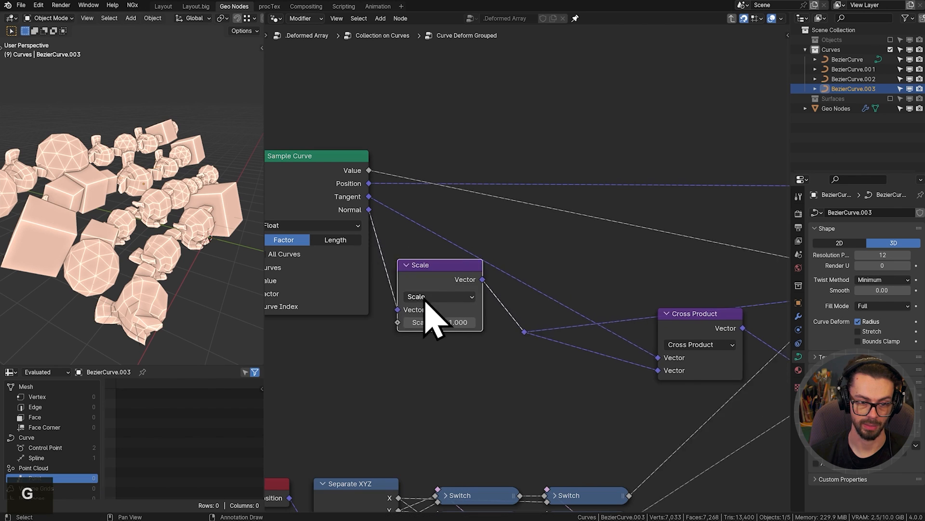
click(455, 302)
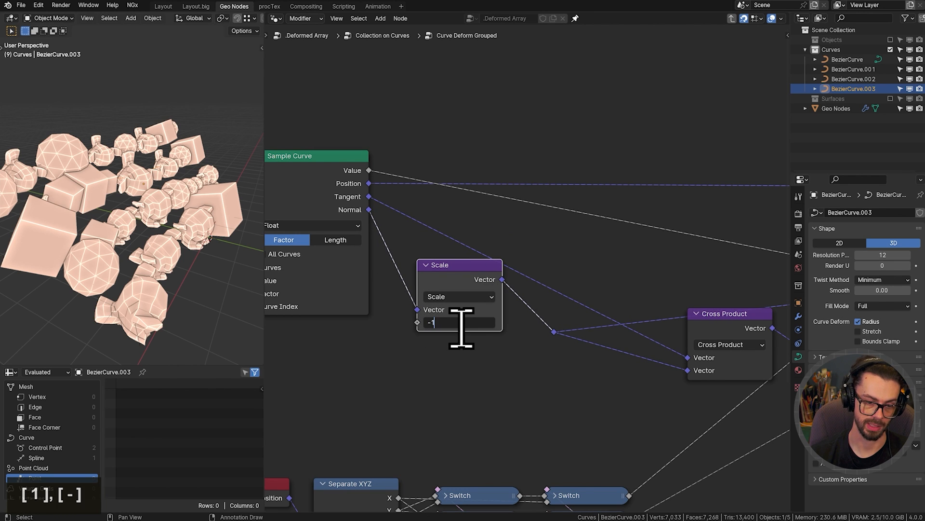
key(Return)
Dissolve the reroute while keeping its links, and move the new Scale node slightly lower between Sample Curve and Cross Product.
click(552, 334)
key(ctrl+x)
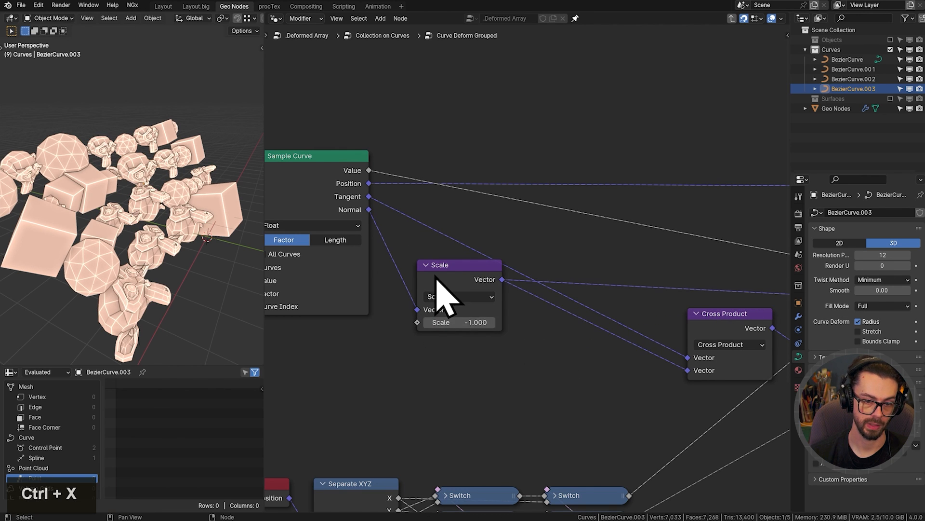
drag(431, 275, 448, 311)
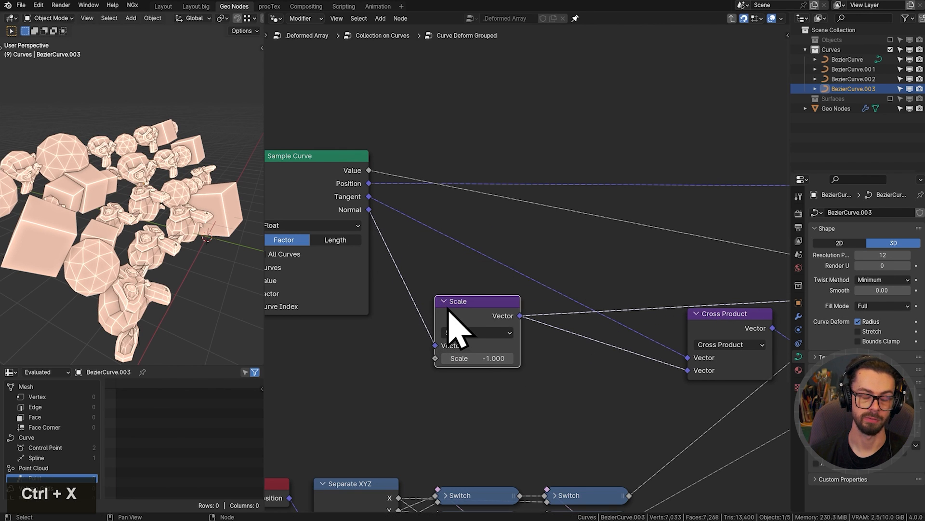
click(413, 269)
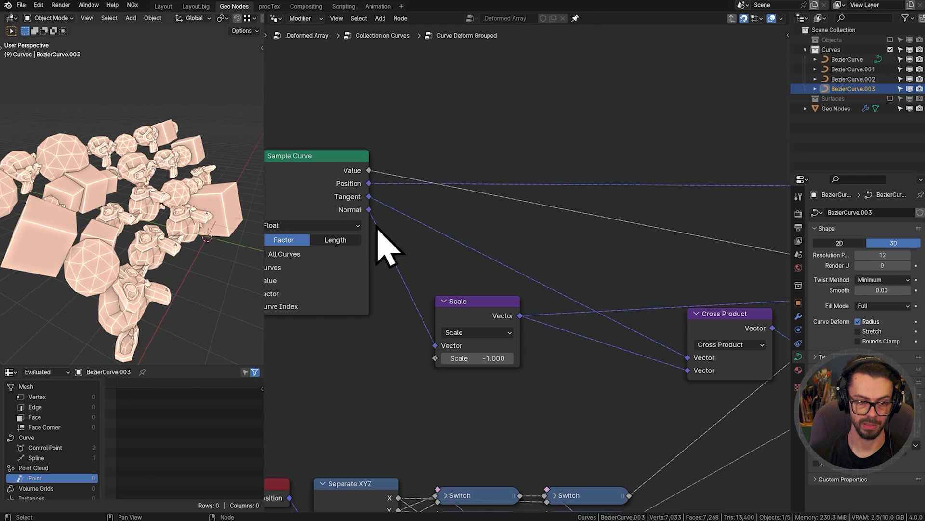
Return to the Collection on Curves group and toggle the final Switch repeatedly to check that deformed and plain instances match, leaving it enabled.
key(Tab)
middle_drag(420, 265, 405, 244)
click(720, 288)
click(720, 287)
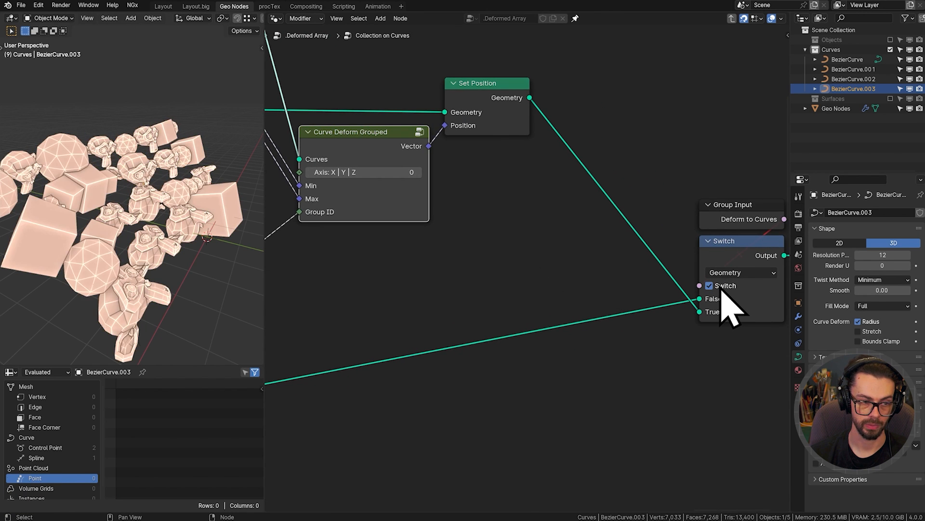
click(721, 287)
click(720, 288)
click(720, 288)
click(721, 288)
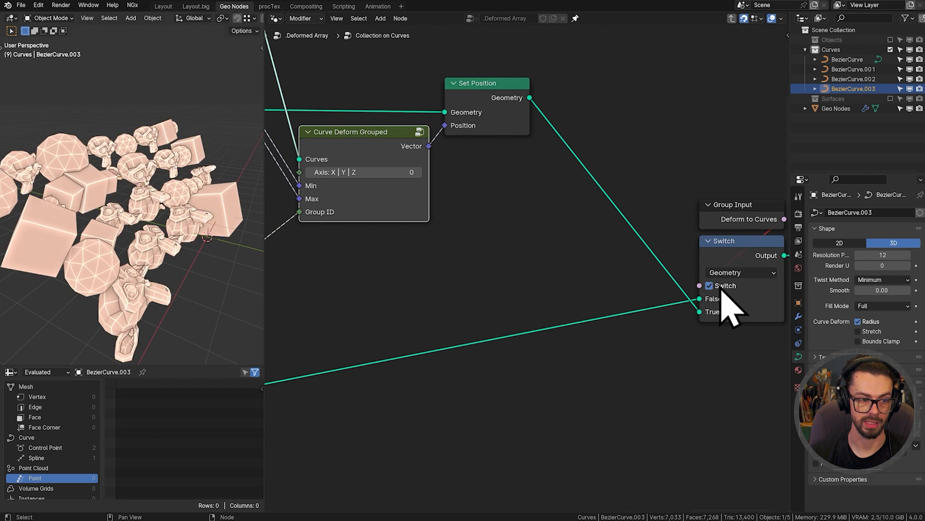
click(720, 288)
click(721, 288)
click(720, 288)
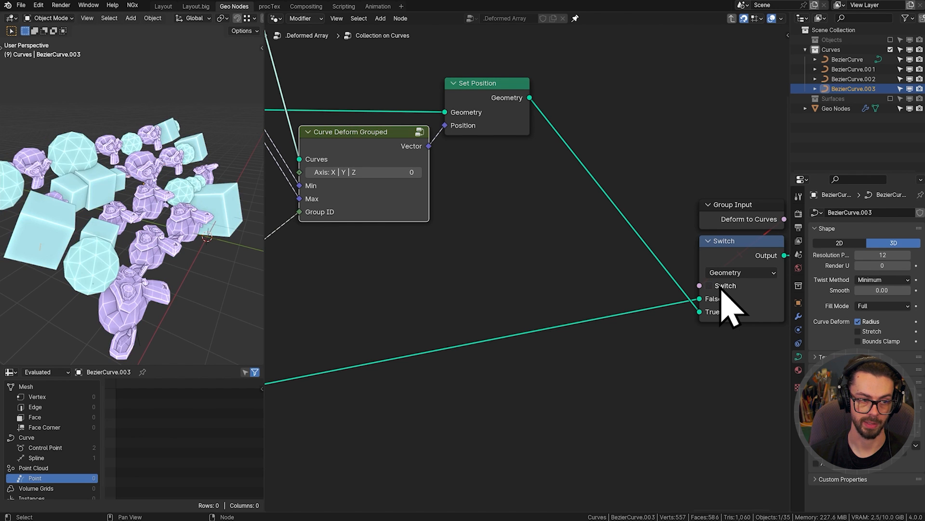
click(720, 288)
Compare both Switch states again from a wider view of the instances, leave the option enabled and save the file.
middle_drag(146, 226, 98, 218)
scroll(84, 197, down, 4)
scroll(99, 218, up, 1)
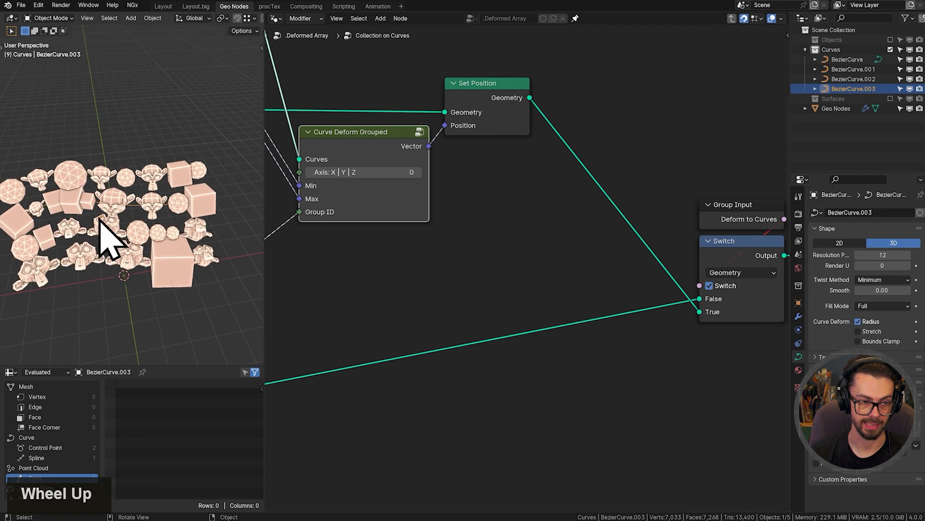
click(708, 287)
click(708, 287)
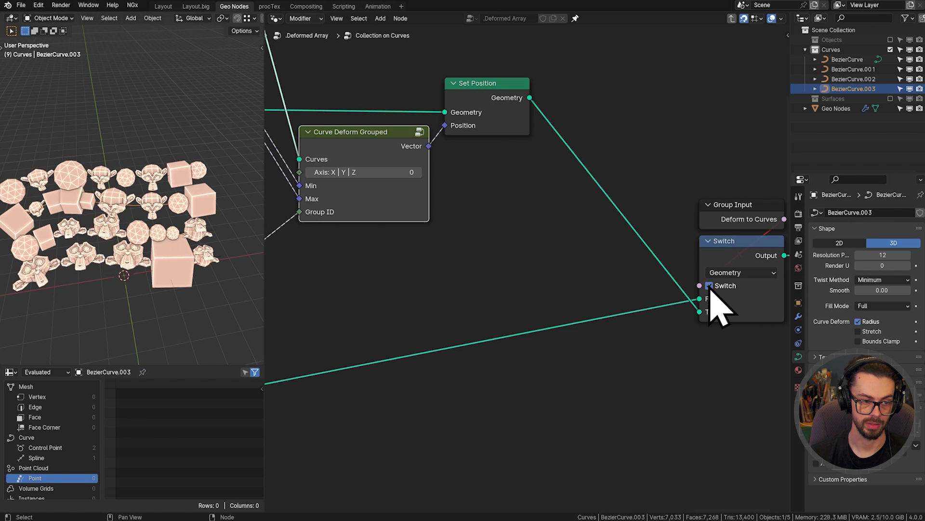
click(710, 288)
click(710, 288)
key(ctrl+s)
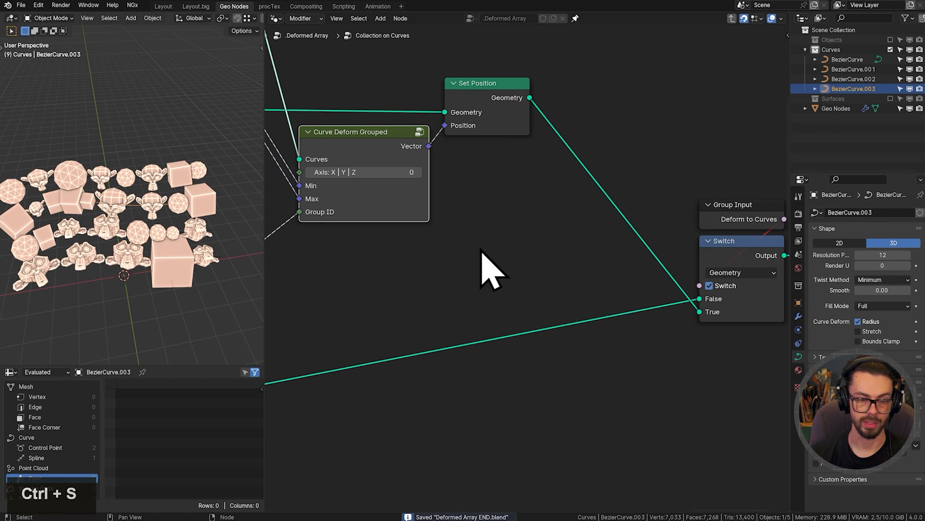
In a maximised viewport, try tilting and then shrinking or fattening all control points of BezierCurve.003.
key(ctrl+space)
shift+middle_drag(405, 328, 477, 237)
key(Tab)
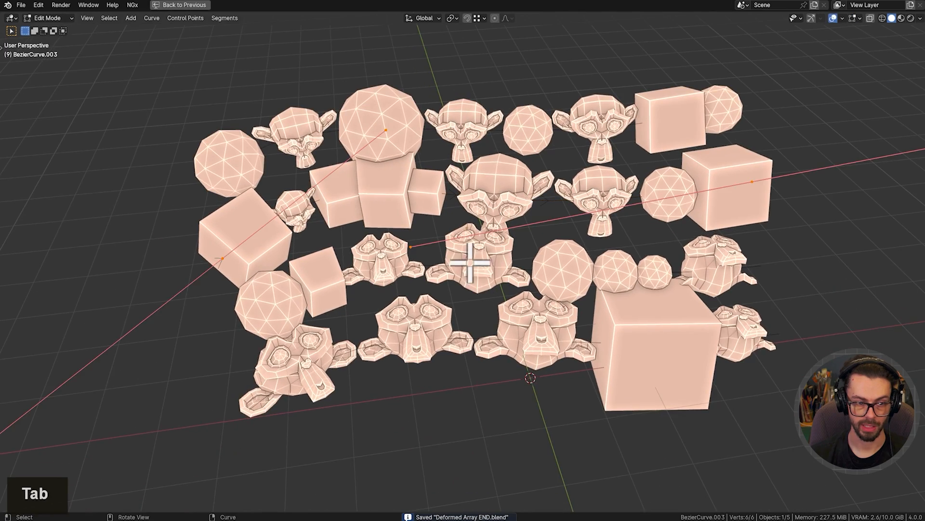
middle_drag(486, 282, 682, 175)
key(ctrl+t)
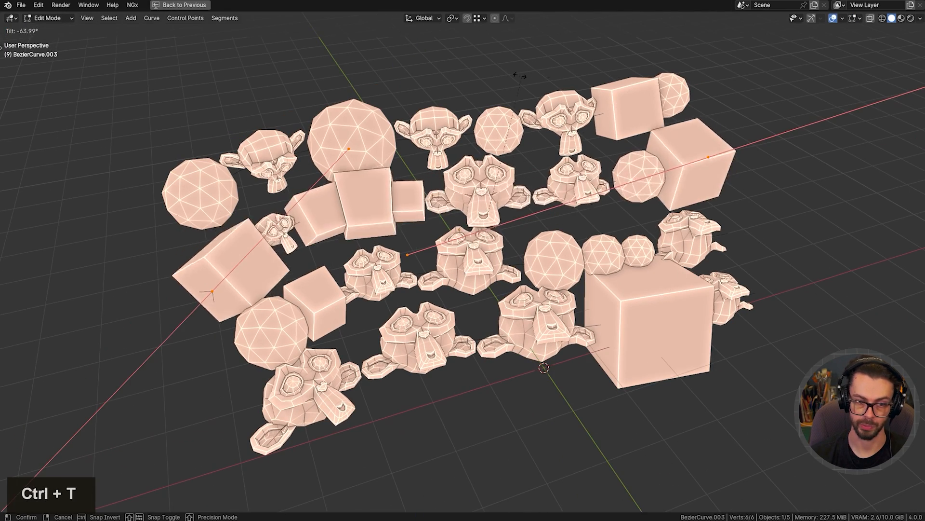
right_click(620, 97)
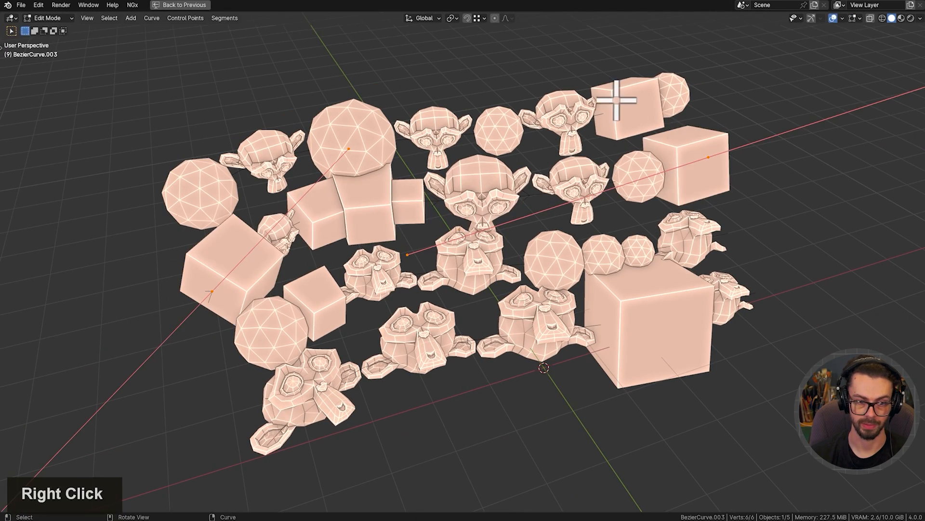
key(alt+s)
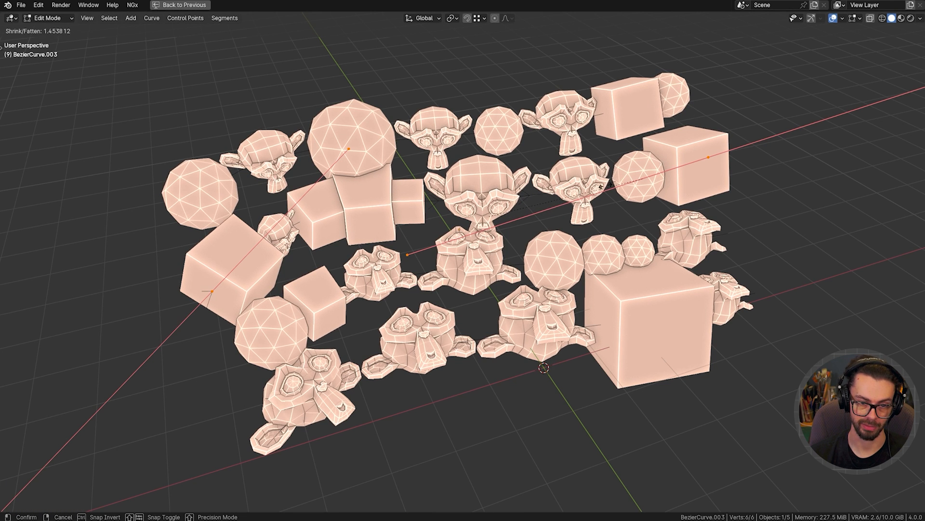
right_click(591, 180)
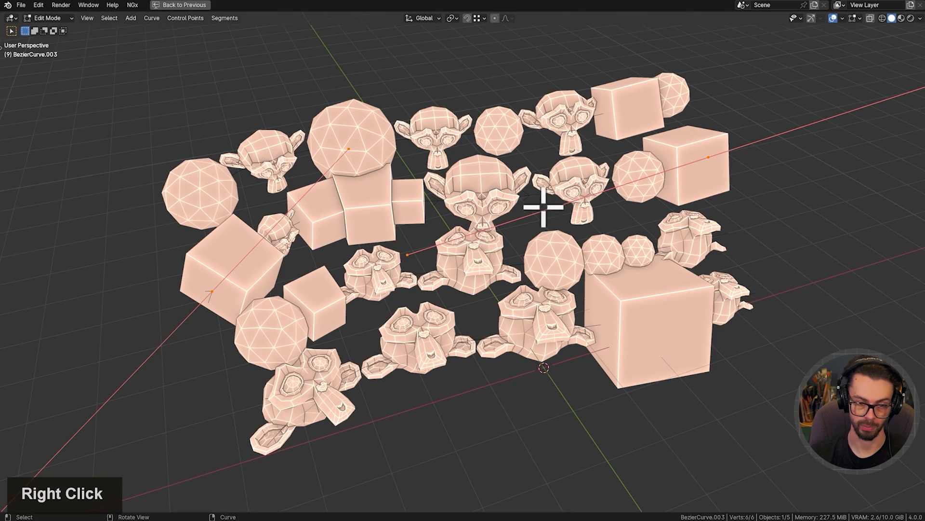
Try moving a single control point of BezierCurve.003 to test how the instances deform along the curve.
key(Tab)
middle_drag(512, 219, 537, 232)
key(Tab)
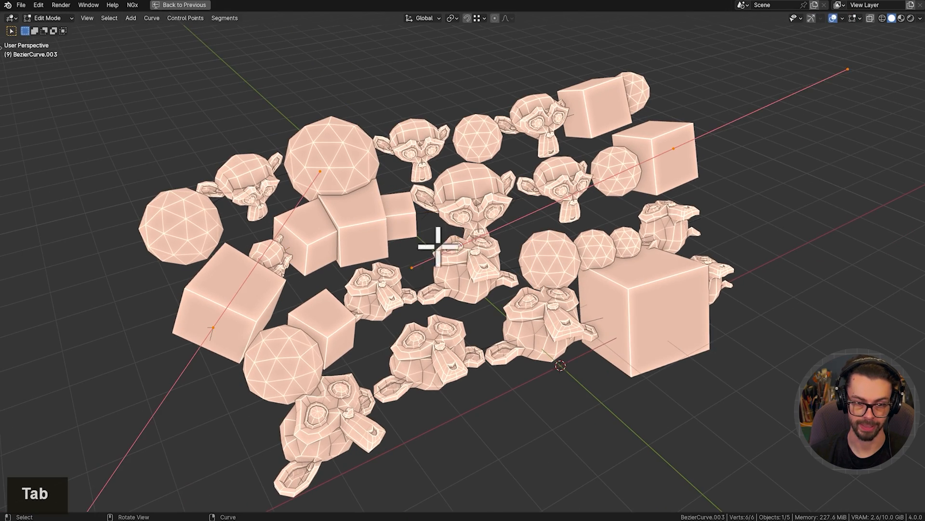
middle_drag(186, 314, 215, 316)
key(g)
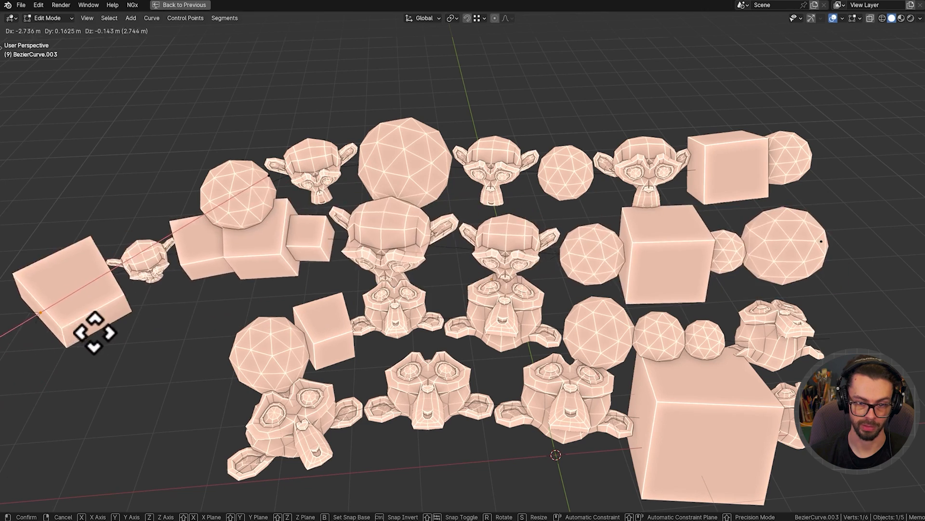
right_click(283, 310)
Try moving a control point of BezierCurve.001 to test the deformation on that curve.
key(Tab)
click(447, 320)
click(448, 320)
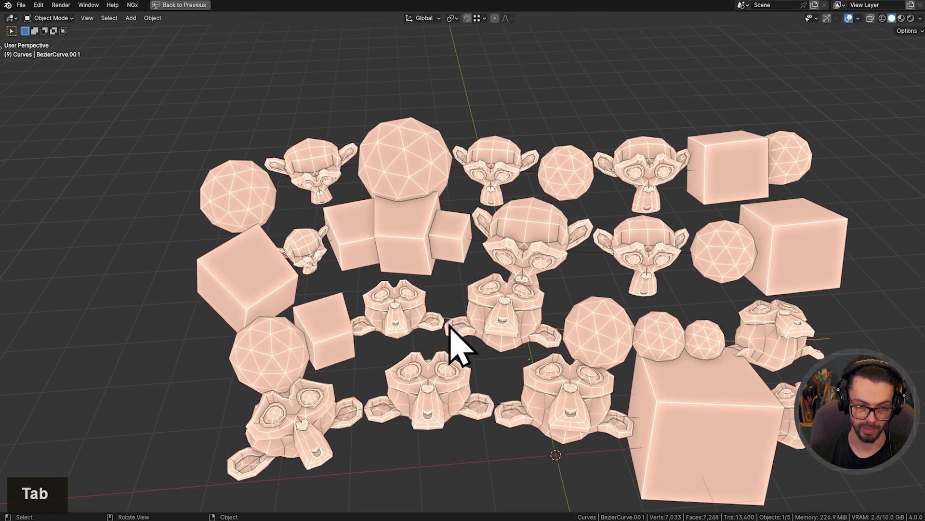
key(Tab)
click(241, 379)
key(g)
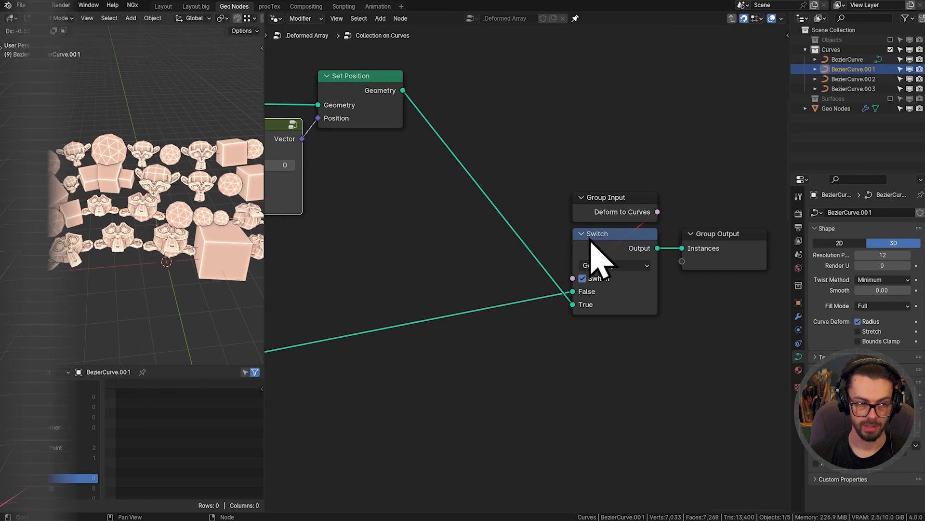
Unmute the link from Group Input's Deform to Curves into the final Switch node's Switch socket.
ctrl+alt+right_click(638, 265)
scroll(570, 182, down, 8)
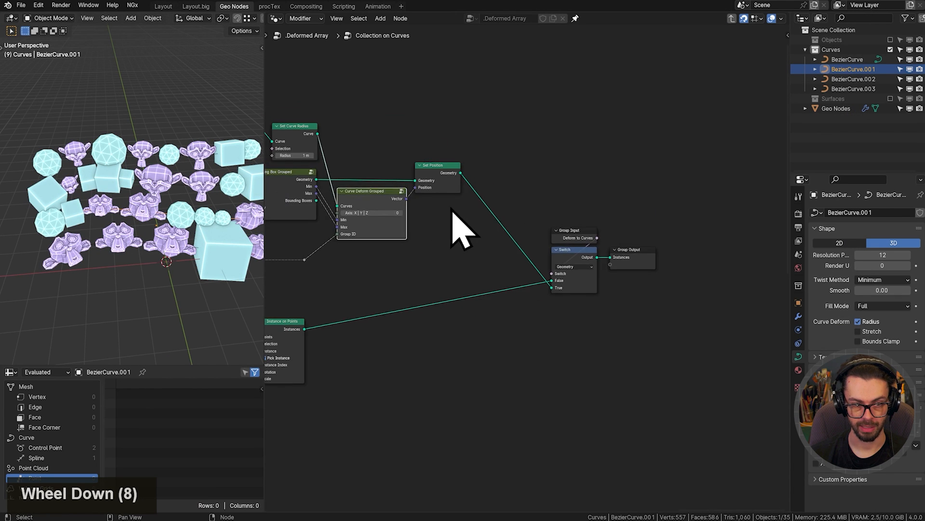
scroll(554, 285, down, 5)
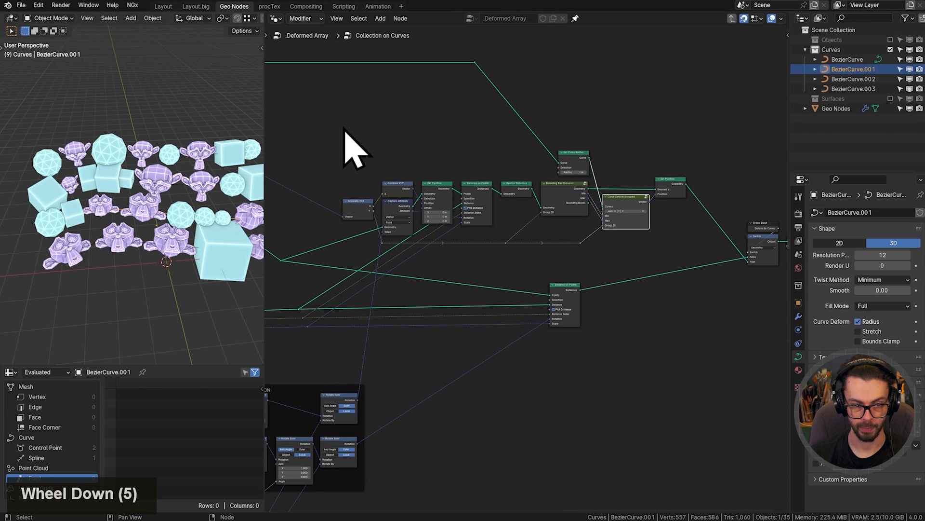
Frame the nodes from Separate XYZ through the last Set Position, shift the frame slightly, and label it "DEFORM TO CURVES".
drag(336, 121, 687, 260)
key(ctrl+j)
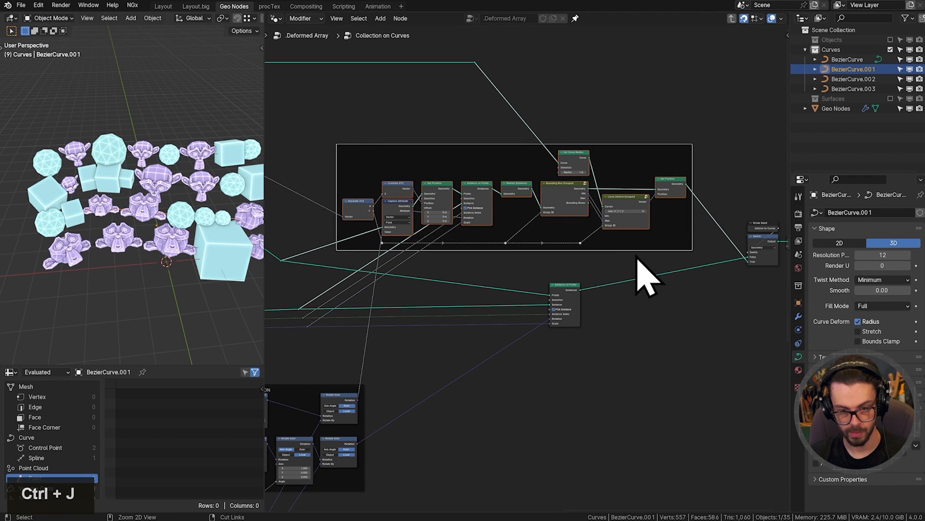
drag(634, 243, 649, 244)
key(F2)
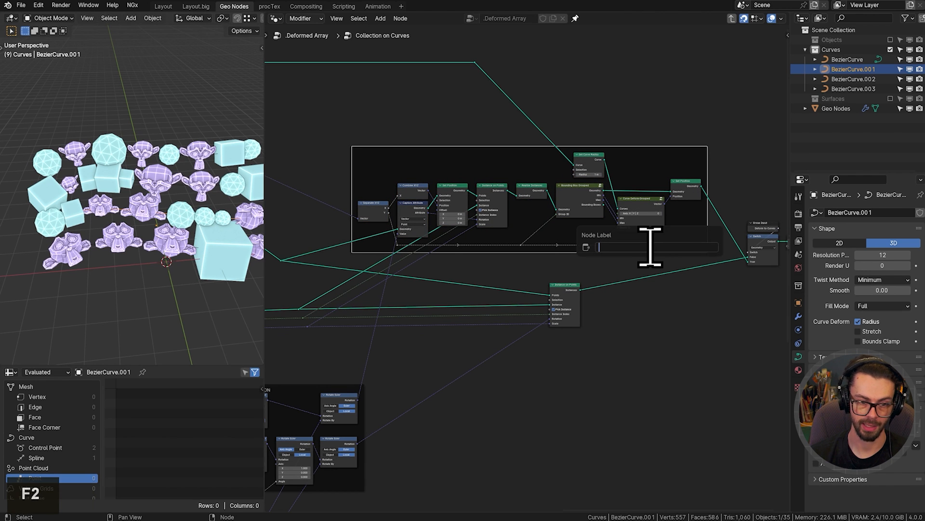
text(DEFIO)
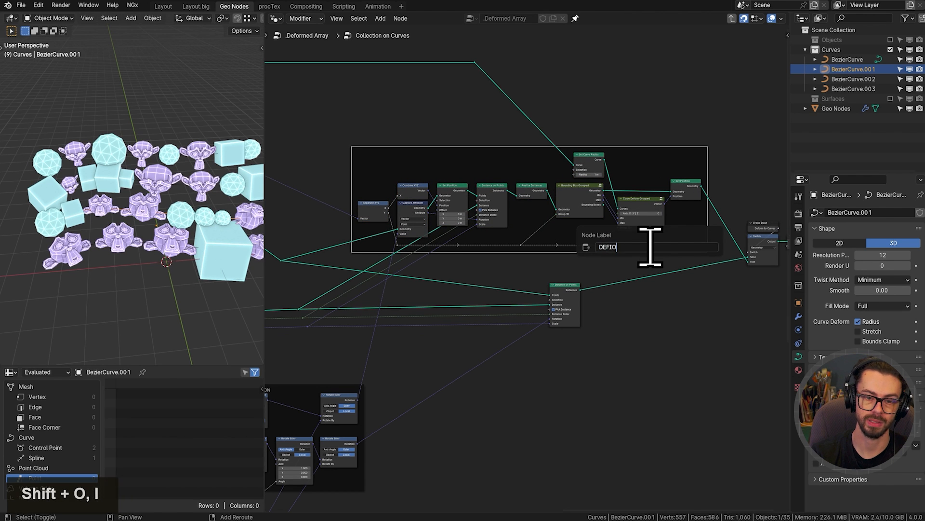
key(BackSpace)
key(BackSpace)
text(ORM TO CU)
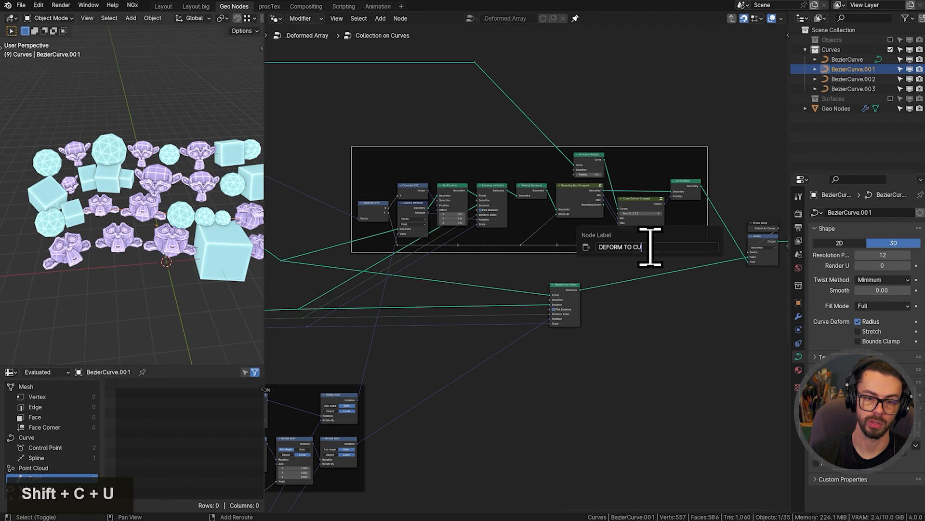
text(RVES)
key(Return)
Put the lower Instance on Points node in its own frame labelled "INSTANCES".
ctrl+middle_drag(578, 217, 568, 114)
click(588, 309)
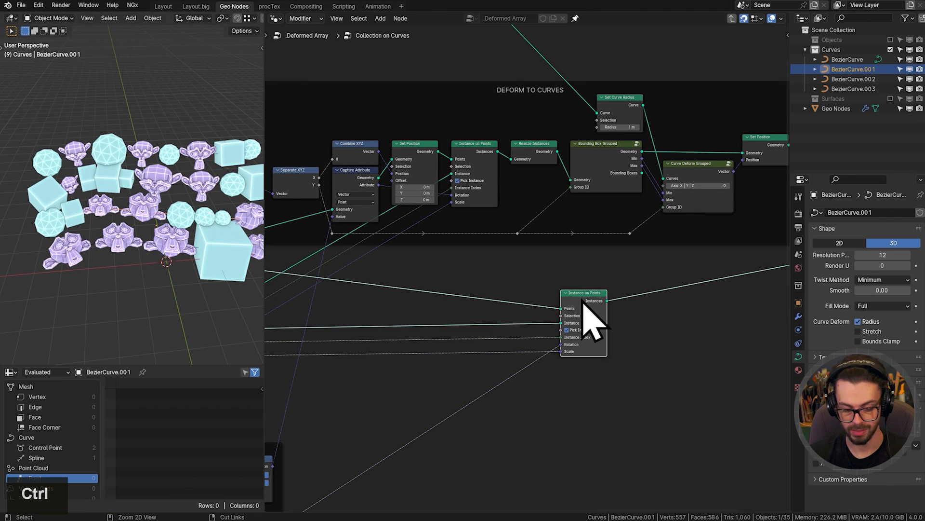
key(ctrl+j)
key(F2)
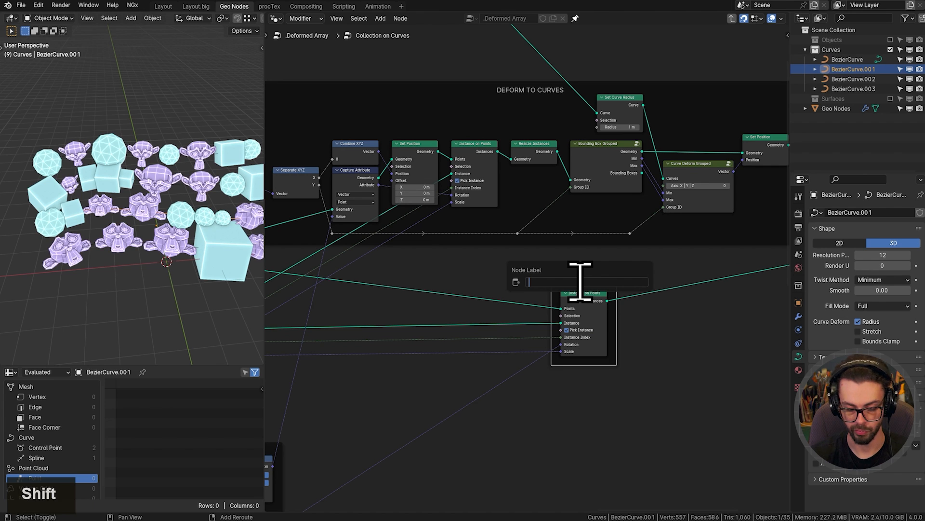
text(INSTANCES)
key(Return)
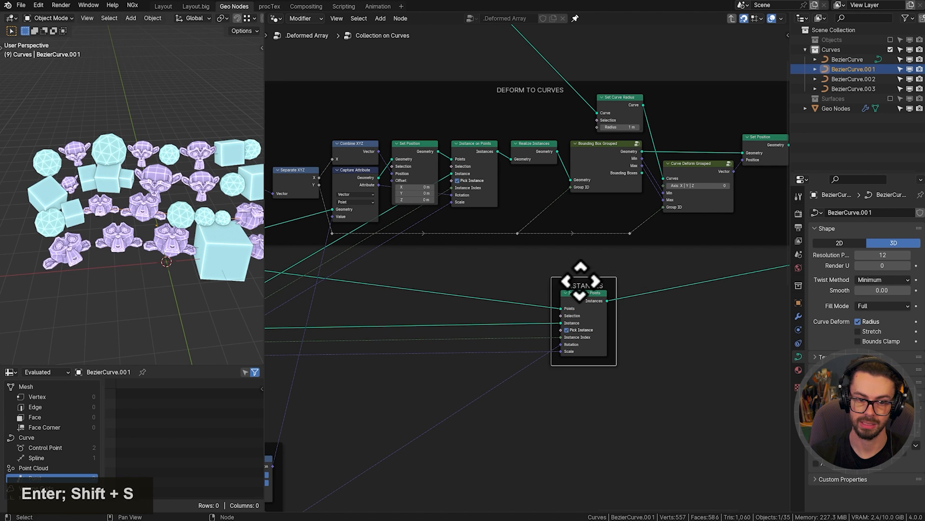
Move the INSTANCES frame a little further along, so it sits beneath the end of the DEFORM TO CURVES frame.
scroll(613, 299, down, 3)
drag(528, 285, 593, 303)
middle_drag(743, 236, 629, 266)
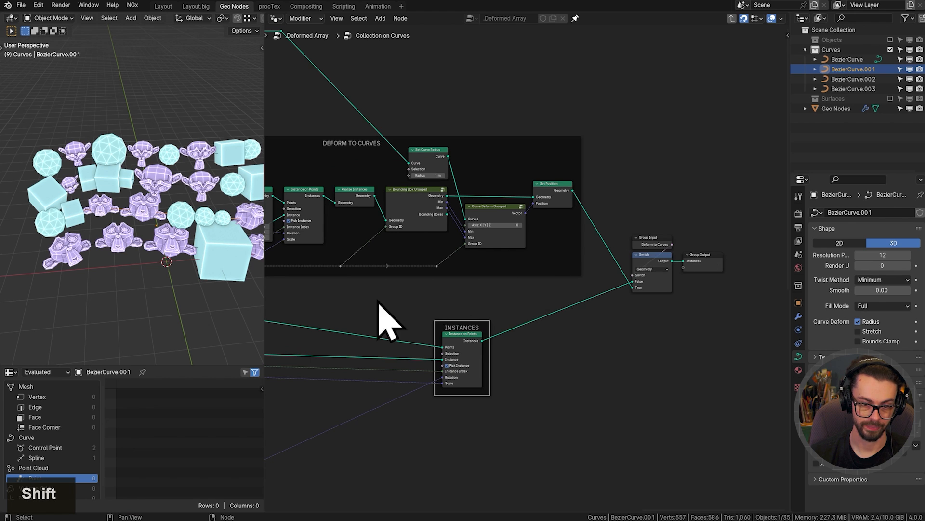
Look over the Collection on Curves node tree from the final Switch node back to its first nodes.
middle_drag(383, 306, 628, 303)
scroll(411, 315, down, 2)
middle_drag(411, 315, 535, 318)
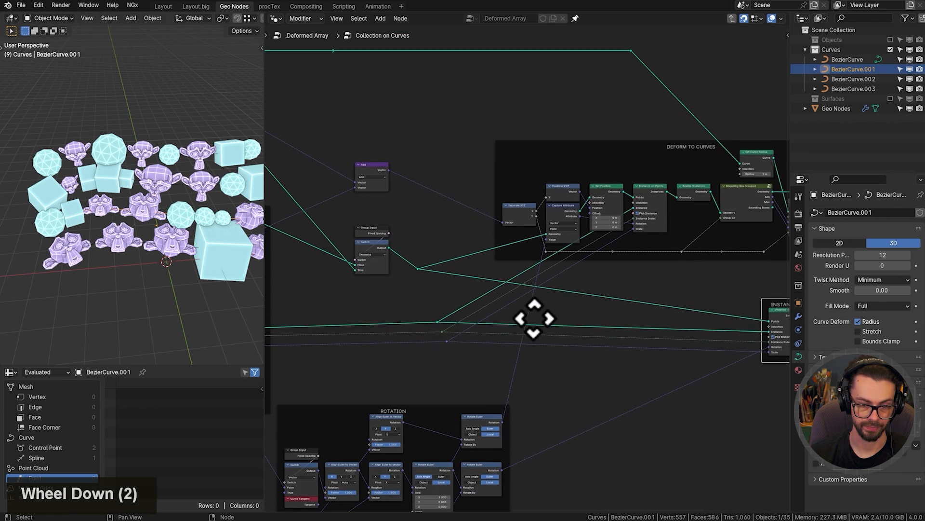
middle_drag(367, 317, 578, 335)
middle_drag(482, 342, 616, 359)
middle_drag(389, 264, 592, 308)
middle_drag(421, 276, 584, 294)
mouse_move(383, 281)
middle_down()
mouse_move(413, 310)
mouse_move(392, 295)
middle_up()
Leave the node group and cut the link from the Surfaces Collection Info node to Collection on Curves.
key(Tab)
scroll(501, 279, up, 2)
scroll(496, 265, up, 4)
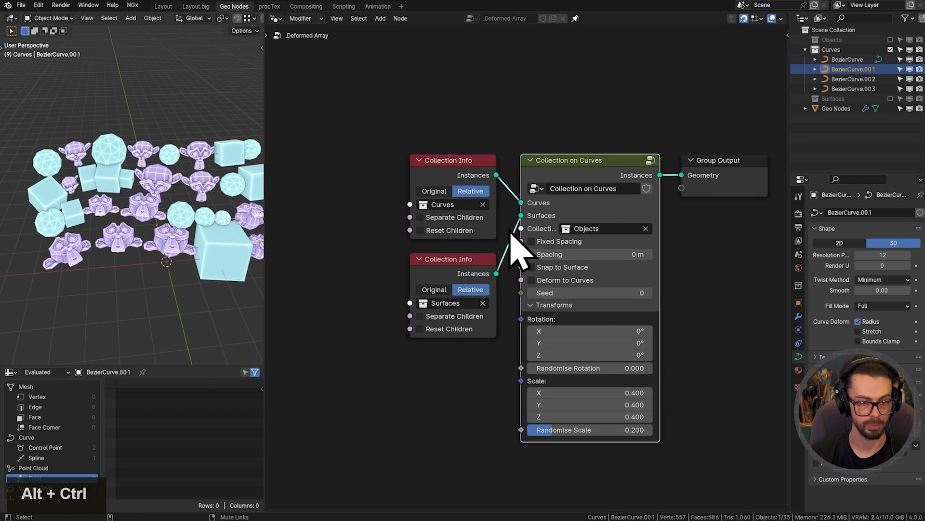
ctrl+alt+right_drag(510, 232, 517, 273)
ctrl+right_drag(501, 316, 516, 255)
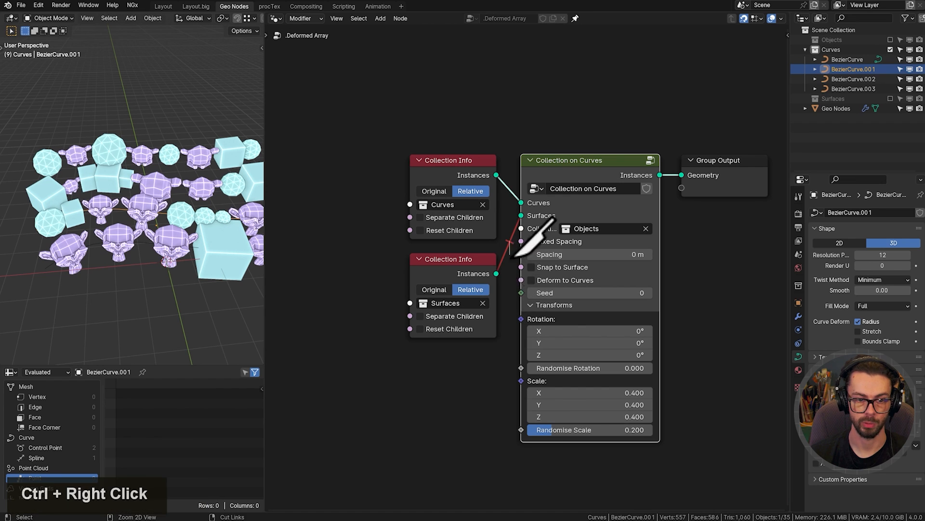
middle_drag(204, 289, 236, 277)
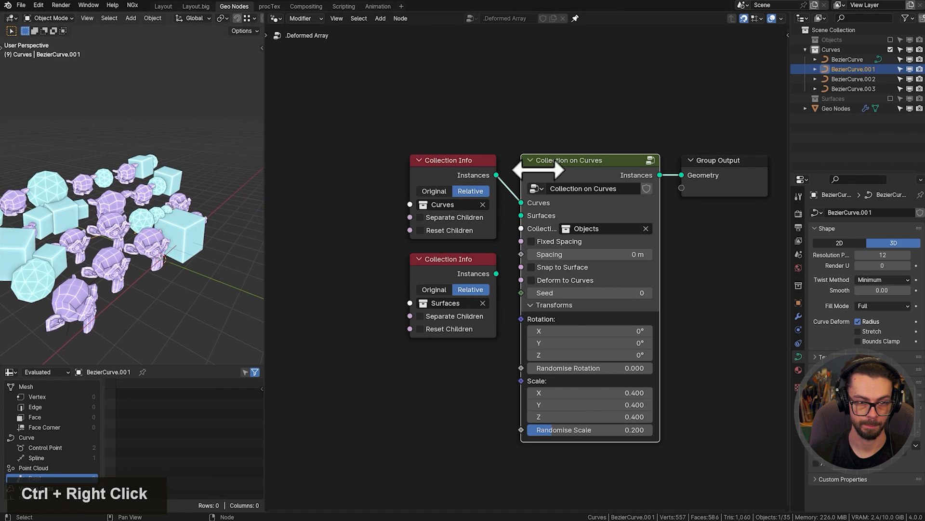
Switch Snap to Surface on and off several times to test the node group without a Surfaces input.
click(571, 268)
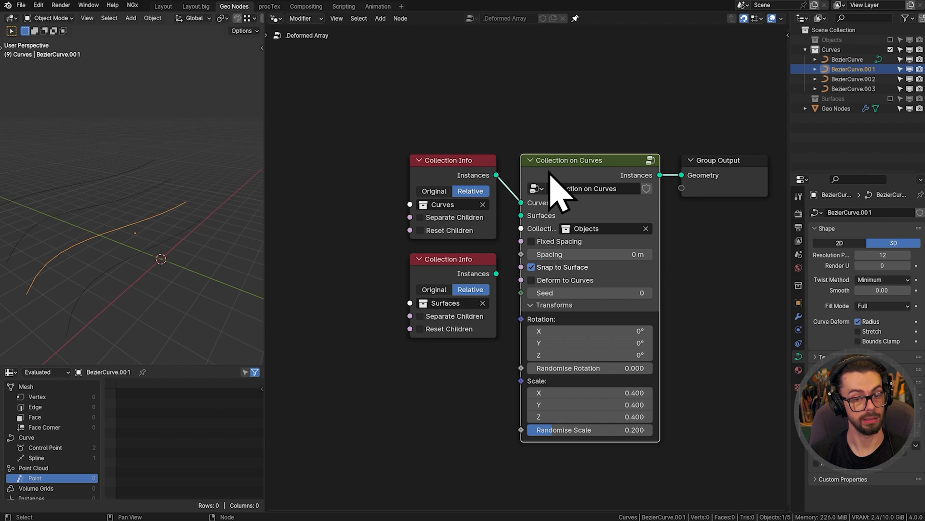
click(547, 268)
click(548, 268)
click(548, 268)
click(547, 268)
click(547, 268)
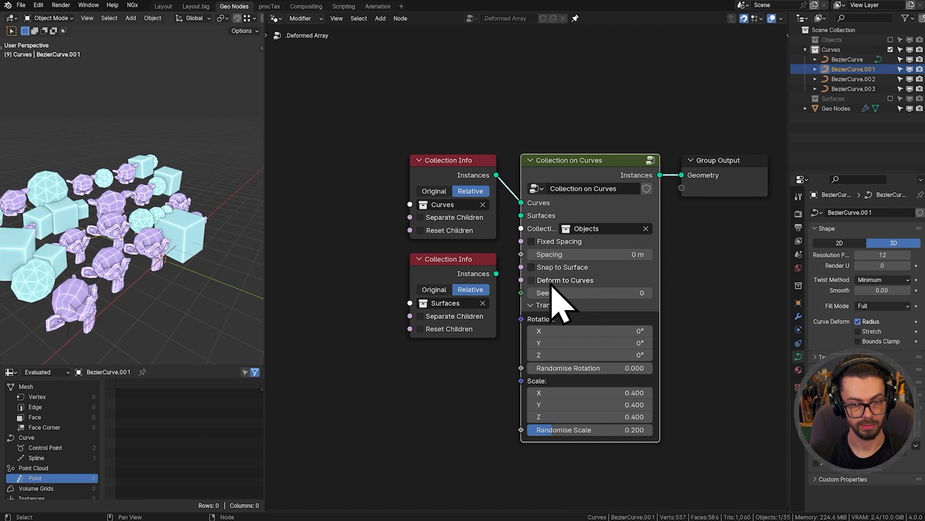
Toggle Deform to Curves and Snap to Surface on the Collection on Curves node, ending with Snap to Surface enabled.
click(551, 283)
click(551, 283)
click(551, 283)
click(551, 269)
click(551, 269)
click(551, 278)
click(551, 268)
click(551, 268)
click(551, 268)
Inside Collection on Curves, duplicate the Surfaces Group Input and its Realize Instances node, placing the copies outside and above the SNAP TO SURFACE frame.
key(Tab)
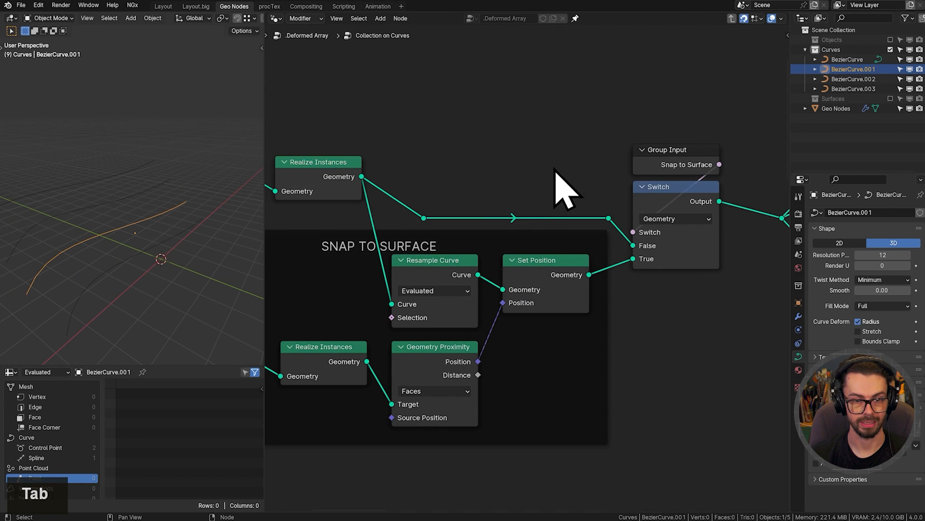
scroll(559, 188, down, 5)
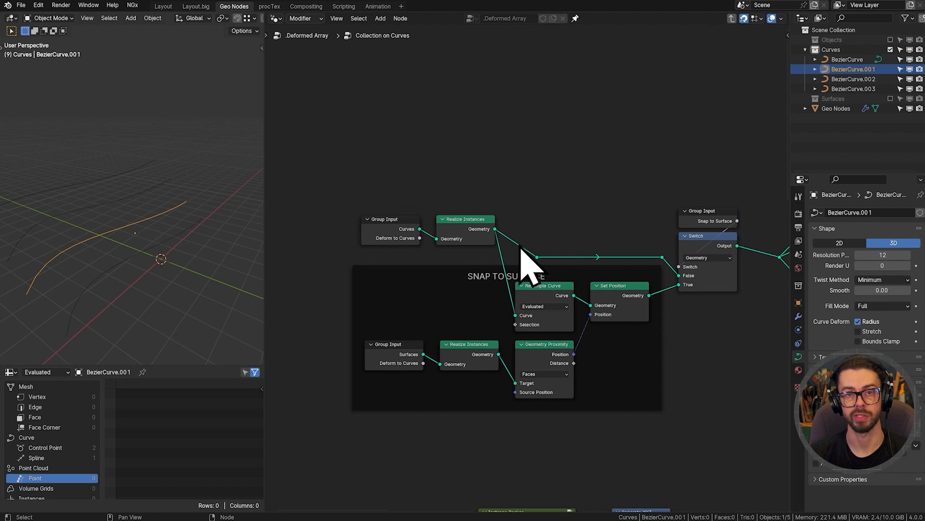
middle_drag(484, 153, 528, 224)
middle_drag(449, 427, 451, 428)
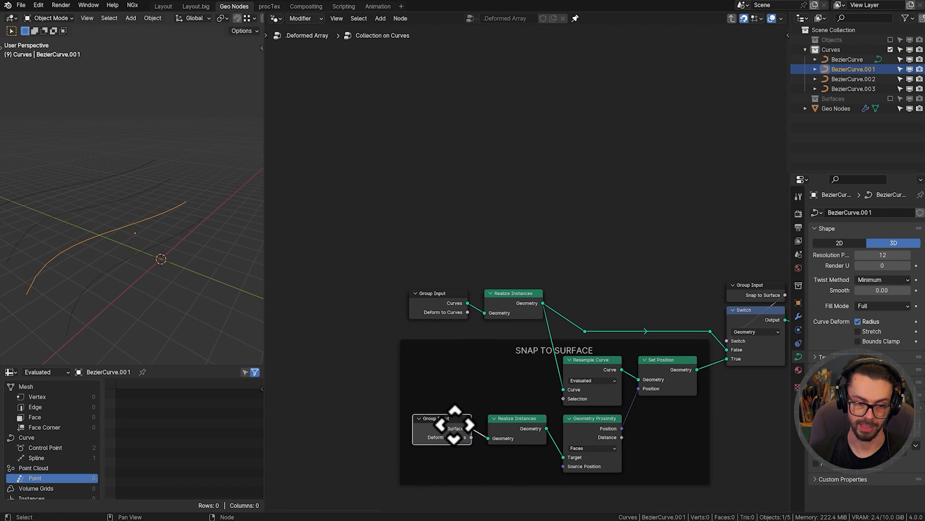
shift+click(520, 440)
key(shift+d)
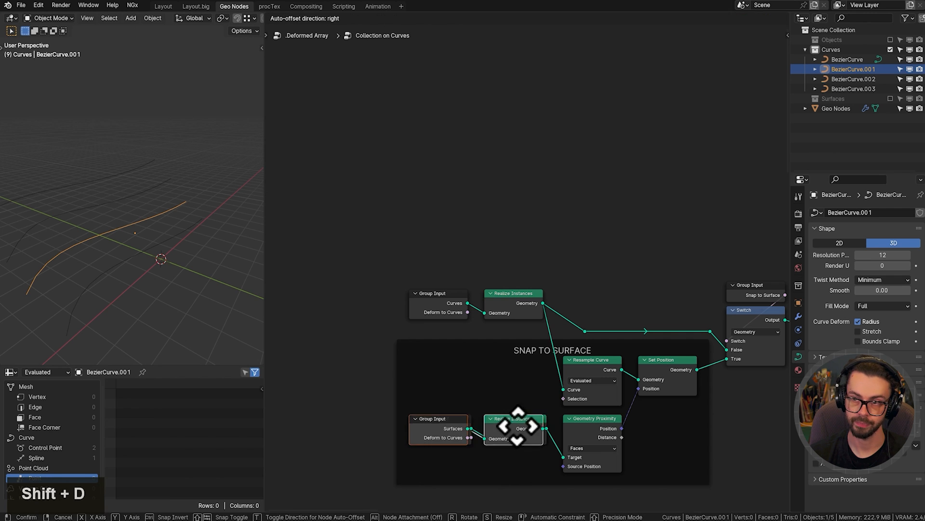
click(421, 179)
key(alt+p)
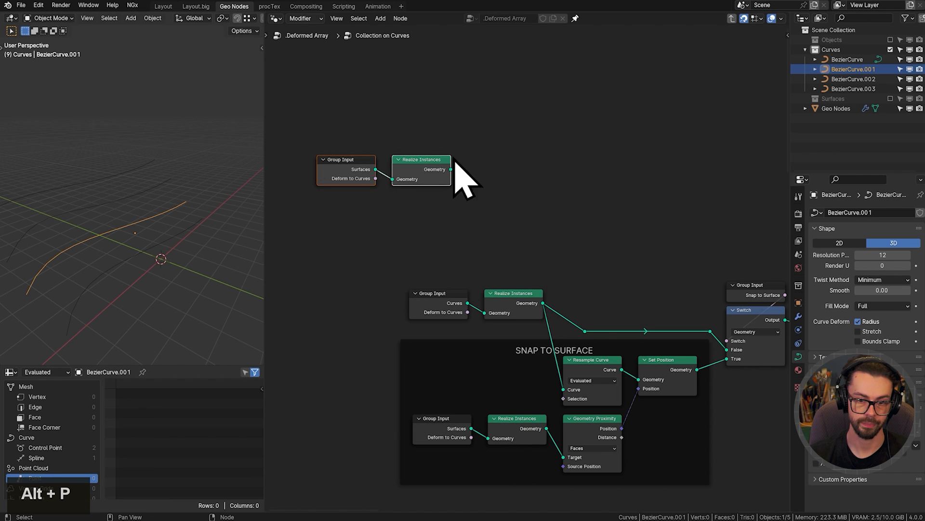
Add a Domain Size node for Mesh after the duplicated Realize Instances, fed by its Geometry output.
scroll(477, 188, down, 18)
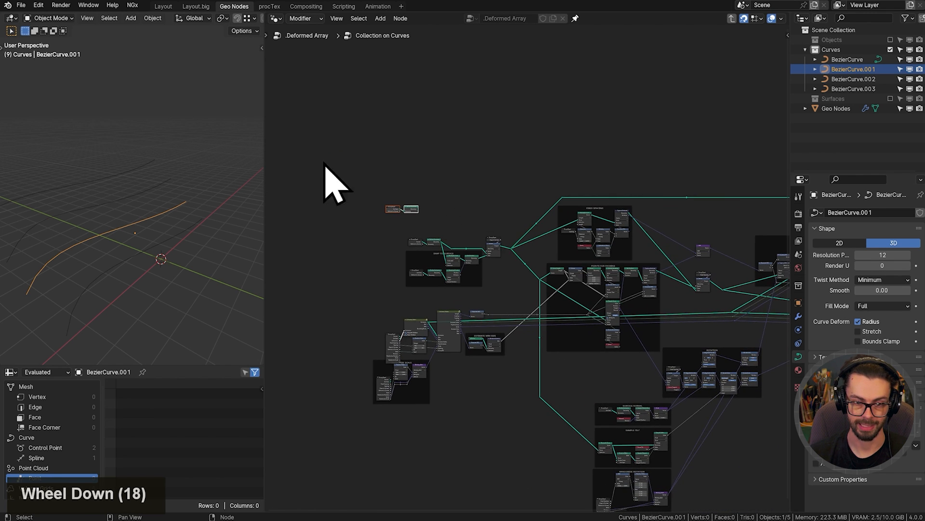
middle_drag(378, 203, 467, 285)
ctrl+middle_drag(529, 265, 517, 189)
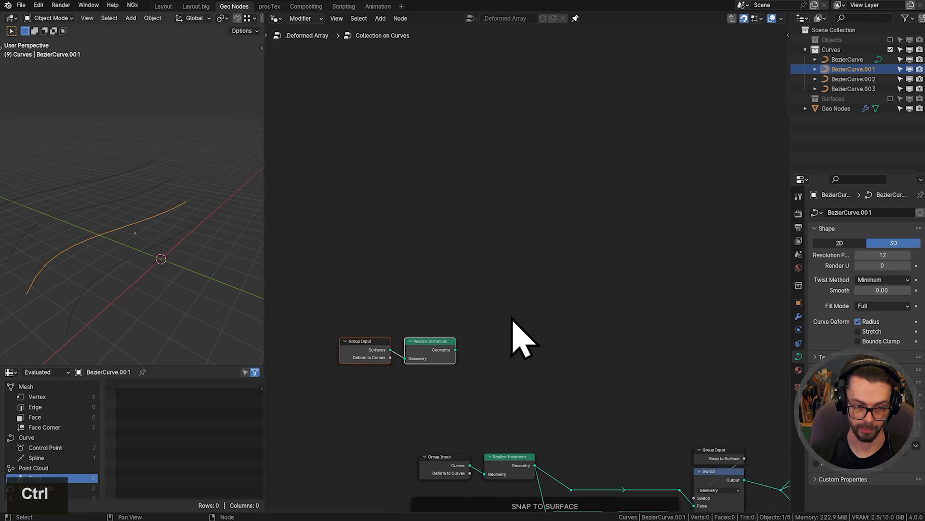
middle_drag(469, 365, 546, 251)
scroll(546, 252, up, 2)
scroll(544, 251, up, 4)
scroll(548, 268, up, 3)
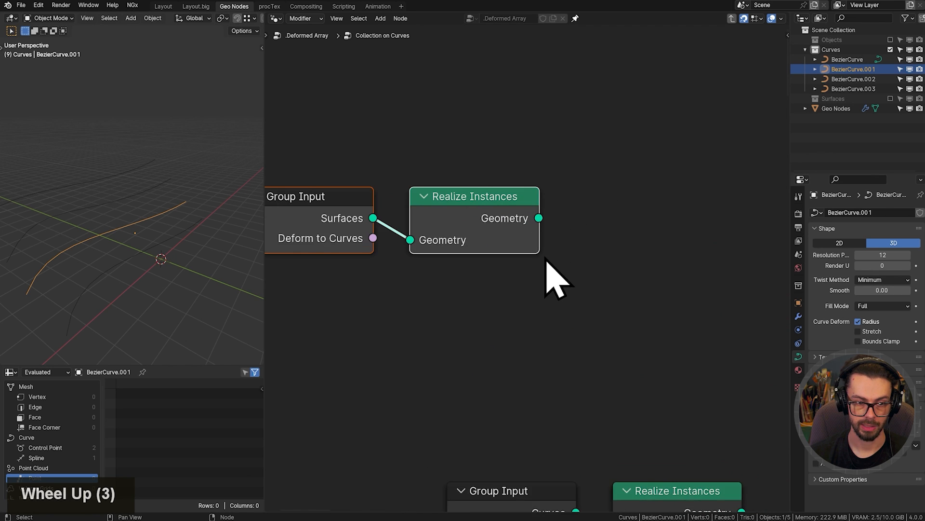
drag(560, 209, 629, 216)
text(domain)
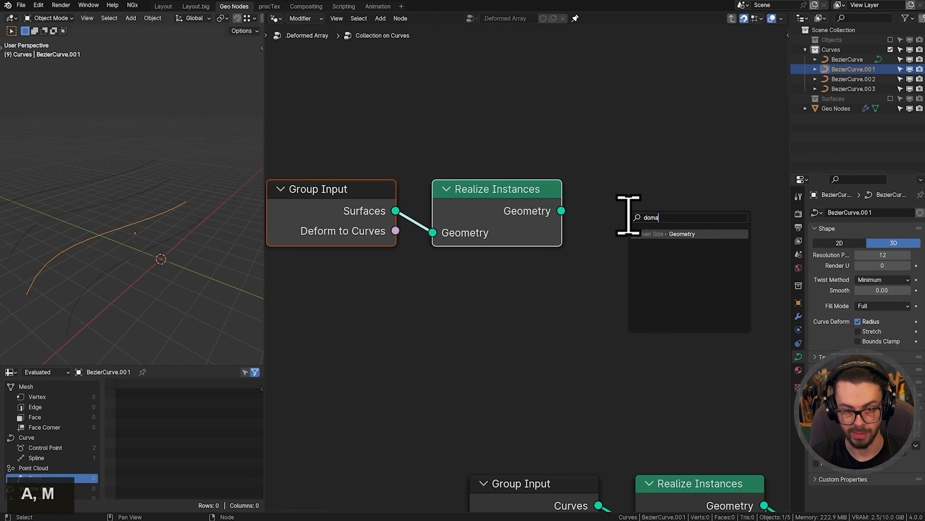
key(Return)
click(591, 201)
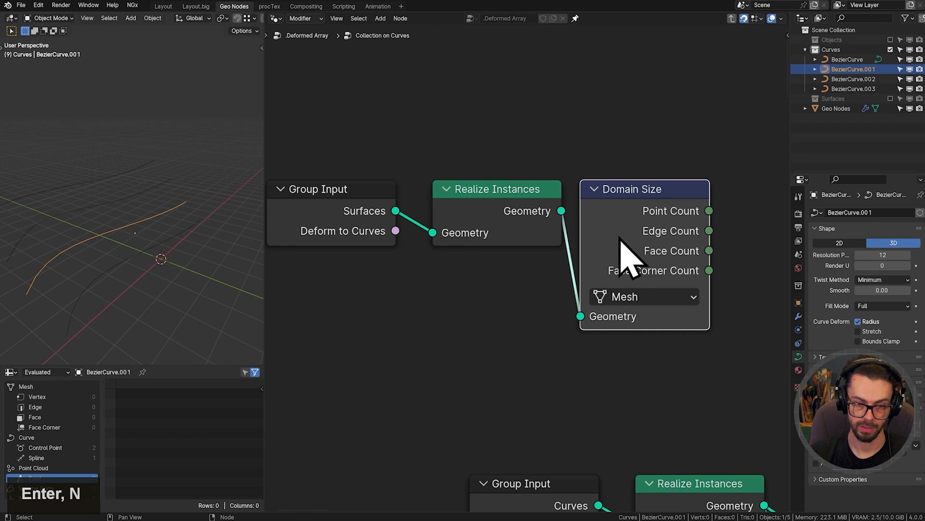
key(g)
click(640, 237)
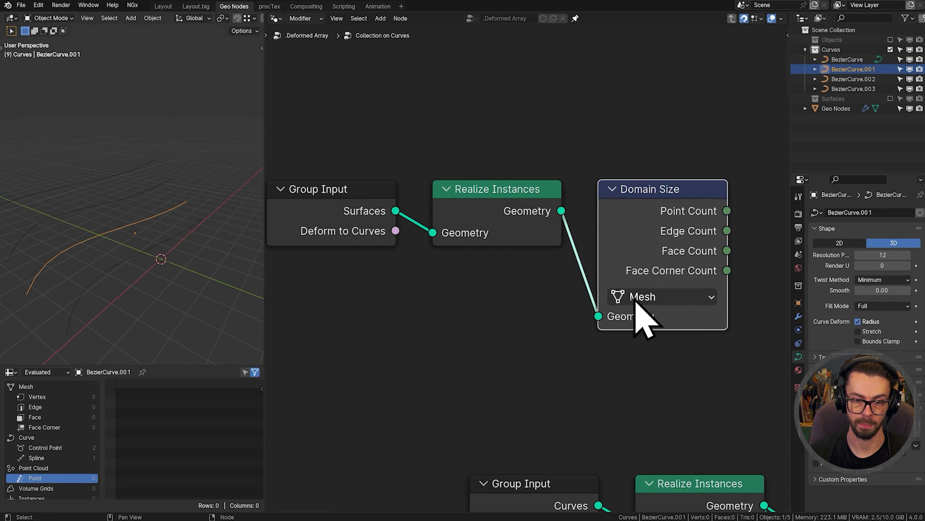
Compare Domain Size's Face Count with a new Integer Compare node set to Greater Than or Equal and B to 1.
middle_drag(747, 251, 582, 281)
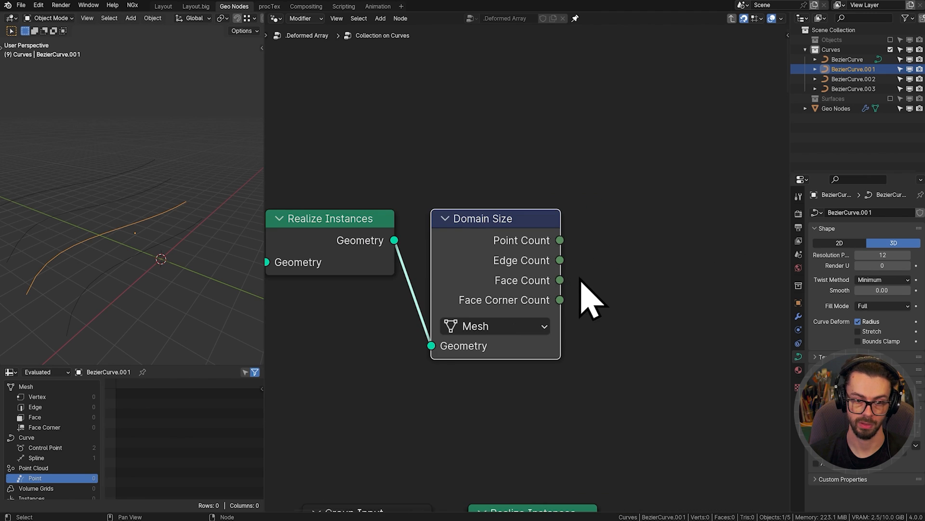
drag(559, 280, 616, 271)
text(gr)
key(Return)
key(t)
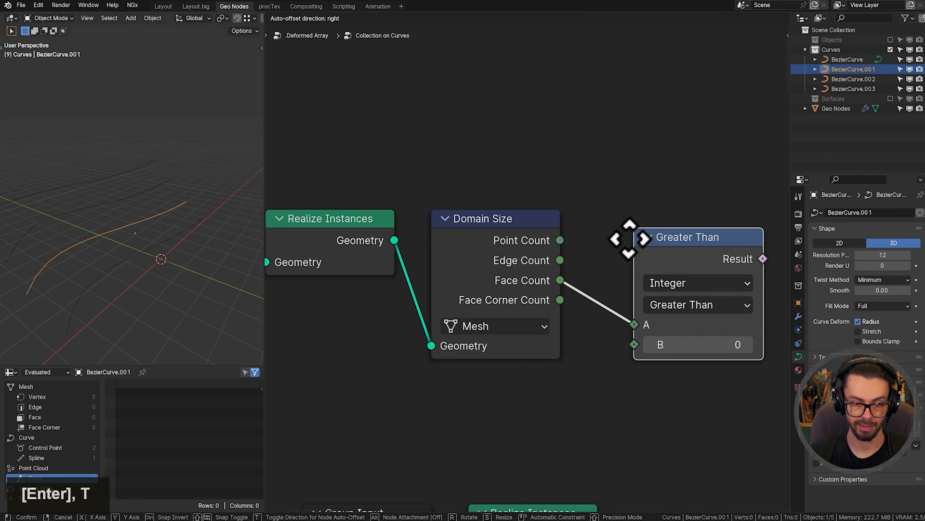
click(616, 236)
click(682, 287)
click(726, 389)
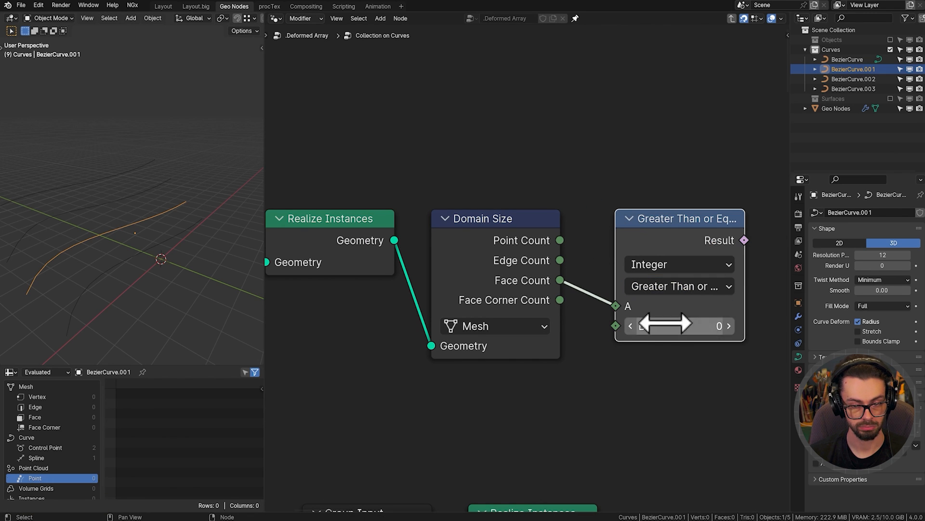
text(1)
key(Return)
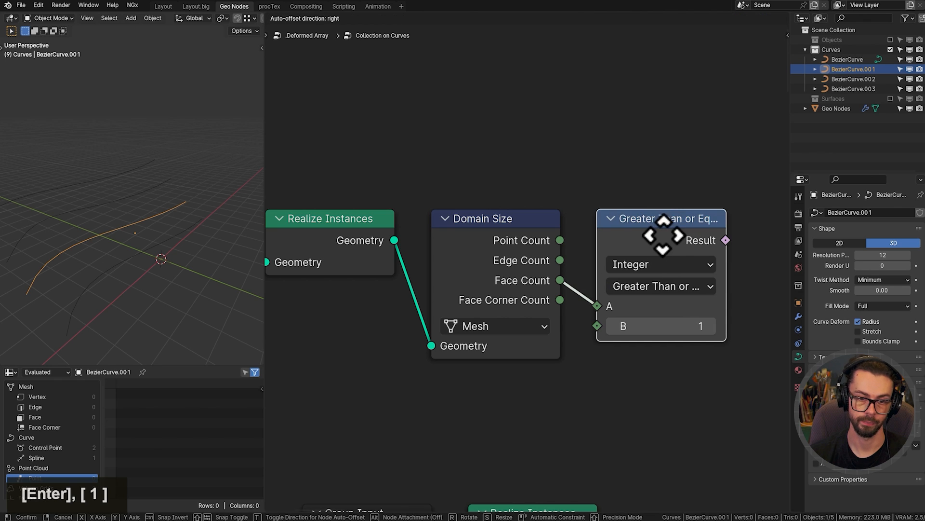
Hide the unused Deform to Curves socket on the duplicated Surfaces Group Input and shift the four-node face-count chain.
scroll(599, 383, down, 5)
middle_drag(599, 382, 613, 315)
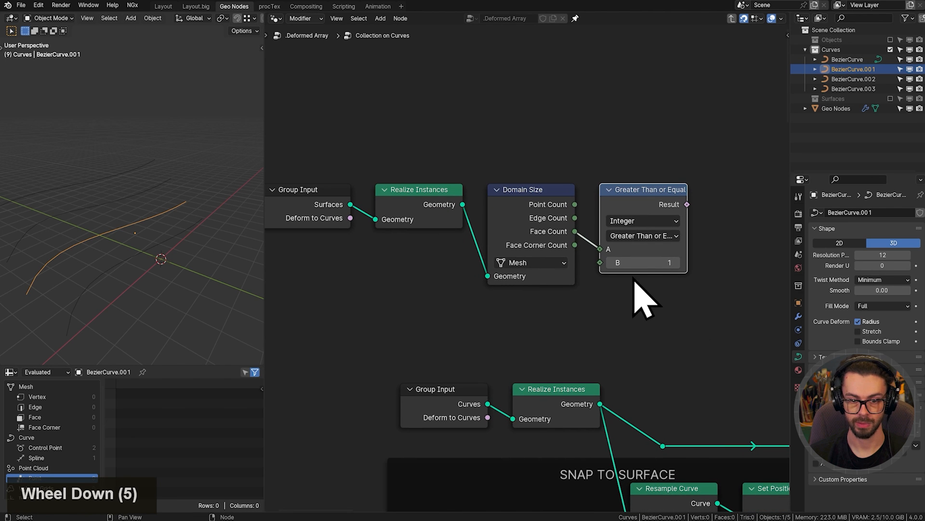
click(304, 219)
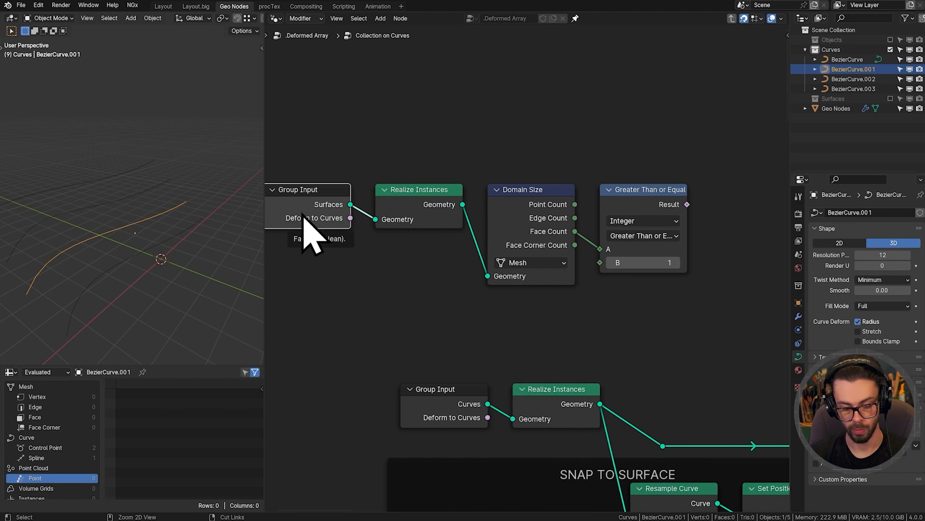
key(ctrl+h)
key(ctrl+h)
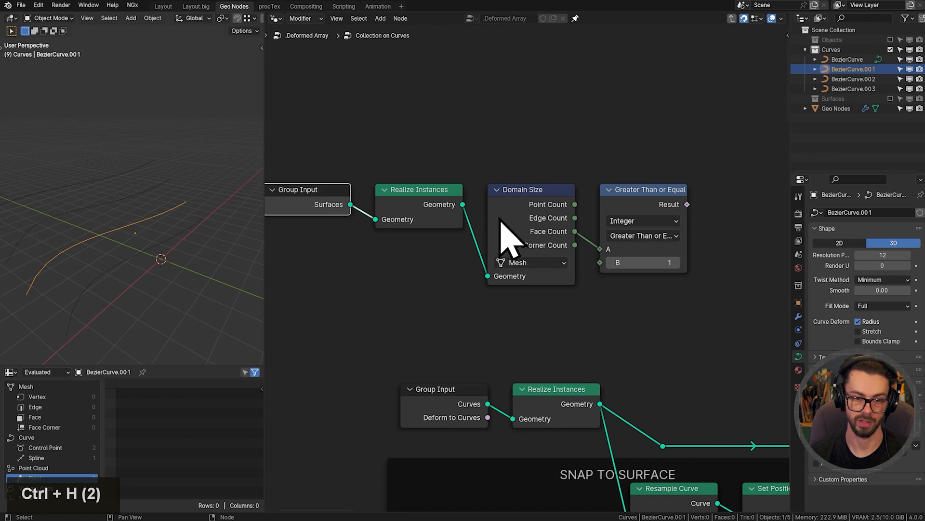
scroll(501, 221, down, 4)
drag(303, 145, 579, 236)
key(g)
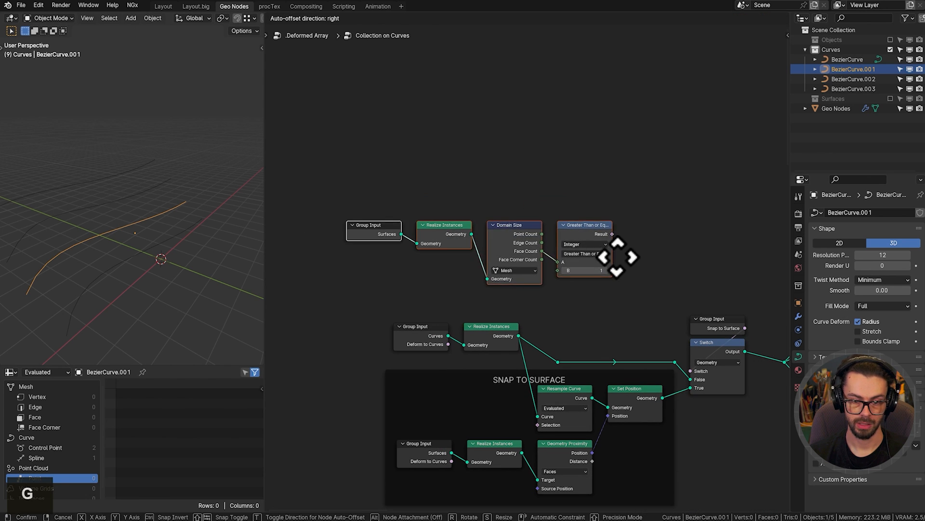
click(628, 264)
Move the Snap to Surface Group Input away from the Switch node to just above the Greater Than or Equal node.
middle_drag(705, 295, 613, 310)
scroll(613, 310, up, 5)
click(634, 351)
middle_drag(635, 351, 645, 404)
key(g)
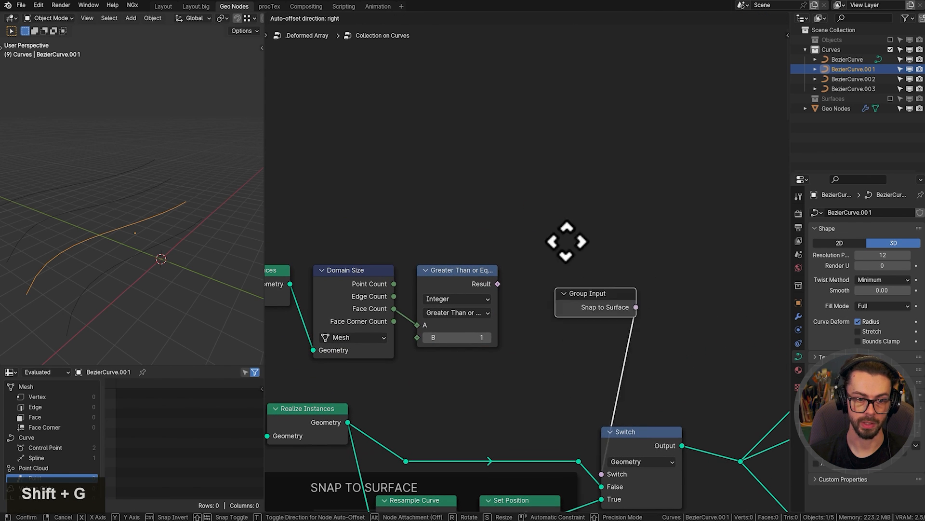
click(458, 223)
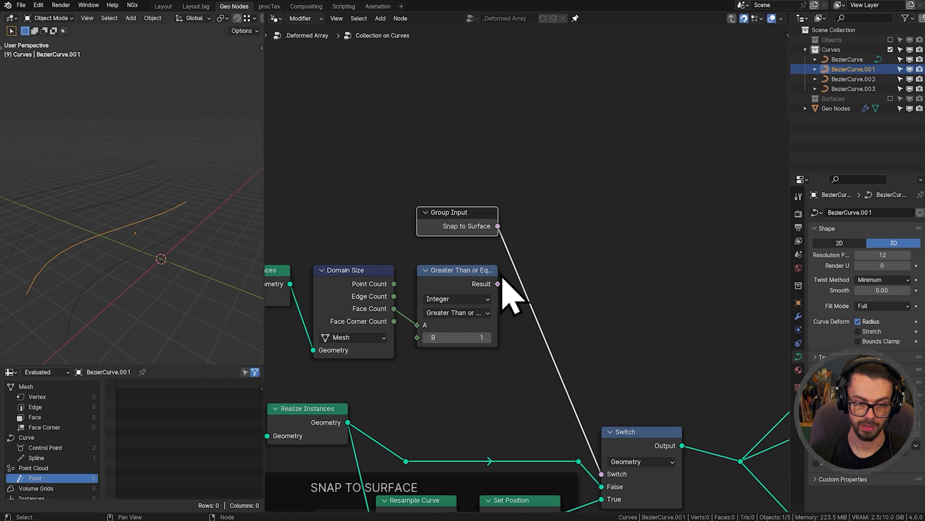
Insert a Boolean Math node set to And on the link from Snap to Surface to the Switch node.
middle_drag(548, 290, 579, 258)
key(shift+a)
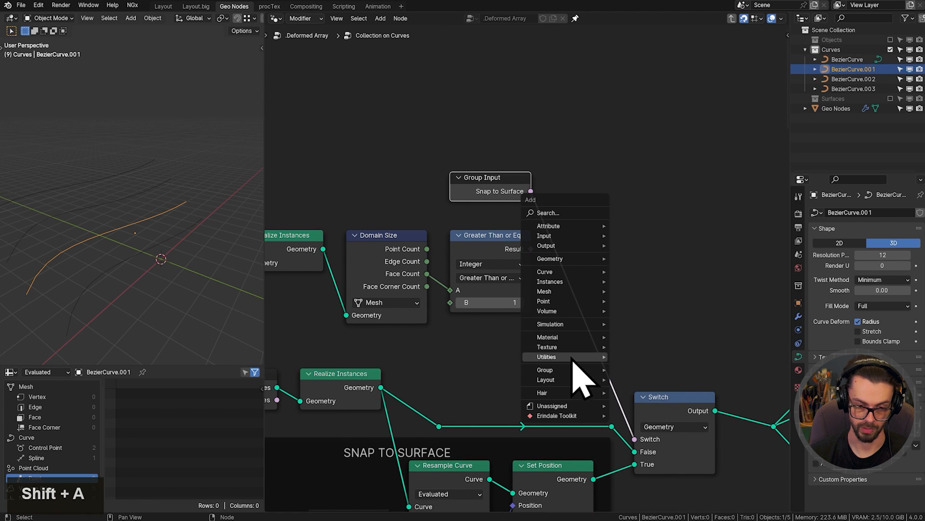
mouse_move(573, 359)
mouse_move(636, 398)
click(733, 400)
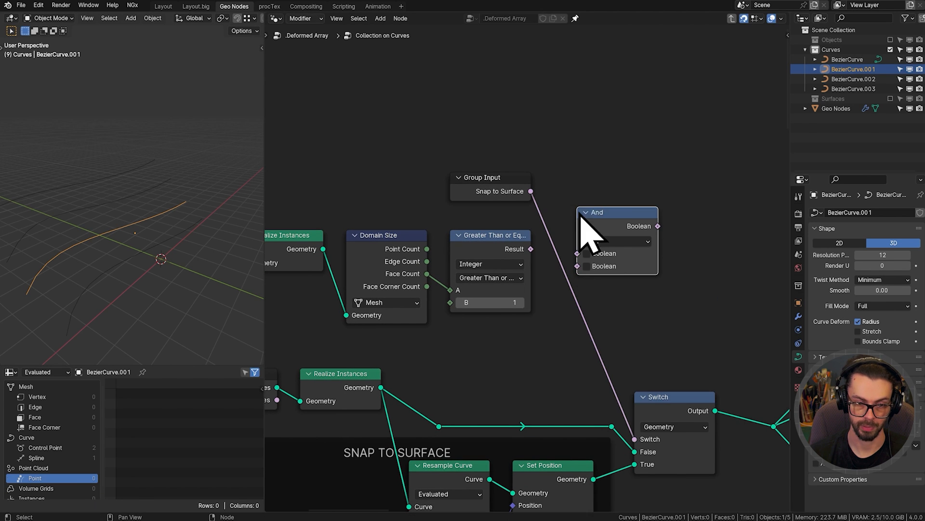
key(ctrl+z)
key(ctrl+z)
drag(641, 252, 596, 188)
middle_drag(613, 230, 671, 224)
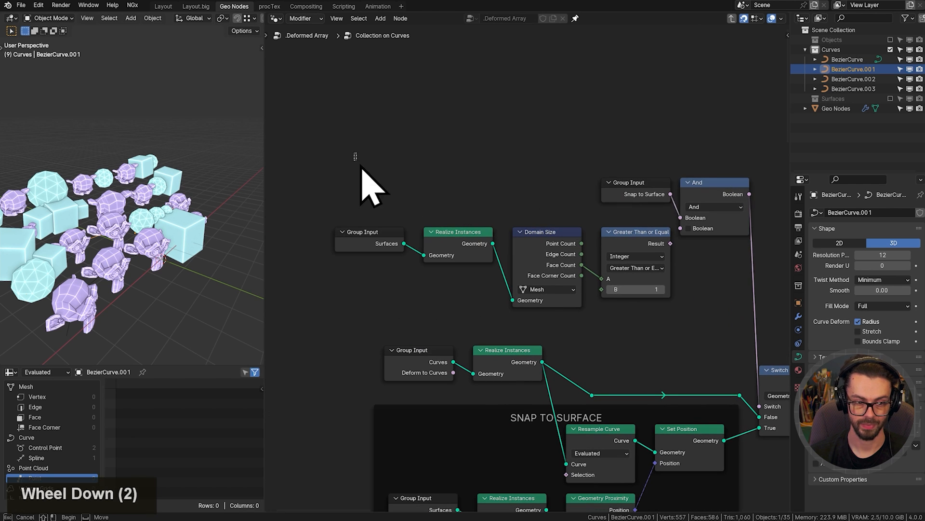
Shift the whole surface-check chain back and connect the Greater Than or Equal Result to the And node's second Boolean input.
drag(354, 153, 693, 257)
key(g)
click(571, 233)
click(577, 245)
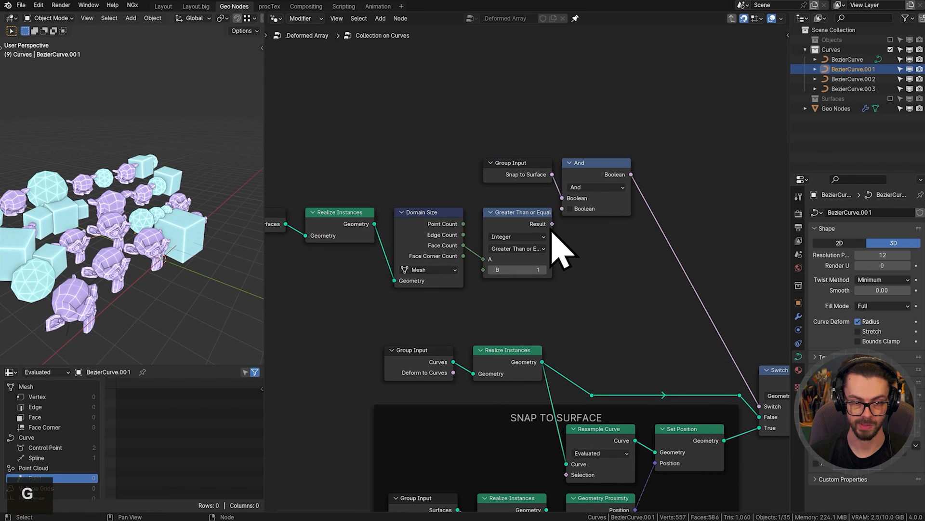
drag(552, 225, 563, 210)
middle_drag(551, 233, 616, 240)
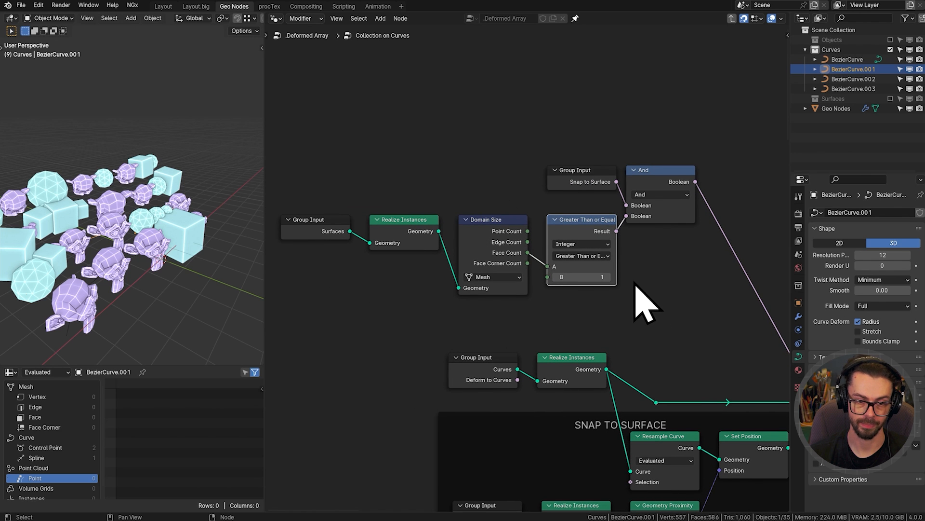
Join the six surface-check nodes, from the Surfaces Group Input to the And node, into a frame labelled CHECK FOR SURFACE.
middle_drag(635, 285, 652, 296)
drag(327, 142, 705, 308)
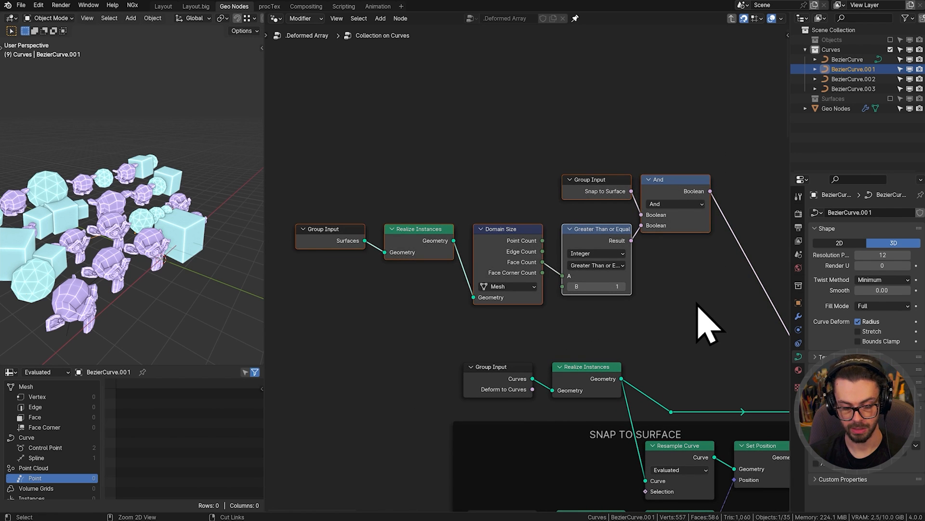
key(ctrl+j)
key(F2)
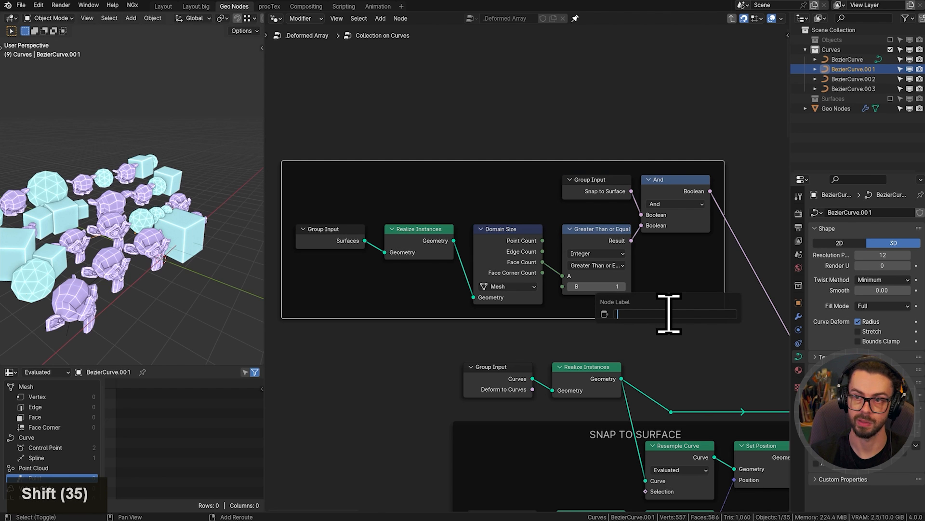
text(CHECK FOR SUR)
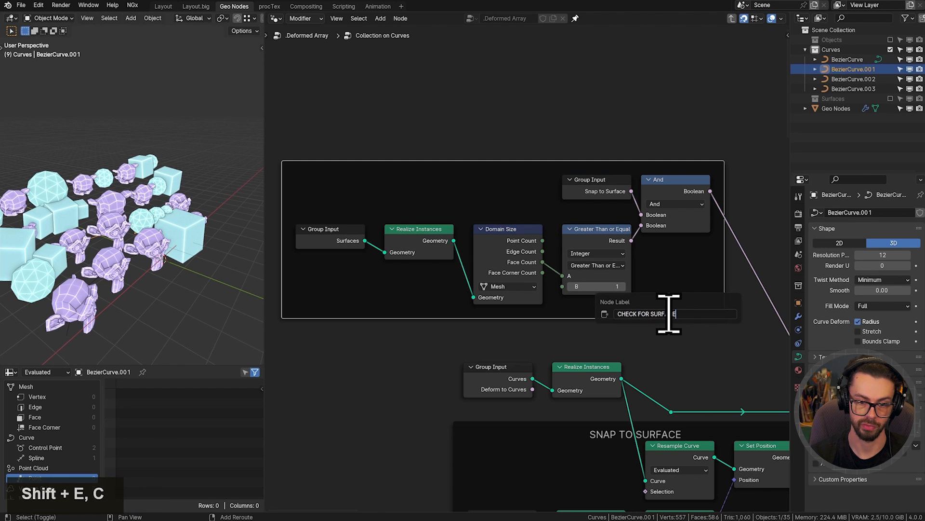
text(FACE)
key(Return)
In the parent node tree, link the Surfaces Collection Info to the Collection on Curves Surfaces input and enable Deform to Curves.
key(Tab)
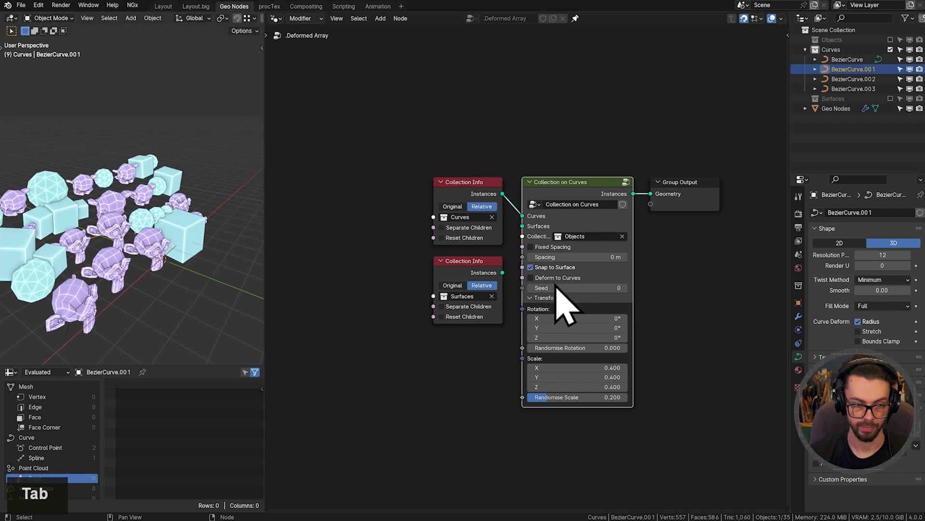
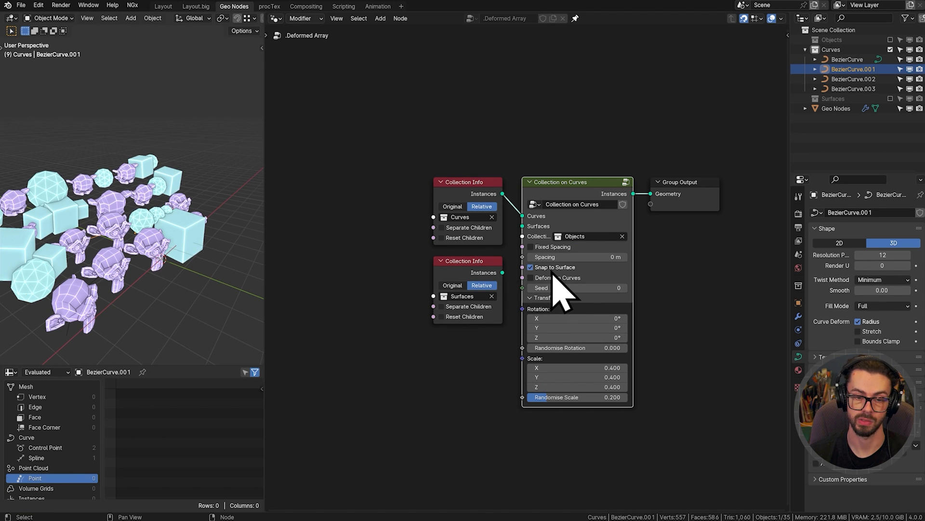
drag(503, 273, 522, 226)
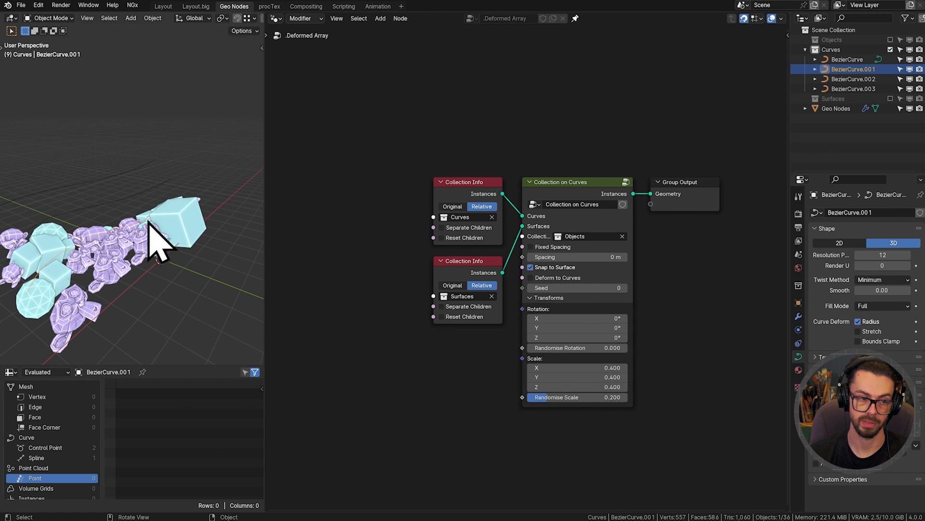
middle_drag(172, 229, 208, 254)
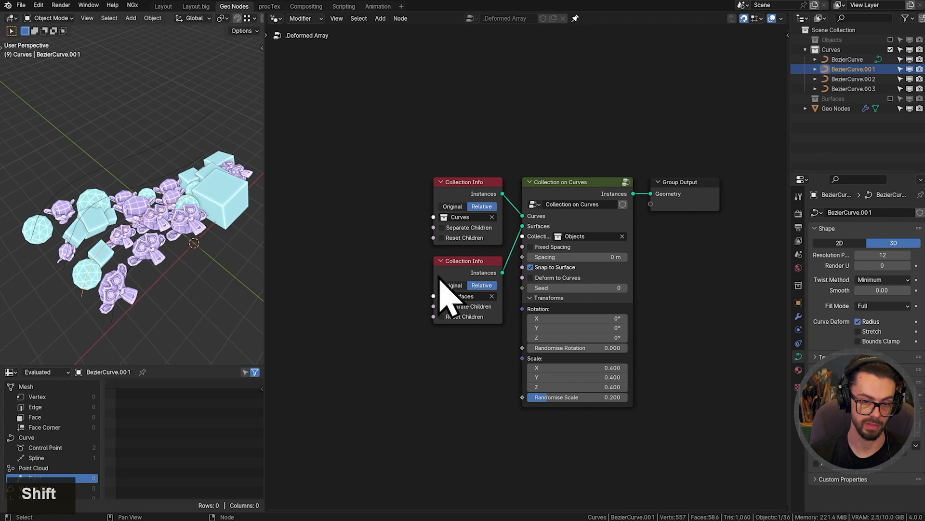
click(531, 277)
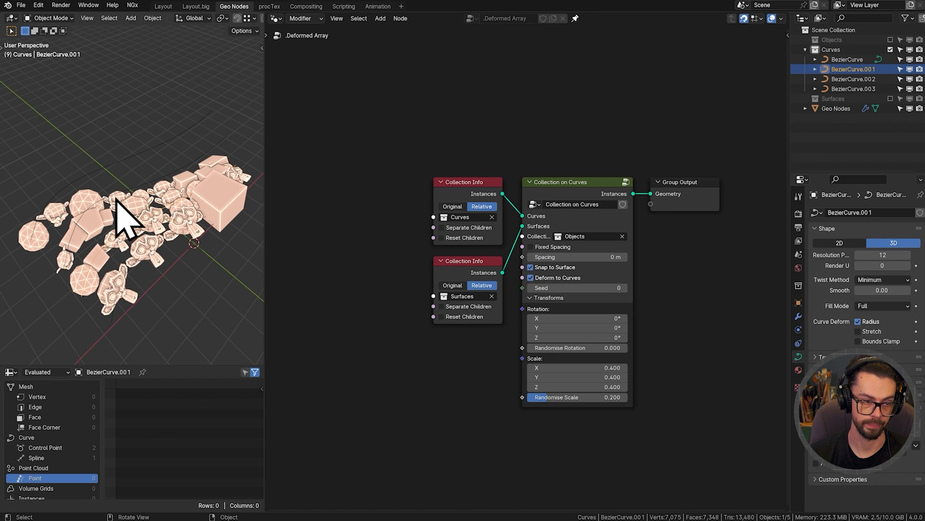
click(149, 207)
key(Tab)
key(a)
key(ctrl+t)
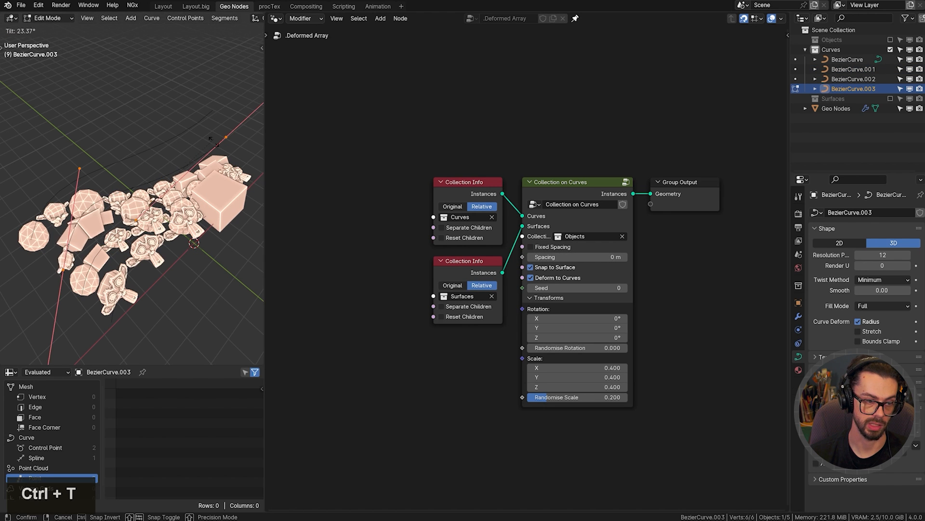
right_click(158, 67)
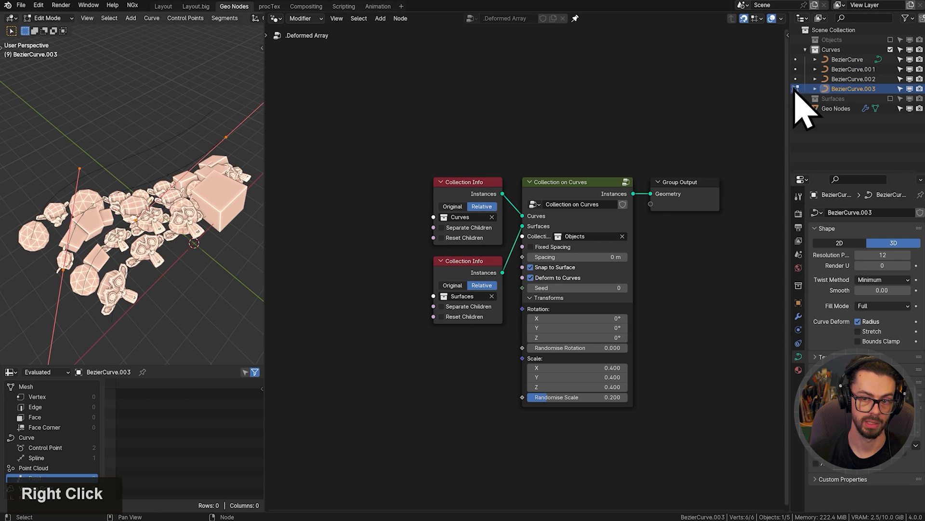
Enable the Surfaces collection in the view layer and select its Plane in Object Mode.
click(891, 99)
click(837, 110)
key(Tab)
scroll(193, 223, down, 2)
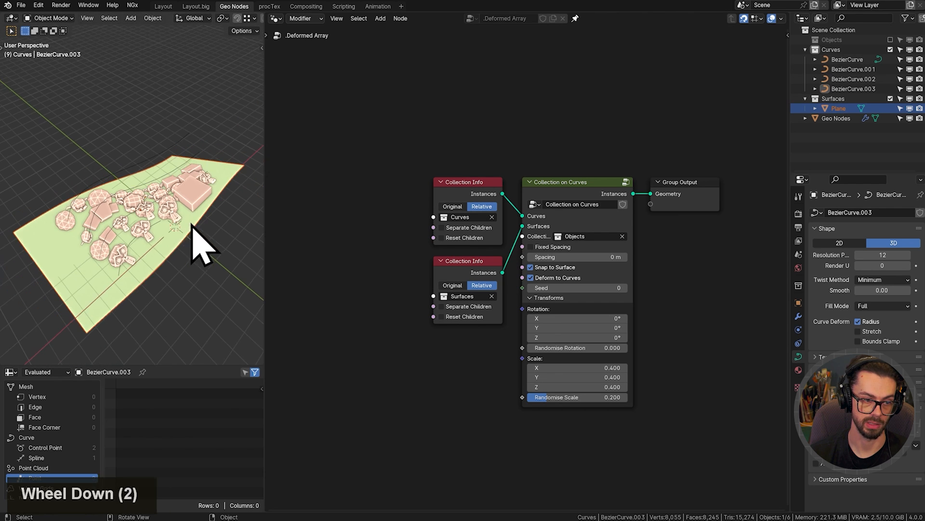
Try rotating the Plane freely with trackball rotation to test how the snapped objects follow it.
middle_drag(192, 223, 207, 156)
key(Tab)
key(Tab)
key(r)
key(r)
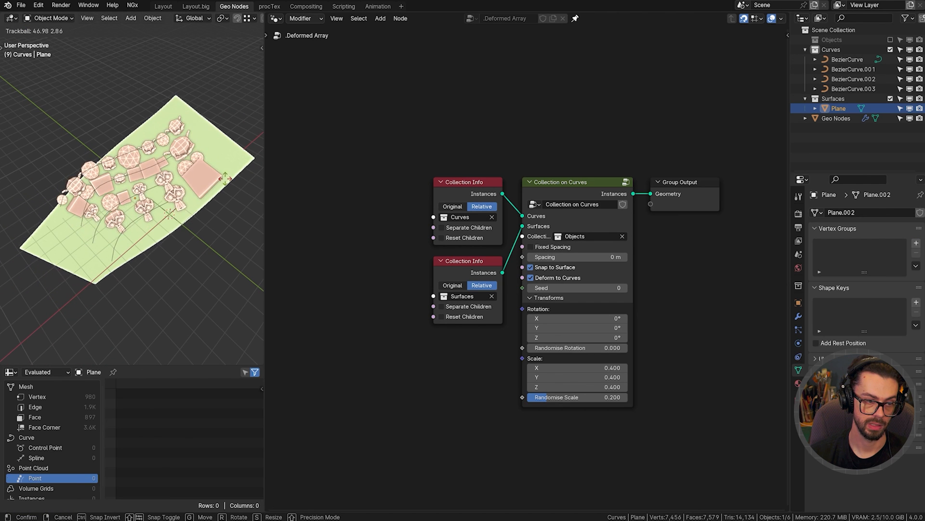
right_click(232, 196)
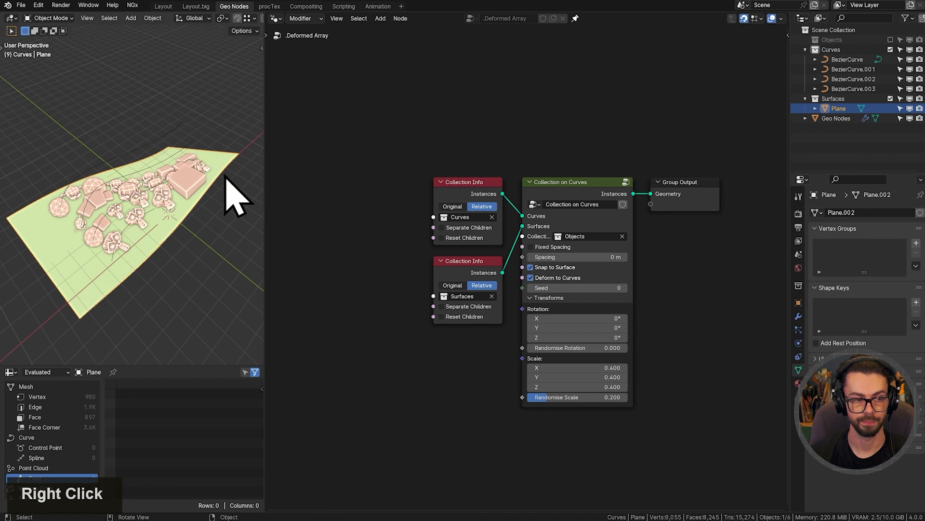
Save the file and rename the Collection on Curves group's Instances output socket to Geometry.
key(ctrl+s)
ctrl+middle_drag(589, 155, 674, 192)
key(Tab)
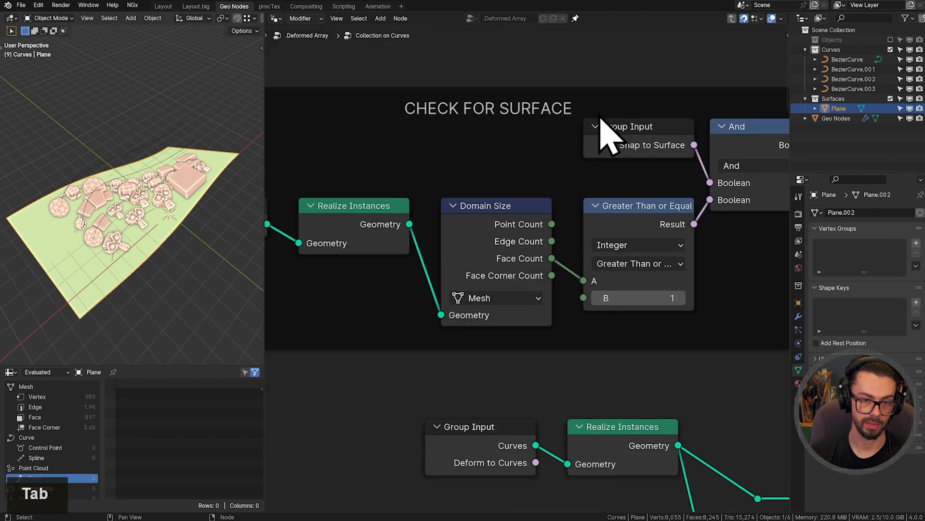
key(n)
click(564, 245)
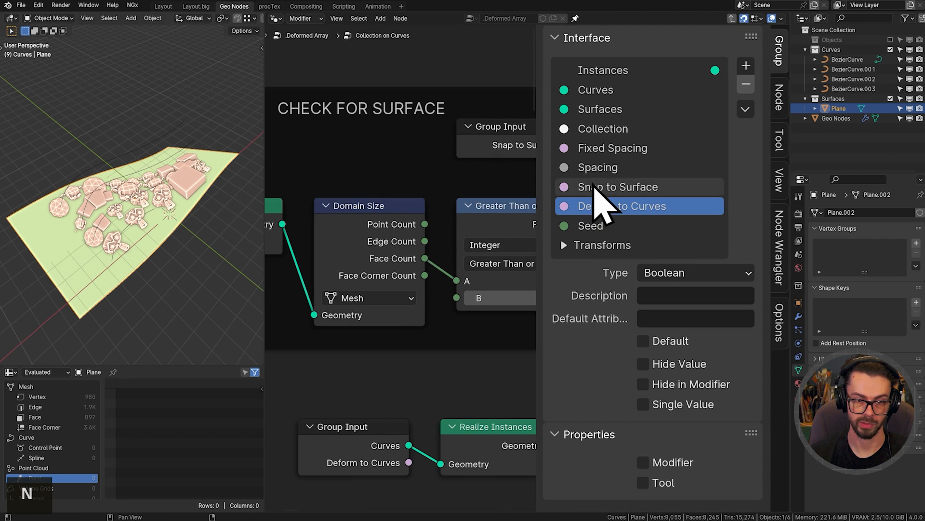
scroll(641, 103, up, 4)
double_click(660, 71)
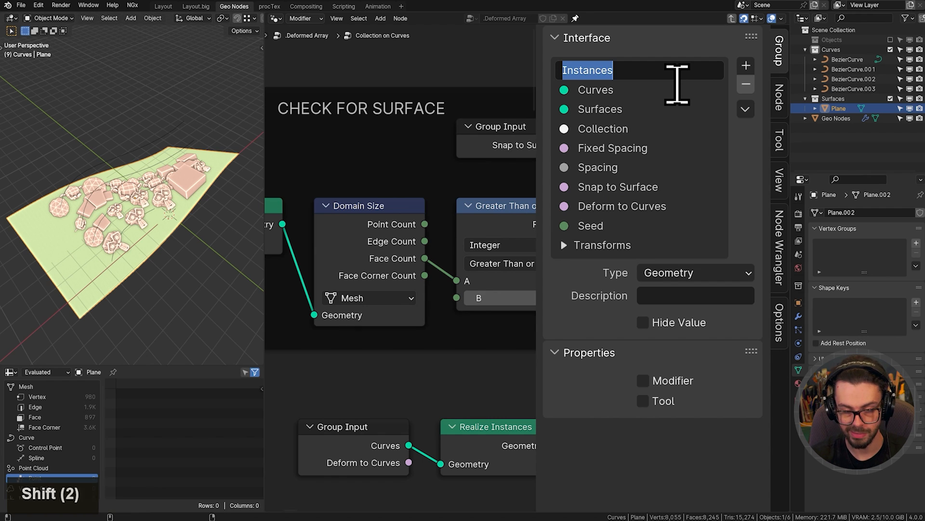
text(Geometry)
key(Return)
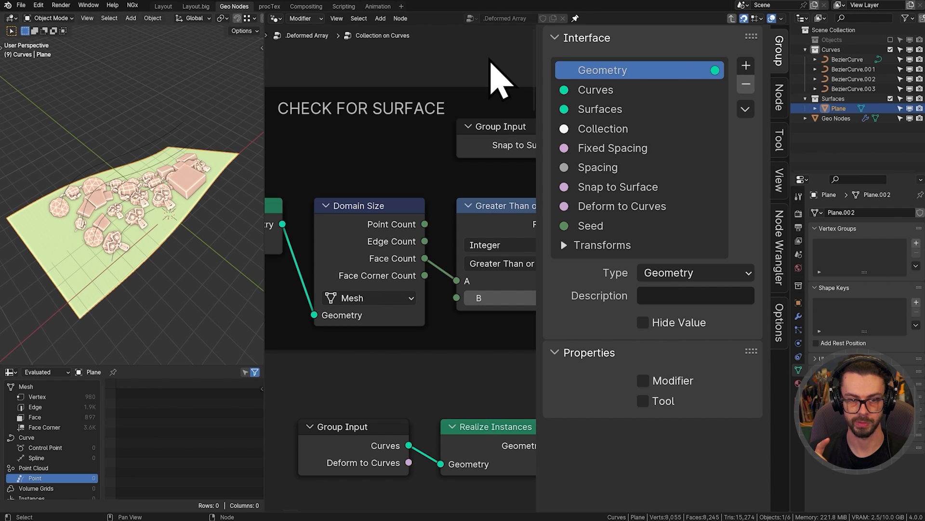
key(Tab)
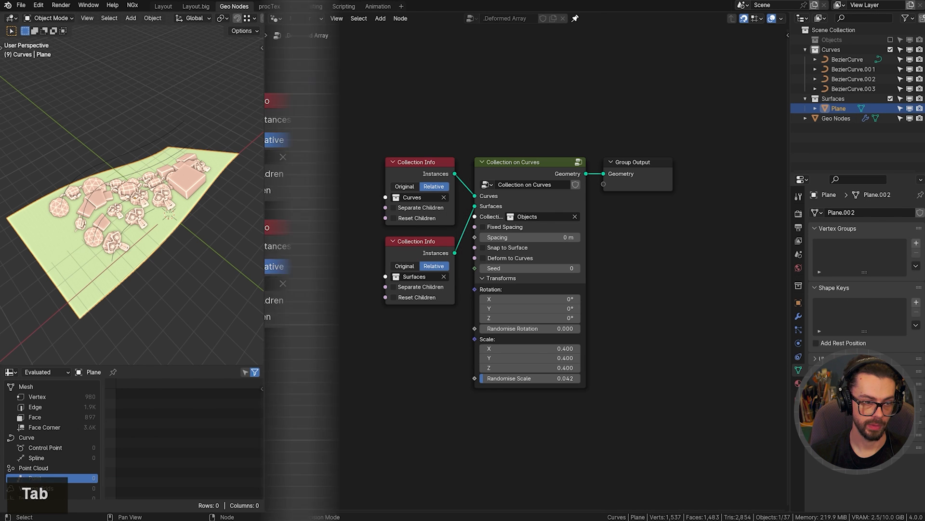
Try rotating the Plane freely and around the global X axis with Snap to Surface disabled.
key(r)
key(r)
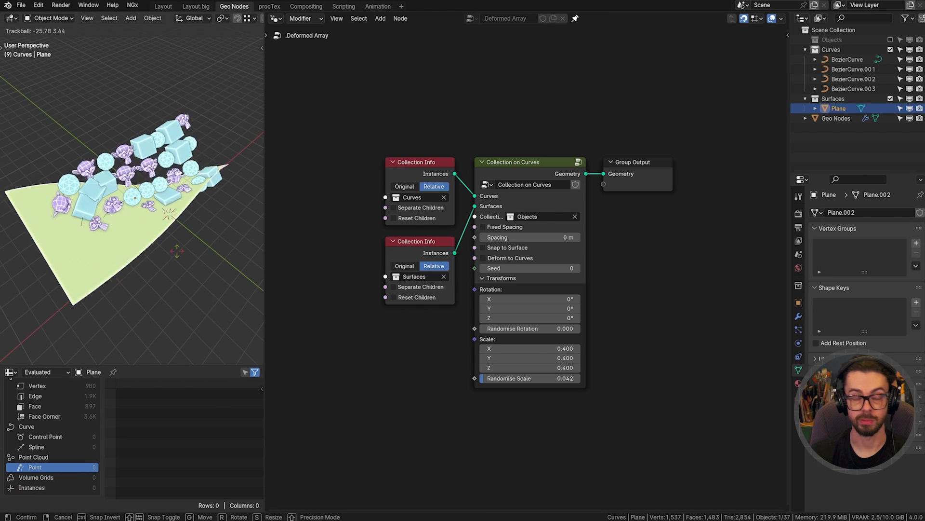
right_click(176, 247)
middle_drag(178, 265, 197, 243)
key(r)
key(x)
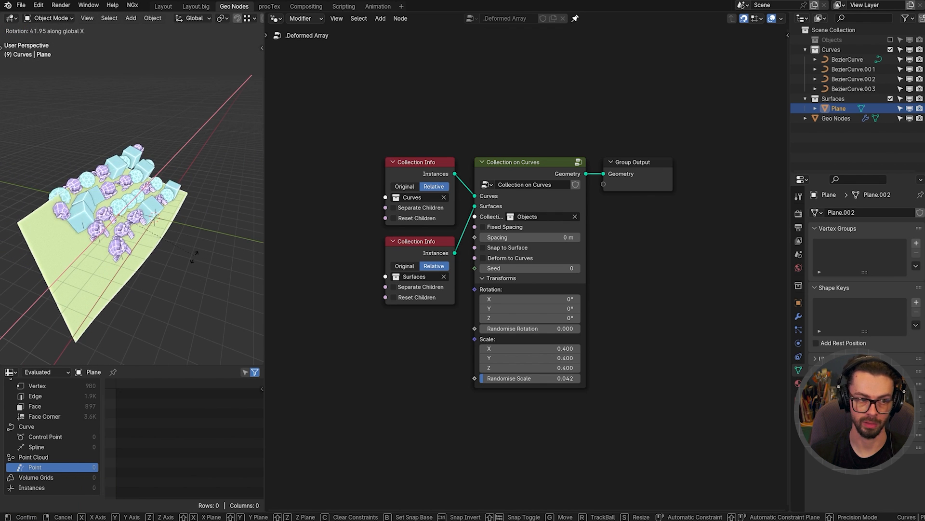
right_click(193, 241)
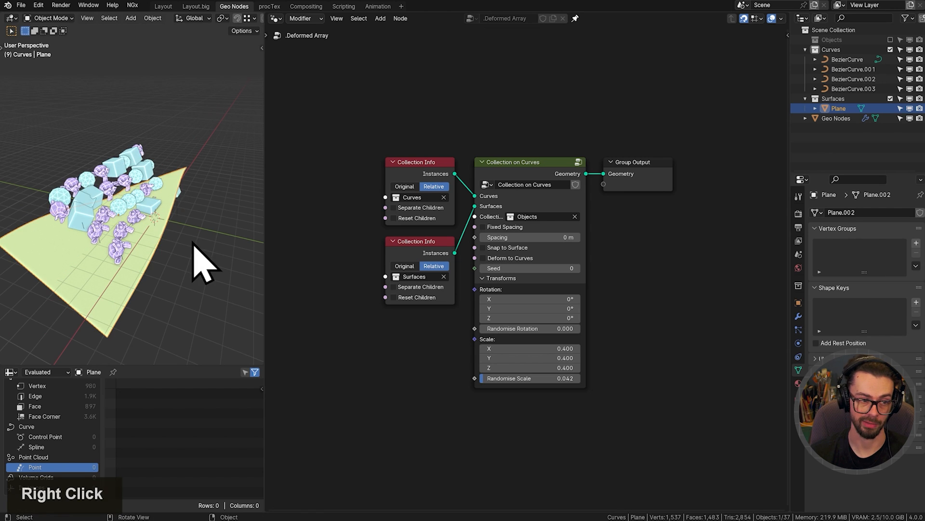
Enable Fixed Spacing on the Collection on Curves node and set its Spacing to 1.42 m.
scroll(449, 227, up, 5)
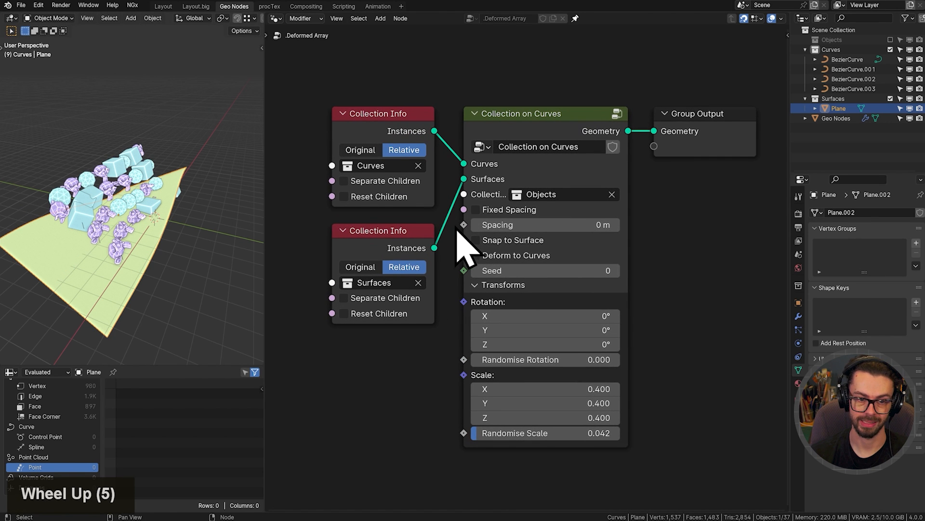
middle_drag(161, 205, 200, 197)
scroll(149, 219, up, 2)
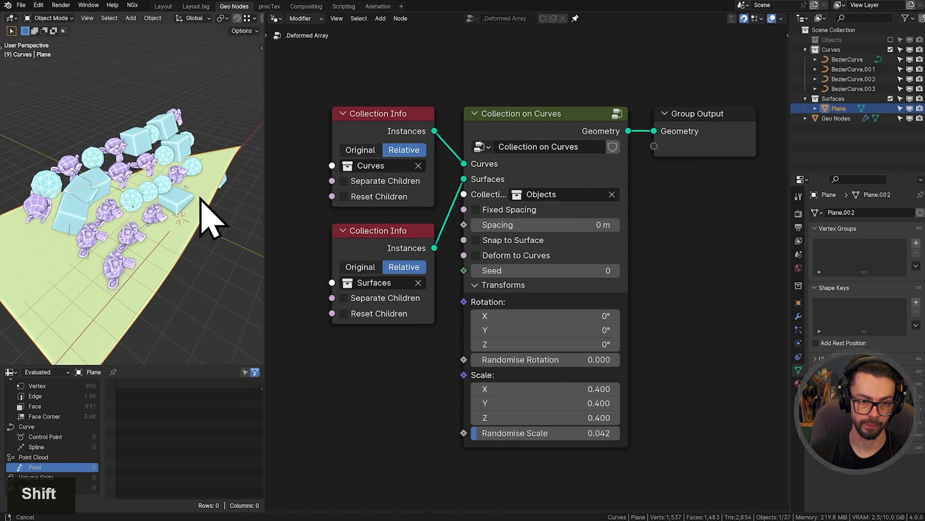
click(518, 211)
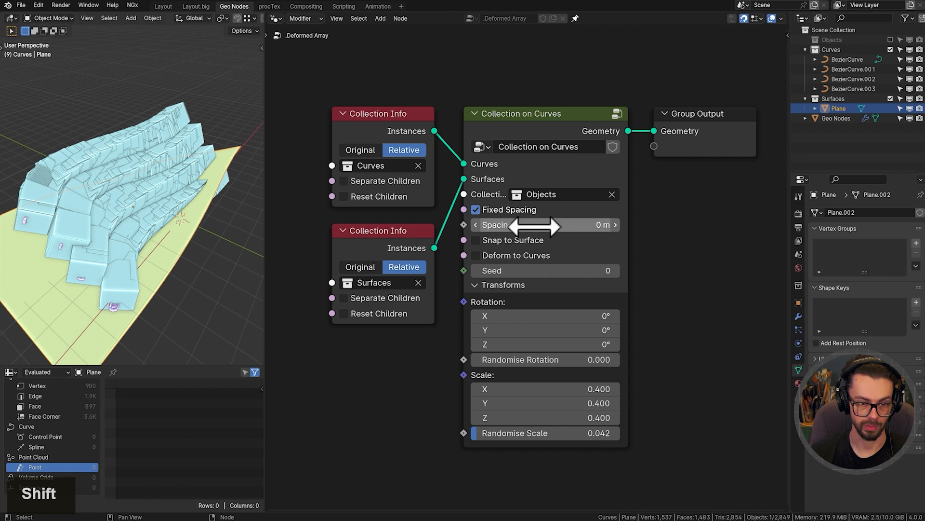
shift+drag(553, 225, 628, 224)
middle_drag(244, 175, 179, 178)
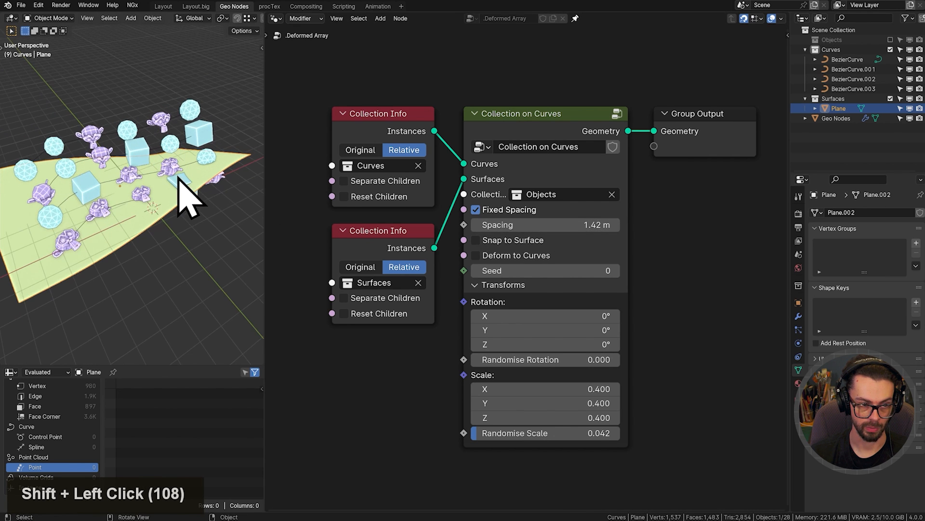
Enable Deform to Curves and Snap to Surface on the Collection on Curves node.
click(519, 256)
middle_drag(232, 243, 209, 235)
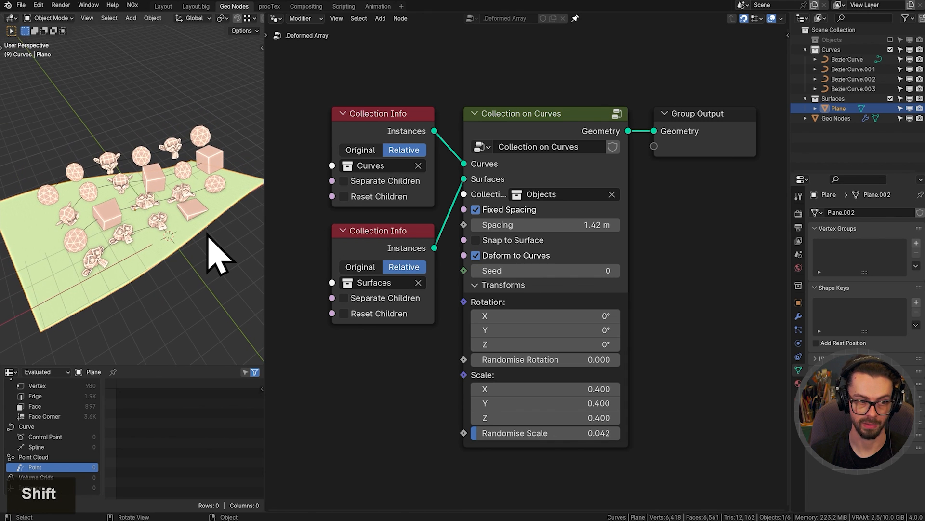
click(506, 241)
middle_drag(249, 208, 146, 226)
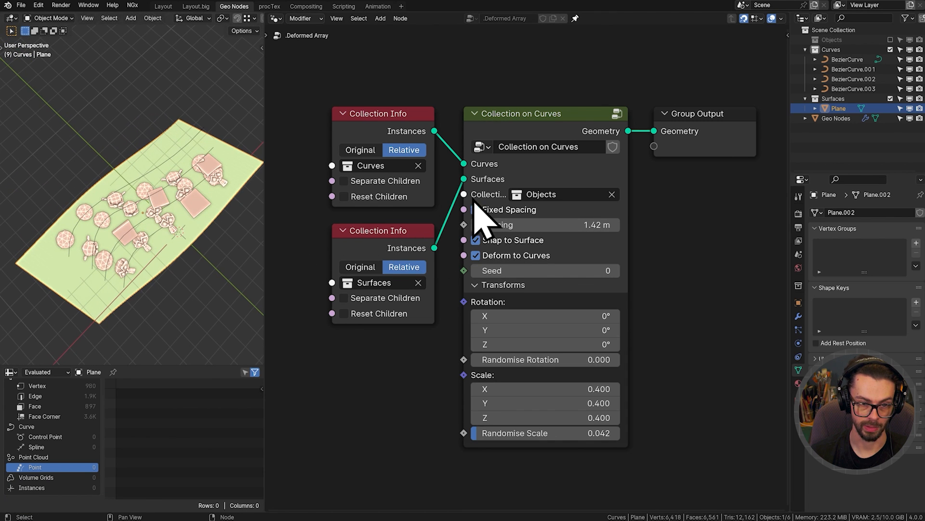
Set the Collection on Curves node's Spacing to 1.08 m and its Seed to 3.
mouse_move(513, 229)
shift+mouse_down()
mouse_move(491, 228)
mouse_move(504, 229)
shift+mouse_up()
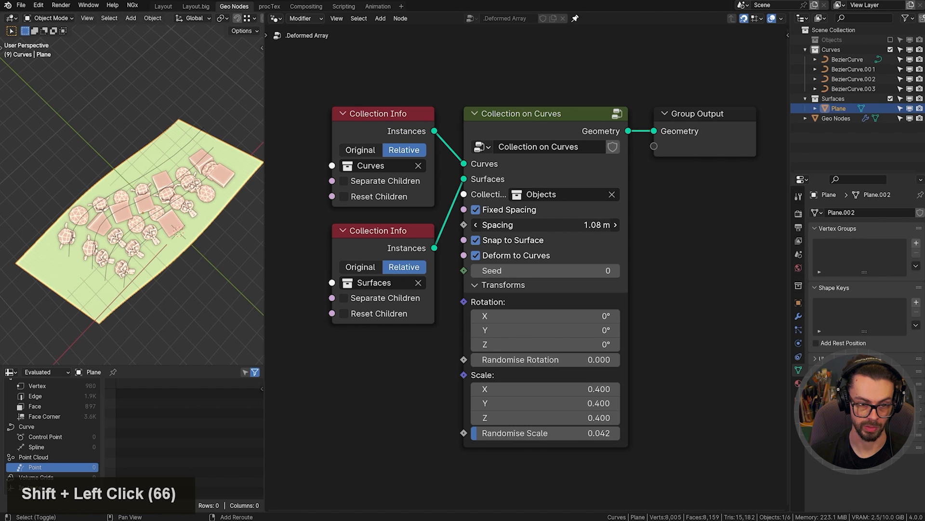
click(615, 270)
click(615, 270)
click(615, 271)
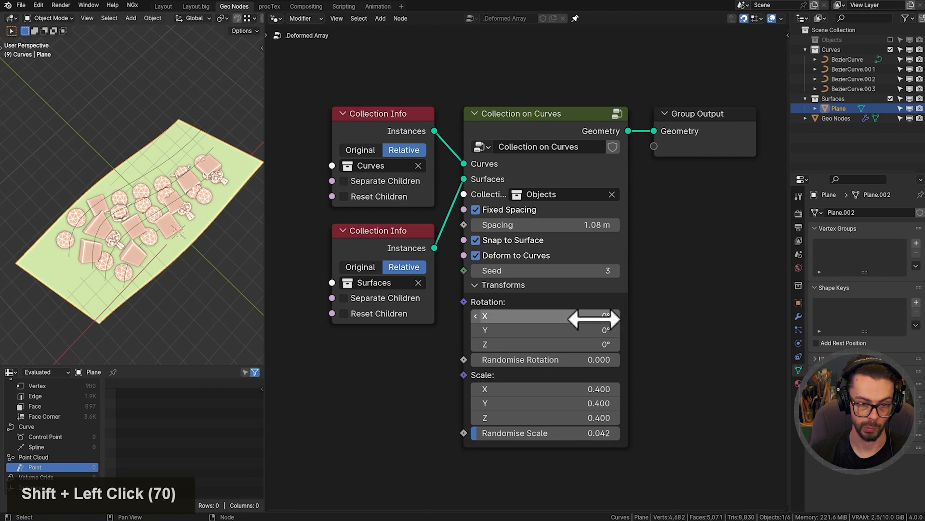
Set Randomise Rotation to 0.275 and Randomise Scale to 0.190 on the Collection on Curves node.
drag(549, 362, 586, 362)
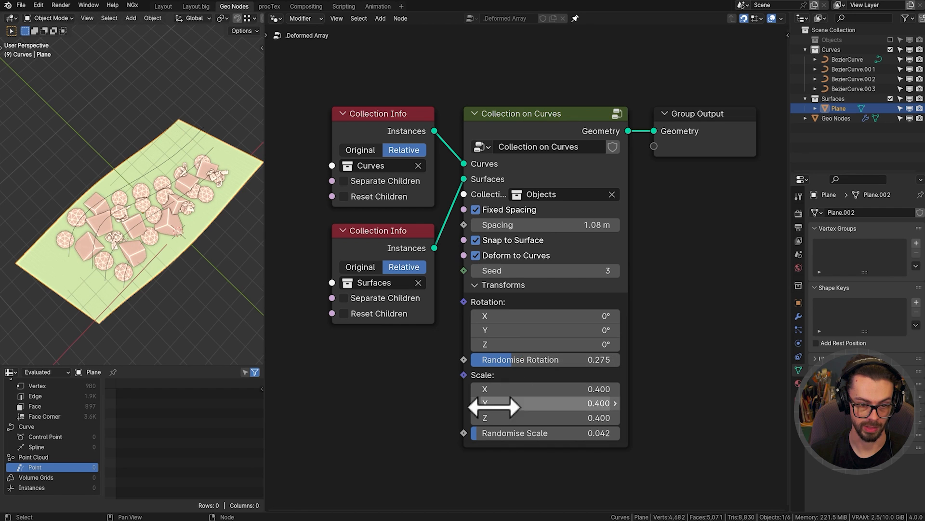
drag(477, 433, 556, 433)
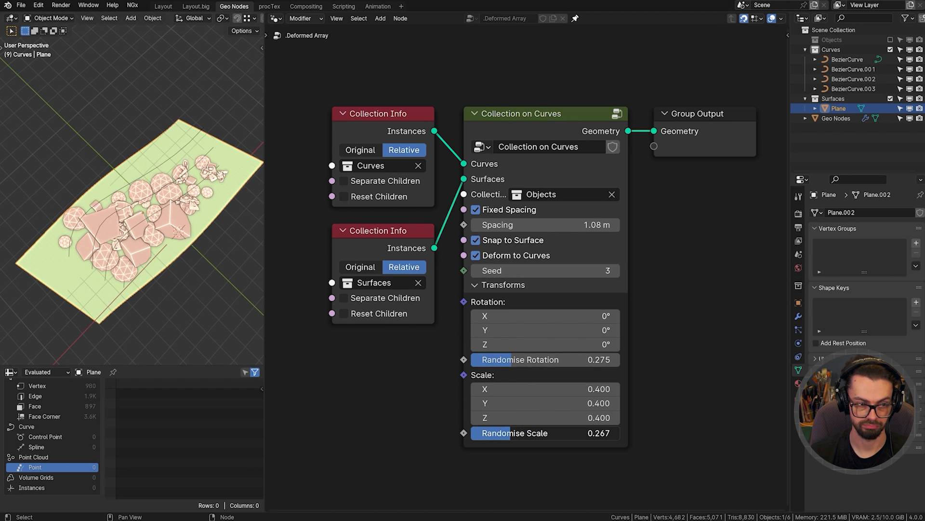
drag(500, 432, 497, 426)
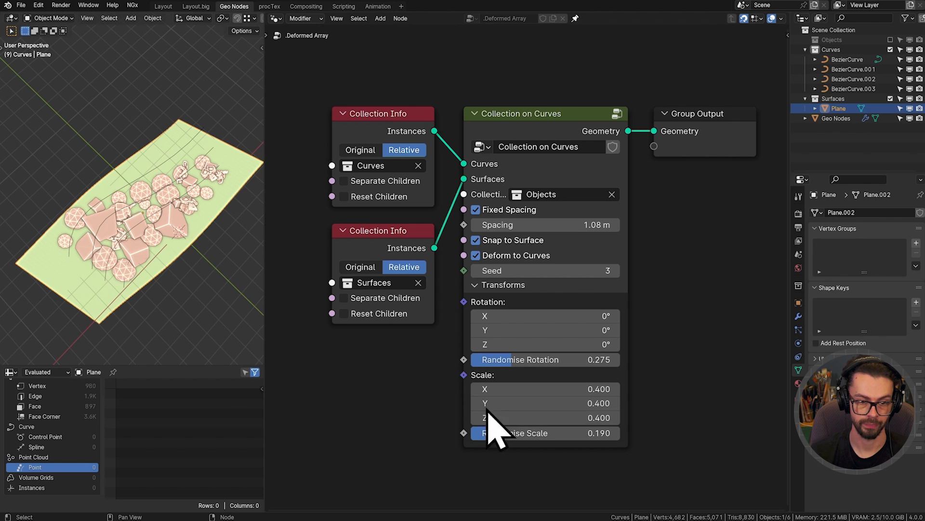
Disable Fixed Spacing and Snap to Surface on the Collection on Curves node.
click(494, 211)
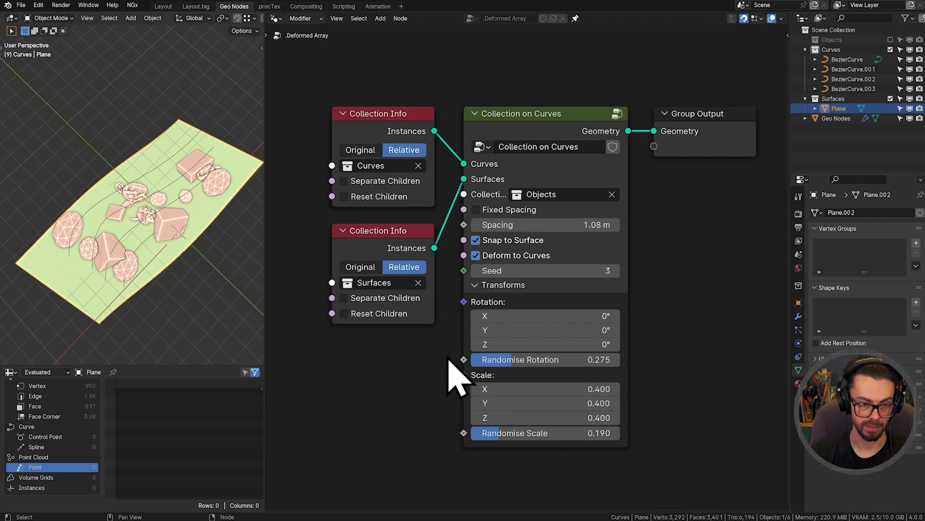
middle_drag(192, 249, 207, 197)
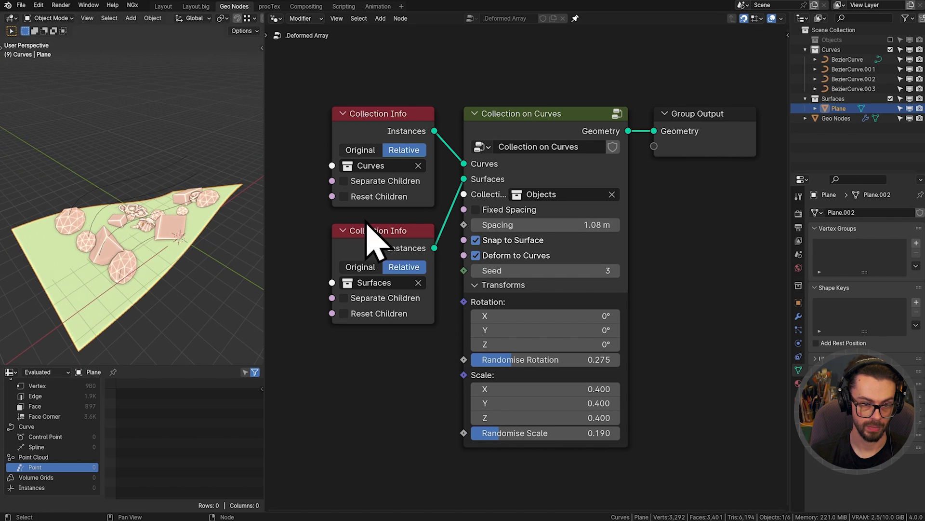
click(526, 246)
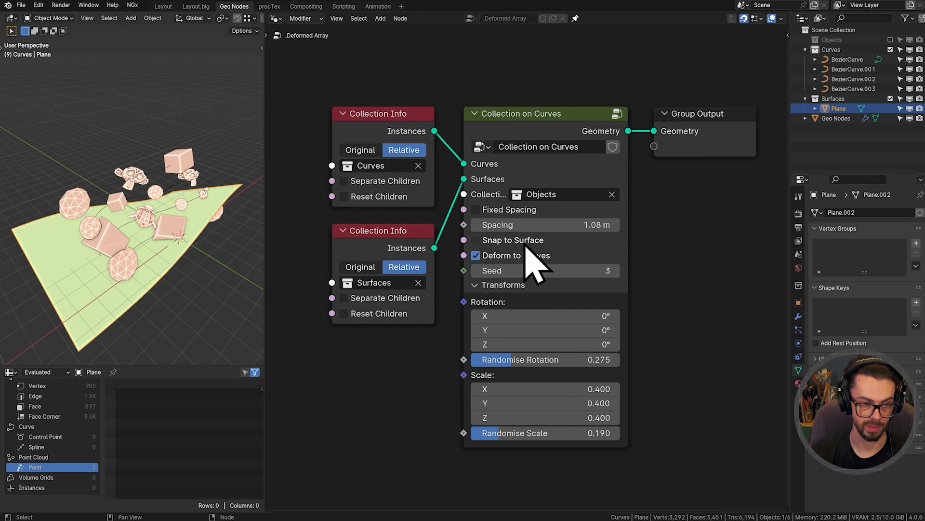
Set the Collection on Curves node's Spacing to 0 m, enabling Snap to Surface for the test and disabling it again.
click(519, 245)
shift+drag(548, 226, 516, 227)
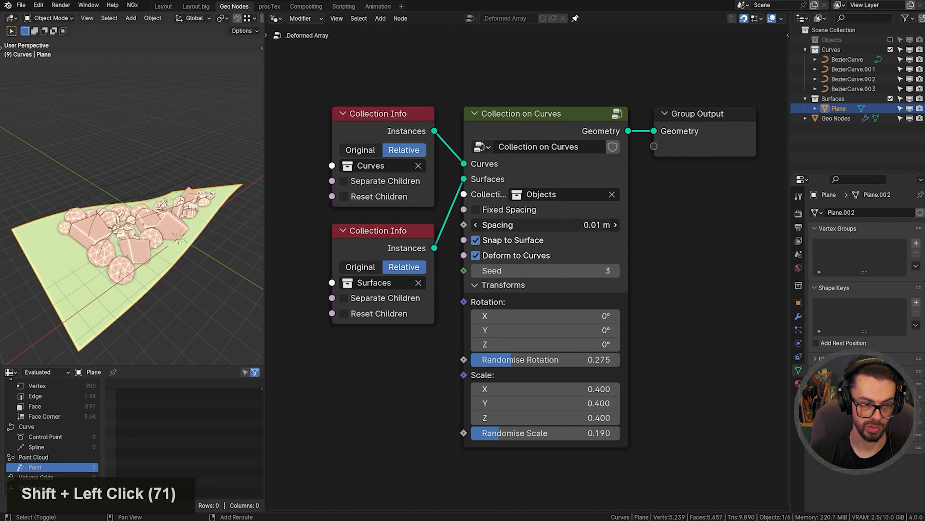
text(0)
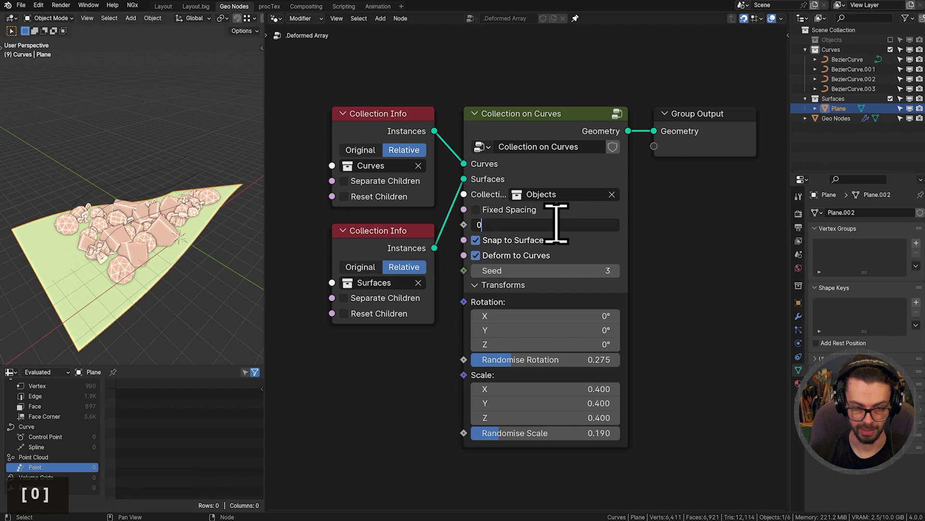
key(Return)
shift+drag(557, 224, 526, 225)
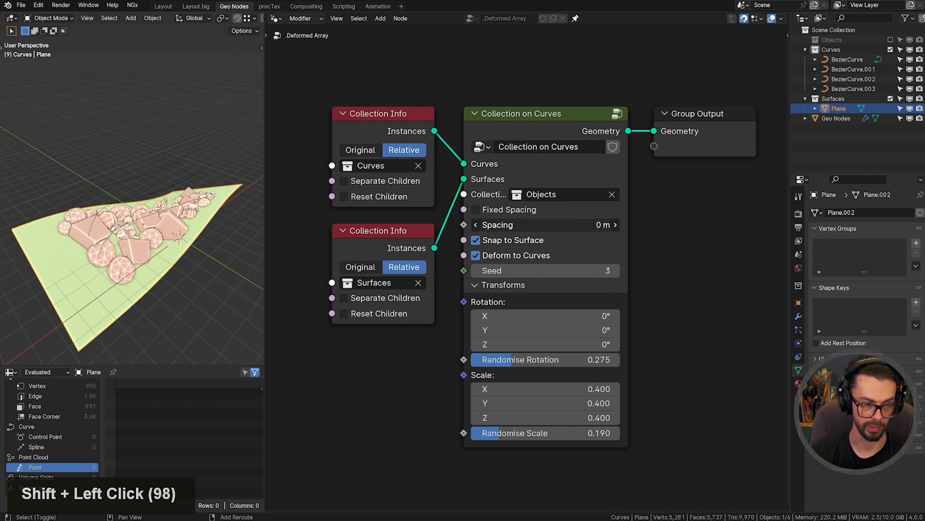
text(0)
key(Return)
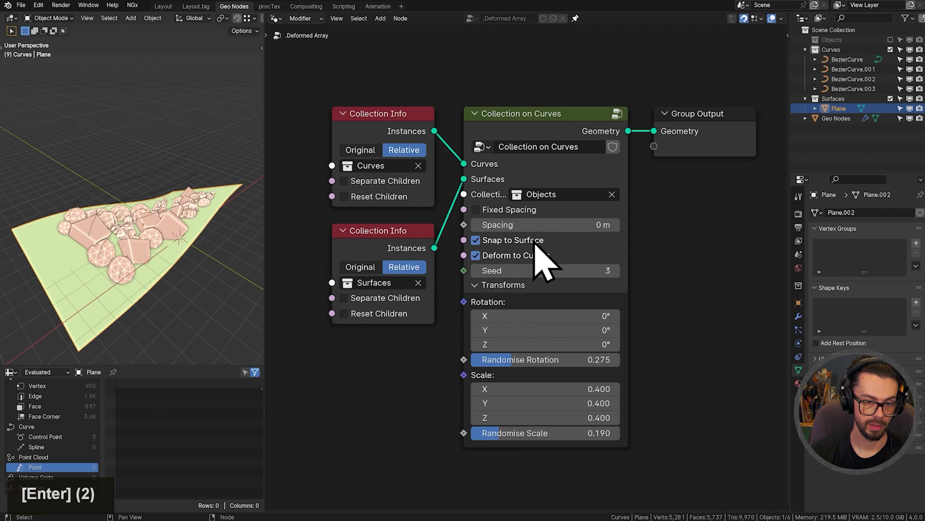
click(476, 241)
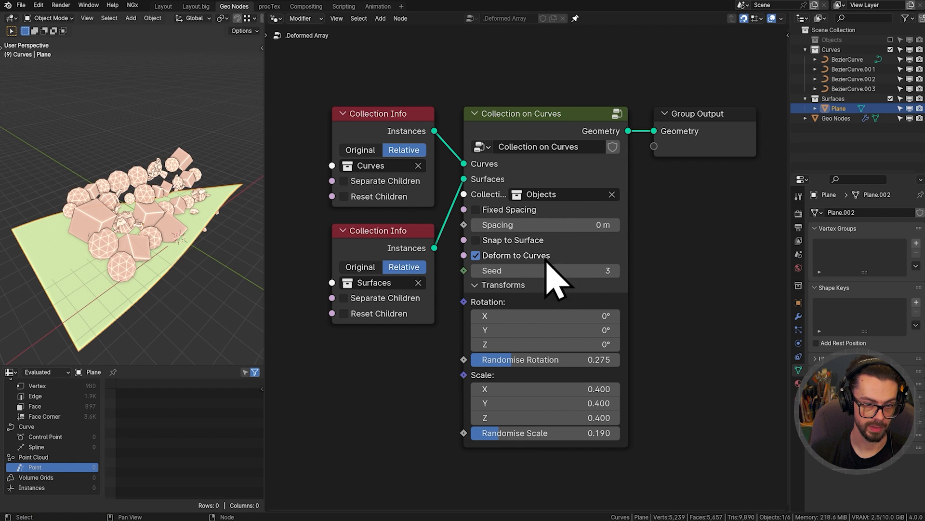
Set Randomise Rotation to 0.000, all Rotation axes to 3.57°, all Scale axes to 0.270 and Randomise Scale to 0.475.
drag(550, 360, 625, 361)
drag(566, 360, 473, 363)
mouse_move(545, 317)
shift+mouse_down()
mouse_move(545, 344)
mouse_move(627, 344)
mouse_move(530, 315)
shift+mouse_up()
mouse_move(550, 403)
shift+mouse_down()
mouse_move(549, 389)
mouse_move(627, 389)
mouse_move(535, 388)
mouse_move(552, 388)
shift+mouse_up()
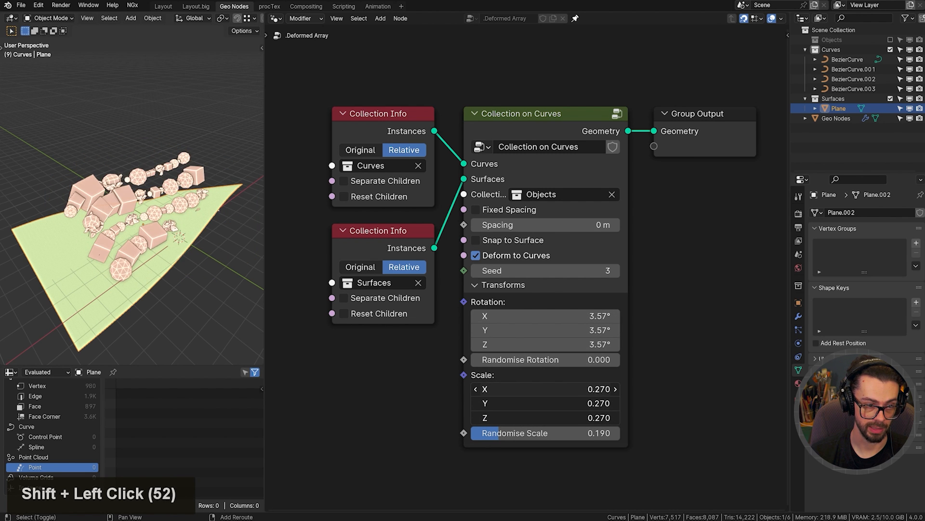
drag(555, 433, 531, 433)
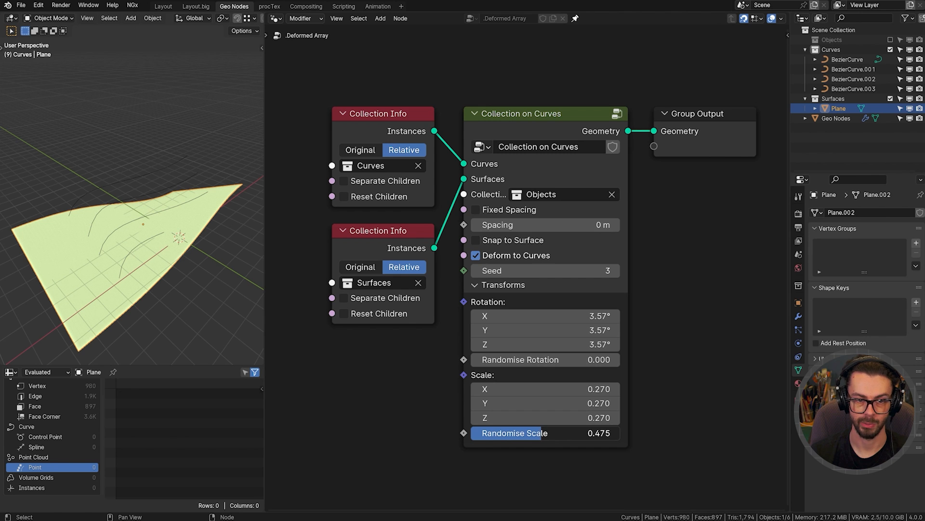
Open the Collection on Curves group and shift the reroute after the Instance Packer's Separate XYZ node along X.
key(Tab)
scroll(523, 236, down, 12)
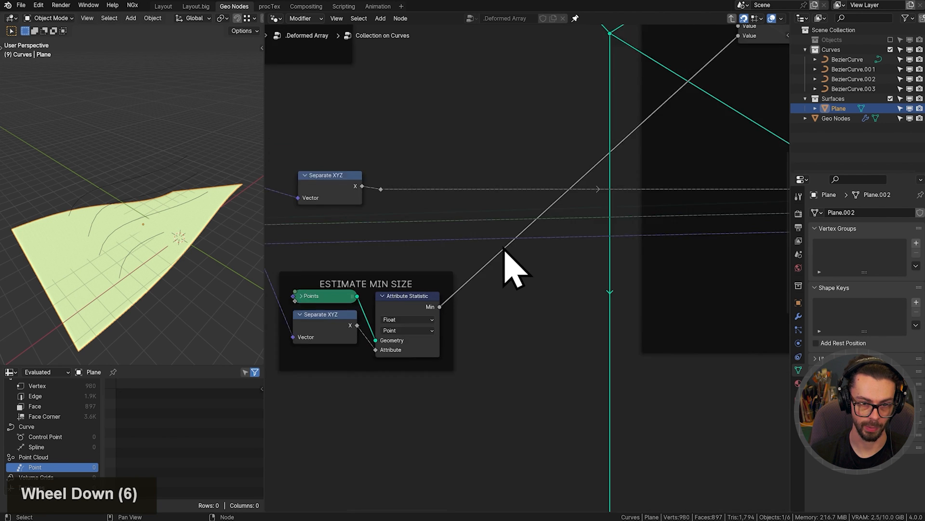
key(g)
key(x)
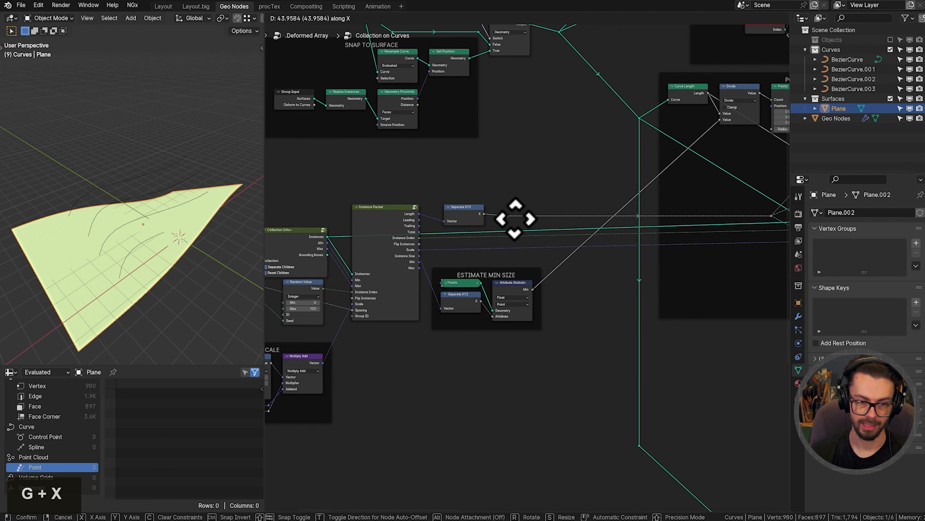
click(548, 221)
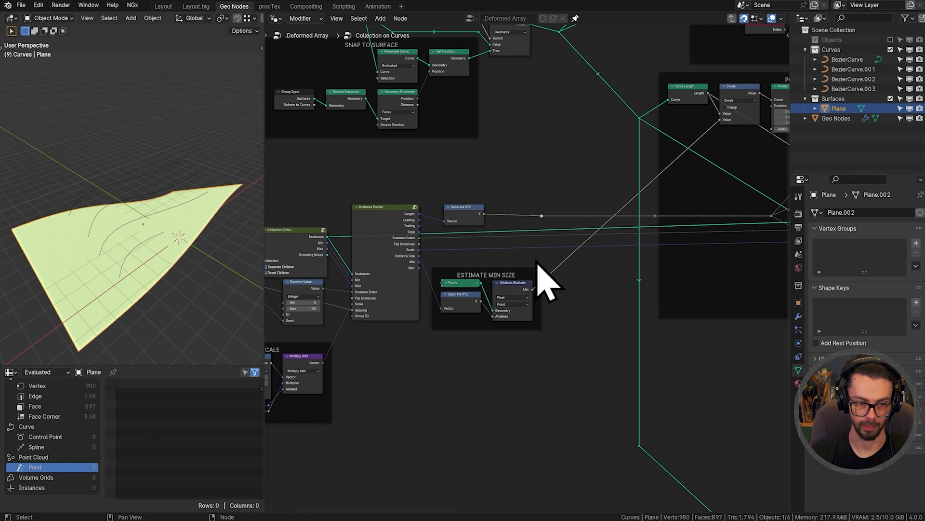
Reposition the reroute that feeds the Curve Length node of the Points for Packing frame.
scroll(538, 261, up, 5)
middle_drag(539, 271, 636, 239)
scroll(622, 231, down, 4)
middle_drag(552, 205, 676, 168)
middle_drag(608, 190, 285, 267)
middle_drag(574, 181, 481, 247)
middle_drag(463, 206, 452, 223)
drag(451, 187, 476, 225)
key(g)
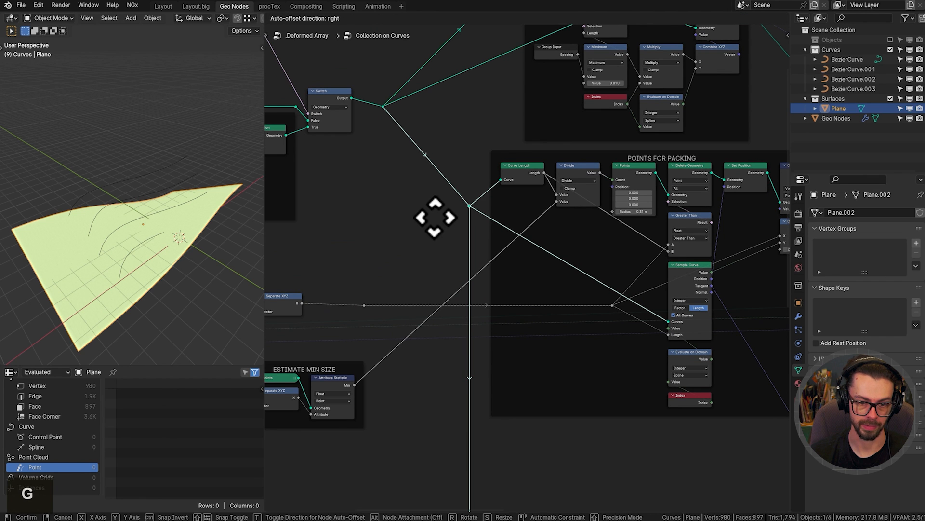
click(430, 227)
Reposition the lower reroute that feeds the Resample Curve node of the Sample Tilt frame.
scroll(417, 215, down, 3)
middle_drag(396, 212, 426, 183)
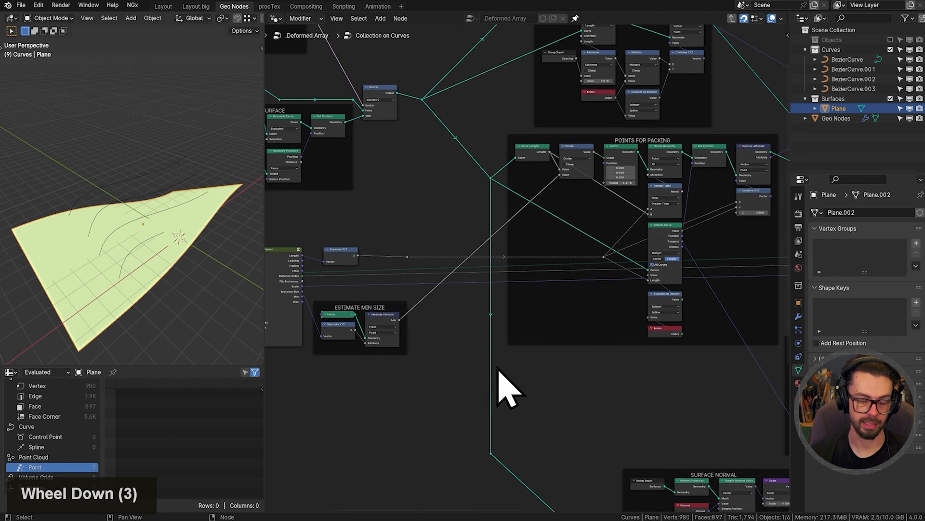
middle_drag(492, 425, 491, 340)
key(g)
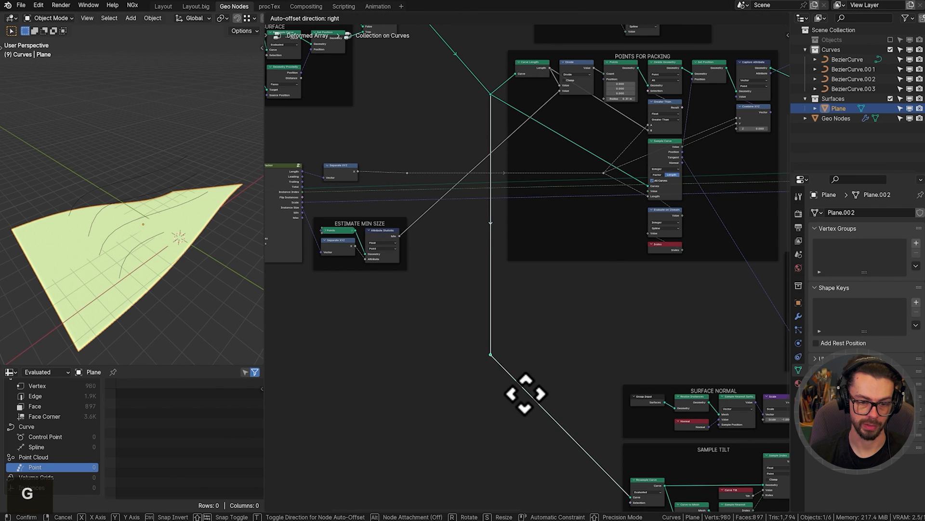
click(528, 399)
Preview the curves coming out of the surface Switch and isolate the Geo Nodes object in local view.
scroll(548, 344, down, 3)
middle_drag(548, 344, 453, 352)
scroll(553, 253, up, 6)
middle_drag(462, 243, 580, 249)
middle_drag(412, 124, 369, 205)
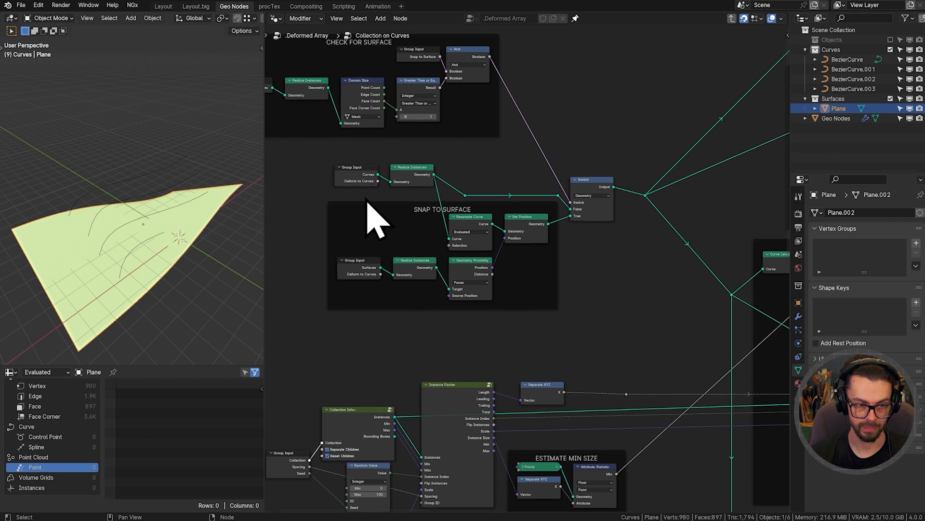
ctrl+shift+click(645, 195)
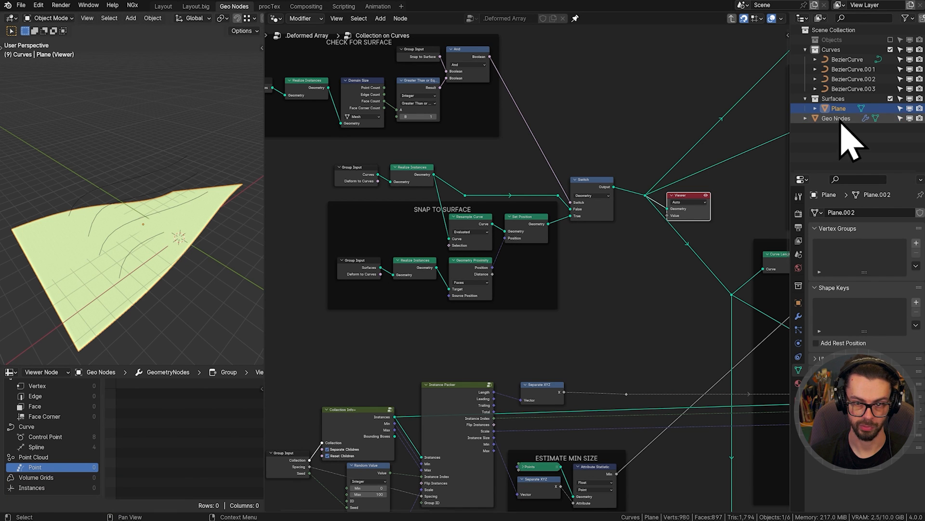
click(819, 118)
key(KP_Divide)
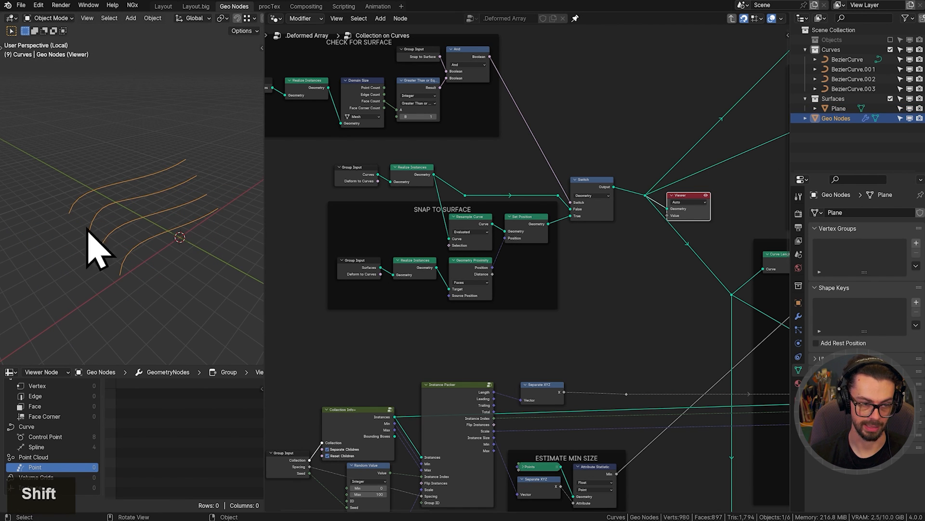
Replace the old Viewer and preview the Fixed Spacing frame's Resample Curve output, followed by the Fixed Spacing Switch output.
middle_drag(651, 251, 405, 221)
key(x)
ctrl+shift+click(539, 119)
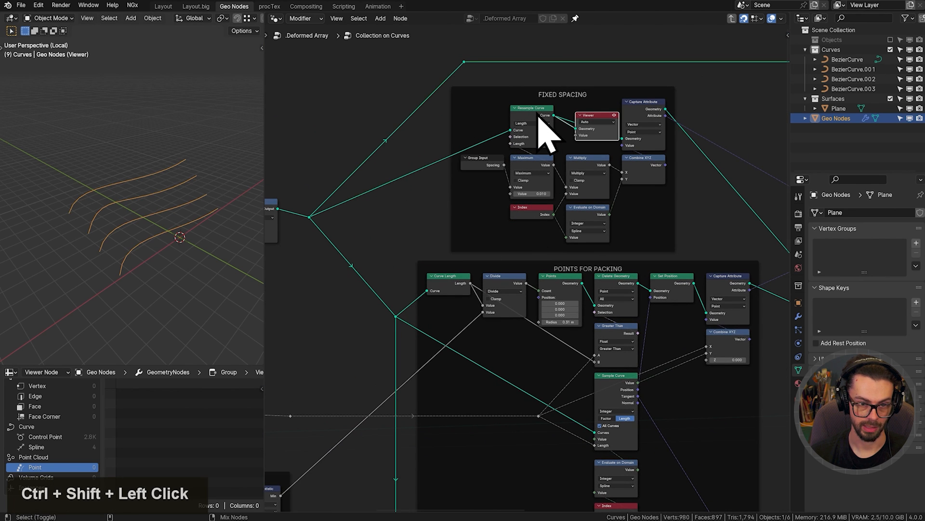
middle_drag(598, 193, 417, 152)
ctrl+shift+click(621, 277)
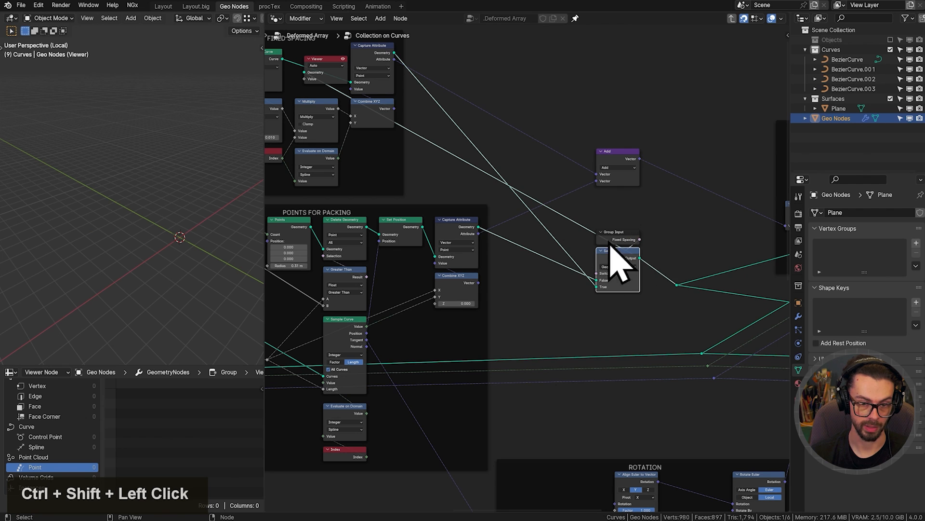
Preview the Points for Packing nodes one by one from Capture Attribute back to Curve Length, and move the Viewer node aside.
middle_drag(458, 223, 676, 226)
scroll(644, 224, up, 4)
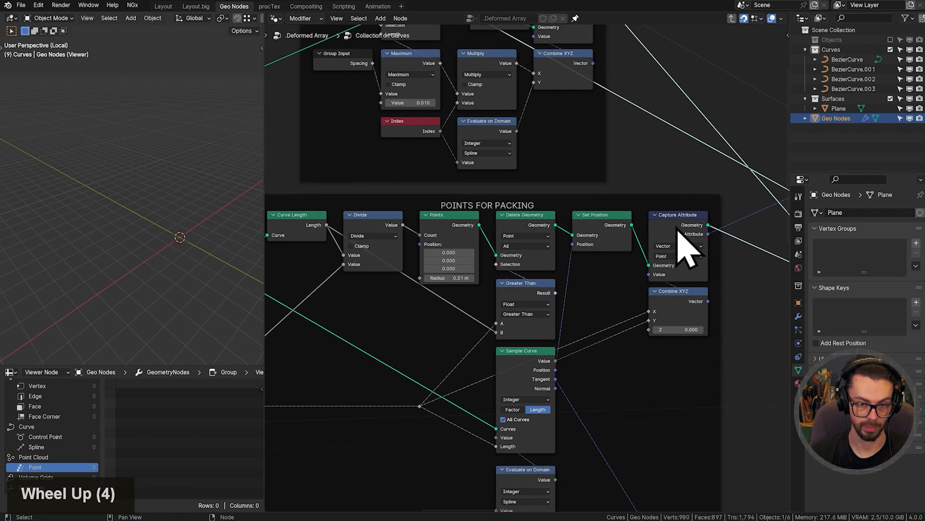
ctrl+shift+click(694, 234)
ctrl+shift+click(614, 244)
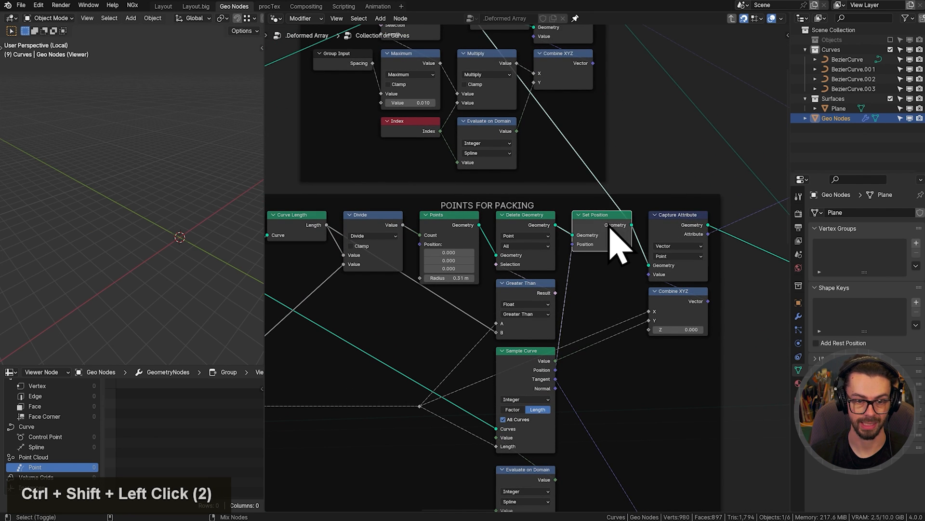
ctrl+shift+click(527, 241)
ctrl+shift+click(400, 239)
ctrl+shift+click(305, 234)
middle_drag(402, 230, 519, 283)
scroll(520, 222, down, 4)
key(g)
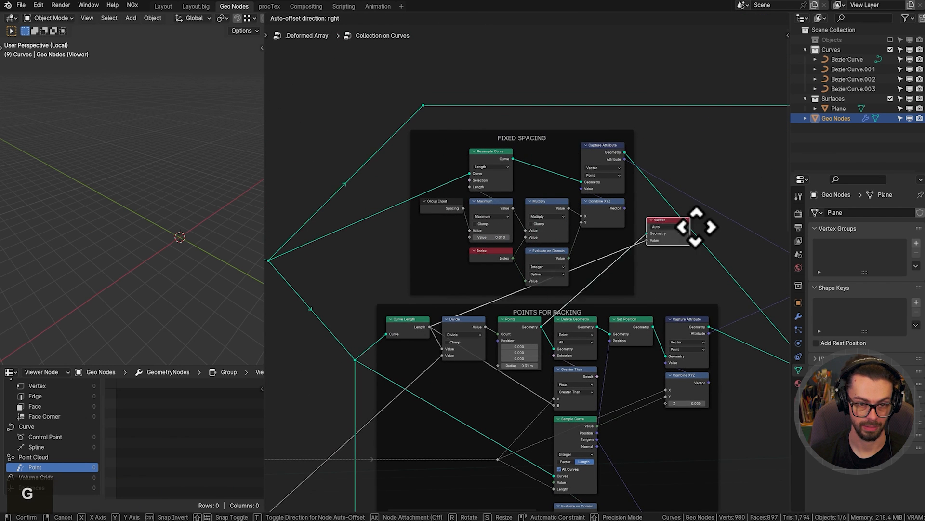
click(723, 248)
Preview the Estimate Min Size frame's Points node and examine the Divide node's value on those points.
scroll(555, 333, up, 5)
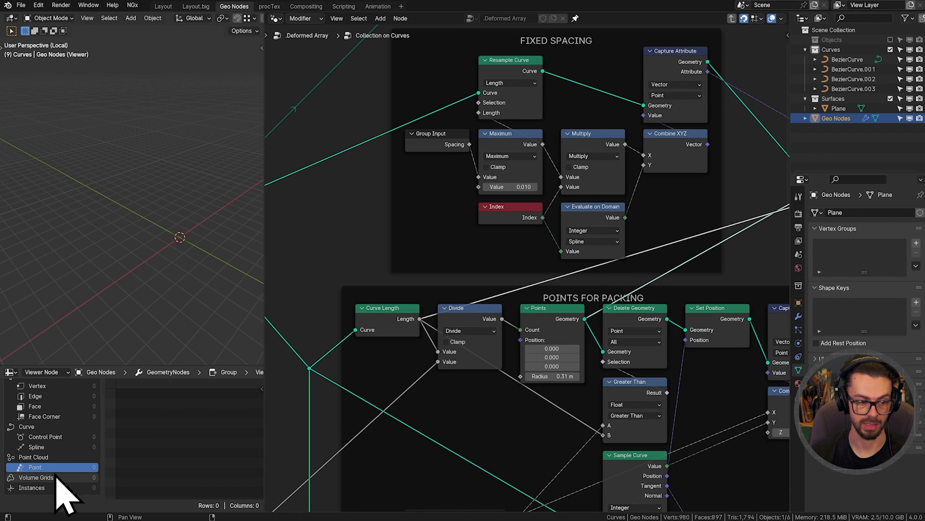
scroll(503, 358, down, 4)
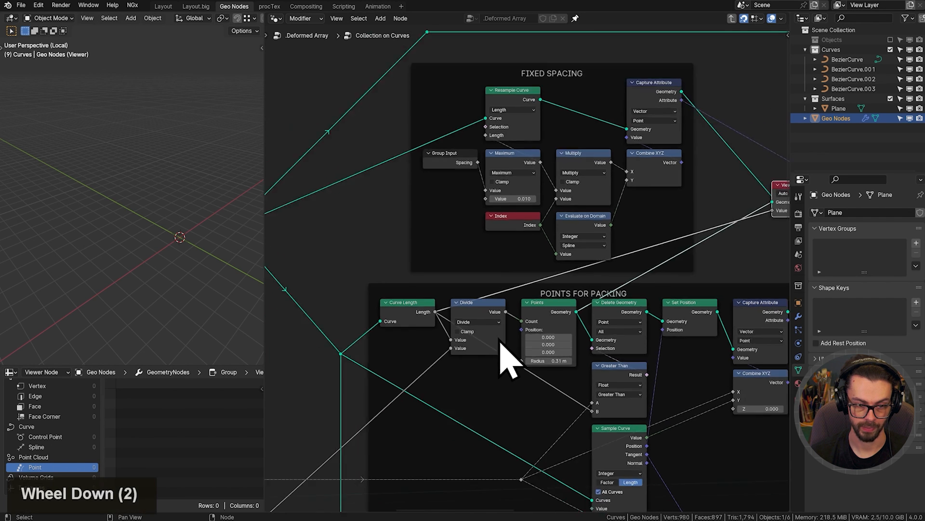
middle_drag(473, 320, 370, 384)
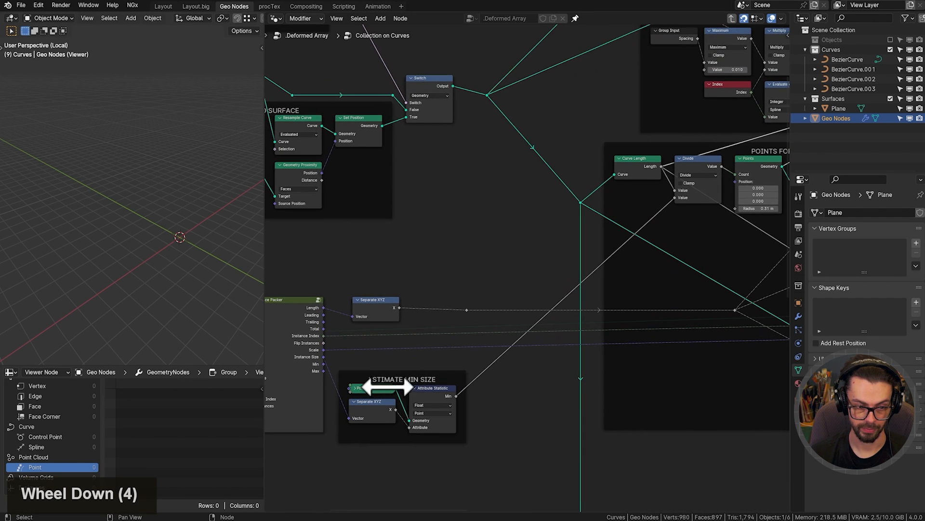
ctrl+shift+click(376, 392)
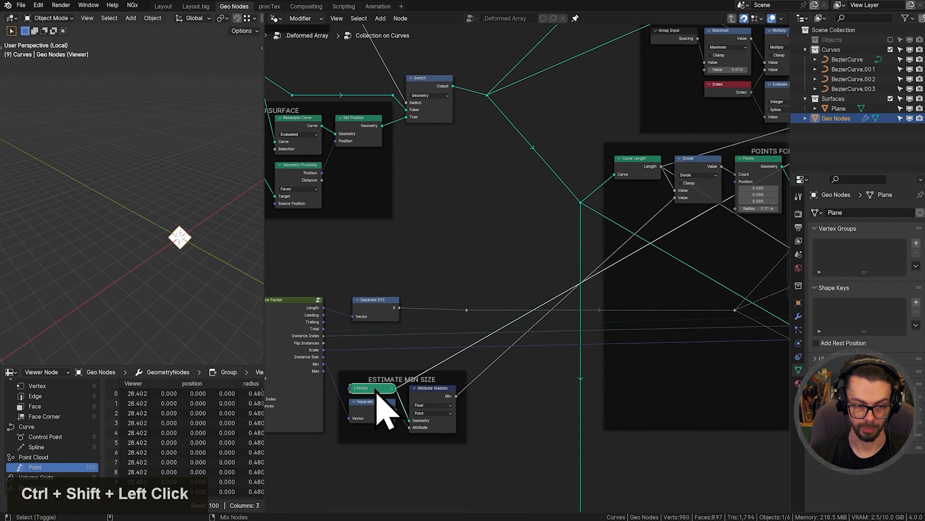
ctrl+shift+click(707, 182)
middle_drag(713, 188, 610, 211)
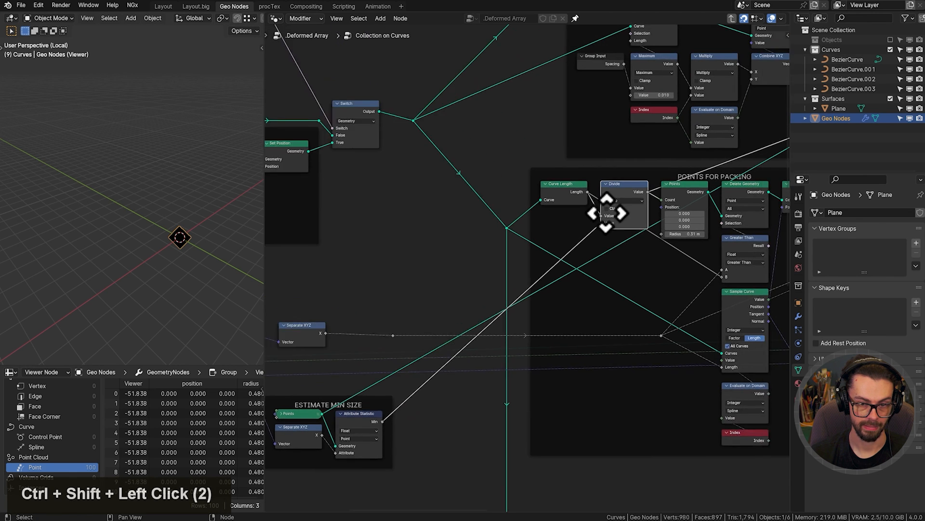
ctrl+scroll(620, 223, up, 4)
scroll(694, 252, up, 4)
middle_drag(737, 200, 643, 193)
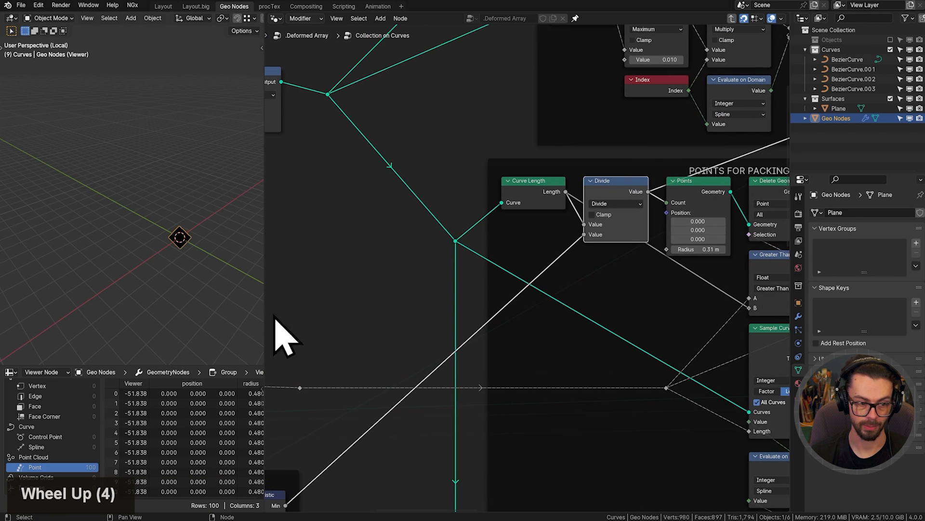
Preview the Attribute Statistic node's Min output from the Estimate Min Size frame and check its value.
scroll(424, 393, down, 5)
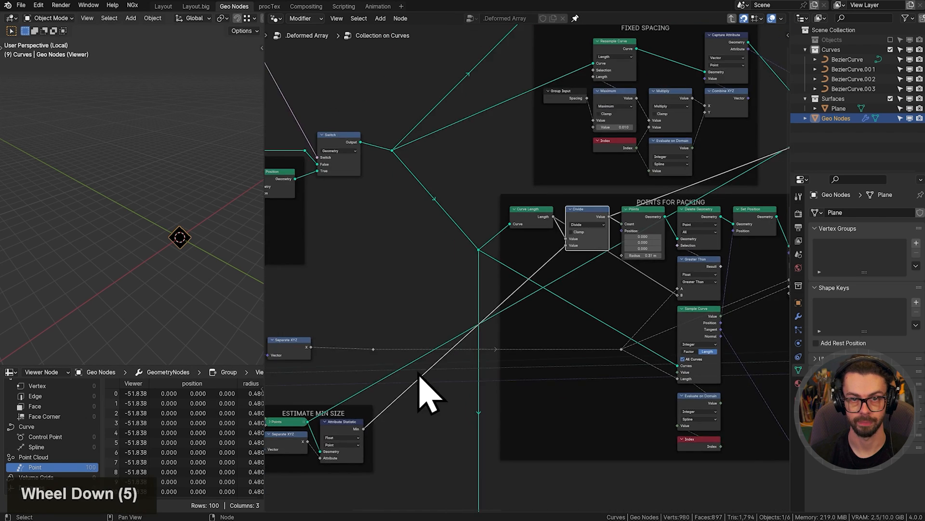
middle_drag(424, 392, 471, 293)
ctrl+shift+click(462, 300)
ctrl+shift+click(461, 300)
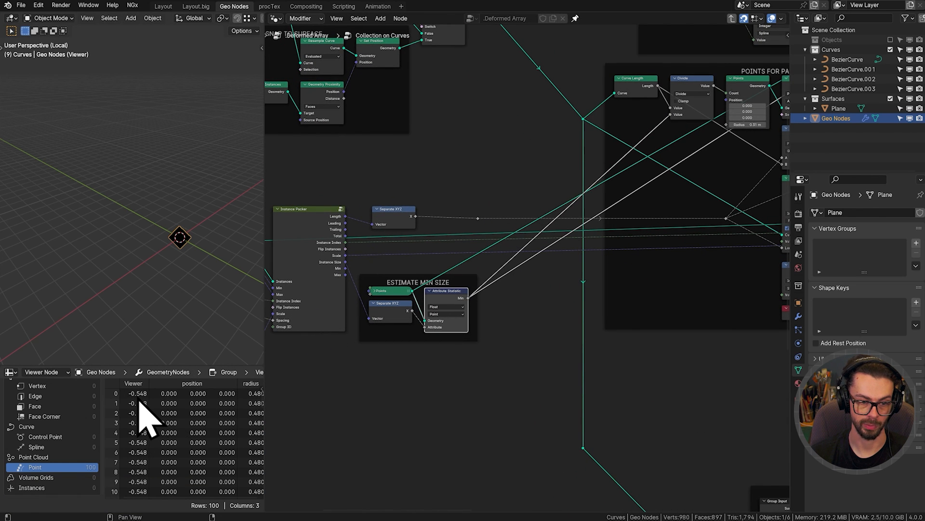
middle_drag(385, 342, 401, 340)
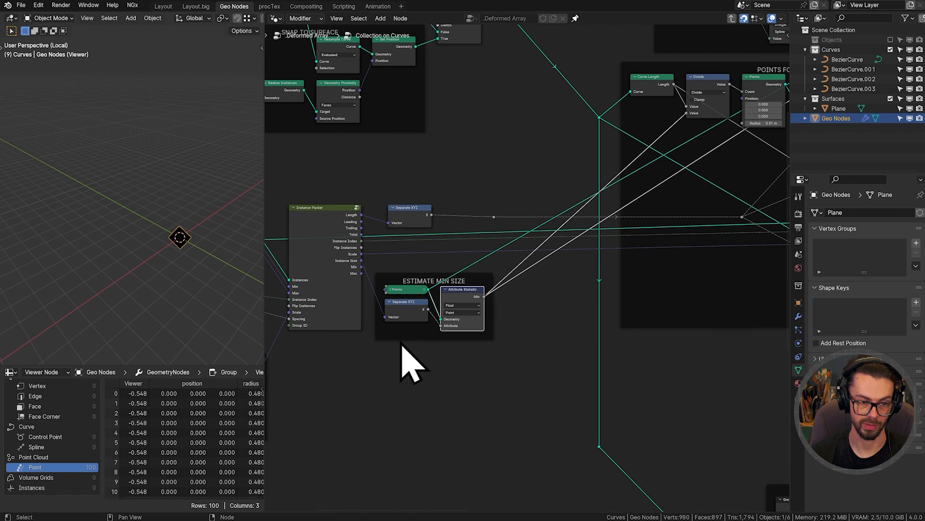
Check the Collection on Curves node's scale settings in the parent tree and reopen the group.
click(415, 314)
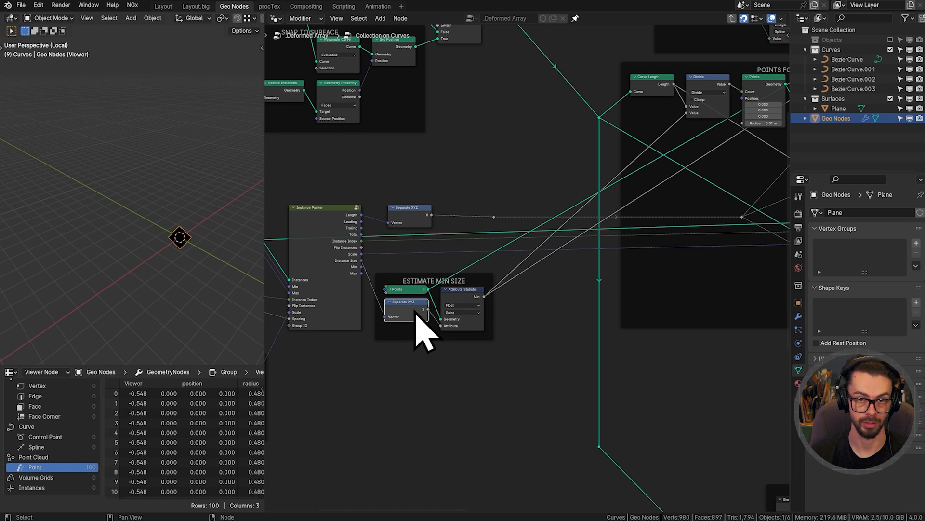
key(Tab)
scroll(517, 384, up, 6)
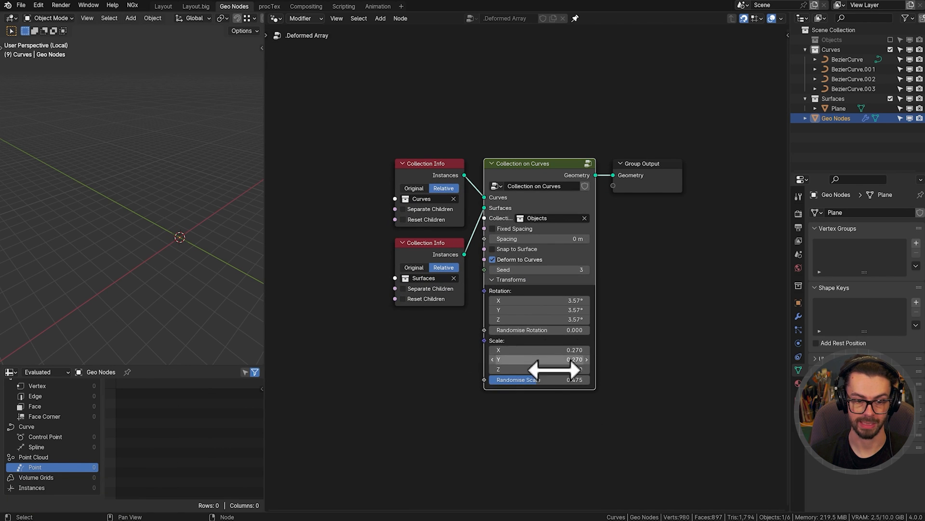
key(Tab)
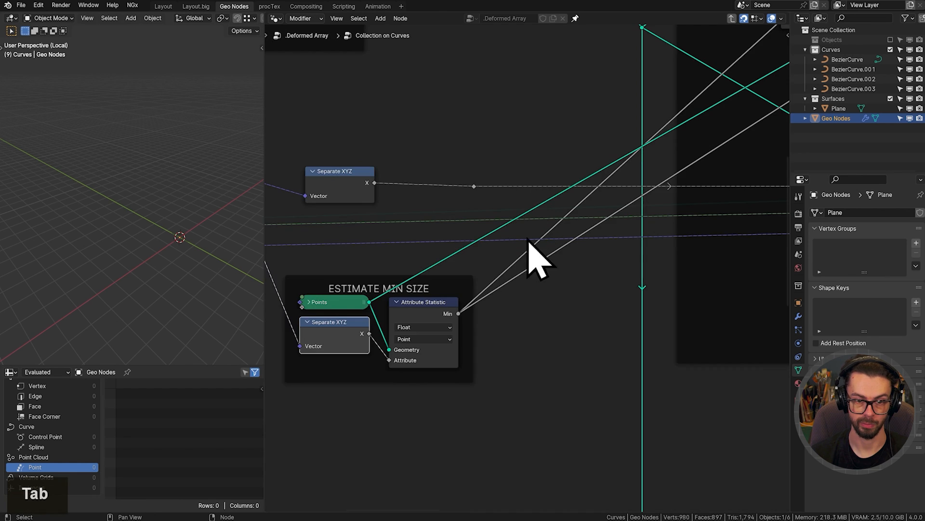
Move the Viewer node just below and beside the Estimate Min Size frame.
scroll(555, 289, down, 6)
key(g)
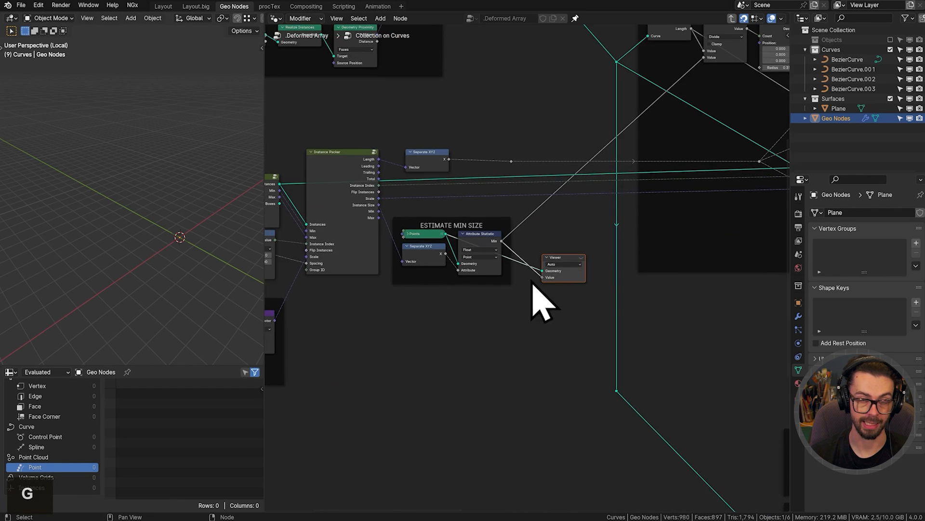
click(533, 283)
scroll(555, 284, up, 5)
key(g)
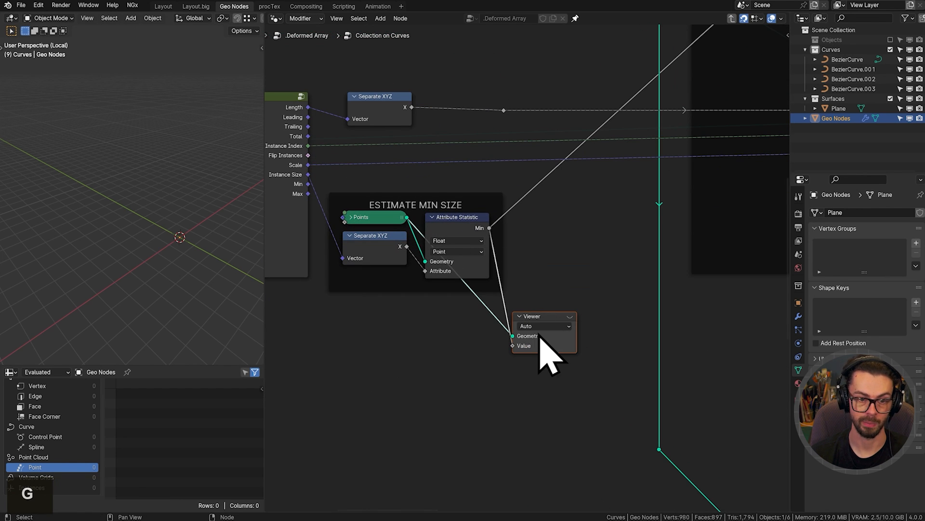
Delete the Viewer node beside the Estimate Min Size frame.
mouse_move(540, 337)
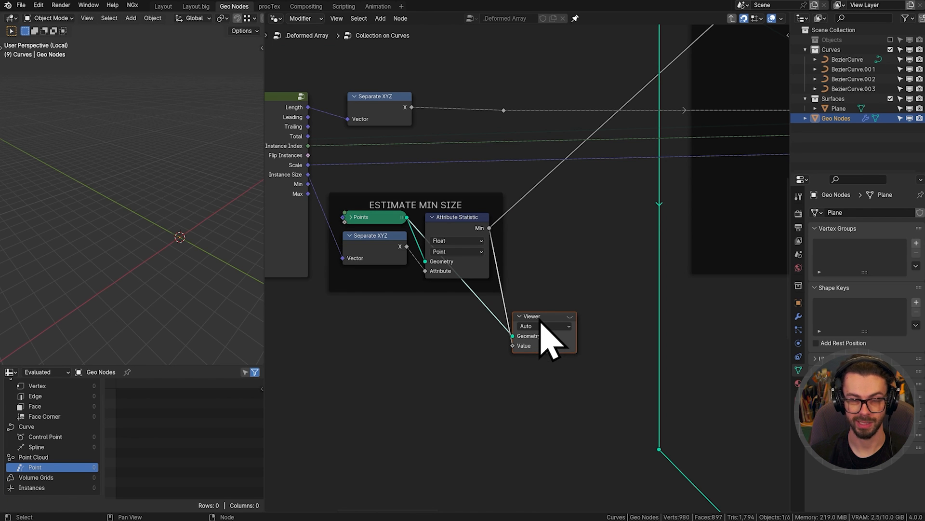
middle_drag(545, 337, 572, 306)
key(g)
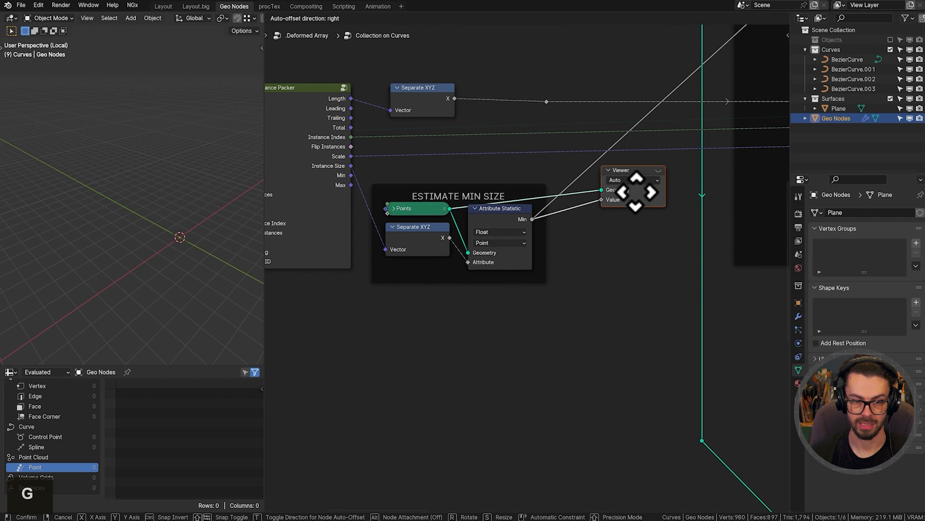
click(636, 192)
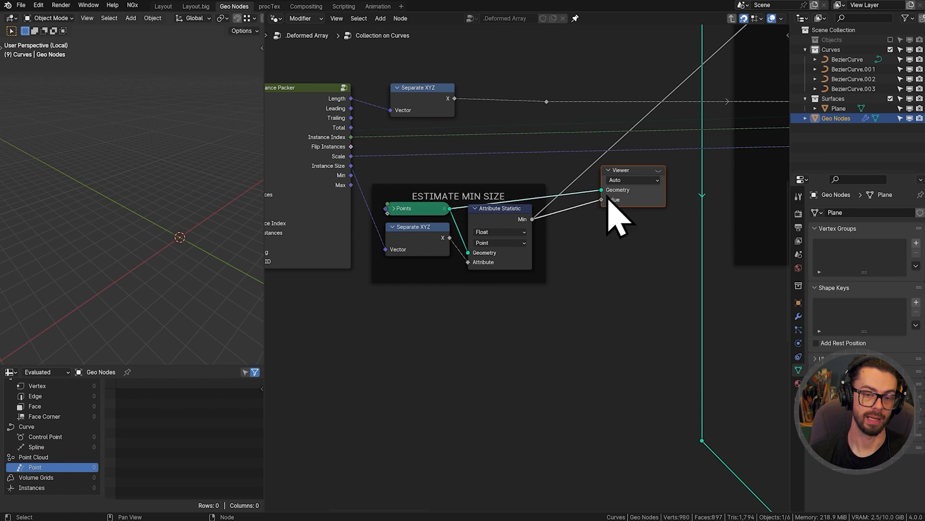
scroll(569, 255, up, 4)
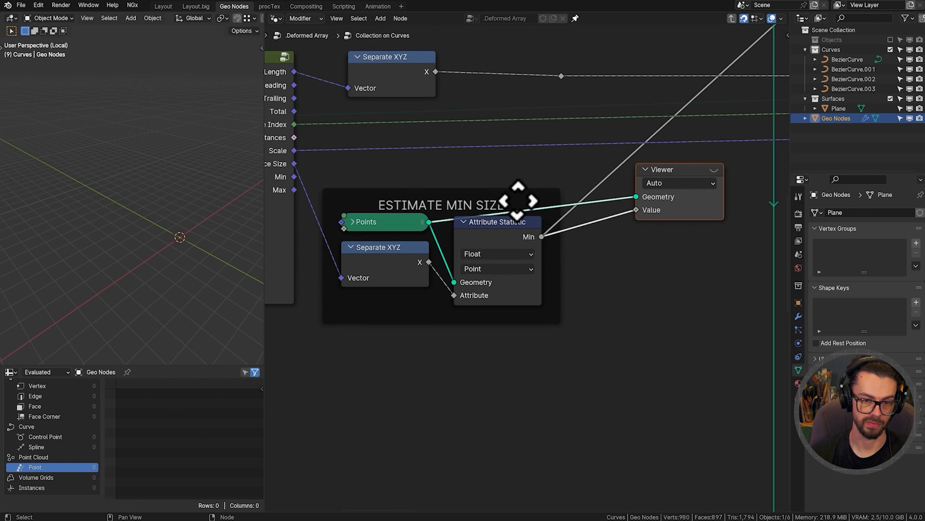
key(x)
scroll(672, 217, down, 6)
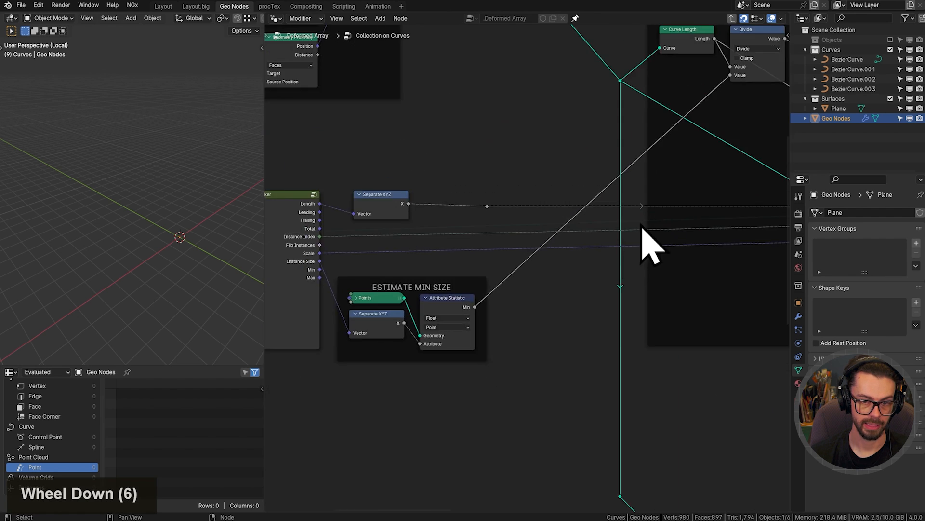
Move the reroute on the link from the upper Separate XYZ node's X output closer to that node.
middle_drag(647, 243, 552, 212)
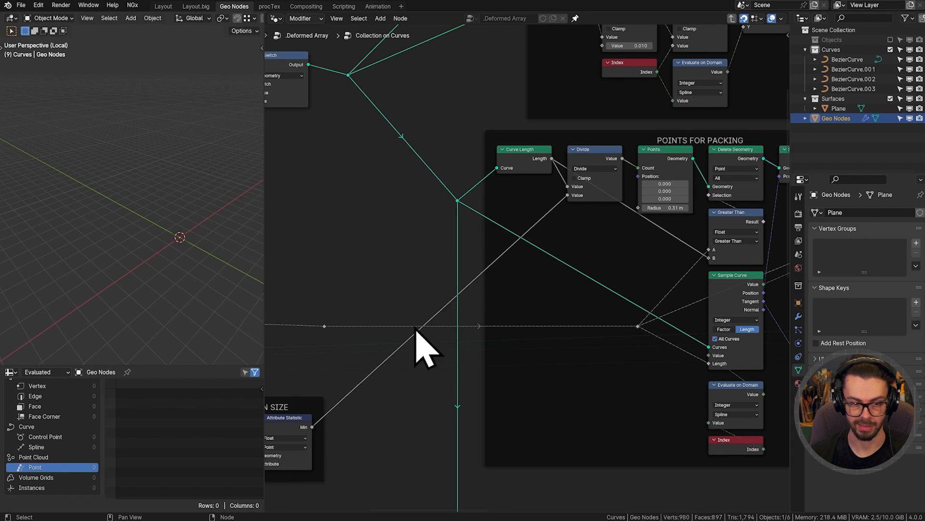
middle_drag(418, 341, 548, 310)
drag(467, 246, 520, 279)
key(g)
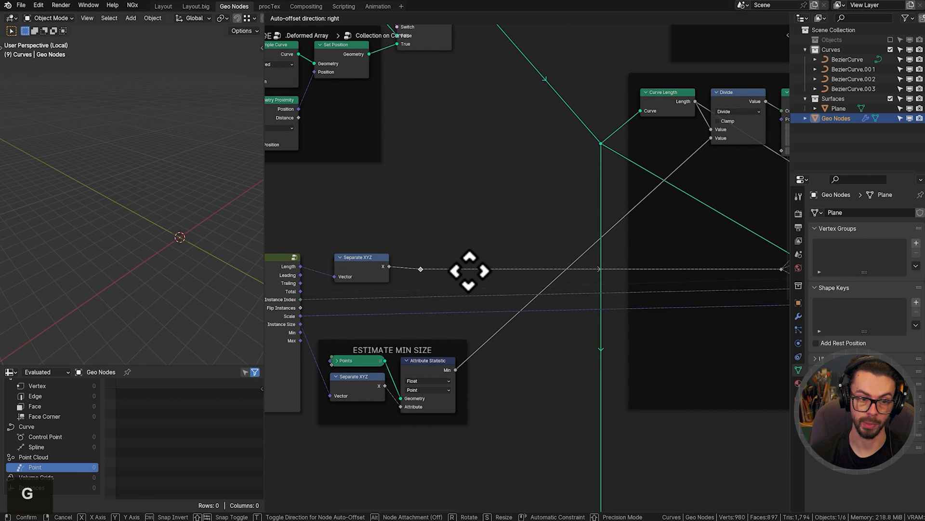
click(463, 272)
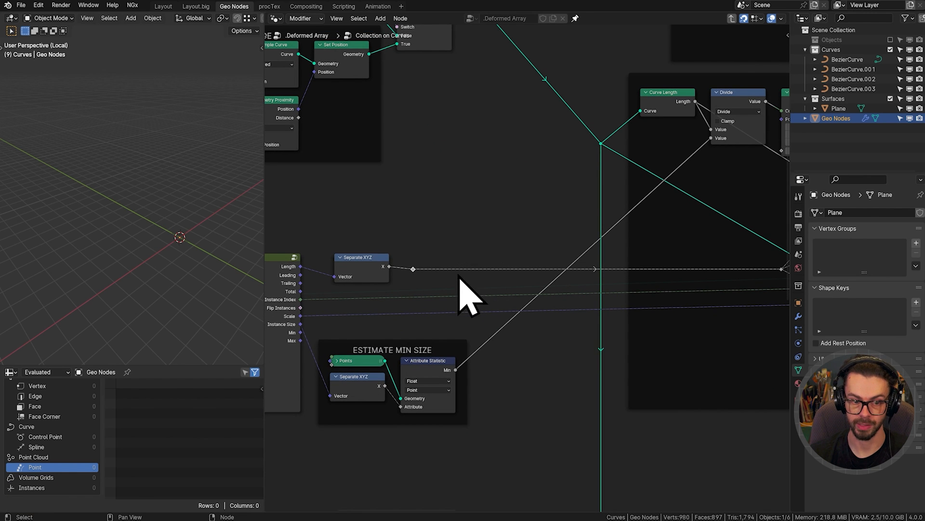
Duplicate the Maximum node from the Fixed Spacing frame beside the Estimate Min Size frame and detach the copy from its parent frame.
middle_drag(516, 349, 548, 256)
scroll(521, 272, up, 7)
middle_drag(443, 232, 469, 233)
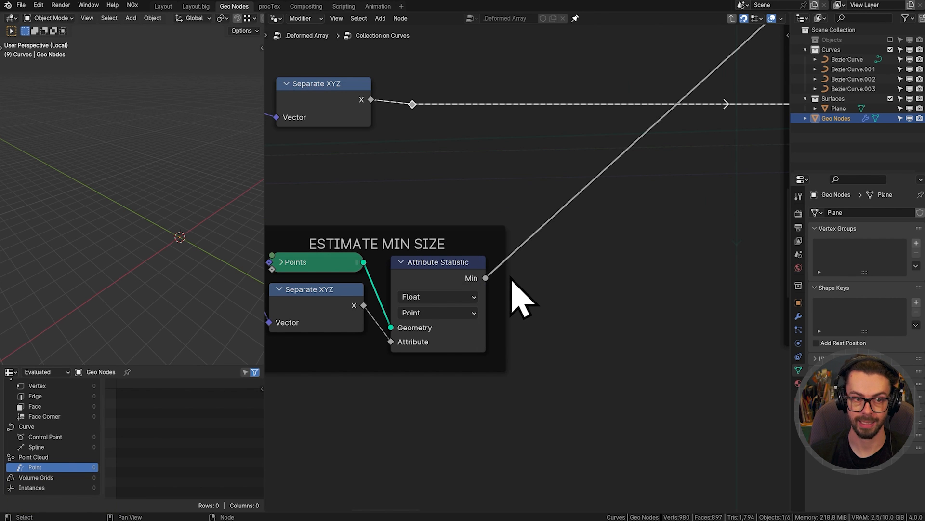
scroll(521, 237, down, 9)
middle_drag(521, 237, 723, 239)
scroll(593, 323, up, 6)
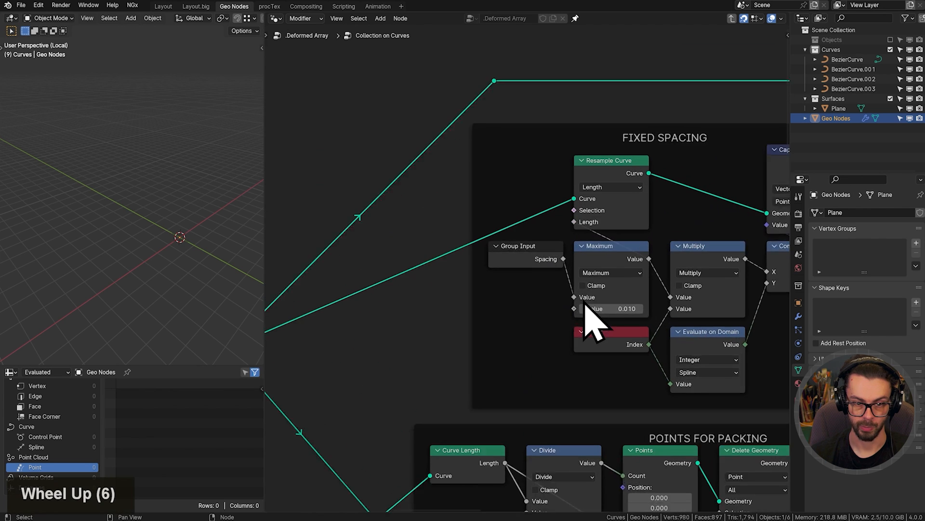
scroll(588, 308, up, 1)
click(620, 285)
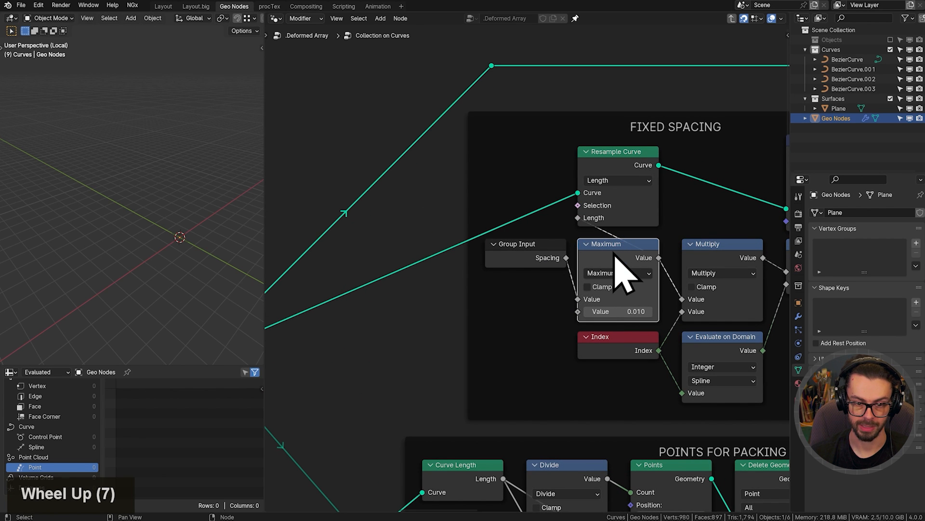
scroll(599, 311, down, 9)
middle_drag(599, 314, 718, 73)
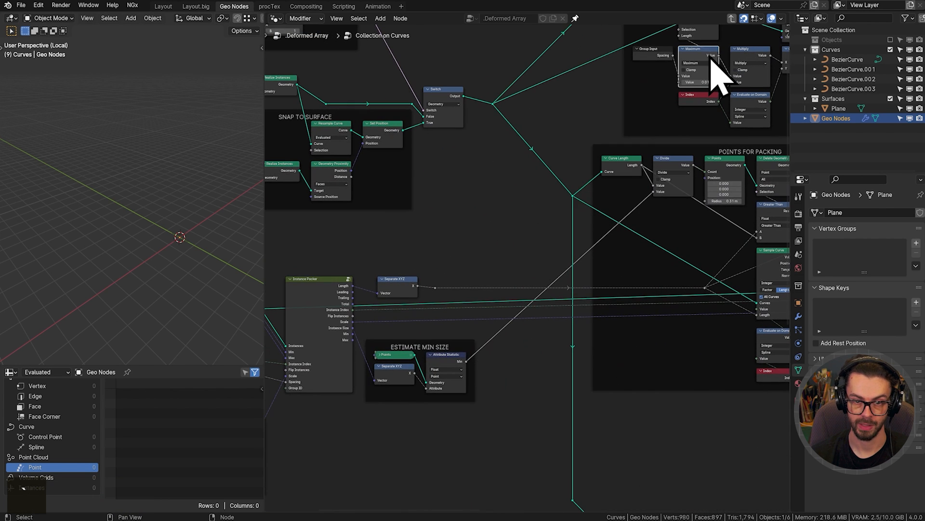
key(shift+d)
click(530, 386)
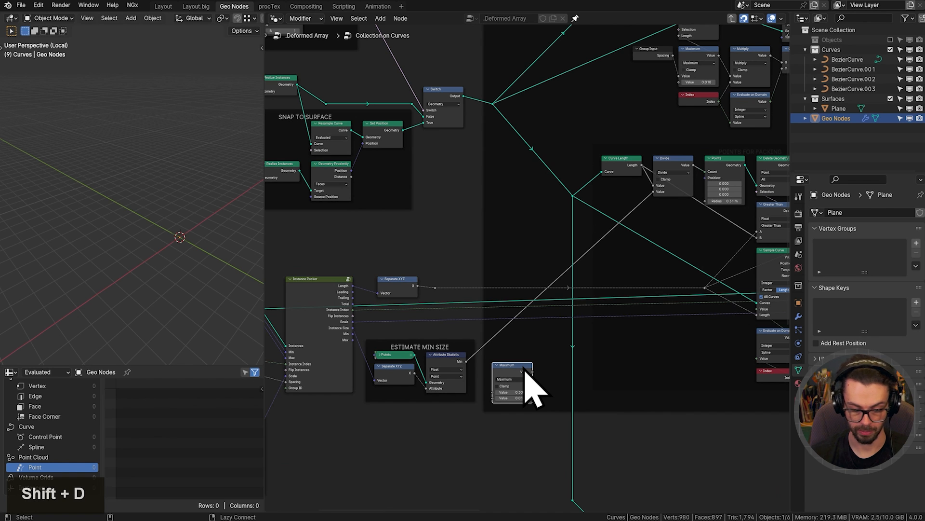
key(alt+p)
Insert the copied Maximum node inside the Estimate Min Size frame, on the link leaving Attribute Statistic's Min output.
scroll(482, 400, up, 7)
middle_drag(467, 411, 581, 310)
key(g)
click(540, 298)
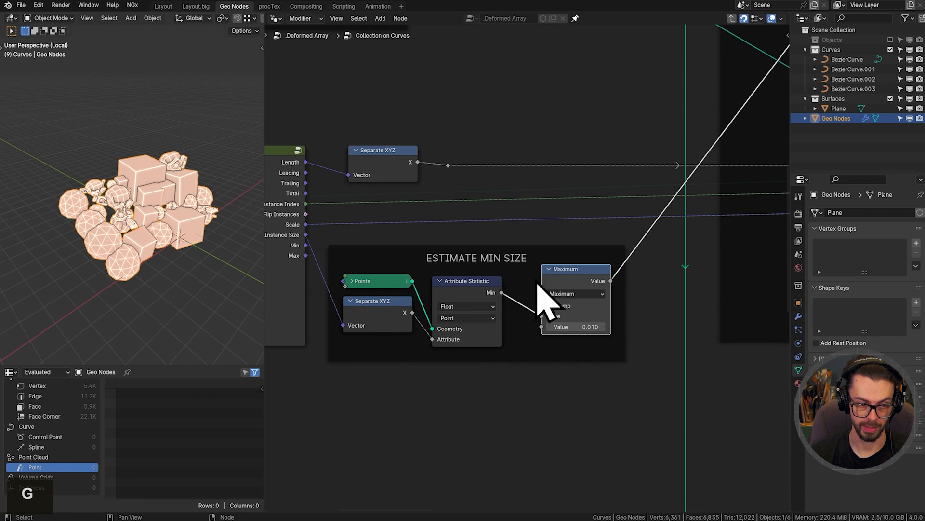
key(g)
click(520, 311)
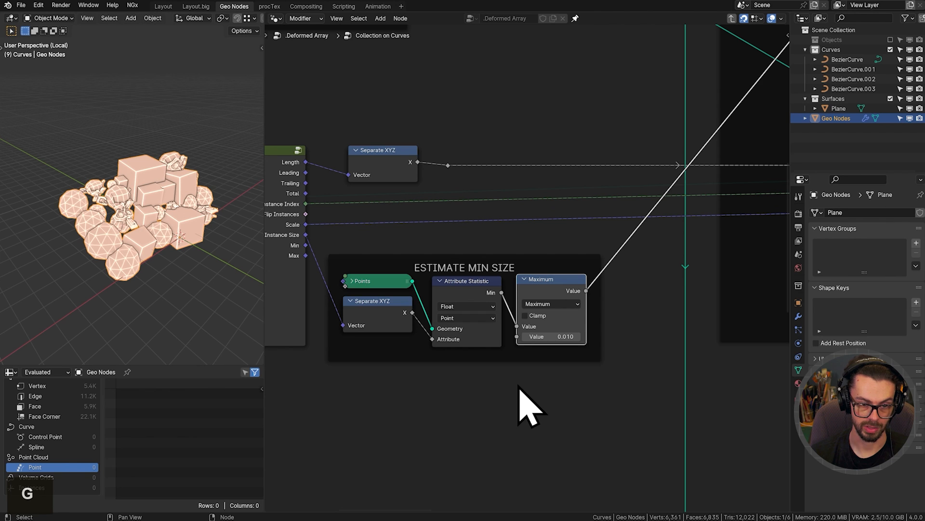
Return to the parent node tree and save the file.
scroll(514, 385, up, 4)
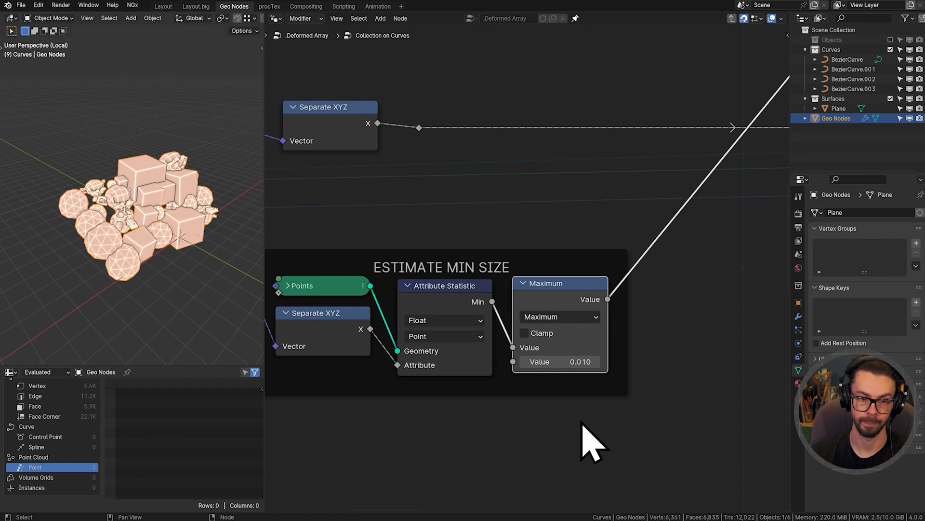
key(Tab)
key(ctrl+s)
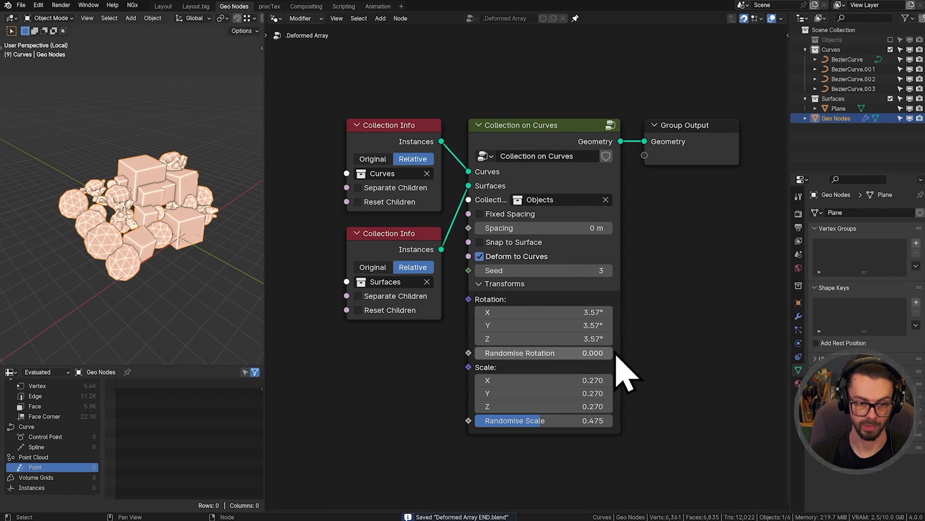
Test the Collection on Curves node with Randomise Scale at 1.000, inspect the instances, and reduce it to 0.239.
drag(549, 422, 610, 421)
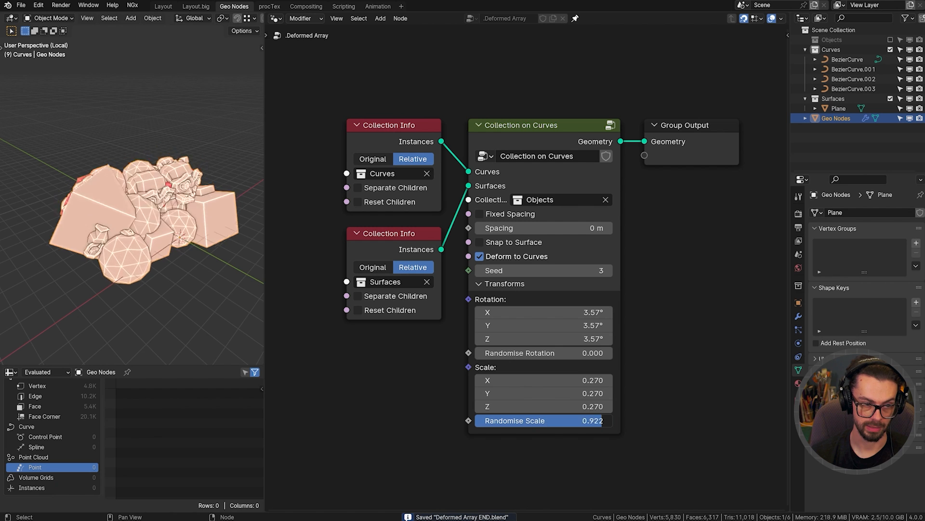
middle_drag(165, 227, 99, 284)
middle_drag(190, 251, 169, 258)
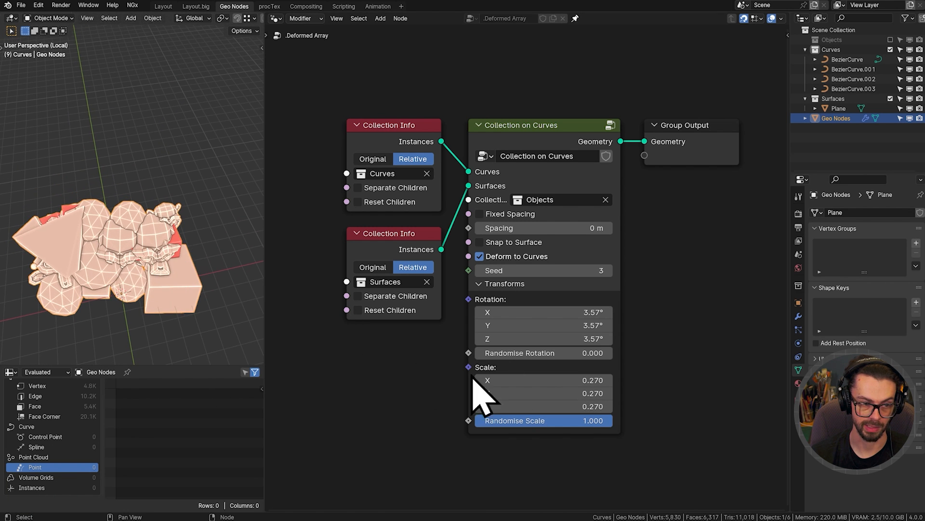
drag(576, 424, 508, 421)
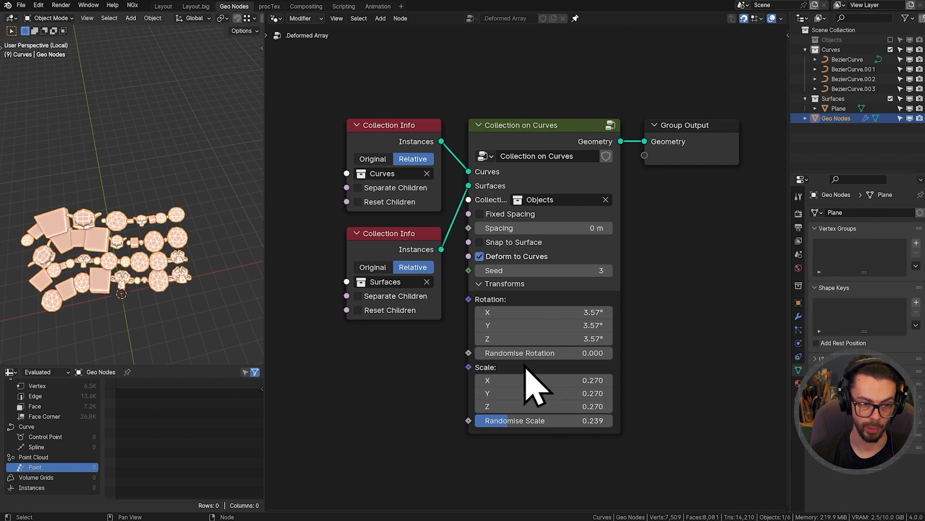
Enable Snap to Surface and lower Randomise Scale to 0.183 on the Collection on Curves node.
click(505, 243)
middle_drag(141, 296, 207, 279)
drag(517, 430, 501, 421)
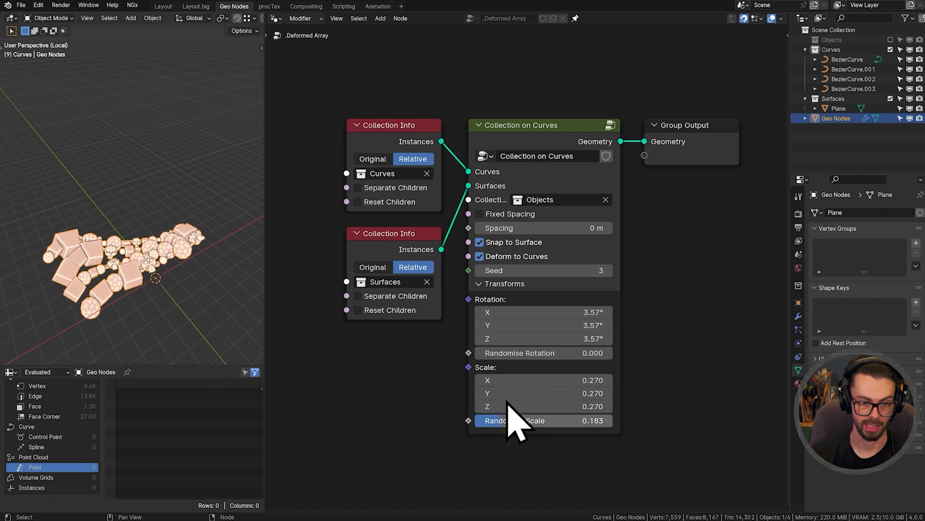
Turn off Snap to Surface and Deform to Curves, reduce Randomise Scale slightly, and collapse the Transforms section.
drag(511, 246, 508, 256)
drag(503, 421, 492, 421)
click(479, 284)
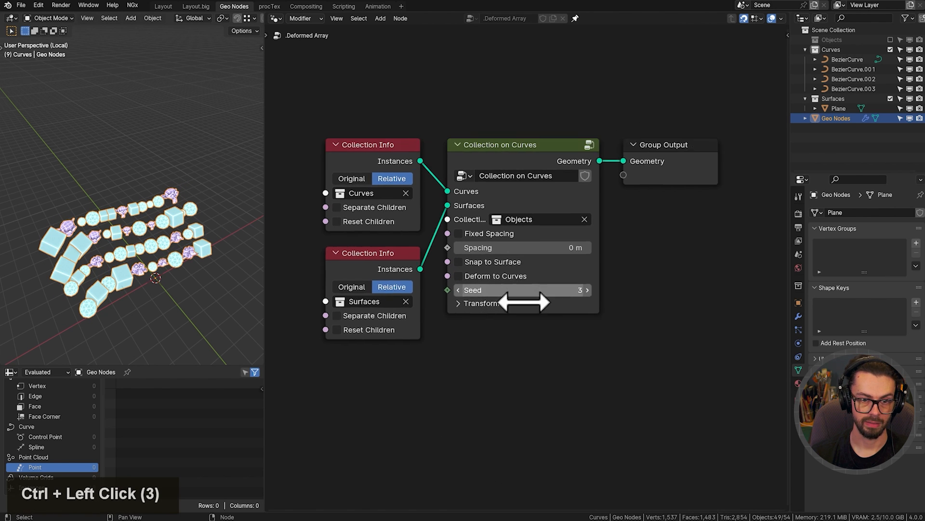
Open the Collection on Curves group, examine its Collection Info+ and Instance Packer nodes, and return to the parent tree.
ctrl+middle_drag(579, 255, 677, 245)
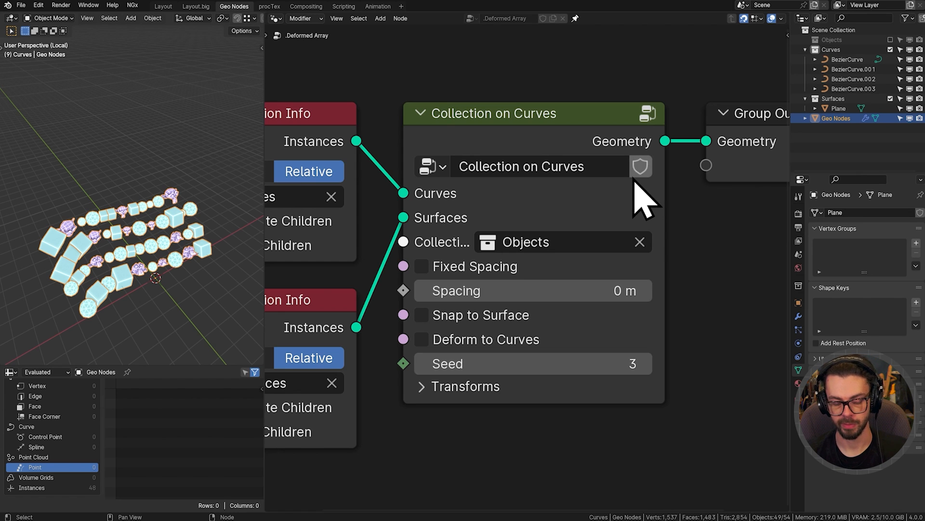
mouse_move(635, 192)
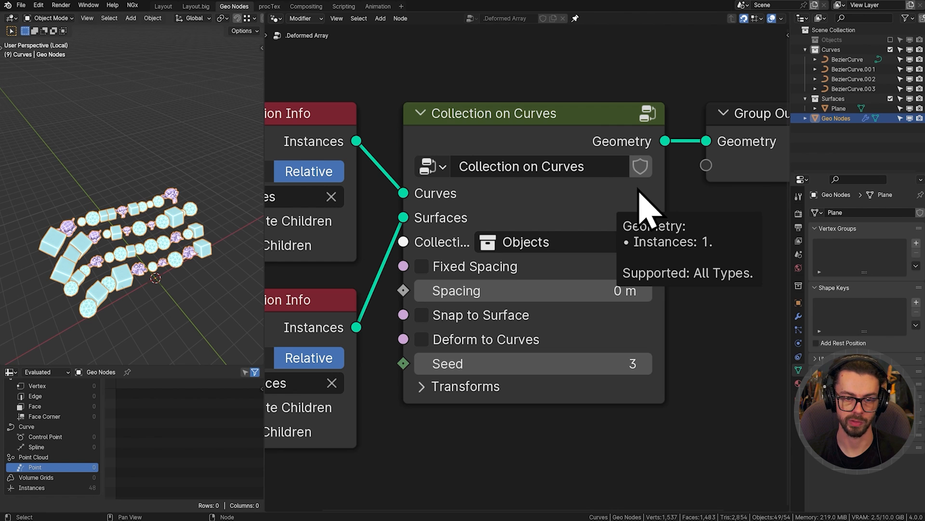
click(648, 114)
scroll(626, 217, down, 11)
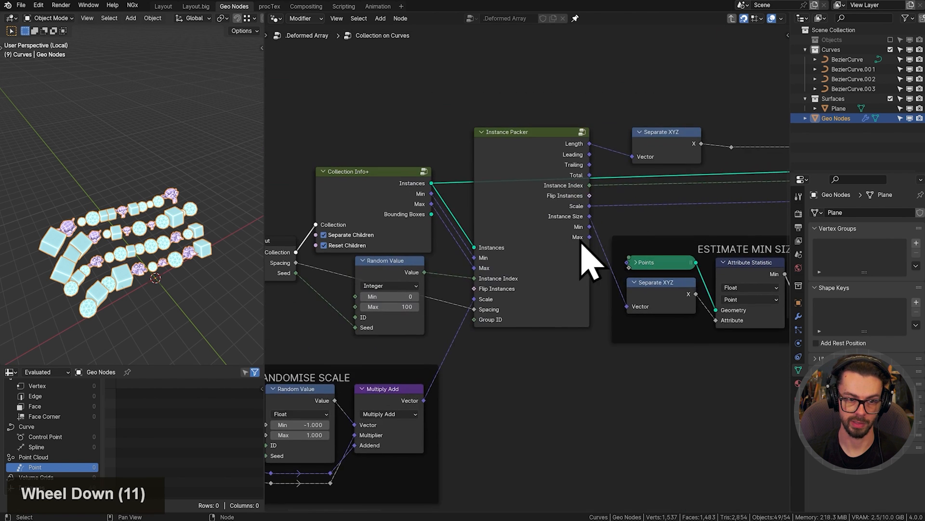
scroll(598, 246, up, 4)
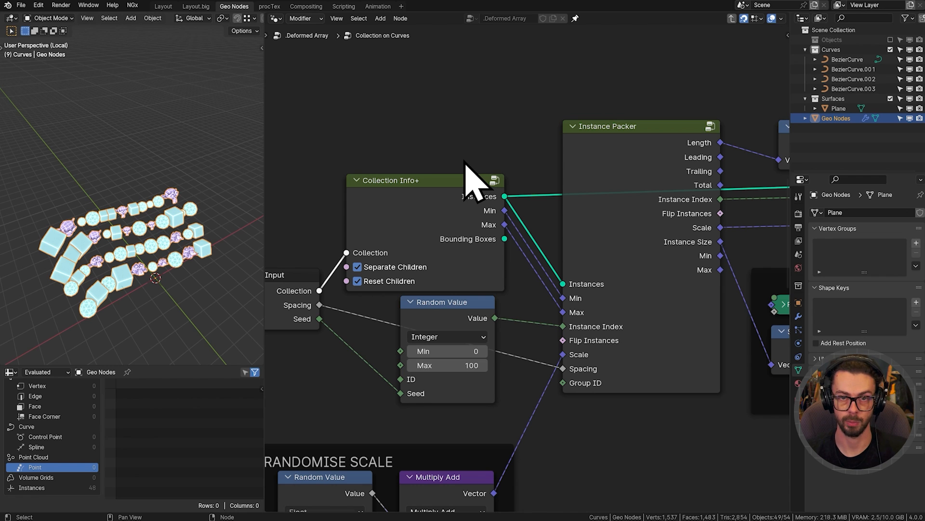
key(Tab)
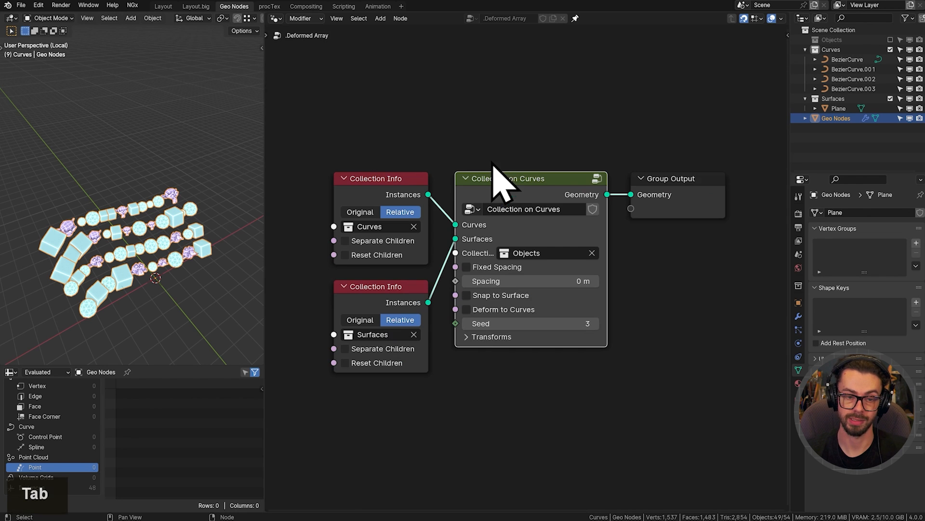